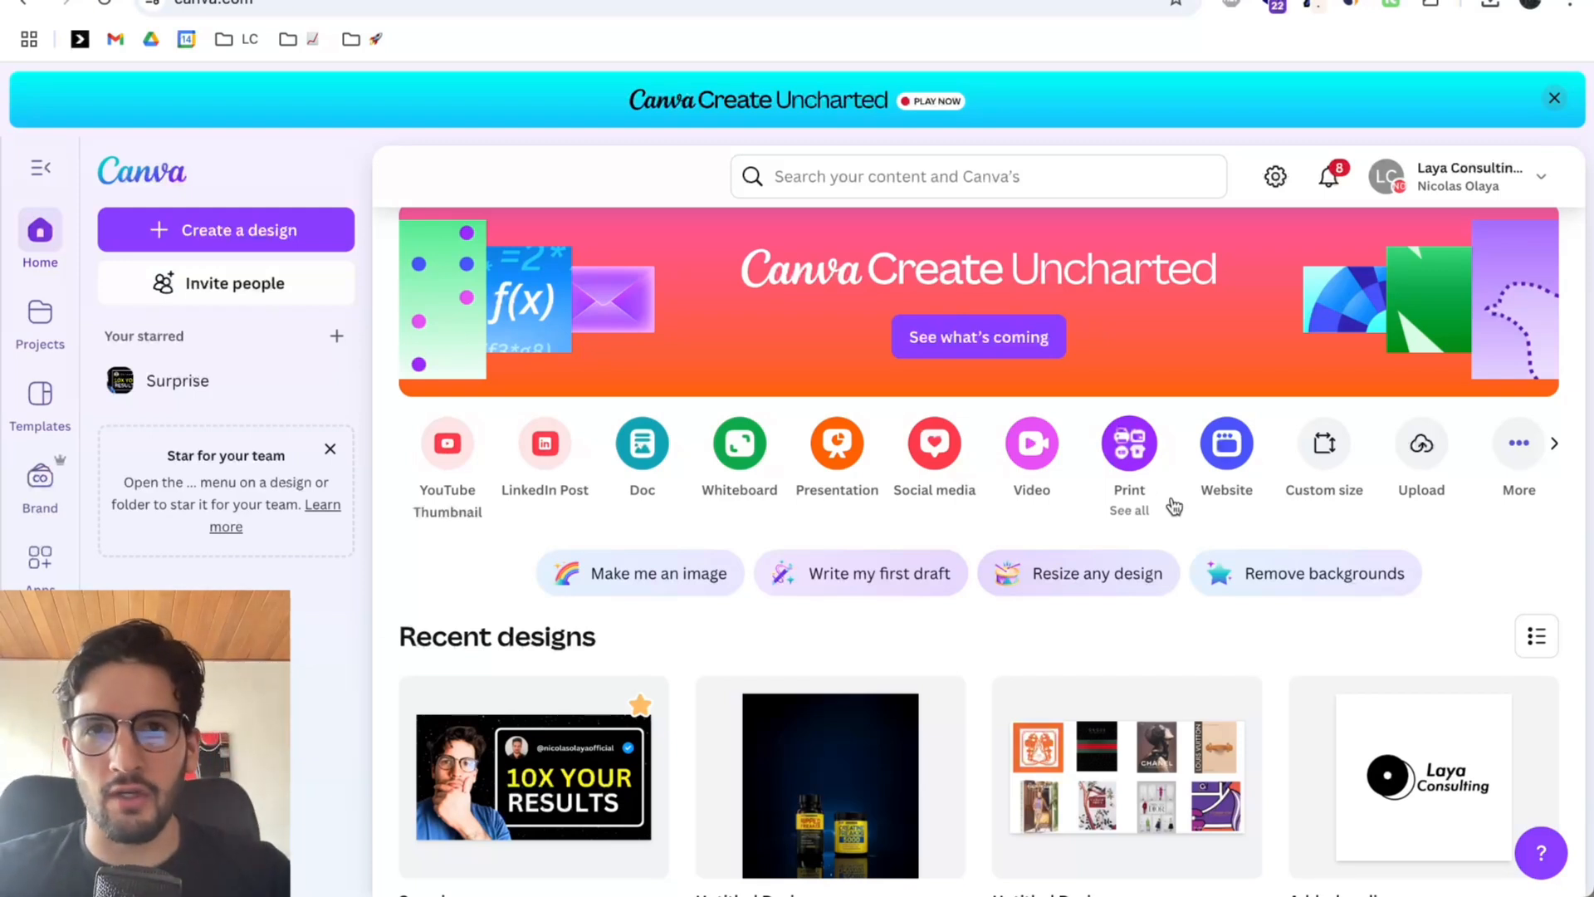
# Create a new custom-size design 1200 px wide and 4000 px high.
pyautogui.click(232, 230)
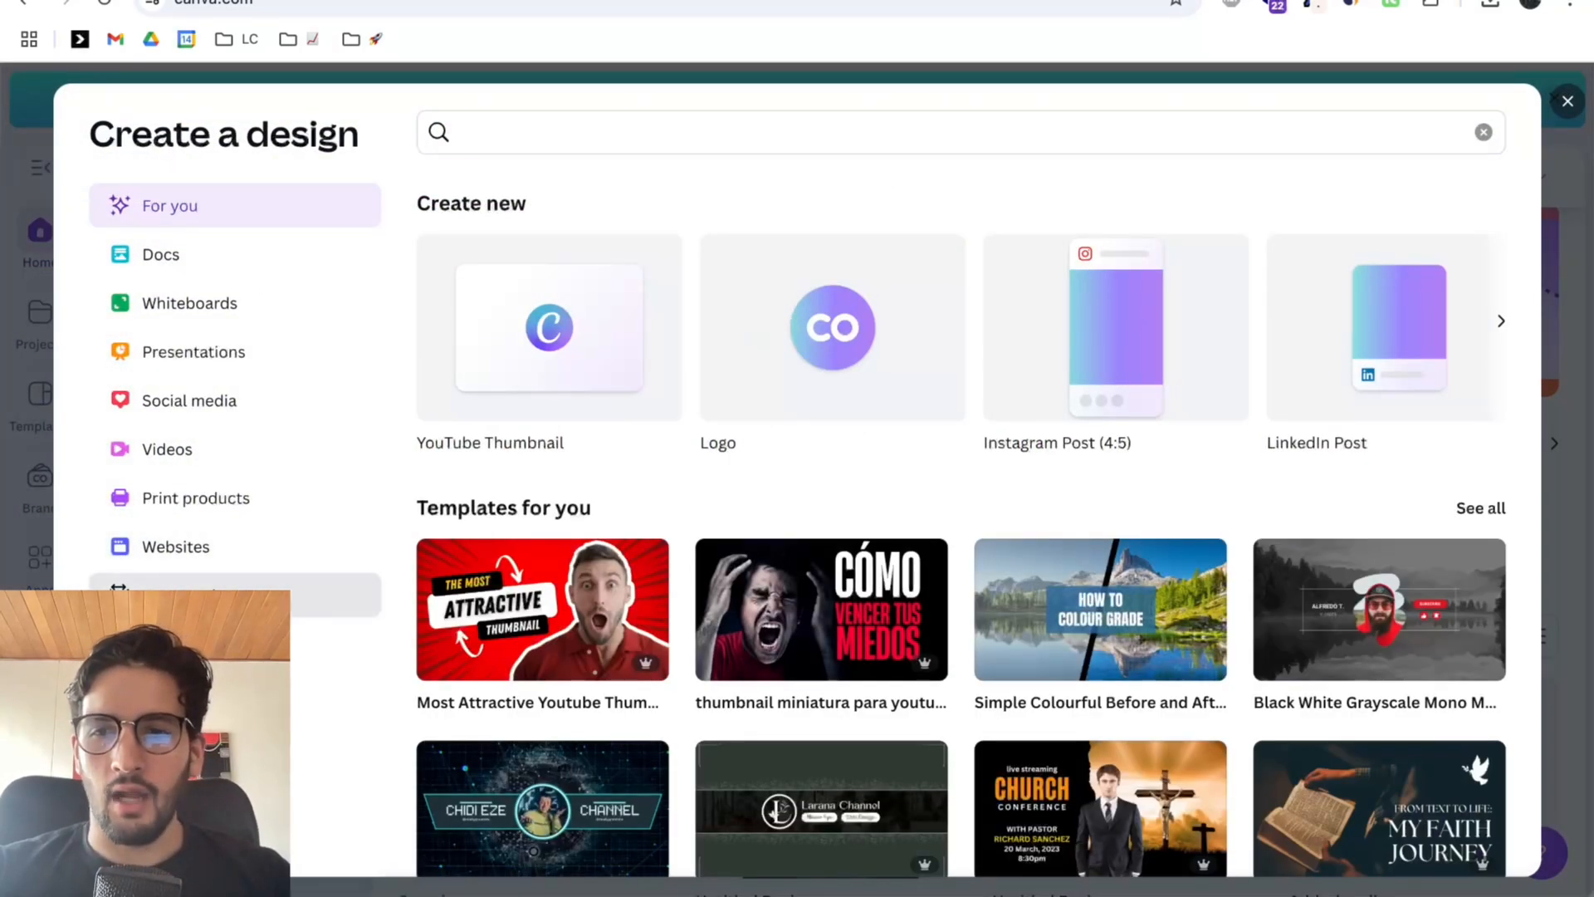
pyautogui.click(233, 594)
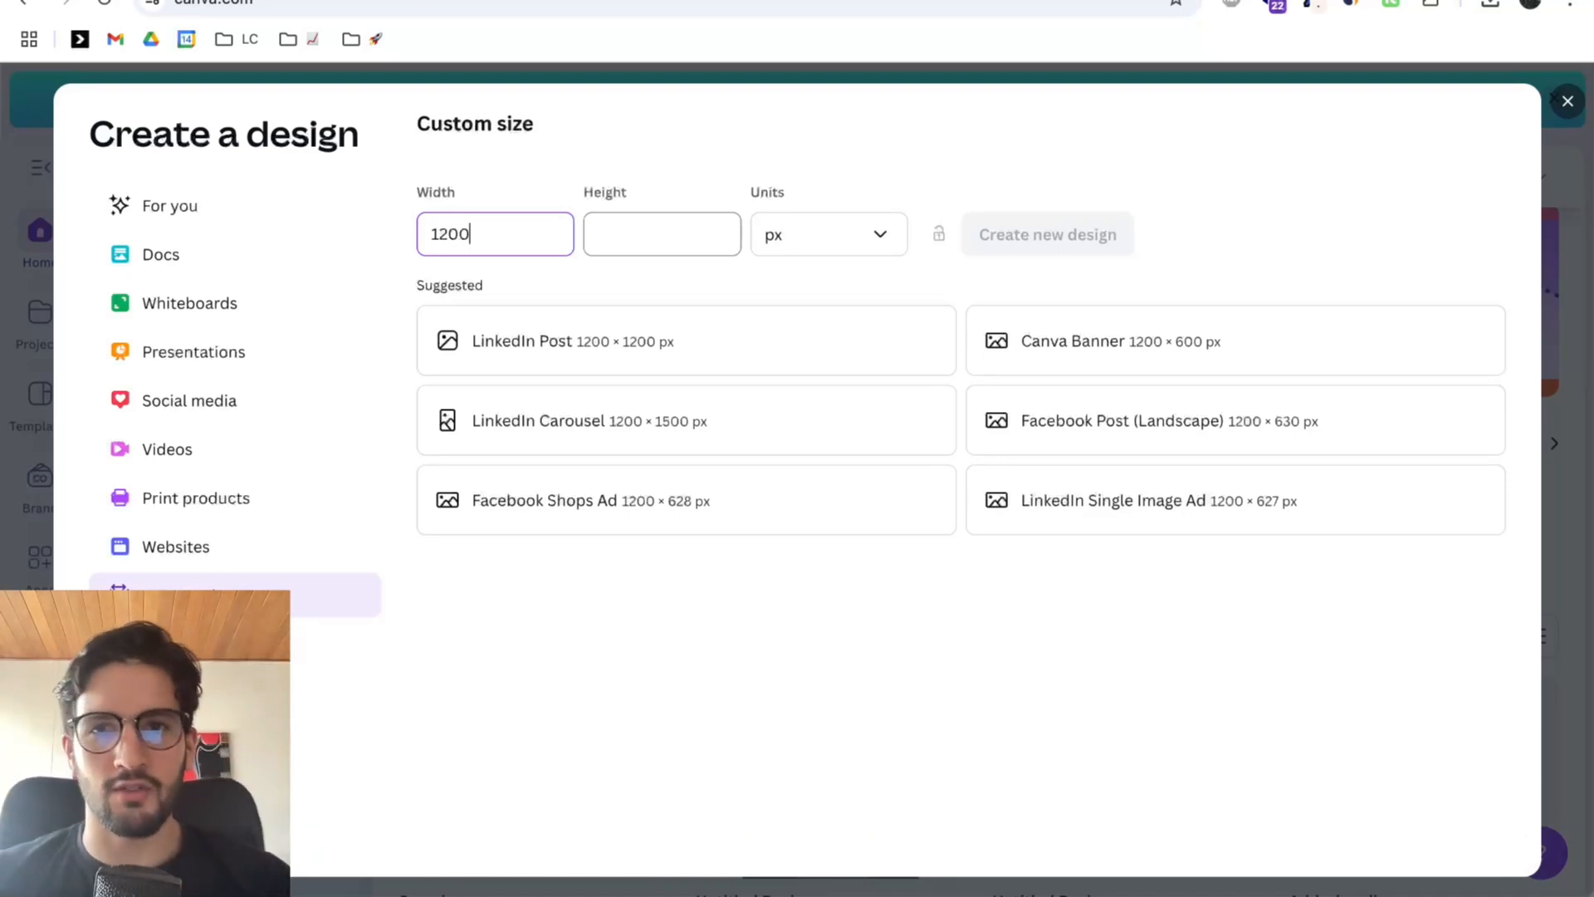
pyautogui.click(664, 218)
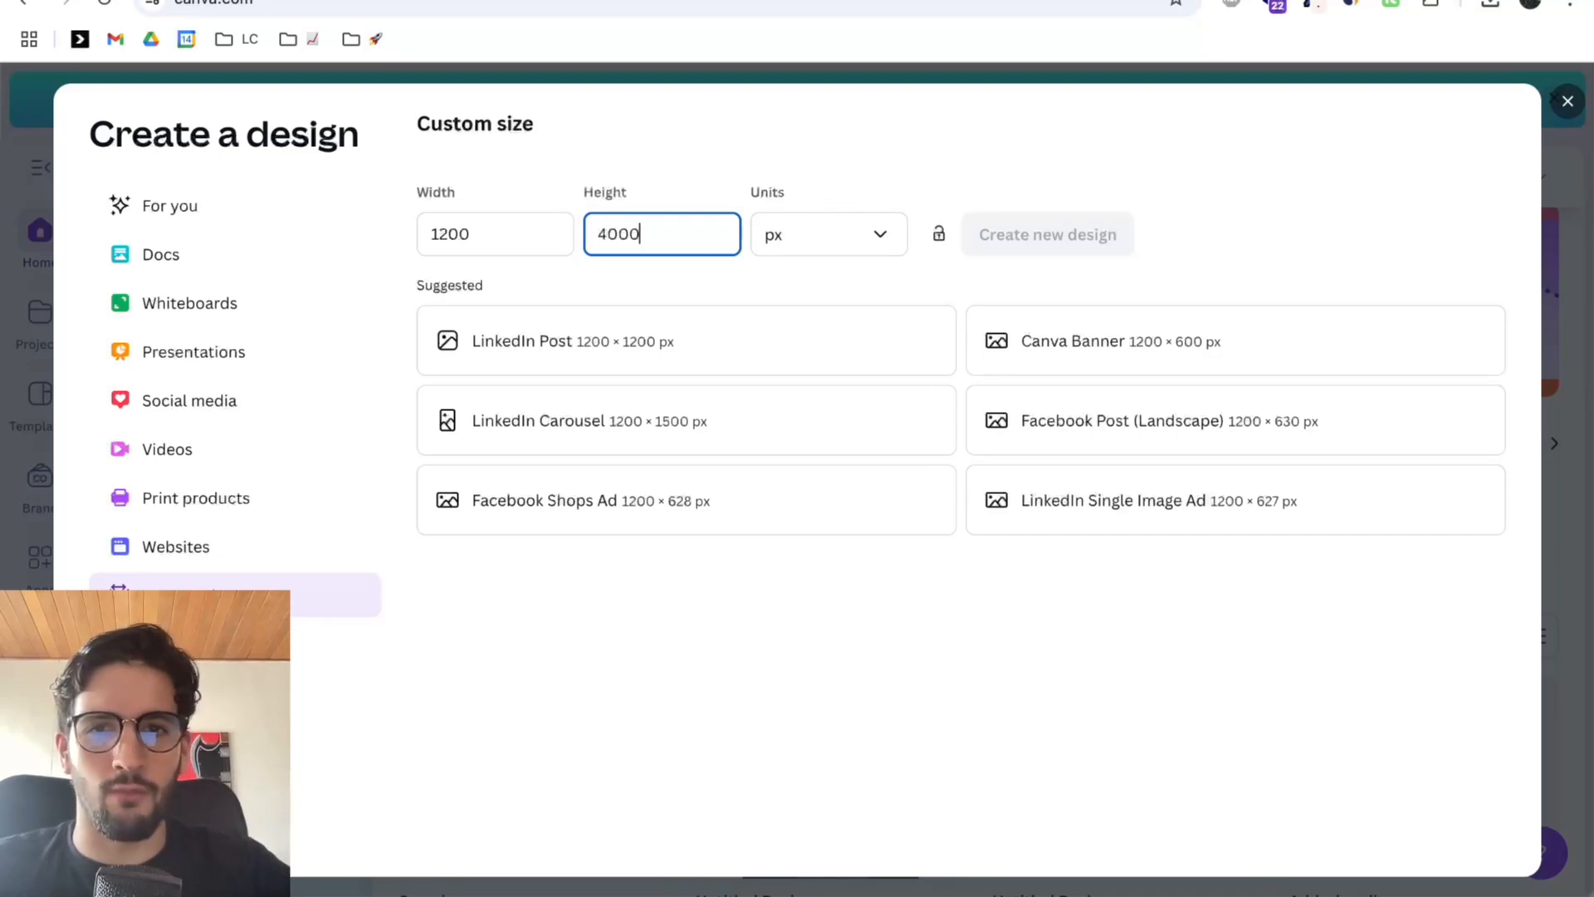
pyautogui.click(1068, 235)
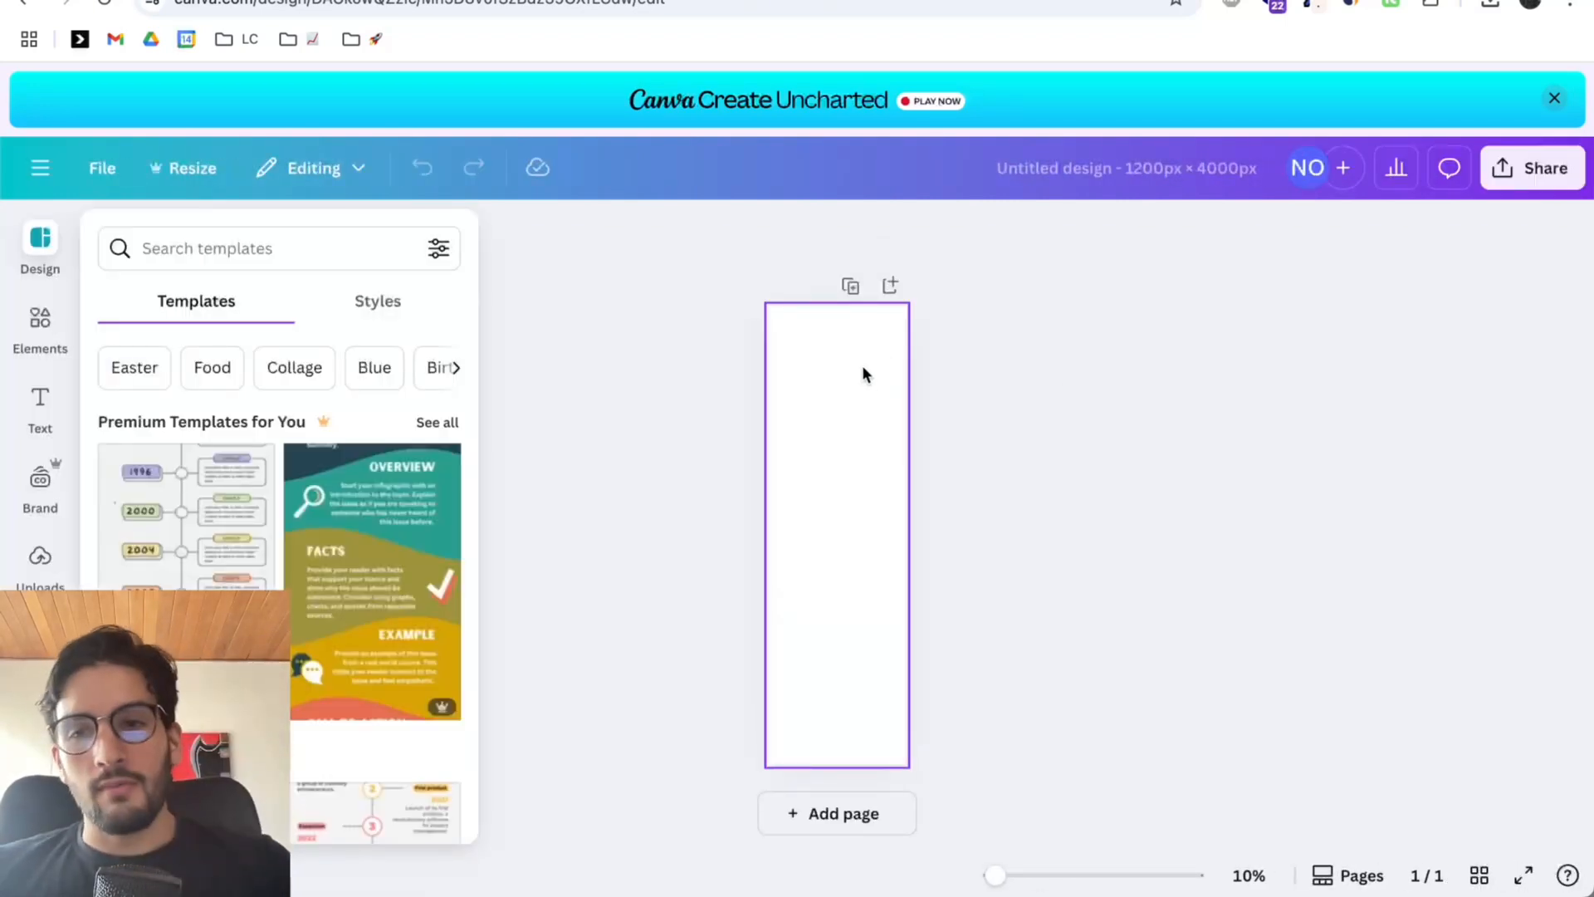
pyautogui.scroll(5, 842, 336)
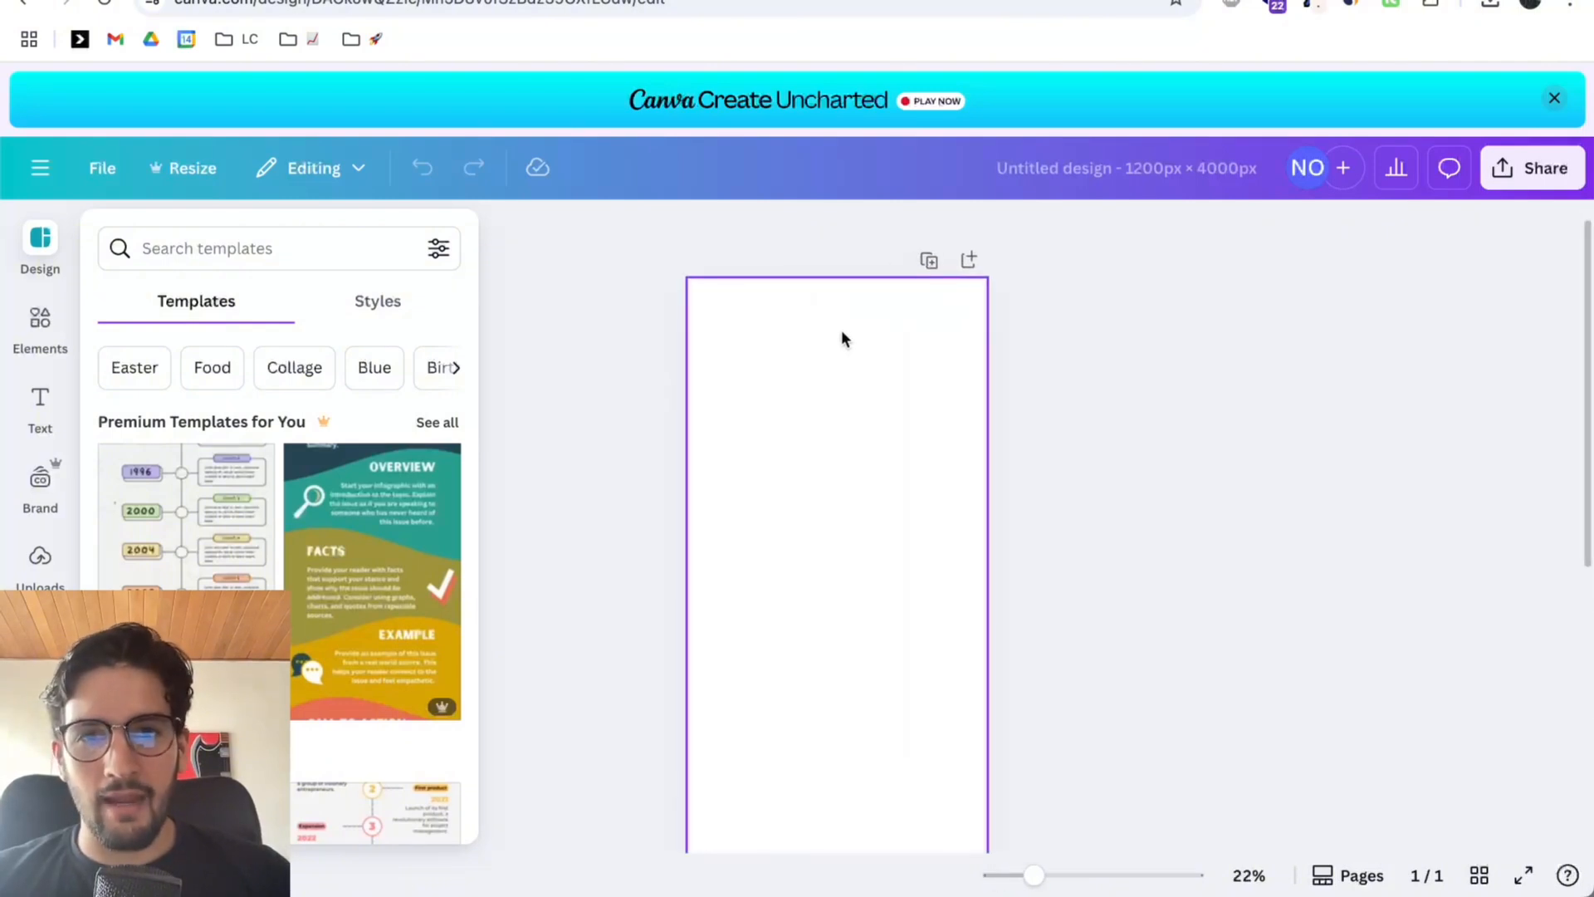
pyautogui.scroll(2, 841, 332)
# Switch to the Dossier wedding-season email in Gmail, look up the Dossier site, and dismiss its welcome-offer pop-up.
pyautogui.click(473, 228)
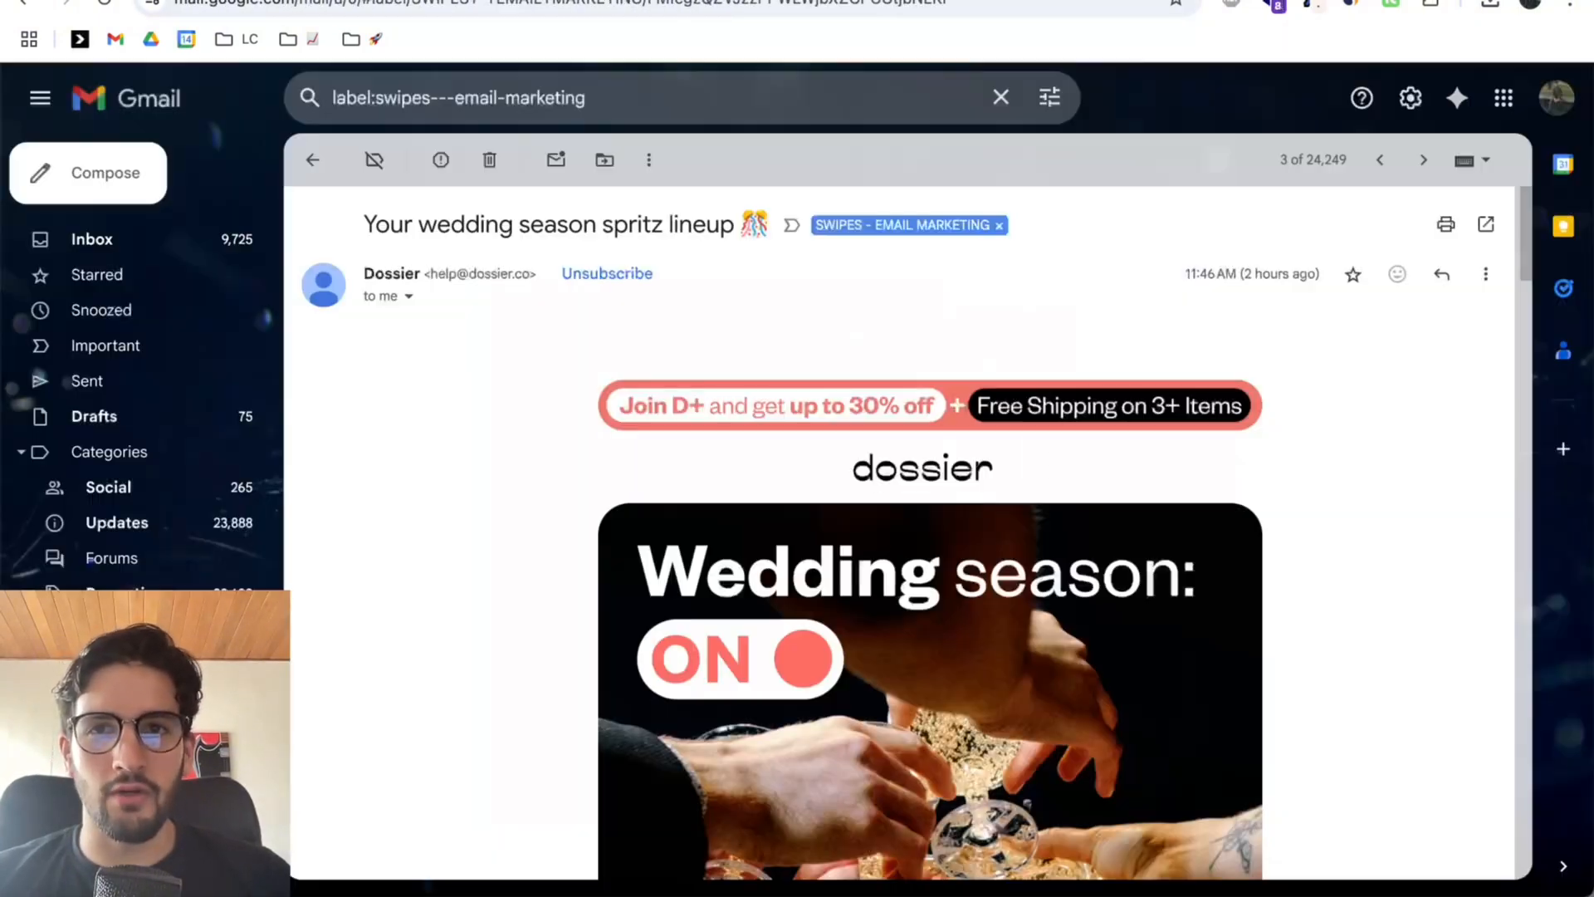
pyautogui.scroll(-1, 972, 523)
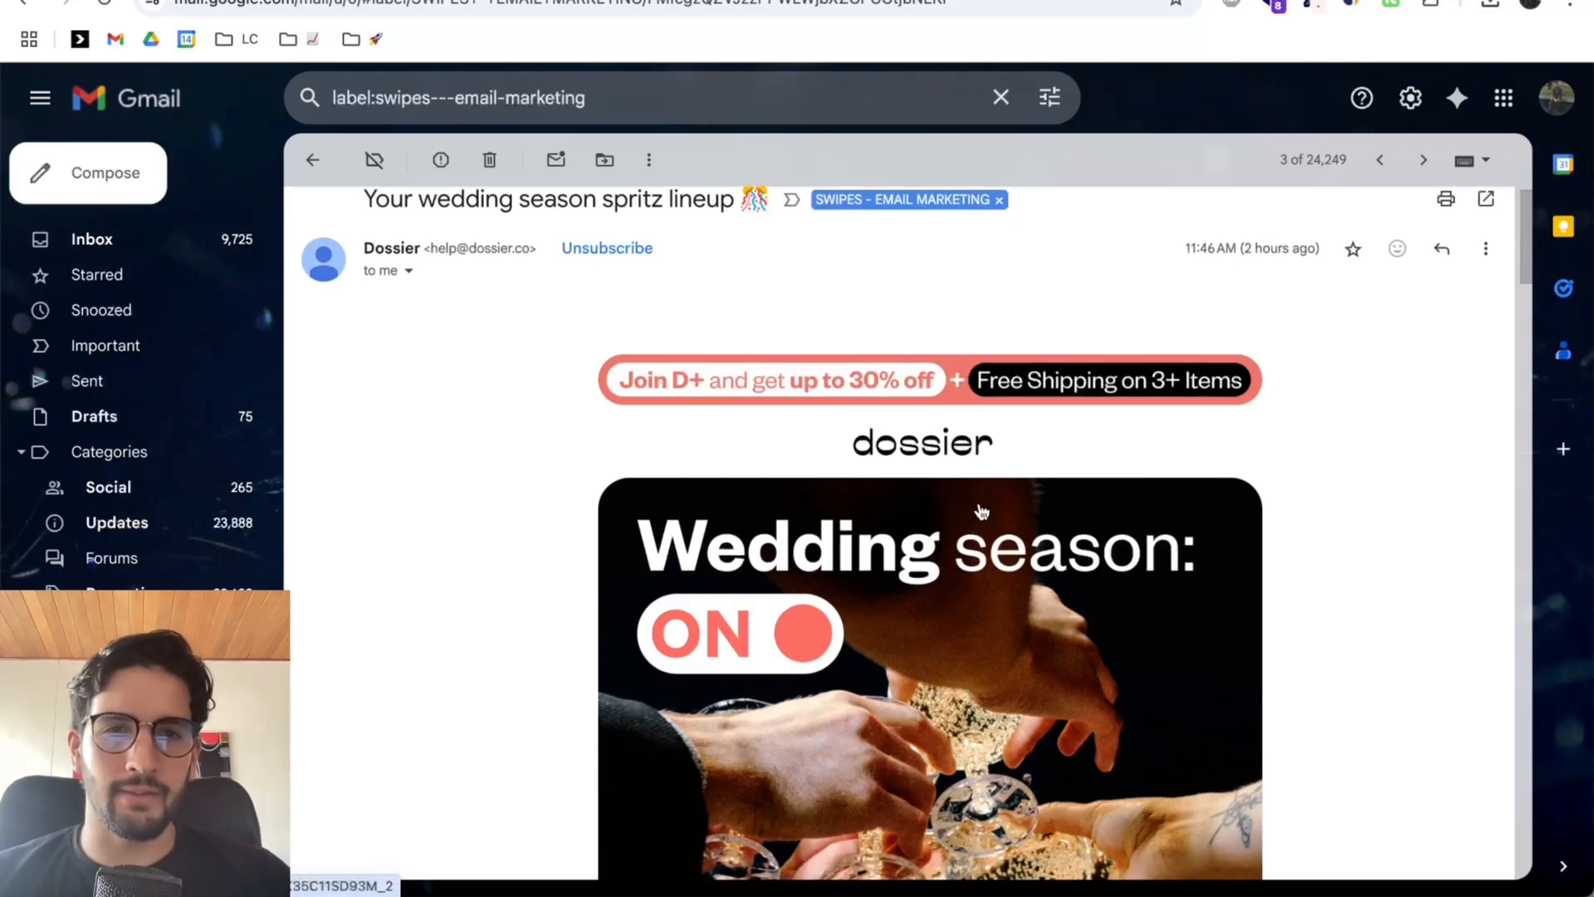
pyautogui.click(524, 2)
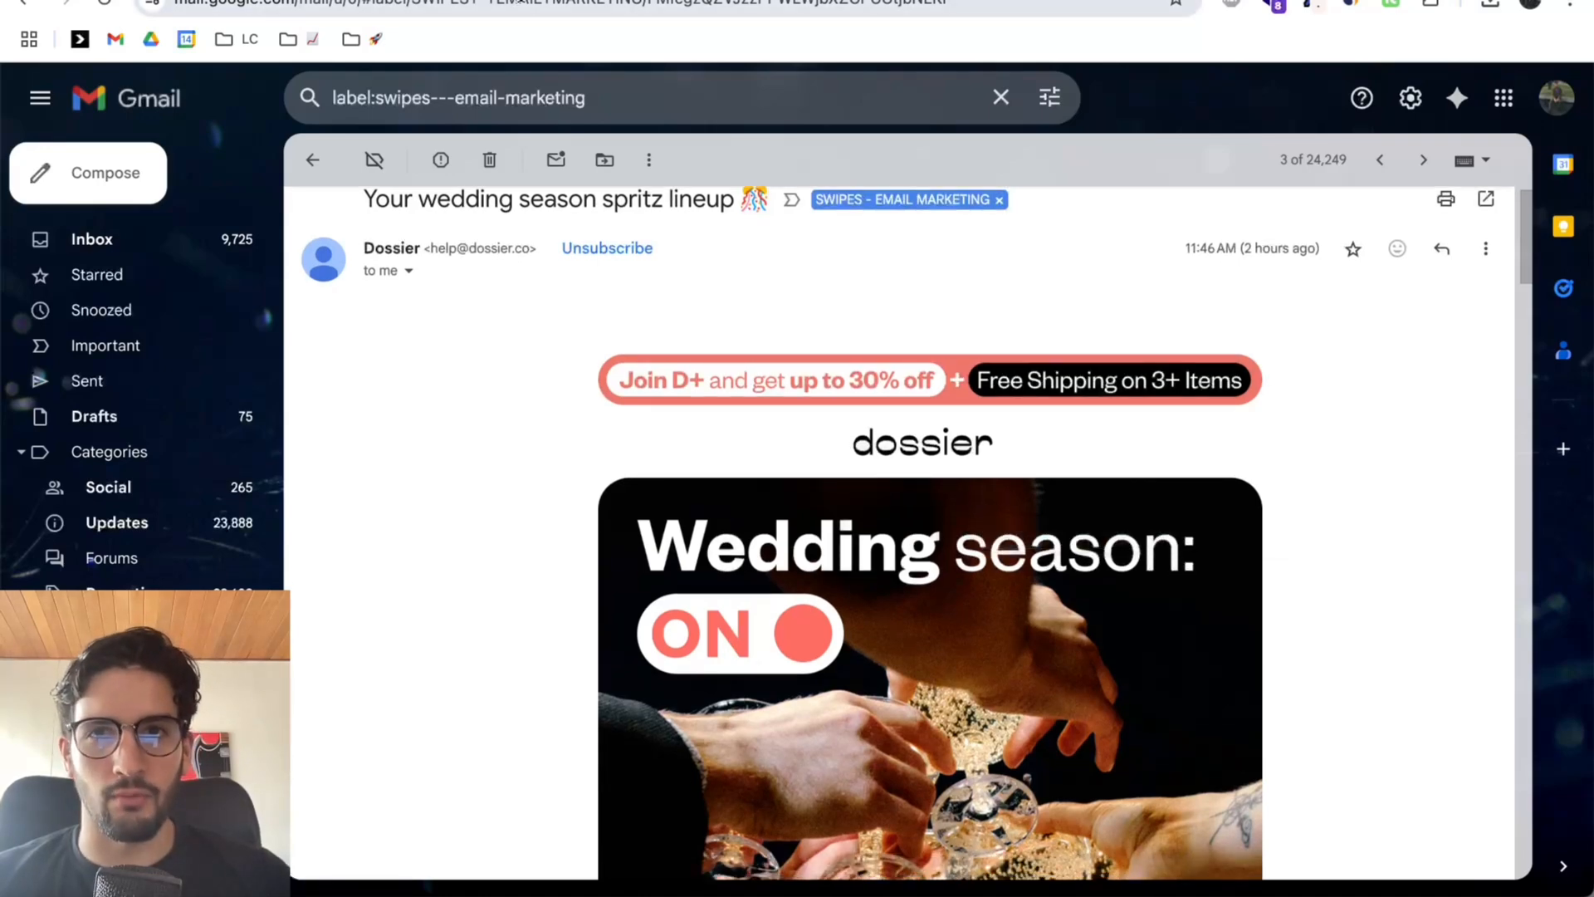
pyautogui.write('dossier')
pyautogui.press('Escape')
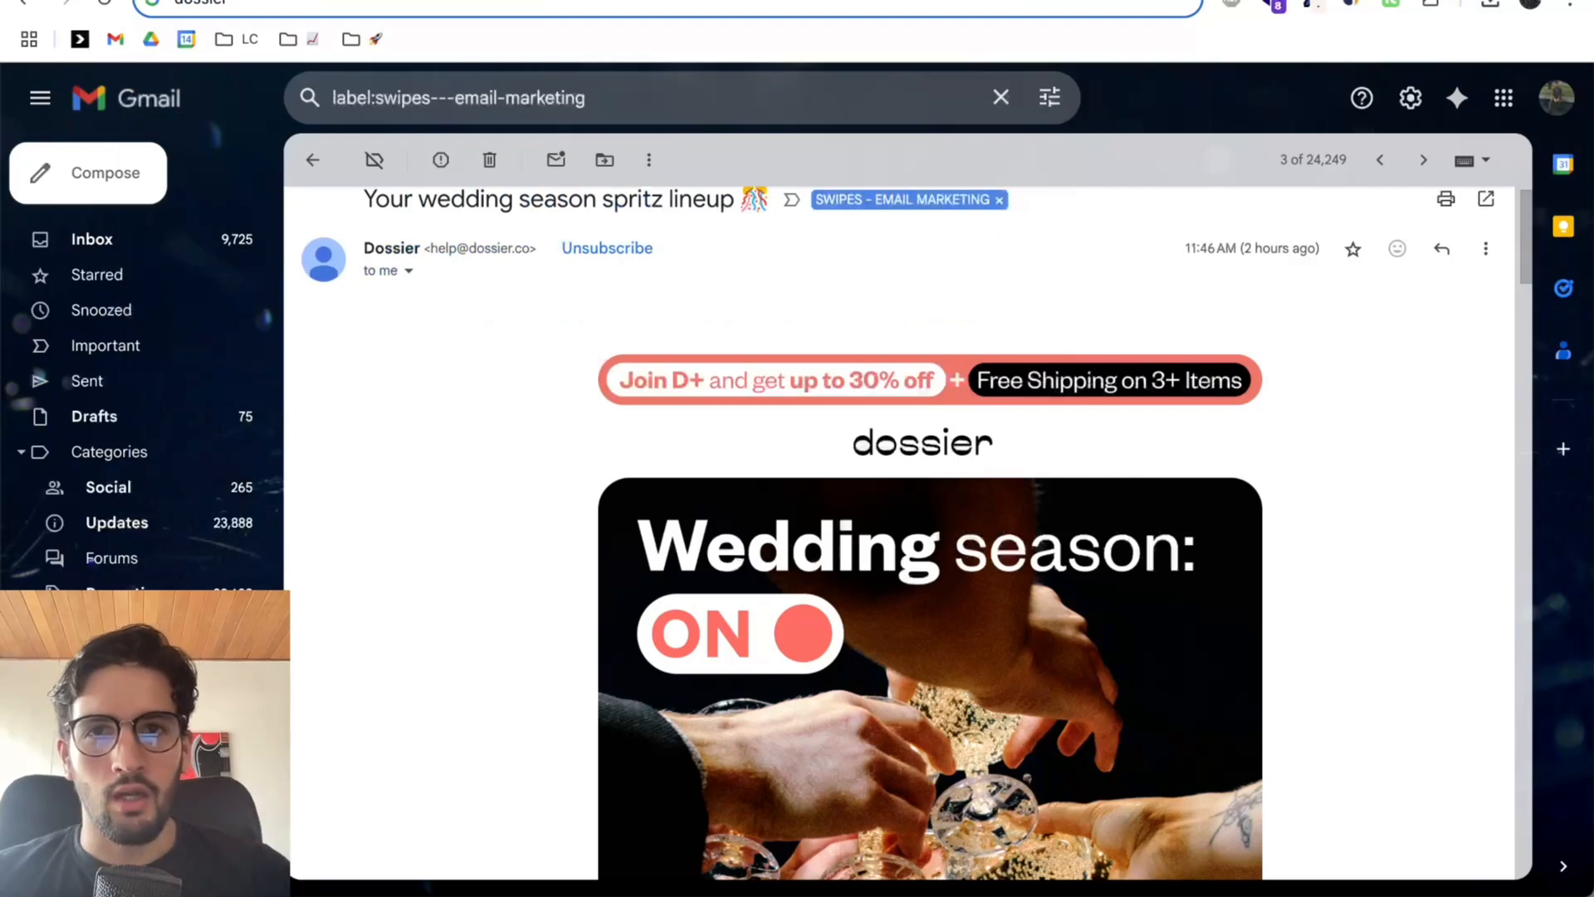
pyautogui.press('Return')
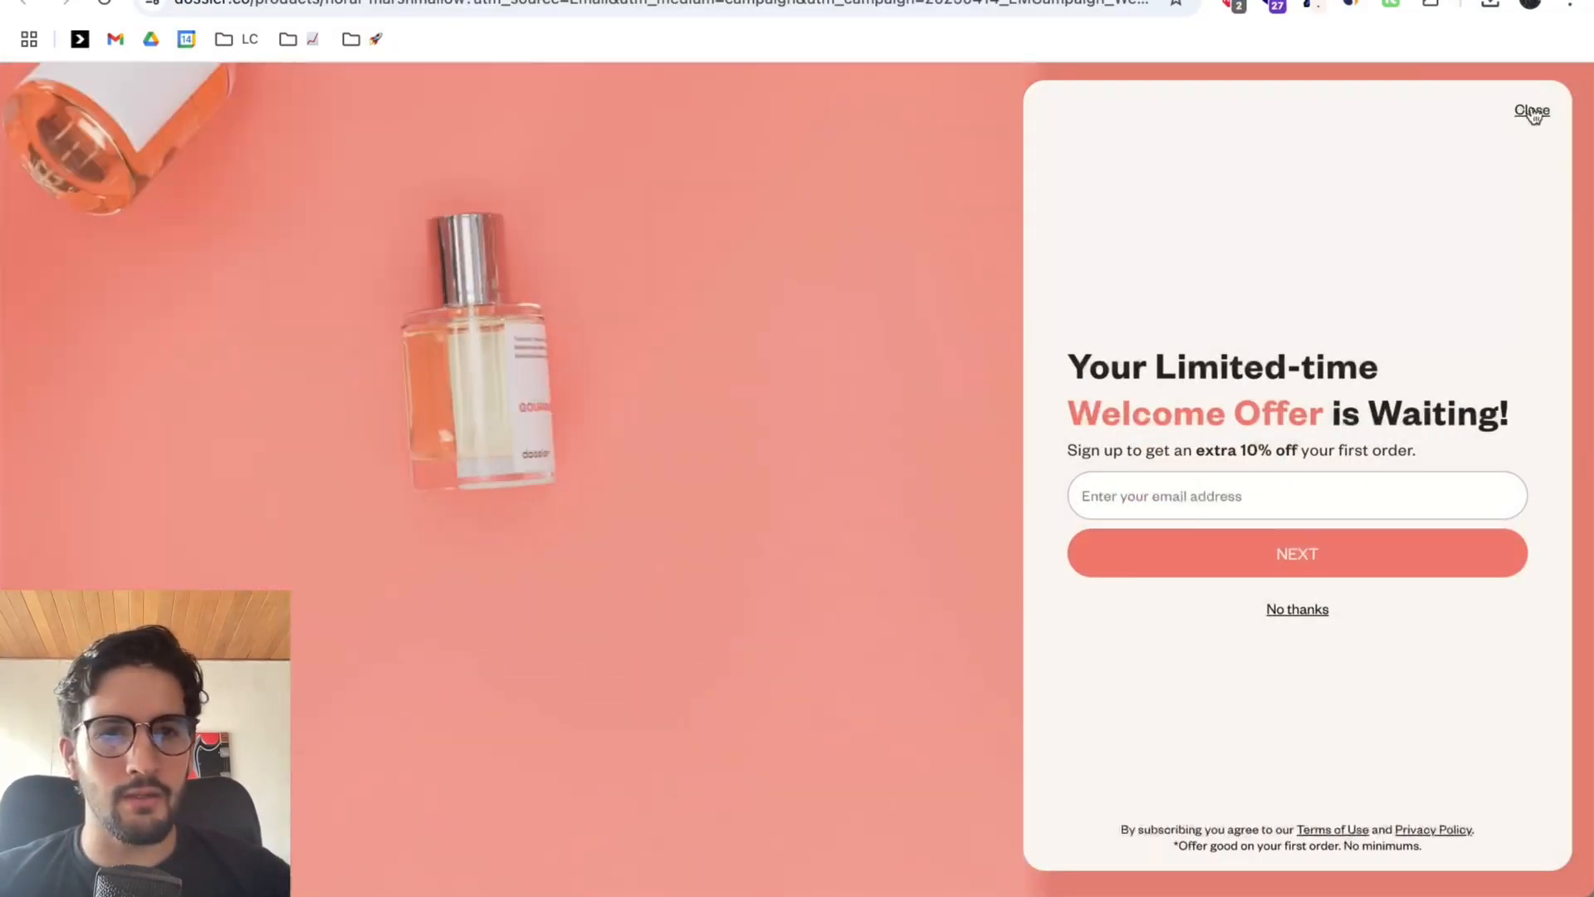
pyautogui.click(1532, 112)
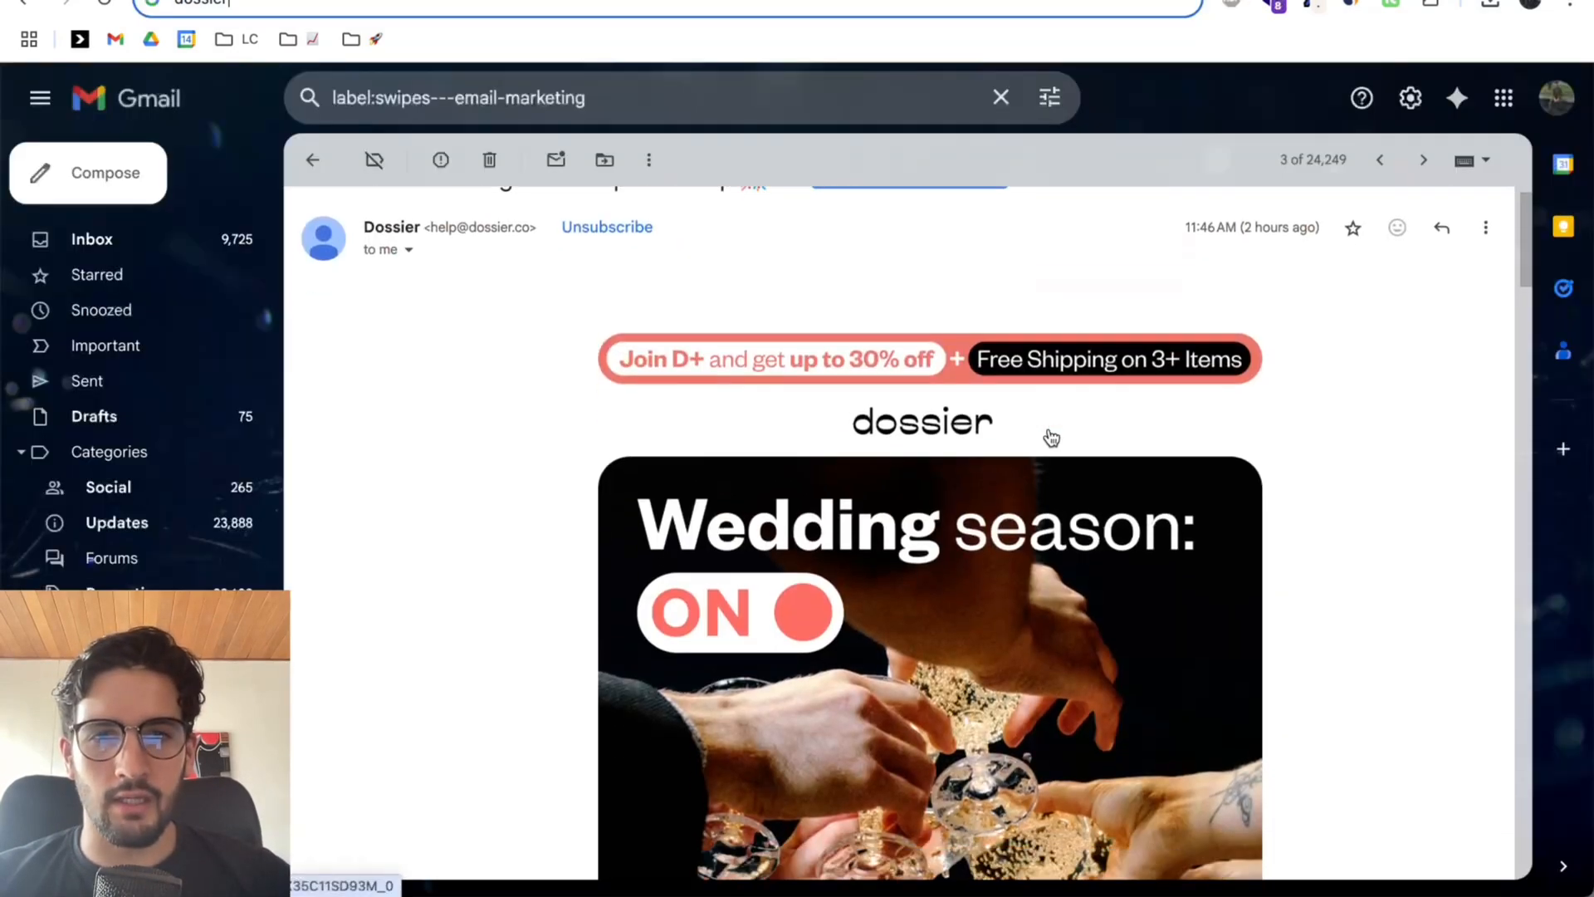
# Review the Dossier email and copy its "Join D+ and get up to 30% off" banner image.
pyautogui.scroll(-10, 1052, 438)
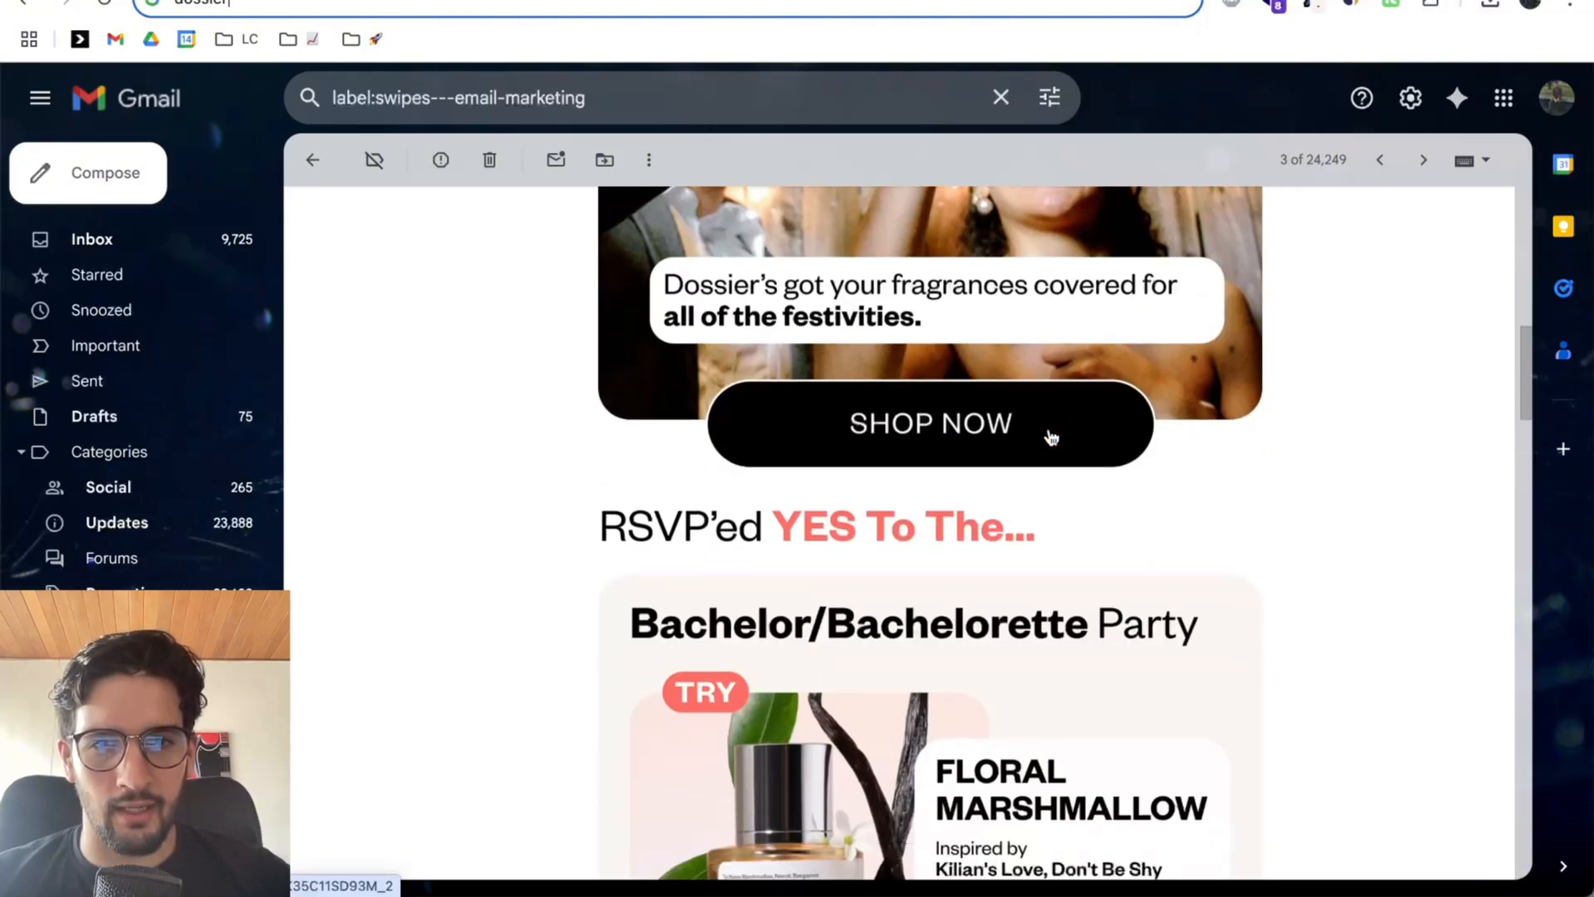
pyautogui.scroll(-15, 1051, 438)
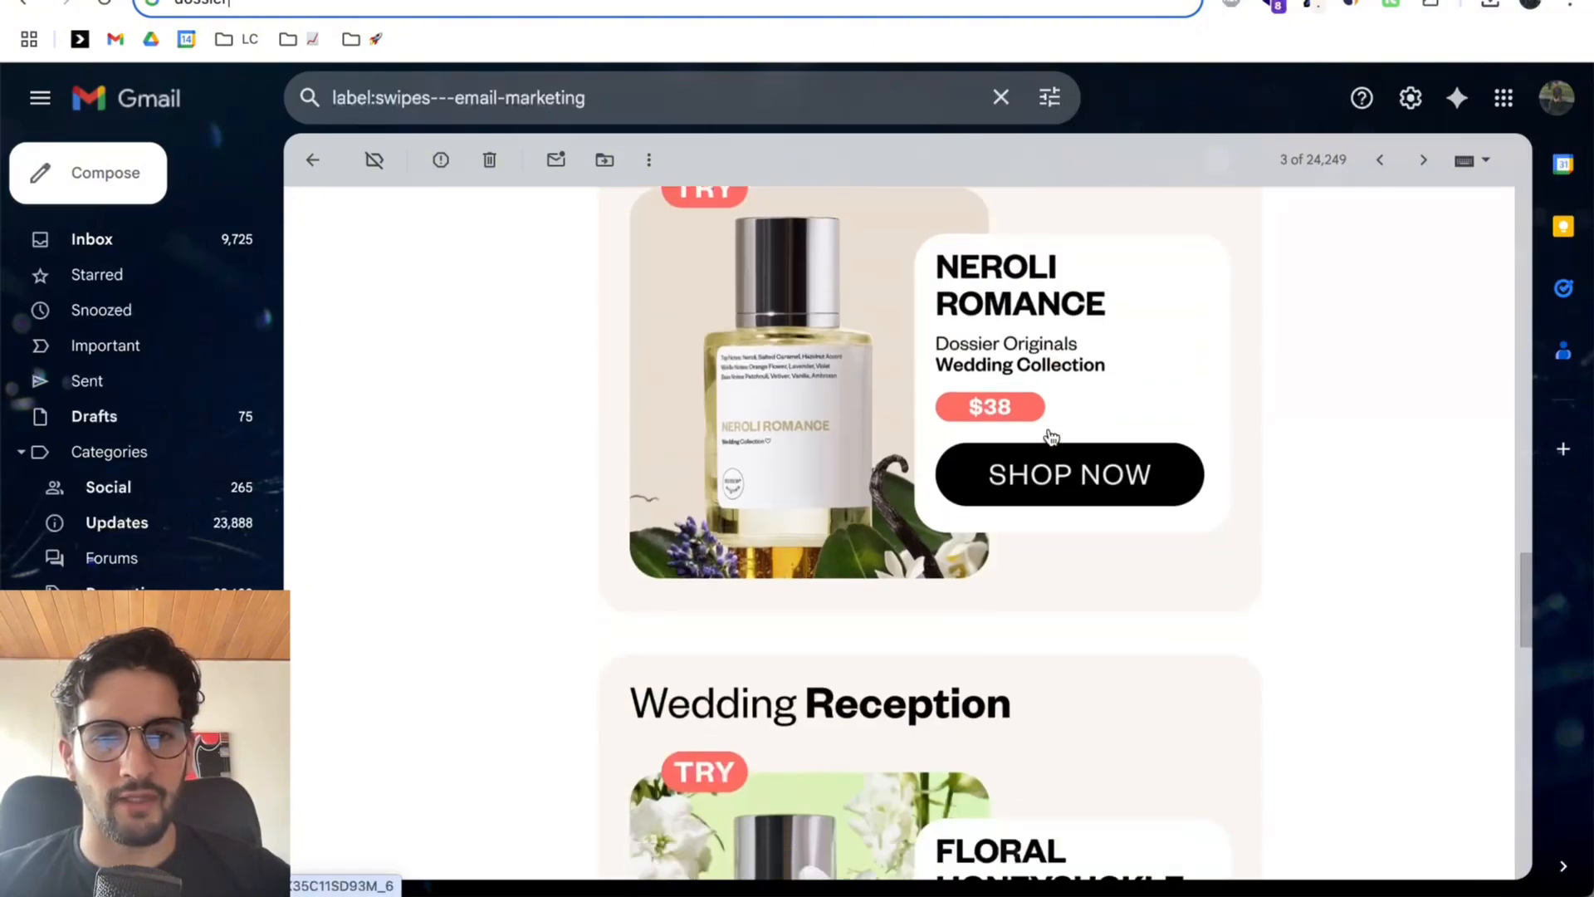
pyautogui.scroll(-10, 1051, 437)
pyautogui.scroll(20, 1067, 390)
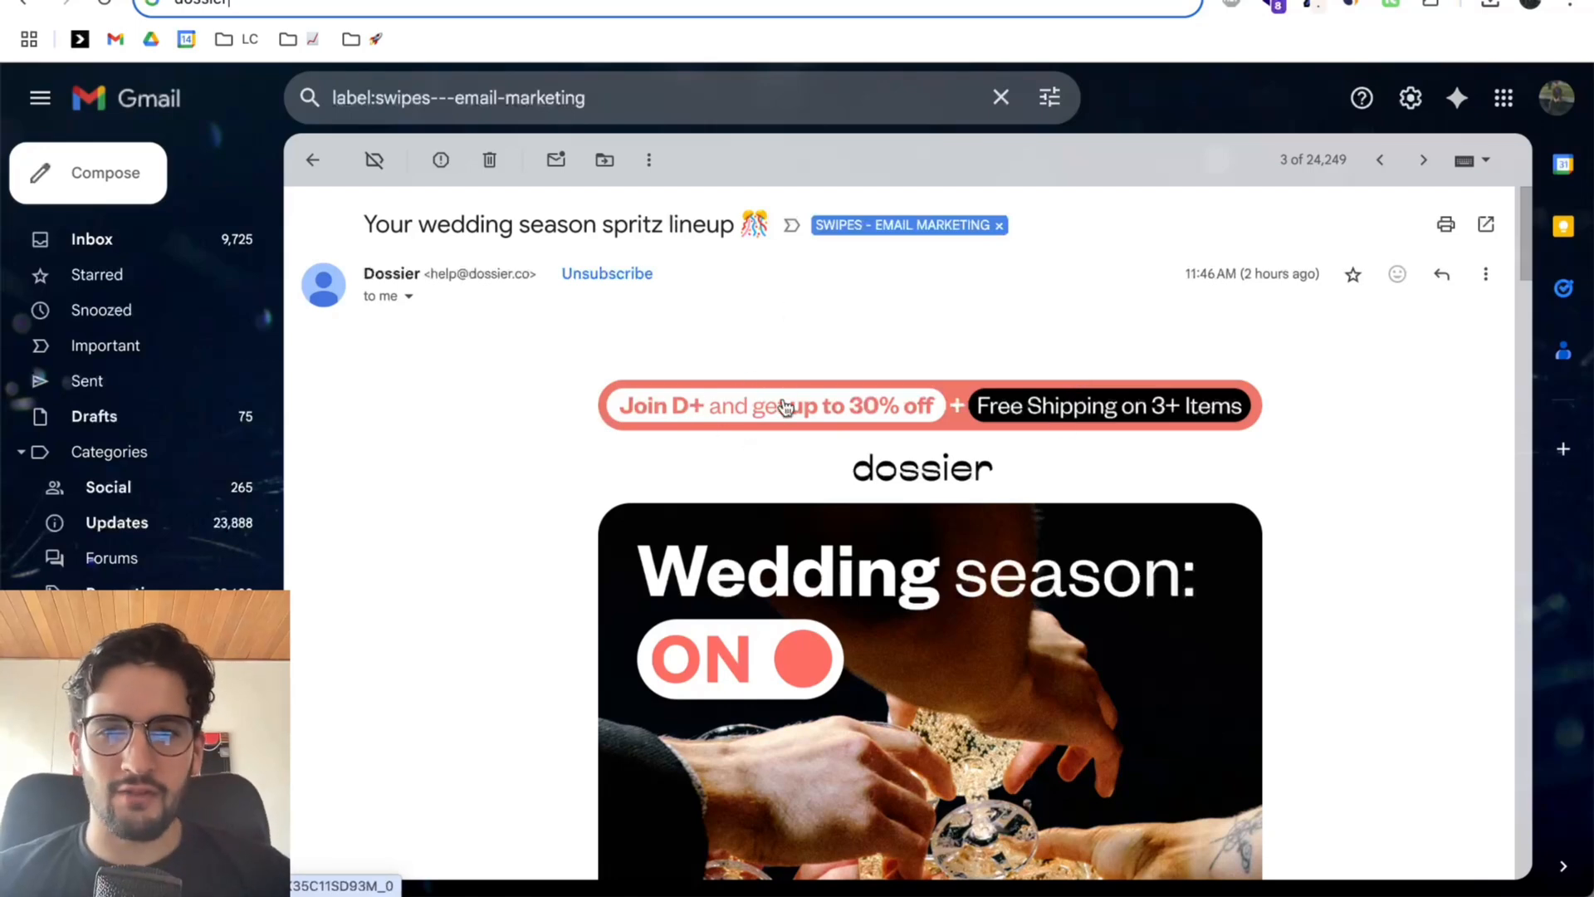
pyautogui.rightClick(865, 382)
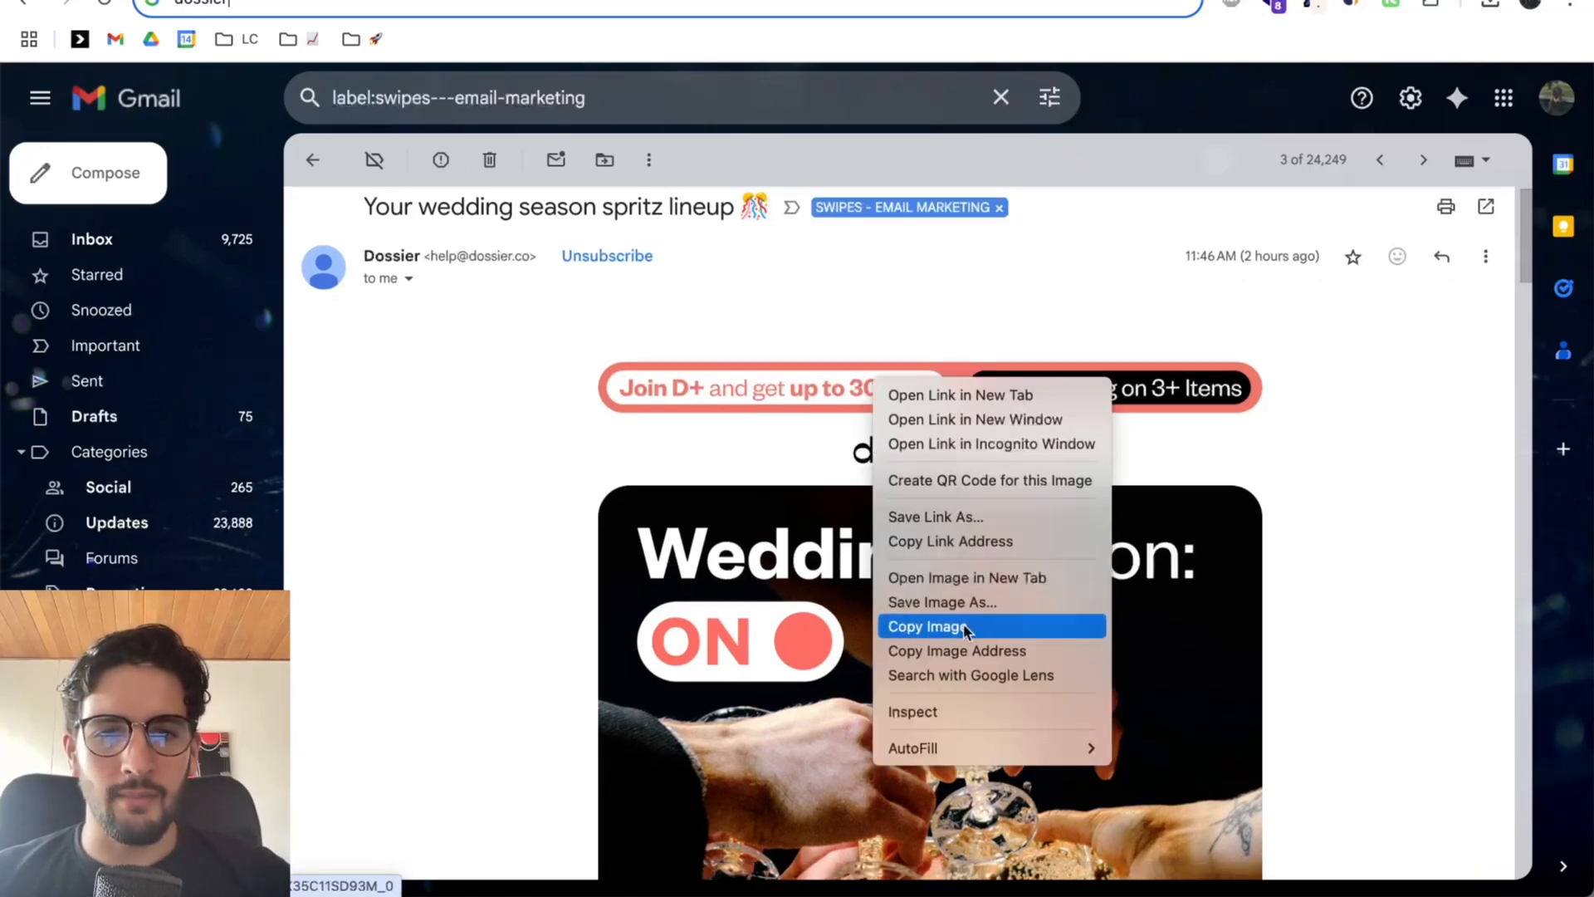
pyautogui.click(963, 629)
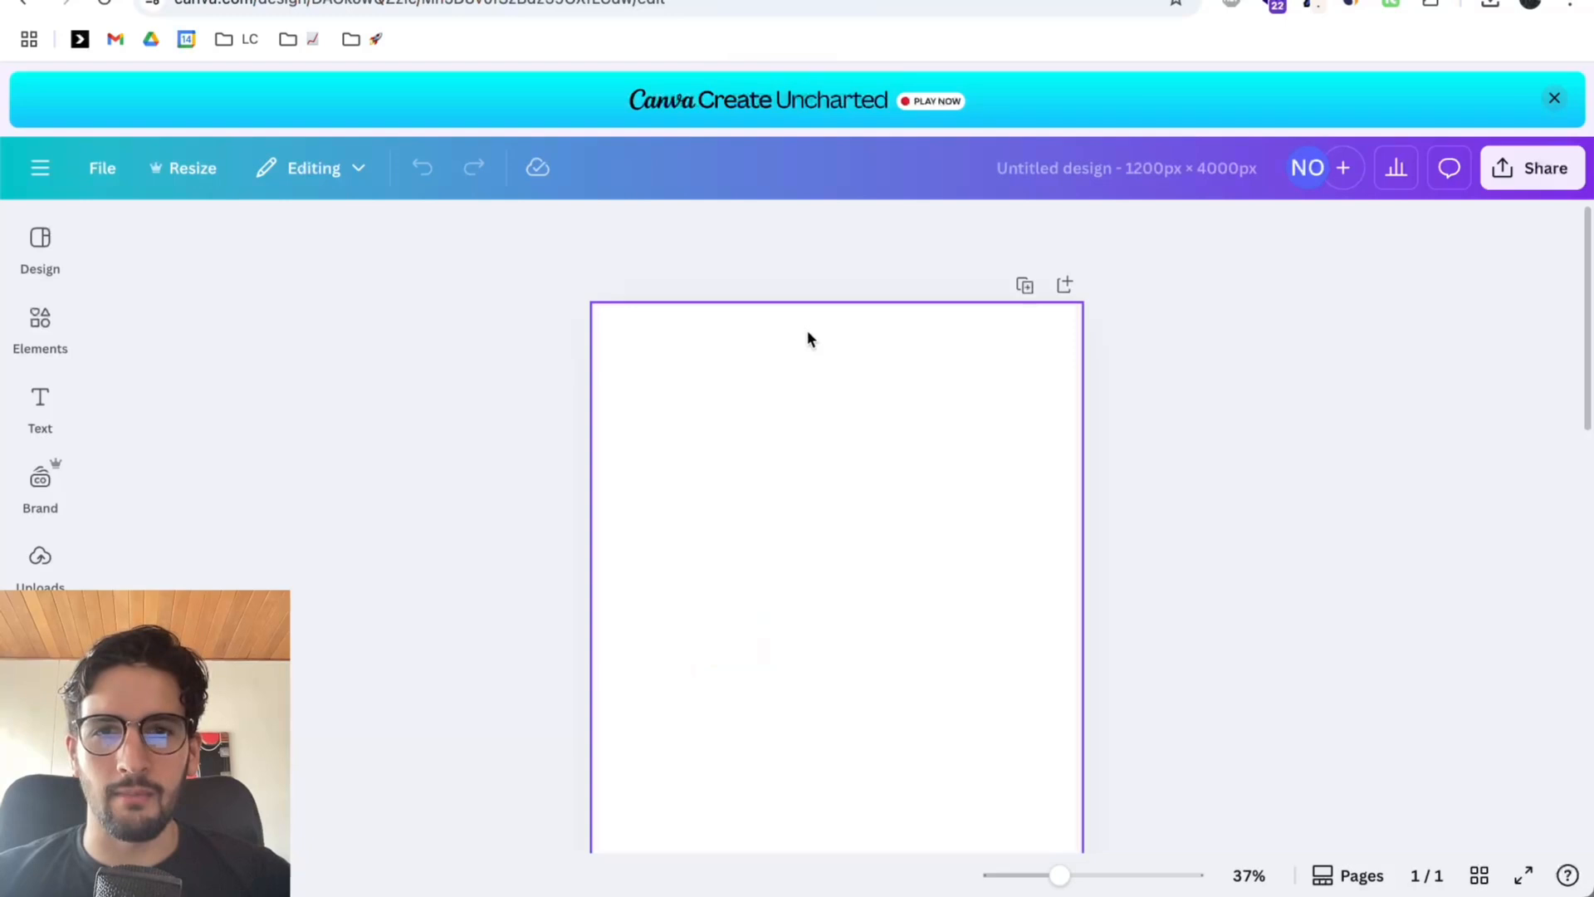
# Paste the copied banner image into the blank page of the Canva design.
pyautogui.click(885, 417)
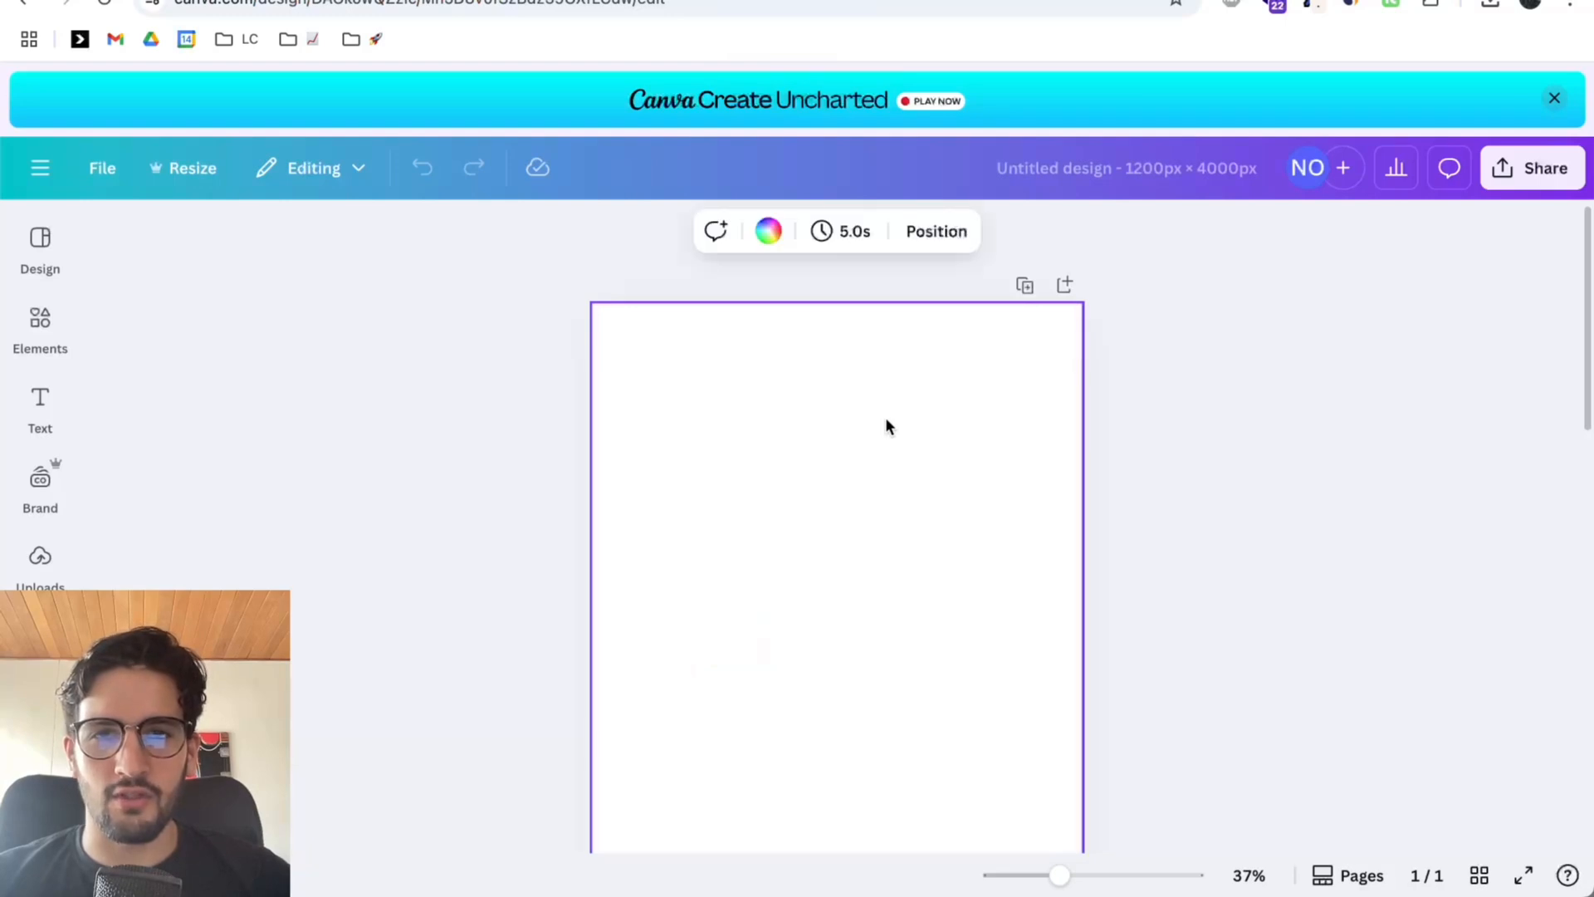
pyautogui.hotkey('ctrl', 'v')
pyautogui.scroll(-2, 972, 418)
pyautogui.scroll(-5, 972, 415)
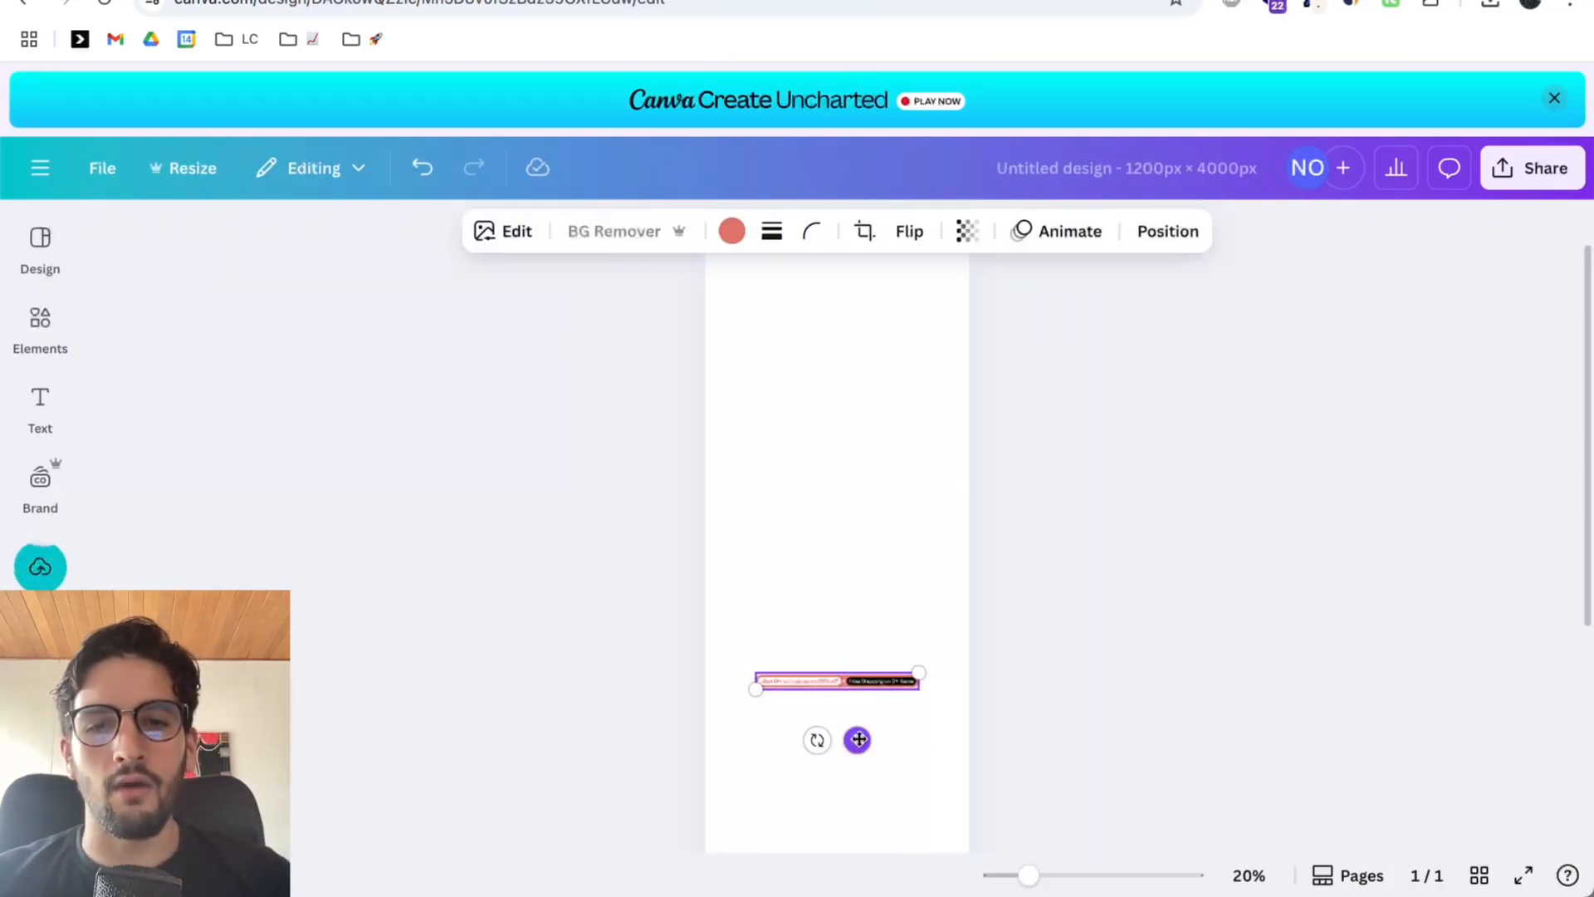
# Enlarge the banner to the full page width near the top, leaving blank space above it.
pyautogui.moveTo(857, 740); pyautogui.dragTo(794, 370)
pyautogui.scroll(3, 862, 402)
pyautogui.scroll(1, 862, 402)
pyautogui.scroll(1, 794, 370)
pyautogui.moveTo(784, 469); pyautogui.dragTo(726, 324)
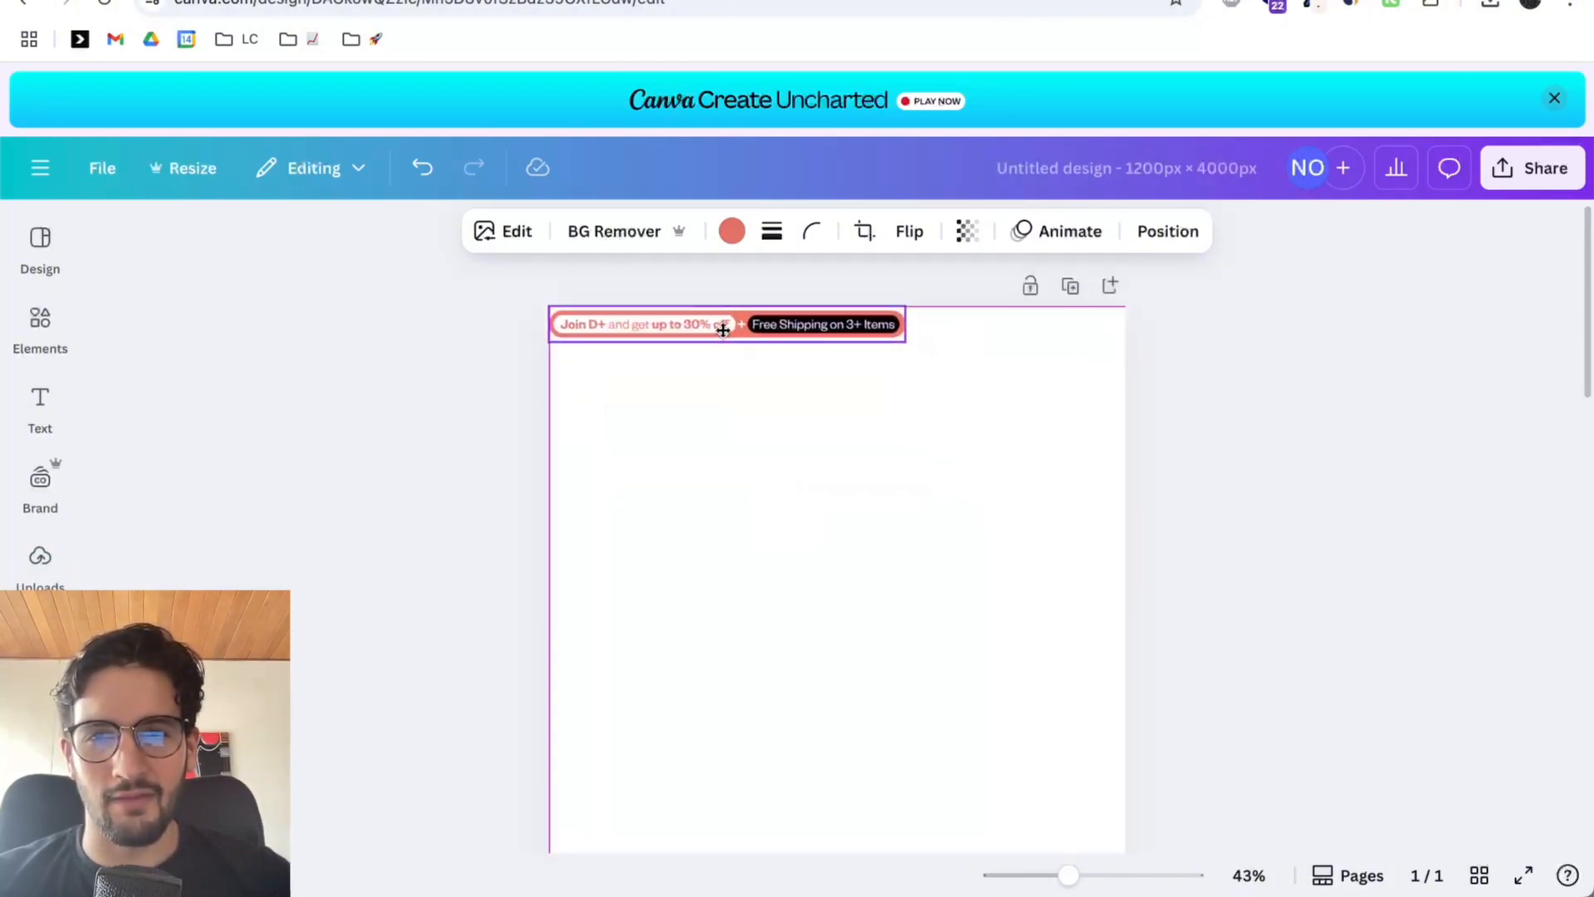
pyautogui.moveTo(905, 342); pyautogui.dragTo(1119, 415)
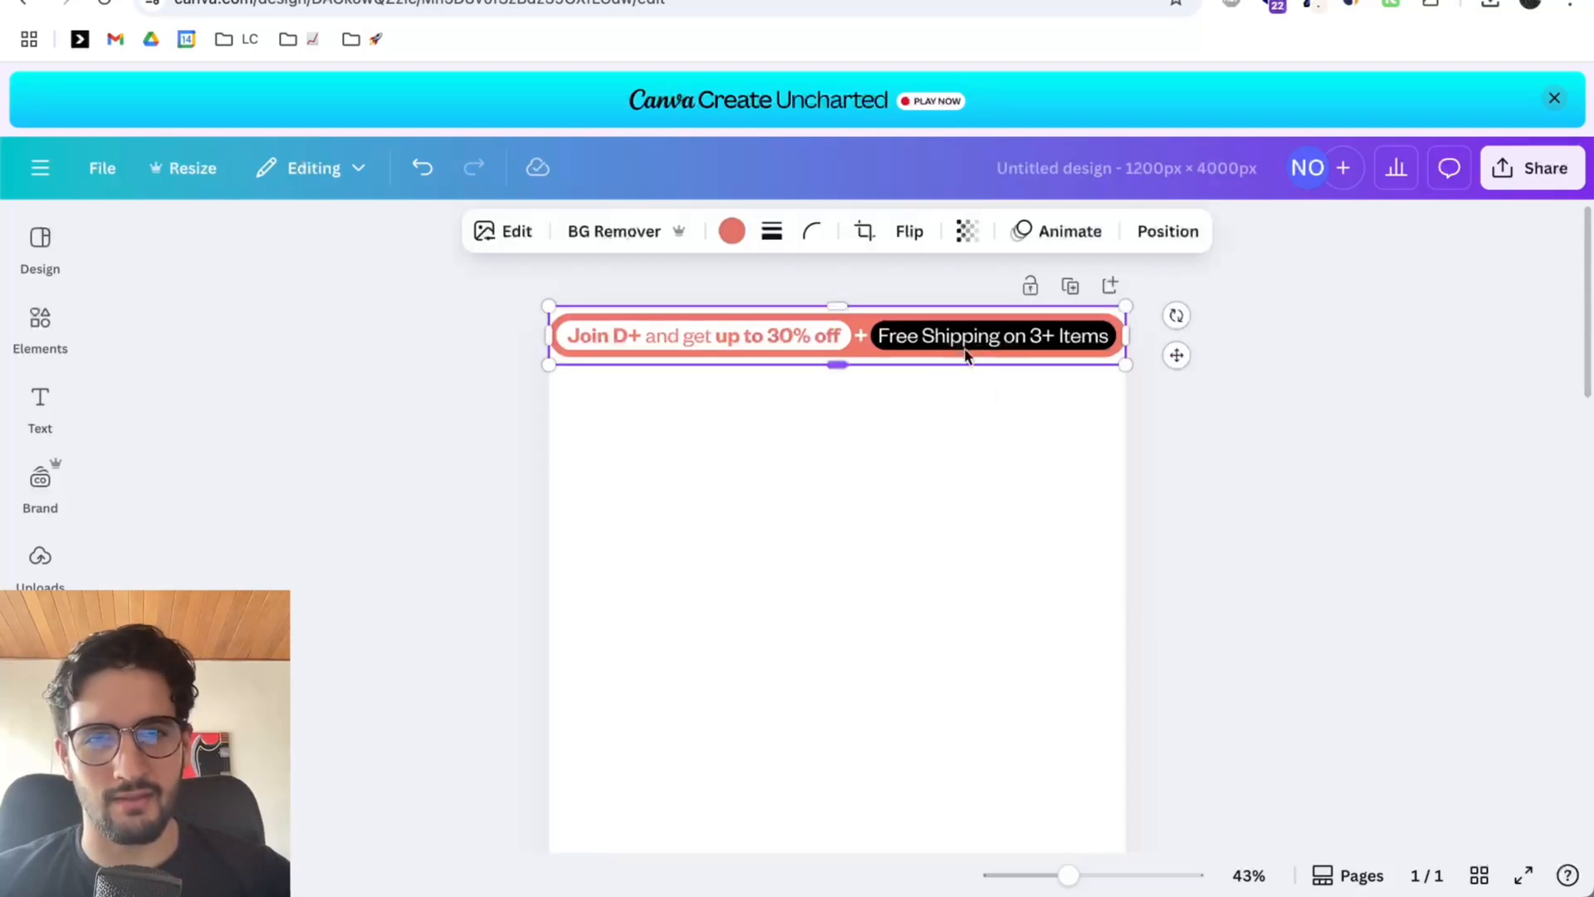
pyautogui.moveTo(965, 356); pyautogui.dragTo(963, 592)
# Add a circle to the page from the shapes library.
pyautogui.moveTo(47, 330)
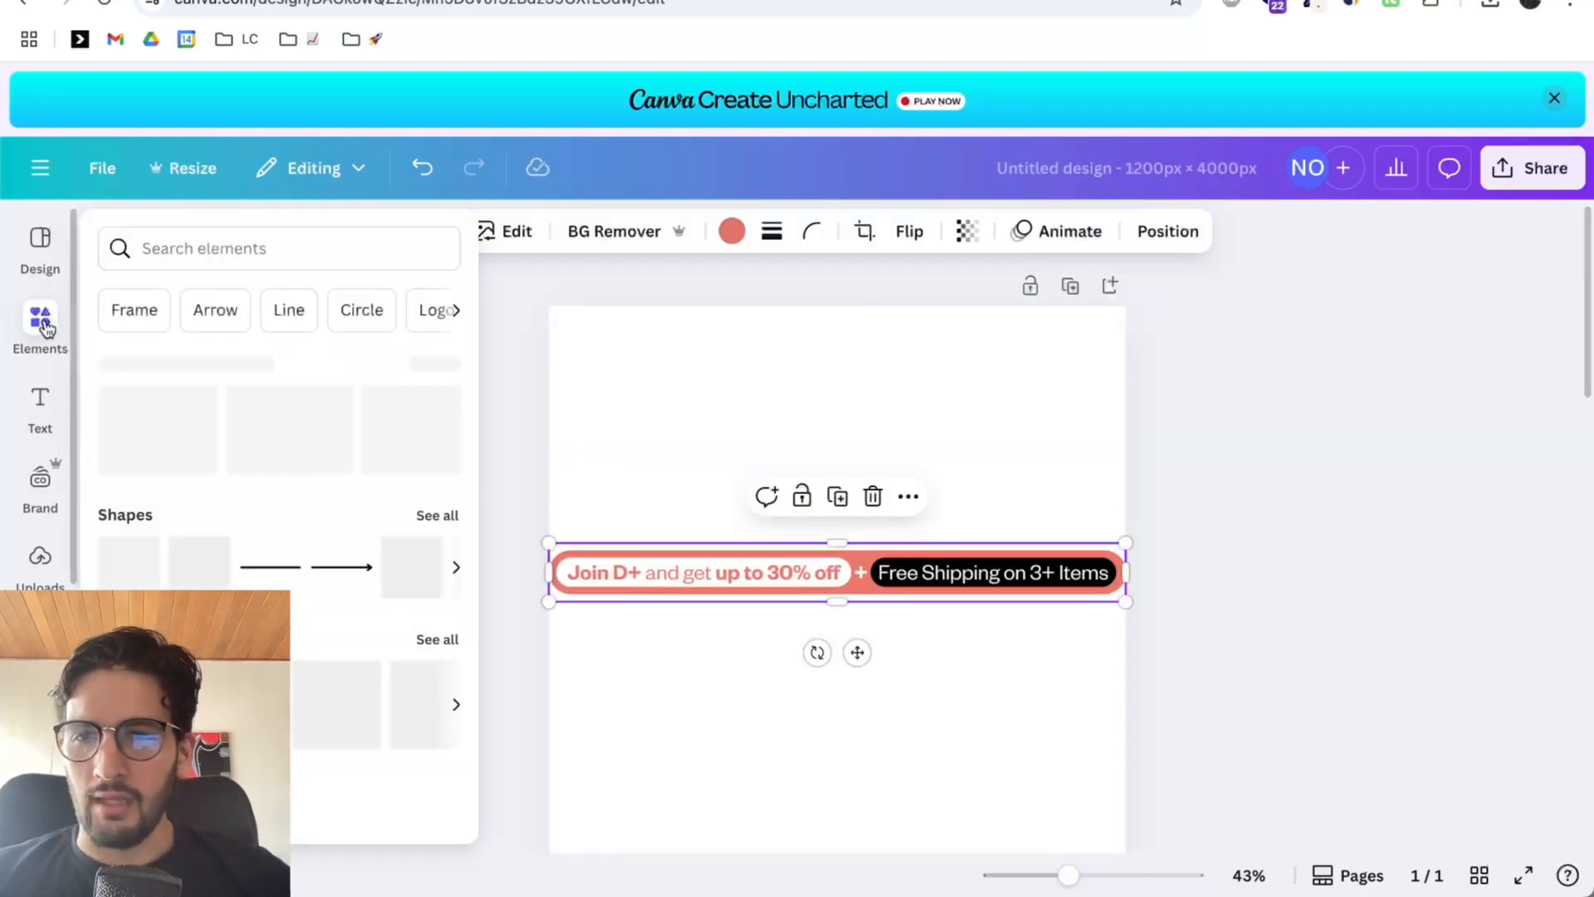
pyautogui.click(437, 515)
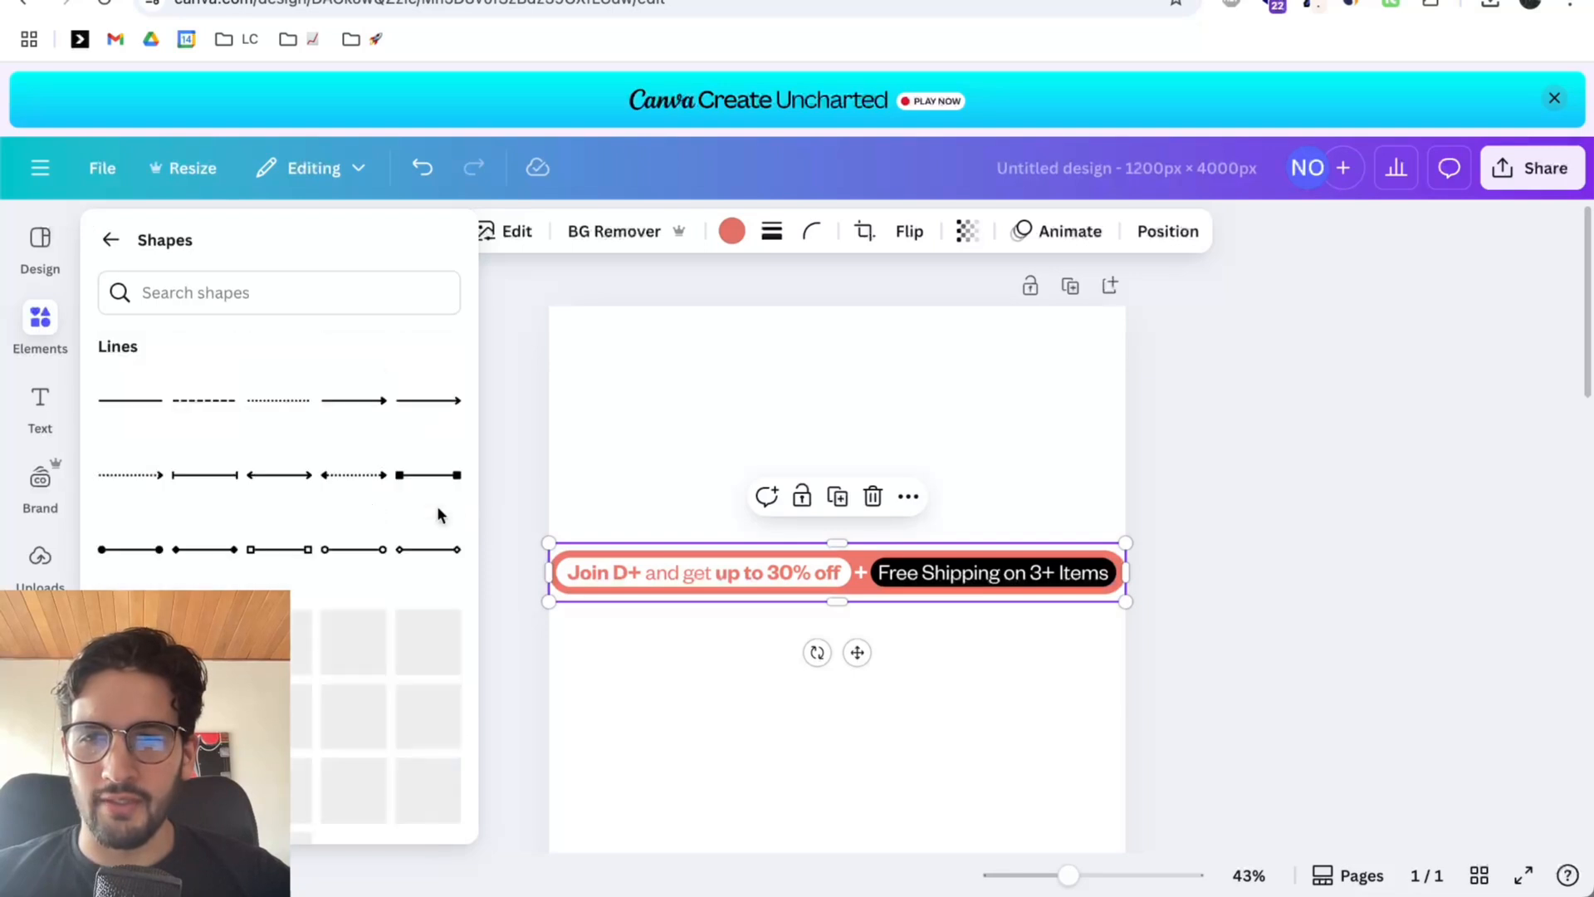
pyautogui.scroll(-2, 335, 473)
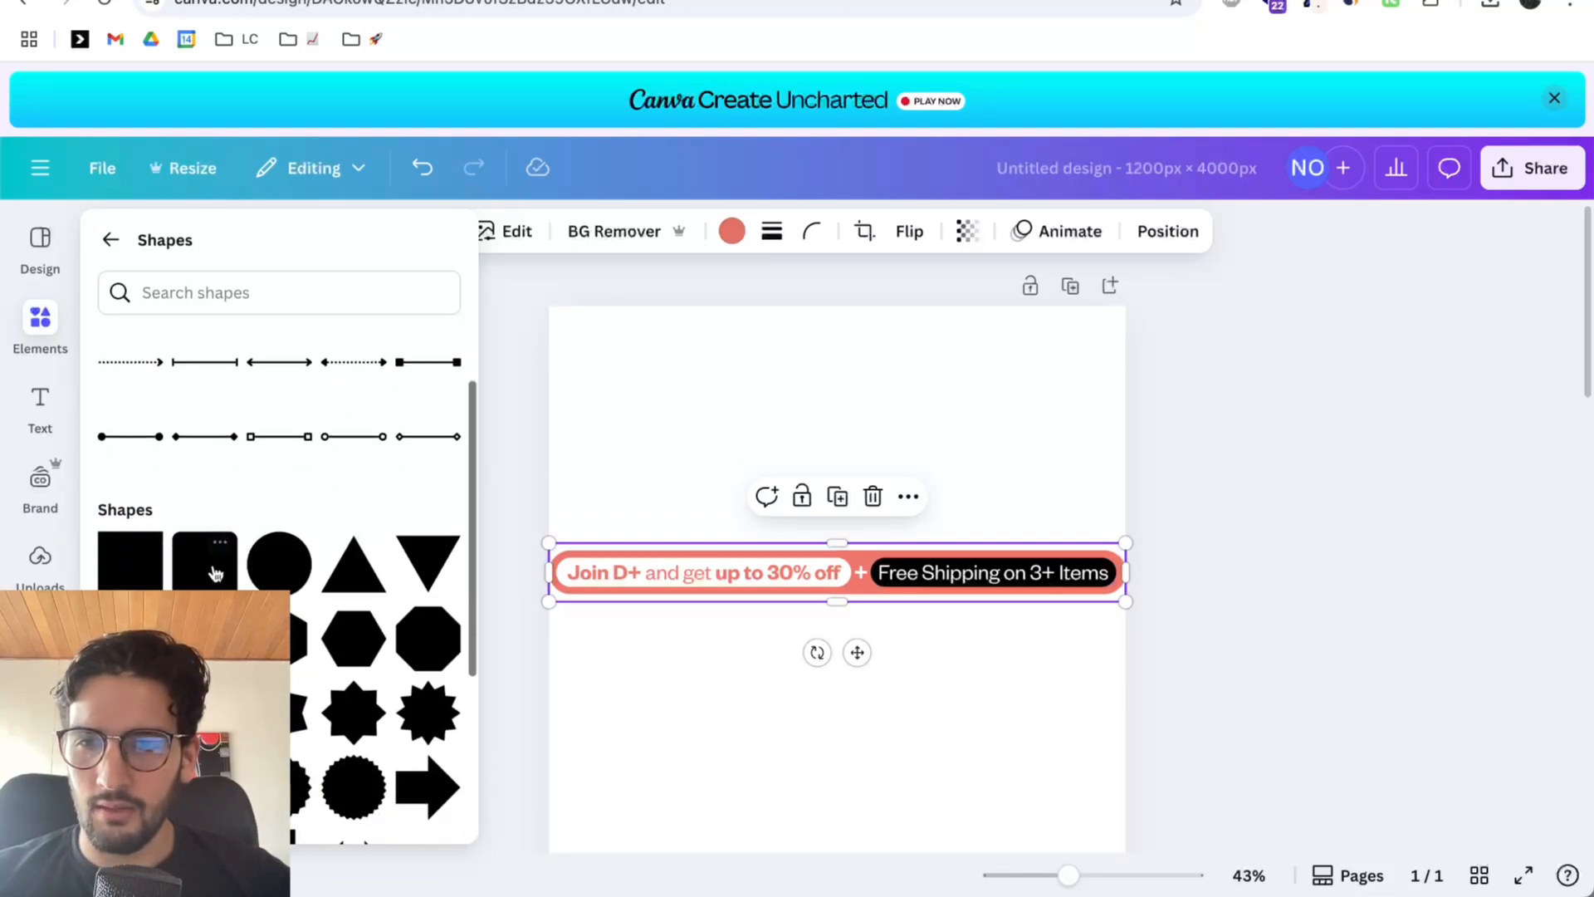
pyautogui.scroll(-1, 270, 574)
pyautogui.click(270, 555)
pyautogui.scroll(-2, 998, 432)
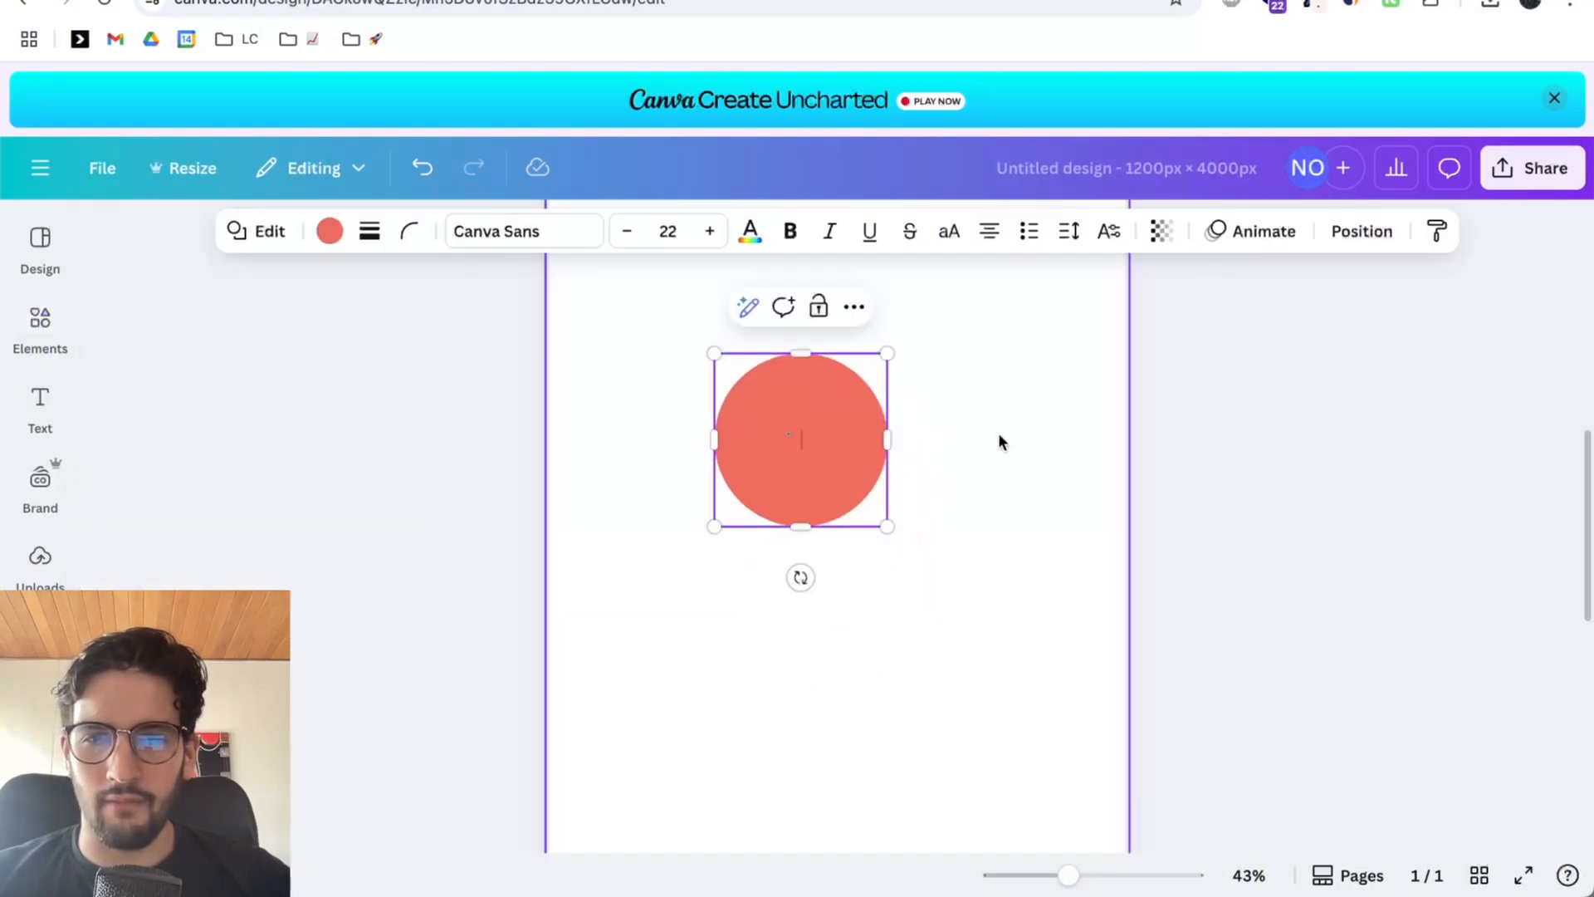
pyautogui.scroll(-3, 1039, 434)
pyautogui.scroll(5, 1040, 434)
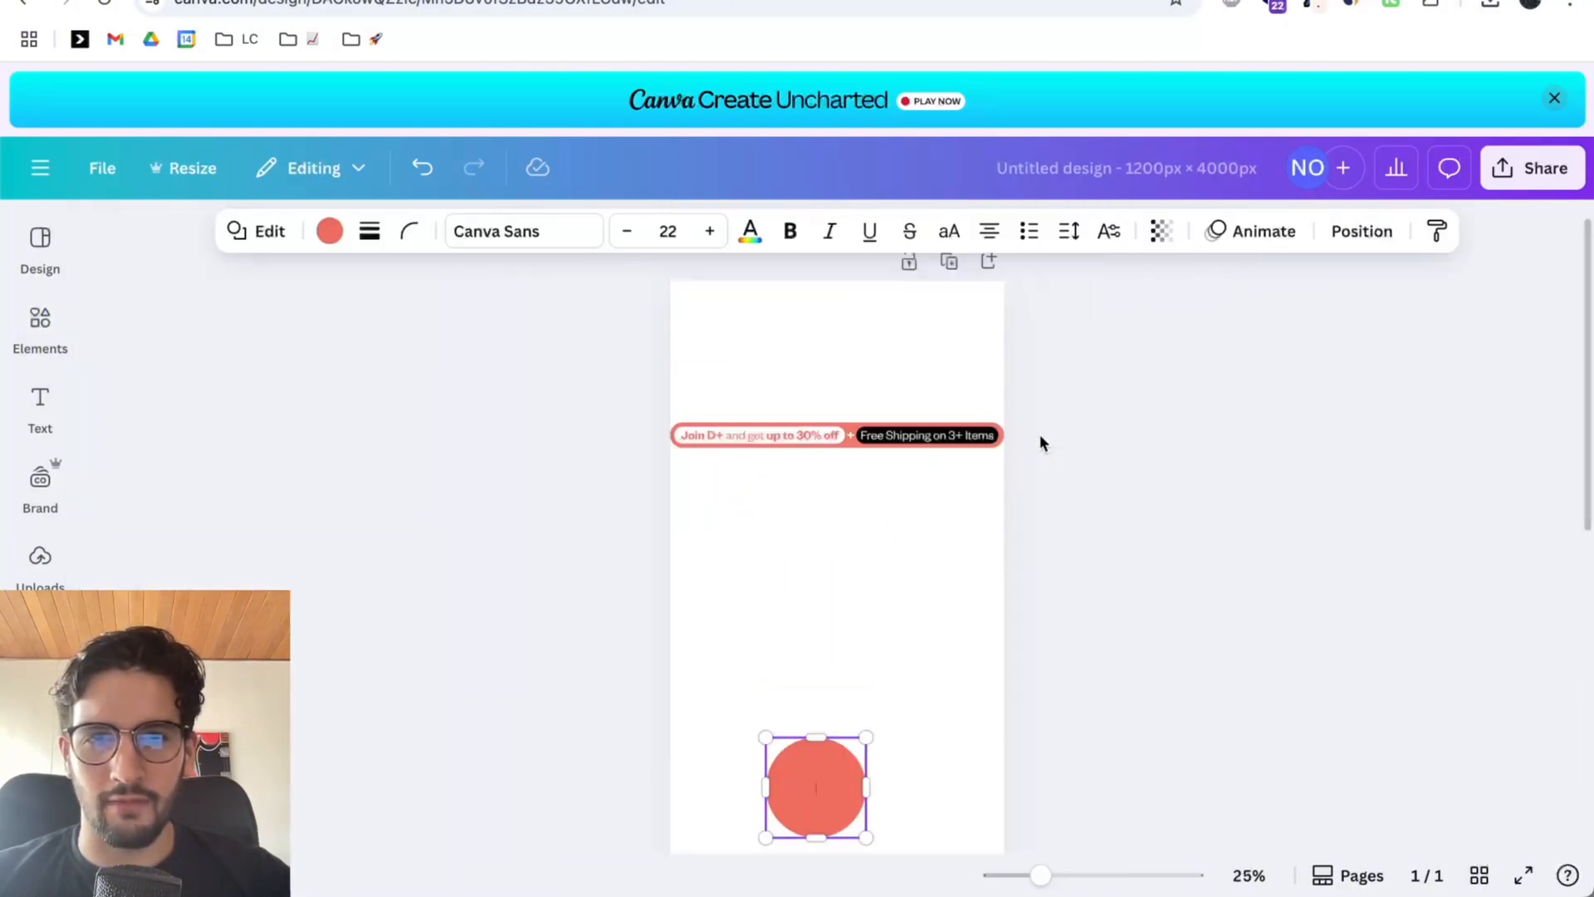
# Move the circle above the banner and stretch it into a wide, flat ellipse.
pyautogui.click(883, 779)
pyautogui.moveTo(823, 820); pyautogui.dragTo(874, 366)
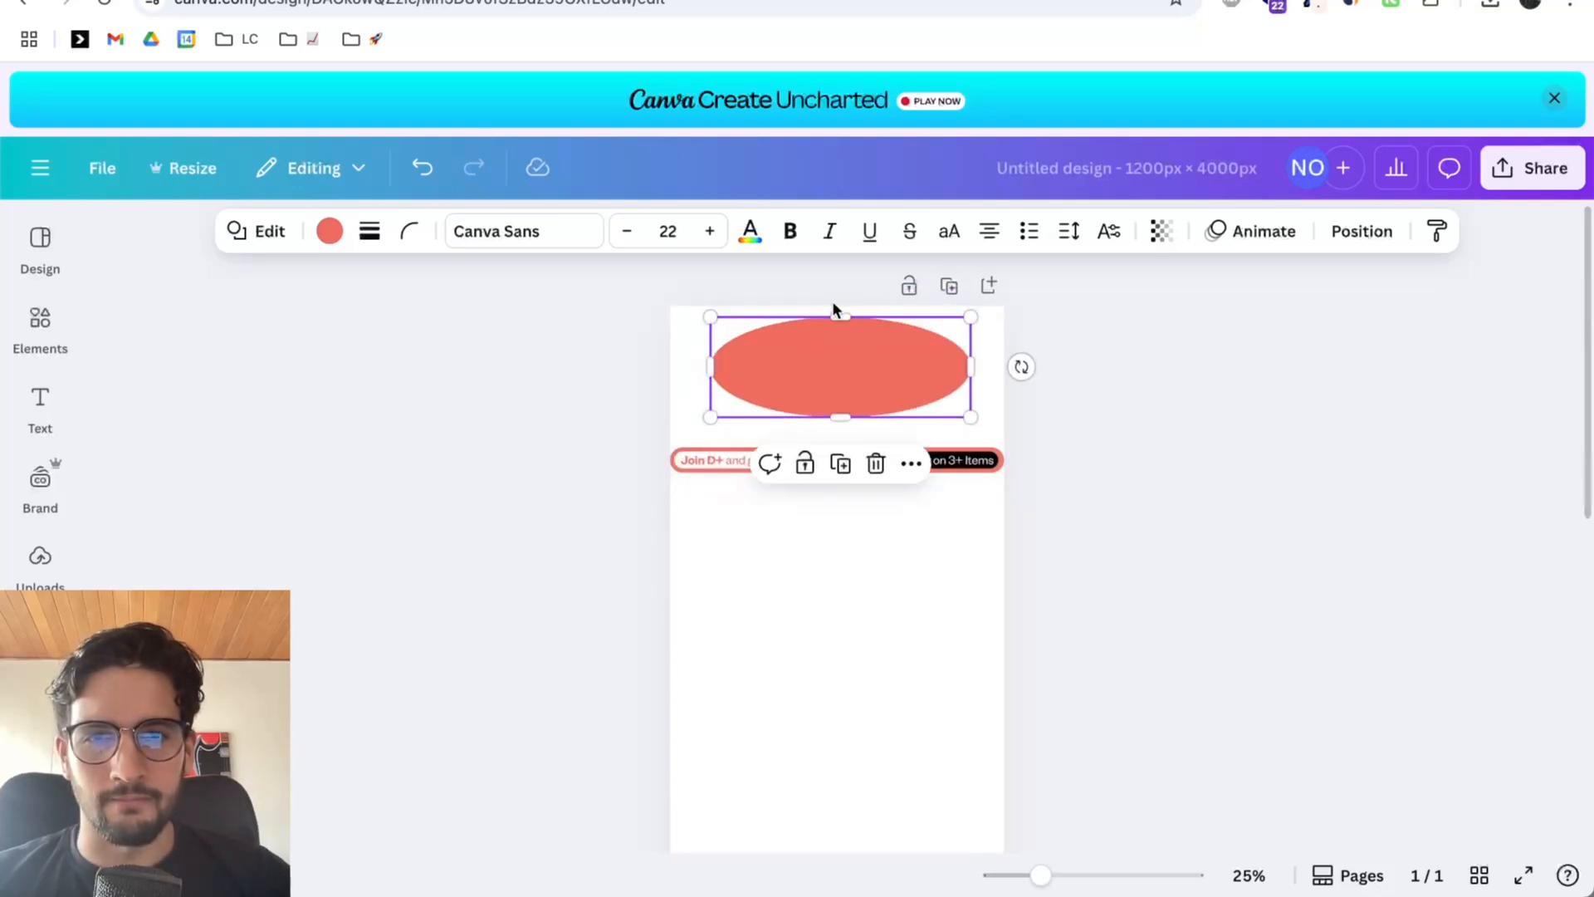
pyautogui.moveTo(836, 312); pyautogui.dragTo(839, 384)
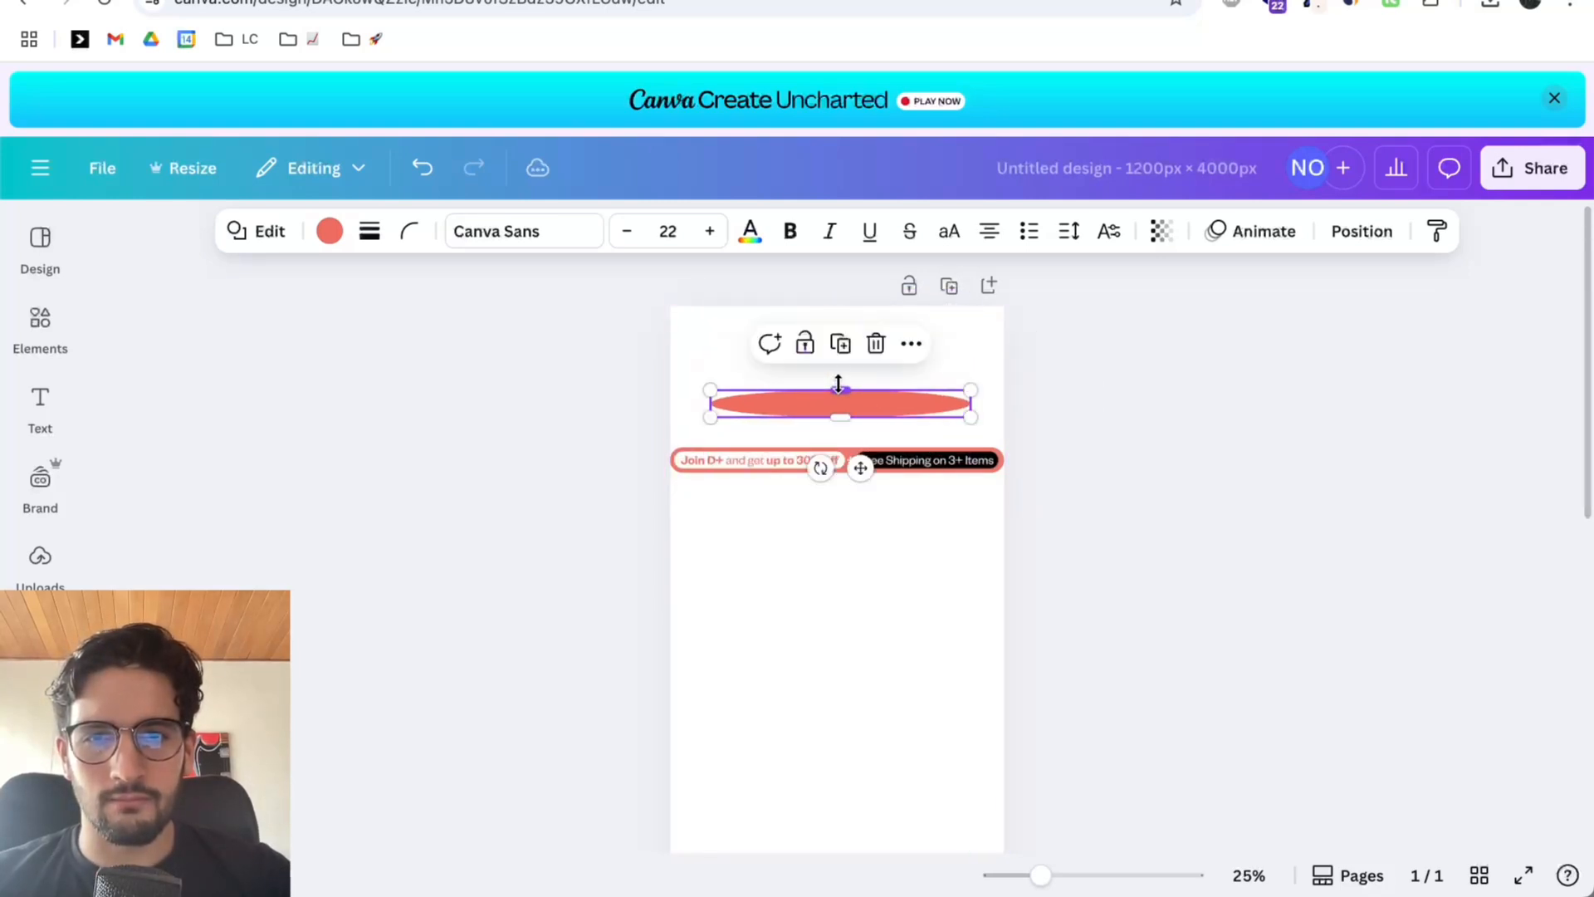
# Try the corner rounding on the ellipse, leave it at 0, and delete the ellipse.
pyautogui.press('Delete')
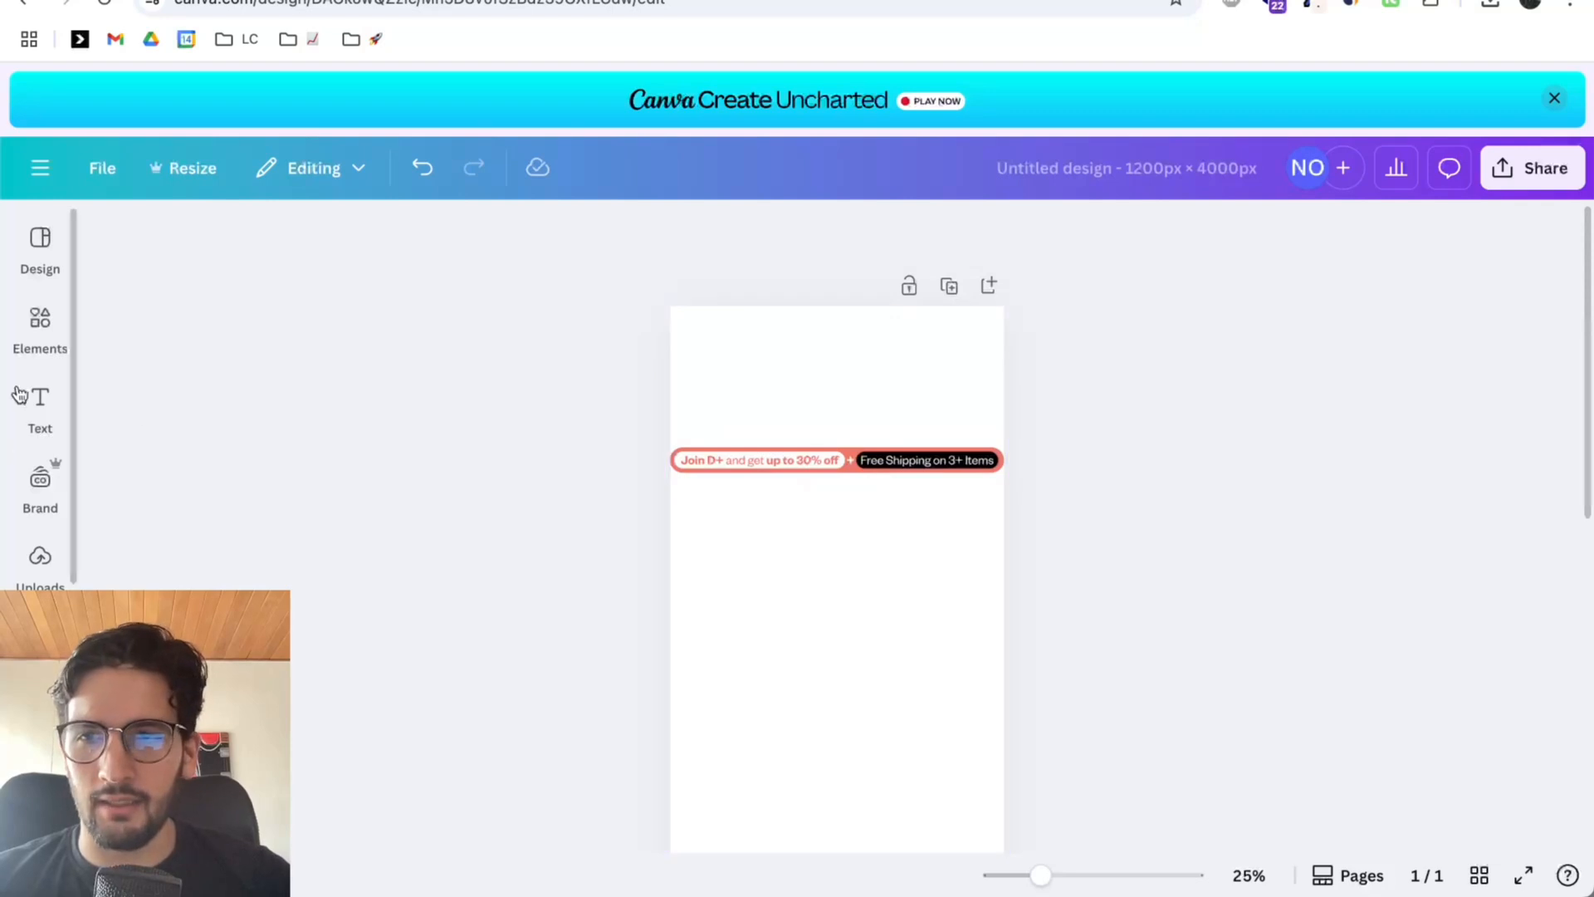
pyautogui.hotkey('ctrl', 'z')
pyautogui.click(815, 413)
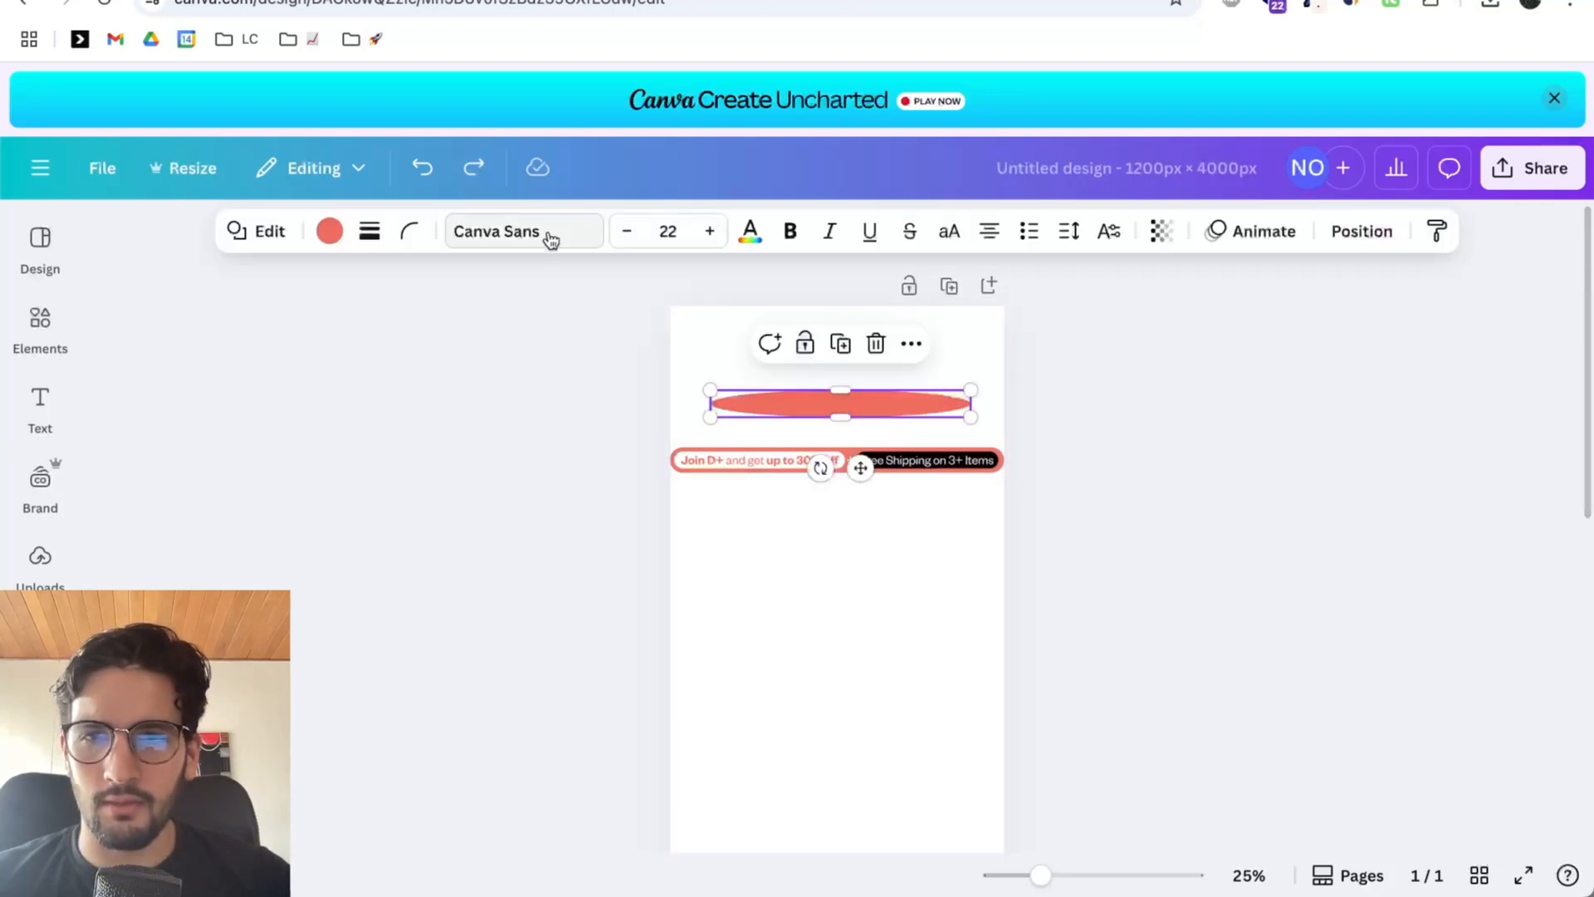
pyautogui.click(409, 230)
pyautogui.click(329, 323)
pyautogui.moveTo(329, 328); pyautogui.dragTo(296, 324)
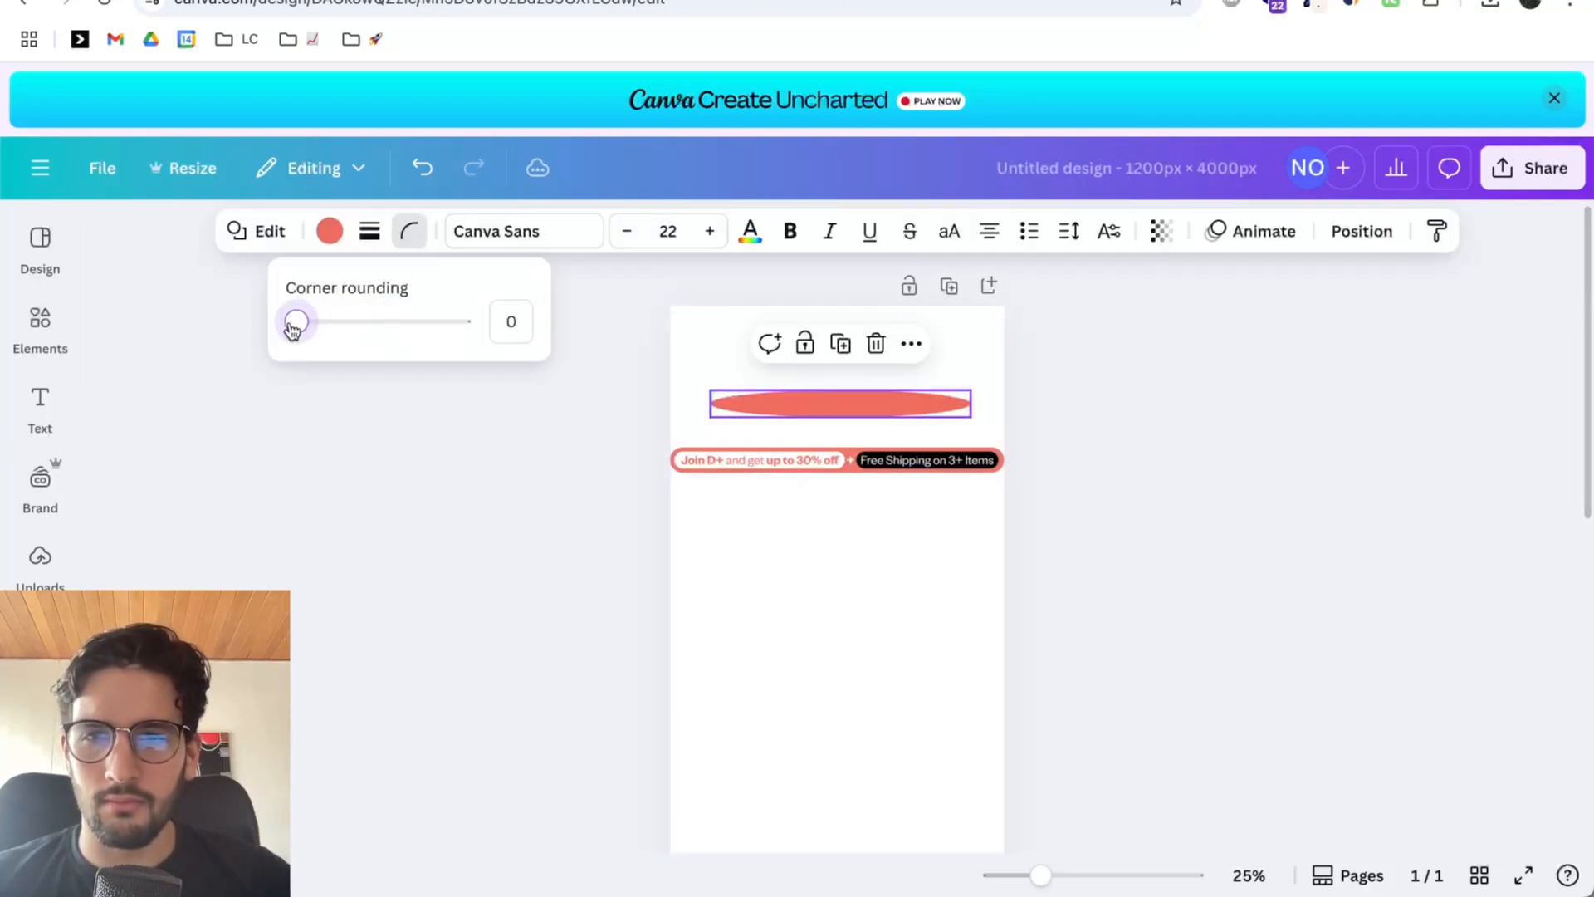
pyautogui.click(783, 395)
pyautogui.press('Delete')
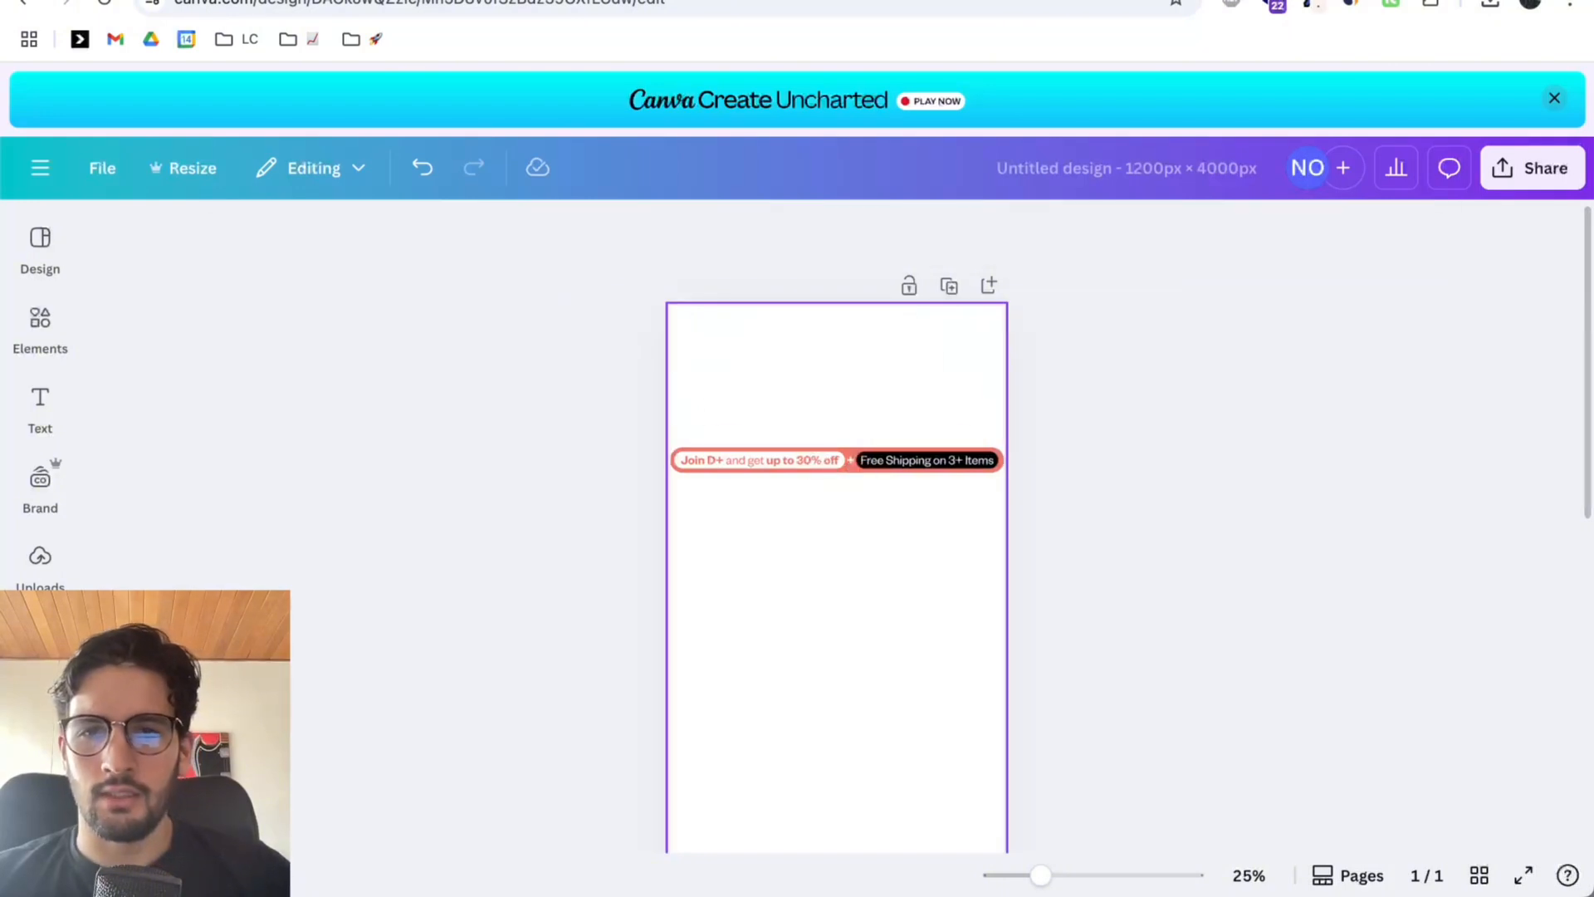
# Add a pill-shaped element to the page from the shapes library.
pyautogui.click(39, 328)
pyautogui.scroll(-3, 420, 470)
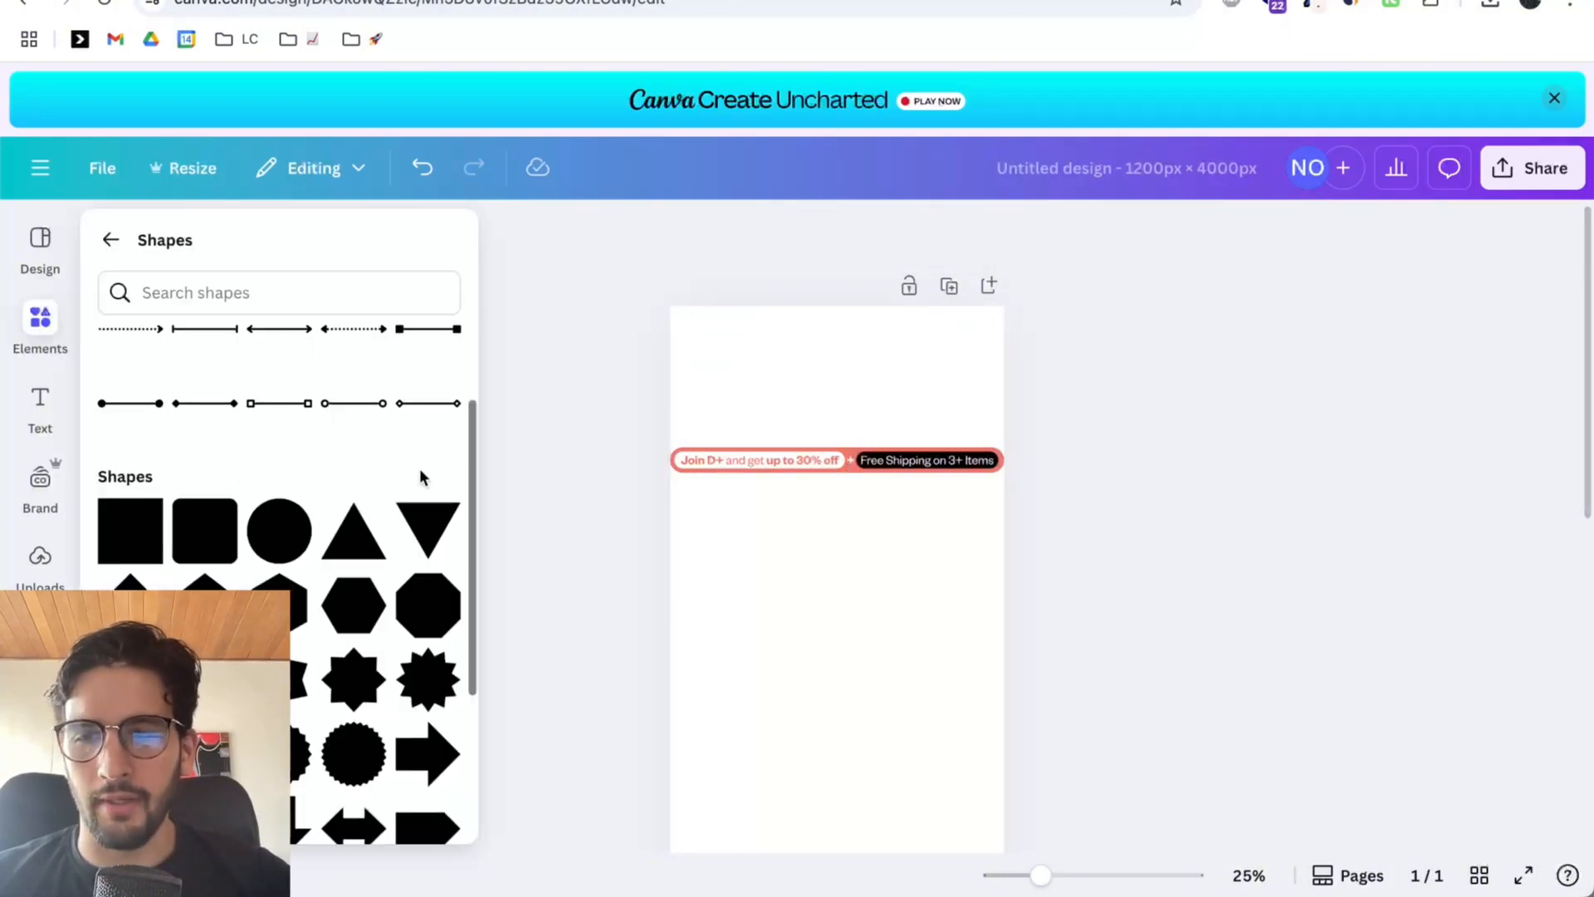
pyautogui.scroll(-2, 403, 514)
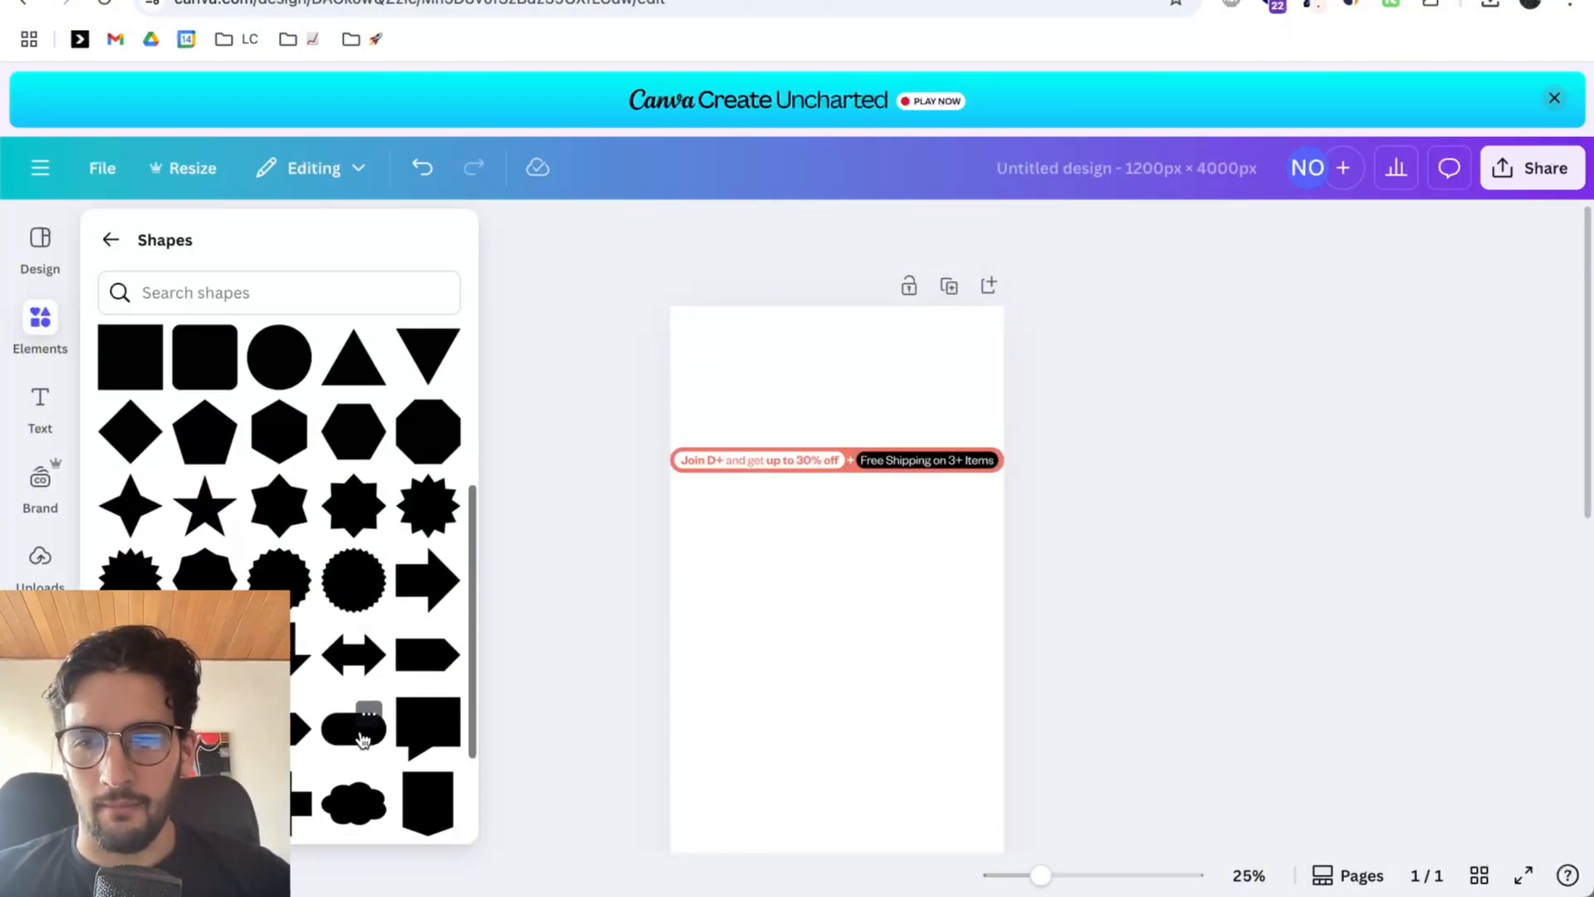
pyautogui.click(354, 729)
# Move the pill shape to the page's upper edge and stretch it into a thin bar spanning the full page width.
pyautogui.moveTo(839, 506); pyautogui.dragTo(832, 347)
pyautogui.scroll(3, 833, 347)
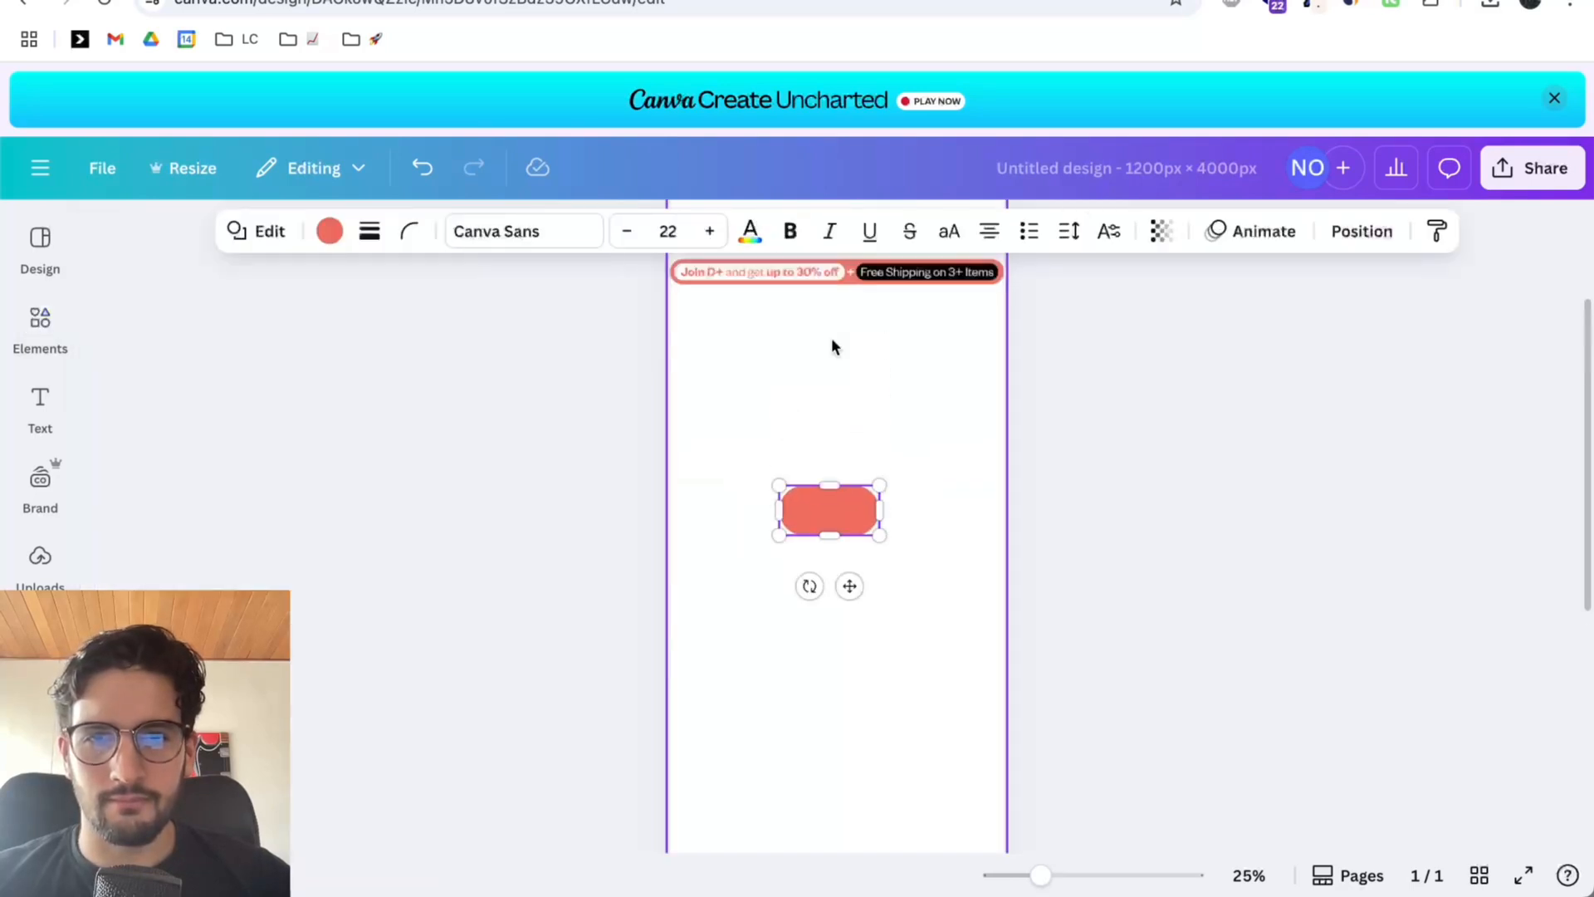
pyautogui.moveTo(831, 505); pyautogui.dragTo(804, 400)
pyautogui.scroll(1, 803, 399)
pyautogui.scroll(2, 803, 400)
pyautogui.moveTo(807, 553); pyautogui.dragTo(807, 349)
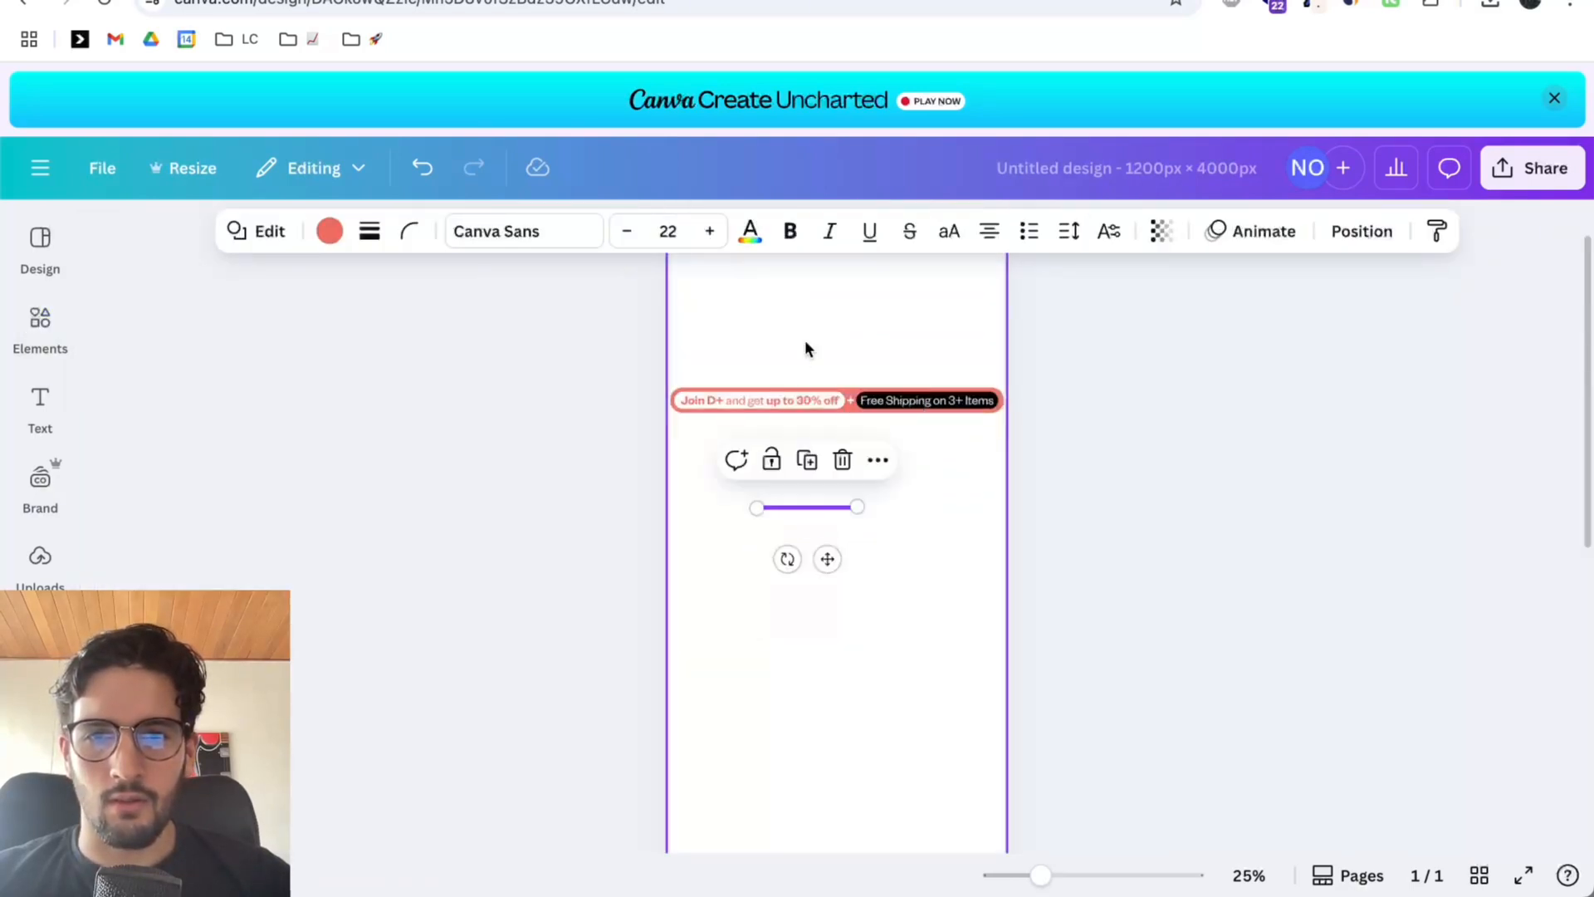
pyautogui.scroll(2, 807, 348)
pyautogui.press('super+z')
pyautogui.moveTo(816, 607); pyautogui.dragTo(1001, 339)
pyautogui.scroll(2, 880, 357)
pyautogui.moveTo(880, 357); pyautogui.dragTo(883, 324)
pyautogui.click(1292, 399)
# Check the reference Dossier email in Gmail, return to the Canva design, and make the red bar slightly taller.
pyautogui.click(249, 2)
pyautogui.scroll(1, 916, 475)
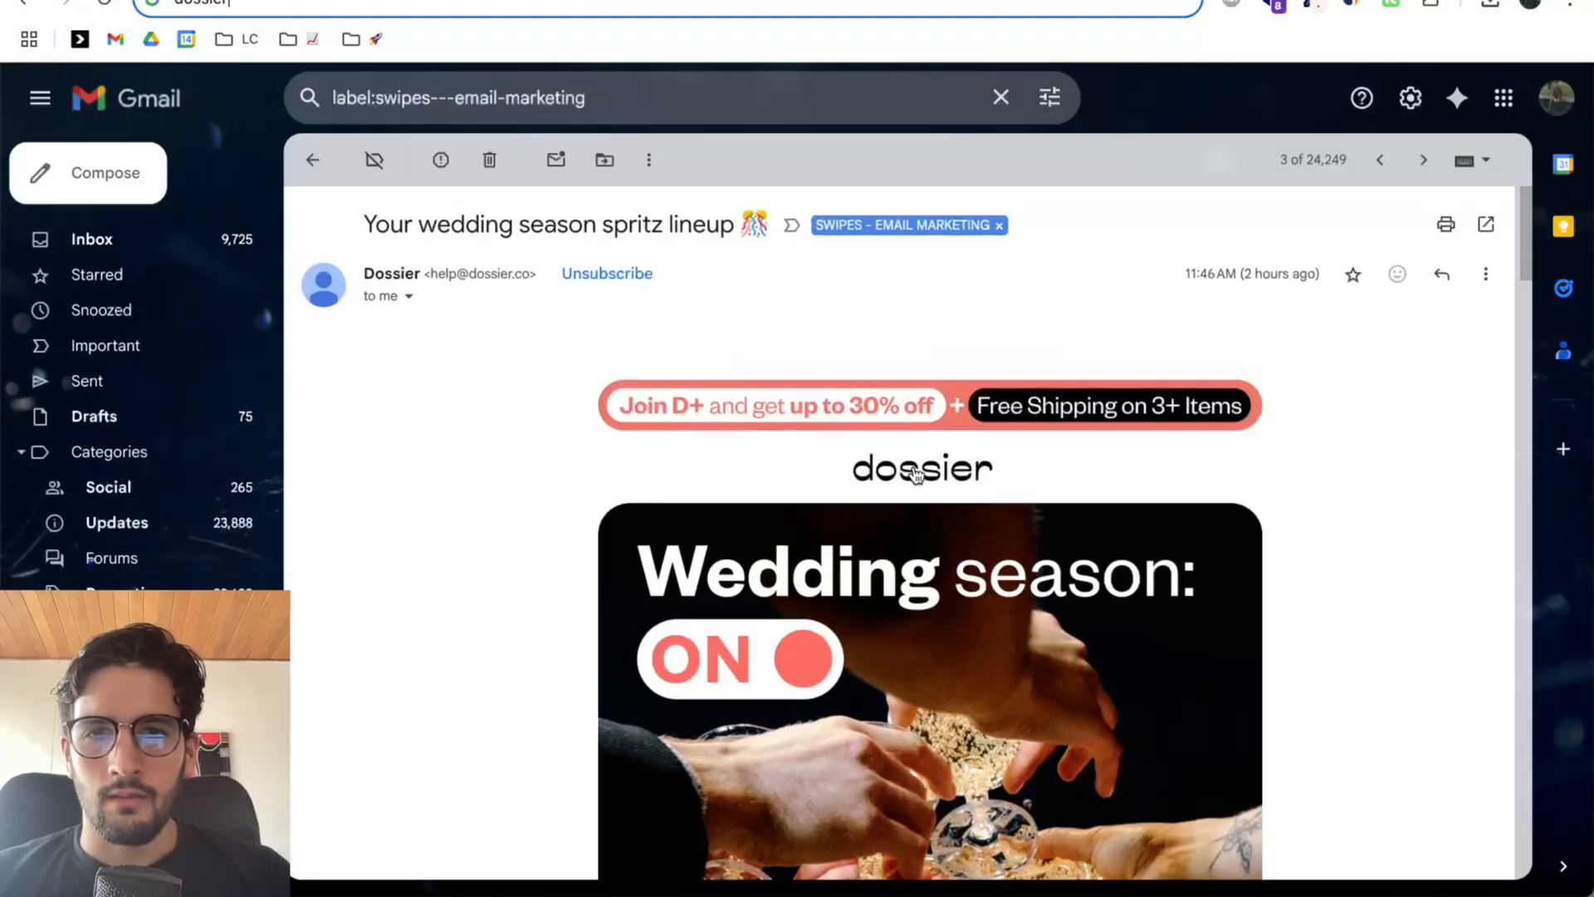
pyautogui.click(428, 2)
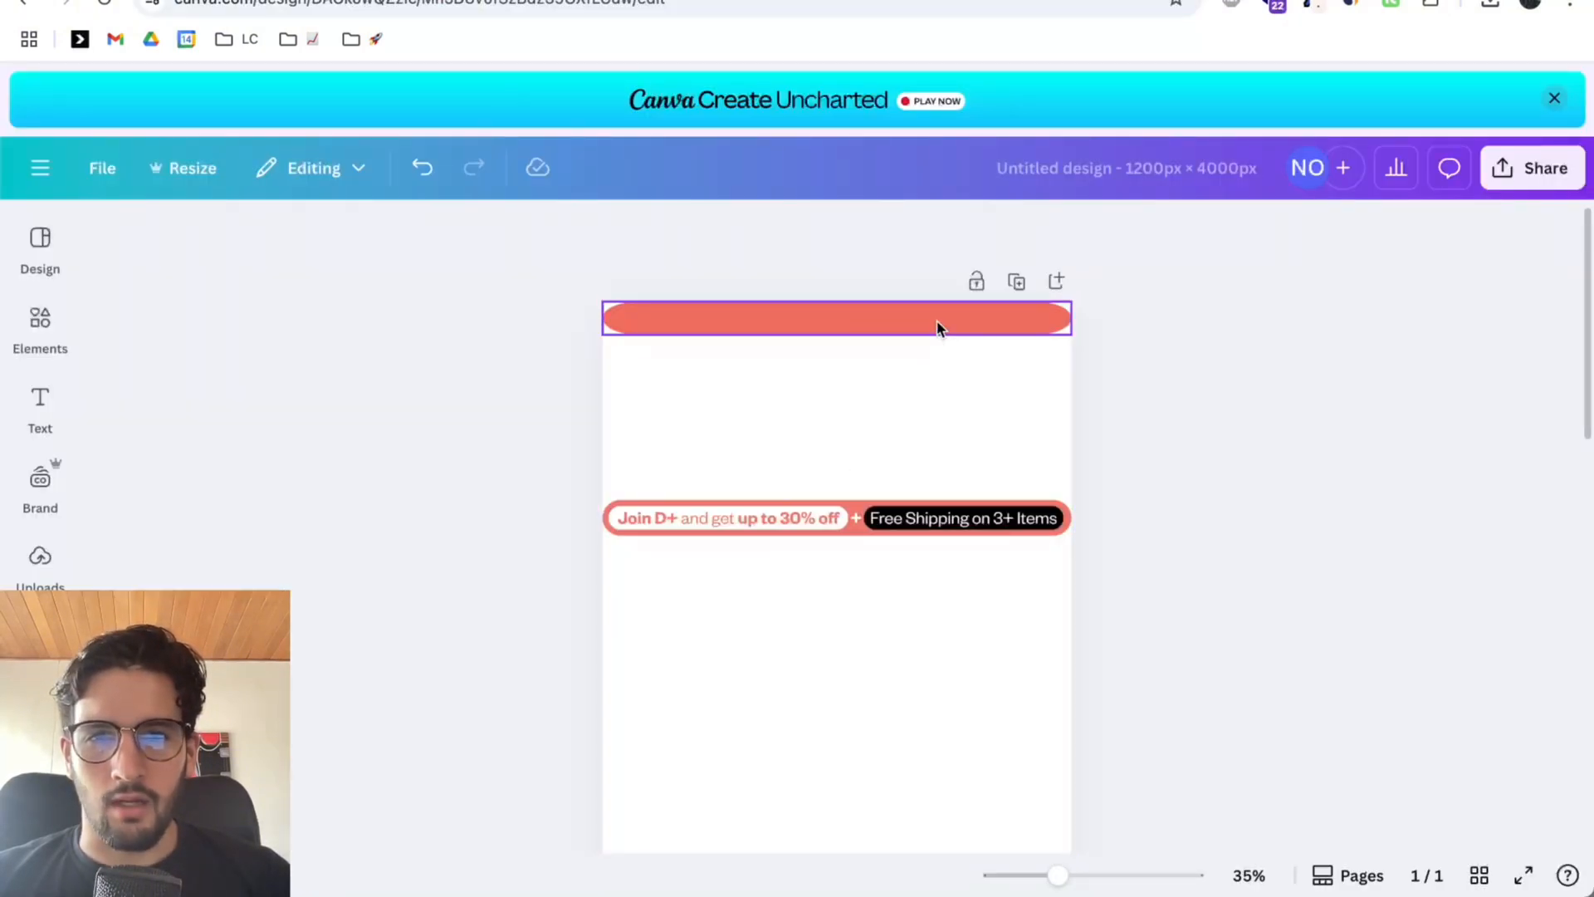
pyautogui.click(909, 324)
pyautogui.moveTo(882, 338); pyautogui.dragTo(883, 337)
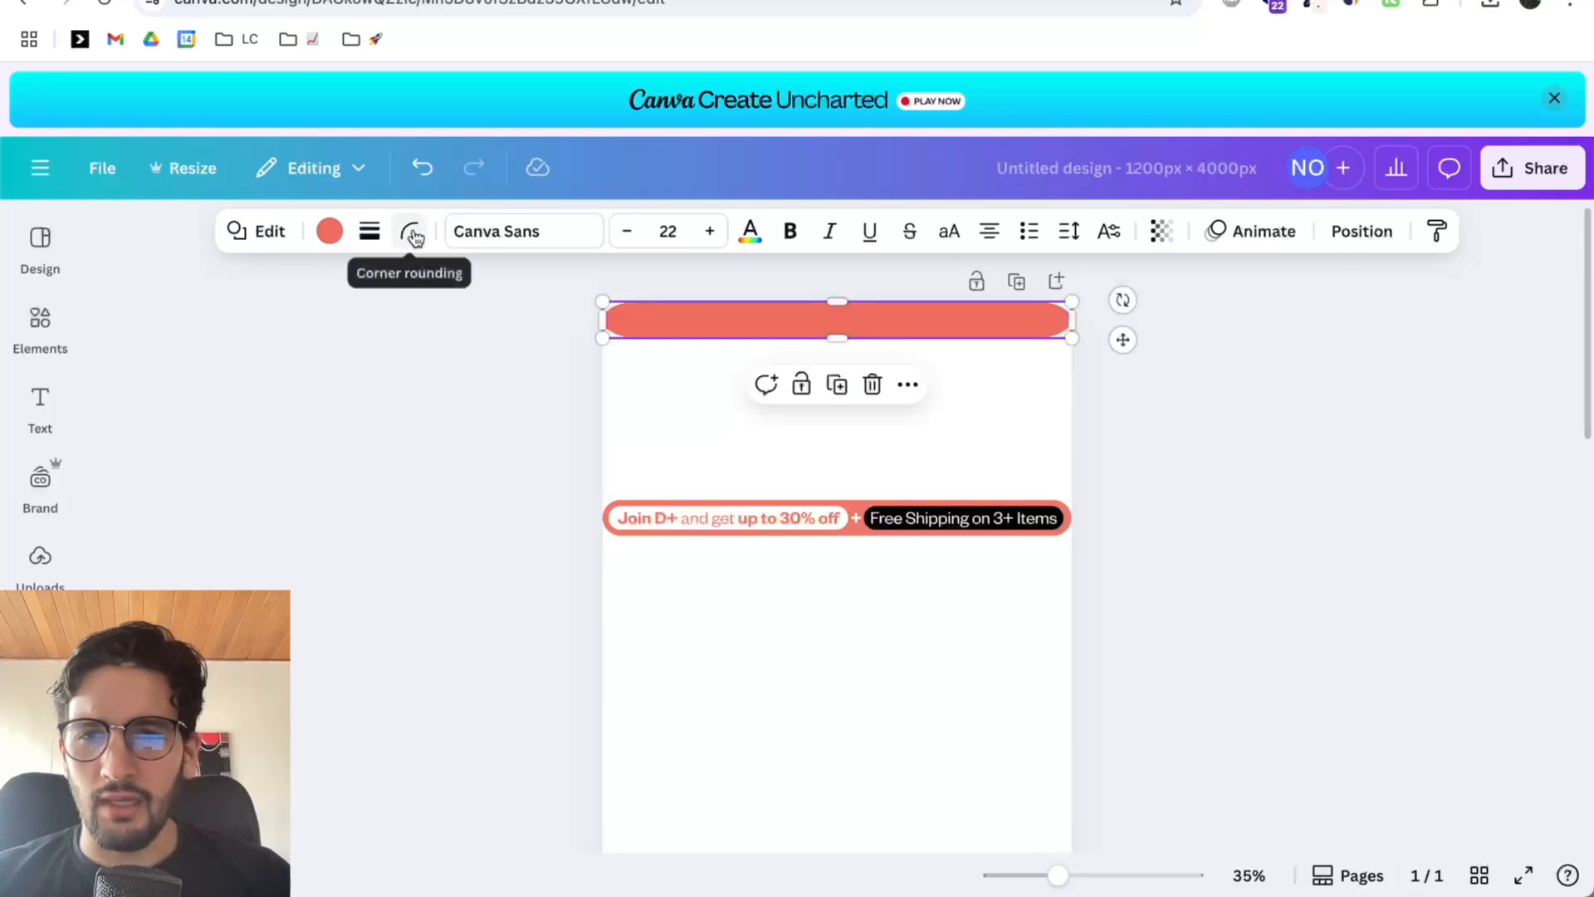
# Examine the curved end of the red bar and try its corner rounding.
pyautogui.click(623, 326)
pyautogui.scroll(5, 623, 324)
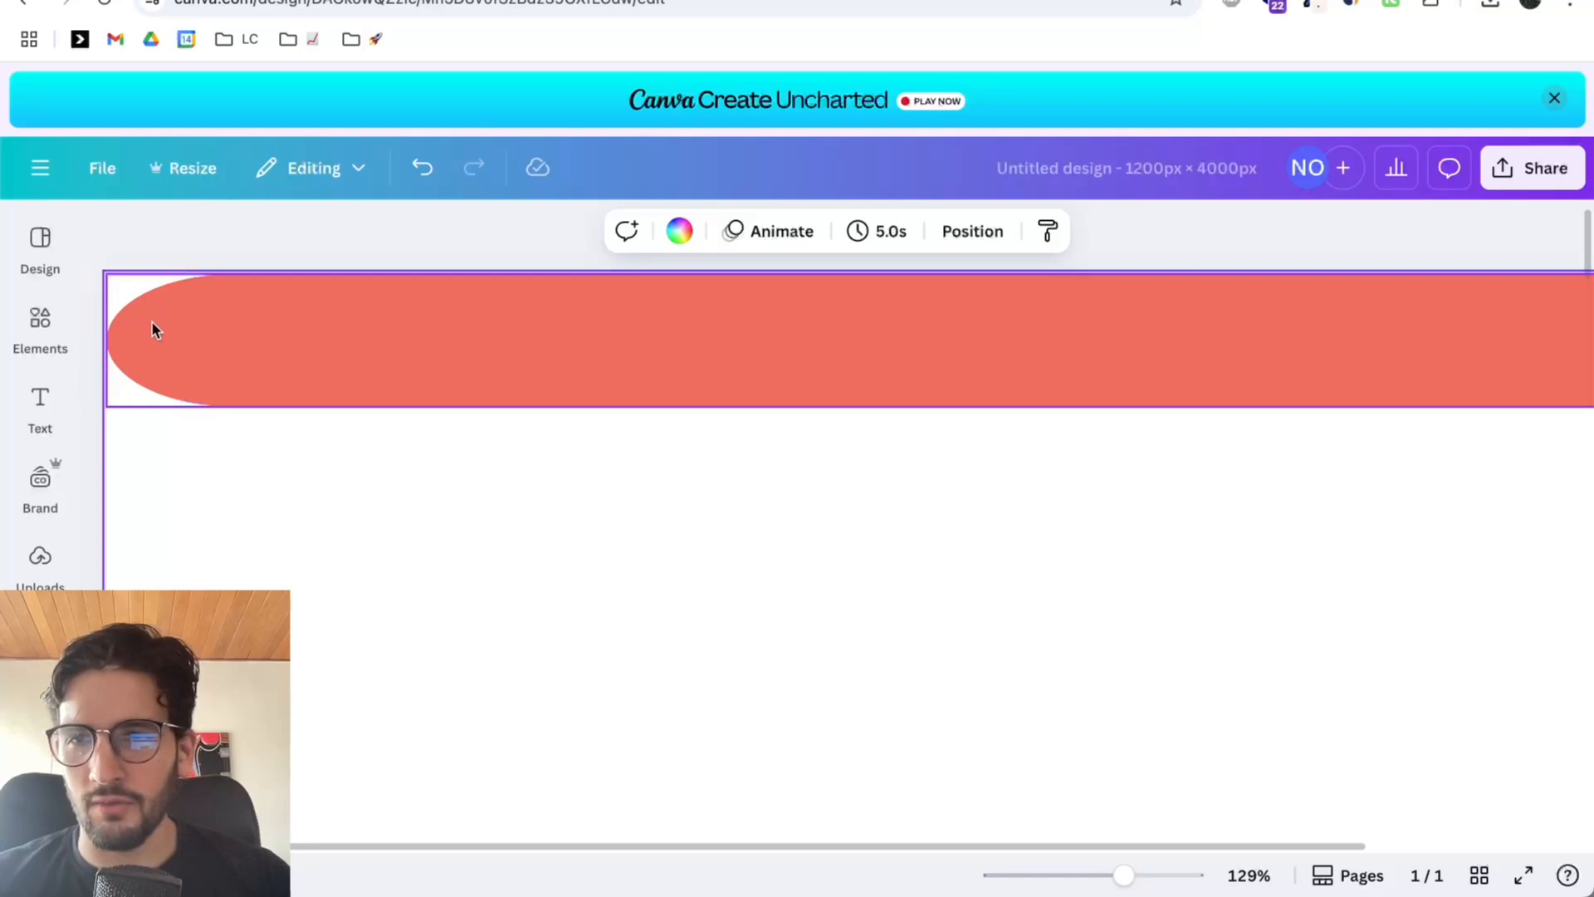
pyautogui.scroll(-5, 151, 320)
pyautogui.click(558, 335)
pyautogui.click(410, 235)
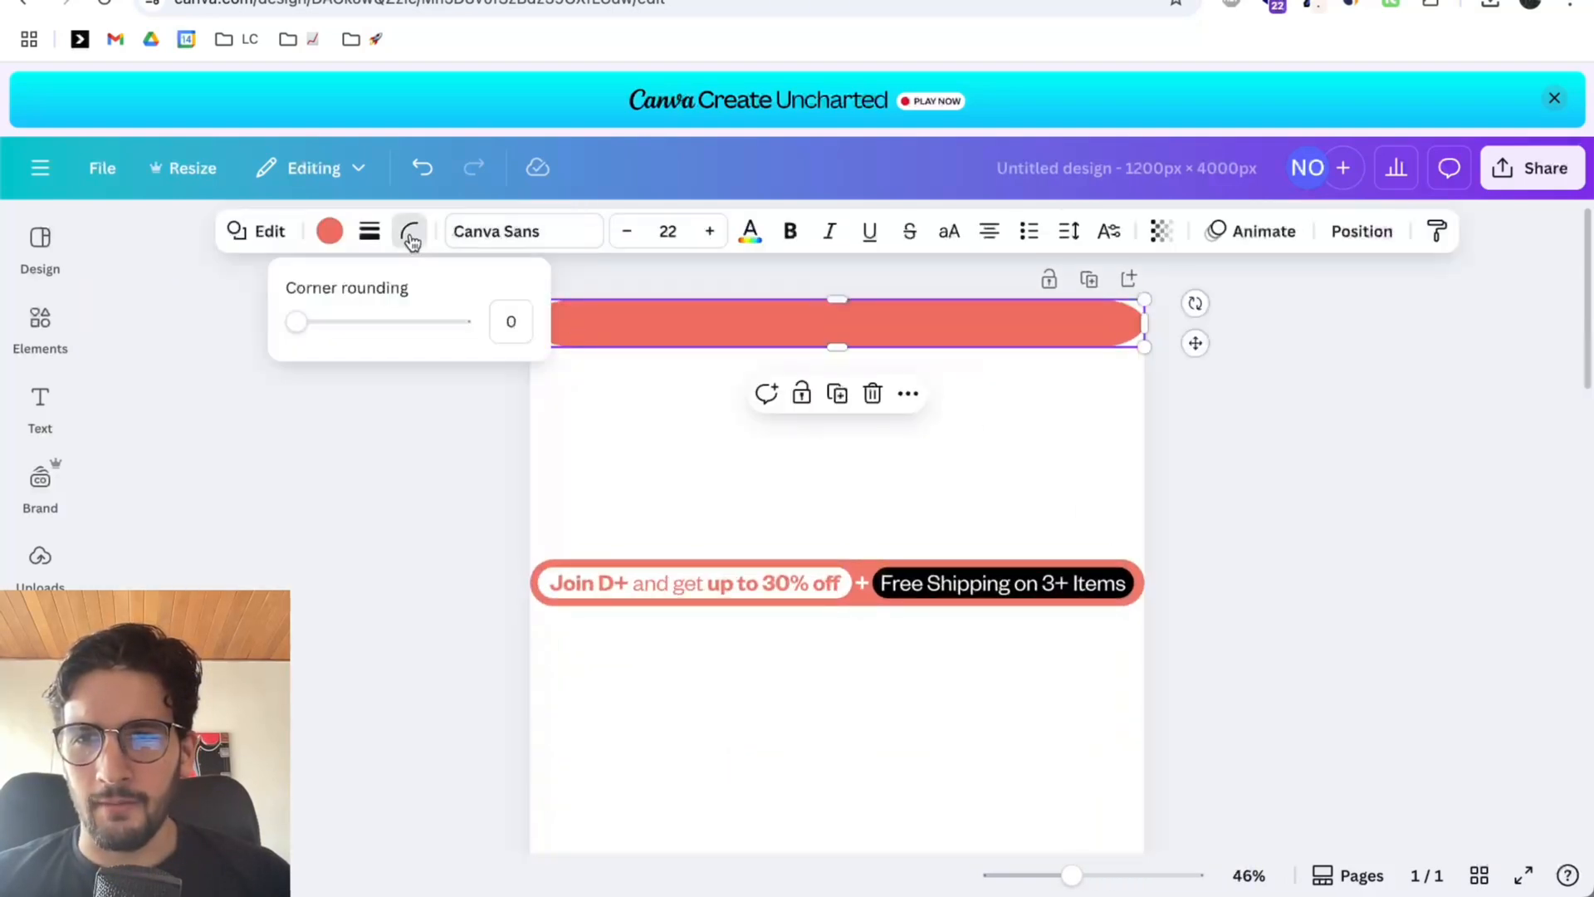
pyautogui.moveTo(361, 331); pyautogui.dragTo(67, 327)
# Reopen the shapes library, try shortening the red bar from its right end, and undo the resize.
pyautogui.click(68, 327)
pyautogui.scroll(-2, 353, 499)
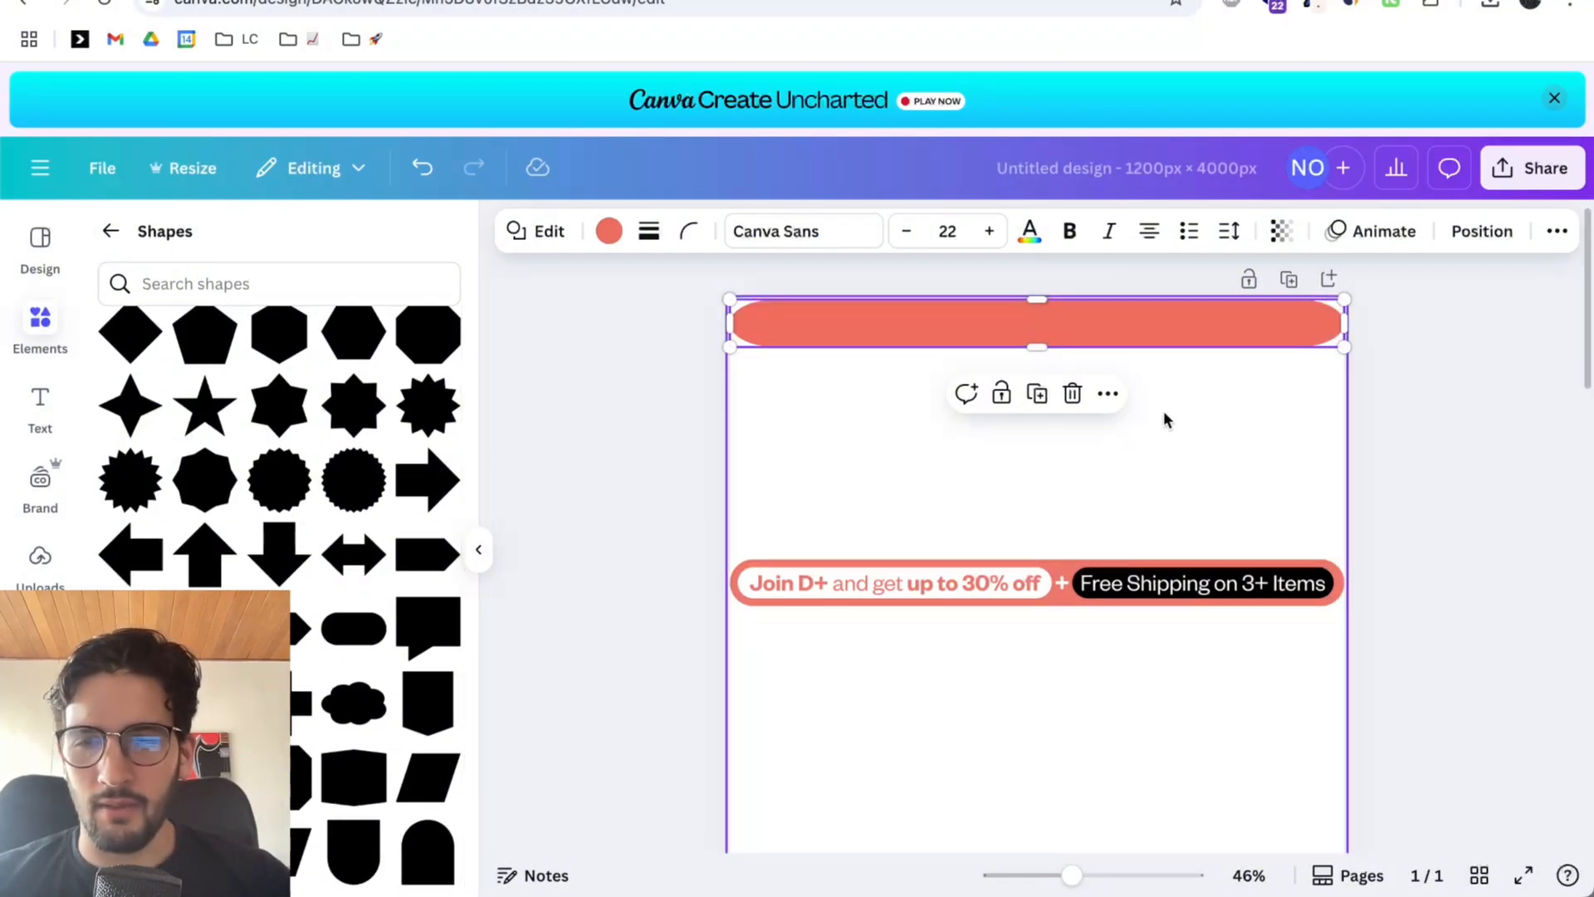
pyautogui.click(1363, 331)
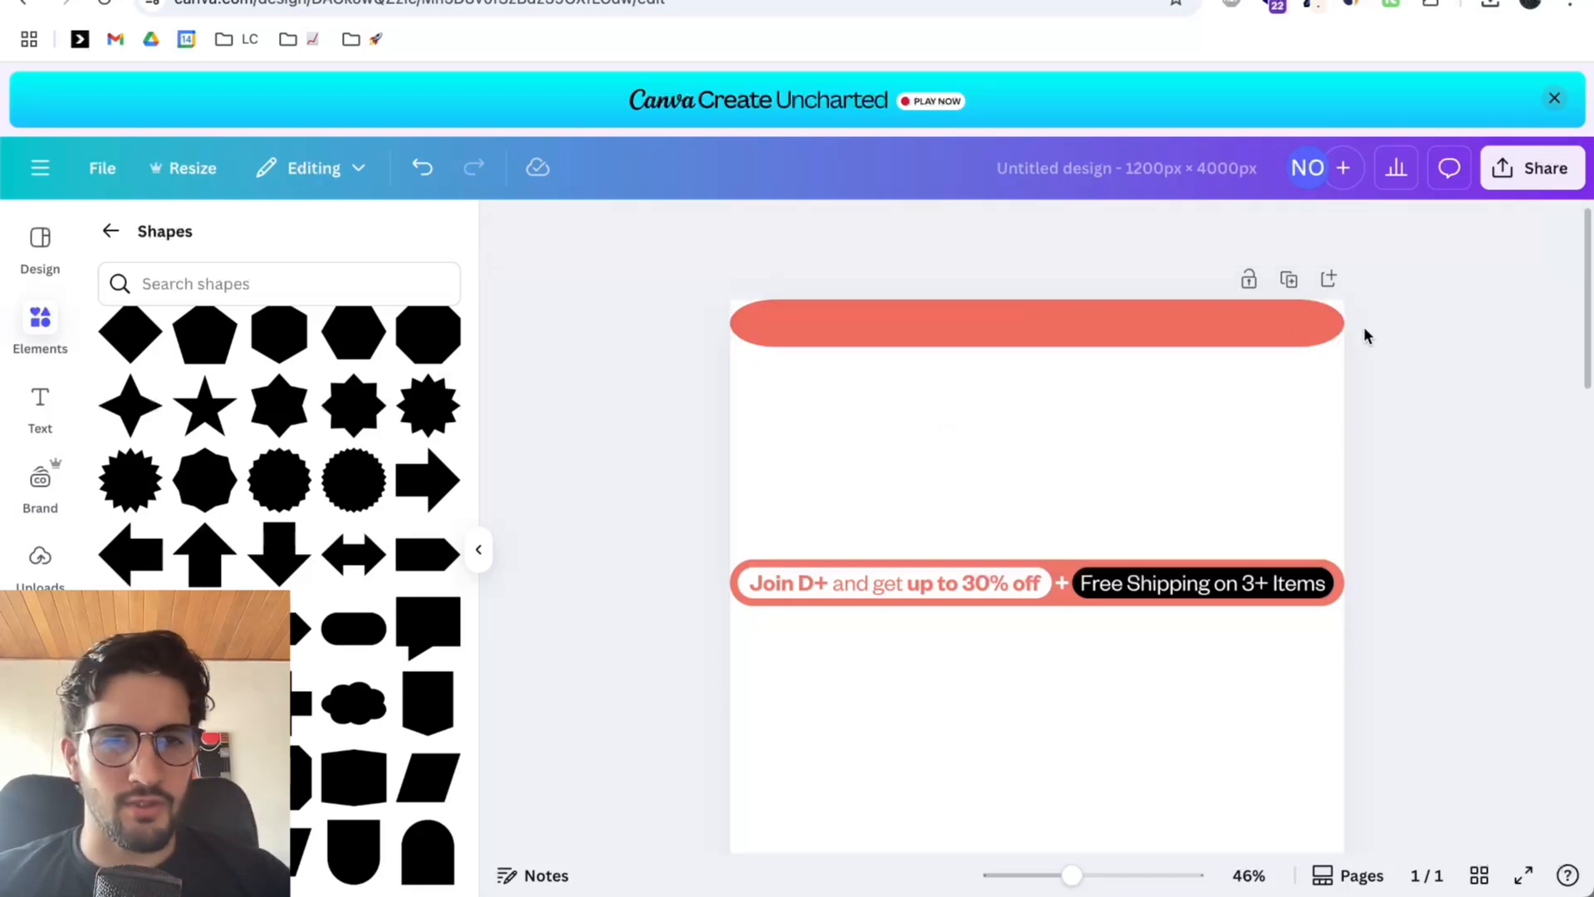
pyautogui.click(1320, 327)
pyautogui.moveTo(1347, 323); pyautogui.dragTo(992, 329)
pyautogui.hotkey('ctrl', 'z')
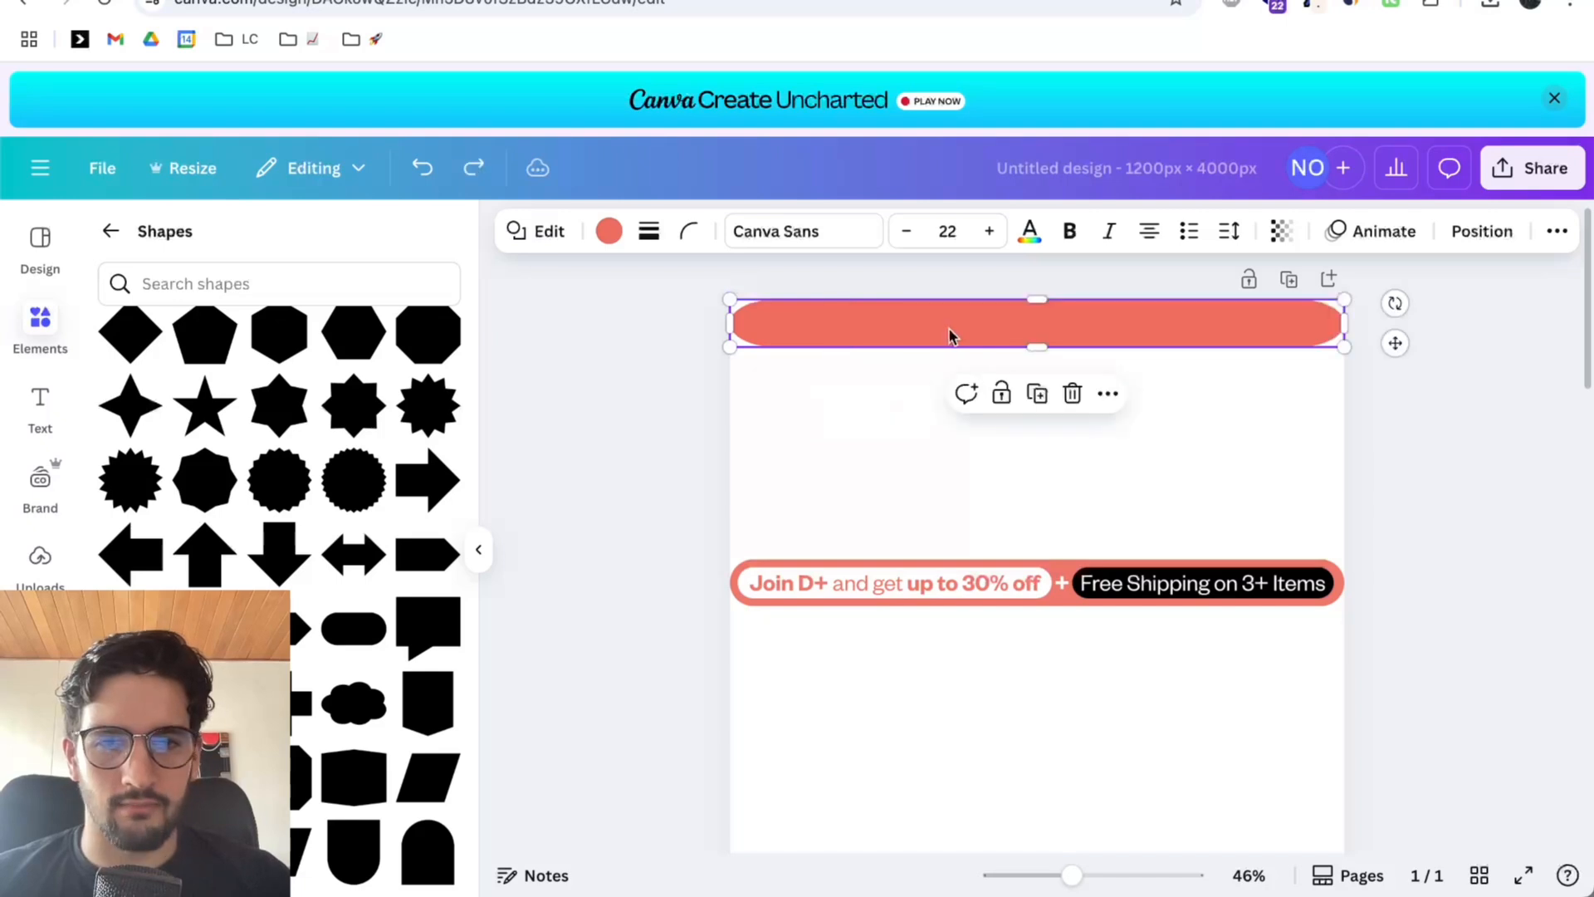
# Browse the shapes library for an alternative pill shape and try resizing the red bar from its left end.
pyautogui.scroll(-1, 344, 747)
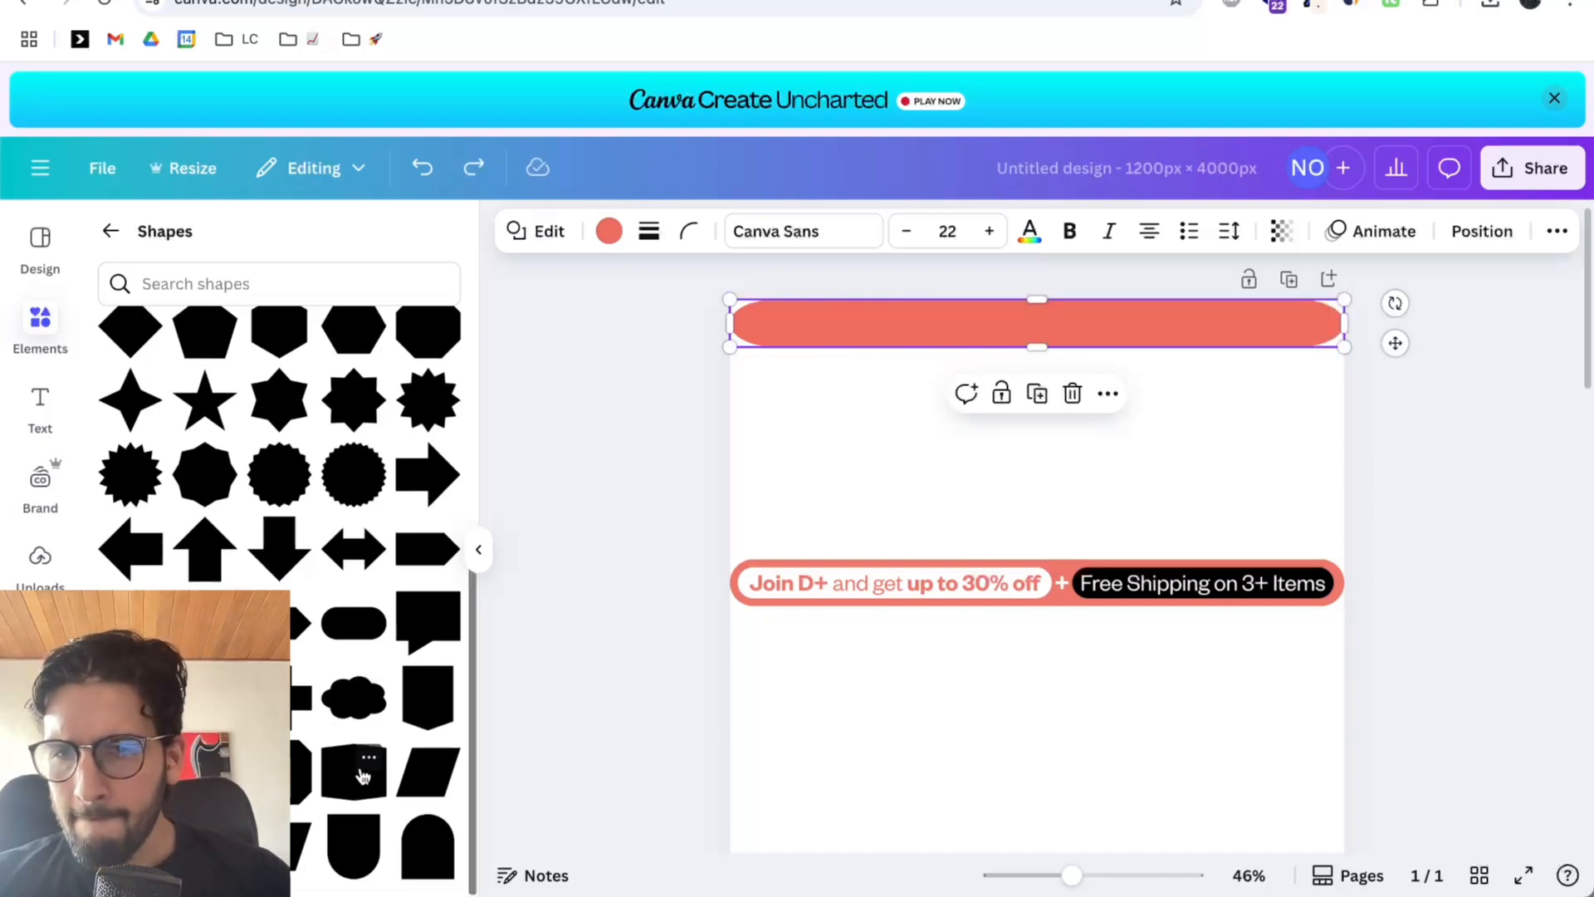
pyautogui.scroll(3, 351, 754)
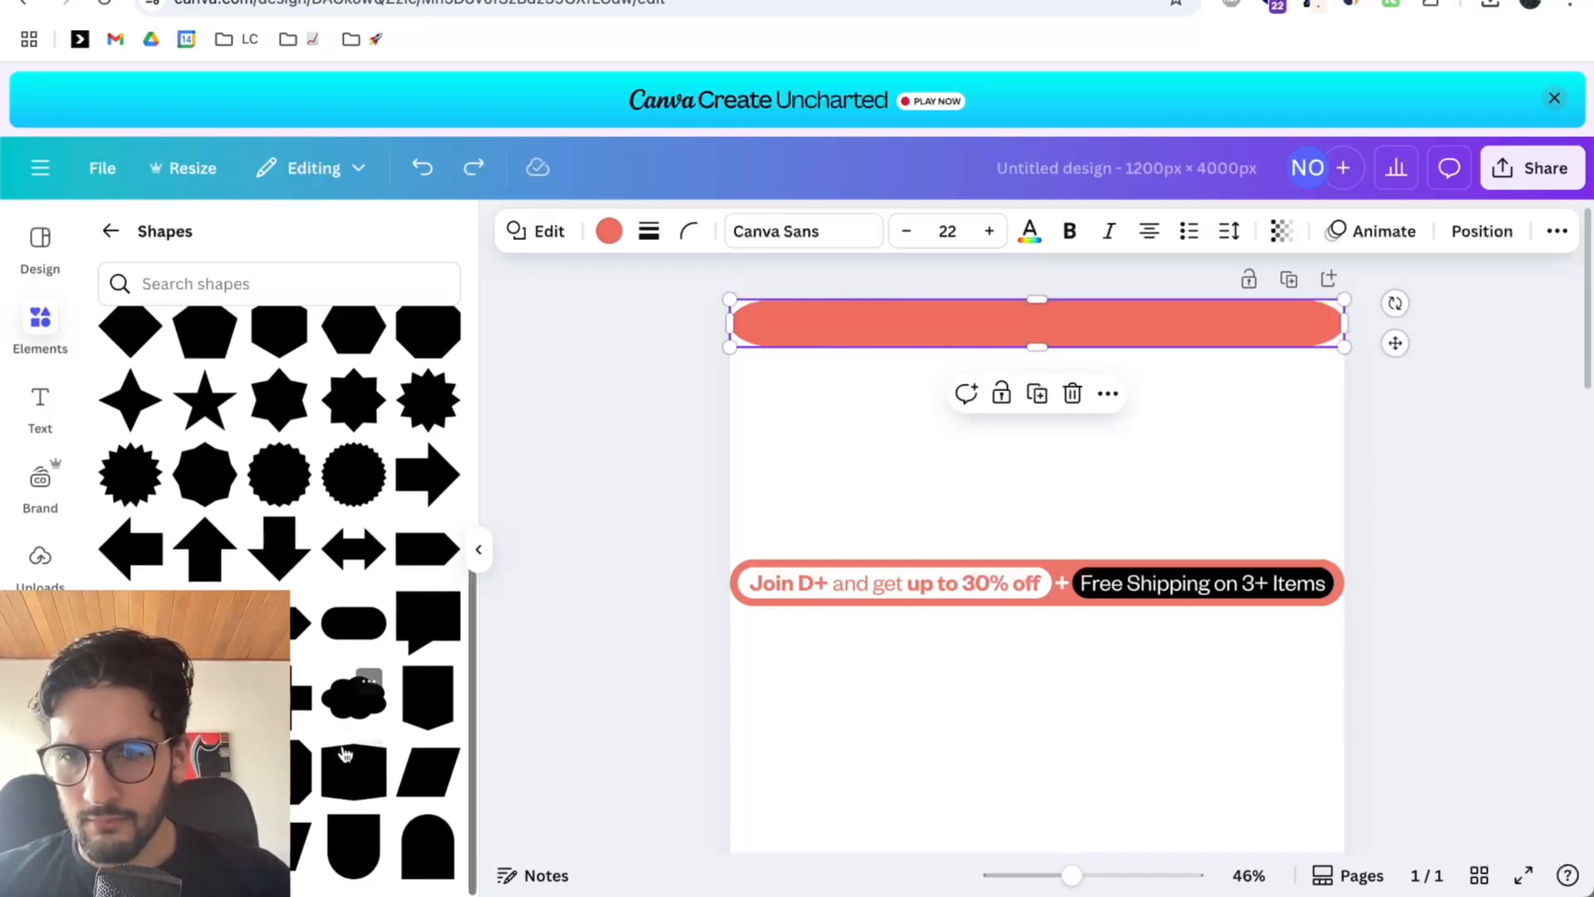
pyautogui.scroll(1, 343, 754)
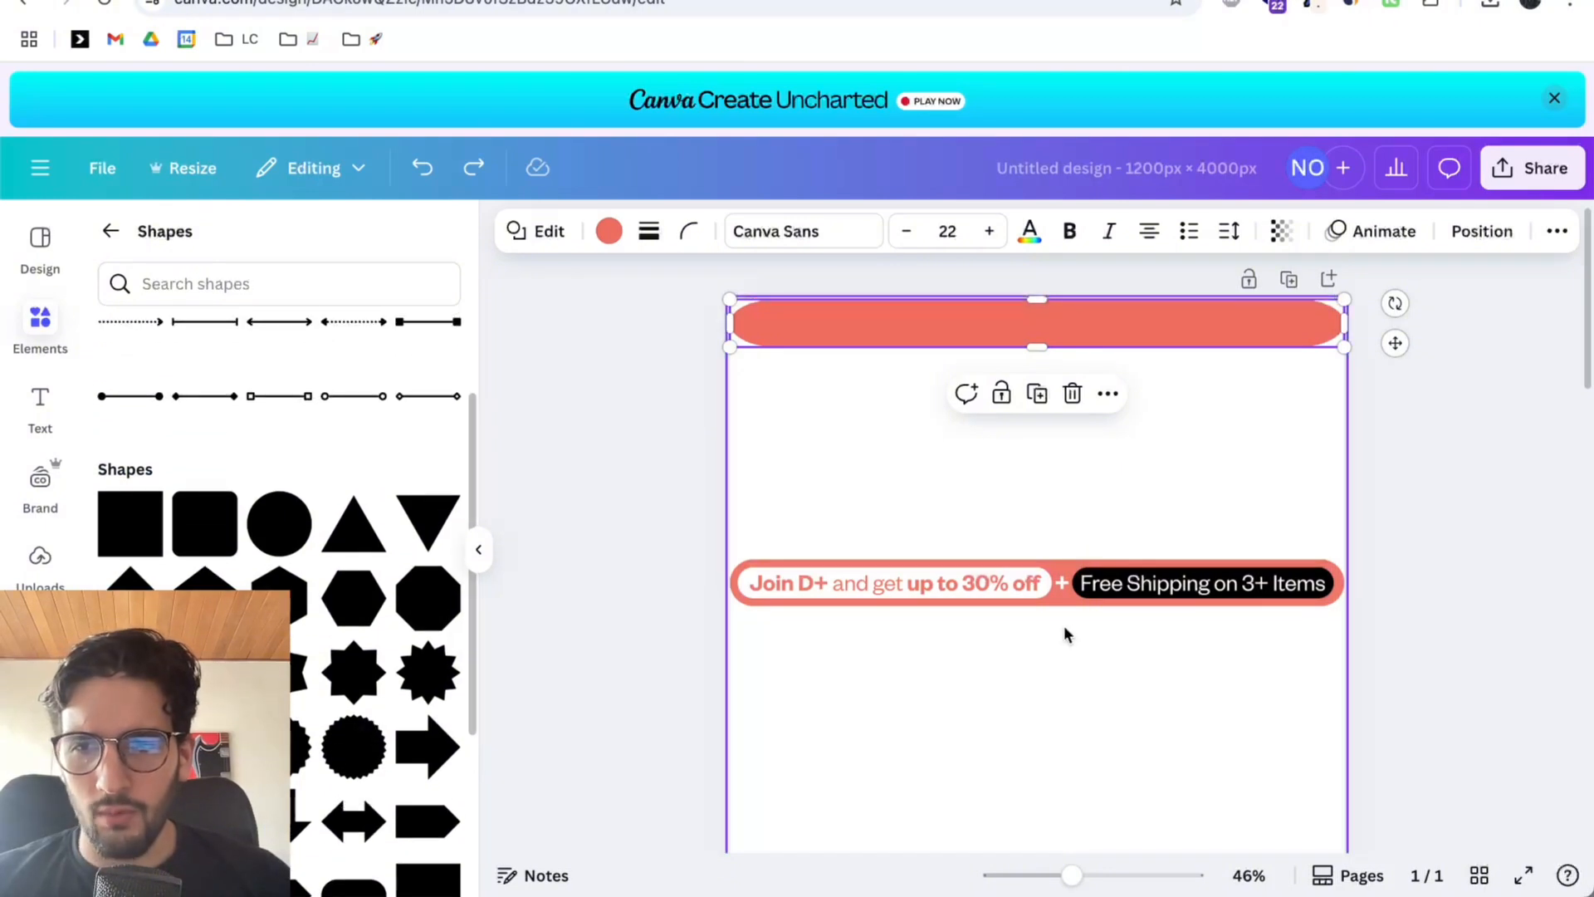
pyautogui.scroll(1, 1079, 634)
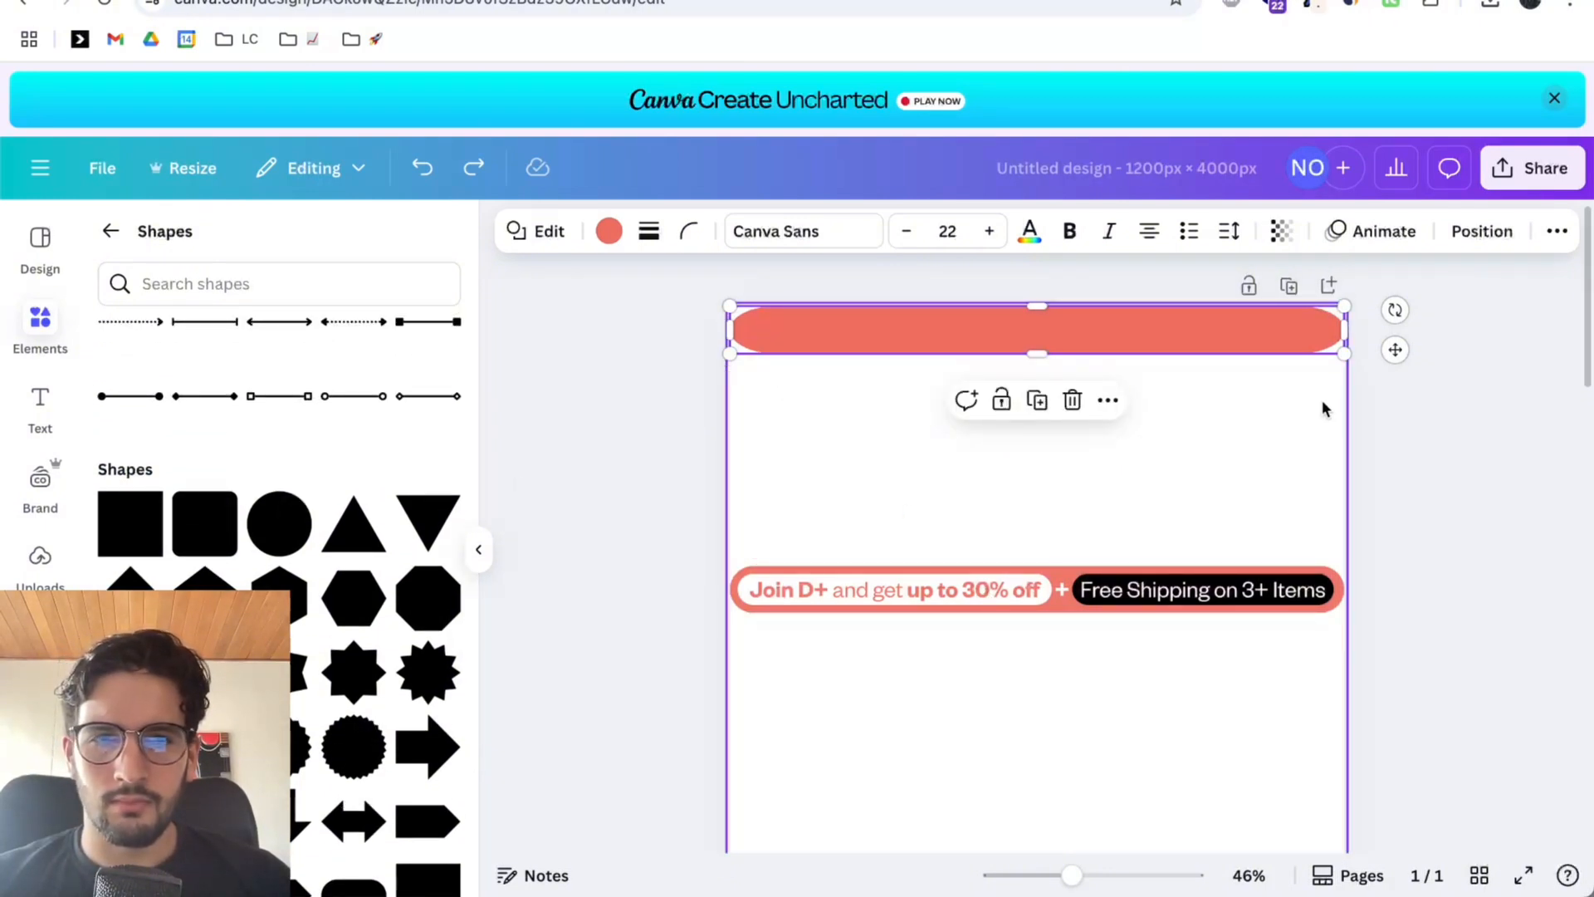
pyautogui.click(1380, 413)
pyautogui.click(1282, 331)
pyautogui.click(1315, 378)
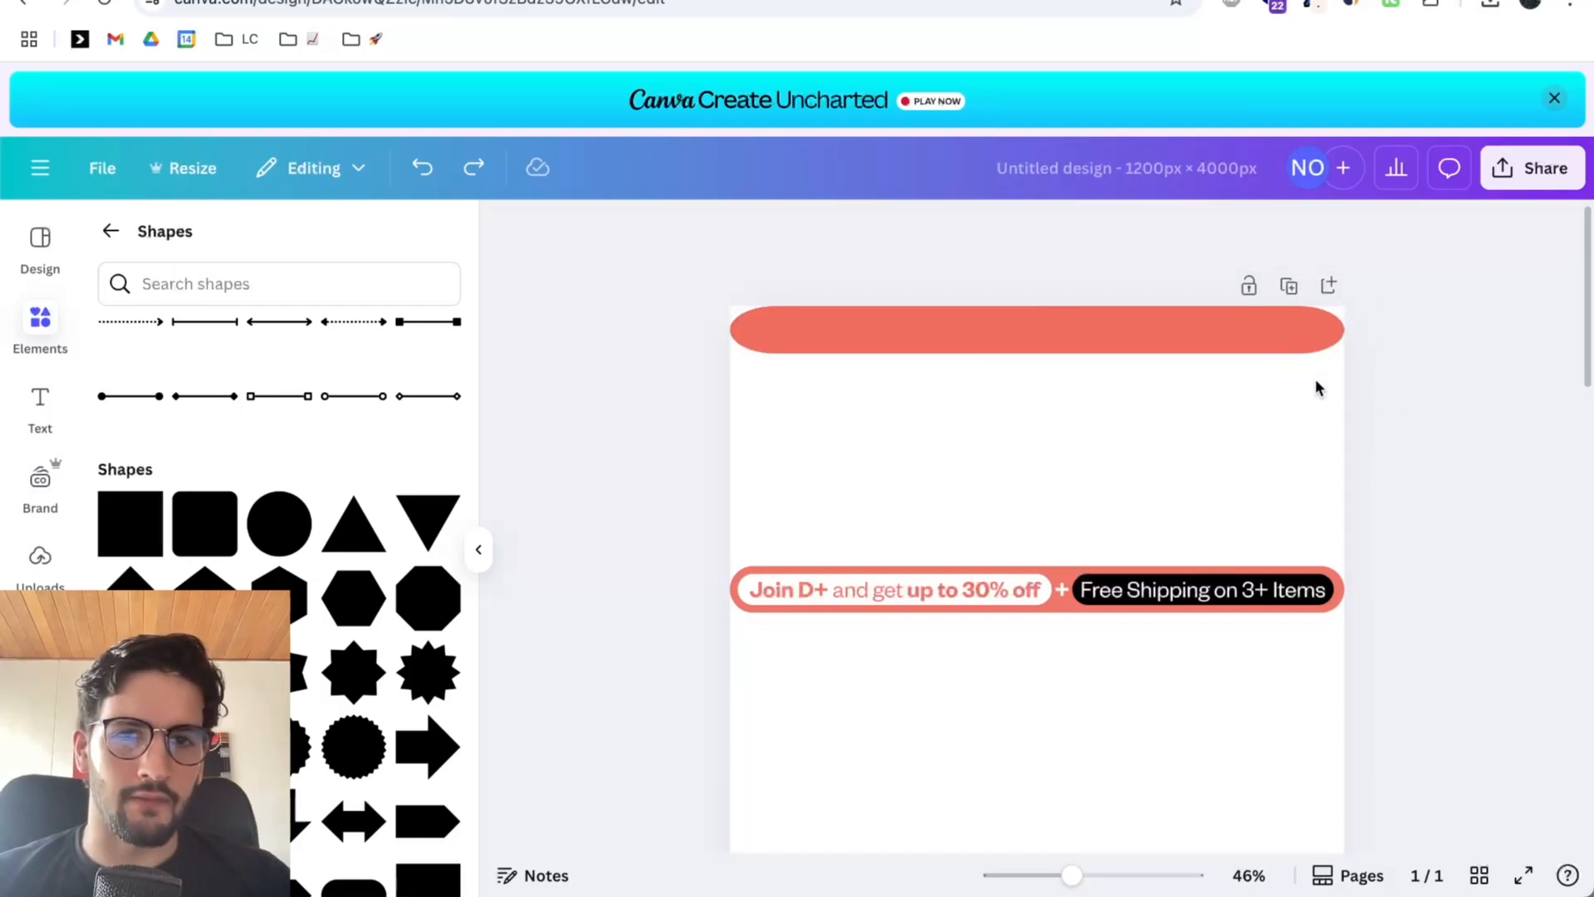
pyautogui.click(1163, 336)
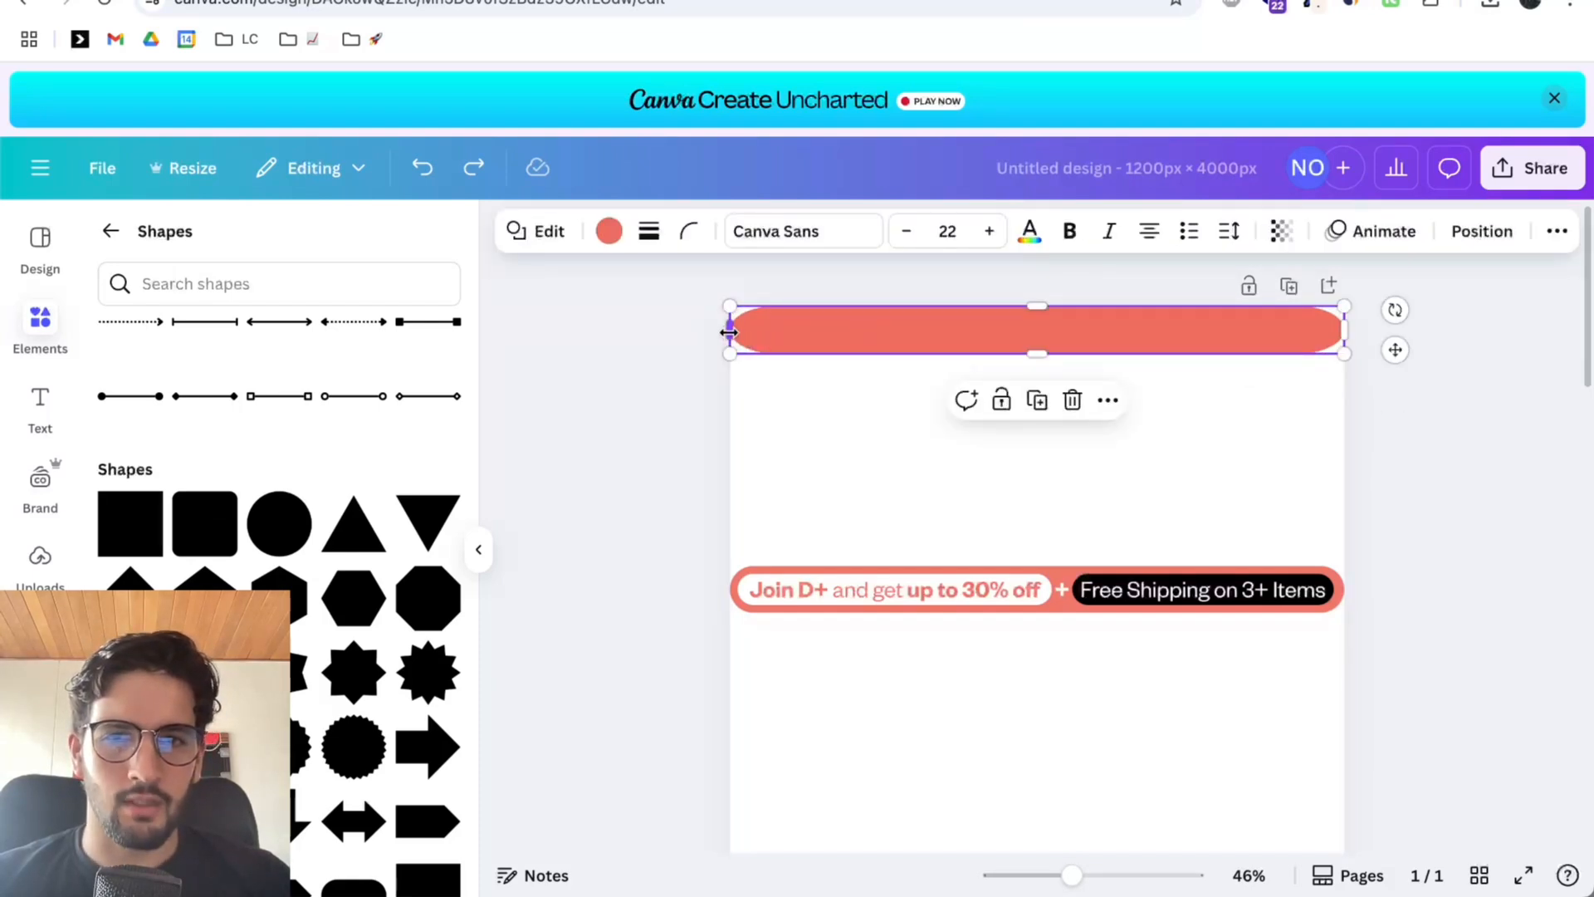
pyautogui.moveTo(728, 332)
pyautogui.mouseDown()
pyautogui.moveTo(711, 328)
pyautogui.moveTo(729, 330)
pyautogui.mouseUp()
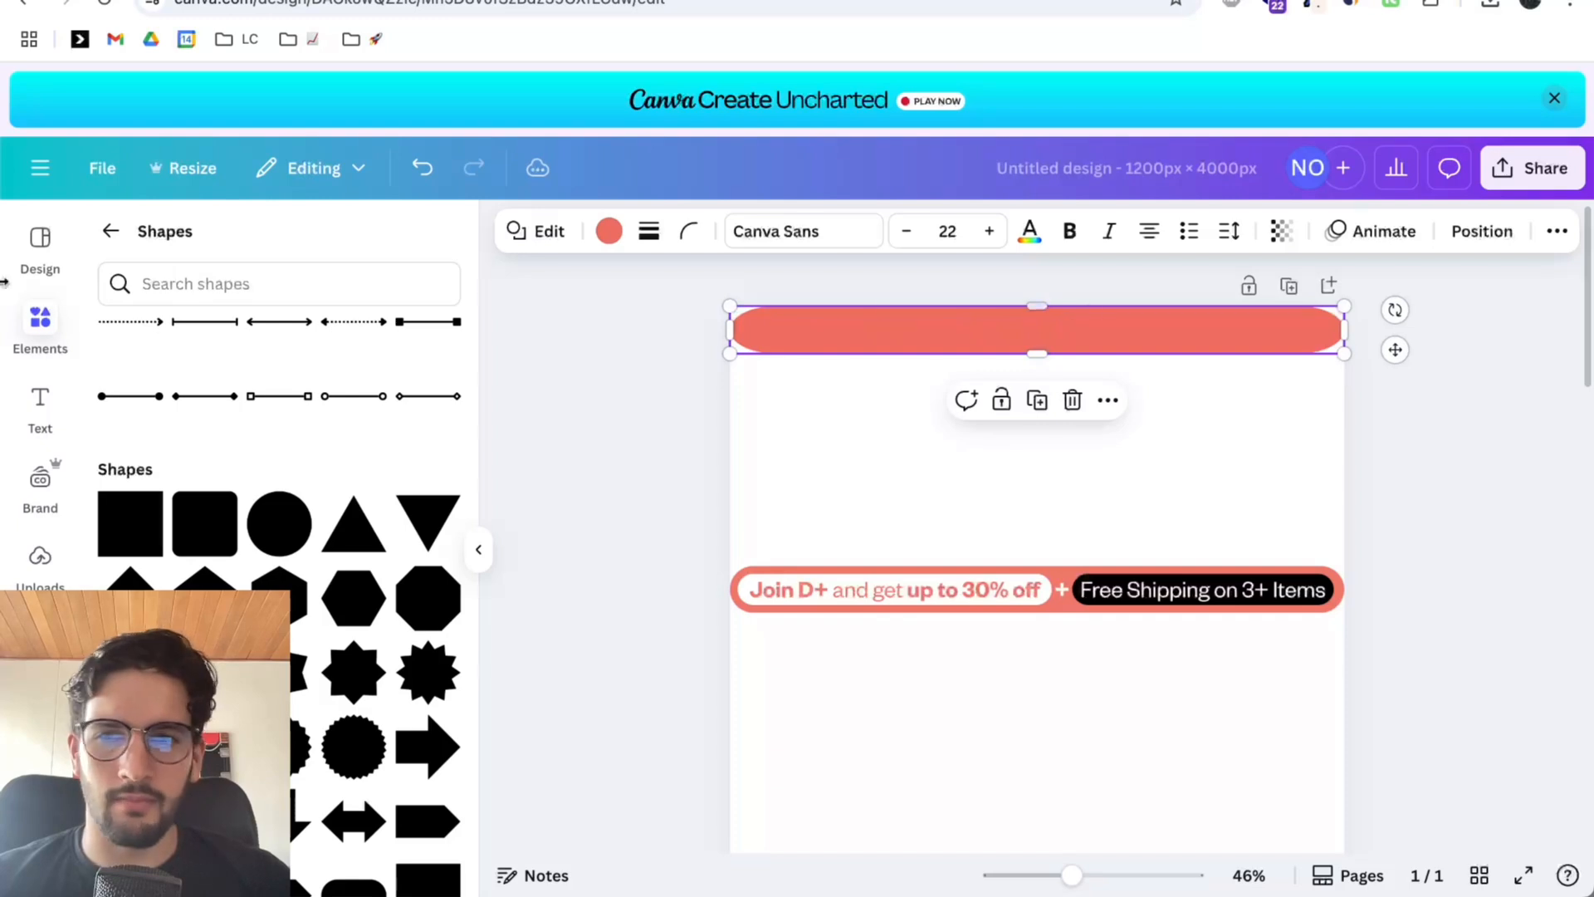
# Search the elements library for "oval".
pyautogui.click(28, 322)
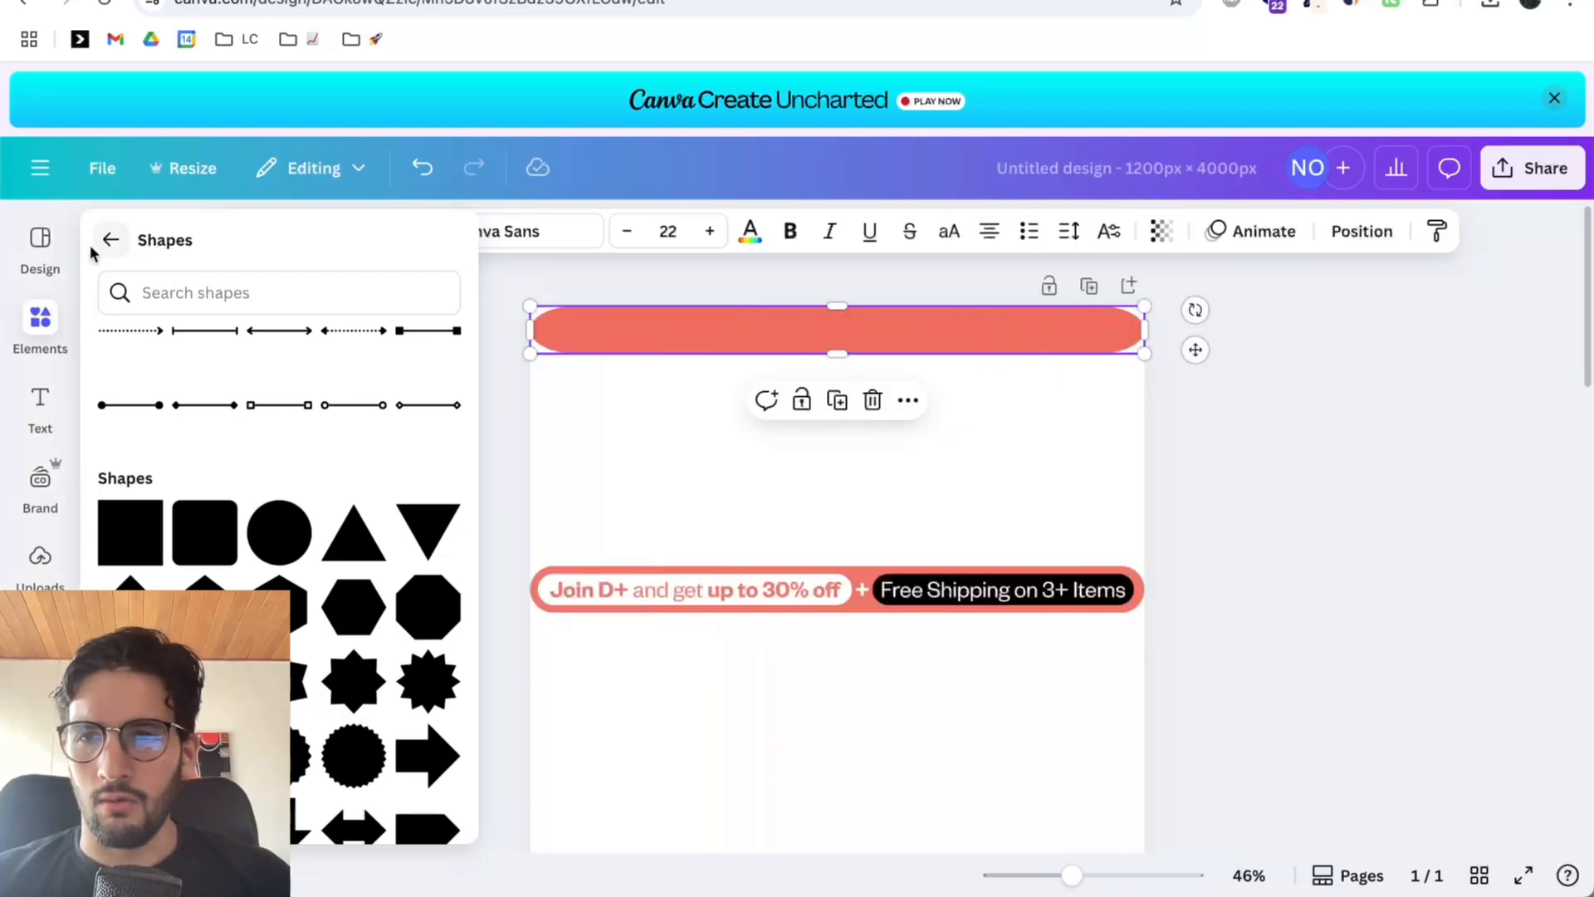
pyautogui.click(51, 334)
pyautogui.click(116, 238)
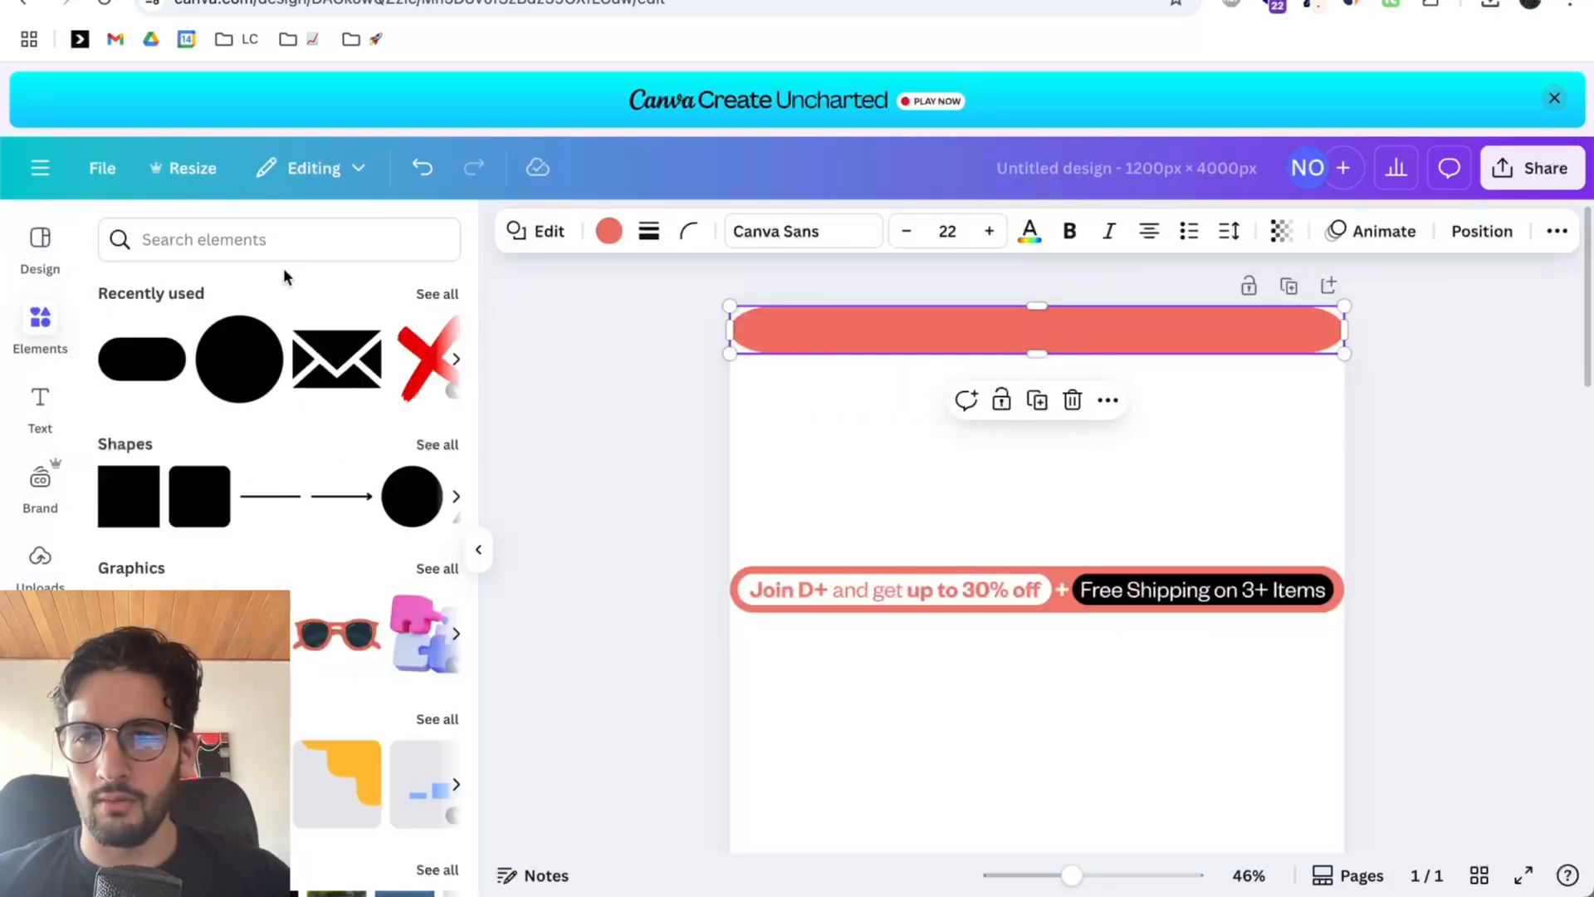
pyautogui.click(313, 238)
pyautogui.write('oval')
pyautogui.press('Return')
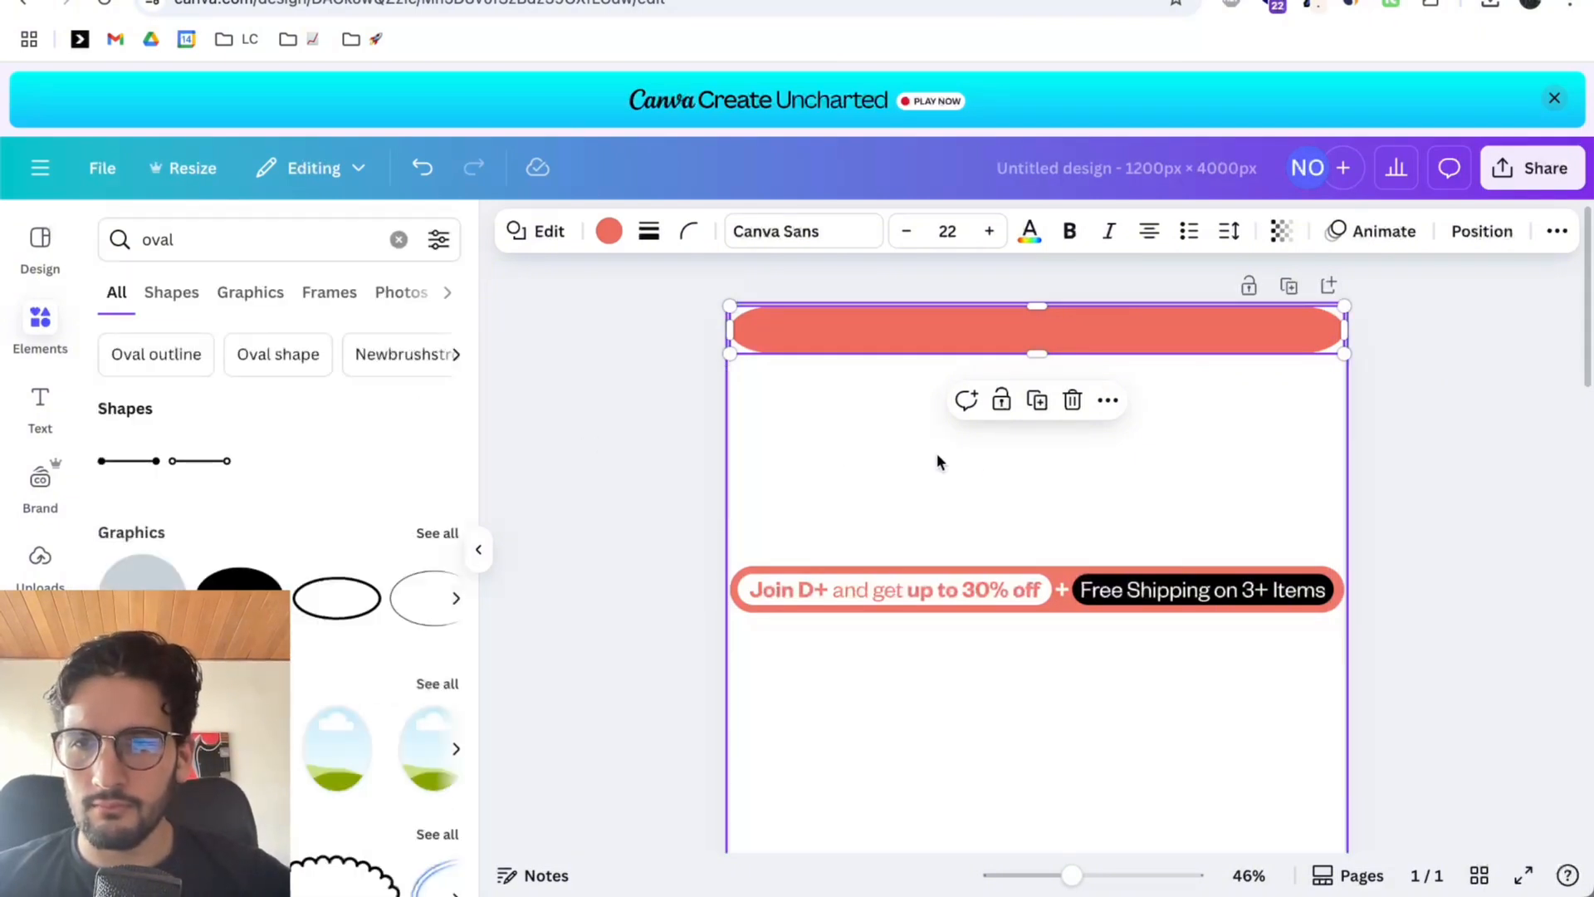
# Try an oval element from the search results over the red bar and delete it.
pyautogui.scroll(-1, 963, 462)
pyautogui.click(1091, 489)
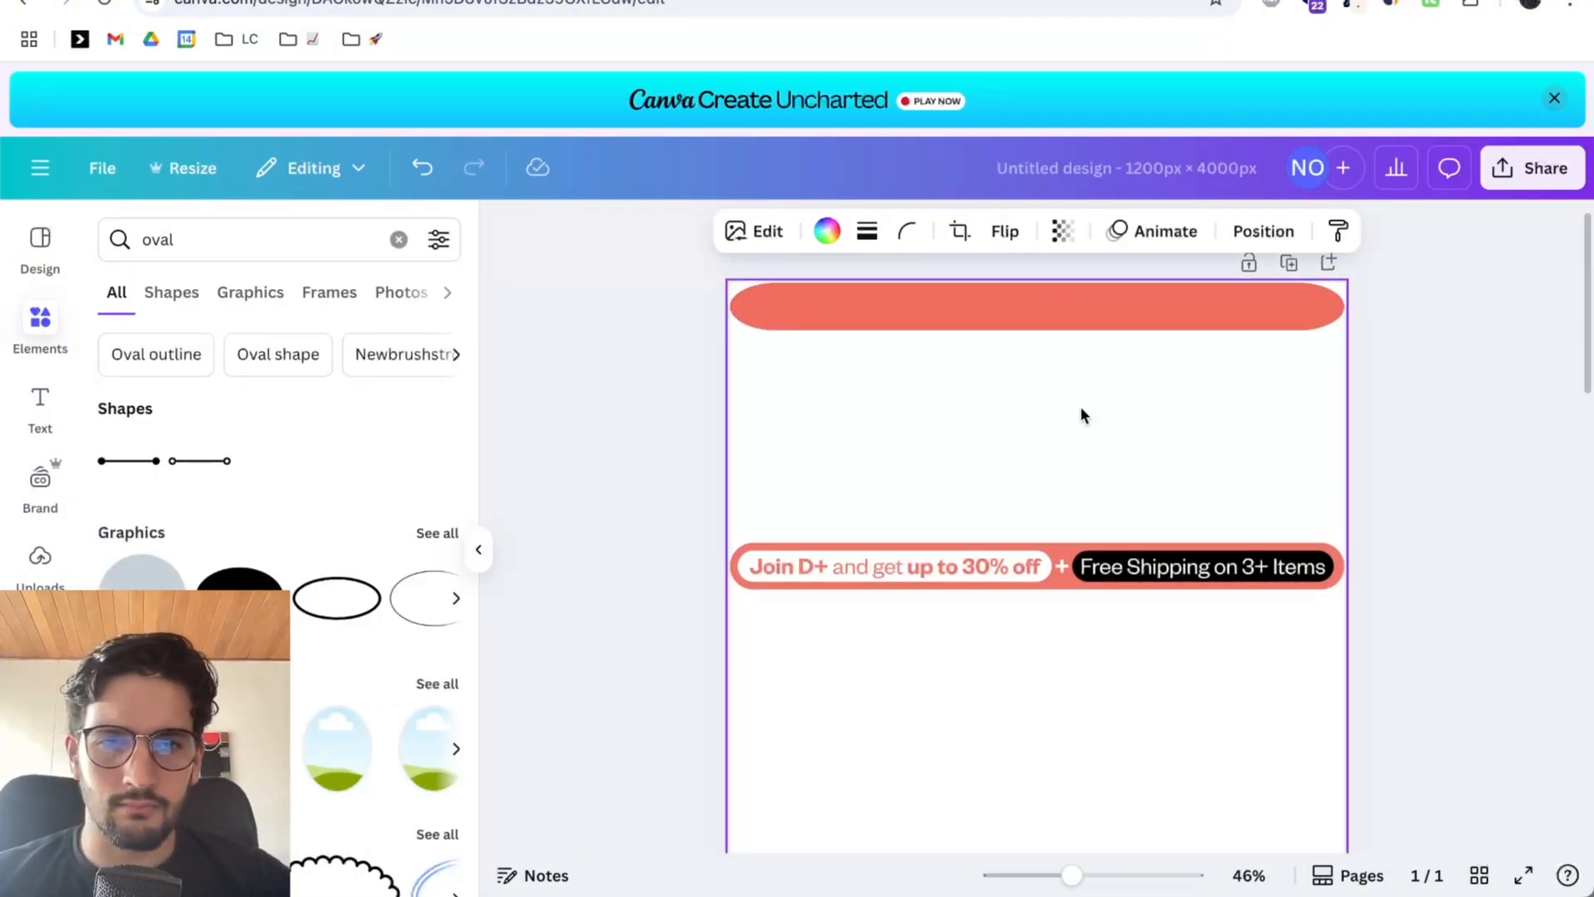
pyautogui.scroll(-5, 1084, 415)
pyautogui.moveTo(1038, 733); pyautogui.dragTo(1031, 368)
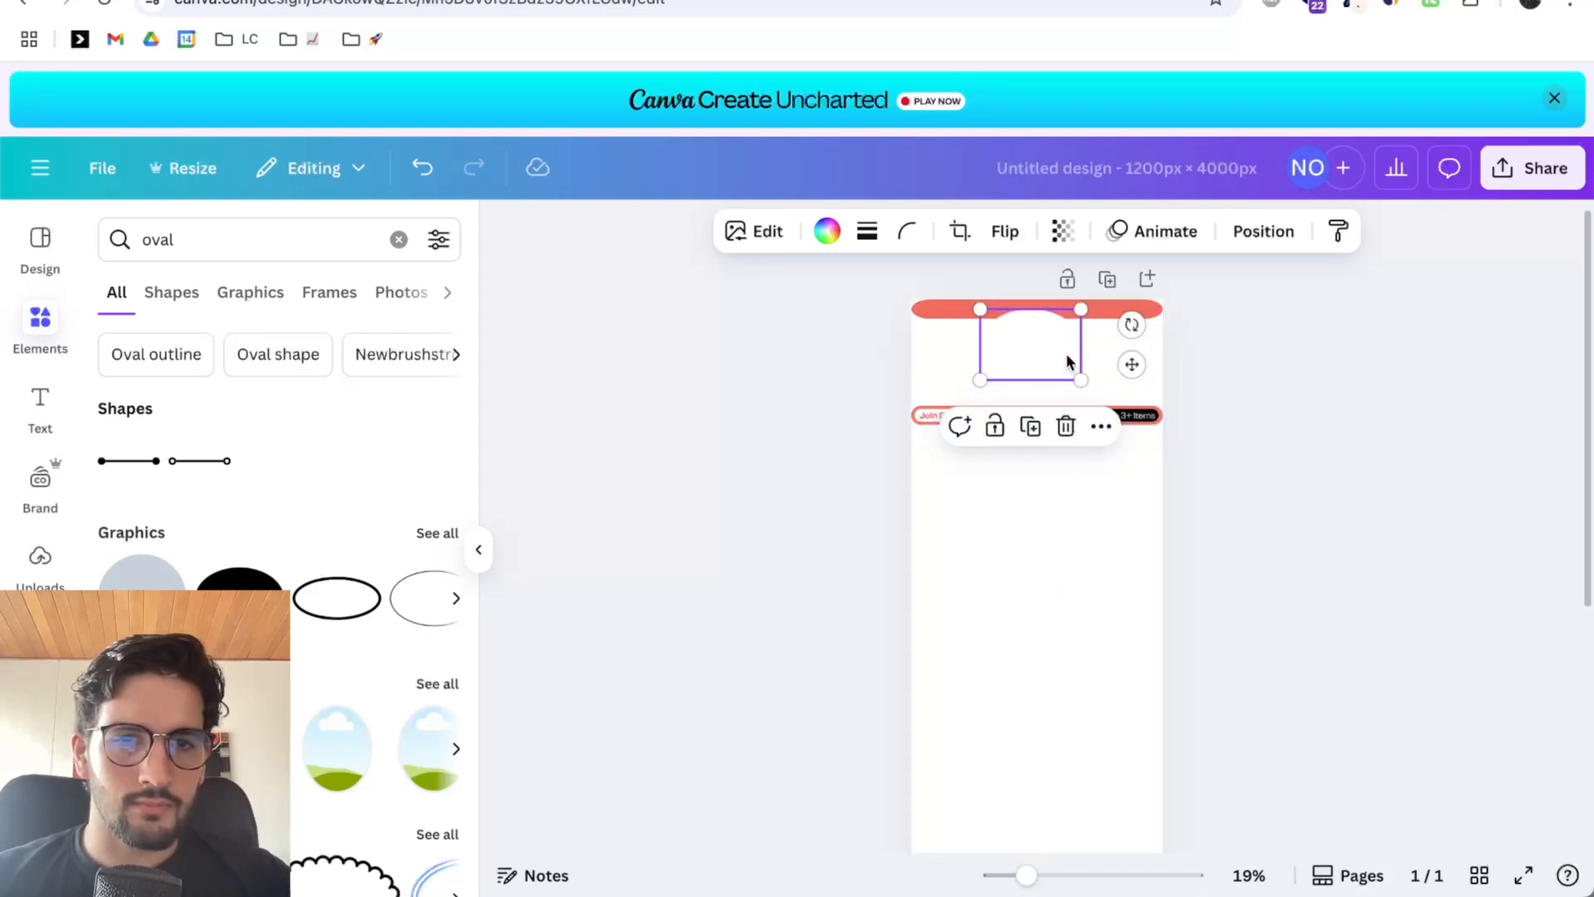
pyautogui.press('Delete')
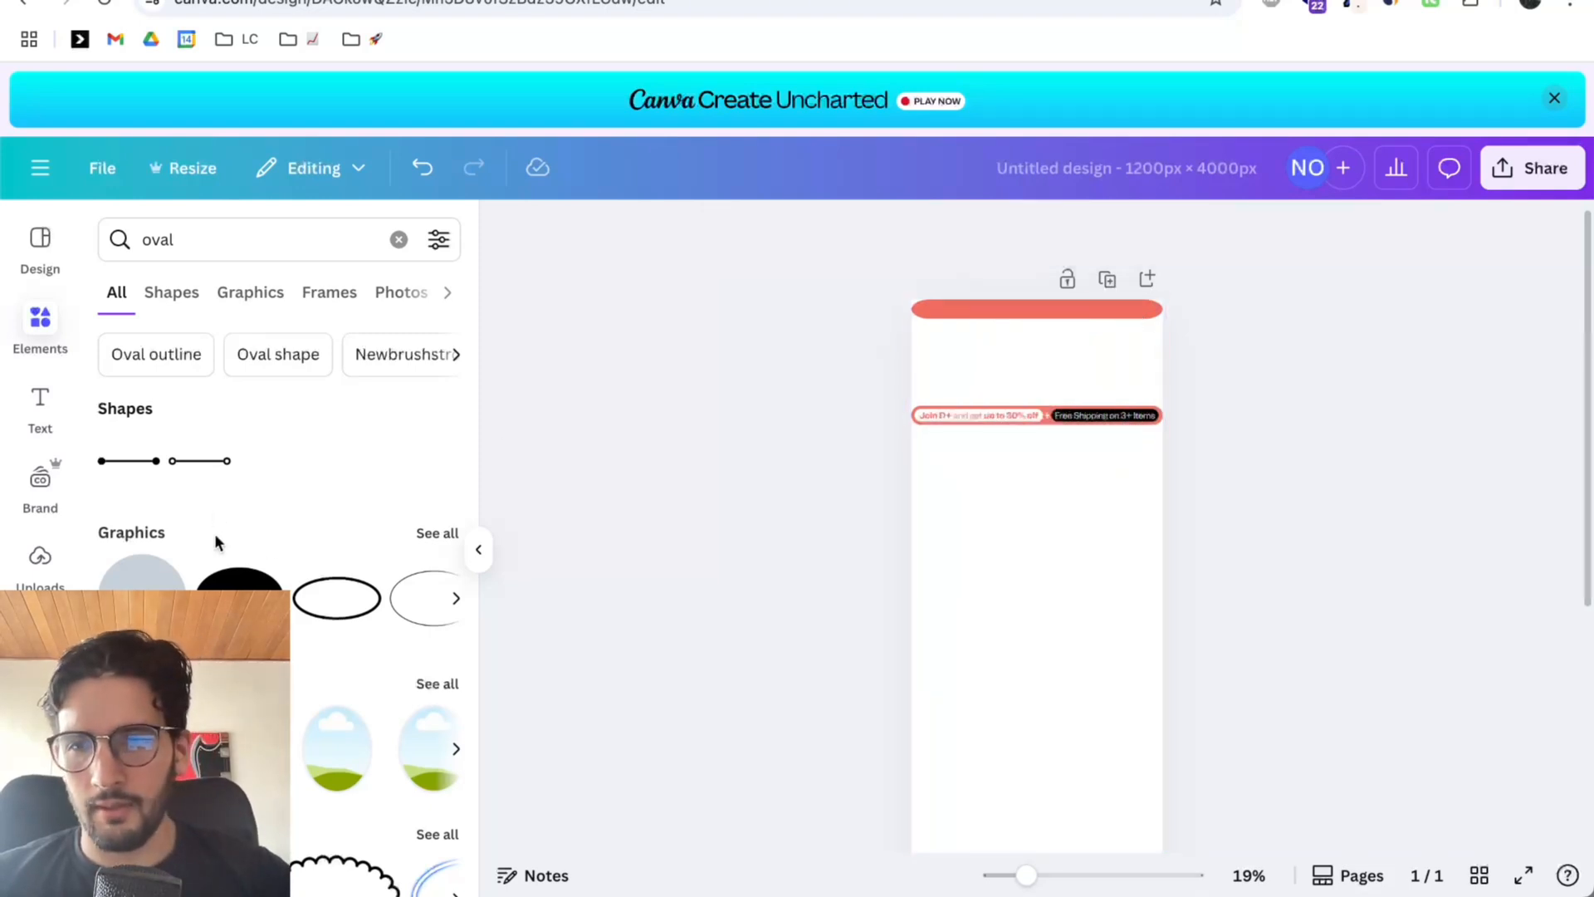
# Try the flat peach oval from the full graphics results, enlarge it on the page, and delete it.
pyautogui.scroll(-5, 213, 541)
pyautogui.scroll(4, 279, 567)
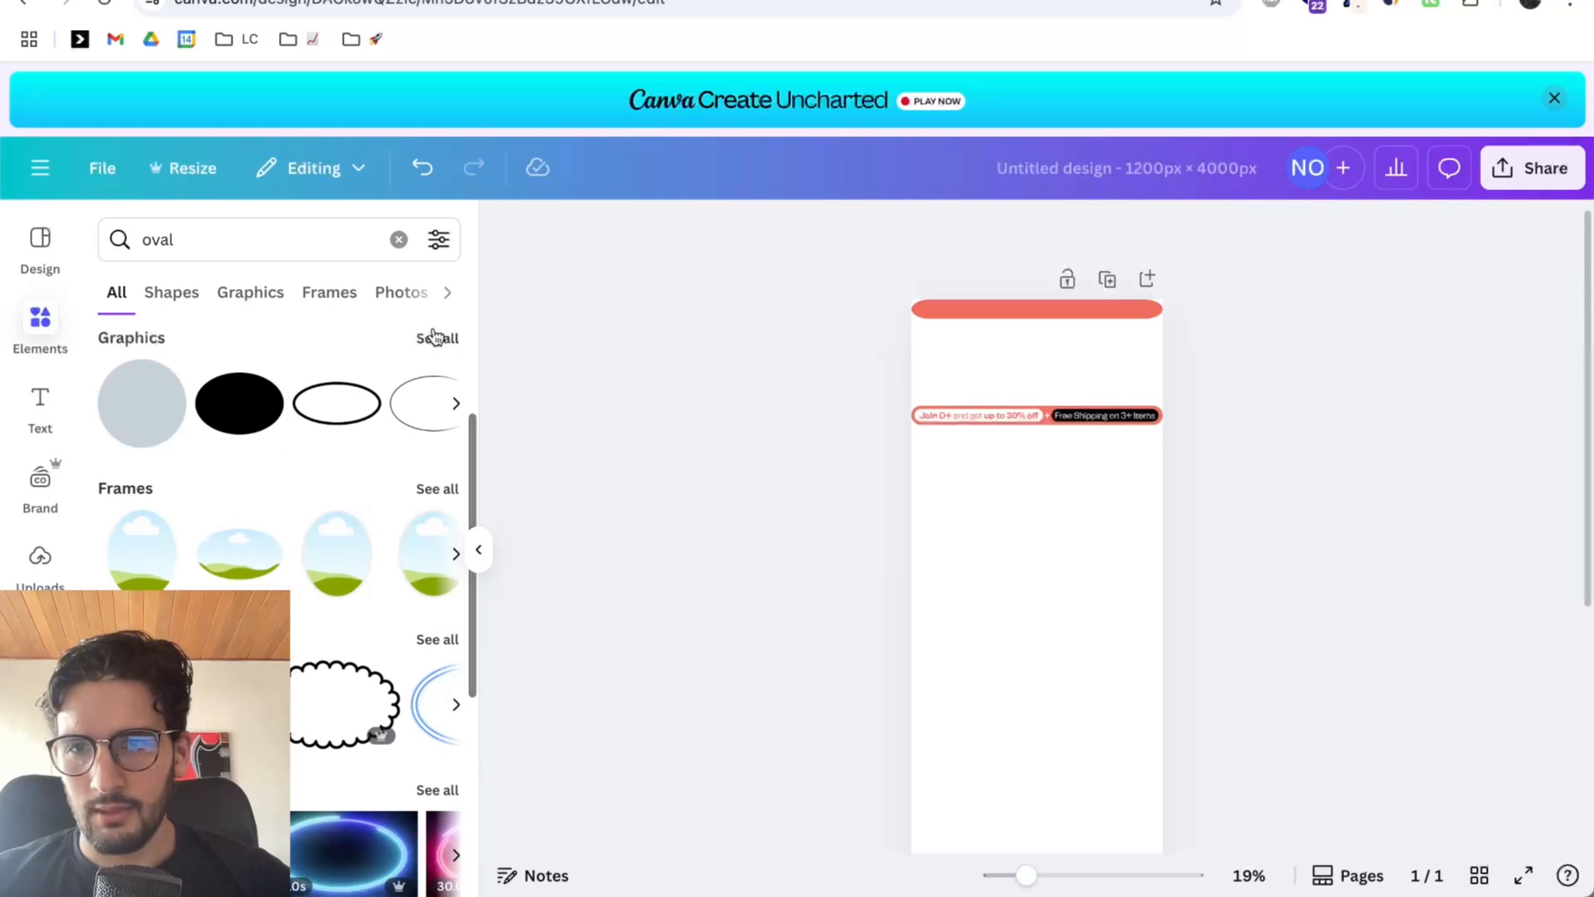
pyautogui.click(432, 338)
pyautogui.scroll(-1, 357, 500)
pyautogui.click(266, 519)
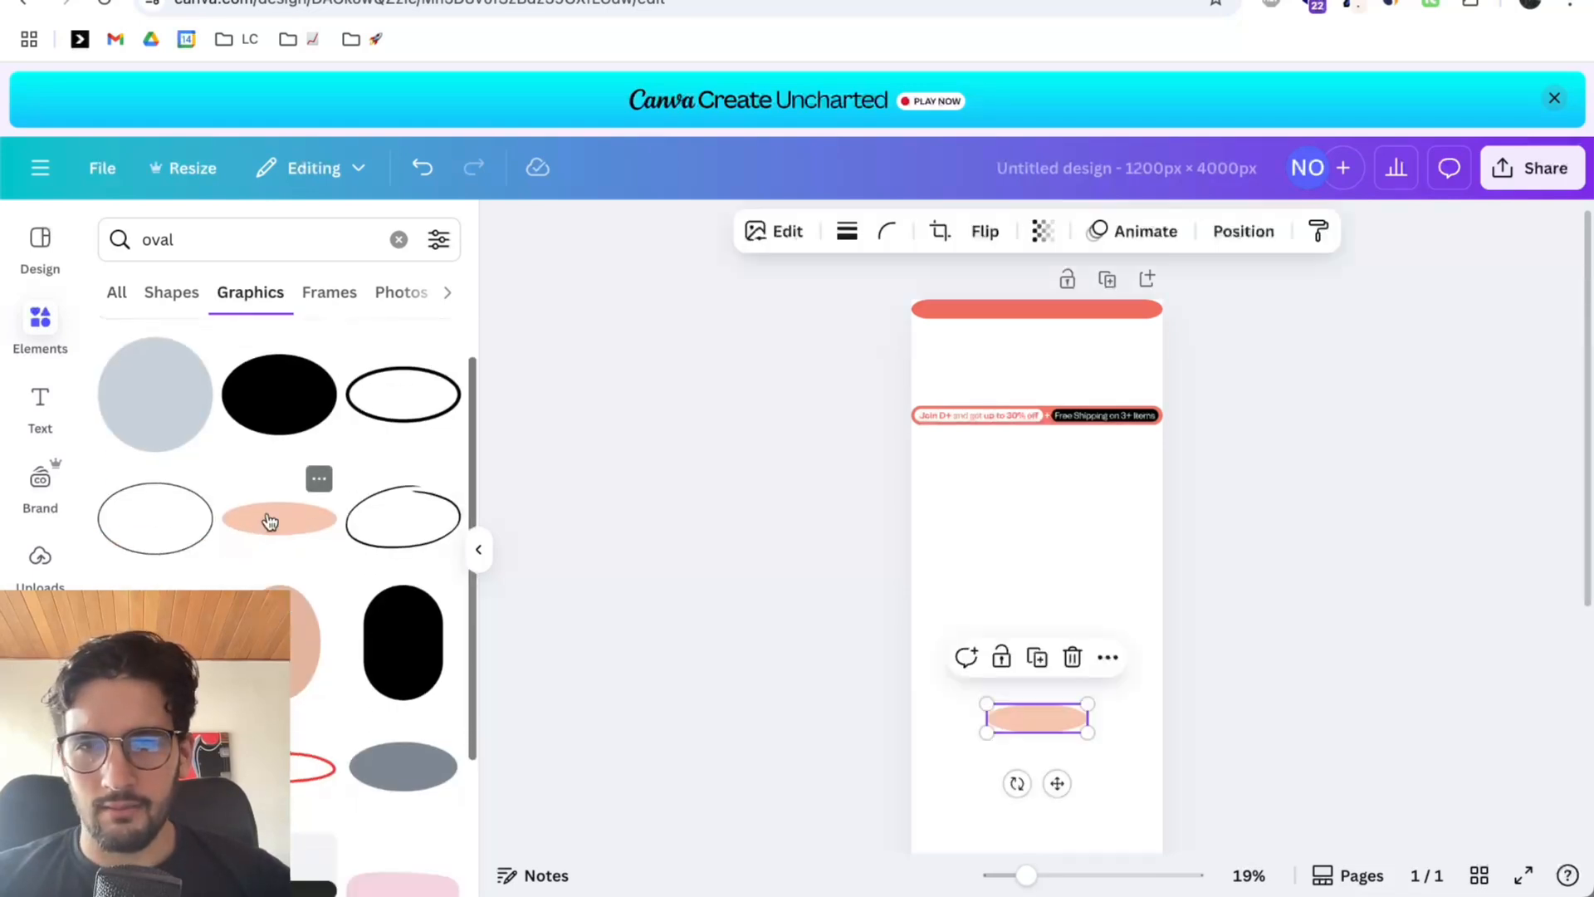
pyautogui.moveTo(1087, 725); pyautogui.dragTo(1169, 736)
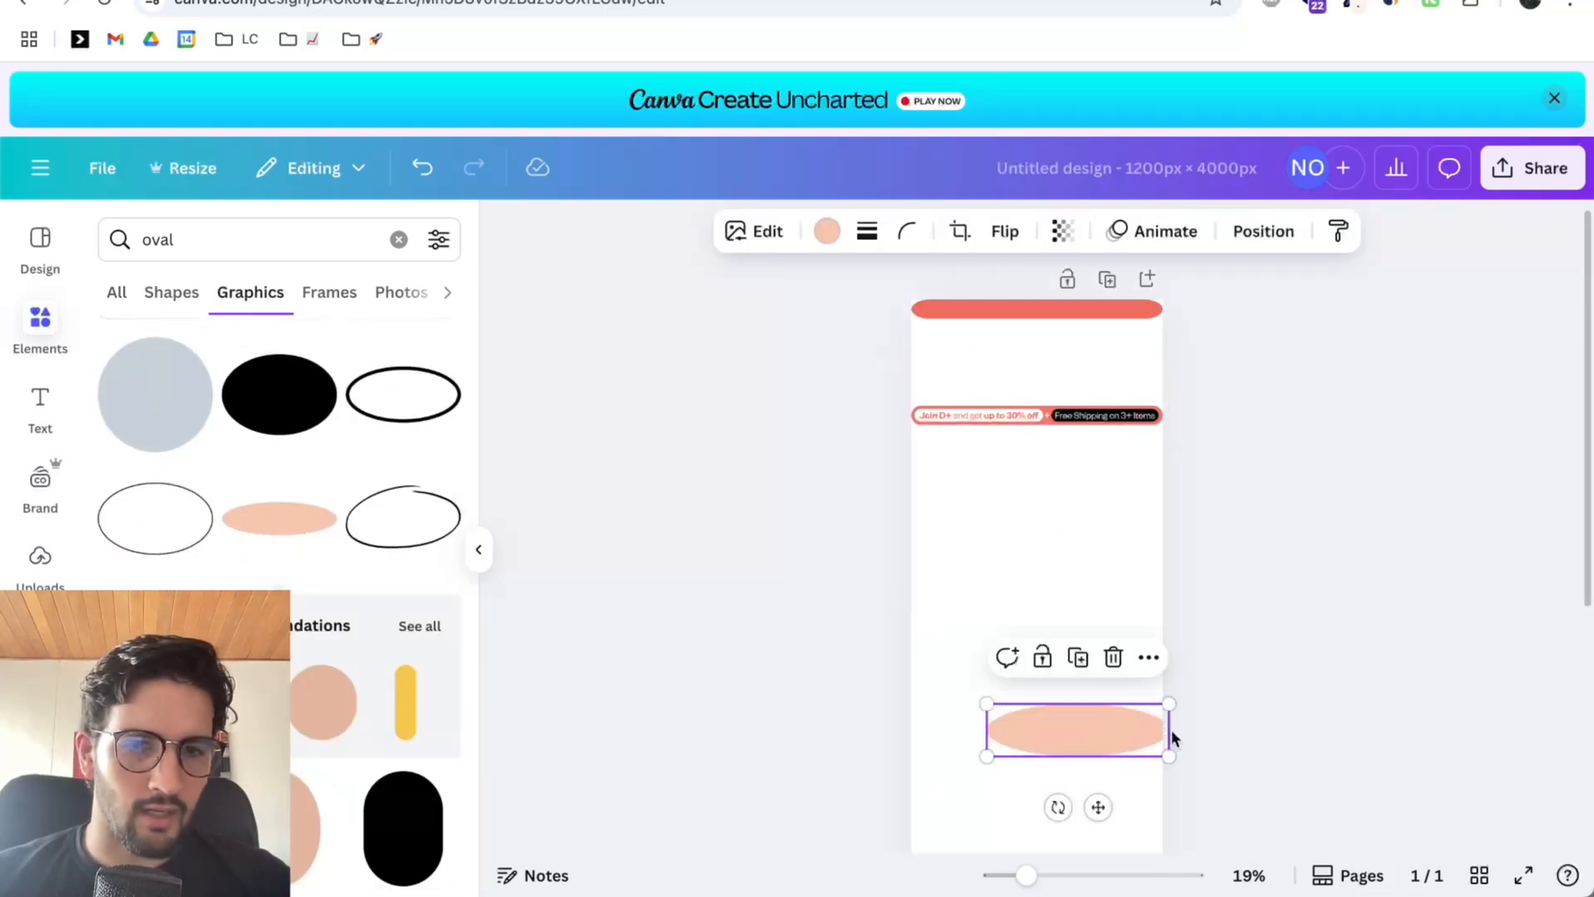
pyautogui.press('Delete')
# Duplicate the red bar and place the copy between the original and the reference banner.
pyautogui.keyDown('ctrl'); pyautogui.scroll(5, 1021, 291); pyautogui.keyUp('ctrl')
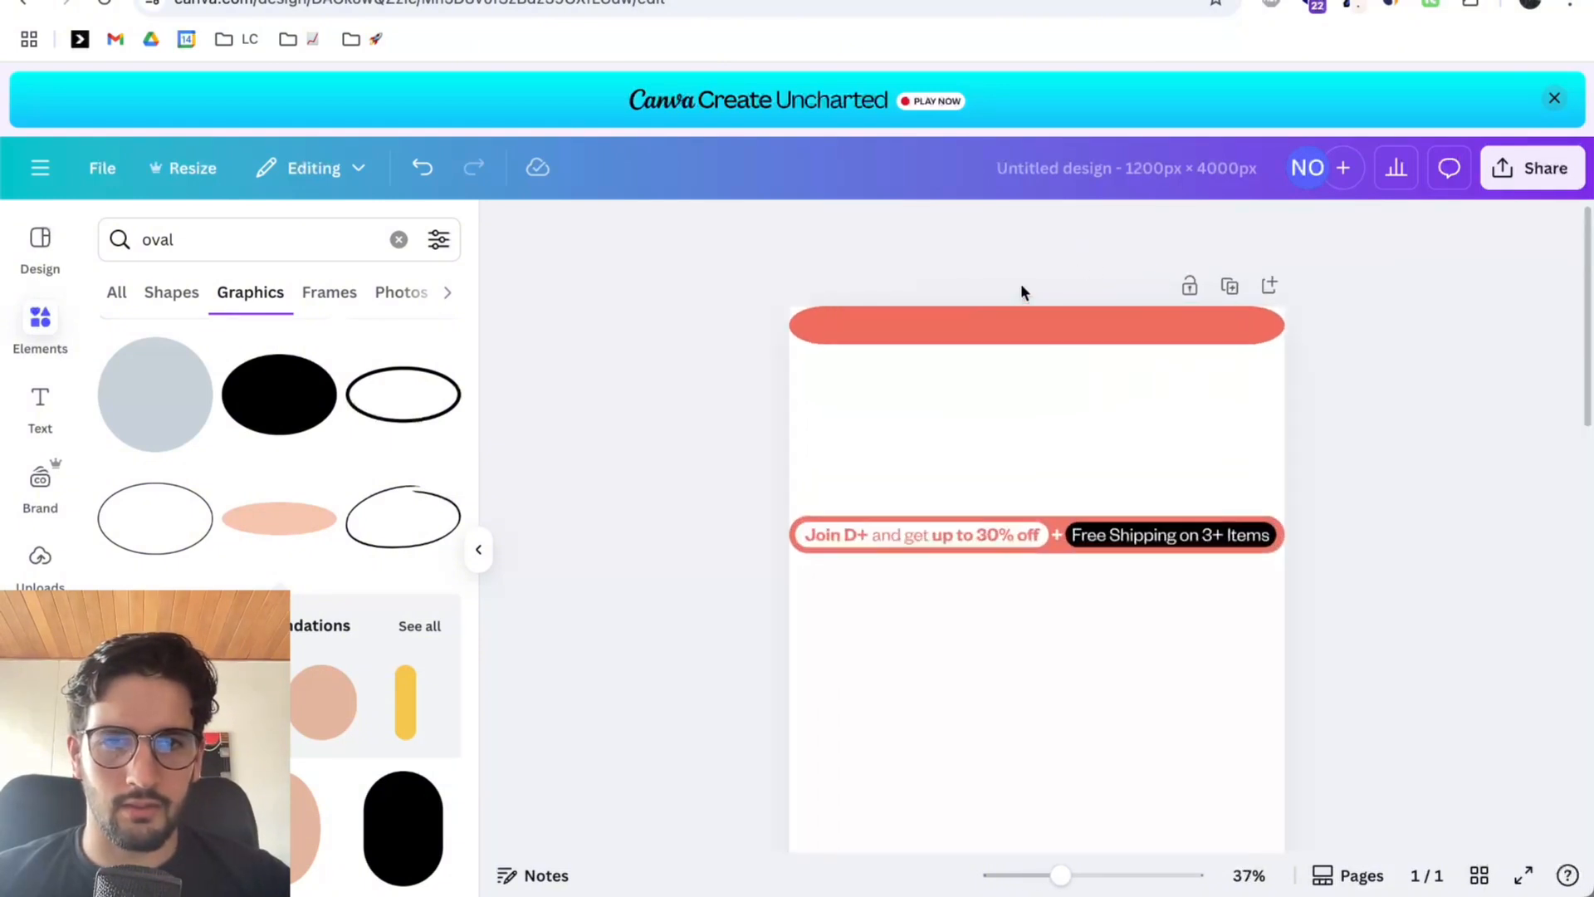
pyautogui.click(1025, 457)
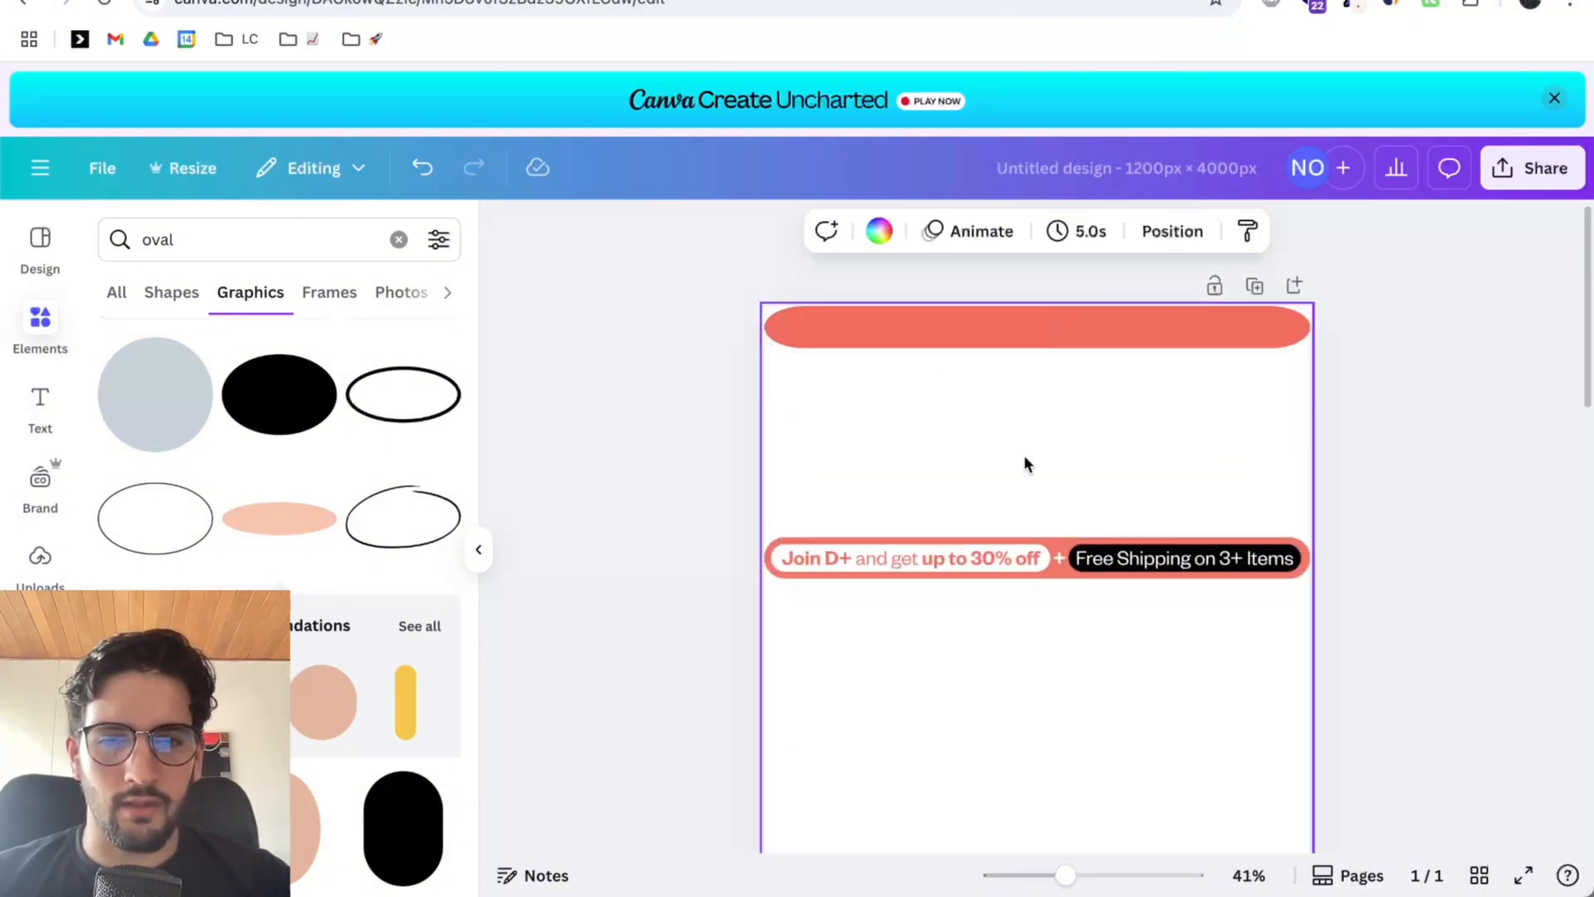
pyautogui.scroll(3, 990, 358)
pyautogui.scroll(-1, 990, 357)
pyautogui.scroll(-2, 990, 358)
pyautogui.click(988, 276)
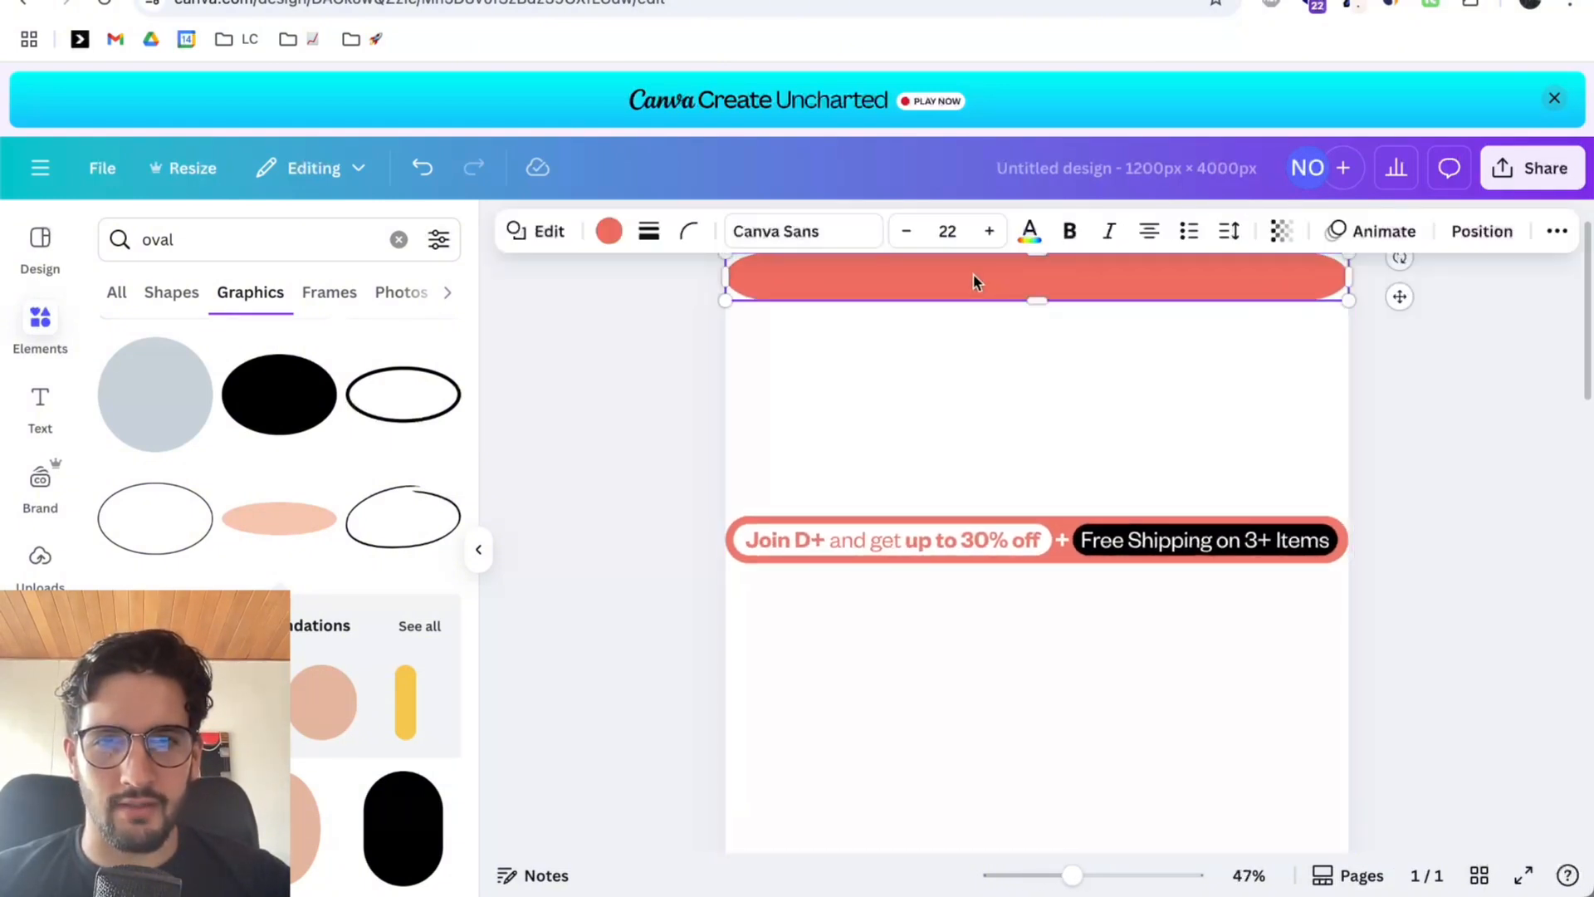
pyautogui.moveTo(974, 275); pyautogui.dragTo(970, 375)
# Try aligning the upper red bar to the middle of the page and undo the alignment.
pyautogui.click(1207, 284)
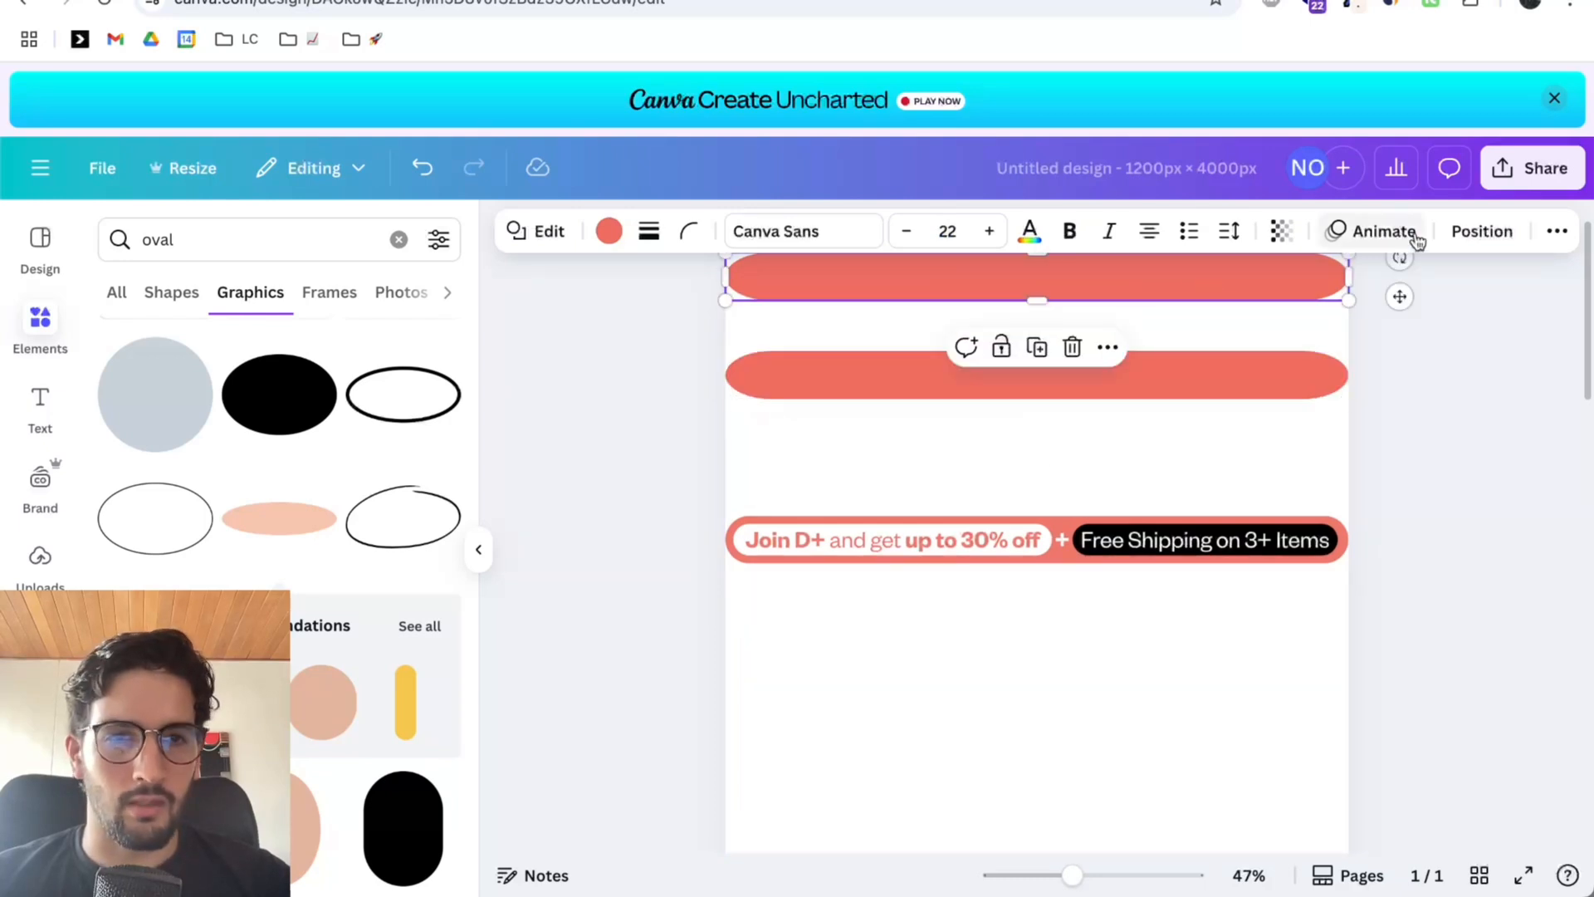
pyautogui.click(1489, 237)
pyautogui.click(162, 558)
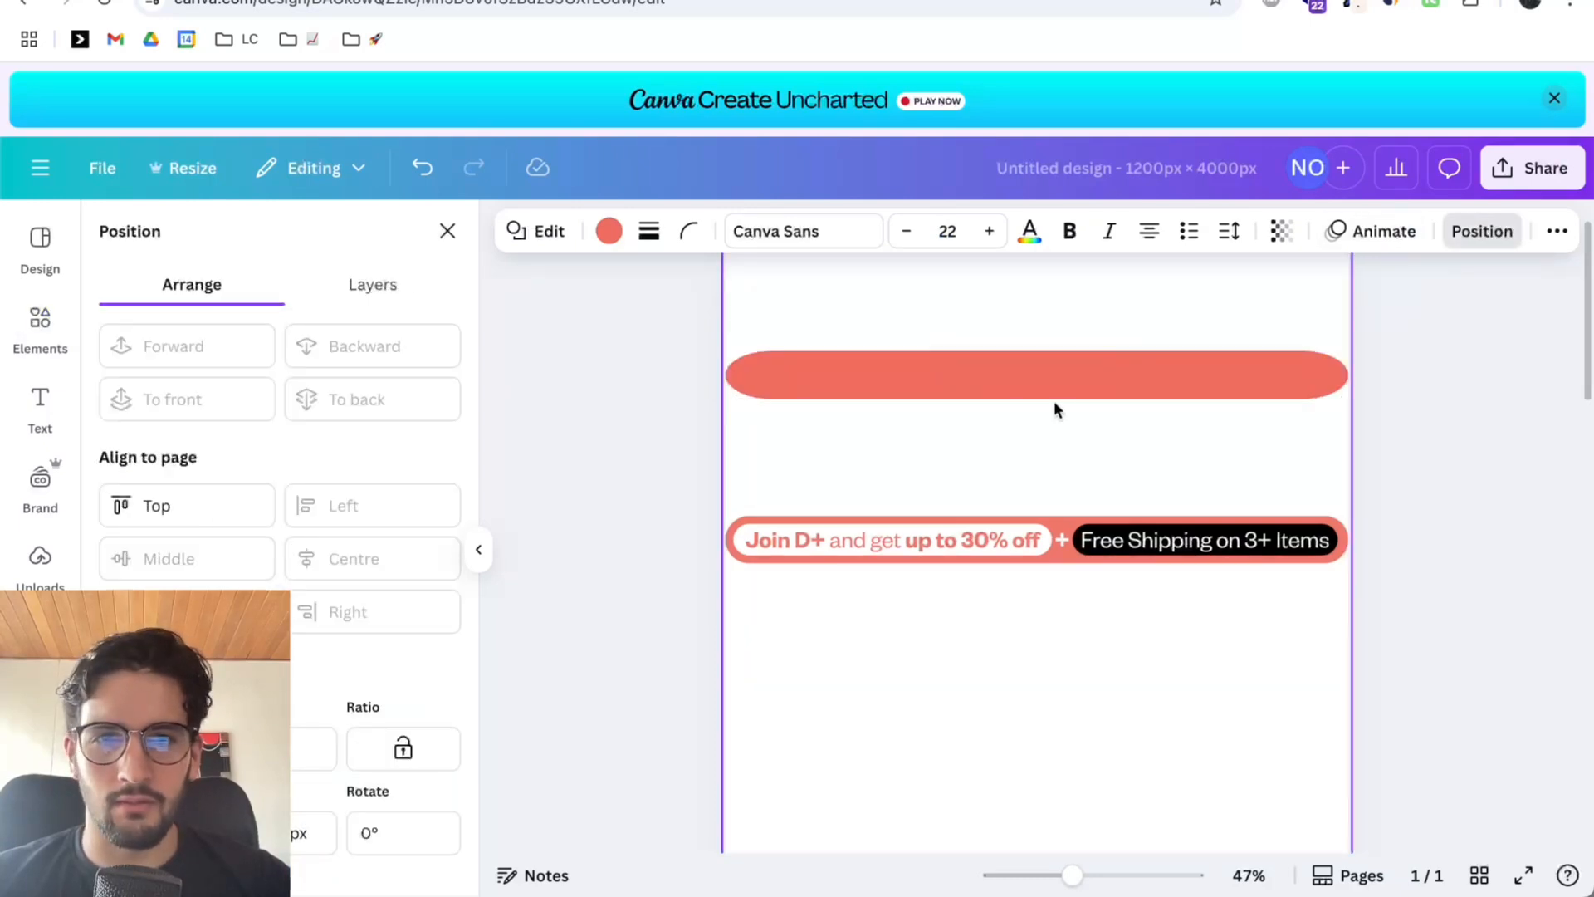
pyautogui.scroll(1, 1022, 432)
pyautogui.scroll(-1, 1022, 432)
pyautogui.press('super+z')
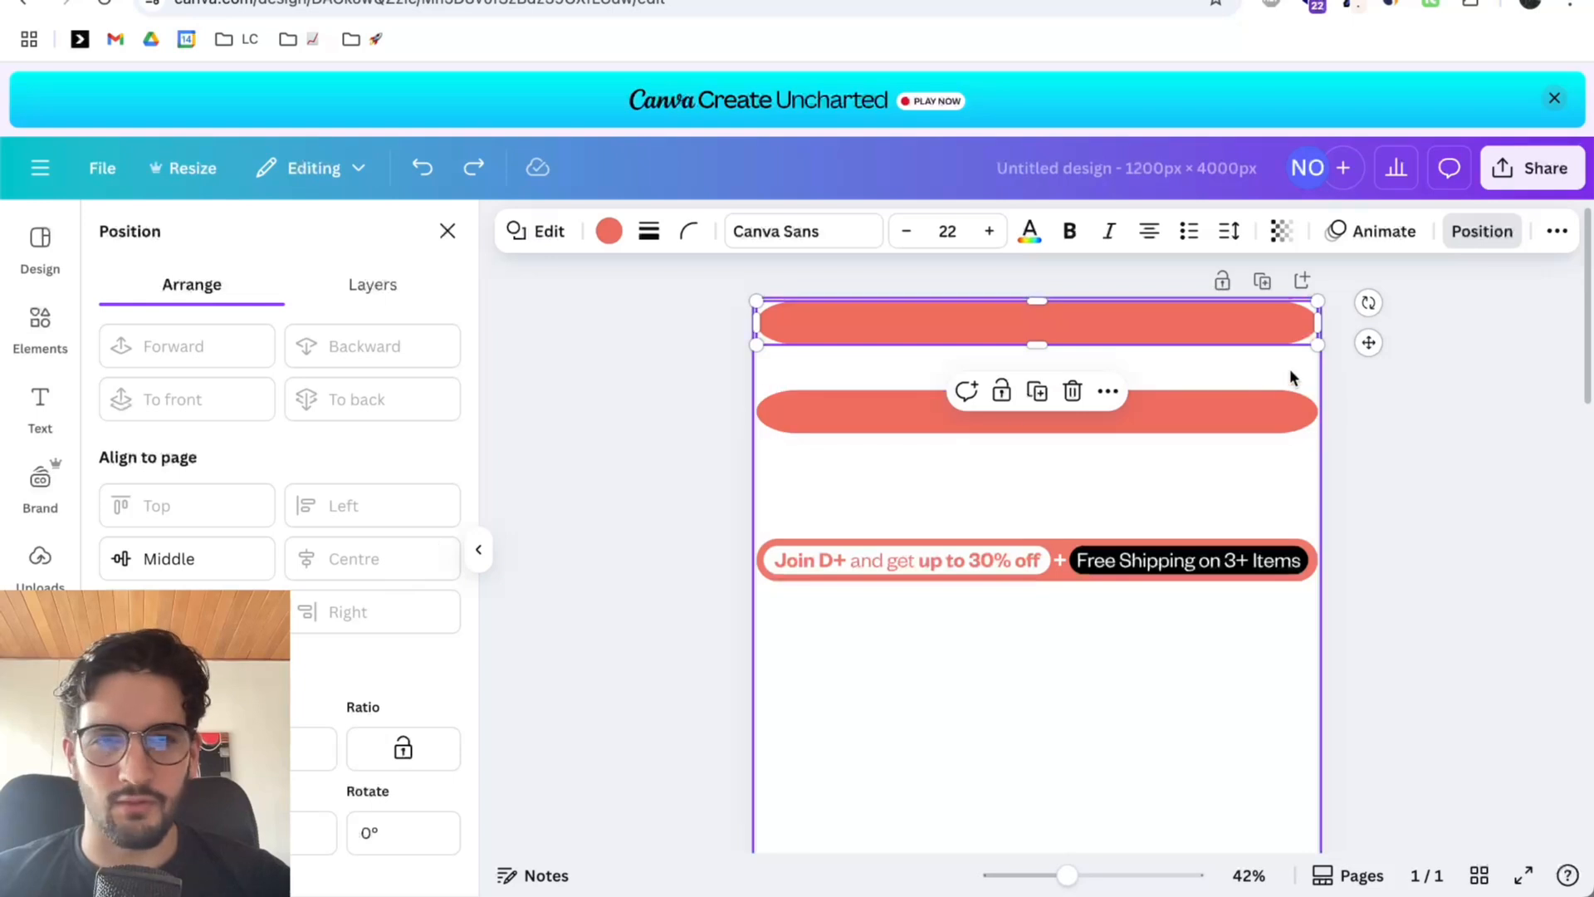
# Shrink the duplicated bar from its lower right corner to about two fifths of the page width.
pyautogui.click(1208, 398)
pyautogui.moveTo(1311, 414); pyautogui.dragTo(988, 426)
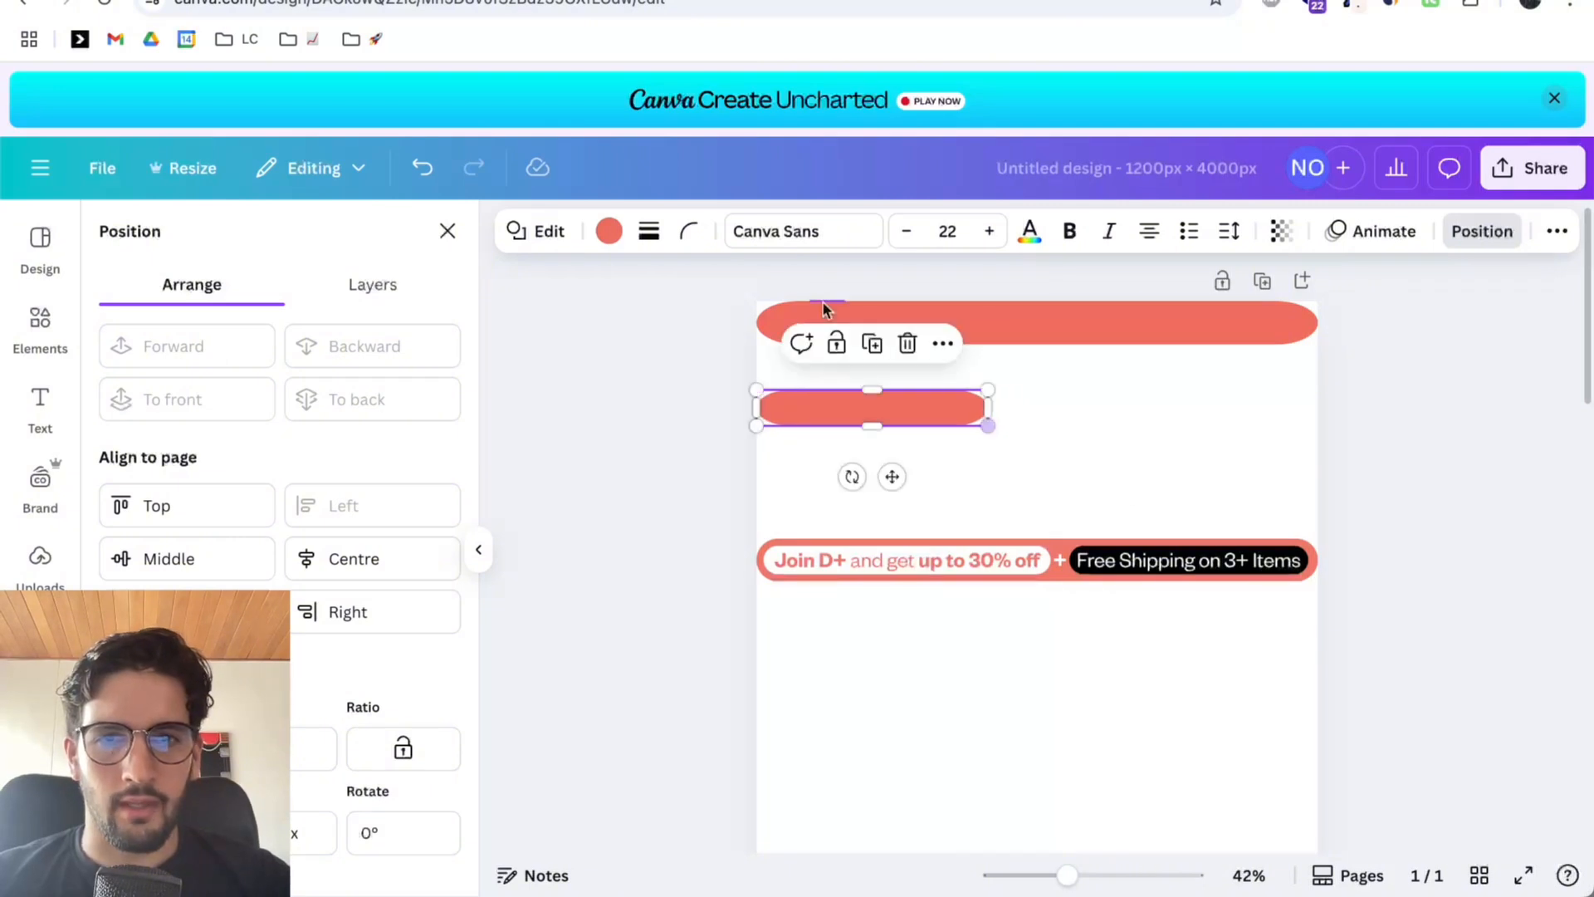
# Colour the shortened bar white and place it inside the left end of the red bar.
pyautogui.click(609, 231)
pyautogui.click(372, 398)
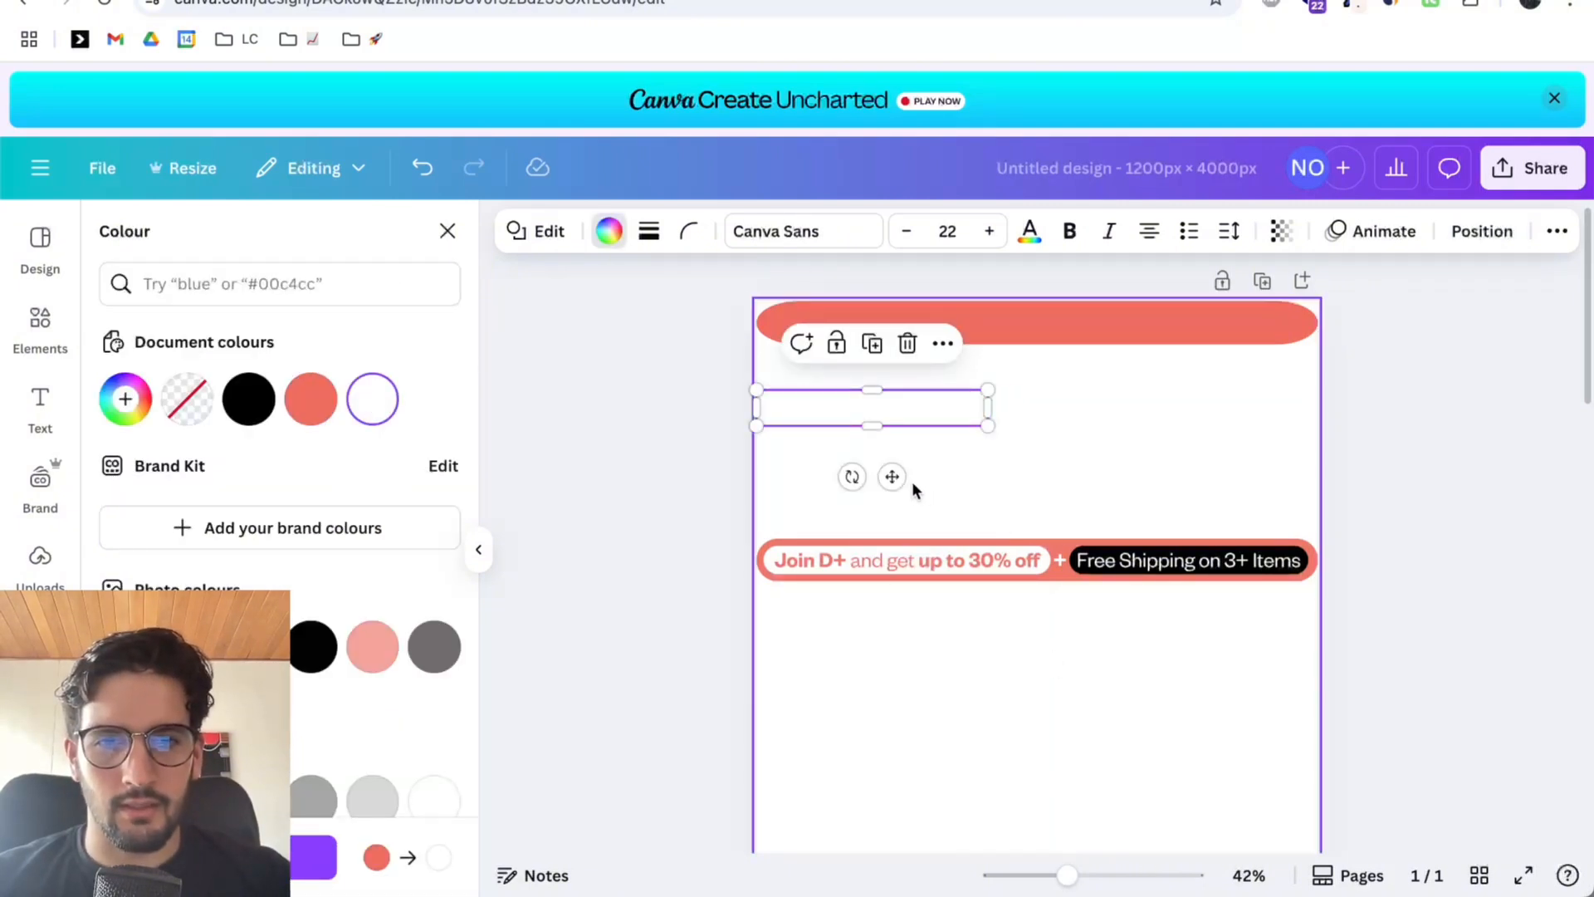
pyautogui.moveTo(891, 476); pyautogui.dragTo(908, 391)
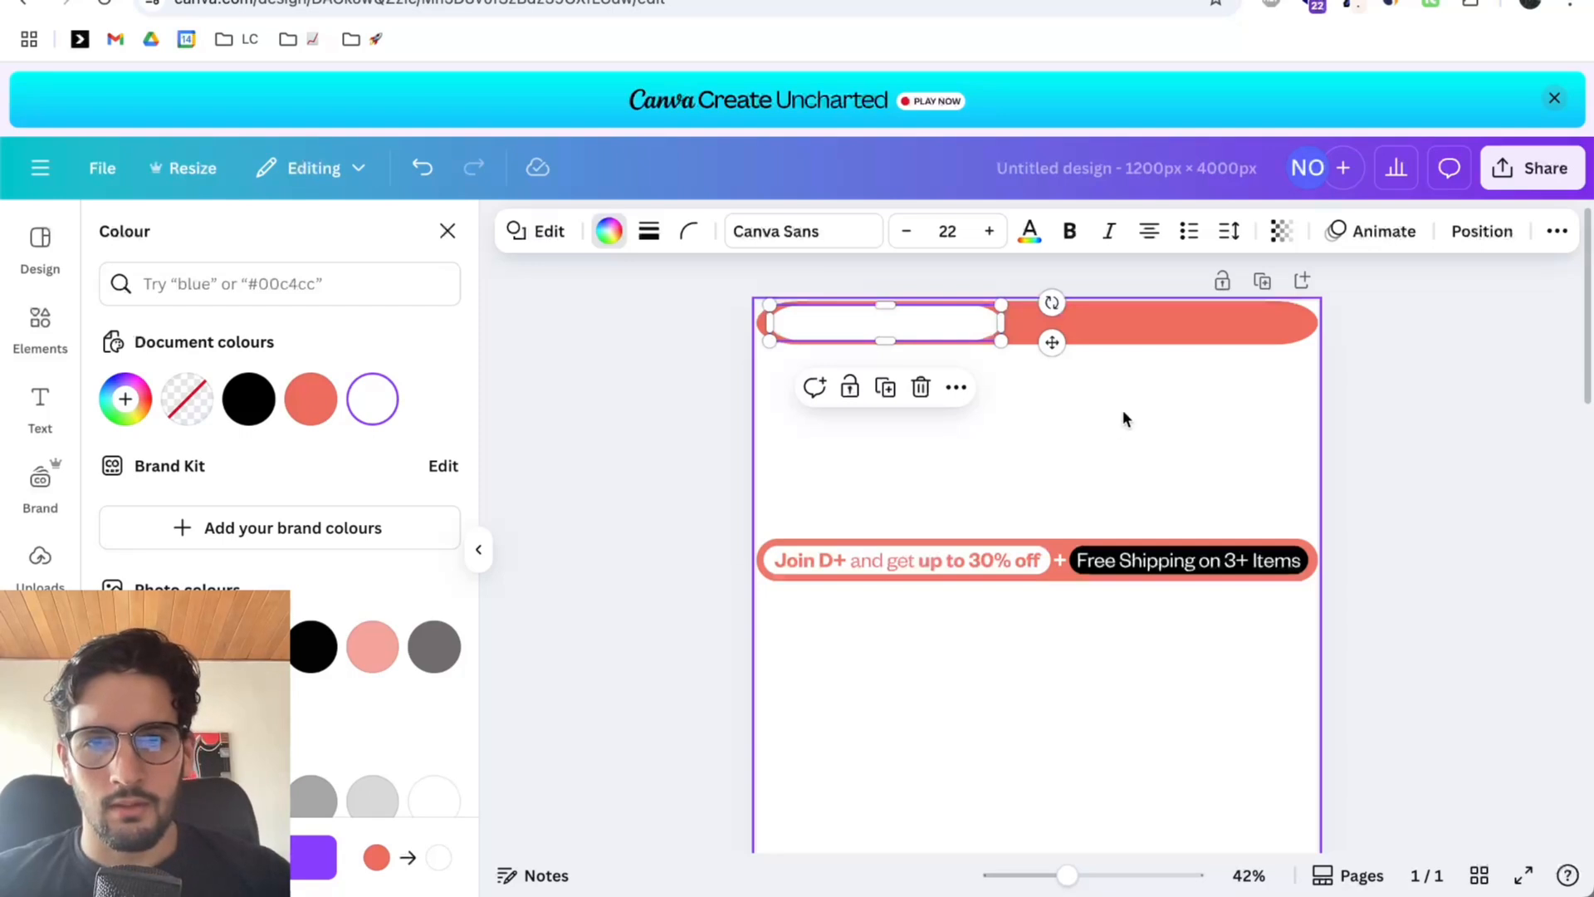
# Nudge the white pill slightly towards the red bar's left end and widen it to just over half the bar's width.
pyautogui.click(1080, 399)
pyautogui.click(933, 326)
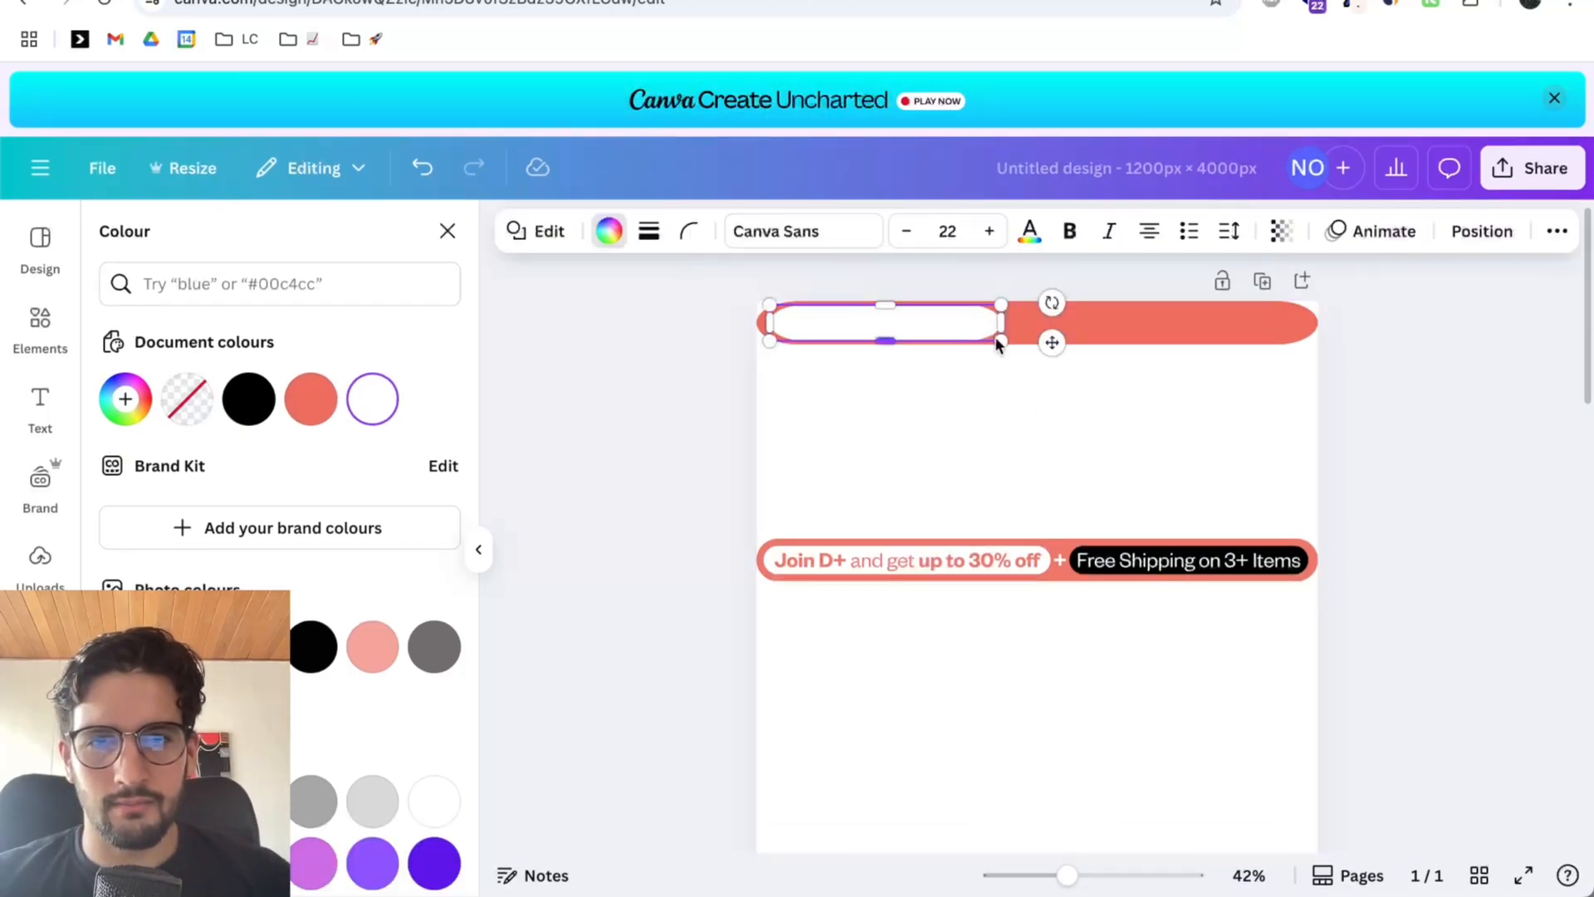
pyautogui.moveTo(1046, 344); pyautogui.dragTo(1041, 345)
pyautogui.click(1061, 451)
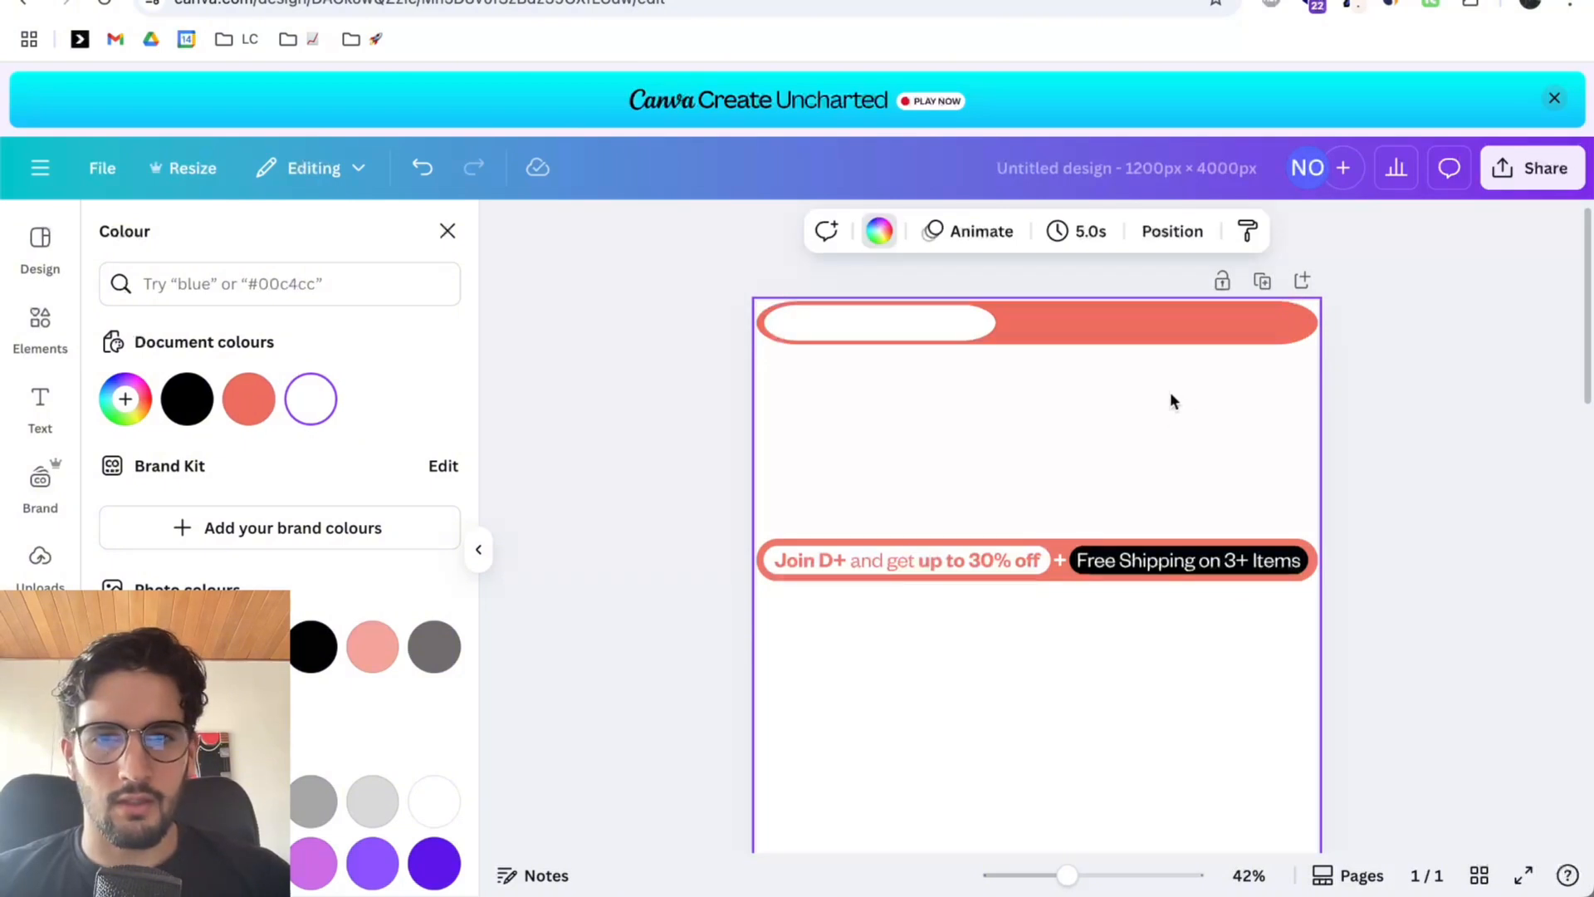
pyautogui.click(993, 324)
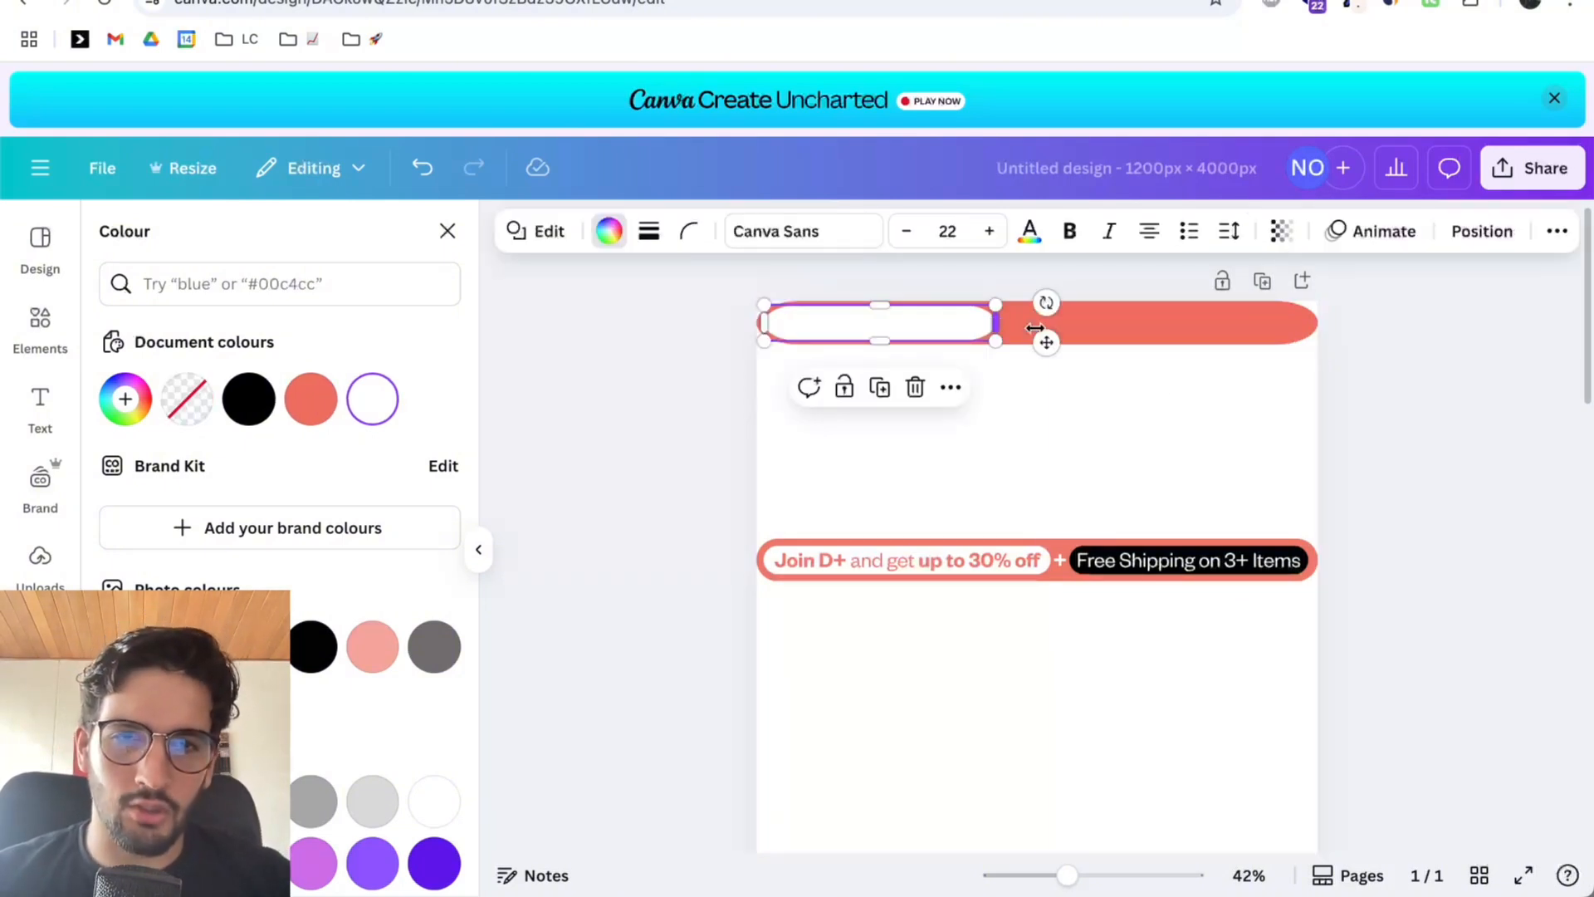
pyautogui.moveTo(1034, 329); pyautogui.dragTo(1057, 329)
pyautogui.click(1075, 470)
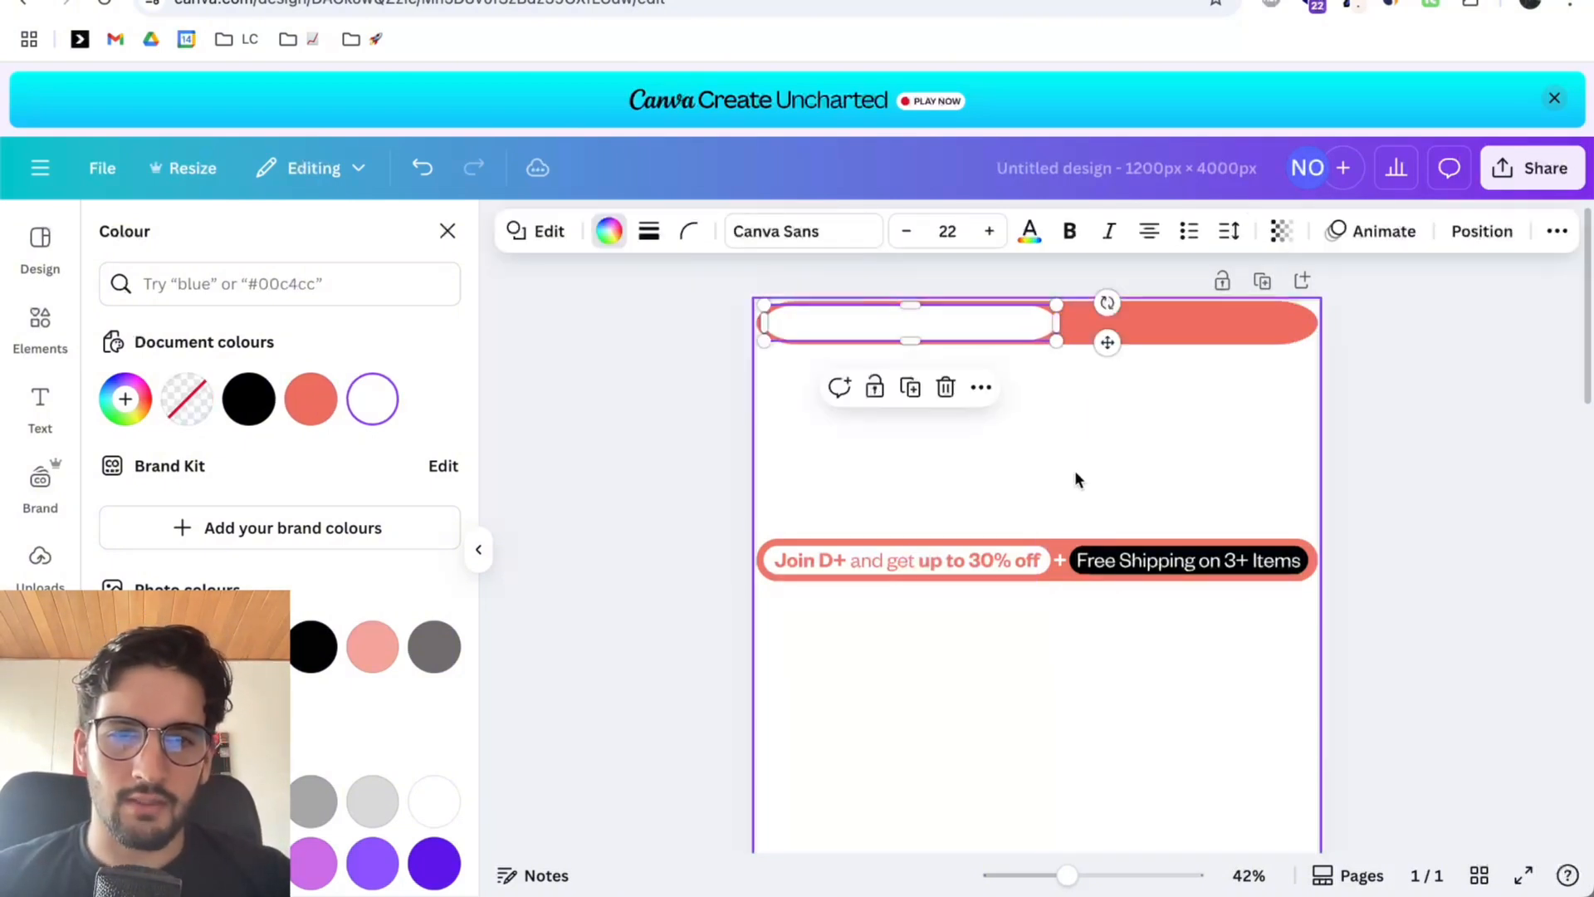
pyautogui.scroll(5, 879, 498)
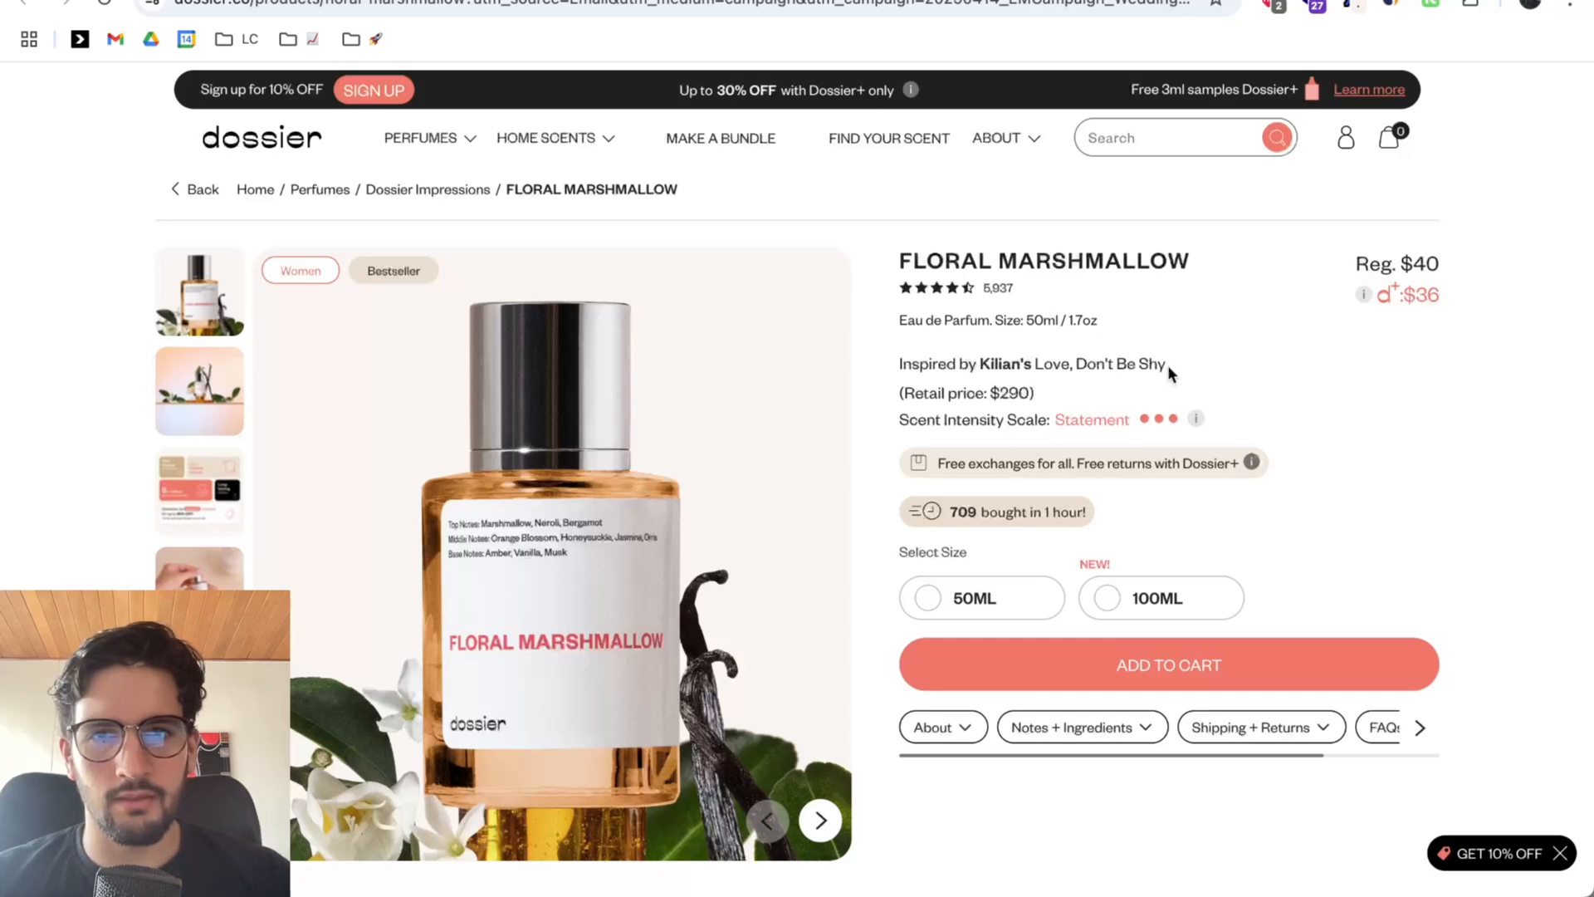
# Switch to the Dossier product page and inspect its Customer Reviews heading in the browser's developer tools.
pyautogui.scroll(-4, 1167, 366)
pyautogui.hscroll(2, 1183, 431)
pyautogui.scroll(-4, 1257, 440)
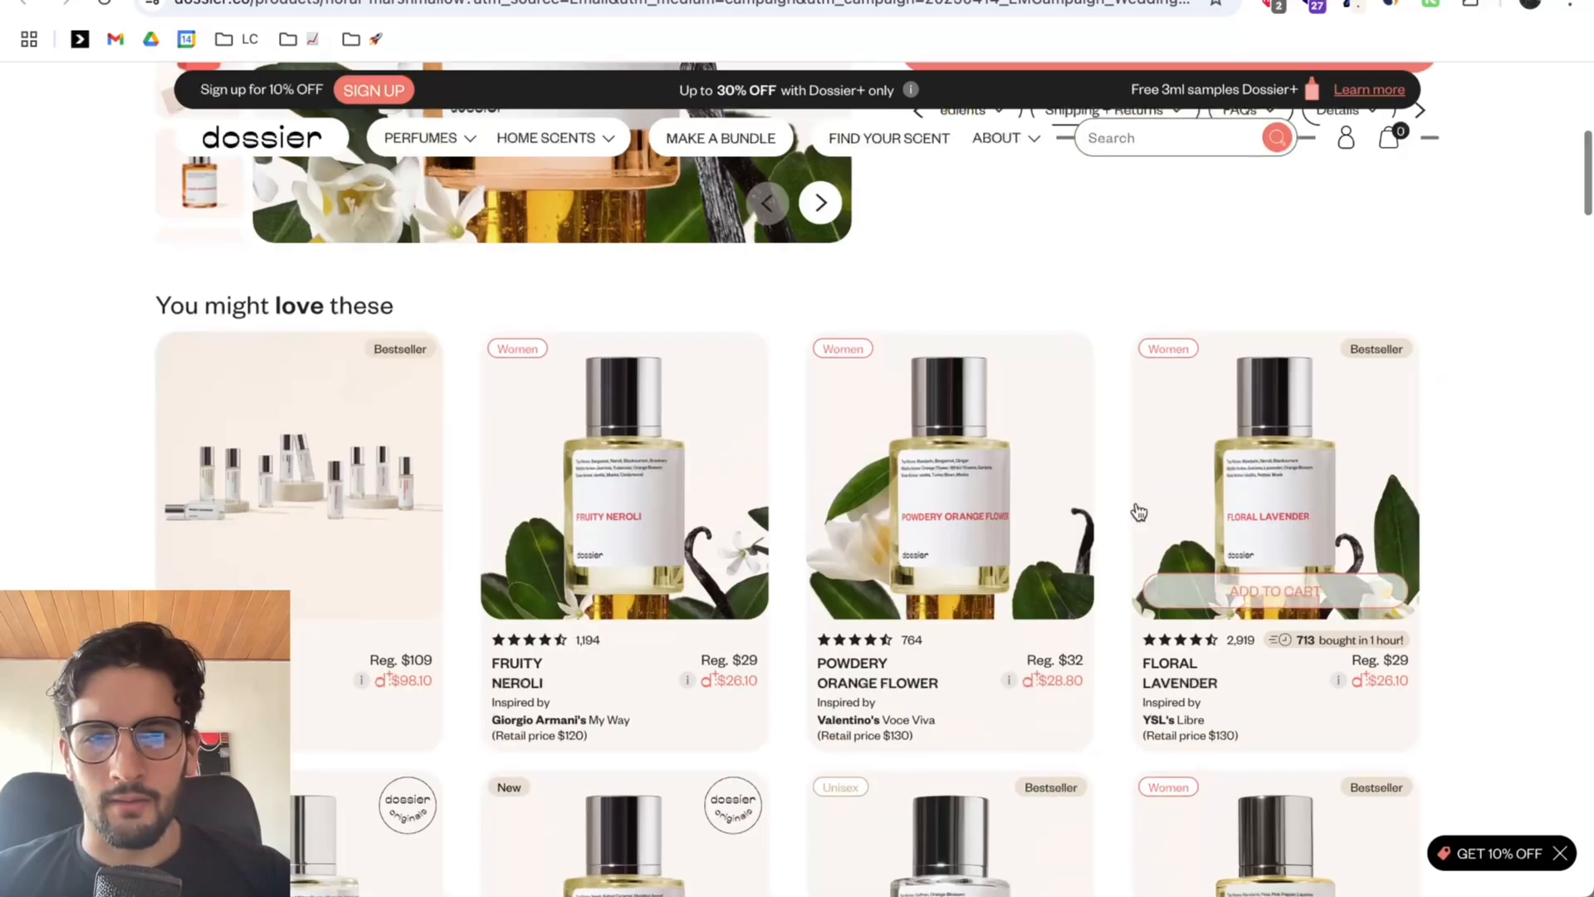
pyautogui.scroll(-5, 1139, 511)
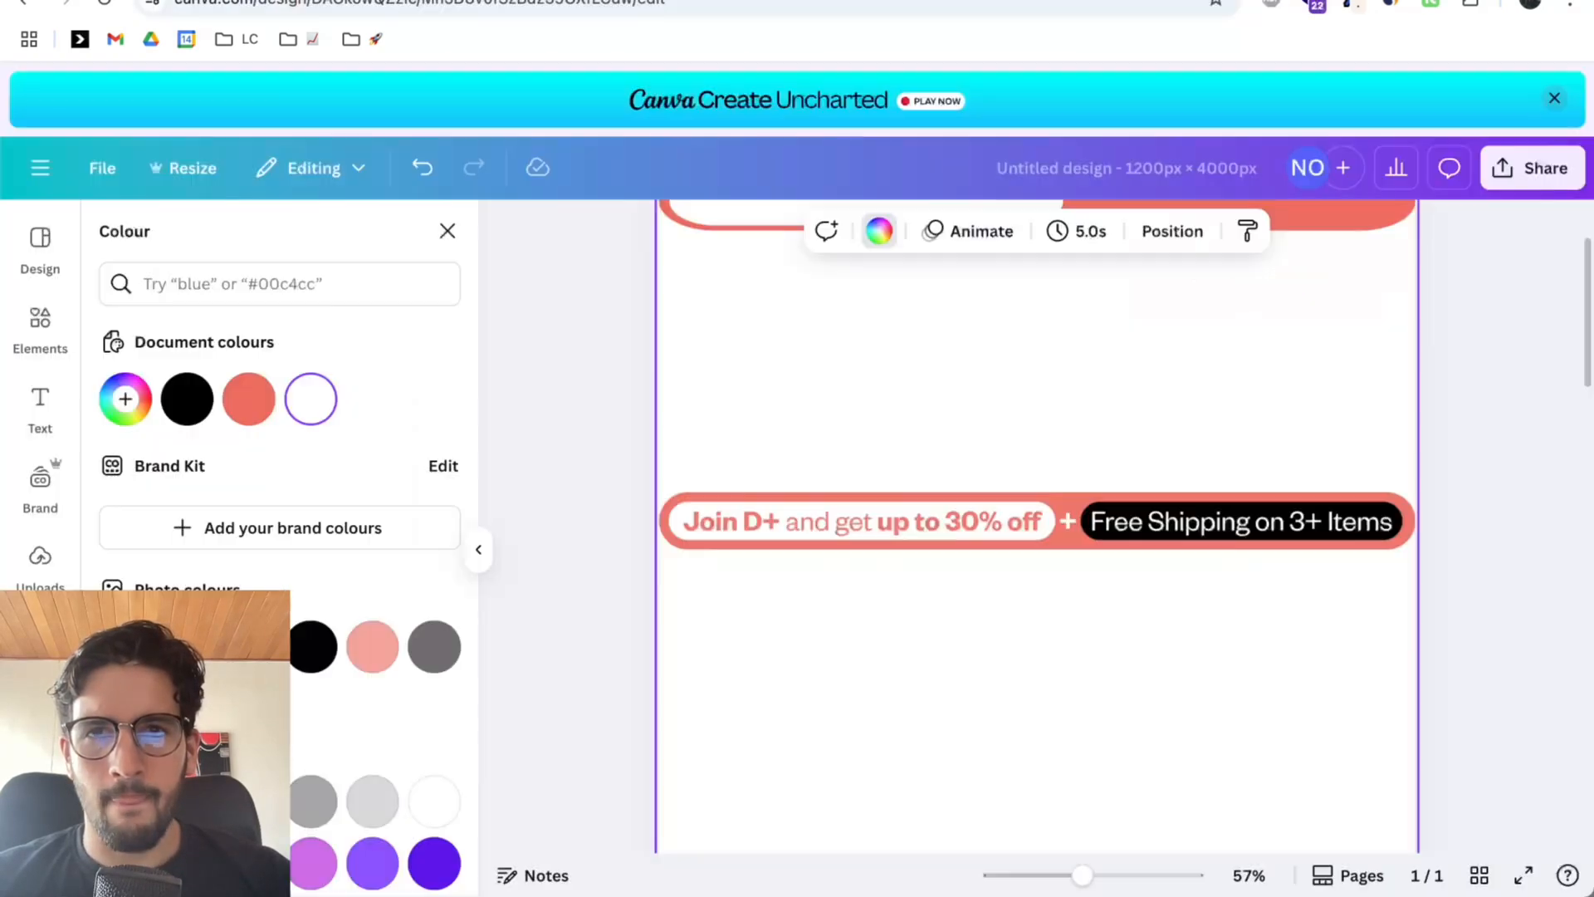
pyautogui.click(730, 1)
pyautogui.scroll(-11, 874, 254)
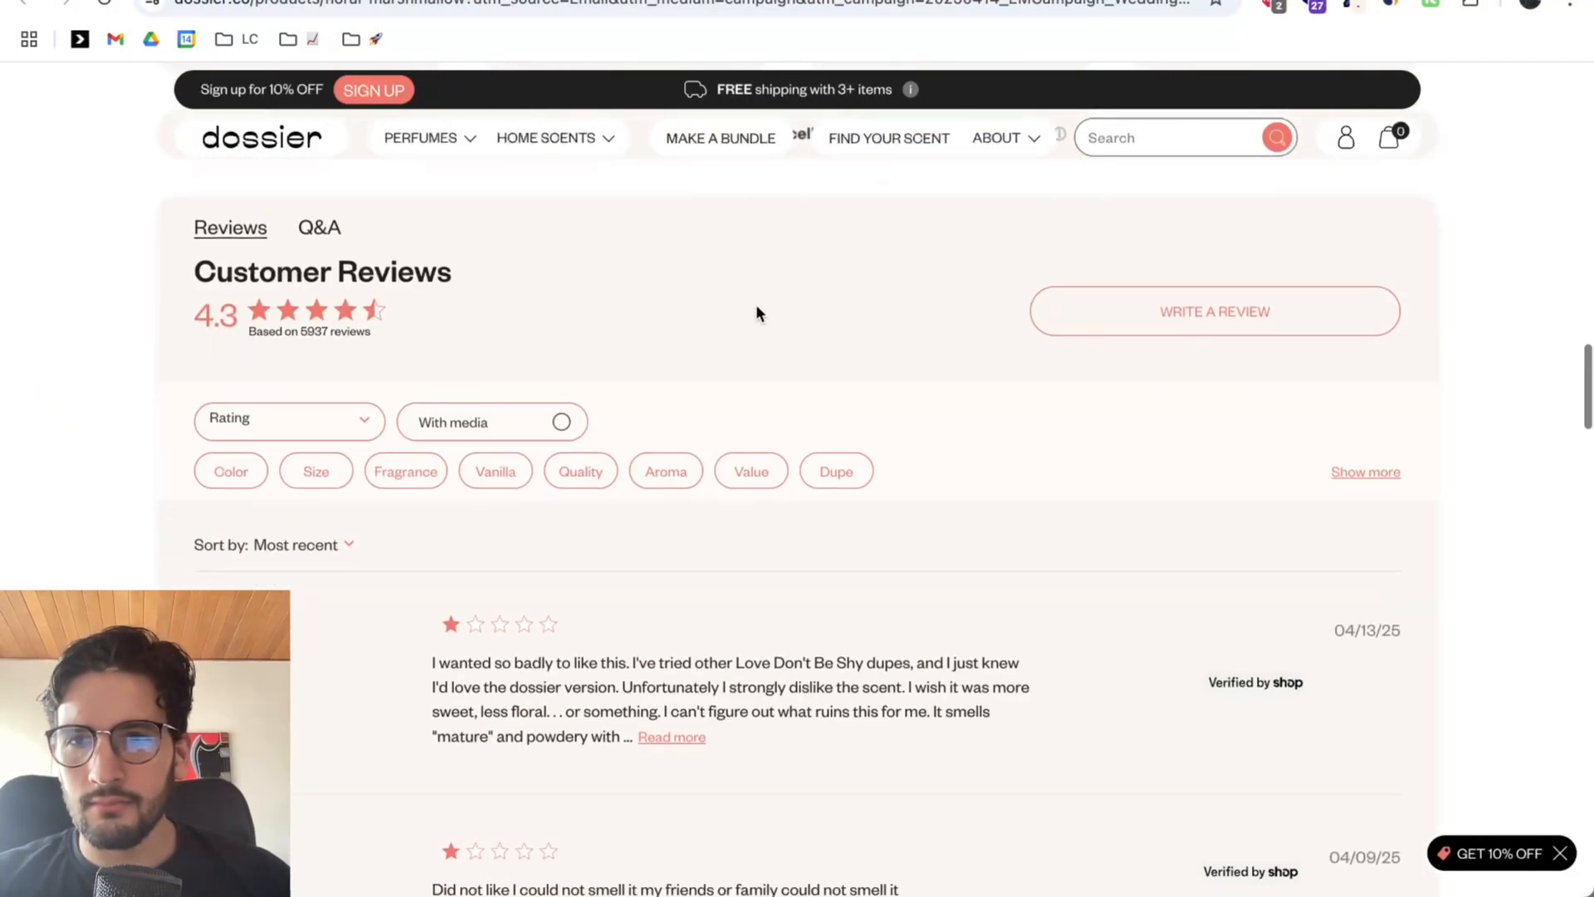
pyautogui.rightClick(393, 267)
pyautogui.click(487, 471)
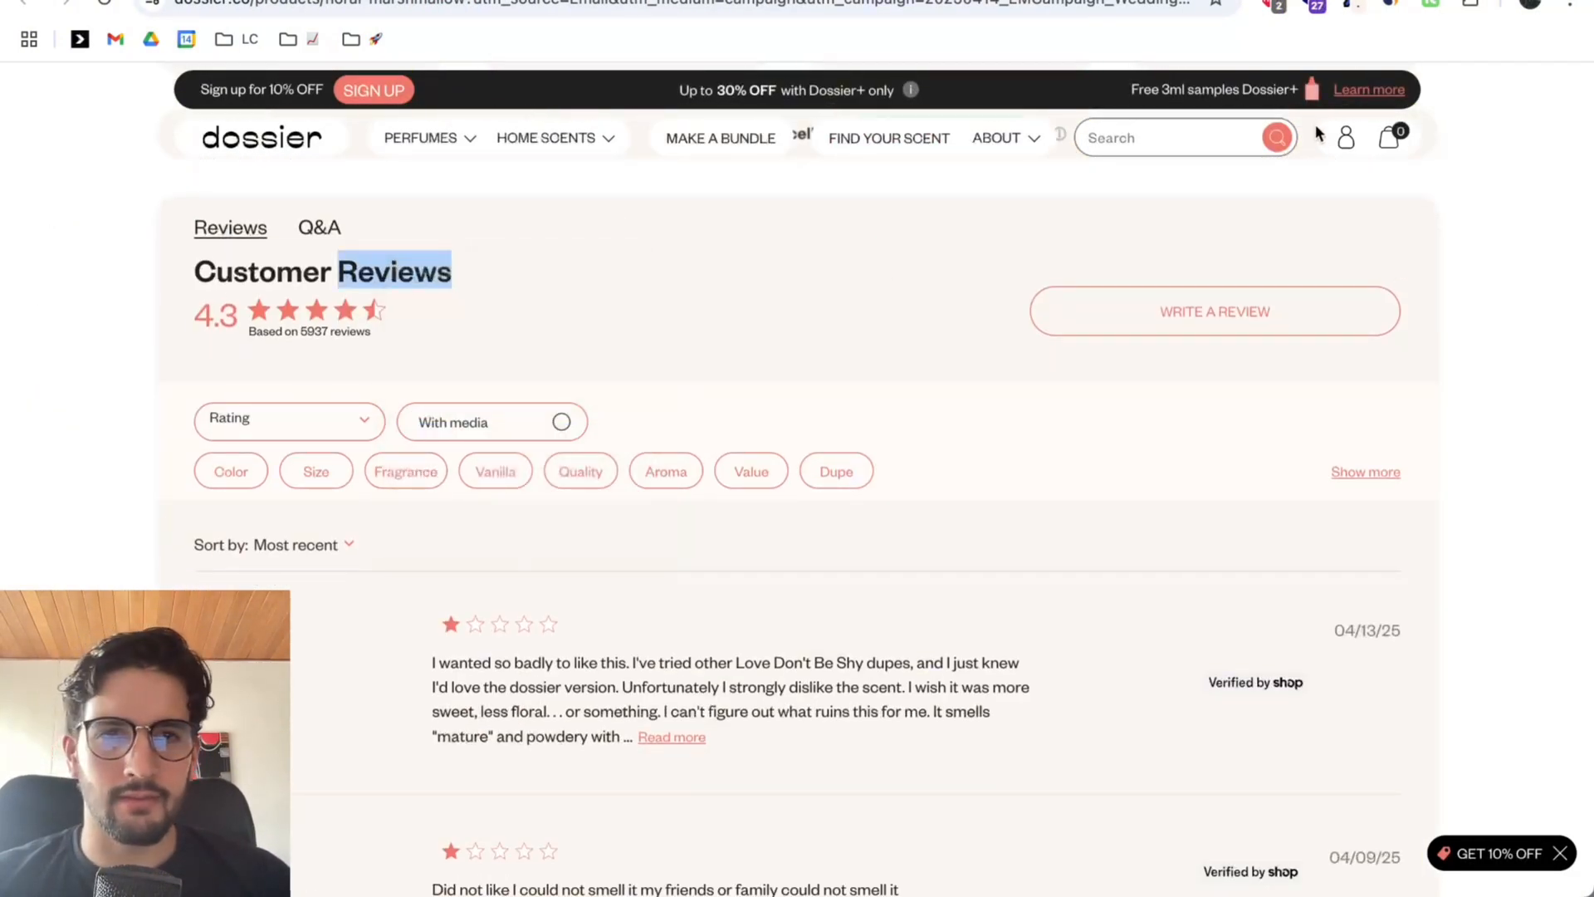
pyautogui.click(860, 77)
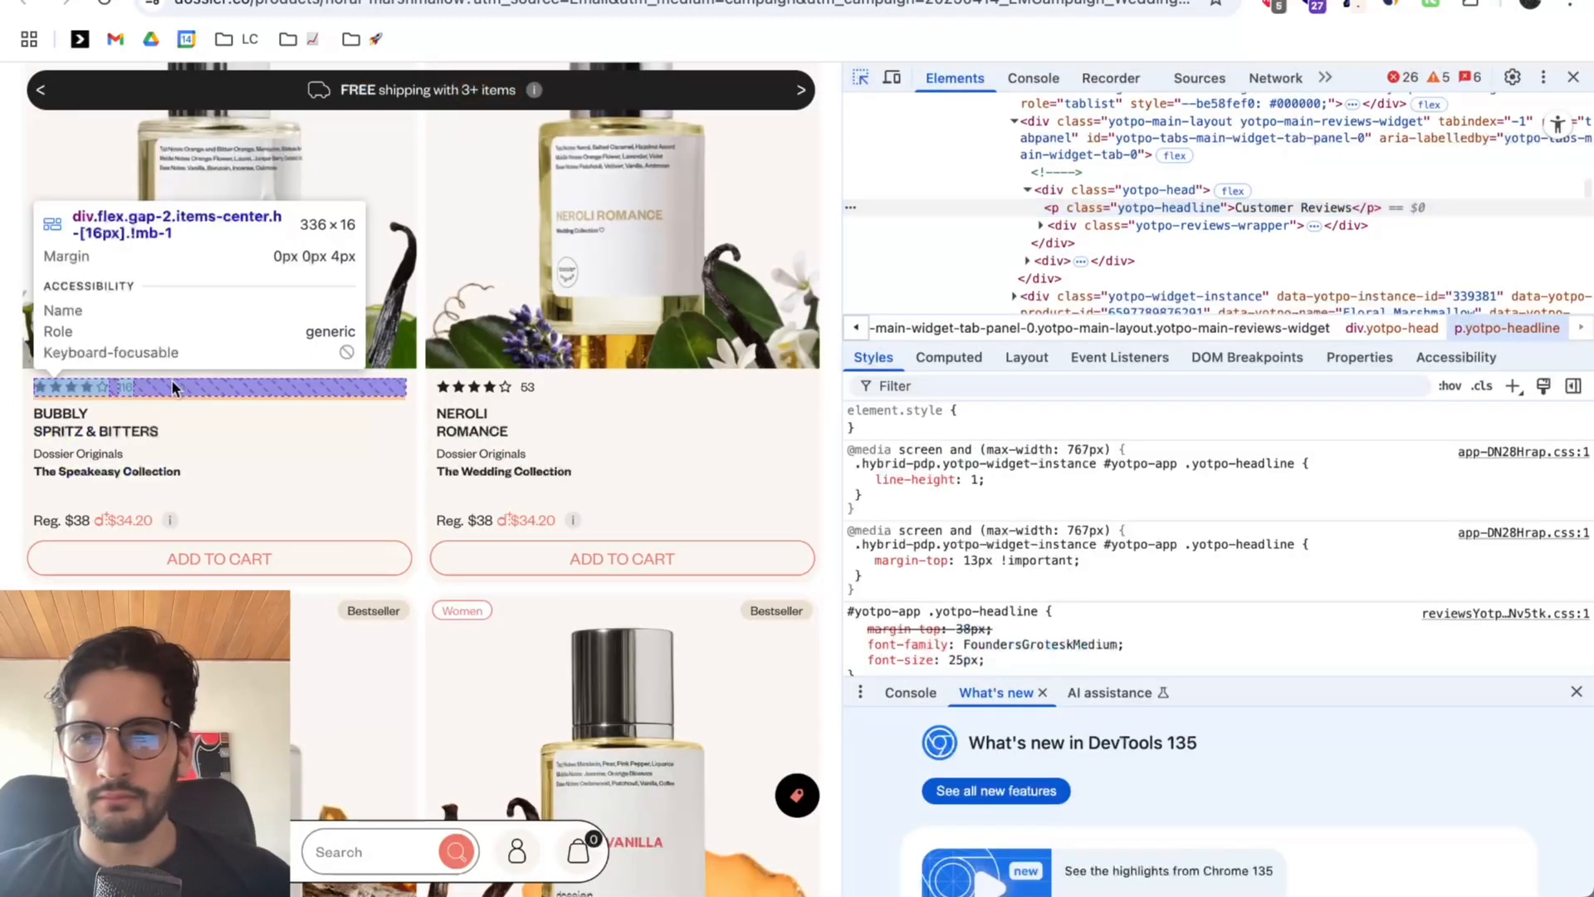
# Examine the Customer Reviews heading's style rules for its font family, and close the developer tools.
pyautogui.scroll(-10, 174, 387)
pyautogui.scroll(5, 448, 505)
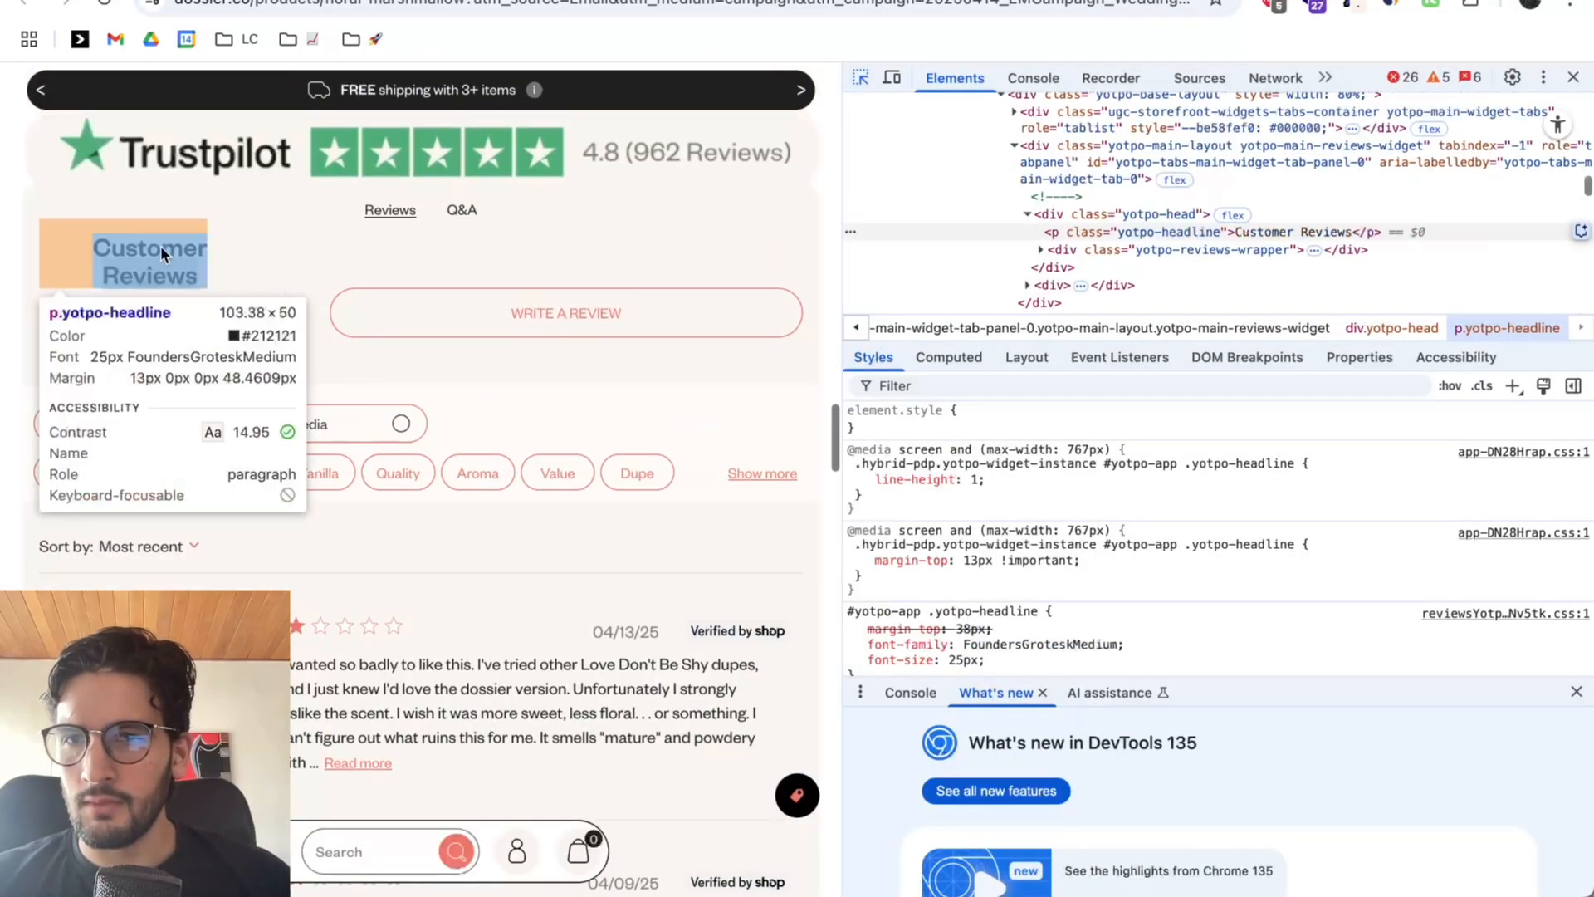
pyautogui.click(161, 247)
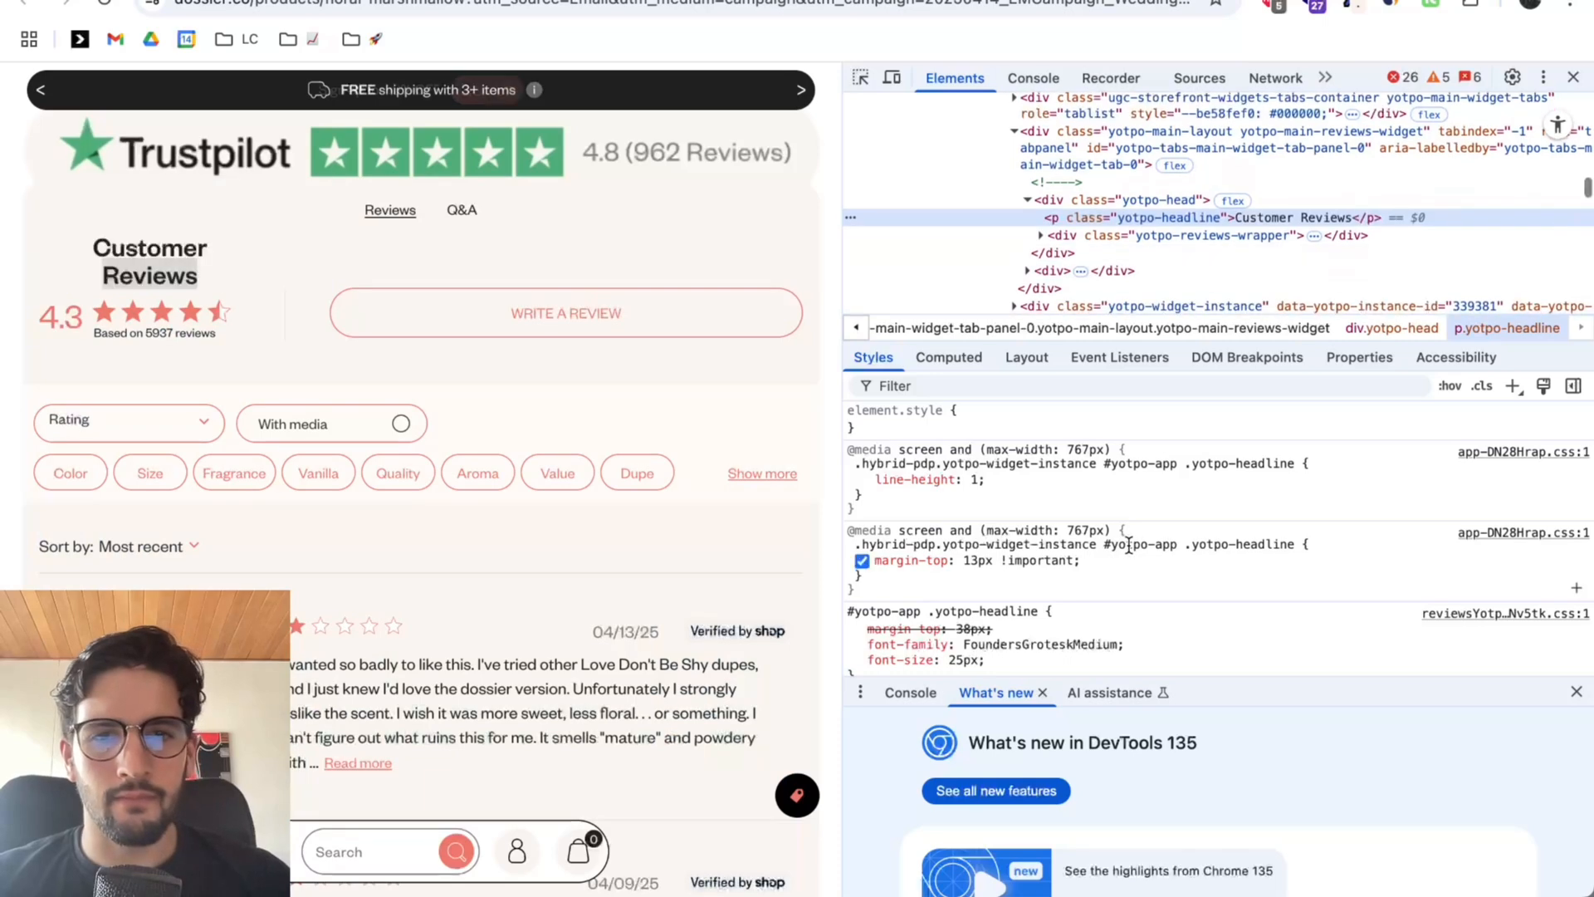
pyautogui.scroll(-5, 1128, 546)
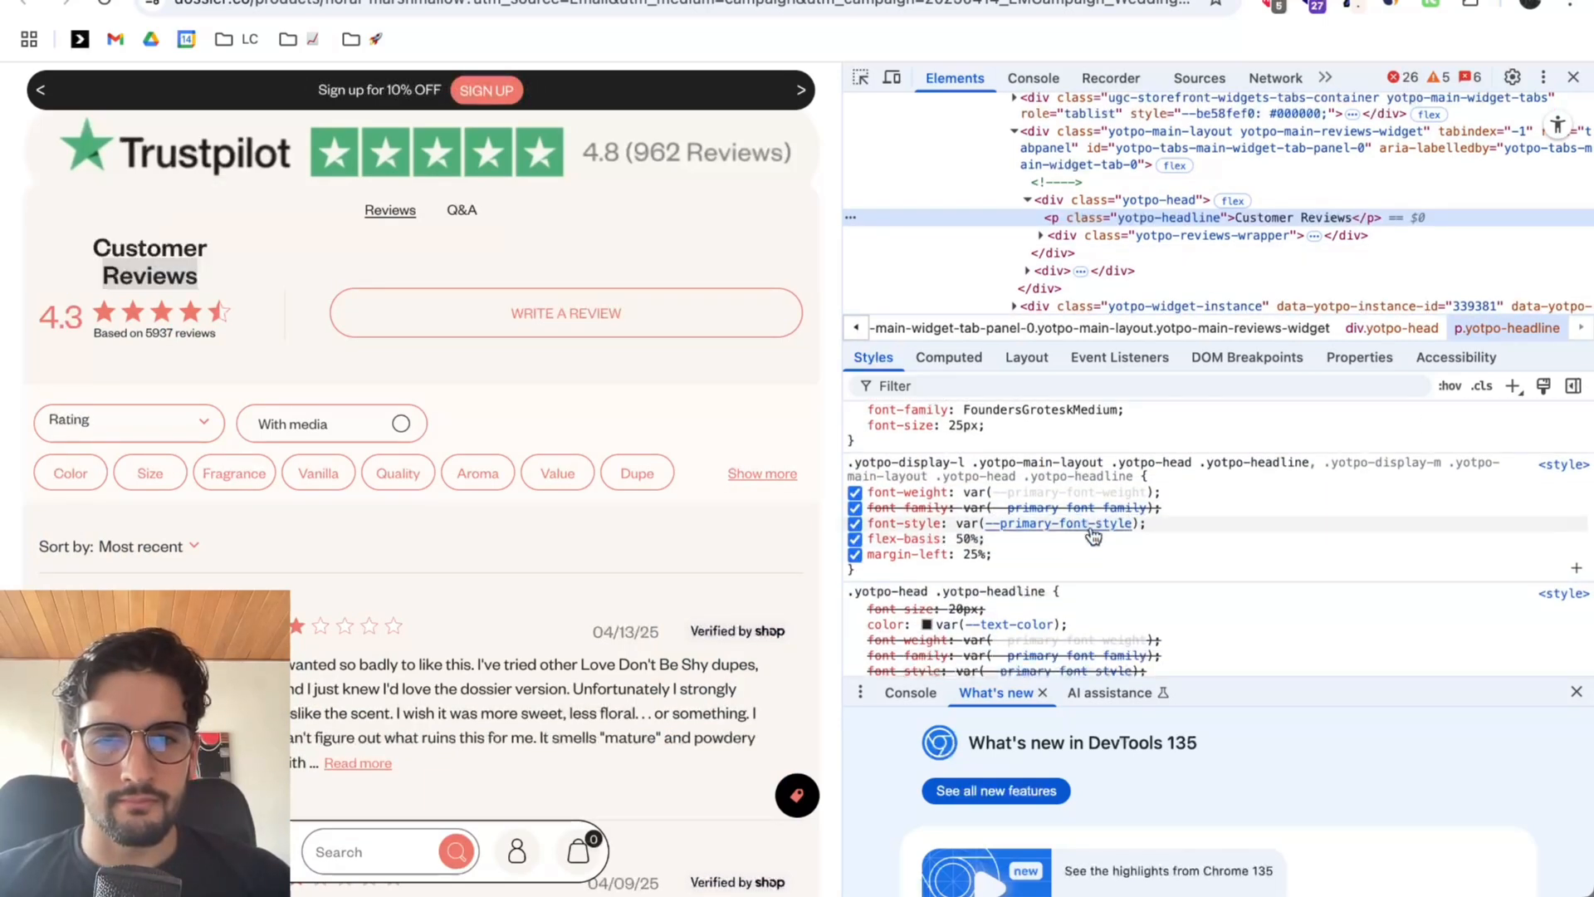
pyautogui.scroll(-1, 1172, 548)
pyautogui.scroll(-10, 1297, 582)
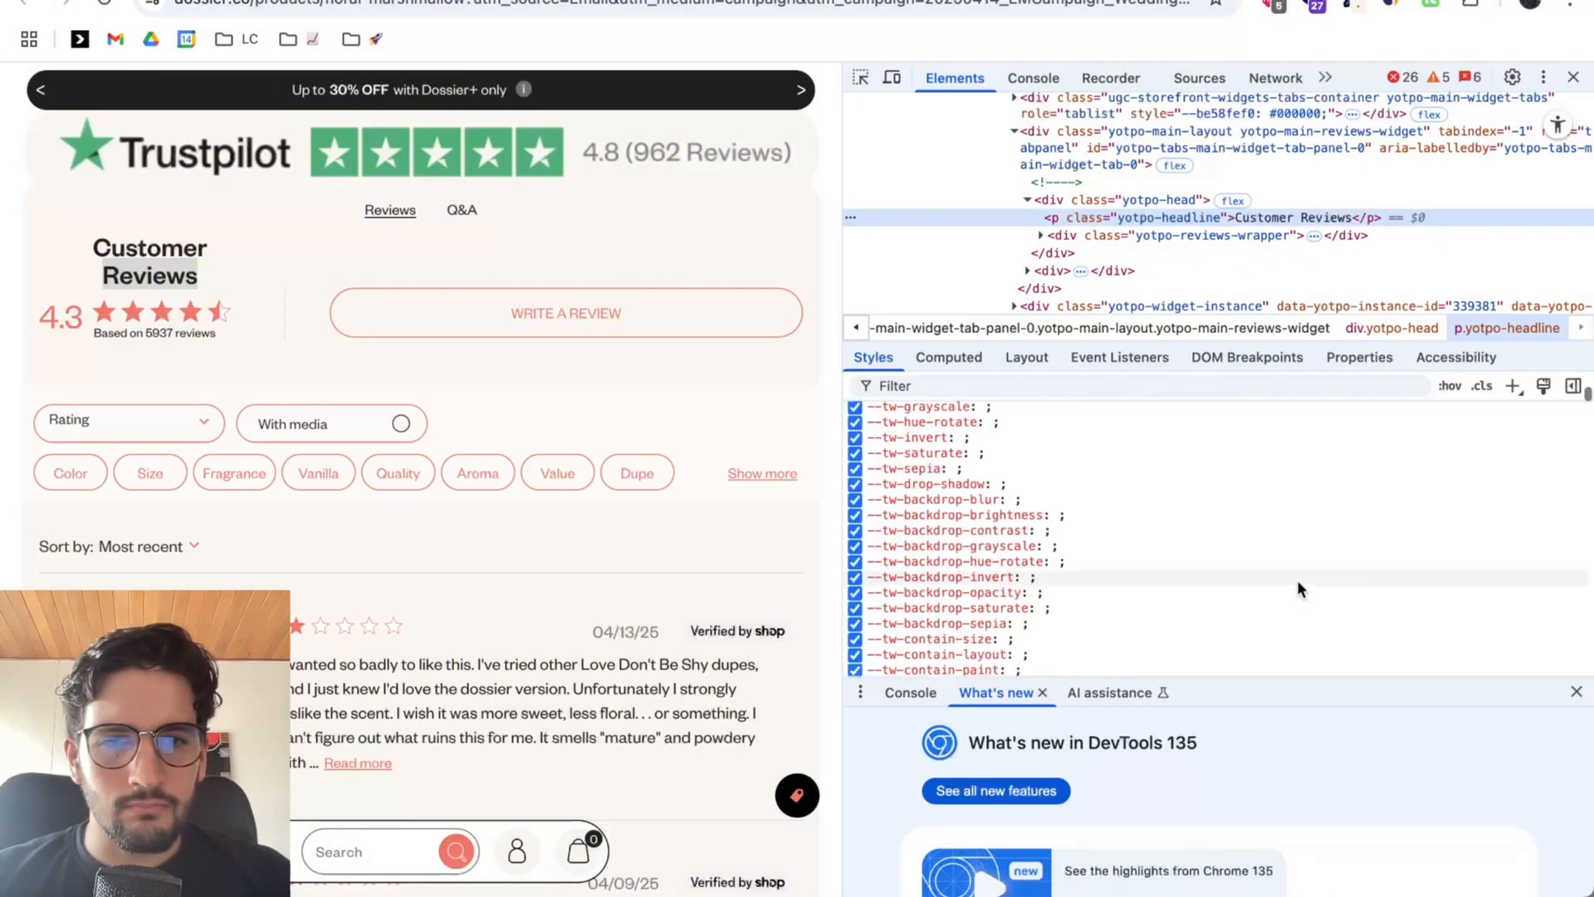
pyautogui.scroll(8, 1298, 582)
pyautogui.scroll(2, 1297, 580)
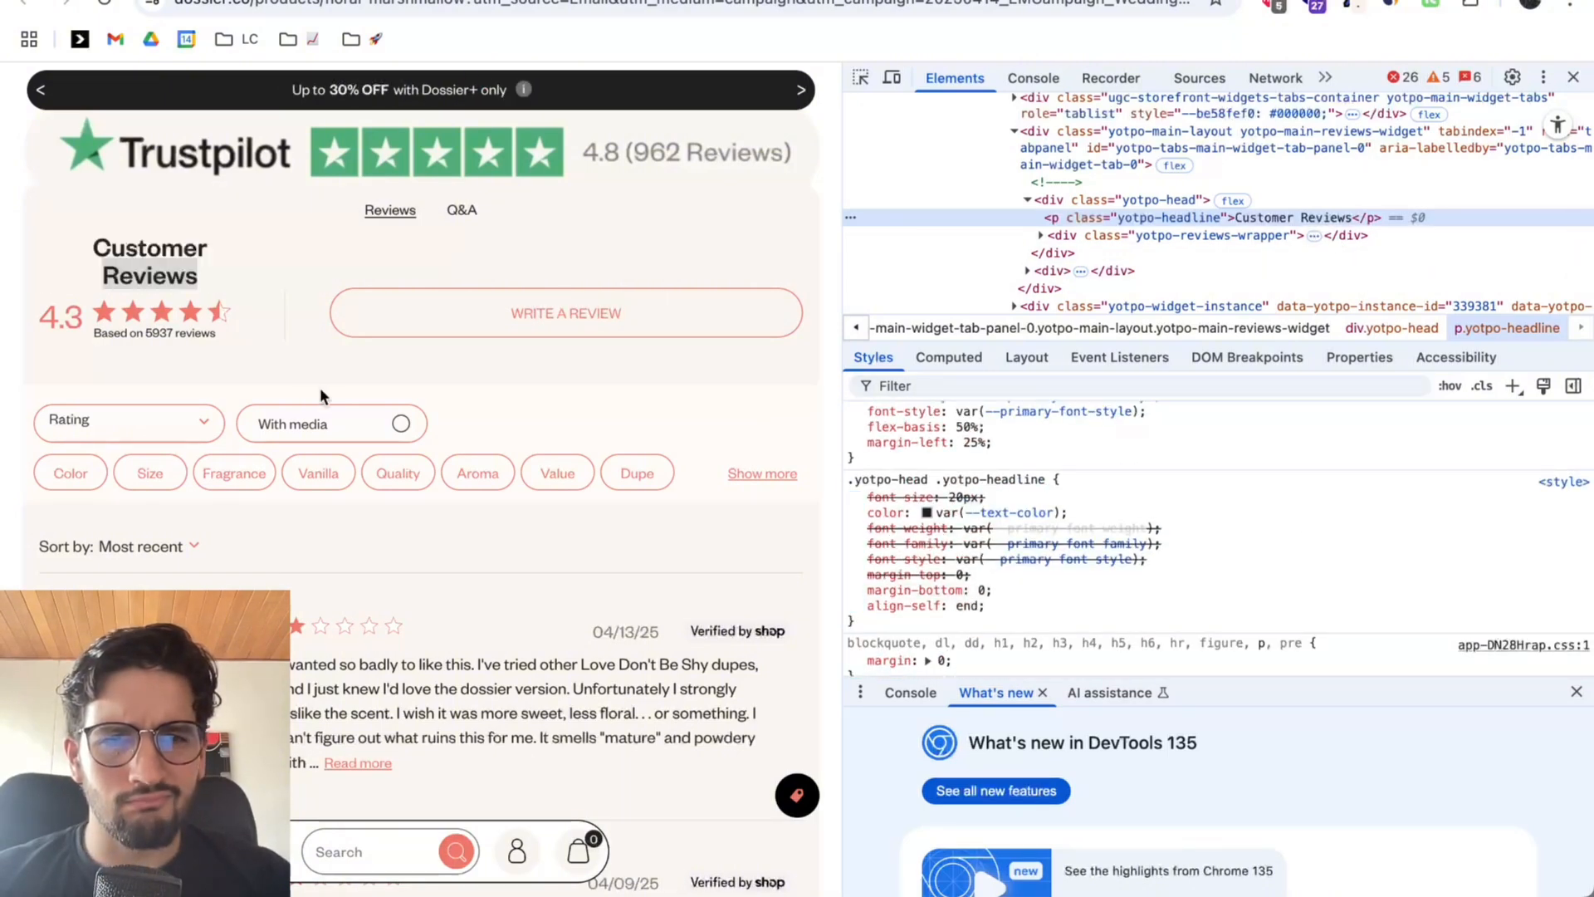
pyautogui.scroll(-2, 336, 411)
pyautogui.scroll(15, 470, 475)
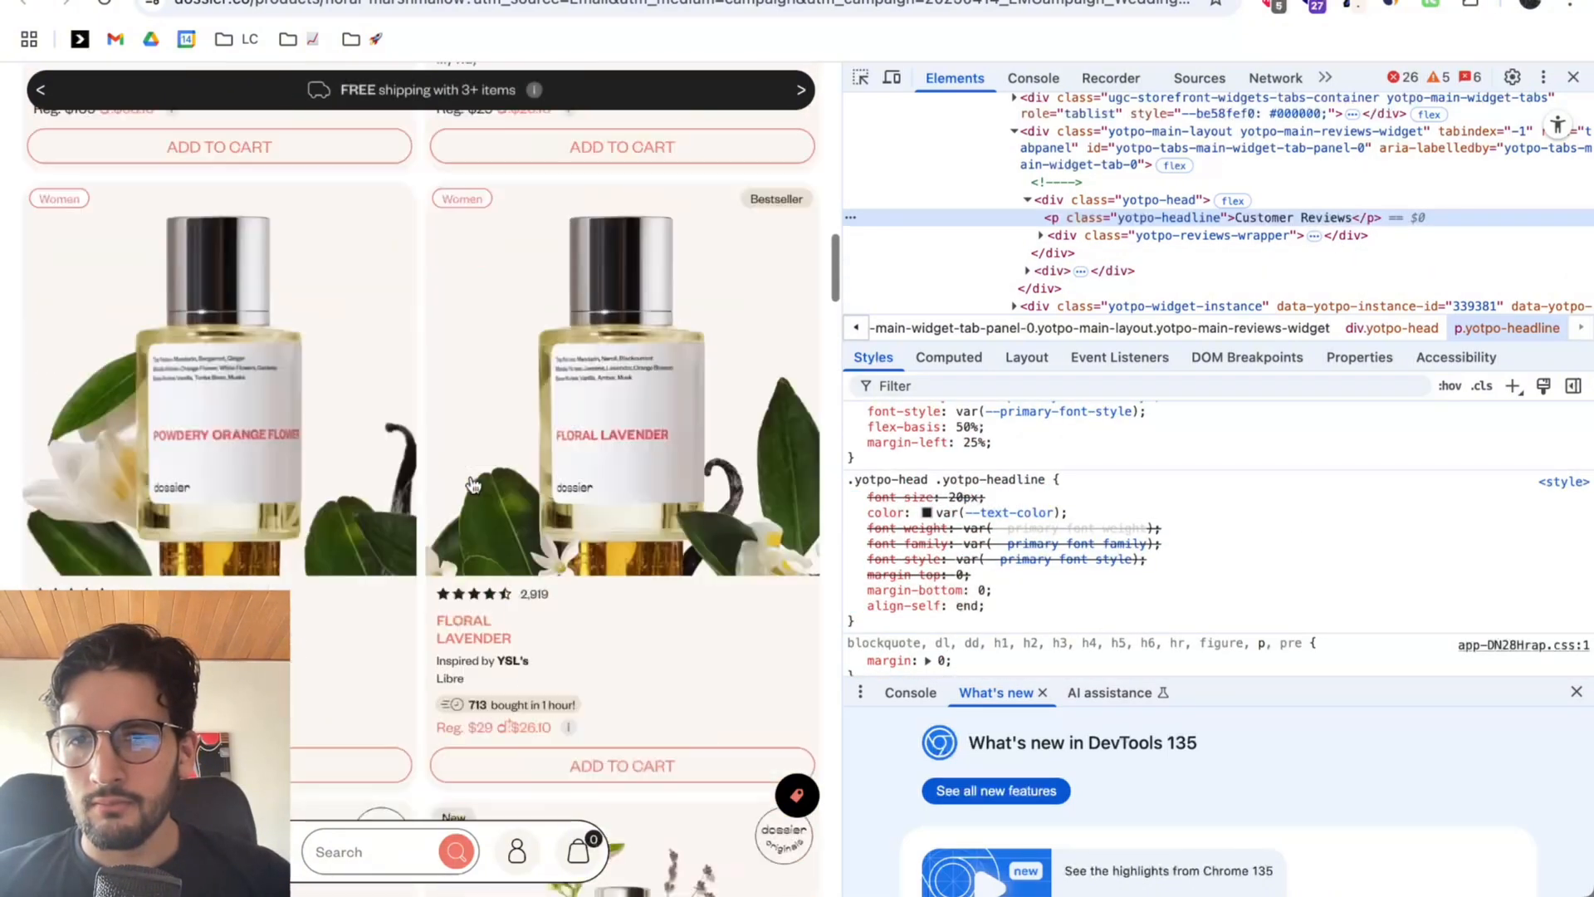
pyautogui.click(1573, 77)
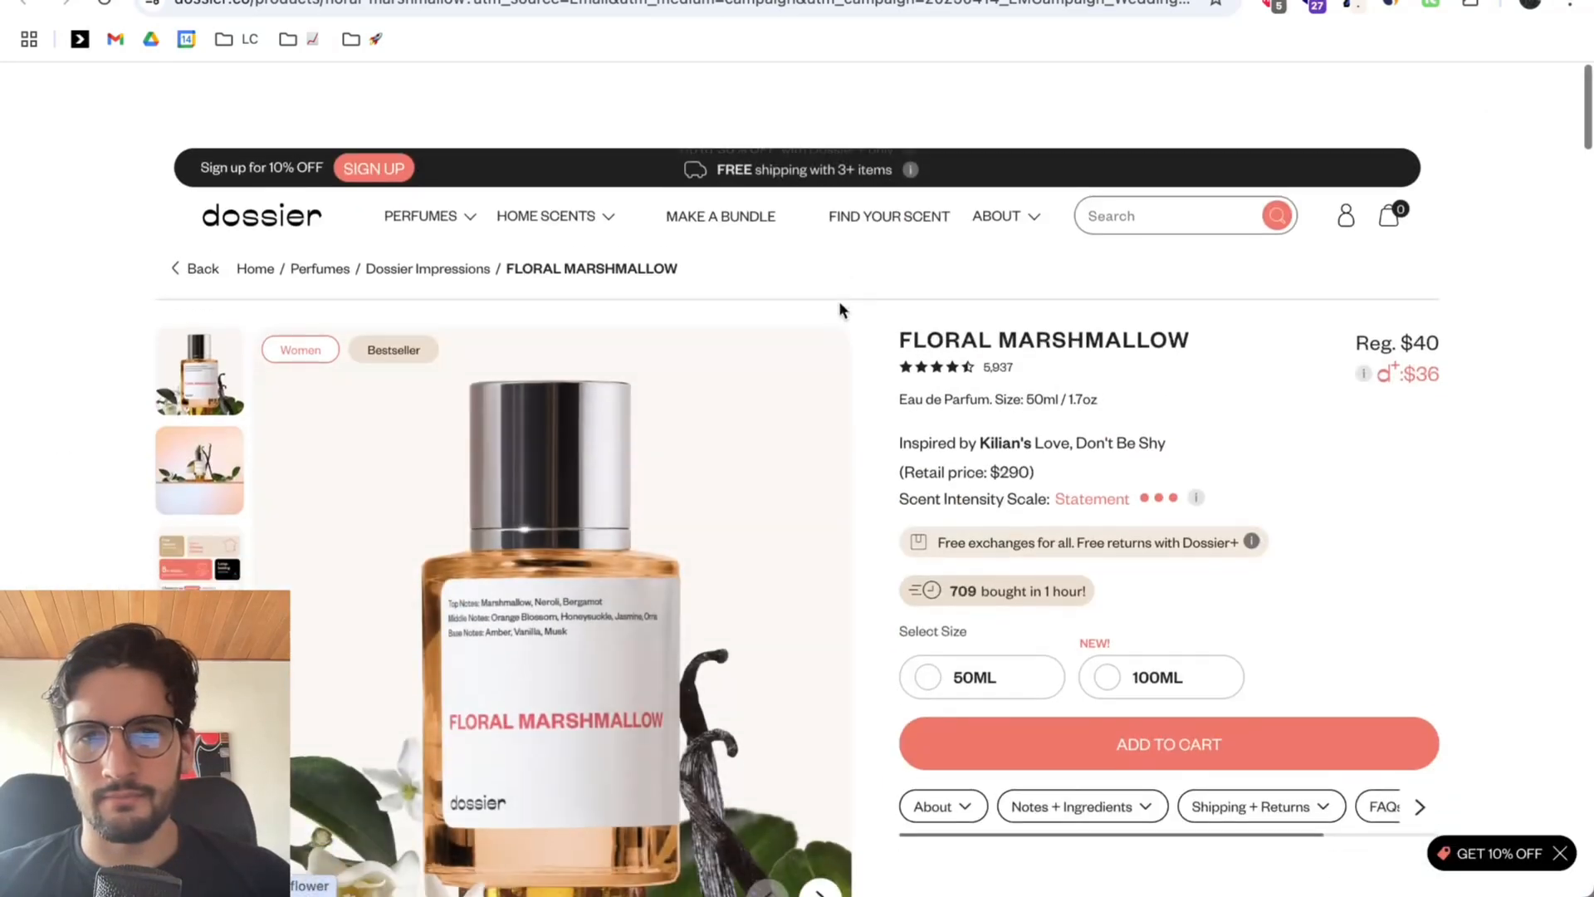
# Open the Dossier home page and inspect the font family of the "6 New Additions to the Color Factory Collection" headline.
pyautogui.click(260, 149)
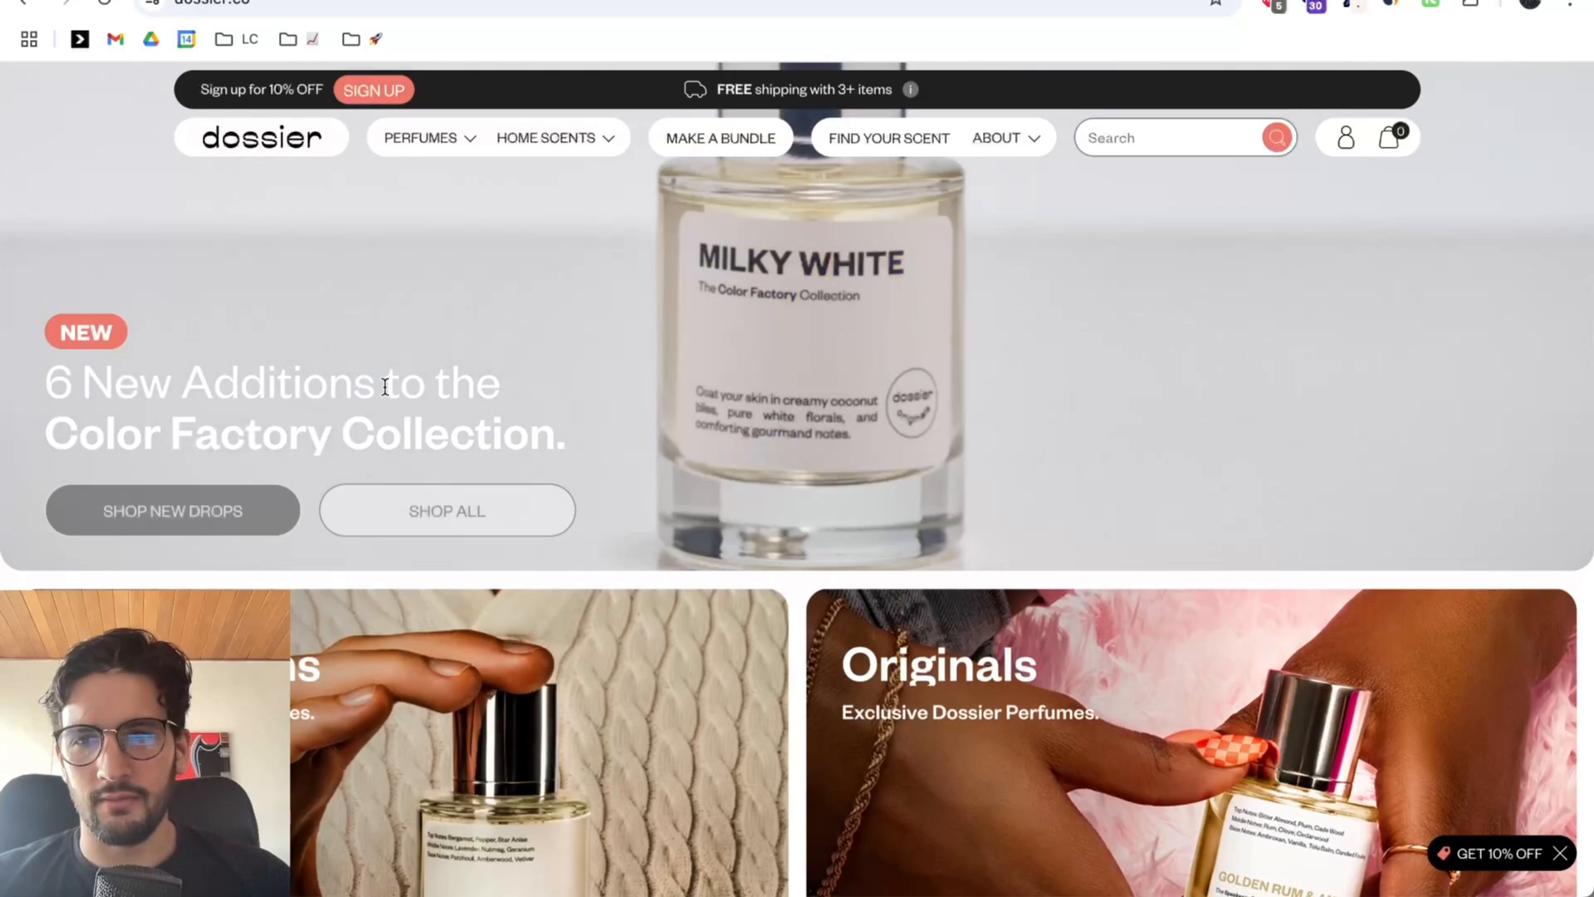
pyautogui.rightClick(390, 385)
pyautogui.click(449, 647)
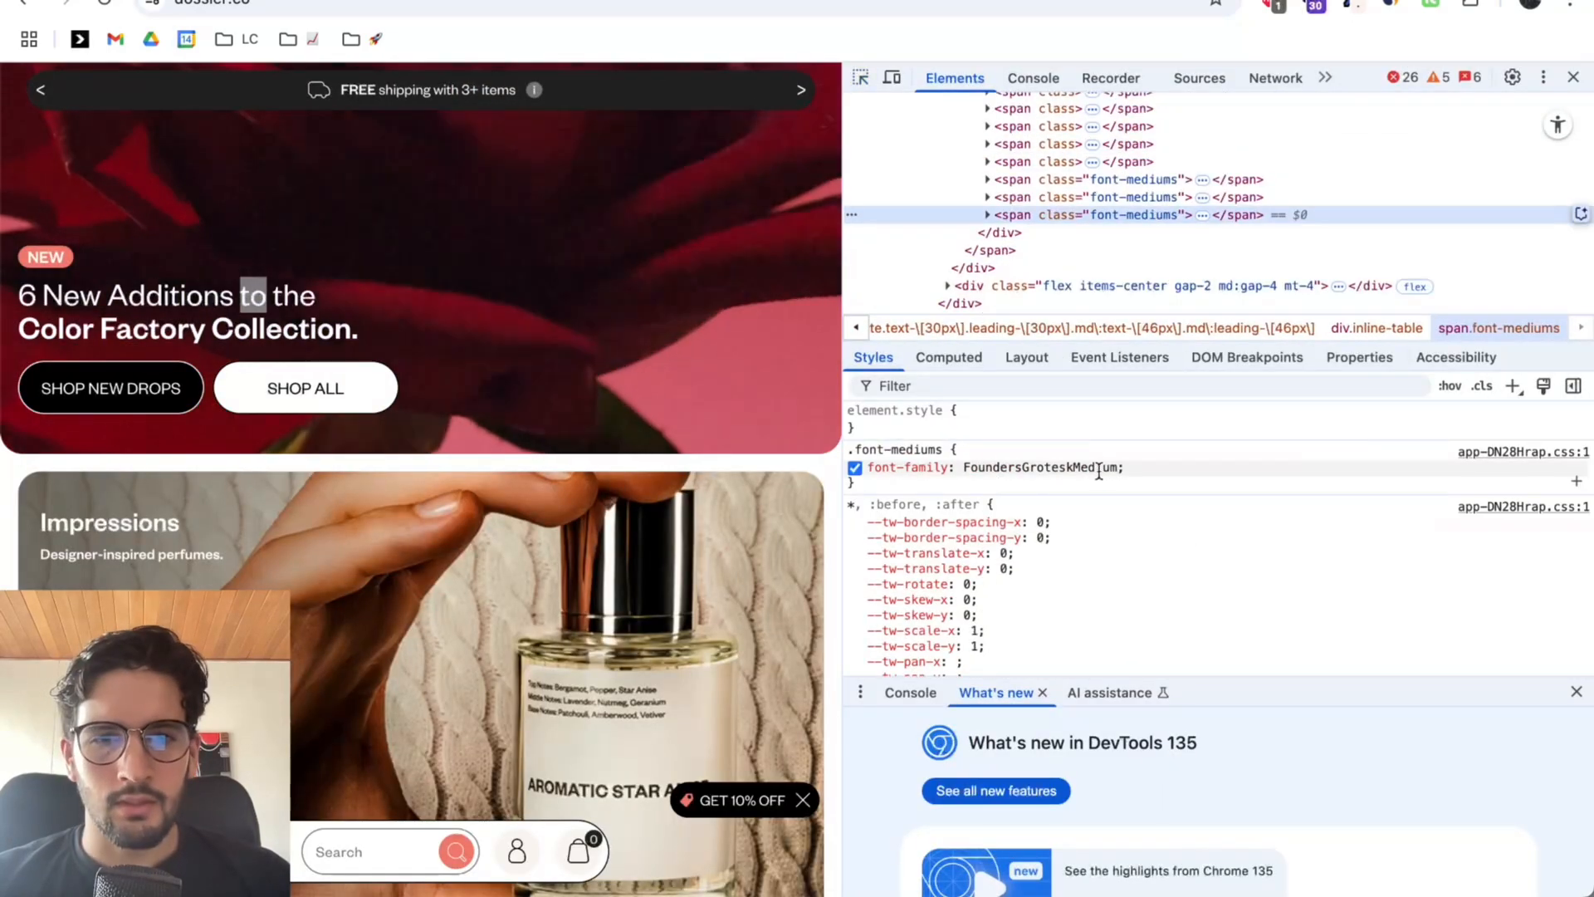
pyautogui.click(1097, 468)
pyautogui.scroll(-2, 1157, 481)
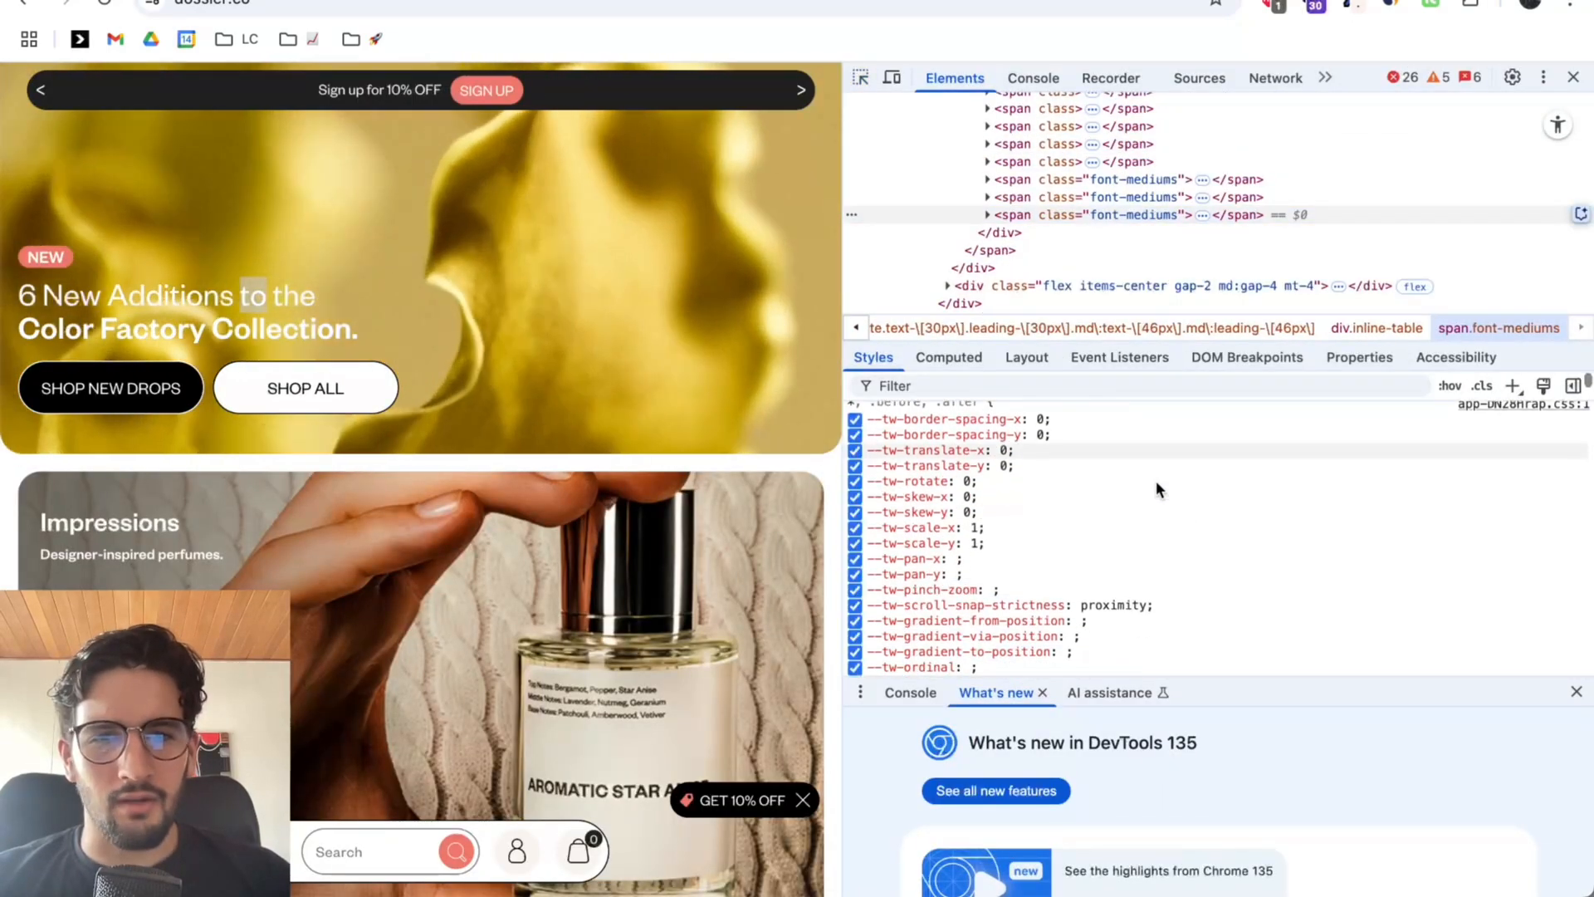
pyautogui.scroll(2, 1156, 481)
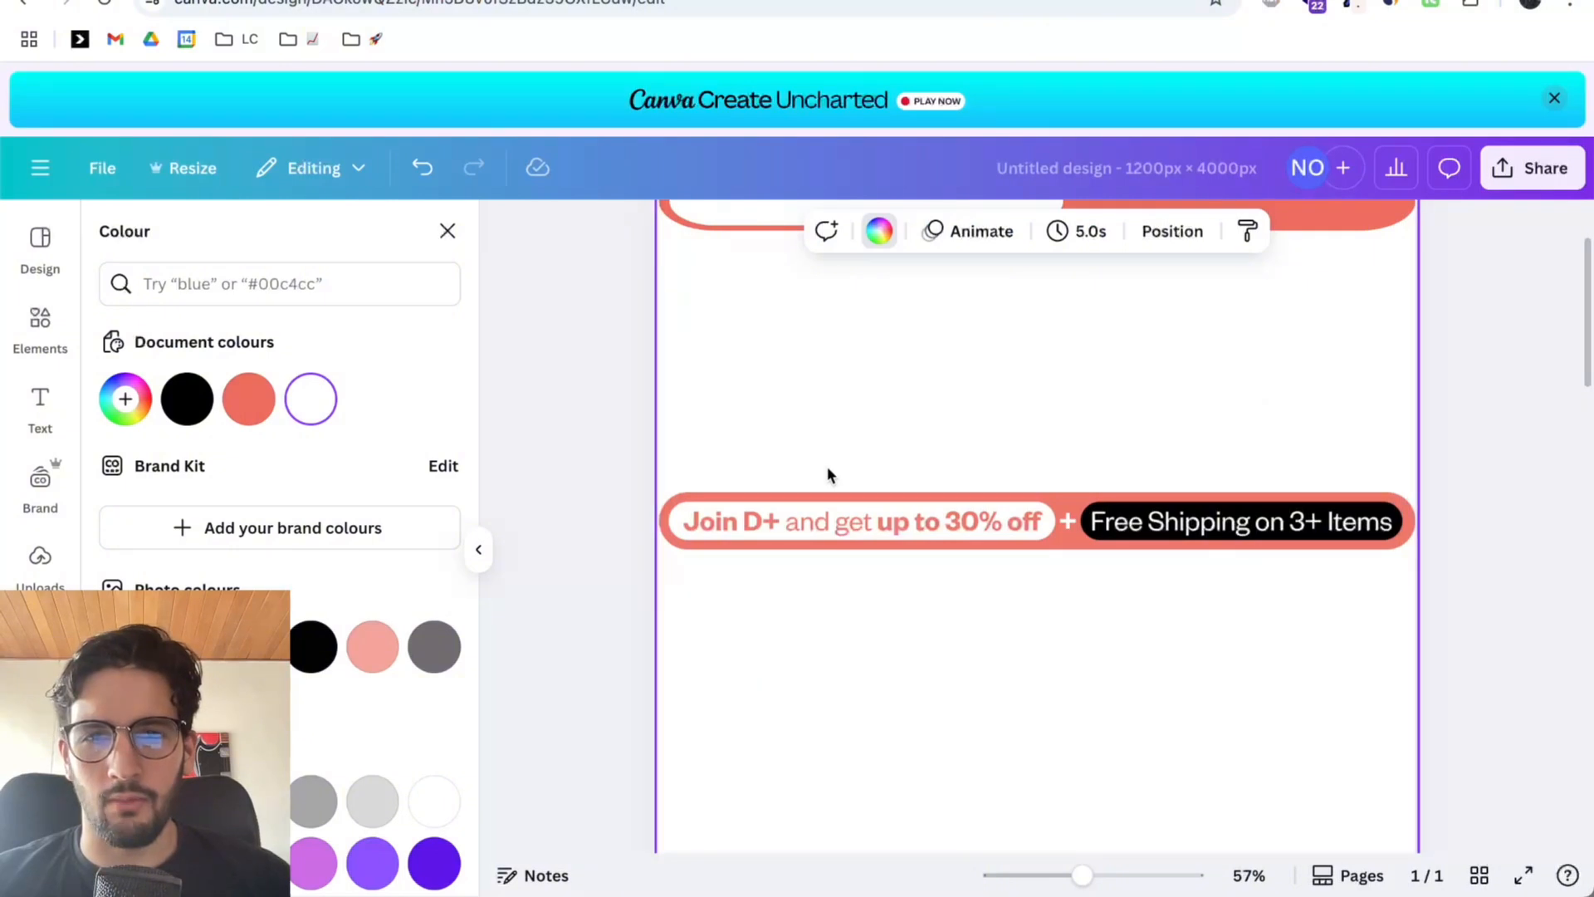
# Switch back to Canva, add a heading scaled to size 33.6, and place it between the two banners.
pyautogui.scroll(2, 810, 440)
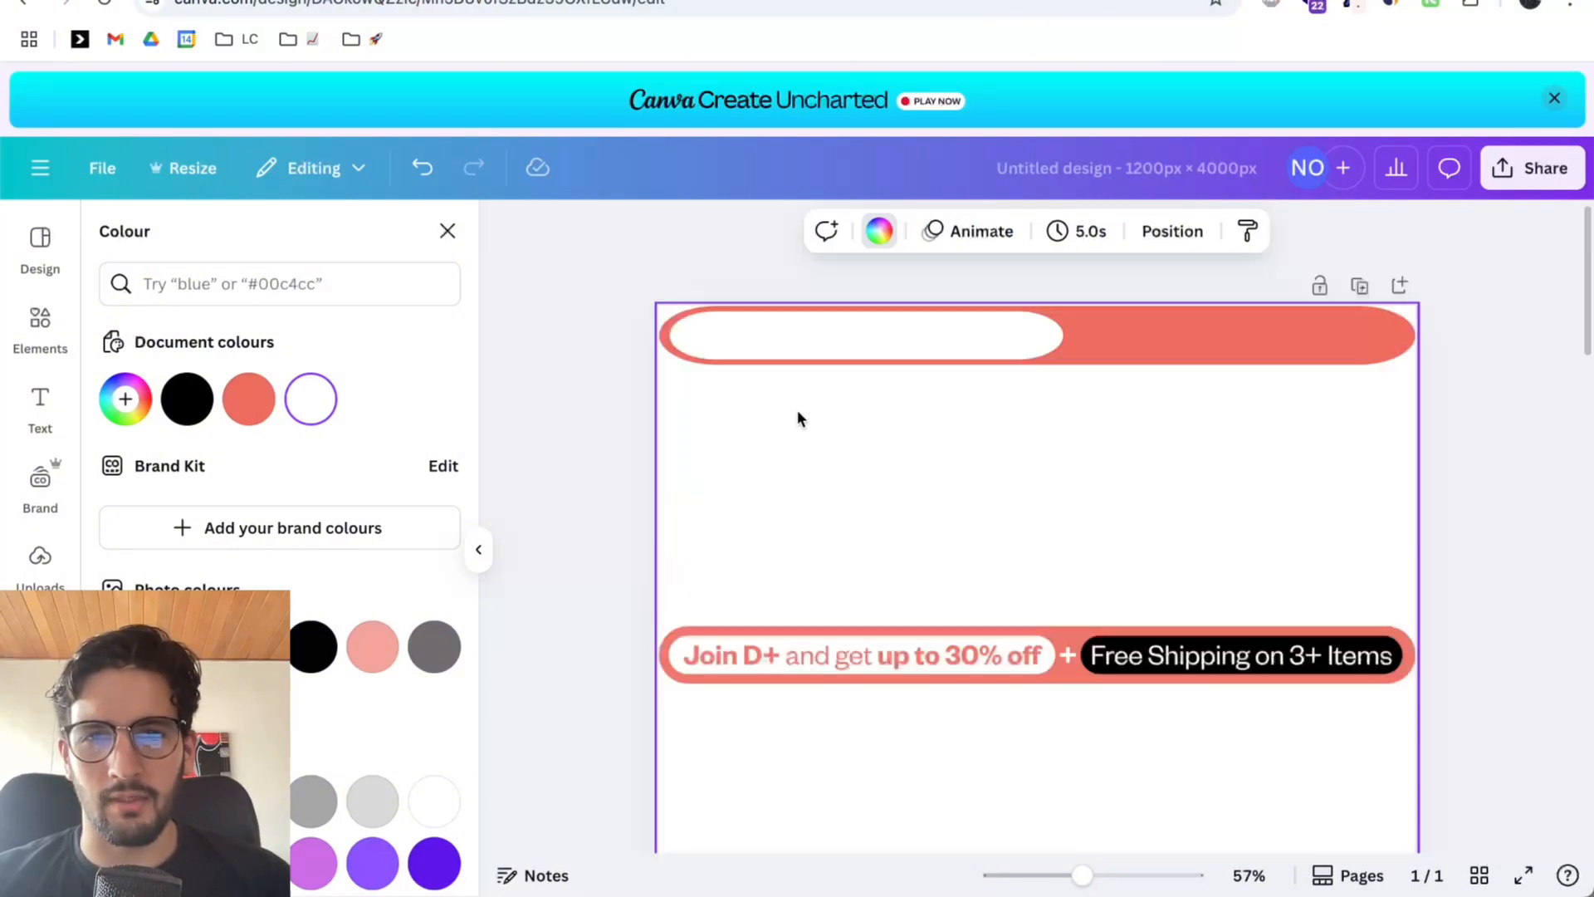
pyautogui.click(52, 407)
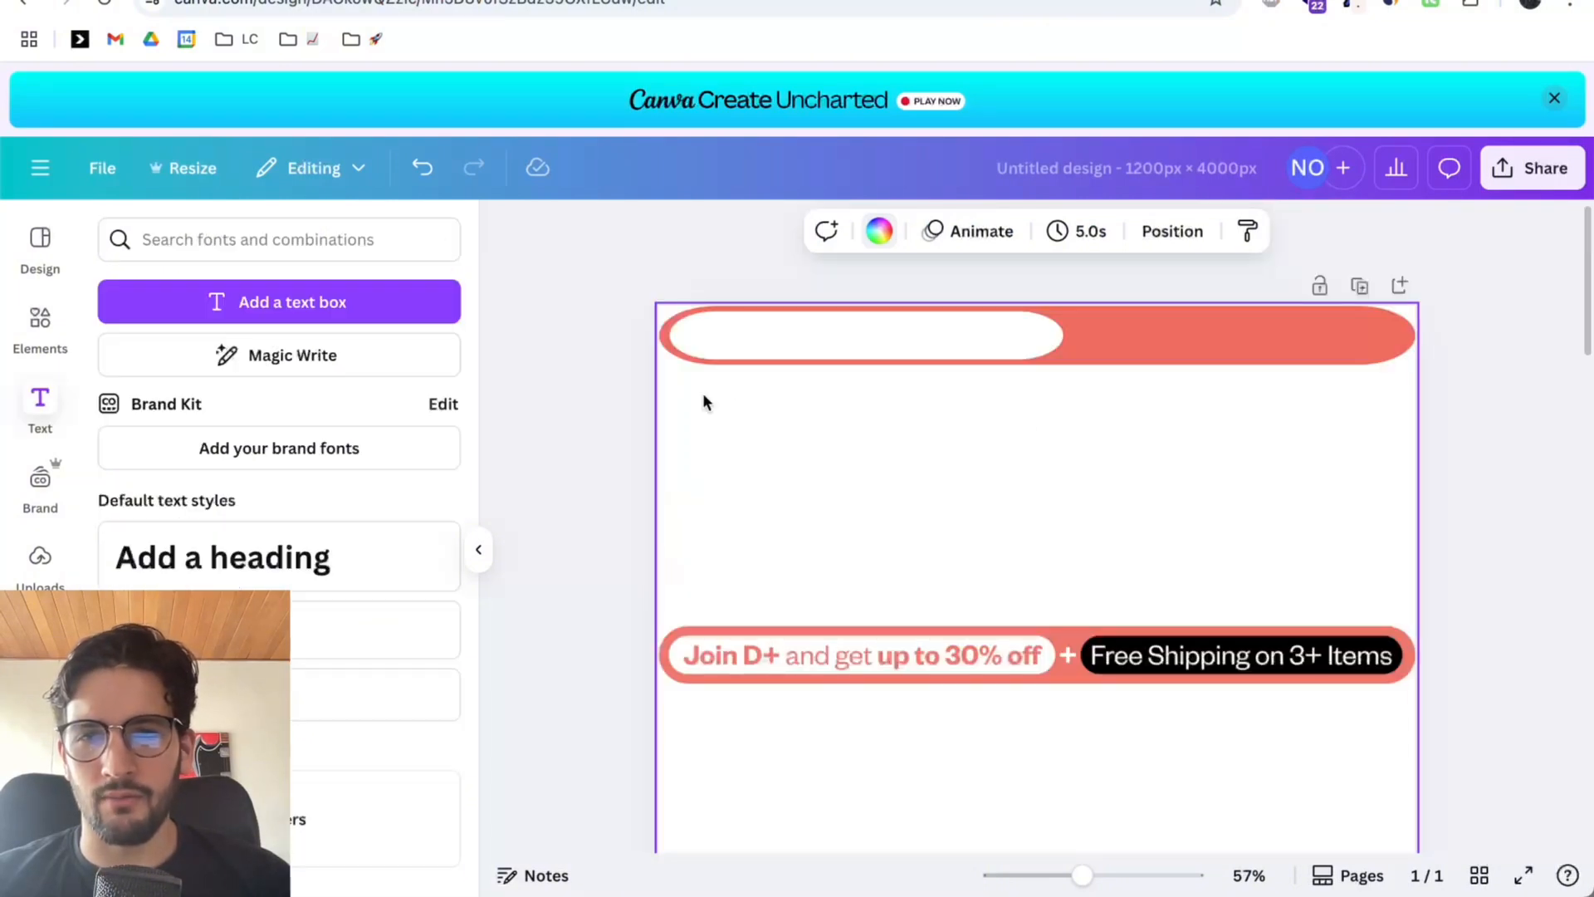
pyautogui.click(271, 559)
pyautogui.moveTo(1333, 628); pyautogui.dragTo(936, 562)
pyautogui.click(546, 230)
pyautogui.click(838, 545)
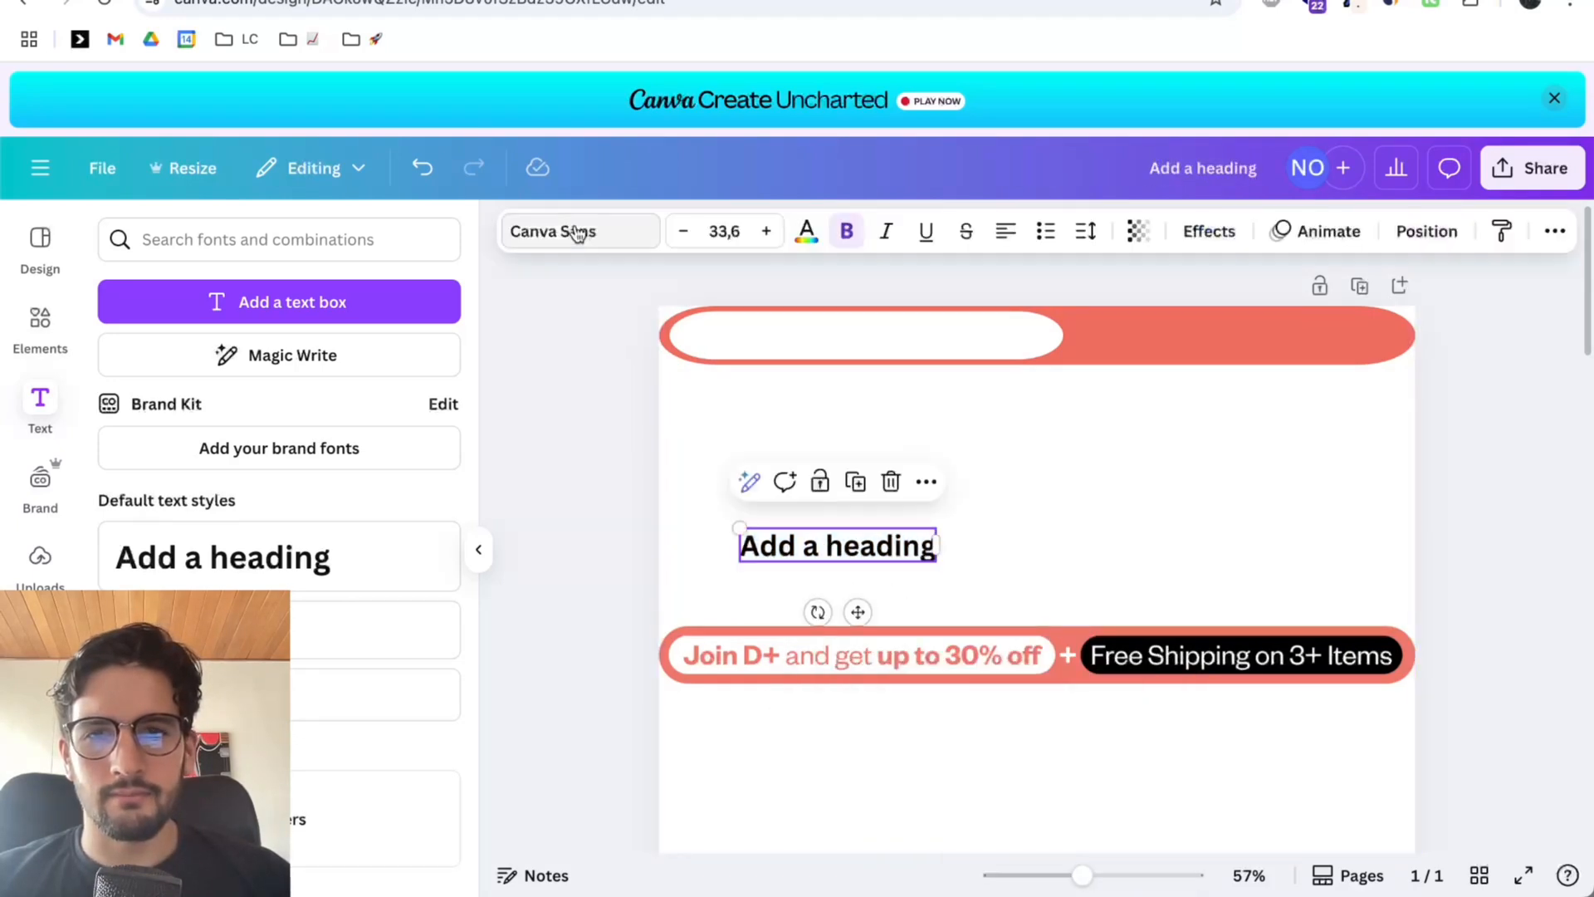
# Search the heading's fonts for "grotesk" and look through the matching typefaces.
pyautogui.click(580, 231)
pyautogui.write('gror')
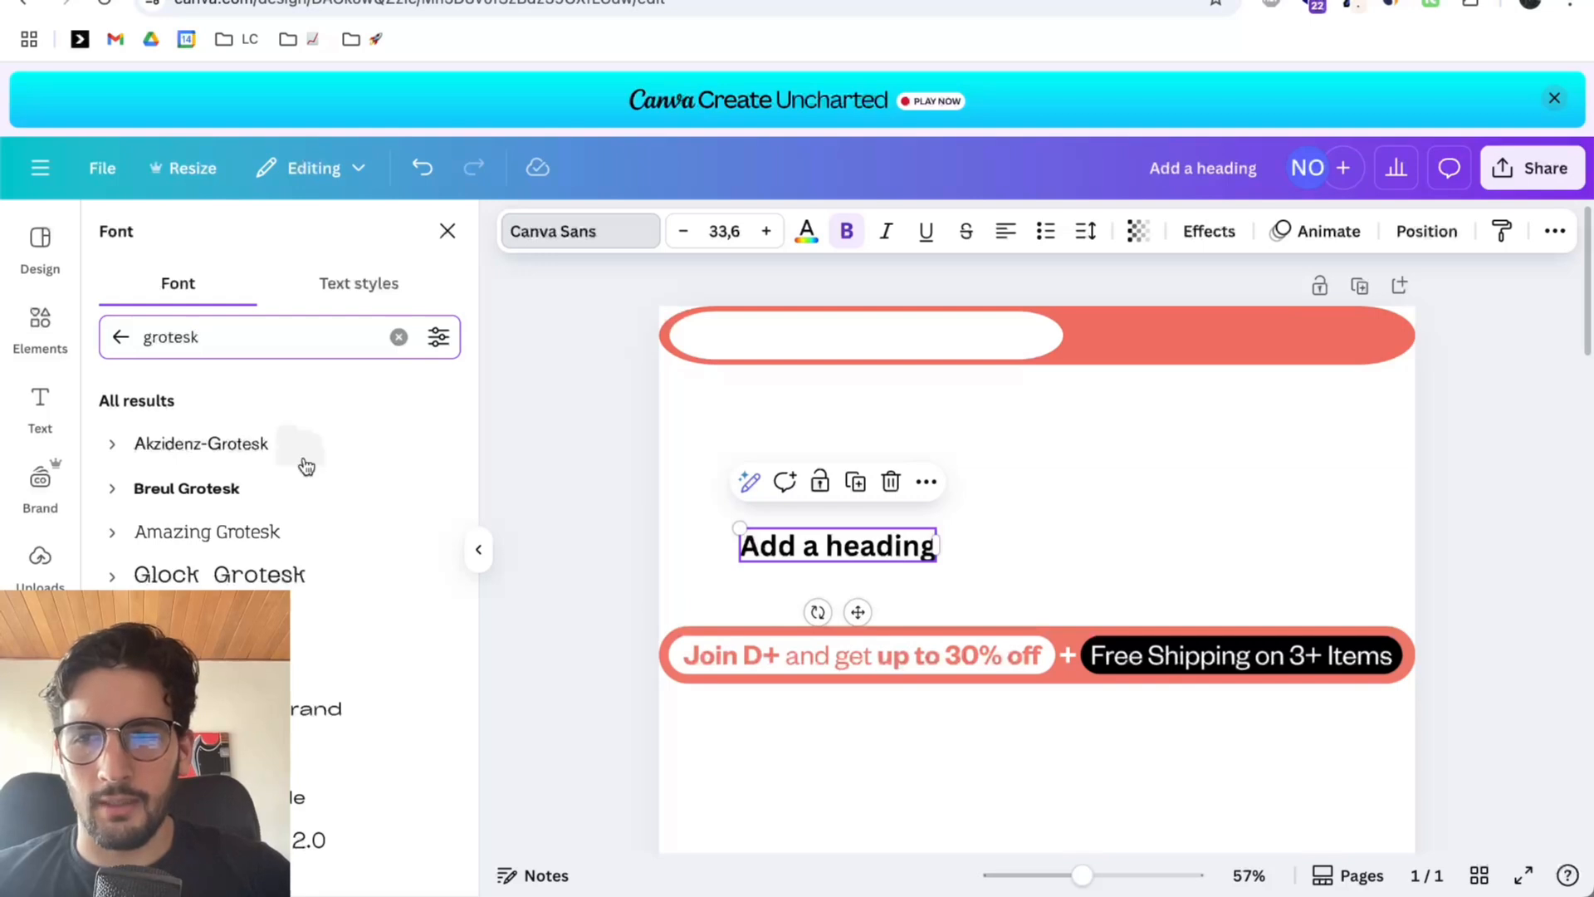
pyautogui.scroll(-2, 307, 465)
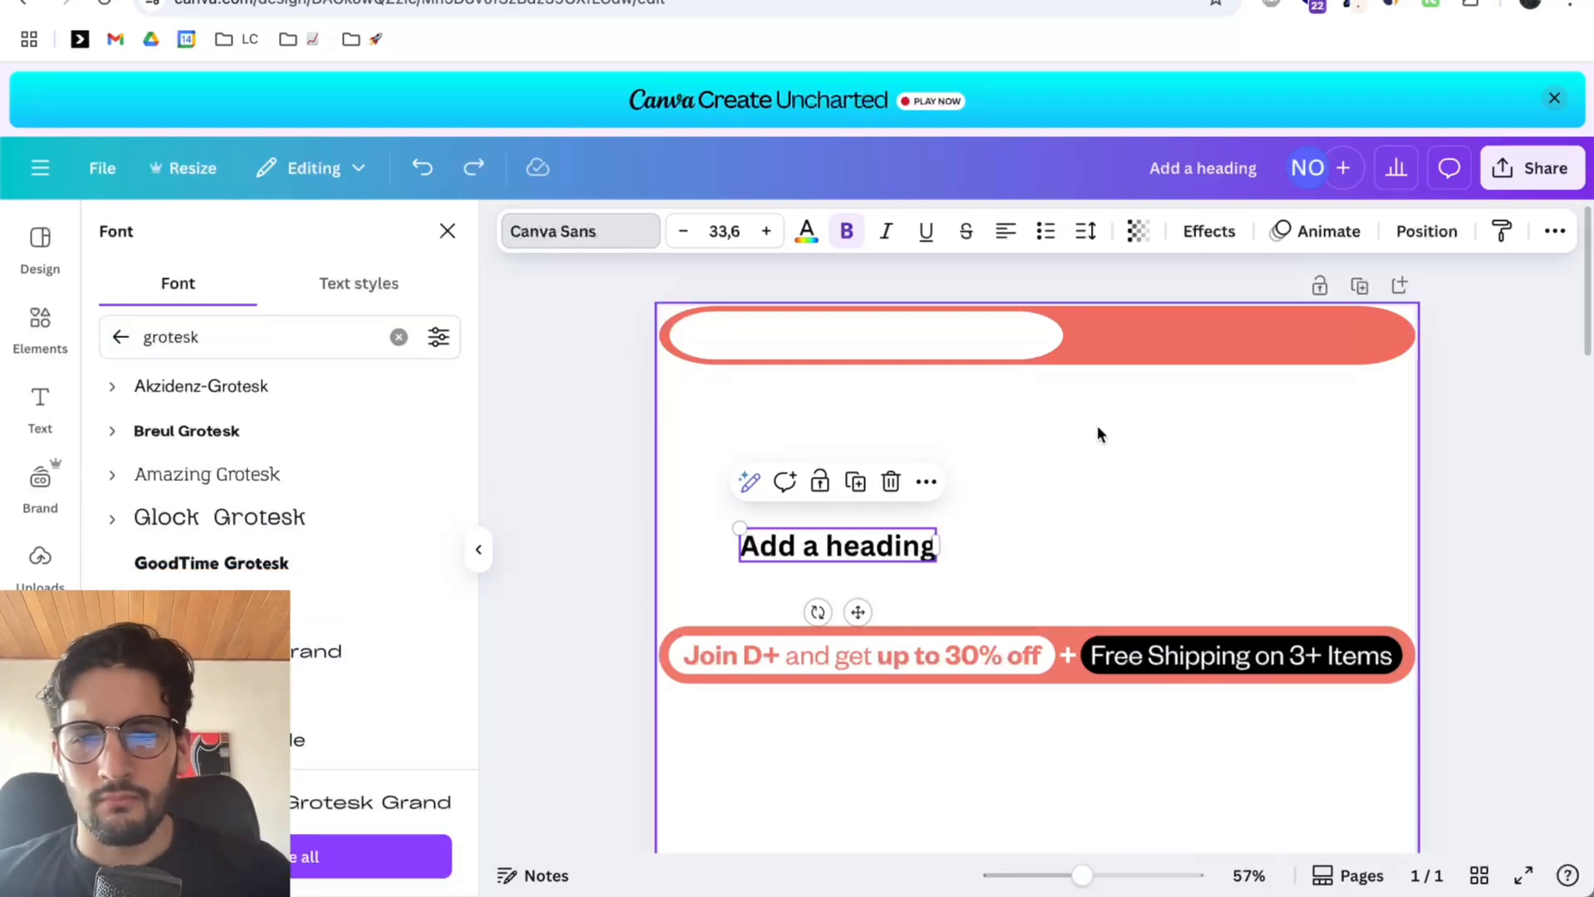
pyautogui.press('super+b')
pyautogui.press('super+b')
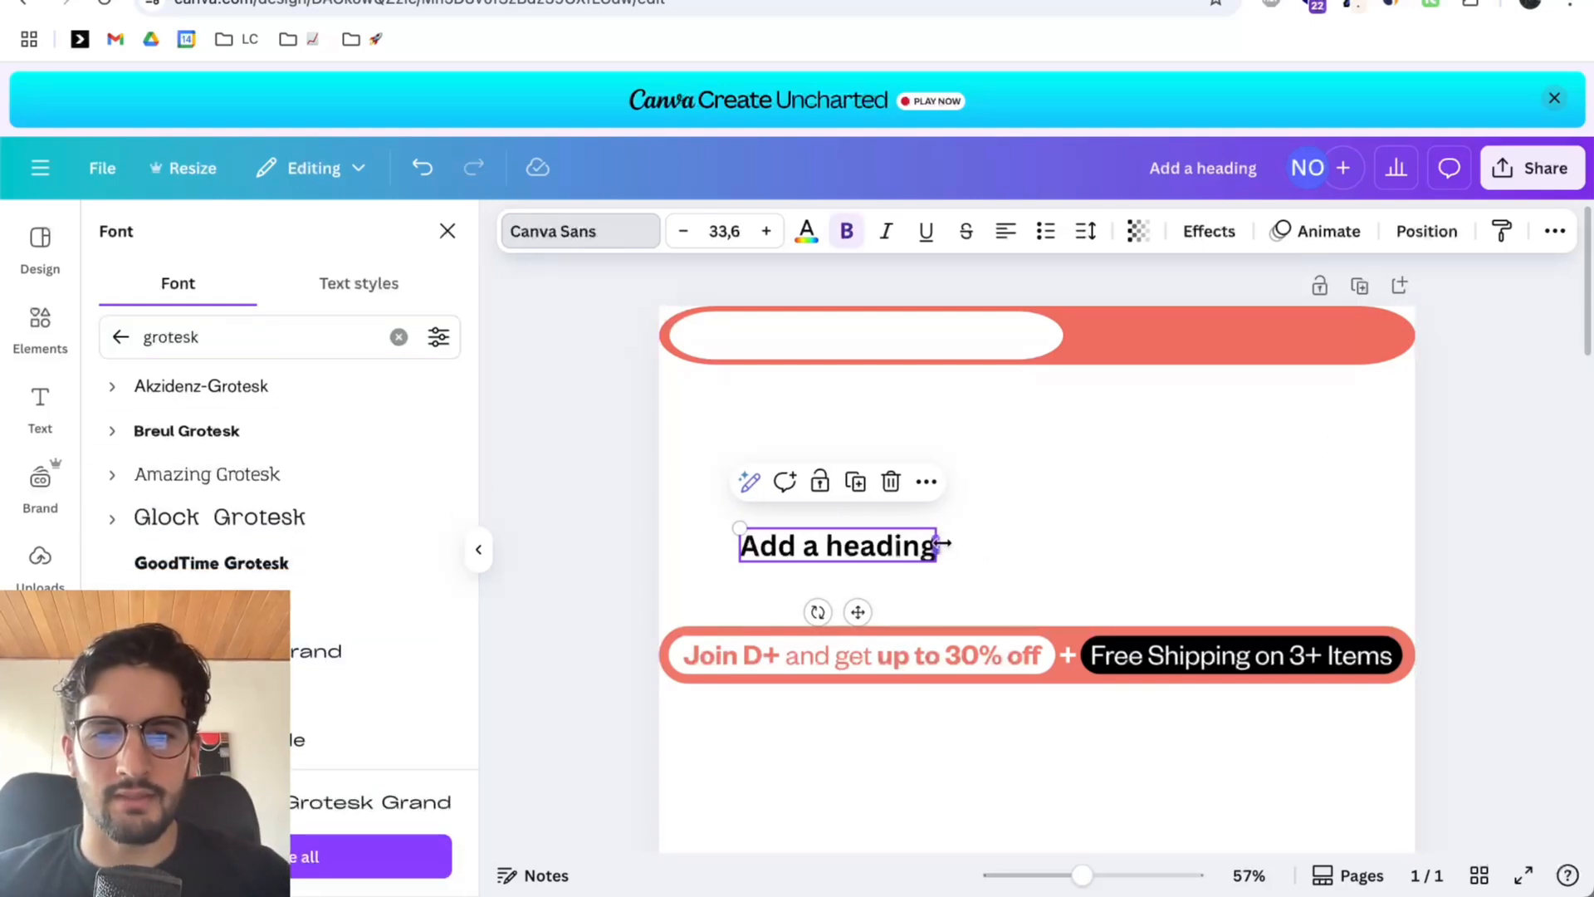
# Widen the heading's text box slightly and move it inside the white pill at its left end.
pyautogui.moveTo(937, 544); pyautogui.dragTo(954, 545)
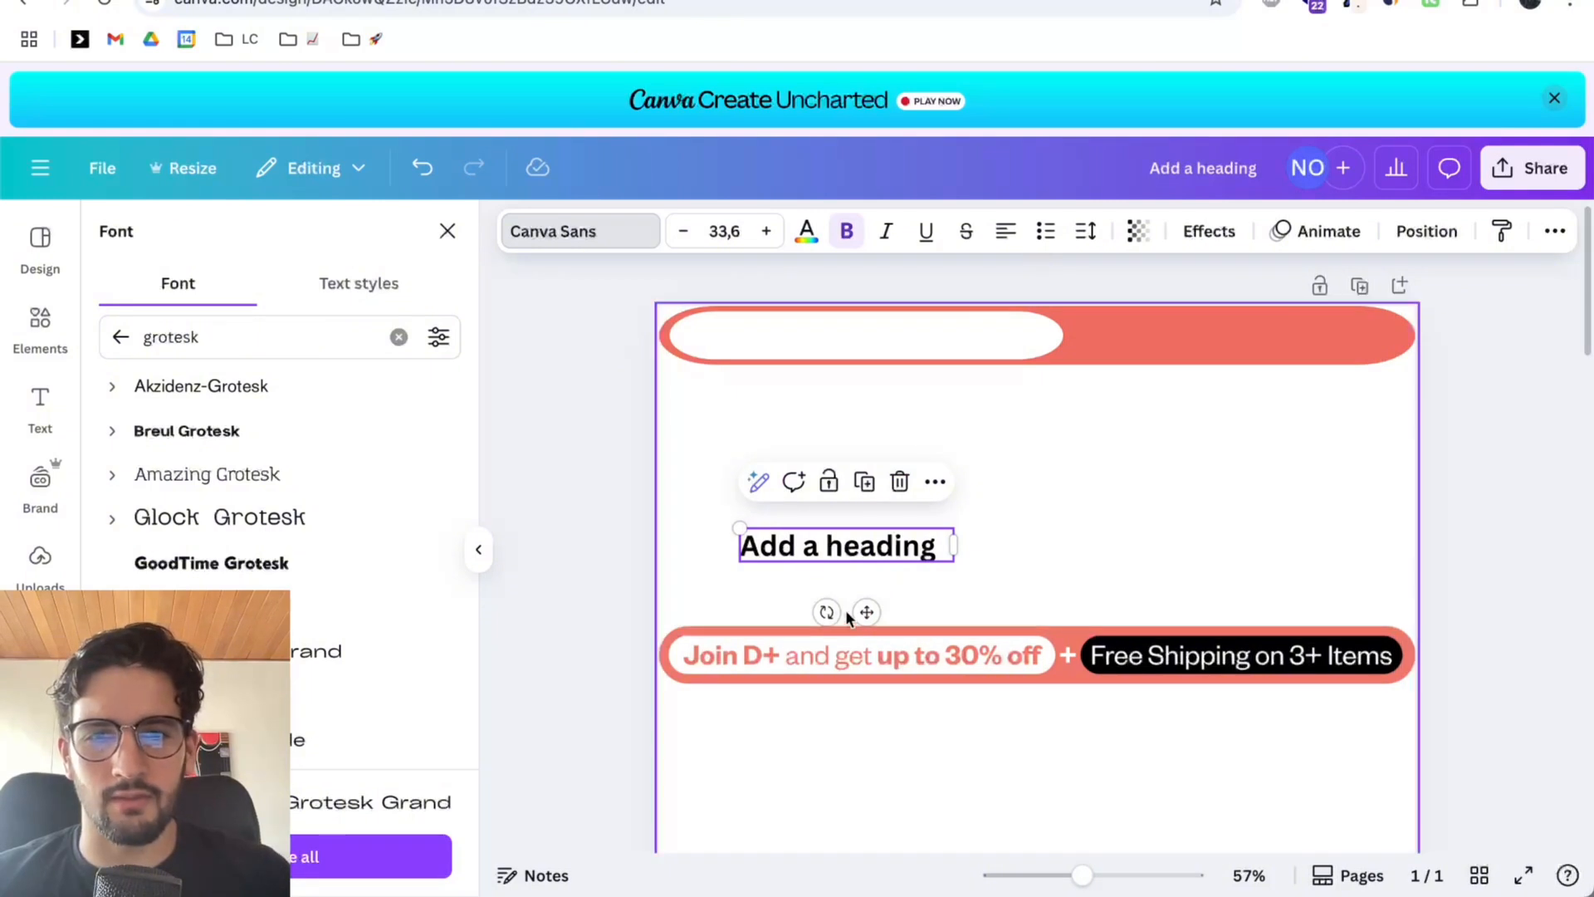
pyautogui.moveTo(863, 612); pyautogui.dragTo(816, 407)
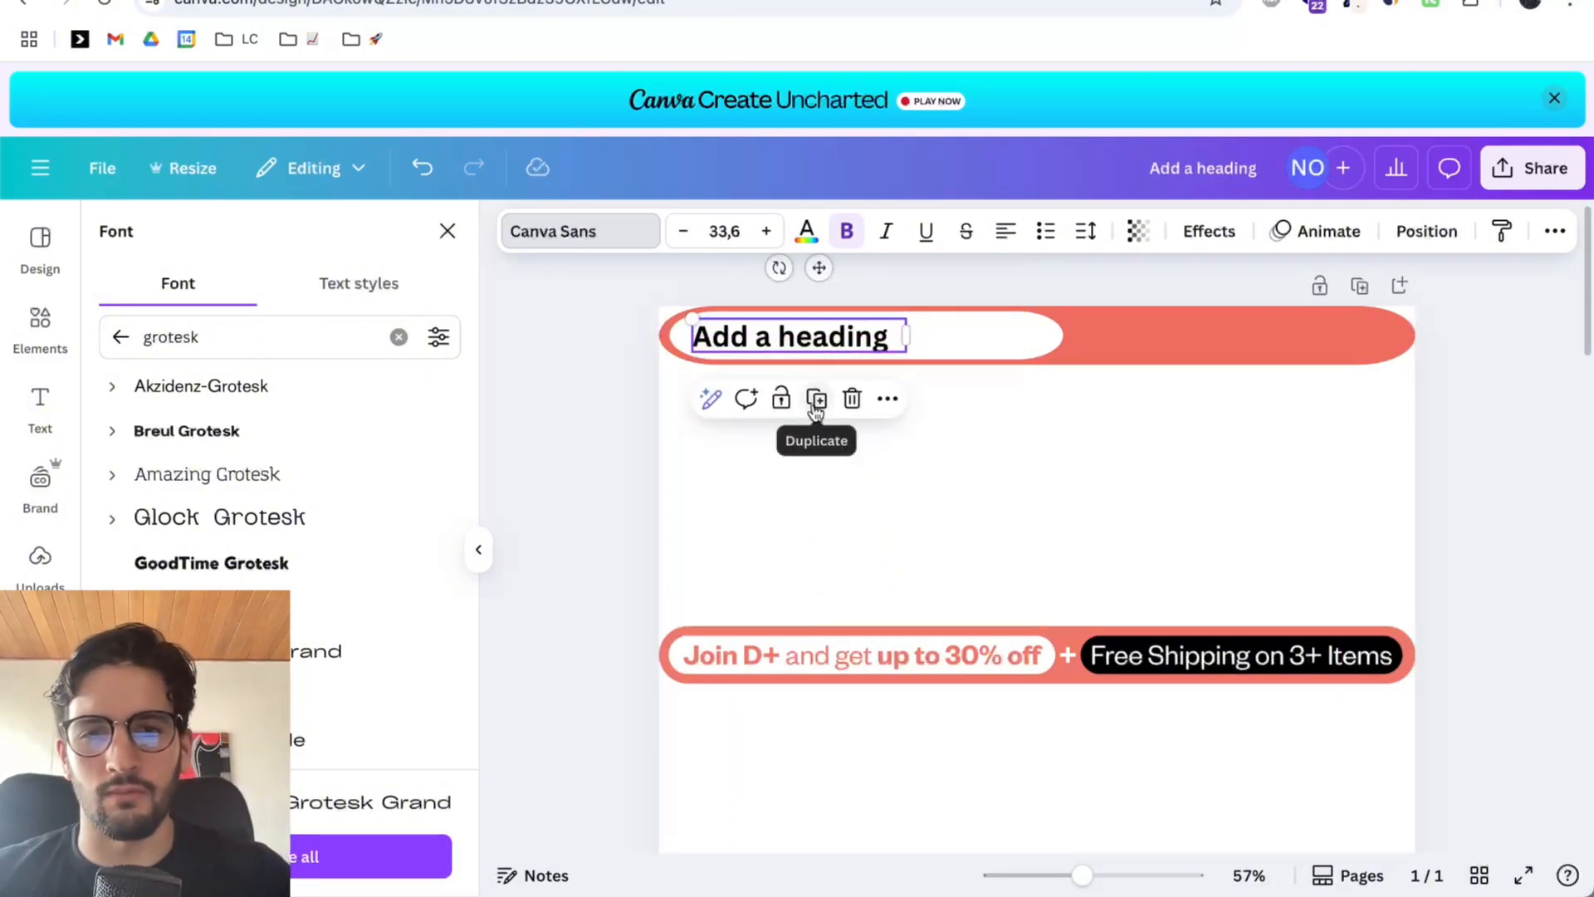
pyautogui.press('Escape')
# Colour the heading text the same red as the banner bar.
pyautogui.click(807, 232)
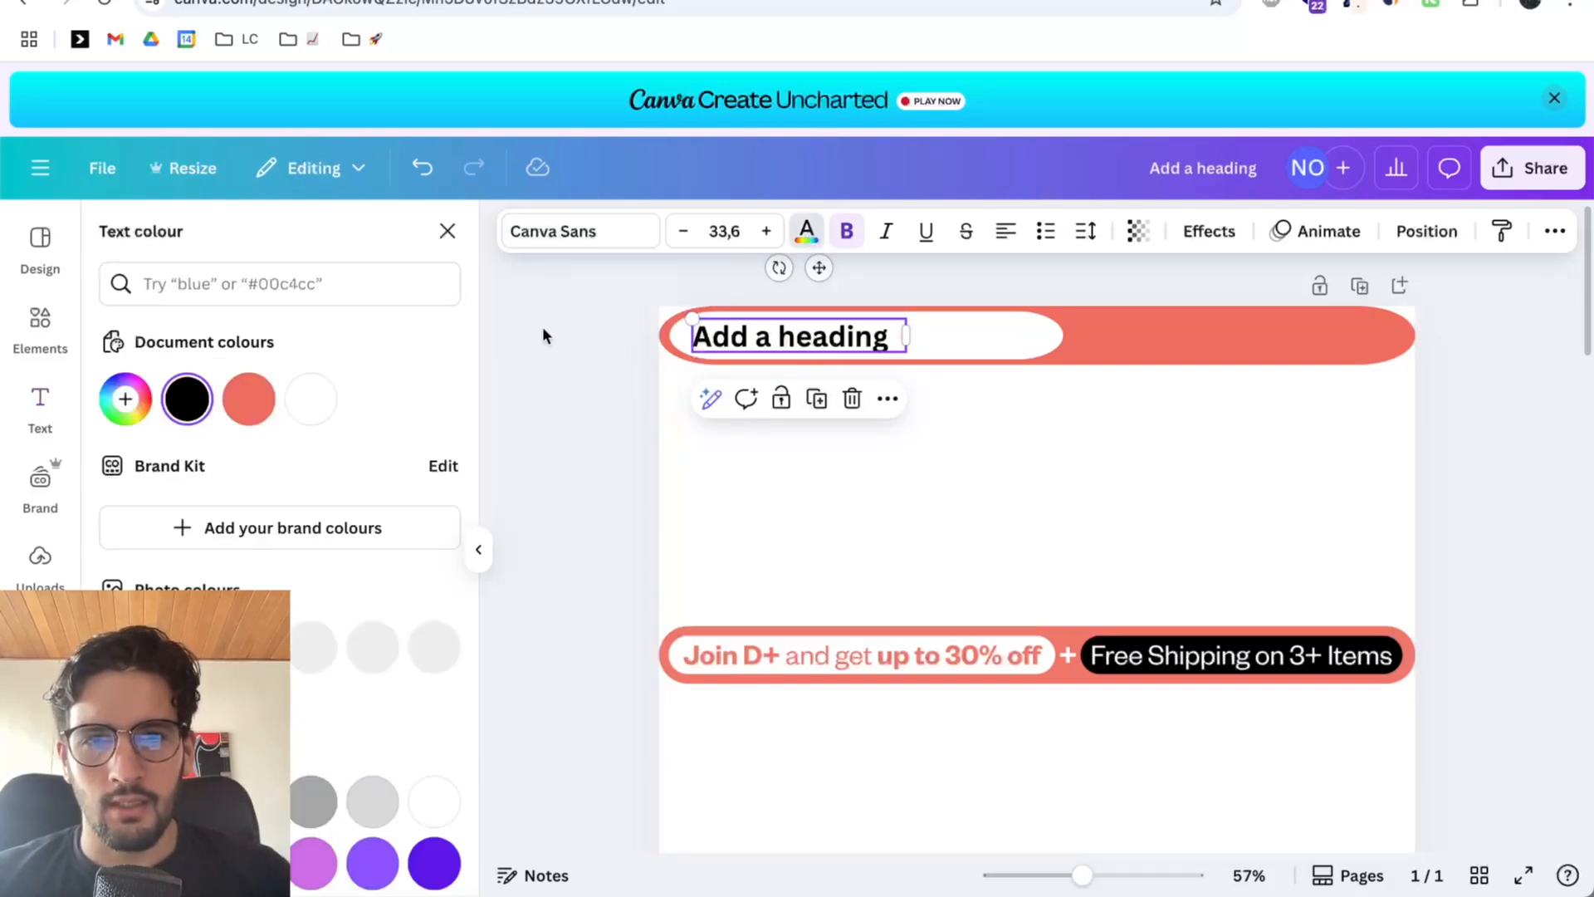
pyautogui.click(248, 398)
pyautogui.click(1310, 516)
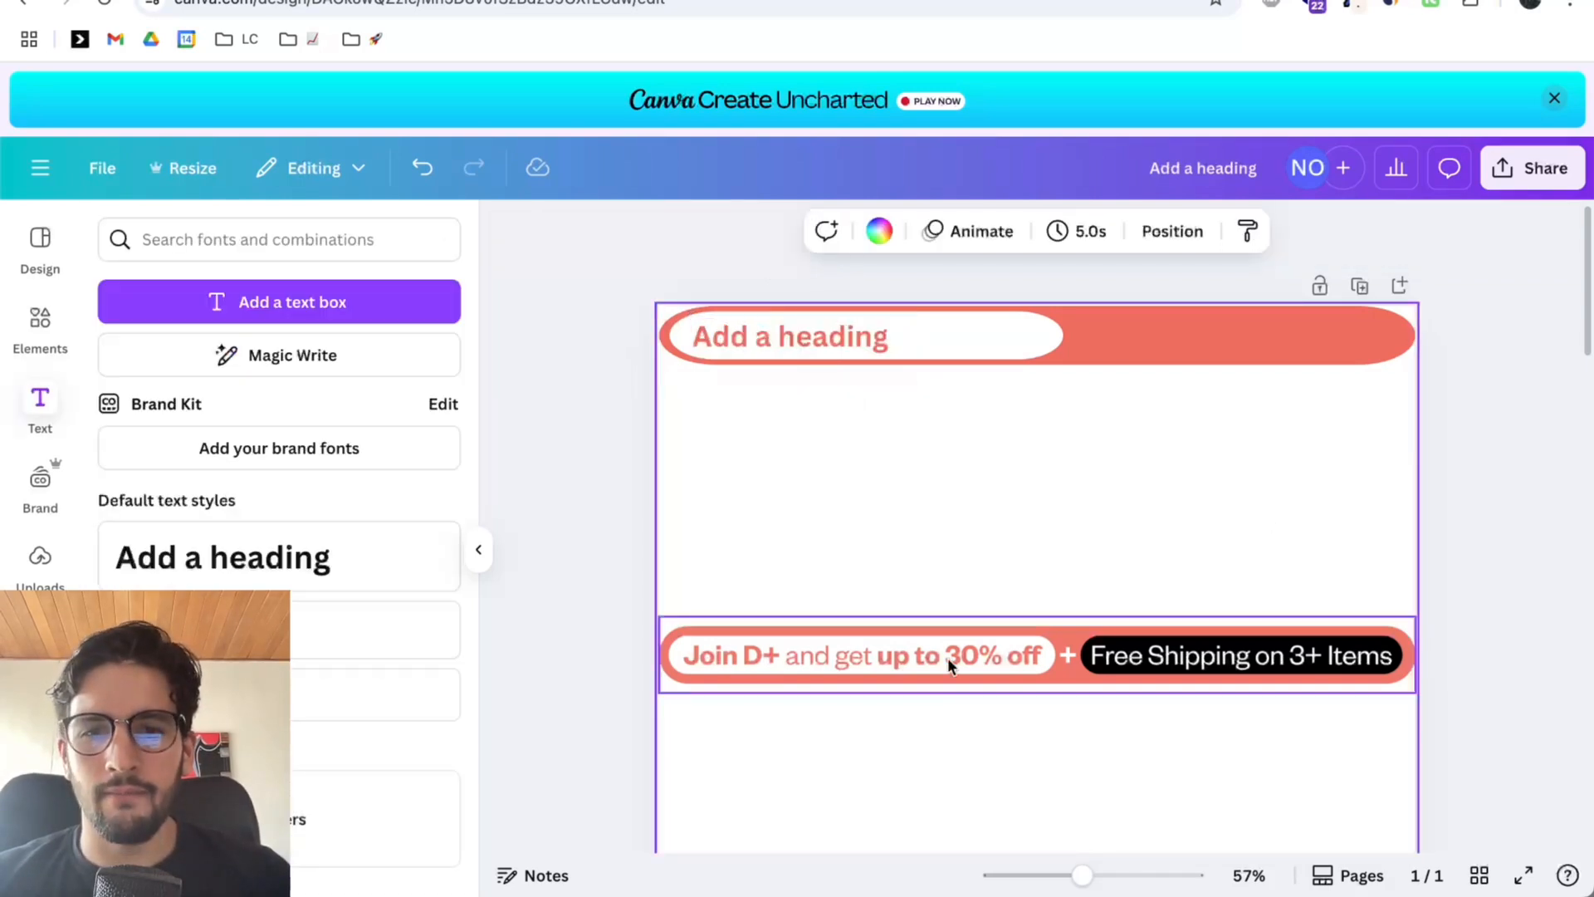
# Replace the heading with "Join D+ and get up to 30% off", leaving "and get" non-bold, and widen its box to fit one line.
pyautogui.doubleClick(846, 355)
pyautogui.write('Join D')
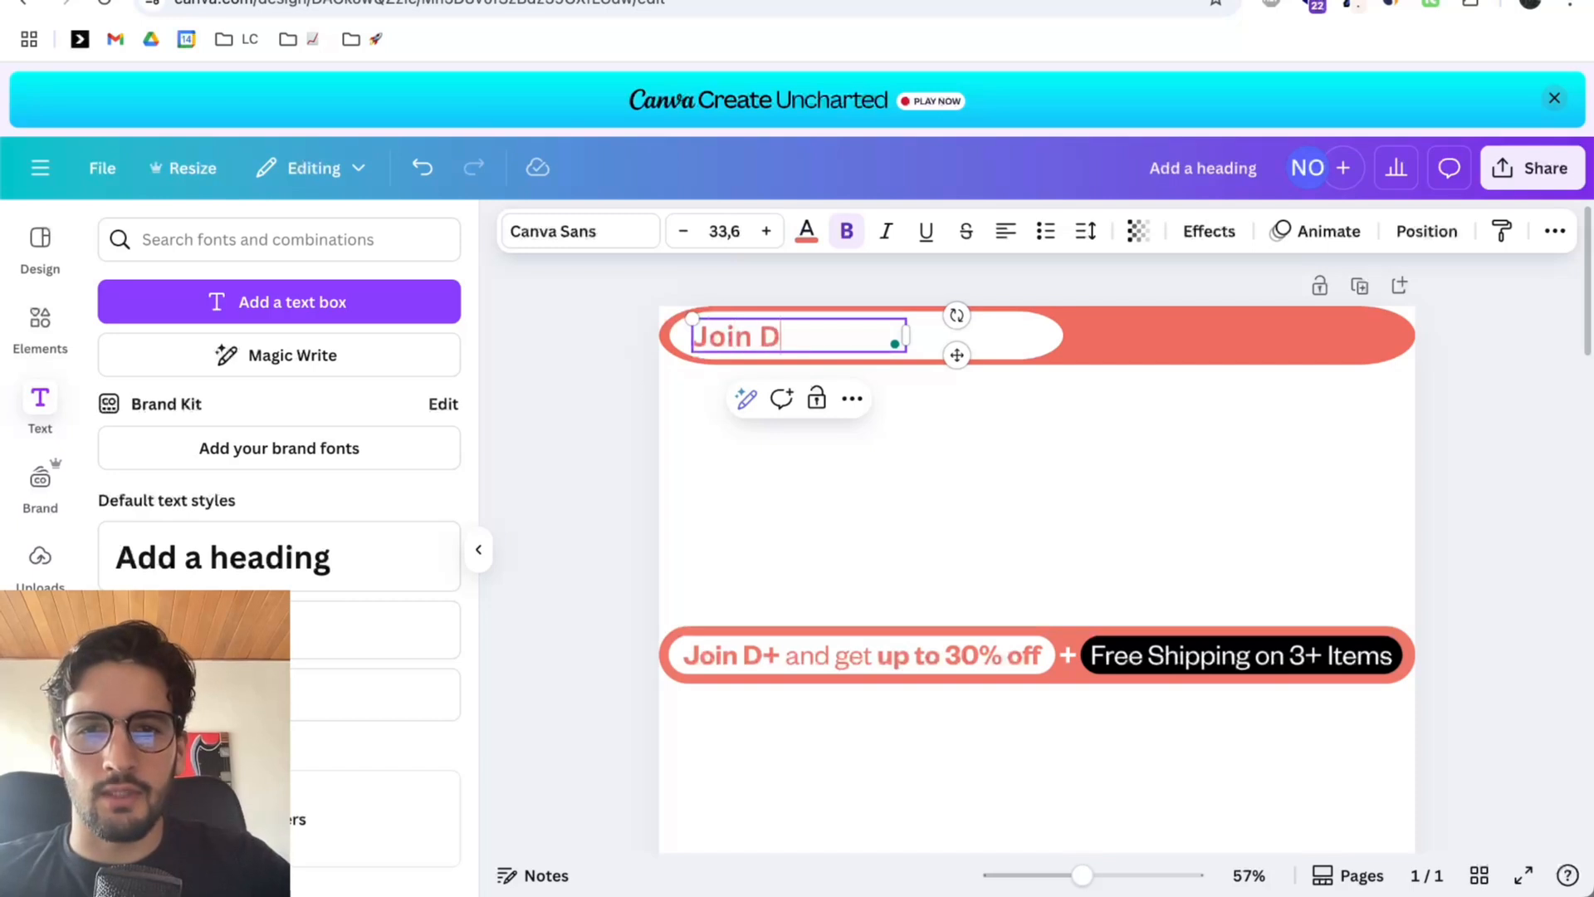
pyautogui.write('+ and ')
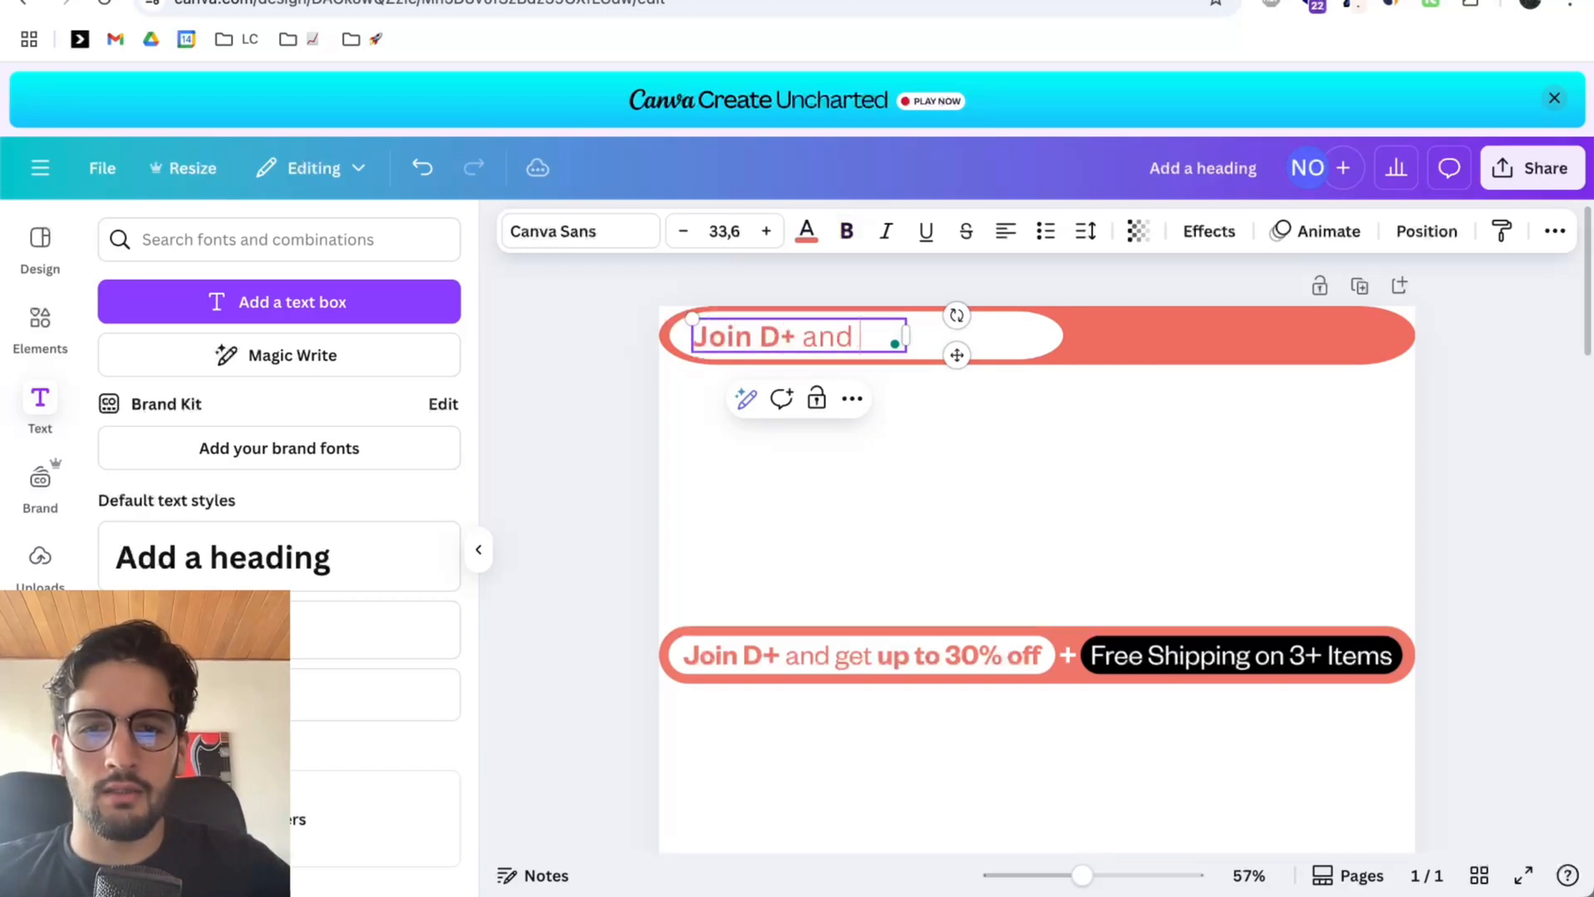
pyautogui.write('get u')
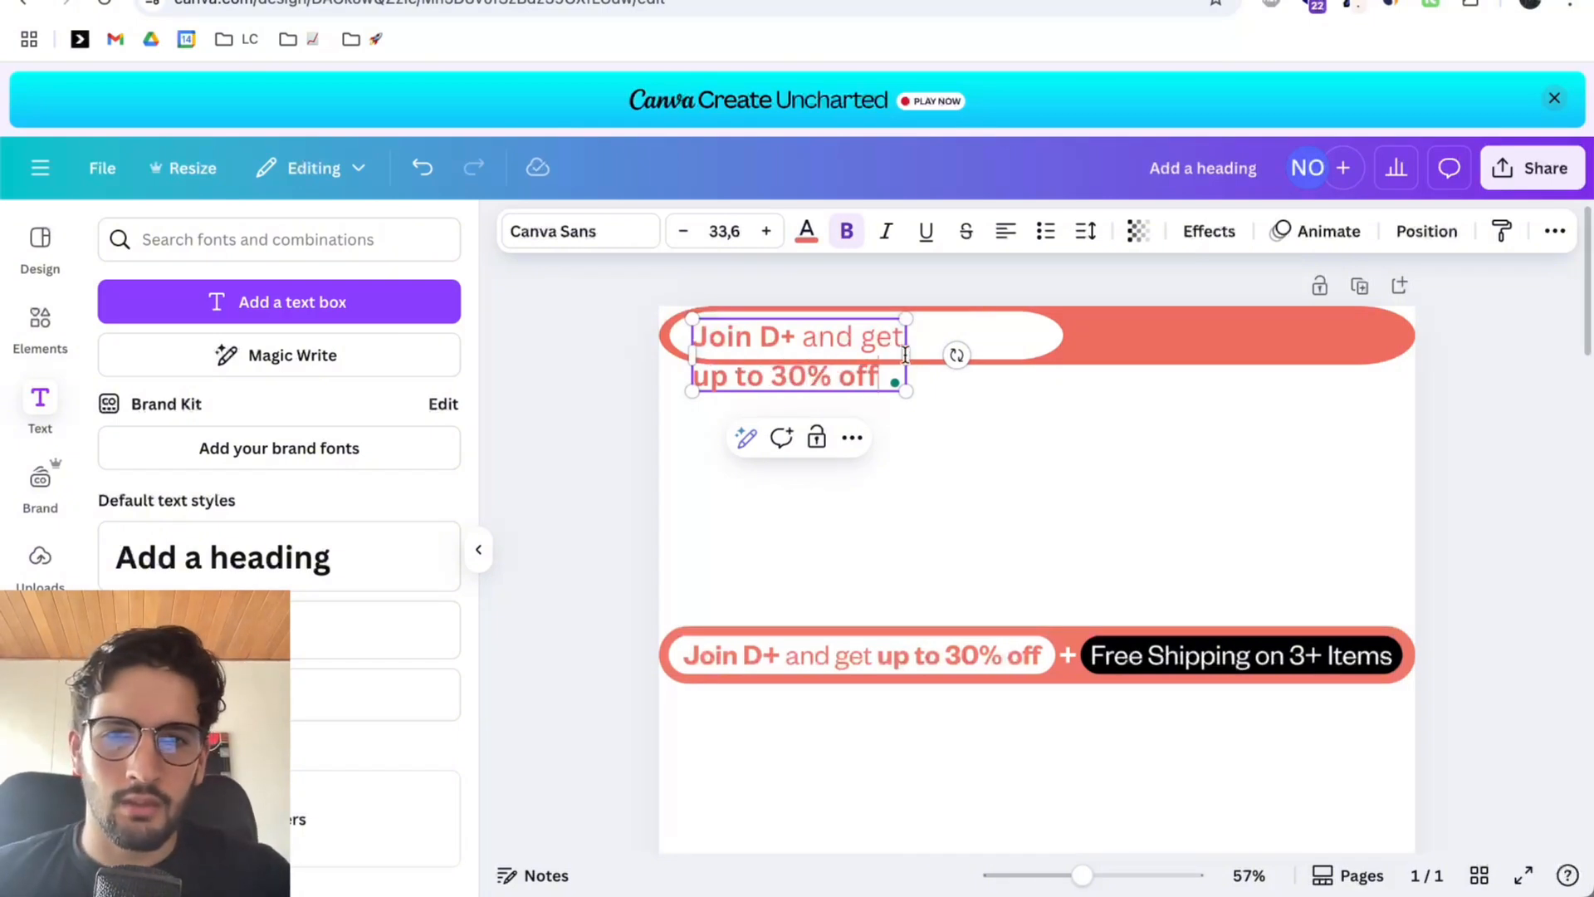
pyautogui.moveTo(911, 354); pyautogui.dragTo(1111, 345)
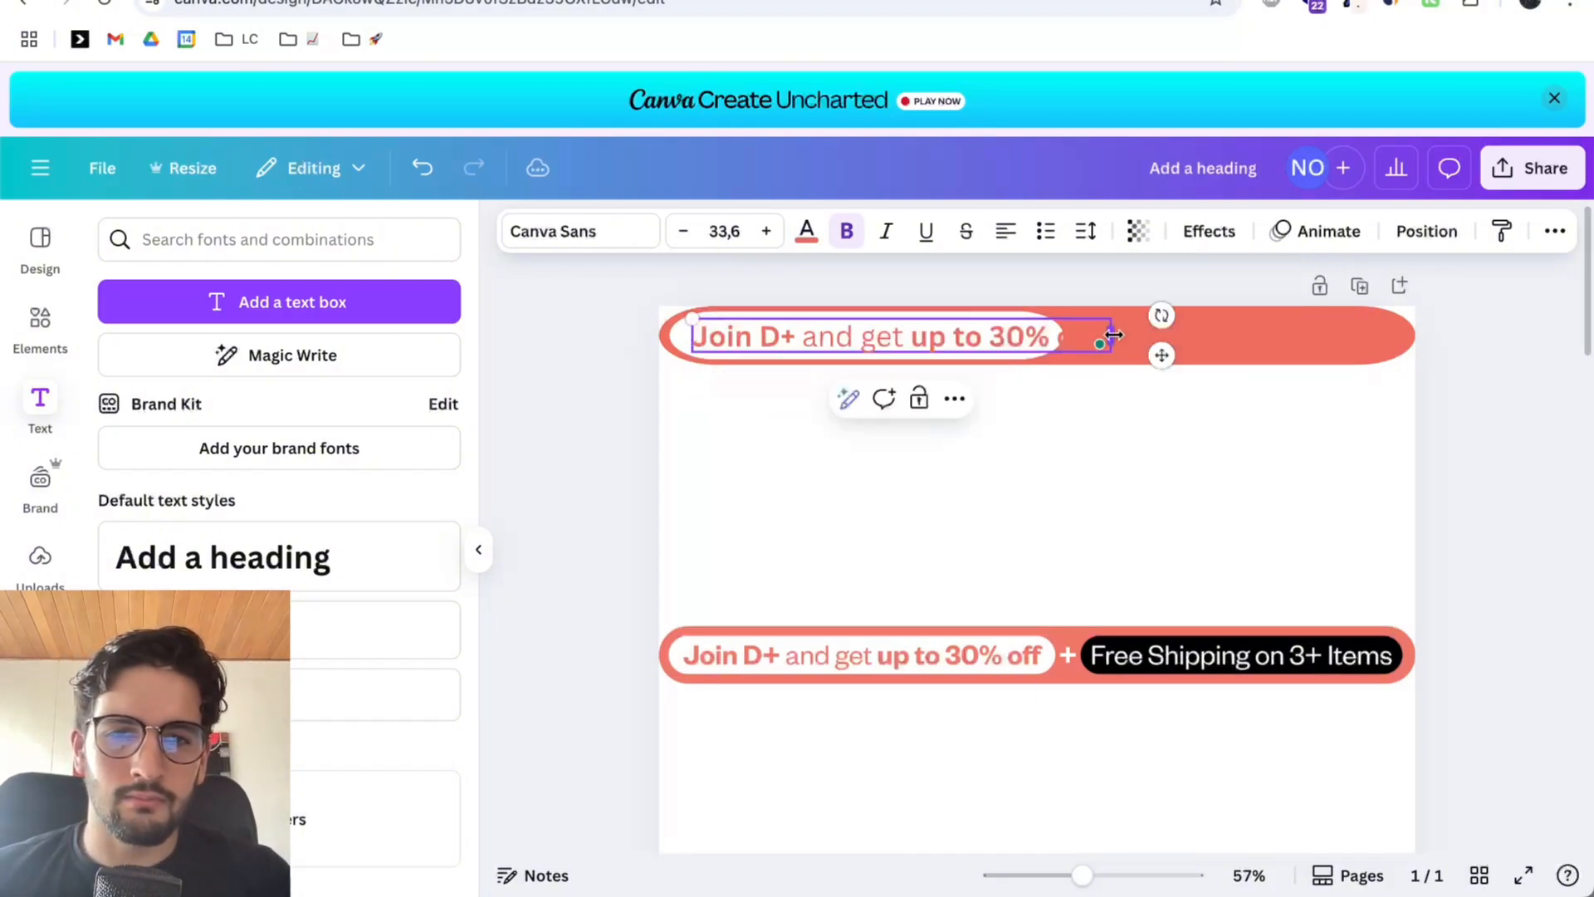
# Set the heading's font size to 30 and narrow its text box to fit the line.
pyautogui.click(1124, 448)
pyautogui.click(1109, 346)
pyautogui.moveTo(1110, 342); pyautogui.dragTo(1095, 342)
pyautogui.click(718, 235)
pyautogui.write('30')
pyautogui.press('Return')
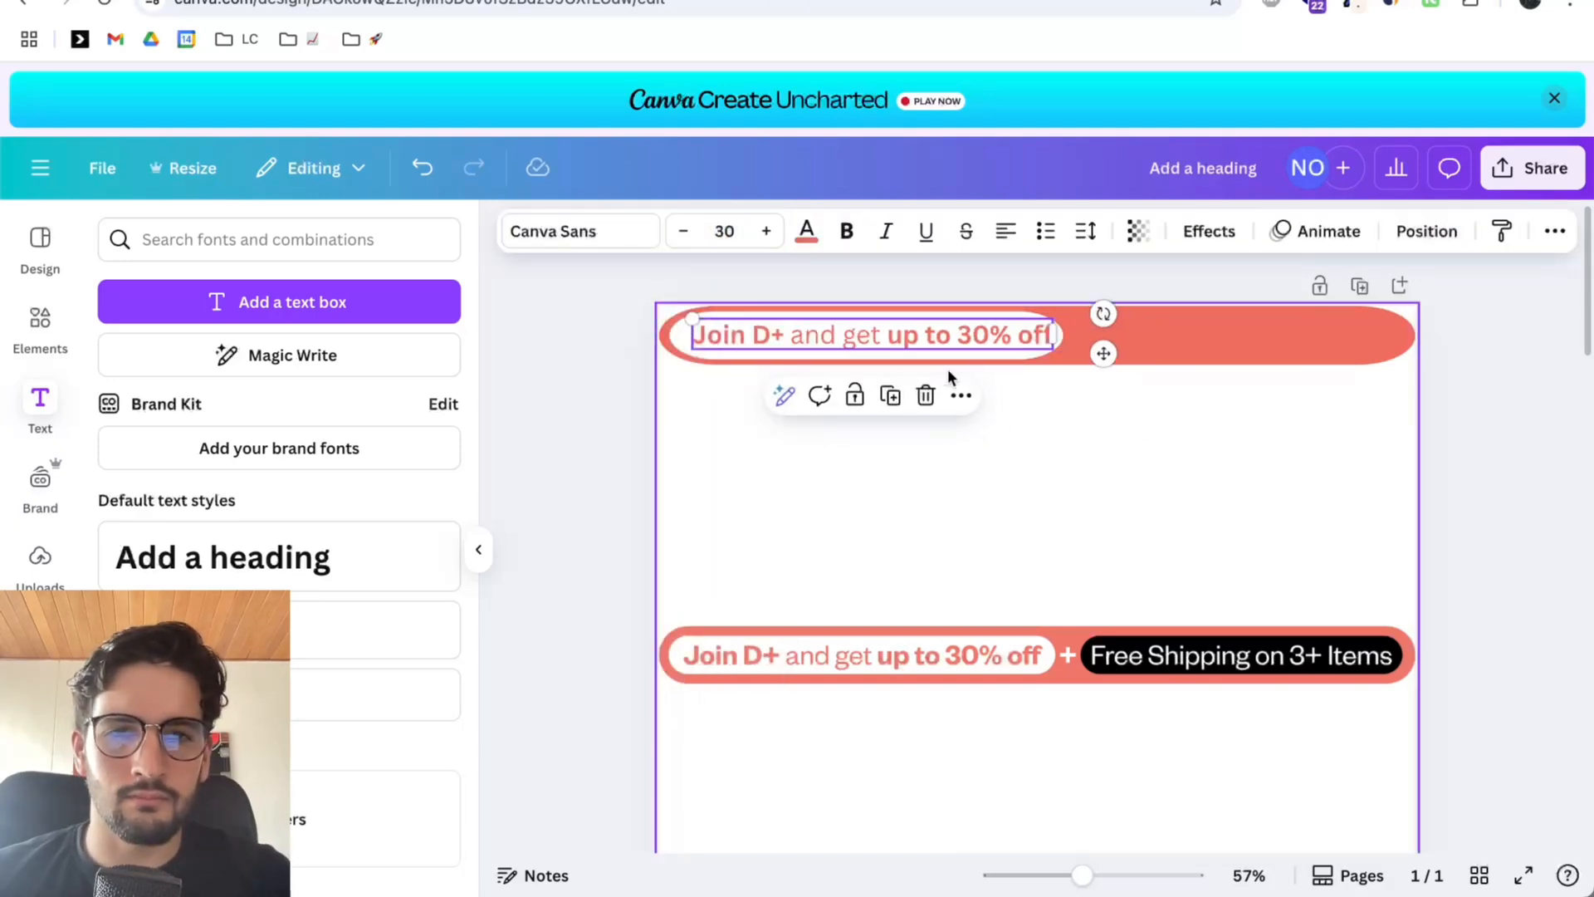
# Nudge the heading slightly to the left so the whole line sits inside the white pill.
pyautogui.click(949, 374)
pyautogui.click(848, 333)
pyautogui.press('Left')
pyautogui.press('Left')
pyautogui.press('Left')
pyautogui.press('Left')
pyautogui.press('Left')
pyautogui.press('Left')
pyautogui.click(1121, 495)
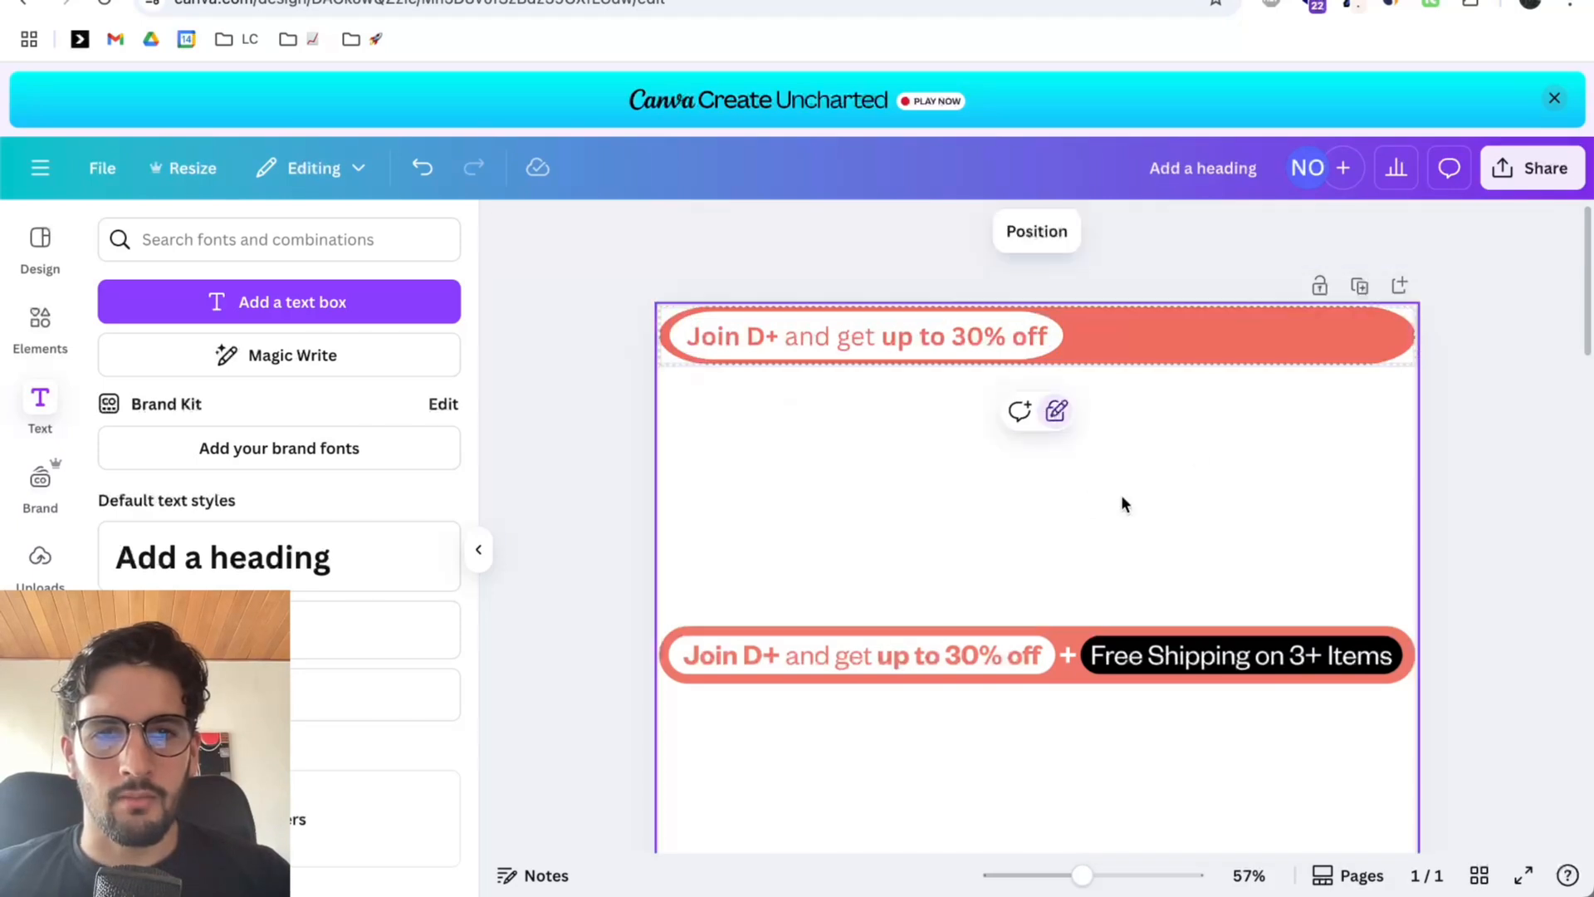
# Centre the heading horizontally on the white pill.
pyautogui.click(905, 330)
pyautogui.keyDown('shift'); pyautogui.click(905, 310); pyautogui.keyUp('shift')
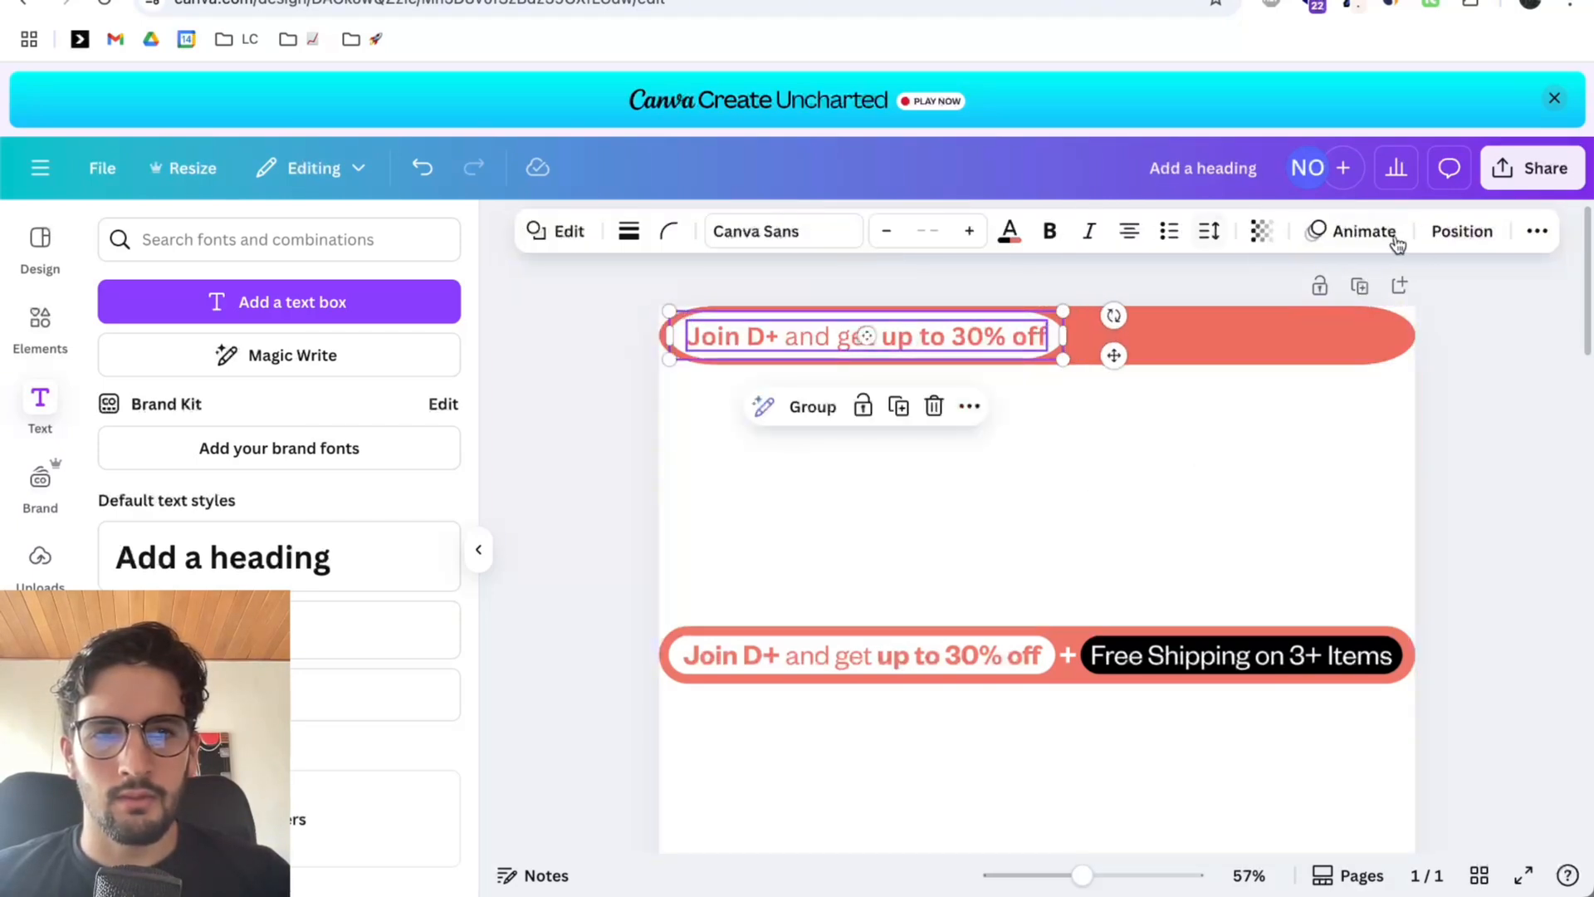
pyautogui.click(1460, 233)
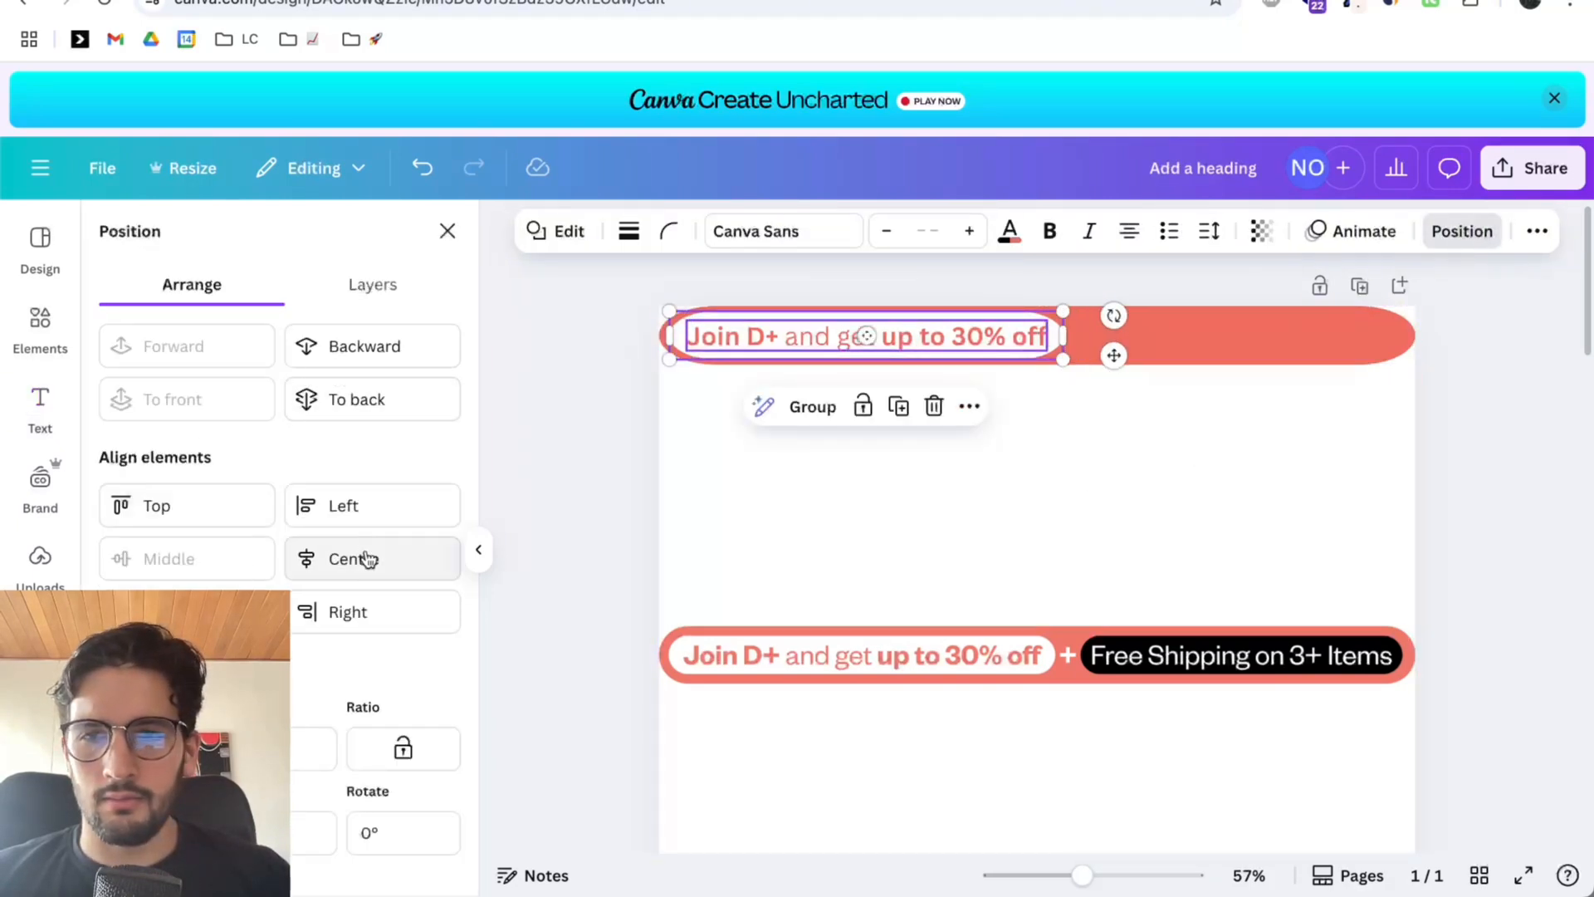
pyautogui.click(1358, 540)
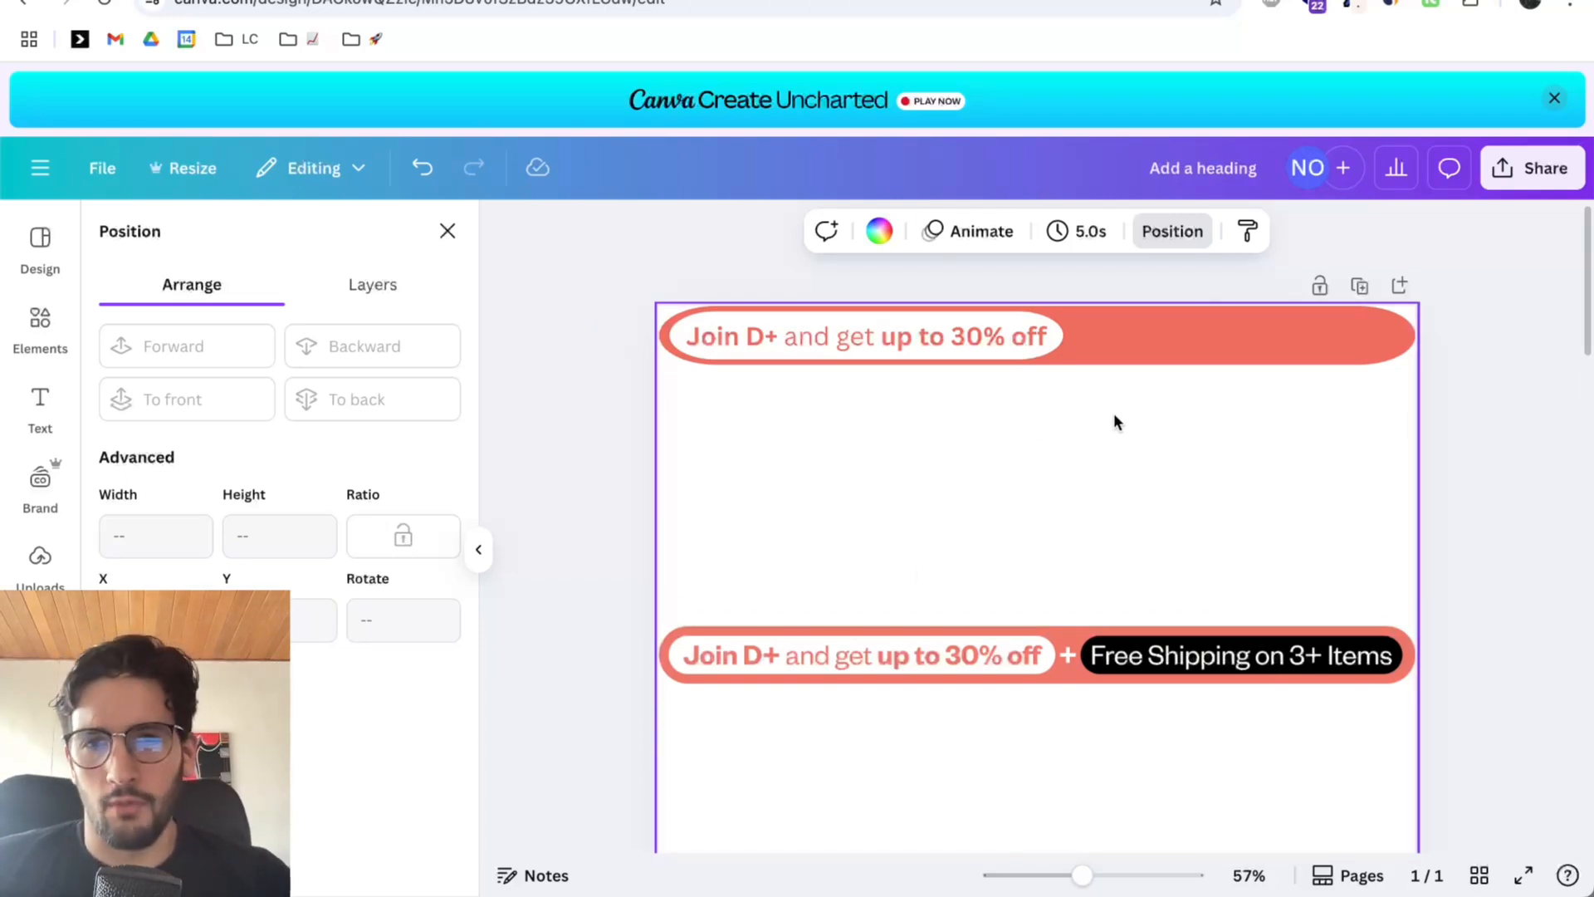
# Create a white "+" text from a duplicate of the heading.
pyautogui.click(955, 333)
pyautogui.moveTo(955, 333); pyautogui.dragTo(1179, 330)
pyautogui.doubleClick(1181, 331)
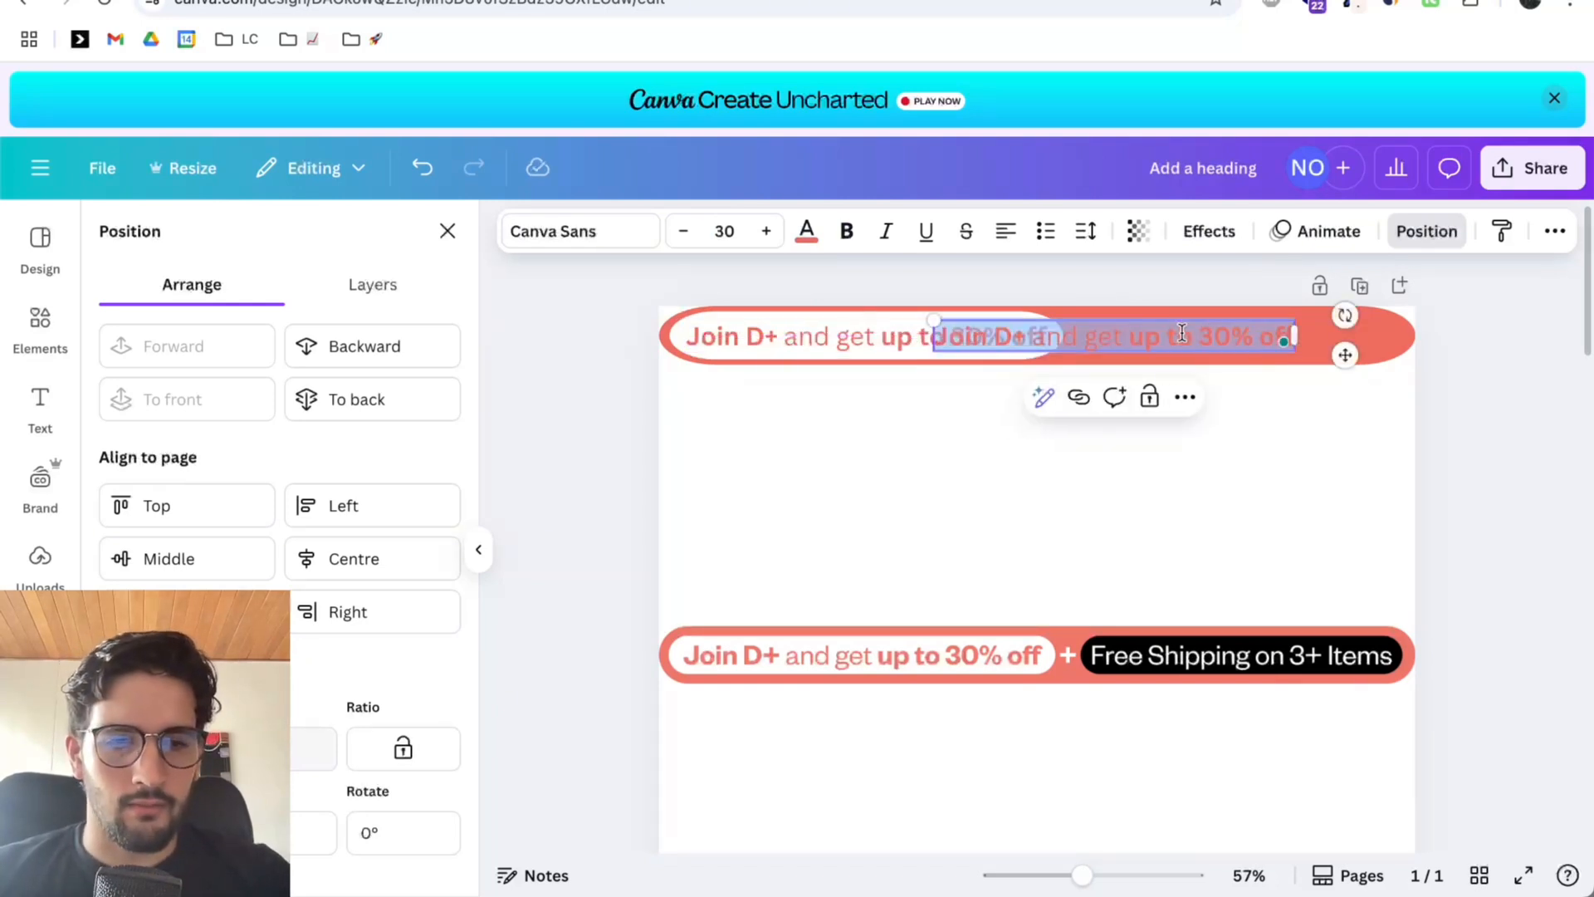
pyautogui.press('BackSpace')
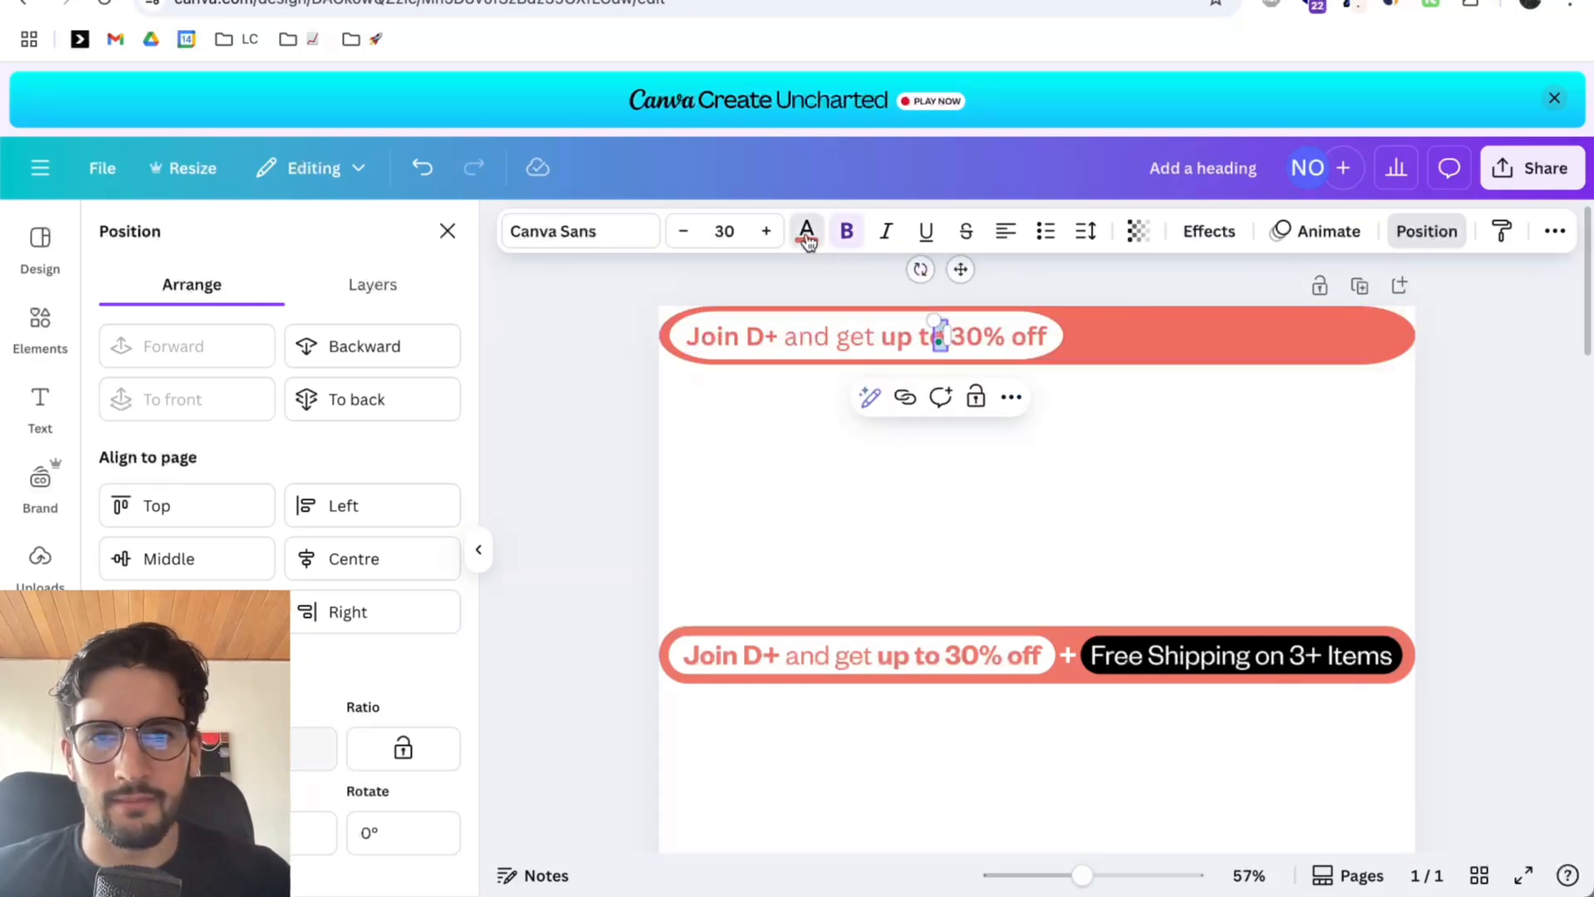
pyautogui.click(806, 235)
pyautogui.click(310, 398)
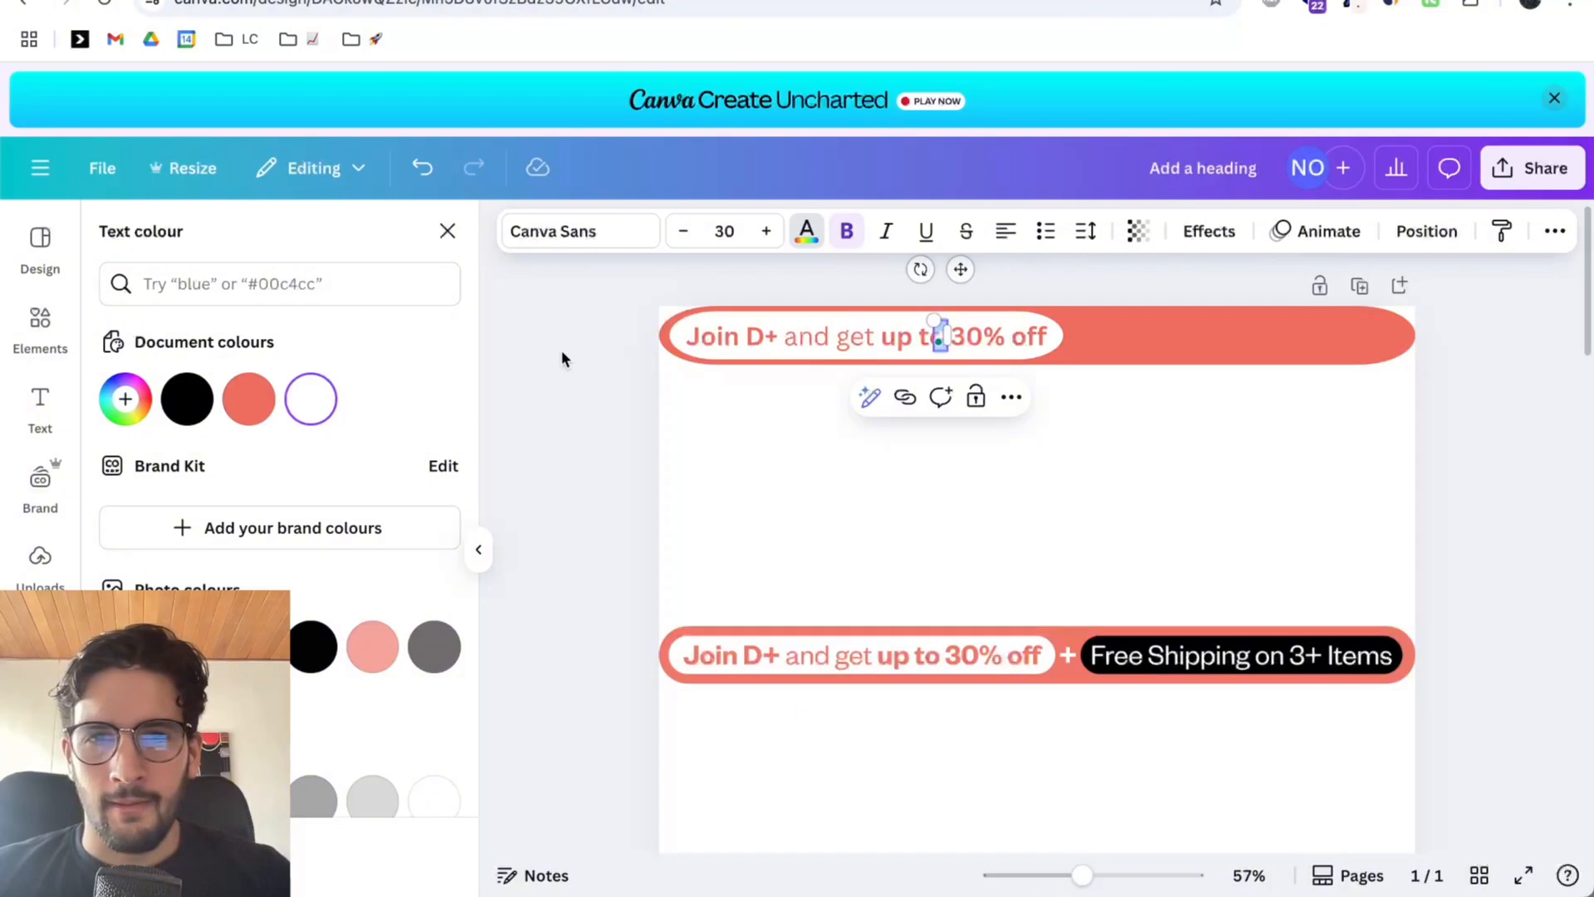
# Place the "+" on the red bar just past the white pill's right end and enlarge it to font size 46.
pyautogui.click(1194, 462)
pyautogui.click(940, 331)
pyautogui.moveTo(960, 269); pyautogui.dragTo(1060, 275)
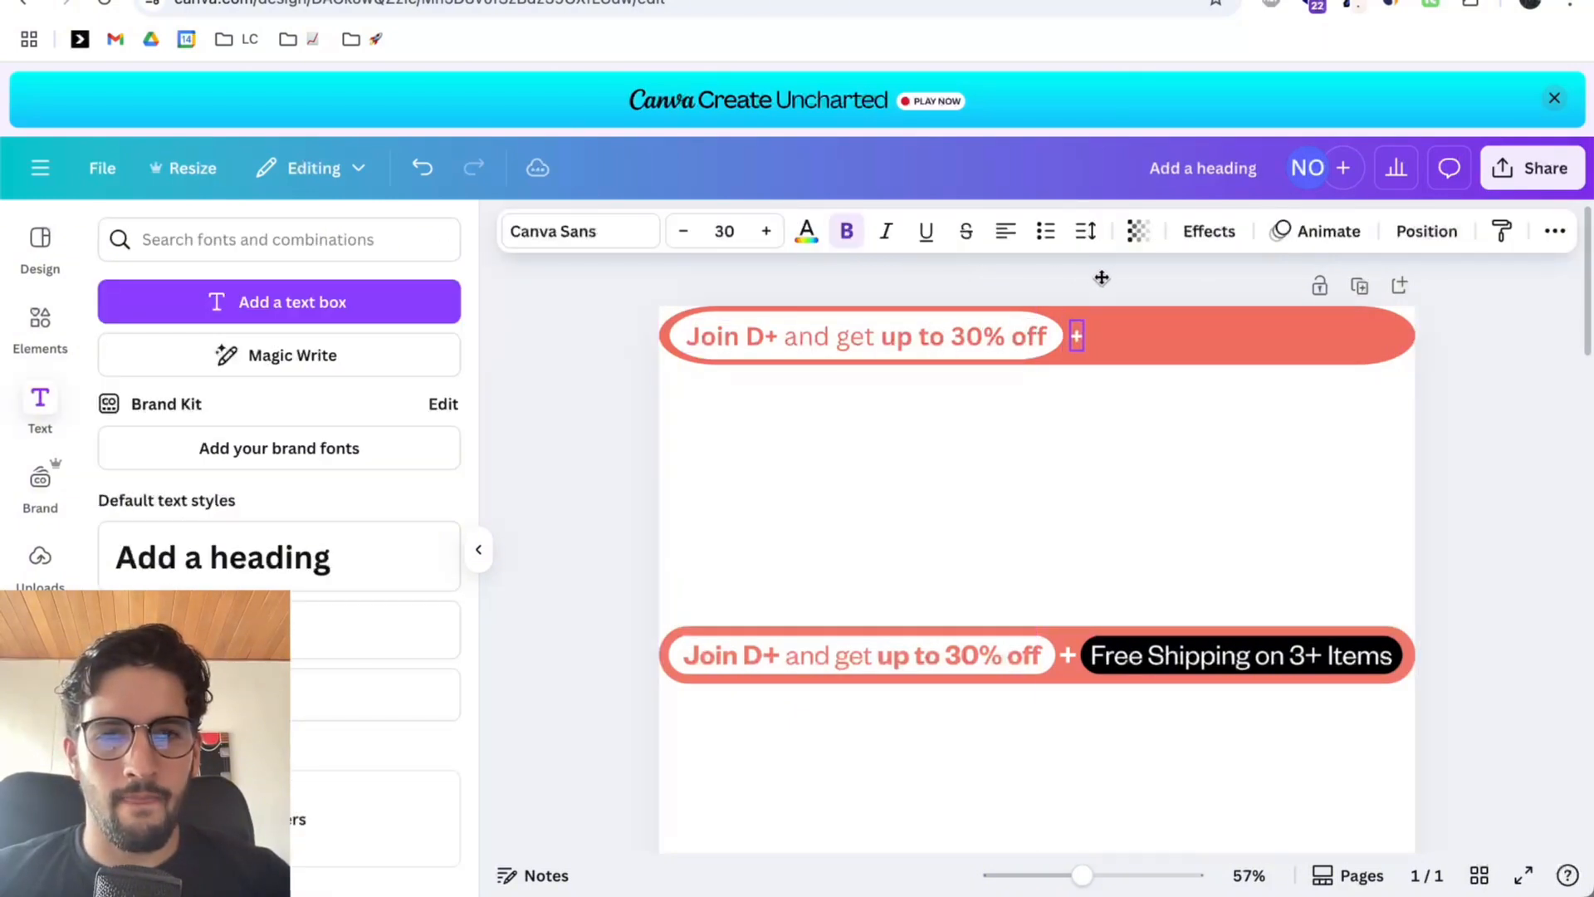
pyautogui.press('Right')
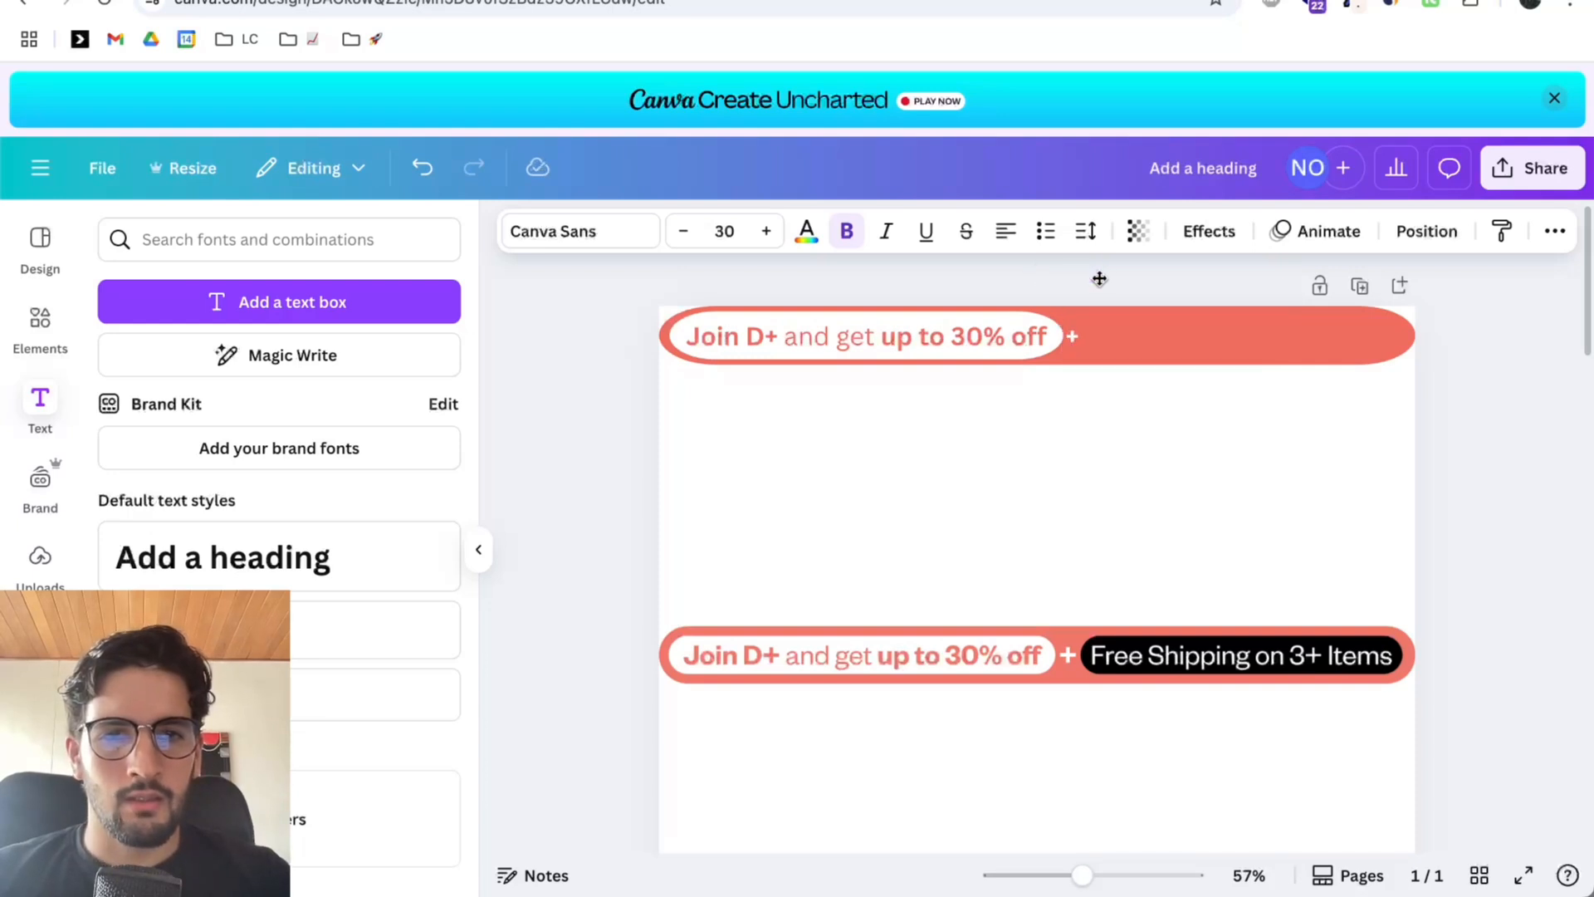
pyautogui.click(766, 233)
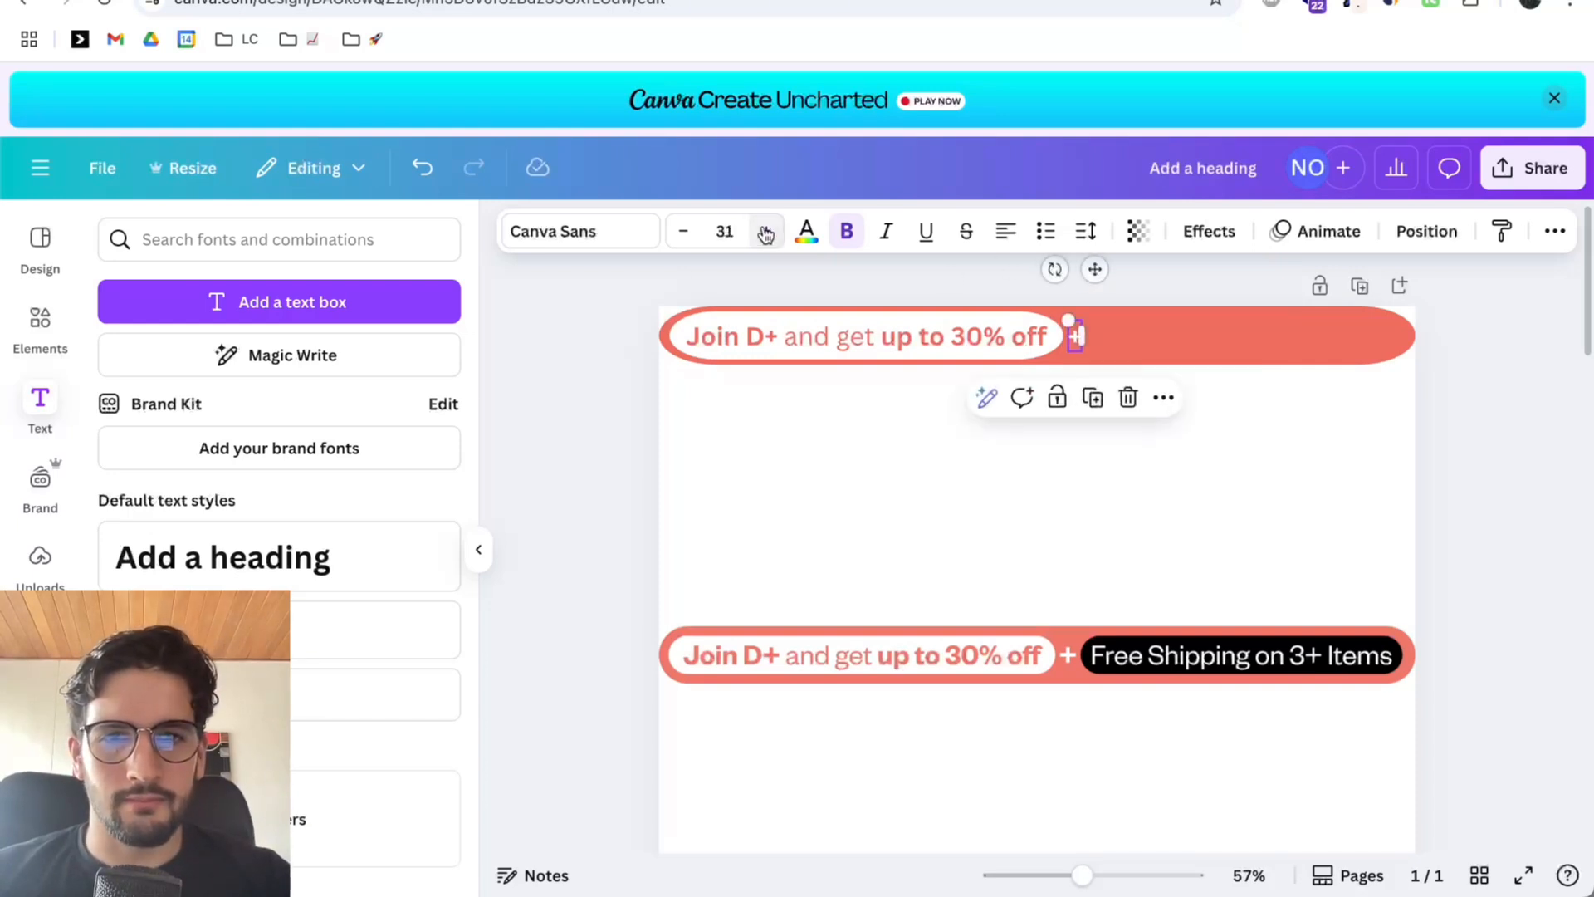
pyautogui.click(980, 286)
pyautogui.click(1077, 353)
# Duplicate the white pill with its heading to the other side of the "+" and delete the surplus "+".
pyautogui.click(933, 336)
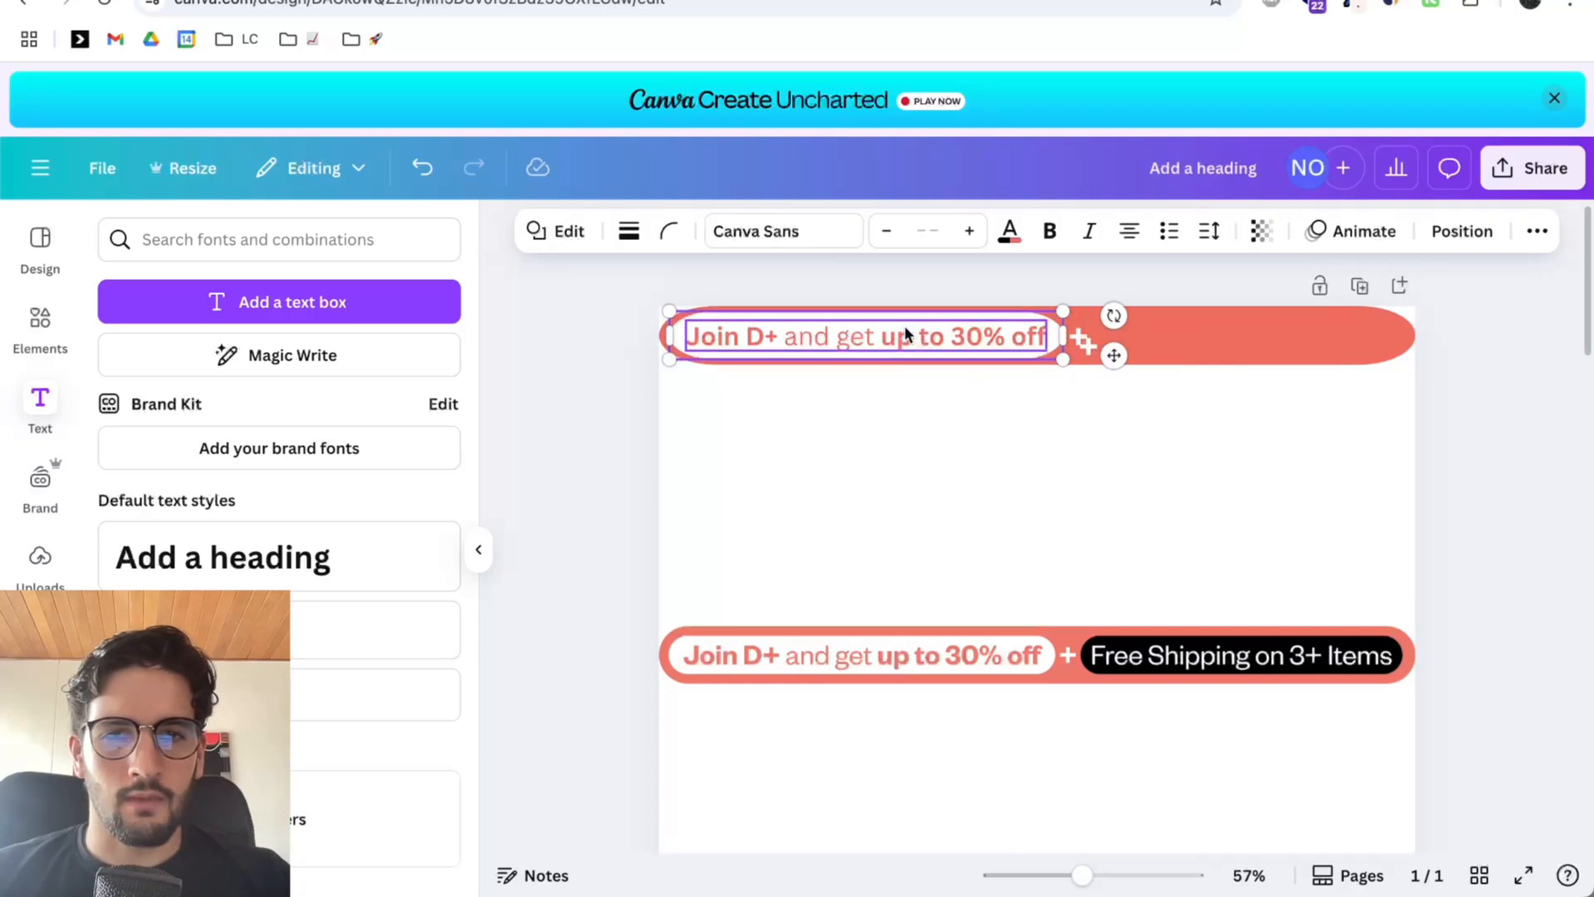
pyautogui.moveTo(889, 339); pyautogui.dragTo(1315, 345)
pyautogui.click(1086, 350)
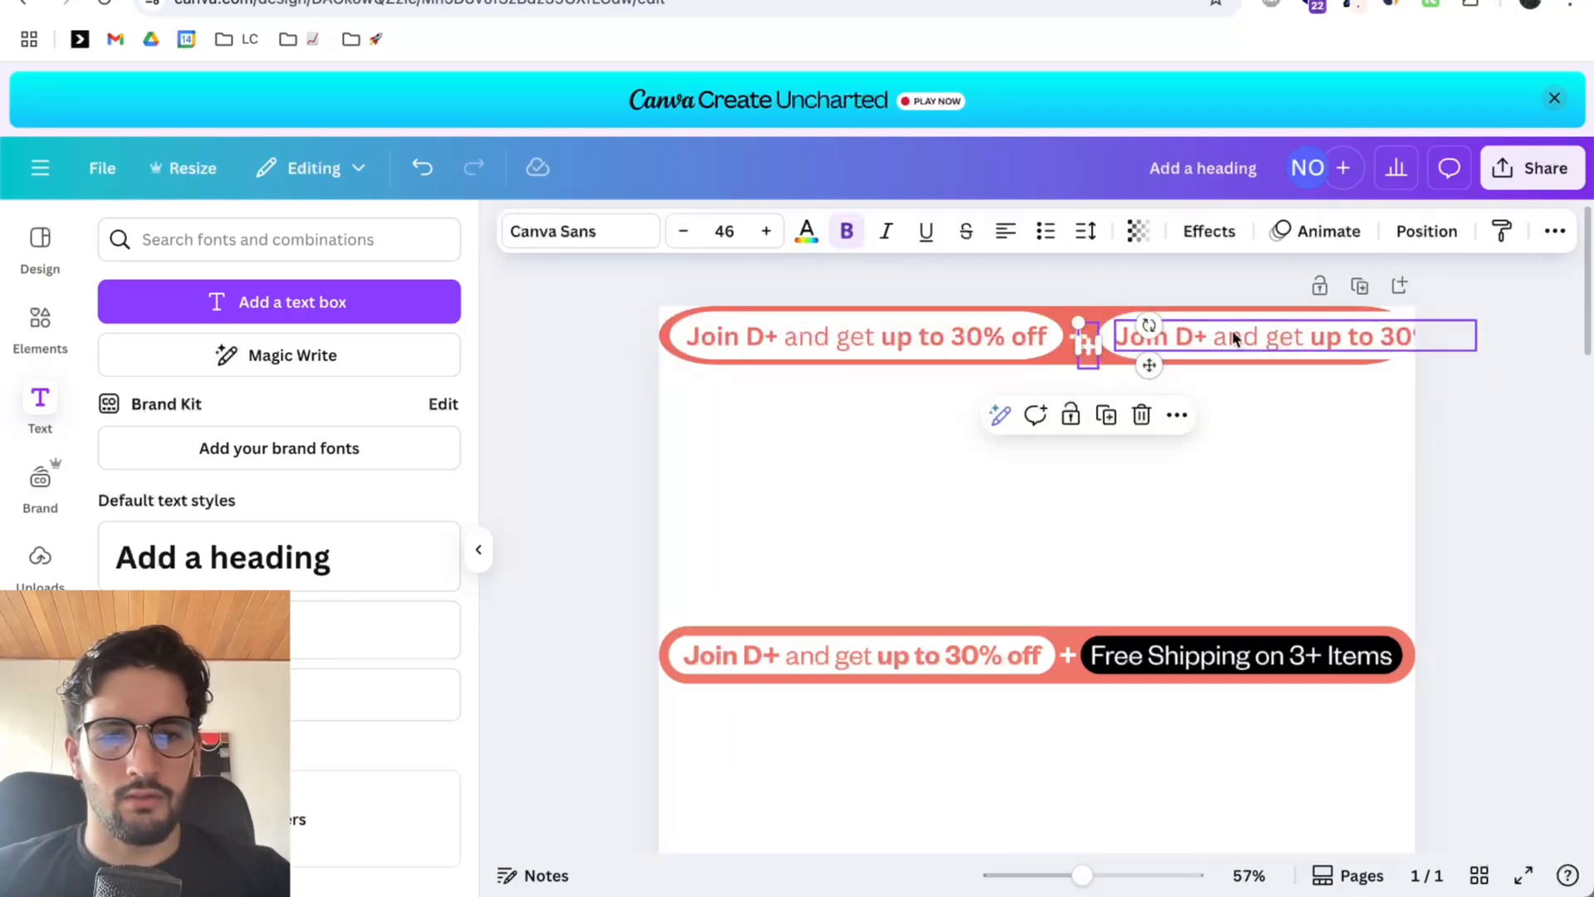
pyautogui.press('BackSpace')
# Make the duplicated heading non-bold and colour its text white.
pyautogui.doubleClick(1239, 349)
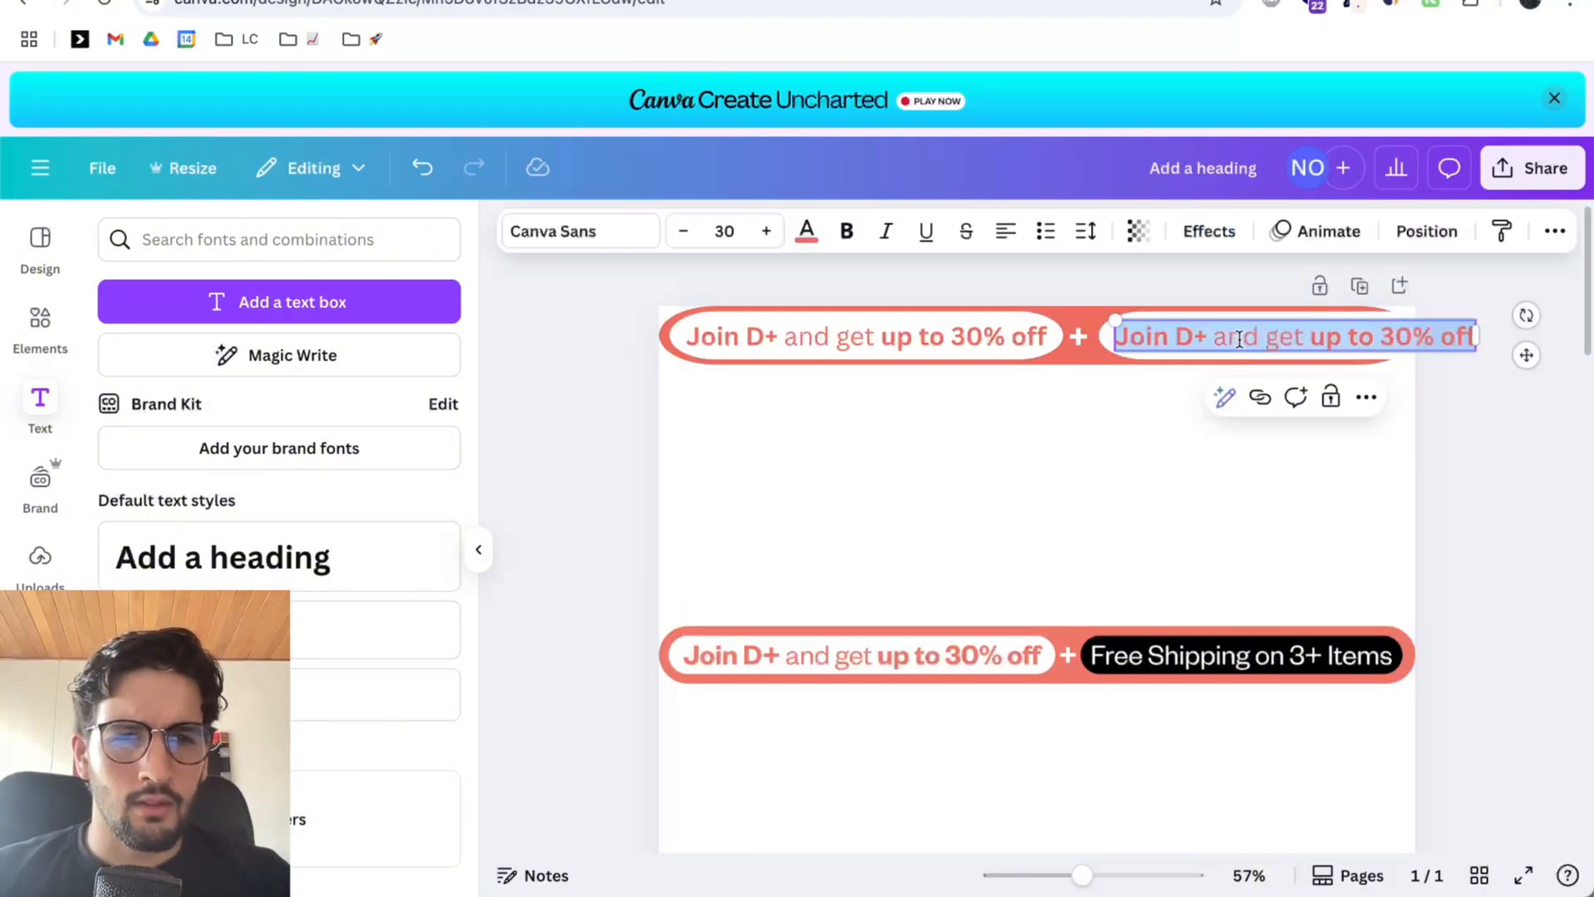
pyautogui.click(1164, 411)
pyautogui.click(1169, 346)
pyautogui.click(846, 231)
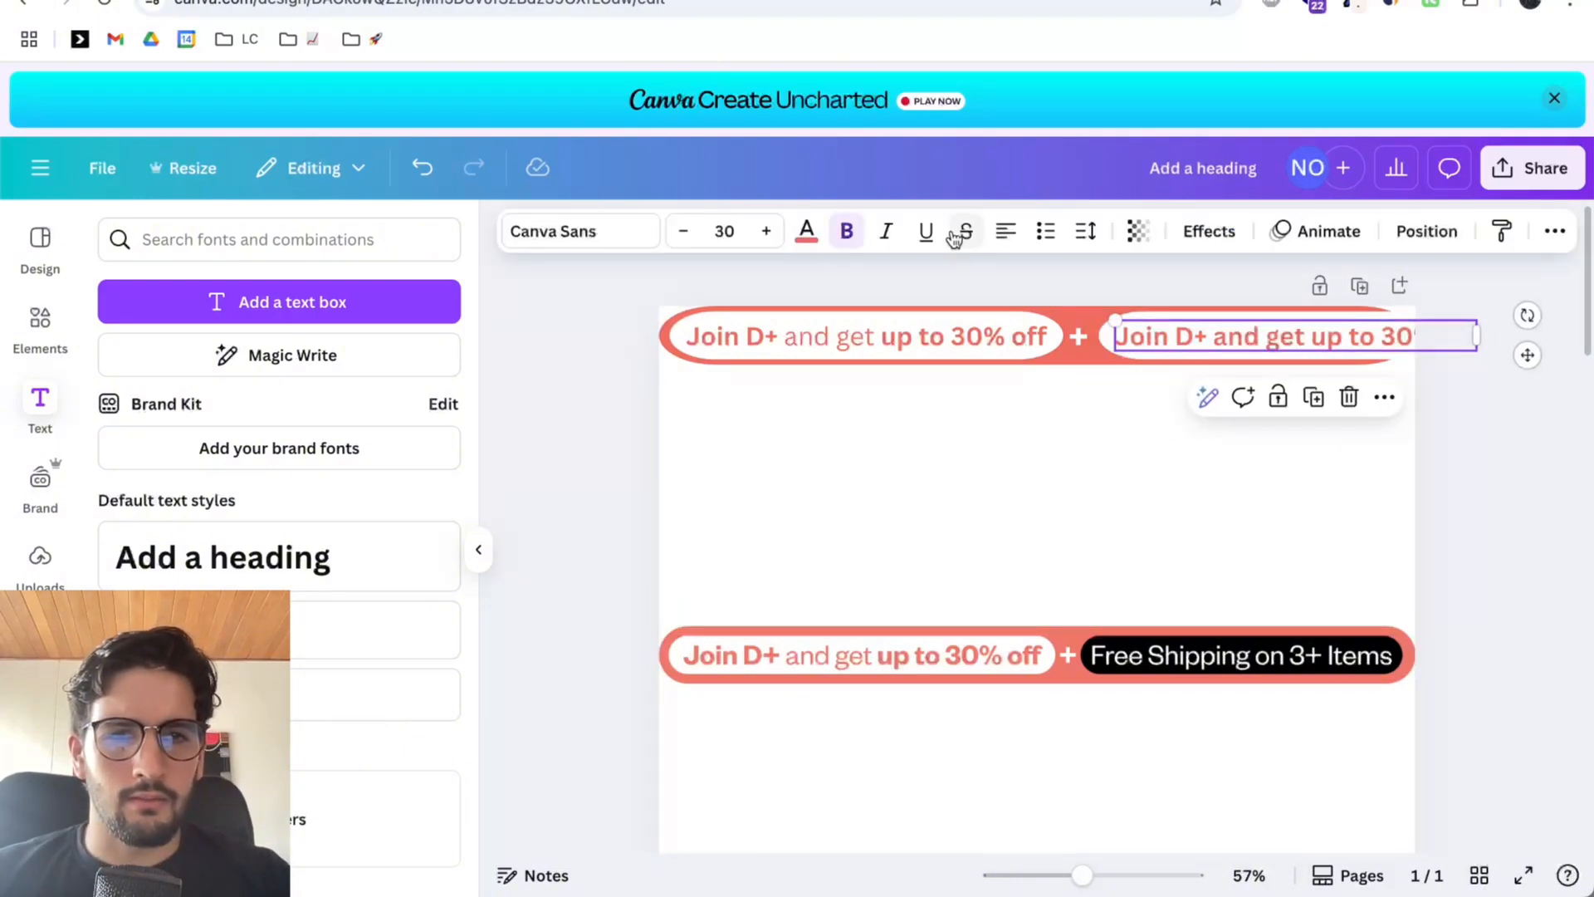
pyautogui.click(806, 233)
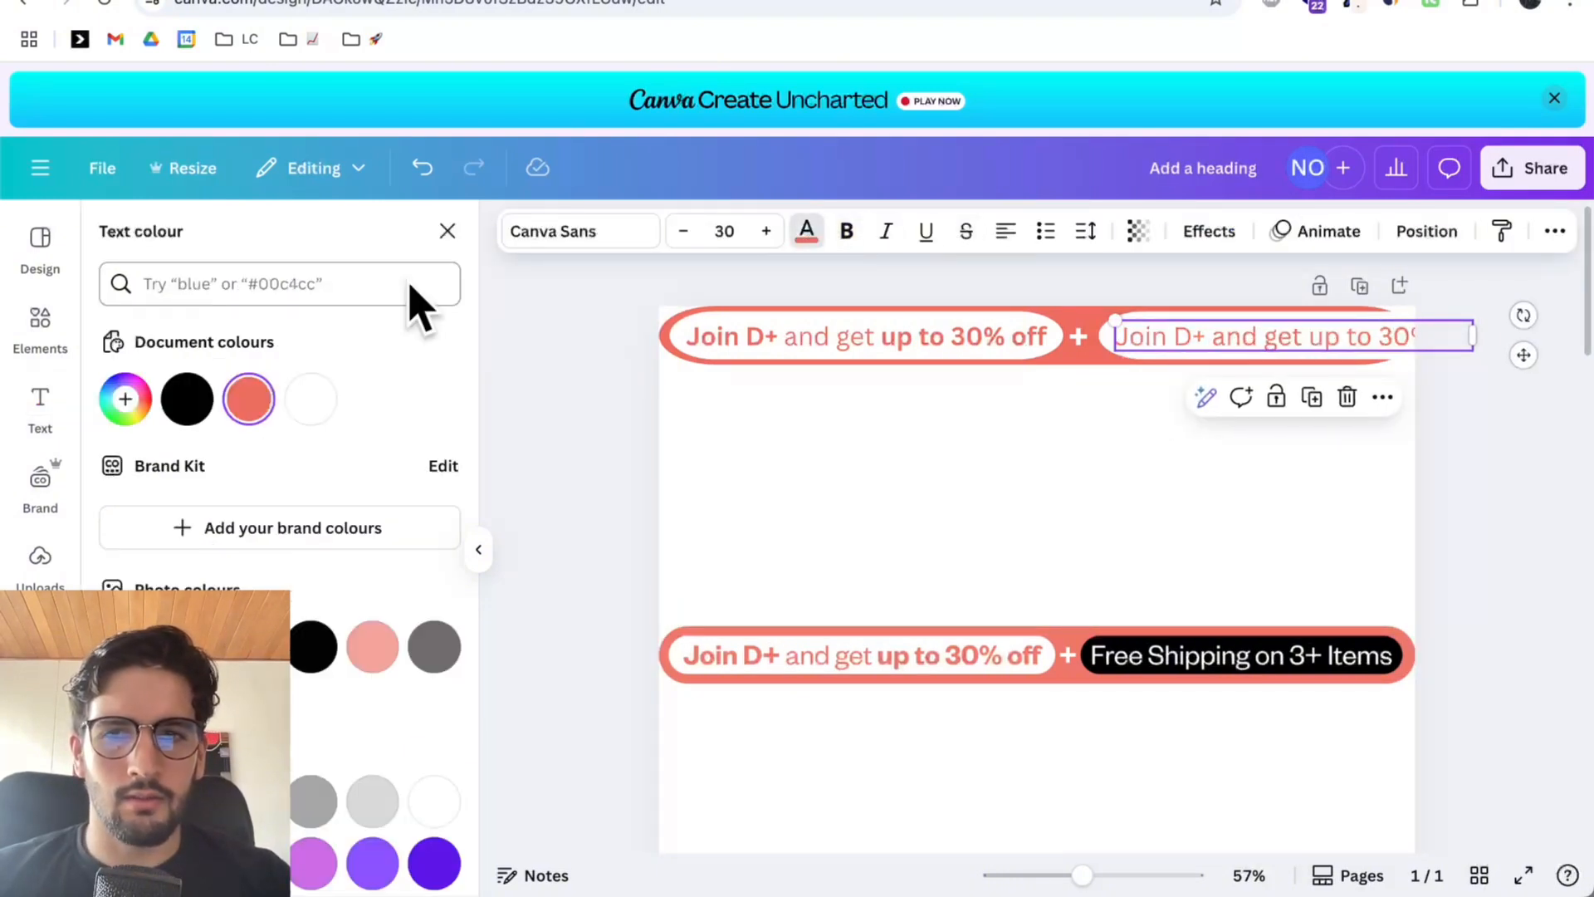
pyautogui.click(299, 396)
# Fill the duplicated pill with black.
pyautogui.click(1119, 334)
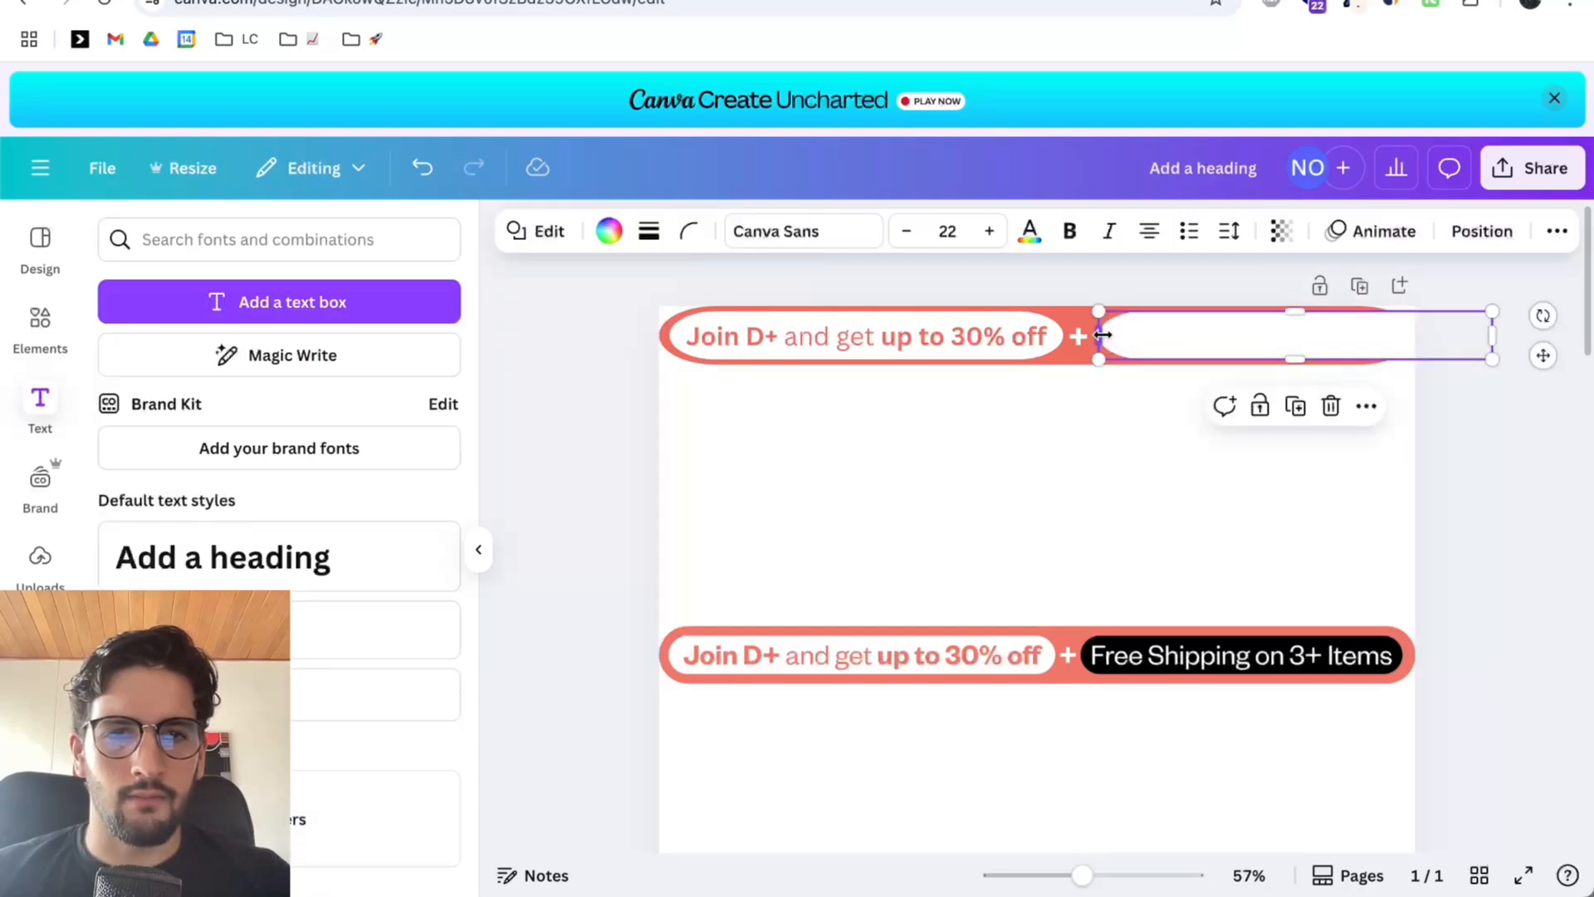
pyautogui.click(611, 234)
pyautogui.click(274, 400)
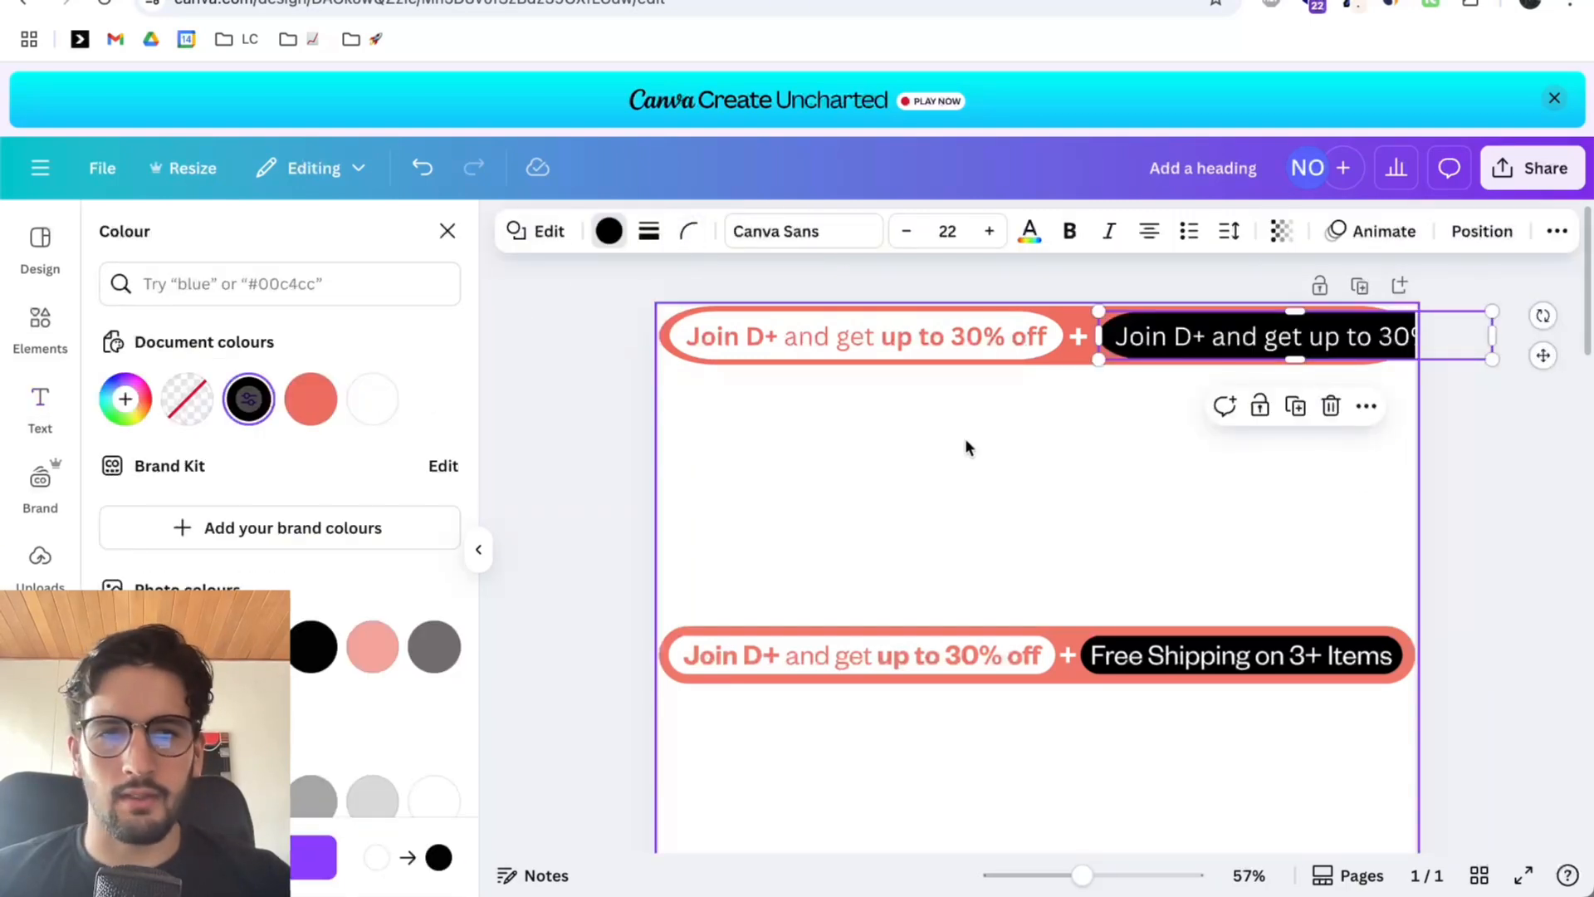
# Replace the duplicated heading with "Free Shipping on 3+ items" and widen its text box to fit one line.
pyautogui.doubleClick(1233, 343)
pyautogui.write('Free')
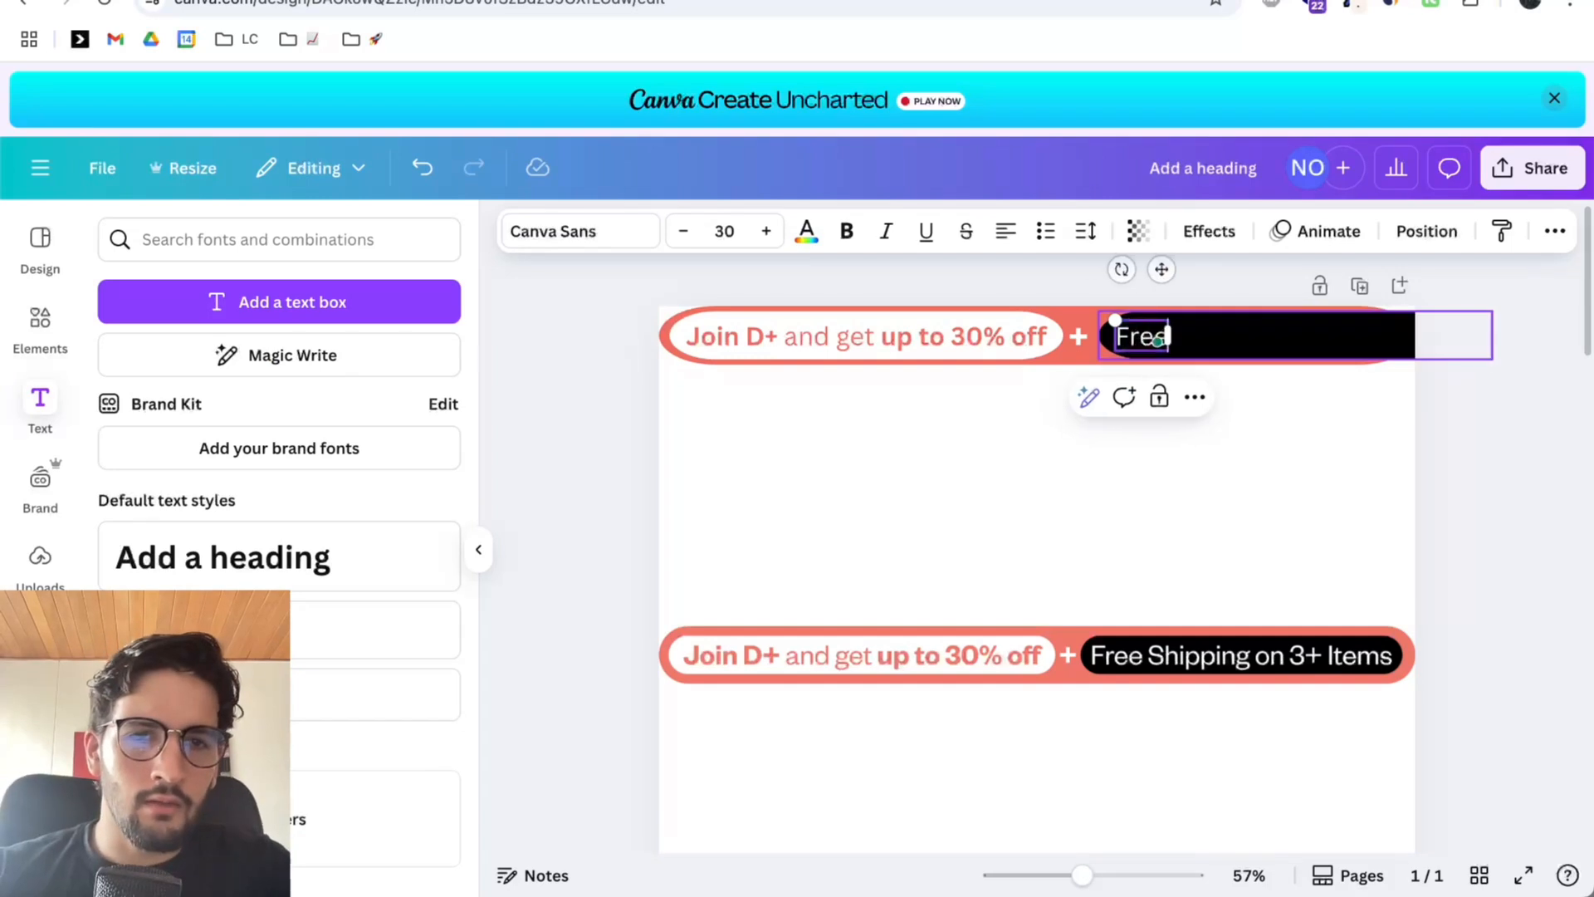
pyautogui.write(' Shipping')
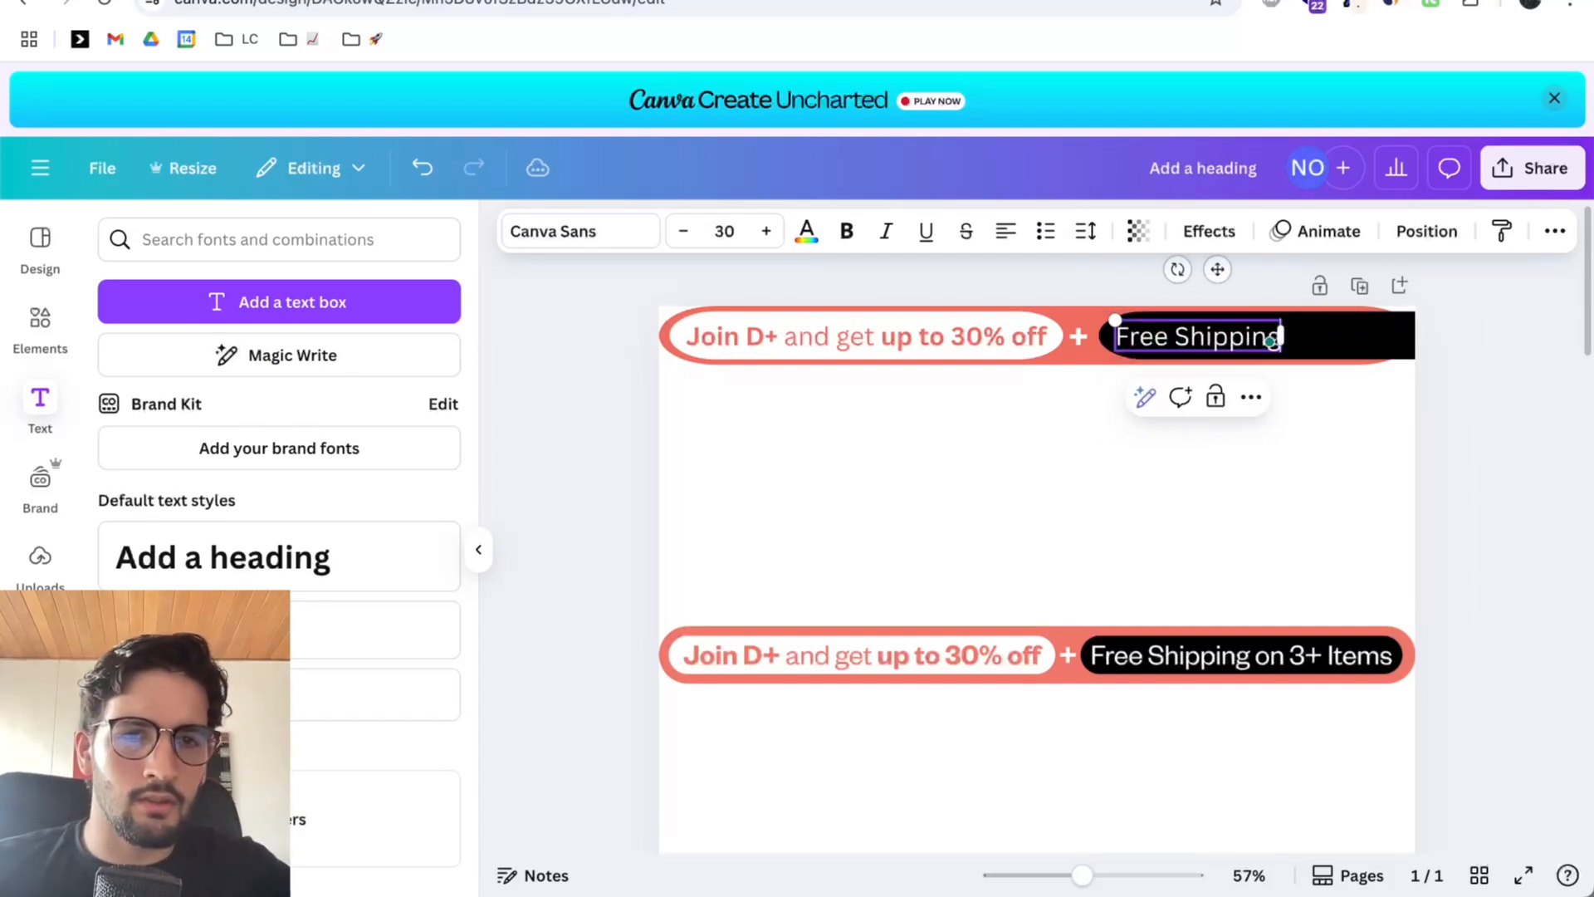
pyautogui.write(' on 3')
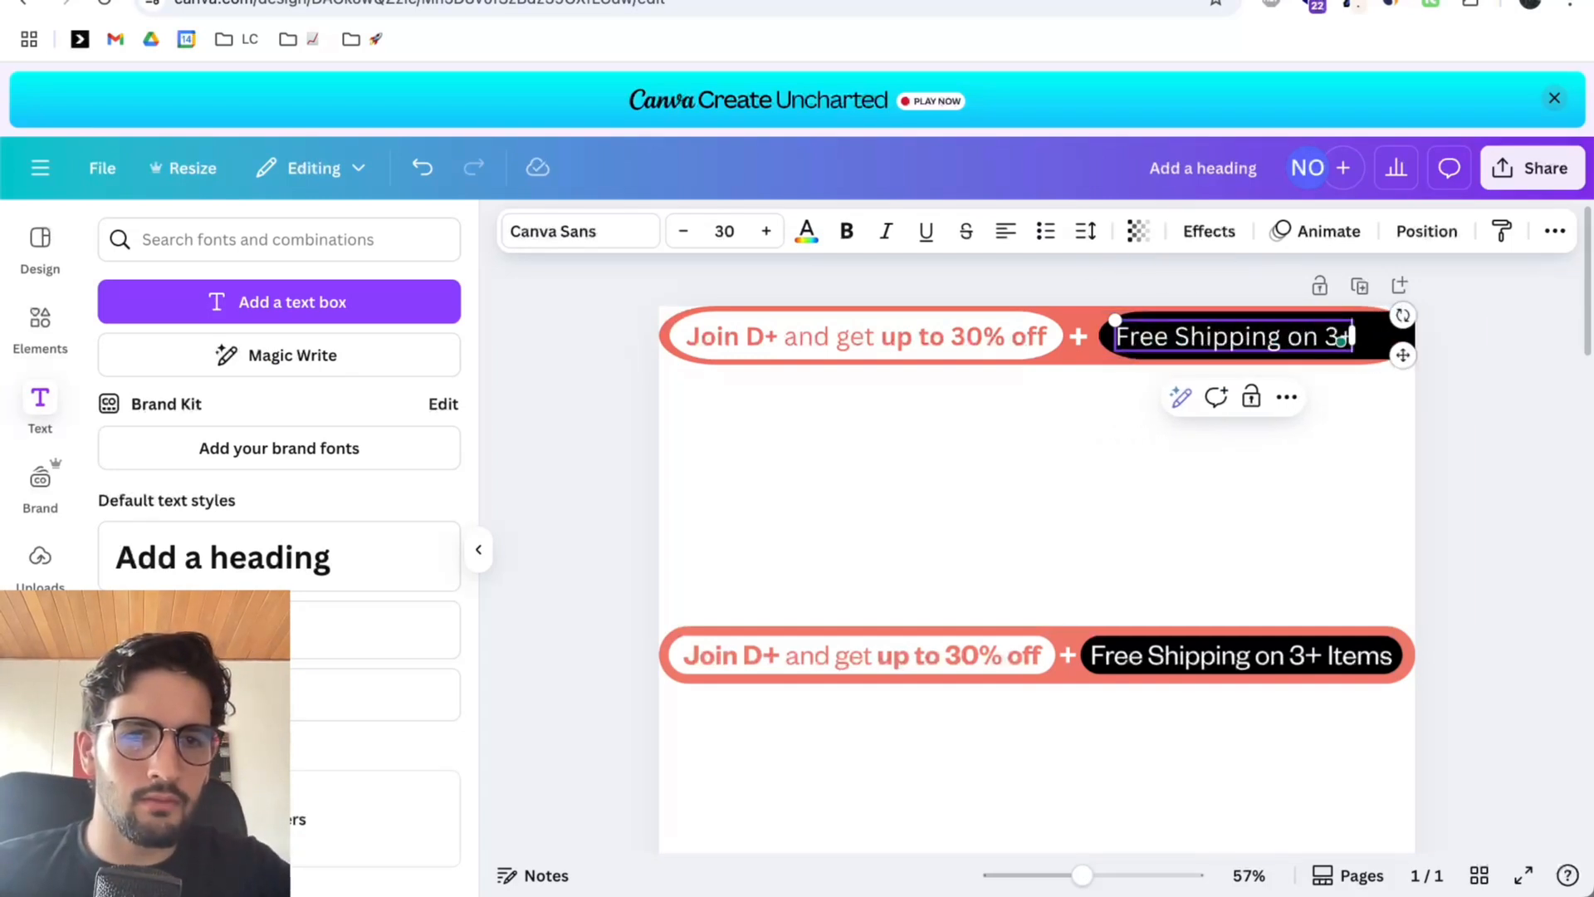
pyautogui.write('+ i')
pyautogui.press('Return')
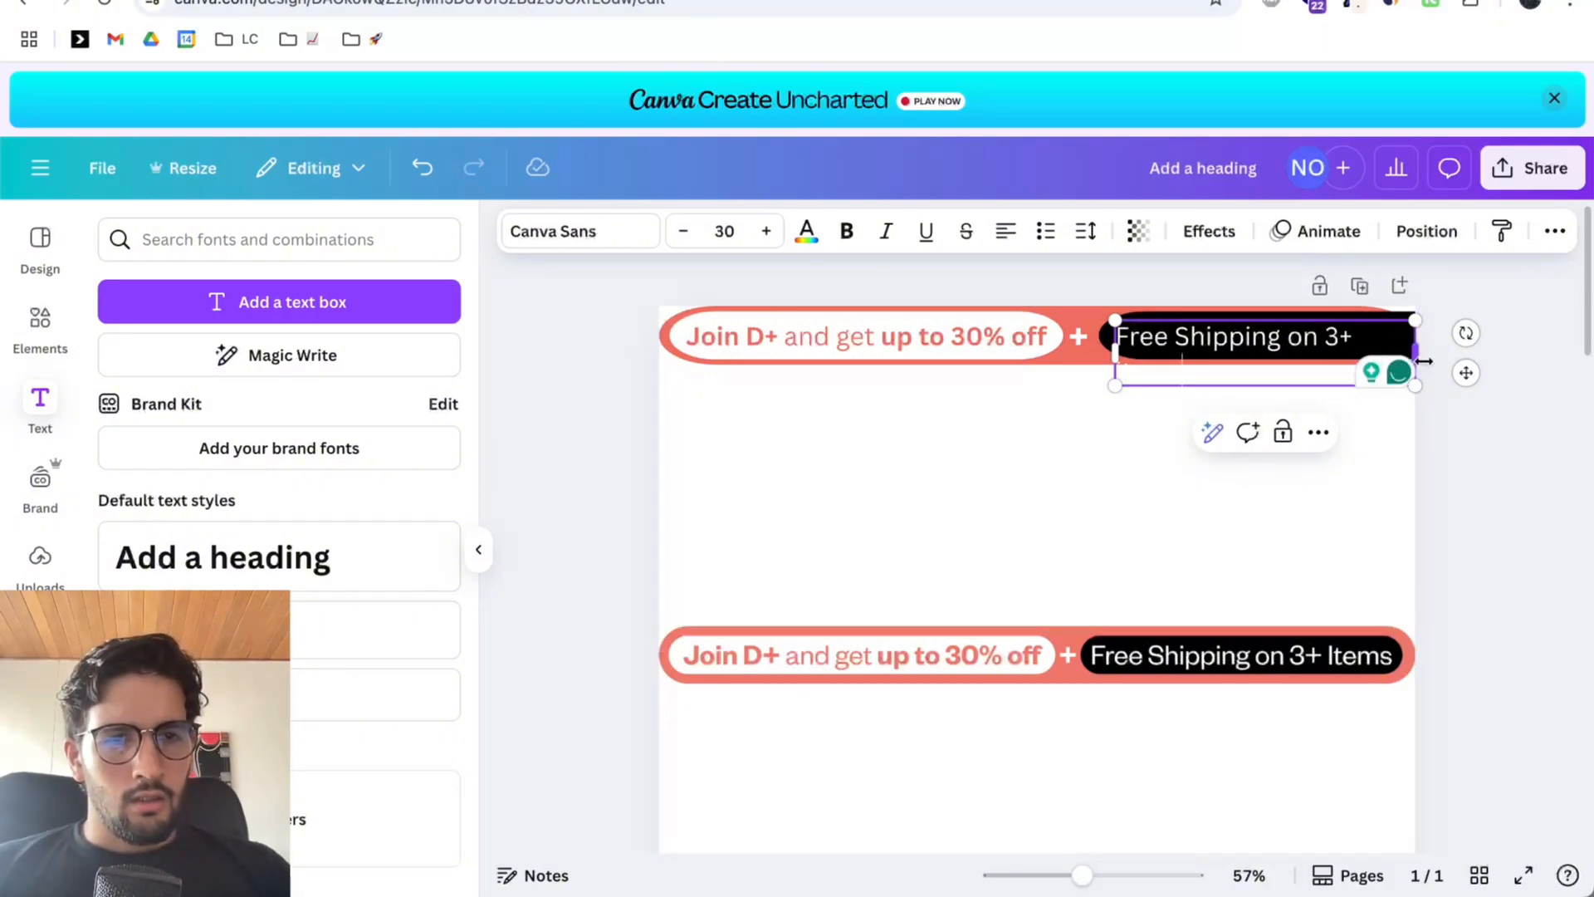
pyautogui.moveTo(1425, 361); pyautogui.dragTo(1468, 358)
pyautogui.click(1248, 425)
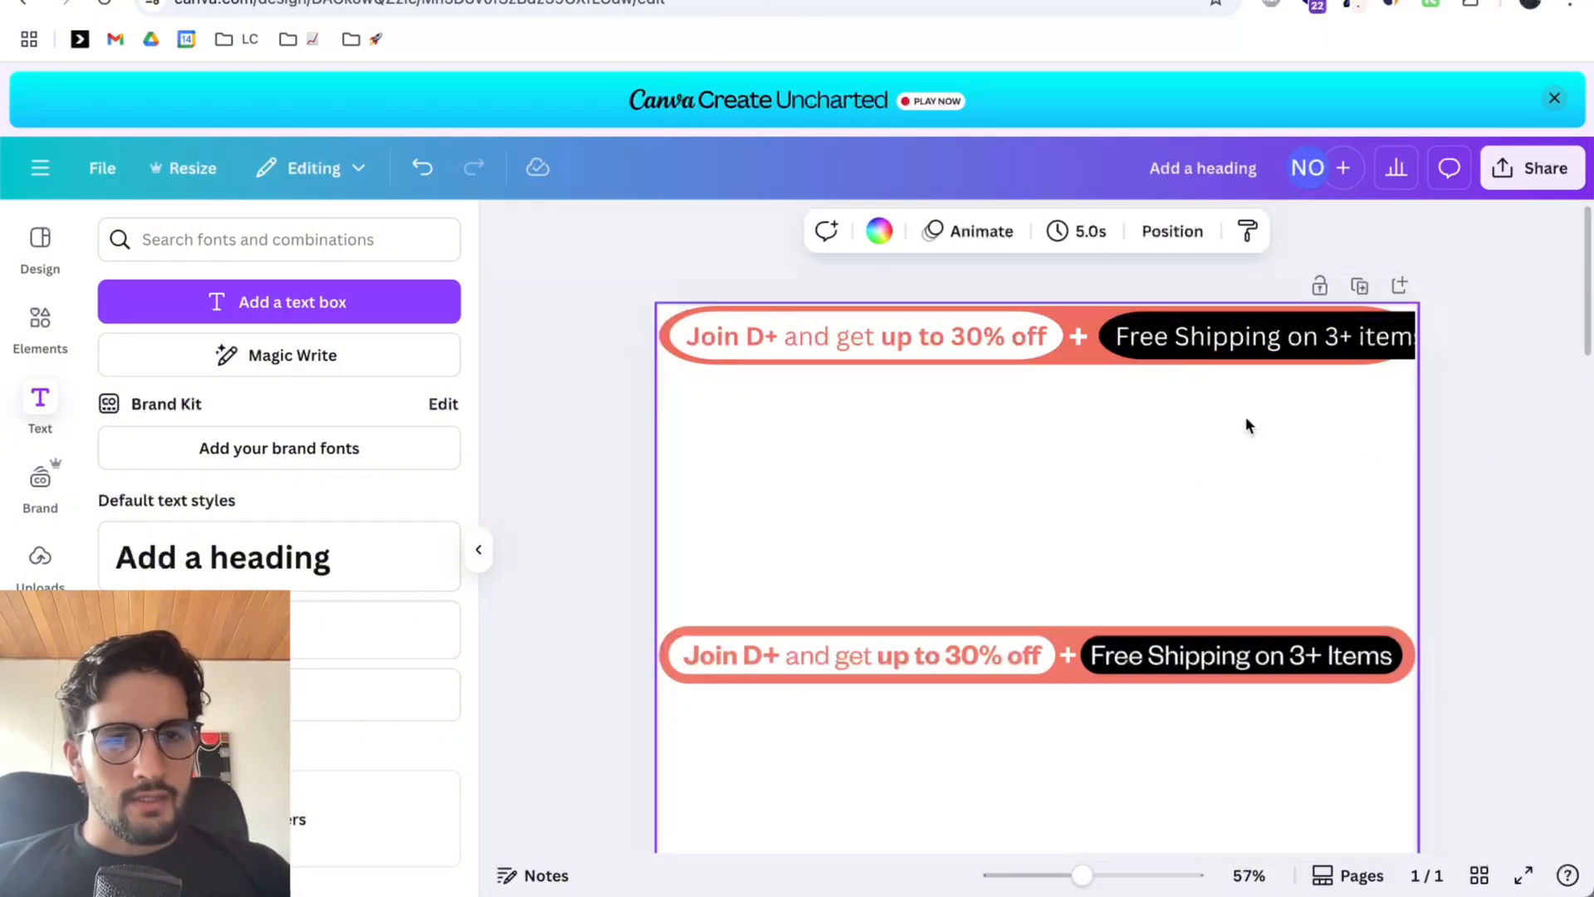
pyautogui.click(977, 355)
pyautogui.keyDown('shift'); pyautogui.click(1165, 344); pyautogui.keyUp('shift')
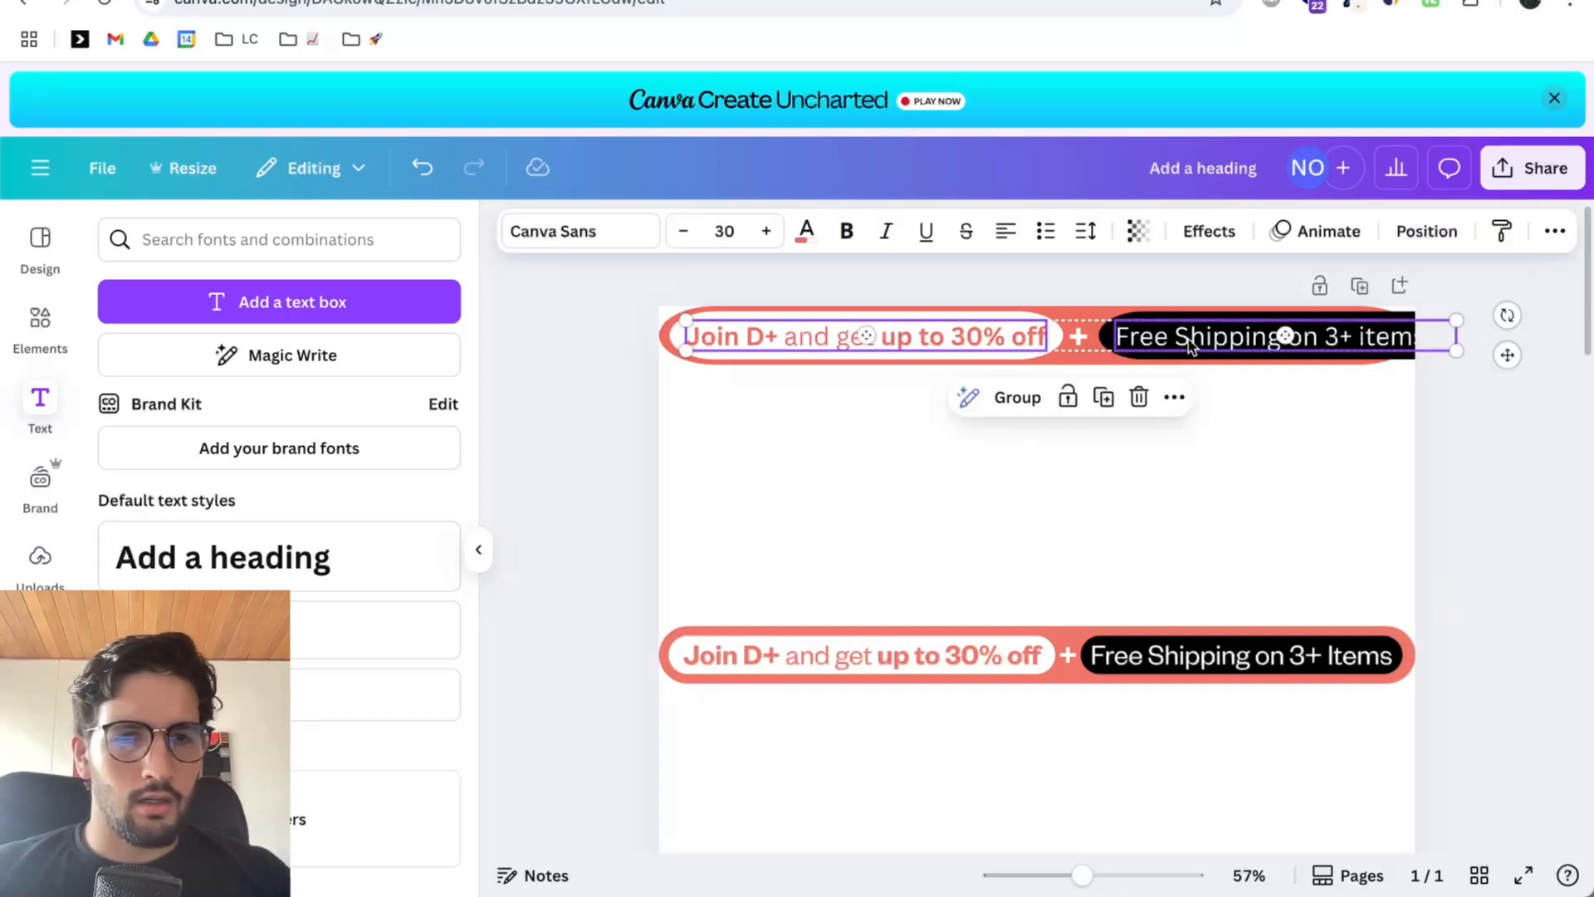
pyautogui.click(1272, 432)
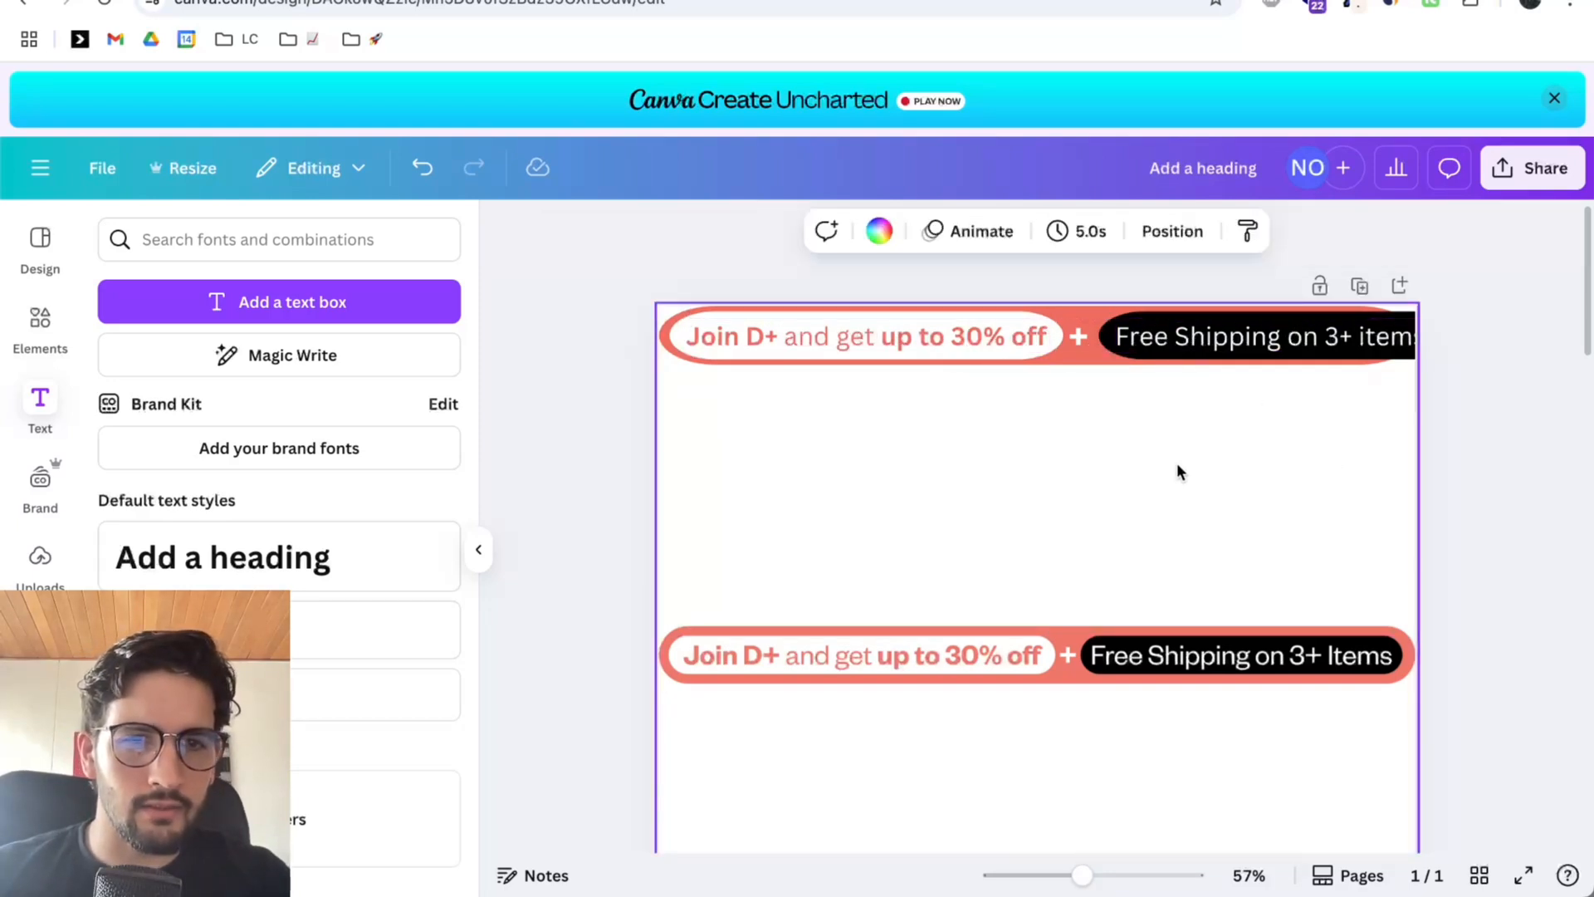
pyautogui.click(1109, 348)
pyautogui.keyDown('shift'); pyautogui.click(1187, 349); pyautogui.keyUp('shift')
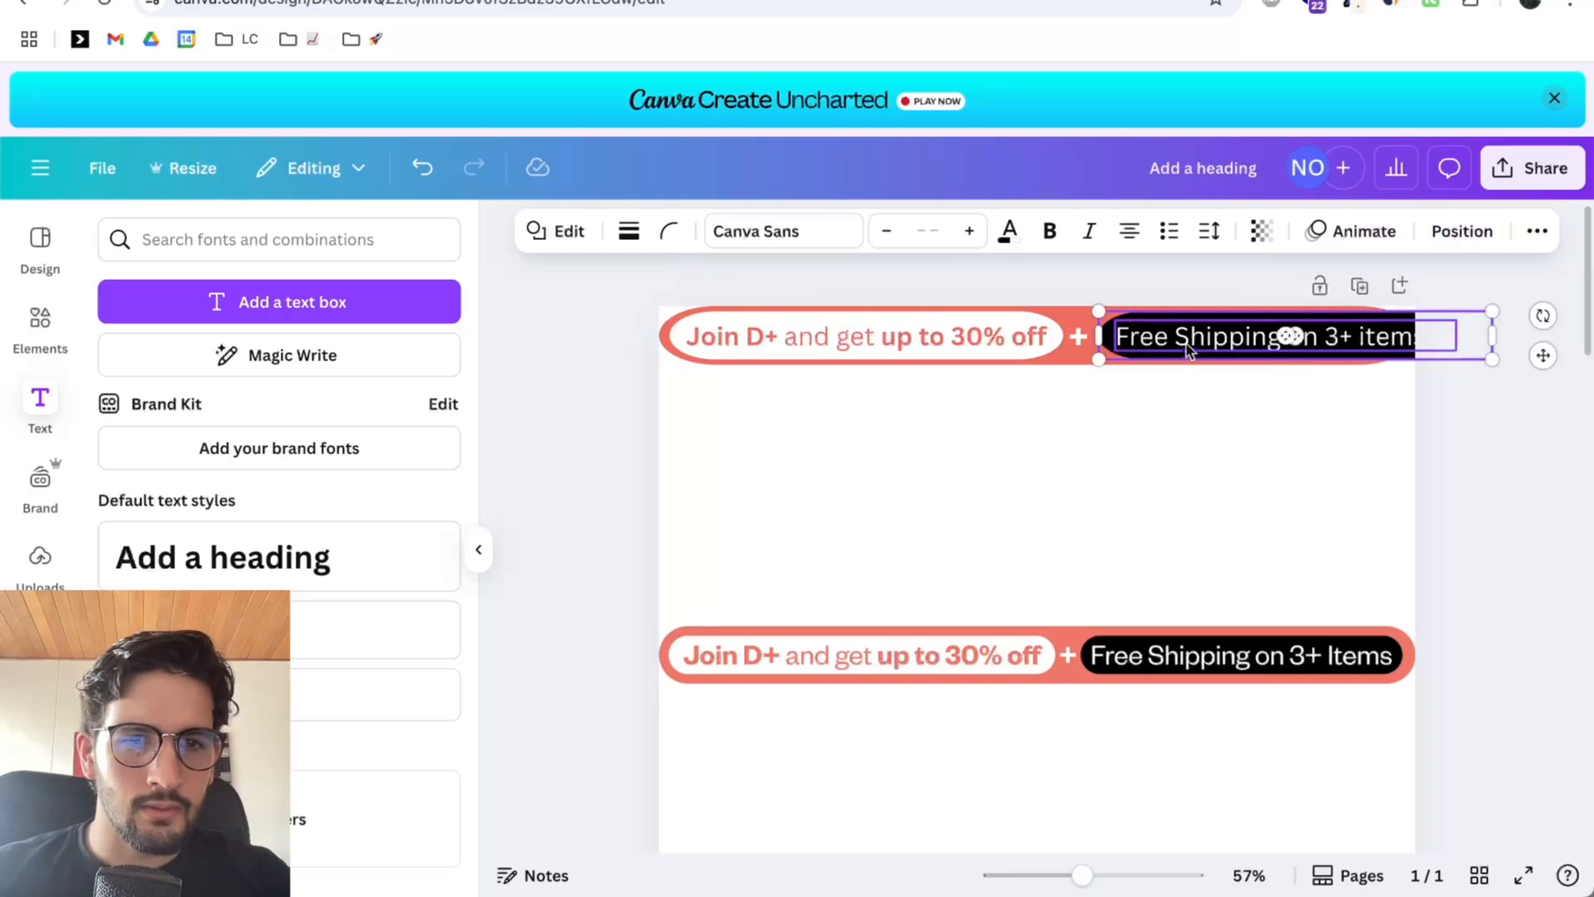
pyautogui.click(1253, 443)
# Reduce the font size of both pill texts to 26.
pyautogui.click(1204, 338)
pyautogui.keyDown('shift'); pyautogui.click(985, 332); pyautogui.keyUp('shift')
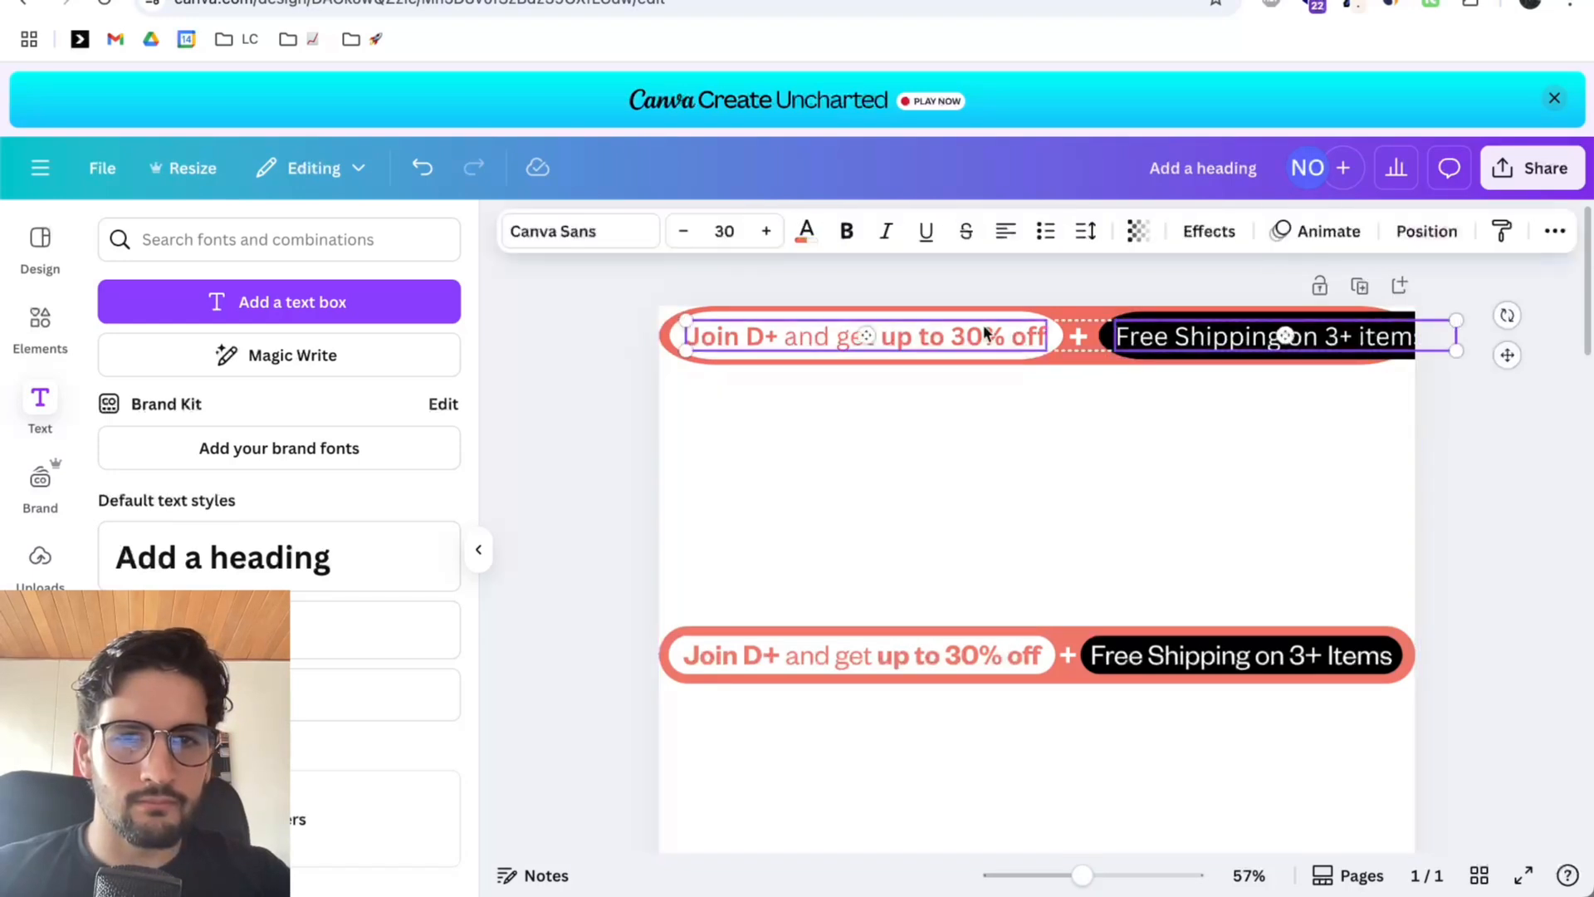
pyautogui.click(682, 235)
pyautogui.click(682, 236)
pyautogui.click(682, 236)
pyautogui.click(682, 236)
# Shorten the black pill so that it ends just inside the red bar's right end.
pyautogui.click(1289, 407)
pyautogui.click(1411, 337)
pyautogui.moveTo(1494, 339); pyautogui.dragTo(1405, 343)
pyautogui.click(1228, 445)
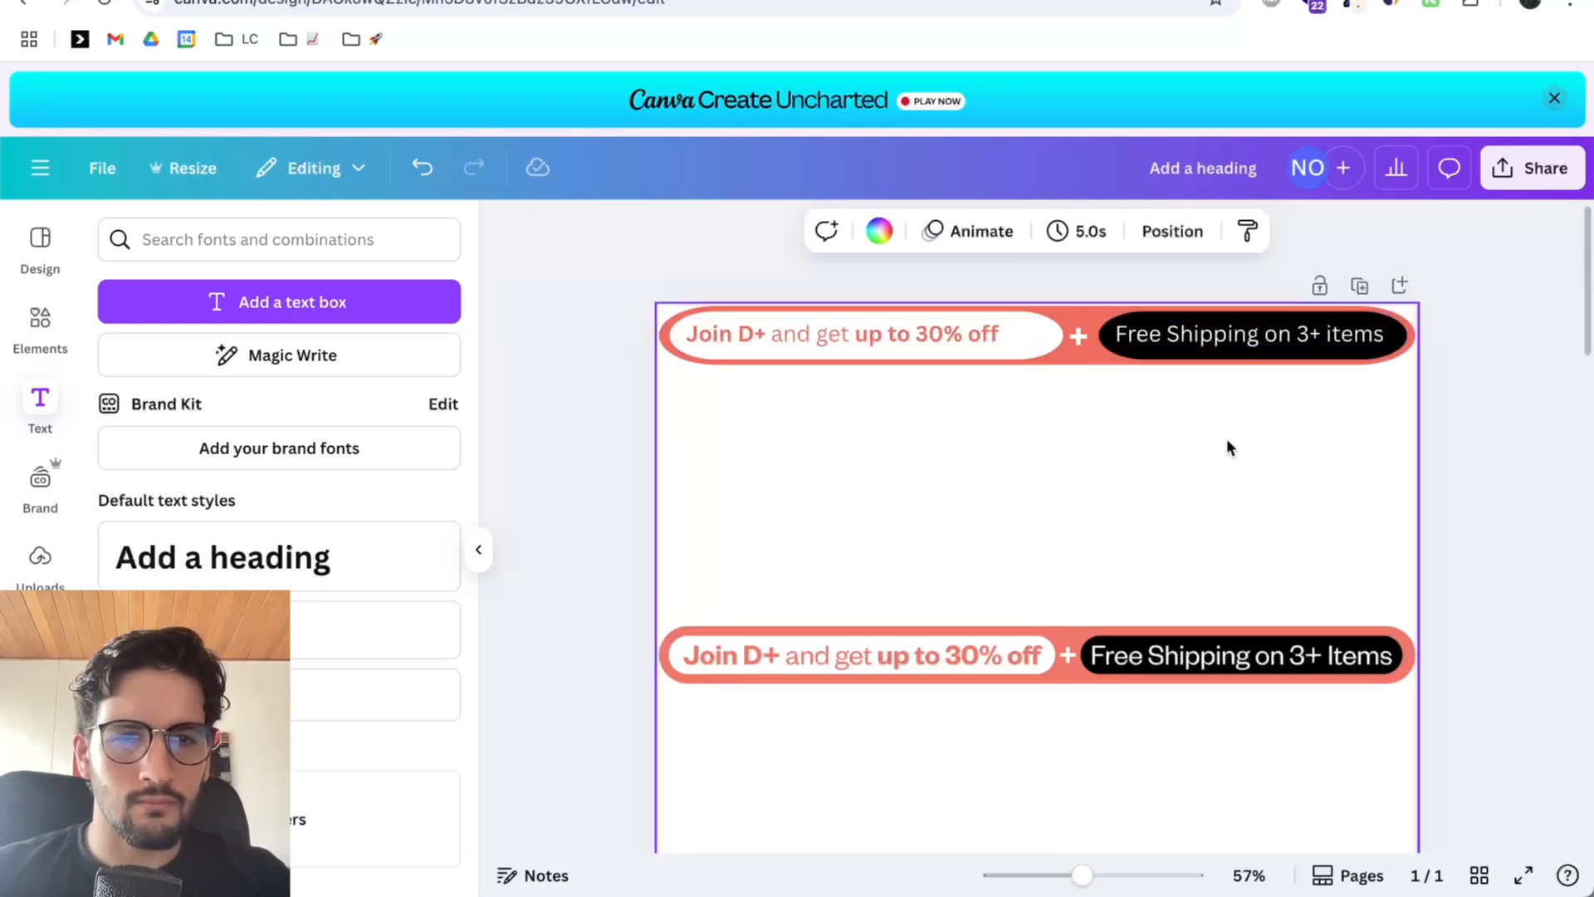
# Centre the free shipping text horizontally and vertically on the black pill.
pyautogui.click(1162, 334)
pyautogui.keyDown('shift'); pyautogui.click(1103, 332); pyautogui.keyUp('shift')
pyautogui.click(1436, 232)
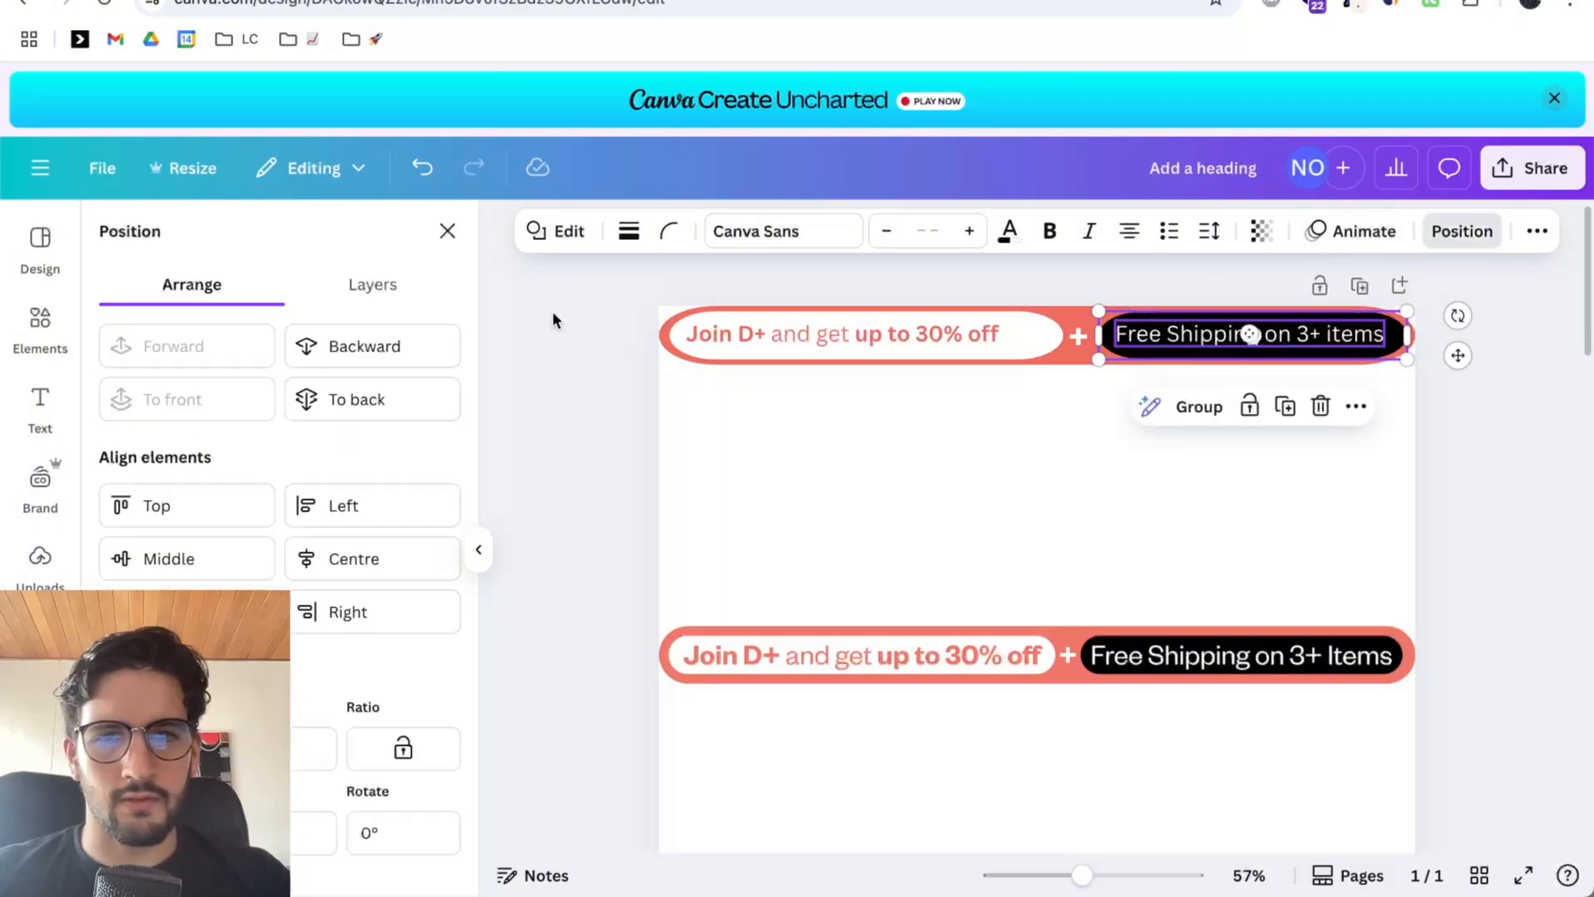
pyautogui.click(332, 560)
pyautogui.click(227, 569)
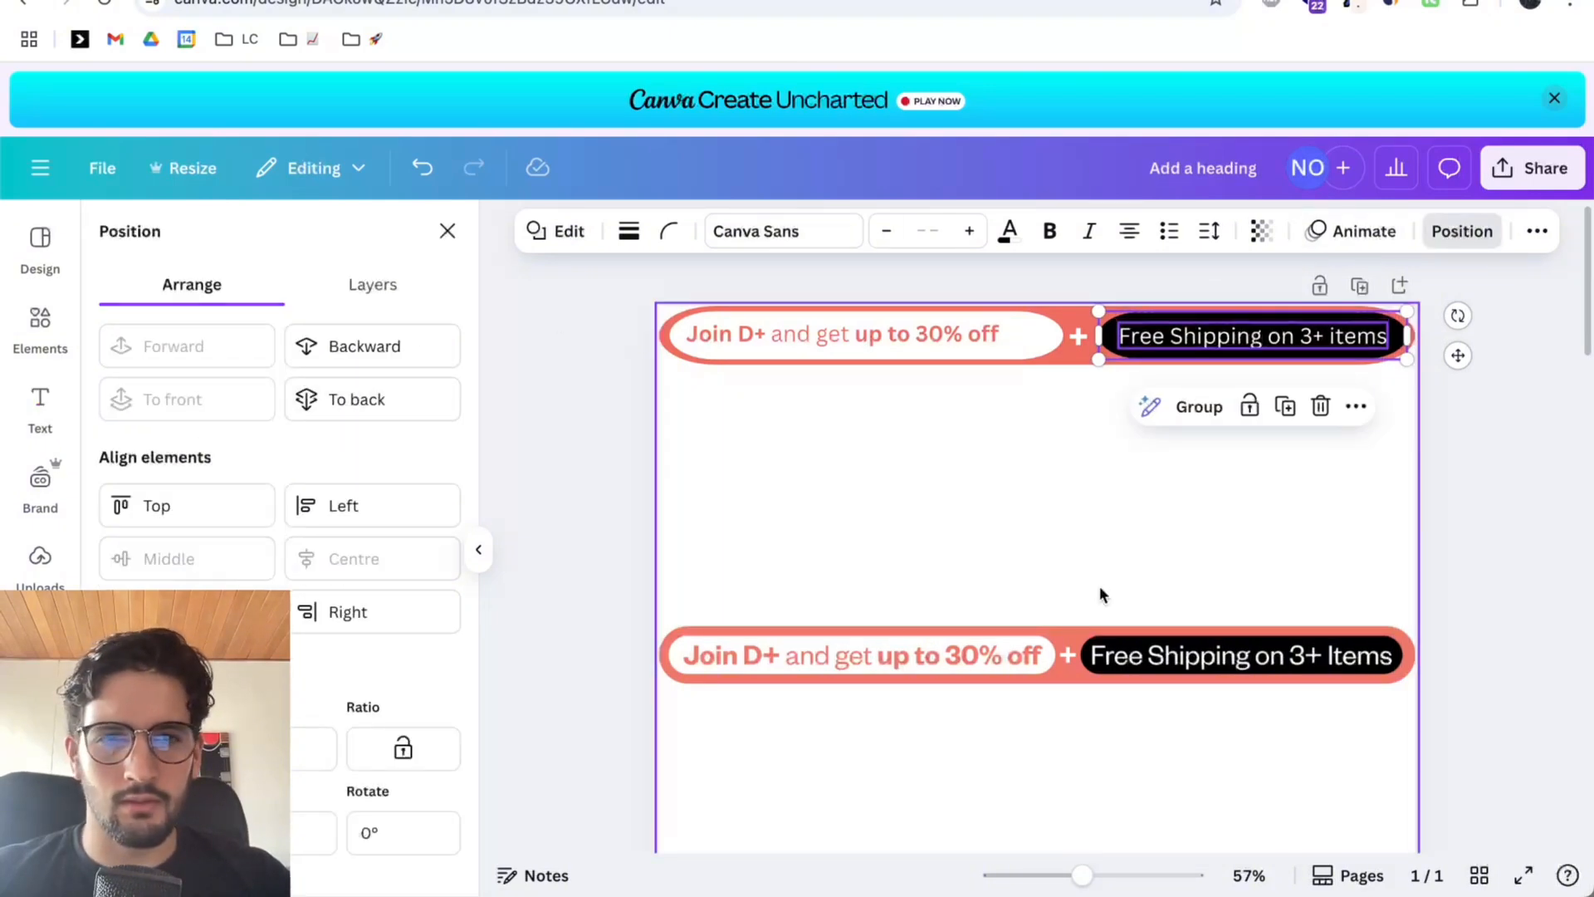
# Shorten the white pill to fit its heading and centre the heading on it horizontally and vertically.
pyautogui.click(1102, 593)
pyautogui.click(947, 335)
pyautogui.keyDown('shift'); pyautogui.click(1033, 336); pyautogui.keyUp('shift')
pyautogui.click(1038, 336)
pyautogui.moveTo(1063, 337); pyautogui.dragTo(1029, 338)
pyautogui.keyDown('shift'); pyautogui.click(947, 334); pyautogui.keyUp('shift')
pyautogui.click(348, 560)
pyautogui.click(224, 564)
pyautogui.click(830, 477)
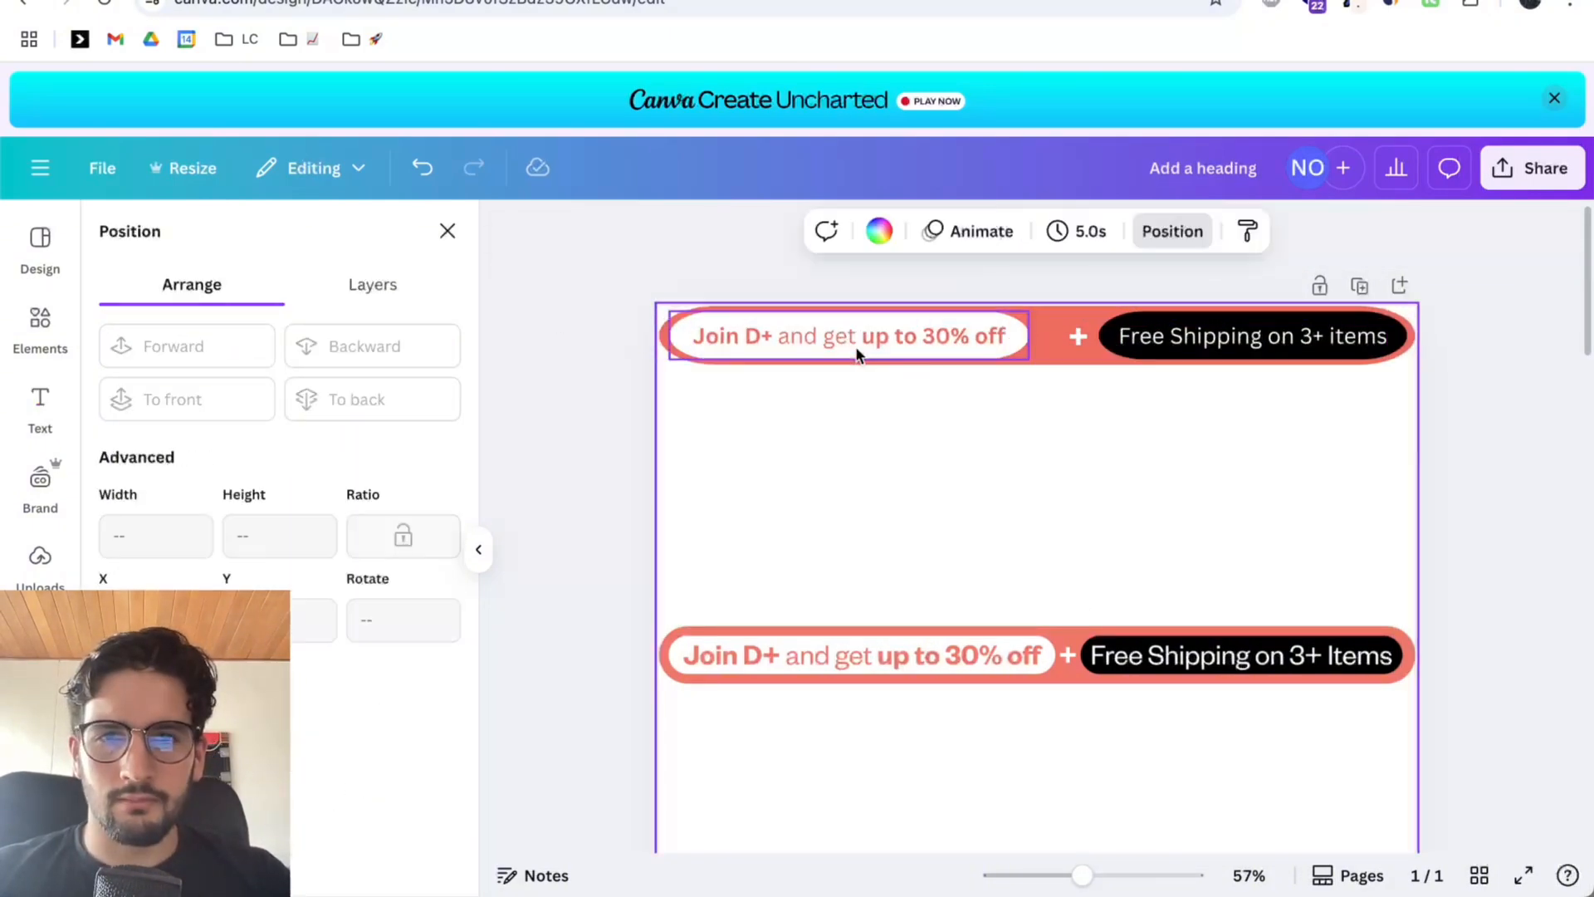
# Group the white pill with its heading, and the black pill with its free shipping text.
pyautogui.click(854, 350)
pyautogui.keyDown('shift'); pyautogui.click(859, 335); pyautogui.keyUp('shift')
pyautogui.press('super+g')
pyautogui.click(1222, 335)
pyautogui.keyDown('shift'); pyautogui.click(1225, 314); pyautogui.keyUp('shift')
pyautogui.scroll(5, 1224, 312)
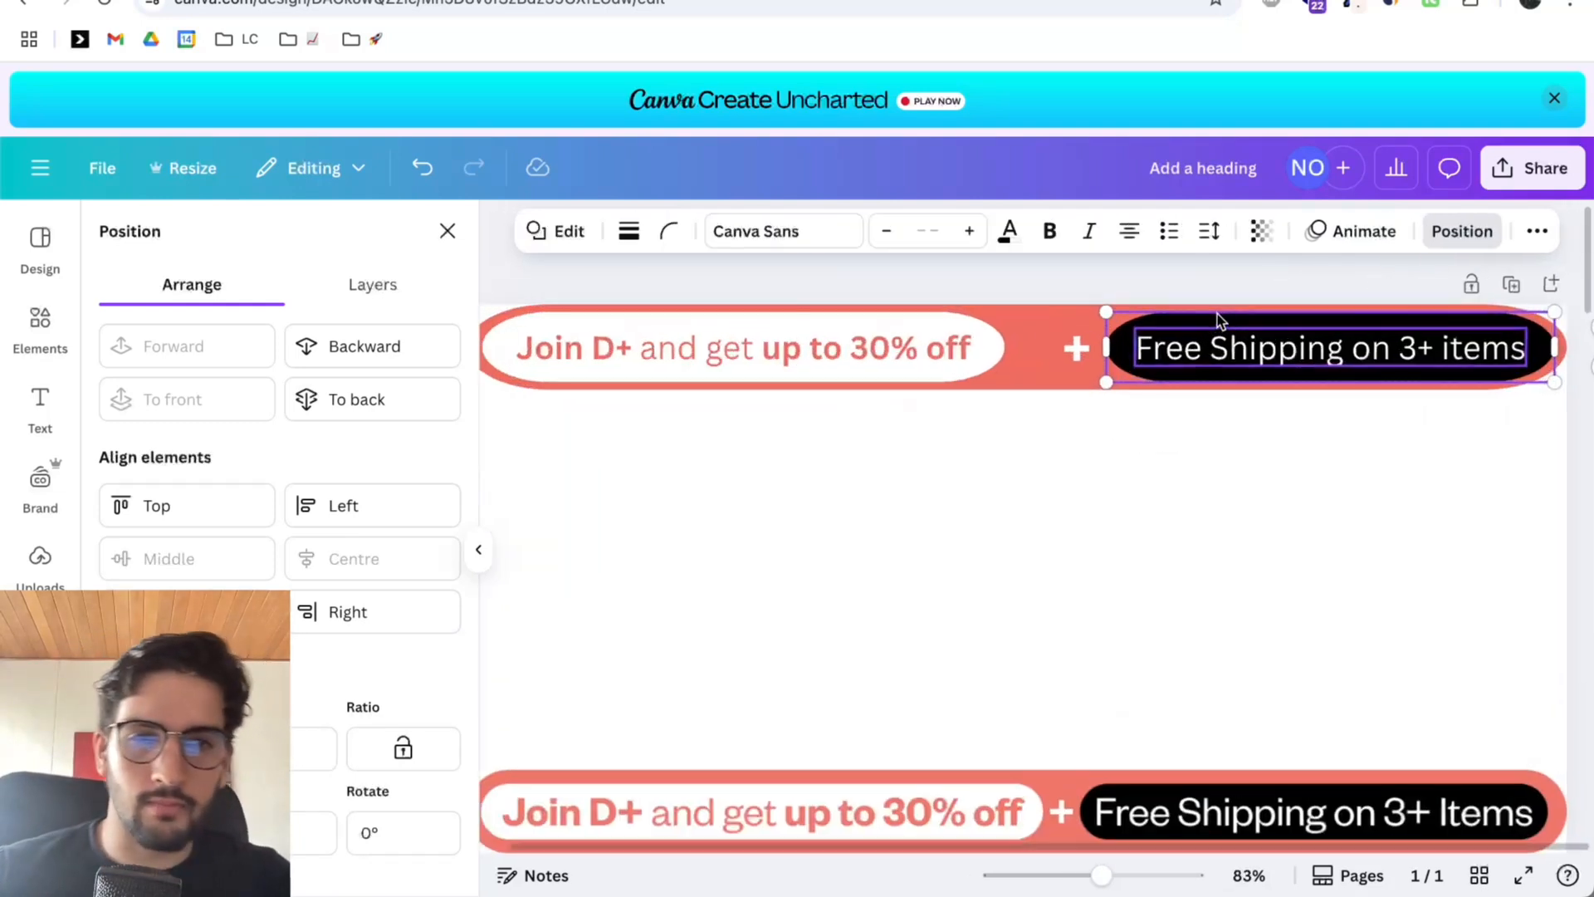
pyautogui.scroll(-6, 1201, 422)
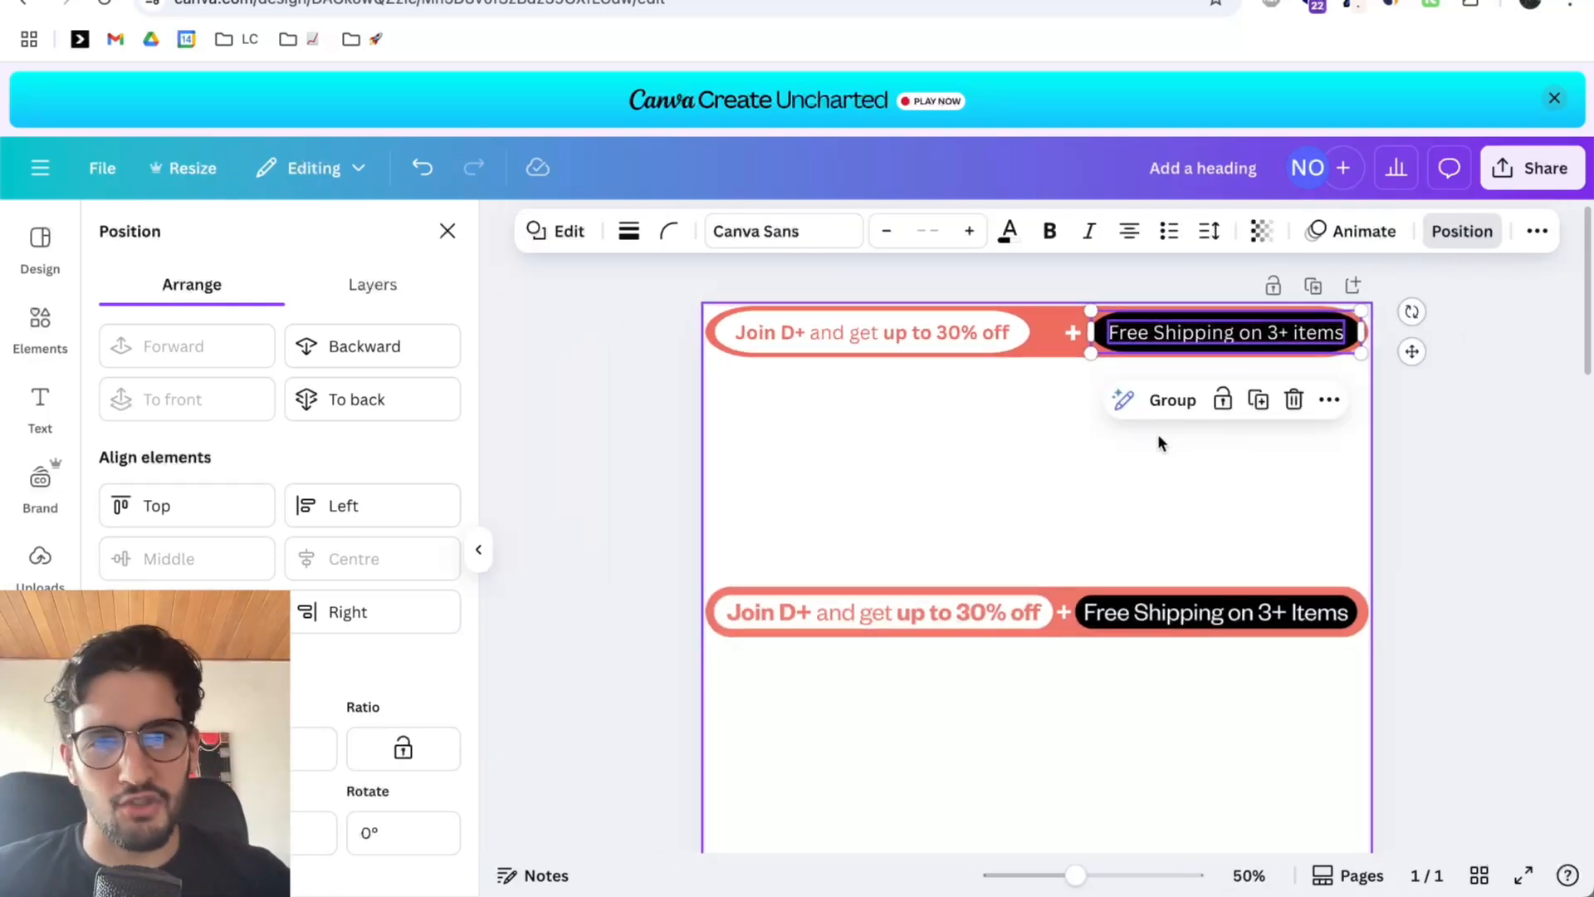
pyautogui.press('super+g')
# Move the "+" and the black pill group closer to the white pill group.
pyautogui.click(1116, 435)
pyautogui.moveTo(1073, 334)
pyautogui.mouseDown()
pyautogui.moveTo(1047, 333)
pyautogui.moveTo(1116, 336)
pyautogui.moveTo(1093, 336)
pyautogui.mouseUp()
pyautogui.click(1122, 336)
pyautogui.click(1022, 380)
# Select the white pill group, the "+" and the black pill group together and shift them slightly right on the banner.
pyautogui.click(939, 331)
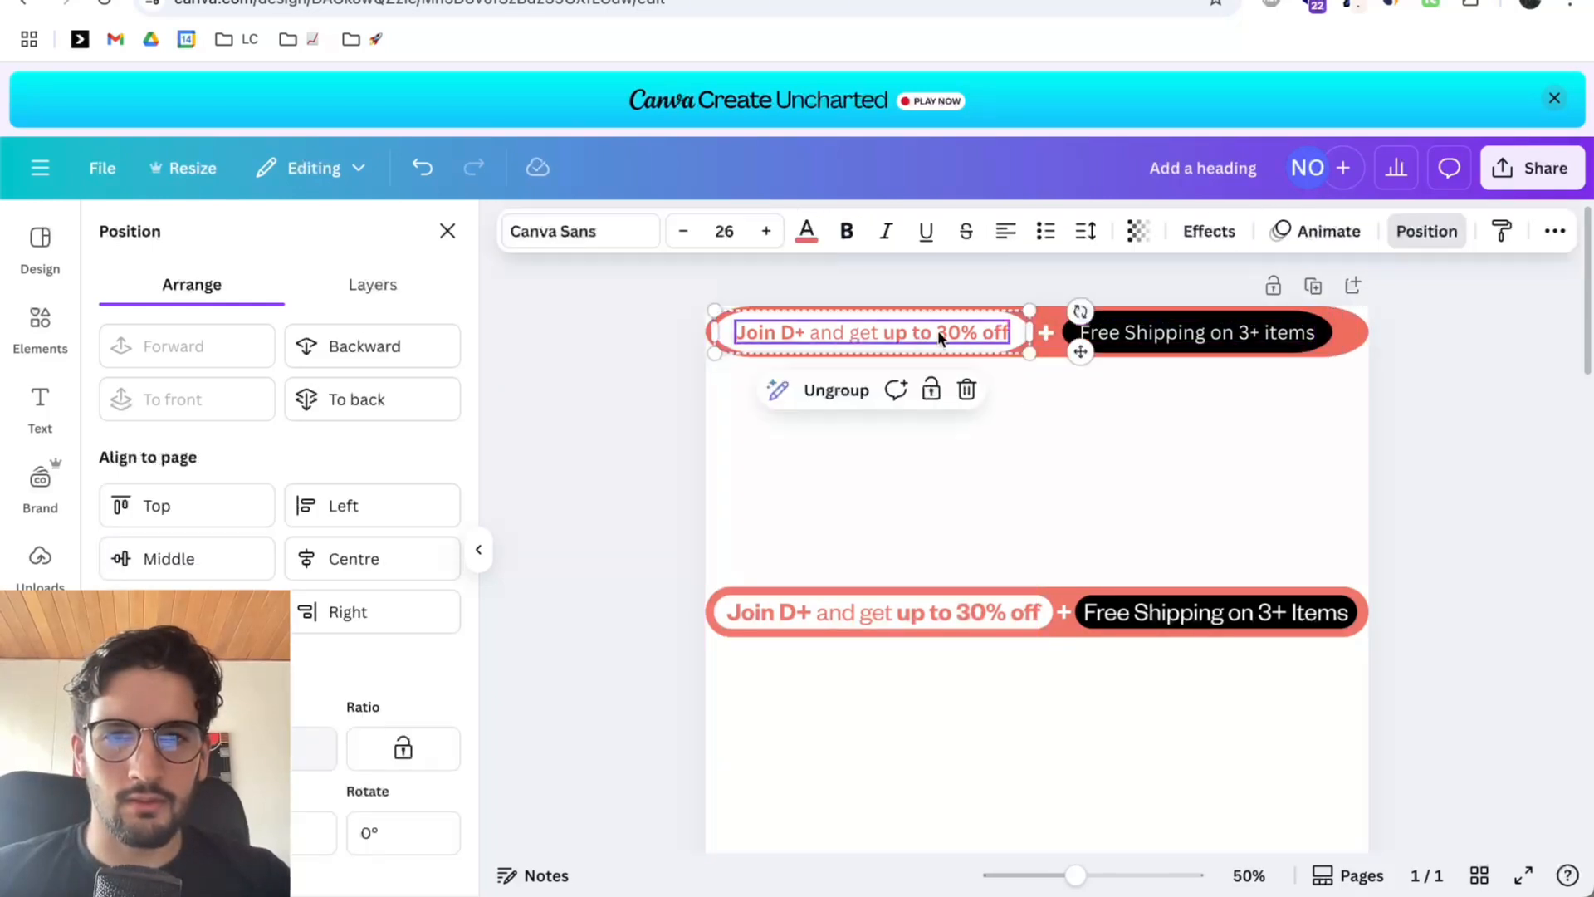
pyautogui.keyDown('shift'); pyautogui.click(1046, 332); pyautogui.keyUp('shift')
pyautogui.keyDown('shift'); pyautogui.click(1150, 338); pyautogui.keyUp('shift')
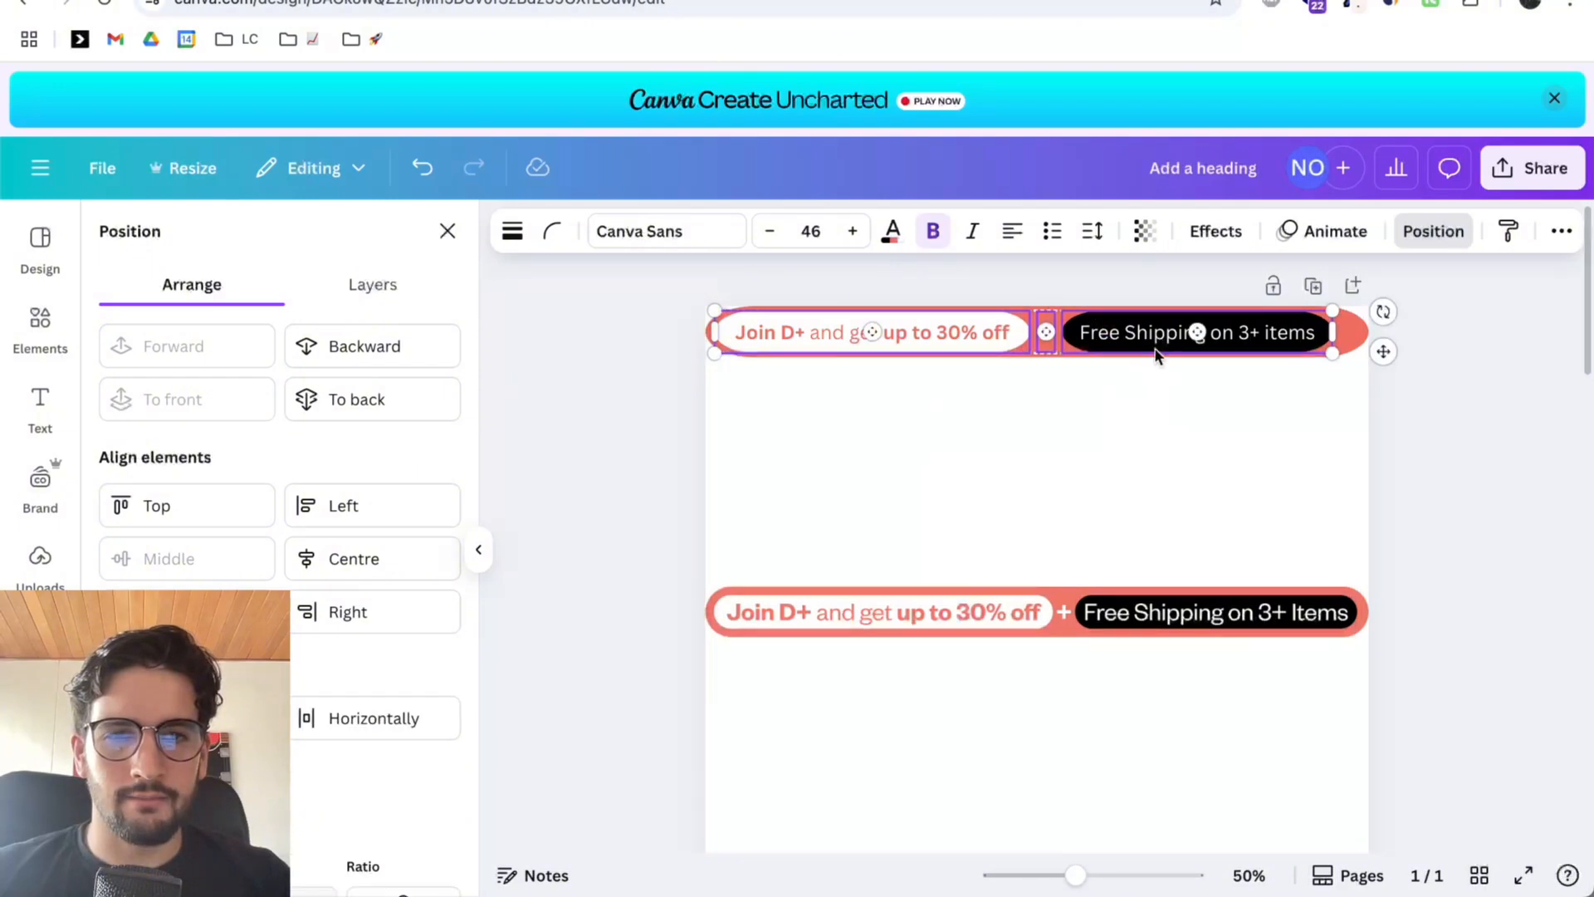
pyautogui.moveTo(1157, 335); pyautogui.dragTo(1161, 332)
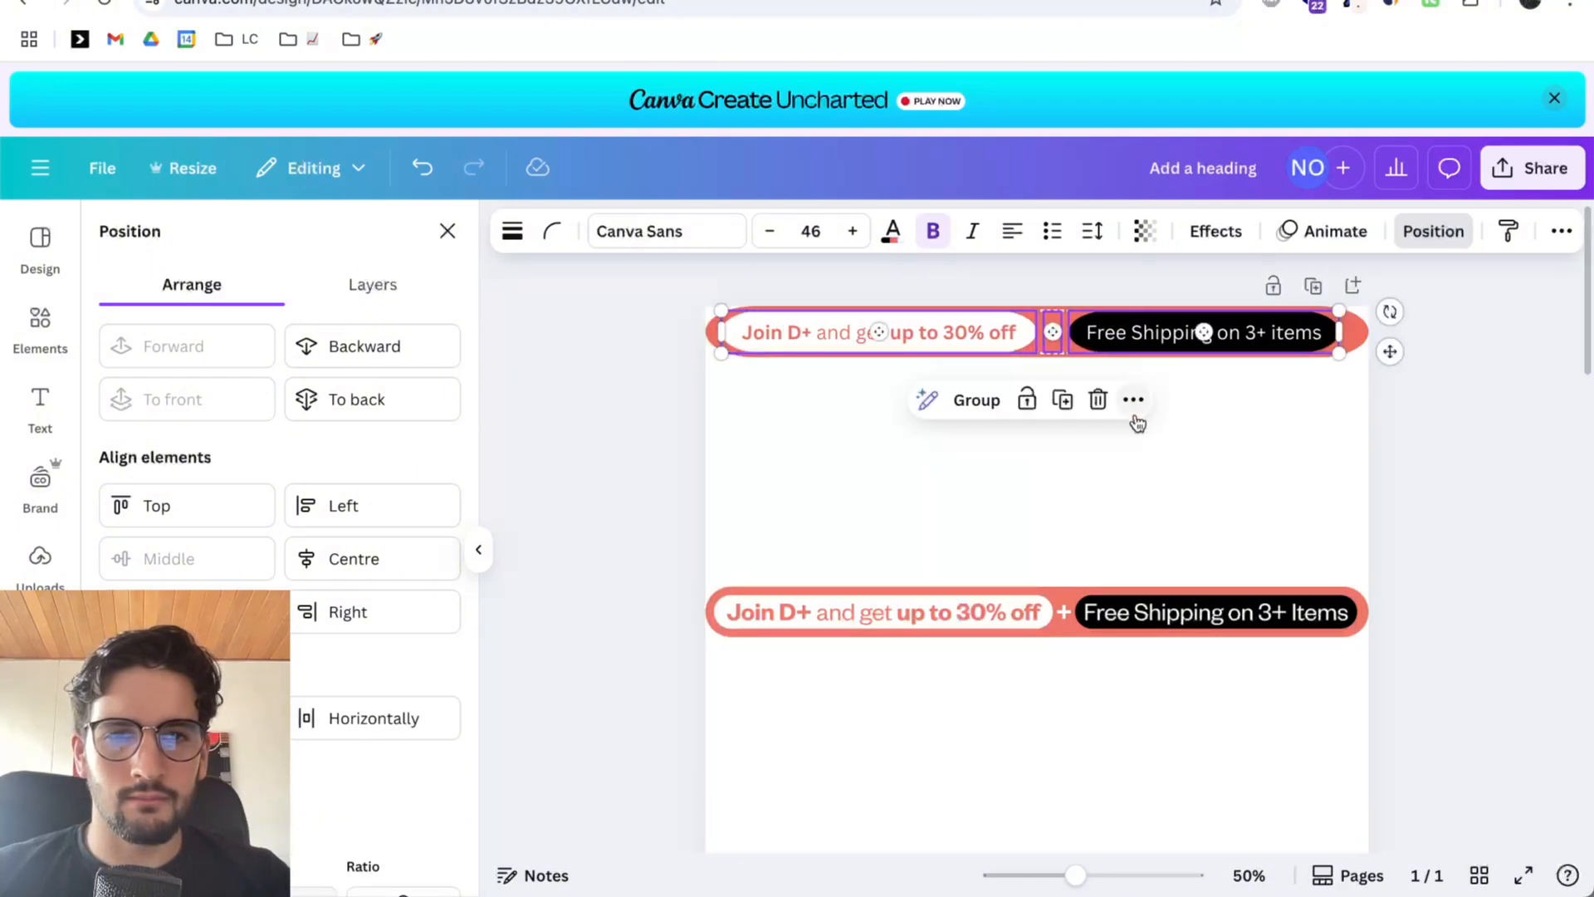
pyautogui.click(1134, 401)
pyautogui.click(1439, 366)
pyautogui.click(1439, 367)
# Shift the black pill group further right and move the "+" midway between the two pills.
pyautogui.click(1243, 336)
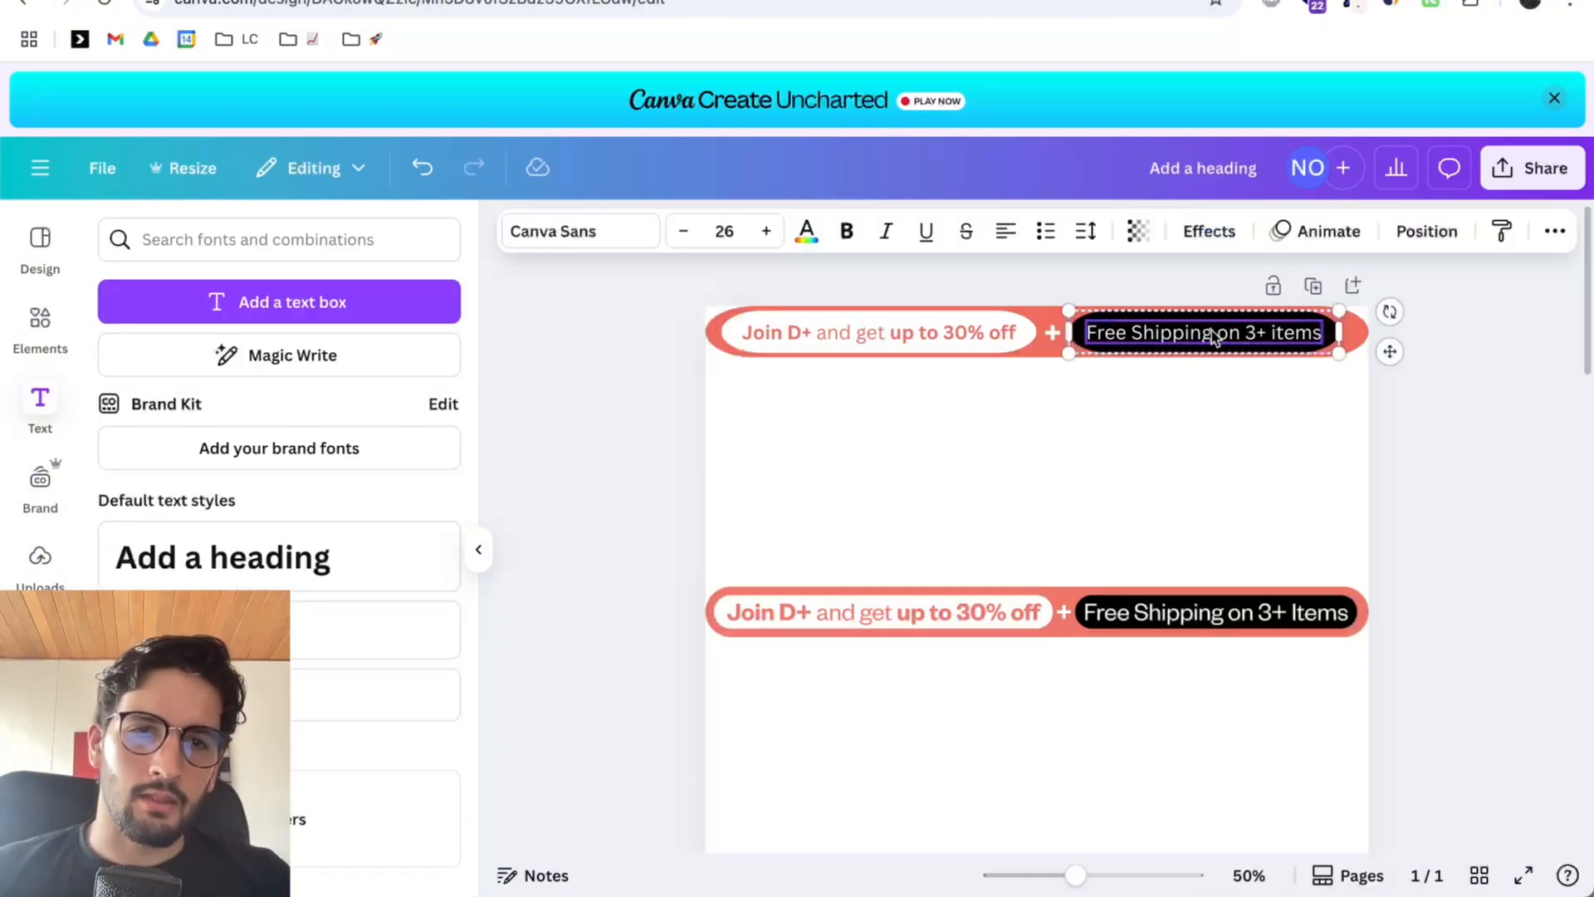
pyautogui.click(1241, 335)
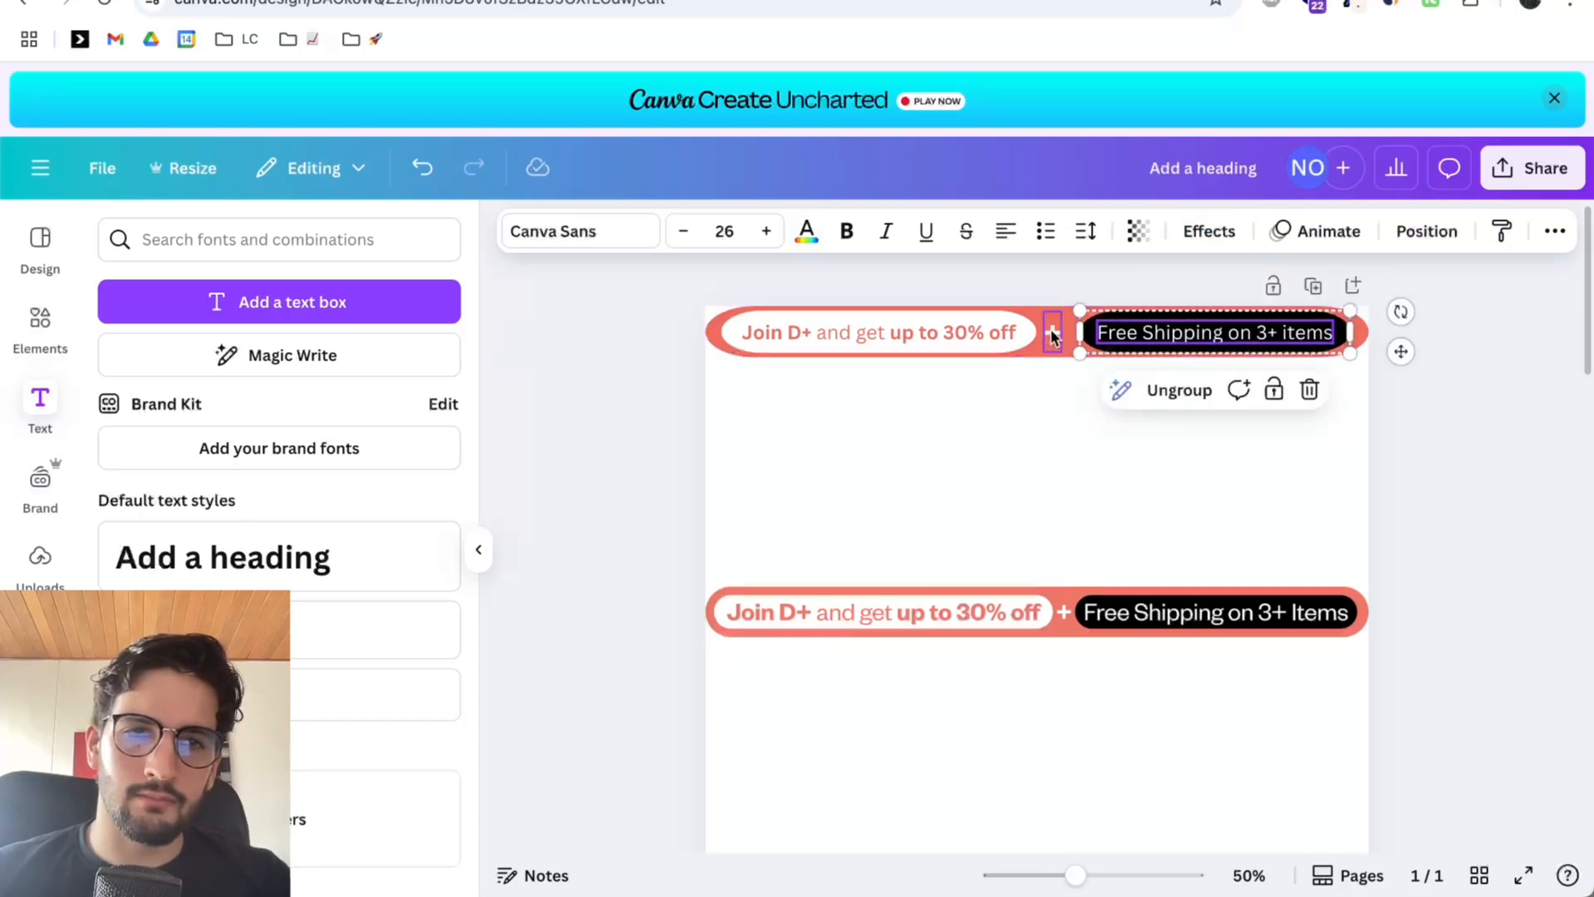
pyautogui.click(907, 332)
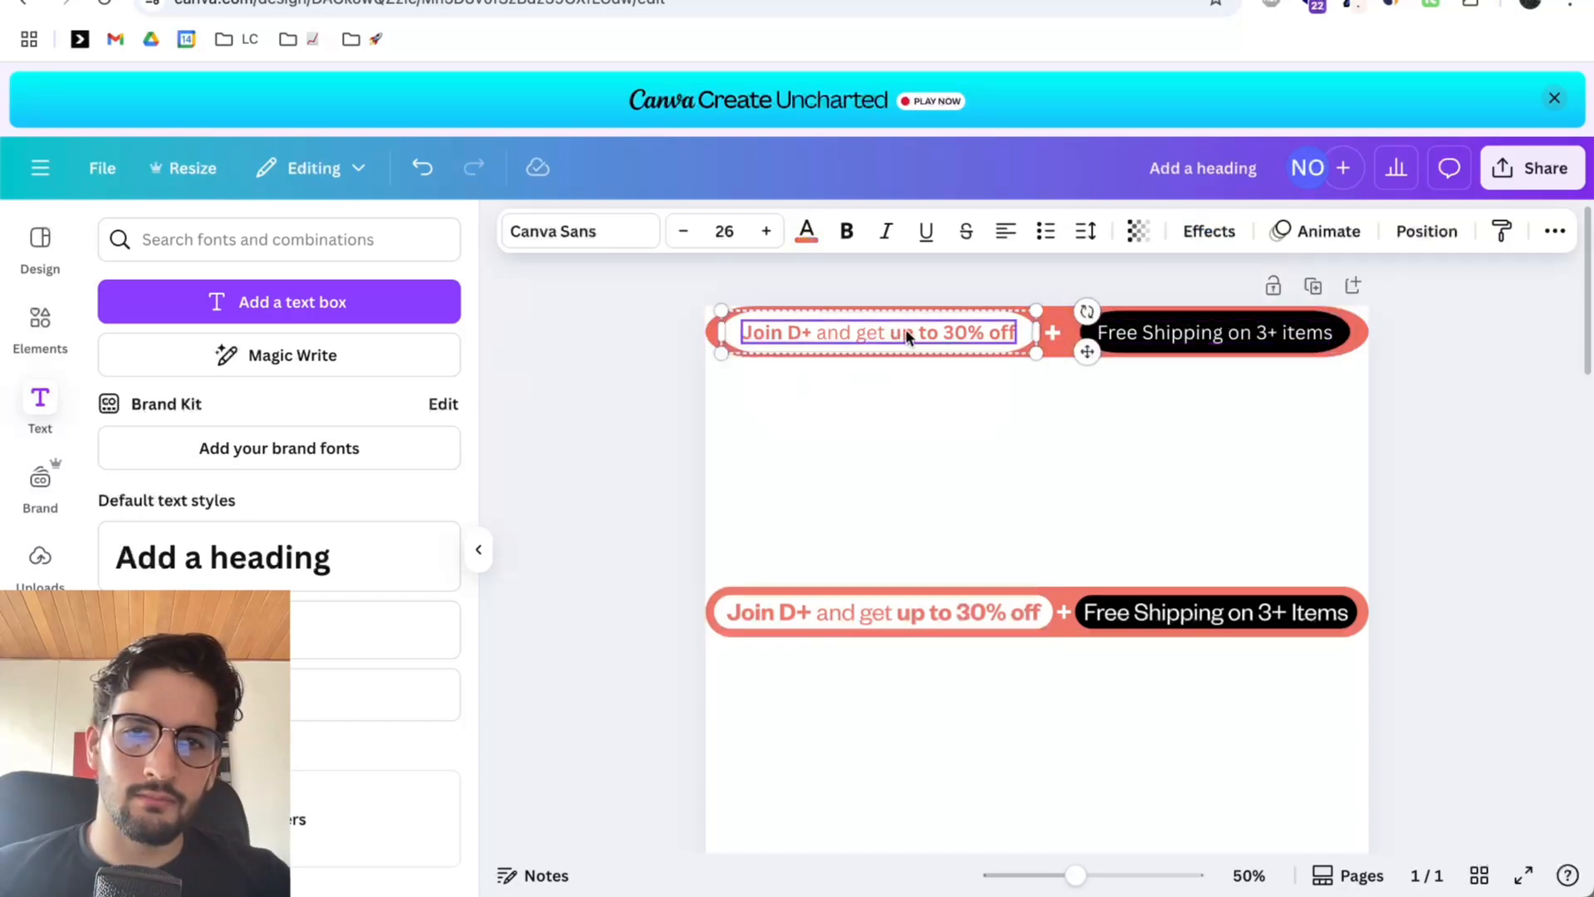
pyautogui.click(1054, 334)
# Group the white pill group, the "+" and the black pill group into one object.
pyautogui.keyDown('shift'); pyautogui.click(1119, 335); pyautogui.keyUp('shift')
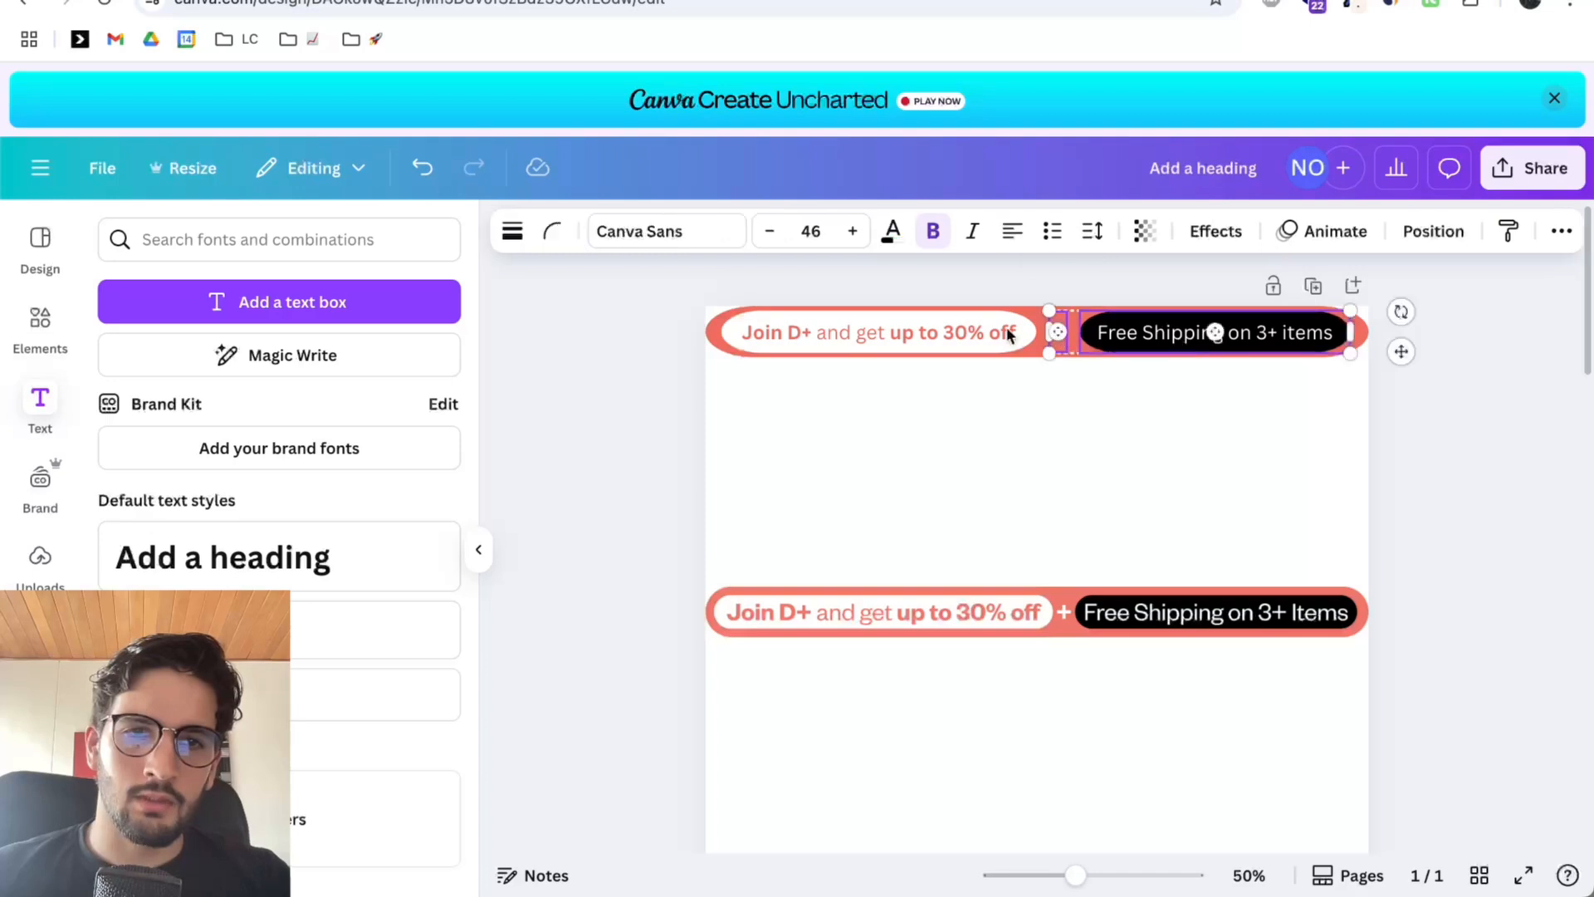
pyautogui.keyDown('shift'); pyautogui.click(930, 329); pyautogui.keyUp('shift')
pyautogui.hotkey('ctrl', 'g')
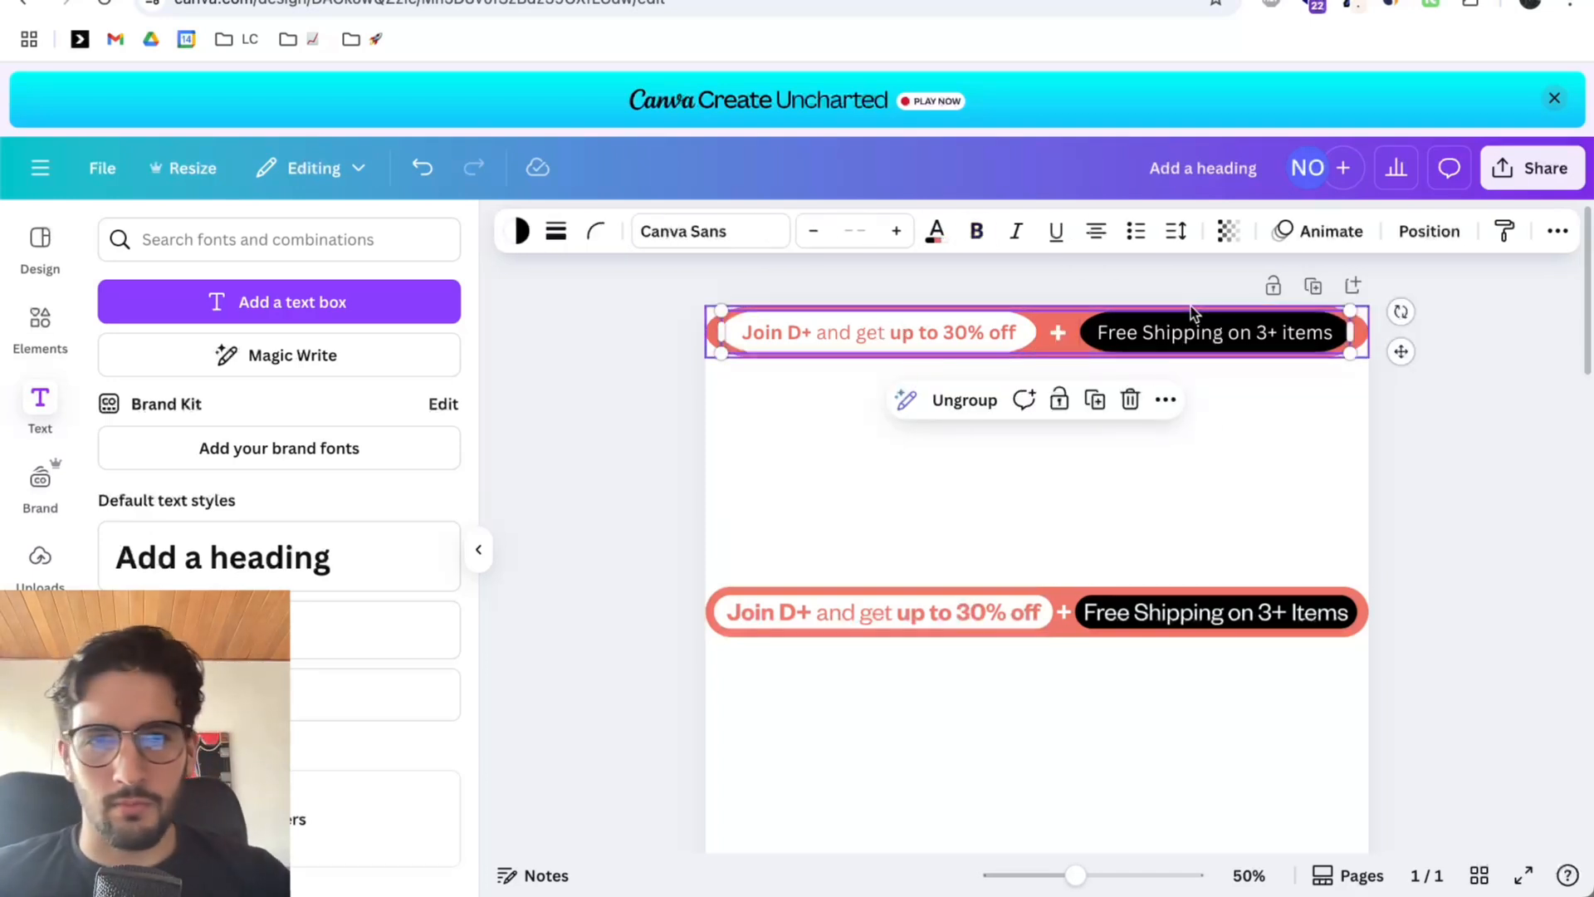
pyautogui.click(1195, 435)
# Change the coral banner background from its partial lock to a full lock.
pyautogui.click(960, 335)
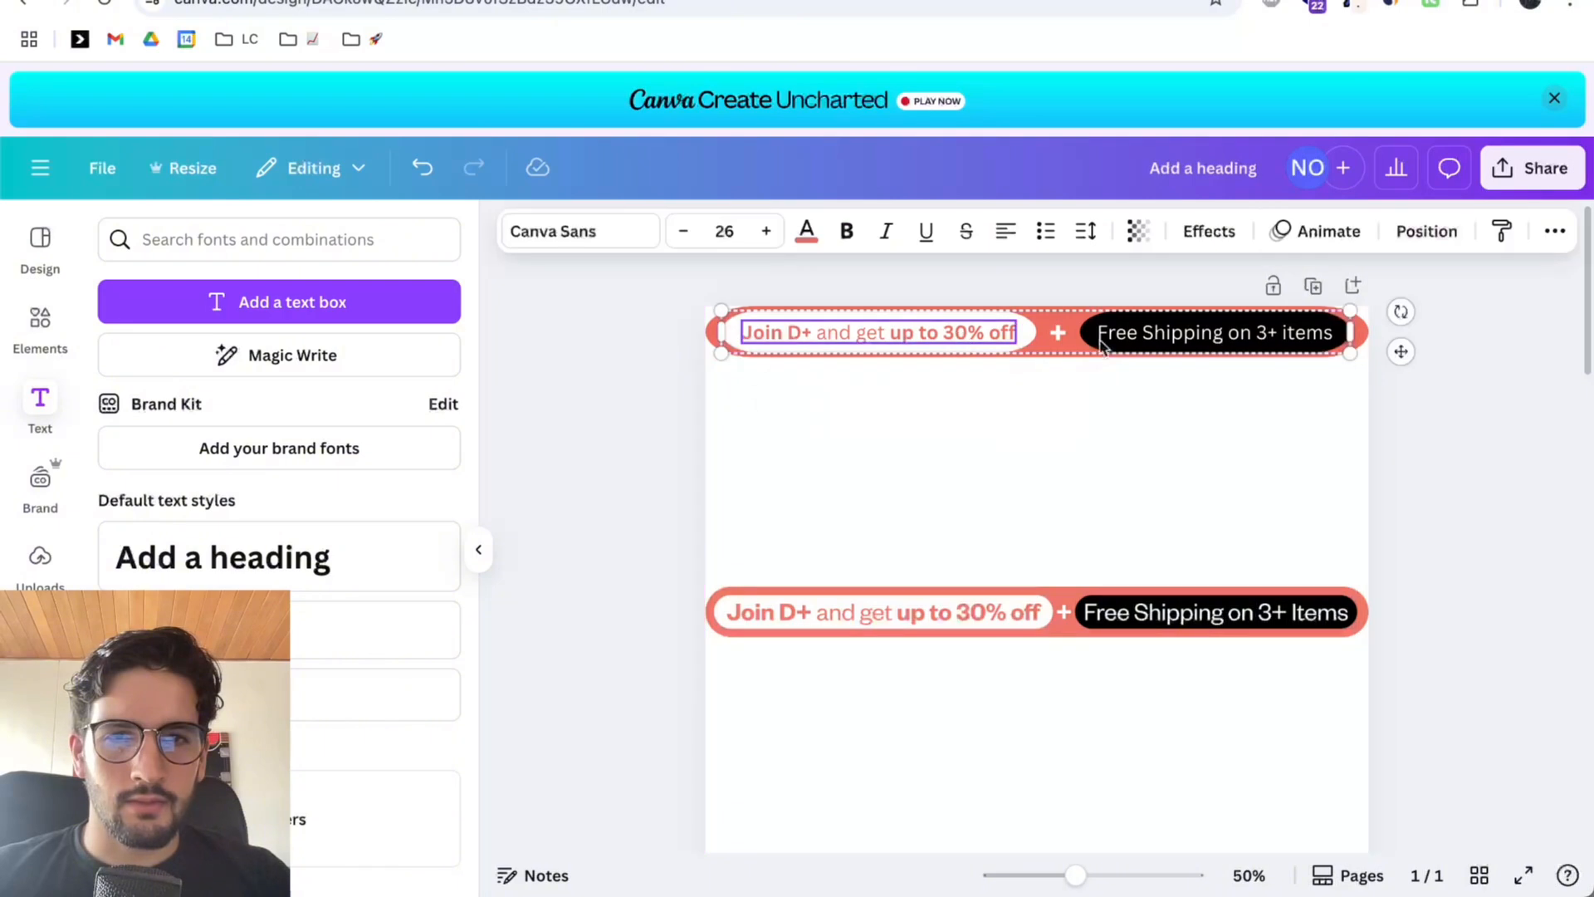
pyautogui.click(1362, 337)
pyautogui.click(1010, 232)
pyautogui.click(365, 291)
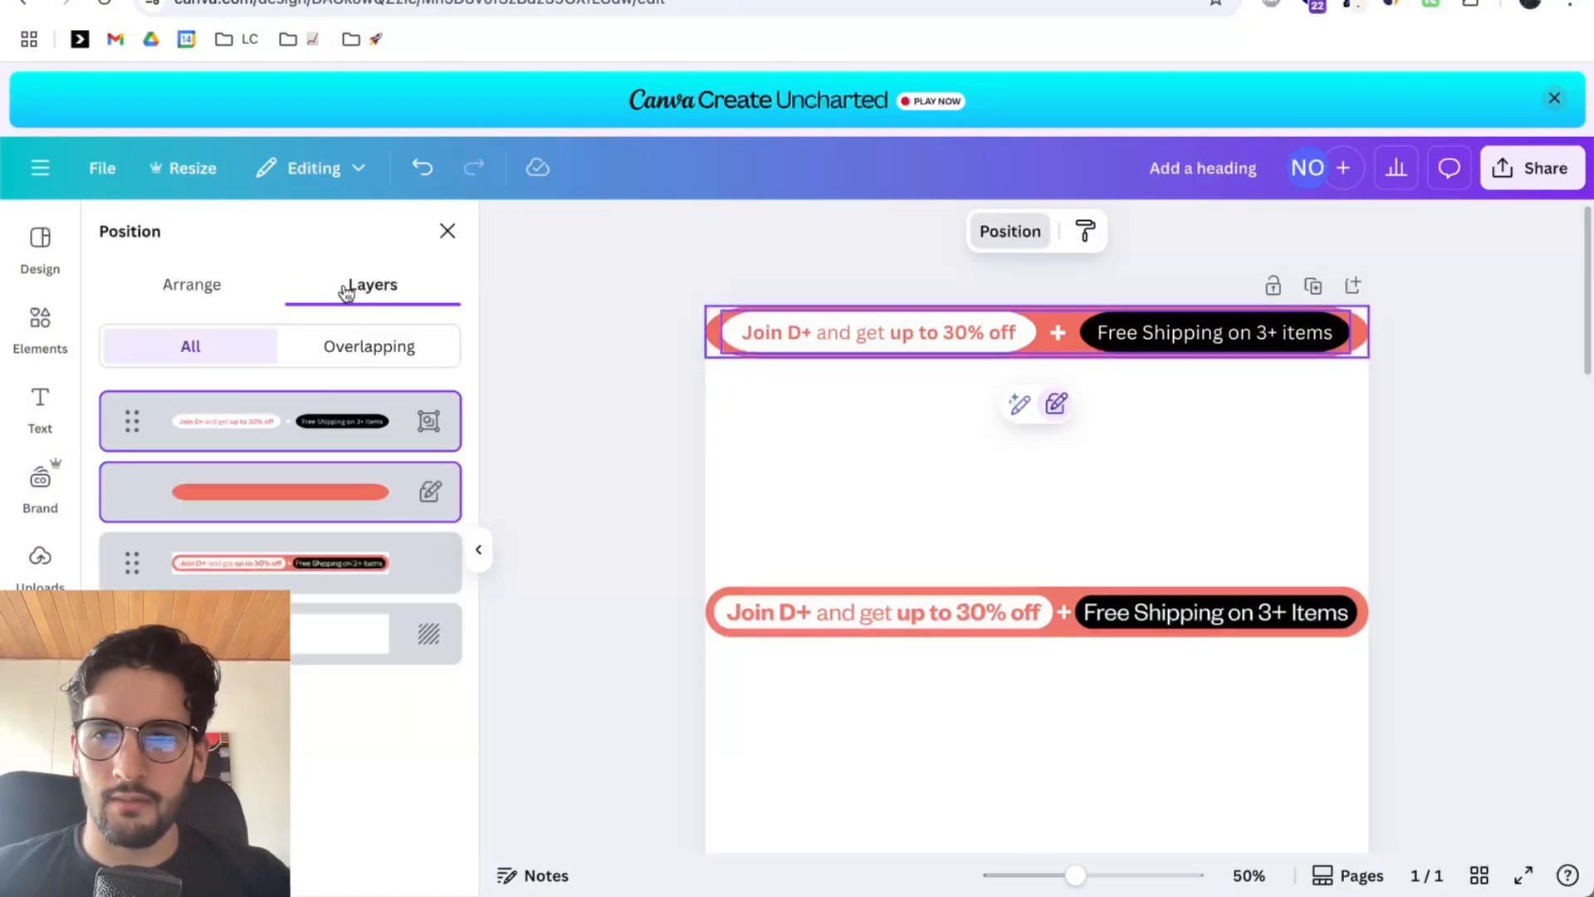
pyautogui.click(960, 430)
pyautogui.click(709, 329)
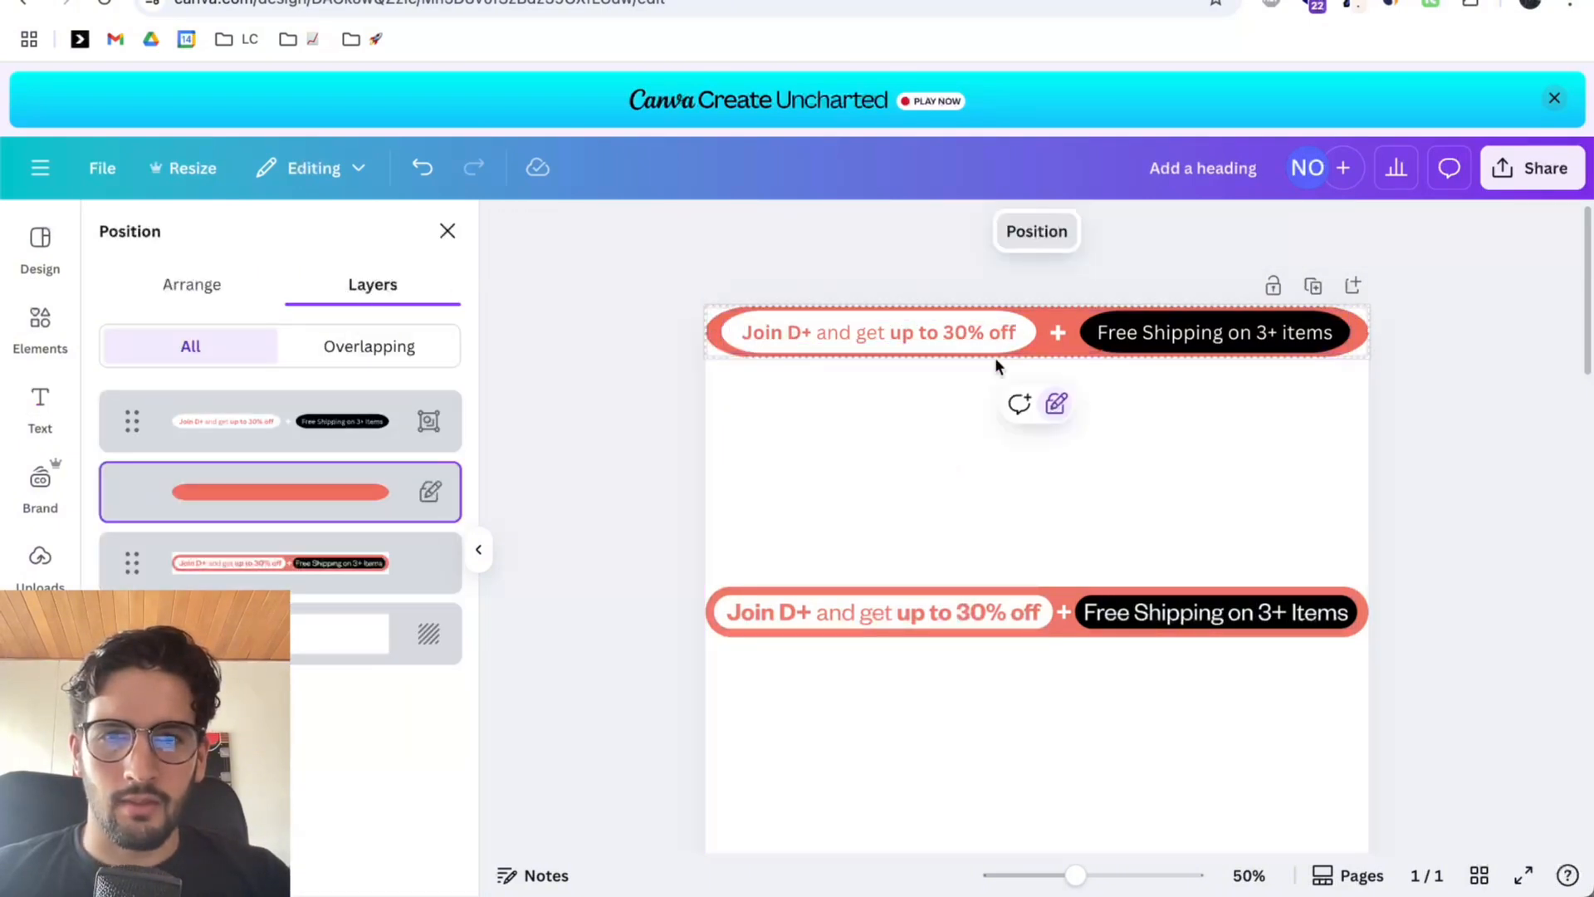
pyautogui.click(1055, 407)
pyautogui.click(782, 356)
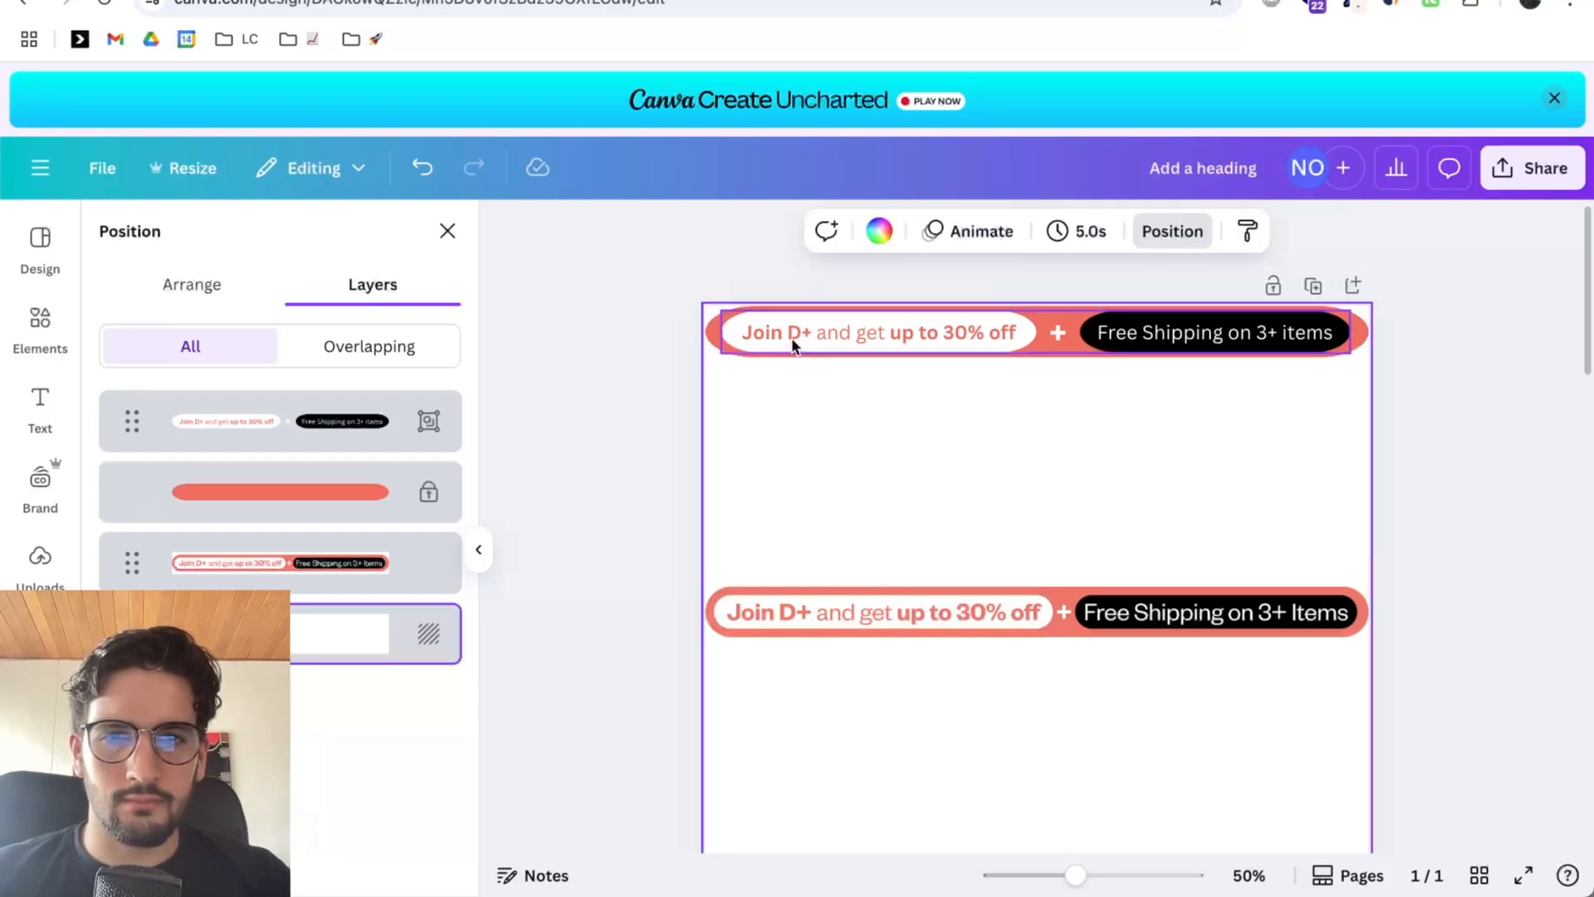
# Centre the combined pill group horizontally on the page, over the coral banner background.
pyautogui.click(791, 337)
pyautogui.click(709, 331)
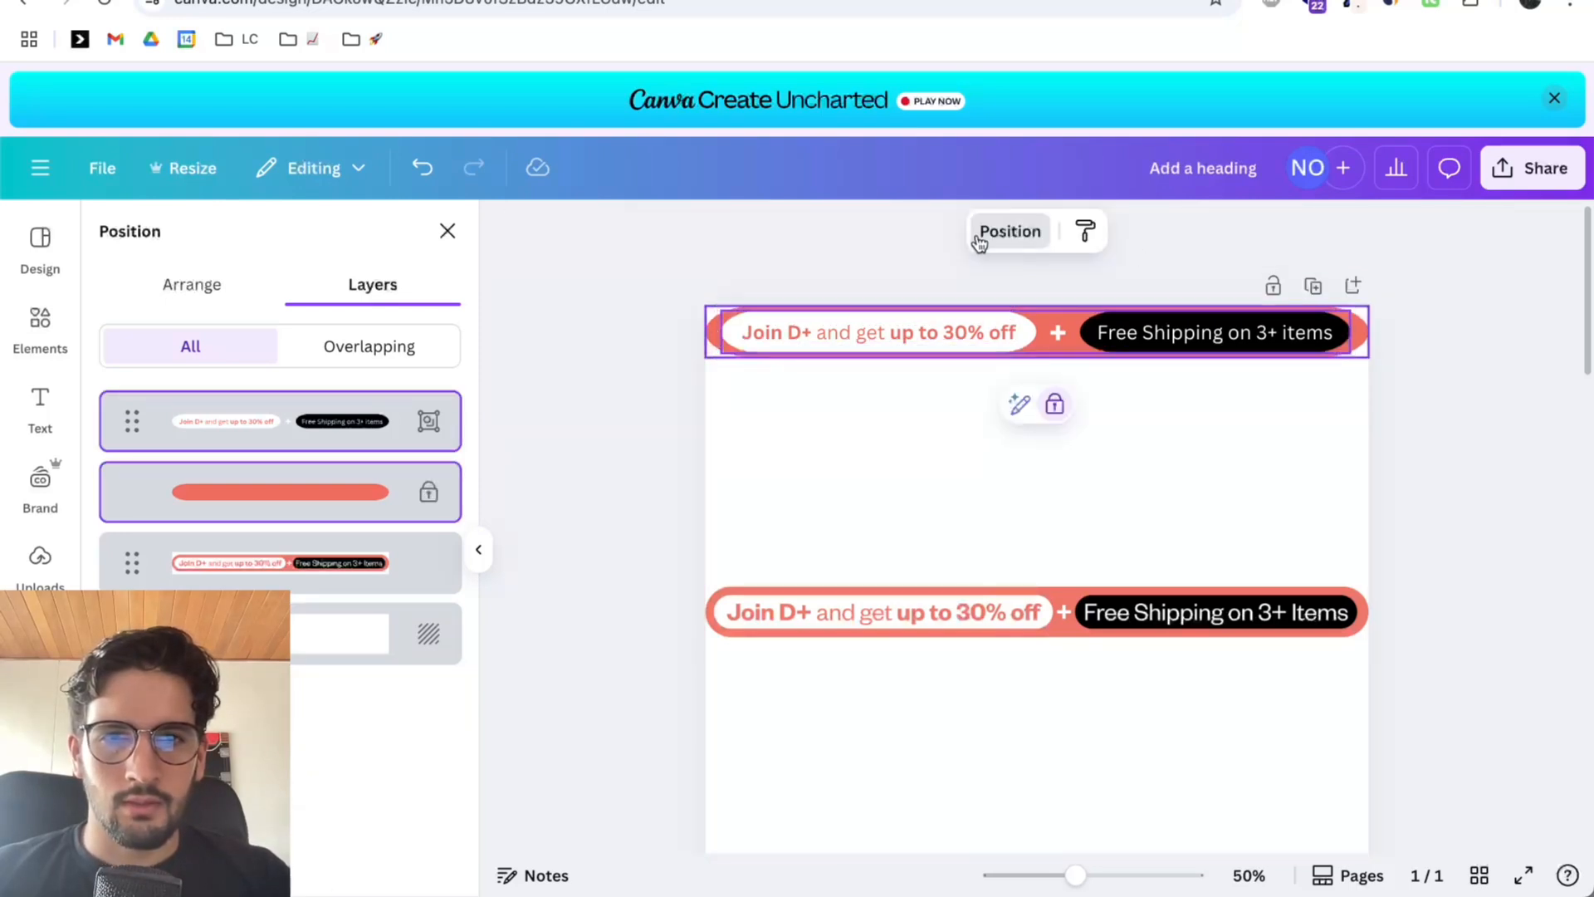
pyautogui.click(980, 240)
pyautogui.click(833, 432)
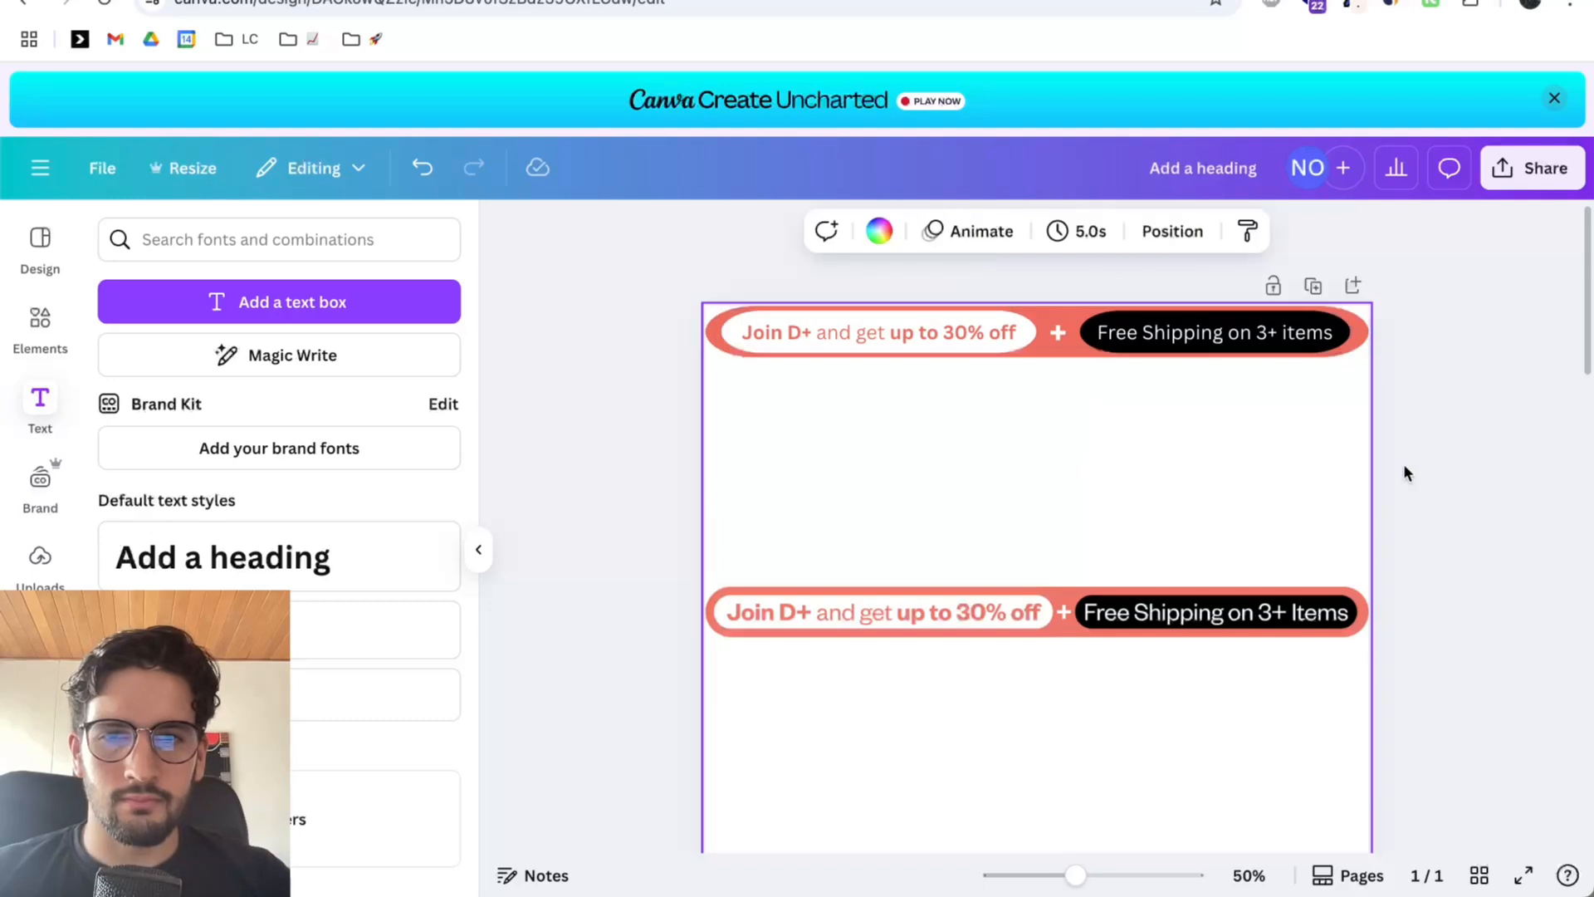
pyautogui.click(1214, 336)
pyautogui.moveTo(1214, 336); pyautogui.dragTo(1216, 333)
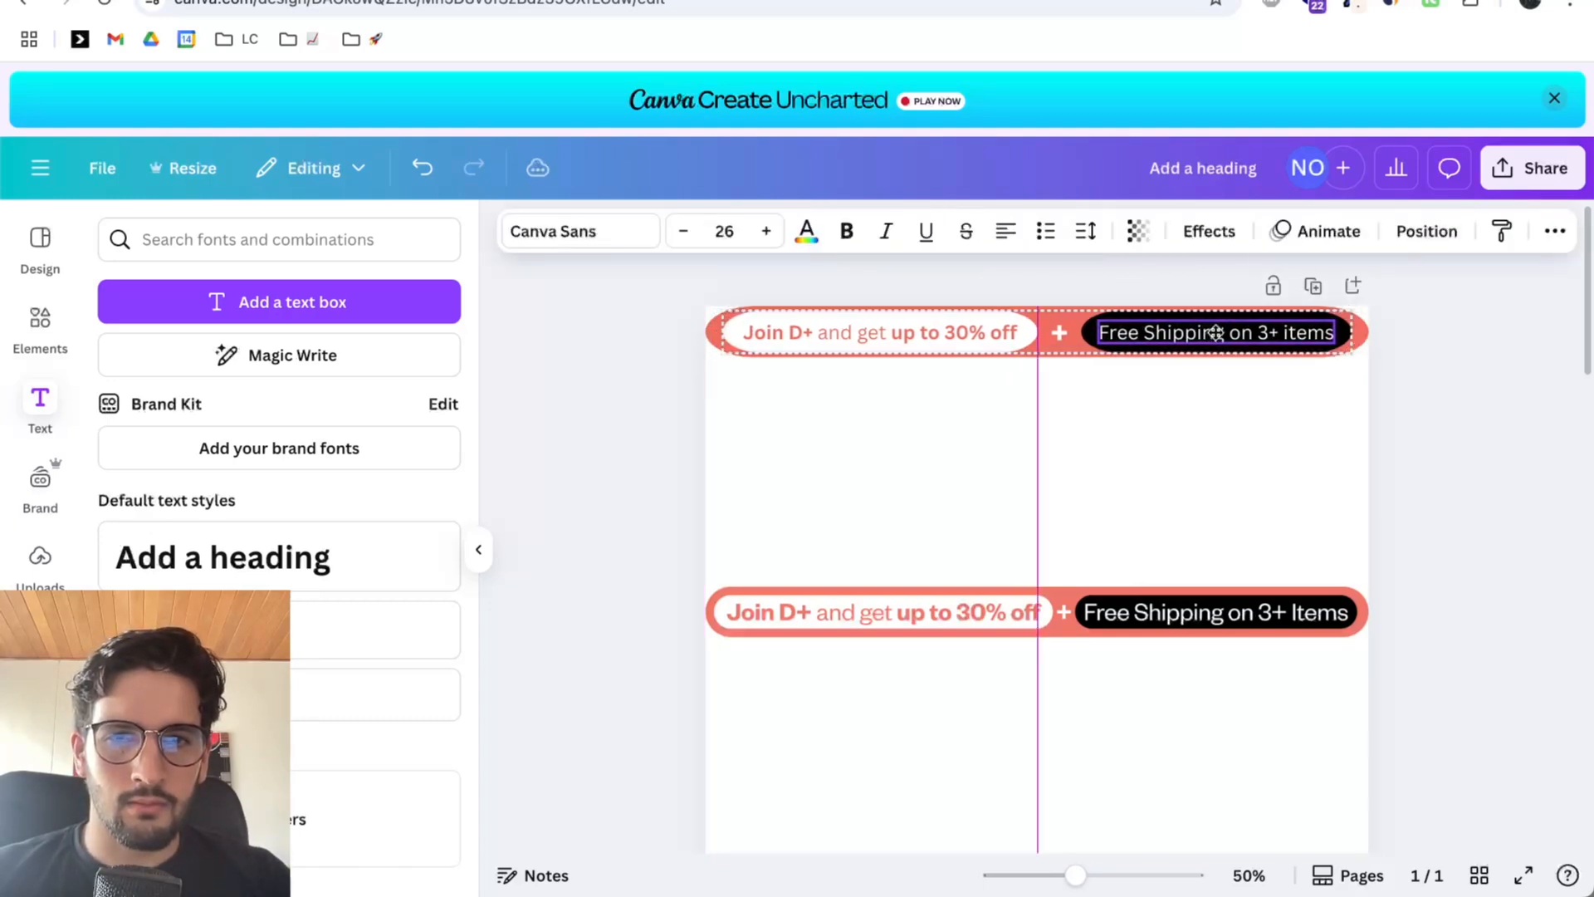
pyautogui.click(1234, 476)
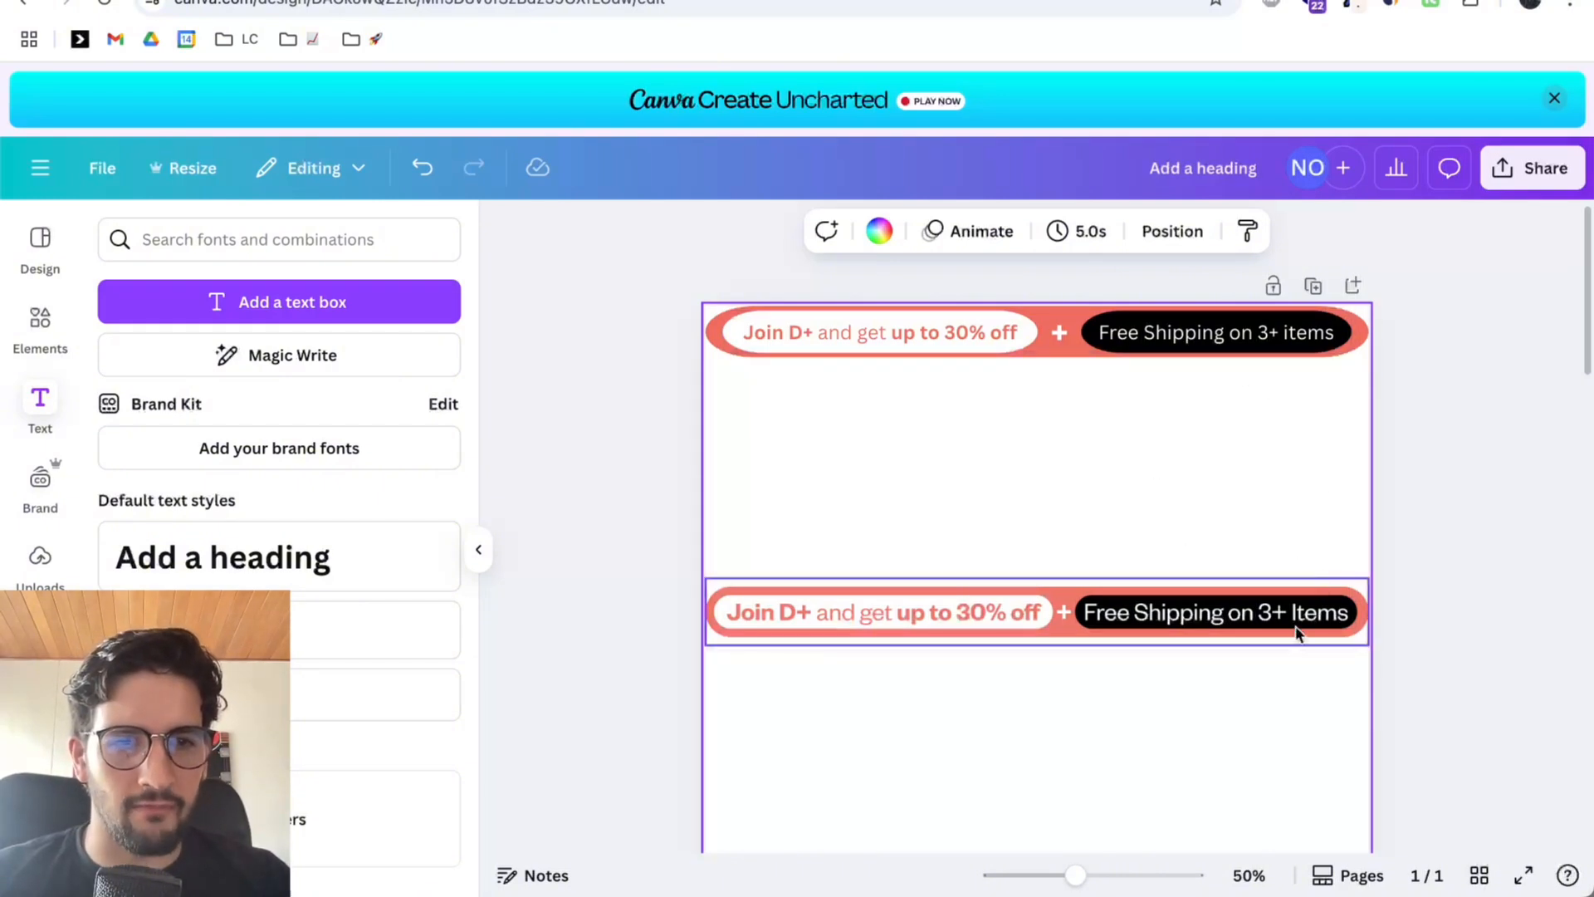
# Try to capitalise the first letter of "items" in the free shipping text on the black pill.
pyautogui.doubleClick(1278, 331)
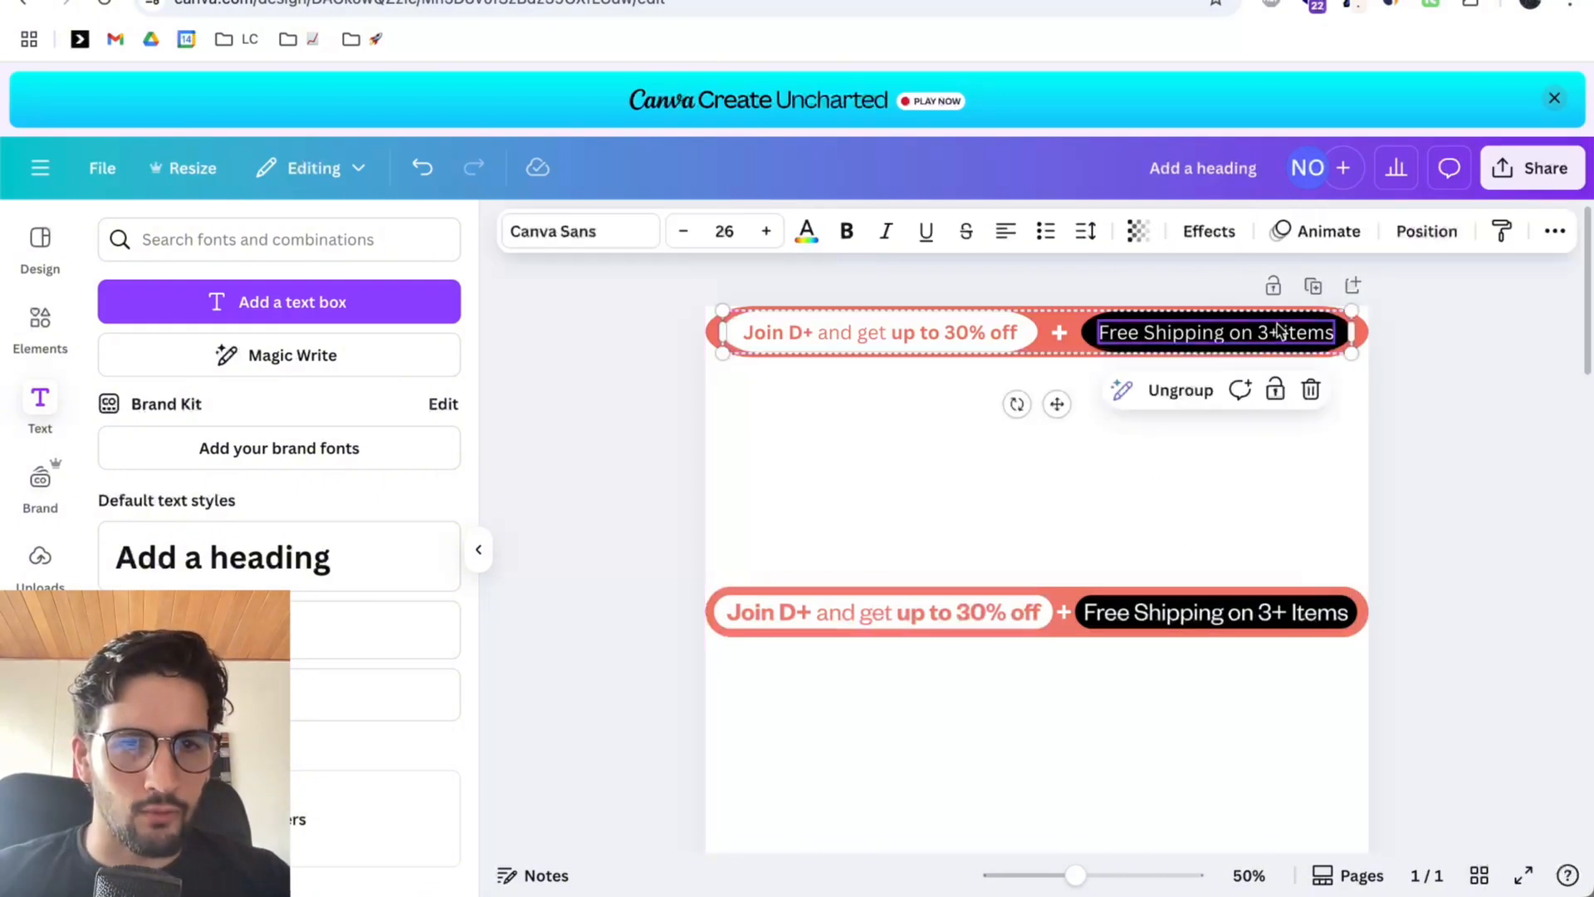
pyautogui.moveTo(1287, 331); pyautogui.dragTo(1403, 351)
pyautogui.press('Left')
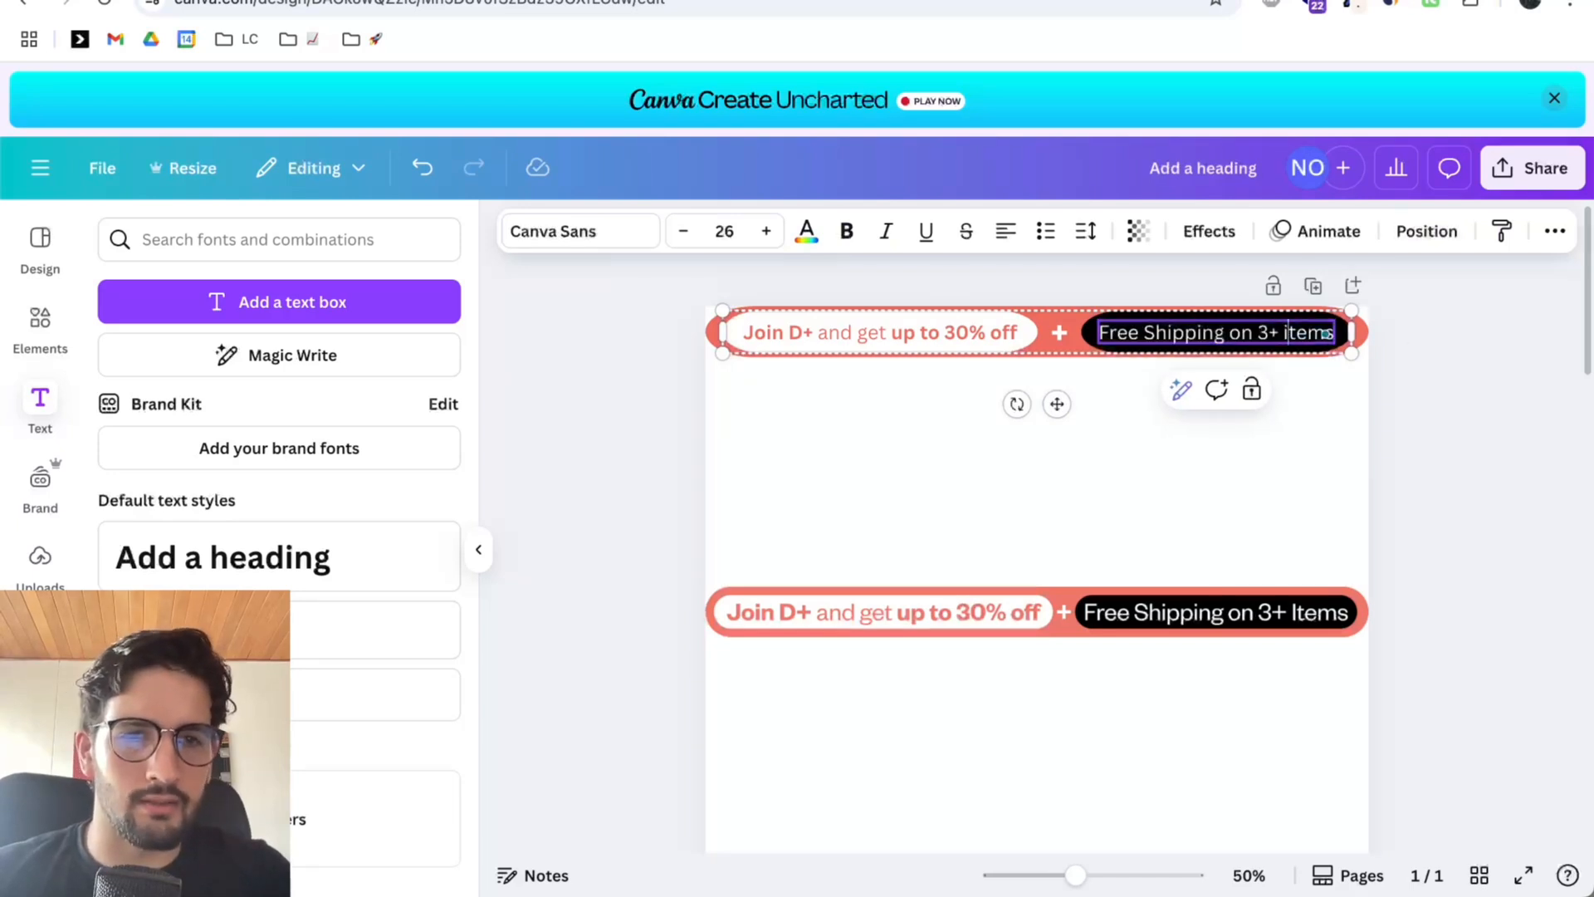
pyautogui.write('I')
pyautogui.press('BackSpace')
pyautogui.write('I')
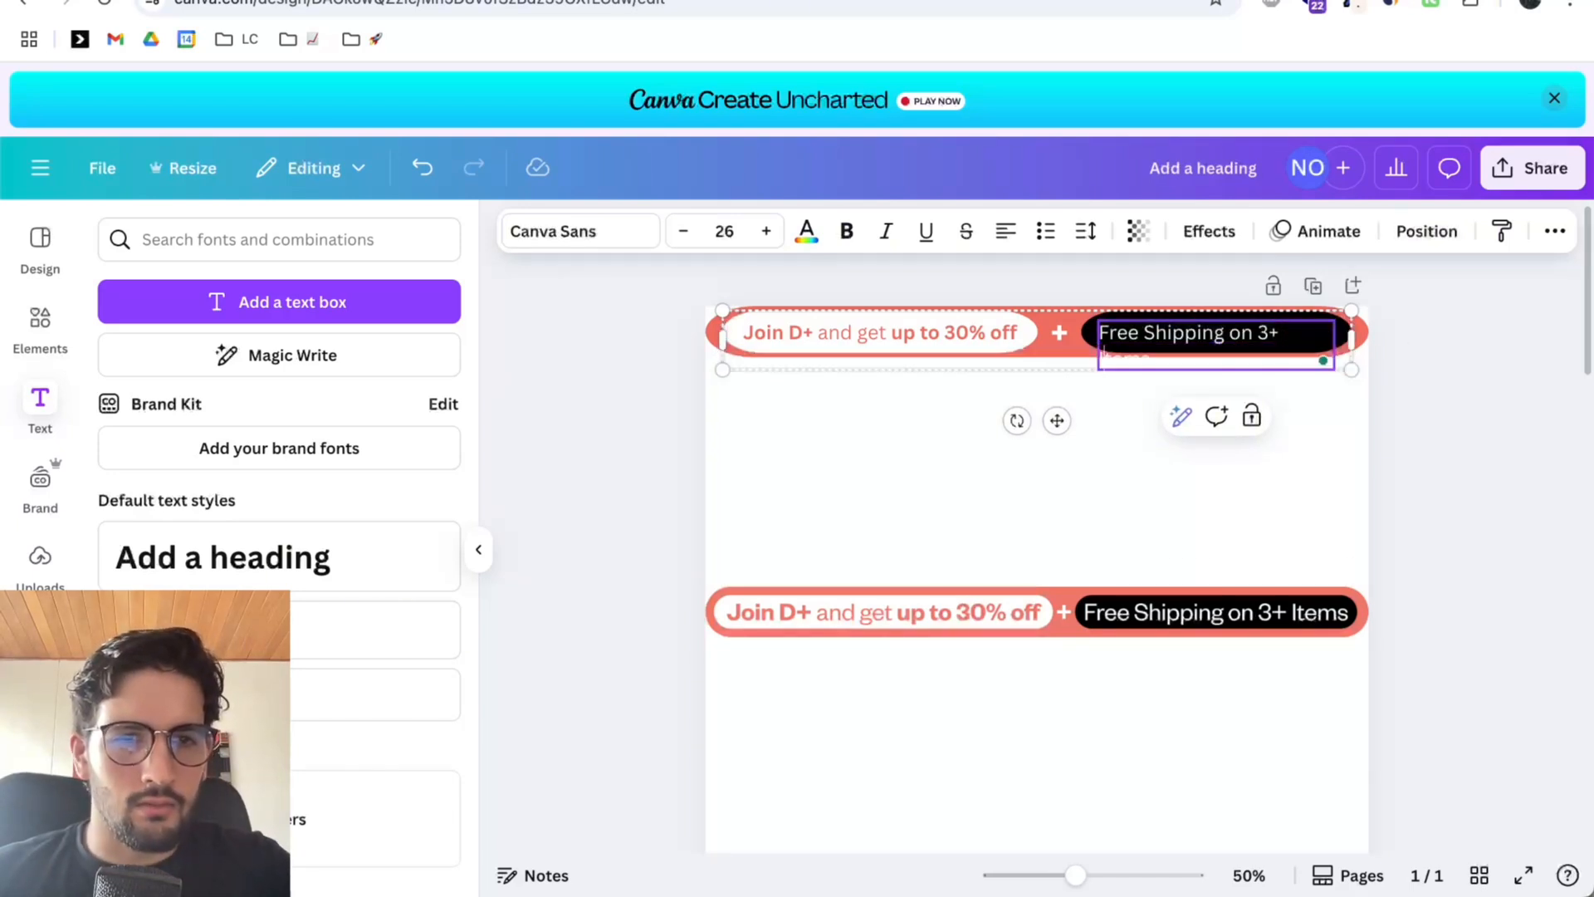
pyautogui.scroll(-1, 1561, 467)
pyautogui.press('BackSpace')
pyautogui.click(1212, 449)
# Delete the reference banner image below the recreated banner.
pyautogui.scroll(-1, 1167, 465)
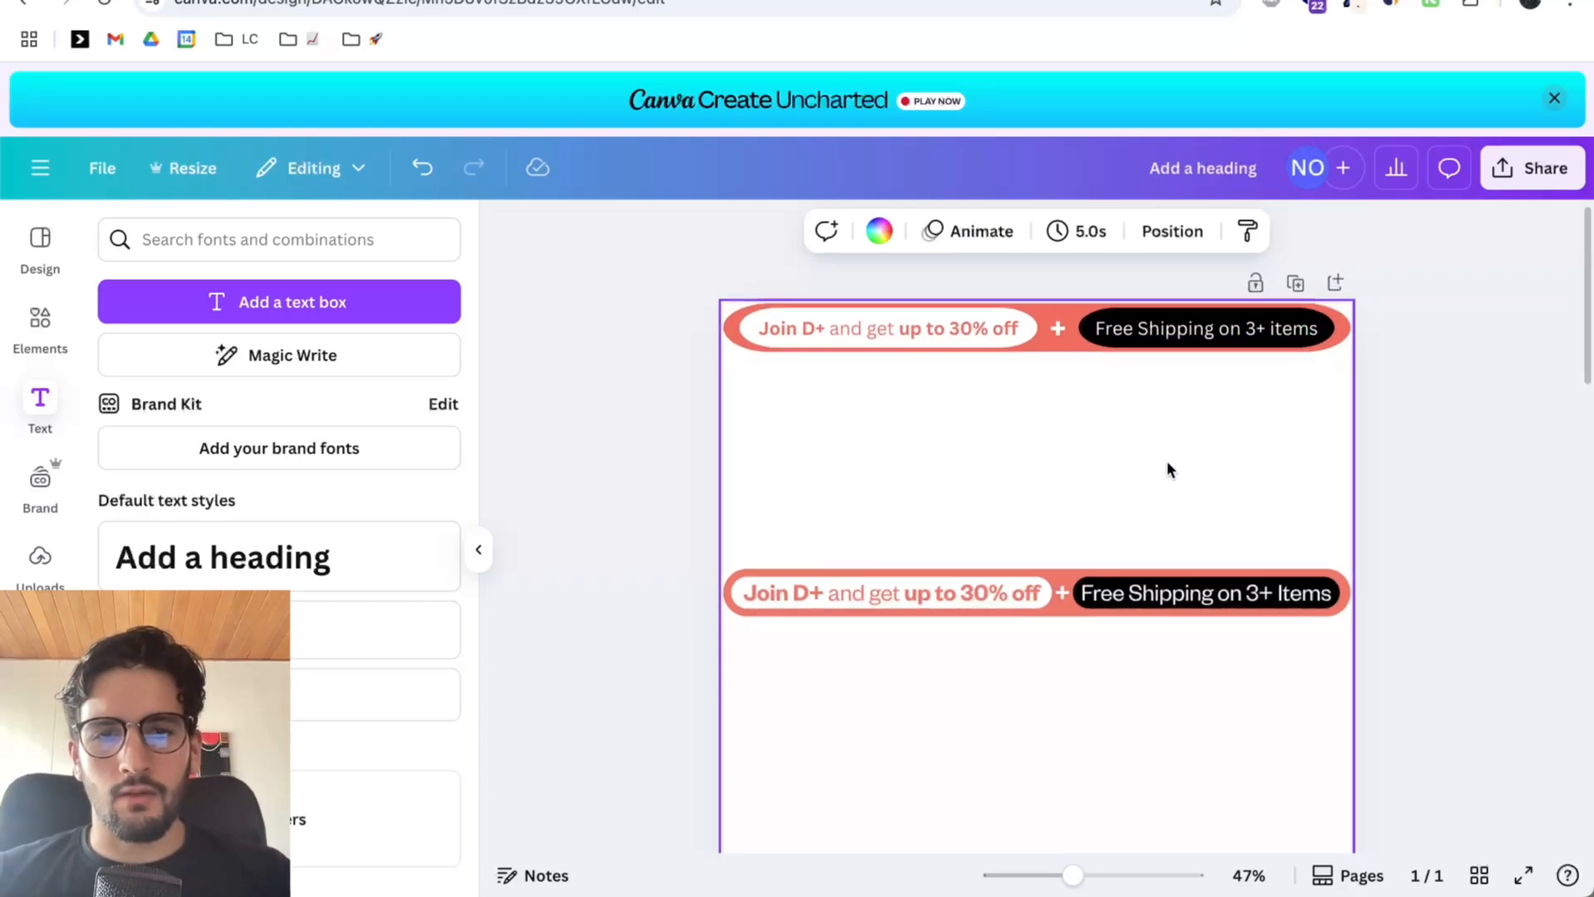
pyautogui.scroll(-2, 1167, 481)
pyautogui.scroll(2, 1167, 483)
pyautogui.scroll(-1, 1166, 484)
pyautogui.click(801, 519)
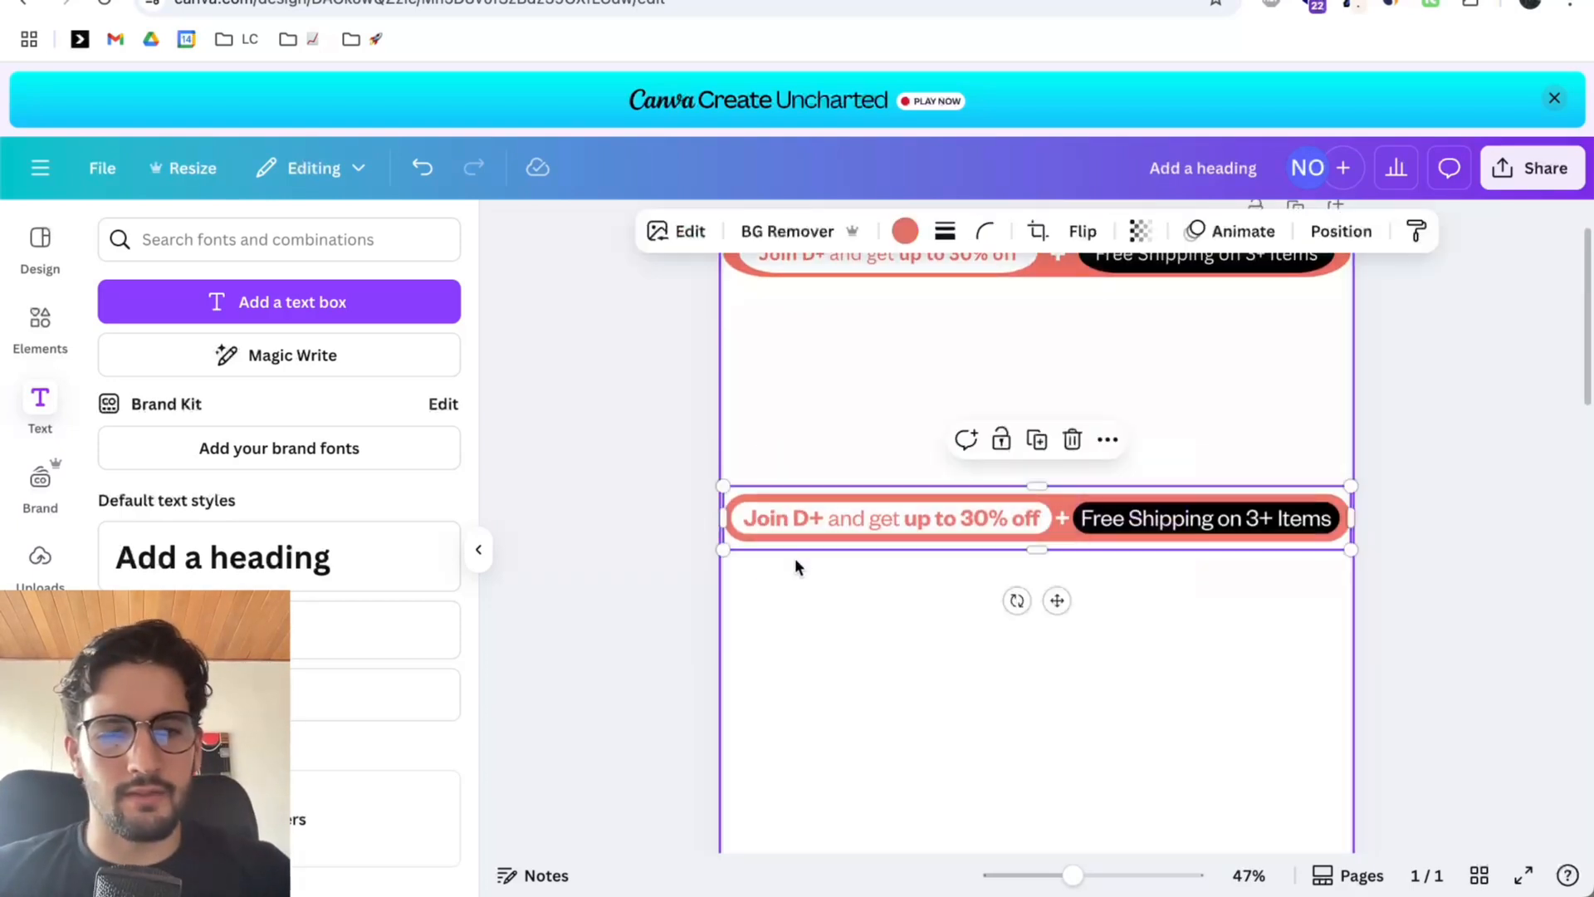
pyautogui.press('Delete')
pyautogui.scroll(-2, 1037, 581)
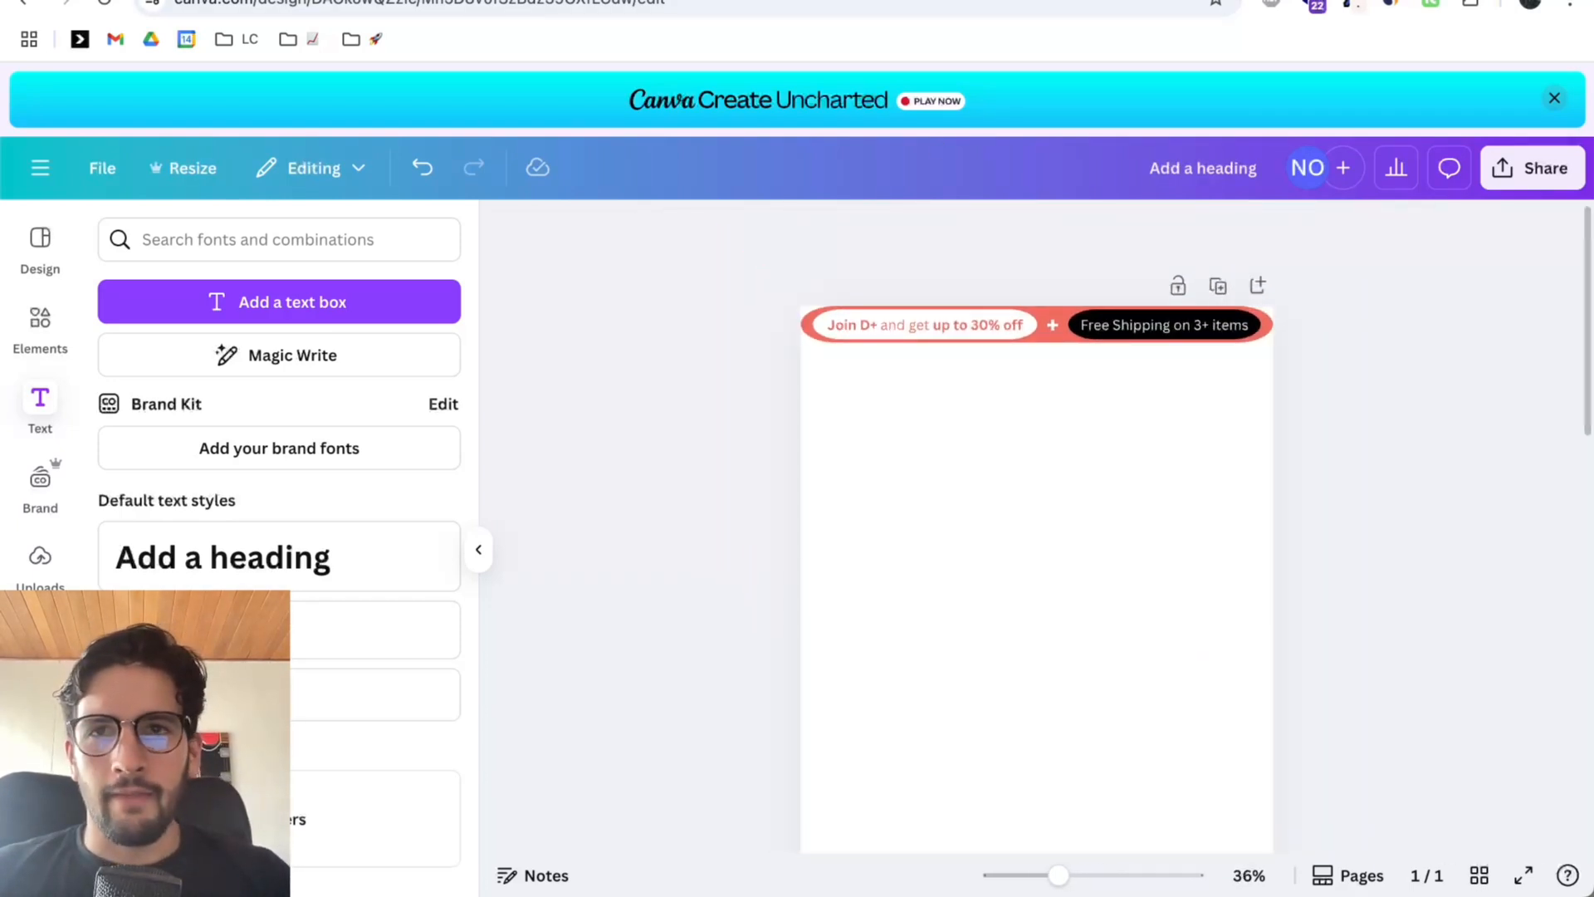
# Copy the dossier logo image from the email in Gmail and paste it into the Canva design.
pyautogui.hotkey('ctrl', 'Tab')
pyautogui.scroll(-2, 1010, 478)
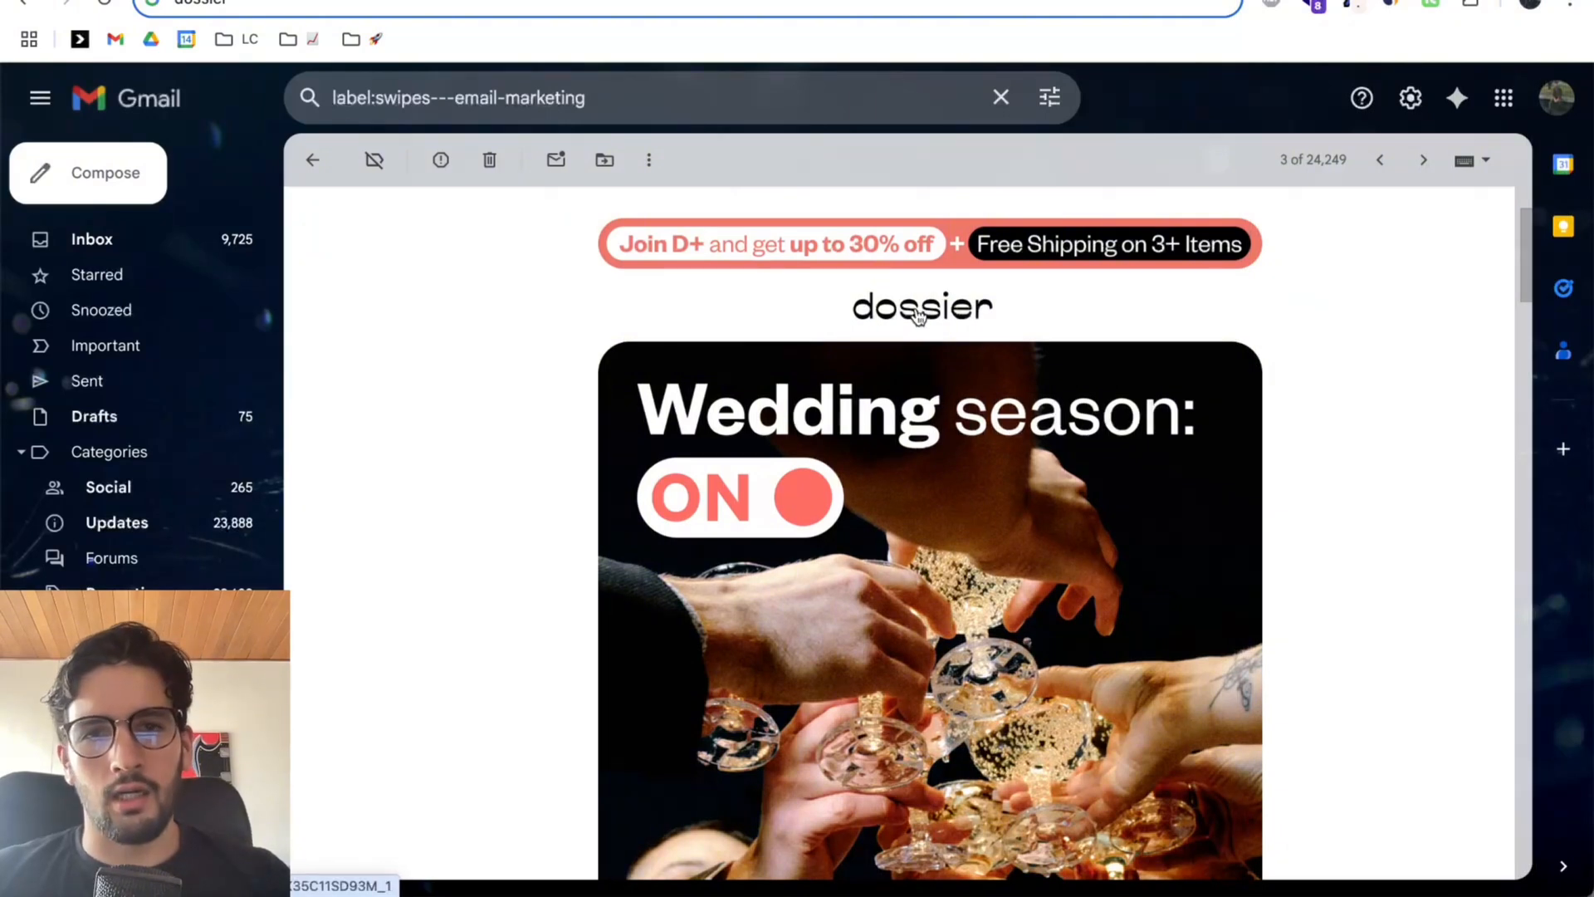
pyautogui.rightClick(917, 316)
pyautogui.click(995, 552)
pyautogui.hotkey('ctrl', 'shift', 'Tab')
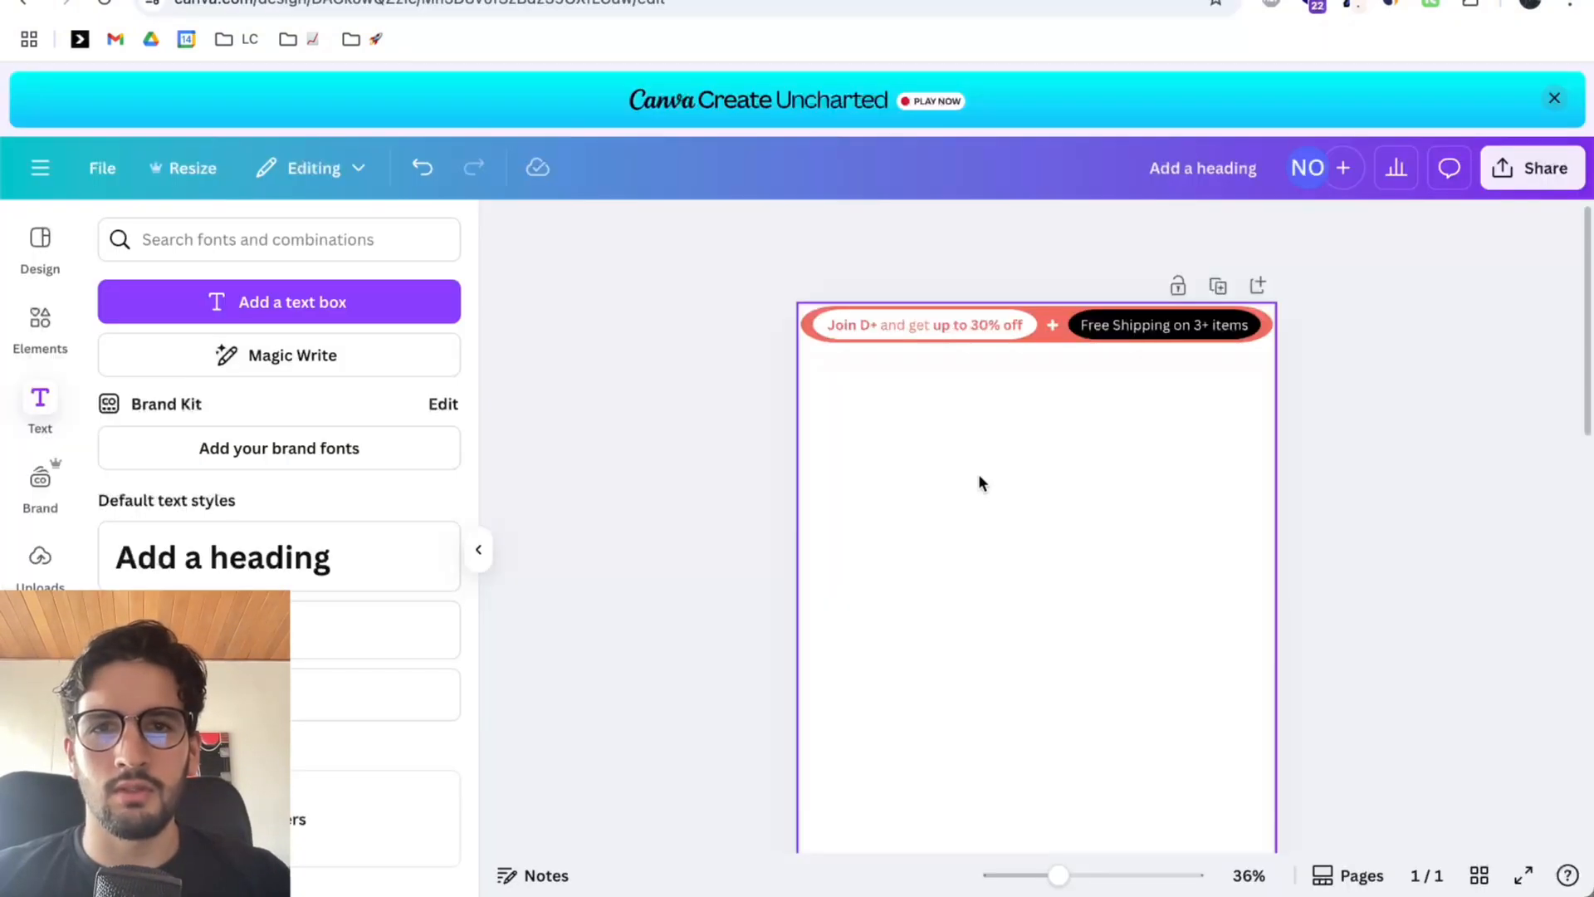
pyautogui.click(980, 477)
pyautogui.press('super+v')
pyautogui.scroll(-4, 1134, 536)
pyautogui.scroll(-3, 1136, 541)
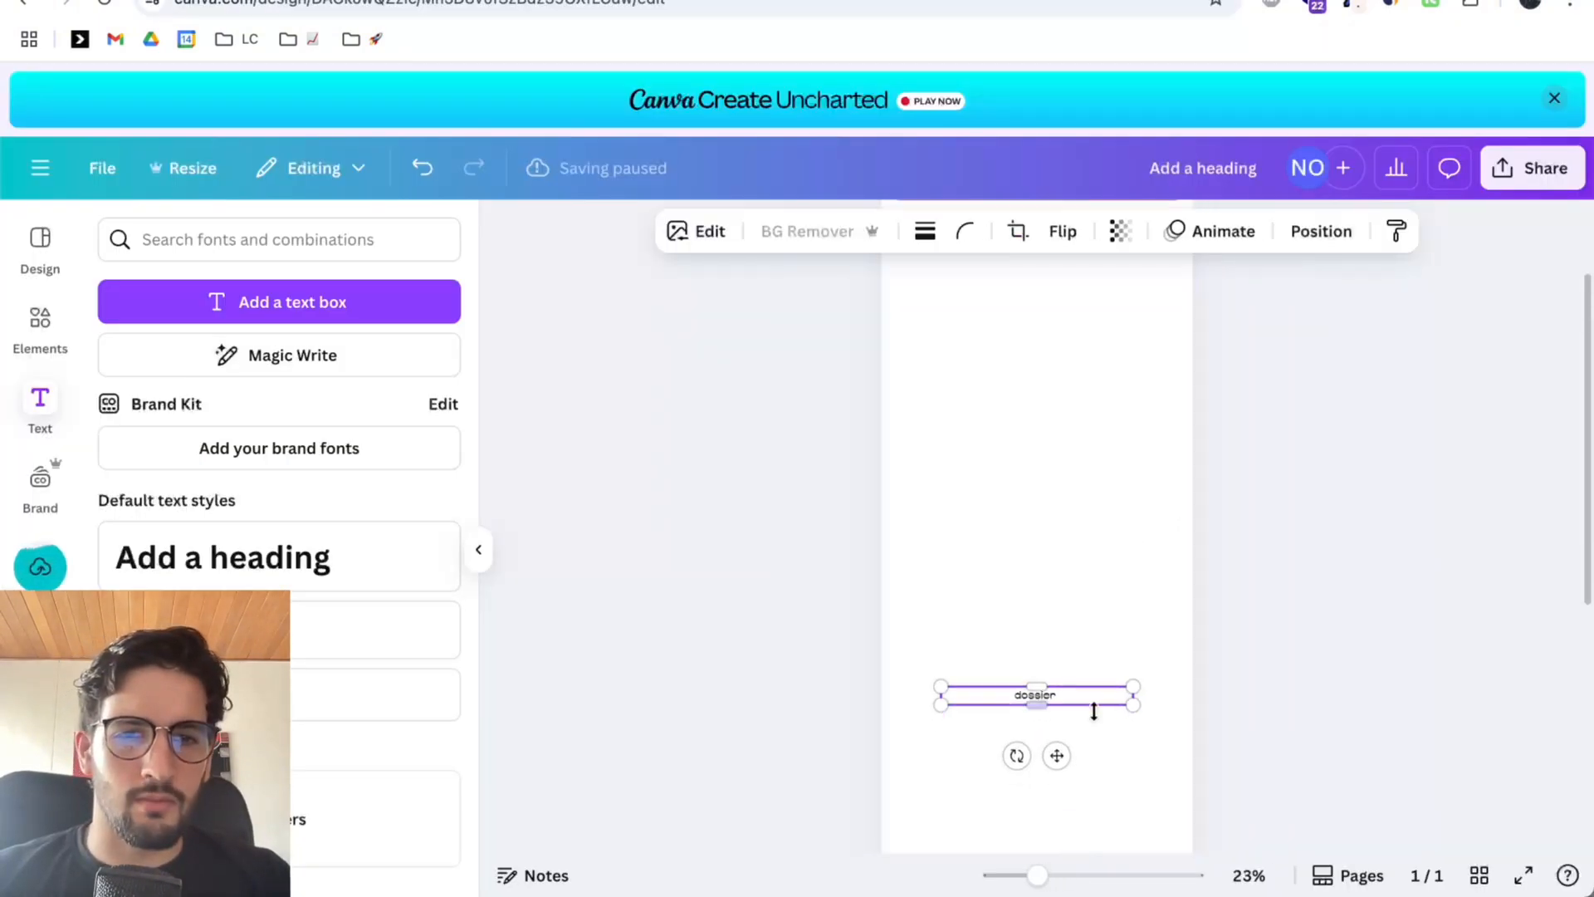
# Enlarge the dossier logo to extend past both page edges and place it directly beneath the banner.
pyautogui.moveTo(1050, 701); pyautogui.dragTo(1039, 502)
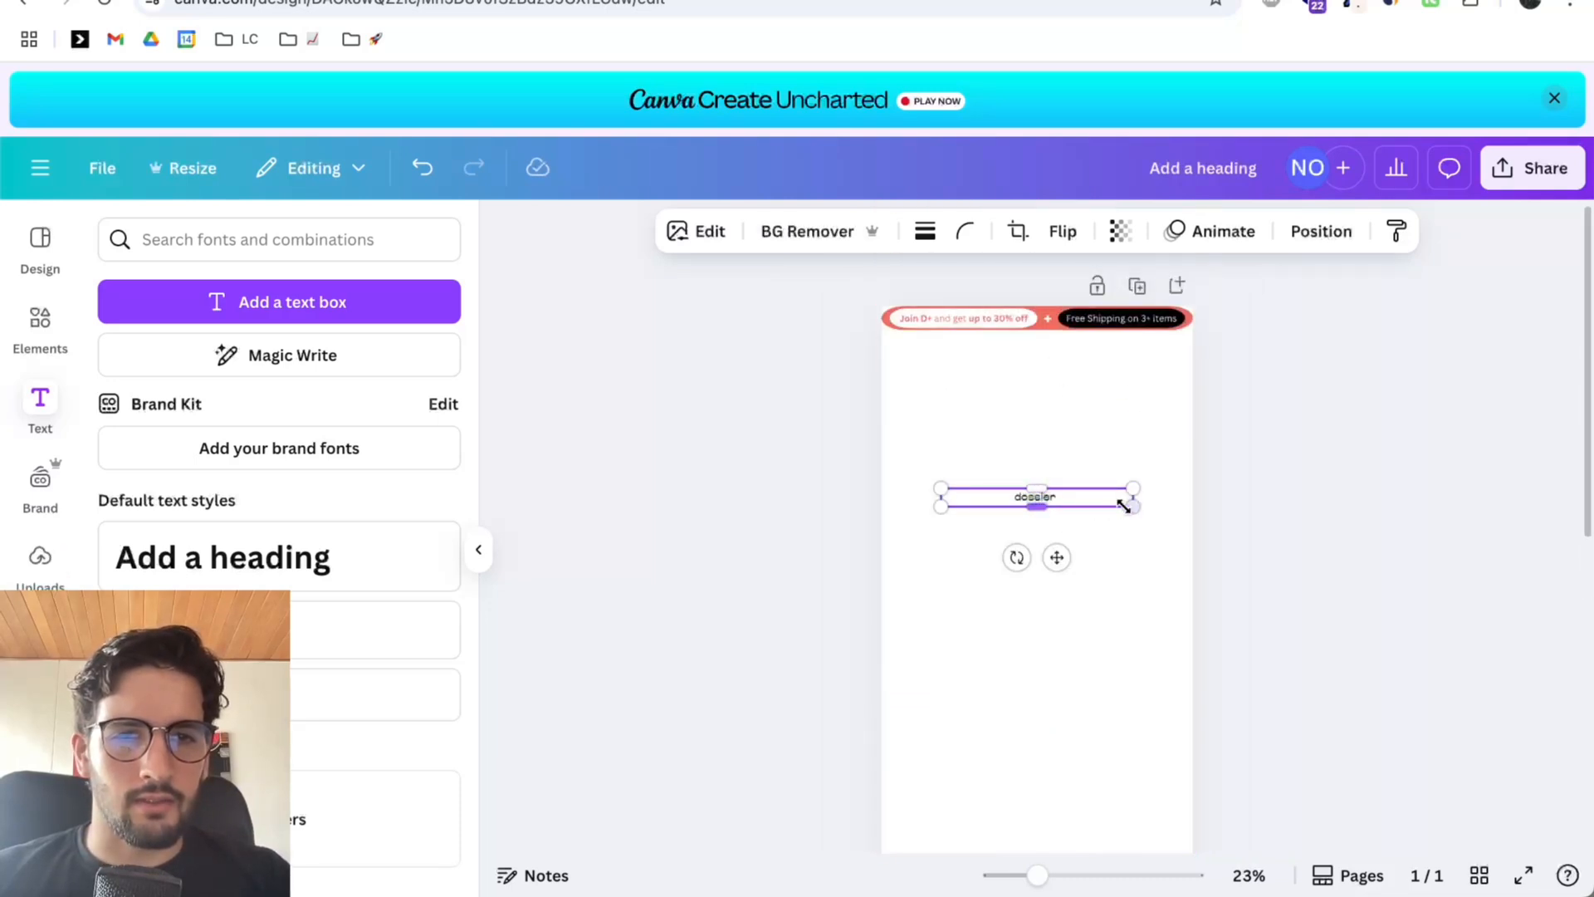
pyautogui.moveTo(1124, 506); pyautogui.dragTo(1260, 594)
pyautogui.press('super+z')
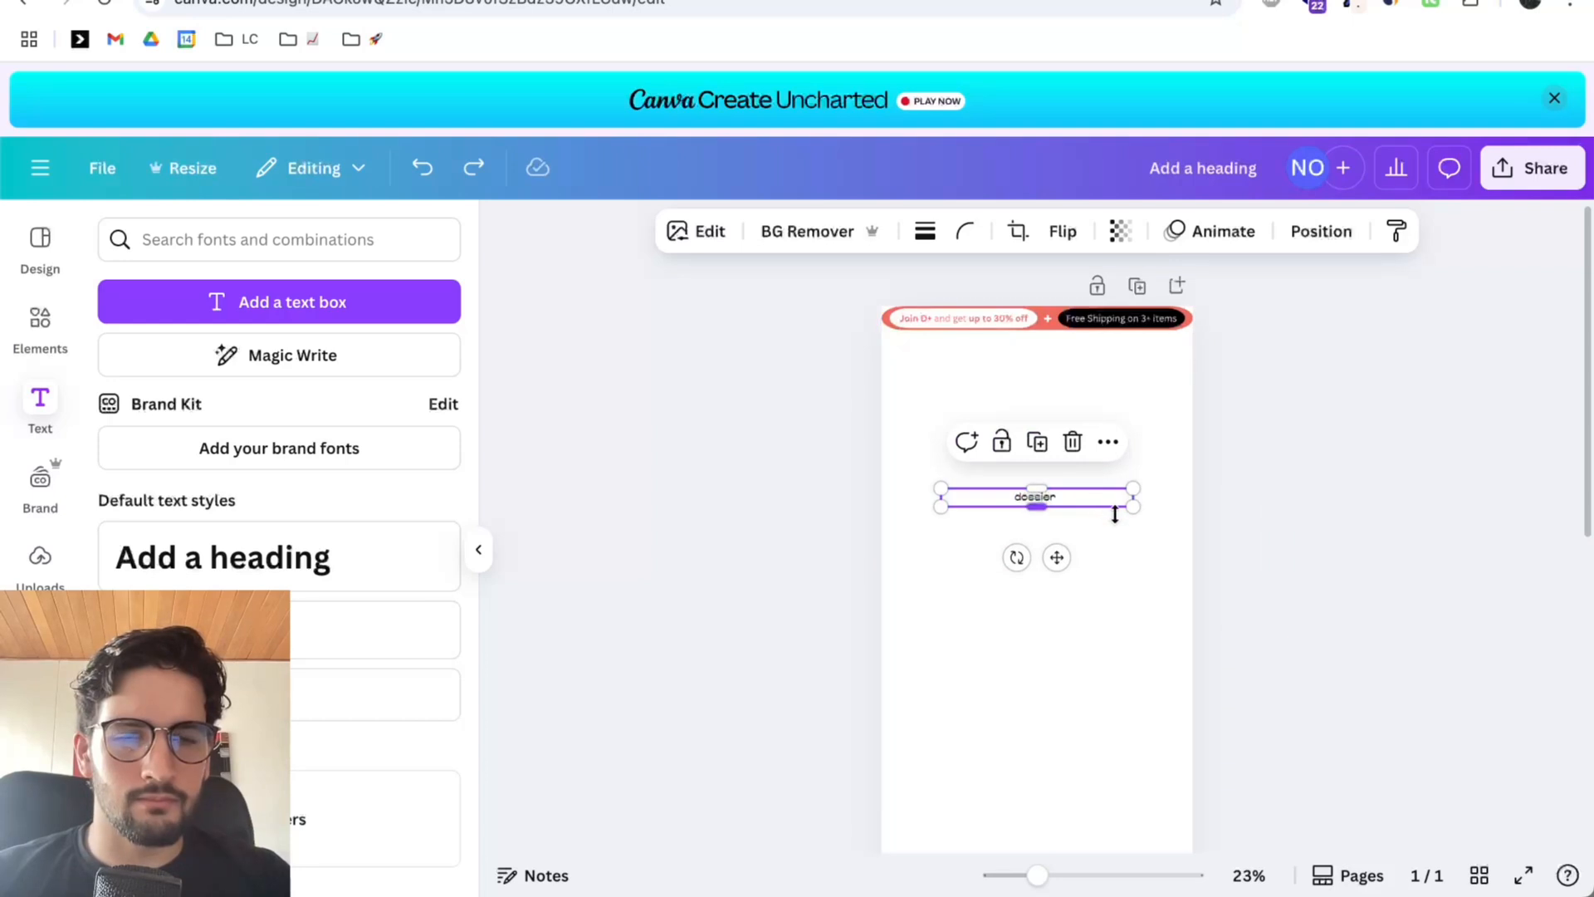
pyautogui.moveTo(1134, 506); pyautogui.dragTo(1331, 621)
pyautogui.moveTo(1102, 490); pyautogui.dragTo(1009, 340)
# Align the dossier logo to the horizontal centre of the page.
pyautogui.click(1318, 236)
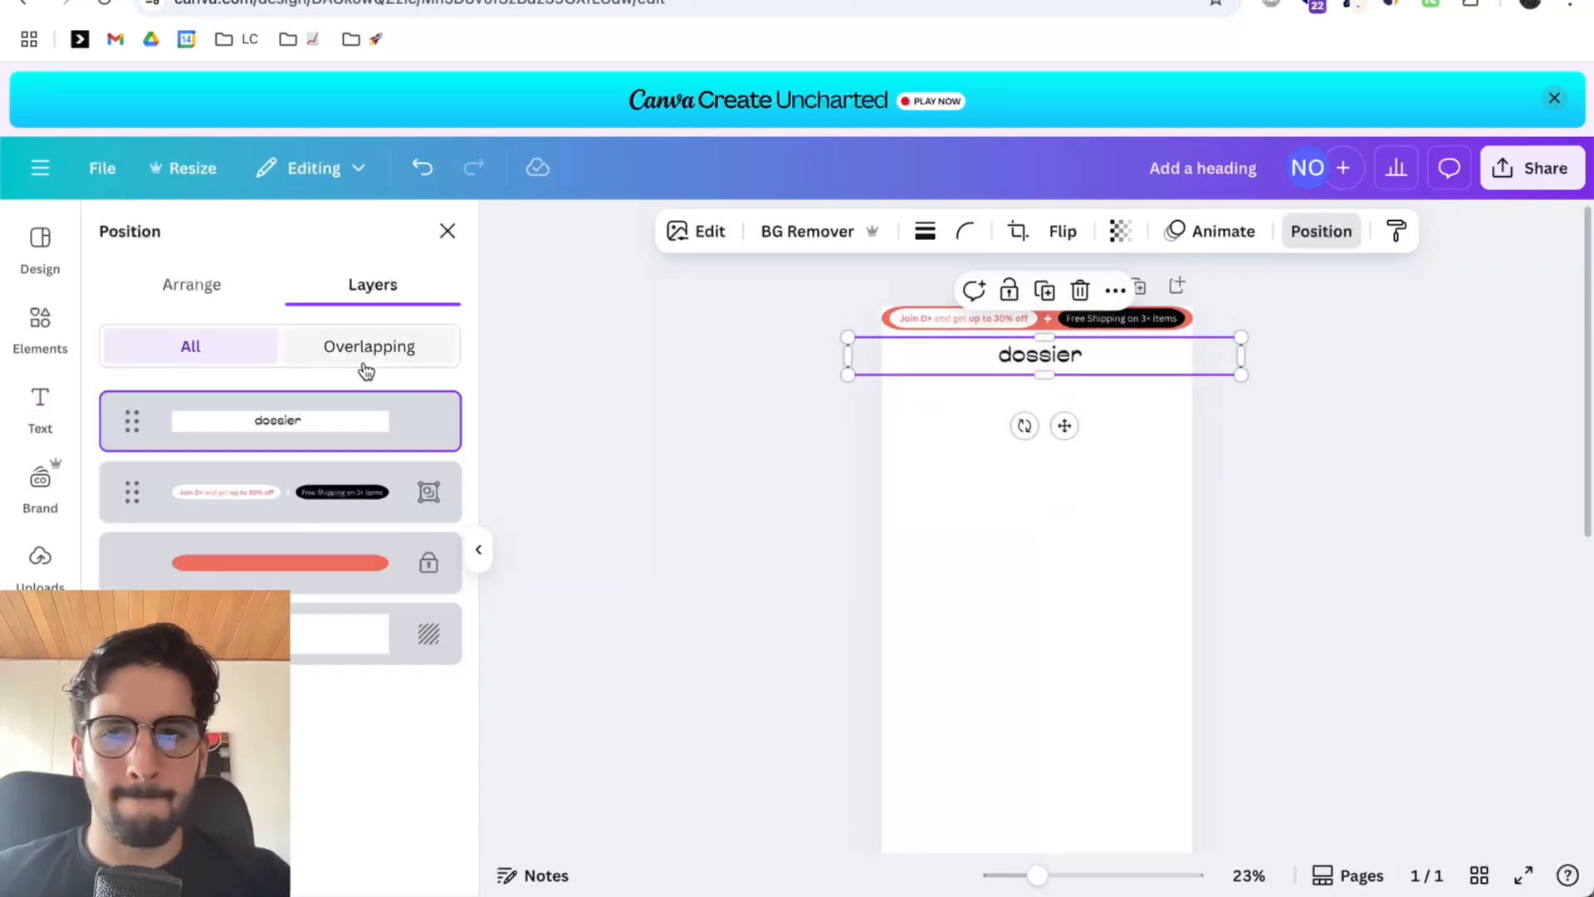
pyautogui.click(170, 301)
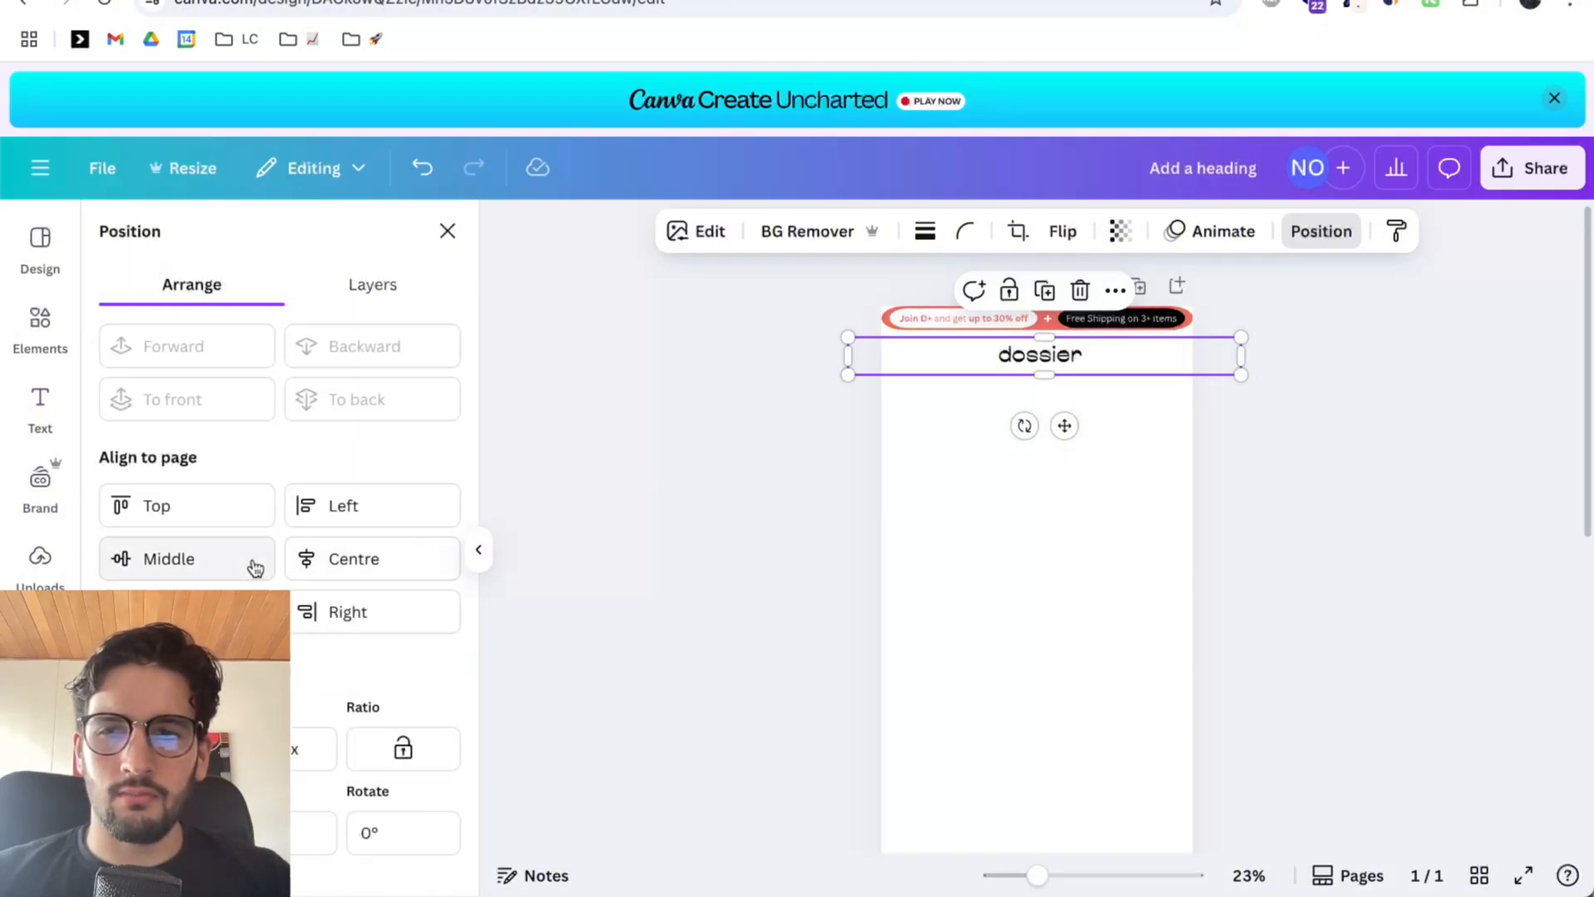
pyautogui.click(402, 572)
pyautogui.click(1069, 551)
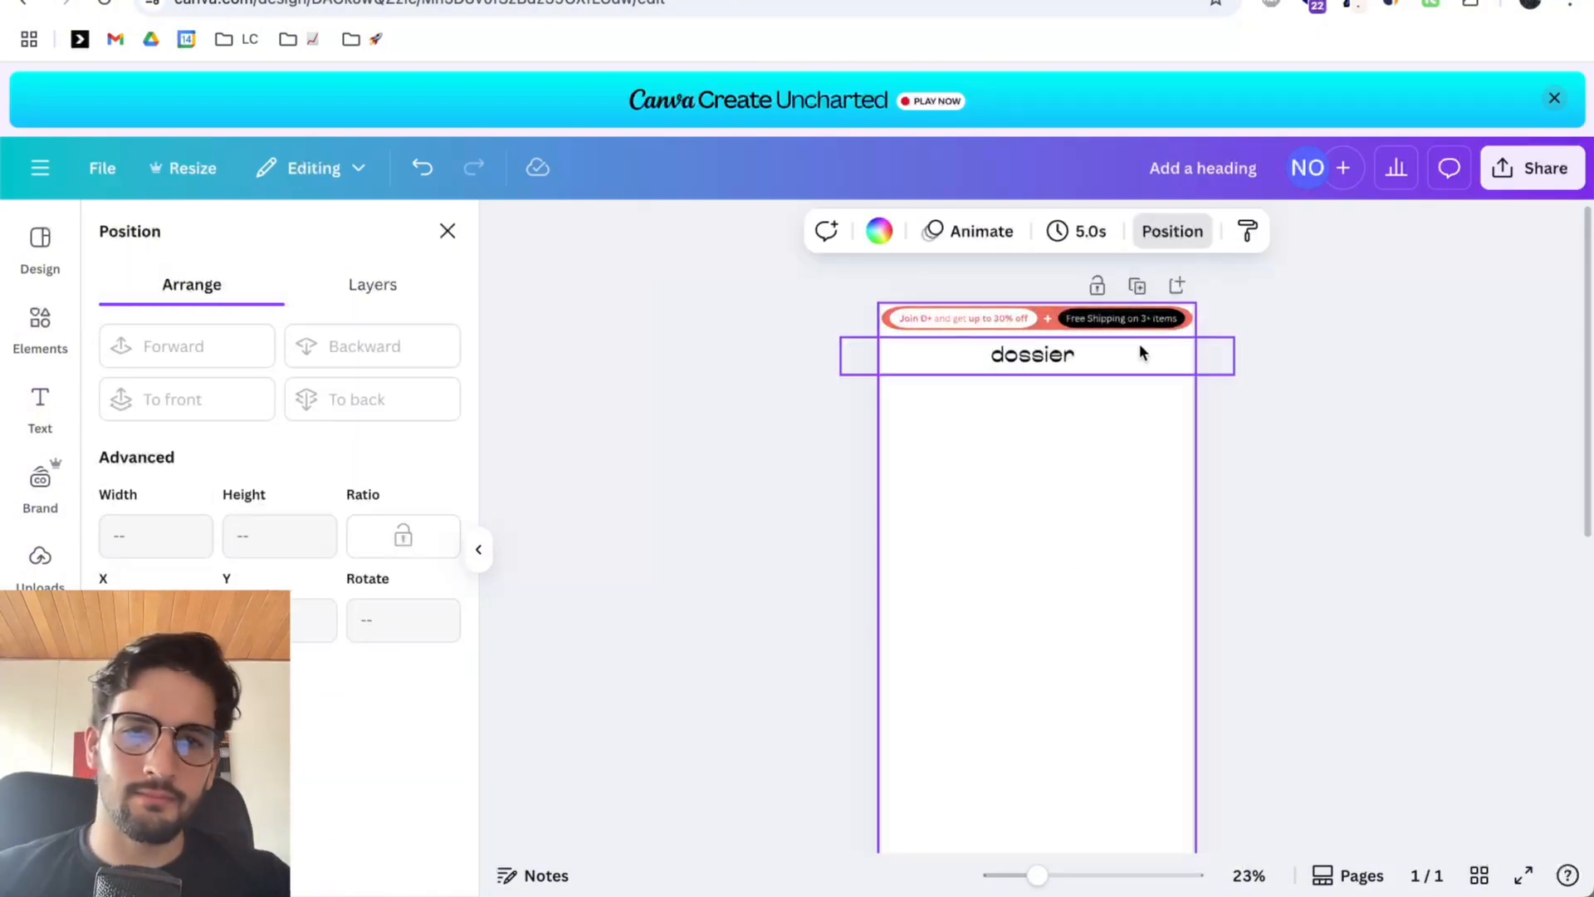
# Switch to Gmail and examine the email's hero section, from the headline and toggle graphic down to the caption and shop button.
pyautogui.hotkey('ctrl', 'Tab')
pyautogui.scroll(-1, 972, 498)
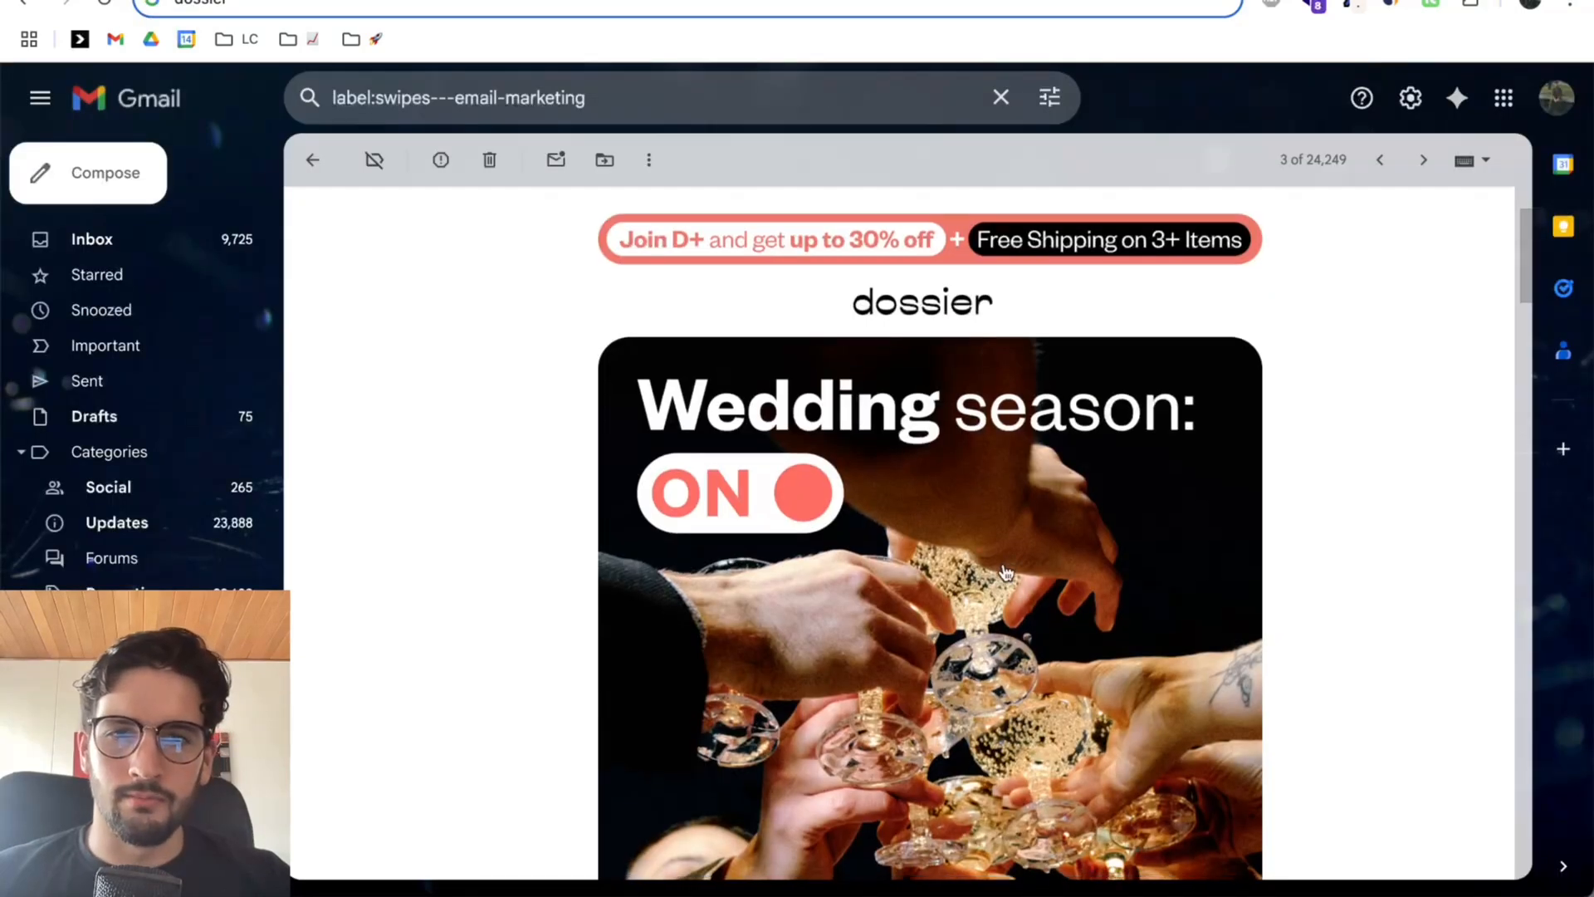
pyautogui.scroll(1, 971, 492)
pyautogui.scroll(-2, 1040, 507)
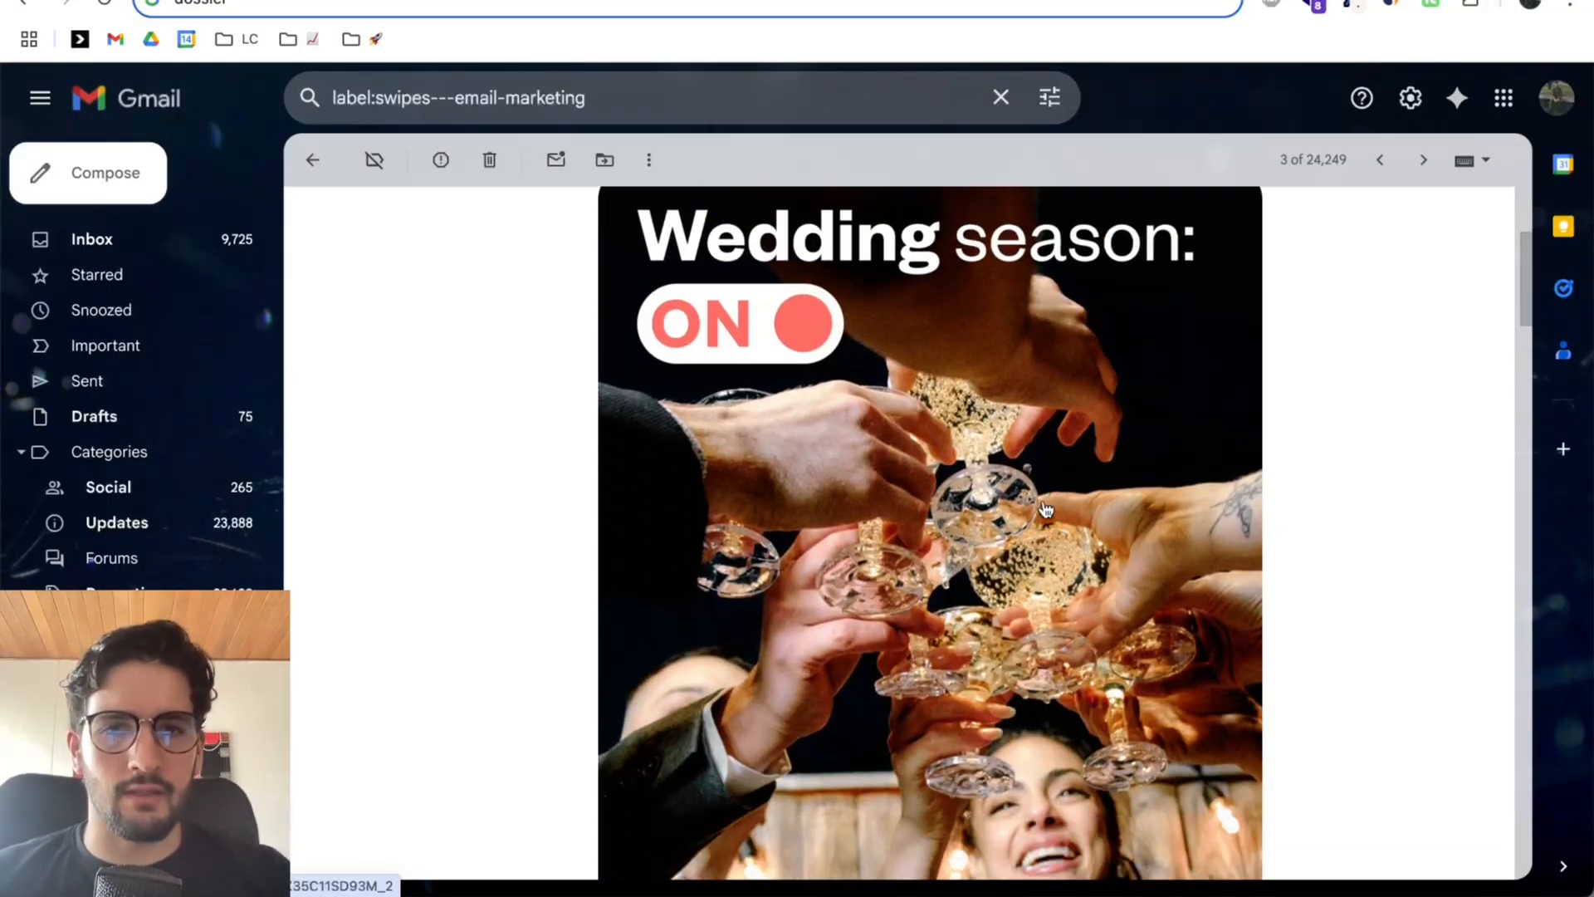
pyautogui.scroll(-6, 1058, 498)
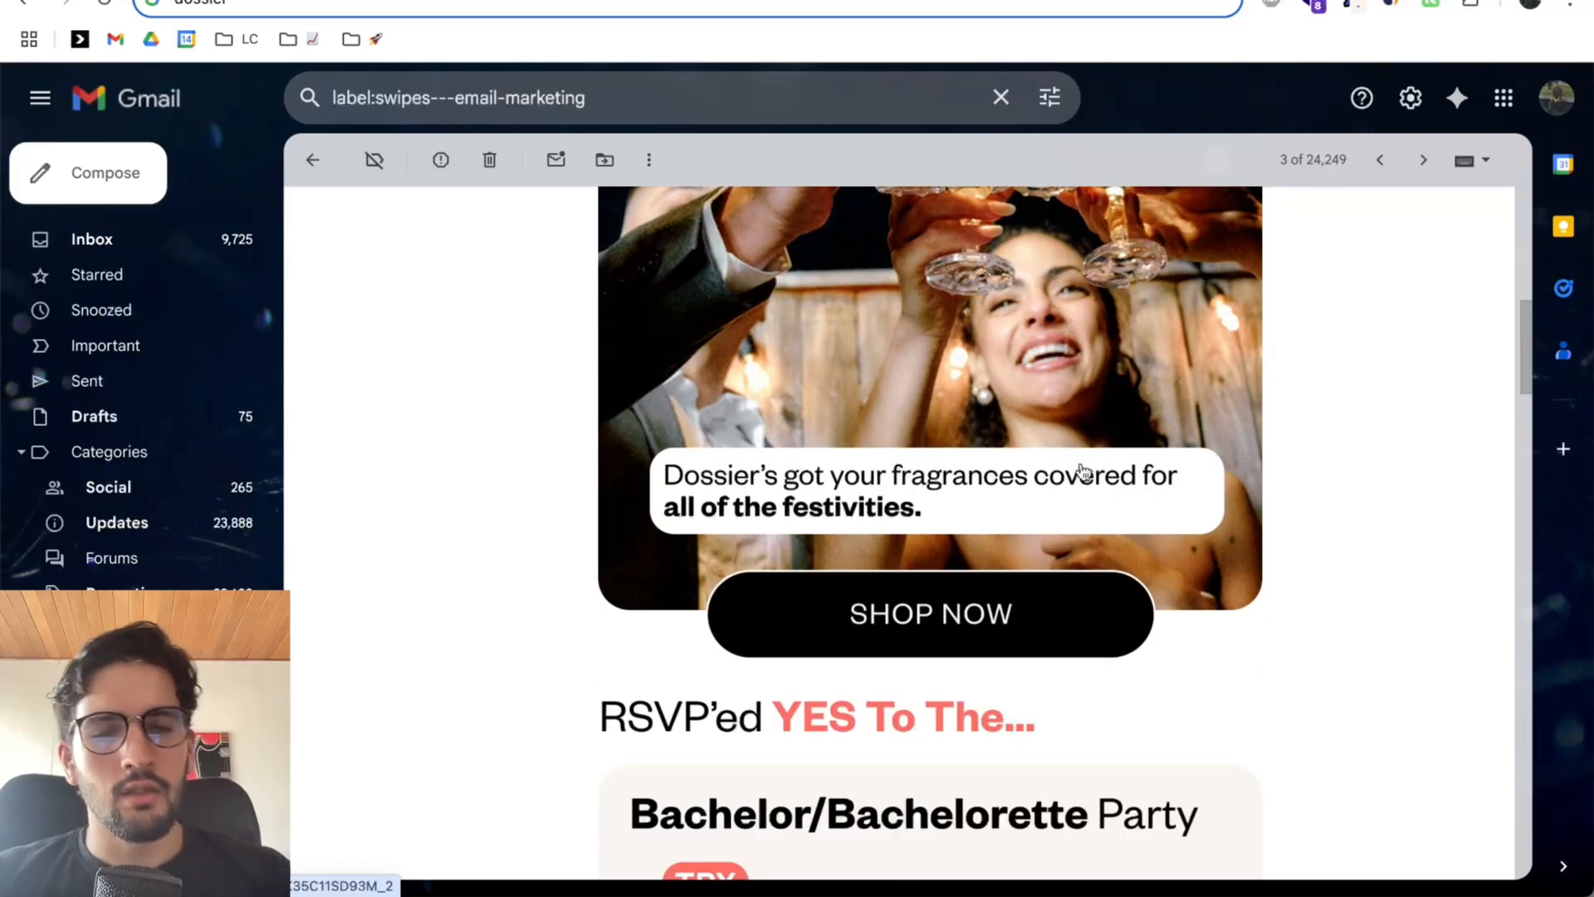
pyautogui.scroll(2, 1096, 490)
pyautogui.scroll(3, 1097, 490)
pyautogui.scroll(1, 1098, 490)
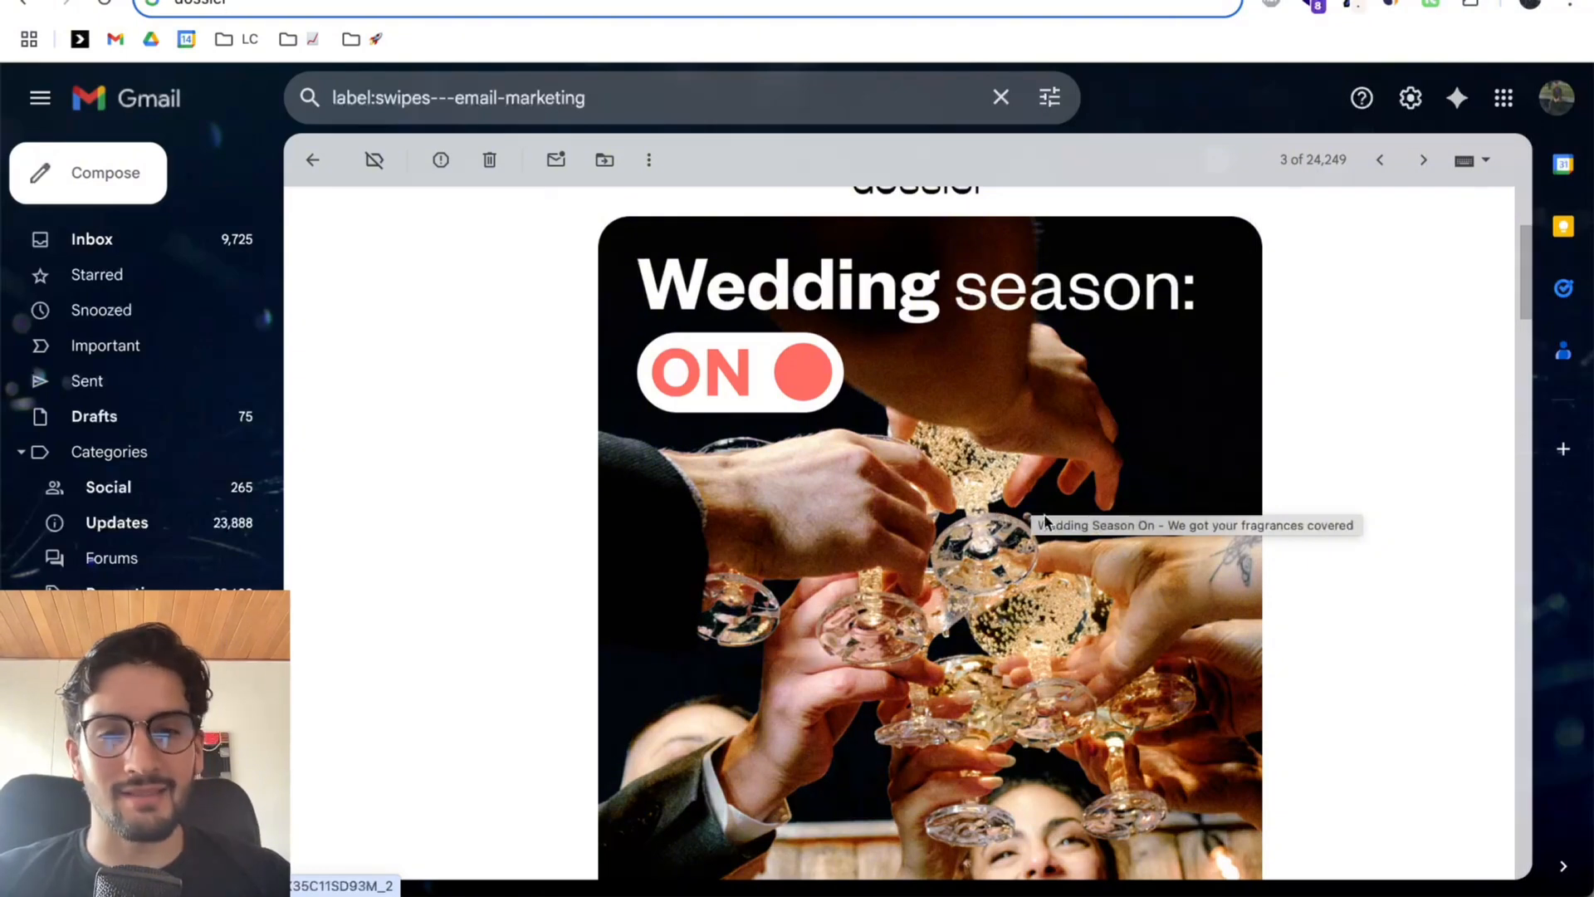
pyautogui.scroll(-5, 1039, 552)
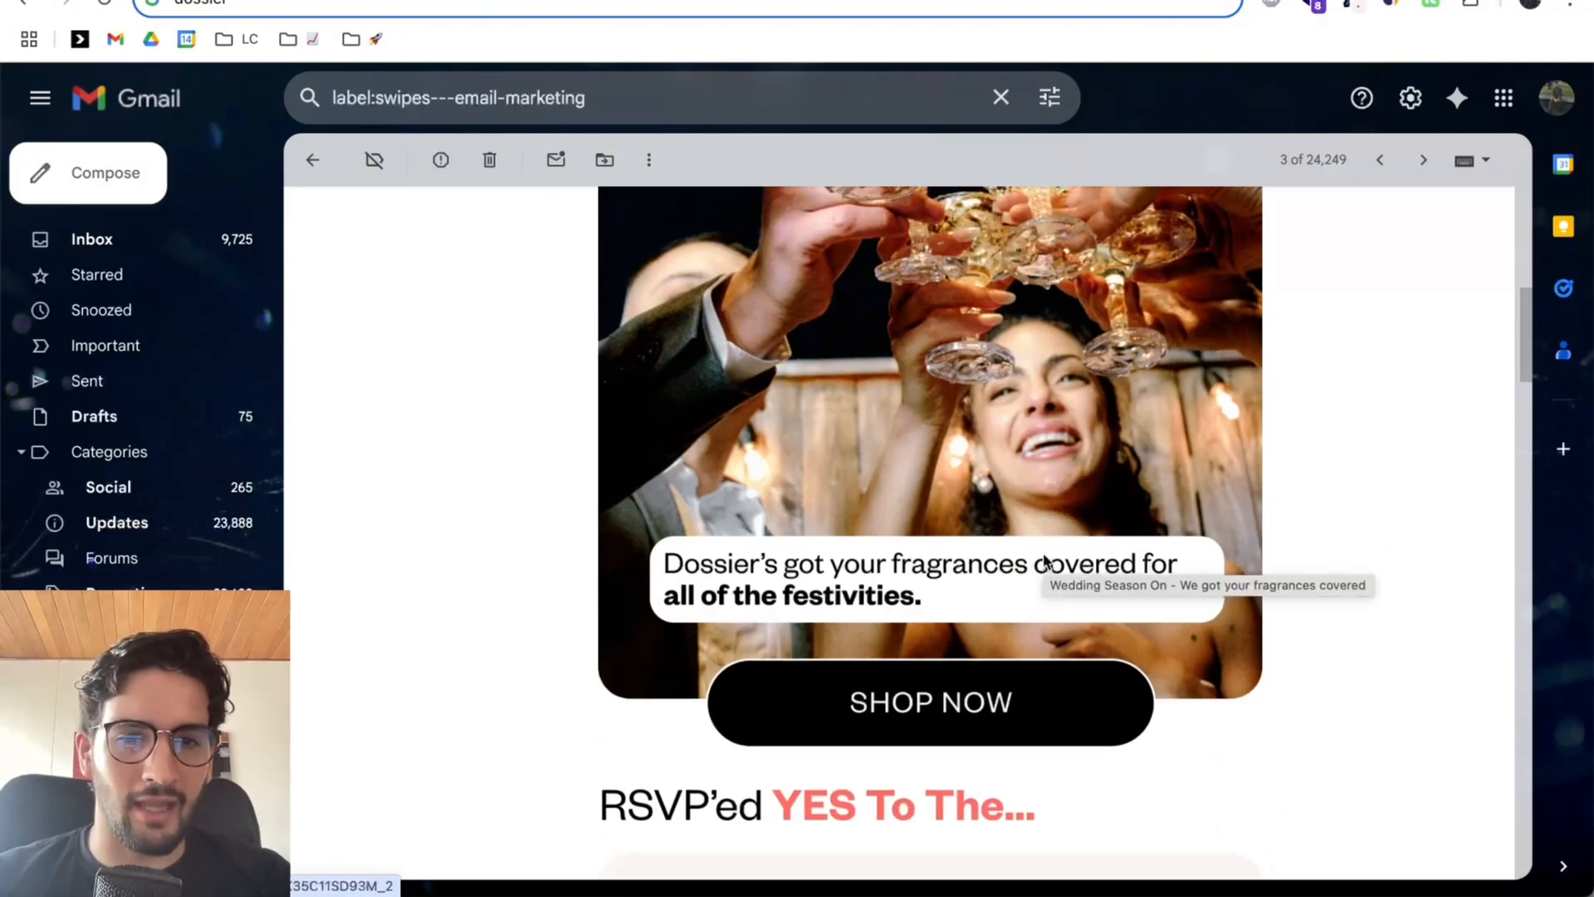
# Switch from the Gmail hero image back to Canva and add a rounded square photo frame to the page.
pyautogui.scroll(2, 1033, 565)
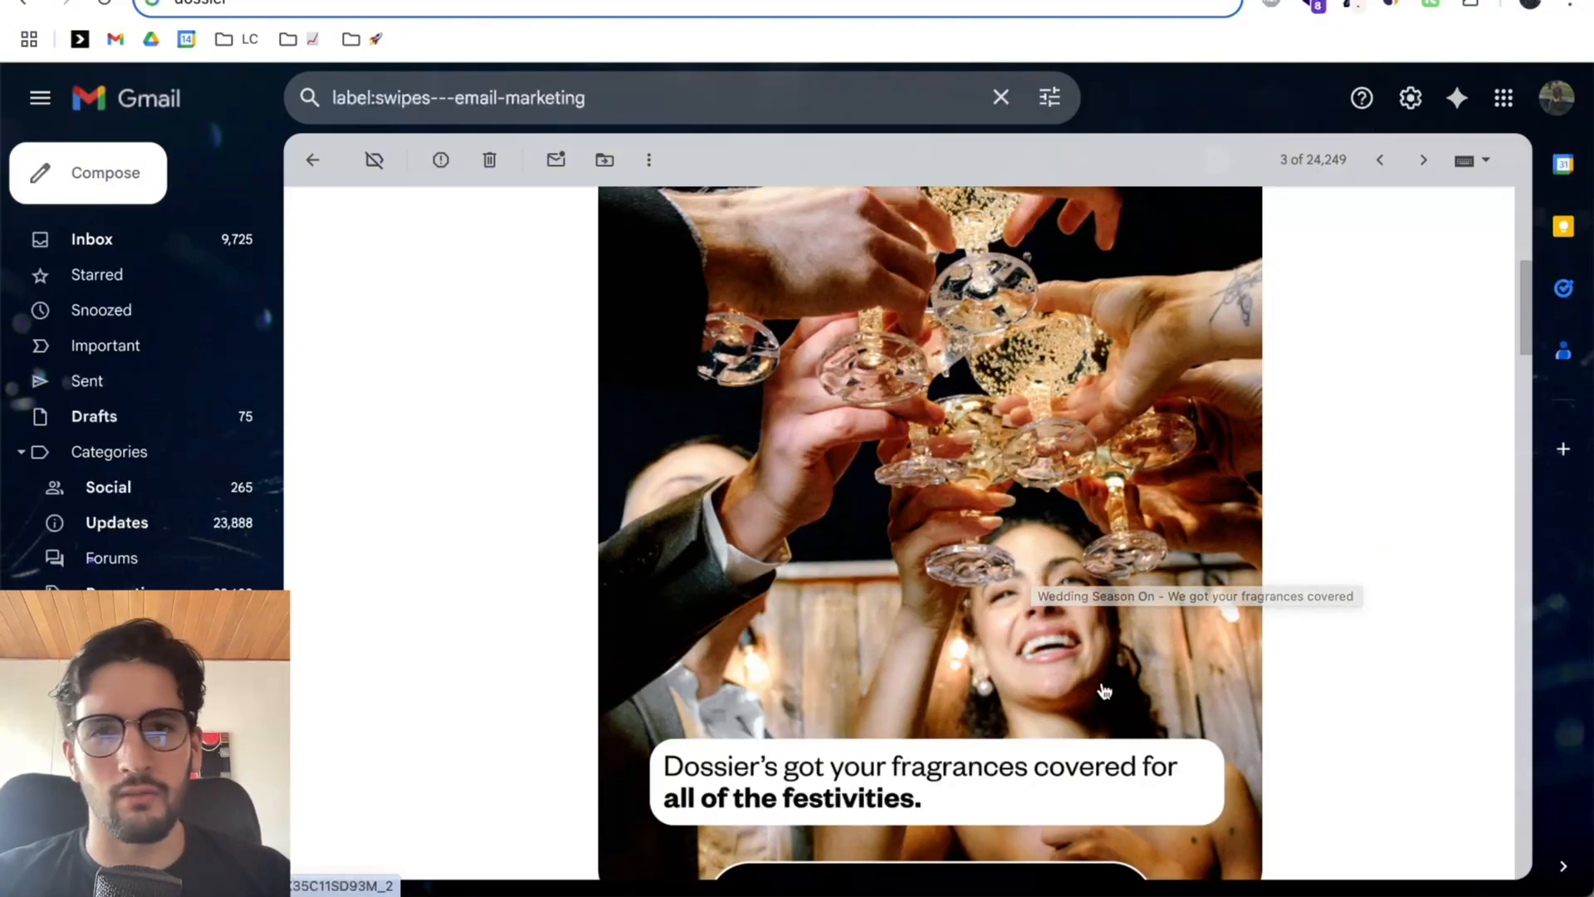
pyautogui.scroll(3, 806, 484)
pyautogui.scroll(-6, 806, 484)
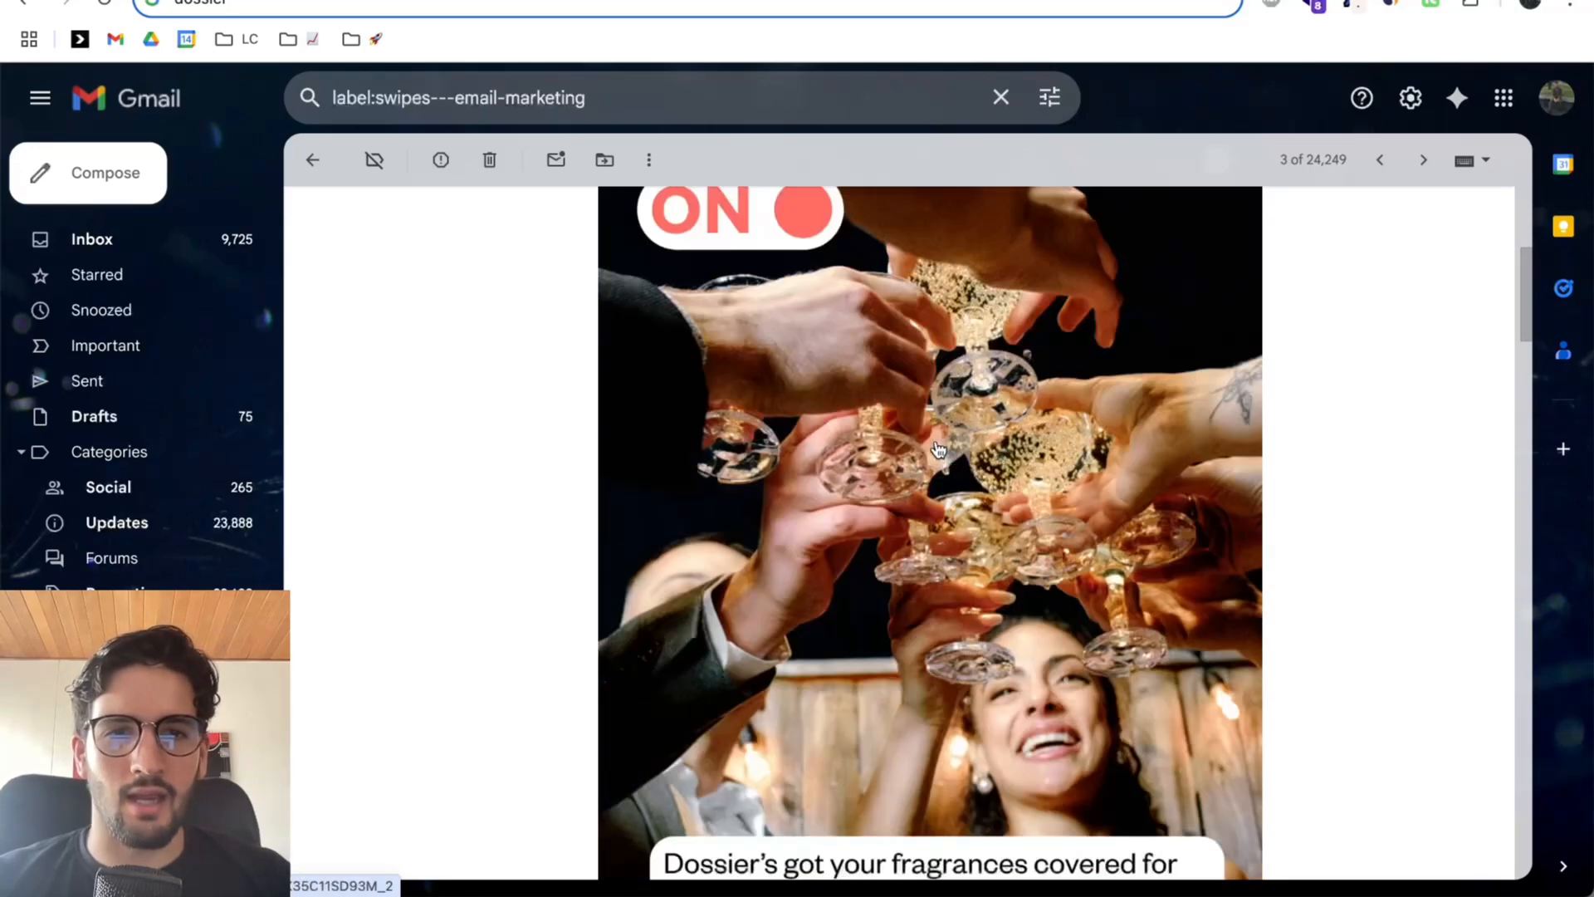
pyautogui.scroll(5, 964, 473)
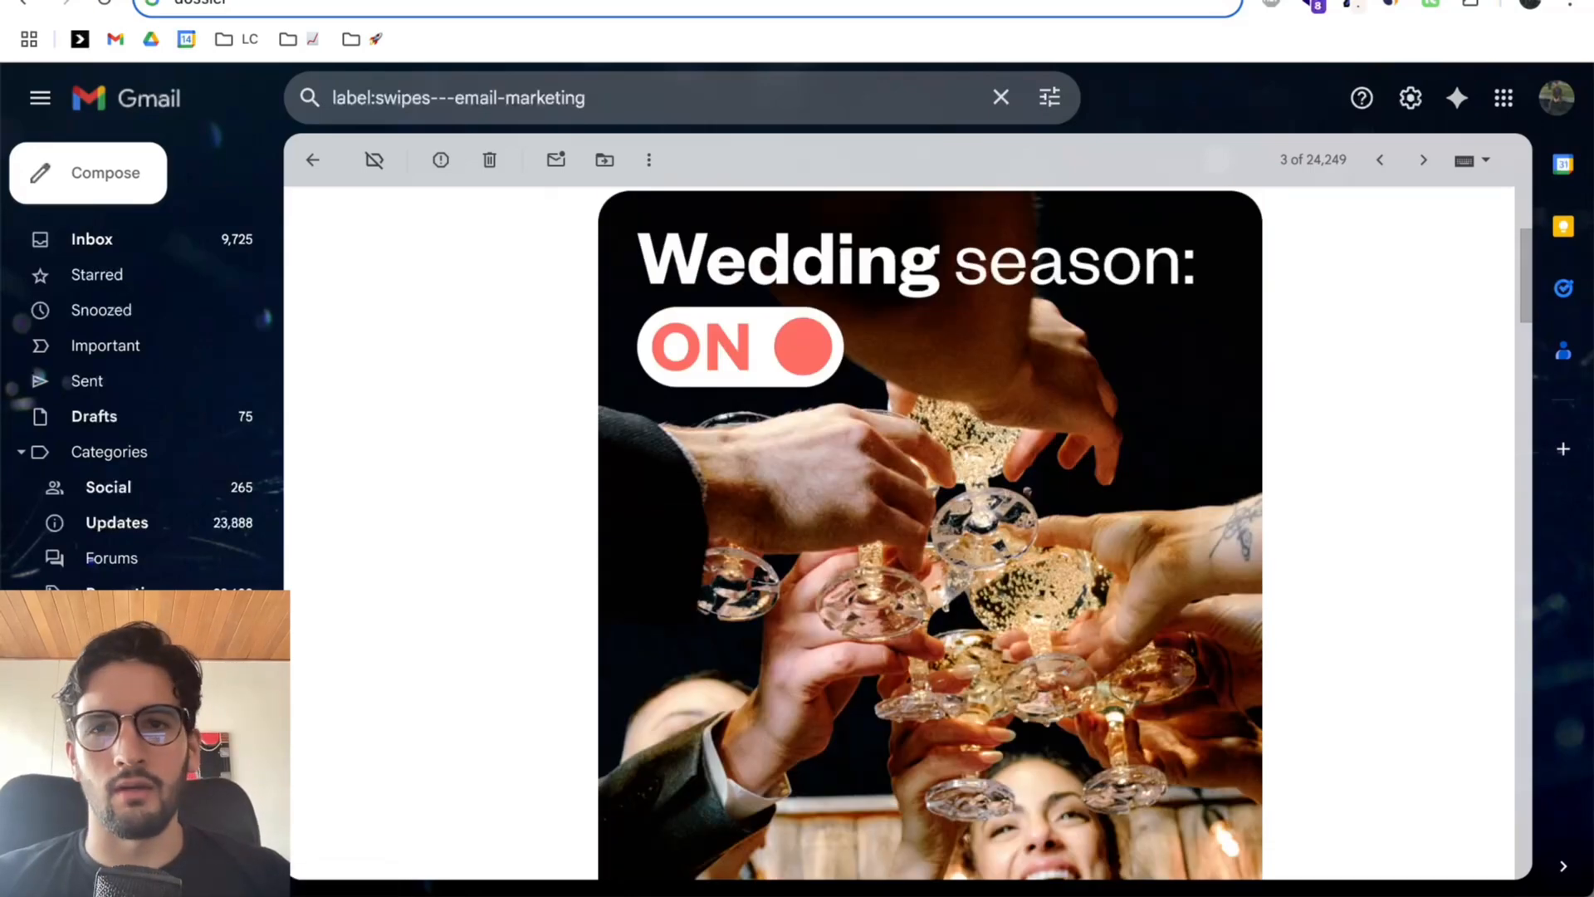
pyautogui.scroll(4, 960, 432)
pyautogui.hotkey('ctrl', 'Tab')
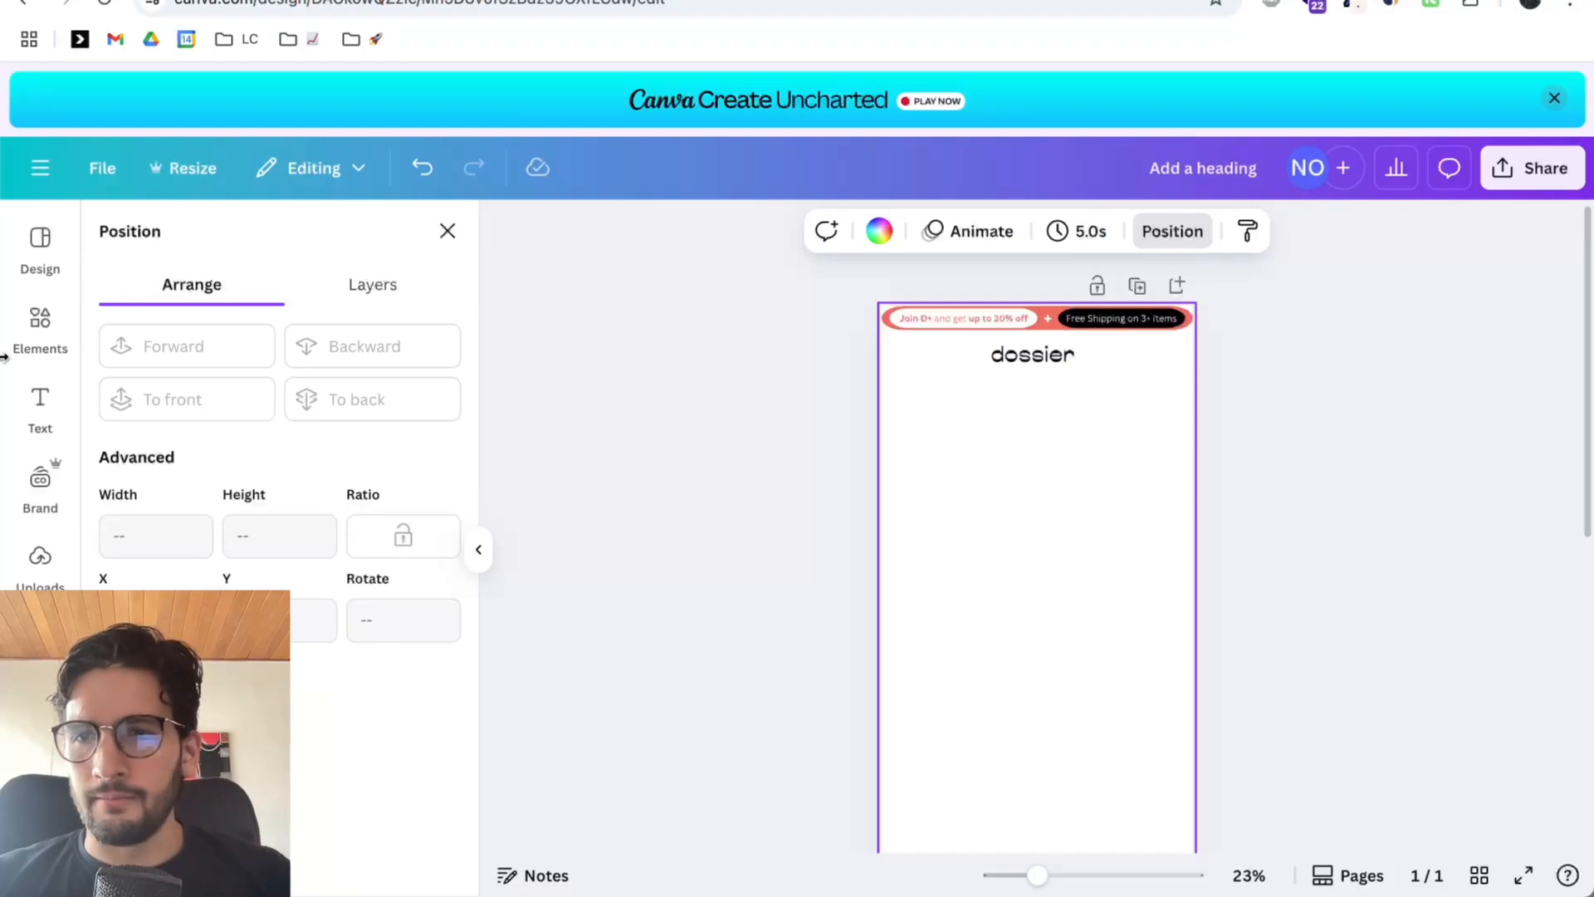
pyautogui.click(40, 328)
pyautogui.scroll(-3, 488, 463)
pyautogui.scroll(-6, 286, 453)
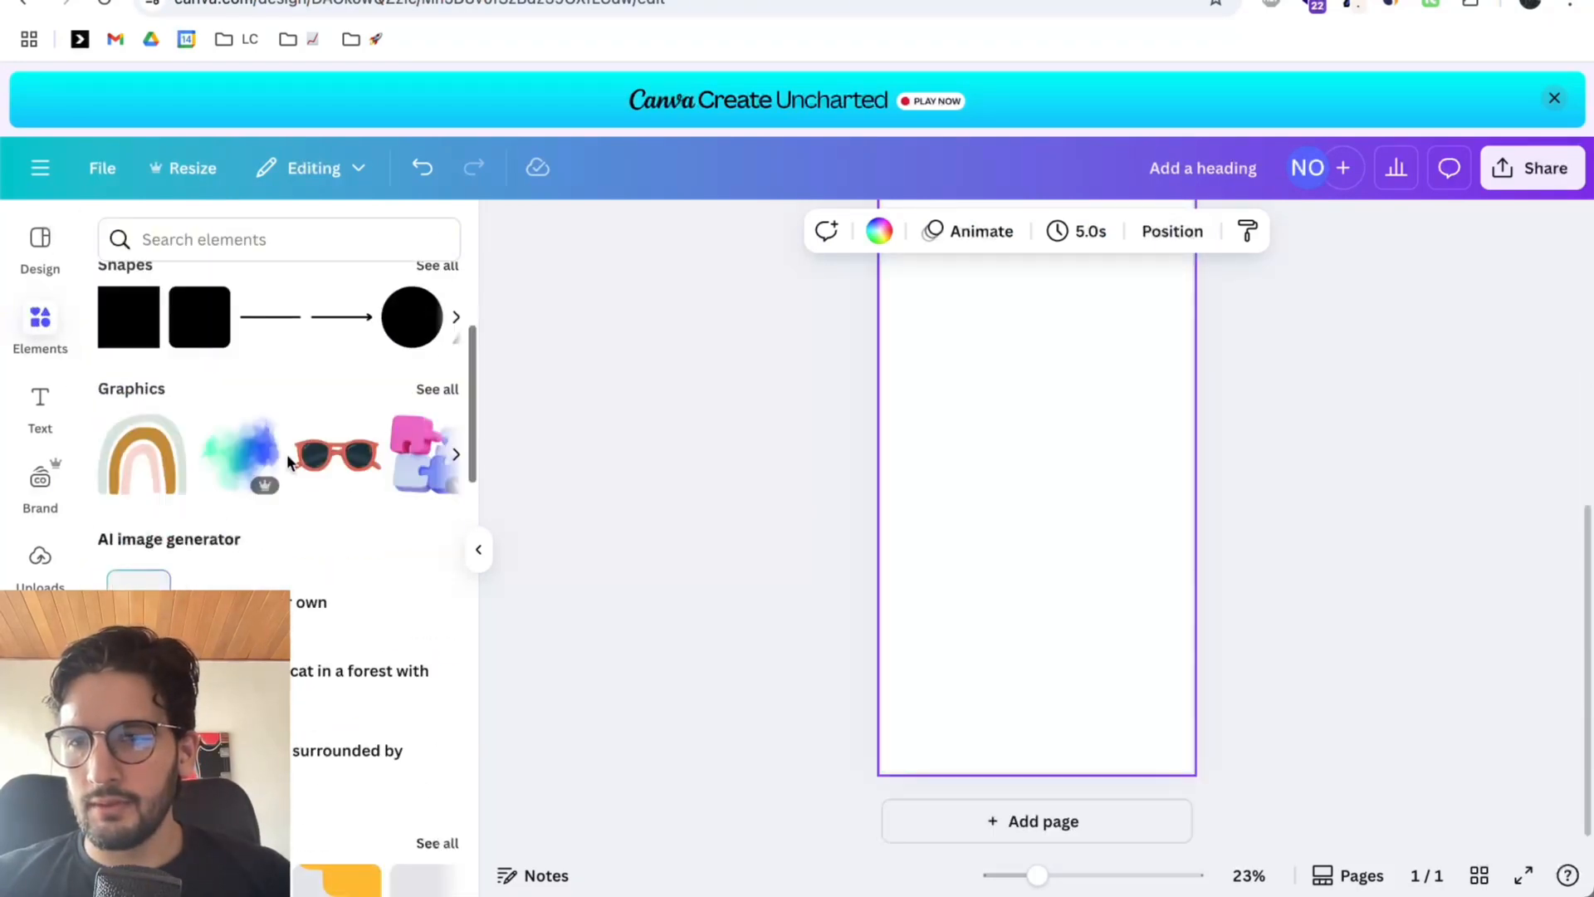
pyautogui.scroll(-15, 286, 462)
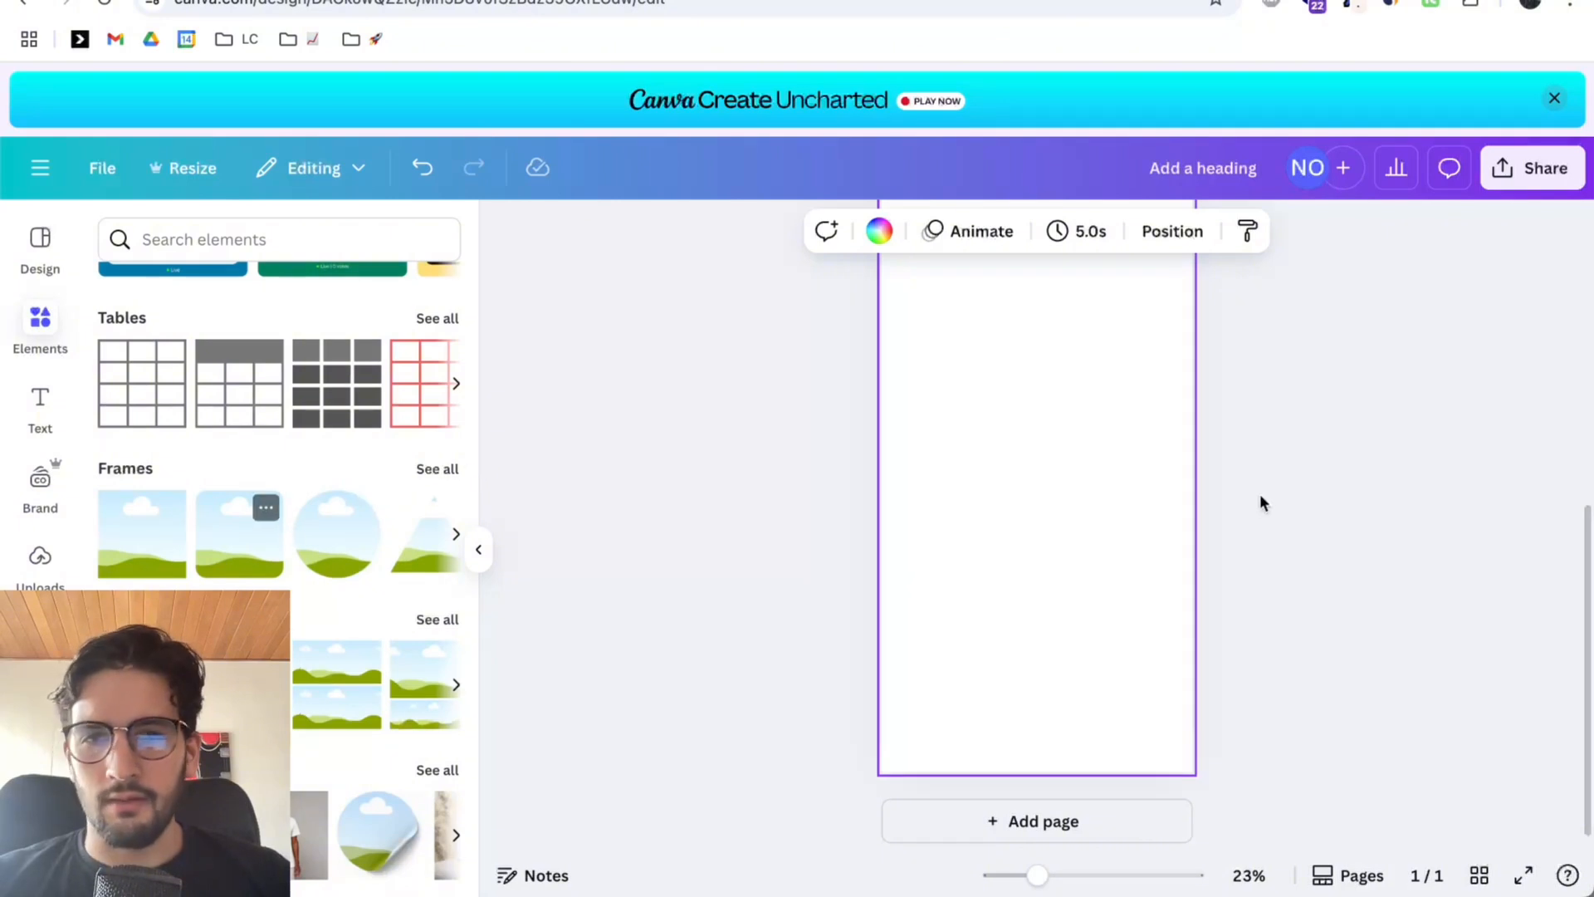
pyautogui.scroll(4, 1263, 503)
pyautogui.scroll(1, 1142, 547)
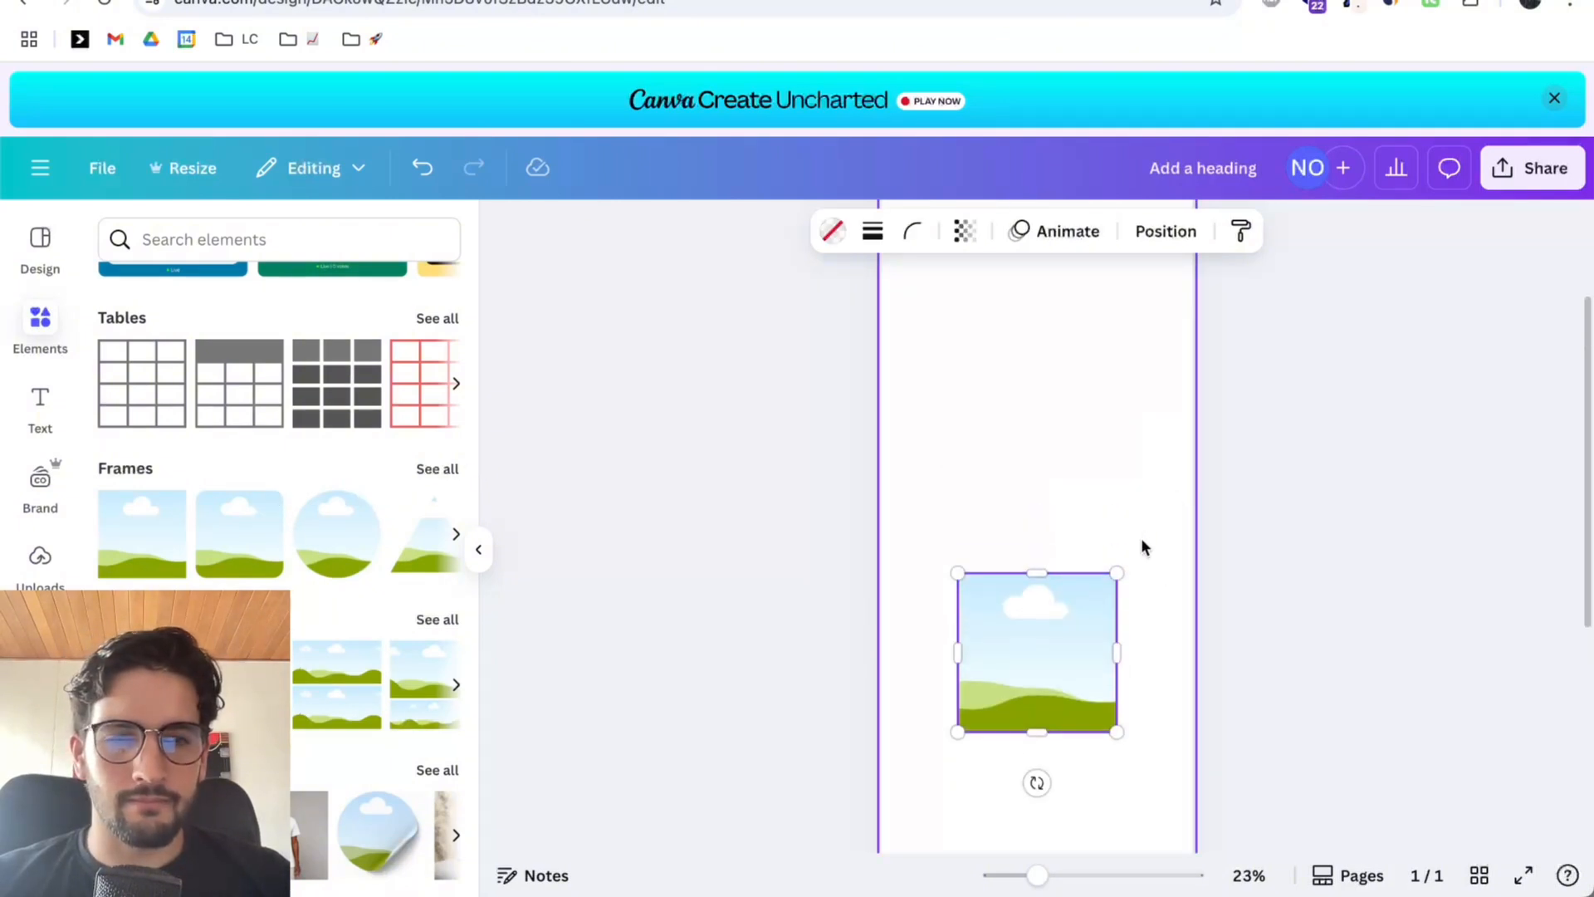
# Move the photo frame directly beneath the dossier logo and enlarge it to nearly the full page width.
pyautogui.moveTo(1062, 616); pyautogui.dragTo(1018, 347)
pyautogui.scroll(2, 1021, 357)
pyautogui.moveTo(995, 535); pyautogui.dragTo(964, 436)
pyautogui.moveTo(1036, 505); pyautogui.dragTo(1163, 653)
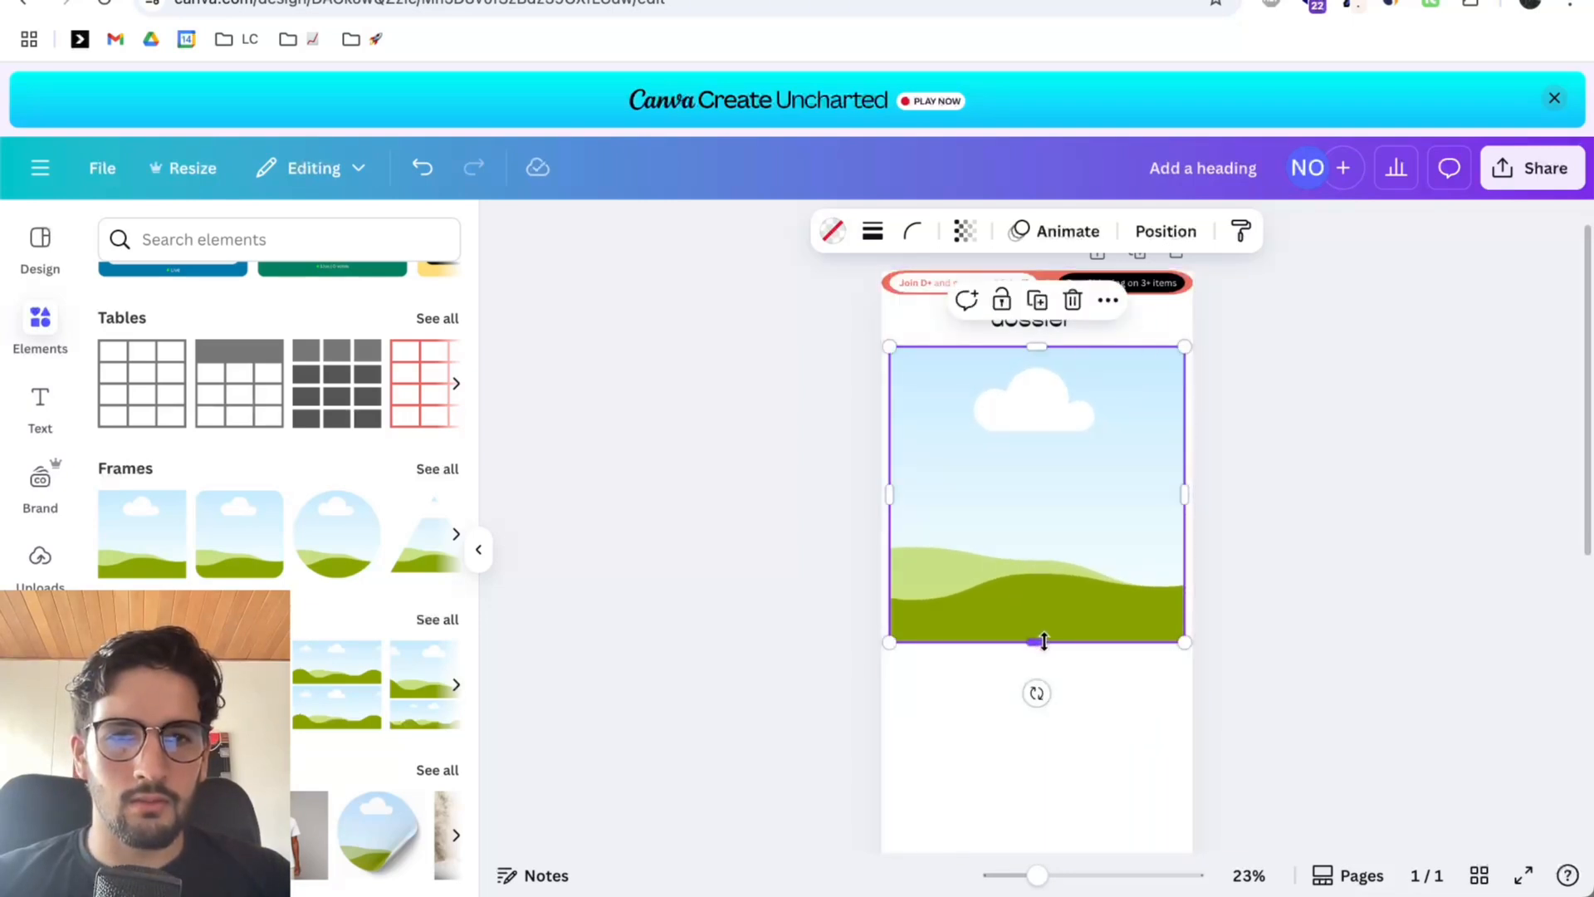
# Compare the frame with the hero image in Gmail and stretch it slightly taller in Canva.
pyautogui.hotkey('ctrl', 'shift', 'Tab')
pyautogui.scroll(-9, 929, 532)
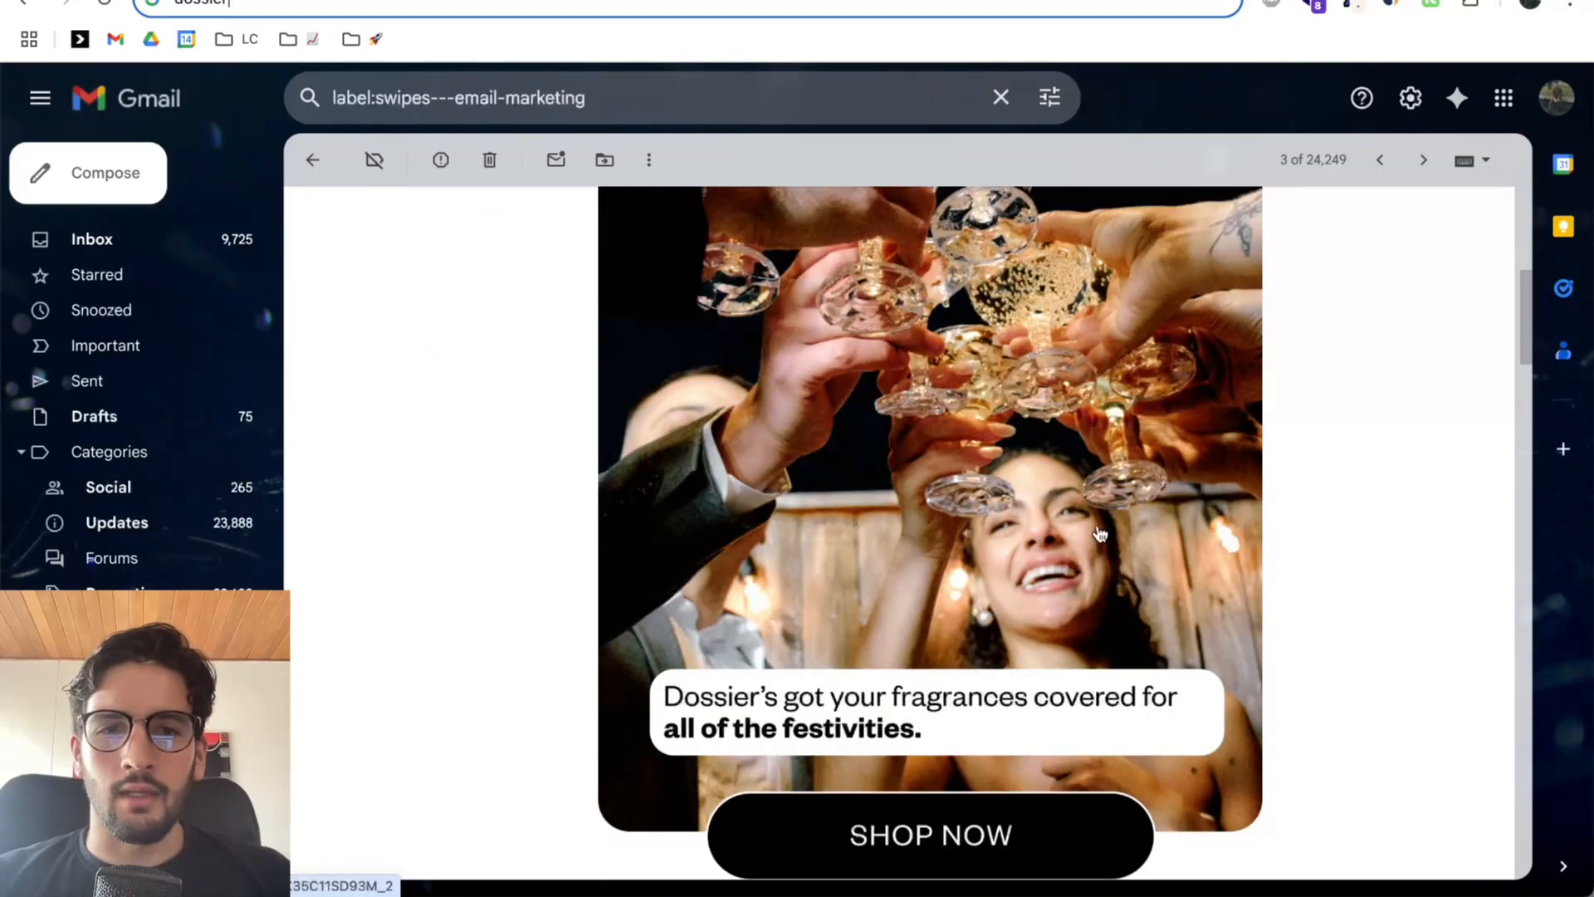
pyautogui.hotkey('ctrl', 'Tab')
pyautogui.scroll(-3, 1237, 640)
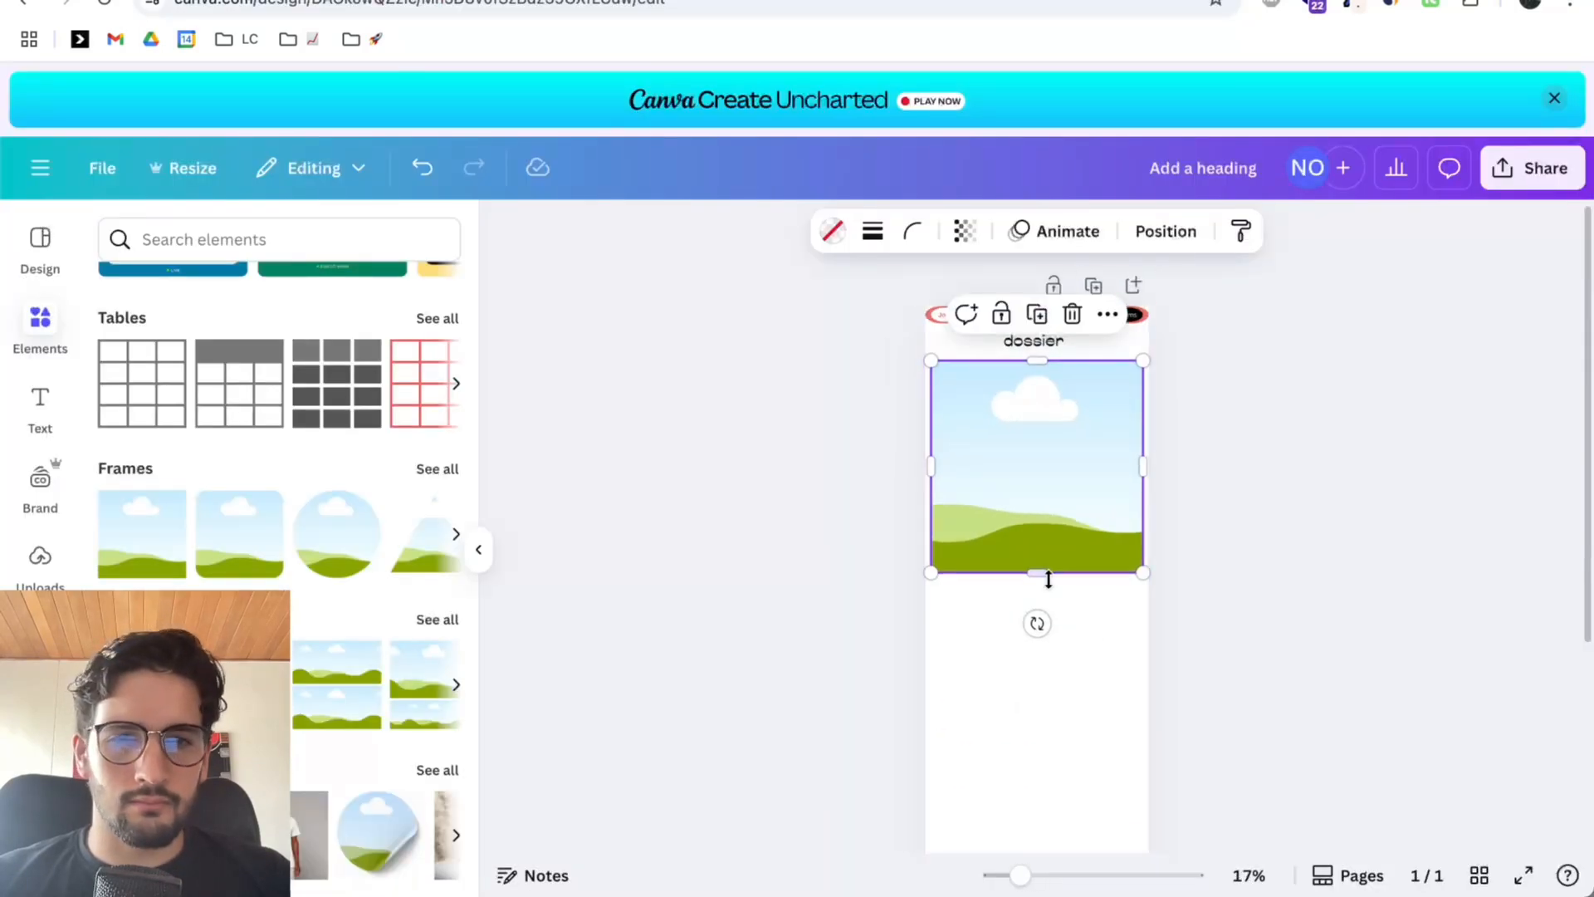
pyautogui.moveTo(1046, 579); pyautogui.dragTo(1046, 598)
# Switch to Gmail and reduce the browser zoom to 50% to view the email's whole hero section.
pyautogui.hotkey('ctrl', 'shift', 'Tab')
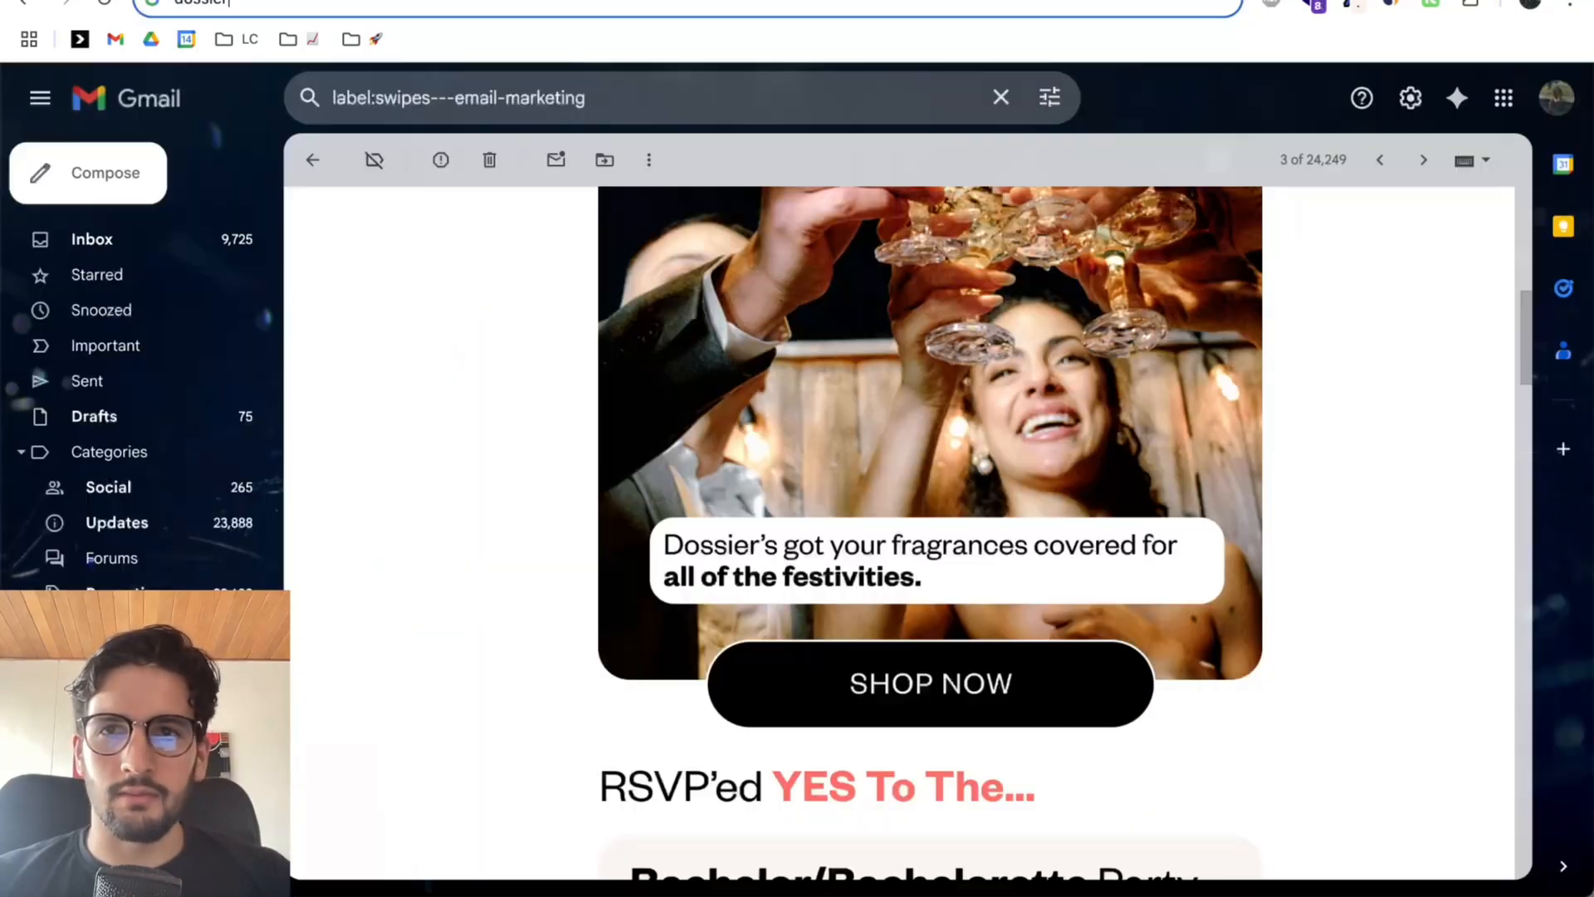
pyautogui.click(1578, 10)
pyautogui.click(1414, 441)
pyautogui.click(1414, 442)
pyautogui.click(1414, 442)
pyautogui.click(1414, 442)
pyautogui.click(1414, 441)
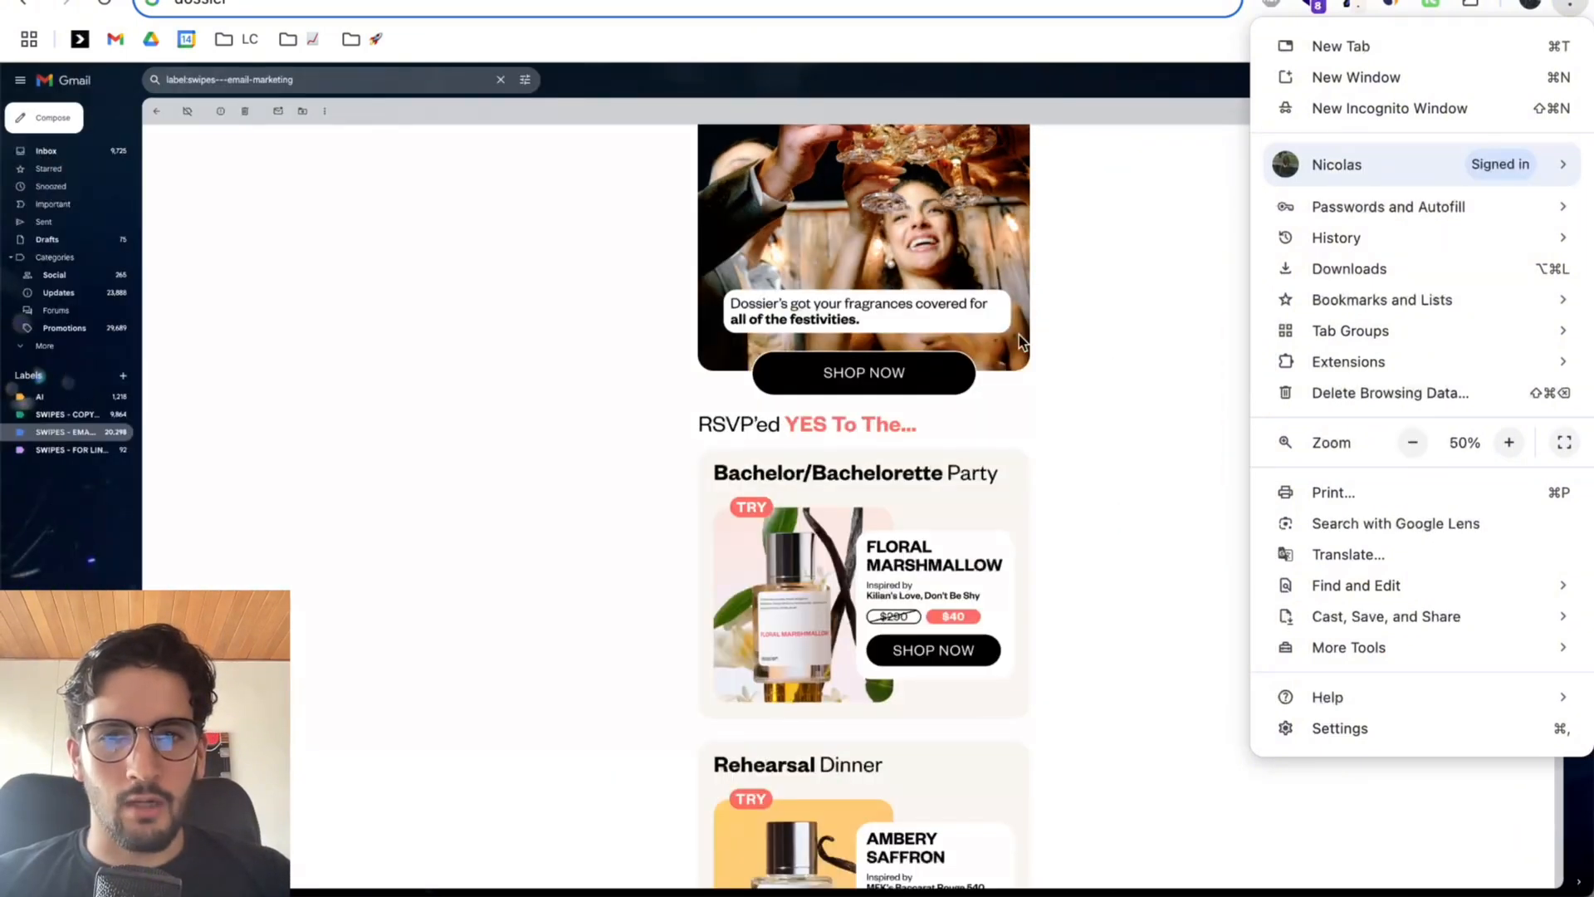
pyautogui.click(1113, 400)
pyautogui.scroll(5, 1123, 403)
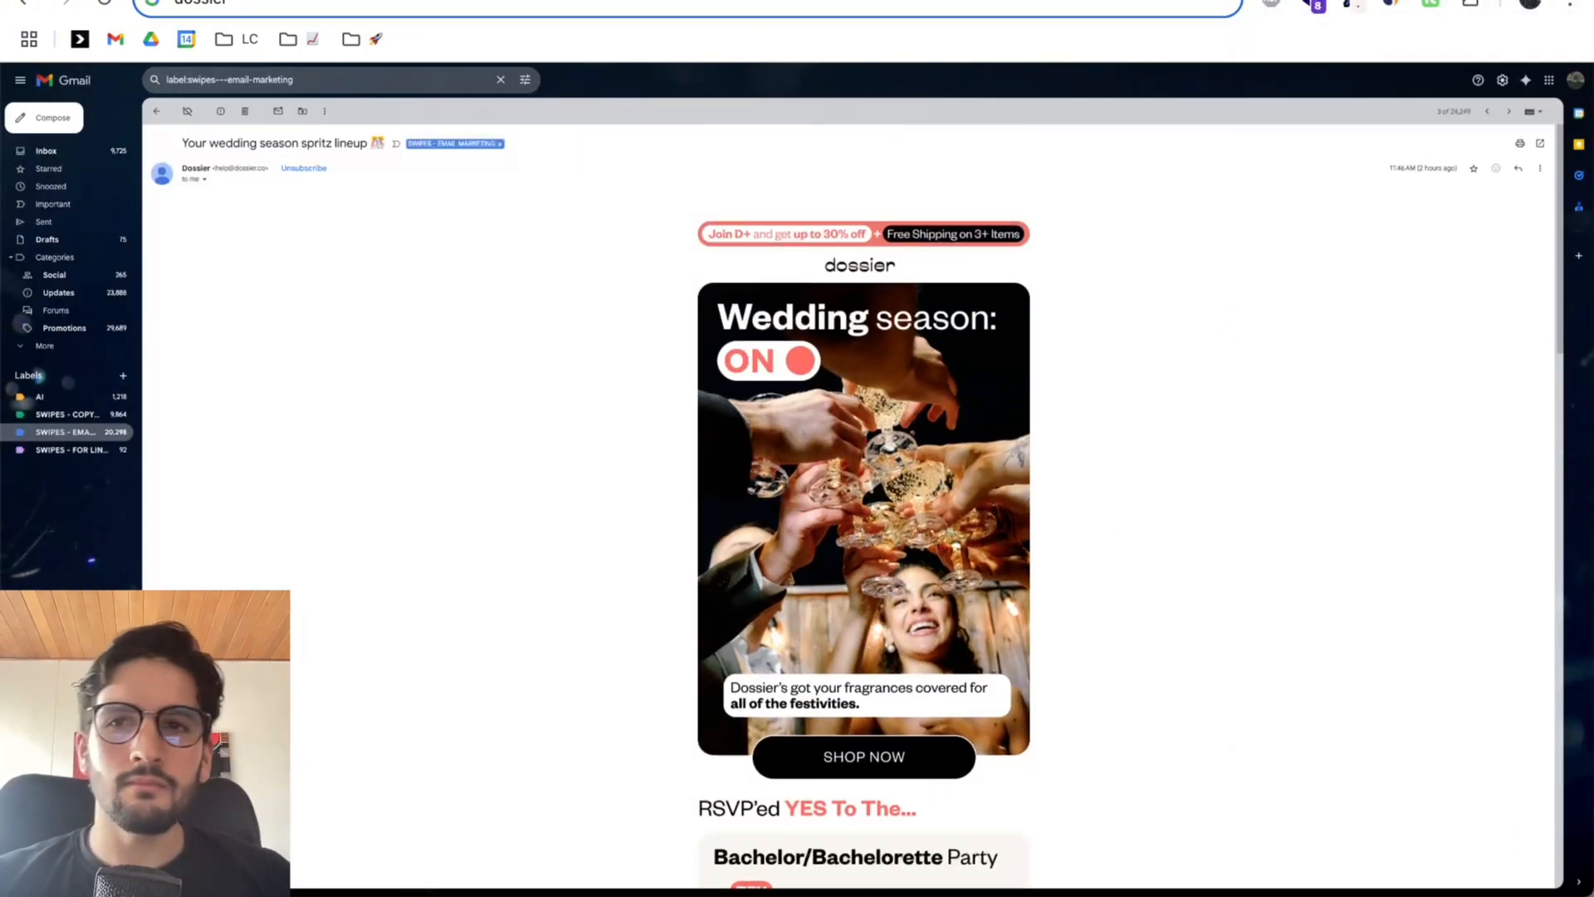
# Switch to Canva and extend the hero frame further downward towards the email's portrait proportions.
pyautogui.hotkey('ctrl', 'Tab')
pyautogui.moveTo(1080, 603); pyautogui.dragTo(1109, 611)
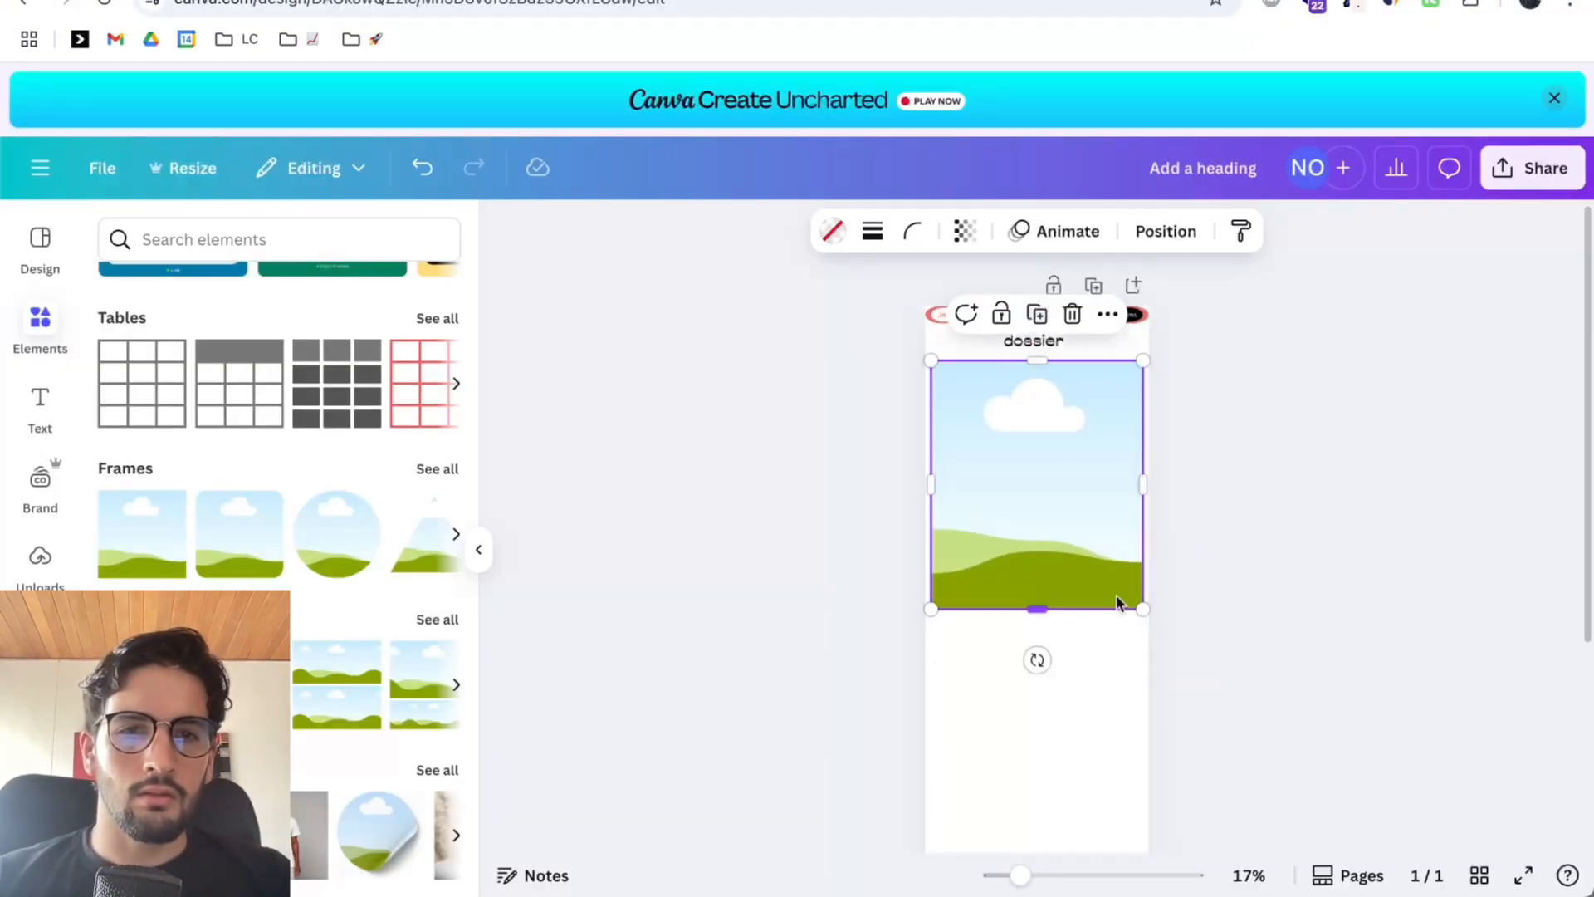
pyautogui.click(1199, 581)
pyautogui.scroll(-2, 1199, 580)
pyautogui.scroll(-2, 1048, 459)
pyautogui.scroll(2, 1059, 457)
pyautogui.scroll(2, 1057, 456)
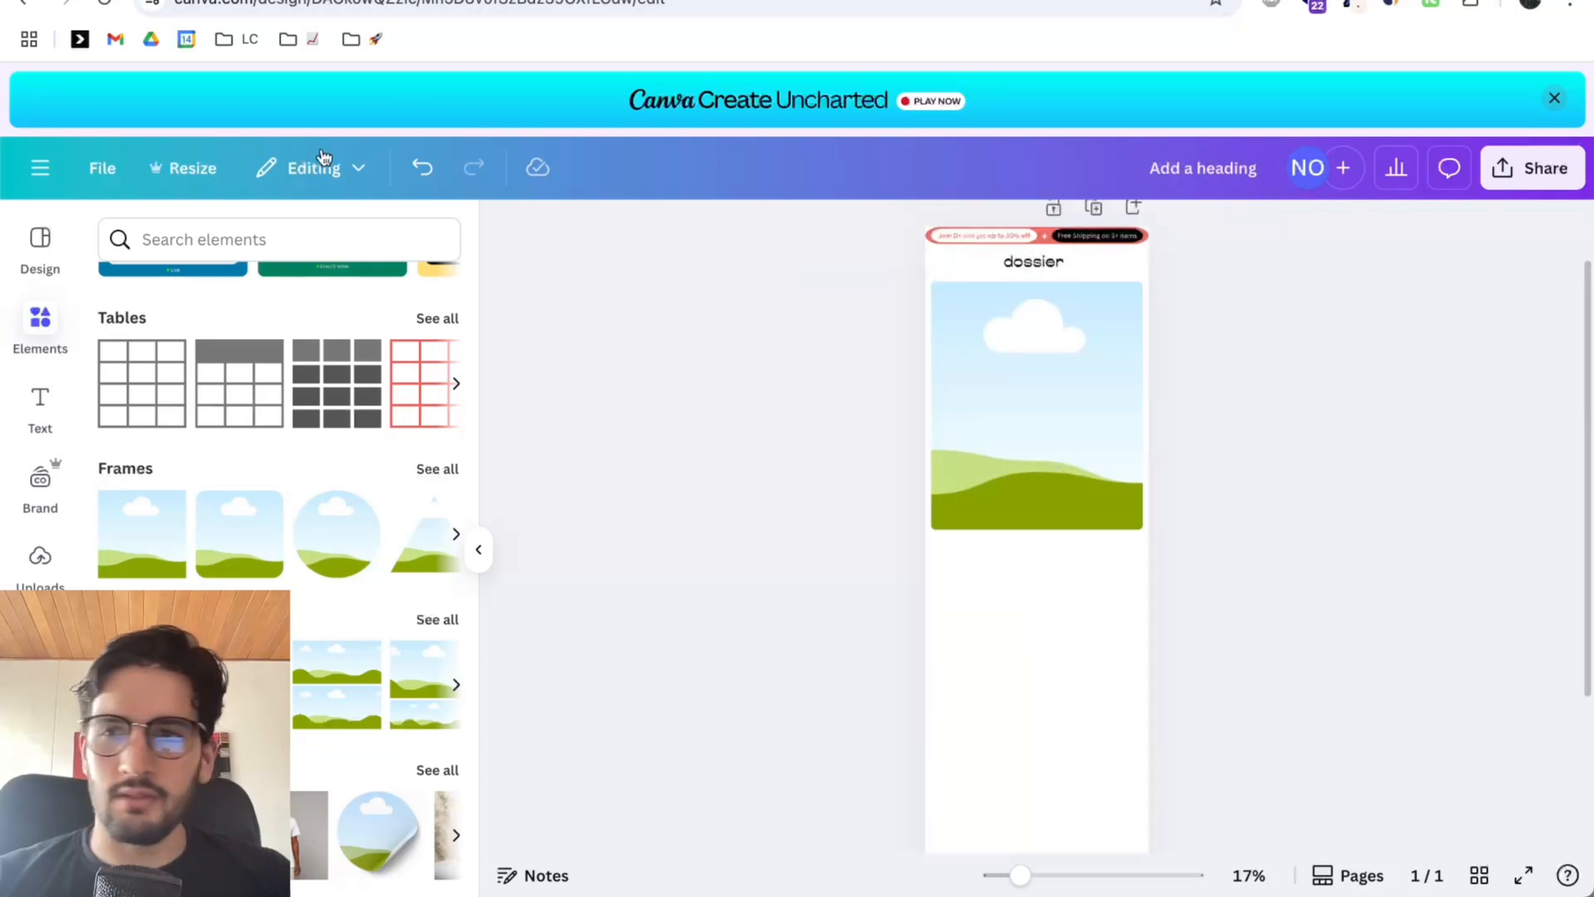
# Search the elements library for "celebration" and show all matching photos.
pyautogui.click(43, 321)
pyautogui.click(217, 257)
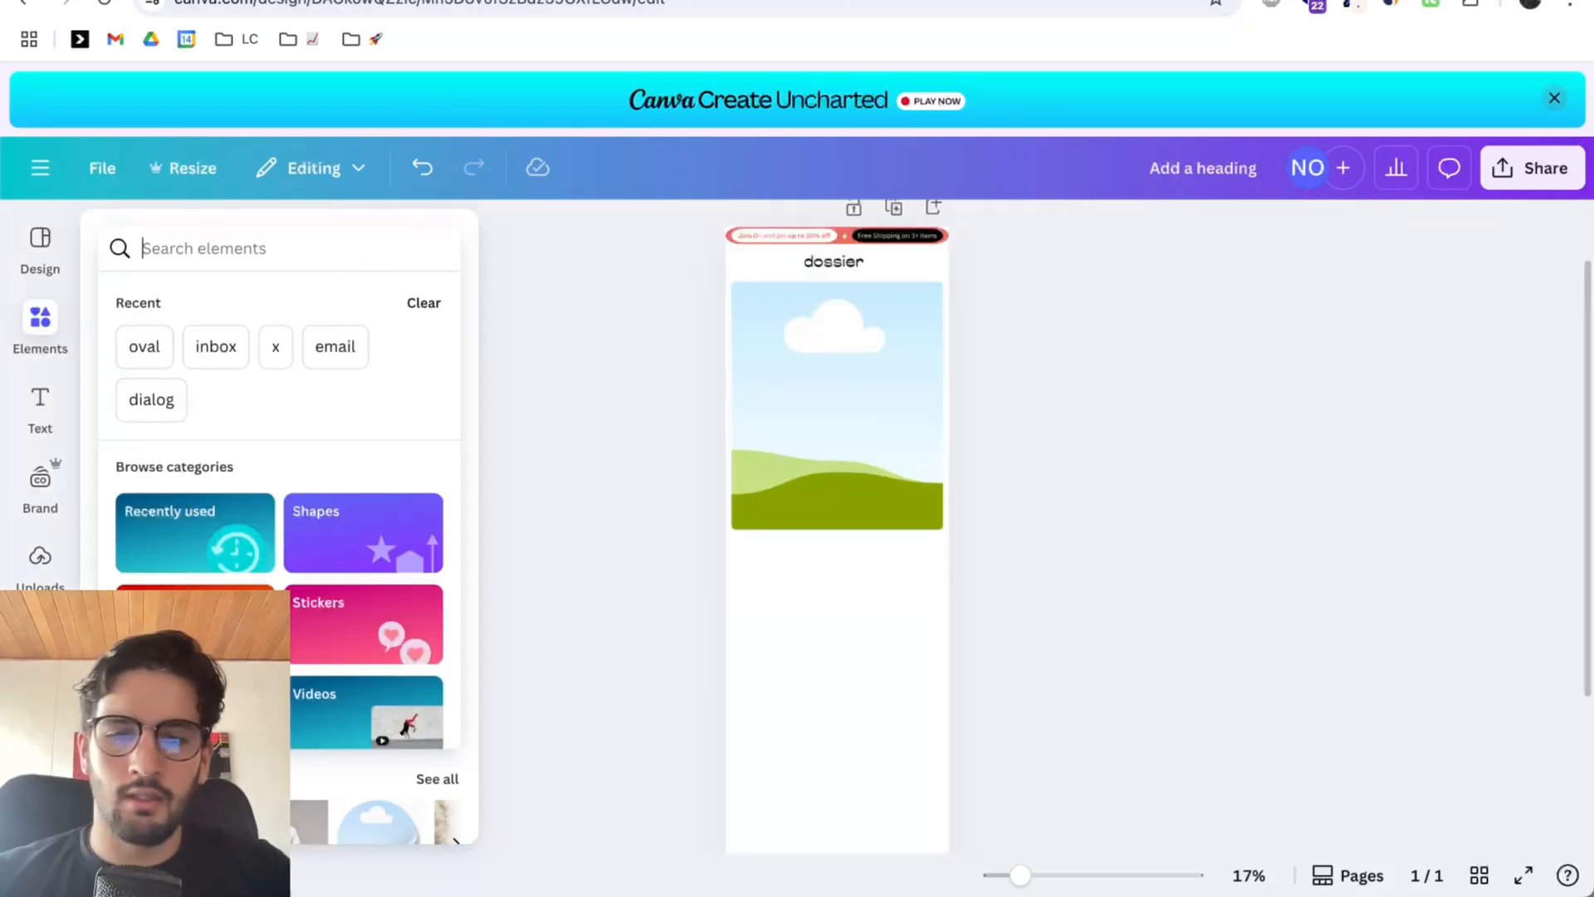
pyautogui.write('celebration')
pyautogui.press('Return')
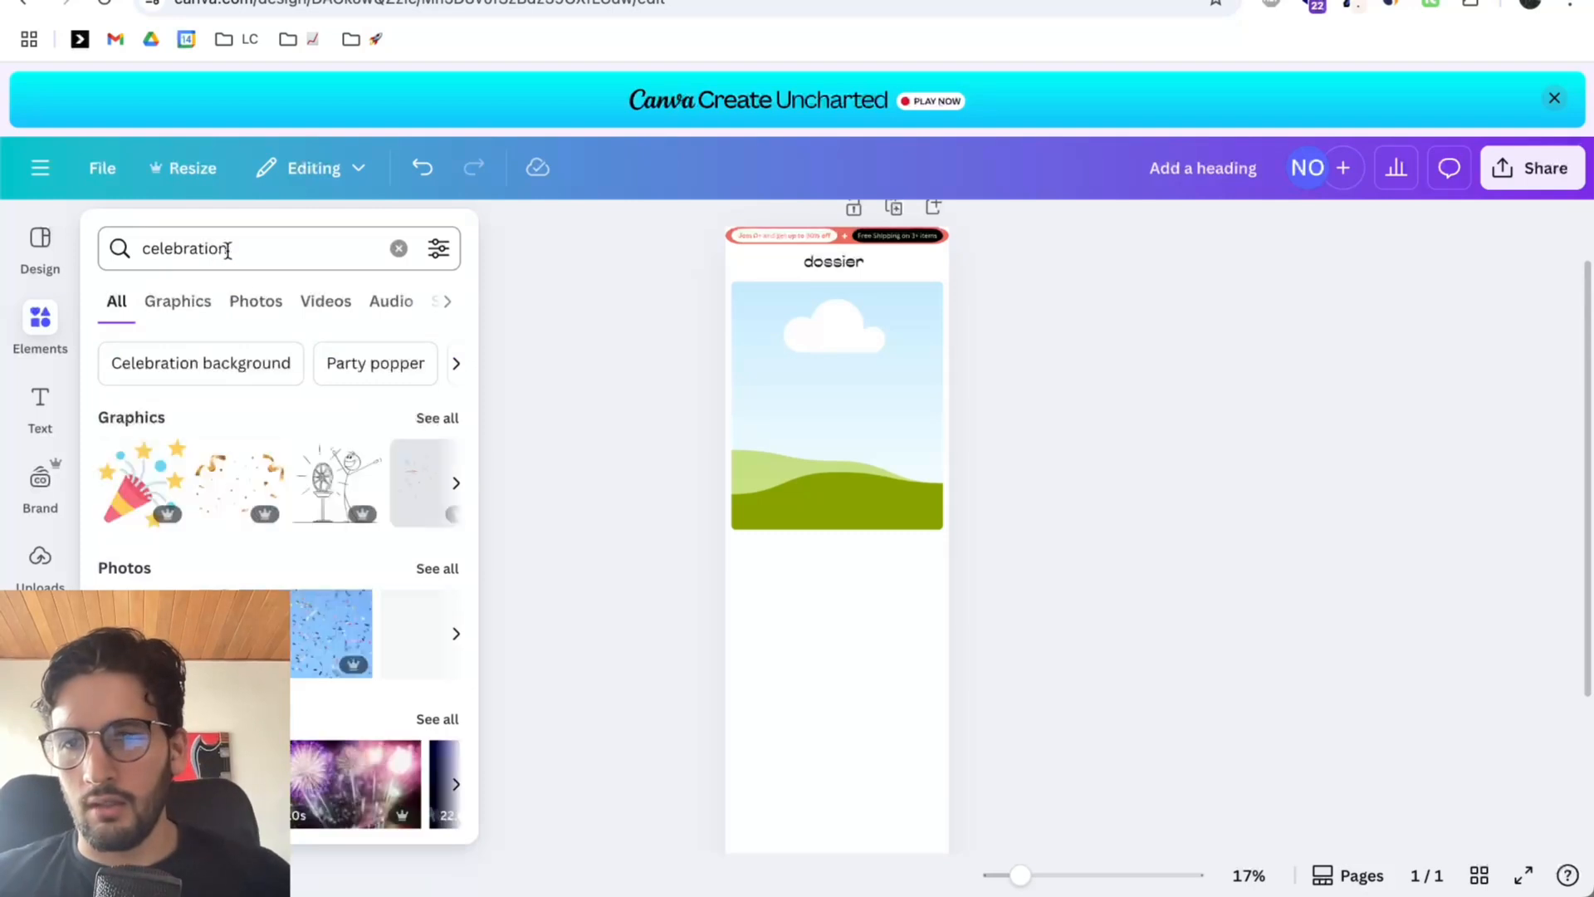
pyautogui.scroll(-3, 360, 543)
pyautogui.scroll(1, 360, 543)
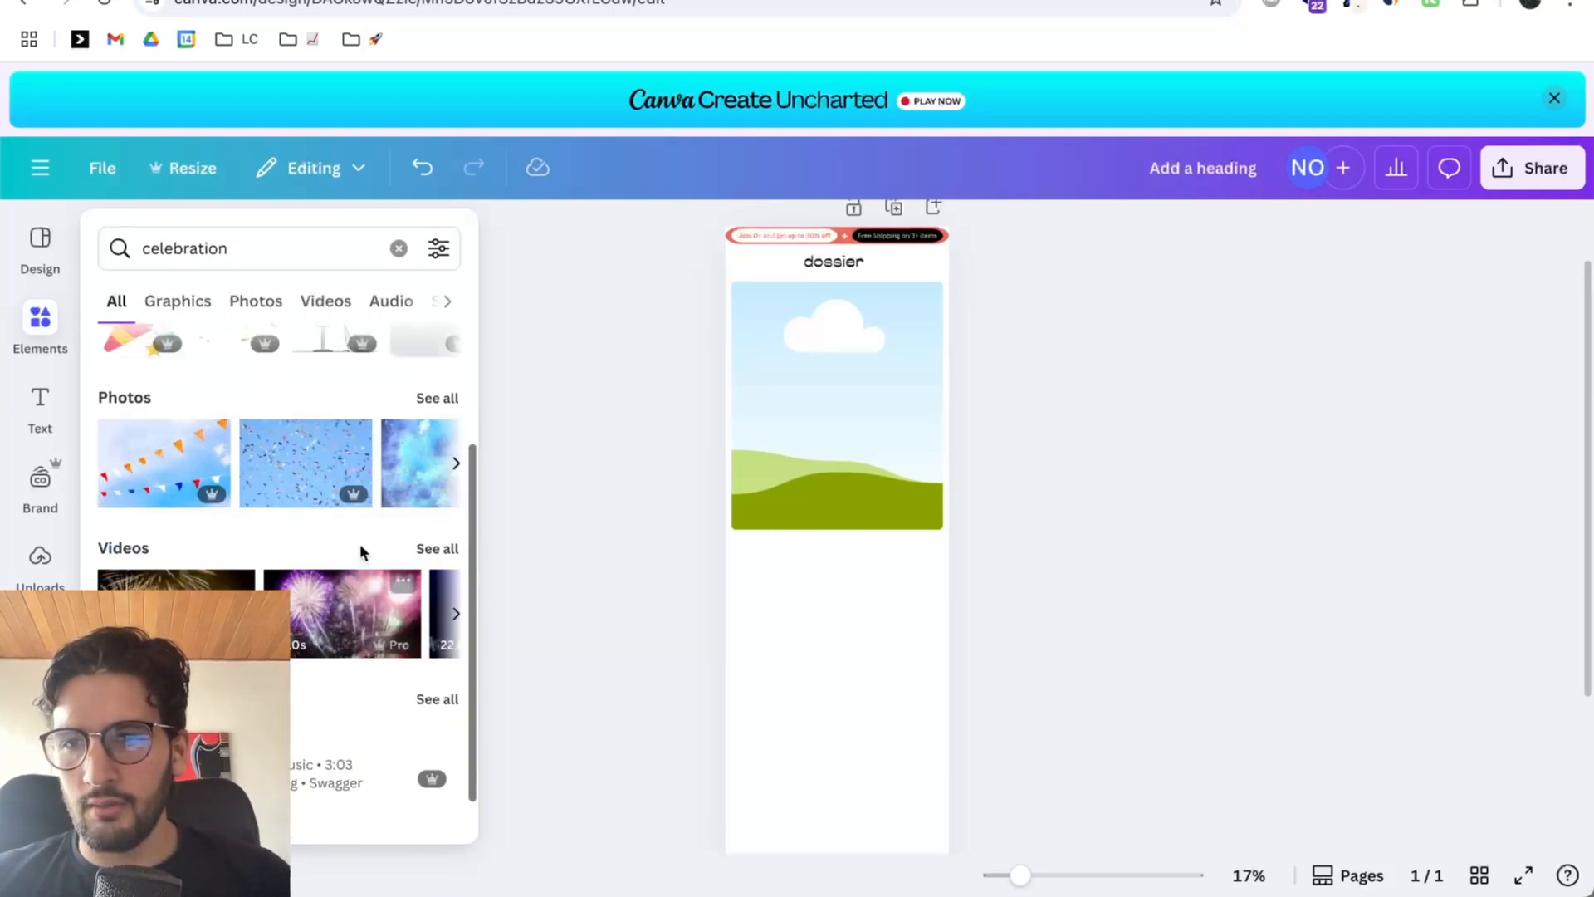
pyautogui.click(437, 397)
# Change the photo search to "people celebrating".
pyautogui.click(146, 247)
pyautogui.doubleClick(146, 248)
pyautogui.write('peo')
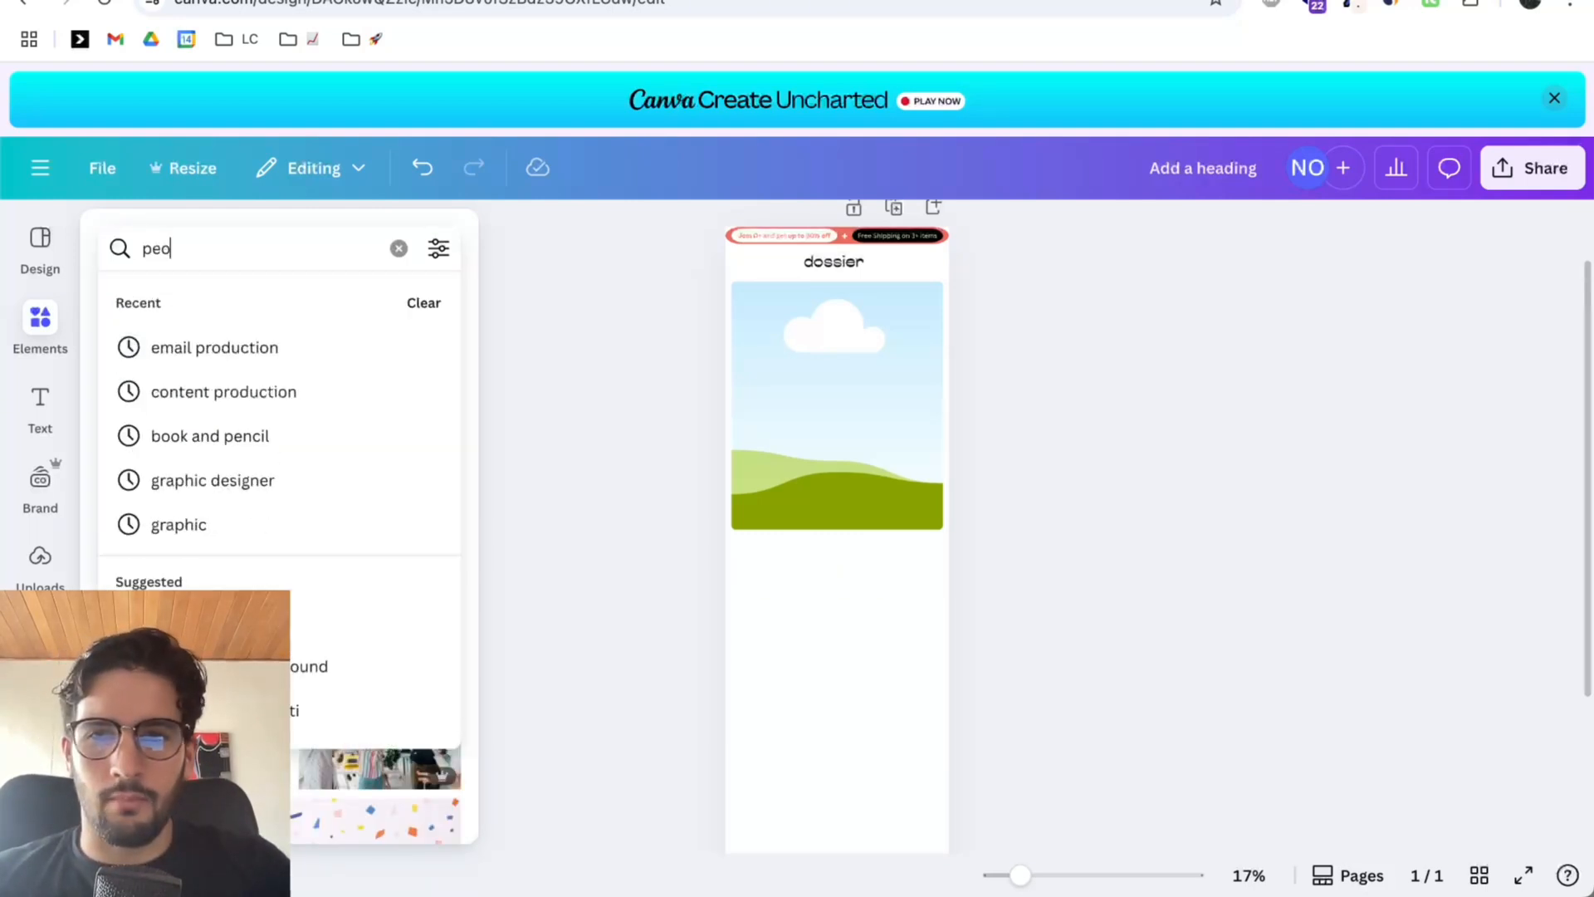
pyautogui.write('ple celebrating')
pyautogui.press('Return')
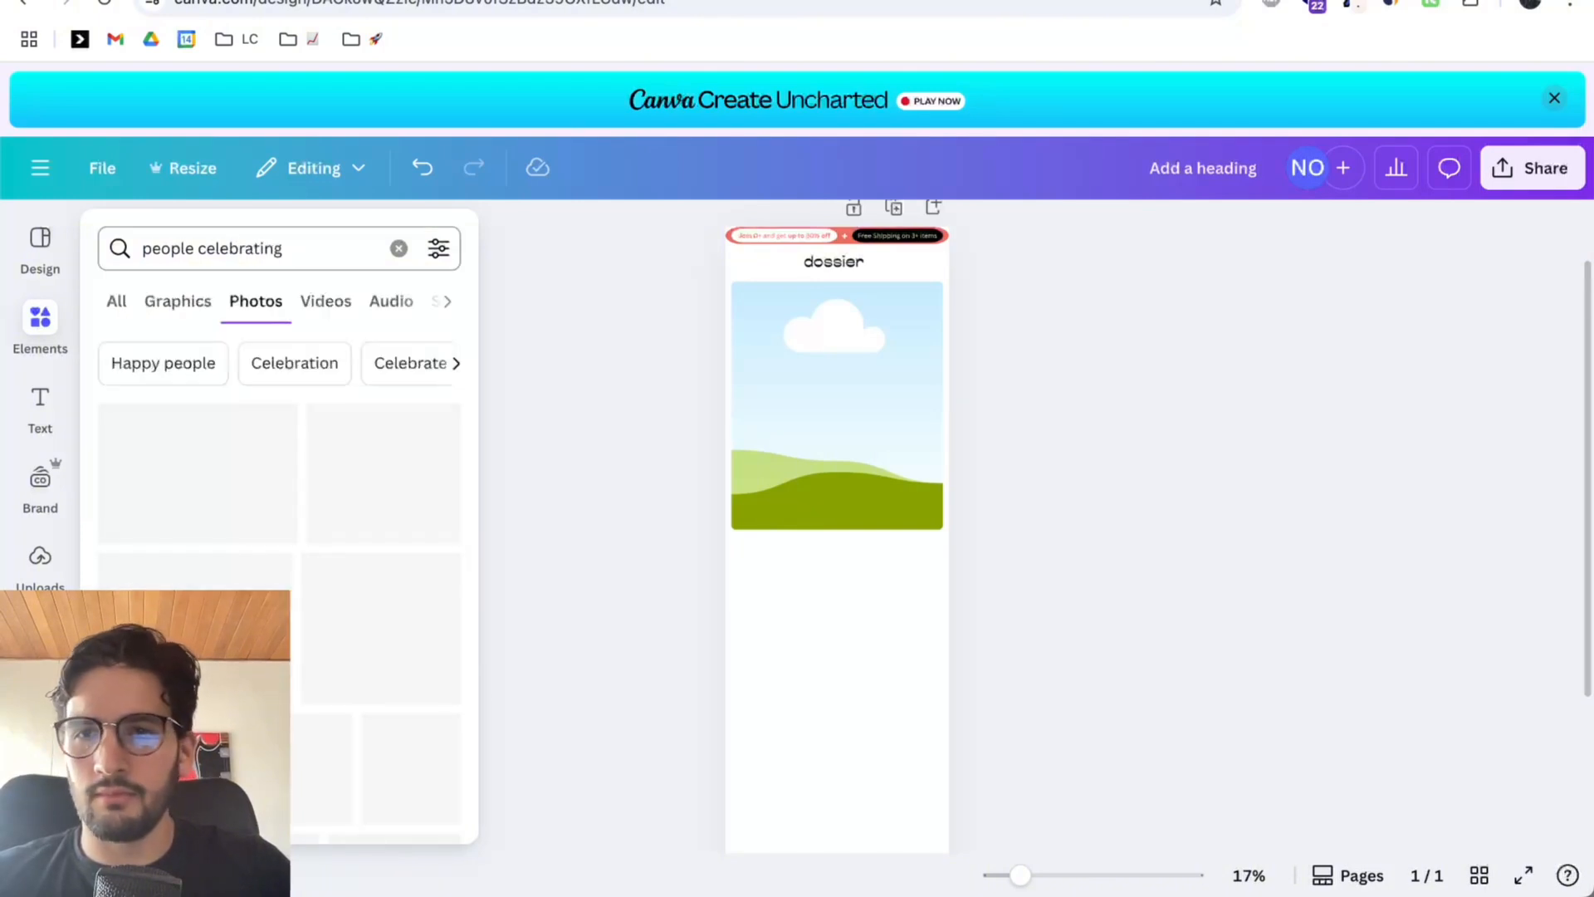
# Fill the hero frame with the photo of people celebrating under falling gold confetti.
pyautogui.moveTo(28, 283)
pyautogui.click(289, 244)
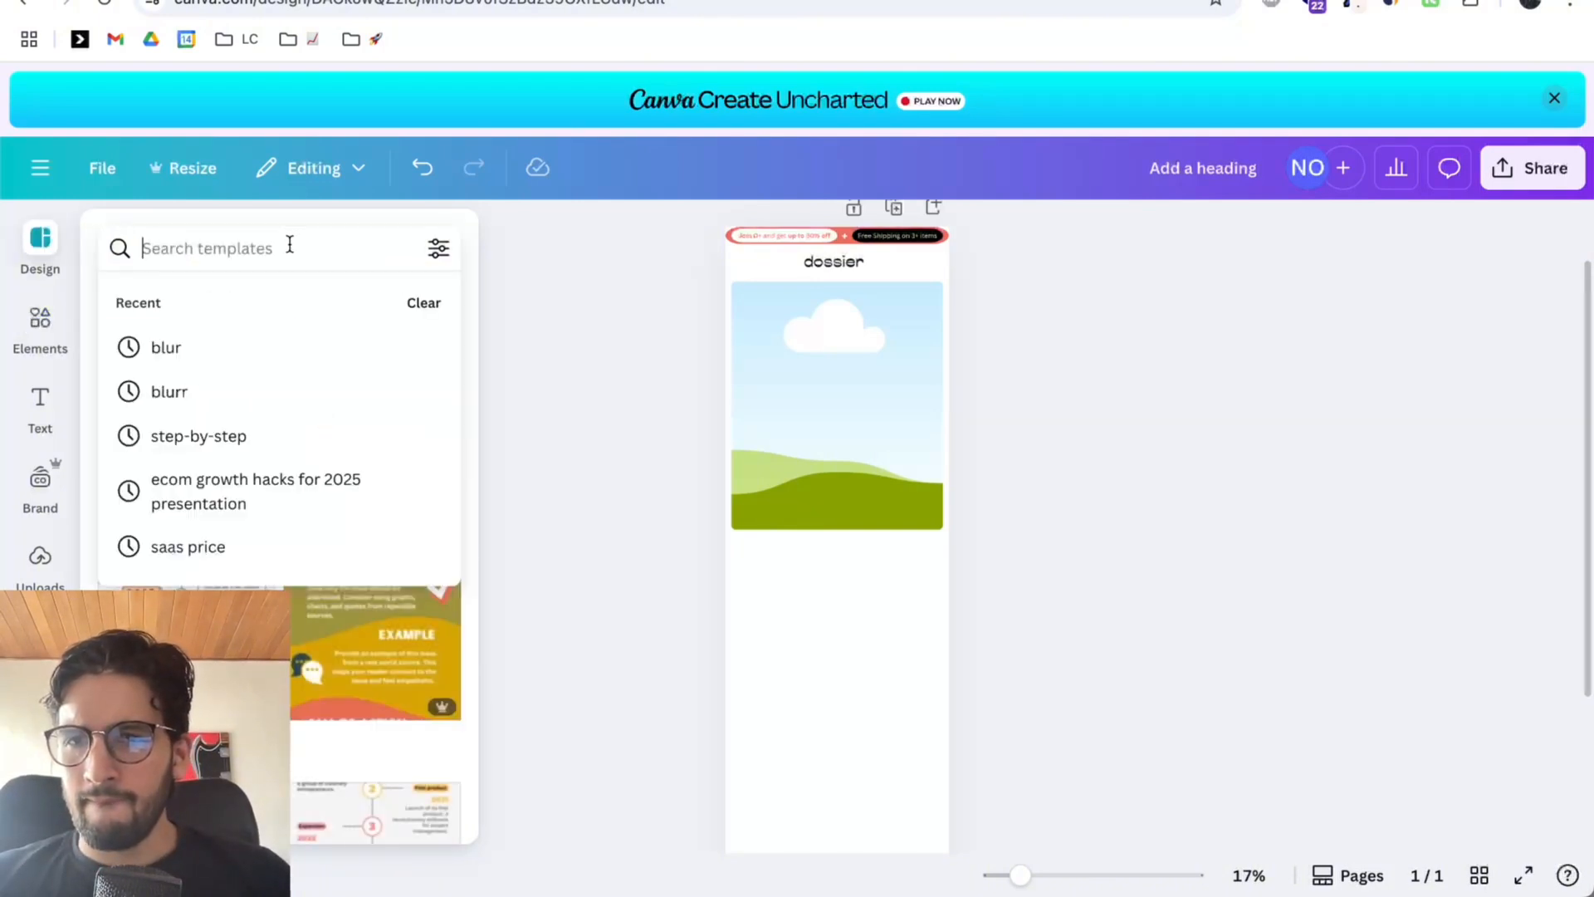
pyautogui.click(33, 319)
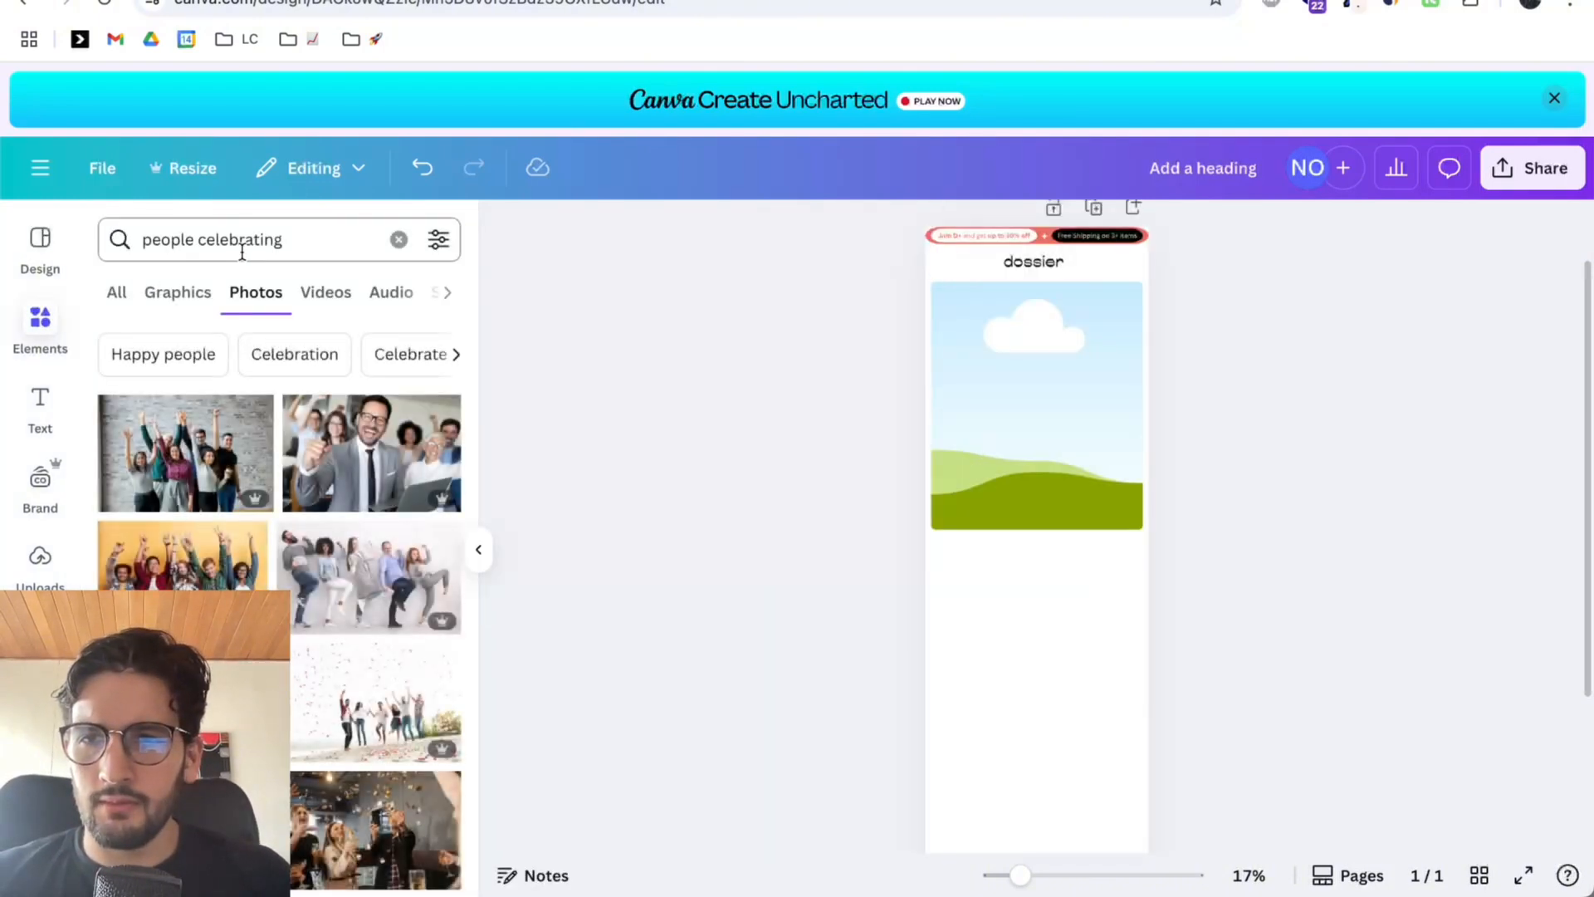
pyautogui.scroll(-4, 353, 534)
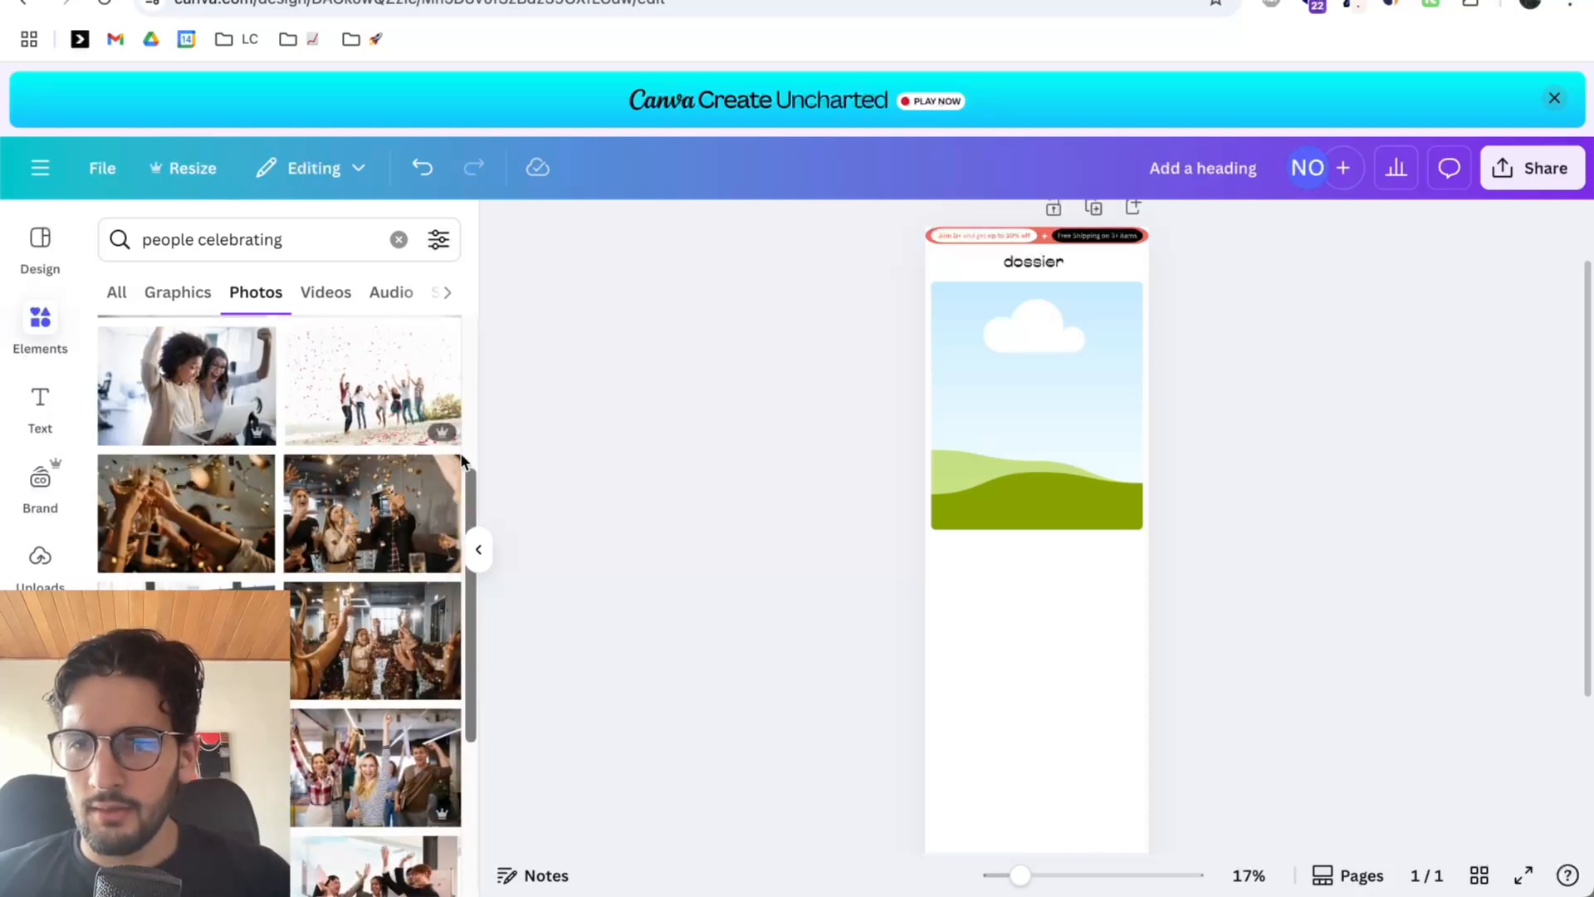
pyautogui.moveTo(363, 538); pyautogui.dragTo(1038, 407)
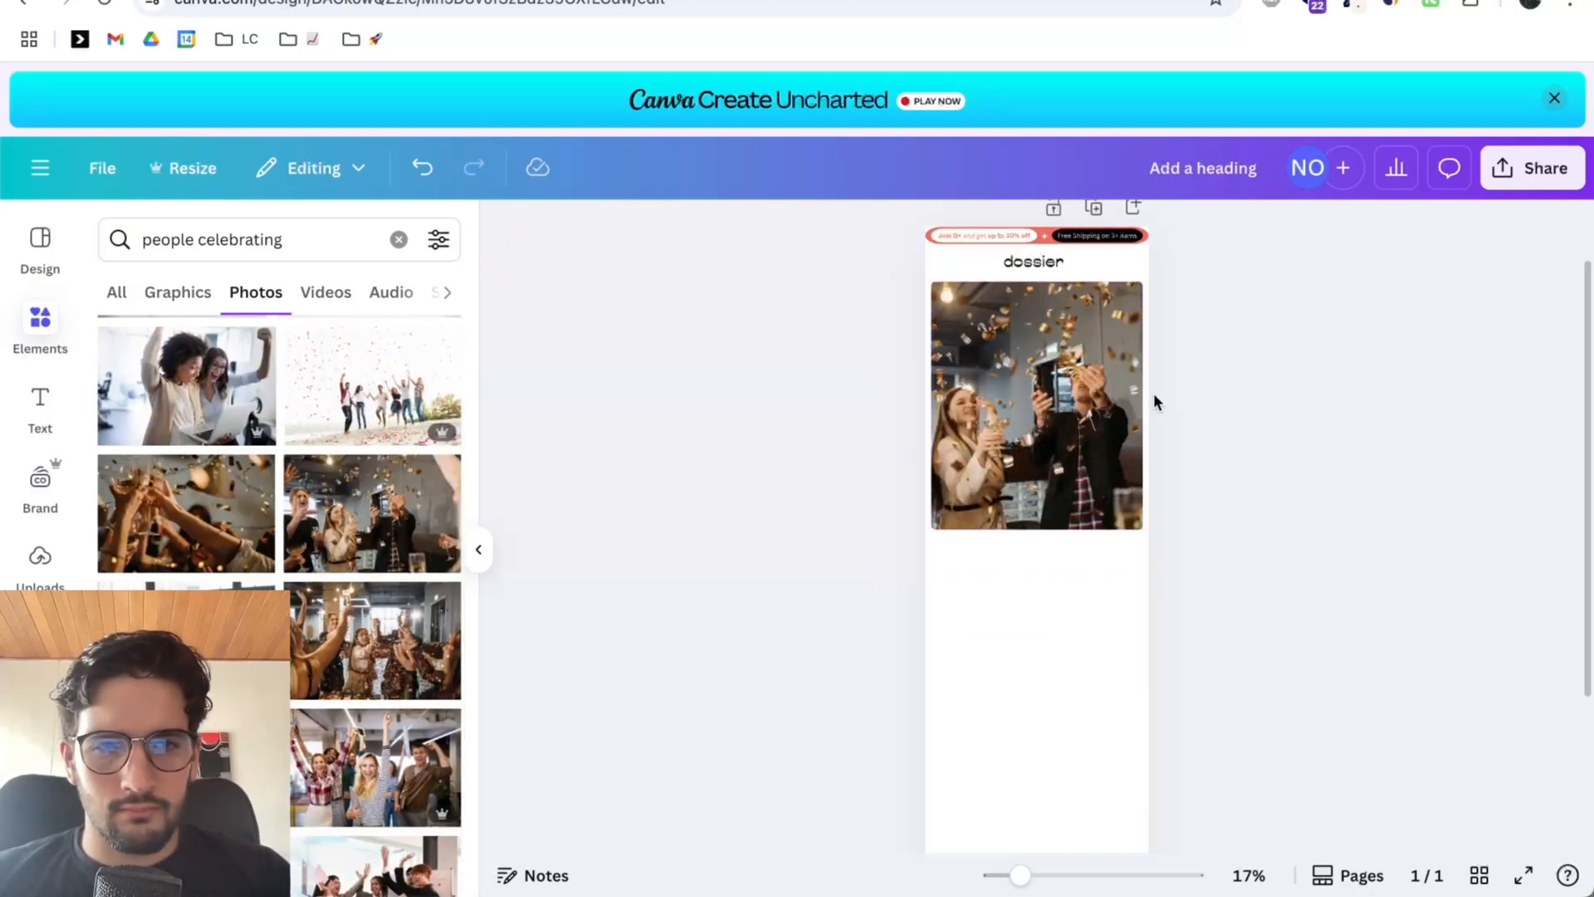
# Refine the photo search to "people celebrating drinks".
pyautogui.scroll(-5, 268, 573)
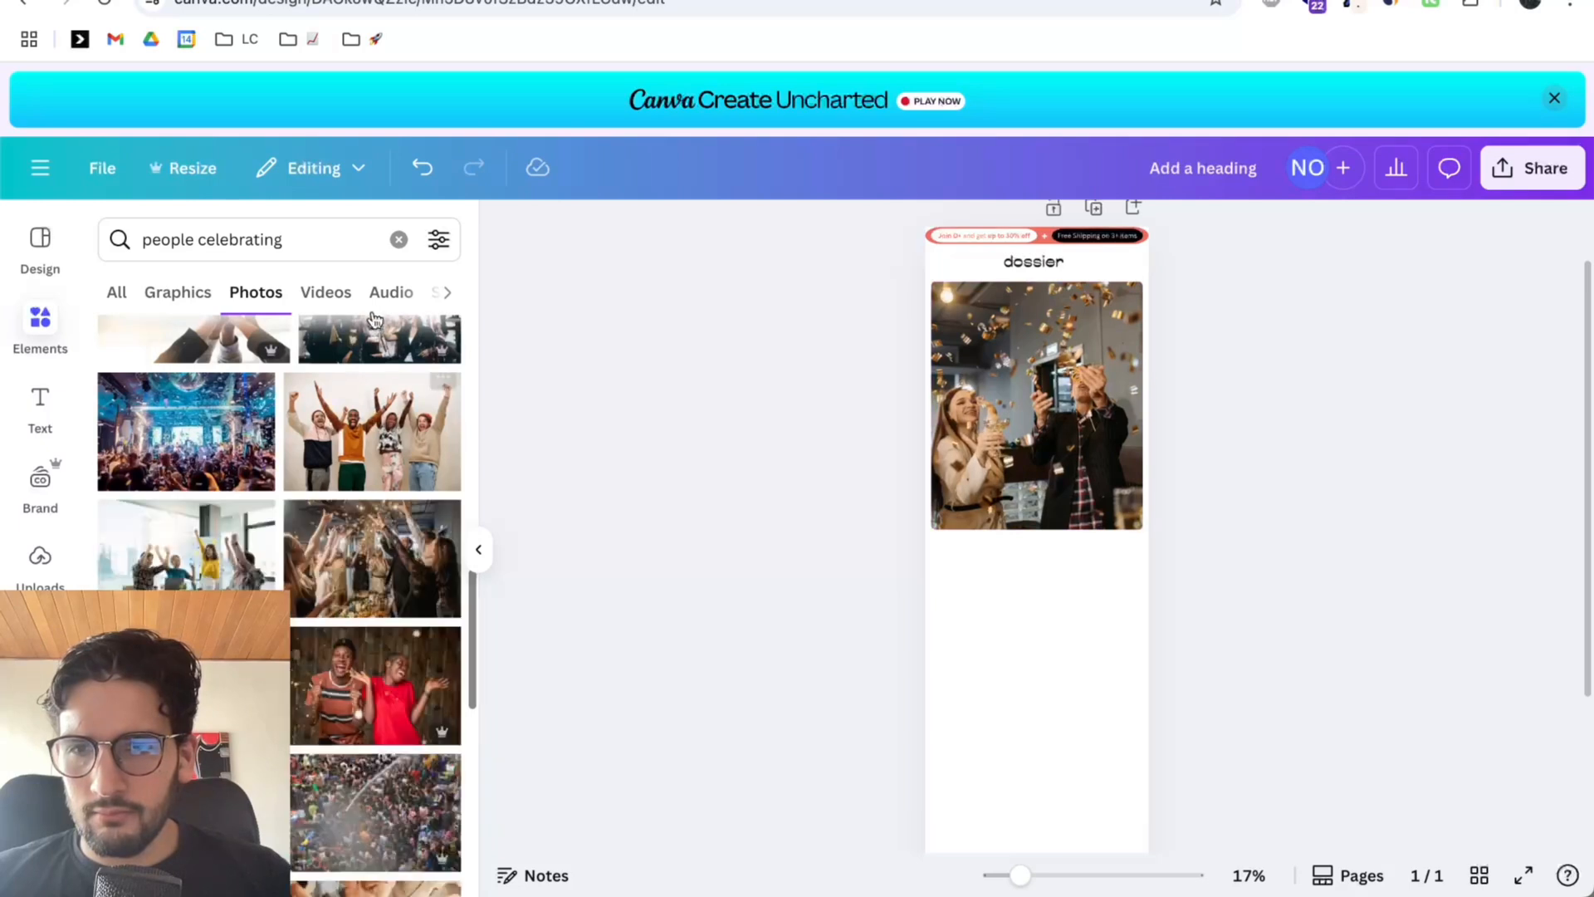
pyautogui.click(320, 237)
pyautogui.write('drinks')
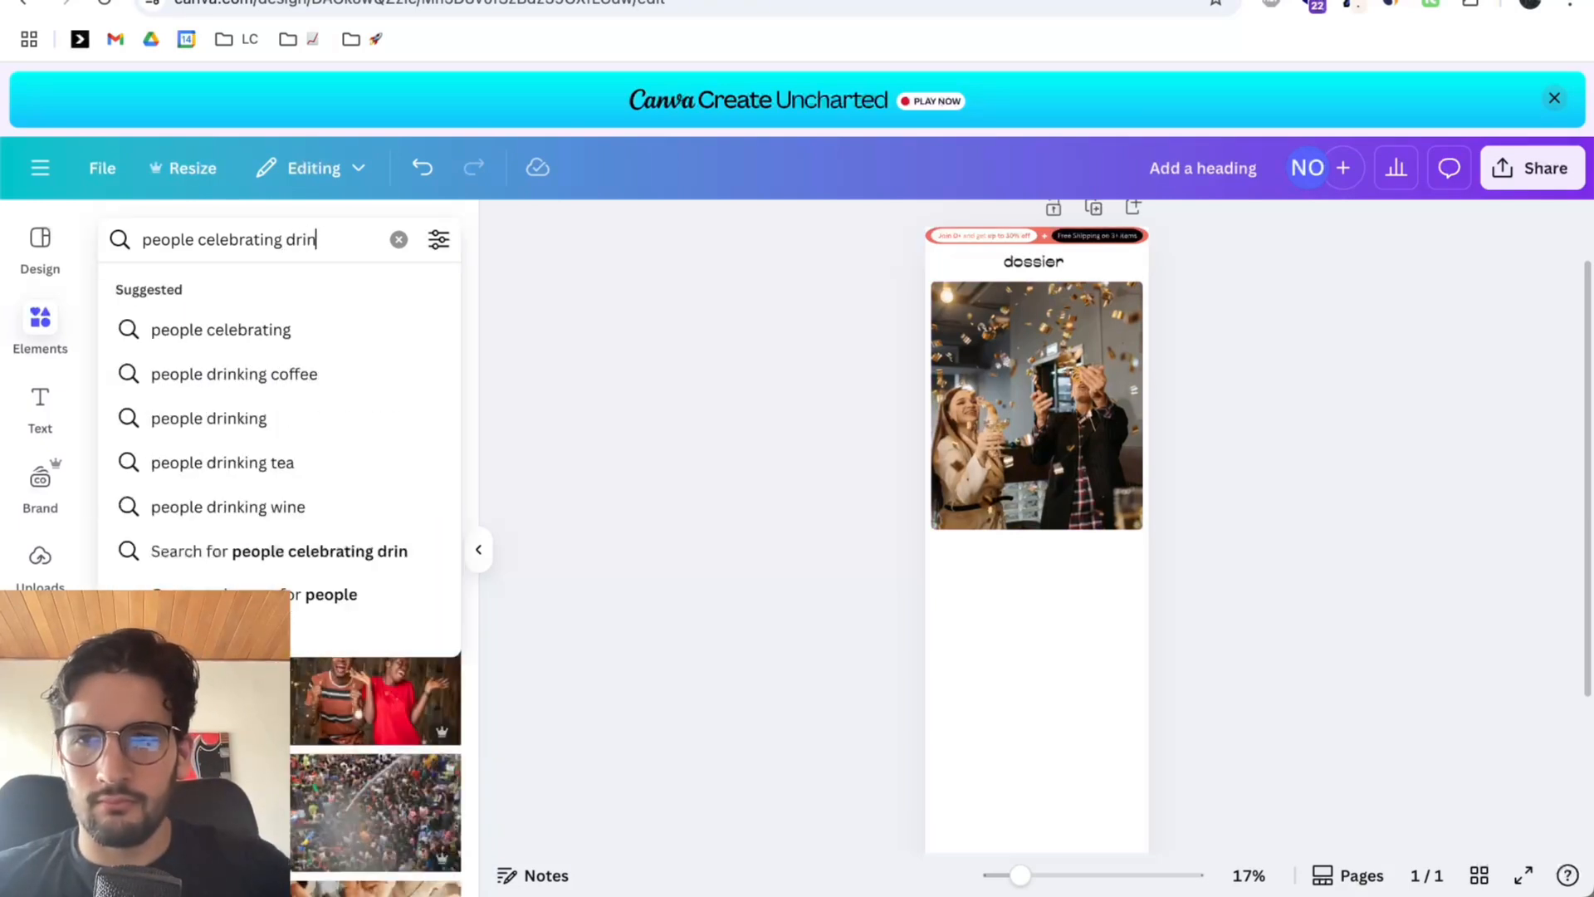
pyautogui.press('Return')
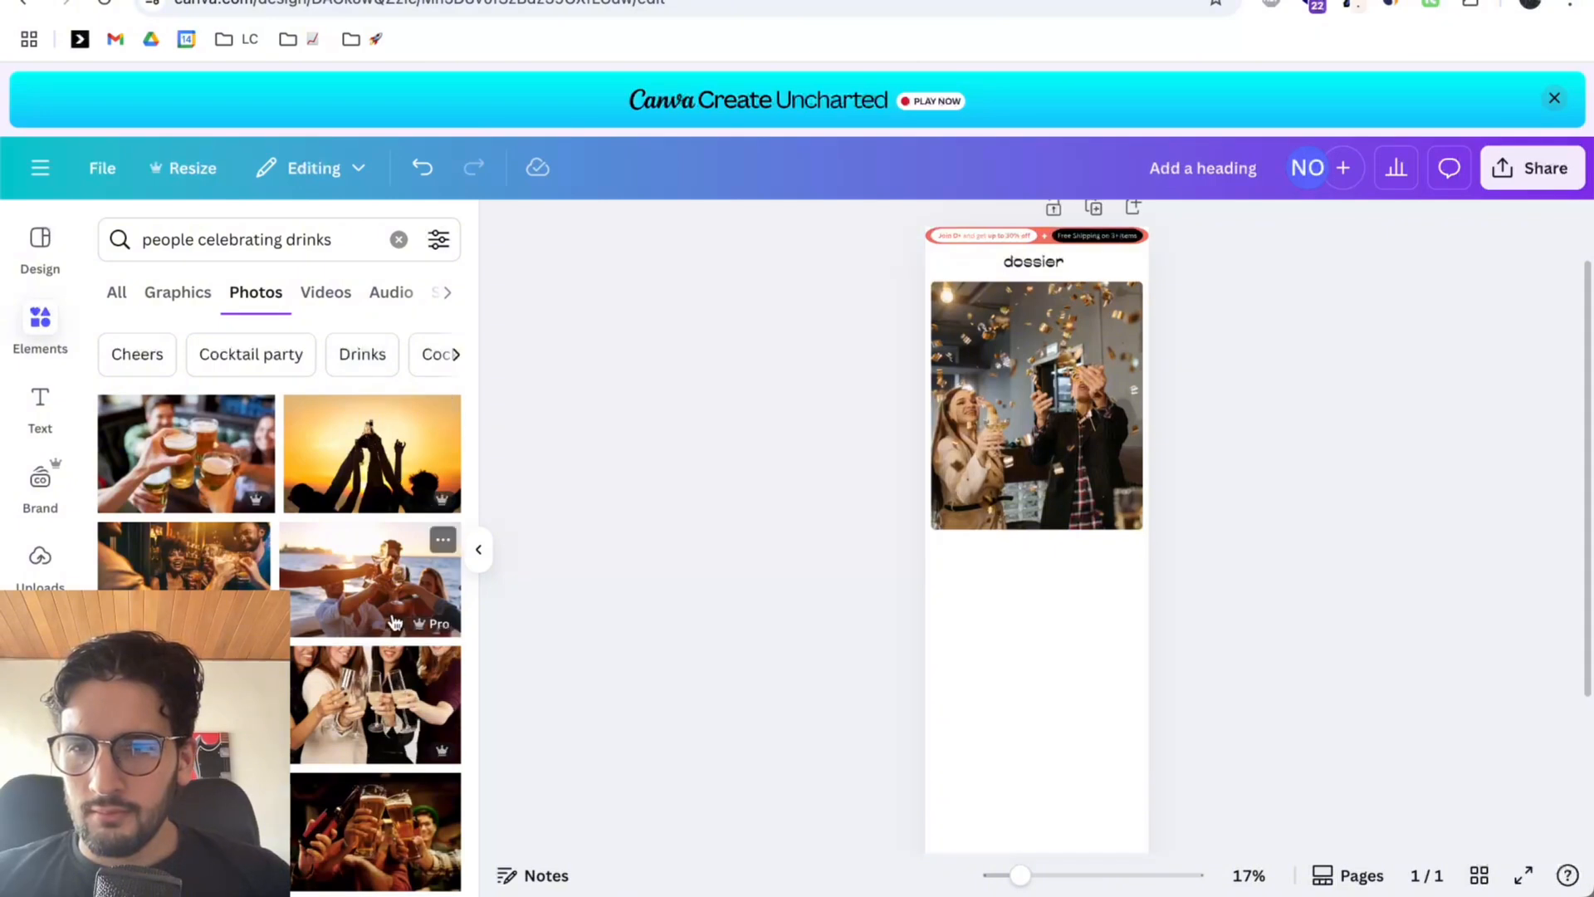
# Replace the hero frame's photo with the one of friends toasting by the sea at sunset.
pyautogui.moveTo(379, 597); pyautogui.dragTo(1095, 486)
pyautogui.scroll(3, 1097, 475)
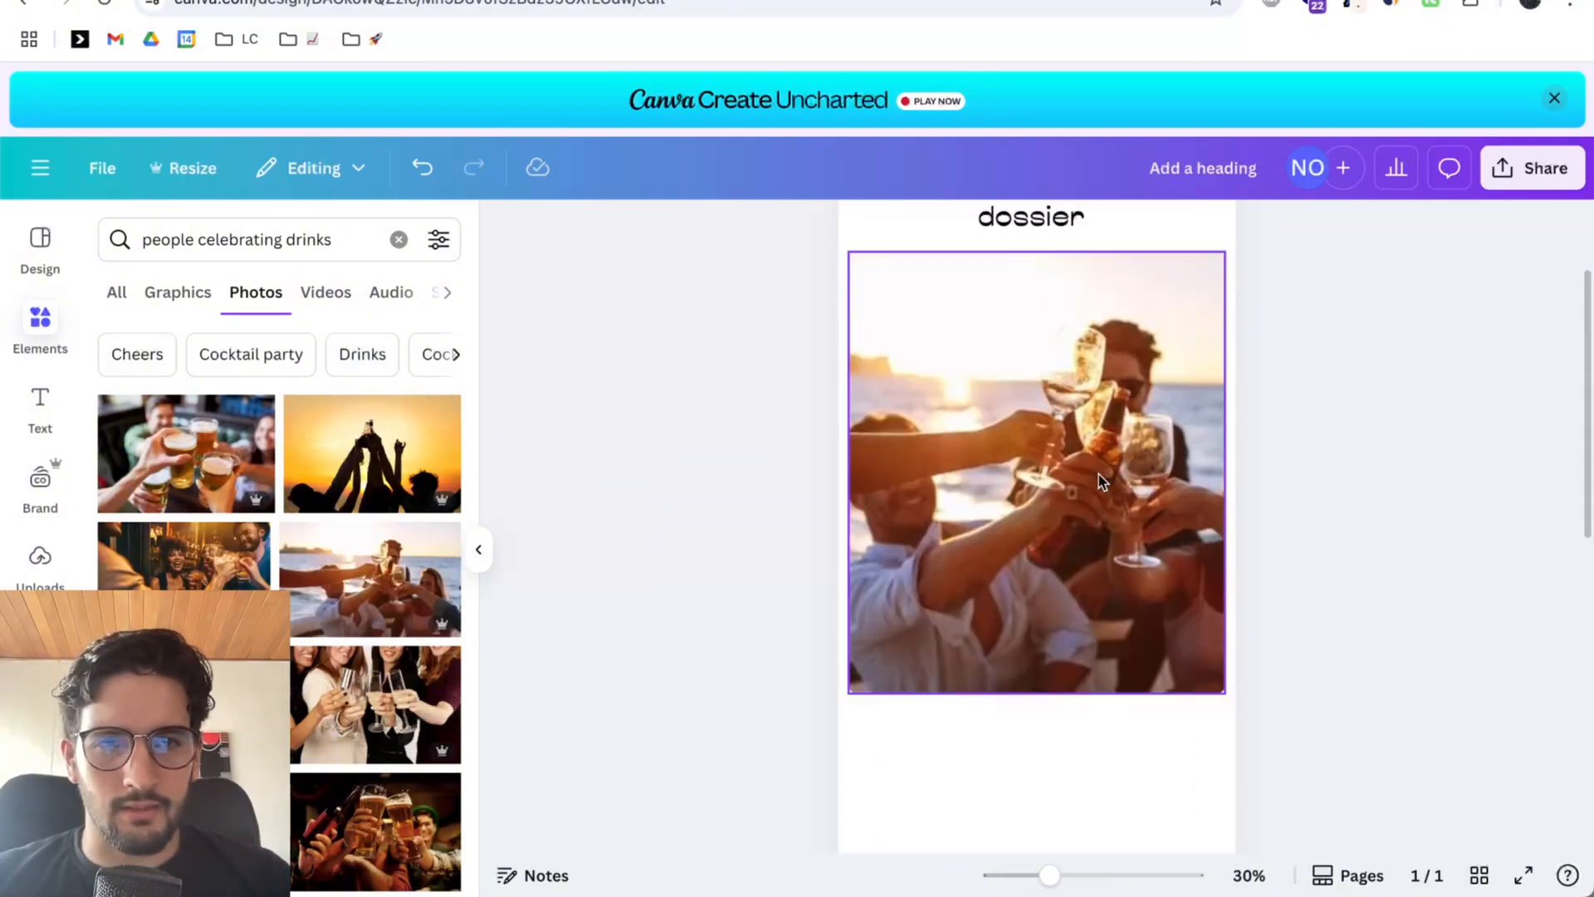
pyautogui.scroll(-2, 183, 552)
# Replace the hero frame's photo with the dark one of hands clinking champagne flutes.
pyautogui.scroll(-4, 294, 681)
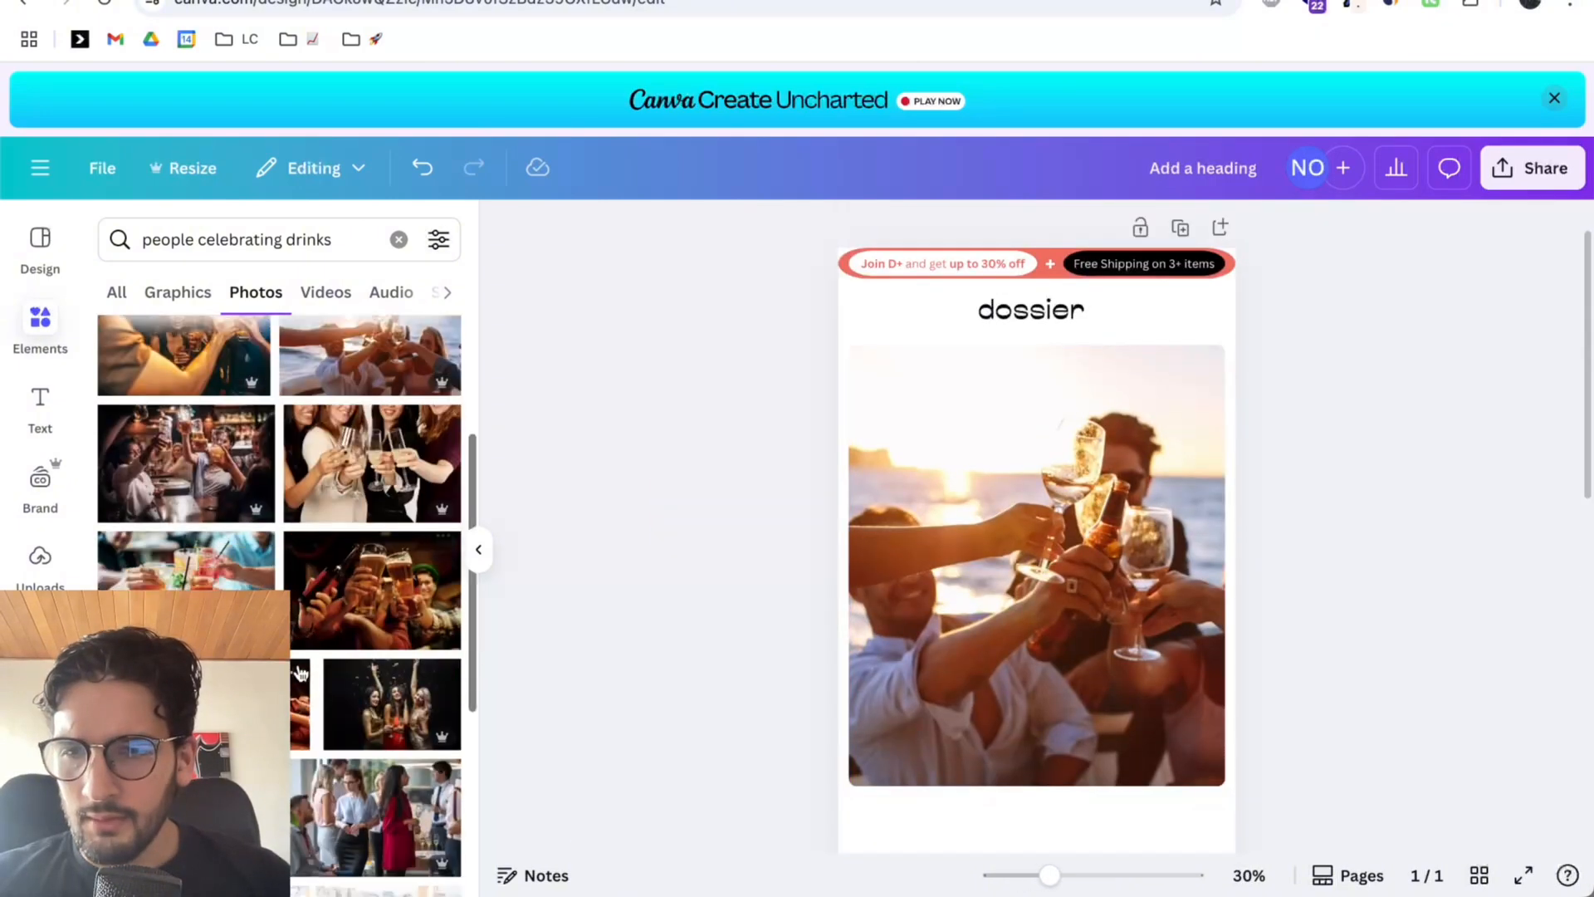
pyautogui.scroll(-4, 331, 538)
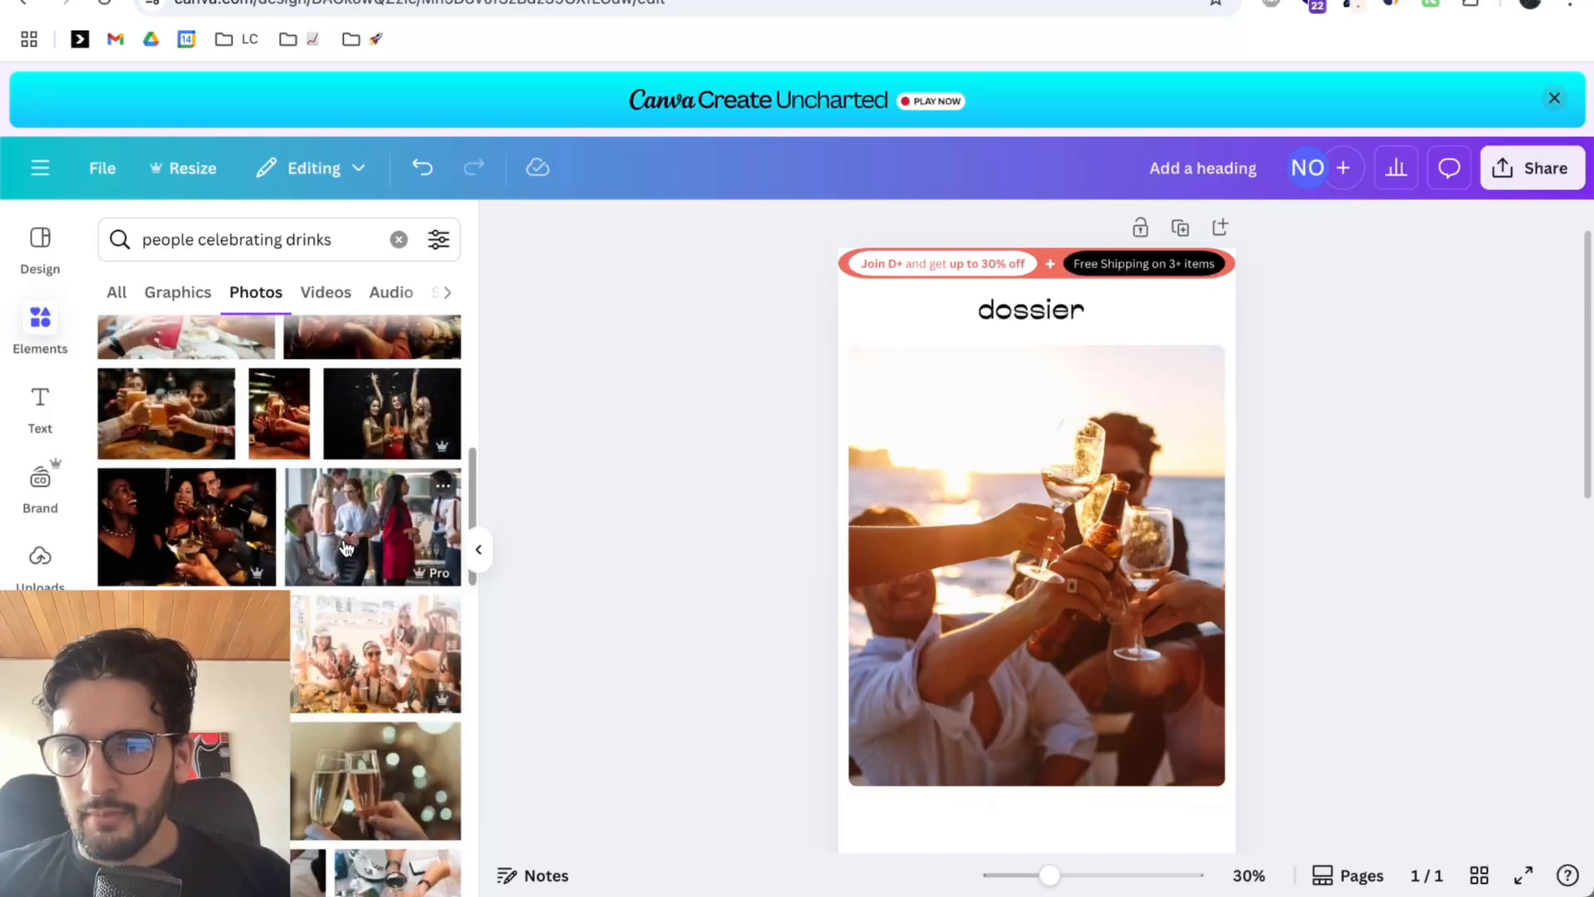
pyautogui.scroll(-2, 299, 669)
pyautogui.moveTo(174, 539); pyautogui.dragTo(1217, 616)
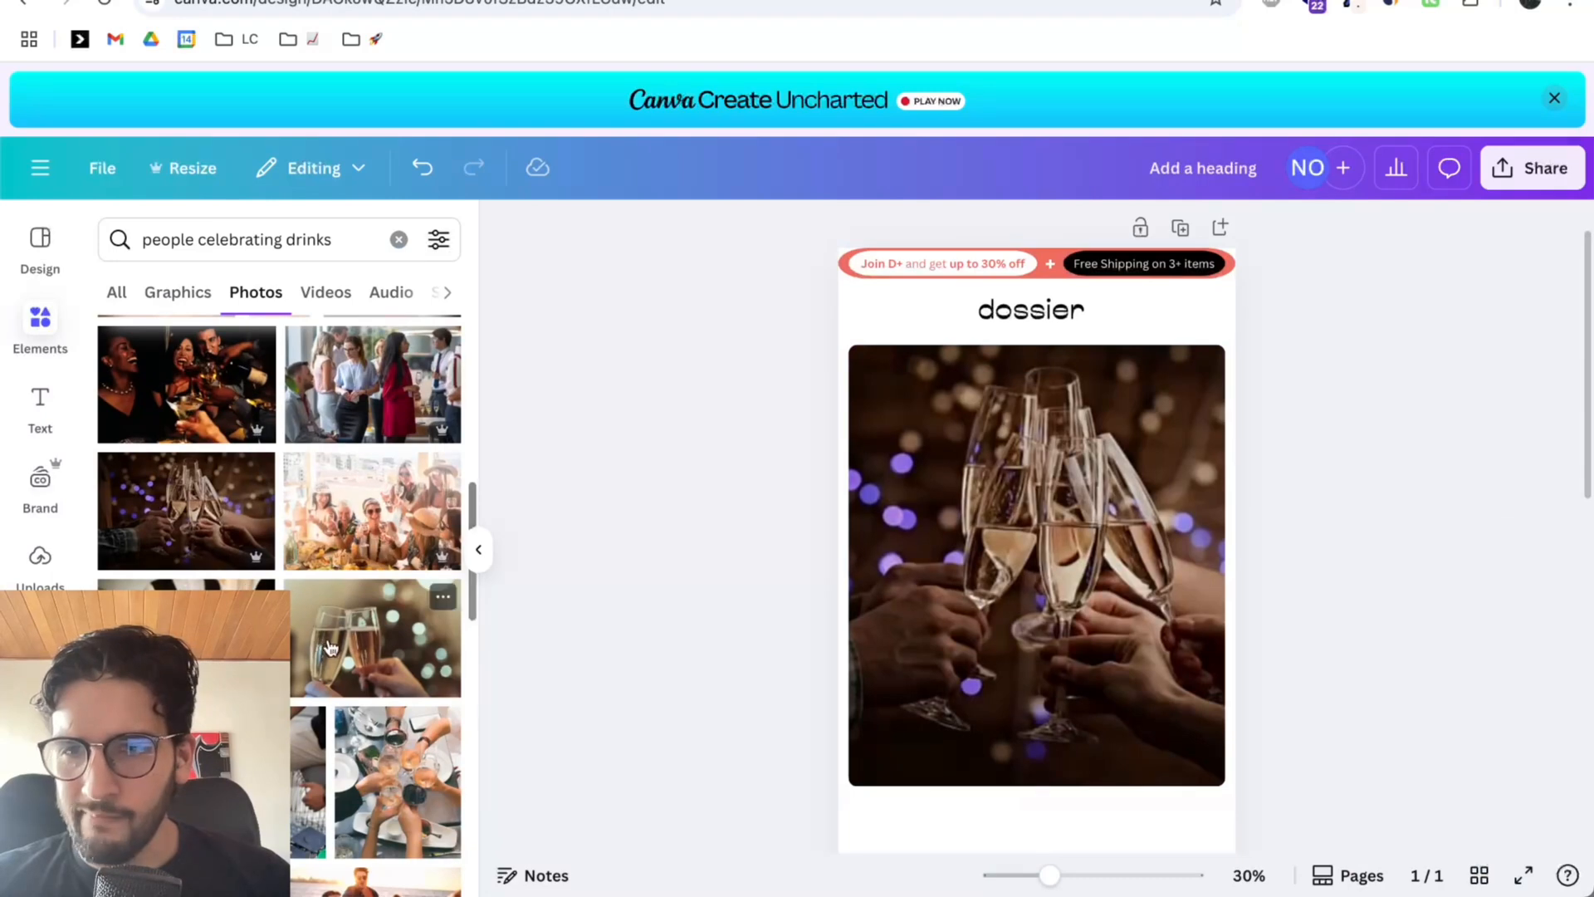
# Refine the photo search to "people celebrating drinks sophisticated".
pyautogui.scroll(-3, 330, 648)
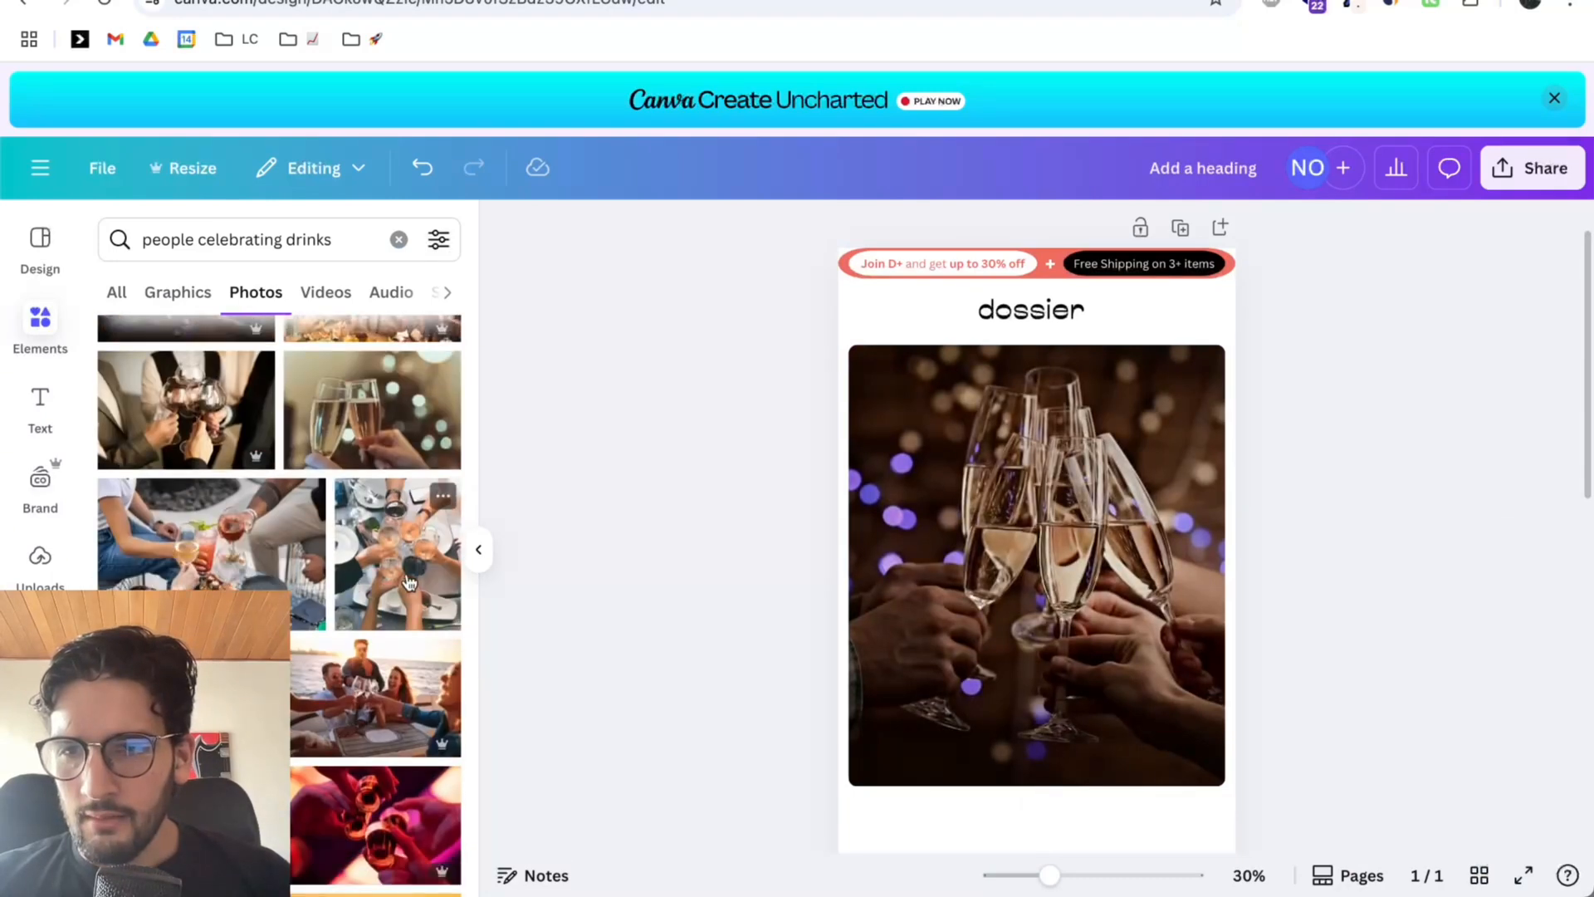
pyautogui.scroll(-2, 401, 573)
pyautogui.scroll(-2, 395, 660)
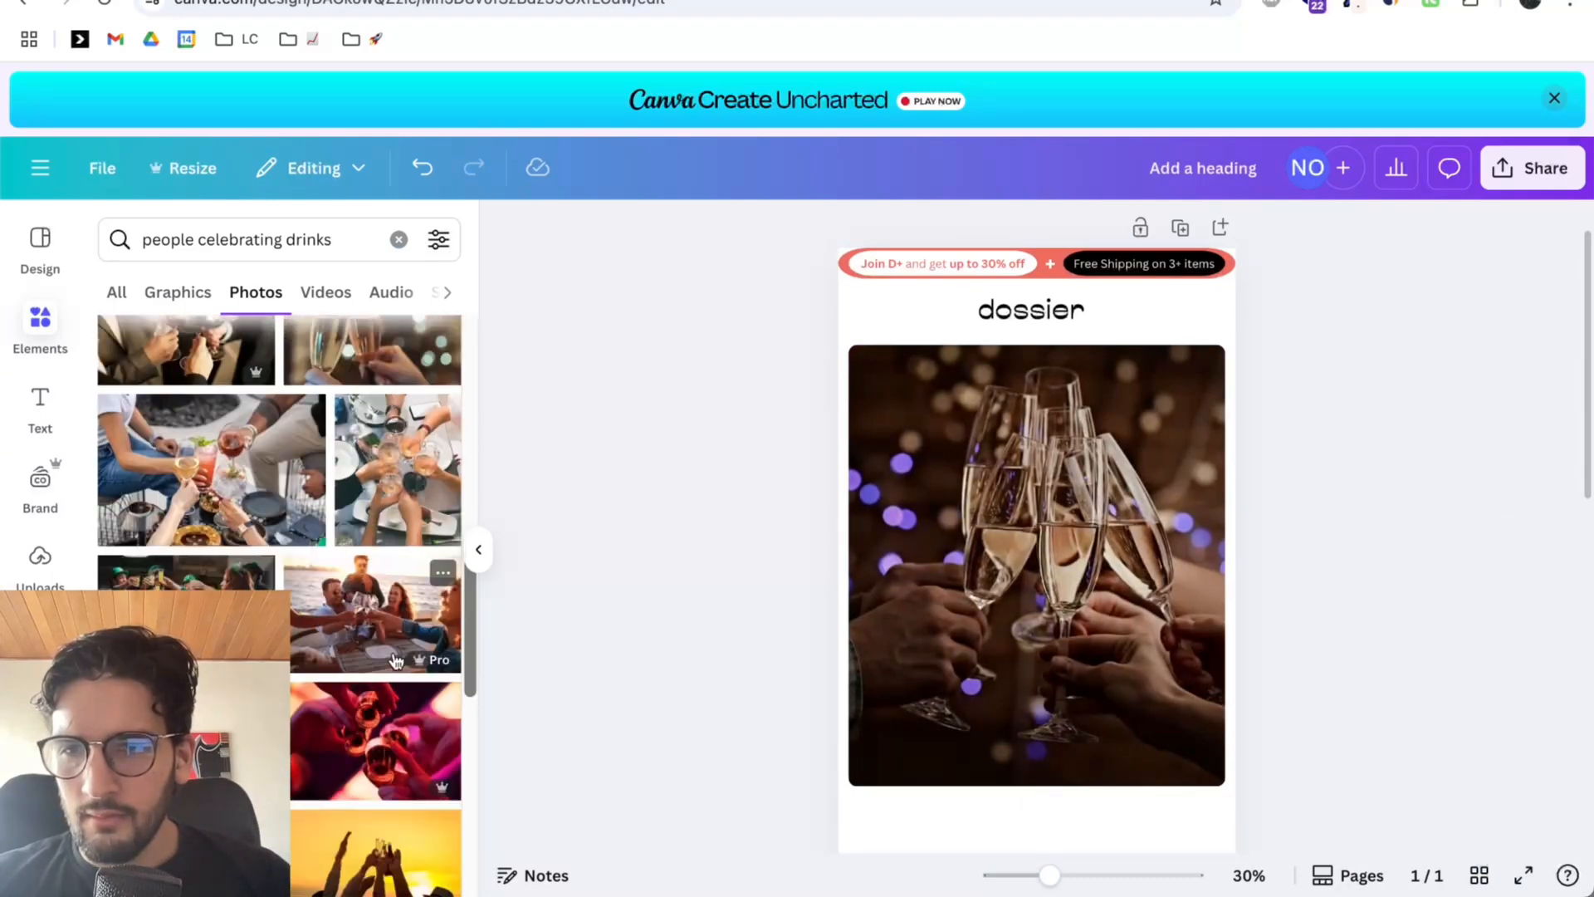
pyautogui.scroll(-4, 396, 660)
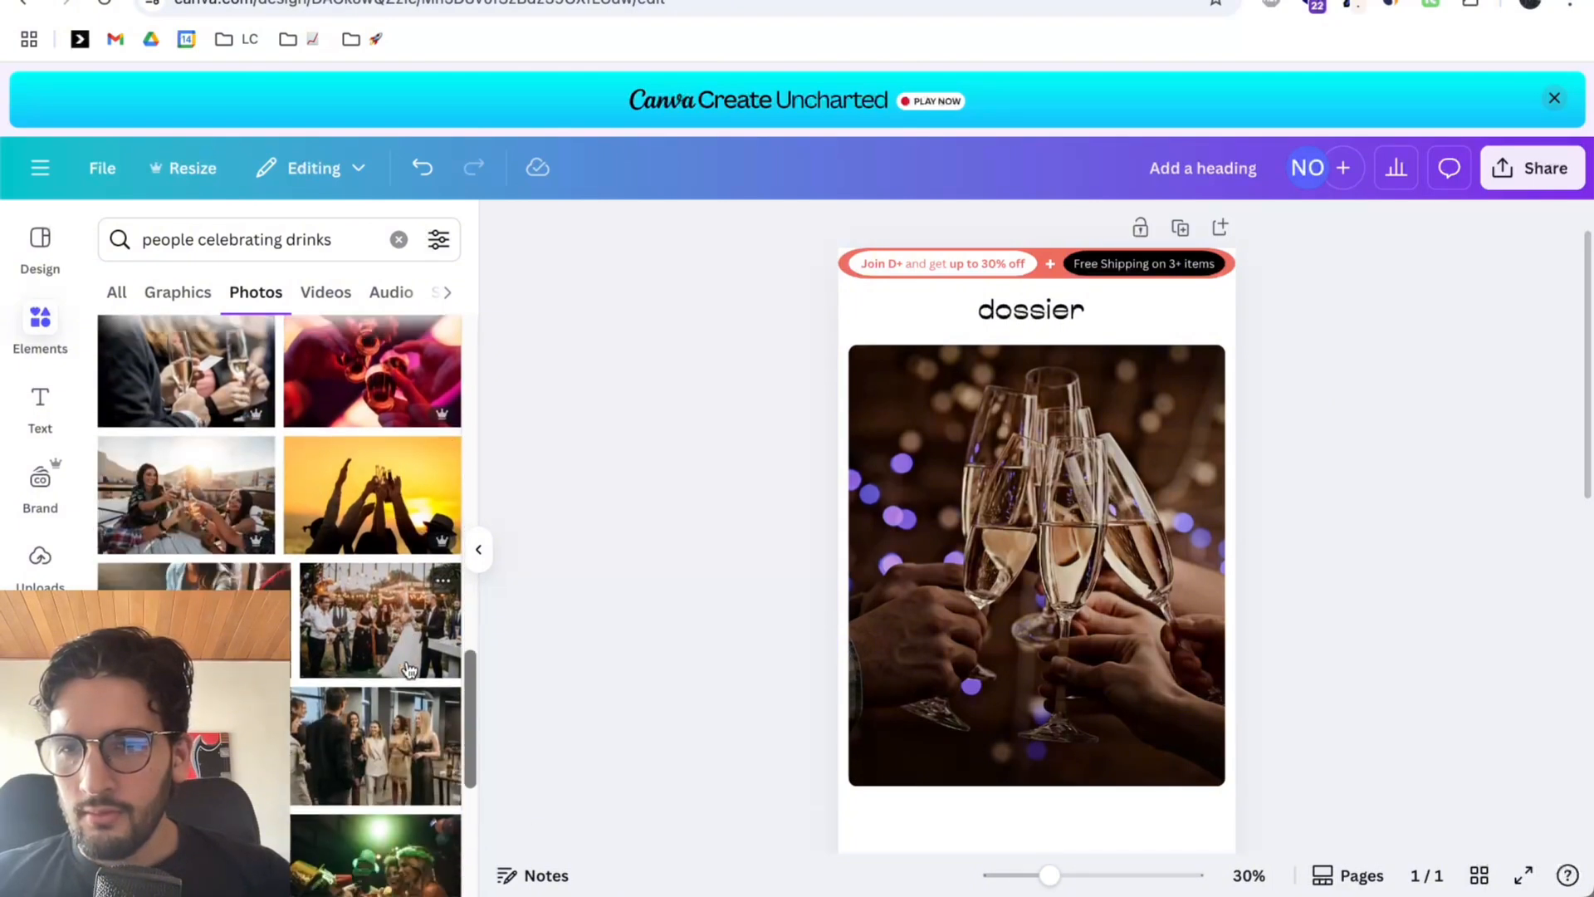
pyautogui.scroll(-1, 406, 664)
pyautogui.click(337, 231)
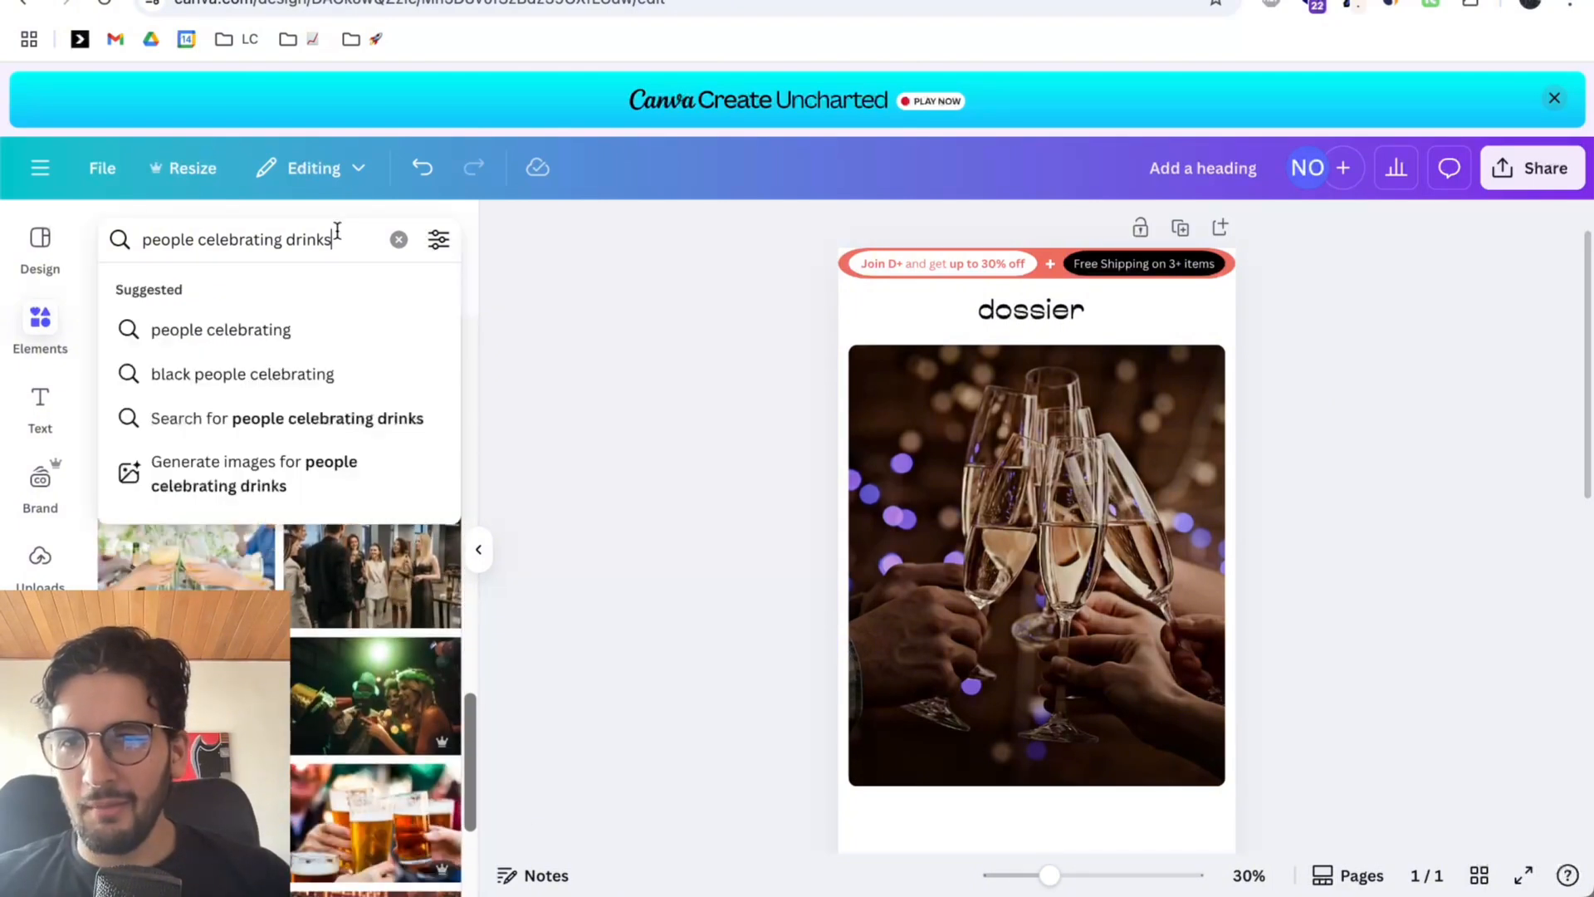
pyautogui.write('sop')
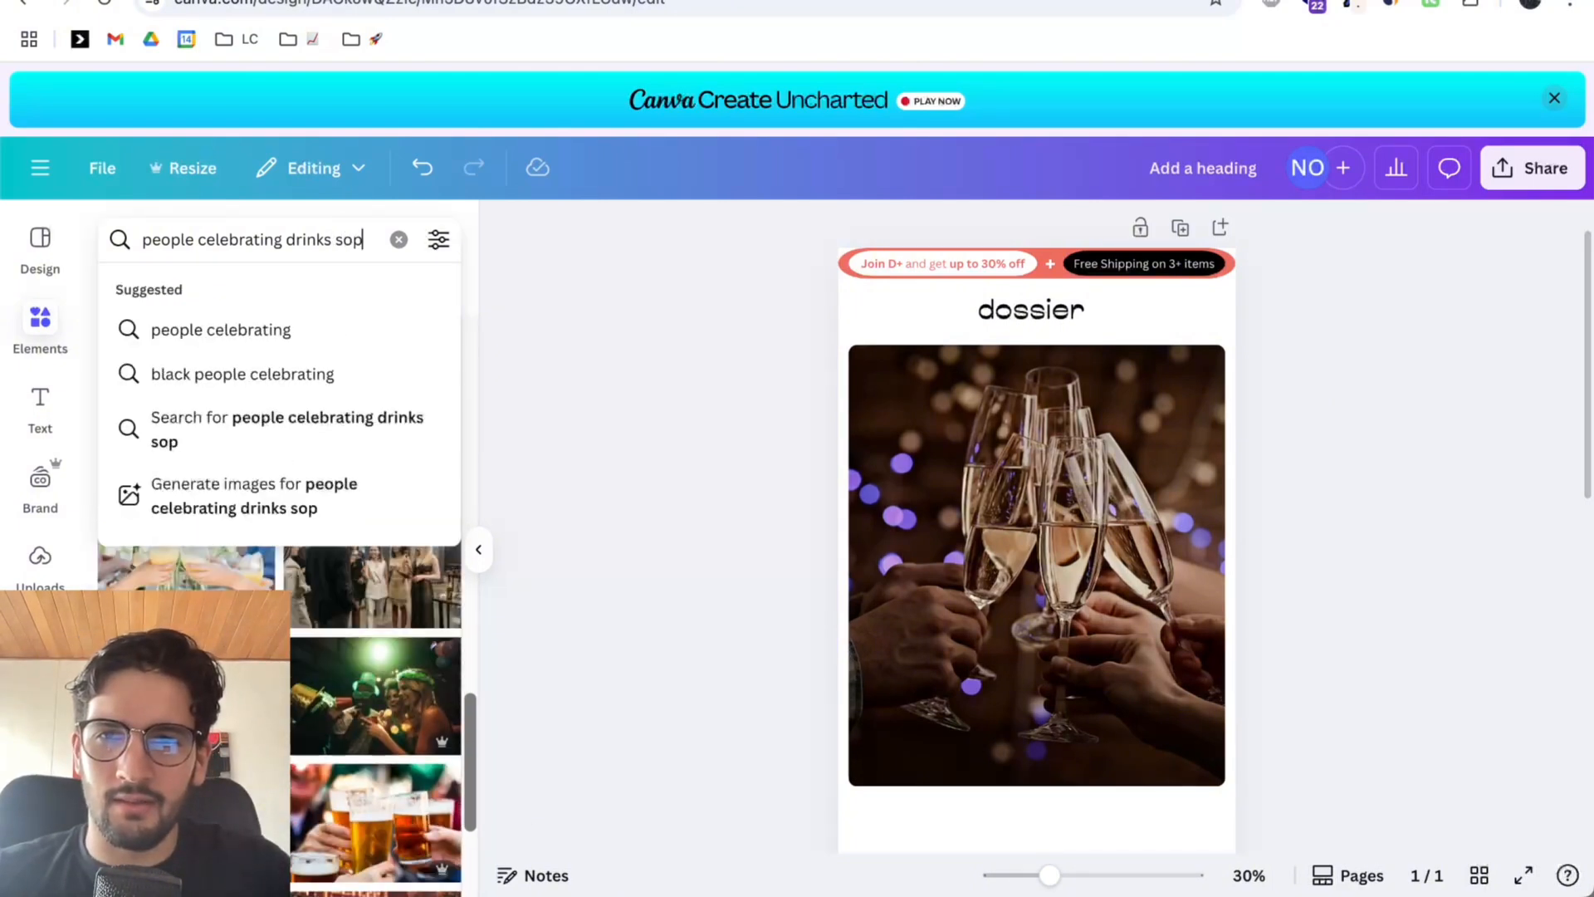
pyautogui.write('histicated')
pyautogui.press('Return')
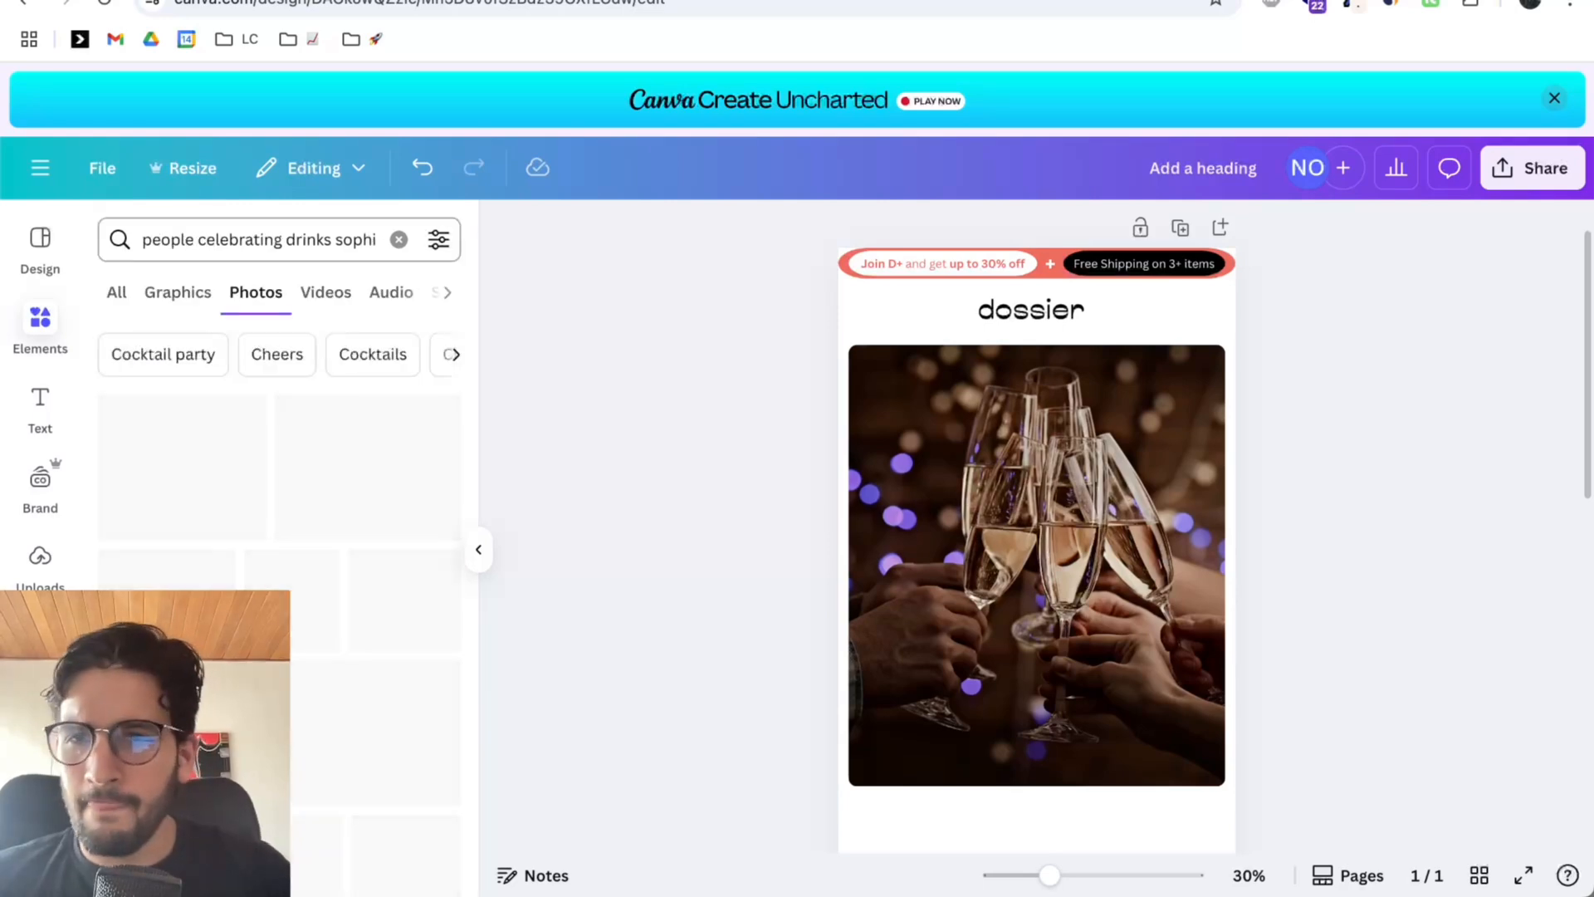
# Replace the hero frame's photo with the dark one of a laughing couple toasting with wine and a martini.
pyautogui.scroll(-3, 274, 556)
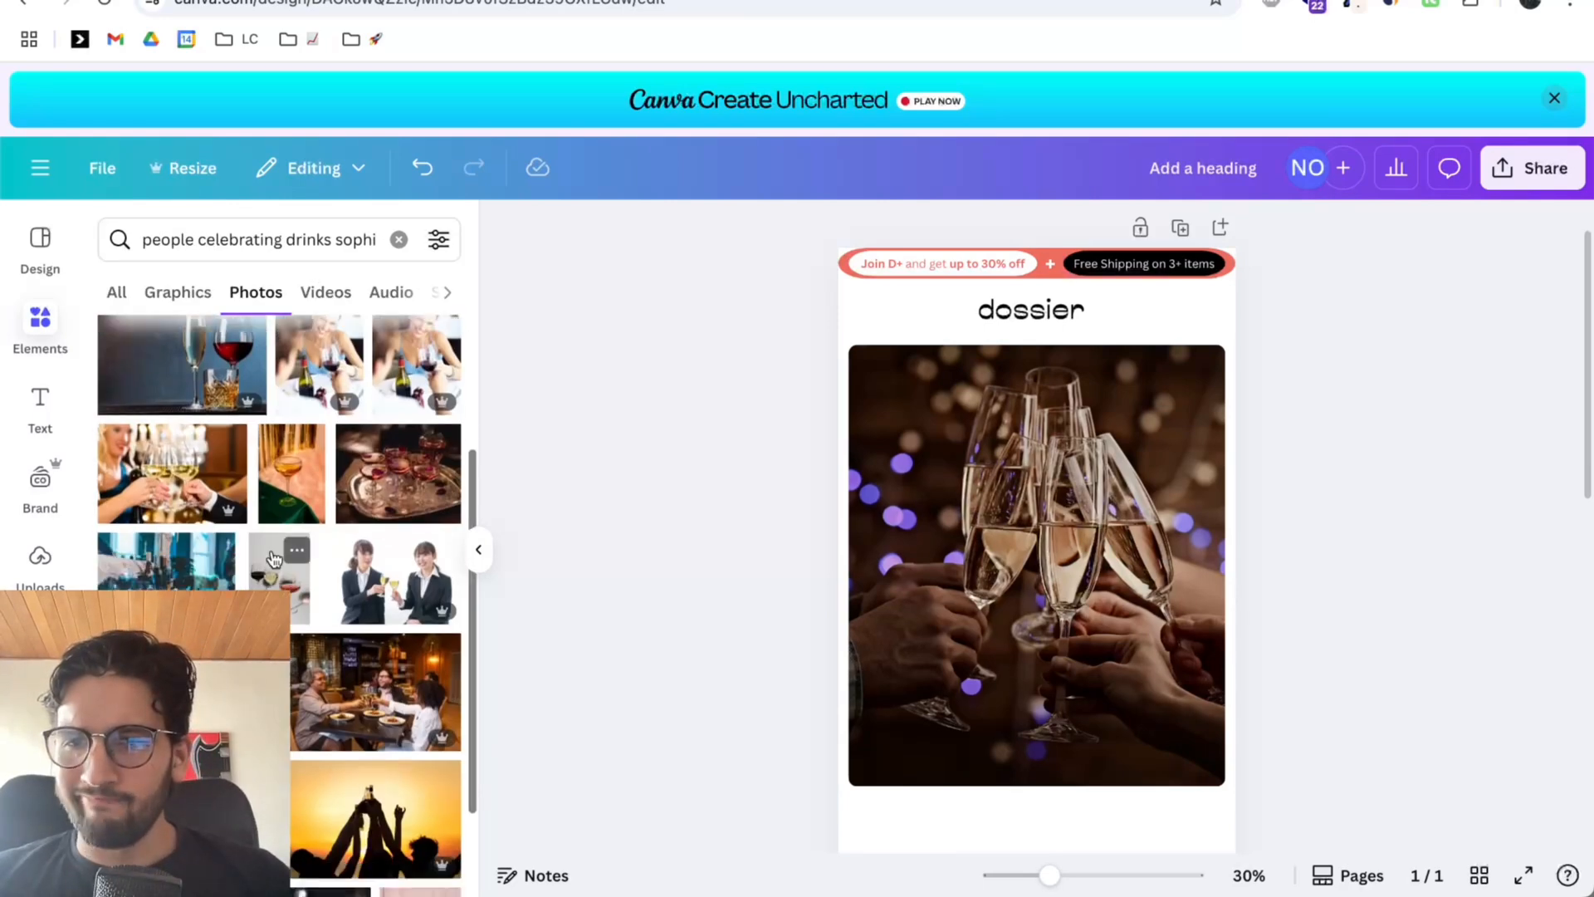
pyautogui.scroll(-3, 324, 628)
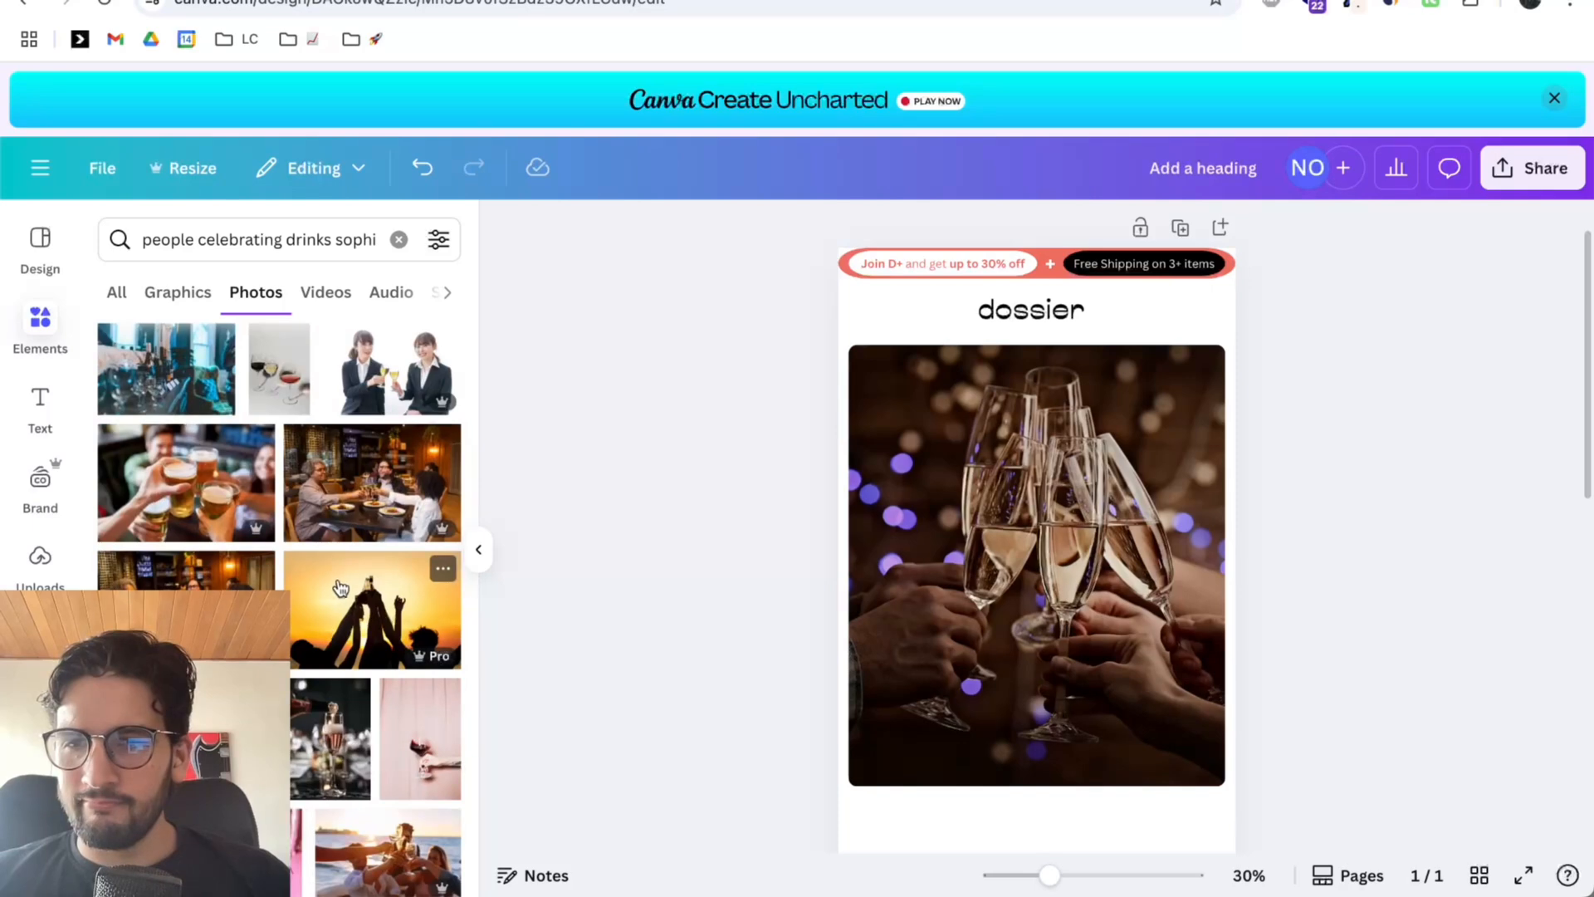
pyautogui.scroll(-2, 340, 588)
pyautogui.scroll(-2, 336, 585)
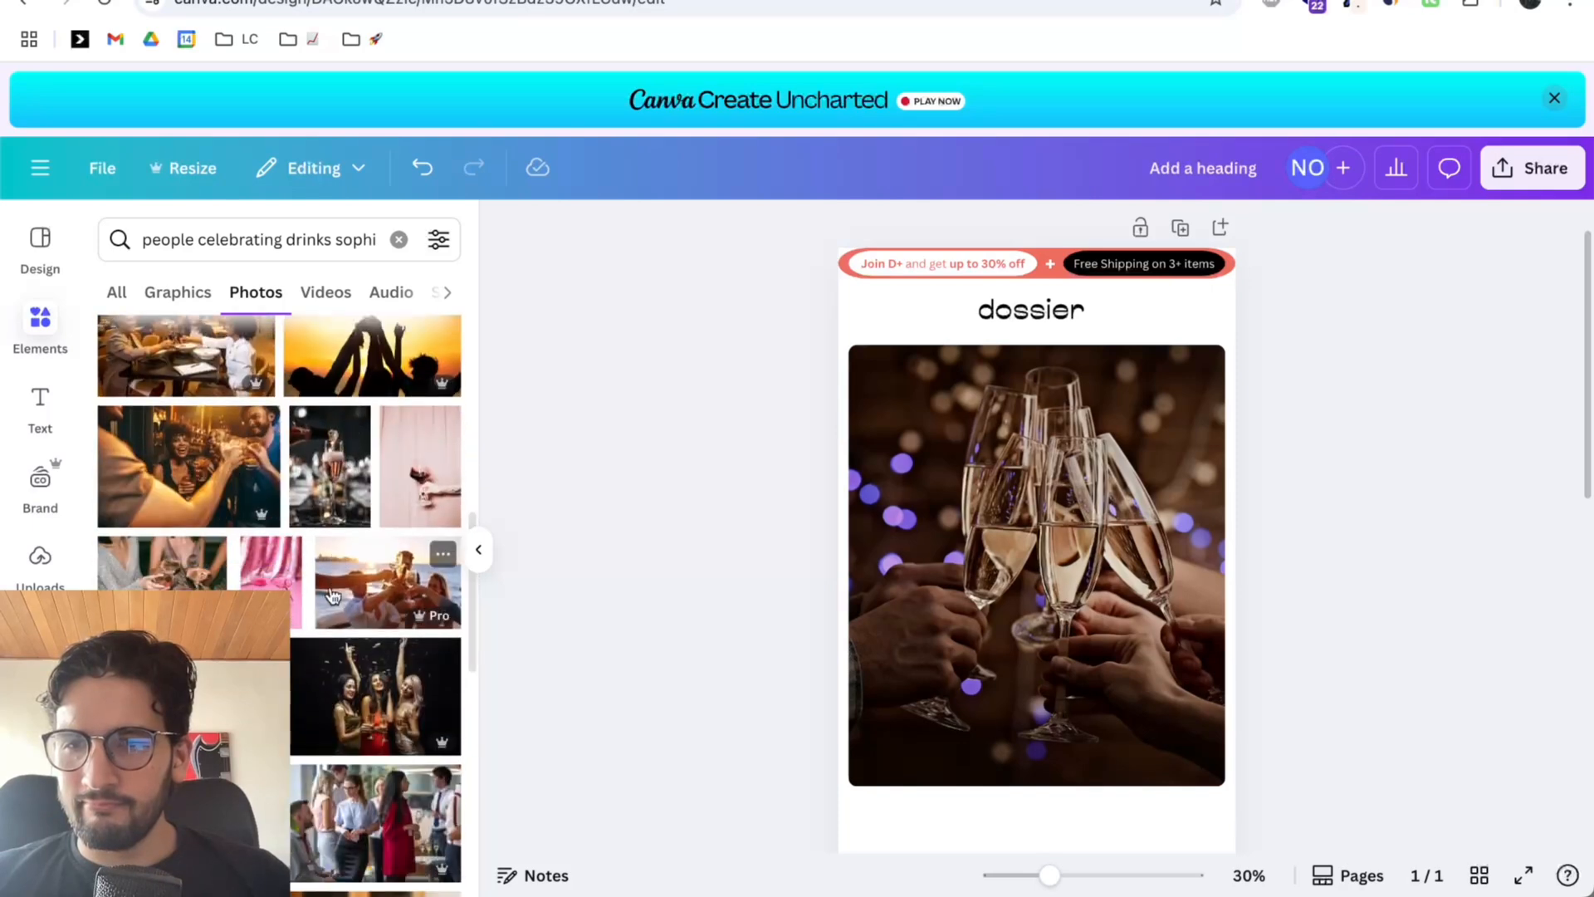
pyautogui.scroll(-4, 332, 595)
pyautogui.moveTo(187, 503); pyautogui.dragTo(1045, 575)
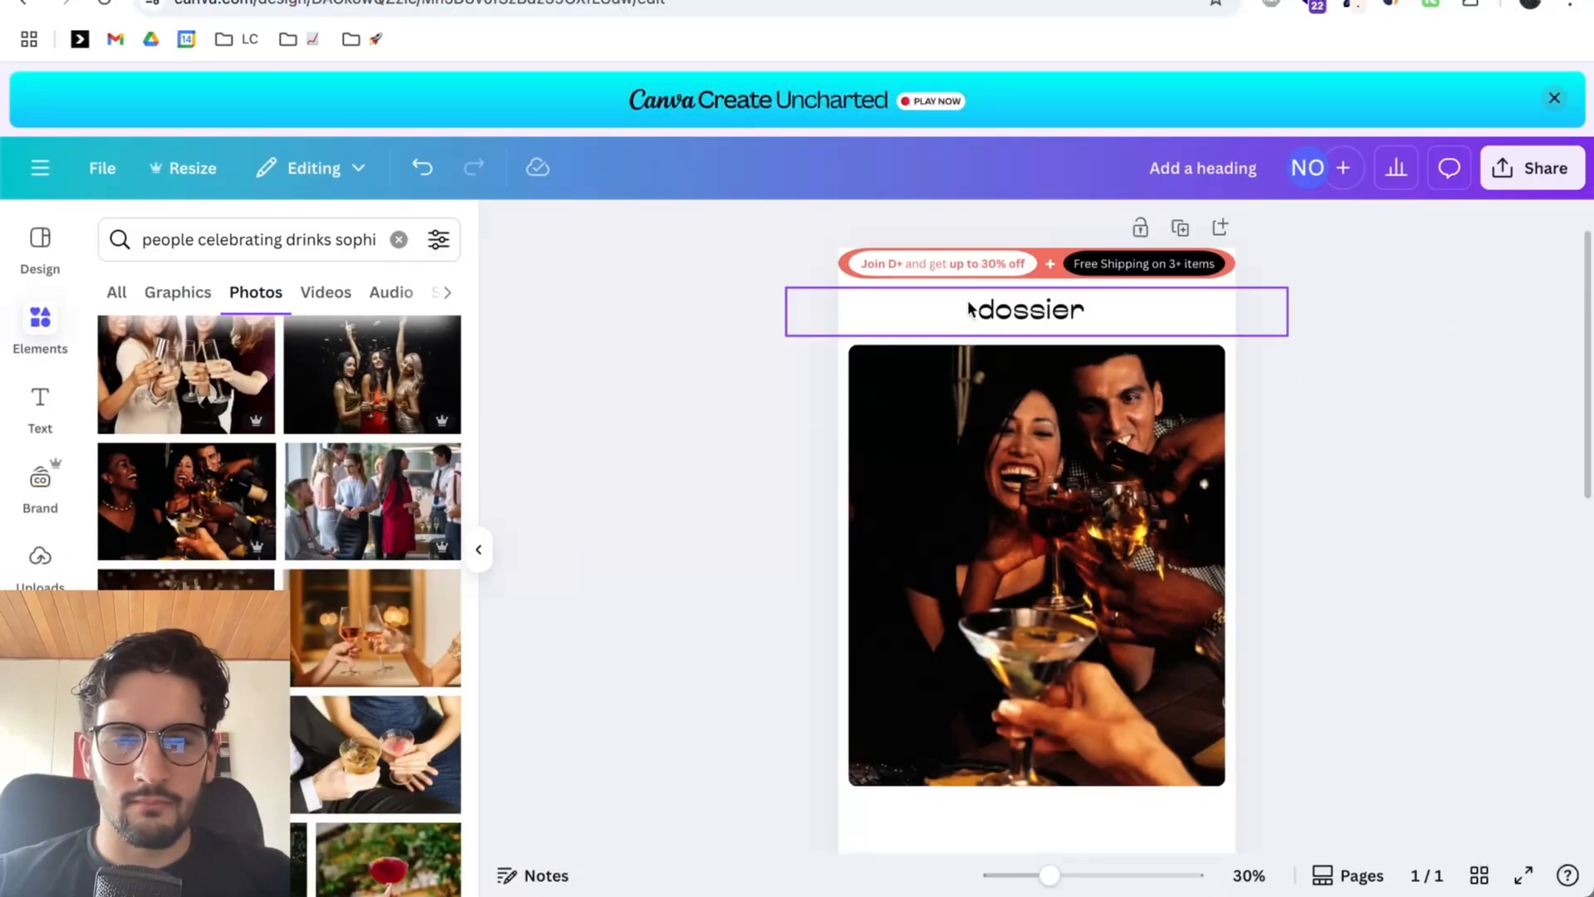
# Add a default heading text box over the hero photo.
pyautogui.scroll(3, 991, 284)
pyautogui.click(950, 254)
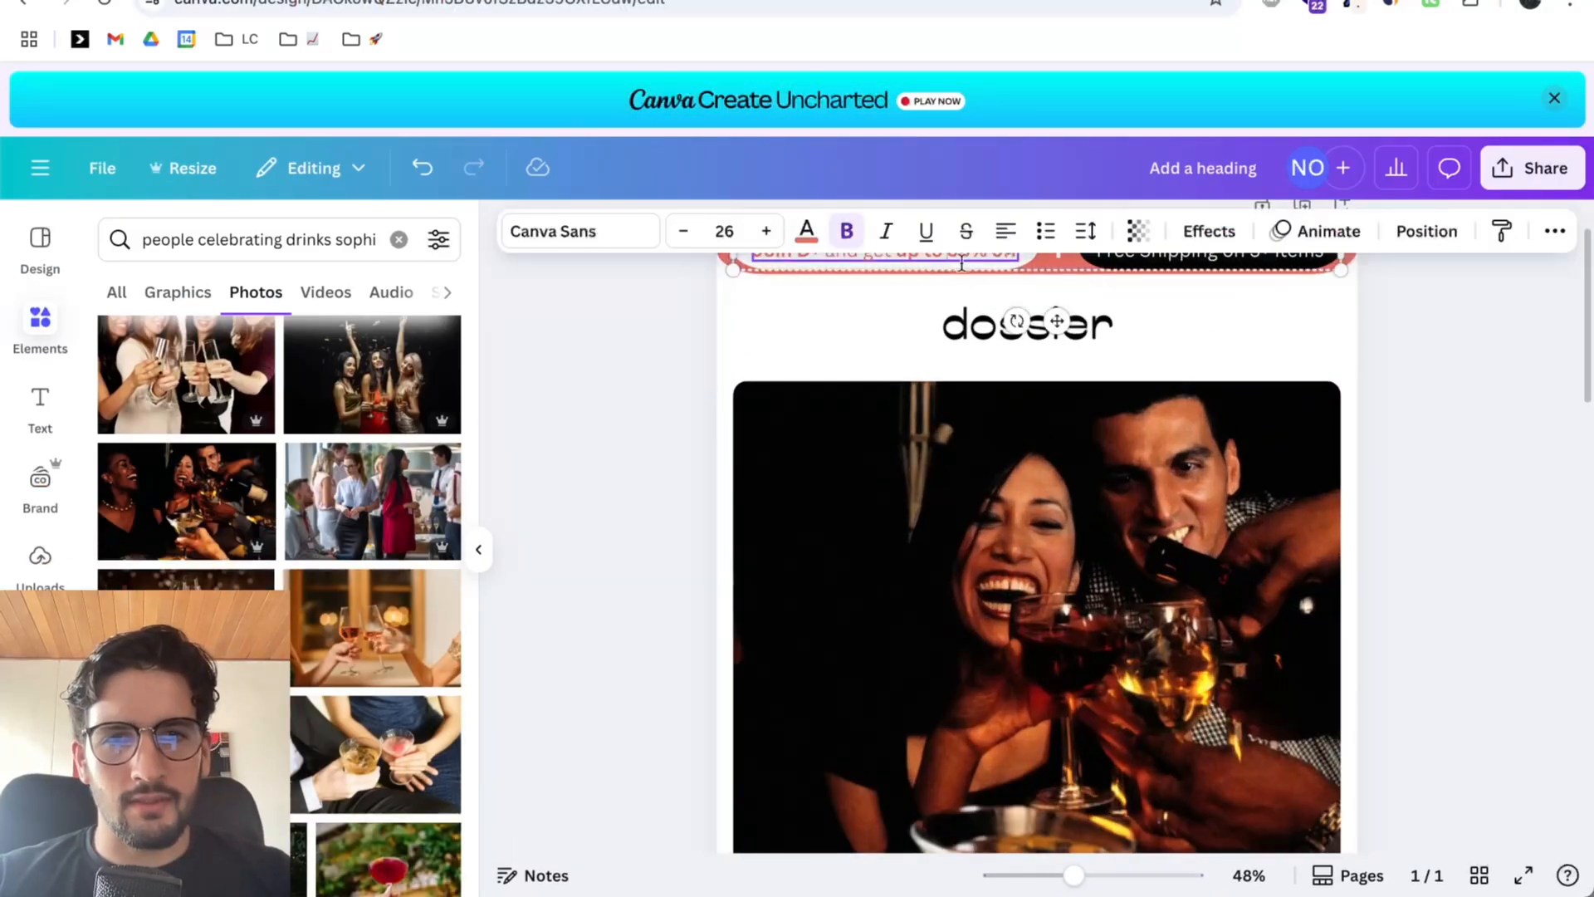
pyautogui.click(1431, 413)
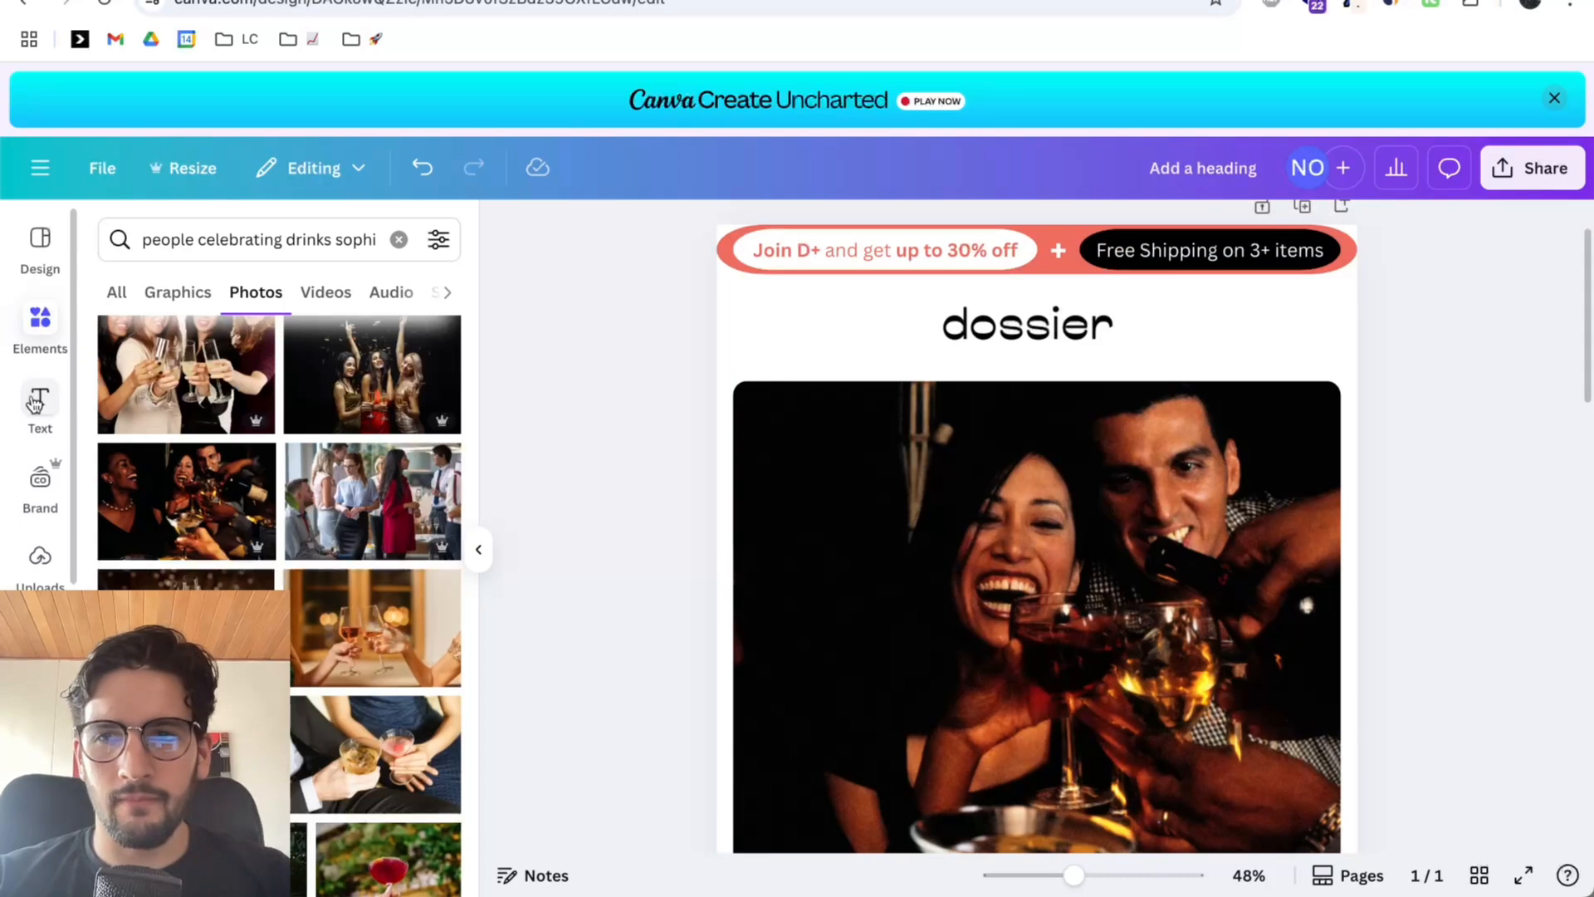
pyautogui.click(39, 402)
pyautogui.click(235, 558)
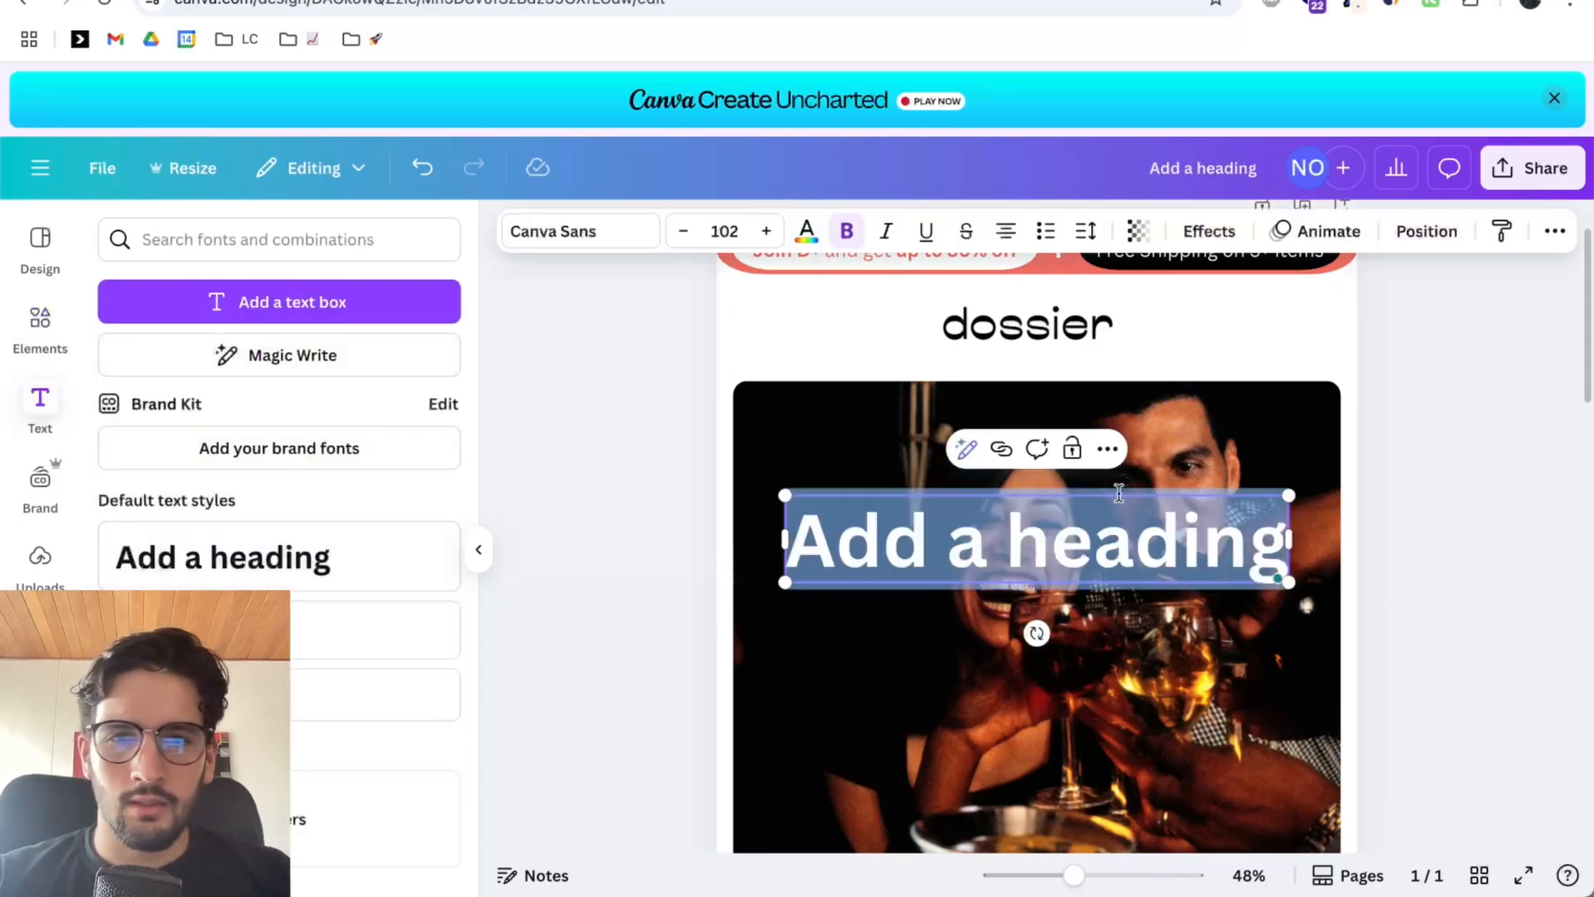
# Replace the heading's placeholder text with "Wedding season", keeping "Wedding" bold and "season" in regular weight.
pyautogui.click(545, 223)
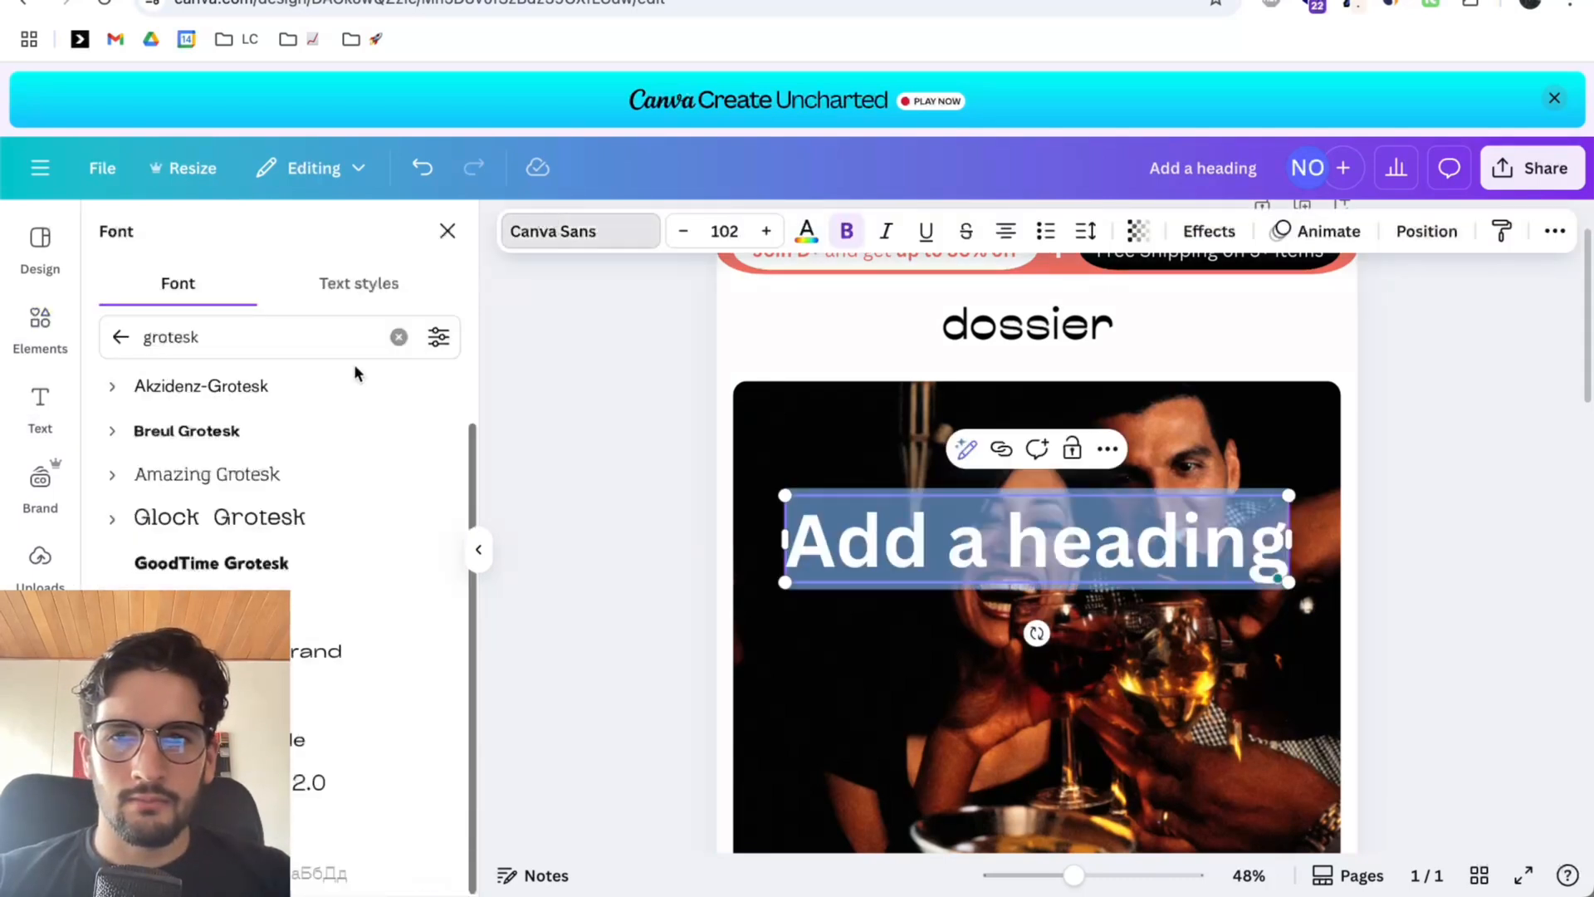
pyautogui.click(115, 335)
pyautogui.doubleClick(1202, 554)
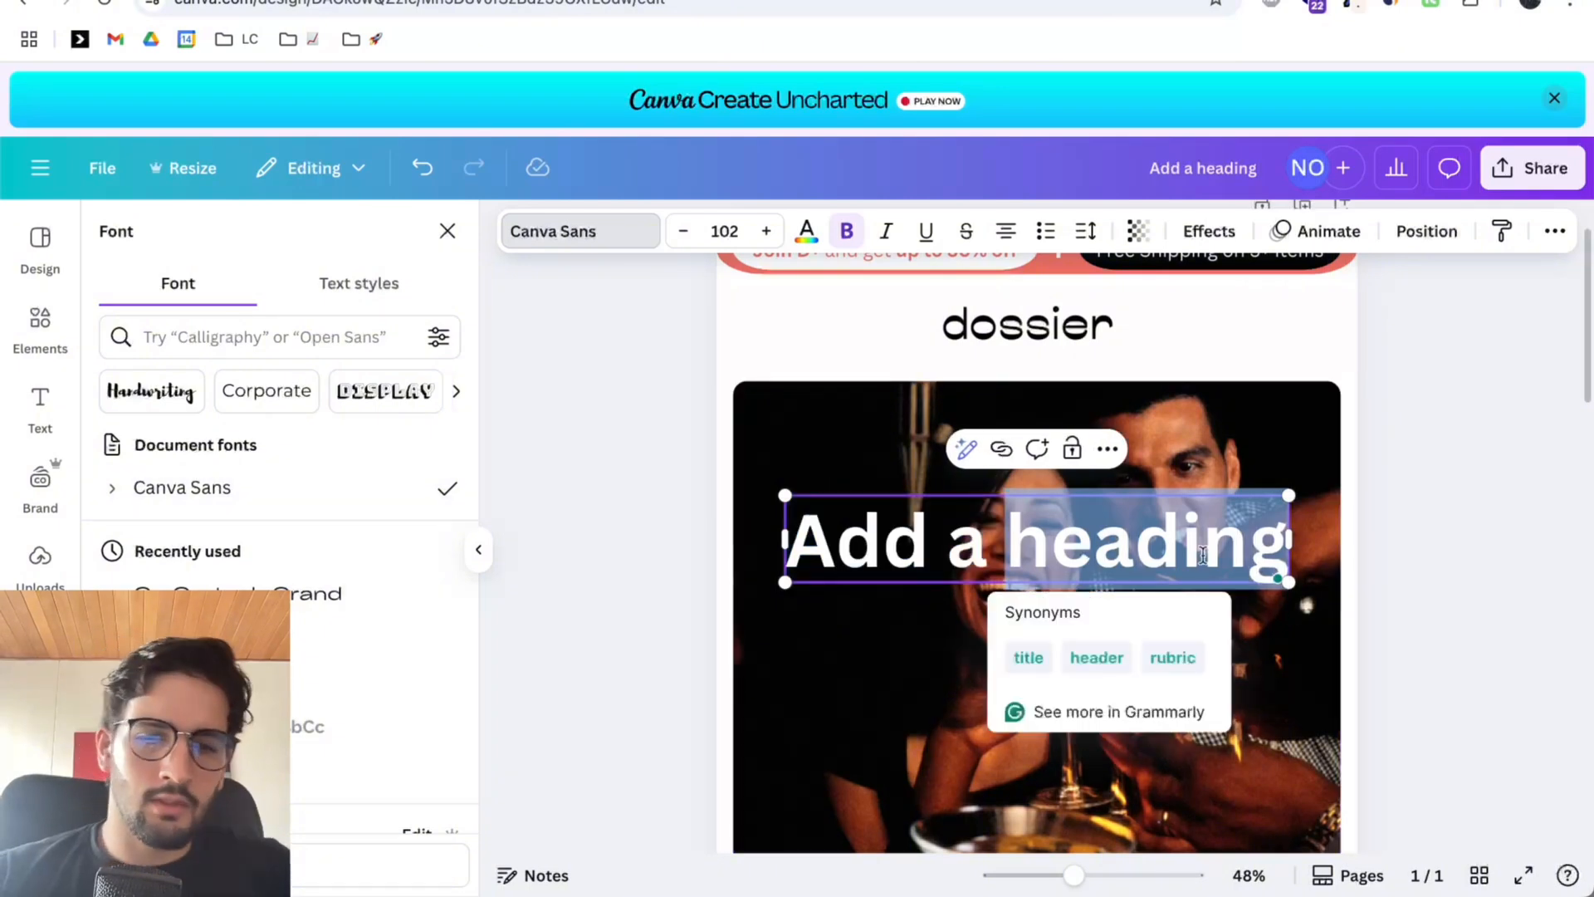
pyautogui.hotkey('ctrl', 'a')
pyautogui.write('W')
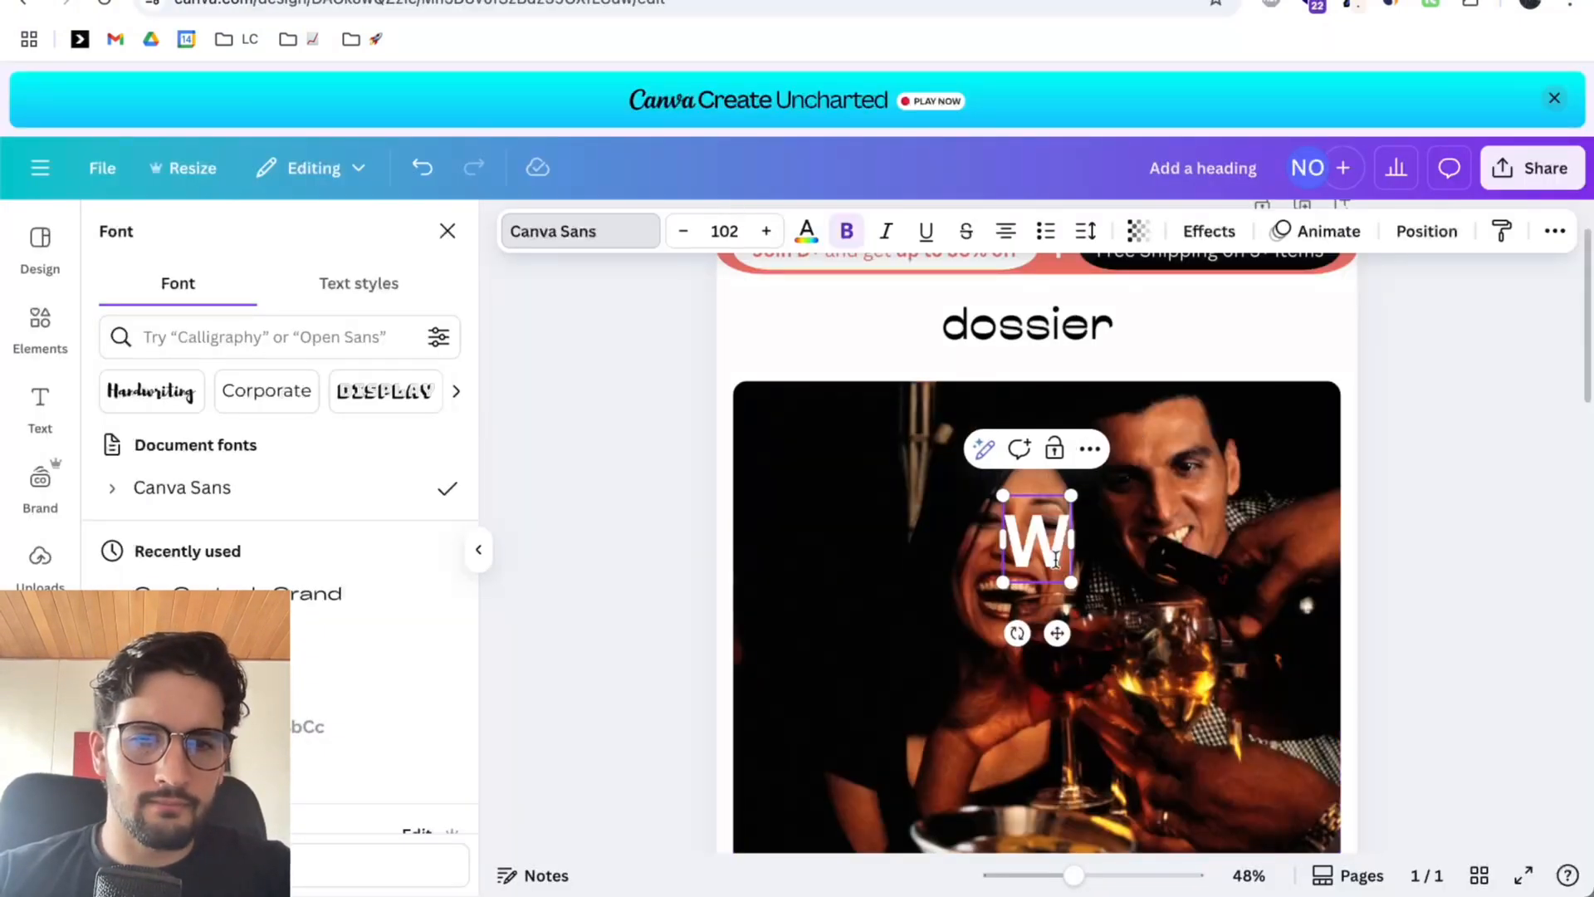
pyautogui.write('edding')
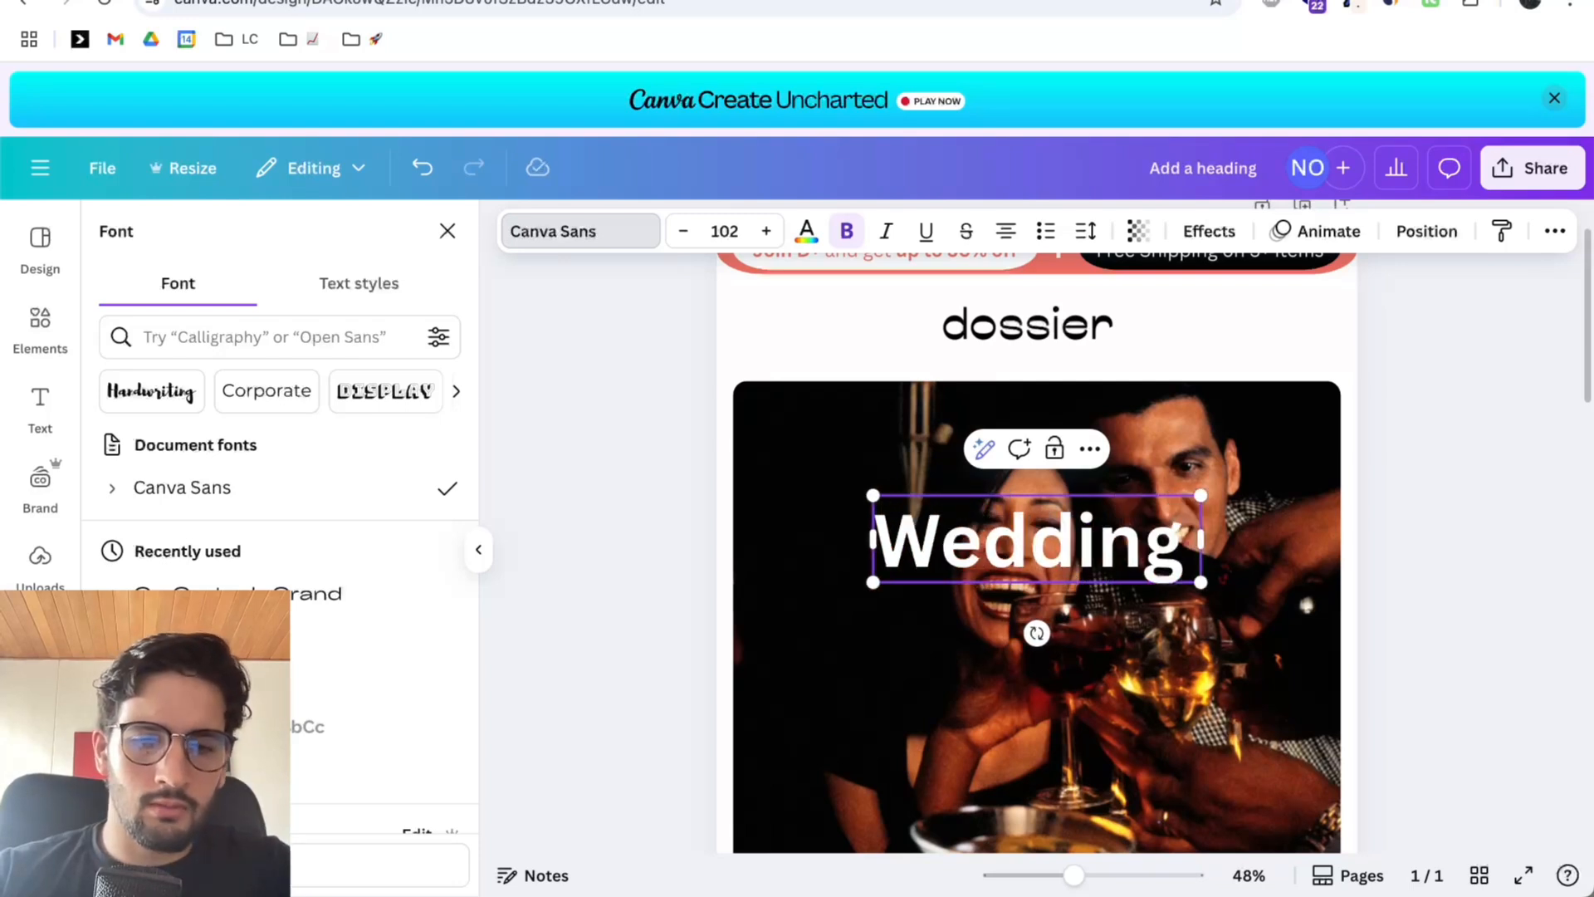
pyautogui.write(' season')
pyautogui.hotkey('ctrl', 'a')
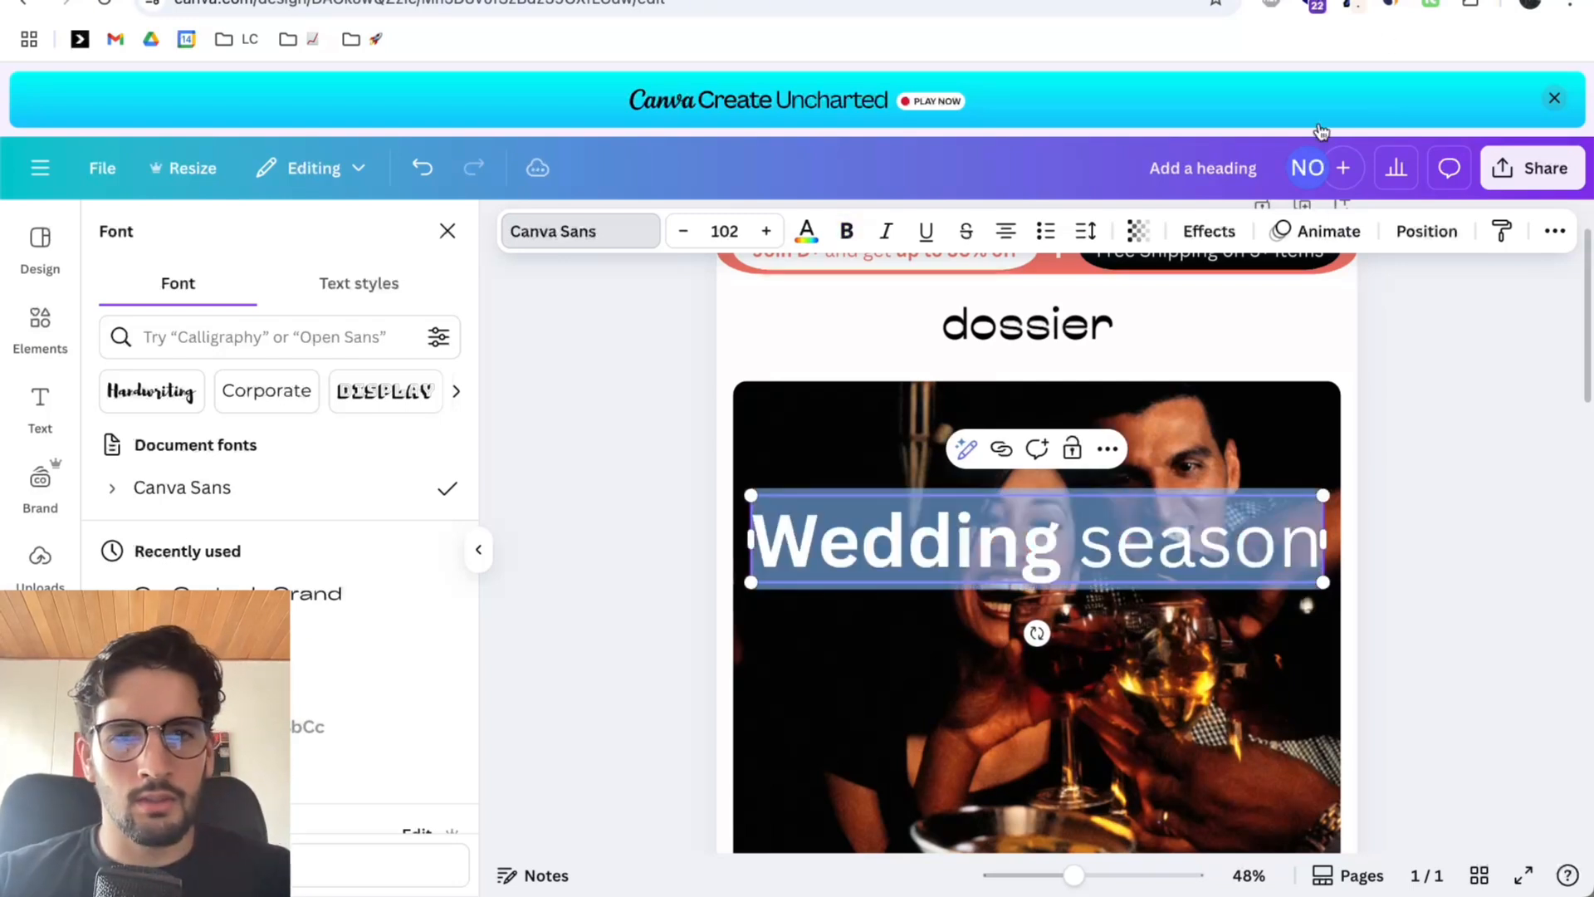
pyautogui.click(1381, 402)
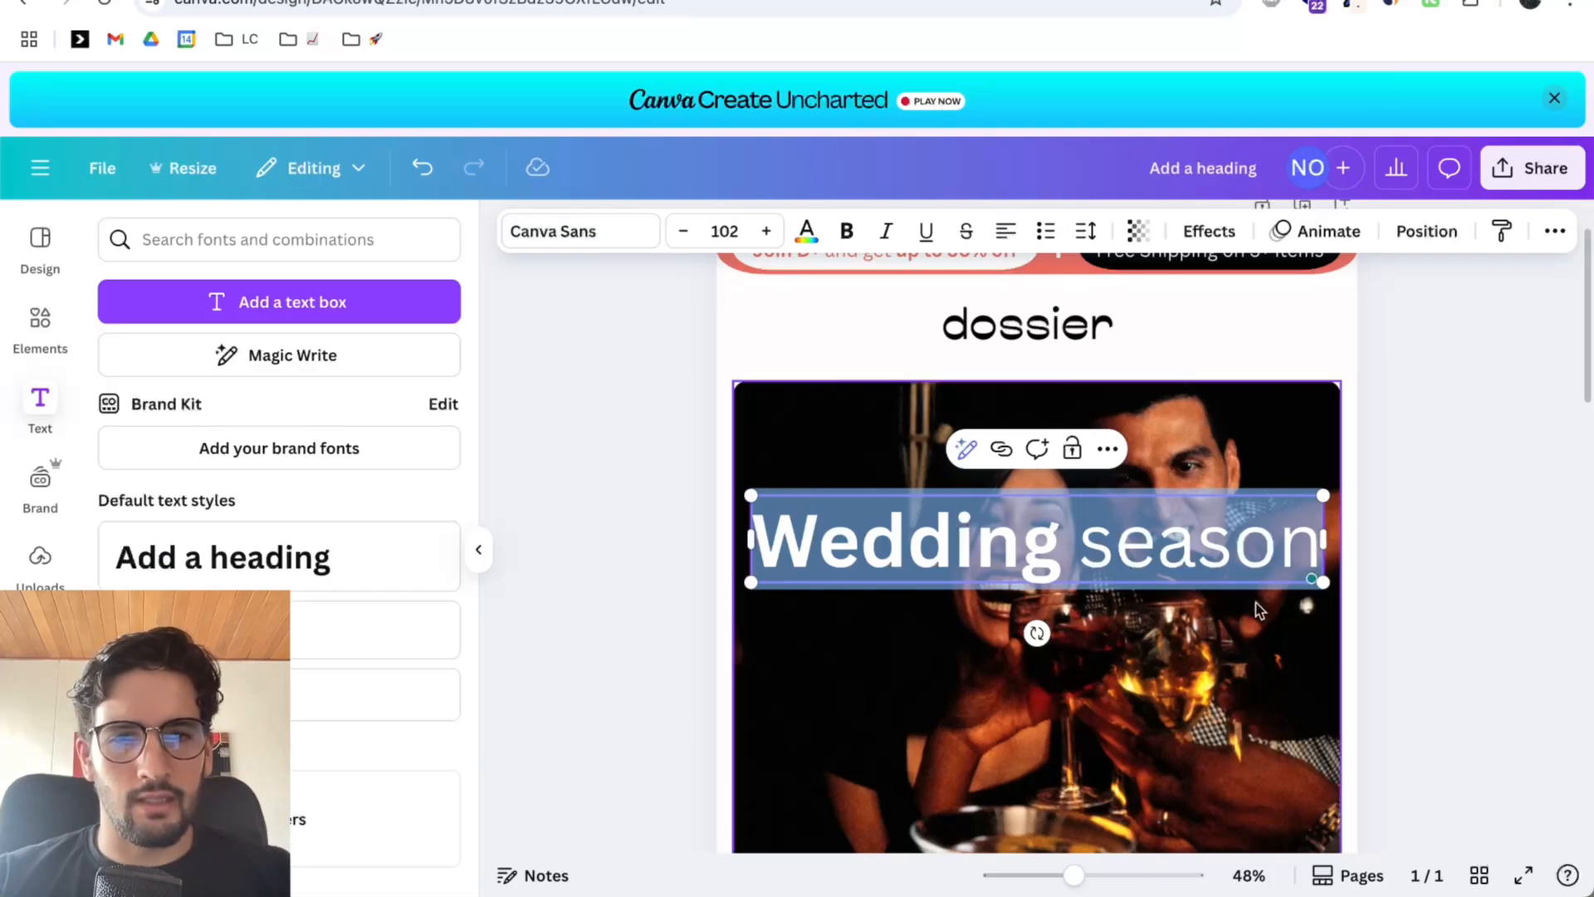
# Shrink the heading to a font size of about 76.9 and move it near the hero photo's upper-left corner.
pyautogui.moveTo(1322, 582); pyautogui.dragTo(1186, 561)
pyautogui.click(1445, 498)
pyautogui.moveTo(1079, 531); pyautogui.dragTo(1090, 446)
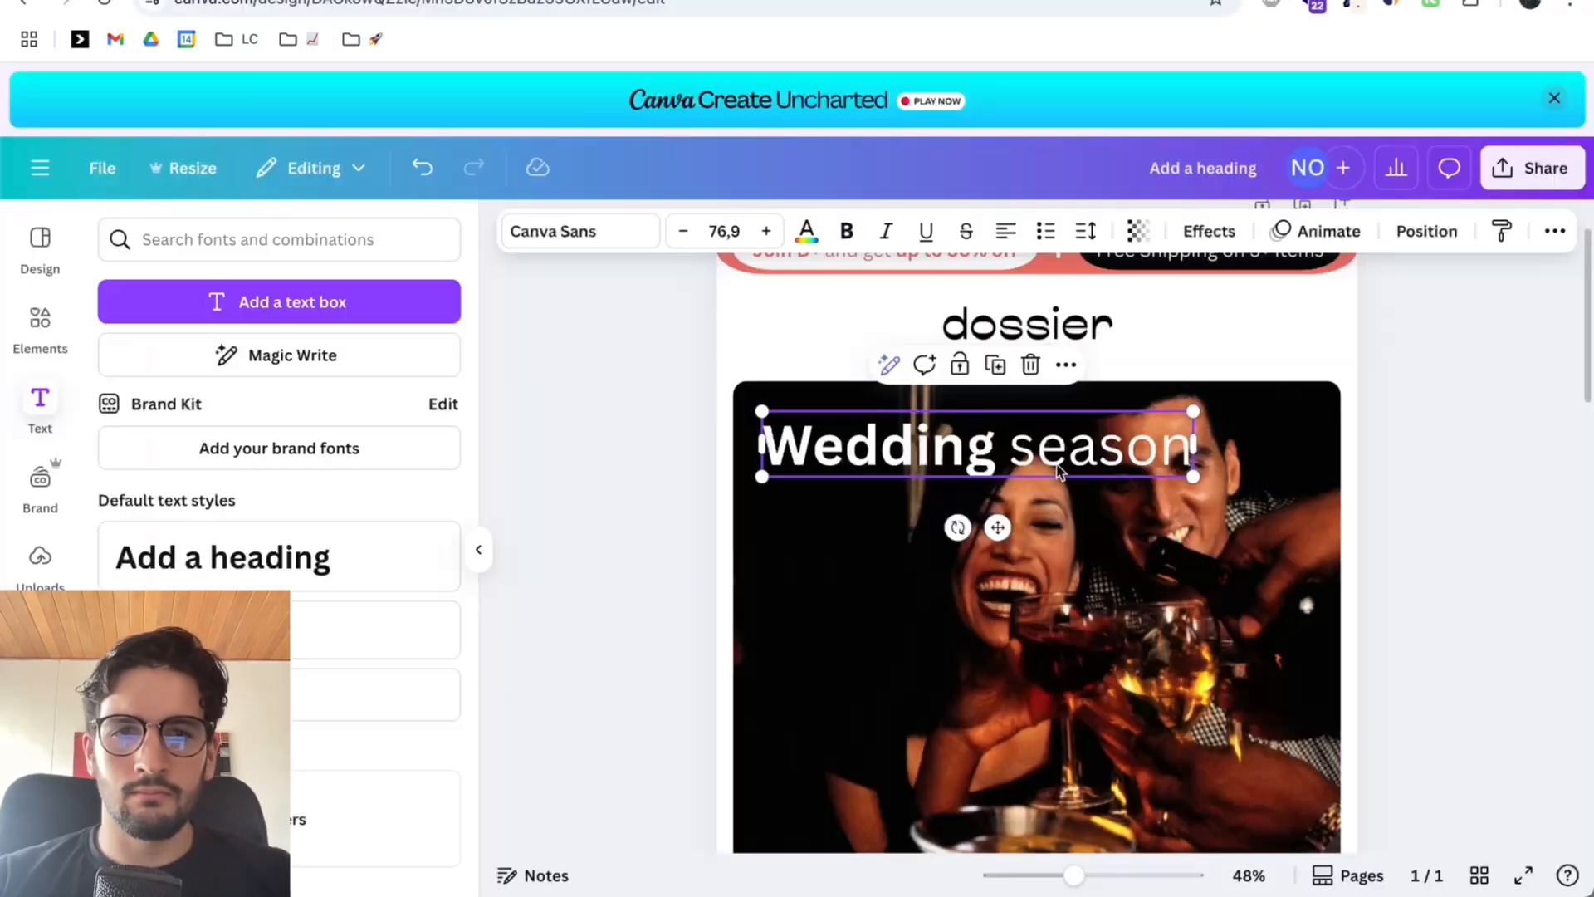
# Add a colon after "Wedding season" and enlarge the heading to a font size of about 88.6.
pyautogui.click(767, 446)
pyautogui.write(';')
pyautogui.press('BackSpace')
pyautogui.click(1204, 448)
pyautogui.write('"')
pyautogui.press('BackSpace')
pyautogui.write(':')
pyautogui.moveTo(1207, 477); pyautogui.dragTo(1276, 487)
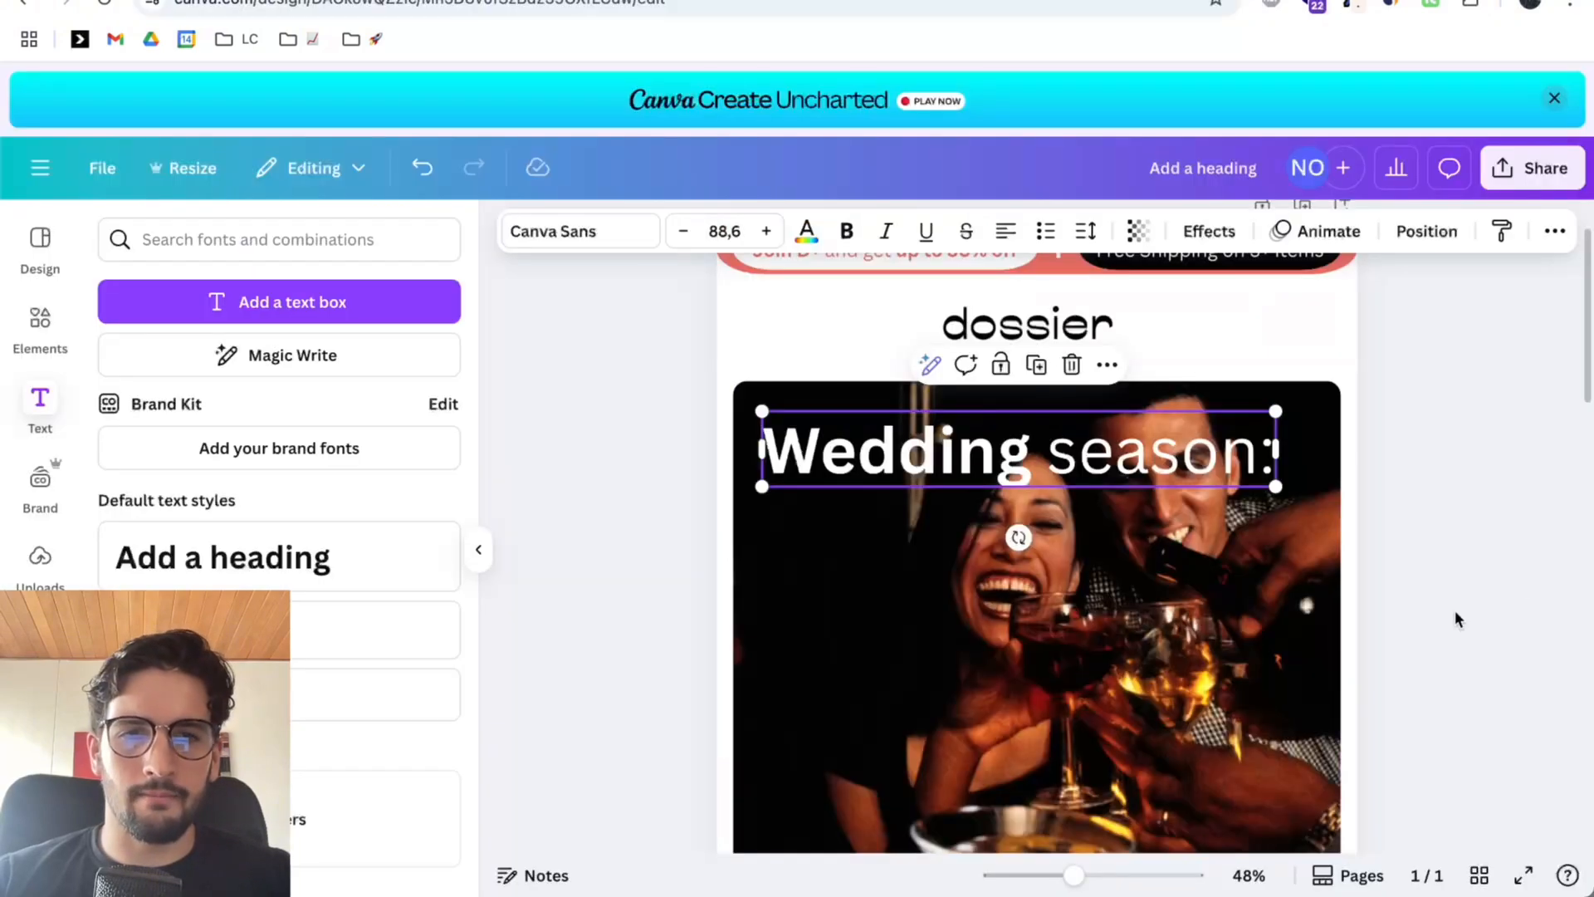
pyautogui.click(1428, 563)
pyautogui.scroll(-1, 1428, 564)
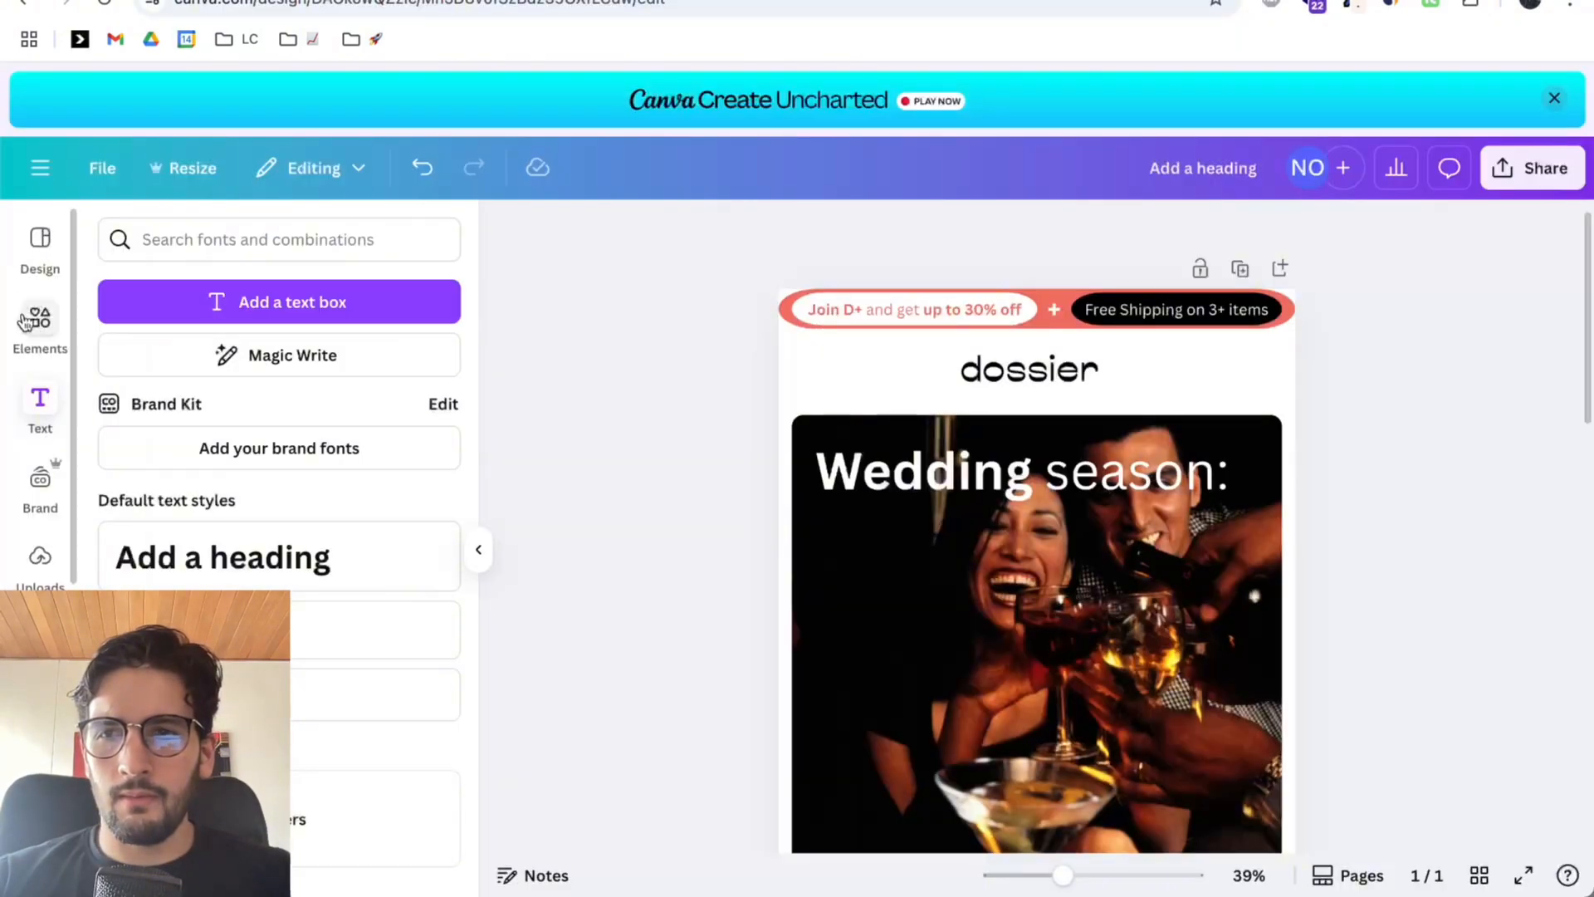
# Search the element library for "oval" and look through the results of all types for a pill-like shape.
pyautogui.click(25, 322)
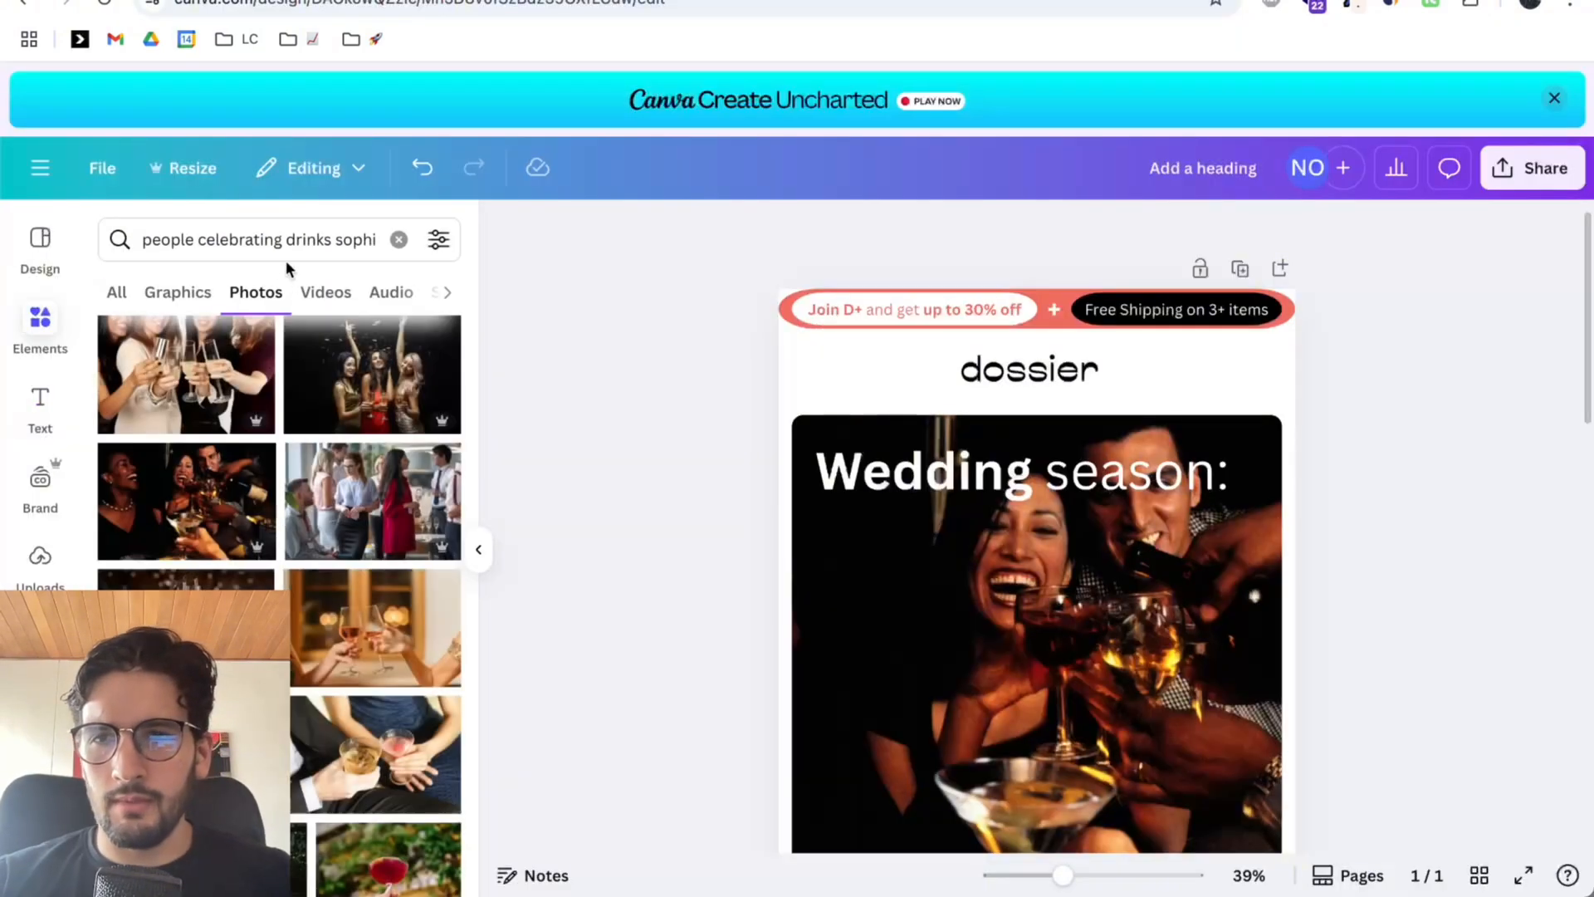
pyautogui.tripleClick(332, 239)
pyautogui.write('oval')
pyautogui.press('Return')
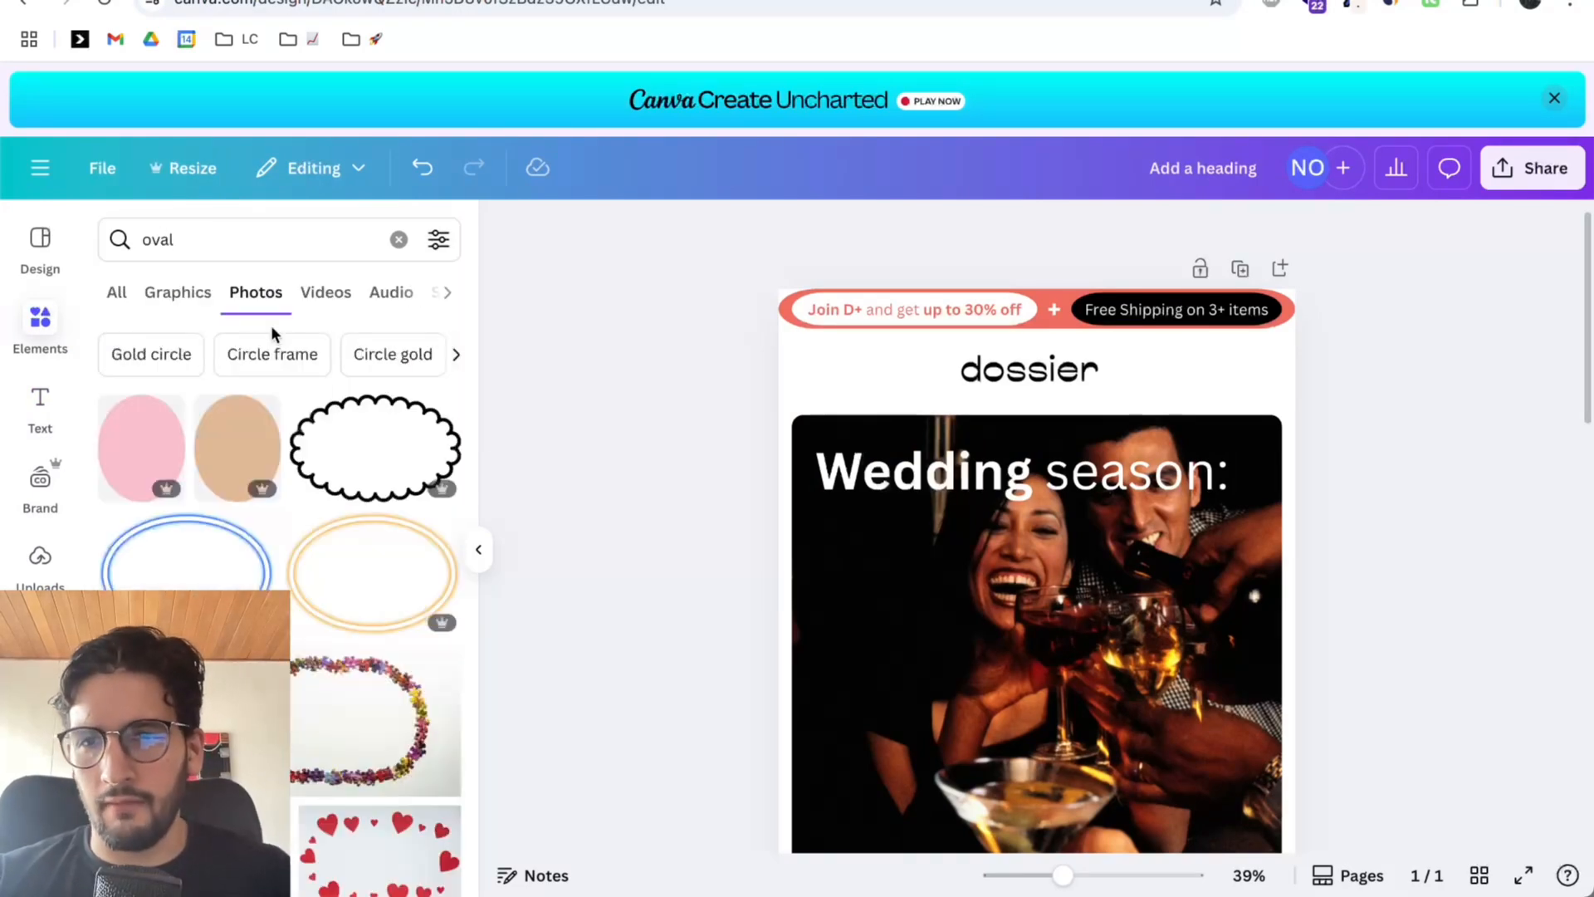
pyautogui.click(113, 291)
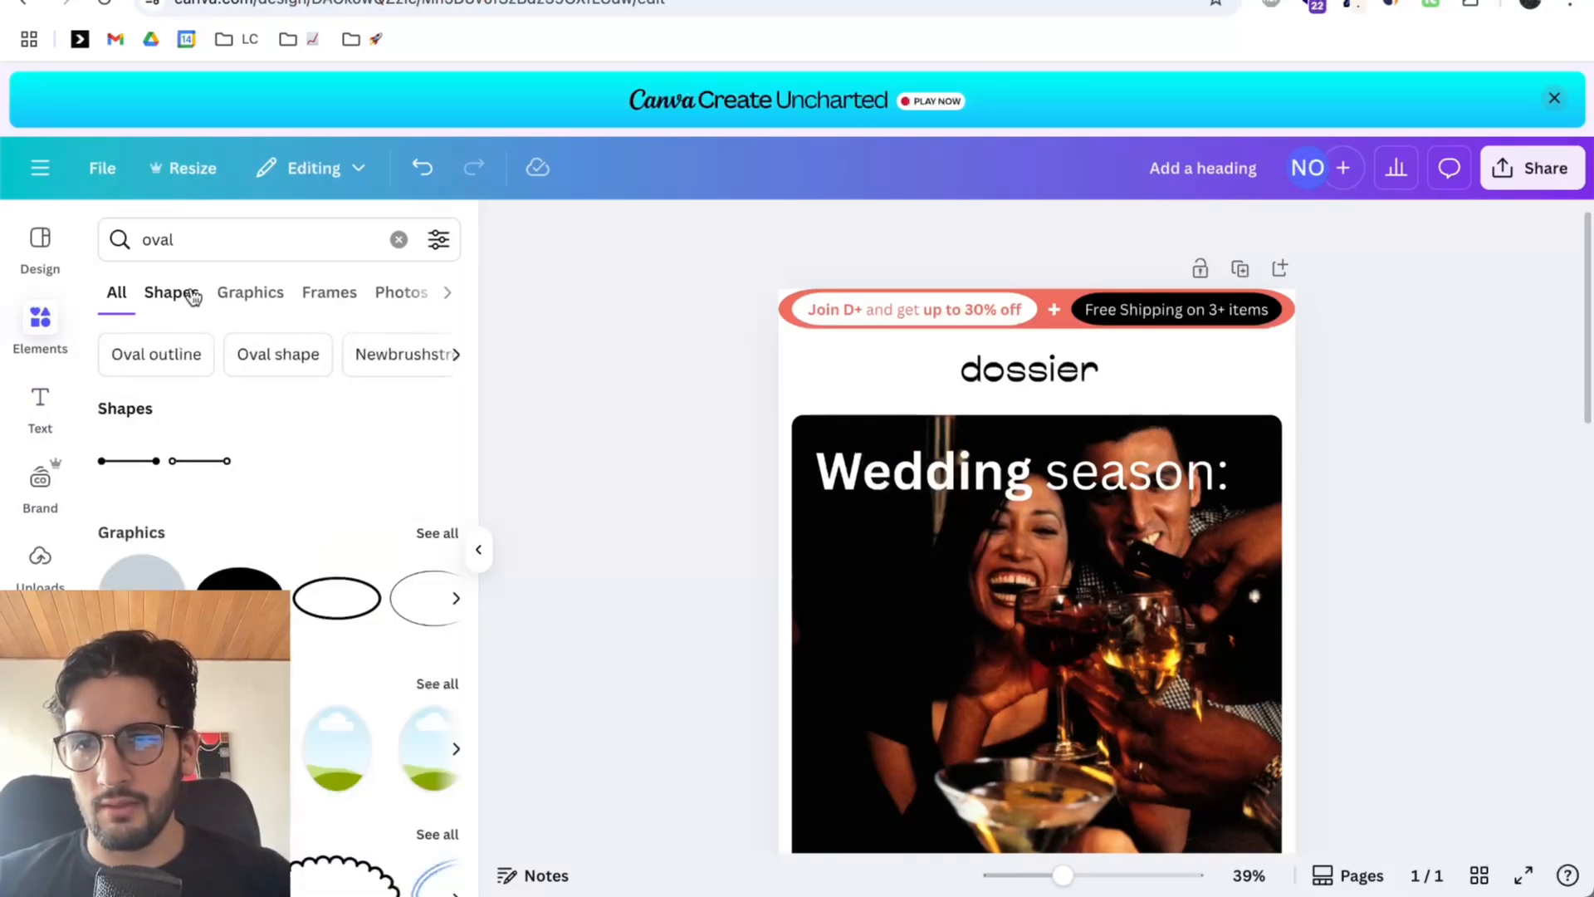
pyautogui.scroll(-2, 207, 548)
pyautogui.scroll(1, 257, 540)
pyautogui.scroll(-1, 252, 553)
pyautogui.scroll(-3, 252, 552)
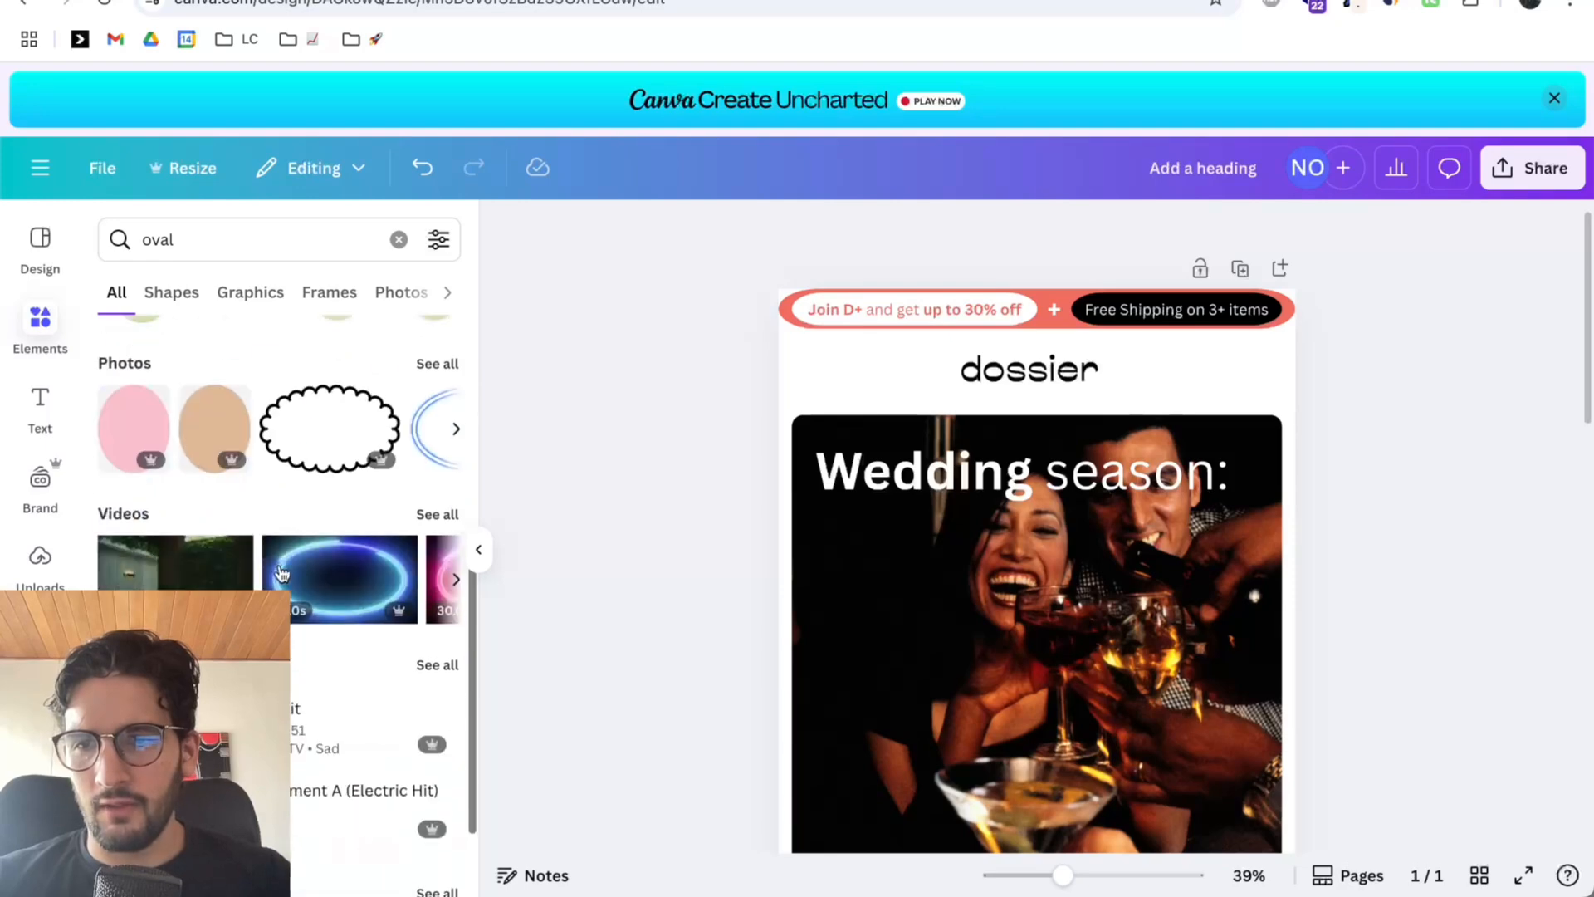
pyautogui.scroll(4, 251, 552)
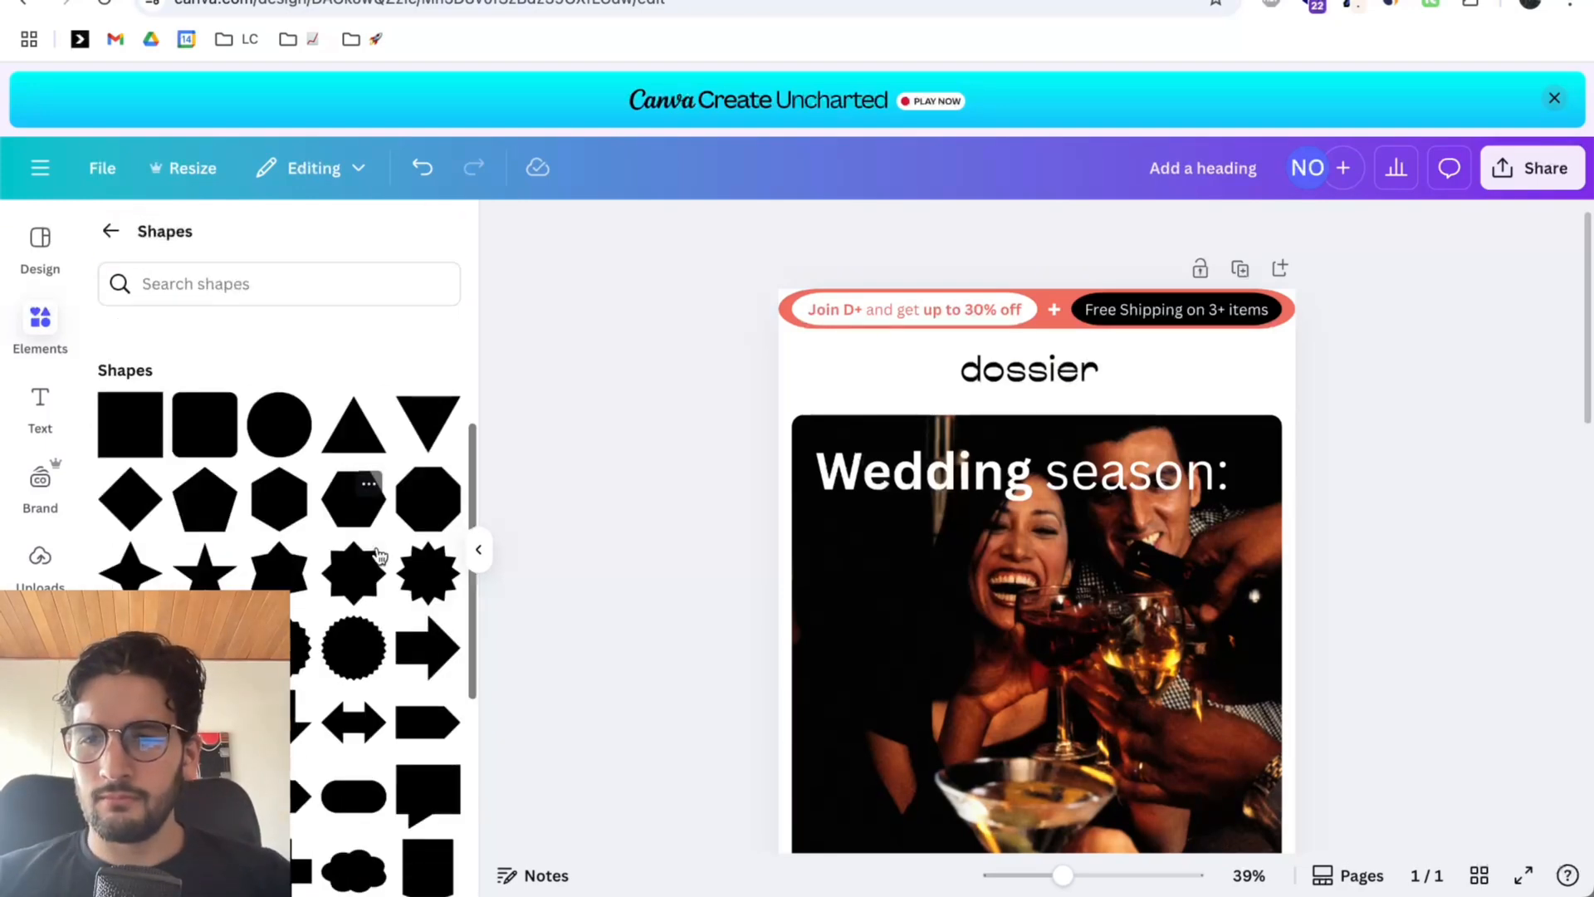
# Add a pill shape with fully rounded ends from the basic shapes to the page.
pyautogui.scroll(-2, 377, 555)
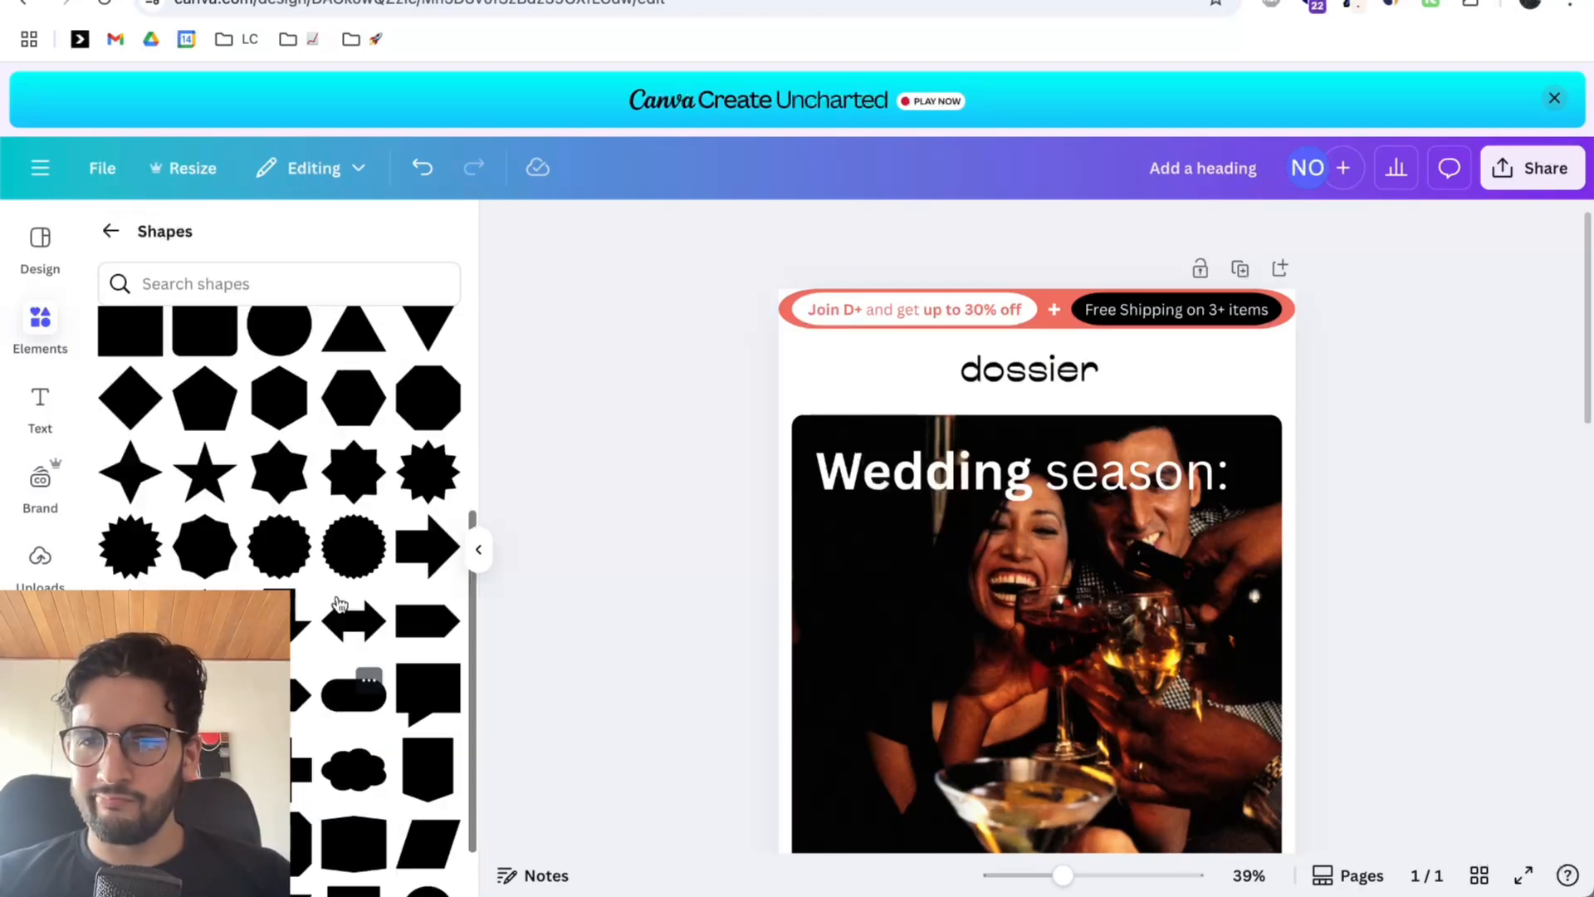
pyautogui.scroll(1, 365, 664)
pyautogui.click(354, 739)
pyautogui.click(1283, 619)
pyautogui.scroll(1, 1285, 634)
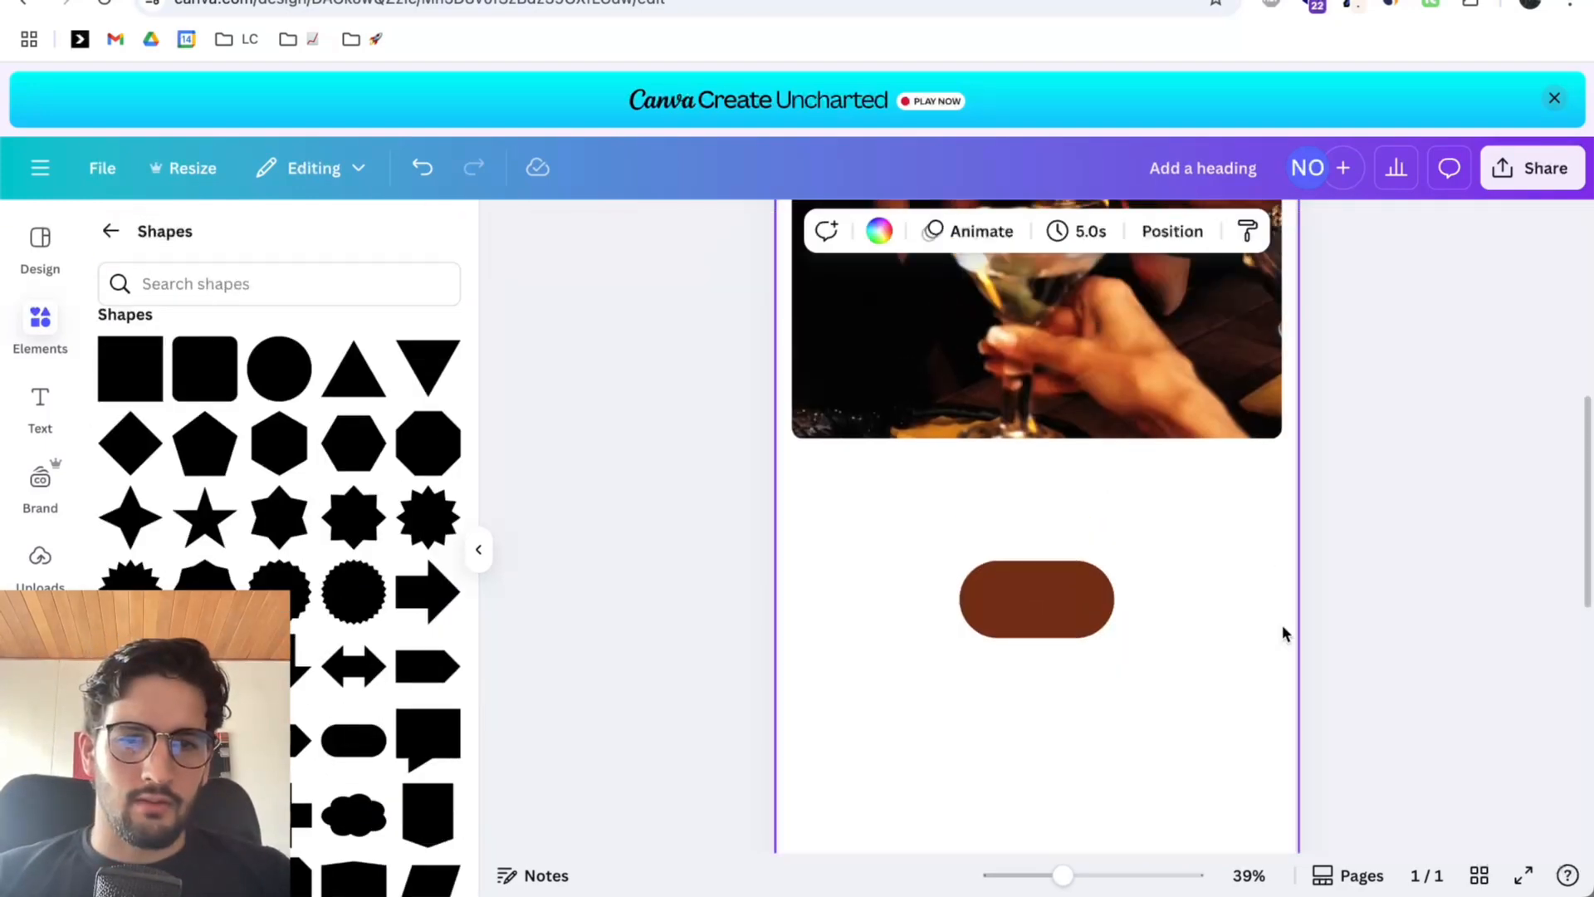
# Move the pill shape onto the hero photo, directly below the heading and aligned with its left edge.
pyautogui.moveTo(988, 649); pyautogui.dragTo(928, 407)
pyautogui.scroll(2, 1029, 433)
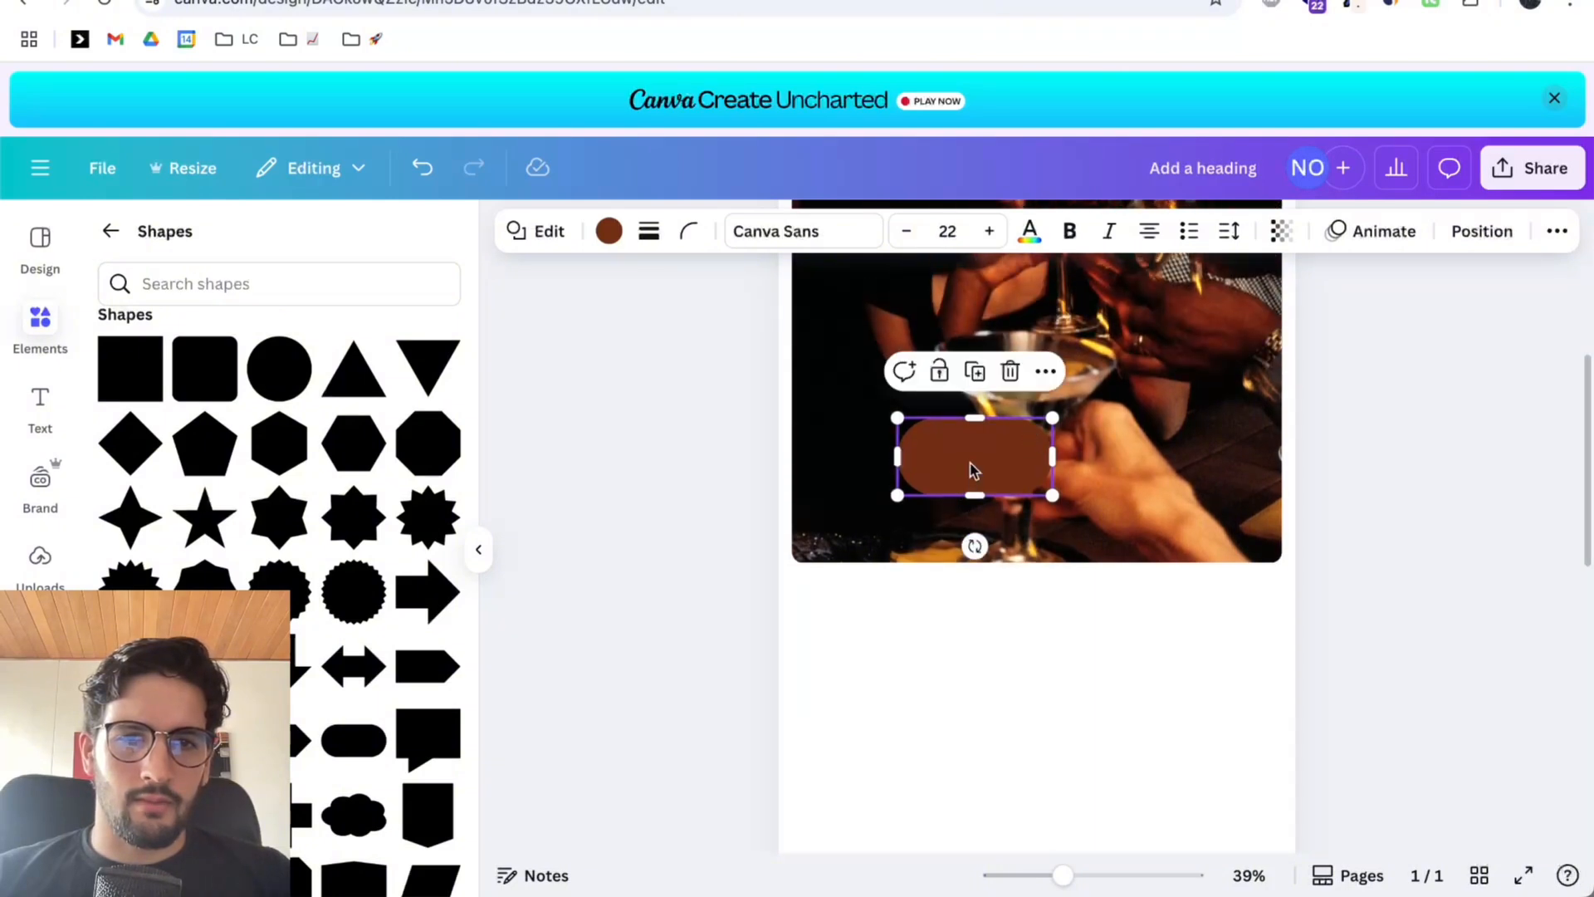
pyautogui.moveTo(973, 467); pyautogui.dragTo(951, 404)
pyautogui.scroll(1, 1001, 432)
pyautogui.moveTo(972, 496); pyautogui.dragTo(934, 344)
pyautogui.scroll(1, 987, 386)
pyautogui.scroll(2, 986, 383)
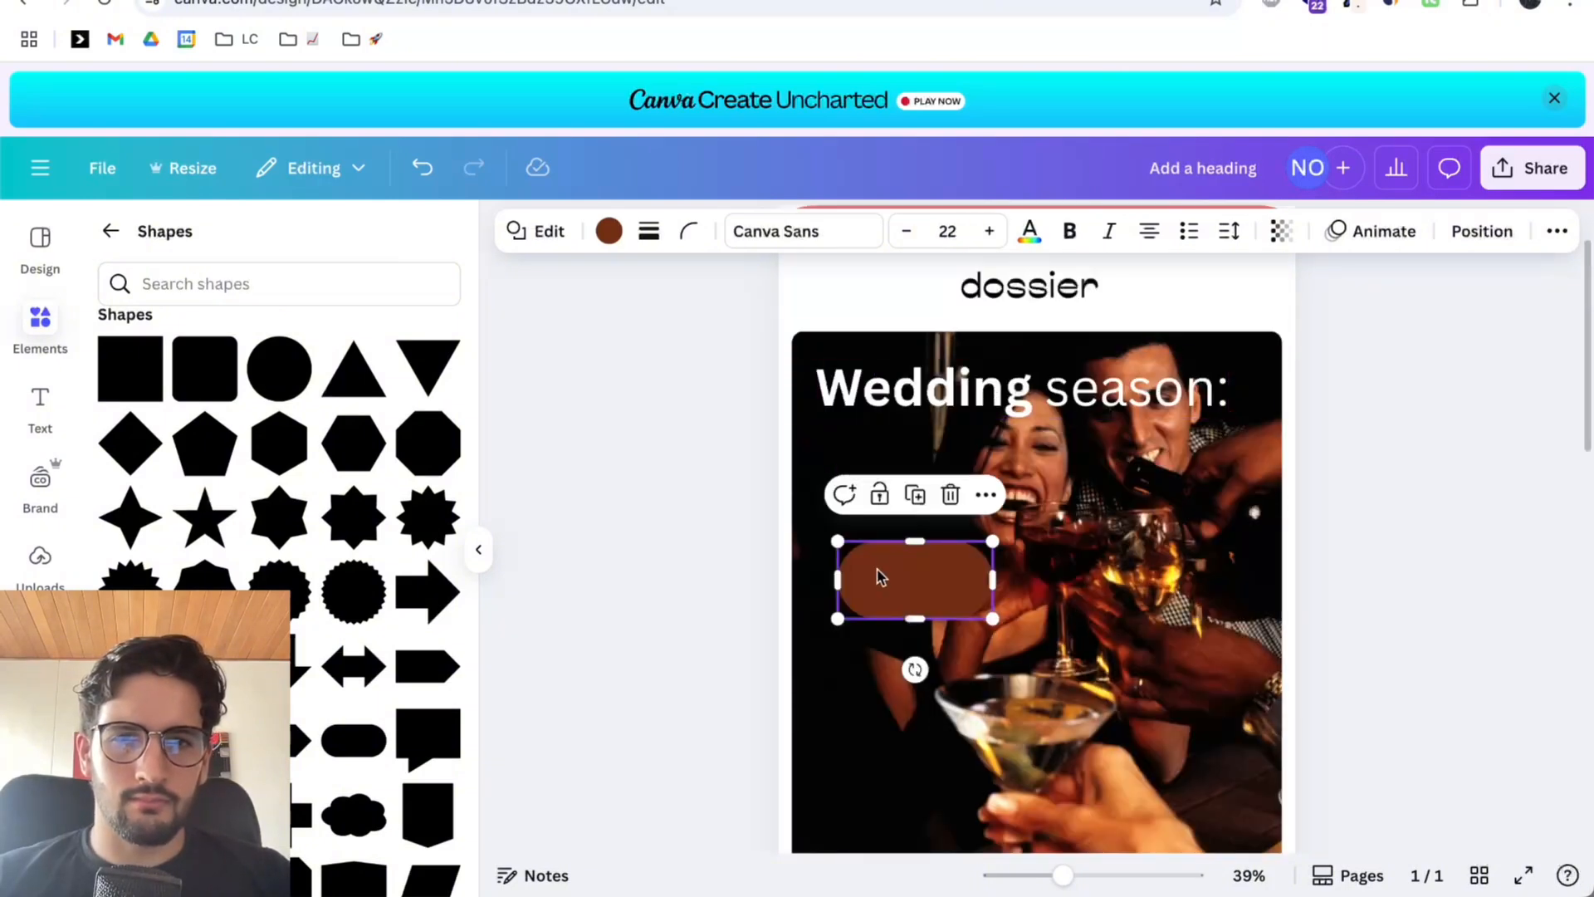
pyautogui.moveTo(879, 573); pyautogui.dragTo(863, 475)
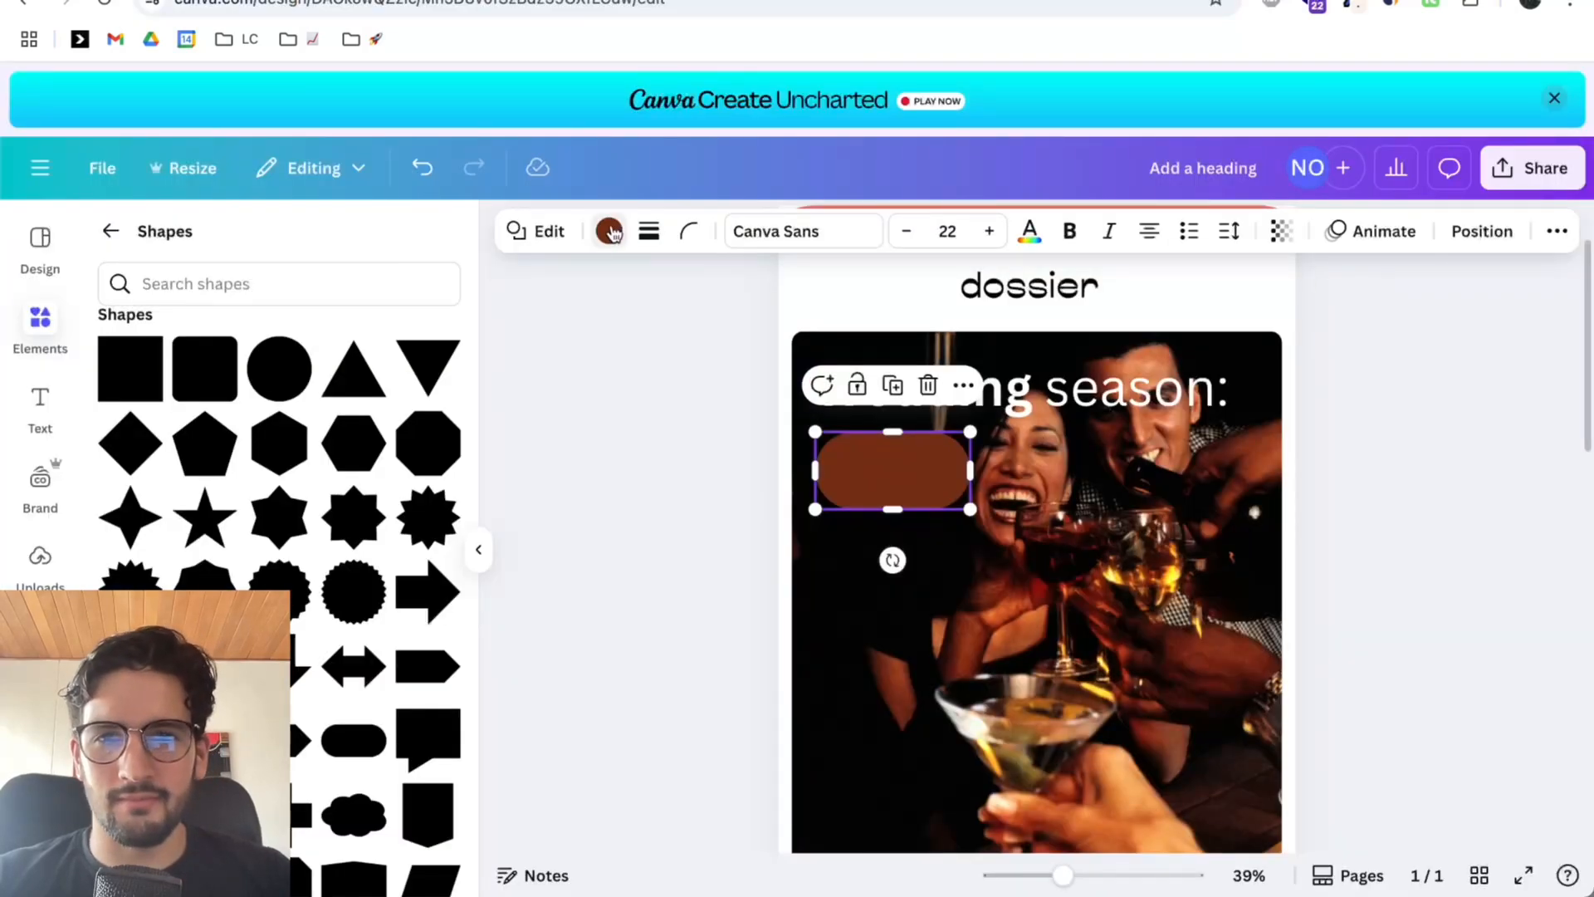
# Change the pill shape's fill colour to white.
pyautogui.click(611, 231)
pyautogui.click(431, 396)
pyautogui.press('Escape')
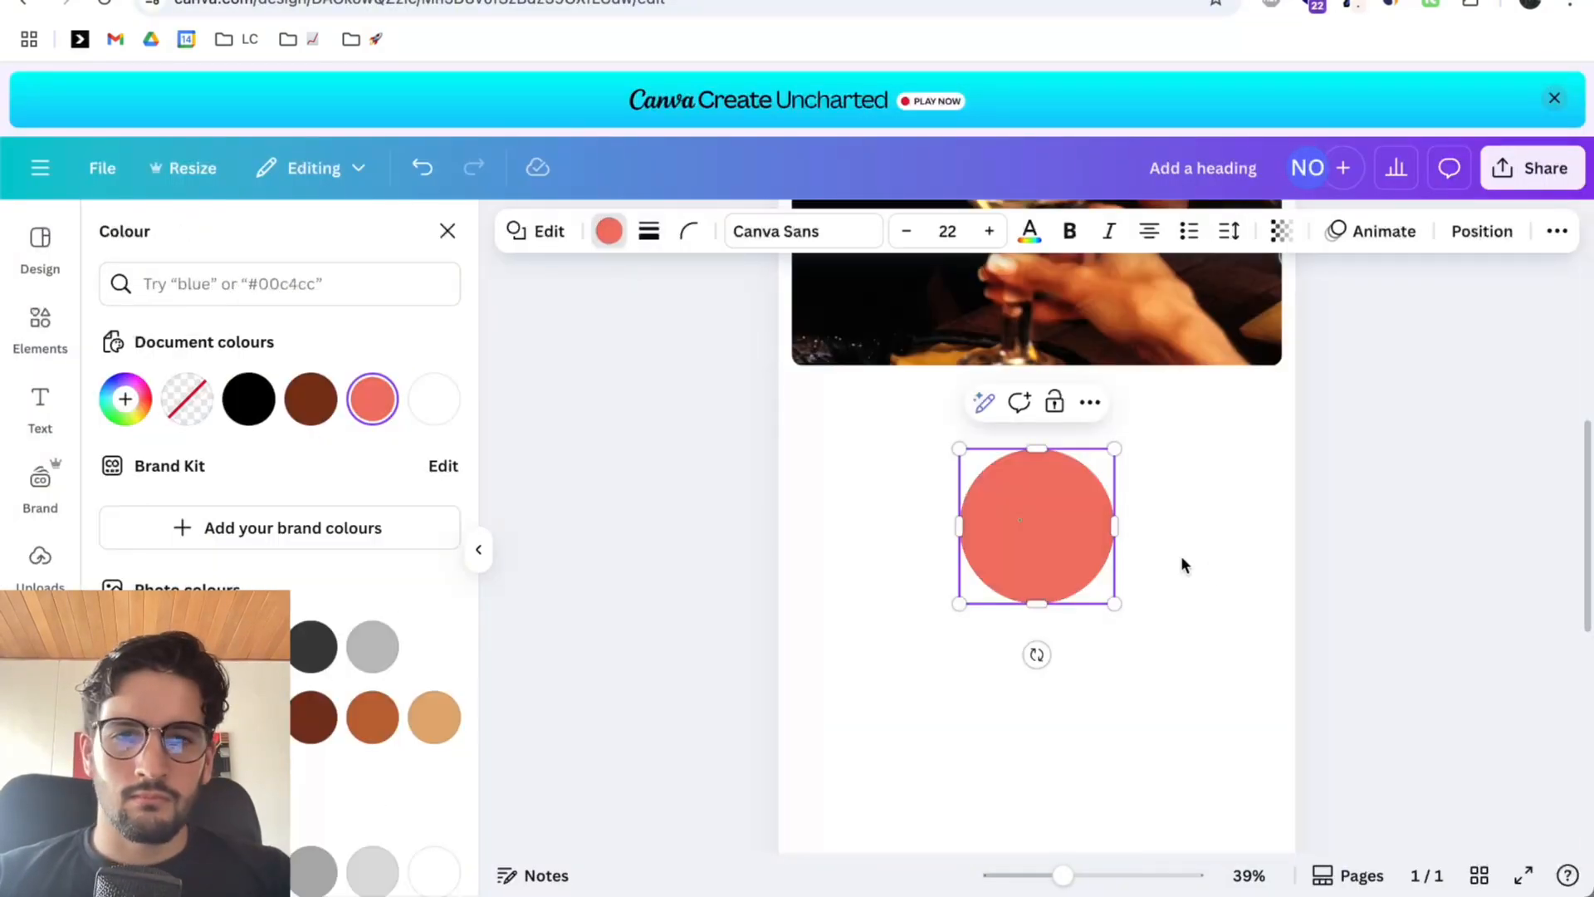
# Shrink the coral circle and place it on the white pill, just after the "ON" text.
pyautogui.click(1183, 563)
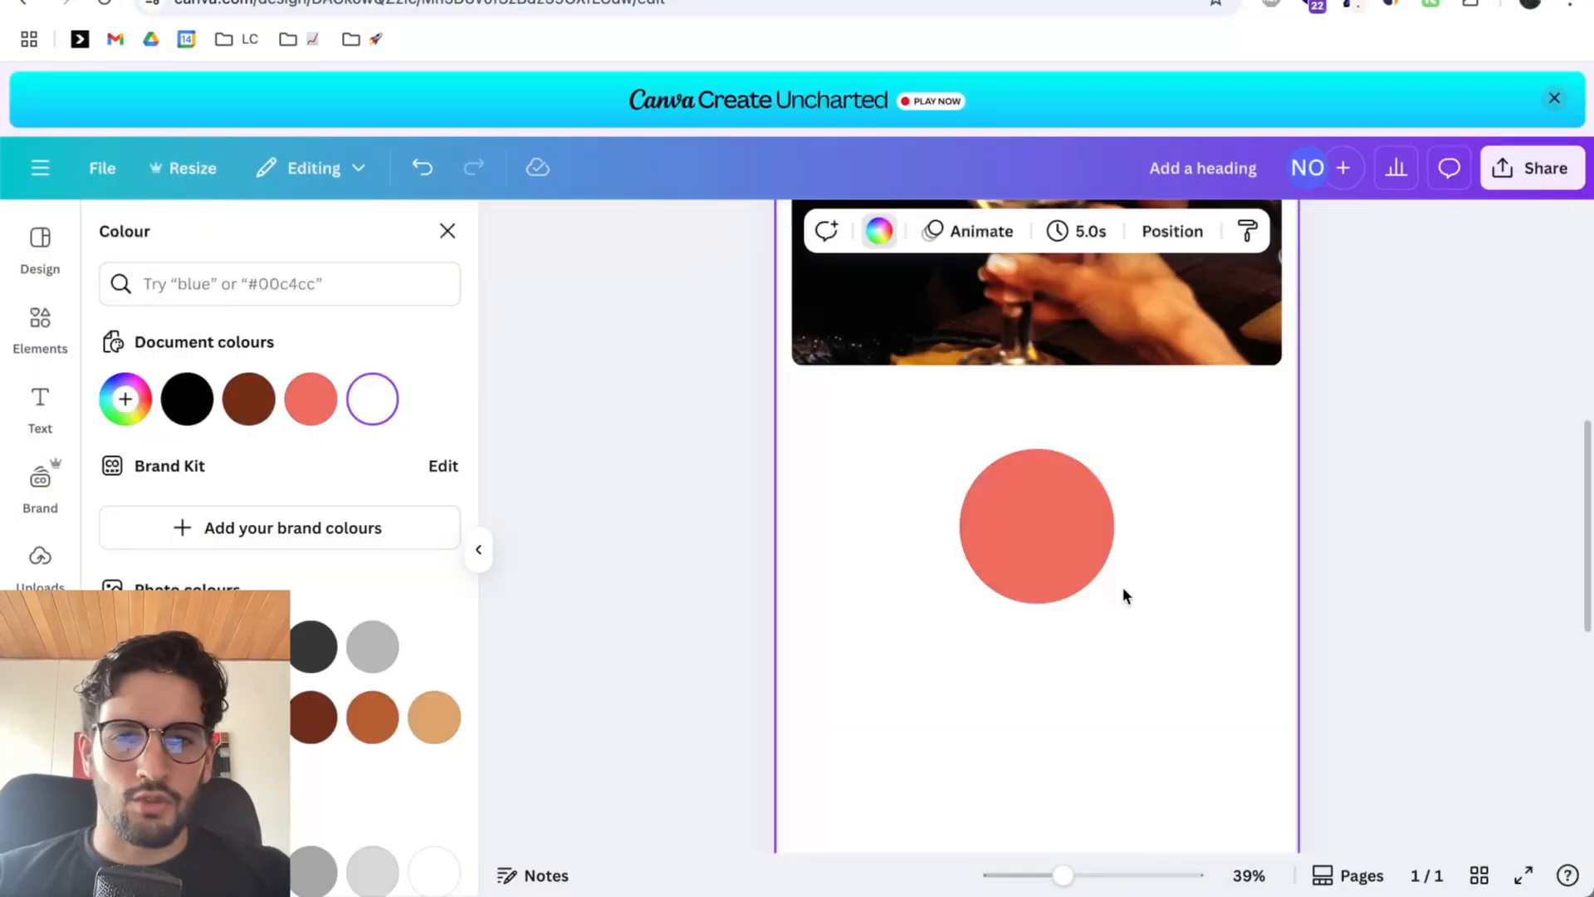
pyautogui.click(1086, 570)
pyautogui.moveTo(1114, 604); pyautogui.dragTo(965, 329)
pyautogui.scroll(1, 1056, 533)
pyautogui.scroll(3, 1071, 383)
pyautogui.scroll(2, 1058, 451)
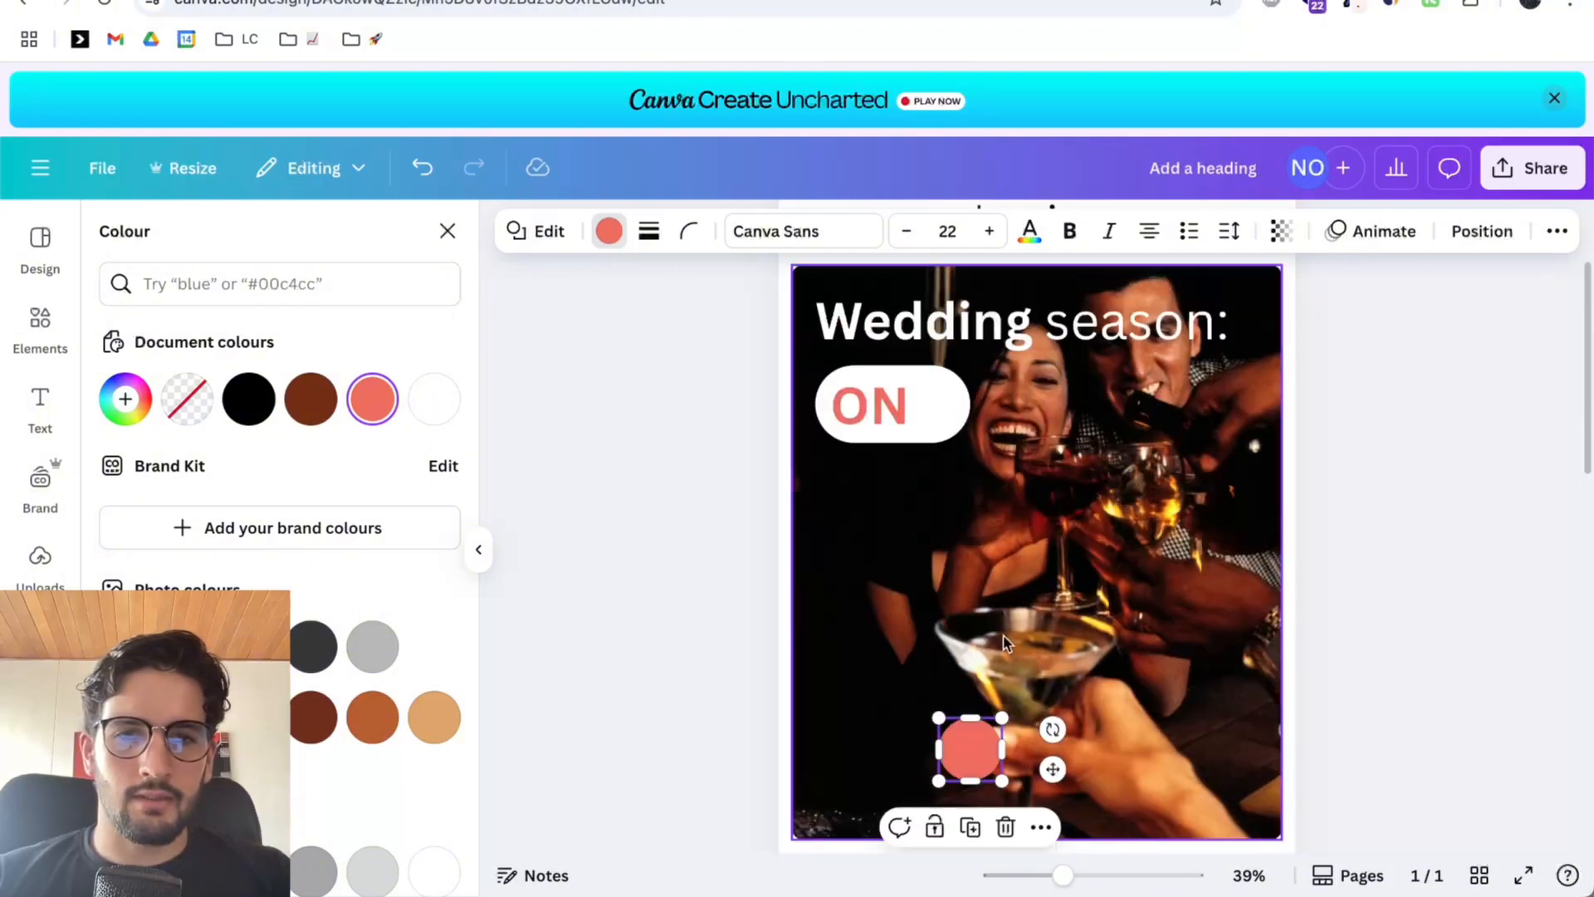
pyautogui.moveTo(968, 747); pyautogui.dragTo(926, 413)
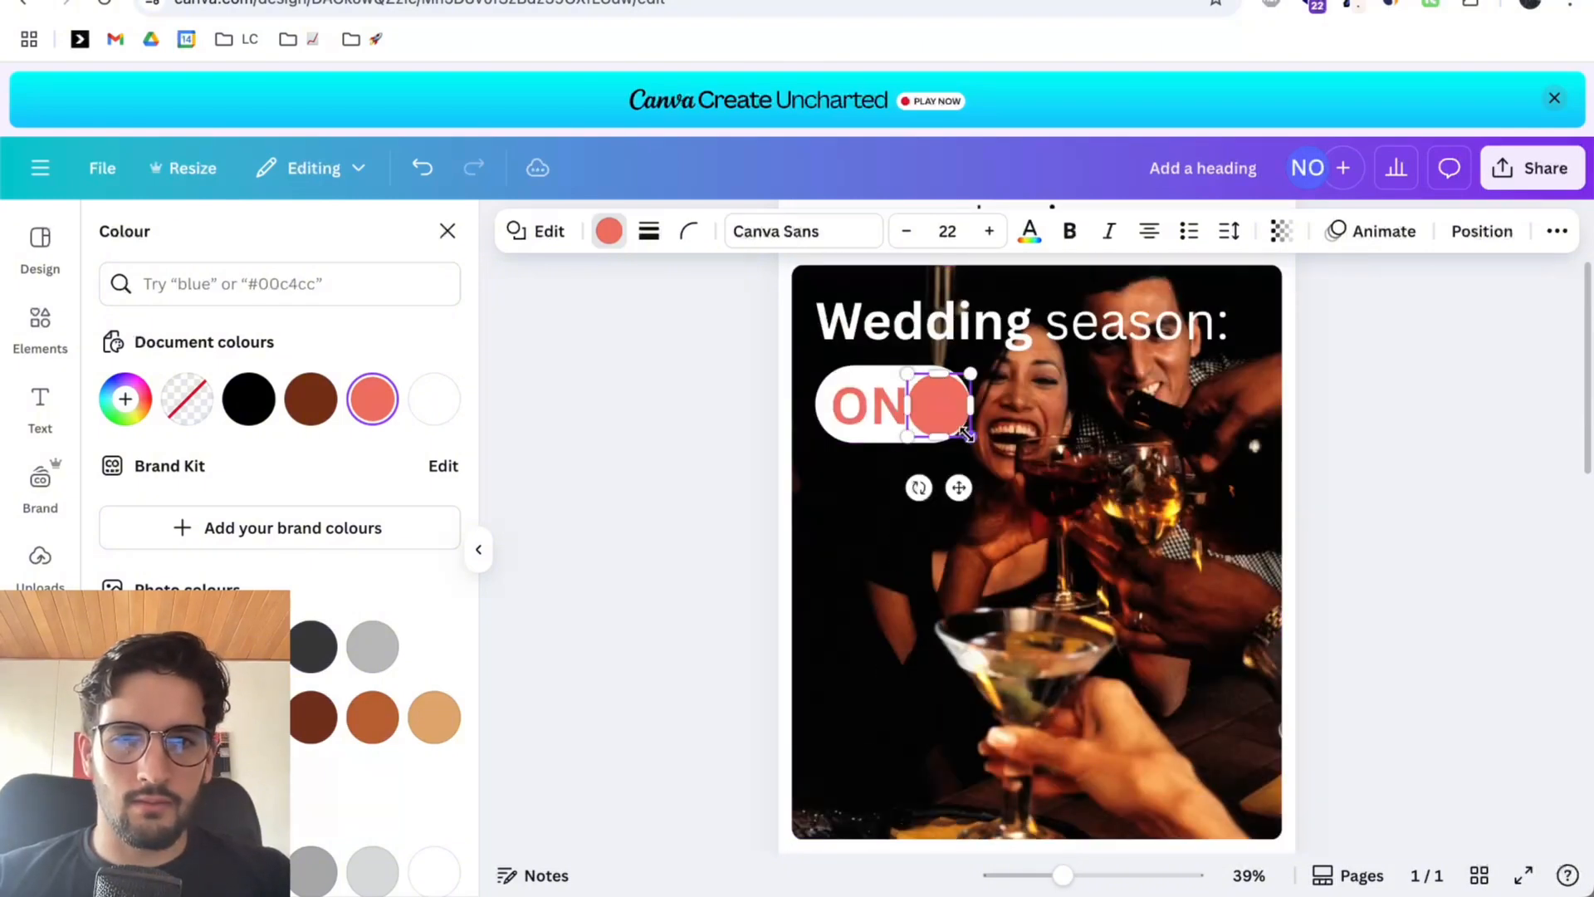
# Reduce and reposition the "ON" text and the coral circle so both sit inside the white pill with a small gap, like the reference email.
pyautogui.hotkey('ctrl', 'l')
pyautogui.write('dossier')
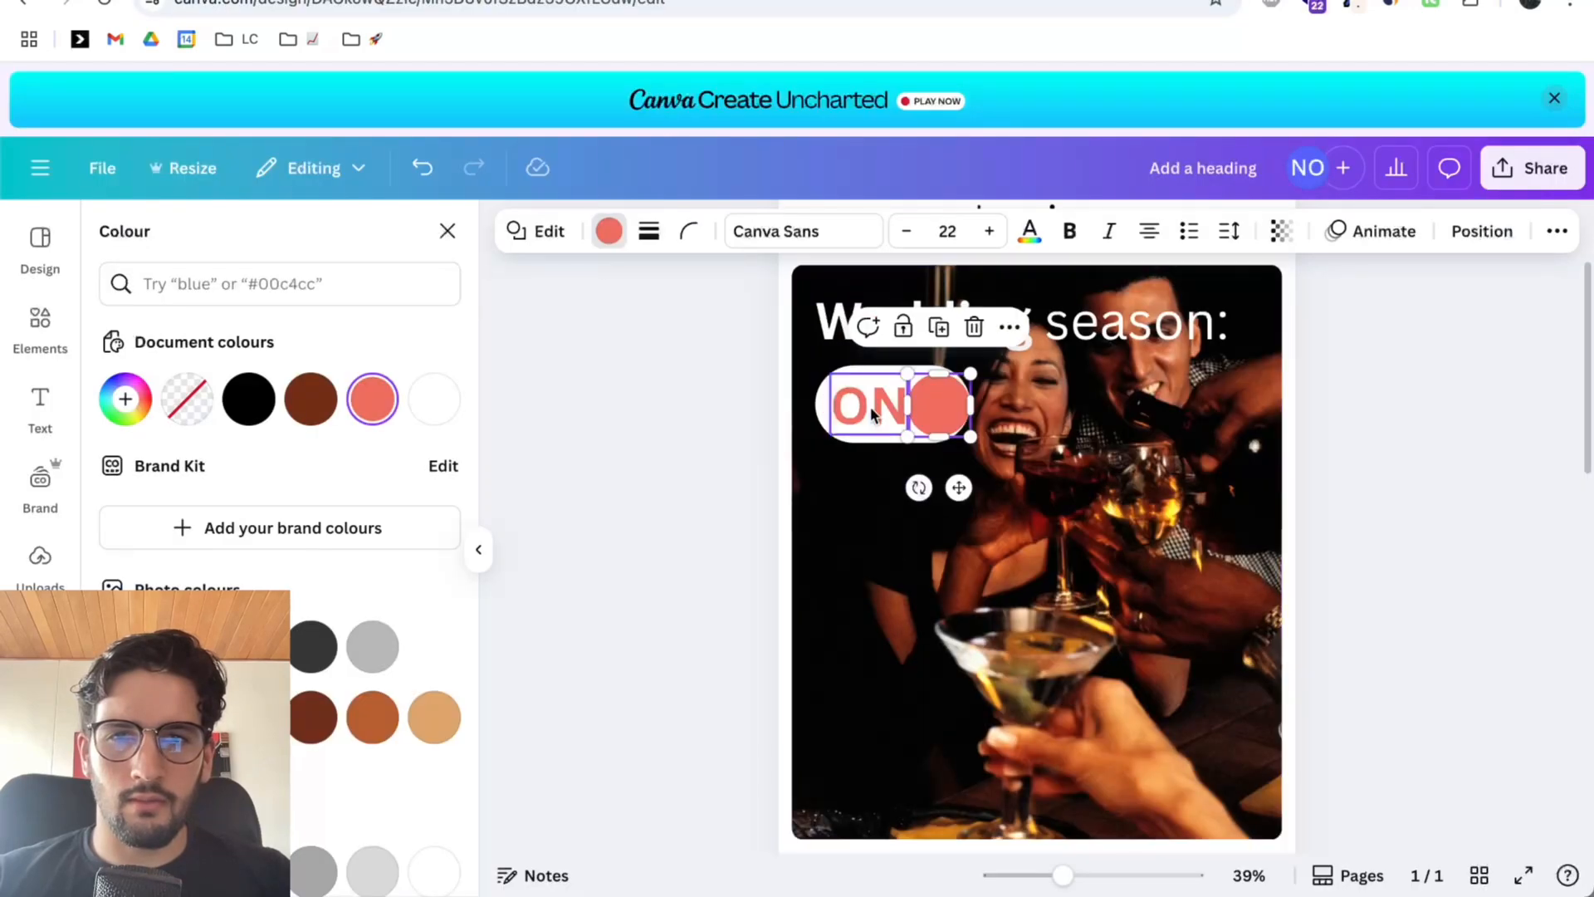
pyautogui.click(889, 421)
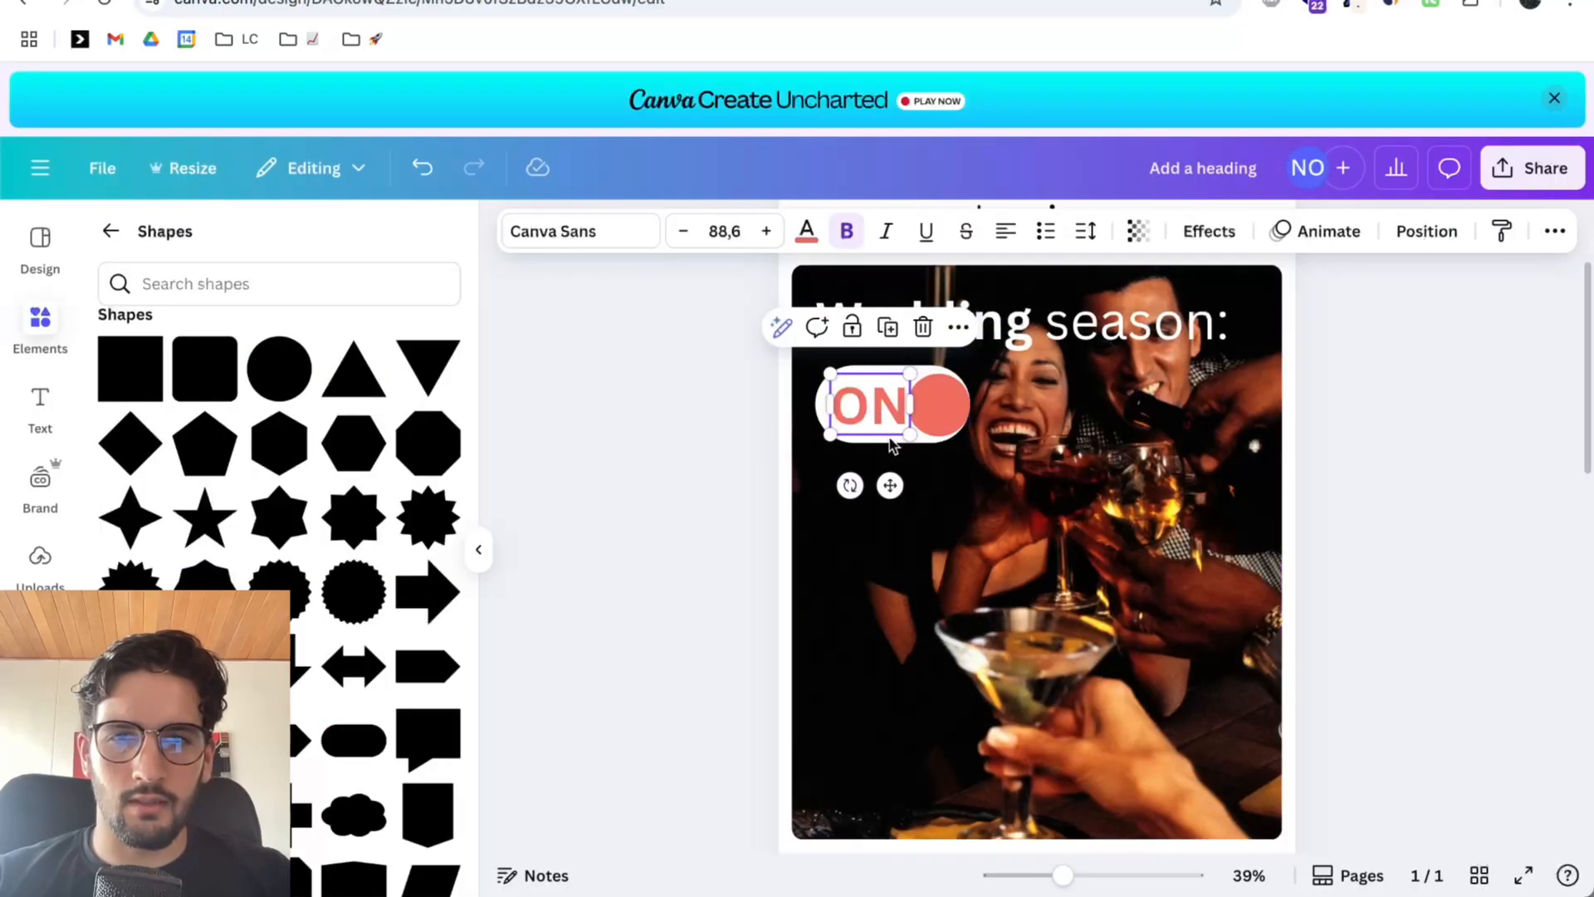
pyautogui.moveTo(911, 435); pyautogui.dragTo(949, 417)
pyautogui.click(943, 404)
pyautogui.scroll(5, 1025, 437)
pyautogui.click(669, 357)
pyautogui.moveTo(737, 402); pyautogui.dragTo(753, 415)
pyautogui.keyDown('shift'); pyautogui.click(813, 349); pyautogui.keyUp('shift')
pyautogui.moveTo(812, 348); pyautogui.dragTo(812, 347)
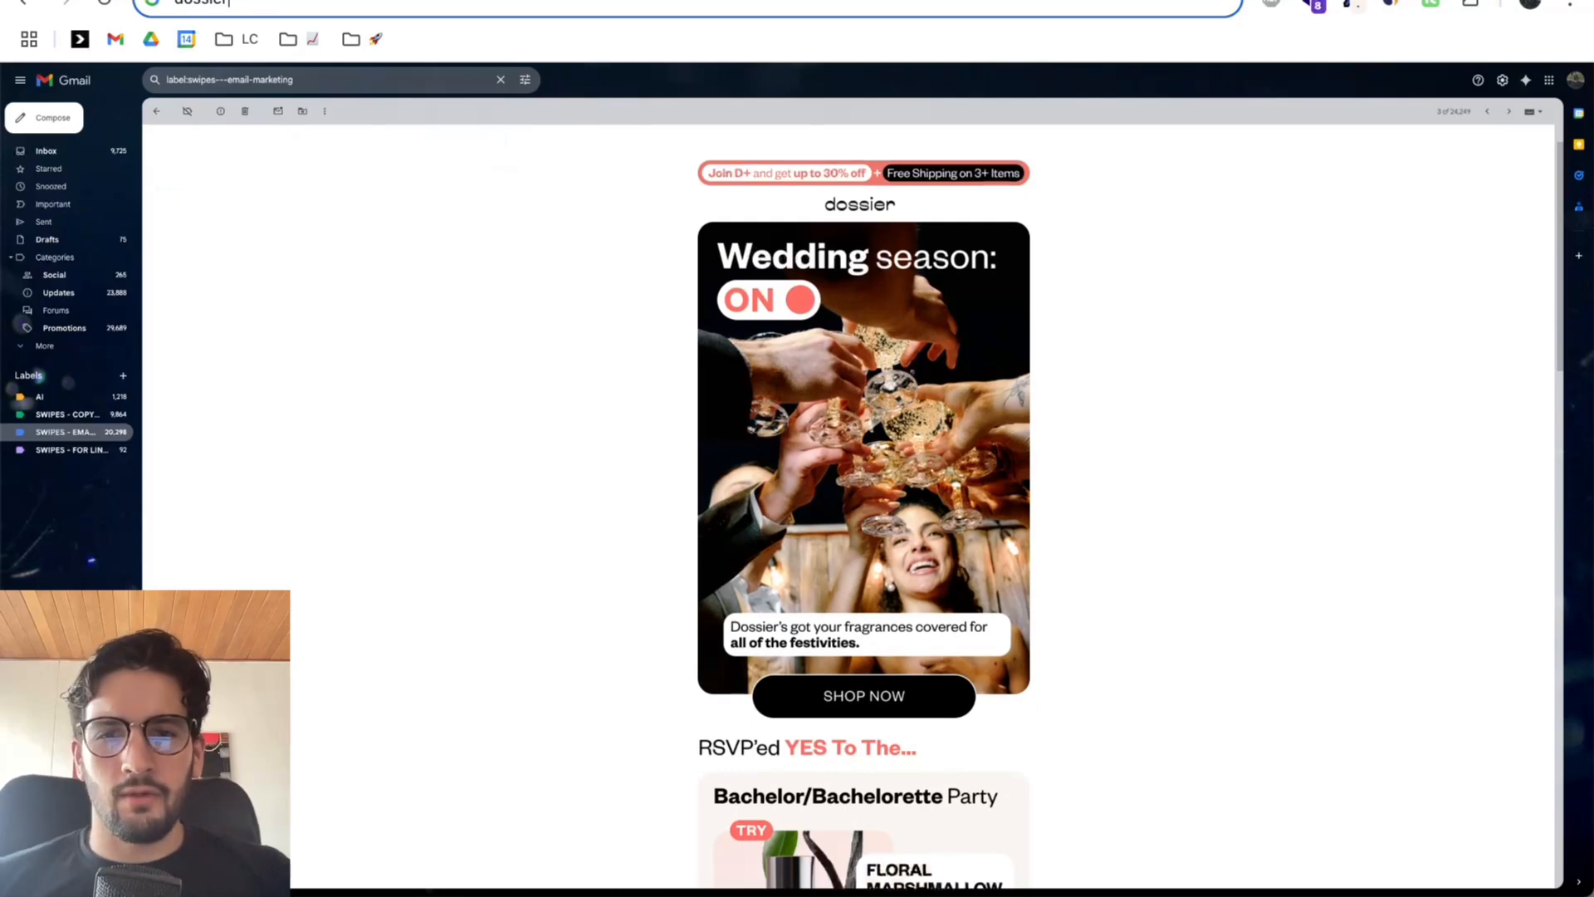
pyautogui.click(220, 1)
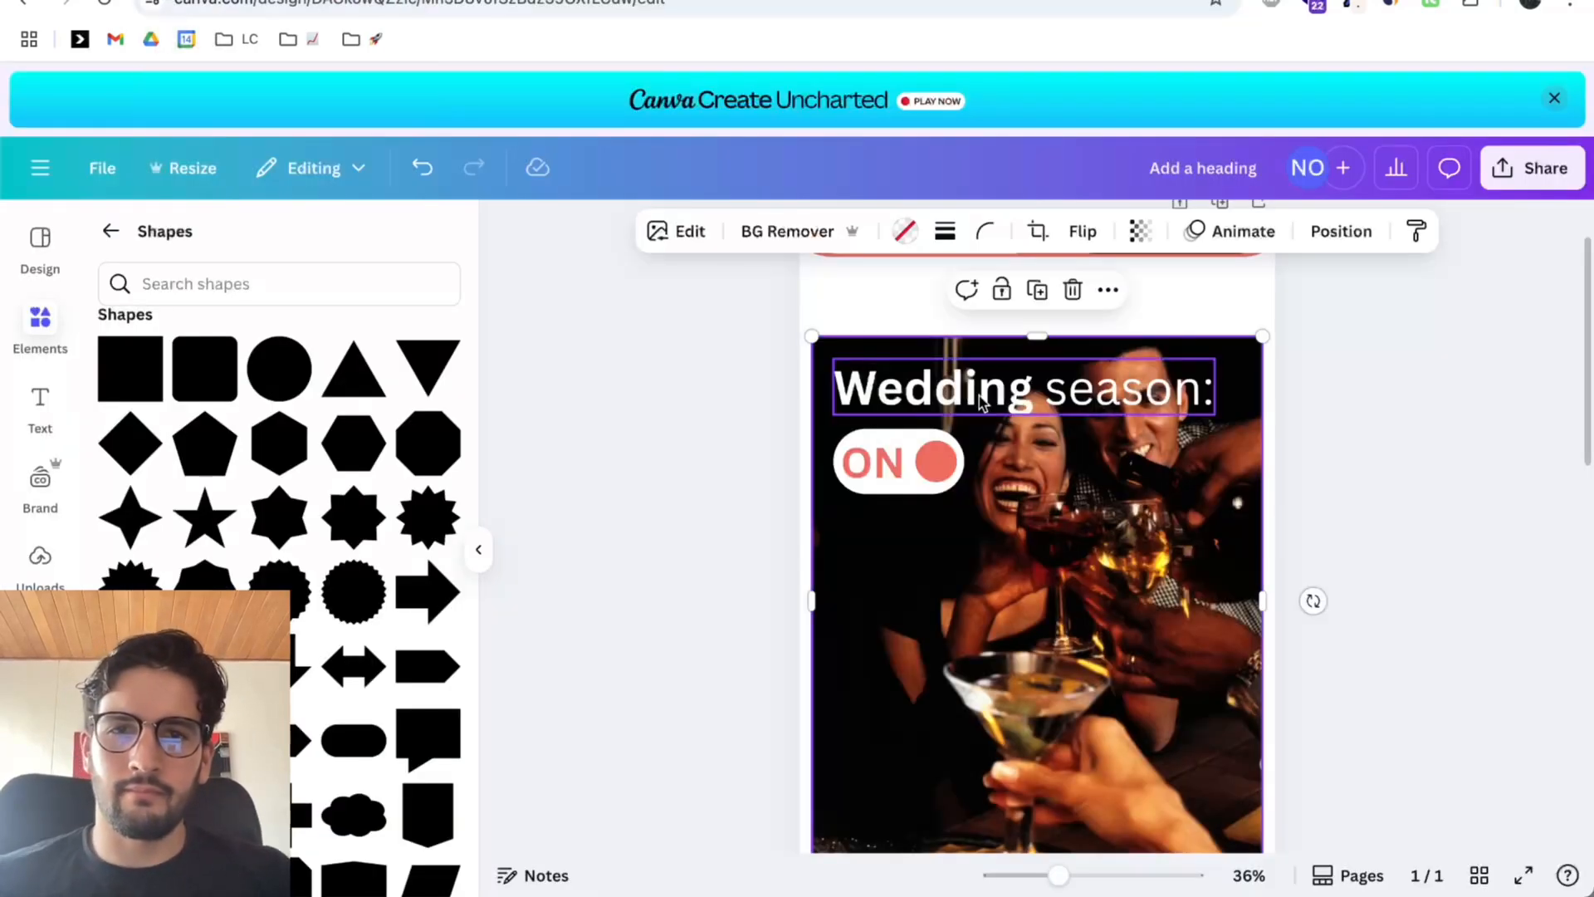
pyautogui.click(1448, 391)
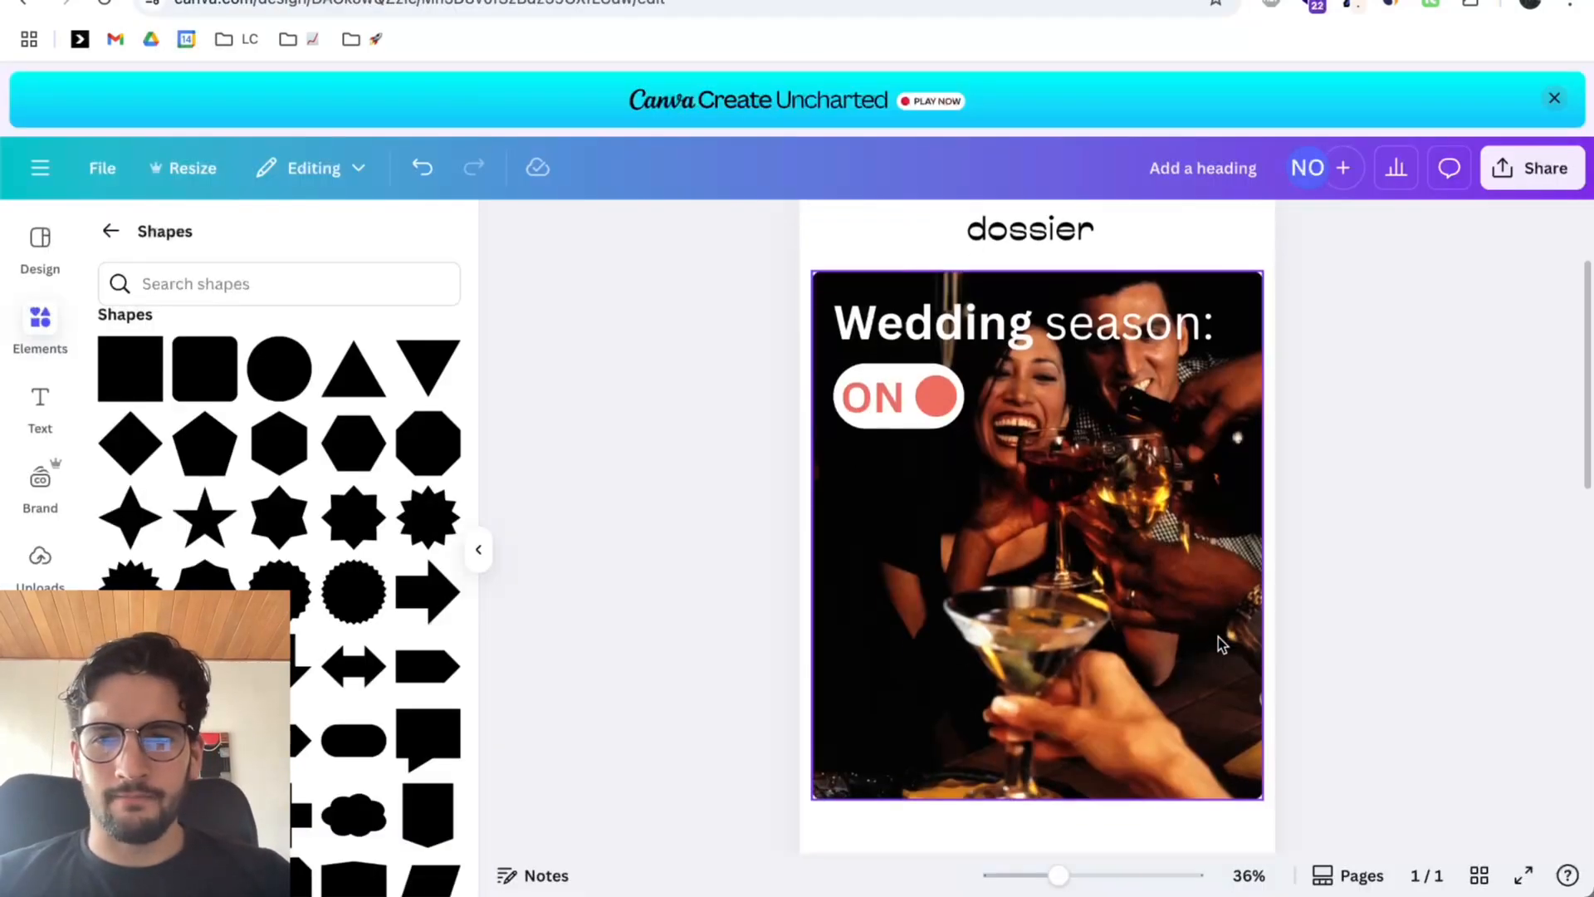
# Add a rounded square from the basic shapes and fill it white.
pyautogui.click(226, 380)
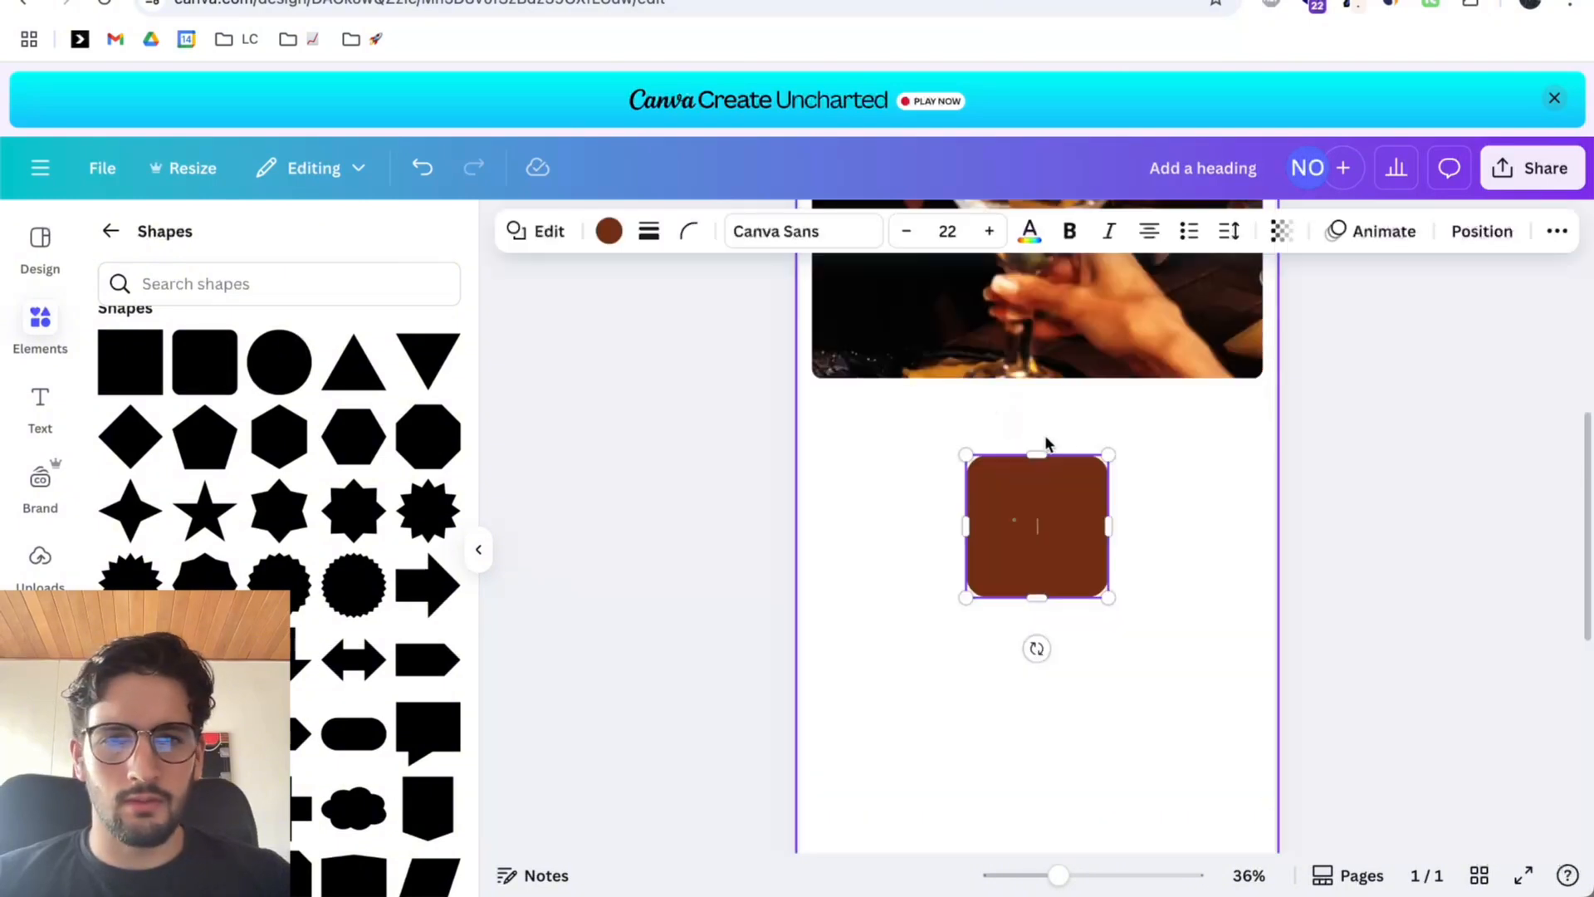
pyautogui.click(607, 227)
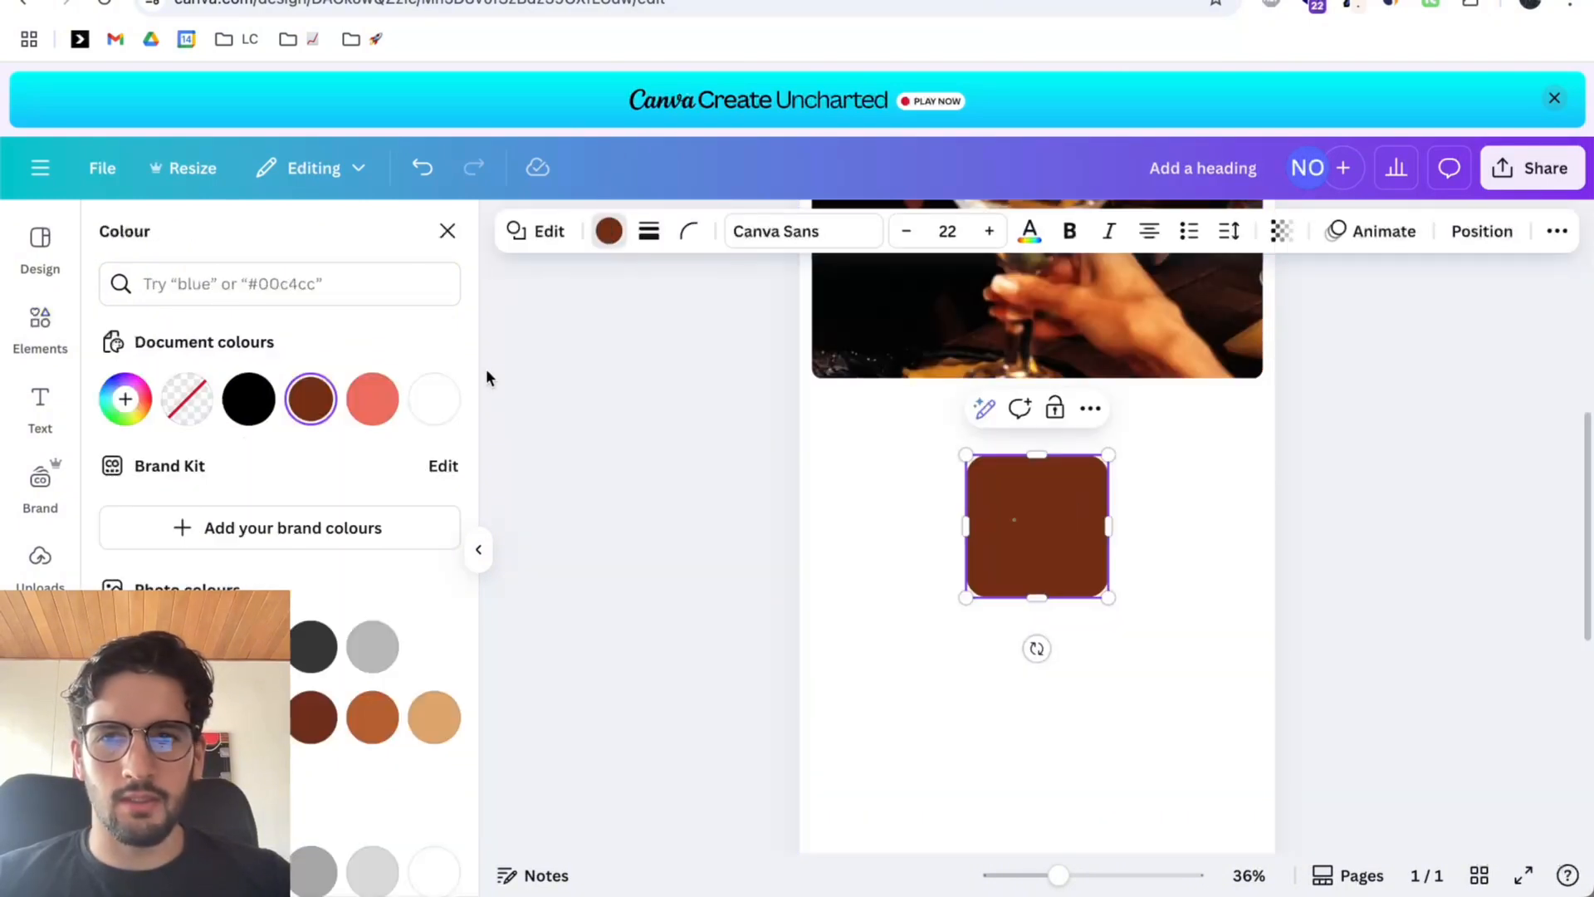
pyautogui.click(413, 417)
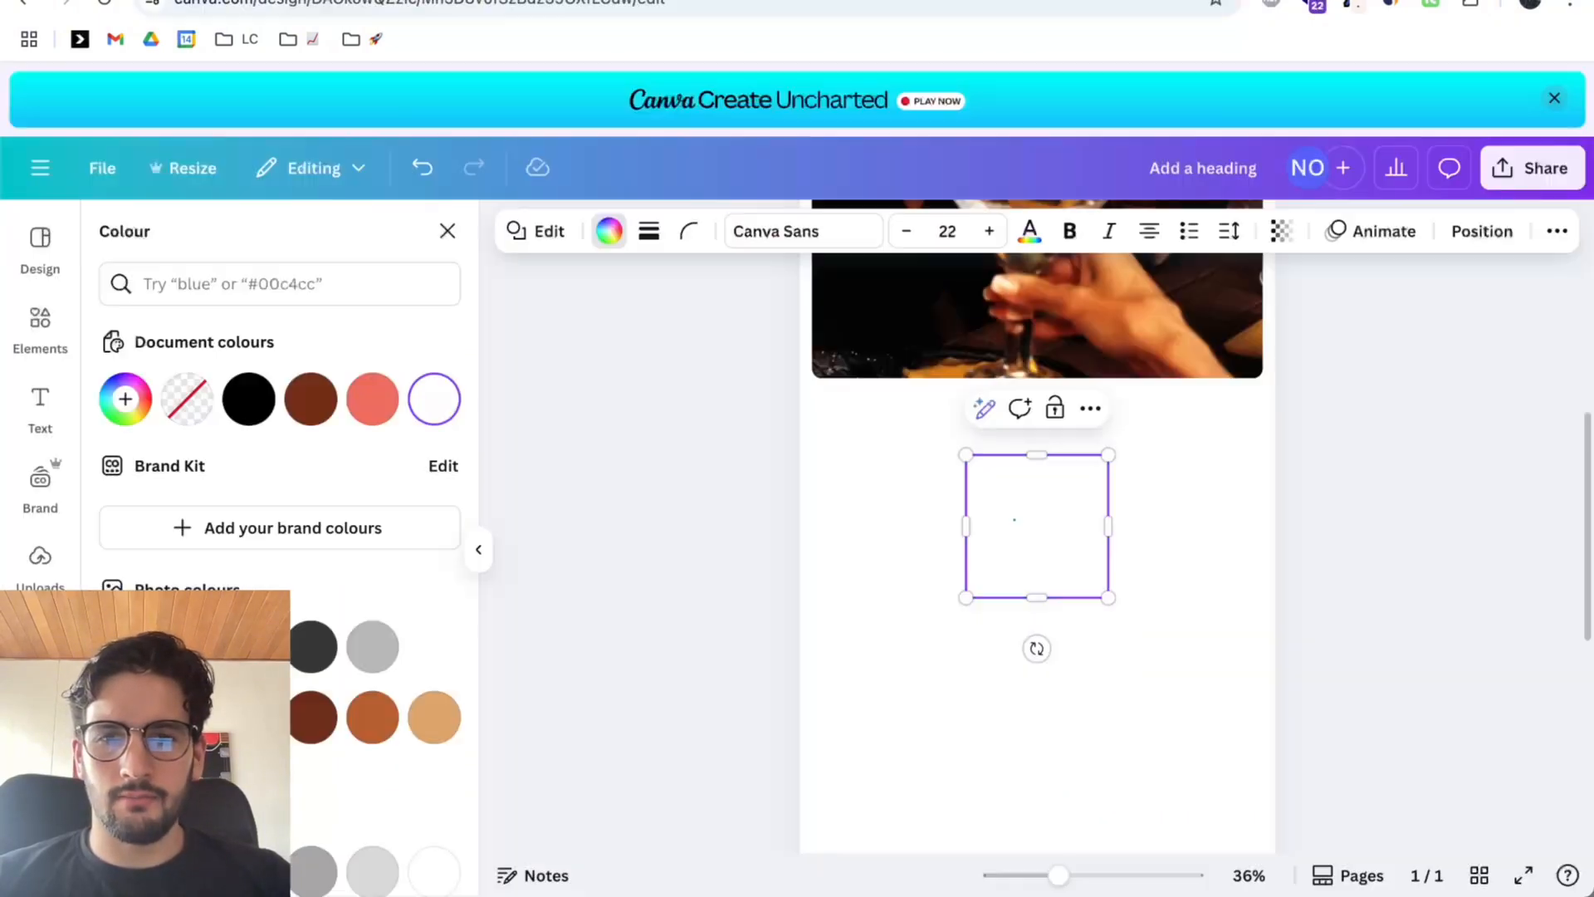
# Stretch the white rounded square into a wide, shallow bar and place it over the lower part of the hero photo.
pyautogui.moveTo(1103, 537); pyautogui.dragTo(1154, 530)
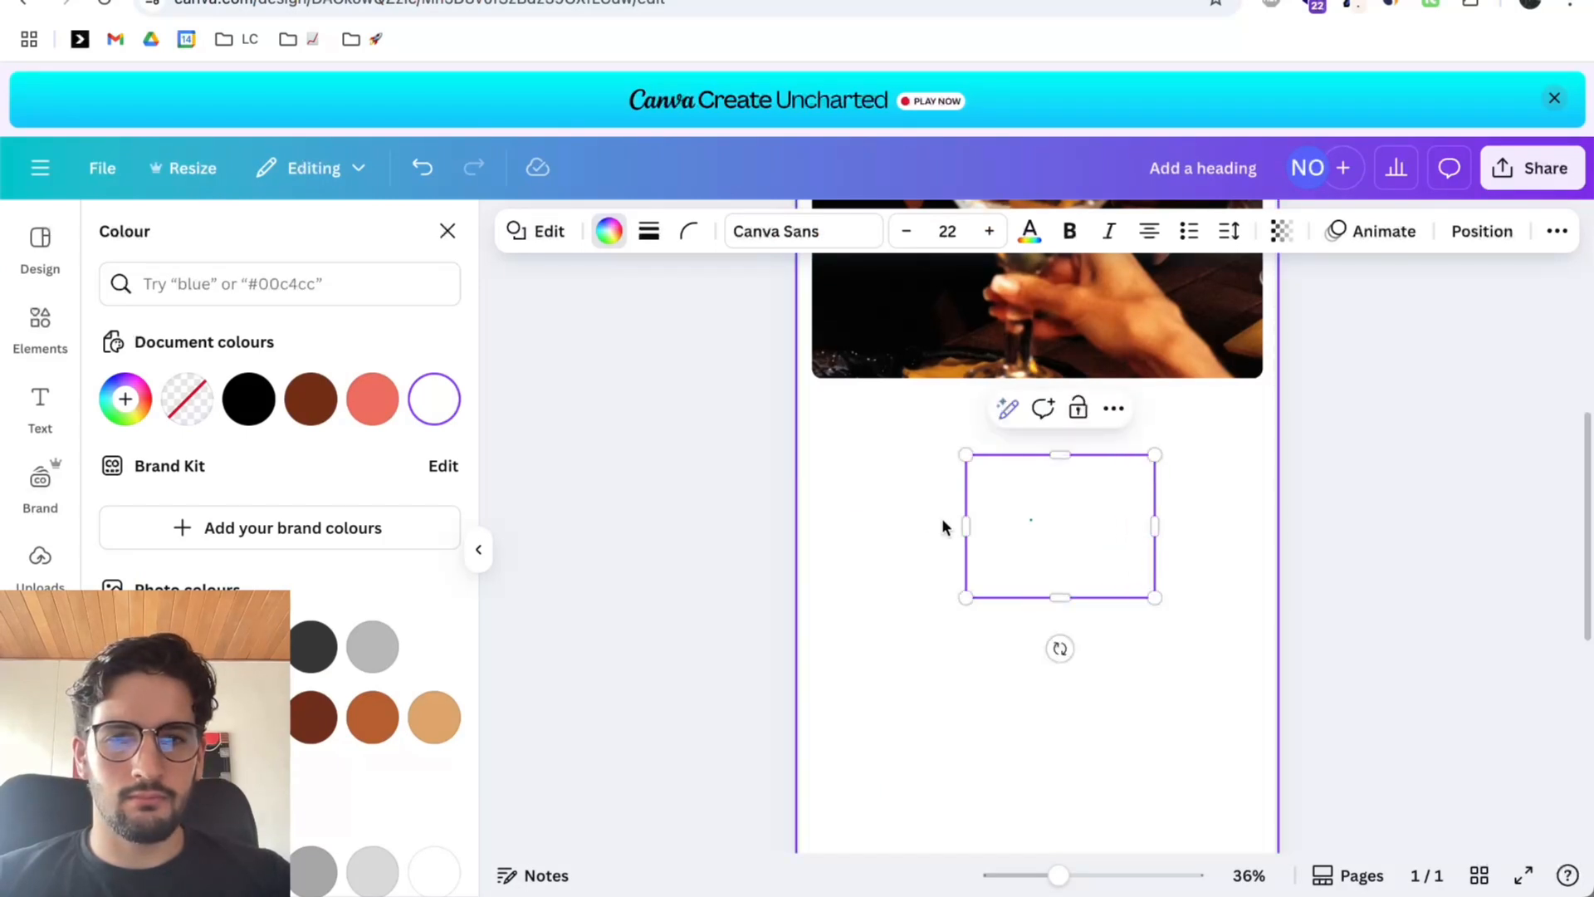
pyautogui.moveTo(957, 527); pyautogui.dragTo(812, 526)
pyautogui.moveTo(1155, 526); pyautogui.dragTo(1234, 527)
pyautogui.moveTo(1235, 593); pyautogui.dragTo(1185, 570)
pyautogui.moveTo(1030, 491); pyautogui.dragTo(1058, 463)
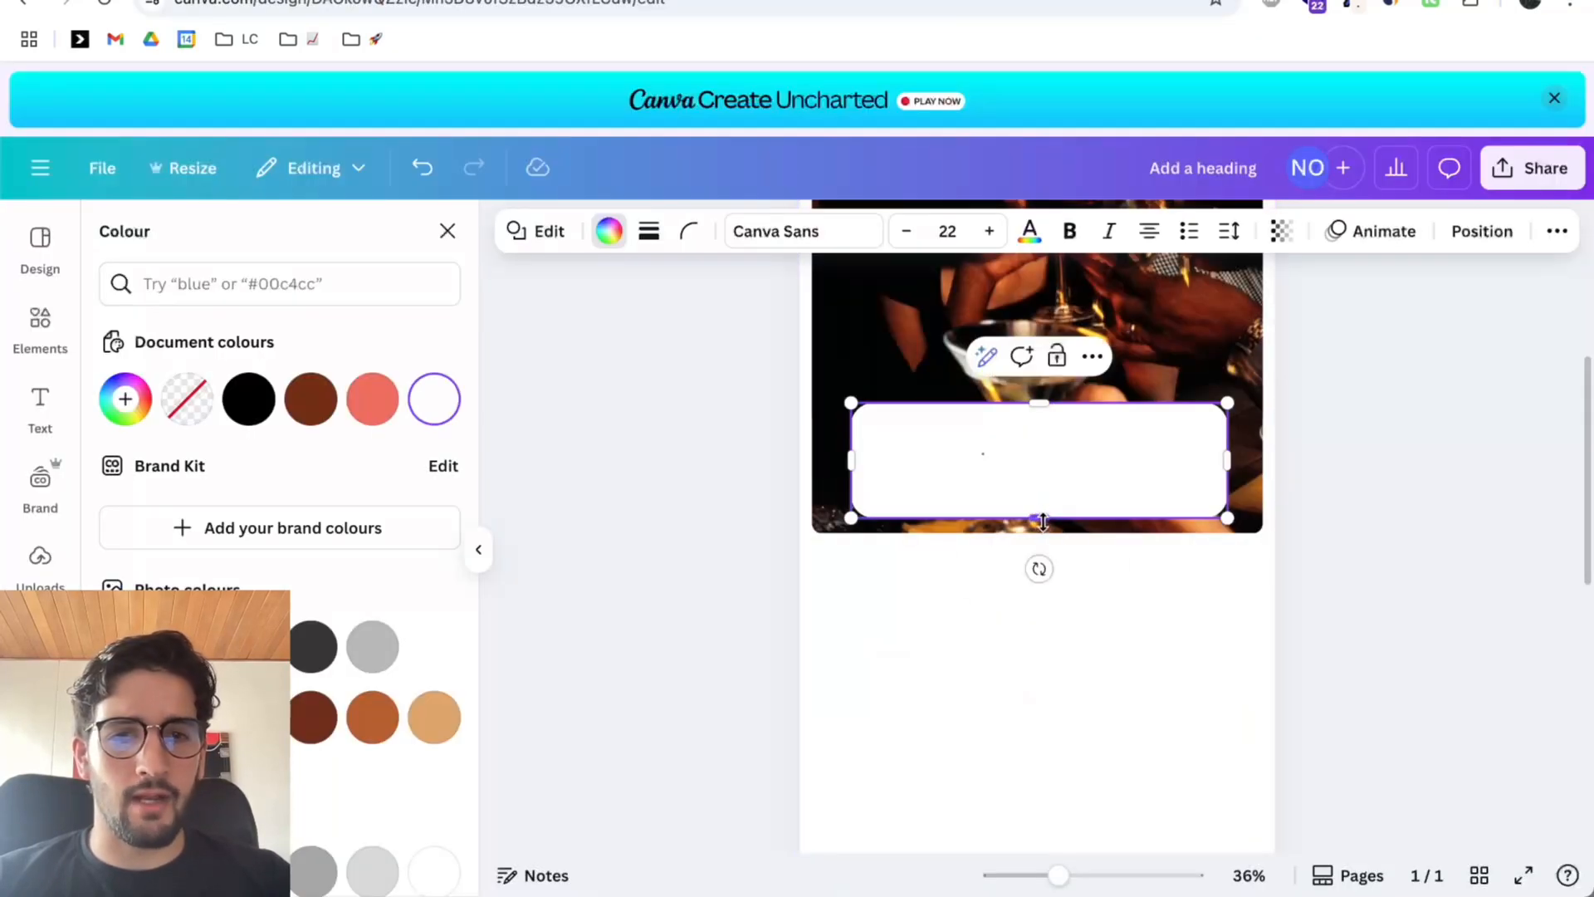
pyautogui.moveTo(1039, 516); pyautogui.dragTo(1037, 469)
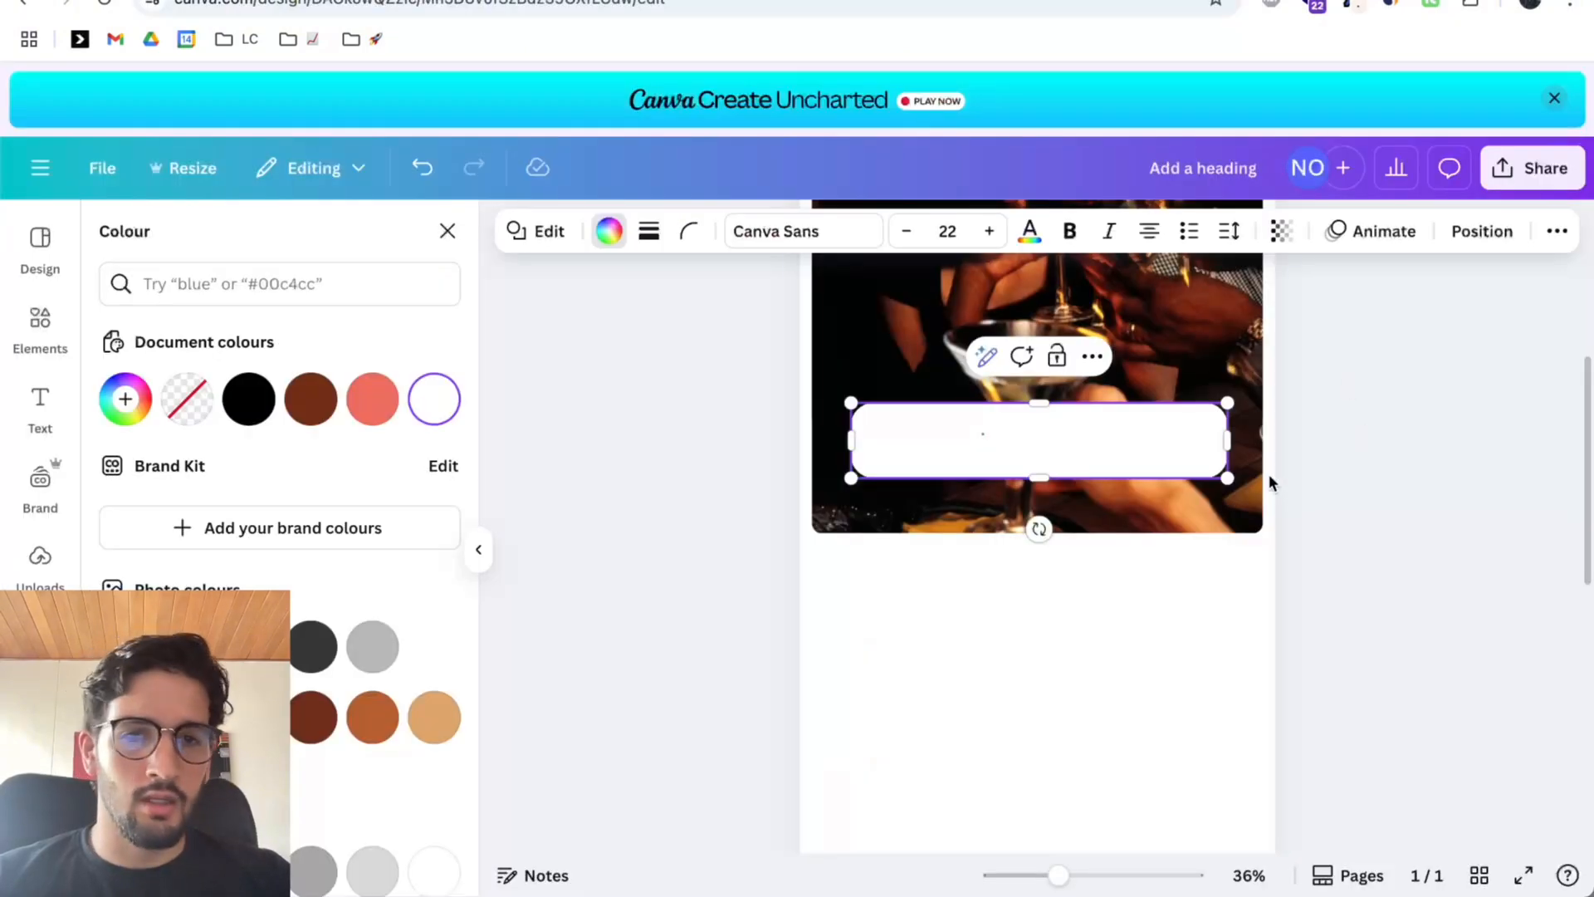
pyautogui.moveTo(1226, 479)
pyautogui.mouseDown()
pyautogui.moveTo(1245, 492)
pyautogui.moveTo(1166, 472)
pyautogui.moveTo(1215, 476)
pyautogui.mouseUp()
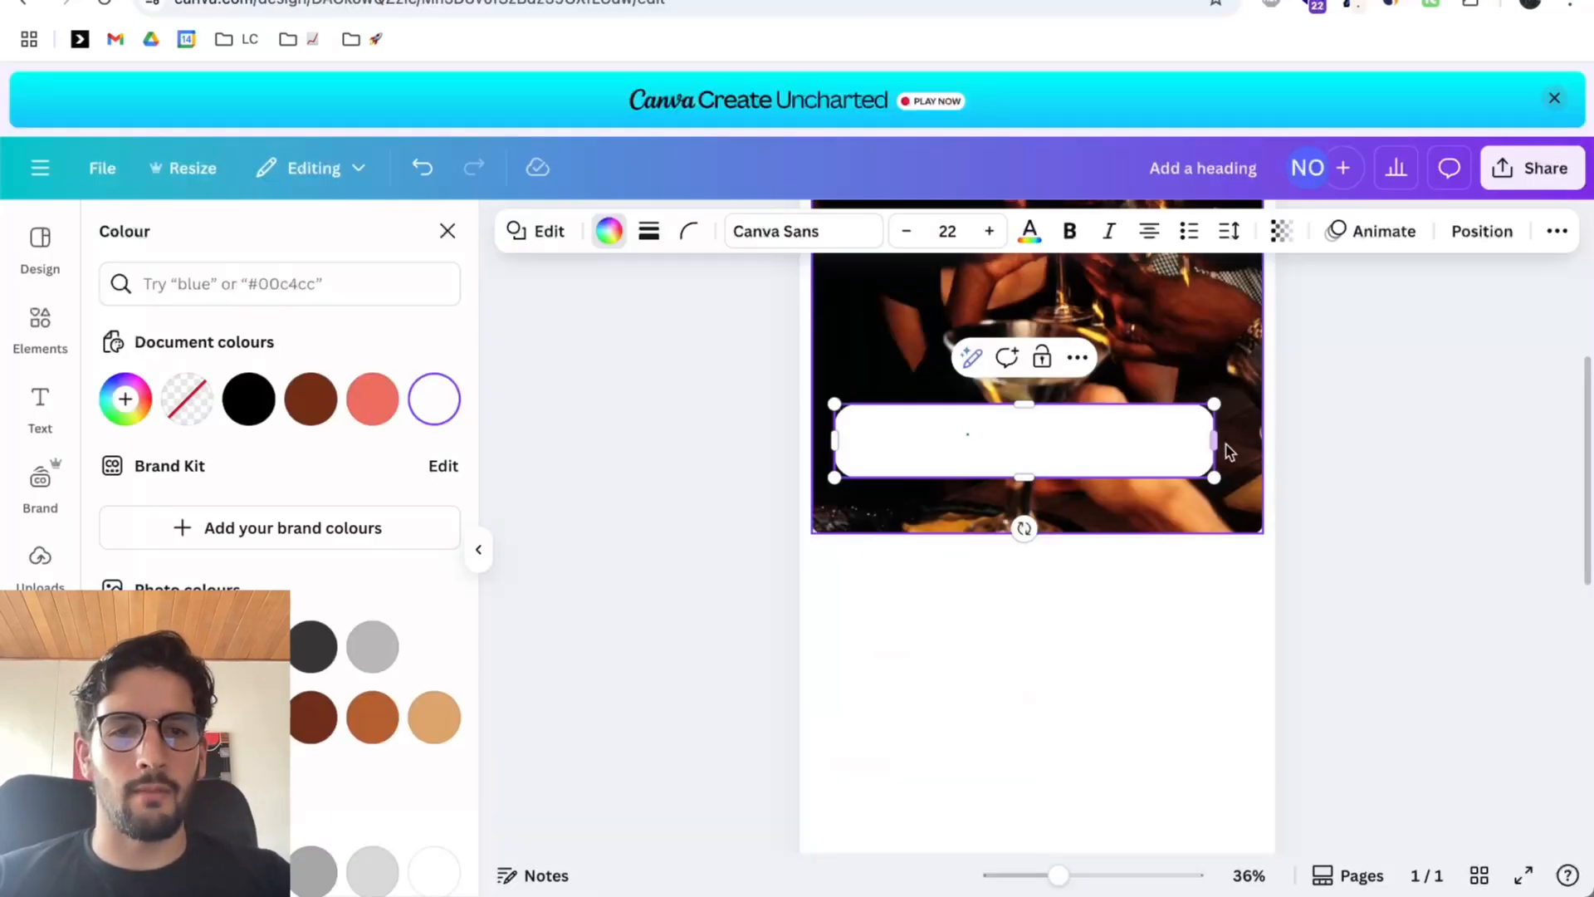
pyautogui.click(1226, 445)
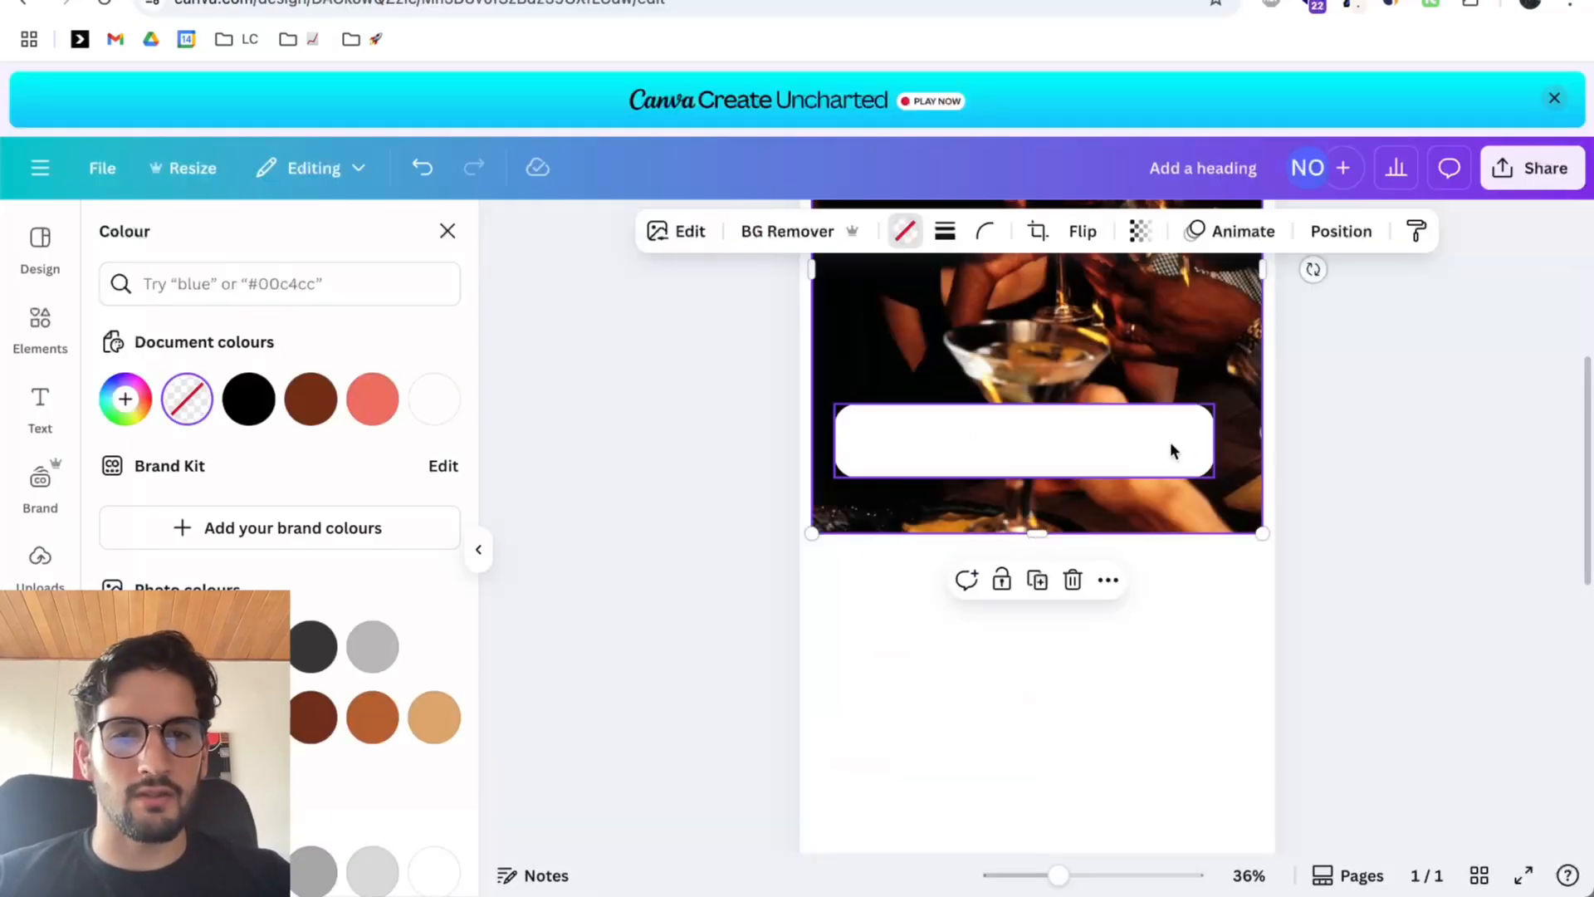
pyautogui.click(1170, 443)
pyautogui.moveTo(1213, 445); pyautogui.dragTo(1227, 445)
# Centre the white bar horizontally on the page, keeping it near the bottom of the hero photo.
pyautogui.click(1444, 237)
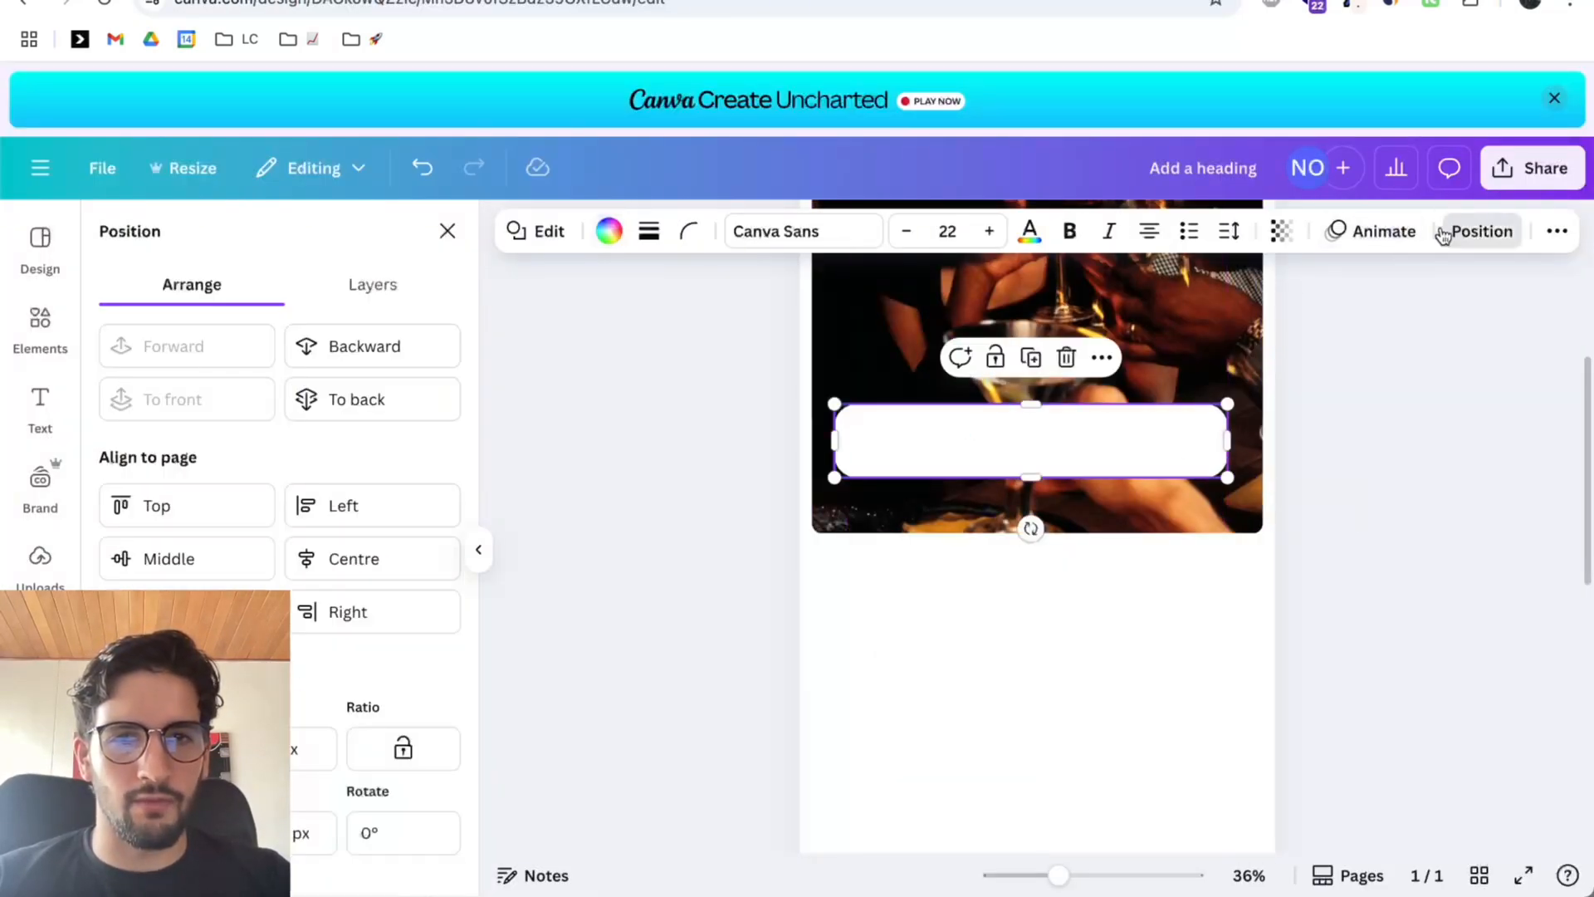
pyautogui.click(217, 558)
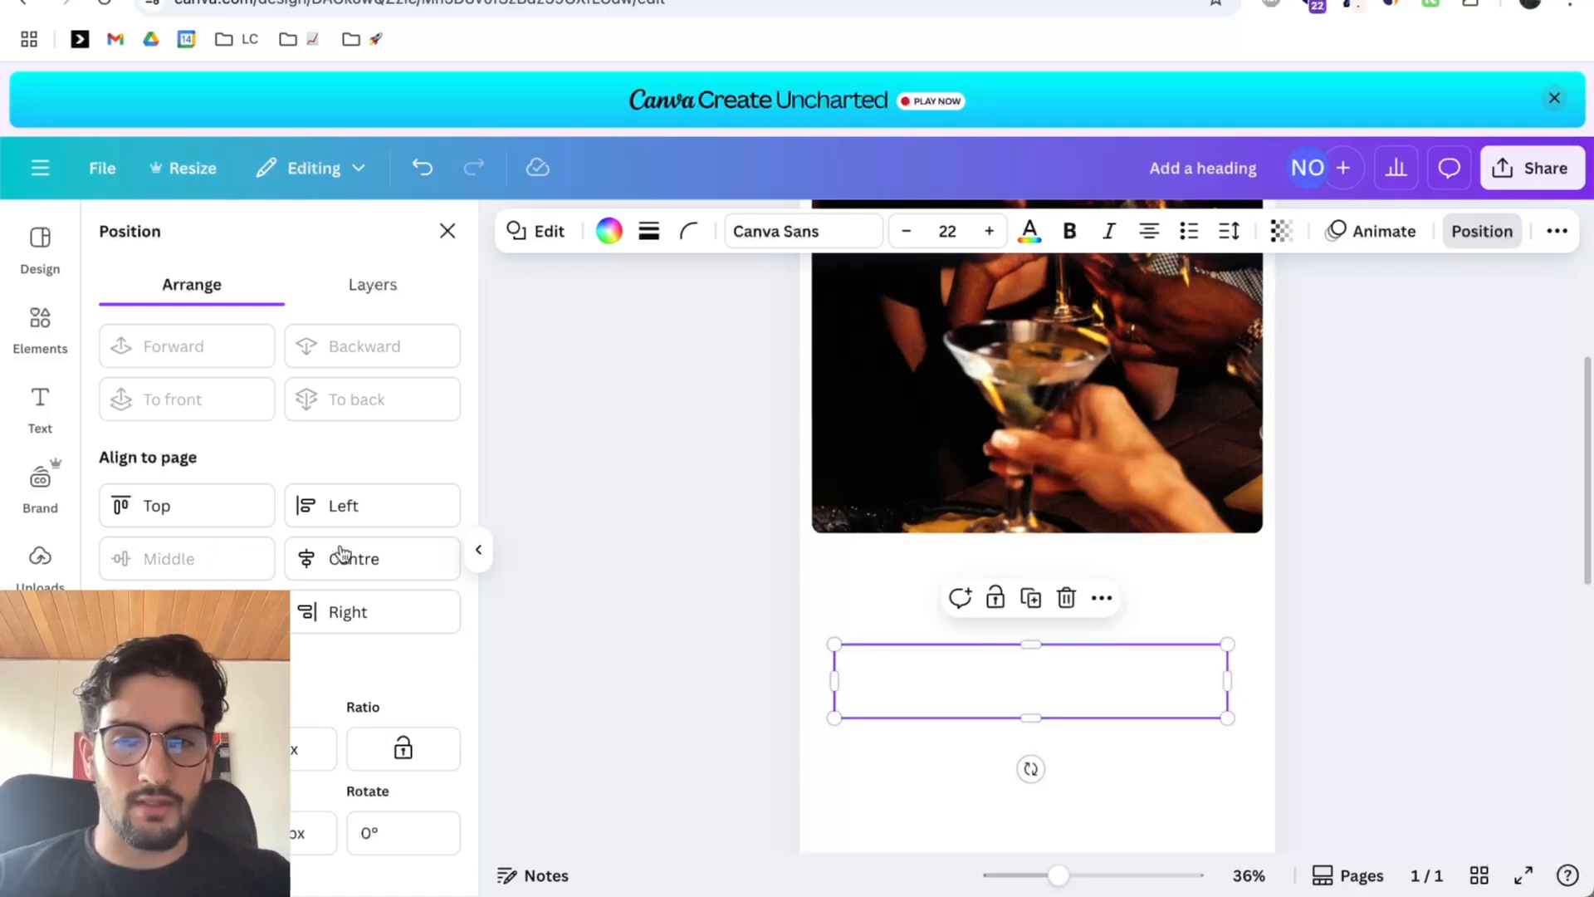
pyautogui.hotkey('ctrl', 'z')
pyautogui.click(431, 555)
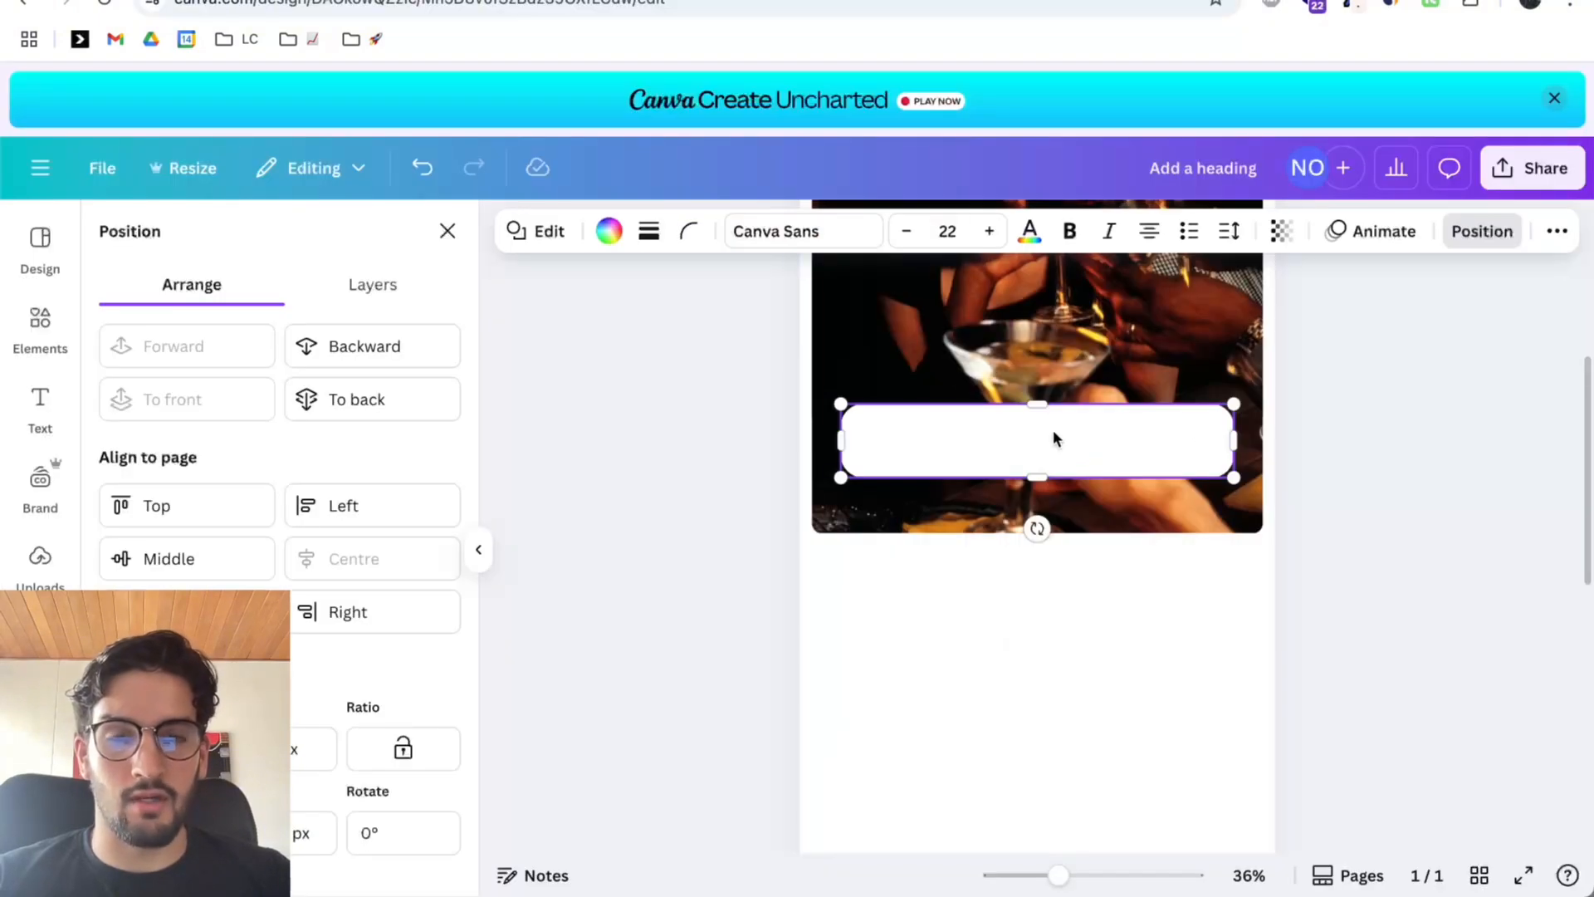
pyautogui.moveTo(1053, 434); pyautogui.dragTo(1044, 425)
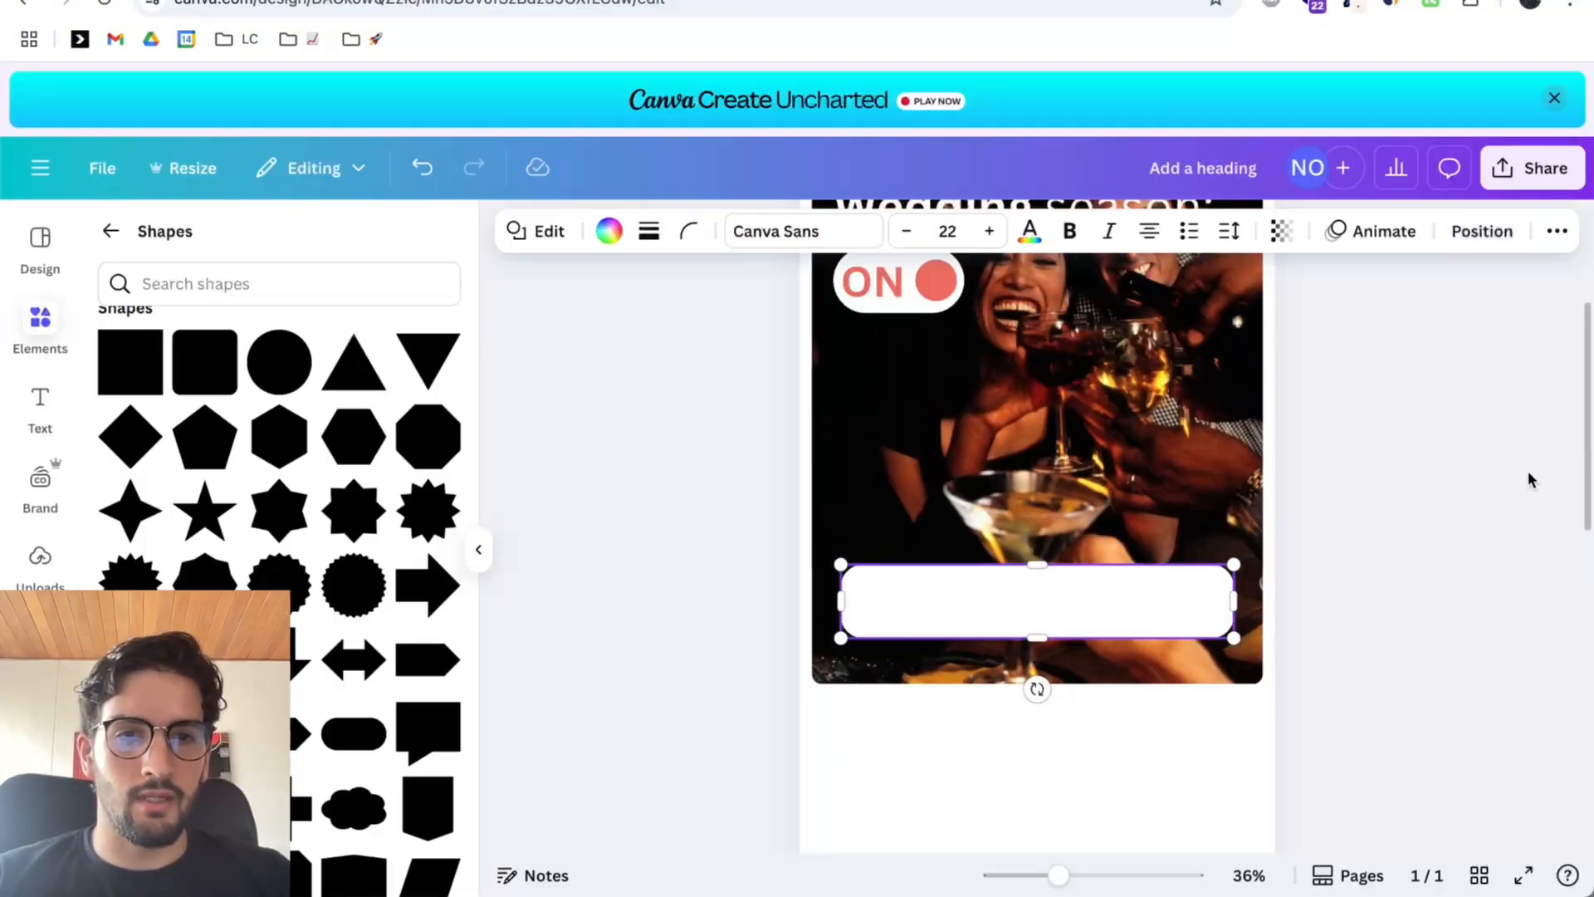
# Duplicate the "Wedding season:" heading and place the copy over the white bar.
pyautogui.scroll(-3, 1408, 480)
pyautogui.scroll(2, 1245, 416)
pyautogui.hotkey('ctrl', 'z')
pyautogui.hotkey('ctrl', 'z')
pyautogui.hotkey('ctrl', 'z')
pyautogui.hotkey('ctrl', 'z')
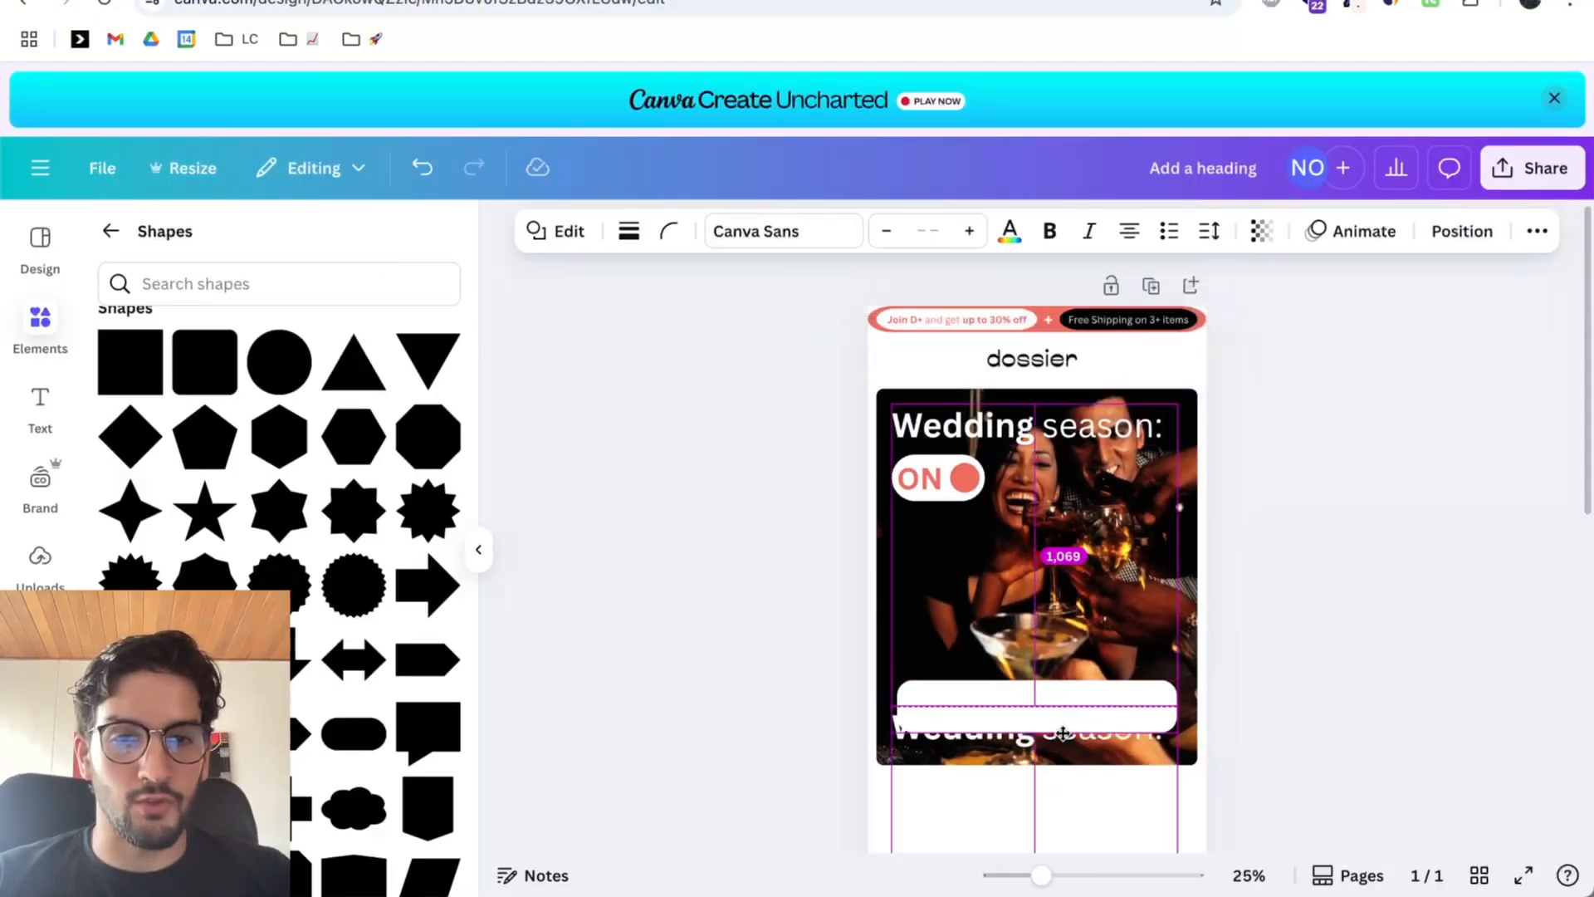
pyautogui.hotkey('ctrl', 'y')
pyautogui.hotkey('ctrl', 'y')
pyautogui.hotkey('ctrl', 'y')
pyautogui.hotkey('ctrl', 'y')
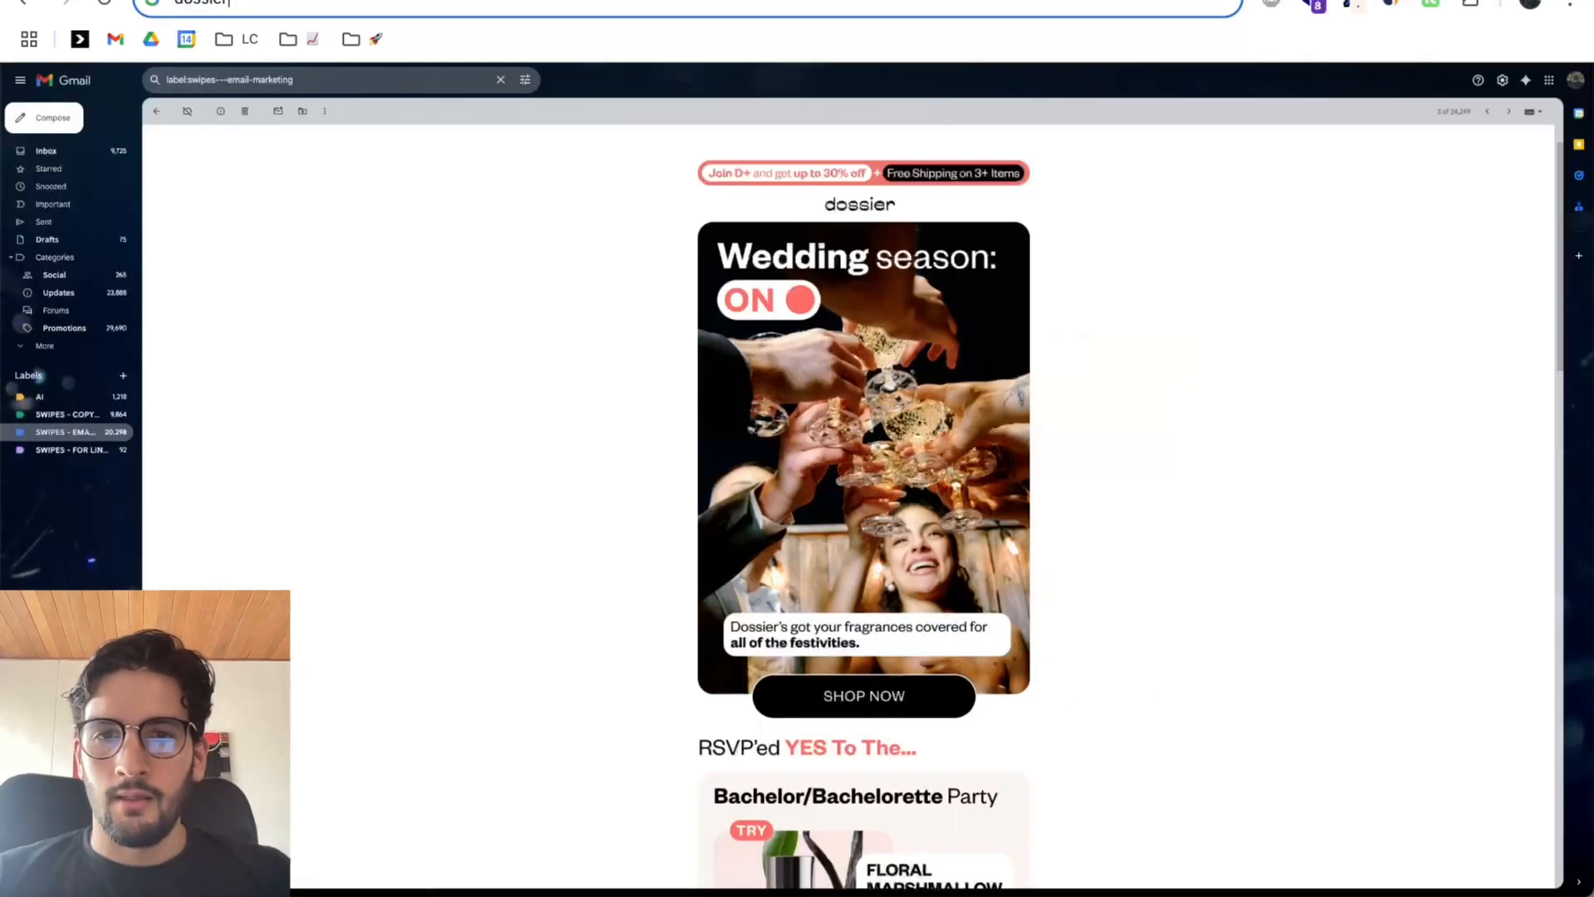
# Switch to the reference email's browser tab, write out "Dossier's got your fragrances covered for all of the festivities." in the address bar and copy it.
pyautogui.scroll(-1, 742, 103)
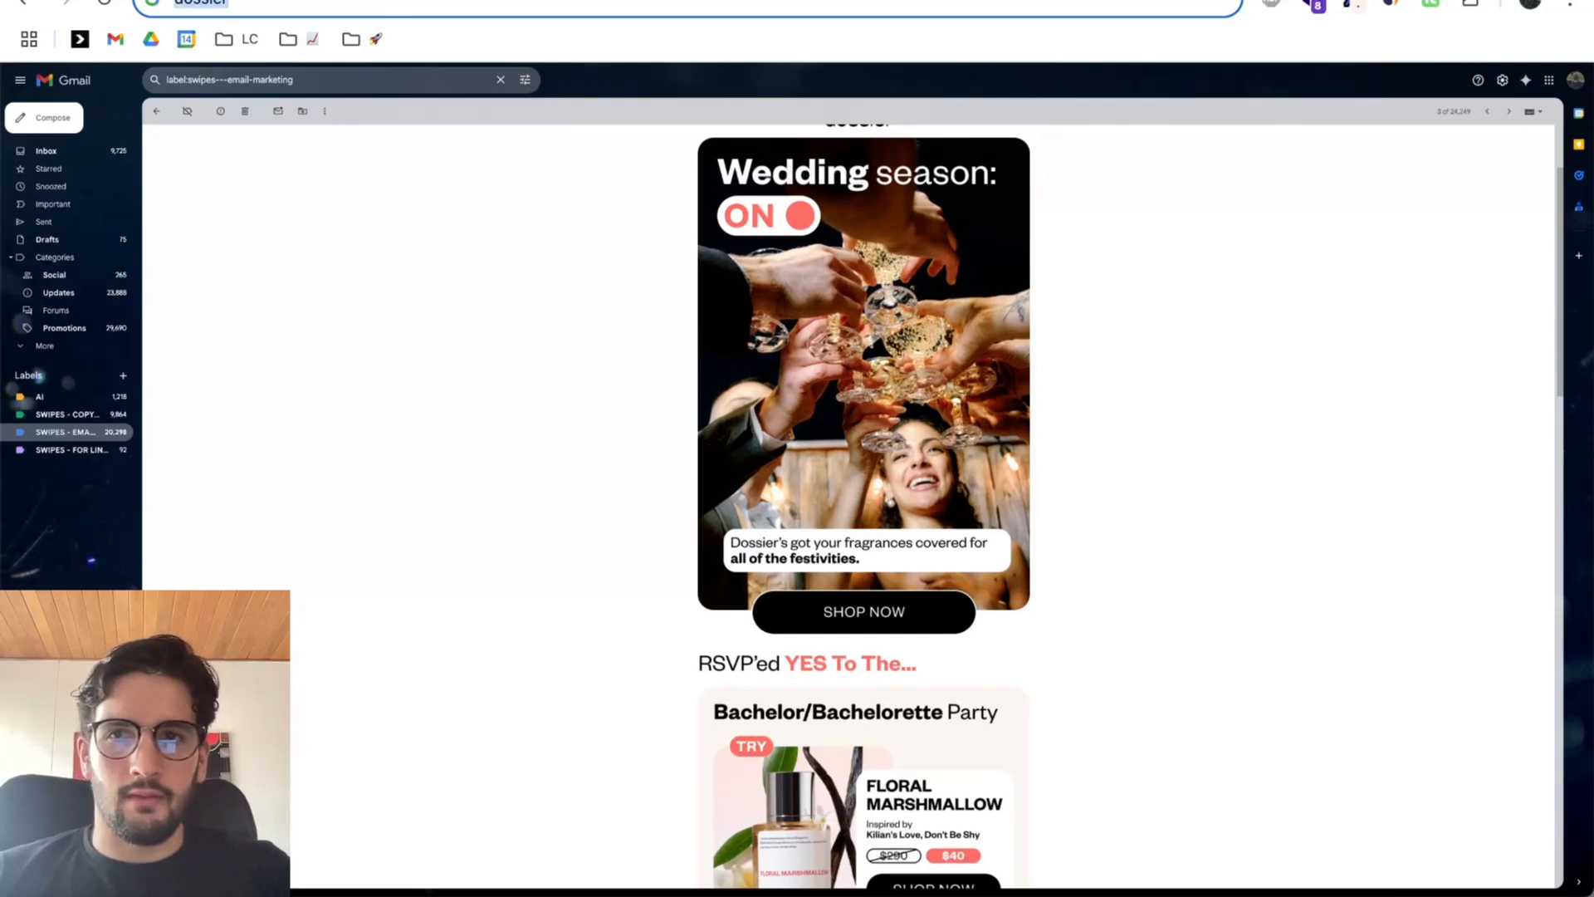
pyautogui.write("Dossier's go")
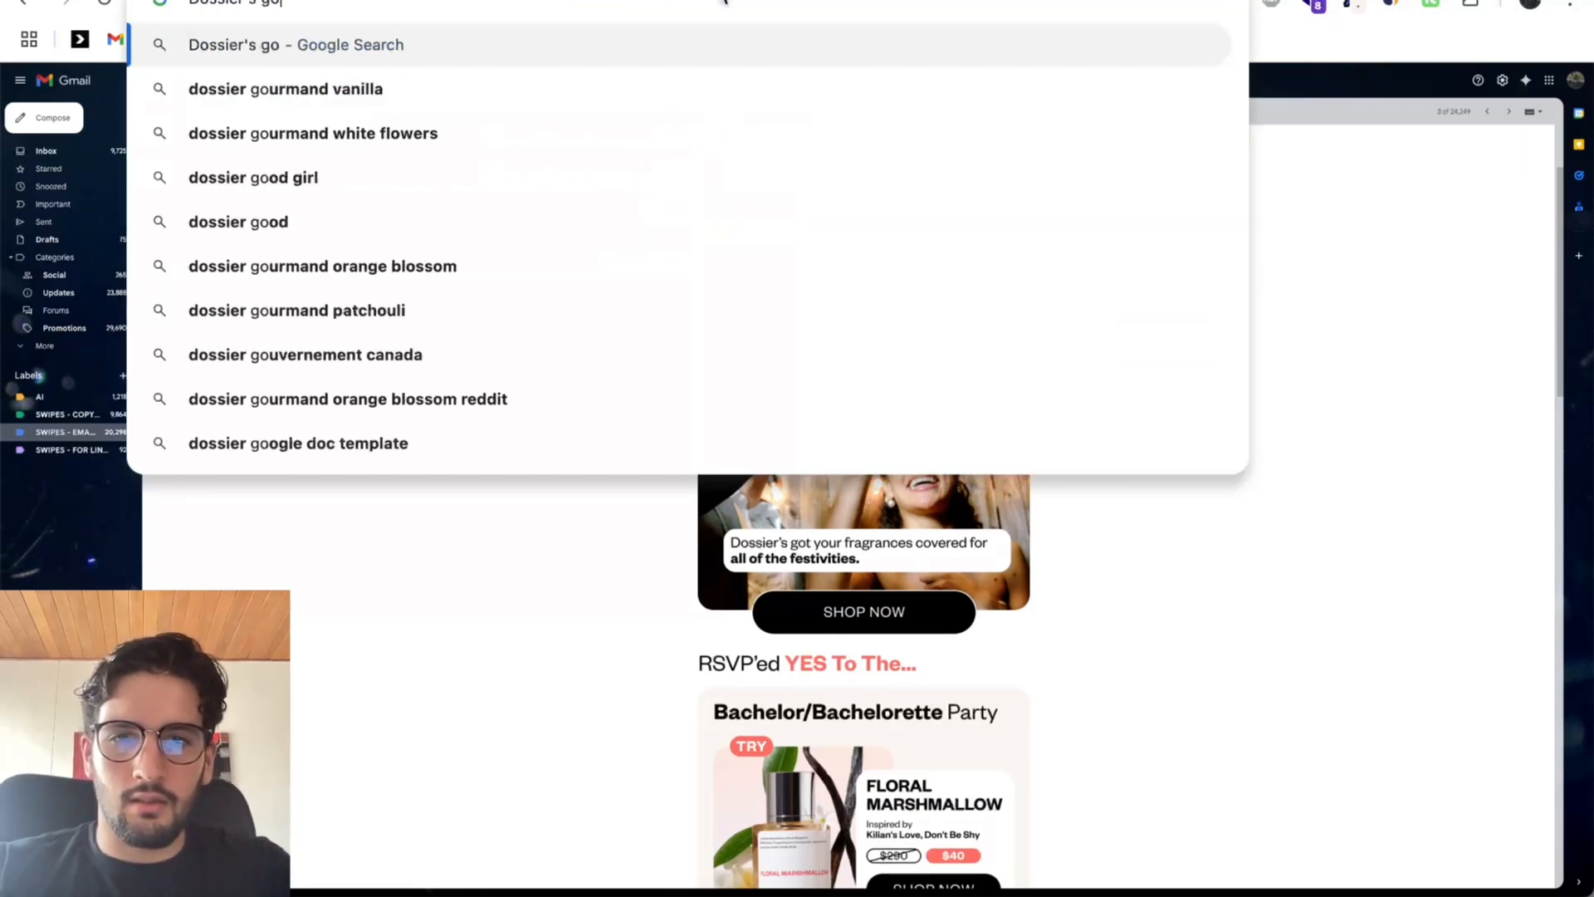
pyautogui.write('t your fragrances')
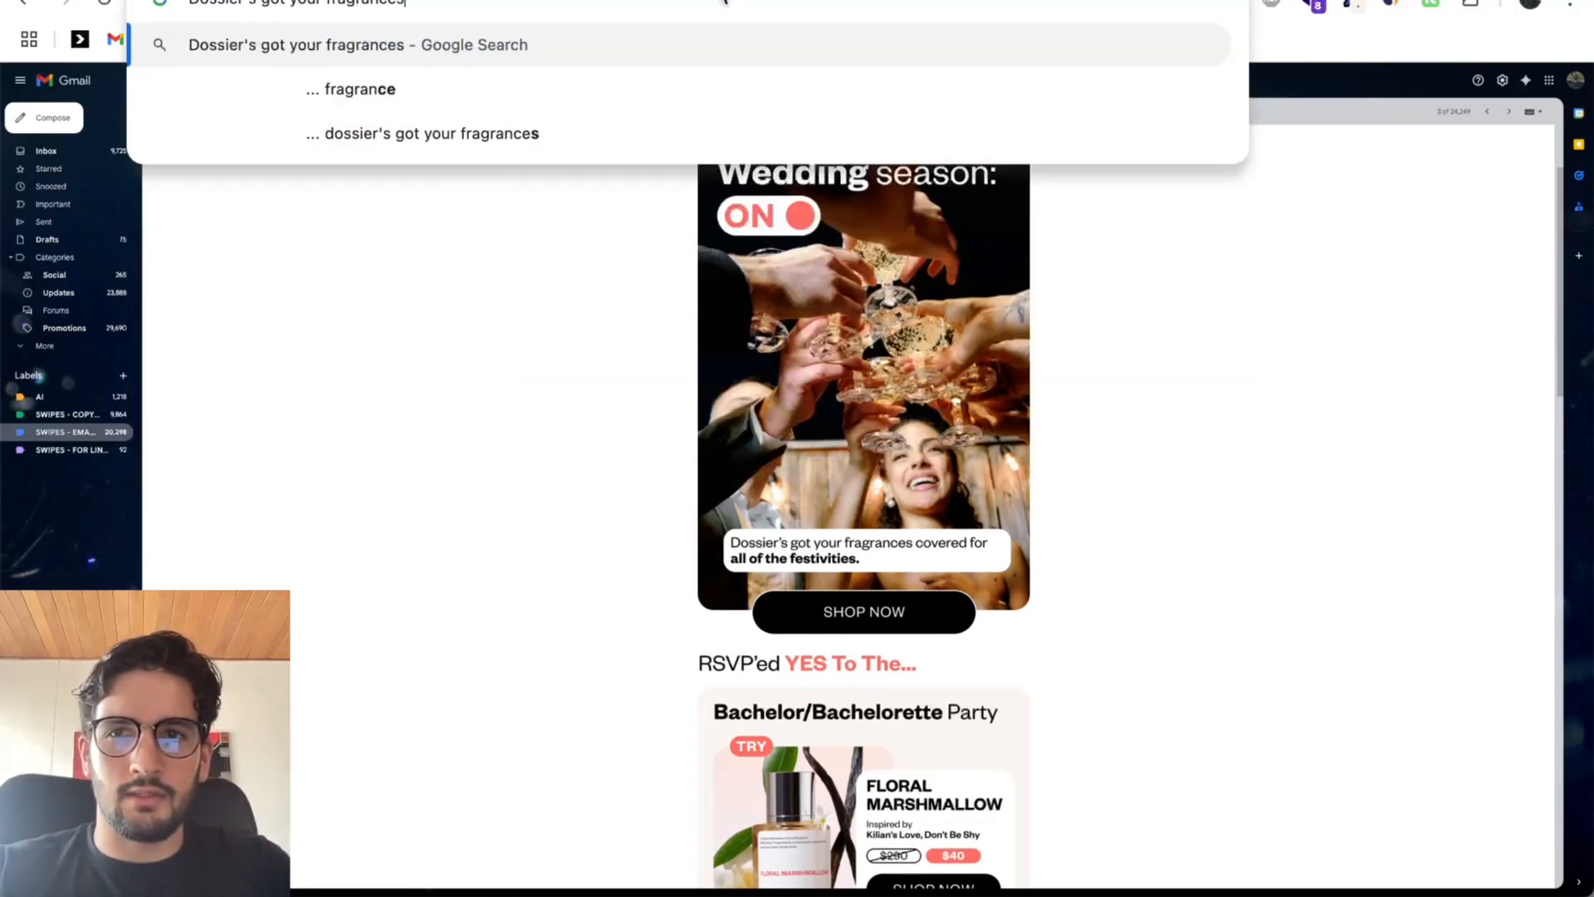
pyautogui.write(' covered ')
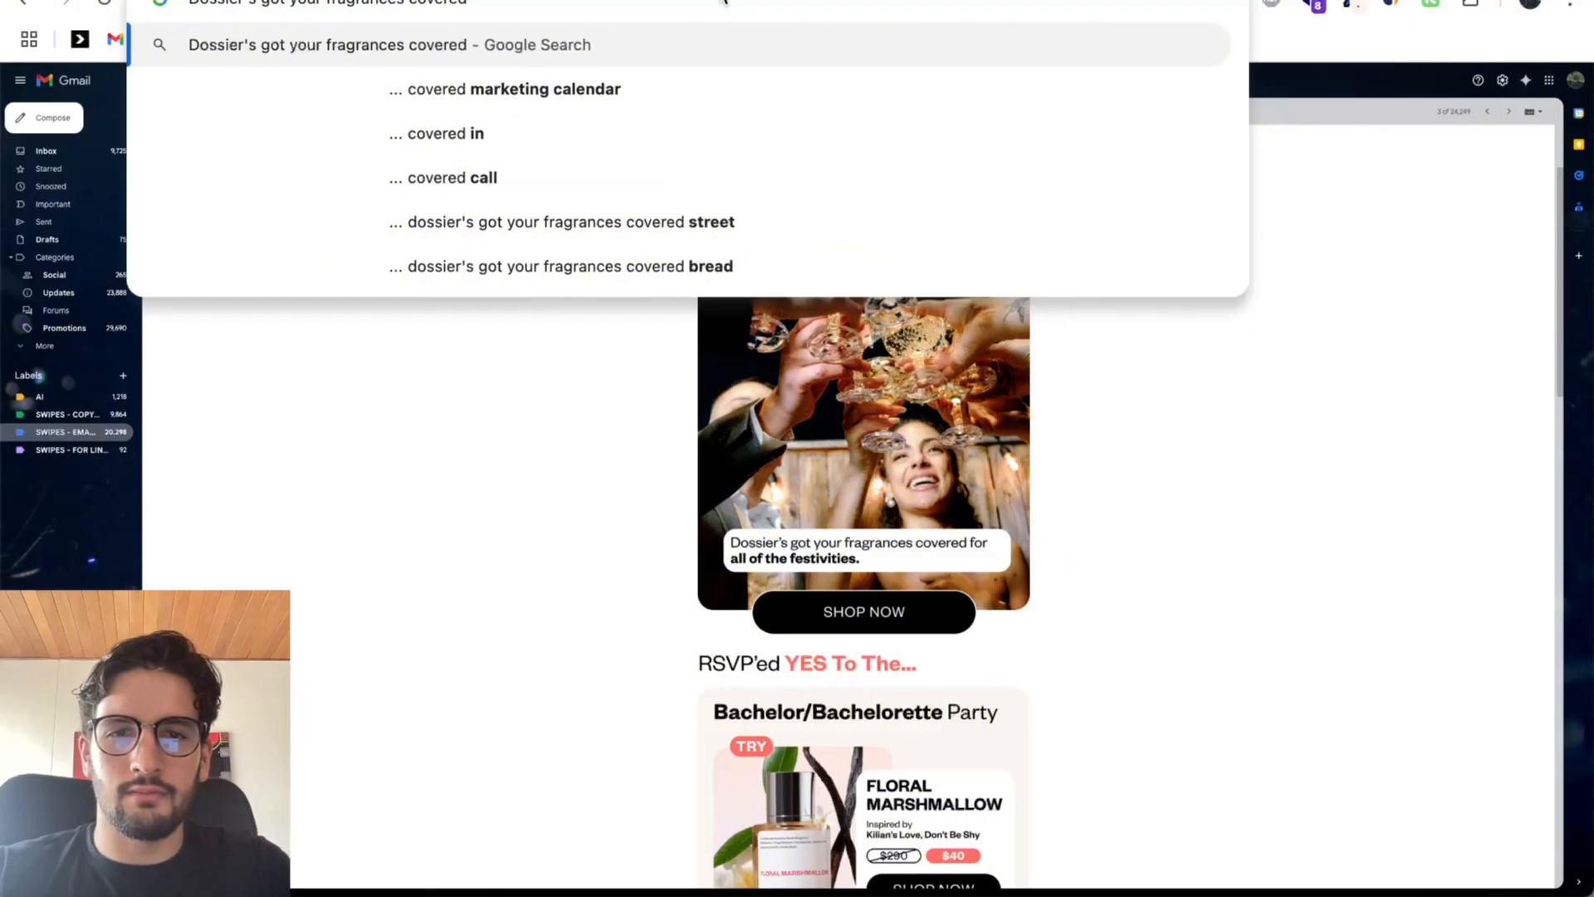
pyautogui.write('for all of the festivities.')
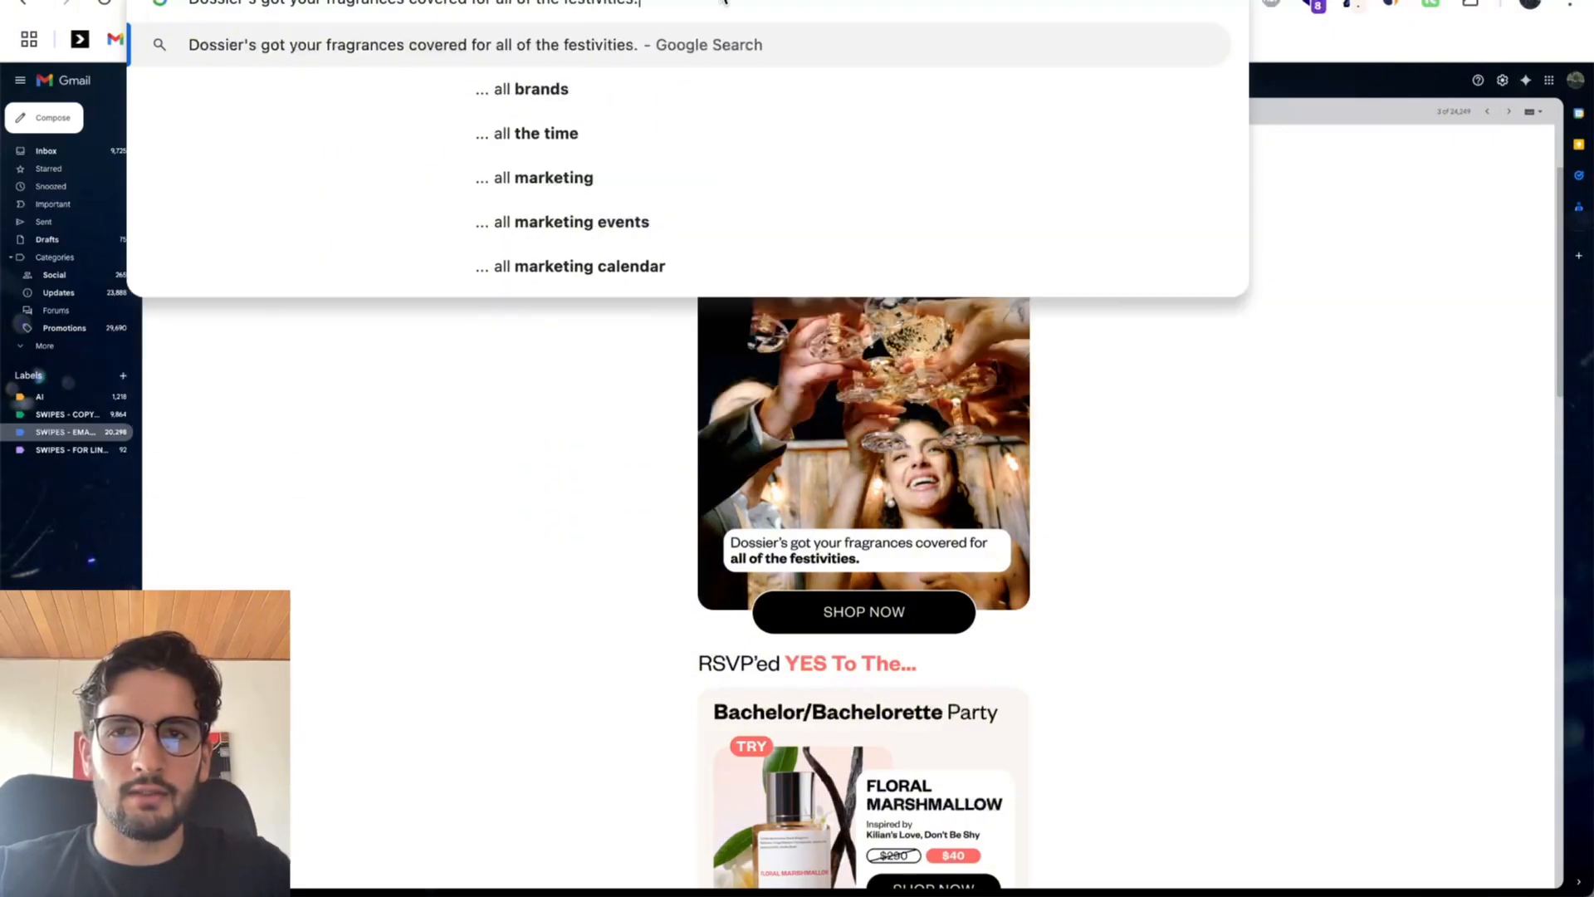
pyautogui.hotkey('ctrl', 'a')
pyautogui.press('super+c')
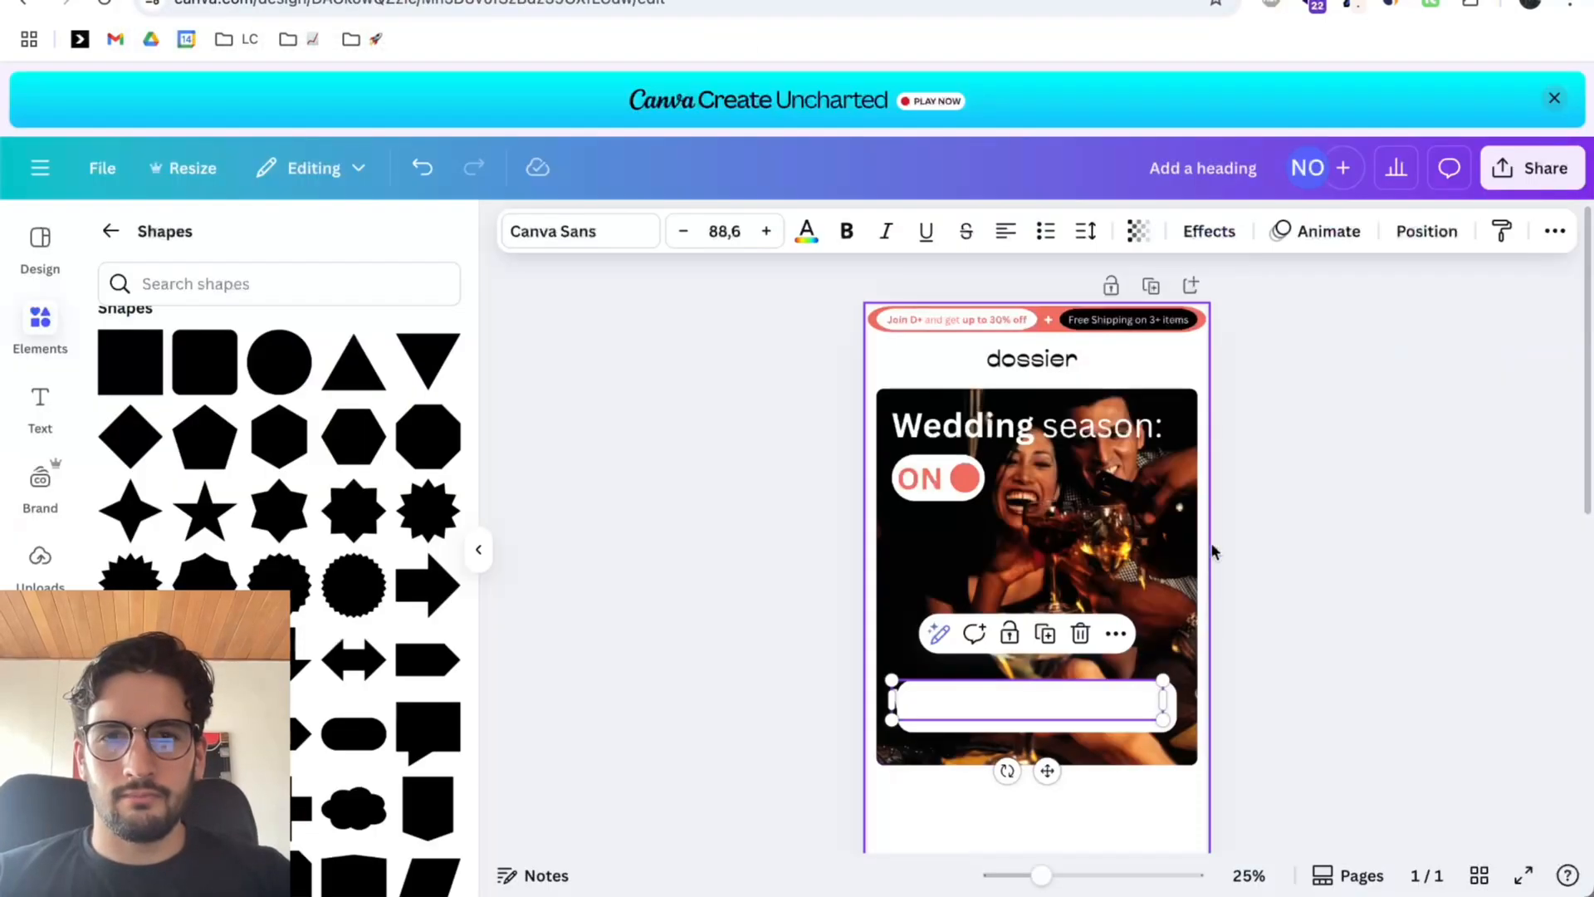
# Switch back to Canva and replace the duplicated heading's text with the copied fragrance sentence.
pyautogui.doubleClick(1077, 707)
pyautogui.press('super+v')
pyautogui.press('super+a')
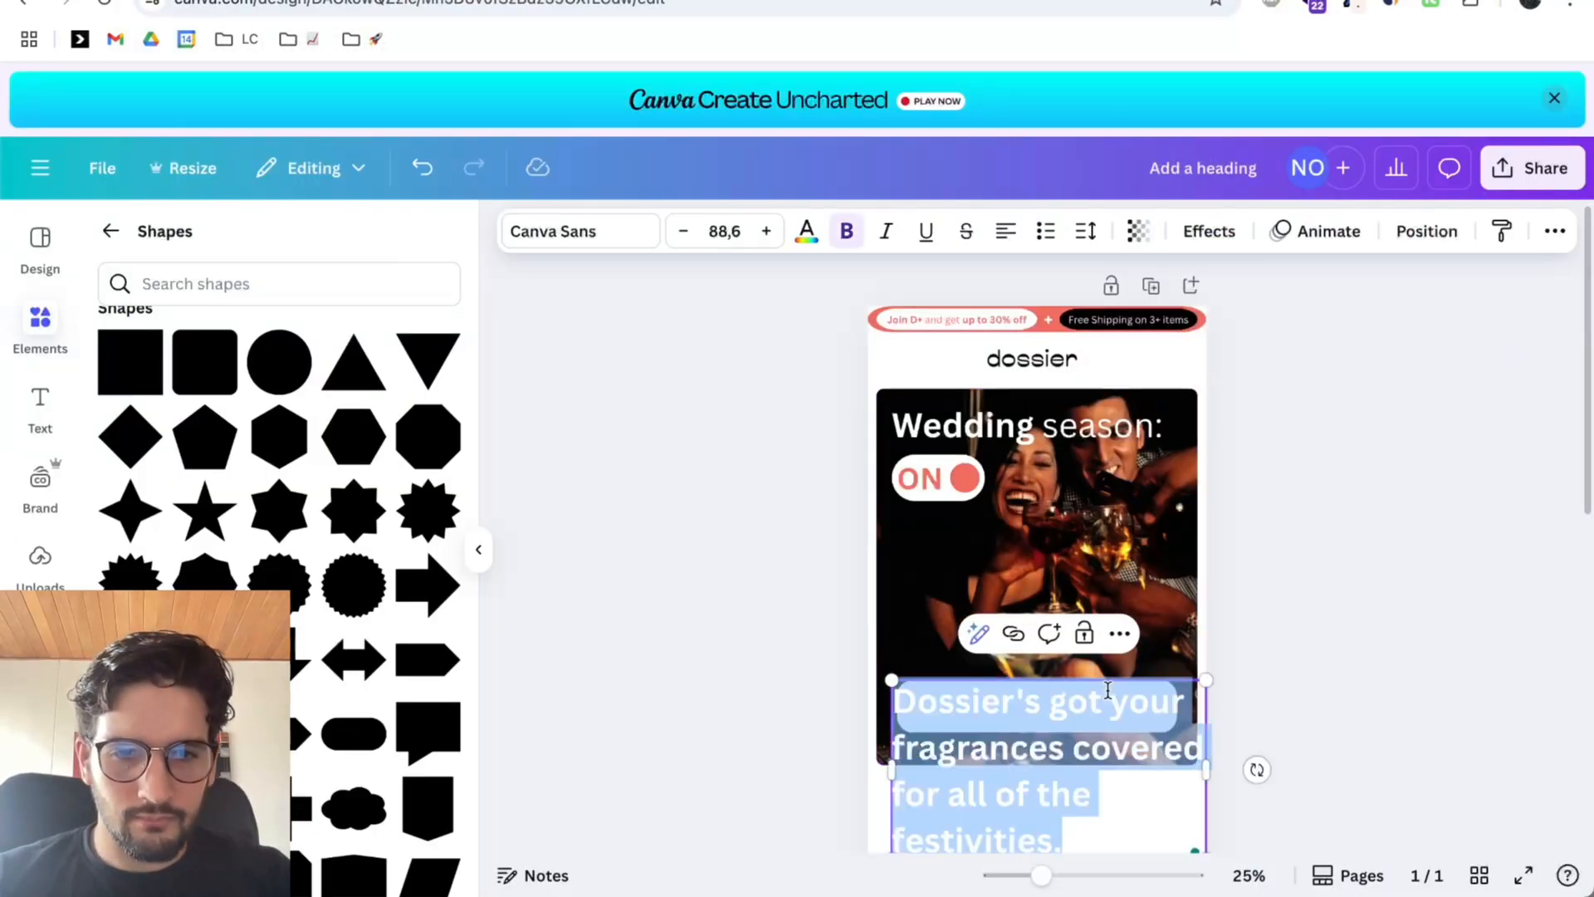
# Change the fragrance sentence's text colour to black and set its font size to 30.
pyautogui.click(681, 240)
pyautogui.click(681, 239)
pyautogui.click(682, 240)
pyautogui.click(682, 240)
pyautogui.click(690, 240)
pyautogui.click(689, 240)
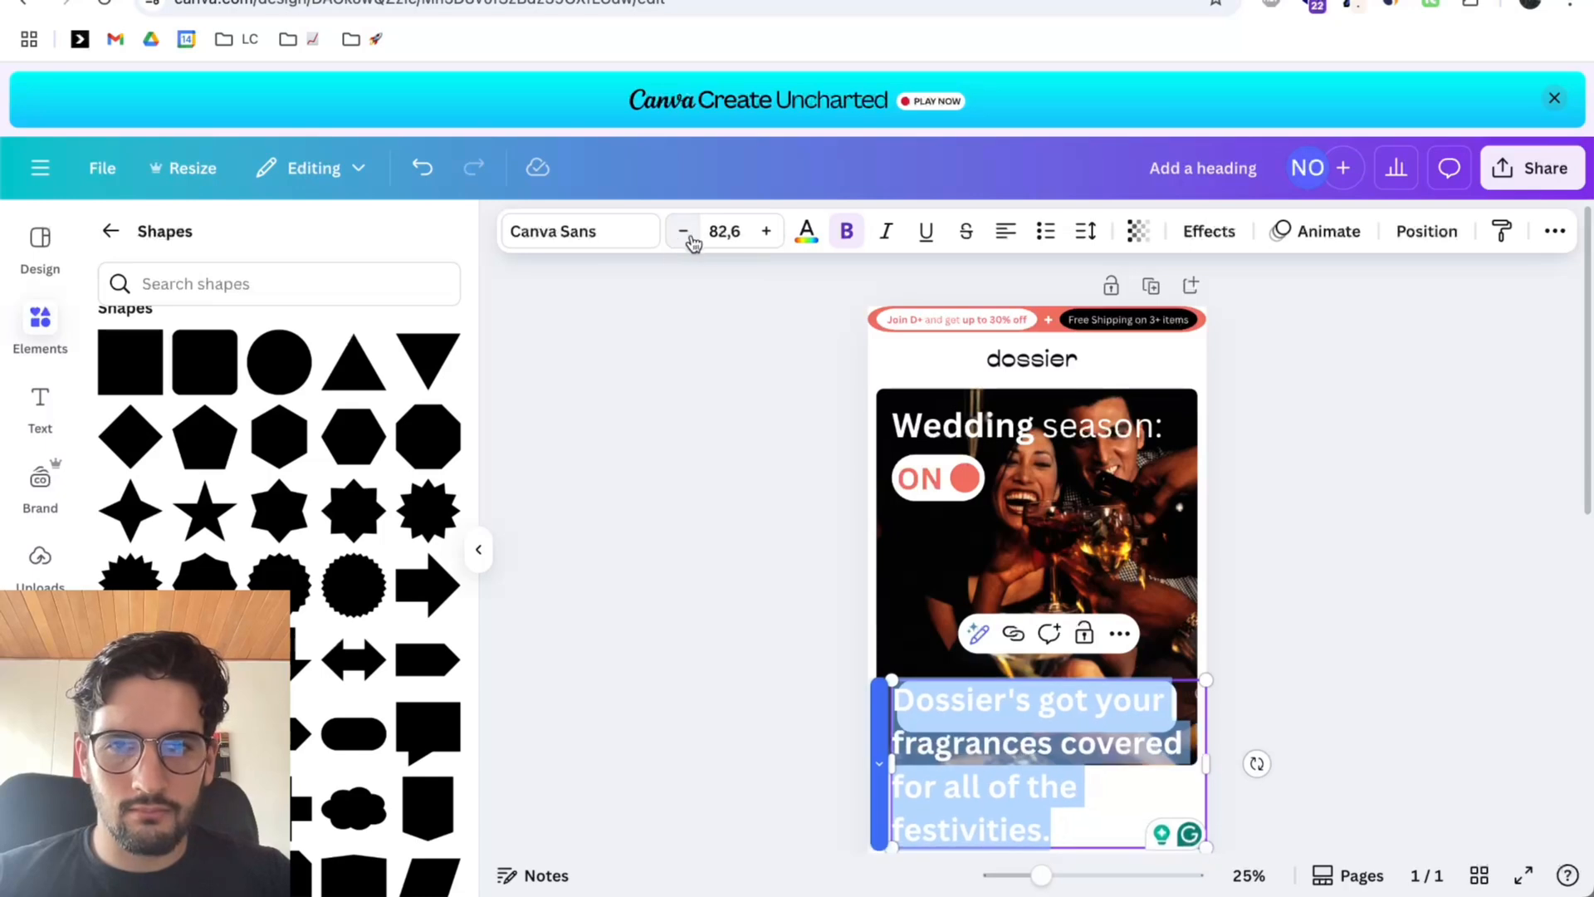
pyautogui.click(806, 232)
pyautogui.click(189, 402)
pyautogui.scroll(-2, 1394, 757)
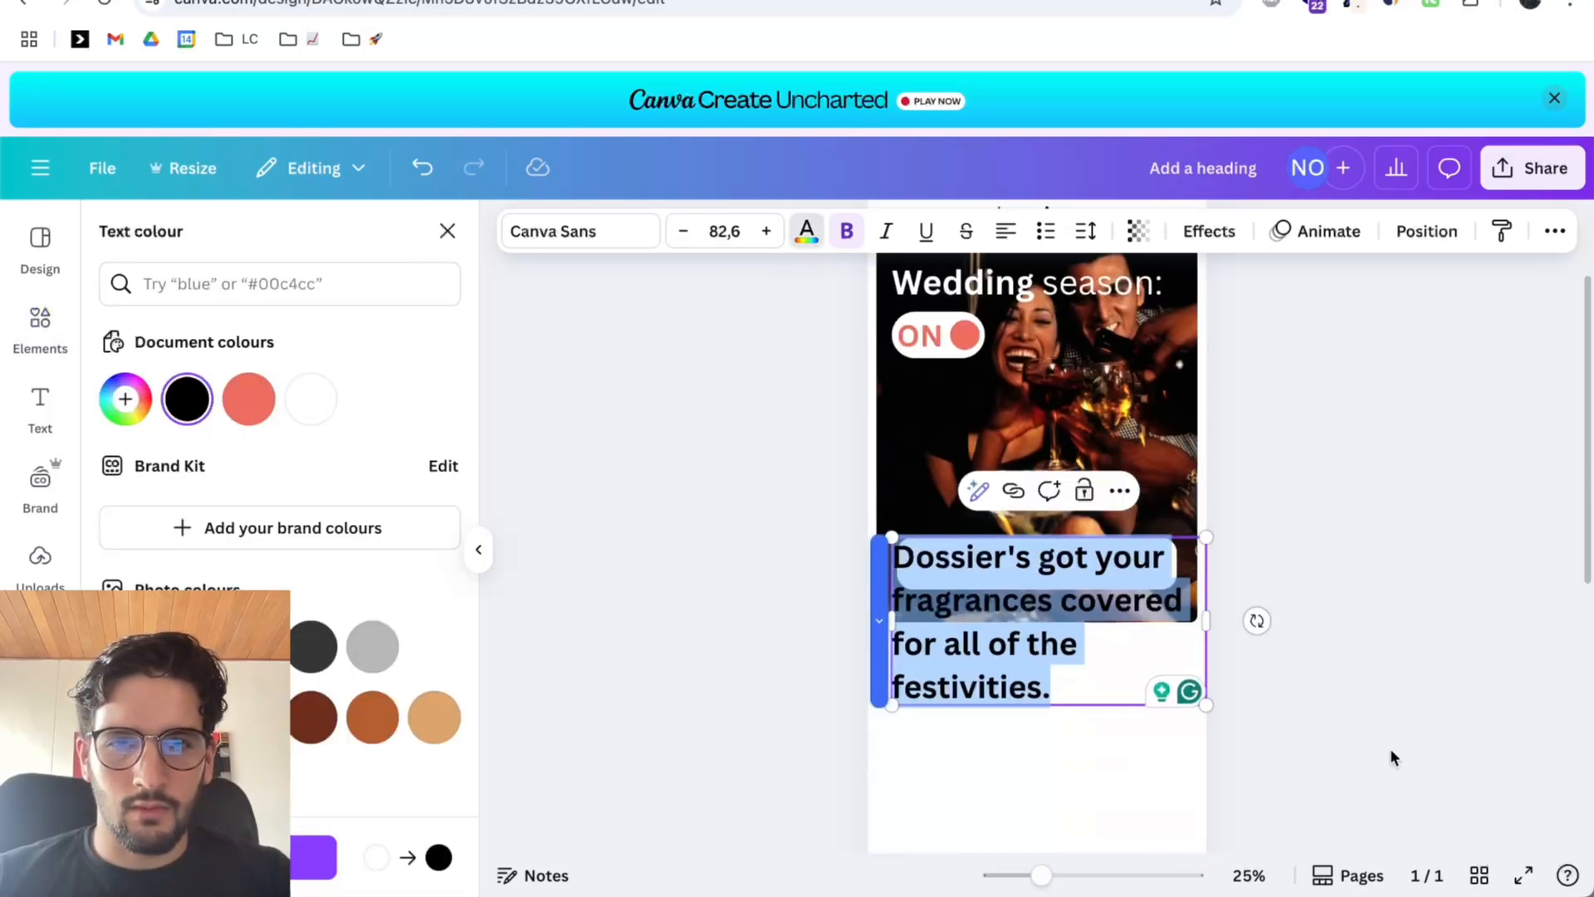
pyautogui.click(723, 230)
pyautogui.write('30')
pyautogui.press('Return')
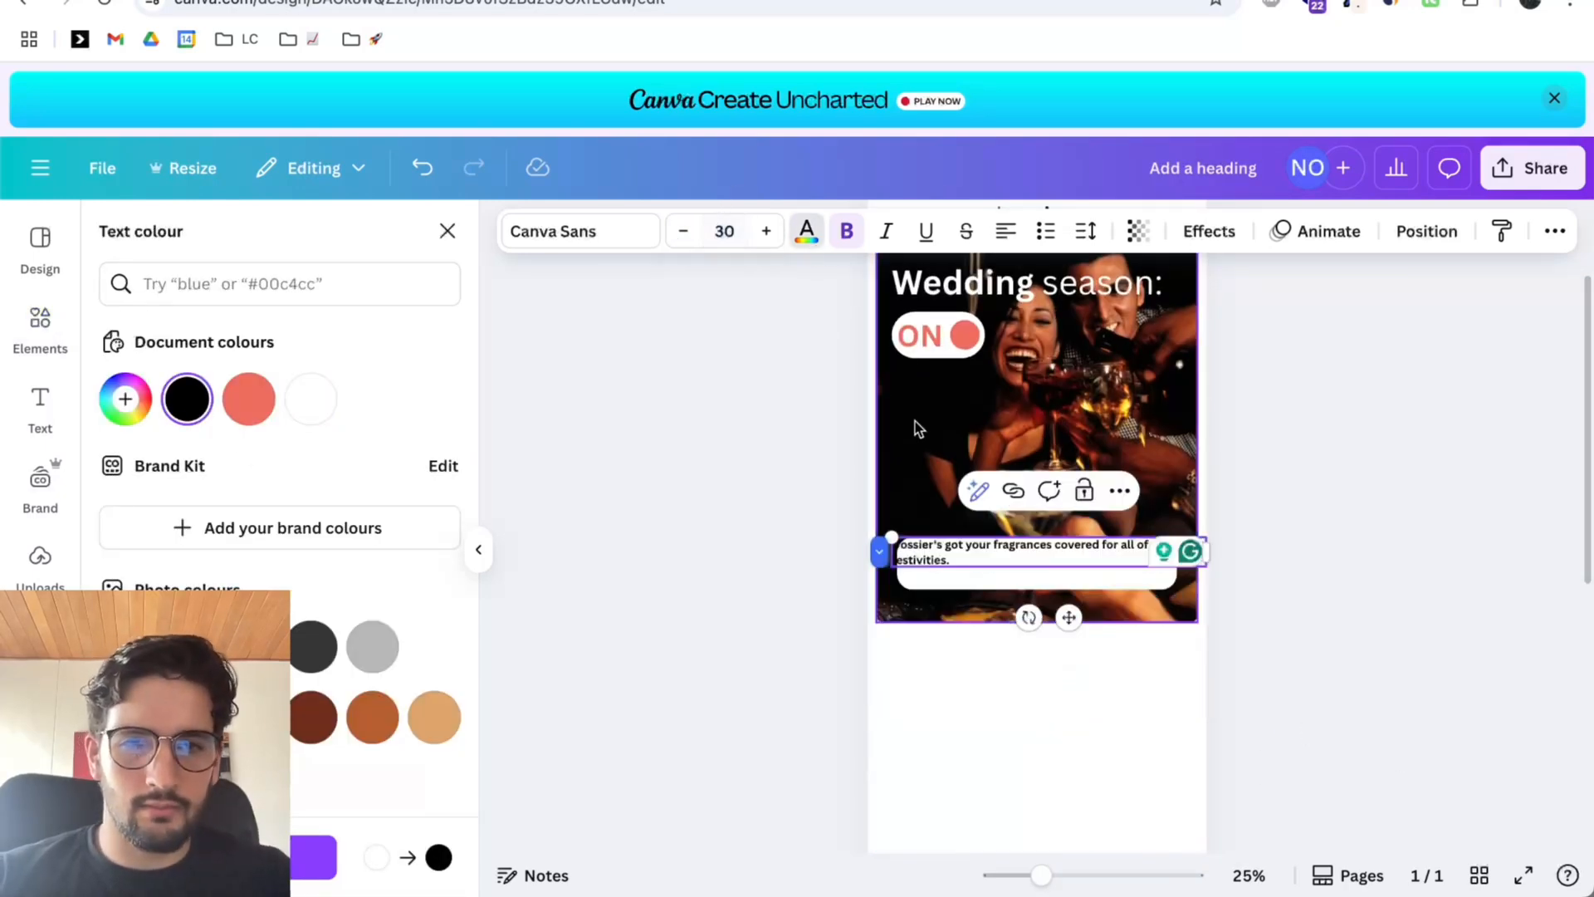
# Keep only "all of the festivities." bold in the fragrance sentence, and narrow its text box so that phrase wraps onto the second line.
pyautogui.scroll(6, 1011, 633)
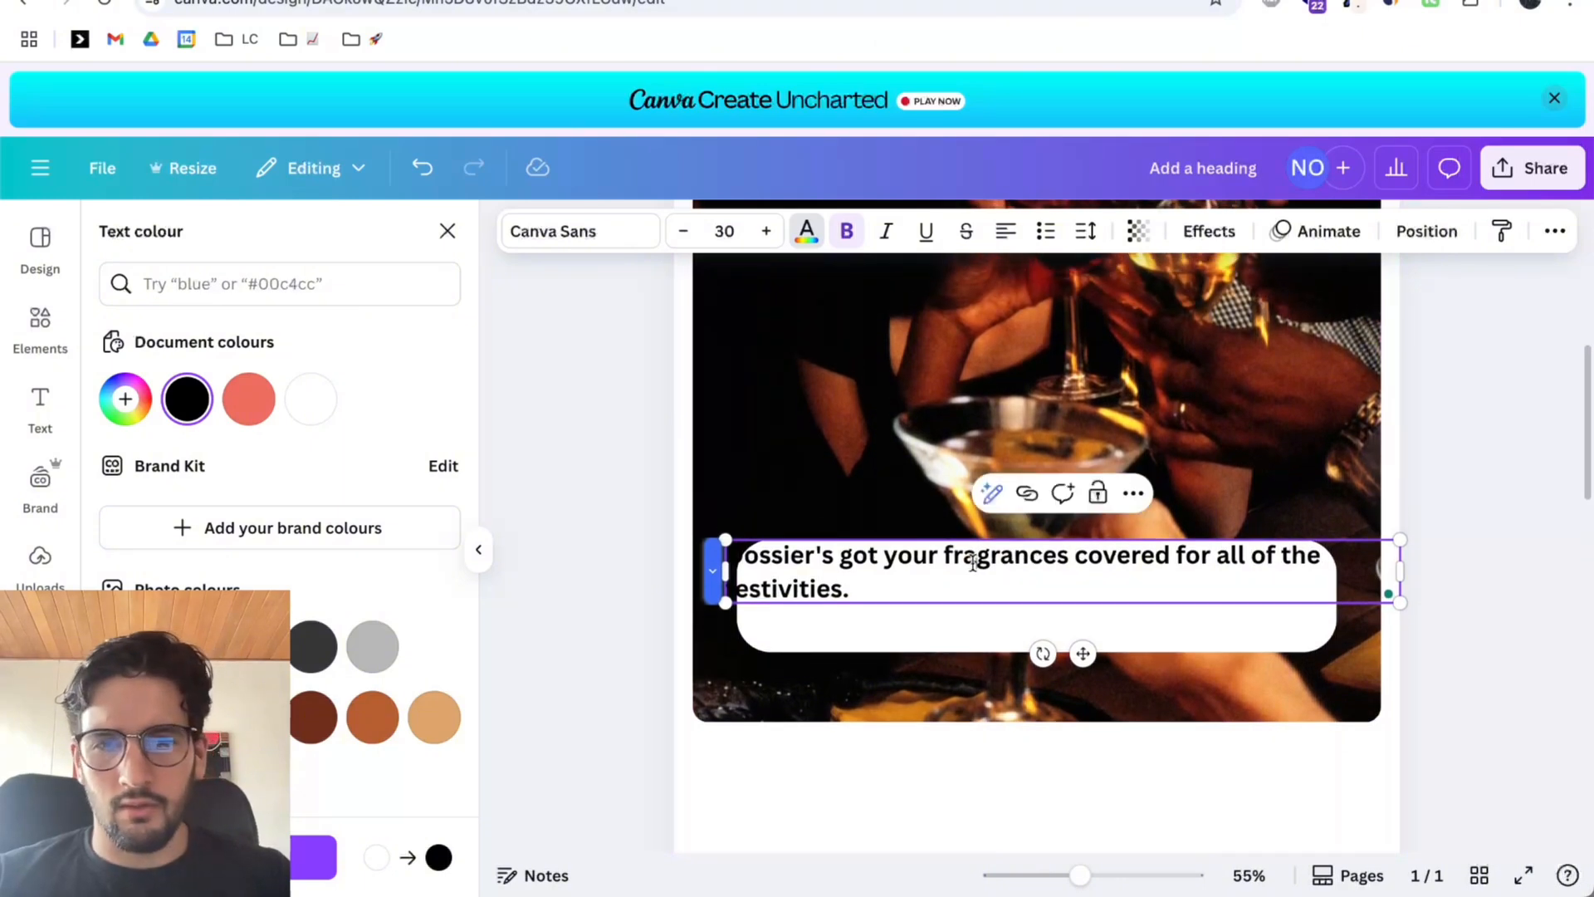
pyautogui.doubleClick(973, 563)
pyautogui.click(1146, 558)
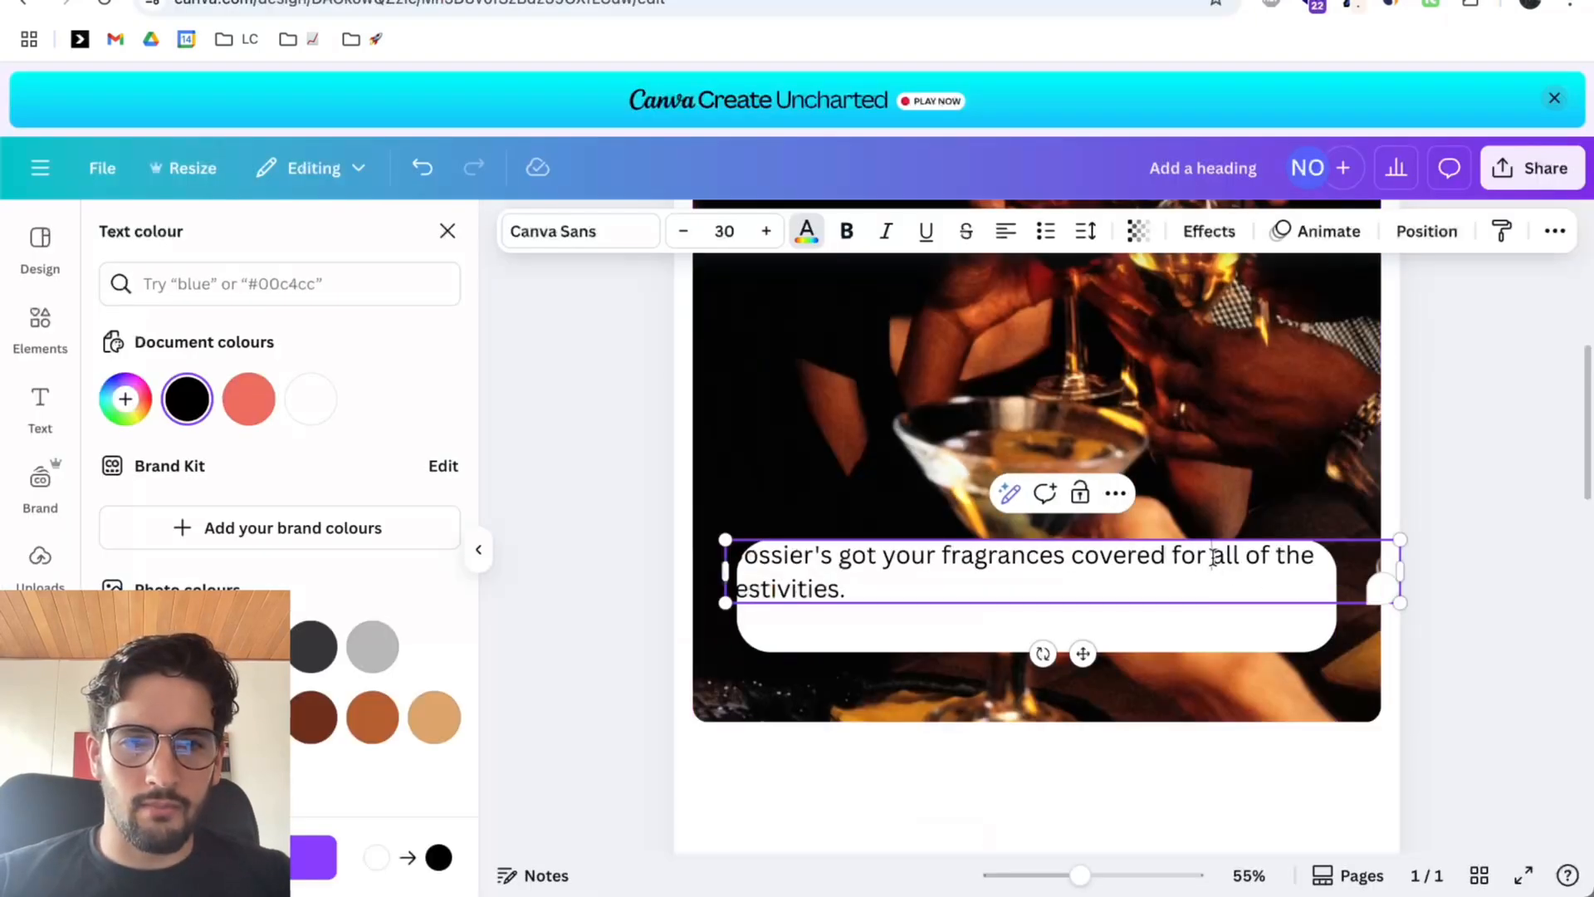
pyautogui.moveTo(1219, 565); pyautogui.dragTo(1217, 590)
pyautogui.moveTo(1410, 573); pyautogui.dragTo(1224, 575)
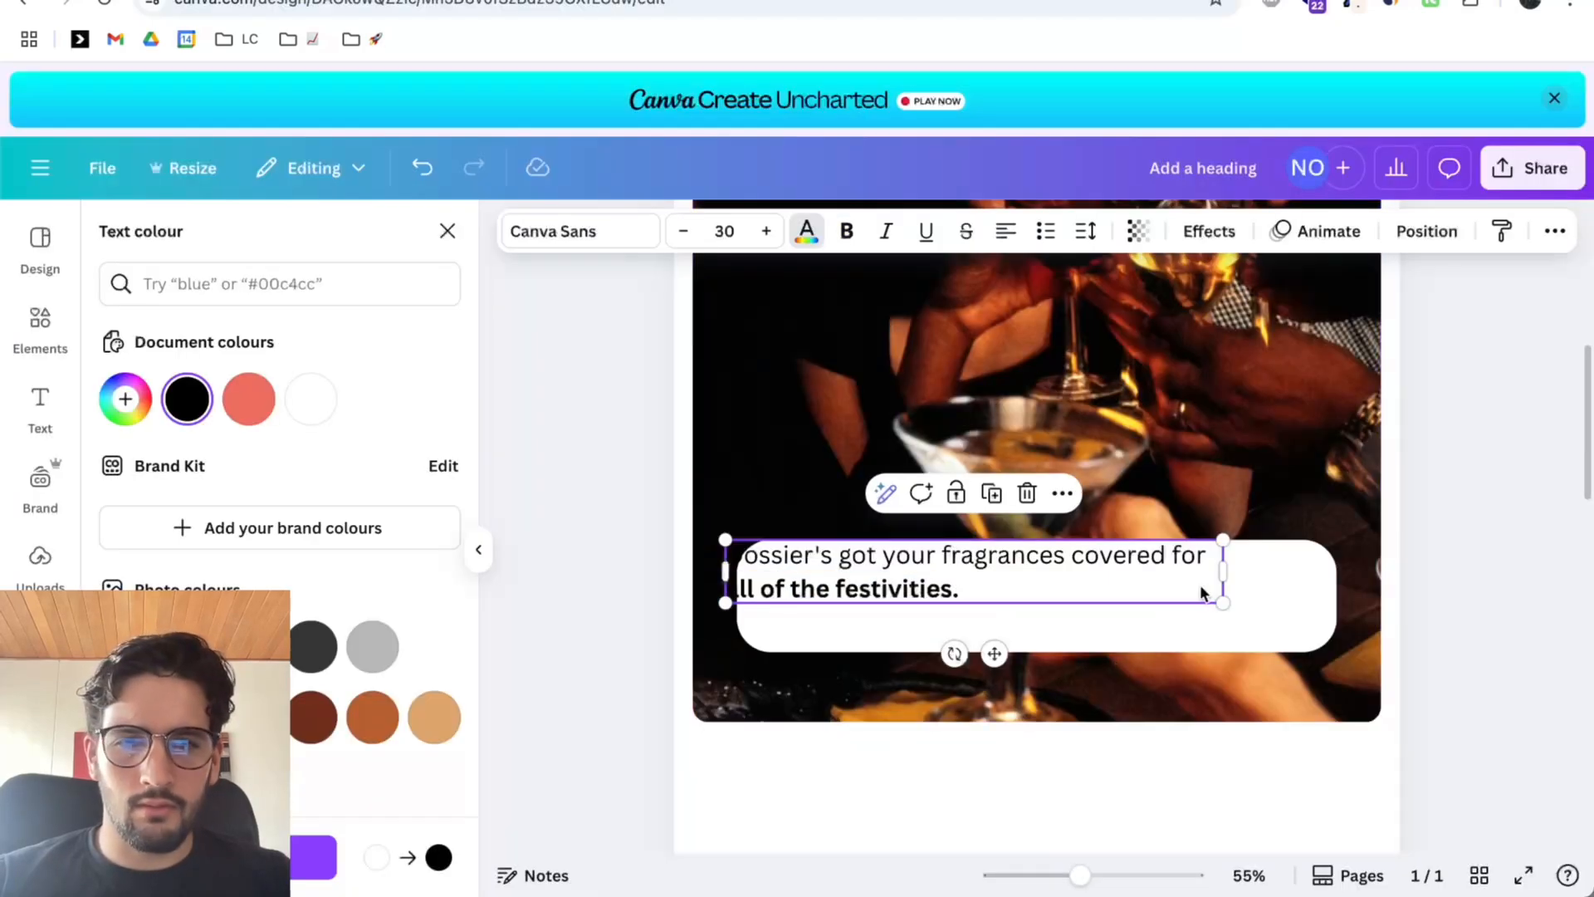
# Scale the fragrance sentence up to font size 34.4, place it inside the white caption bar, and trim the bar's height slightly from its upper edge.
pyautogui.moveTo(1220, 601); pyautogui.dragTo(1283, 641)
pyautogui.moveTo(1091, 585); pyautogui.dragTo(1112, 600)
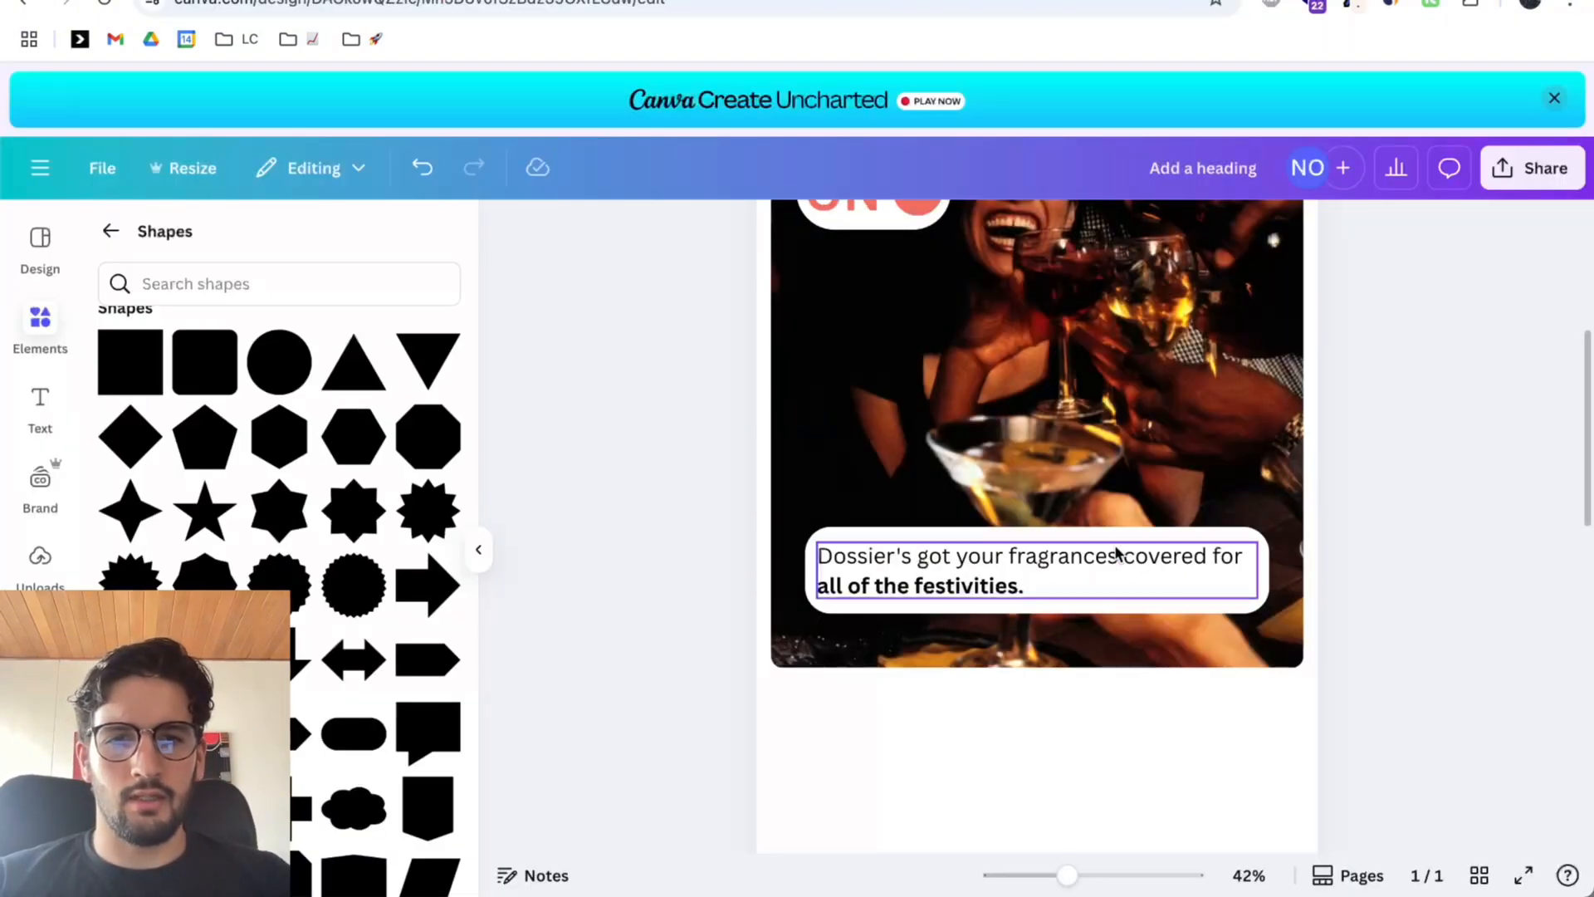
pyautogui.click(1120, 550)
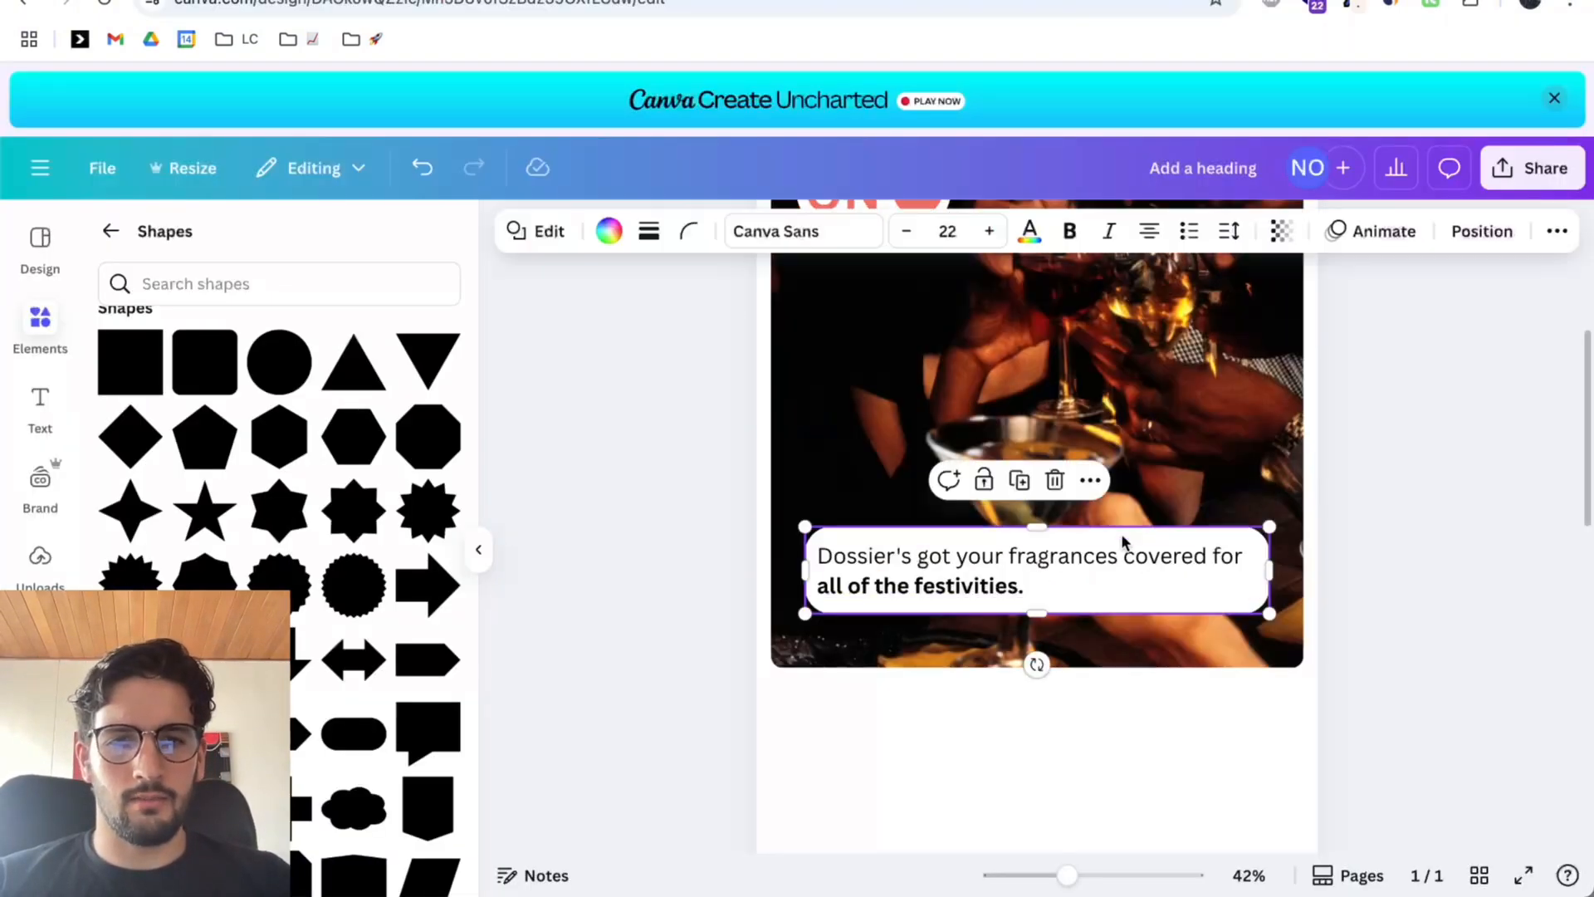
pyautogui.moveTo(1027, 527); pyautogui.dragTo(1027, 535)
# Align the fragrance sentence and the white caption bar to each other's vertical middle.
pyautogui.click(1016, 584)
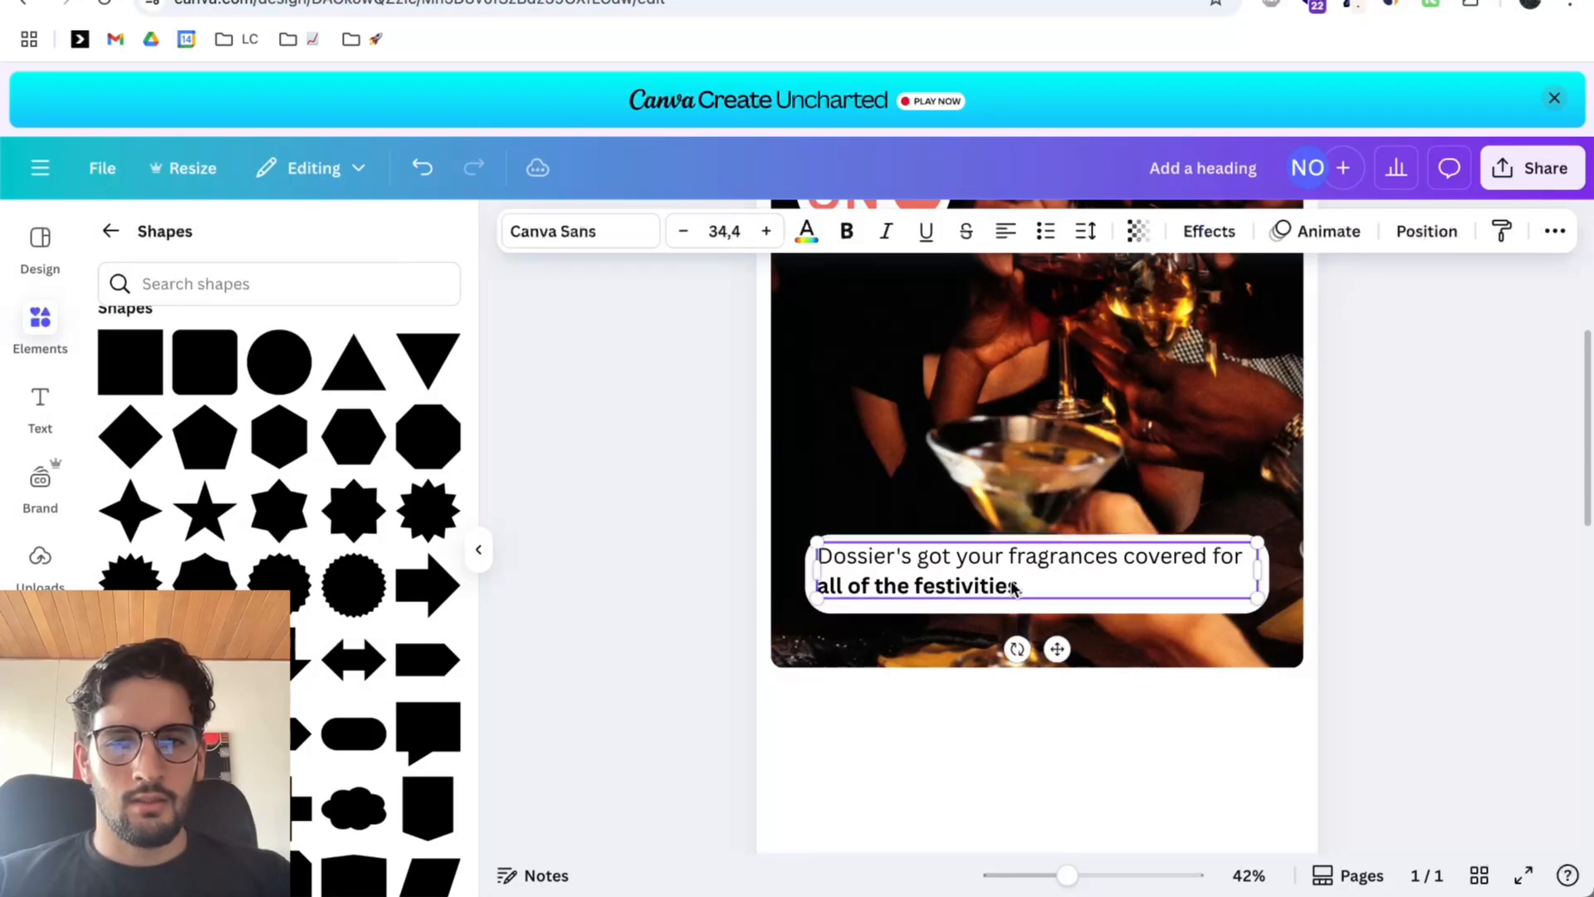
pyautogui.click(1019, 608)
pyautogui.click(1461, 231)
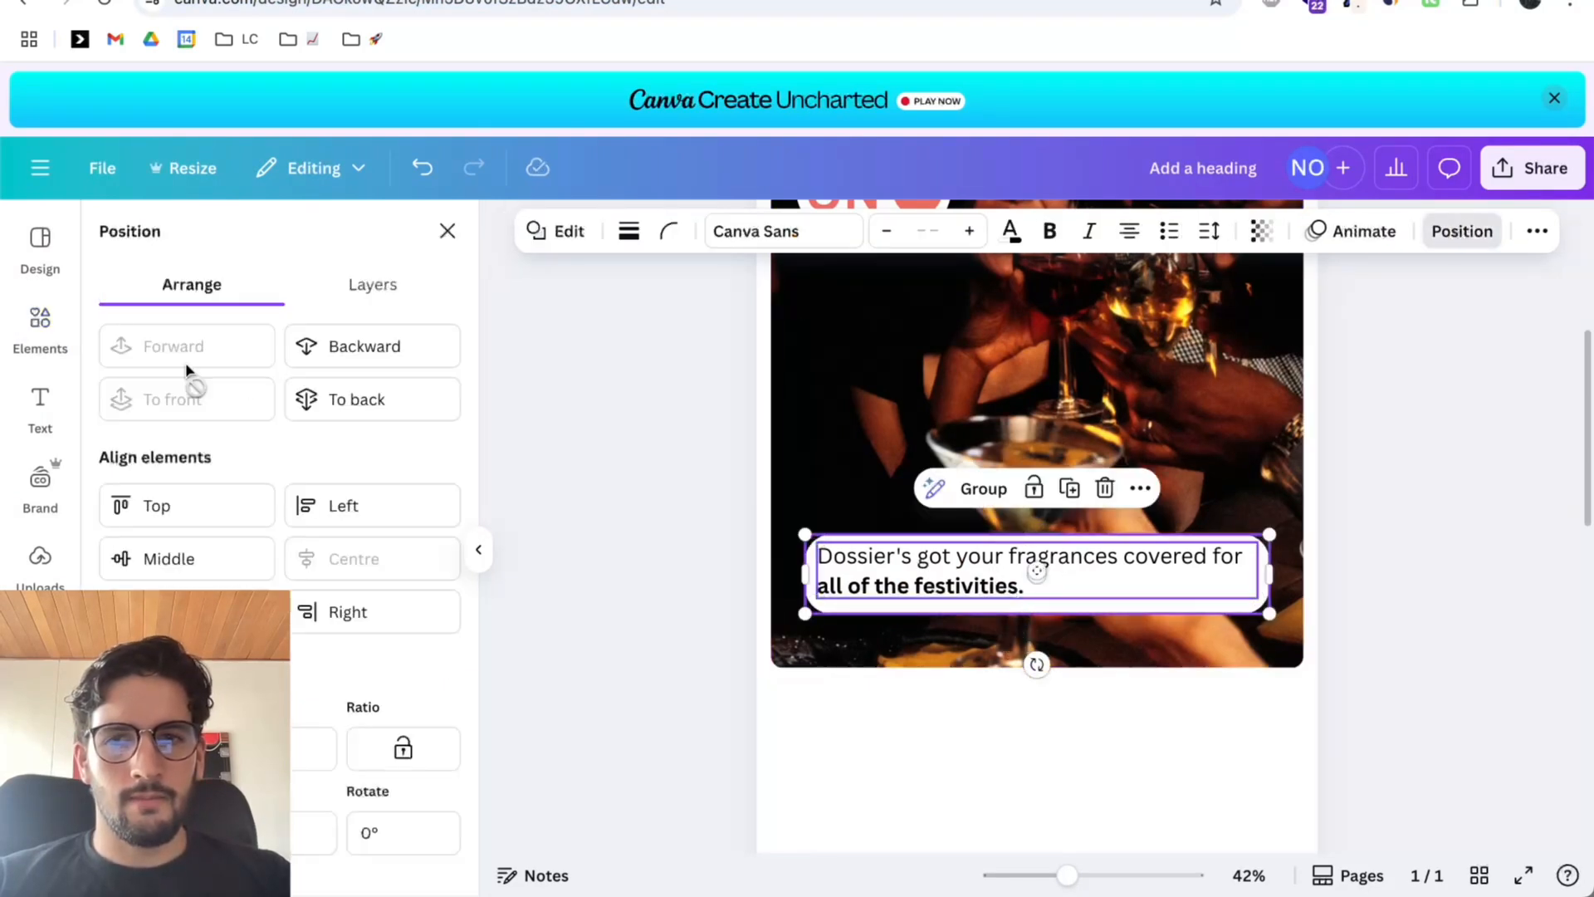
pyautogui.click(236, 570)
pyautogui.click(1374, 586)
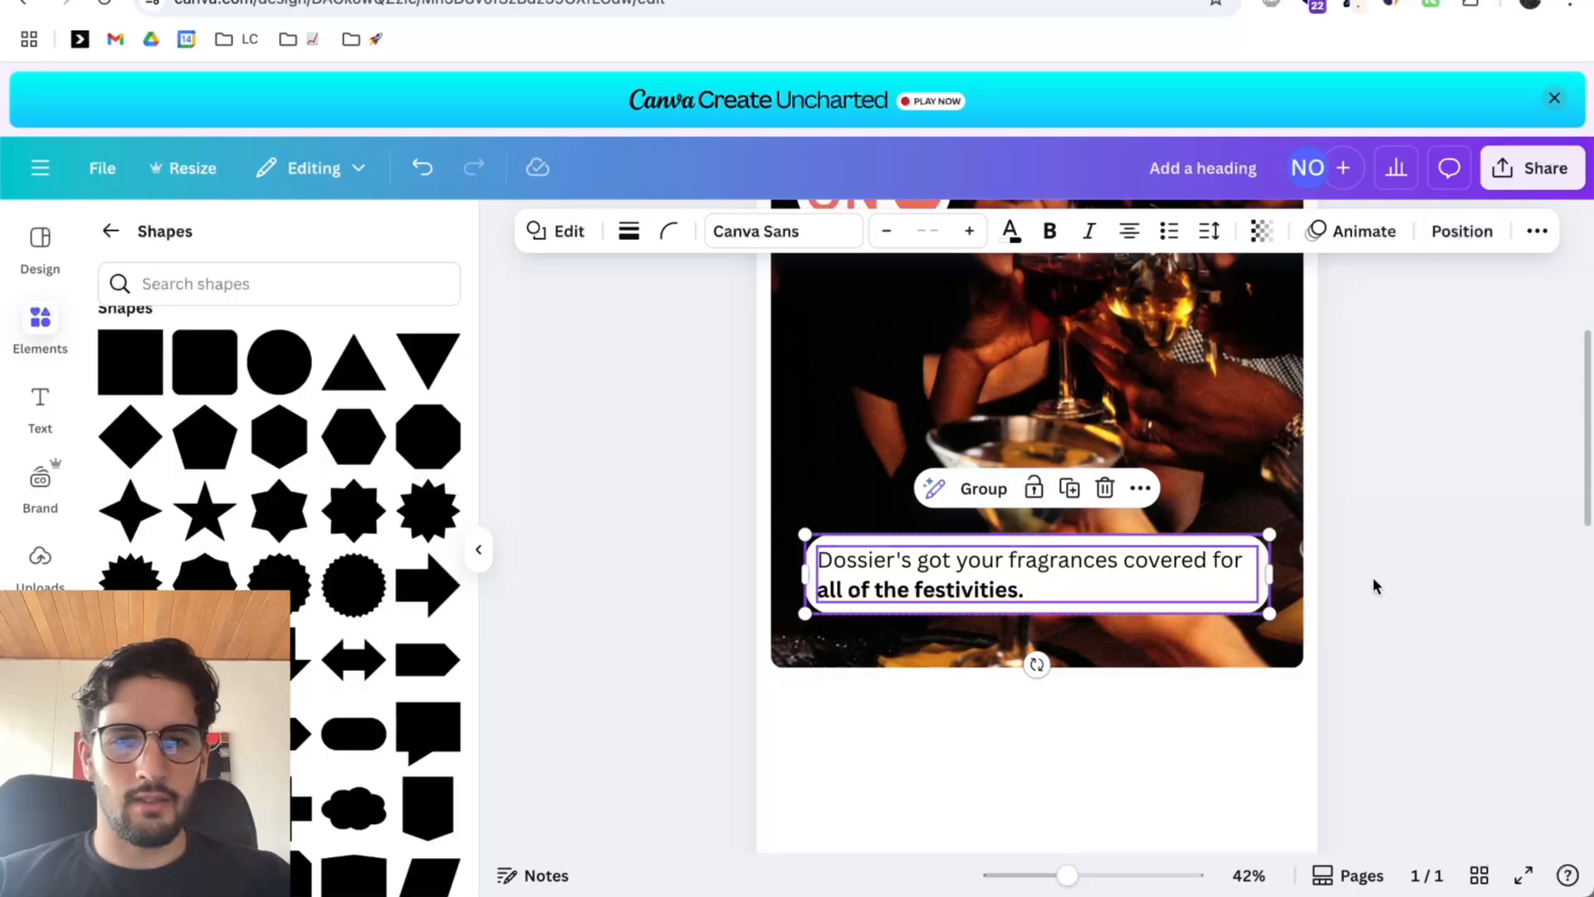
pyautogui.scroll(-2, 1374, 586)
pyautogui.click(1374, 586)
# Following the reference email's SHOP NOW button, add a pill shape across the hero photo's lower edge and open its fill colour options.
pyautogui.scroll(-1, 1374, 586)
pyautogui.scroll(-3, 1374, 586)
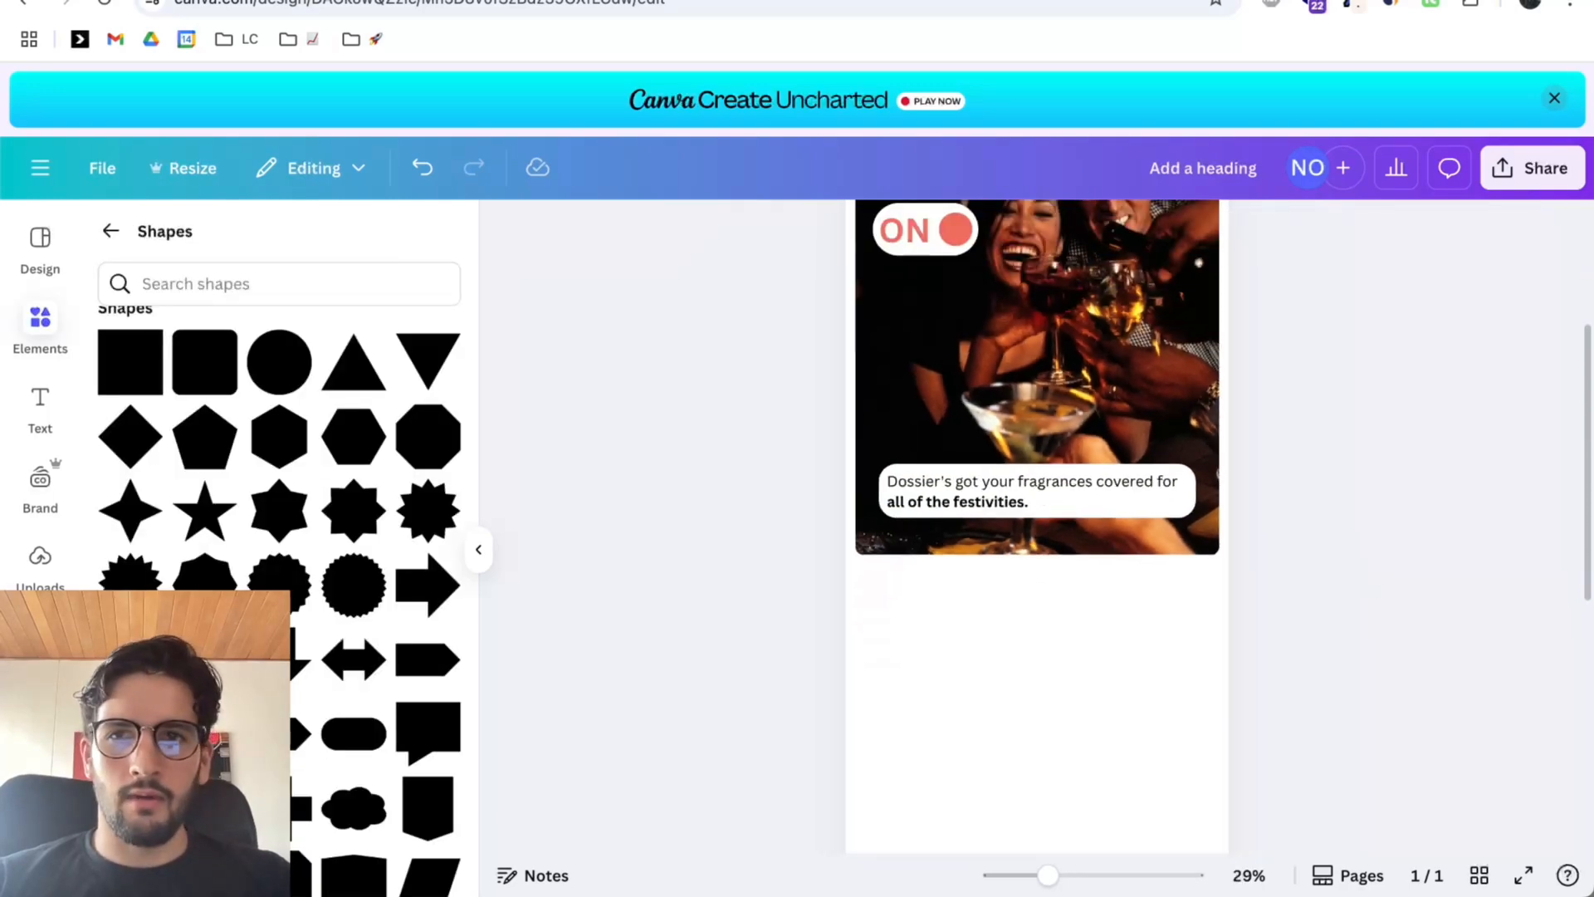
pyautogui.hotkey('ctrl', 'Tab')
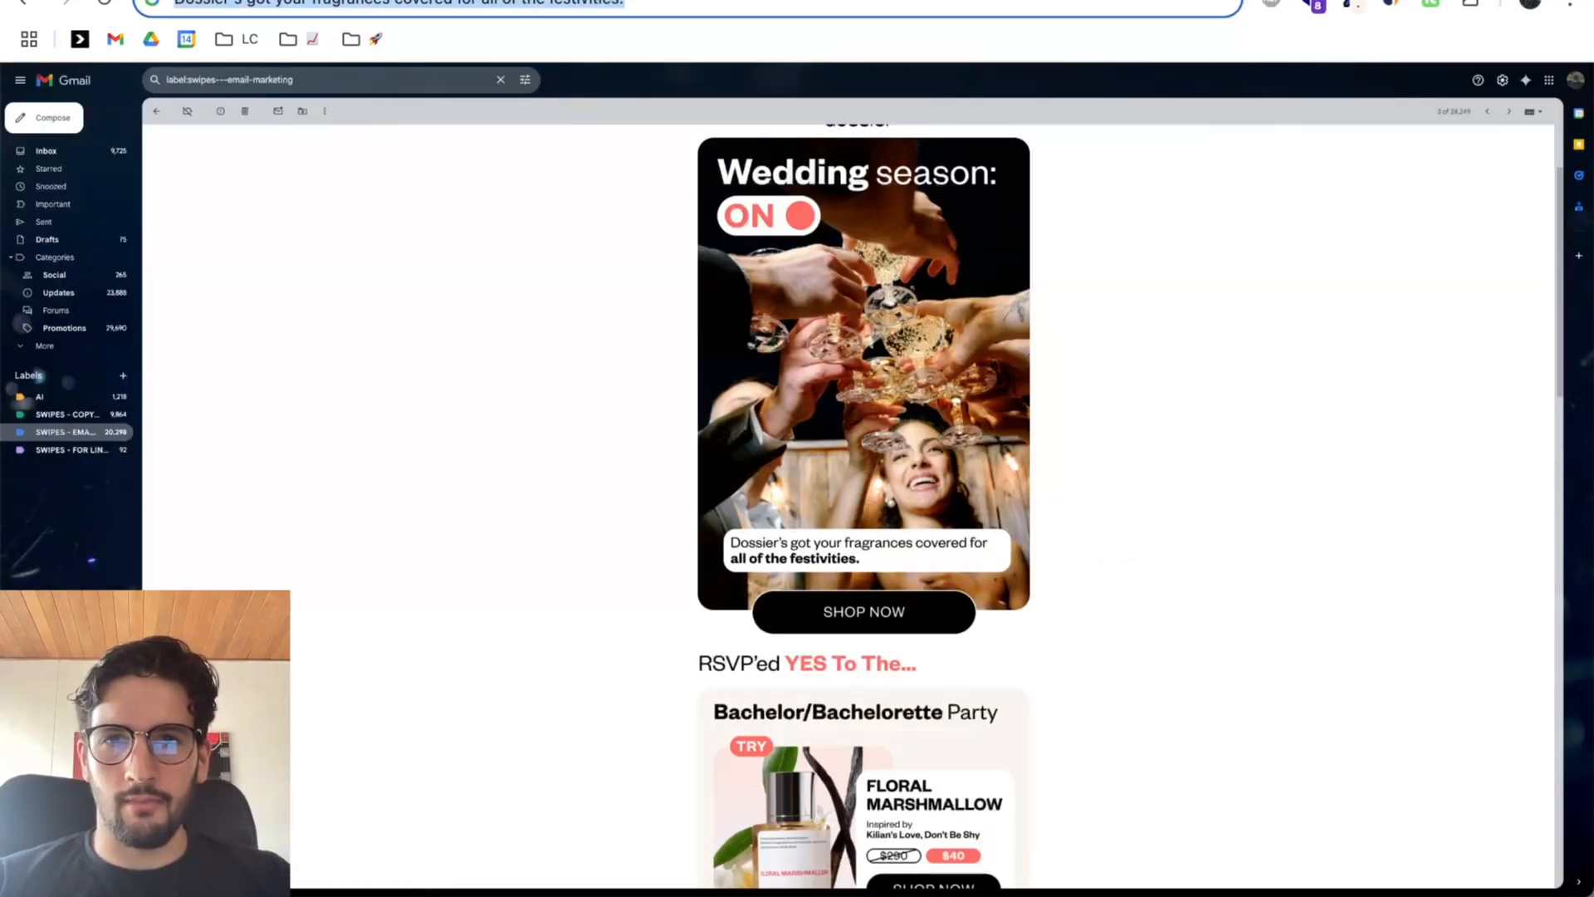
pyautogui.hotkey('ctrl', 'shift', 'Tab')
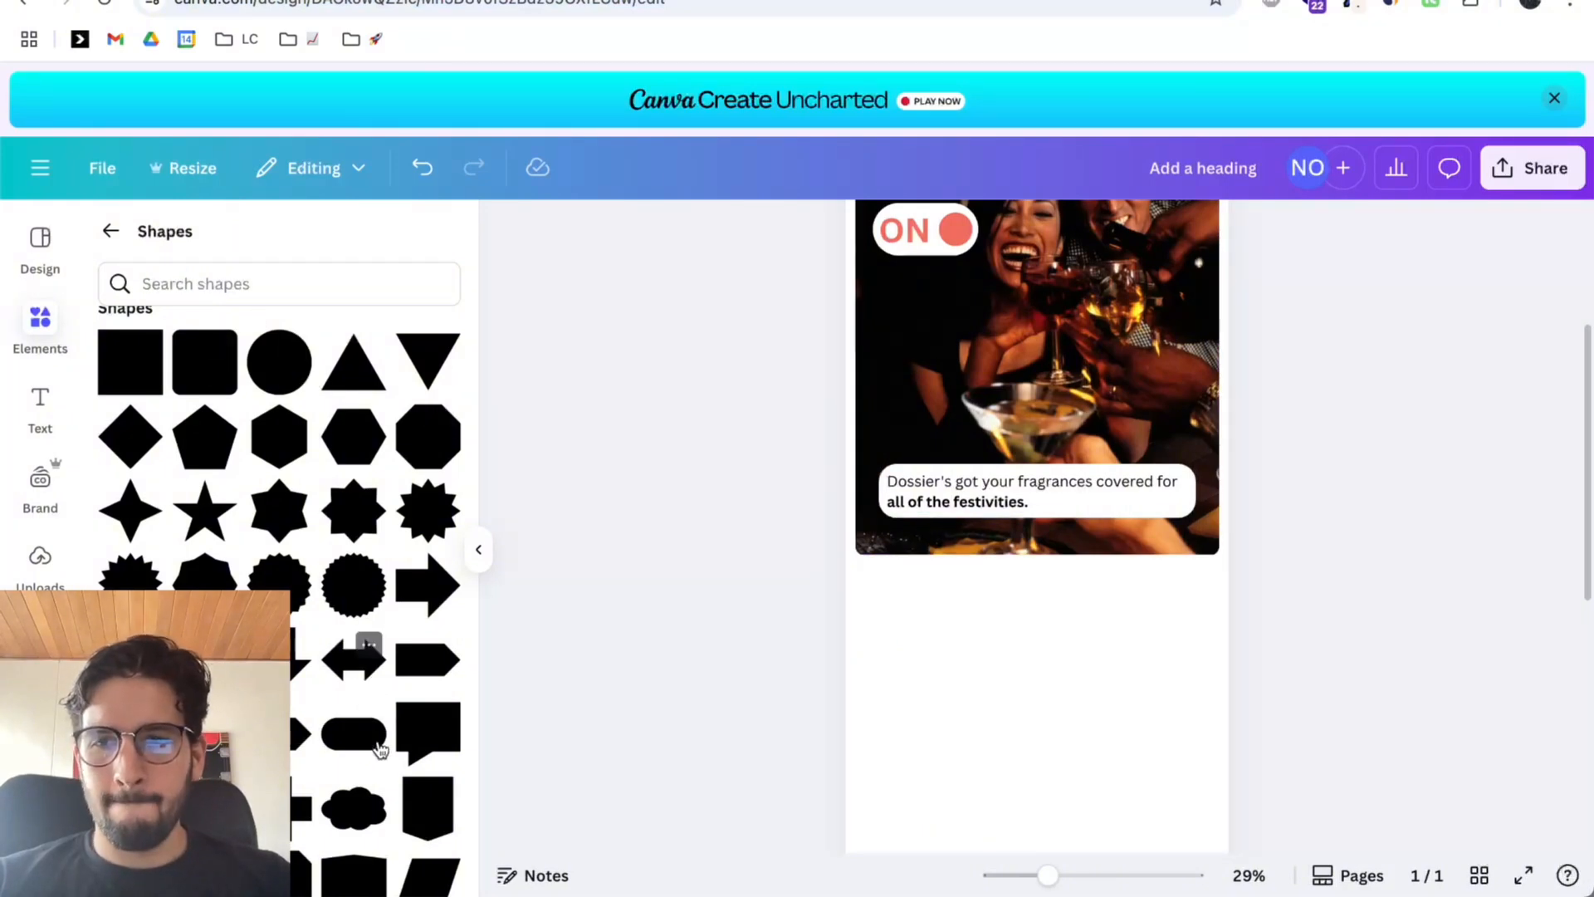
pyautogui.hotkey('ctrl', 'Tab')
pyautogui.hotkey('ctrl', 'shift', 'Tab')
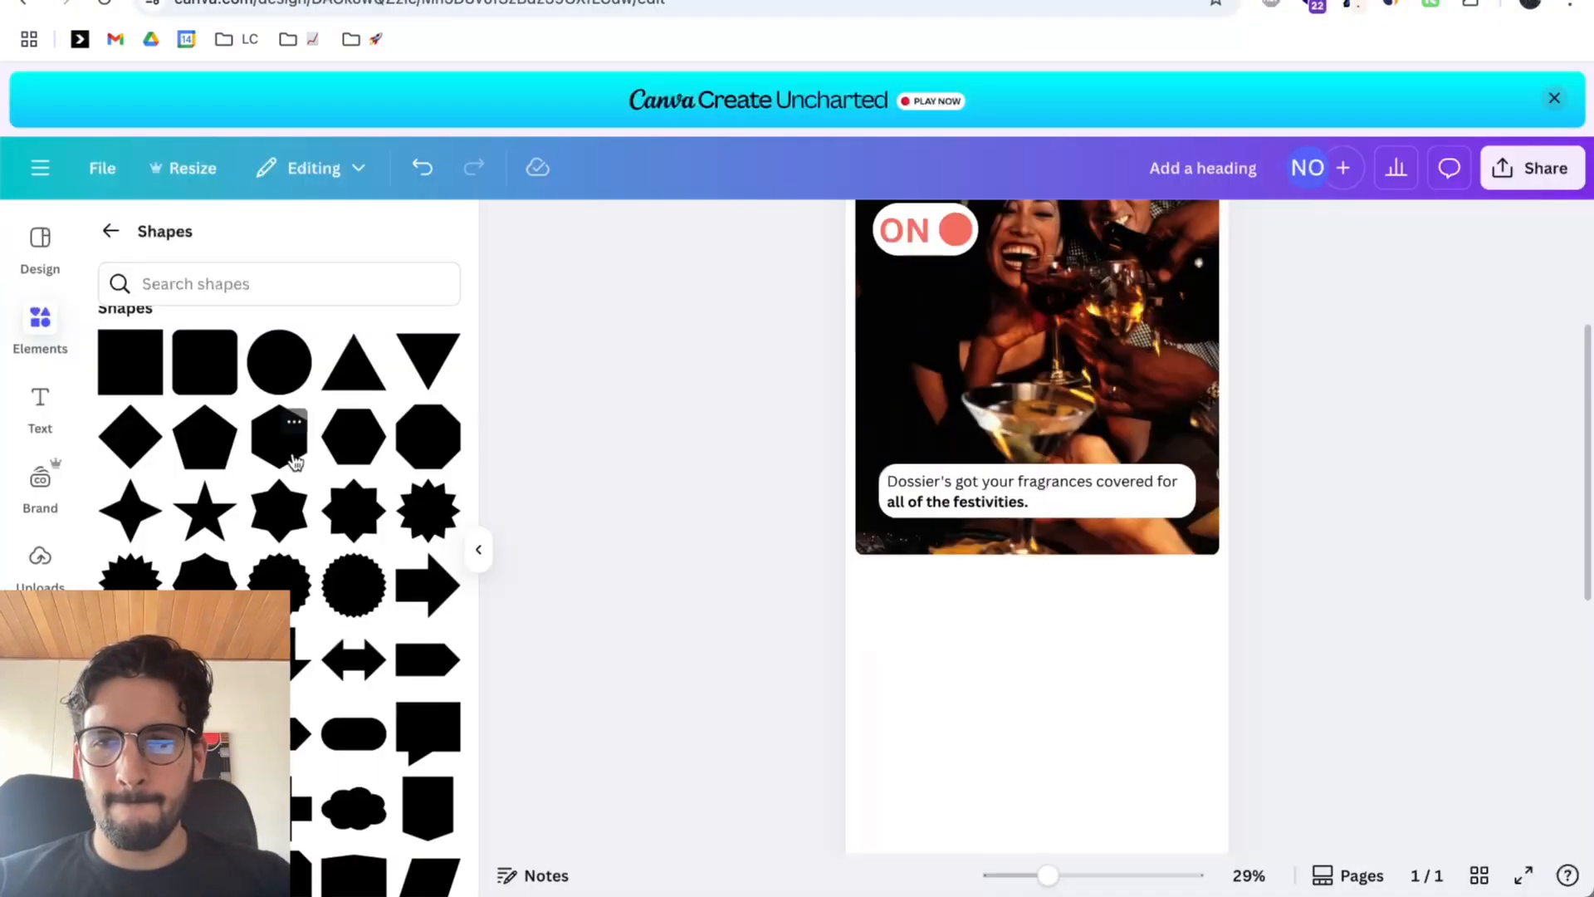
pyautogui.scroll(-1, 435, 696)
pyautogui.scroll(-1, 426, 787)
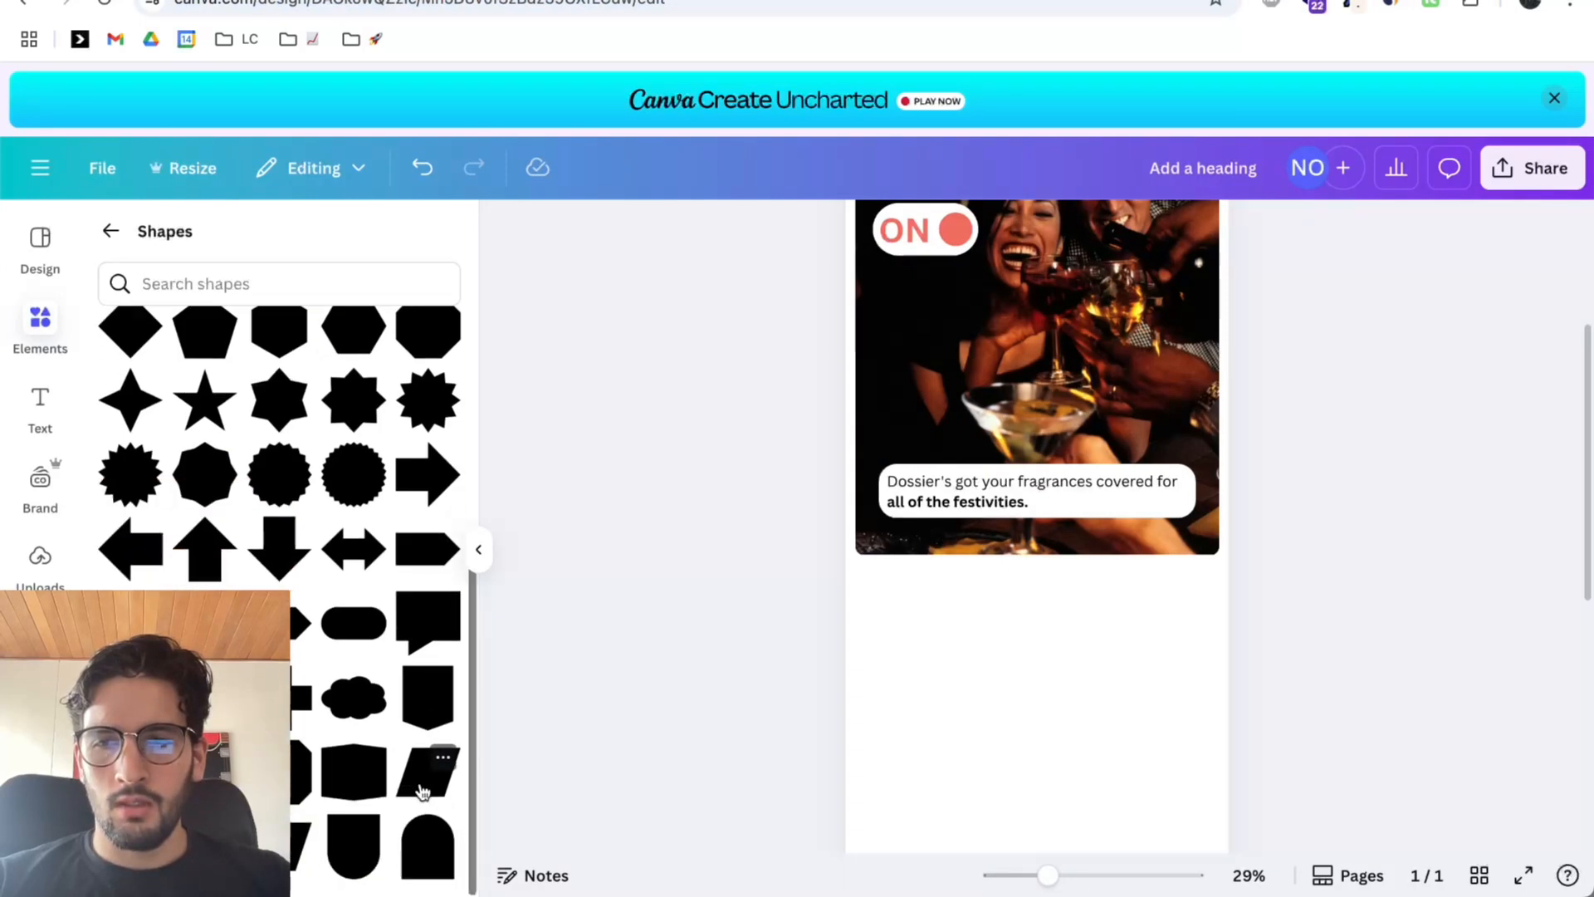
pyautogui.click(333, 618)
pyautogui.moveTo(1045, 665); pyautogui.dragTo(974, 559)
pyautogui.click(609, 231)
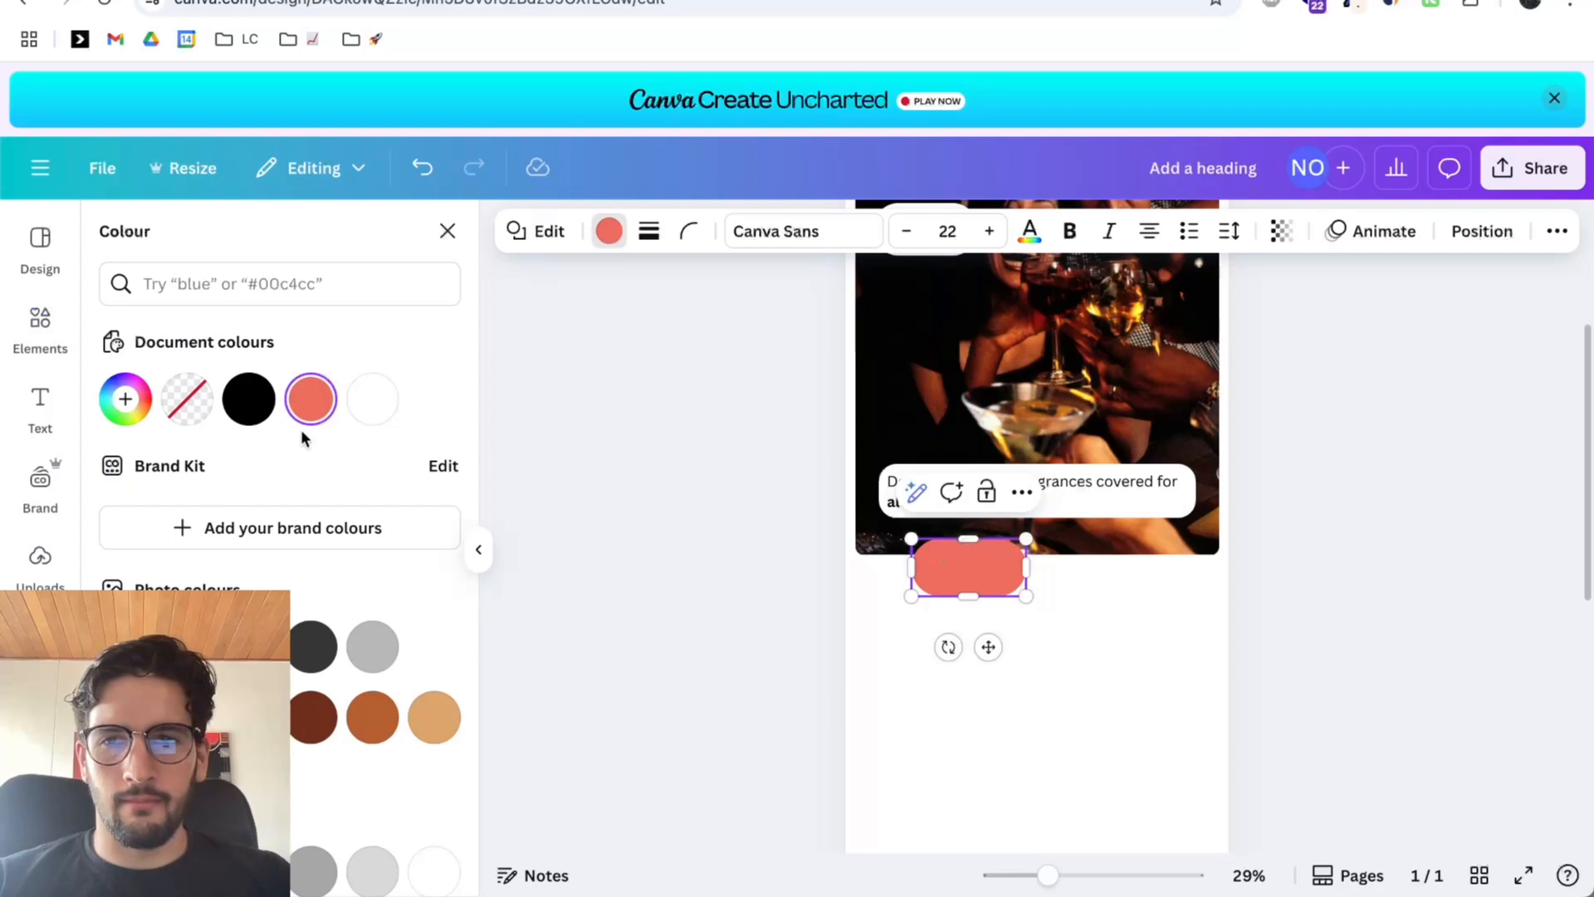
# Recolour the coral rounded shape below the caption box to black and widen it into a long, centred pill button.
pyautogui.click(251, 402)
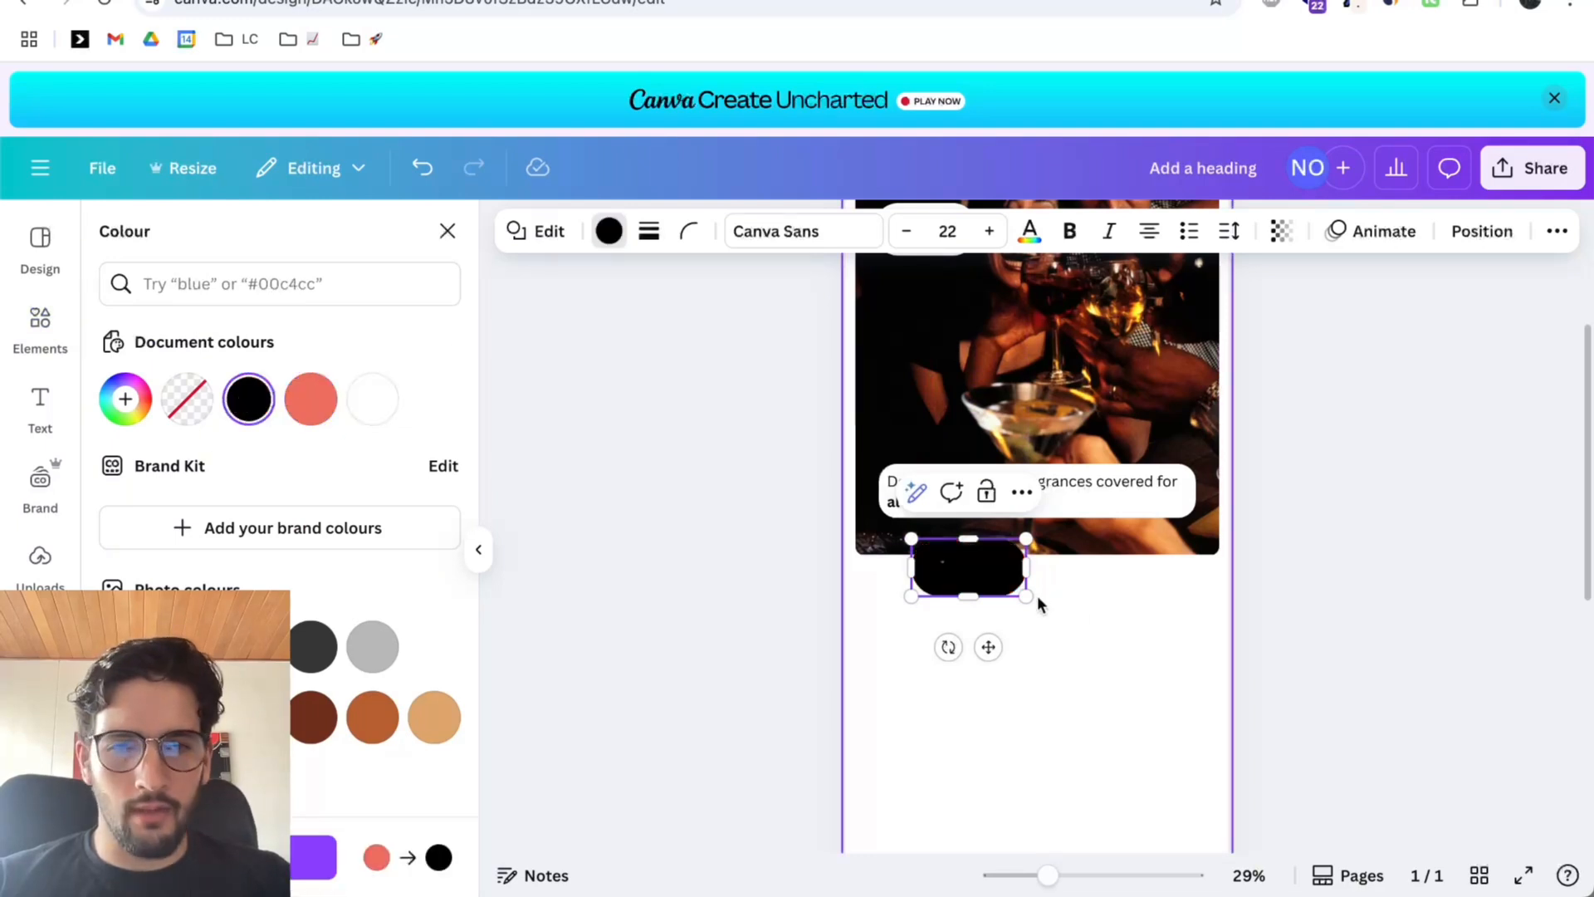
pyautogui.moveTo(1027, 571); pyautogui.dragTo(1103, 570)
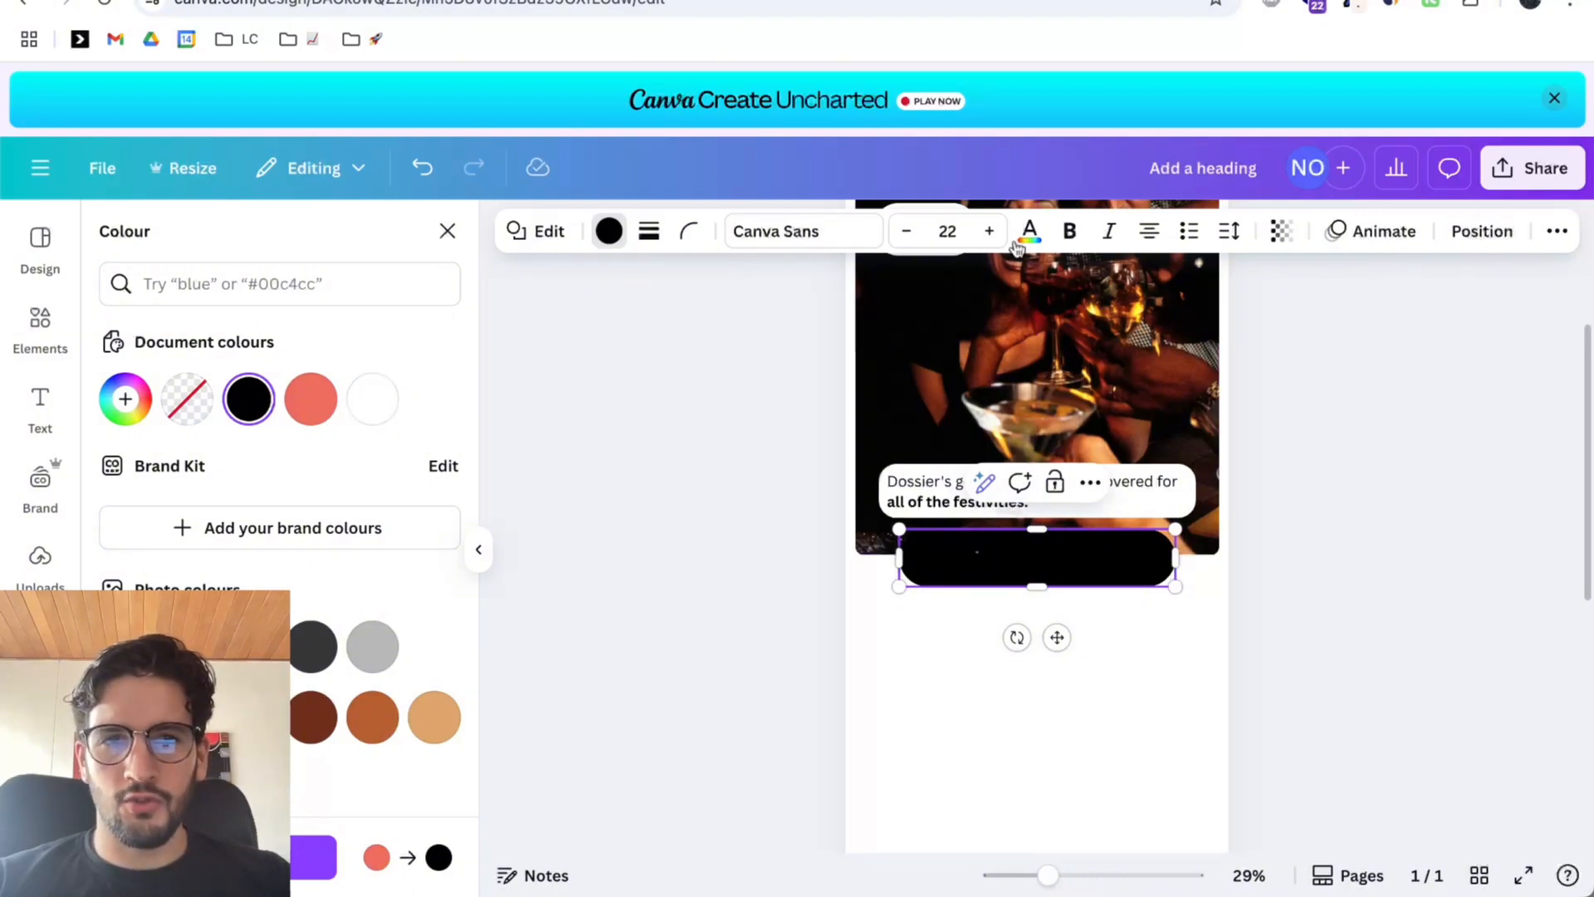
pyautogui.click(904, 633)
# Give the black pill button a solid white border with a weight of 4.
pyautogui.click(1018, 562)
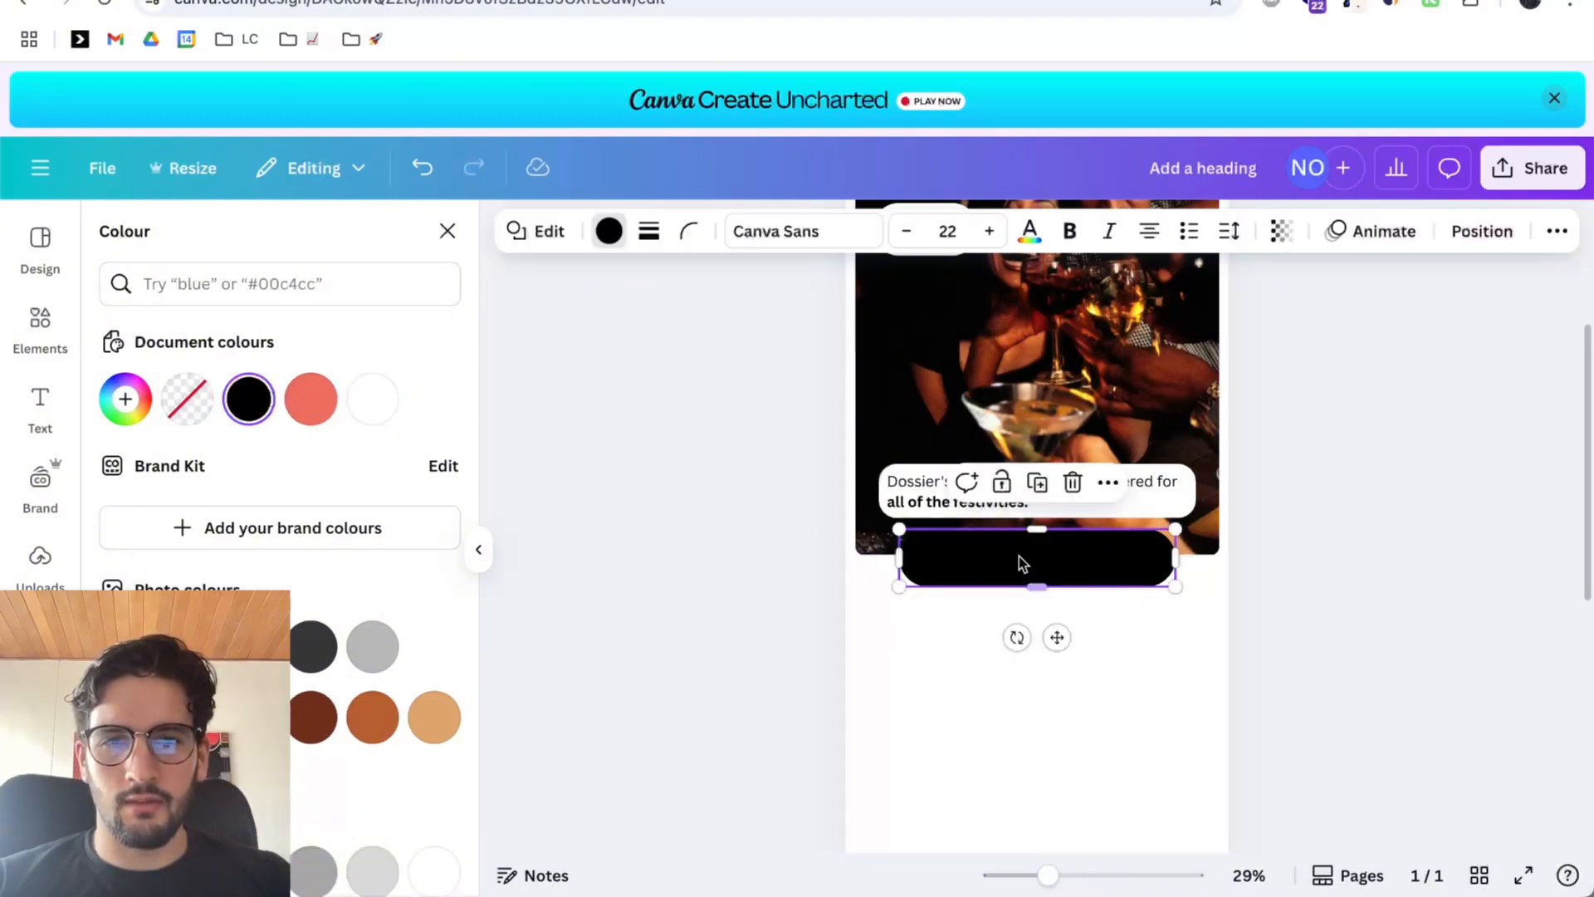
pyautogui.click(649, 234)
pyautogui.click(587, 297)
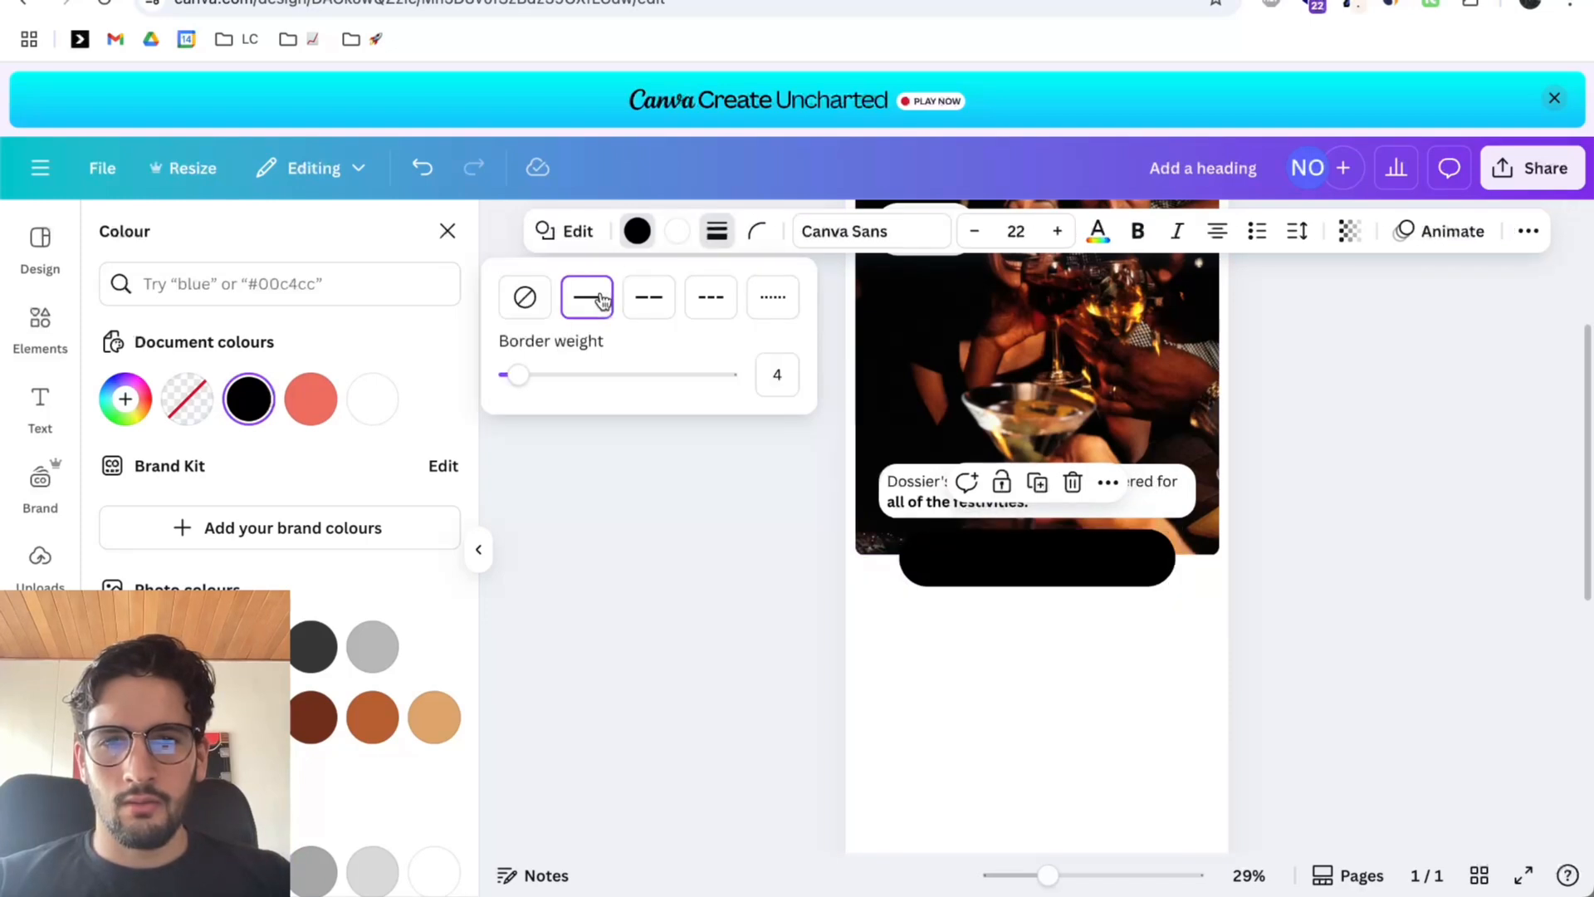
pyautogui.click(676, 233)
pyautogui.click(676, 234)
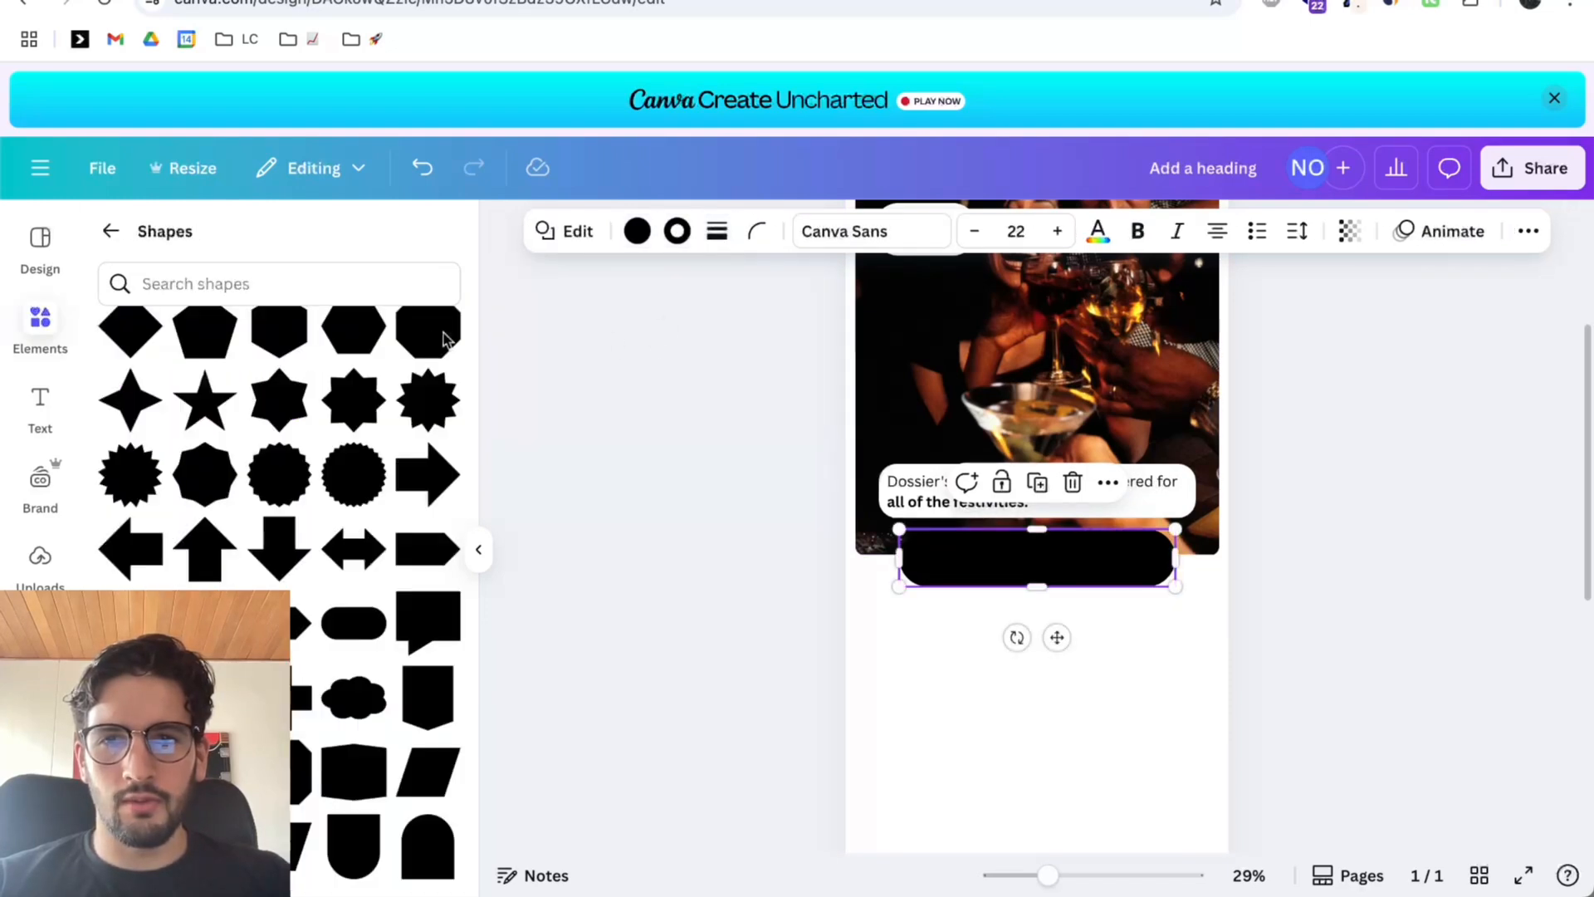
pyautogui.click(678, 232)
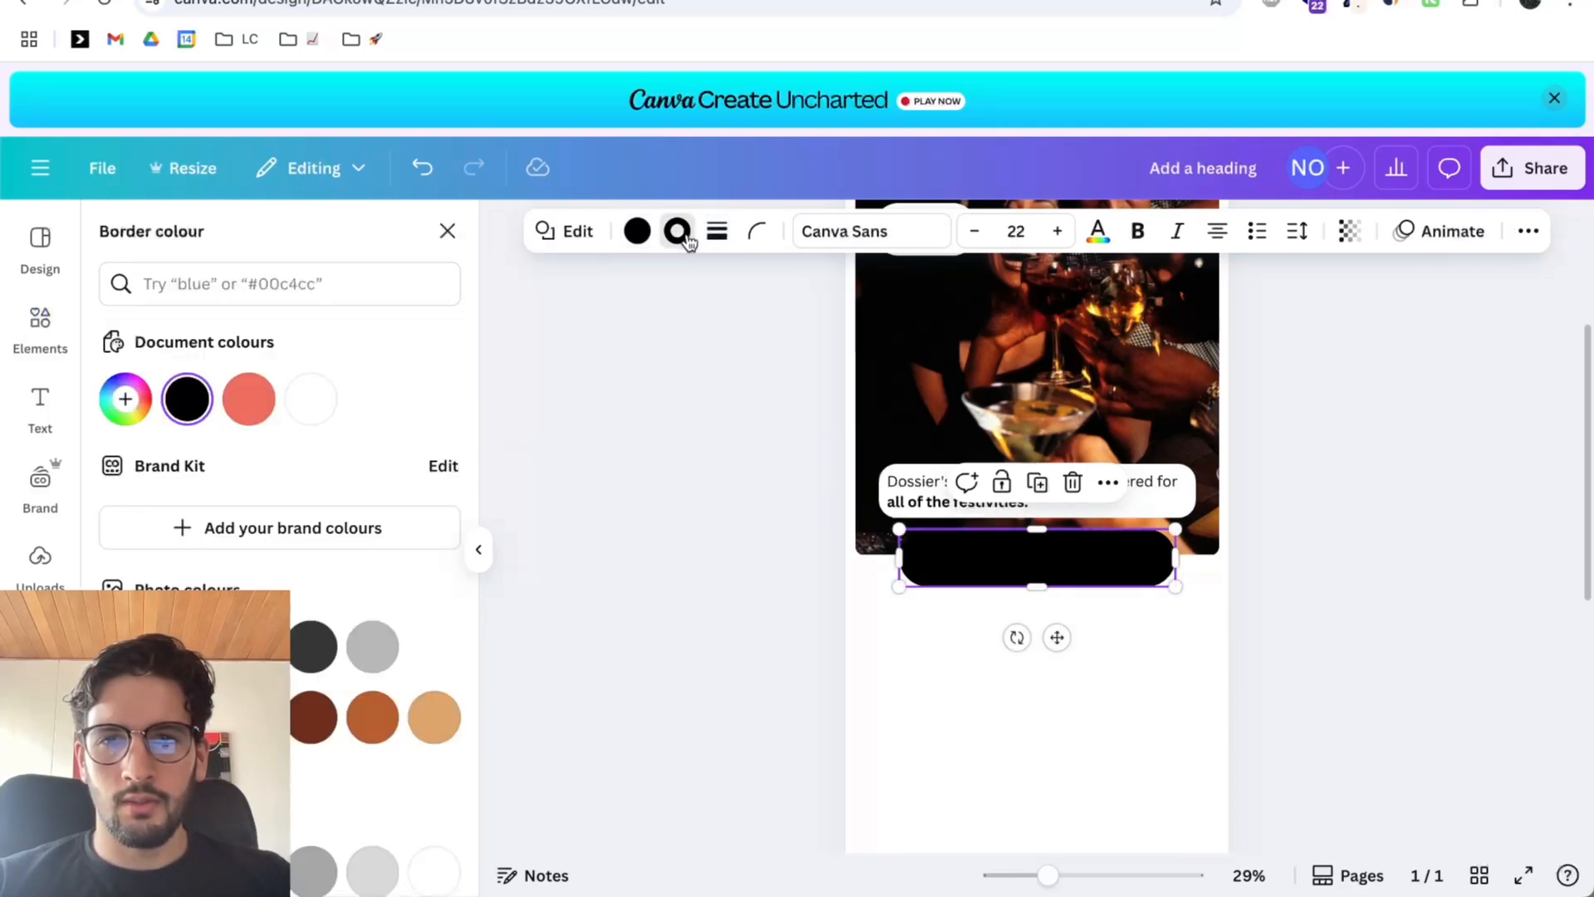
pyautogui.click(330, 407)
pyautogui.click(1400, 558)
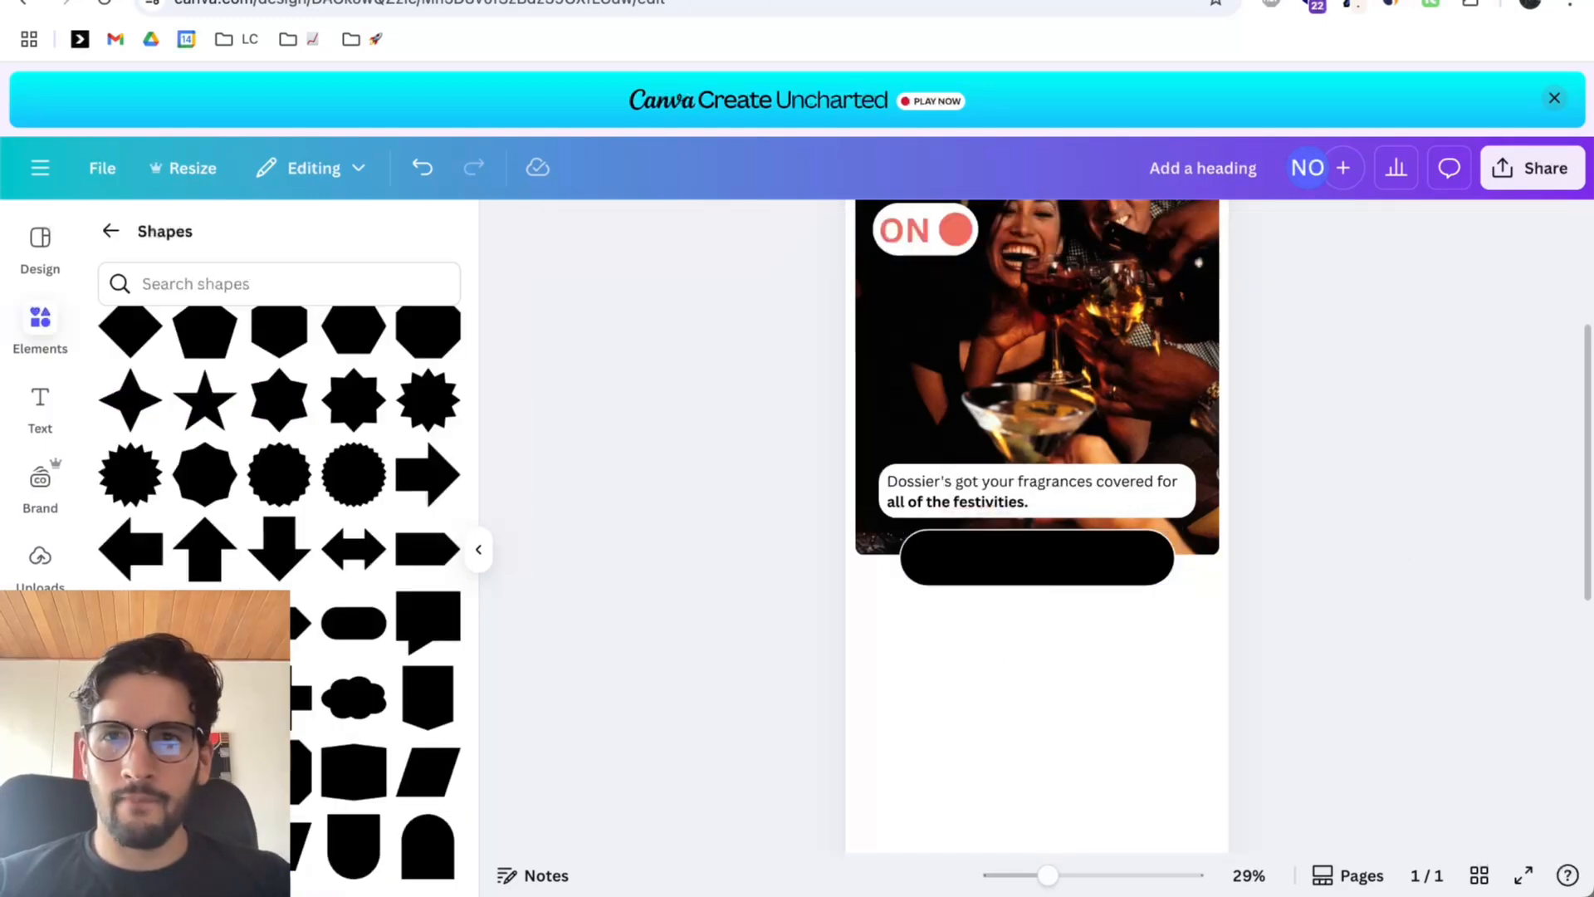
# Check the button wording in the Gmail reference email, and add white "SHOP NOW" text centred on the black button in Canva.
pyautogui.click(449, 1)
pyautogui.click(448, 1)
pyautogui.click(448, 2)
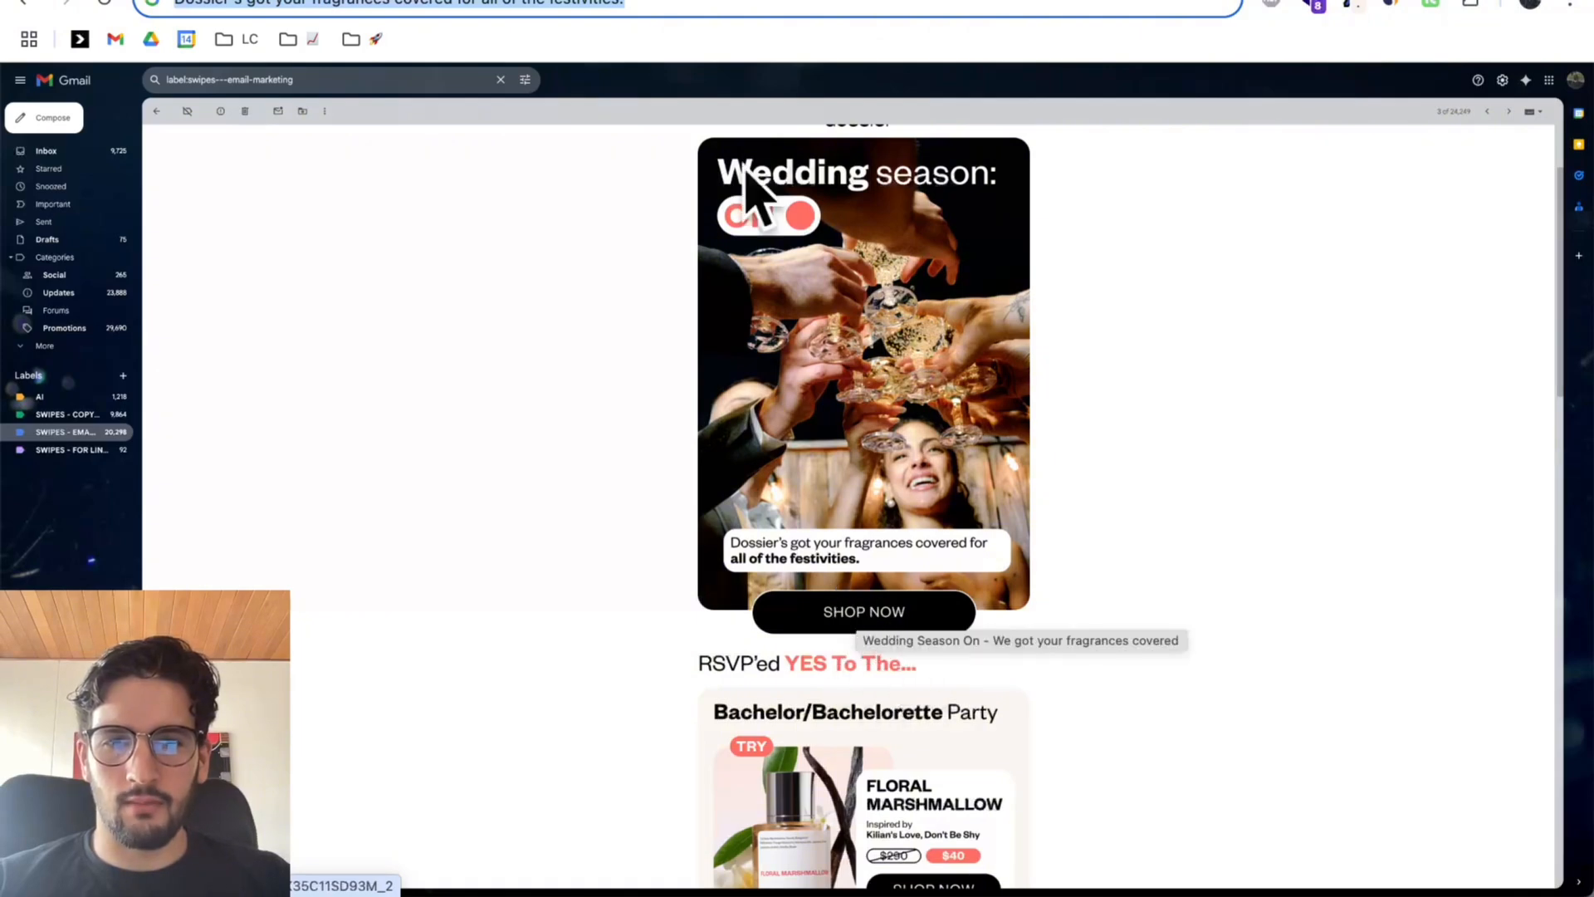
pyautogui.click(581, 2)
pyautogui.click(1060, 570)
pyautogui.scroll(2, 1114, 597)
pyautogui.doubleClick(1048, 679)
pyautogui.write('SHOP NOW')
pyautogui.press('super+a')
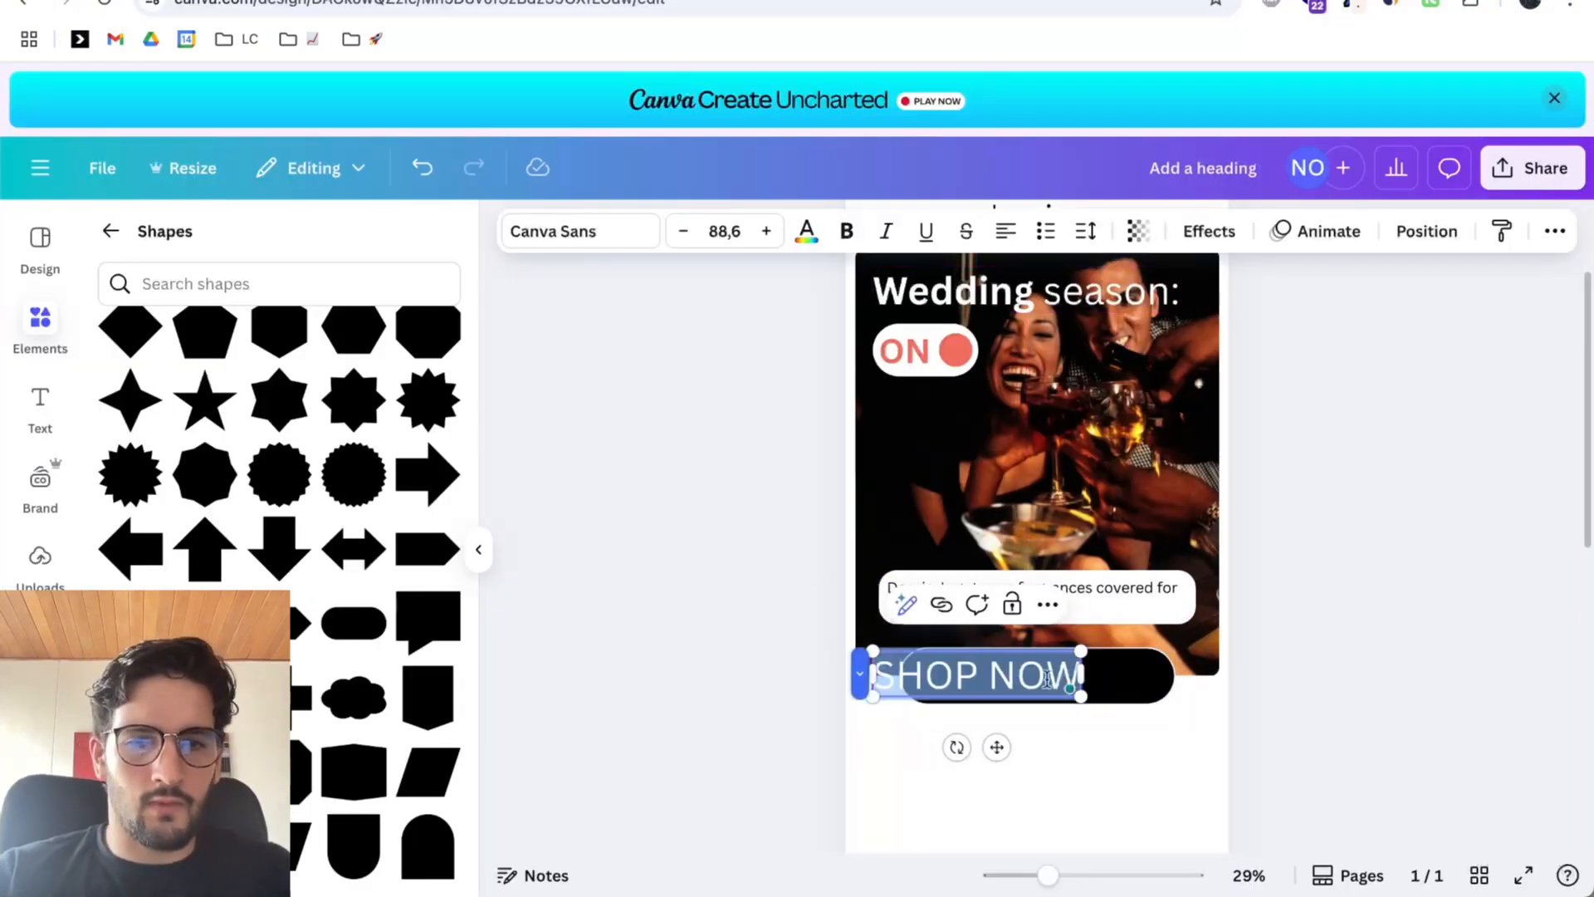
pyautogui.click(1343, 613)
pyautogui.scroll(-2, 1343, 613)
pyautogui.scroll(2, 1341, 605)
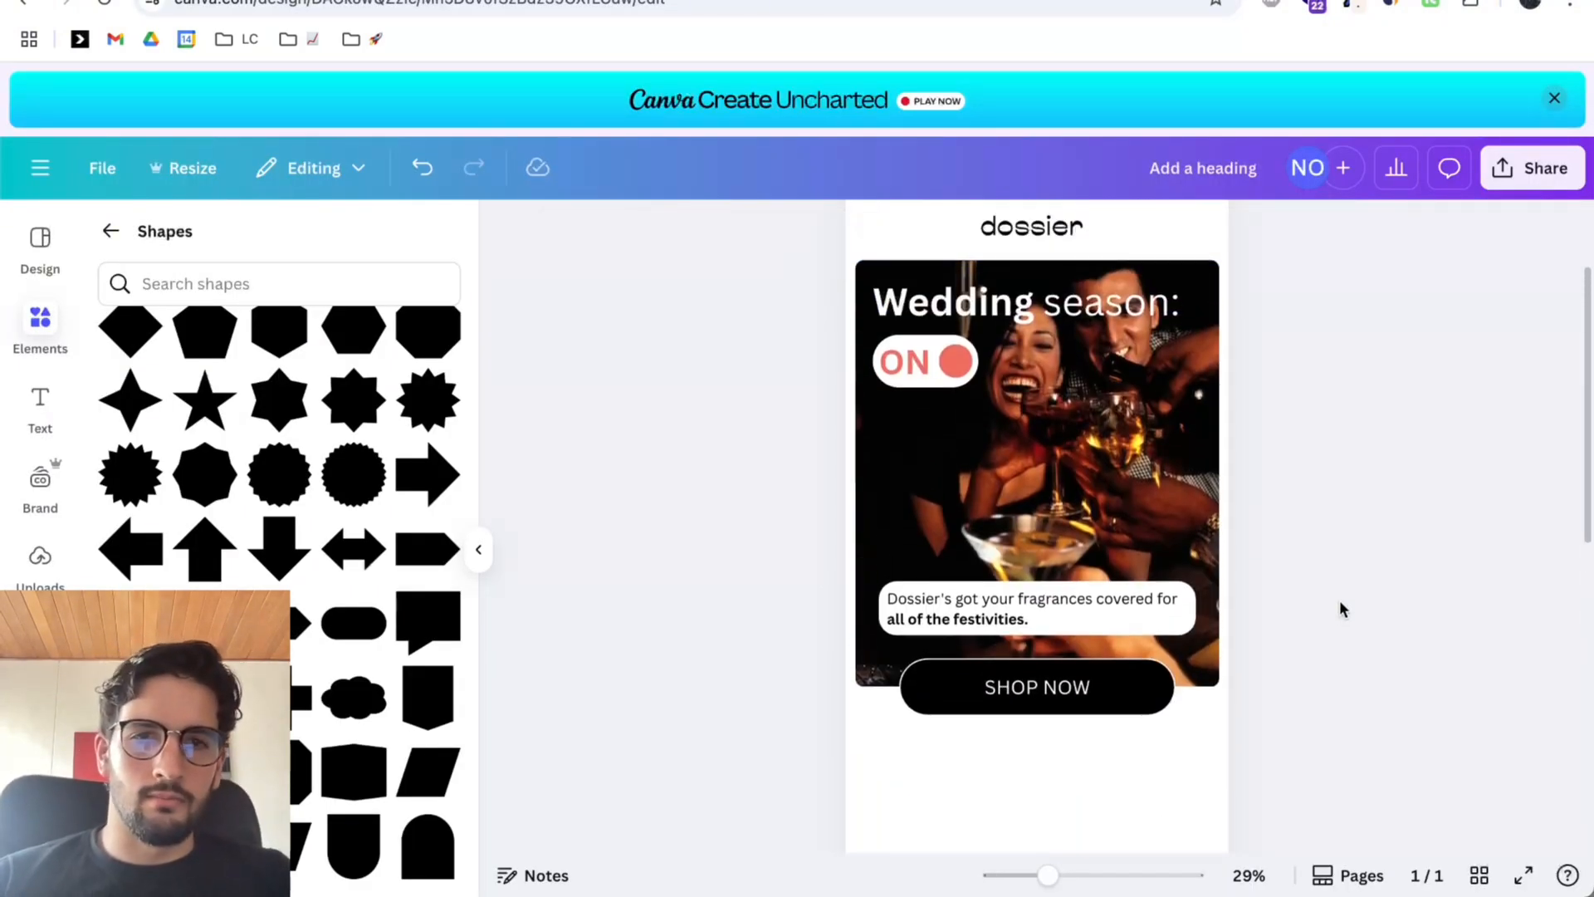
# Compare the header spacing with the Gmail reference email and move the dossier logo in Canva slightly up towards the promo banner.
pyautogui.scroll(-3, 1337, 605)
pyautogui.click(381, 2)
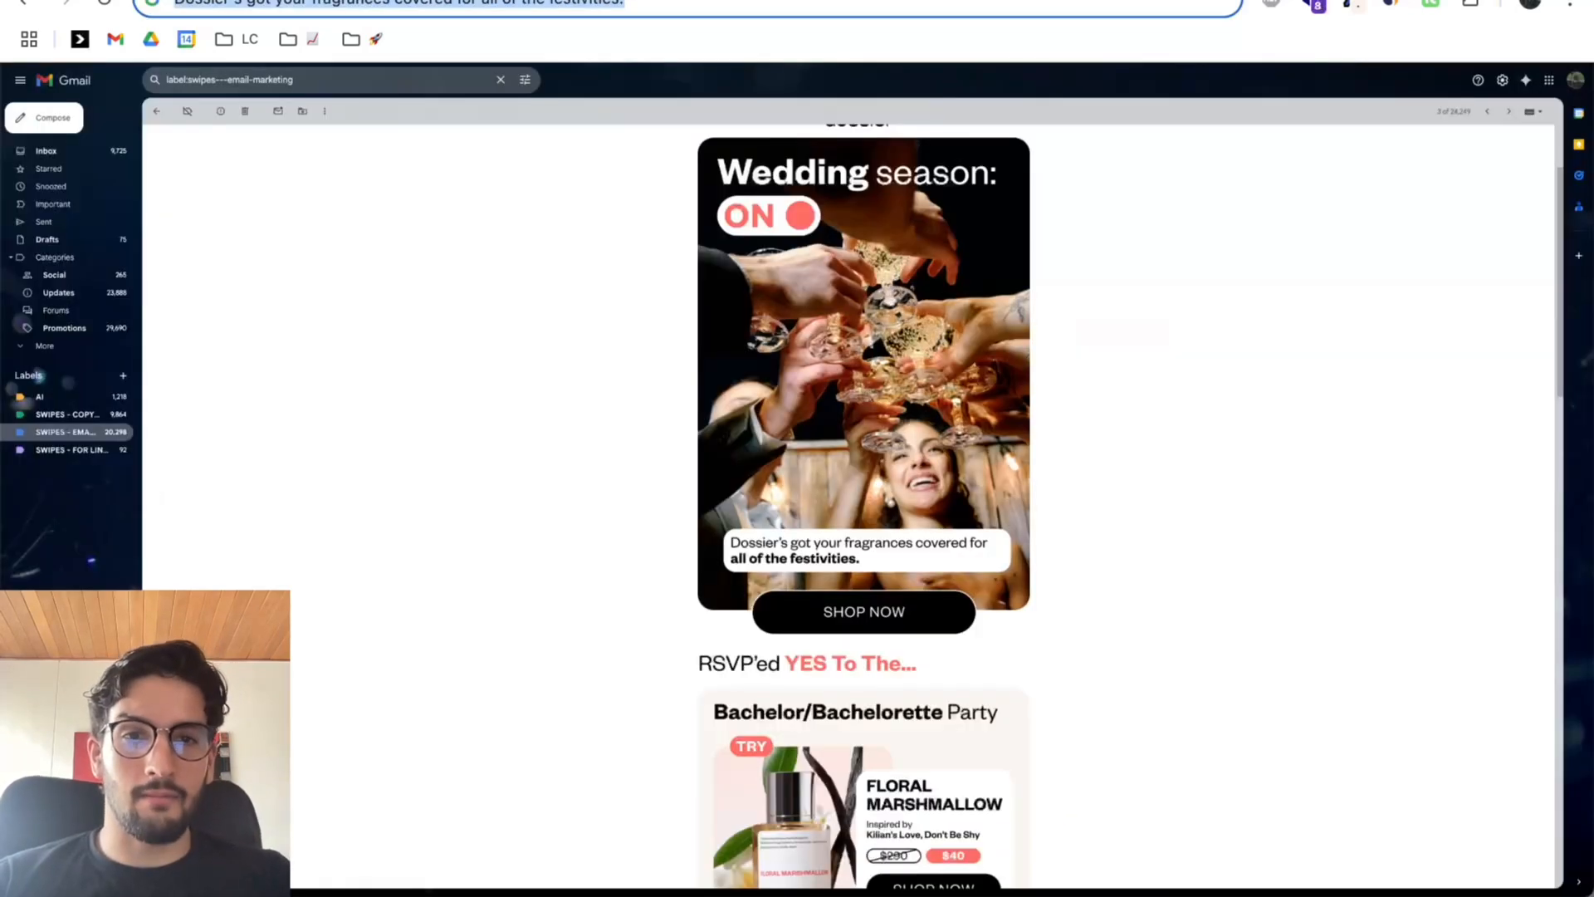
pyautogui.scroll(3, 1018, 515)
pyautogui.scroll(-1, 1034, 522)
pyautogui.scroll(-1, 1046, 531)
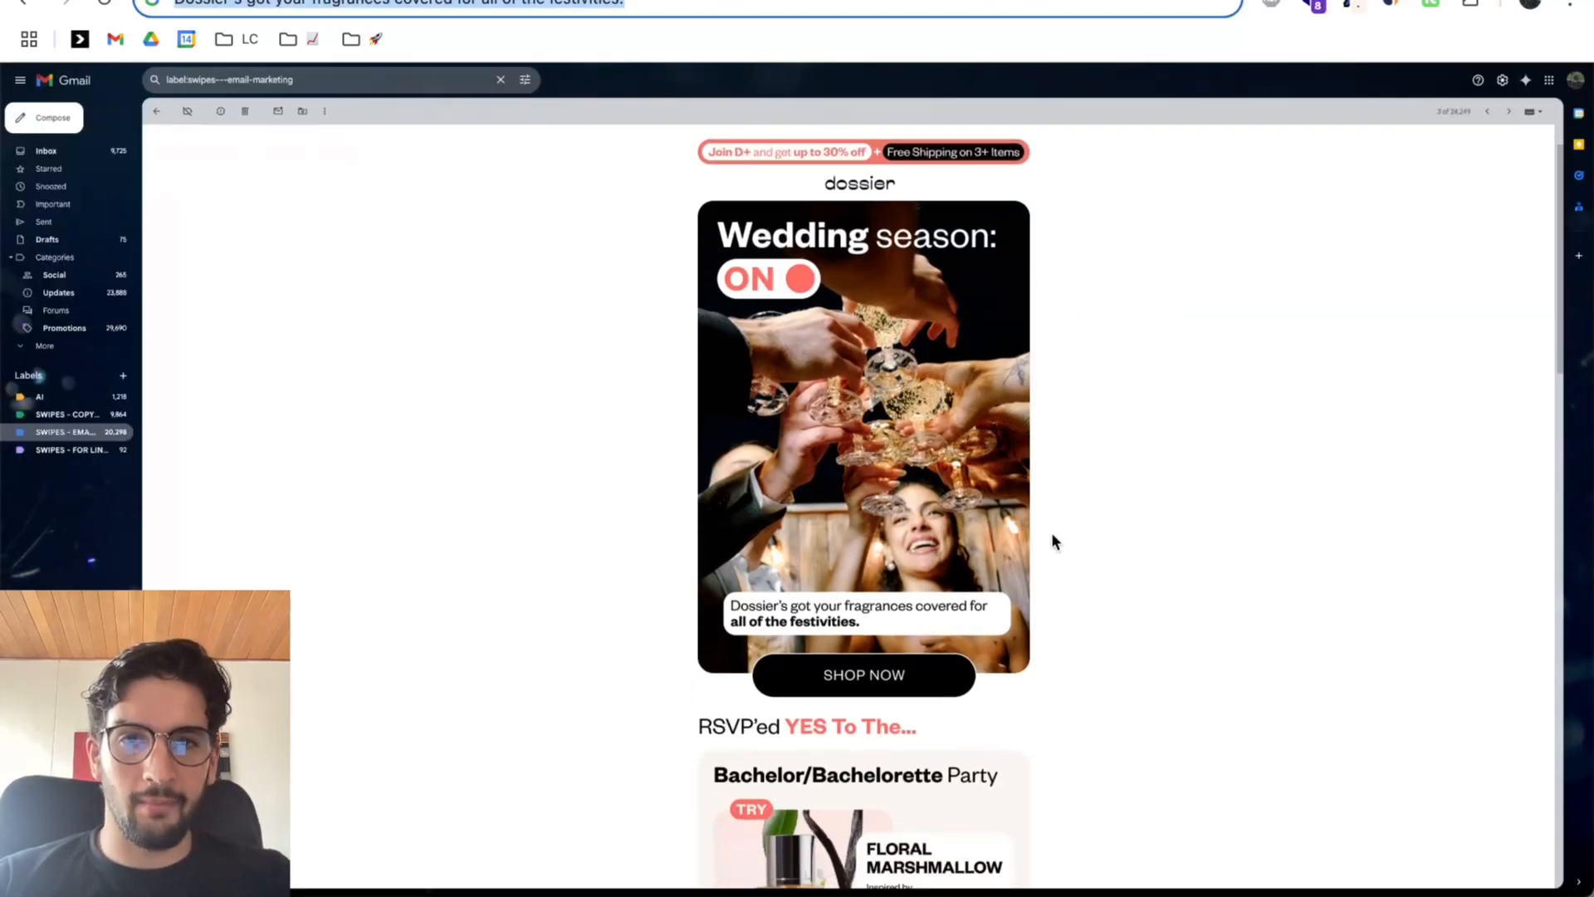
pyautogui.click(581, 1)
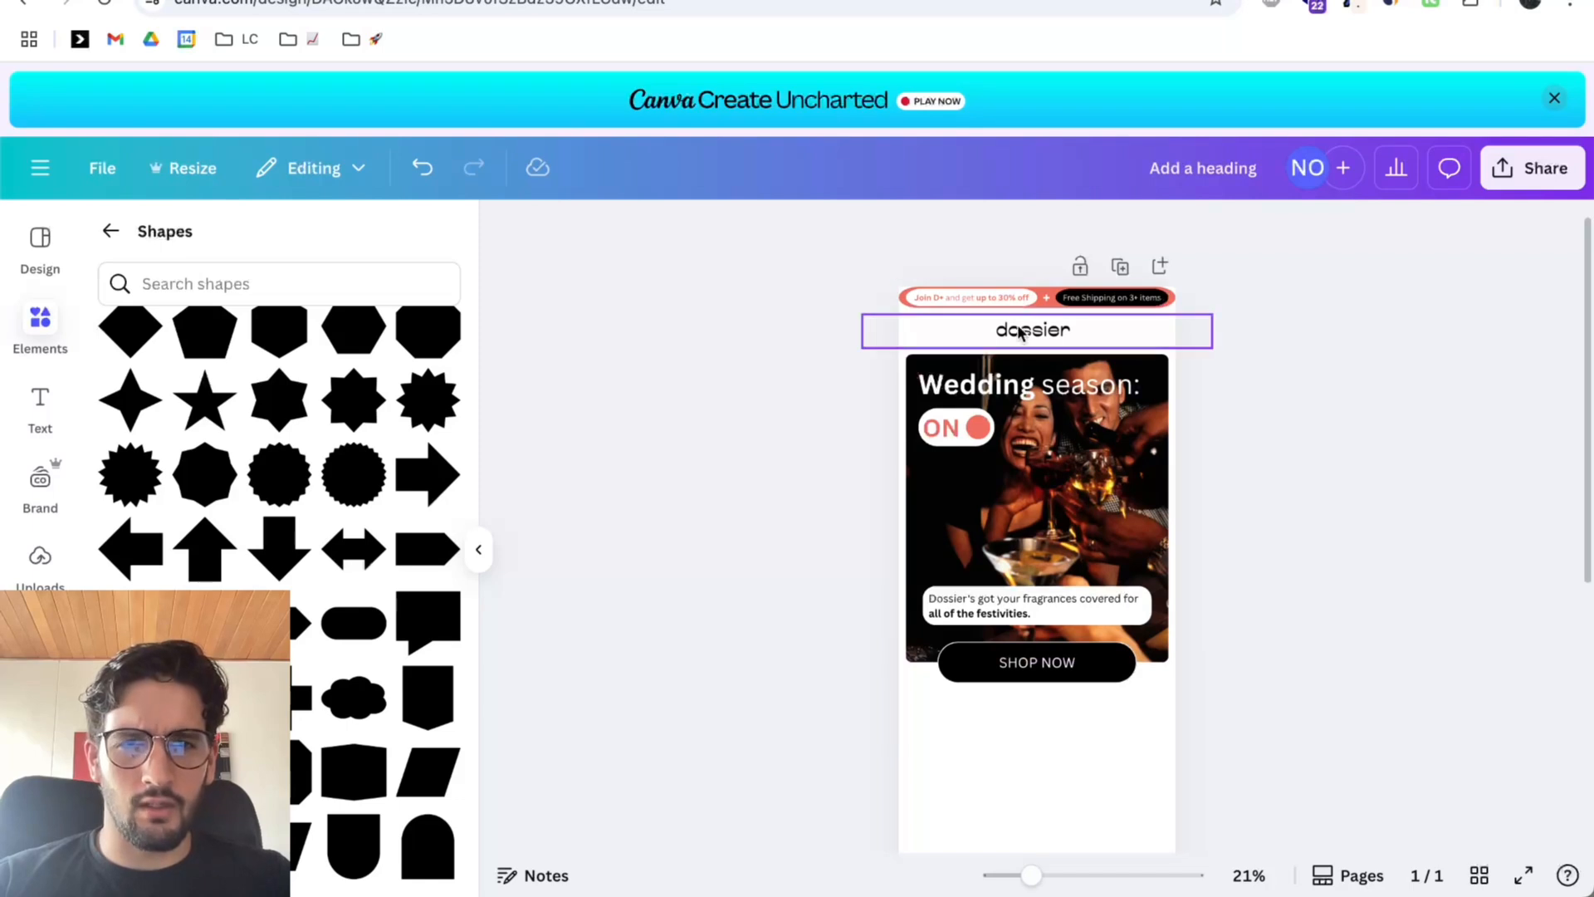
pyautogui.click(1049, 341)
pyautogui.press('Up')
pyautogui.press('Up')
pyautogui.press('Up')
pyautogui.press('Up')
pyautogui.press('Up')
pyautogui.press('Up')
pyautogui.press('Up')
pyautogui.press('Up')
pyautogui.press('Up')
pyautogui.press('Up')
pyautogui.press('Up')
pyautogui.press('Up')
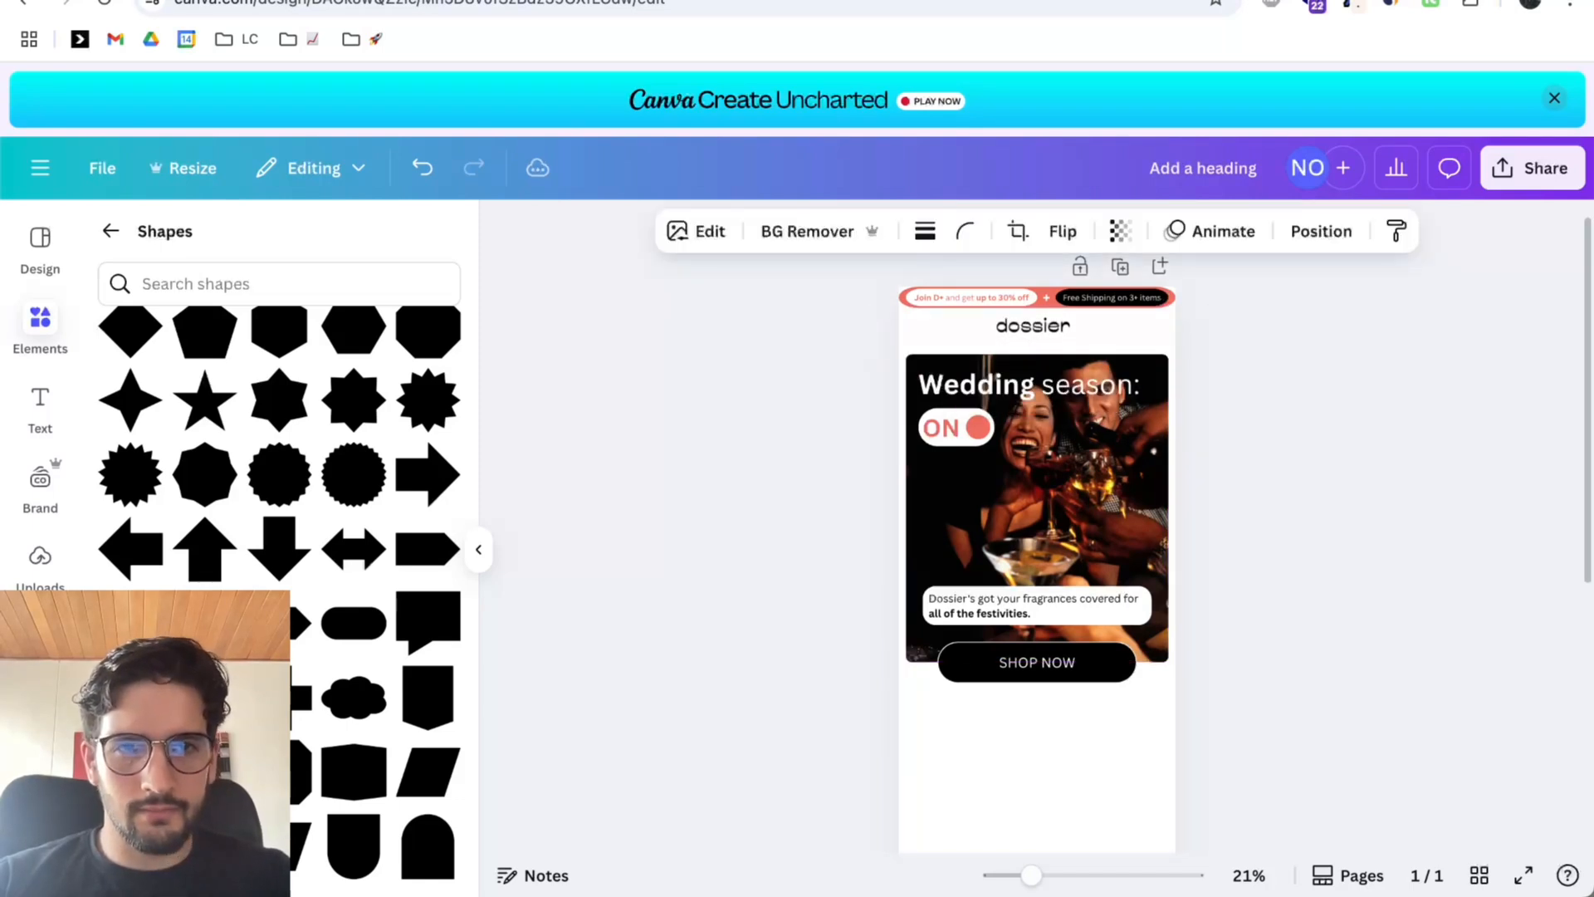
# Move the hero photo together with its heading, toggle, caption and SHOP NOW button slightly up, closer to the dossier logo.
pyautogui.moveTo(1372, 352); pyautogui.dragTo(889, 696)
pyautogui.click(1400, 627)
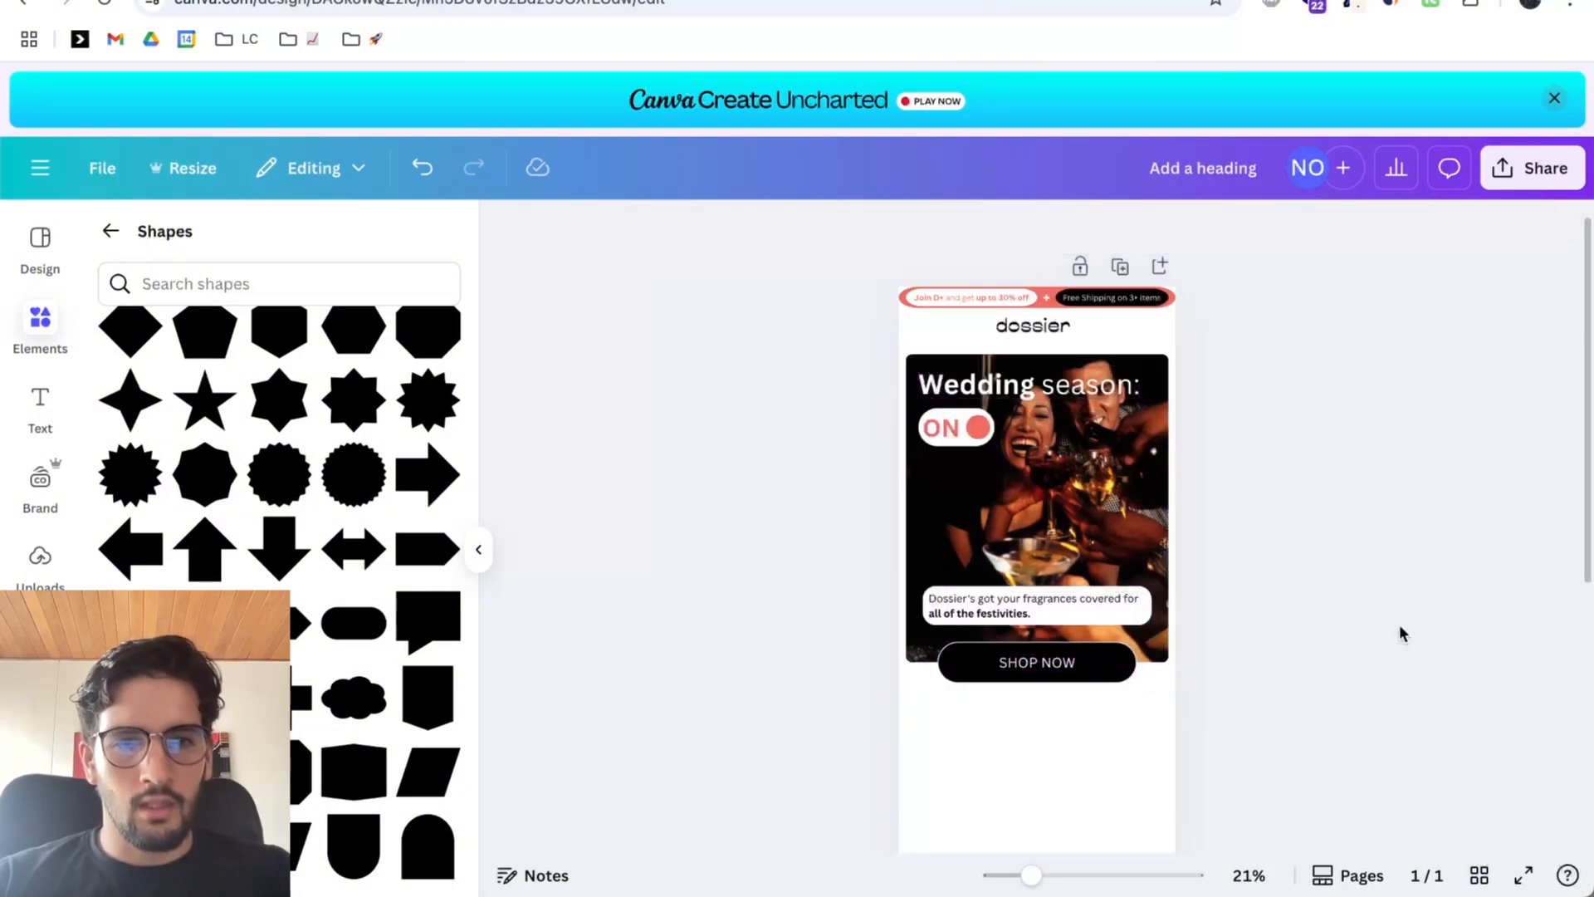
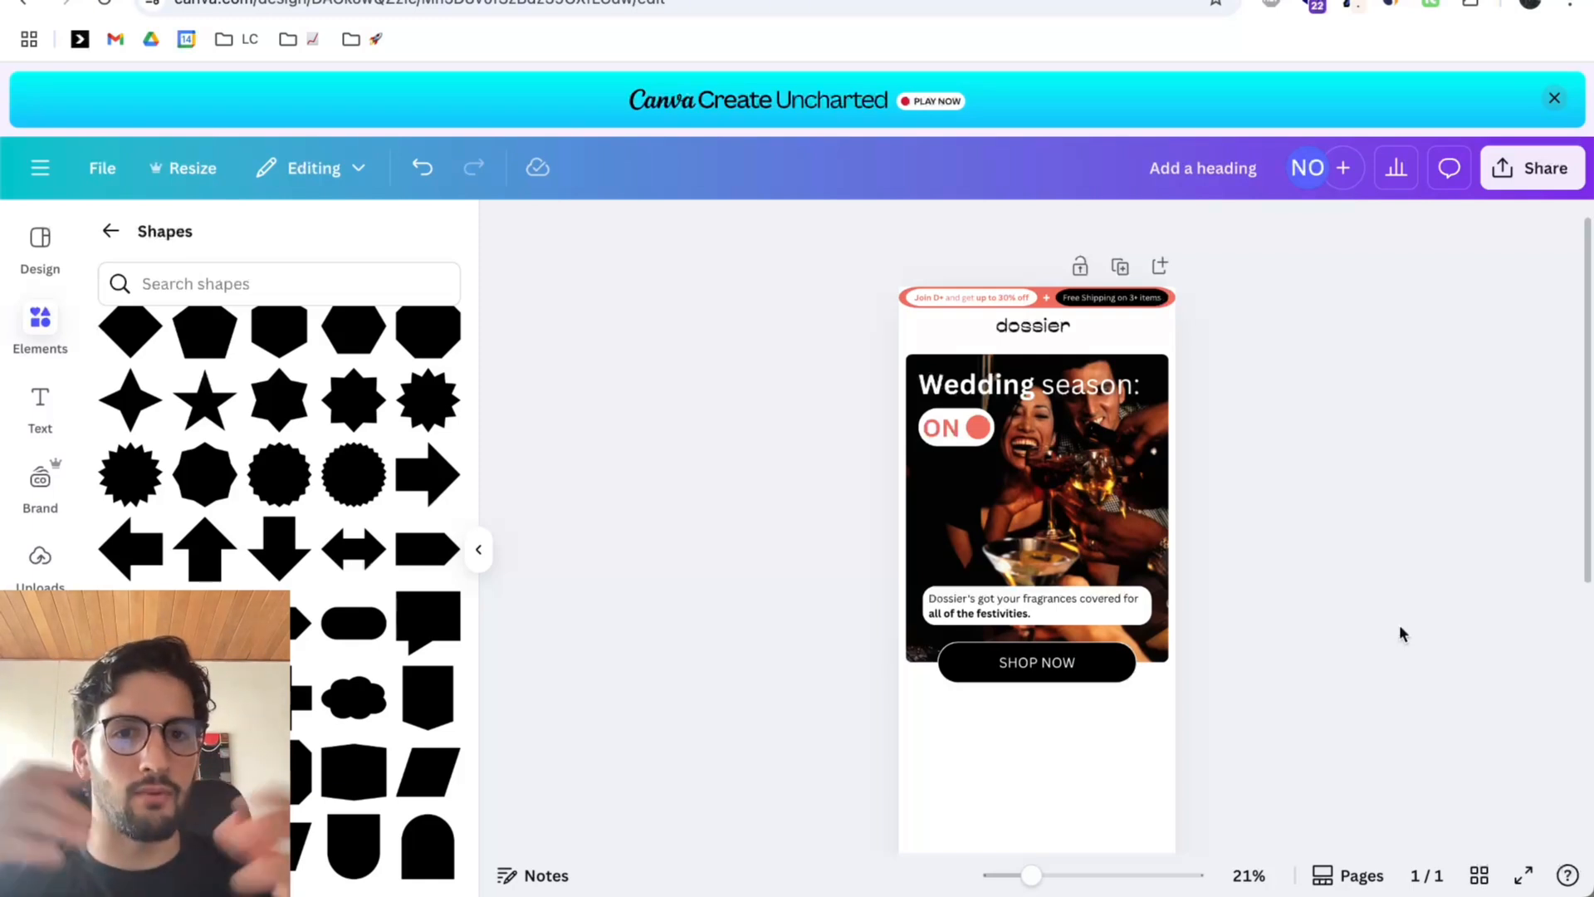
pyautogui.moveTo(1260, 712); pyautogui.dragTo(880, 283)
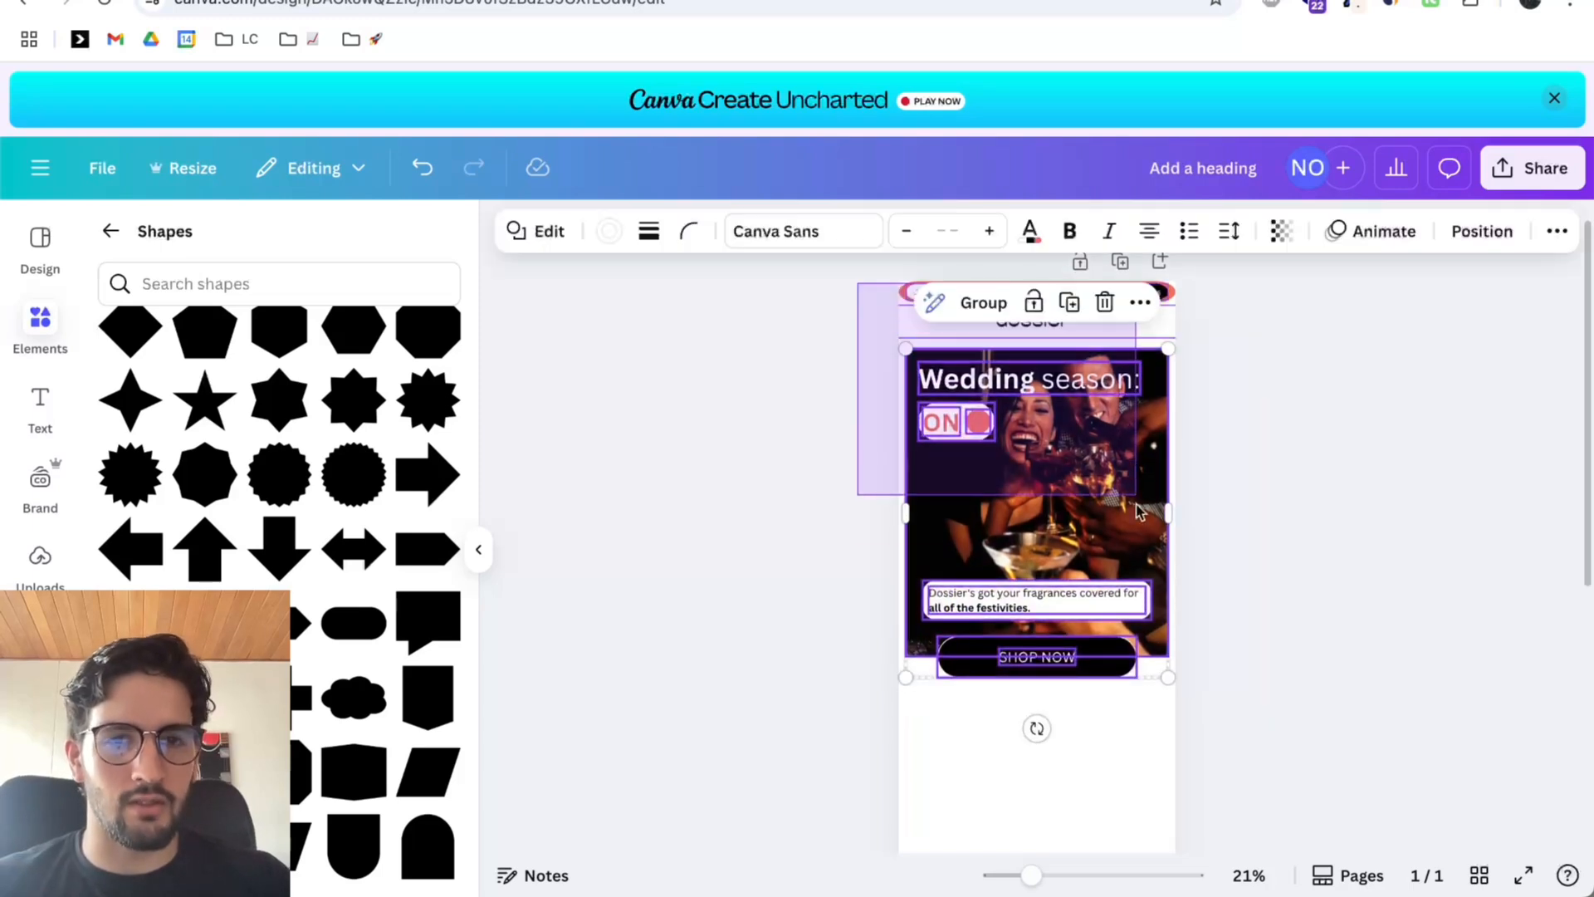
pyautogui.click(1375, 586)
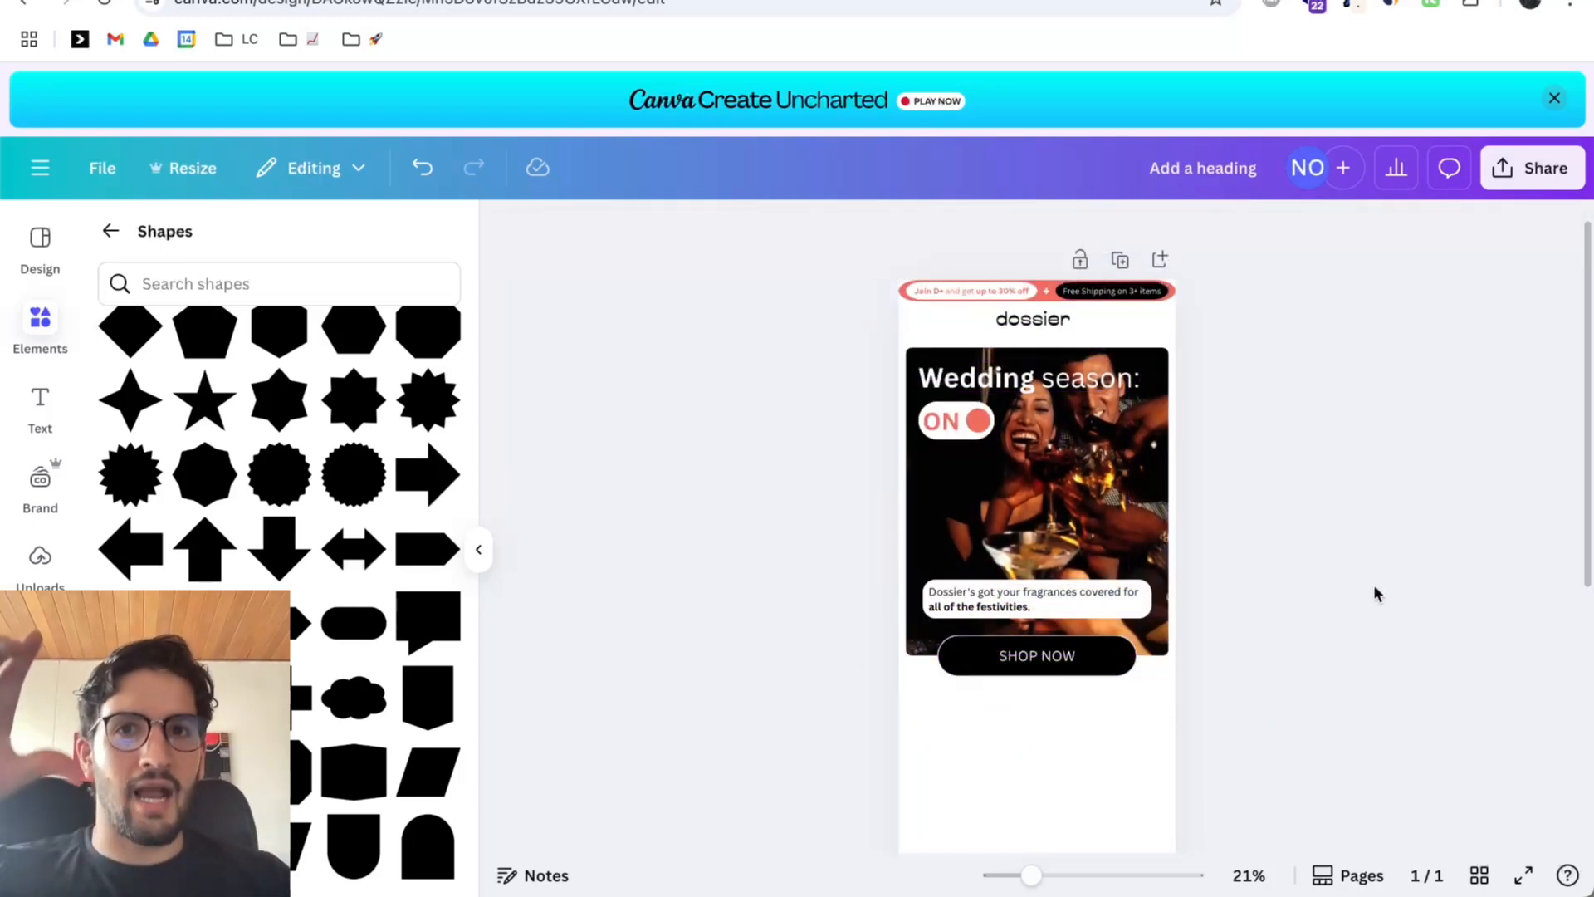
pyautogui.moveTo(1263, 731); pyautogui.dragTo(933, 366)
pyautogui.moveTo(963, 431); pyautogui.dragTo(963, 424)
pyautogui.click(1235, 462)
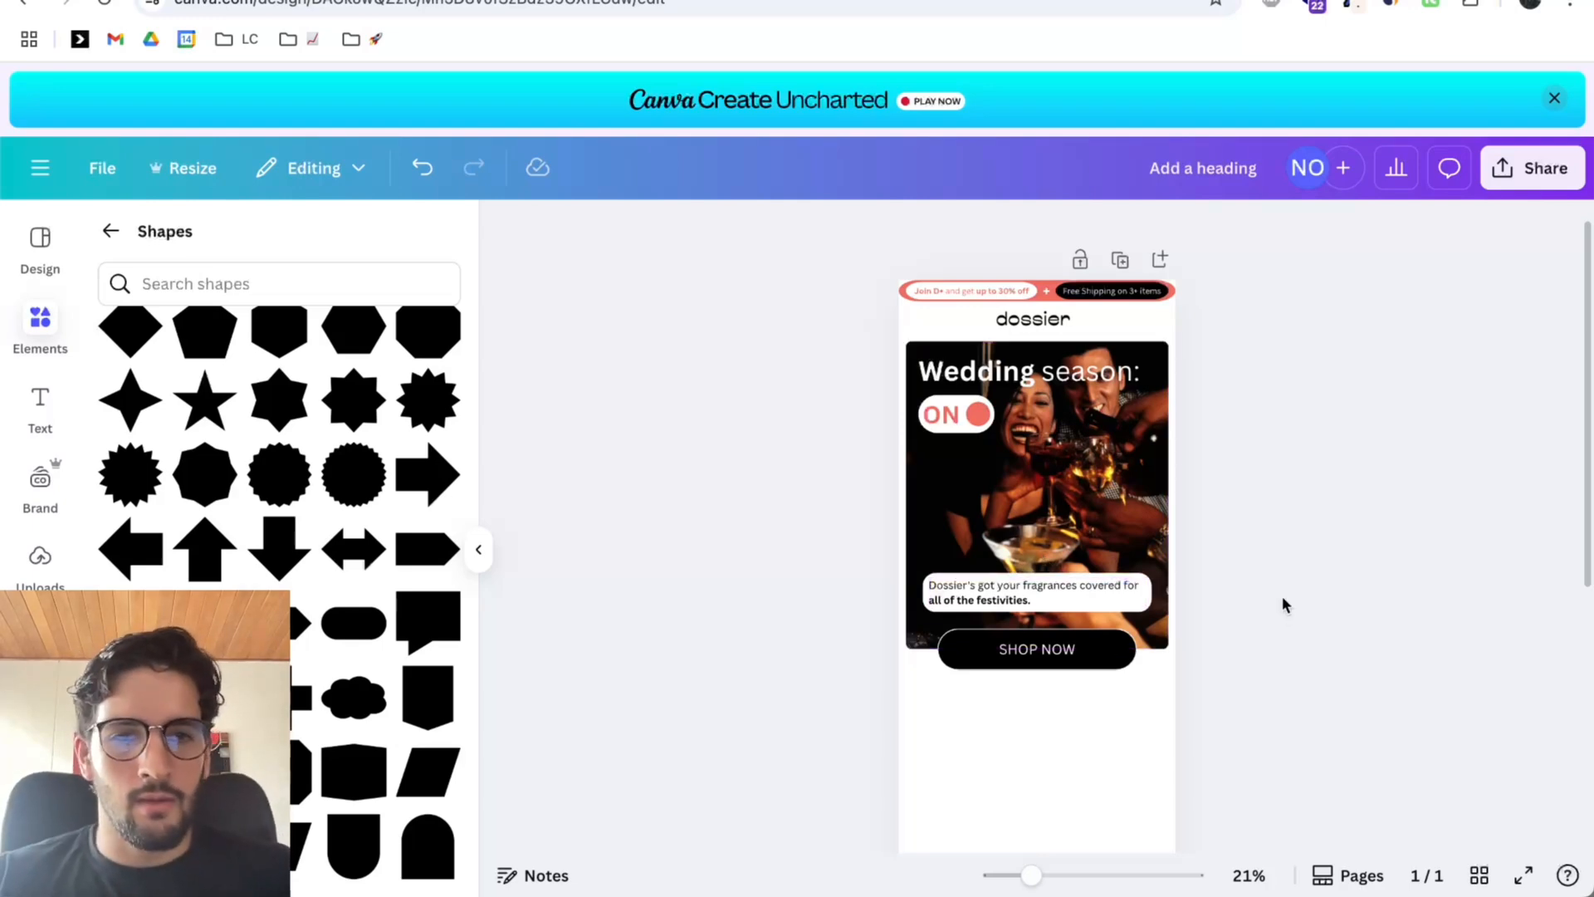
# Add the one-line heading "RSVP'ed YES To The..." from the Gmail reference below the SHOP NOW button, in black regular text at size 66.8.
pyautogui.scroll(1, 1286, 596)
pyautogui.scroll(1, 1292, 594)
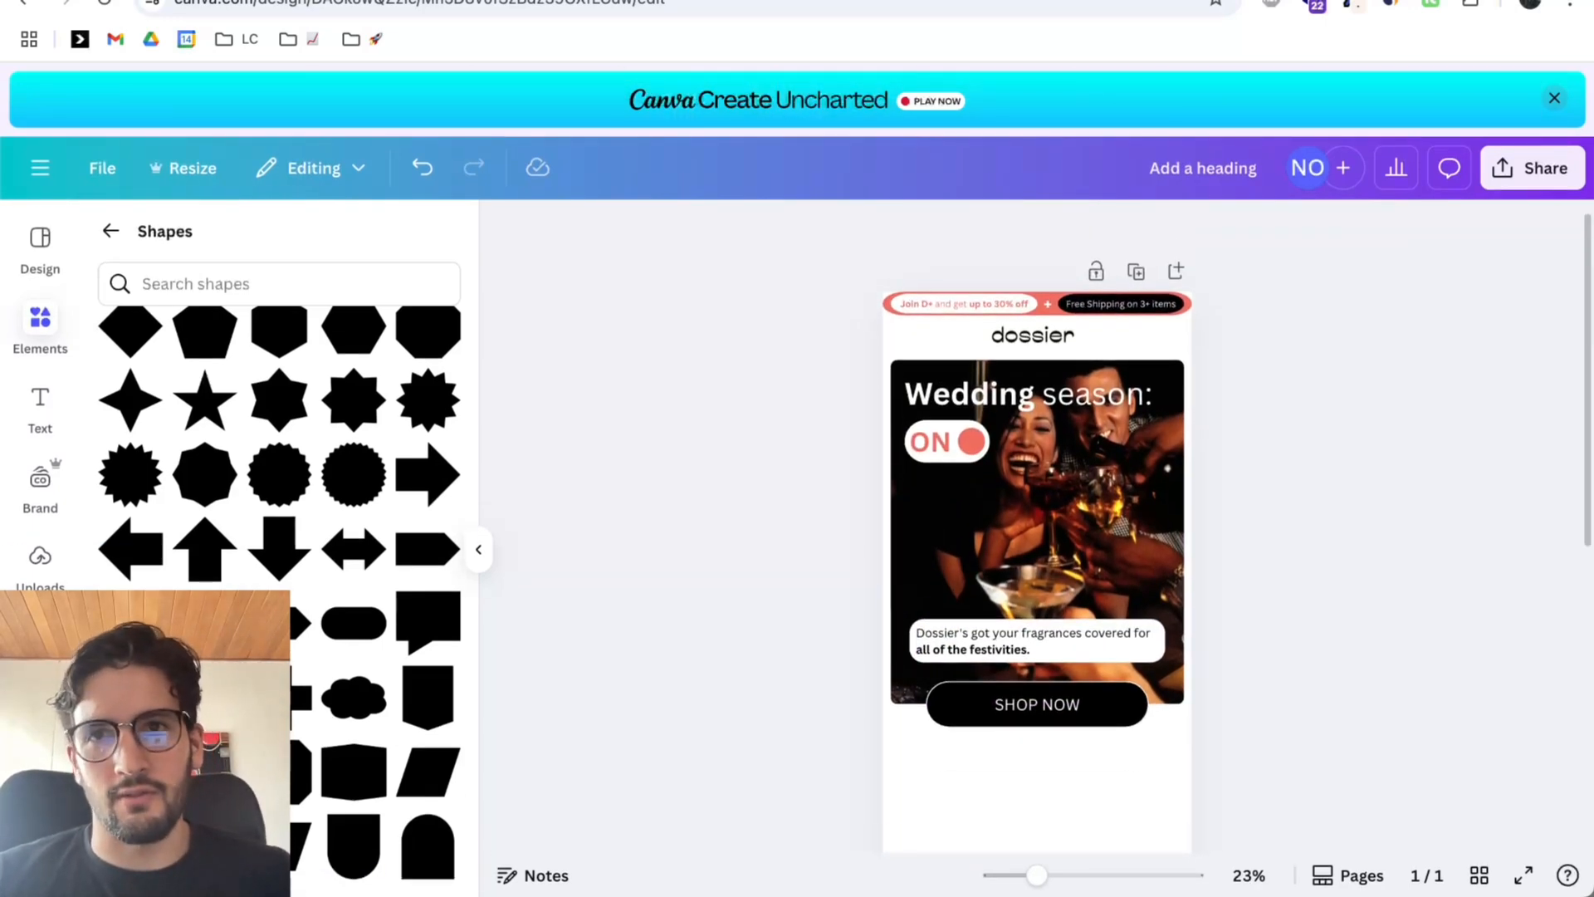
pyautogui.click(515, 0)
pyautogui.scroll(-2, 978, 455)
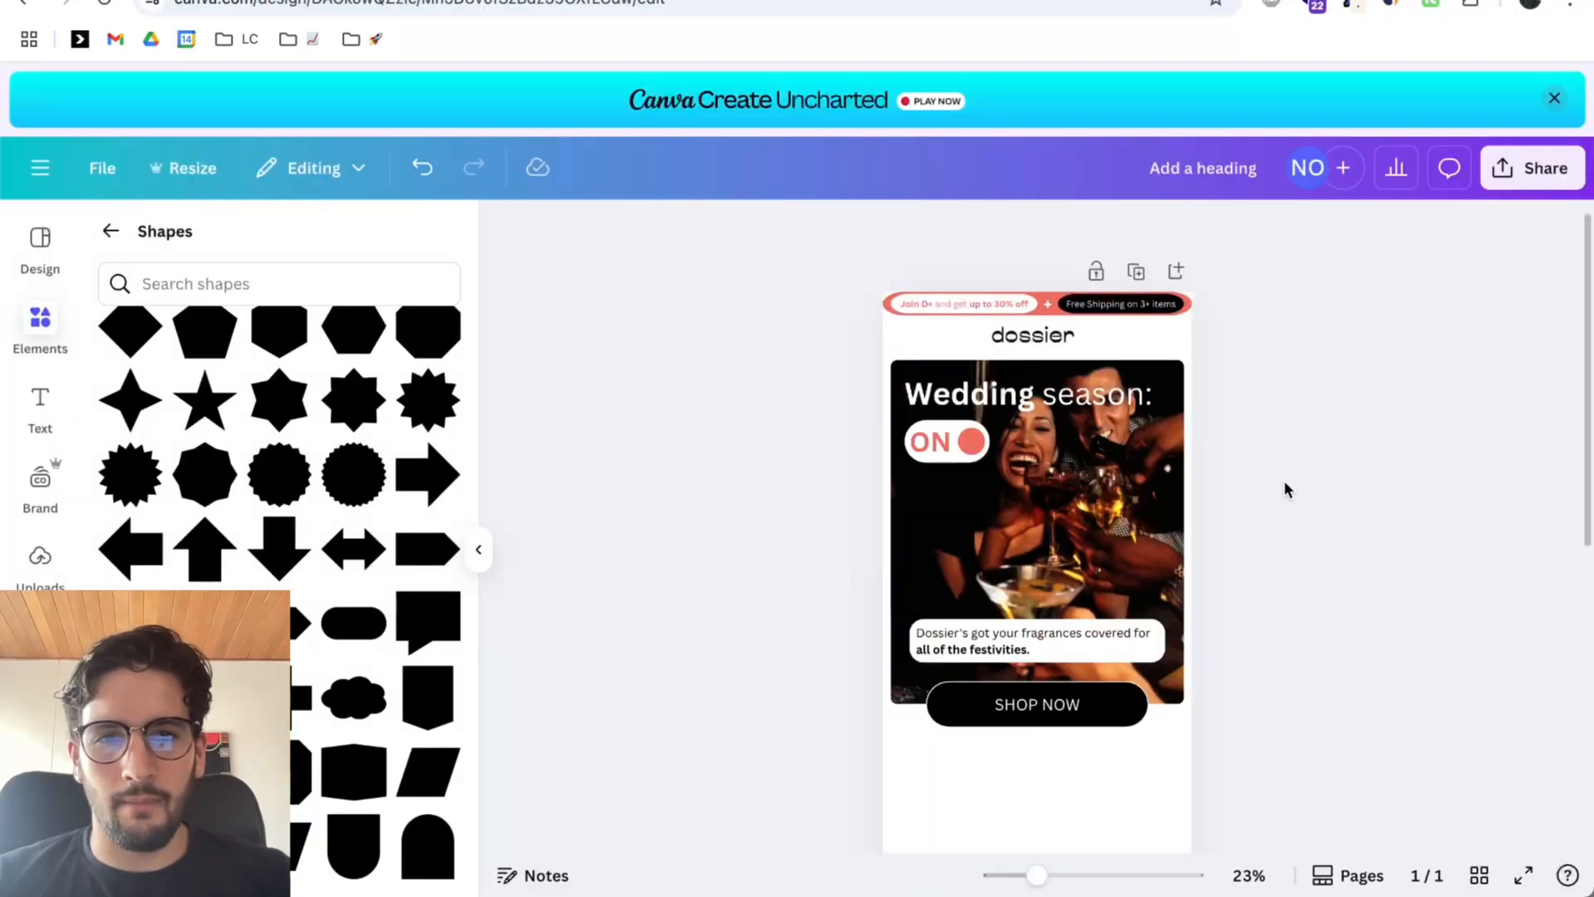
pyautogui.scroll(-1, 1285, 488)
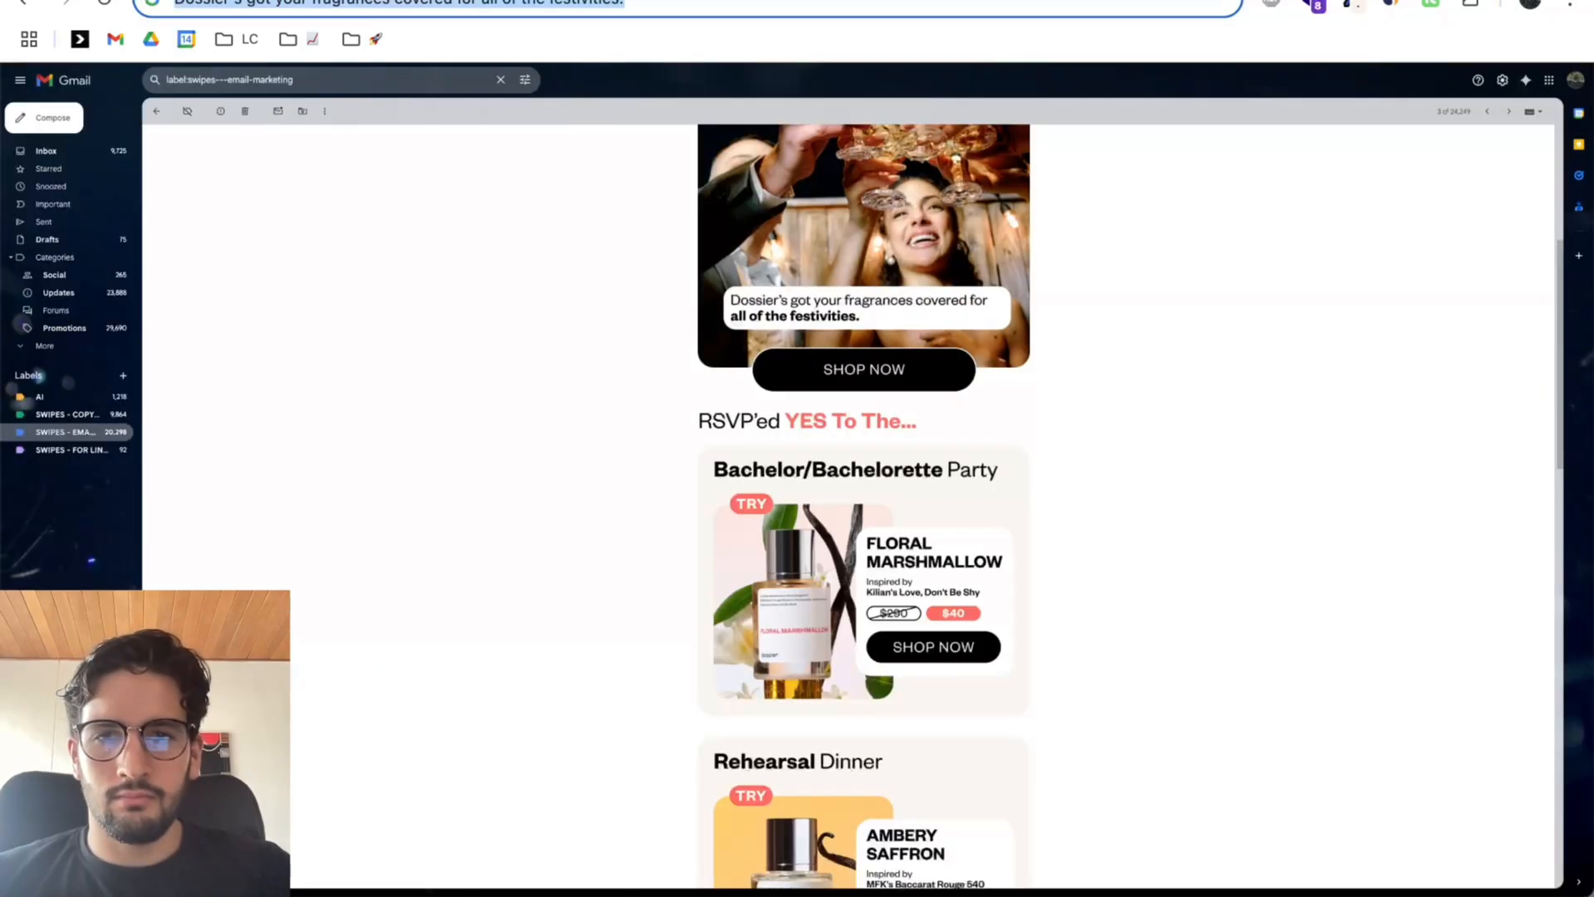
pyautogui.write('RSVP’ed YES To The...')
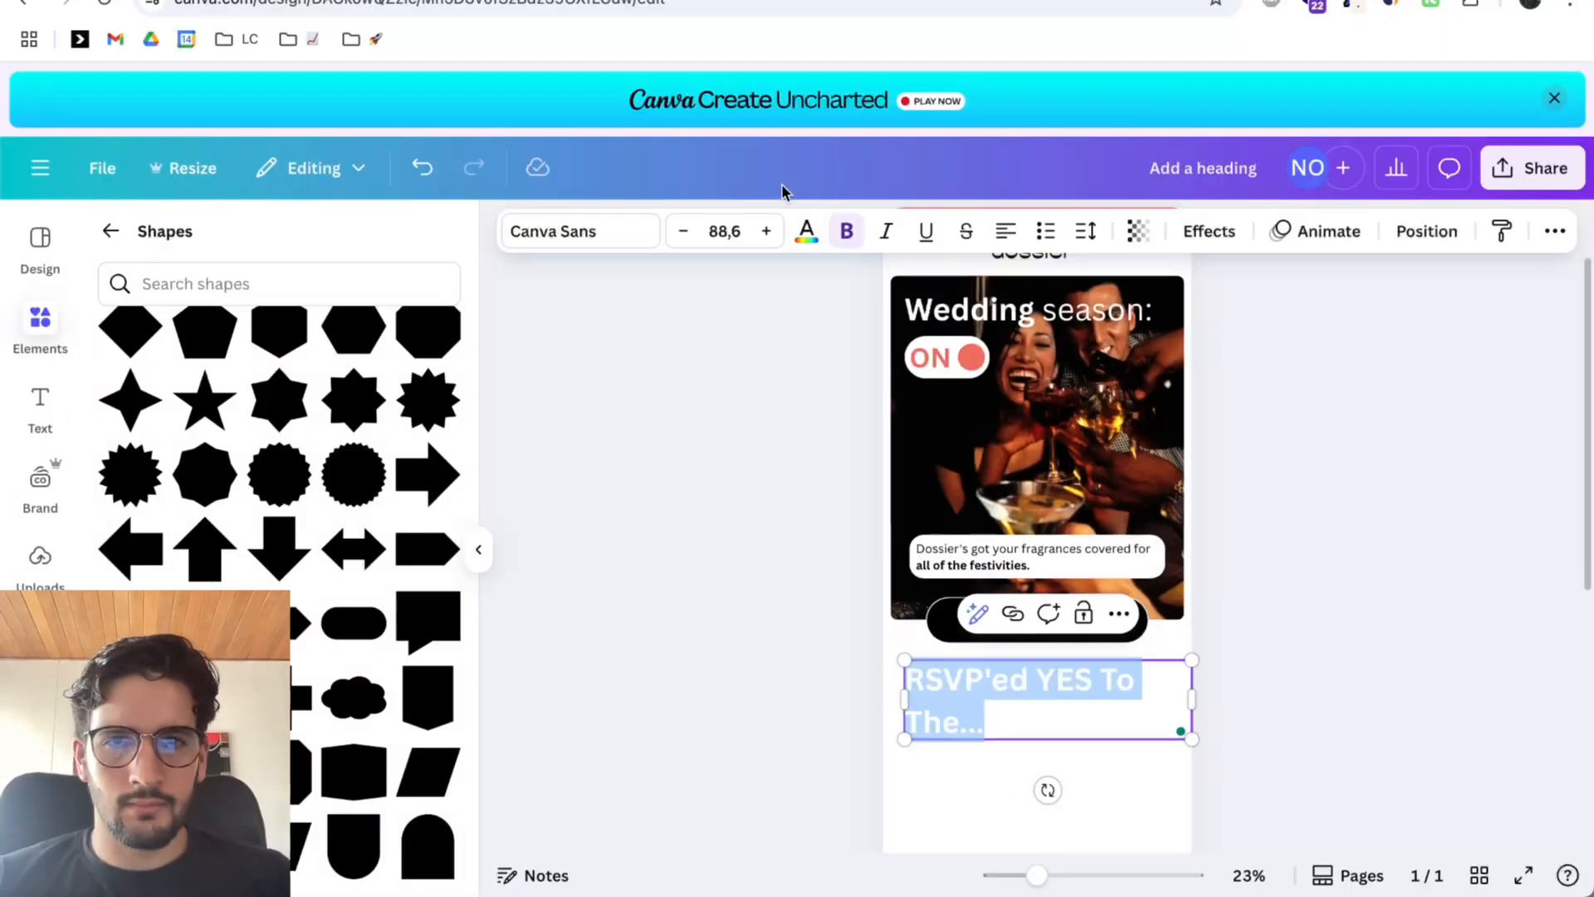
pyautogui.click(806, 231)
pyautogui.moveTo(1185, 697); pyautogui.dragTo(1177, 698)
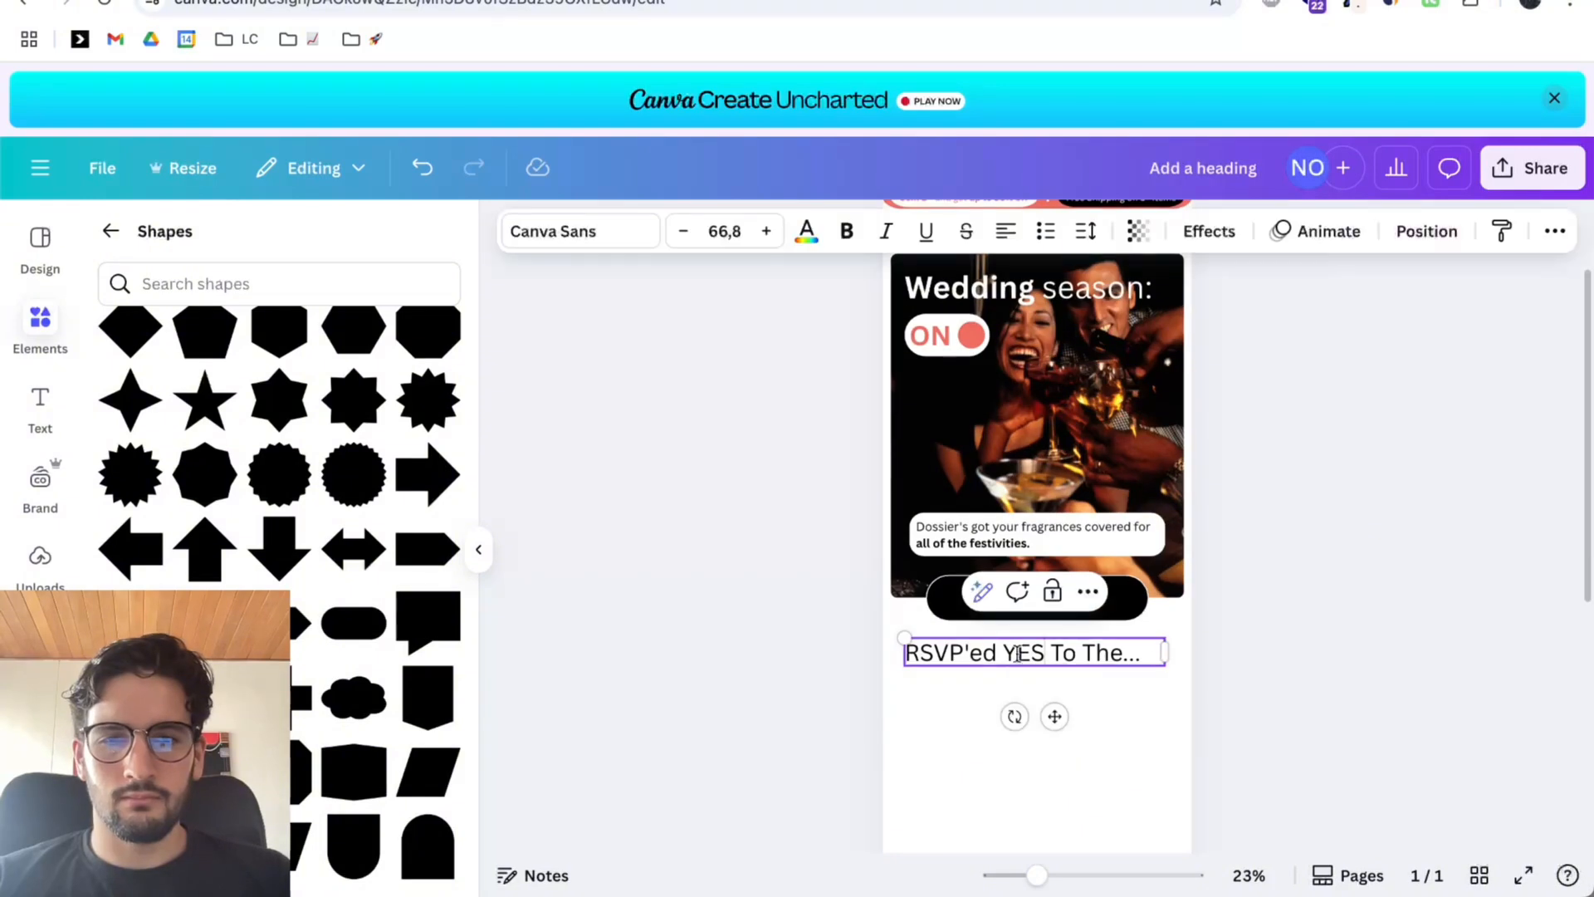
# Make the "YES To The..." part of the heading bold and coral.
pyautogui.moveTo(1003, 653); pyautogui.dragTo(1146, 653)
pyautogui.click(847, 231)
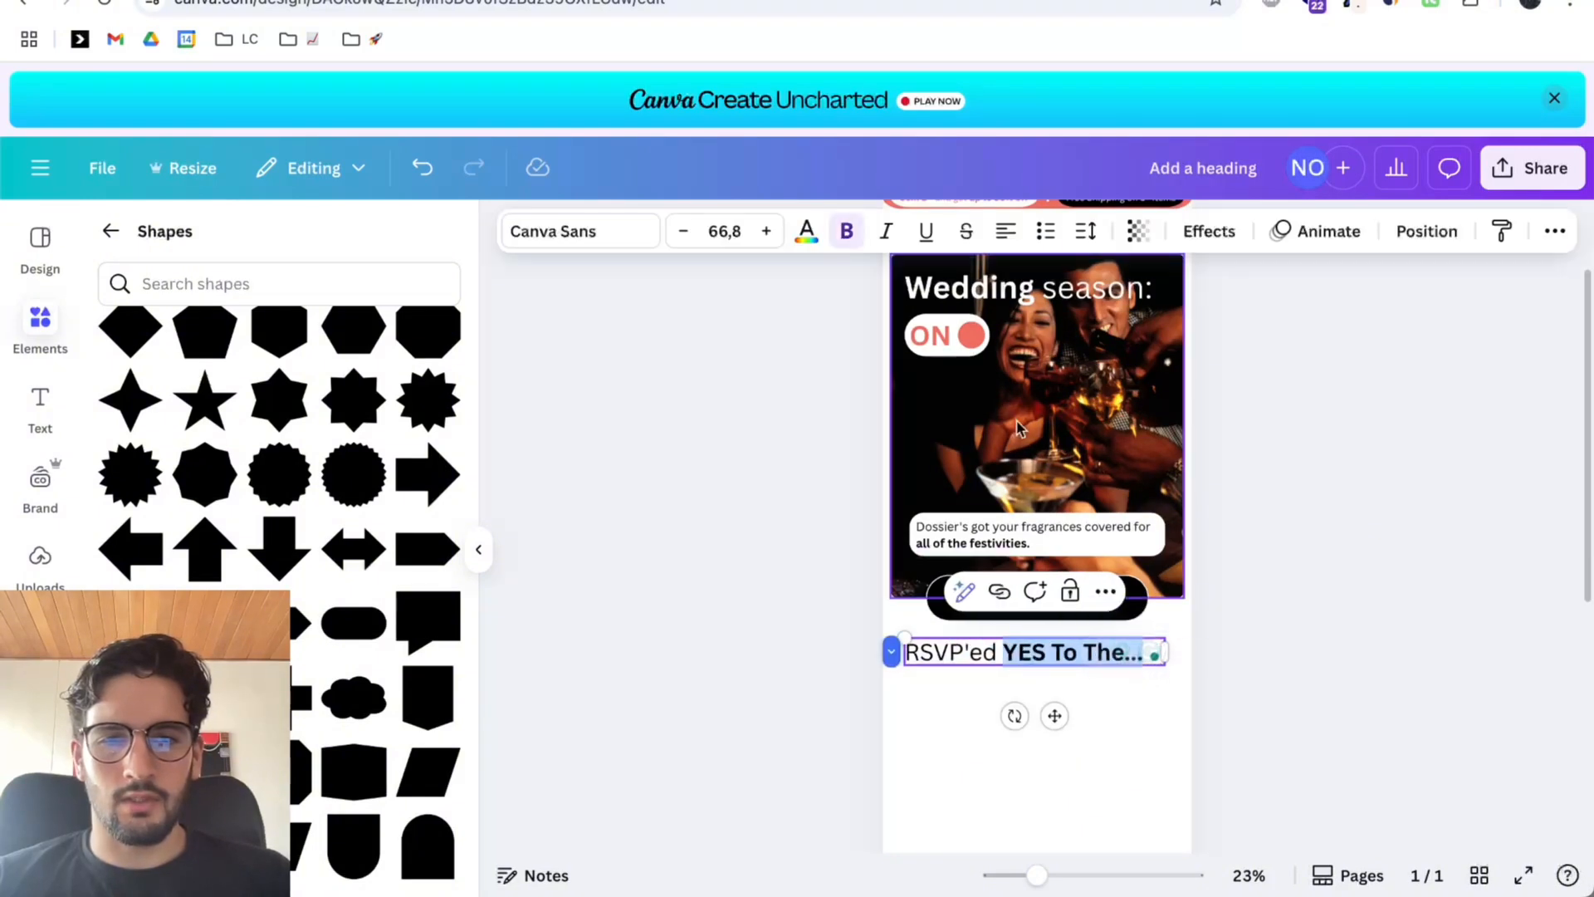
pyautogui.click(806, 231)
pyautogui.click(245, 395)
pyautogui.click(1552, 570)
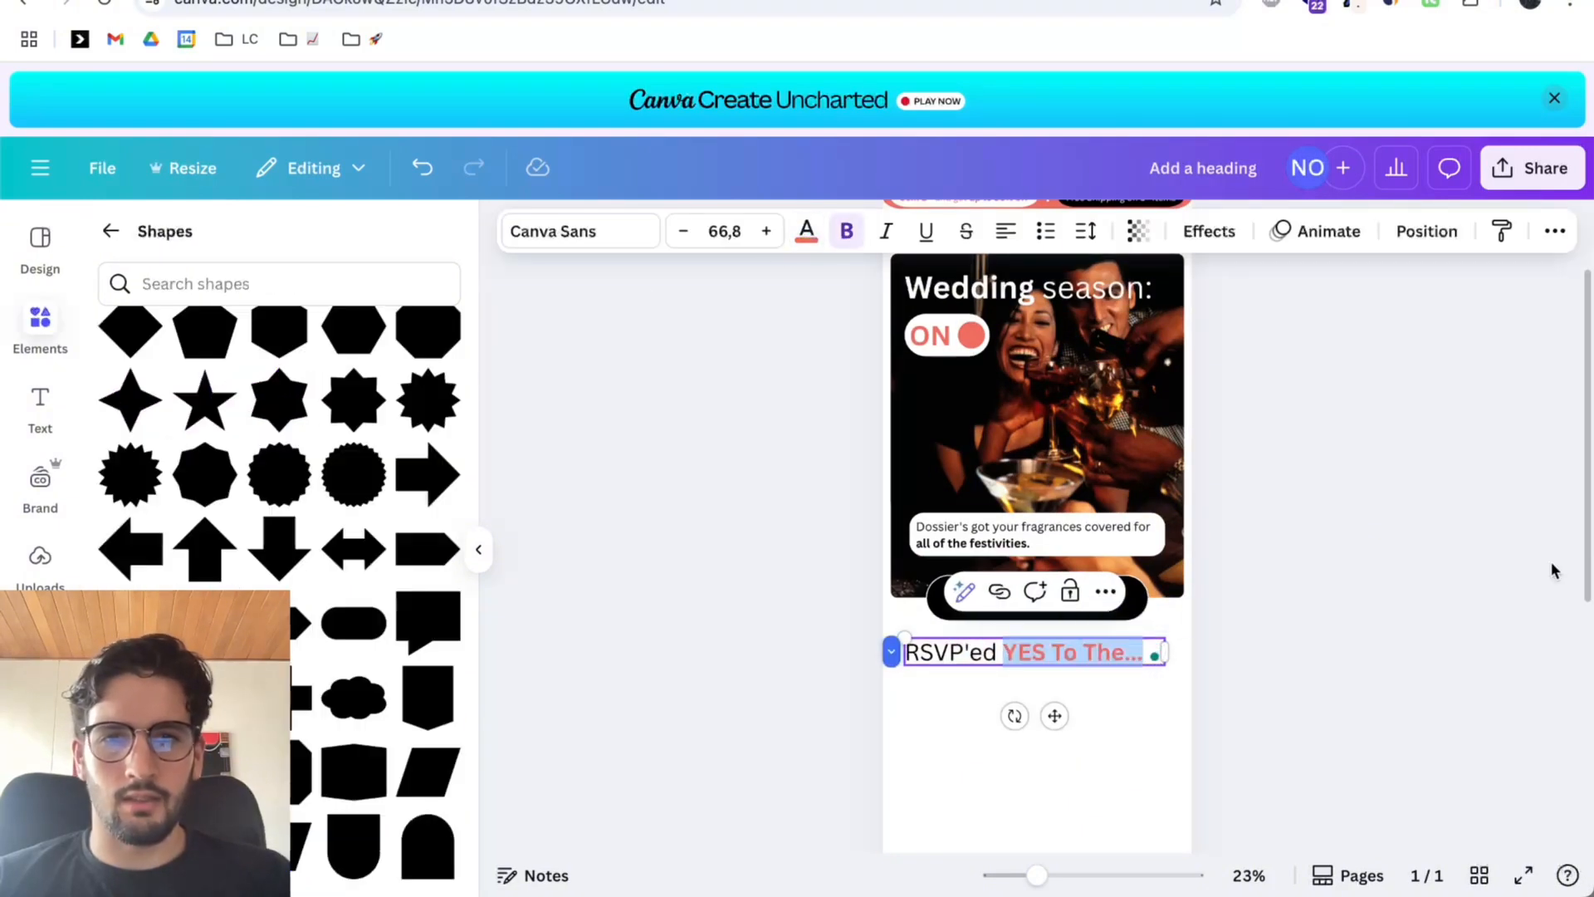
# Sample the coral colour of "YES To The..." in the Gmail reference email with the colour picker extension.
pyautogui.scroll(-2, 1119, 550)
pyautogui.scroll(3, 1119, 549)
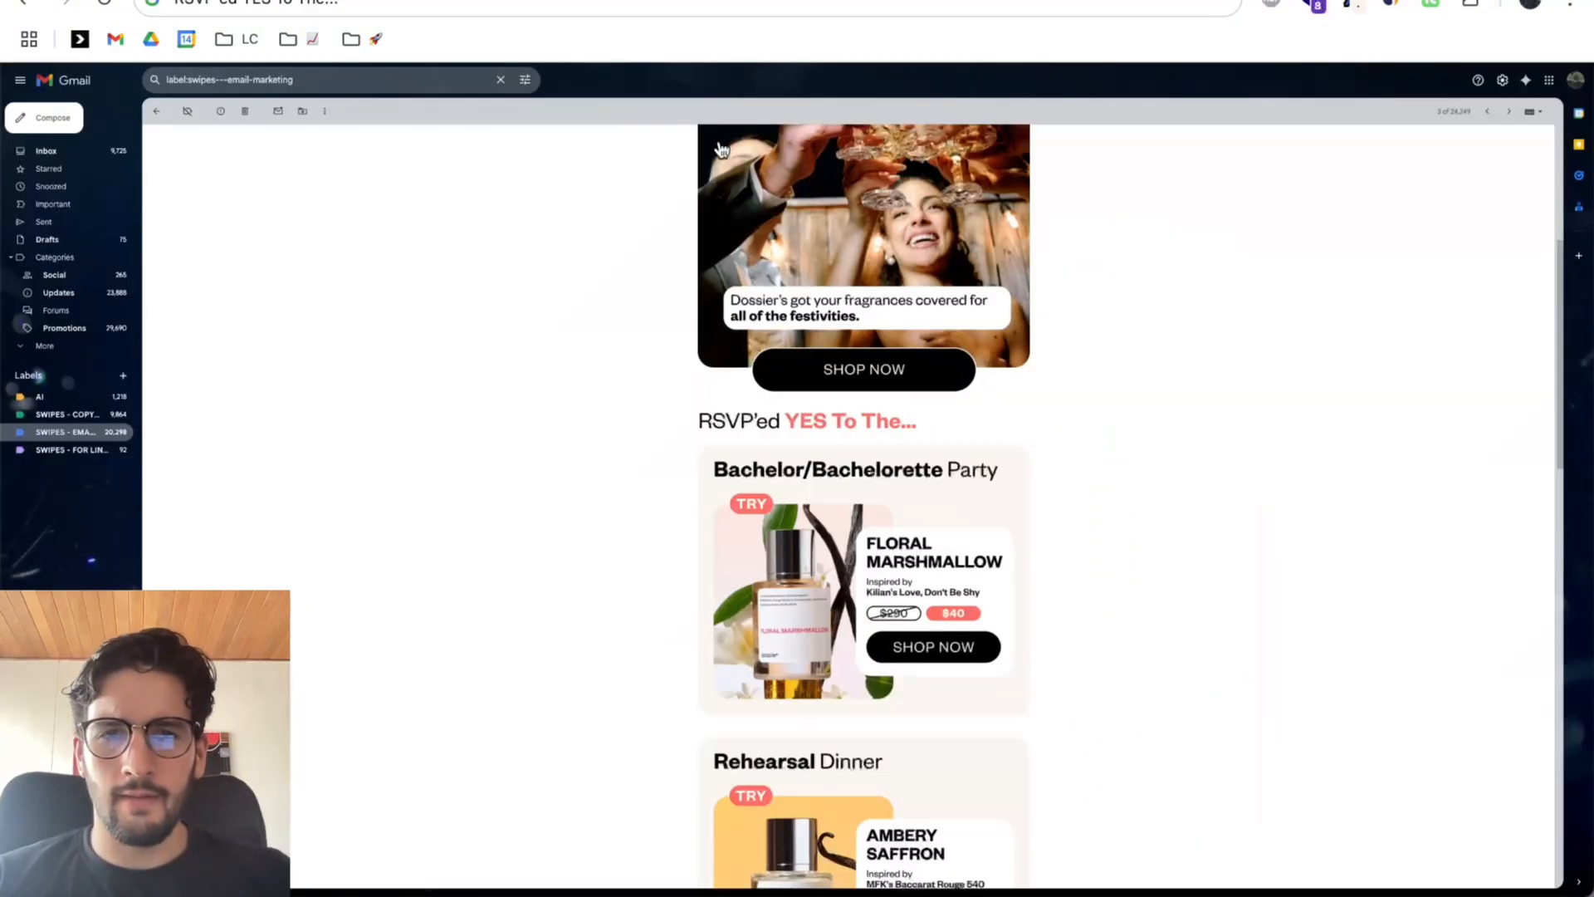
pyautogui.scroll(5, 944, 452)
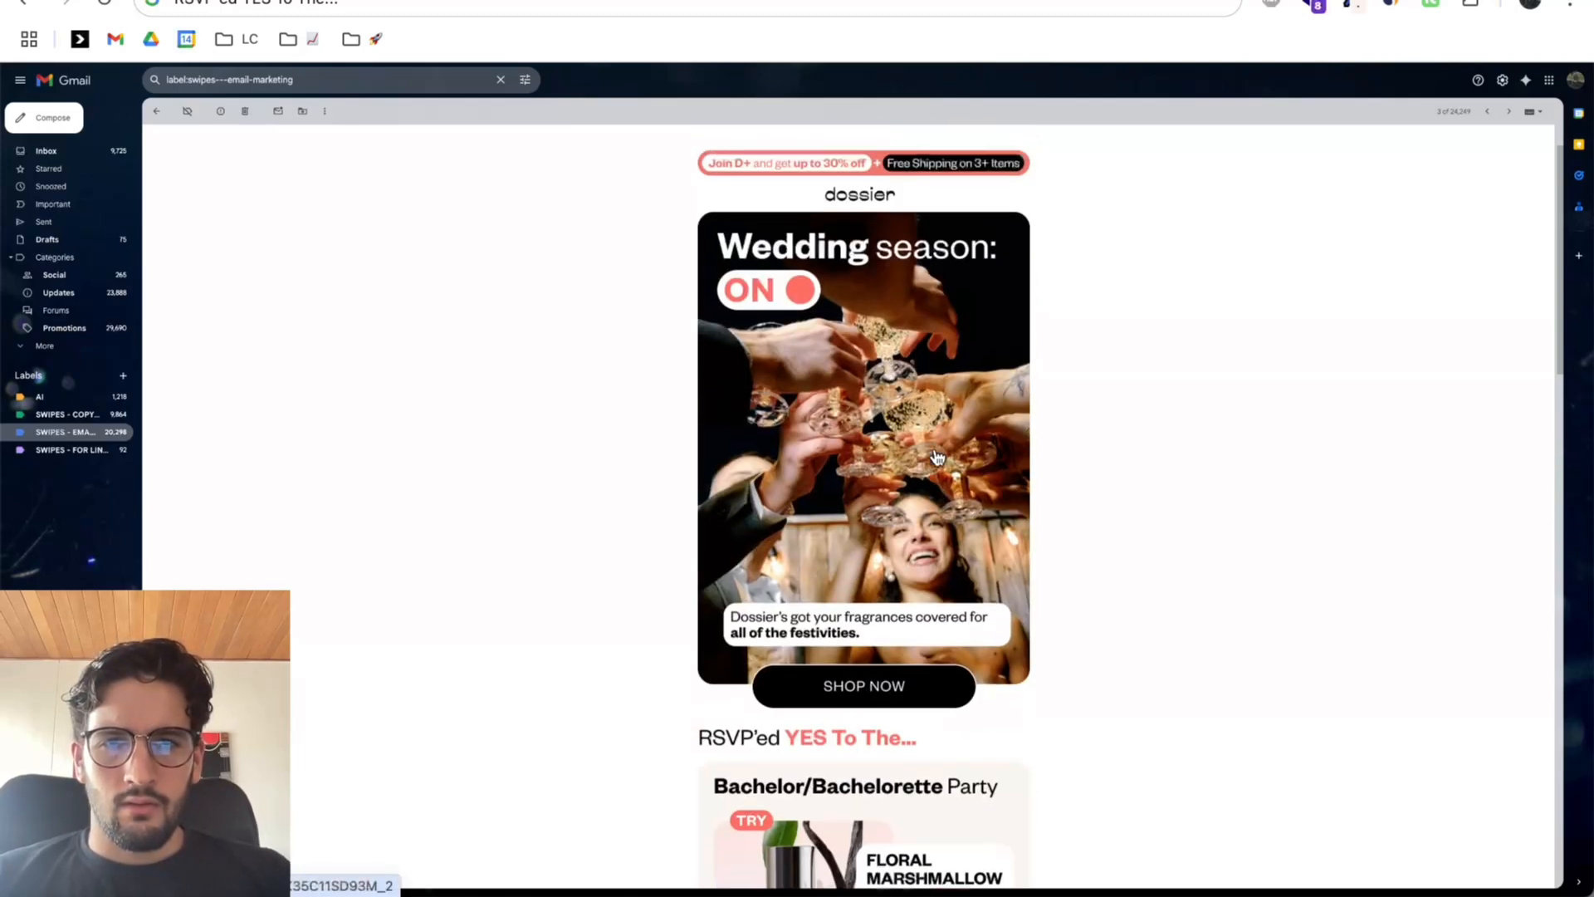
pyautogui.scroll(-3, 1021, 443)
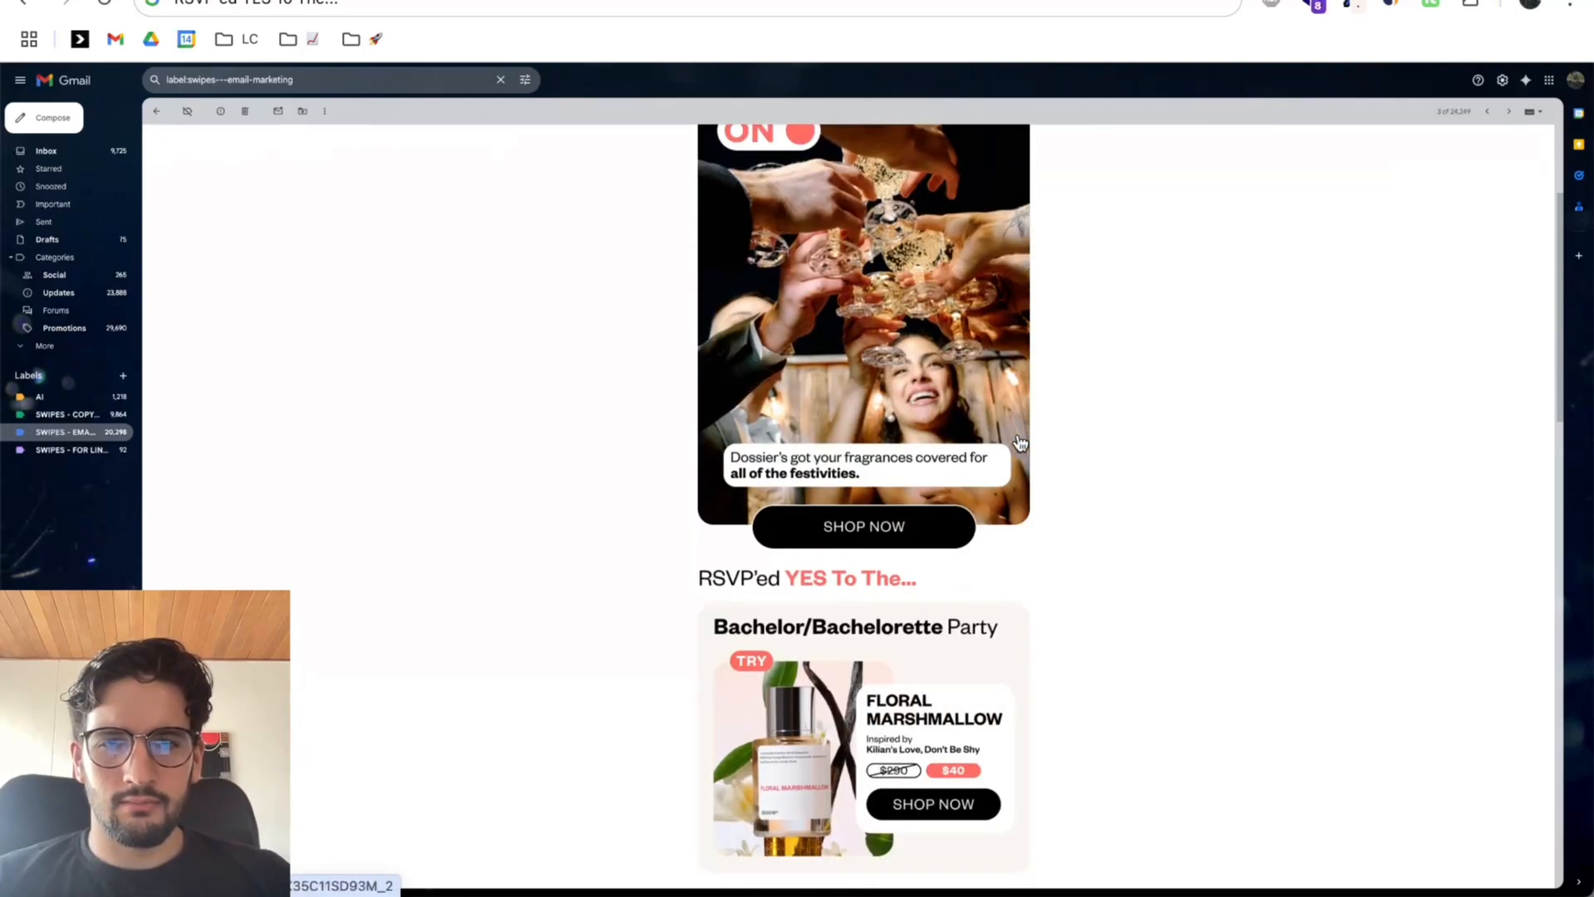
pyautogui.click(1349, 7)
pyautogui.click(1246, 32)
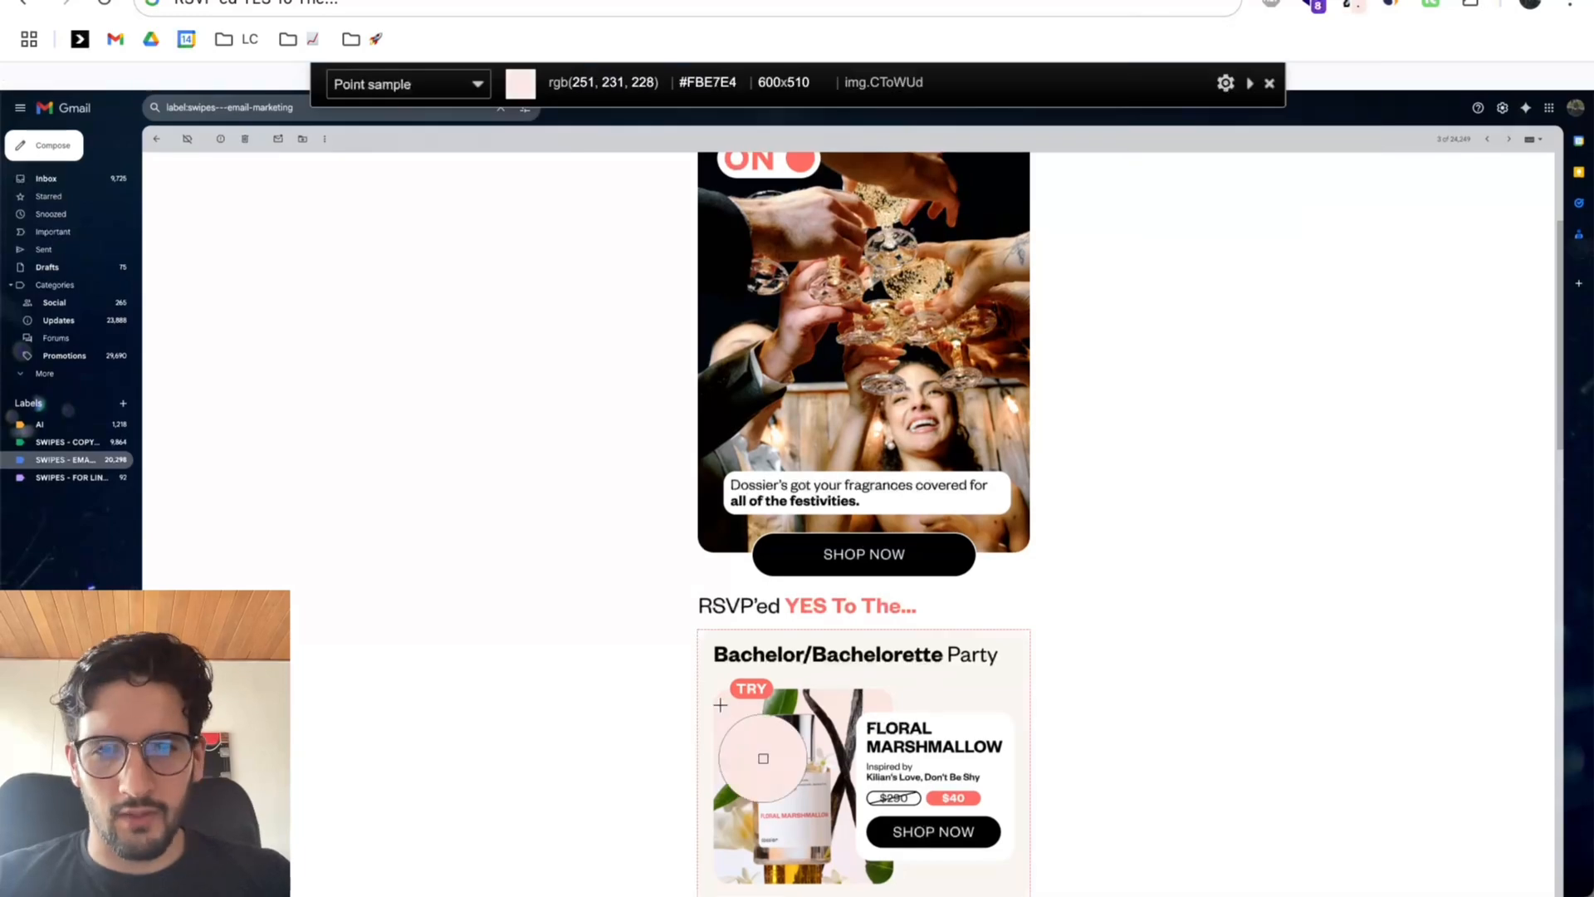
pyautogui.click(797, 611)
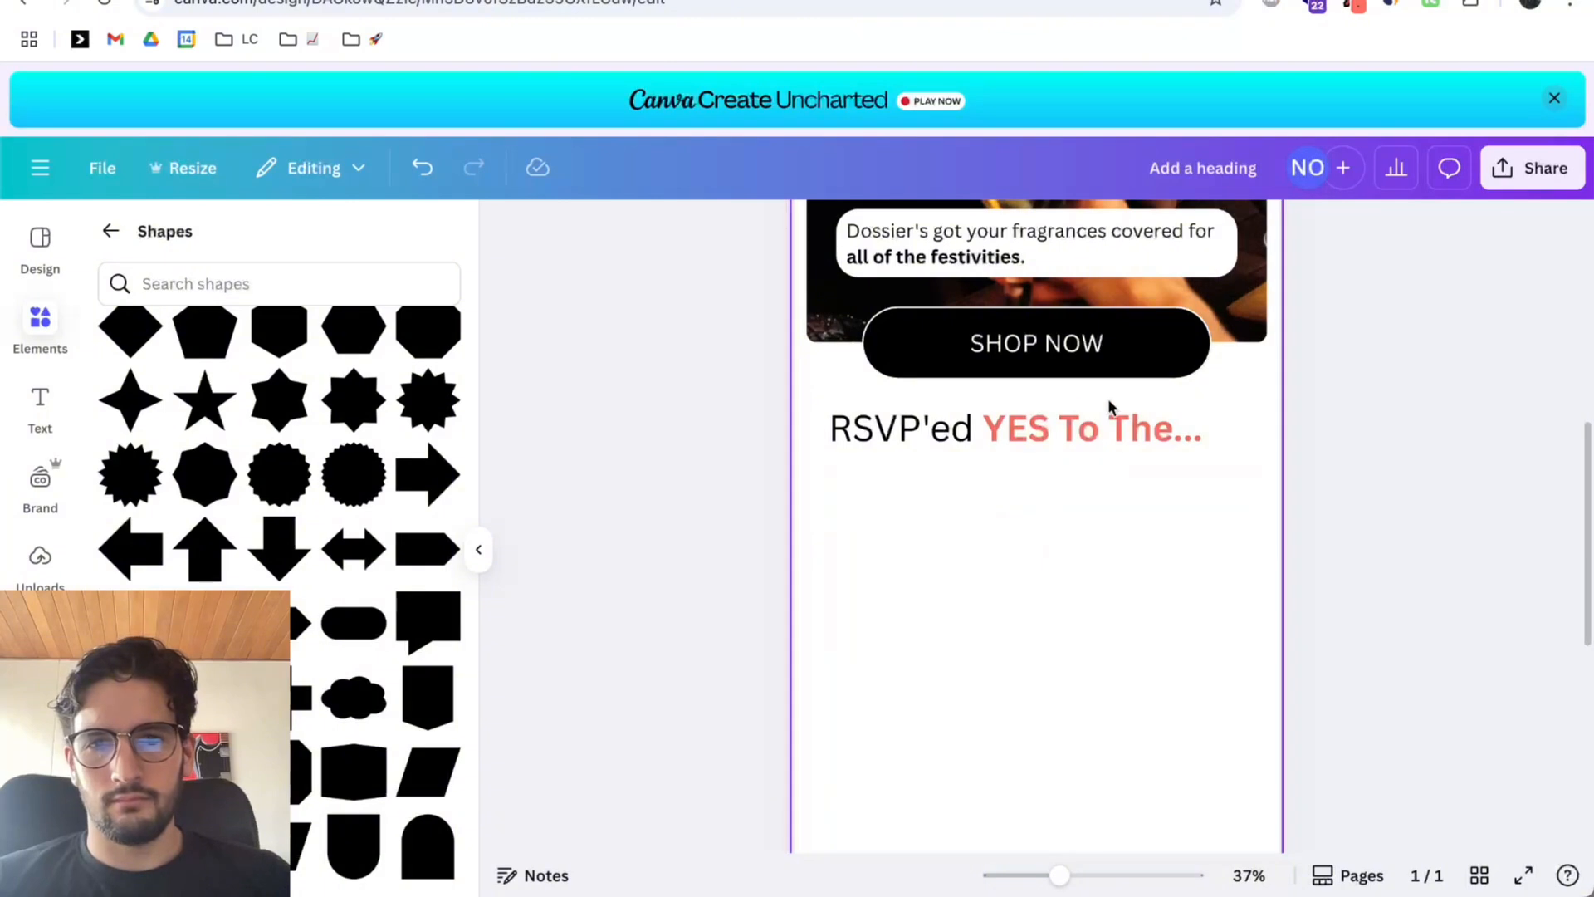
# Apply the sampled coral as a new colour to "YES To The..." in the Canva heading.
pyautogui.click(1071, 427)
pyautogui.click(1000, 430)
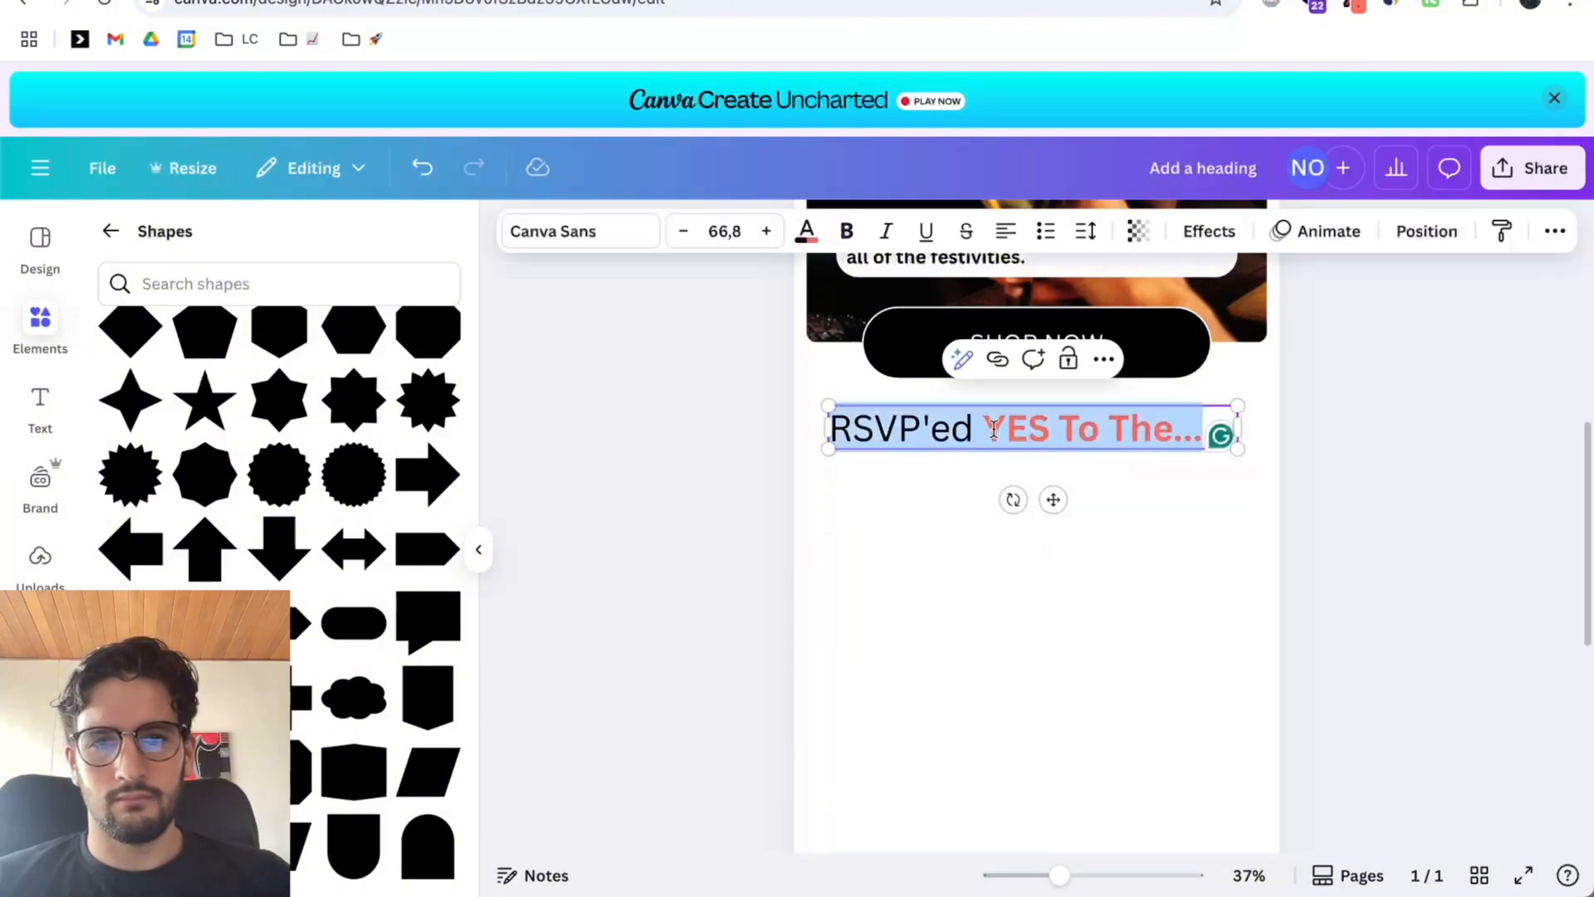
pyautogui.click(990, 430)
pyautogui.press('super+shift+Right')
pyautogui.click(806, 231)
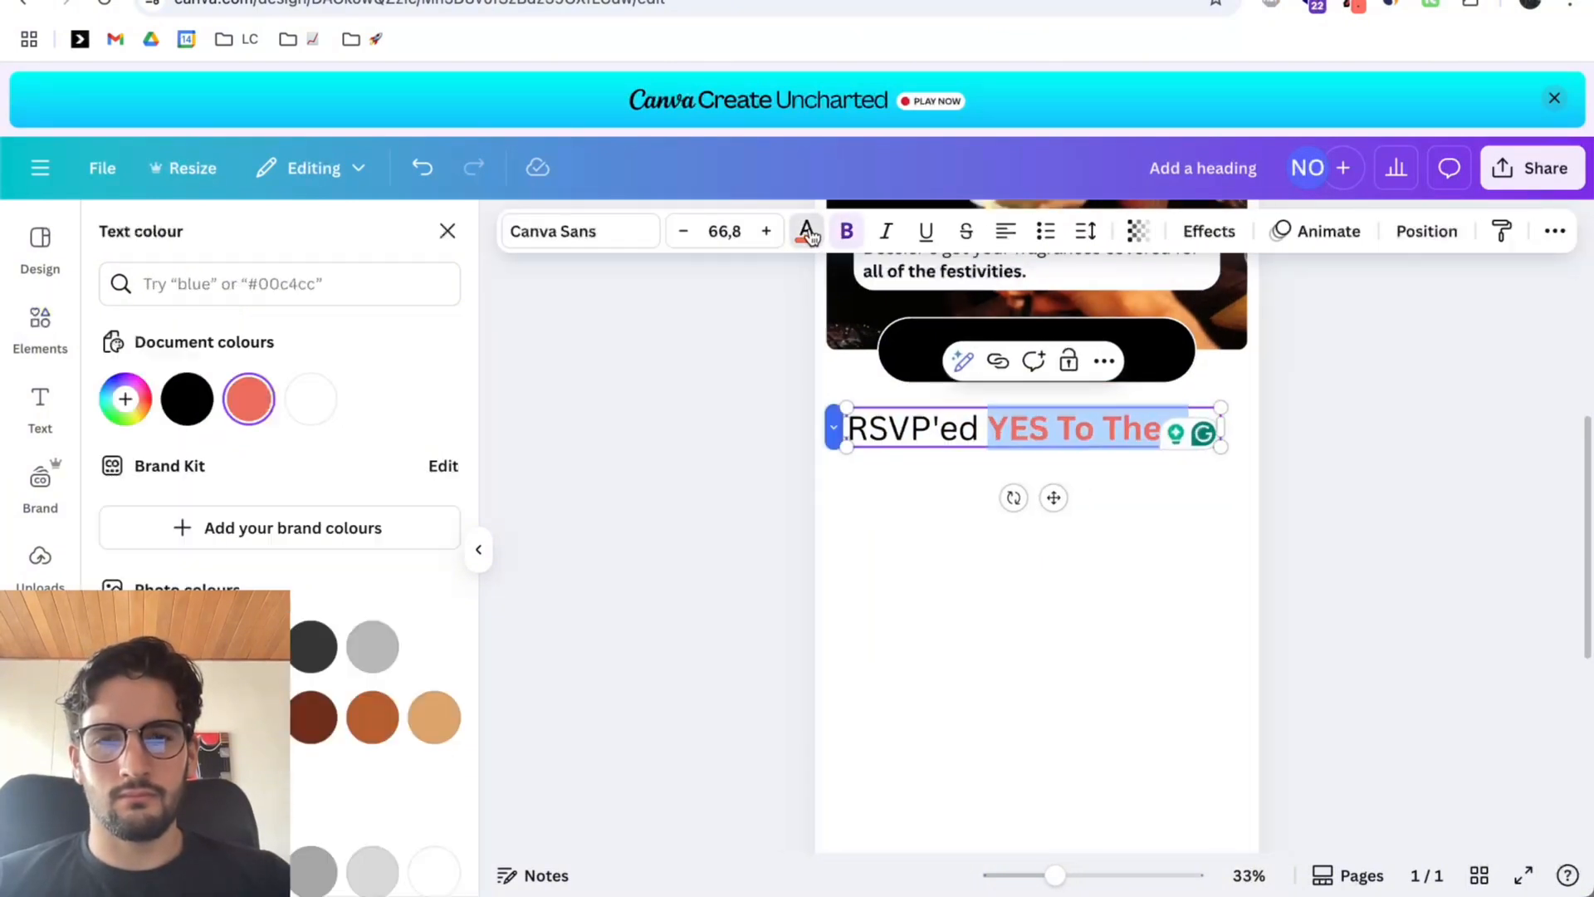
pyautogui.click(125, 398)
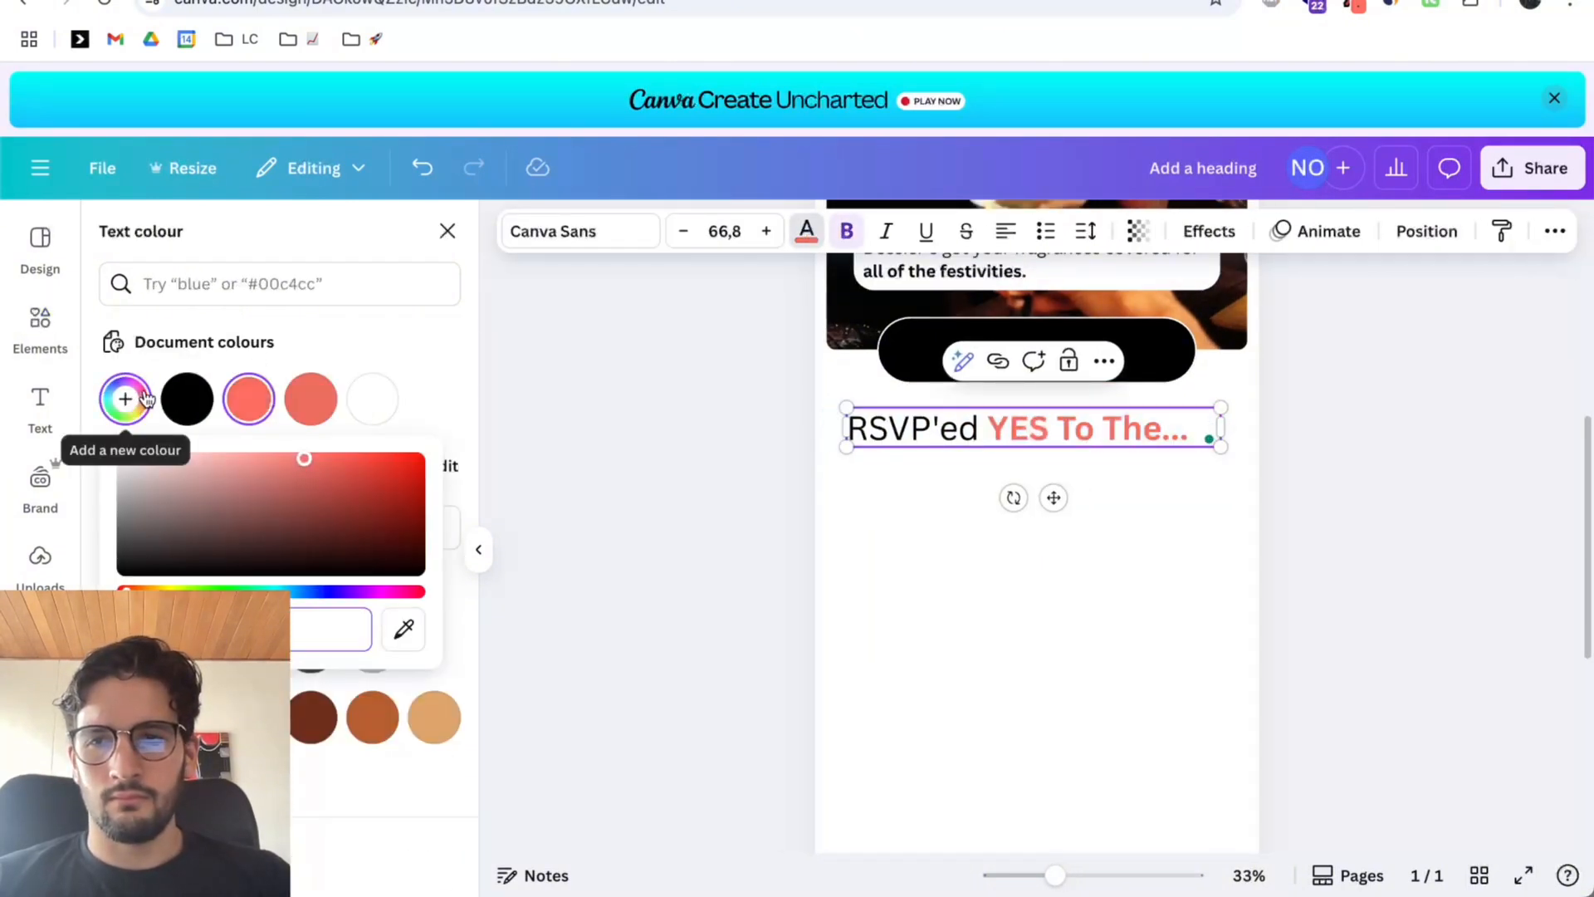
pyautogui.click(902, 566)
pyautogui.scroll(5, 1394, 551)
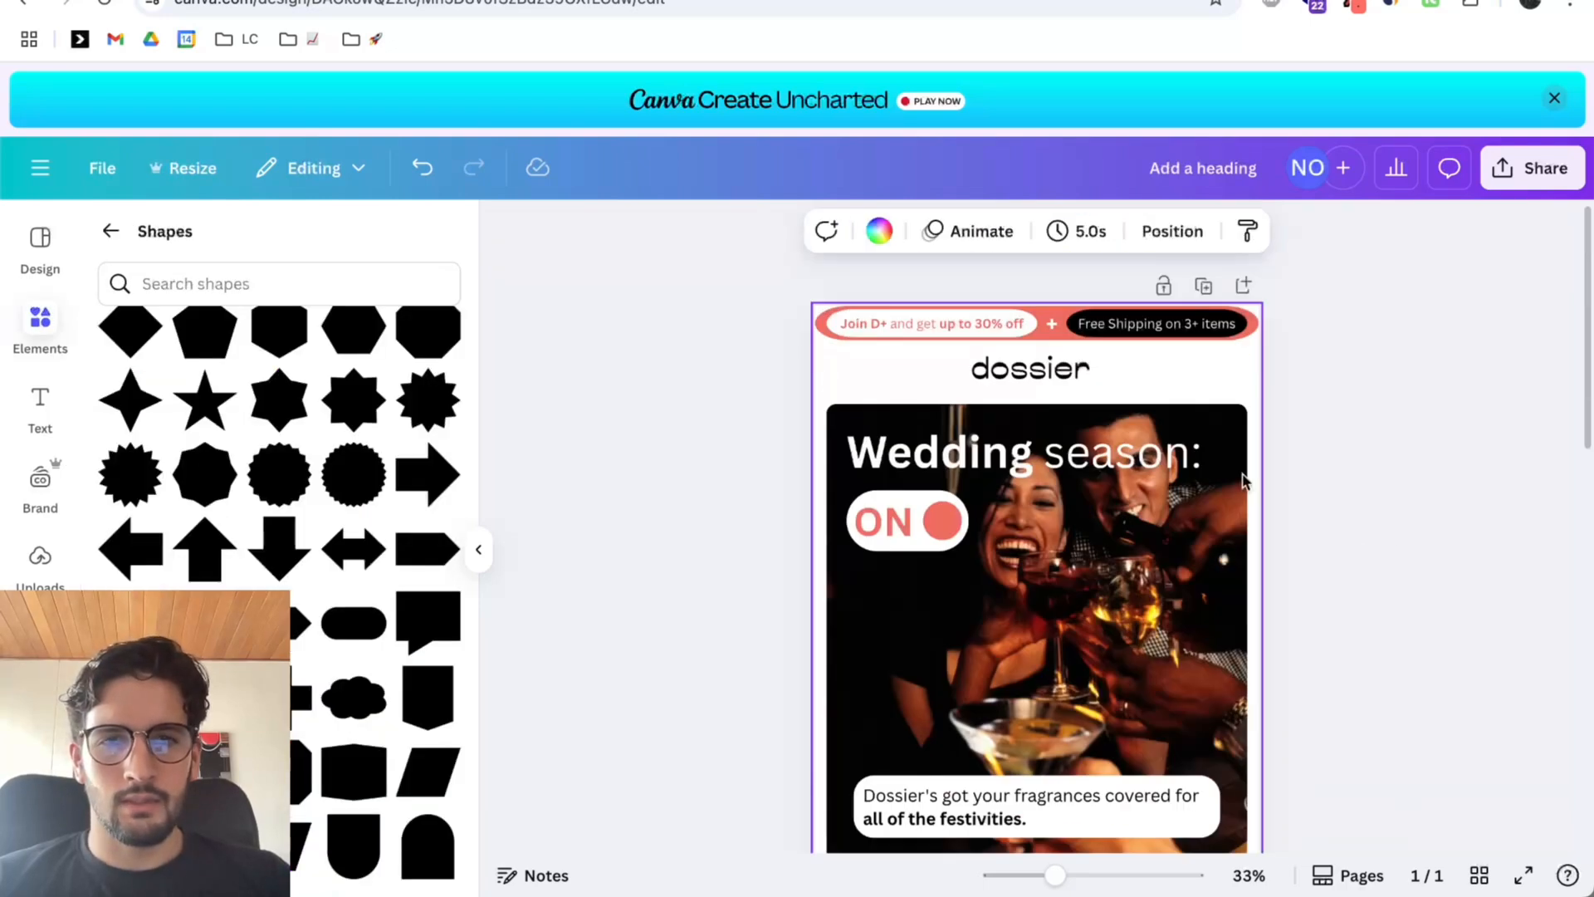
# Recolour the "ON" text and the circle of the hero toggle with the sampled coral.
pyautogui.click(942, 521)
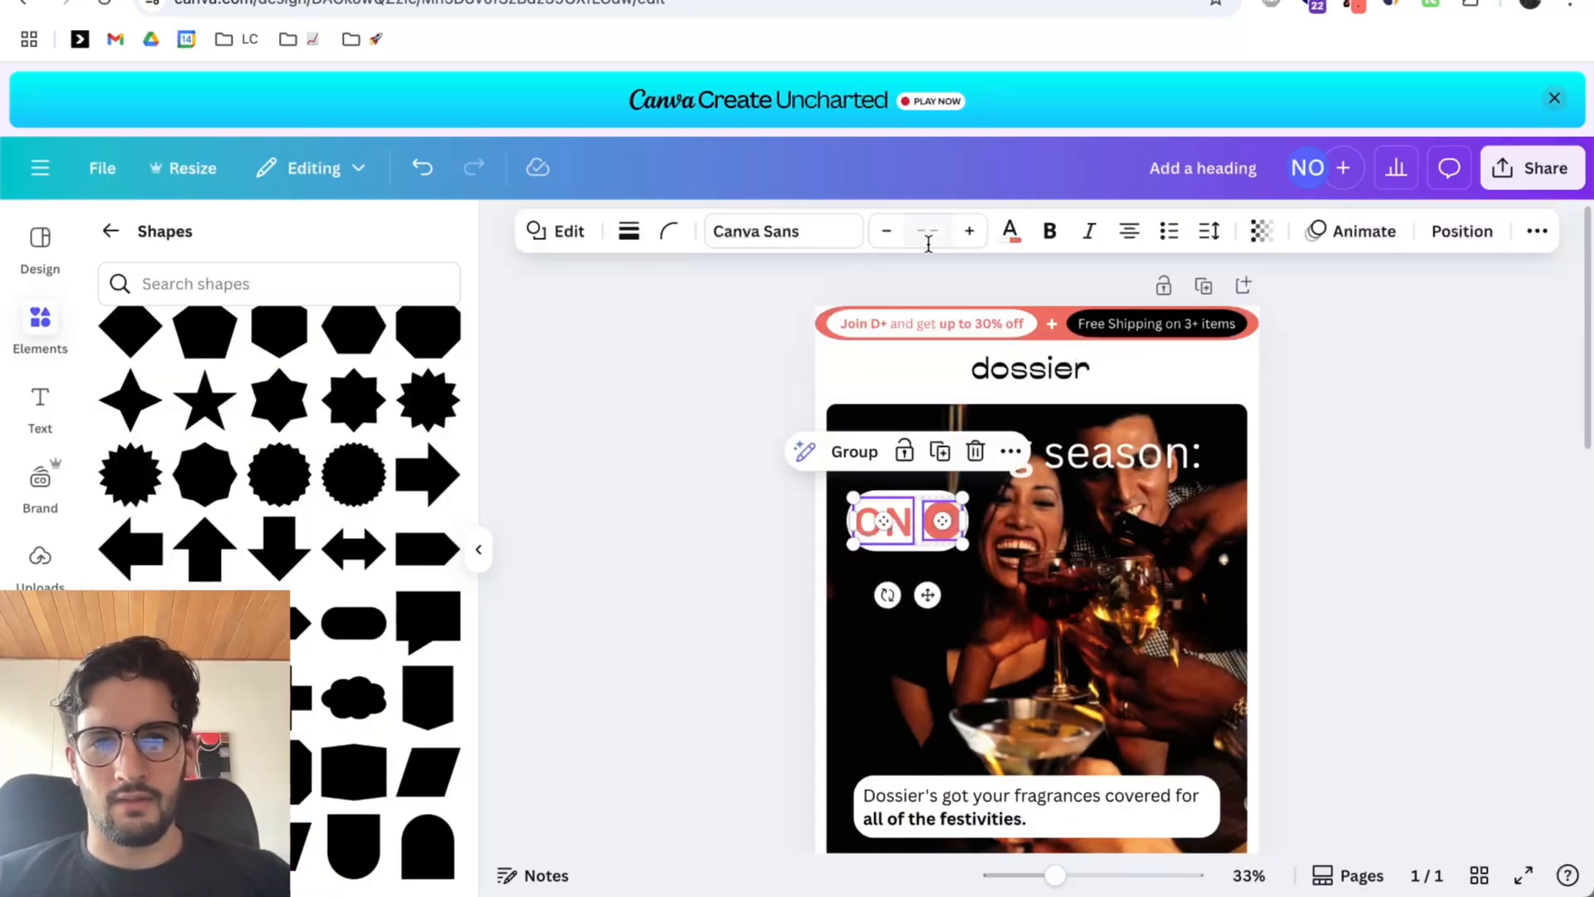
pyautogui.click(1010, 232)
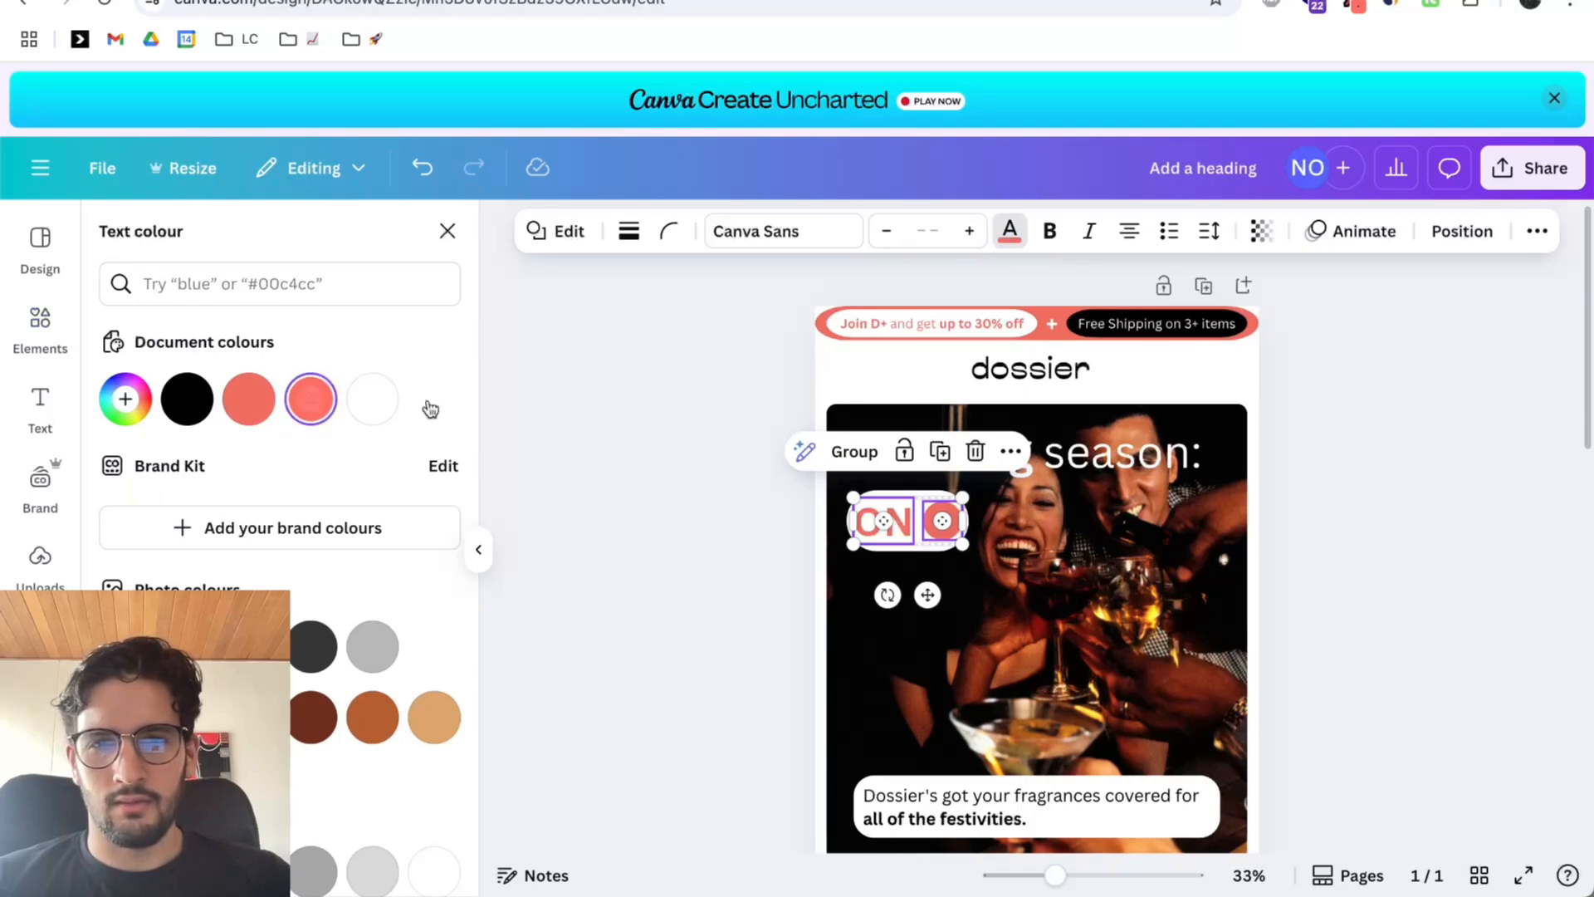
pyautogui.click(1496, 503)
pyautogui.scroll(-2, 1498, 503)
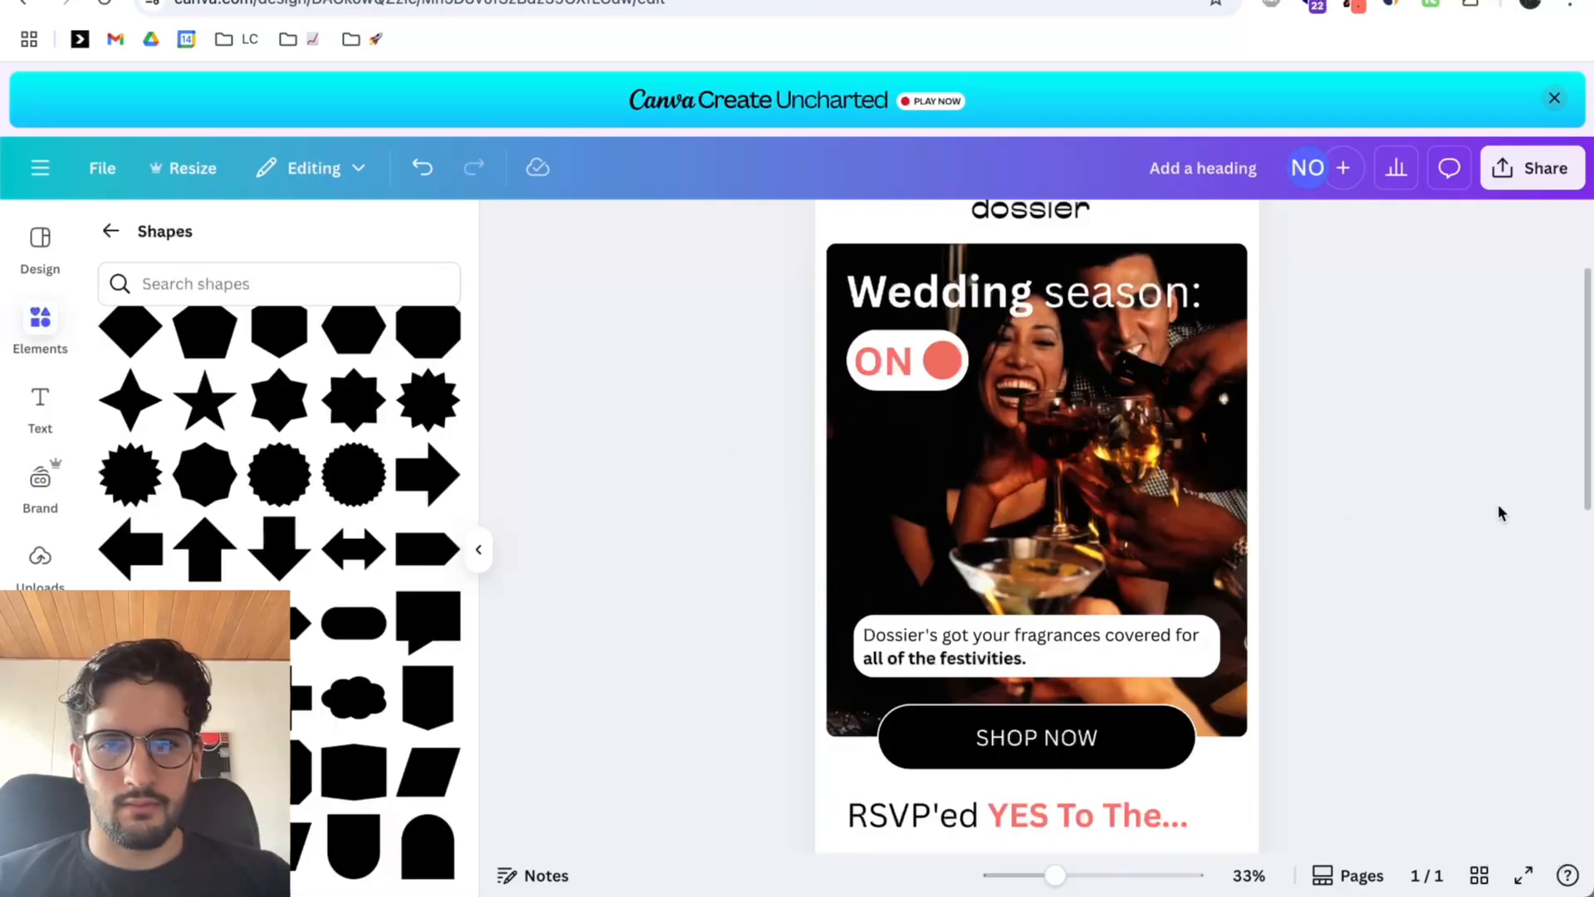
pyautogui.click(946, 367)
pyautogui.click(613, 231)
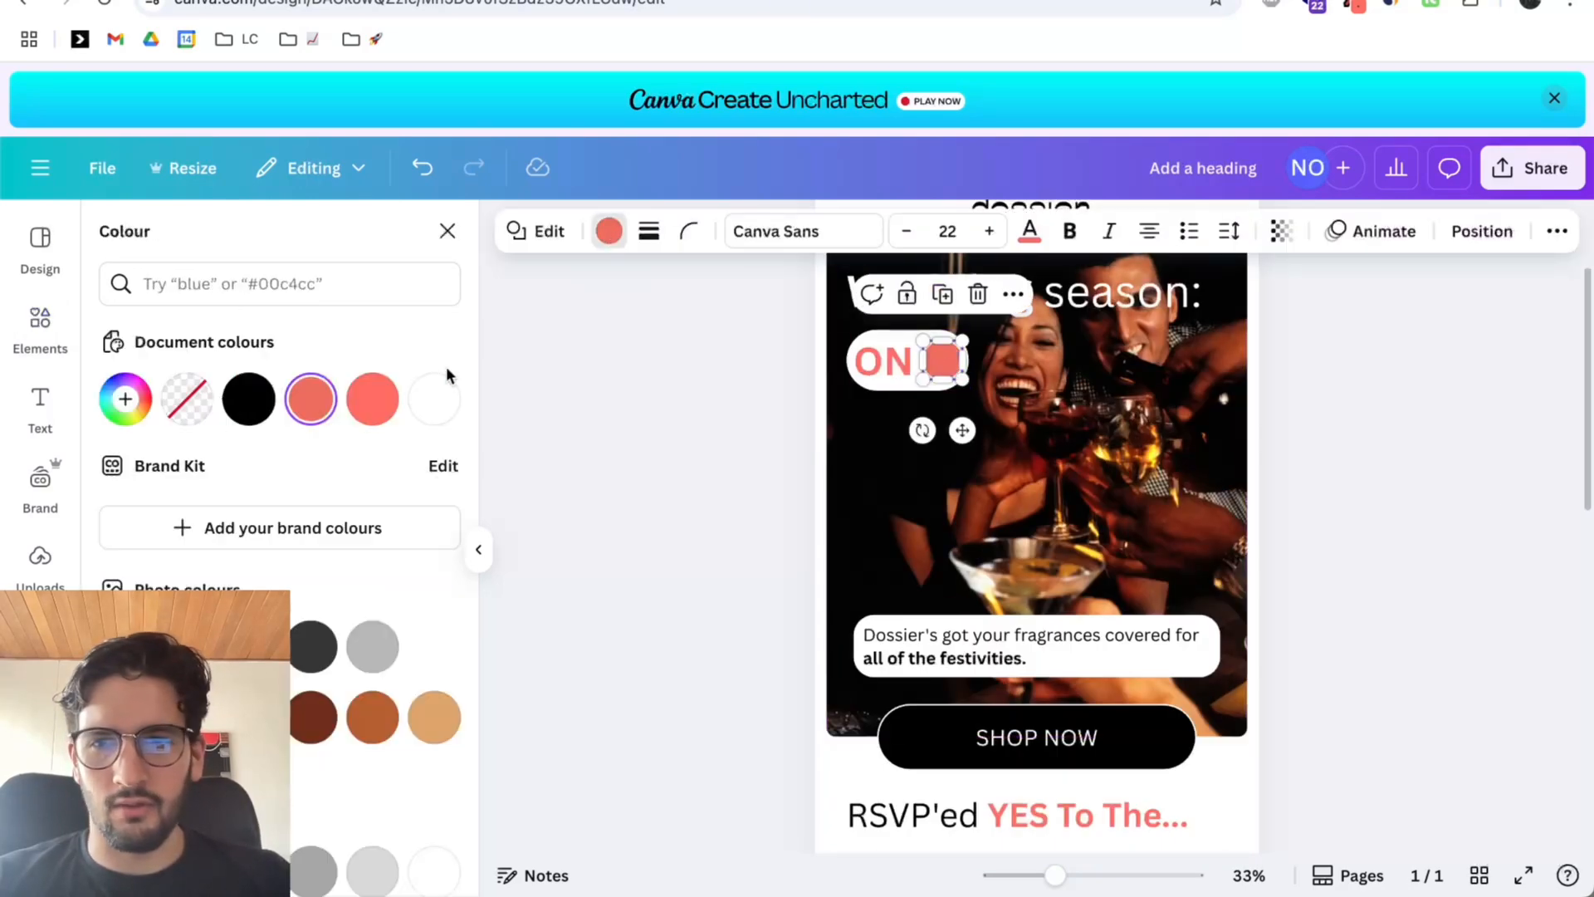
pyautogui.click(1488, 410)
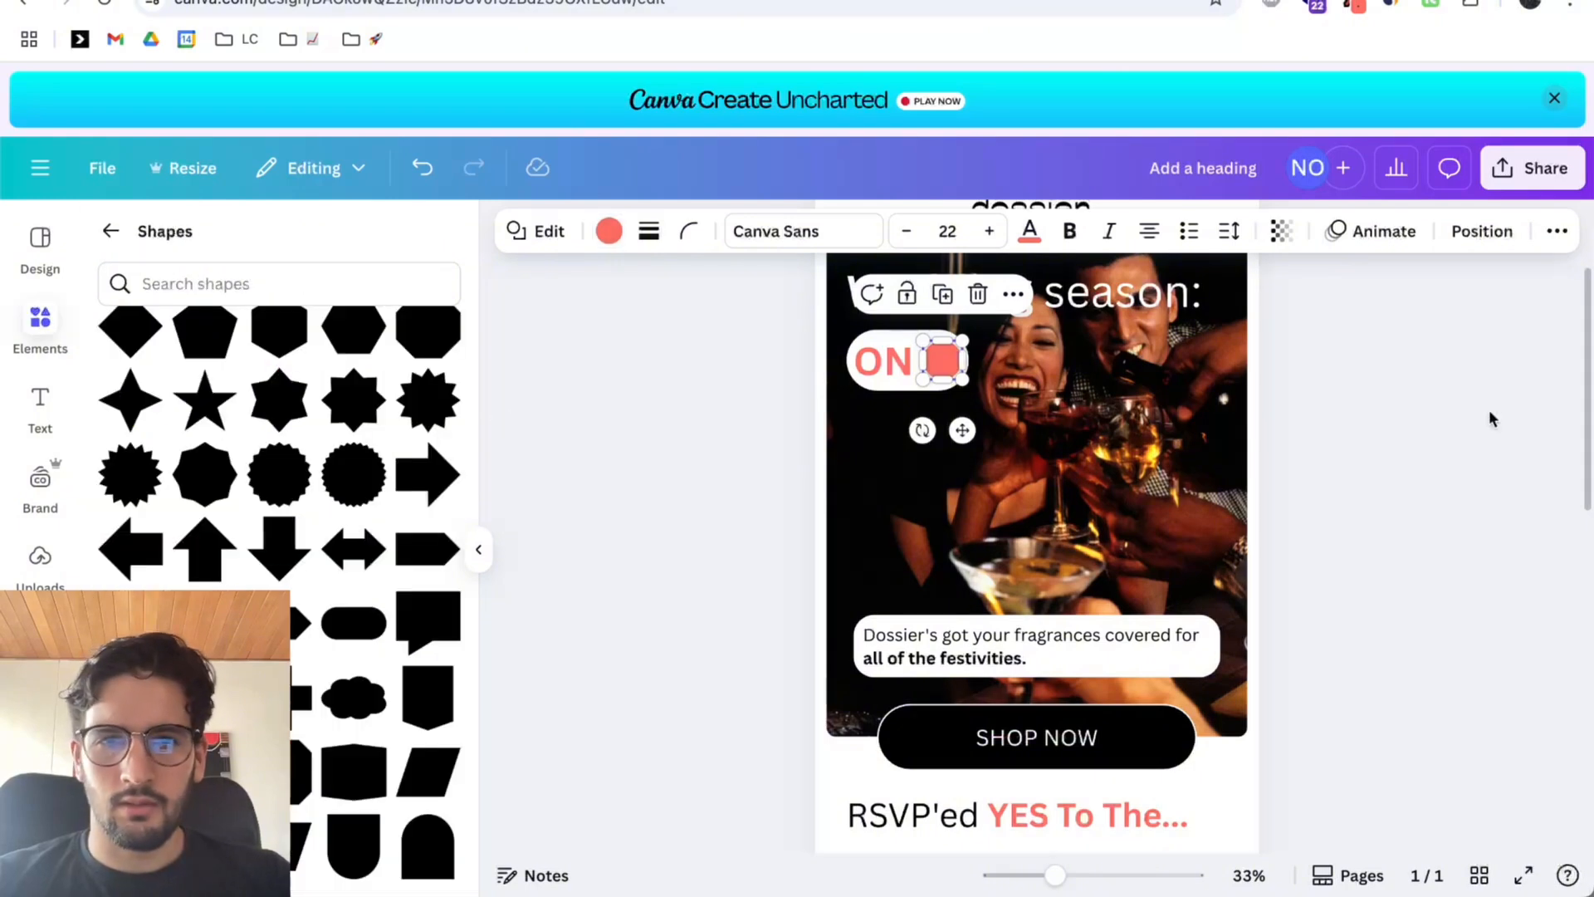
pyautogui.click(863, 359)
pyautogui.click(806, 232)
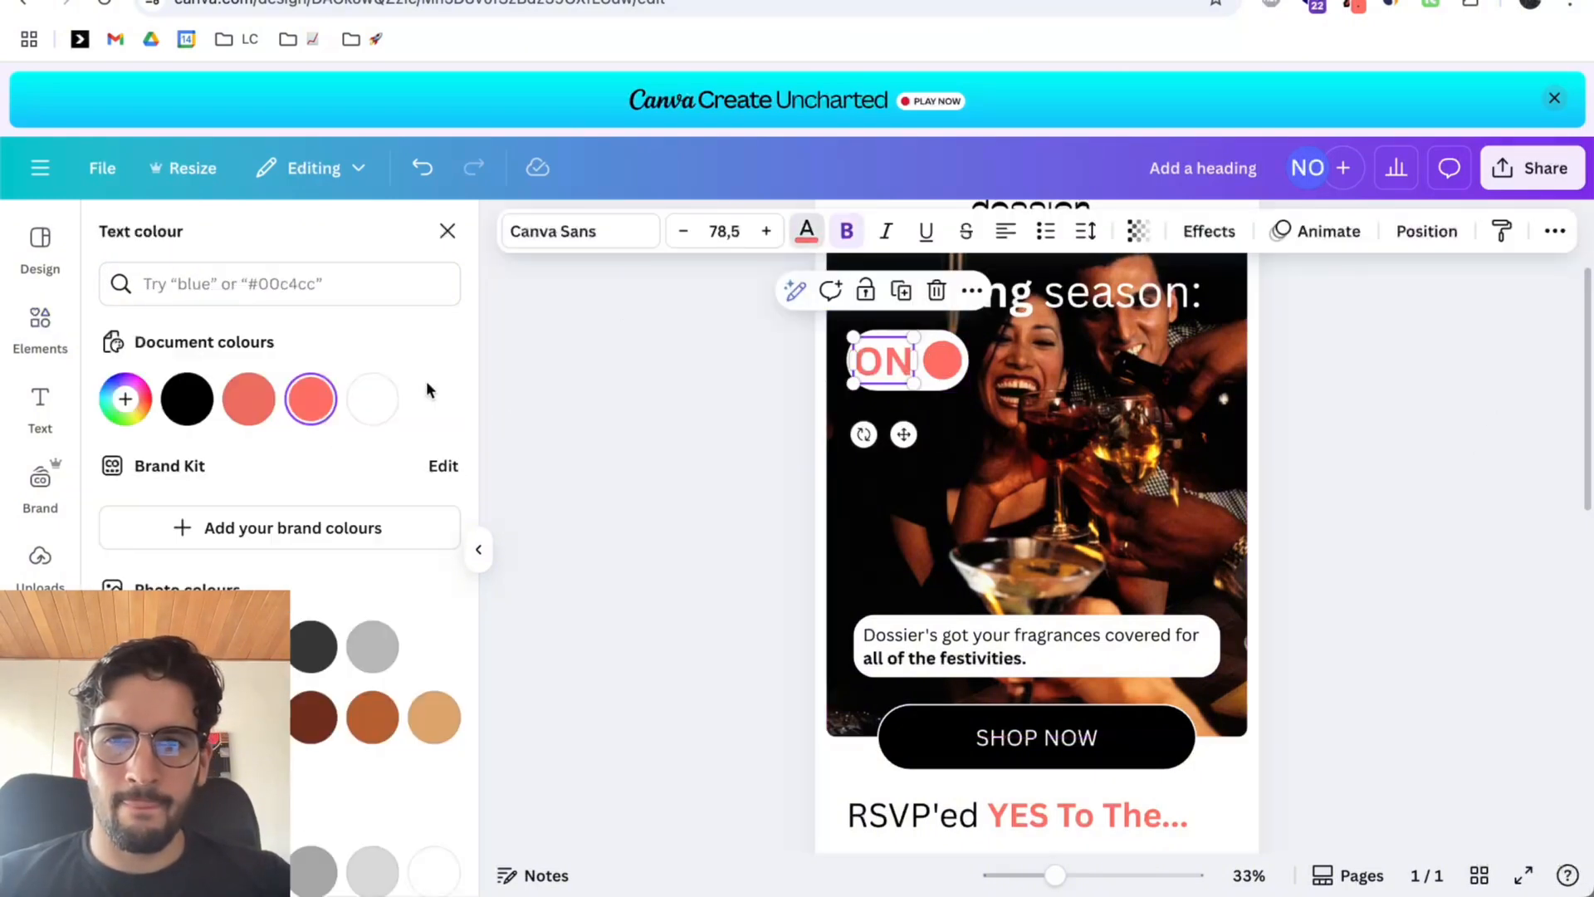
# Check the product card layout below "RSVP'ed YES To The..." in the Gmail reference email.
pyautogui.moveTo(1586, 411); pyautogui.dragTo(1589, 485)
pyautogui.scroll(-5, 1589, 485)
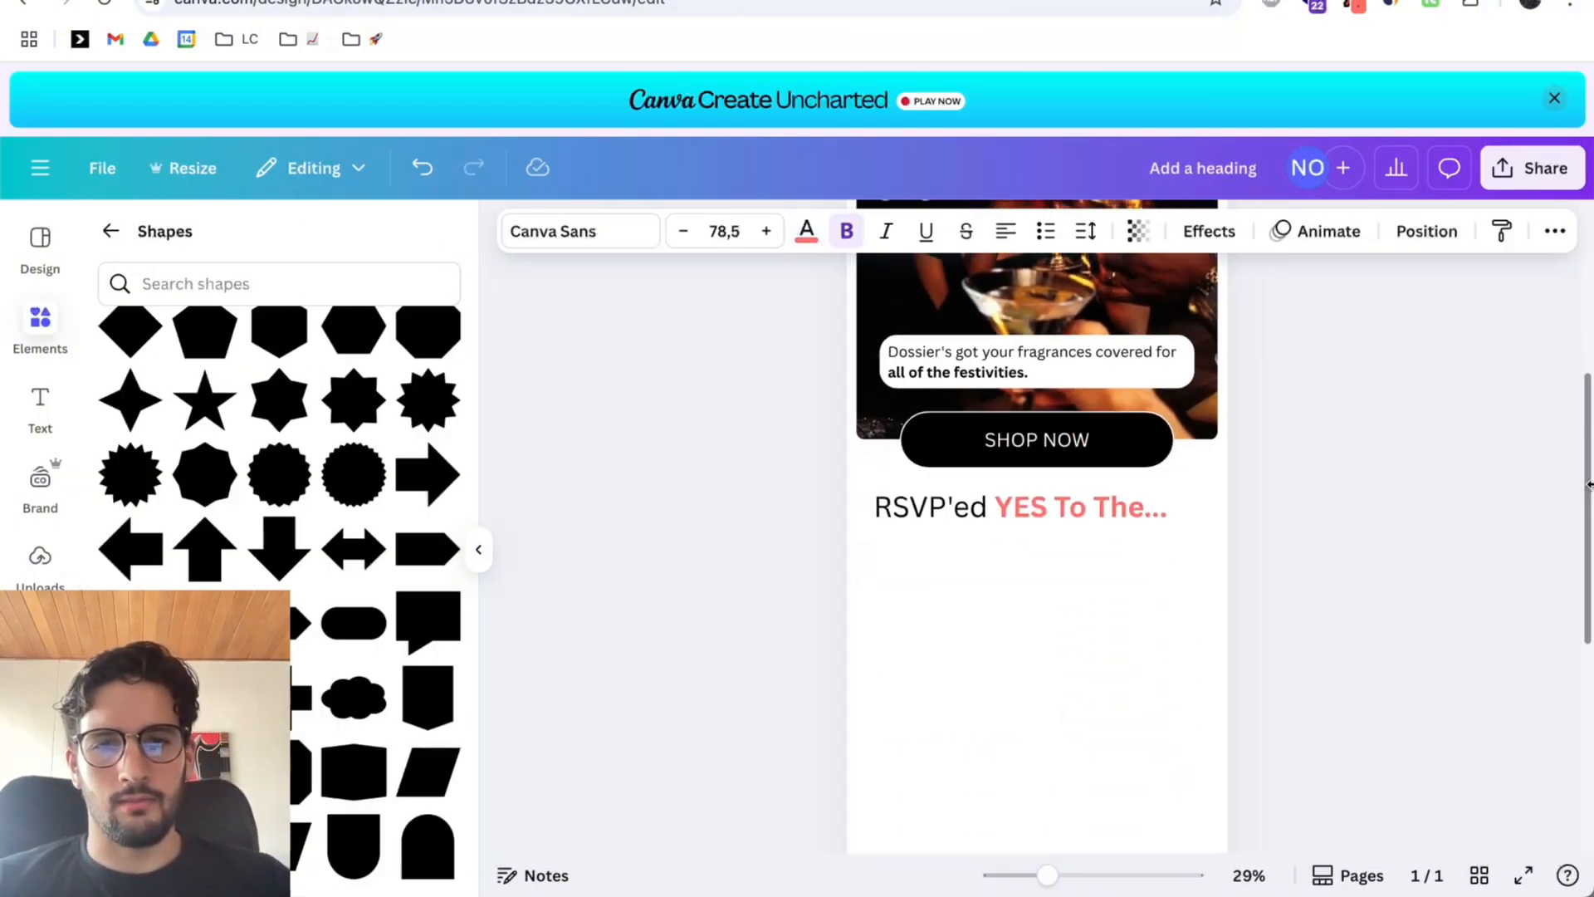
pyautogui.hotkey('ctrl', 'Tab')
pyautogui.scroll(-3, 1169, 729)
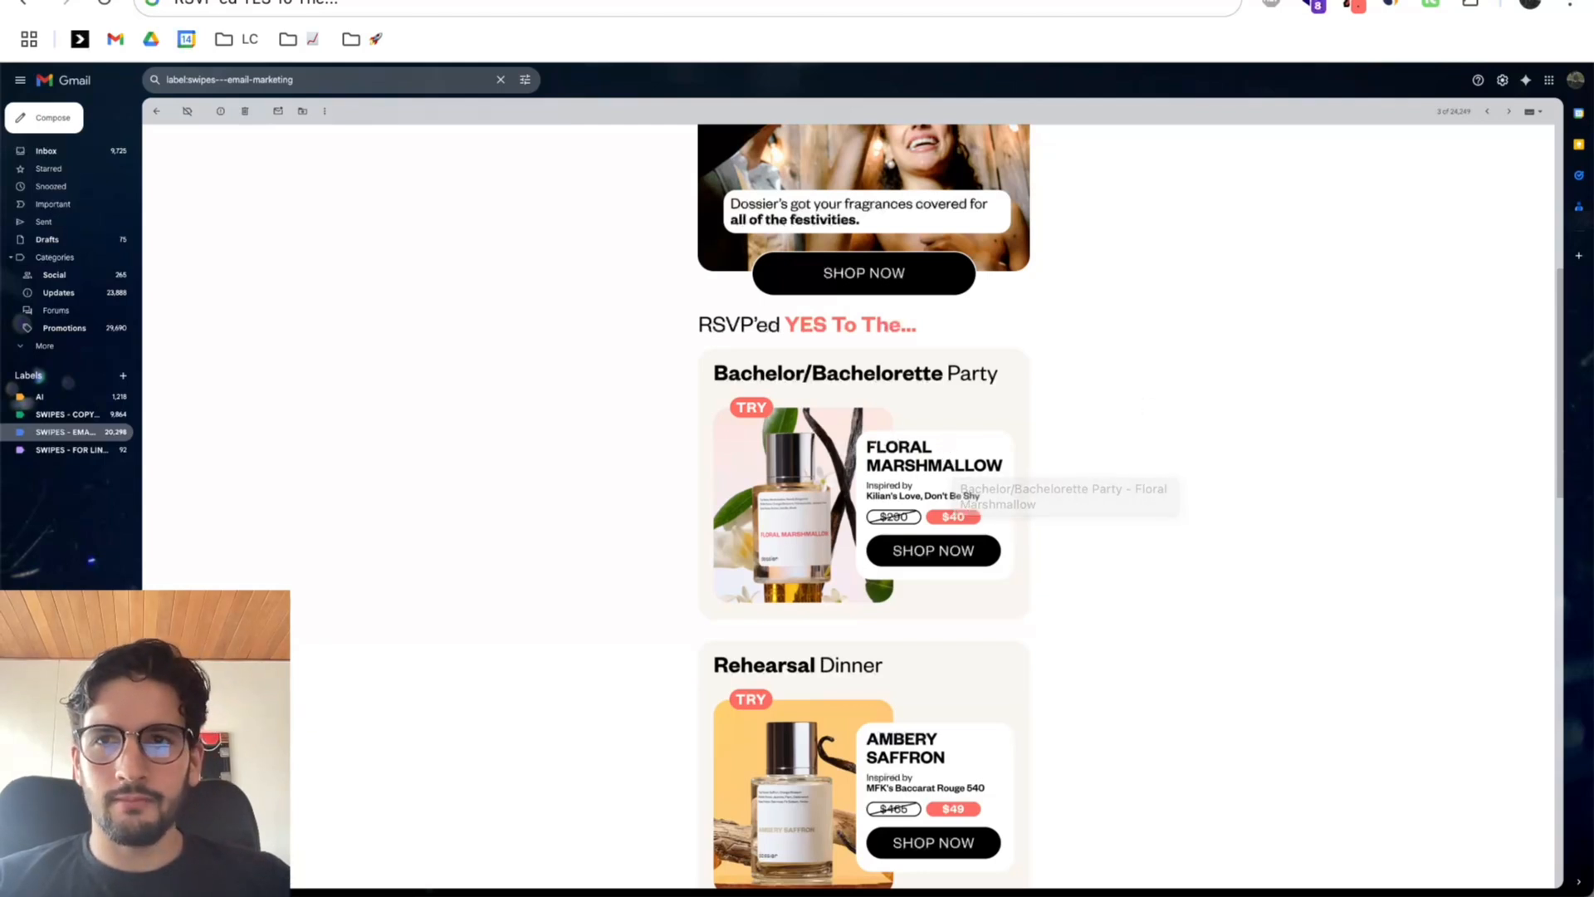
pyautogui.click(208, 1)
pyautogui.scroll(1, 1213, 506)
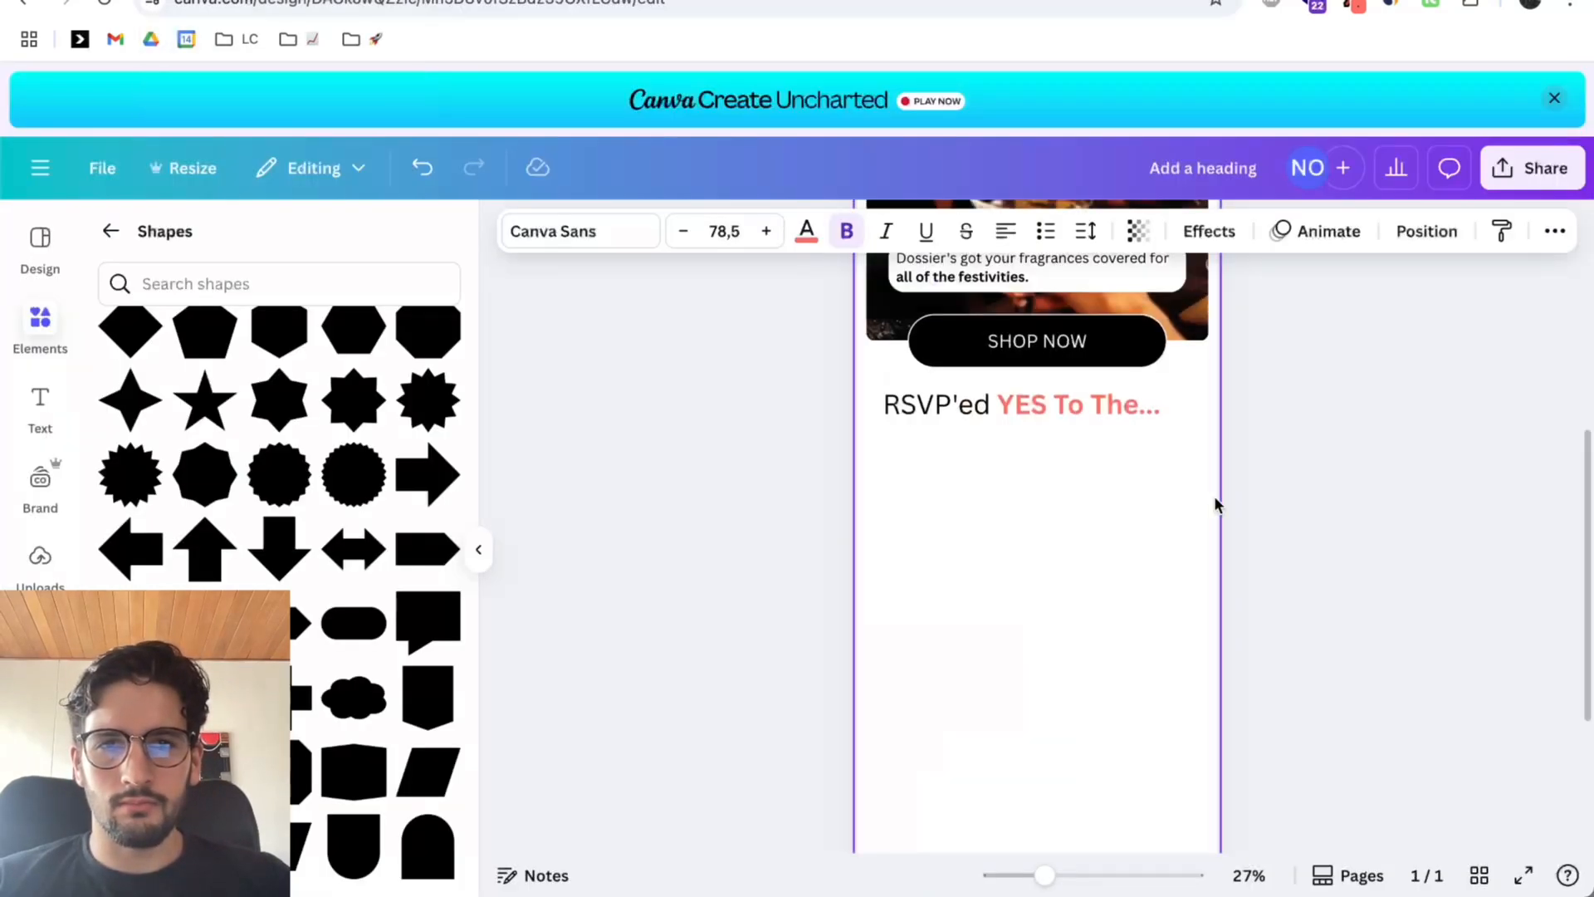
pyautogui.hotkey('ctrl', 'v')
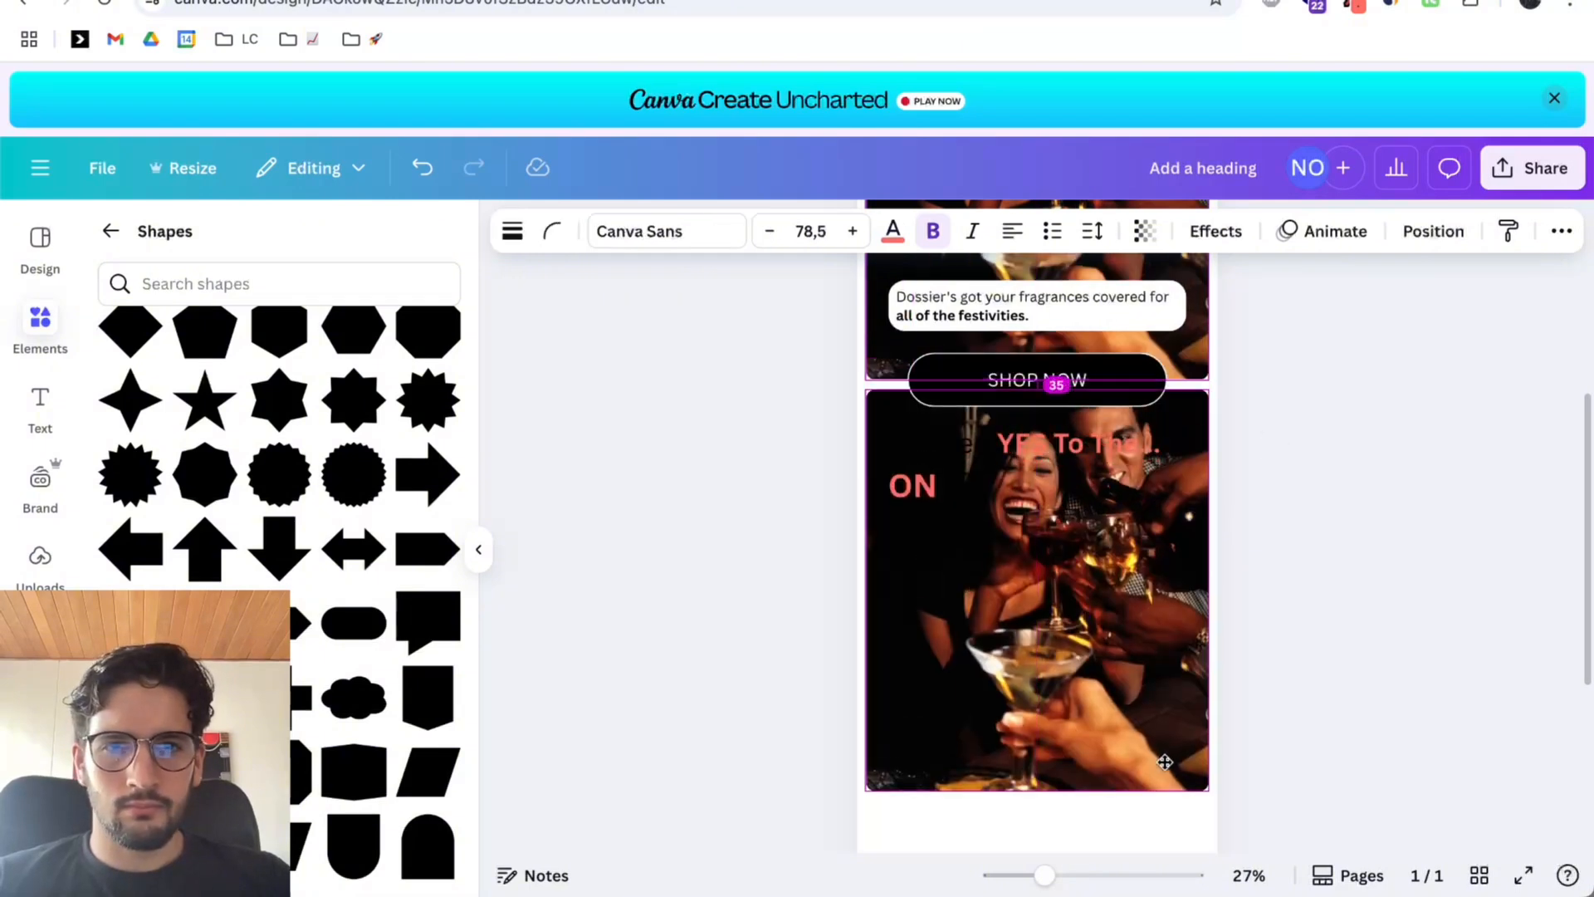
pyautogui.scroll(-2, 1251, 740)
pyautogui.scroll(6, 1098, 490)
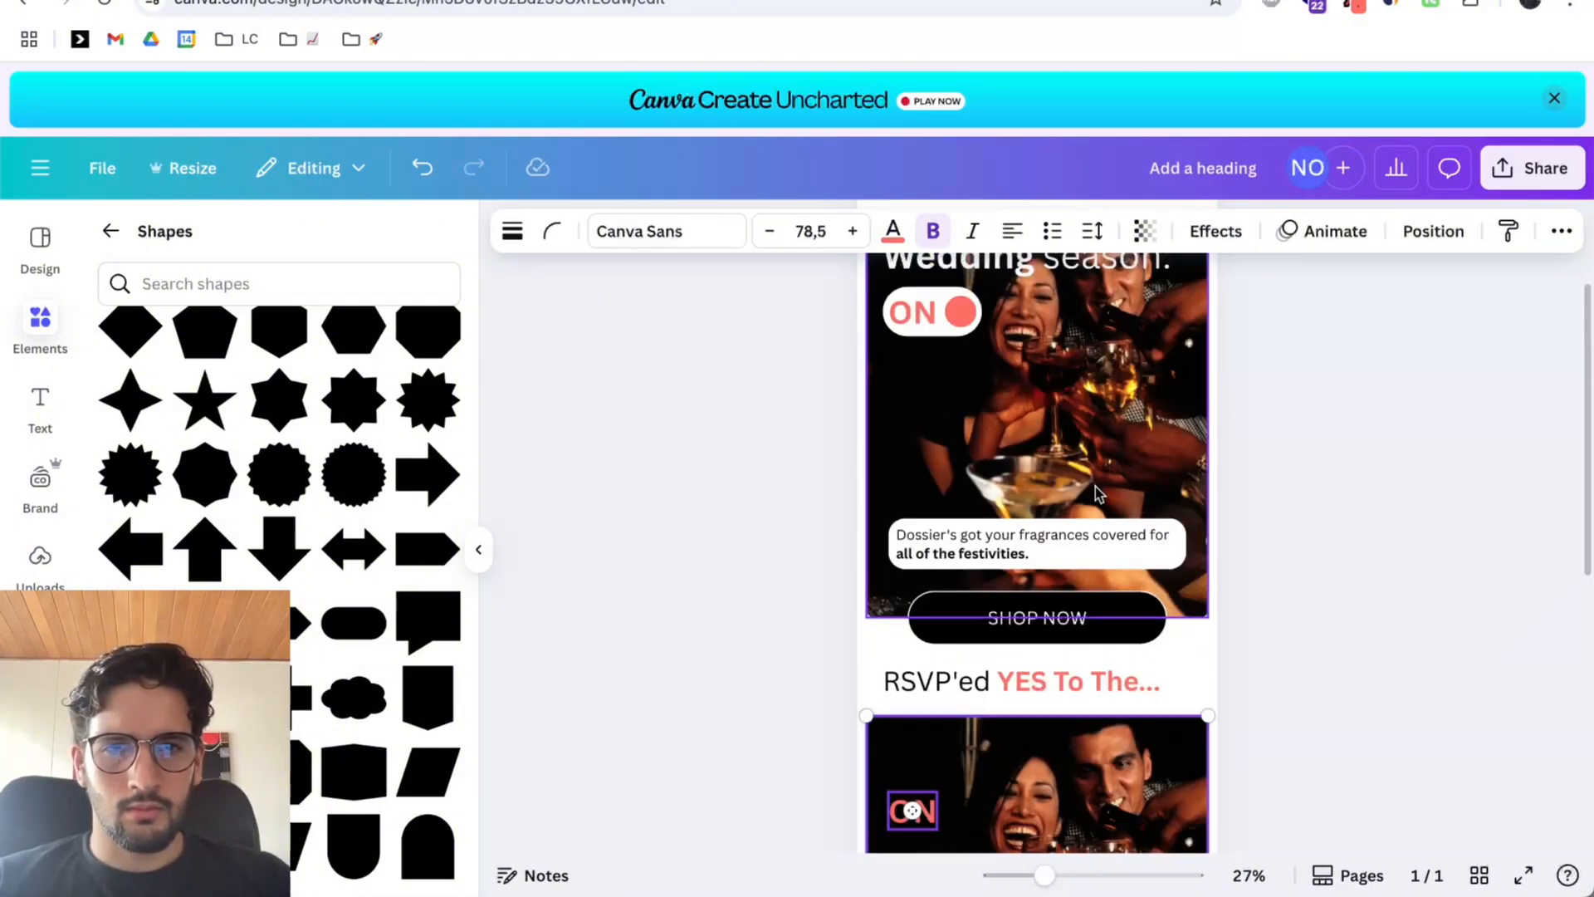
pyautogui.scroll(-4, 1235, 555)
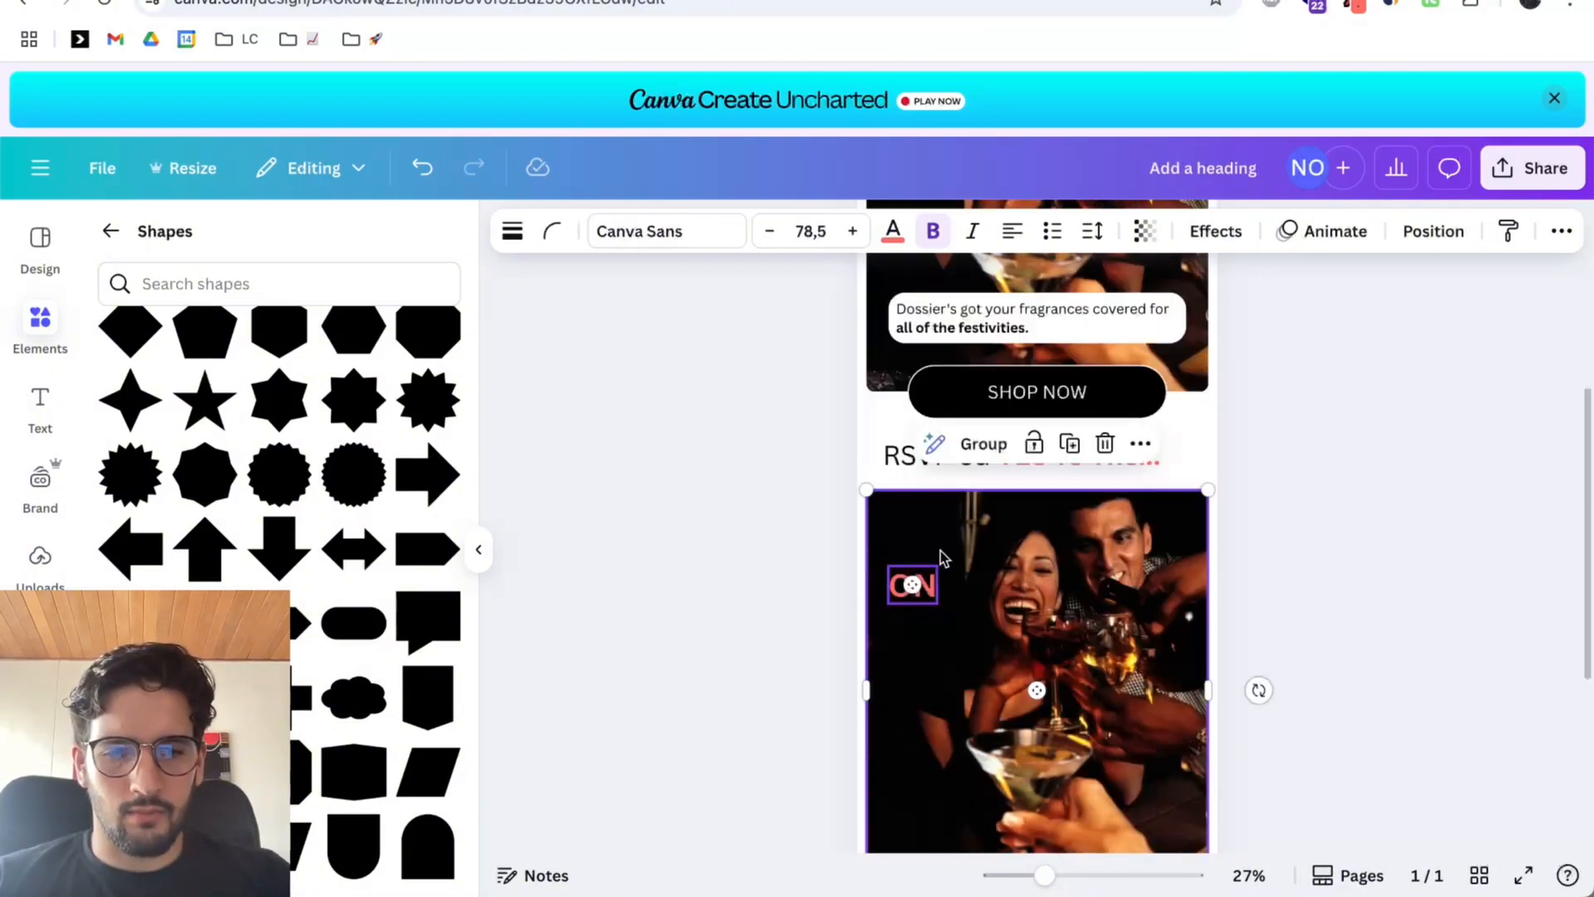
pyautogui.hotkey('ctrl', 'z')
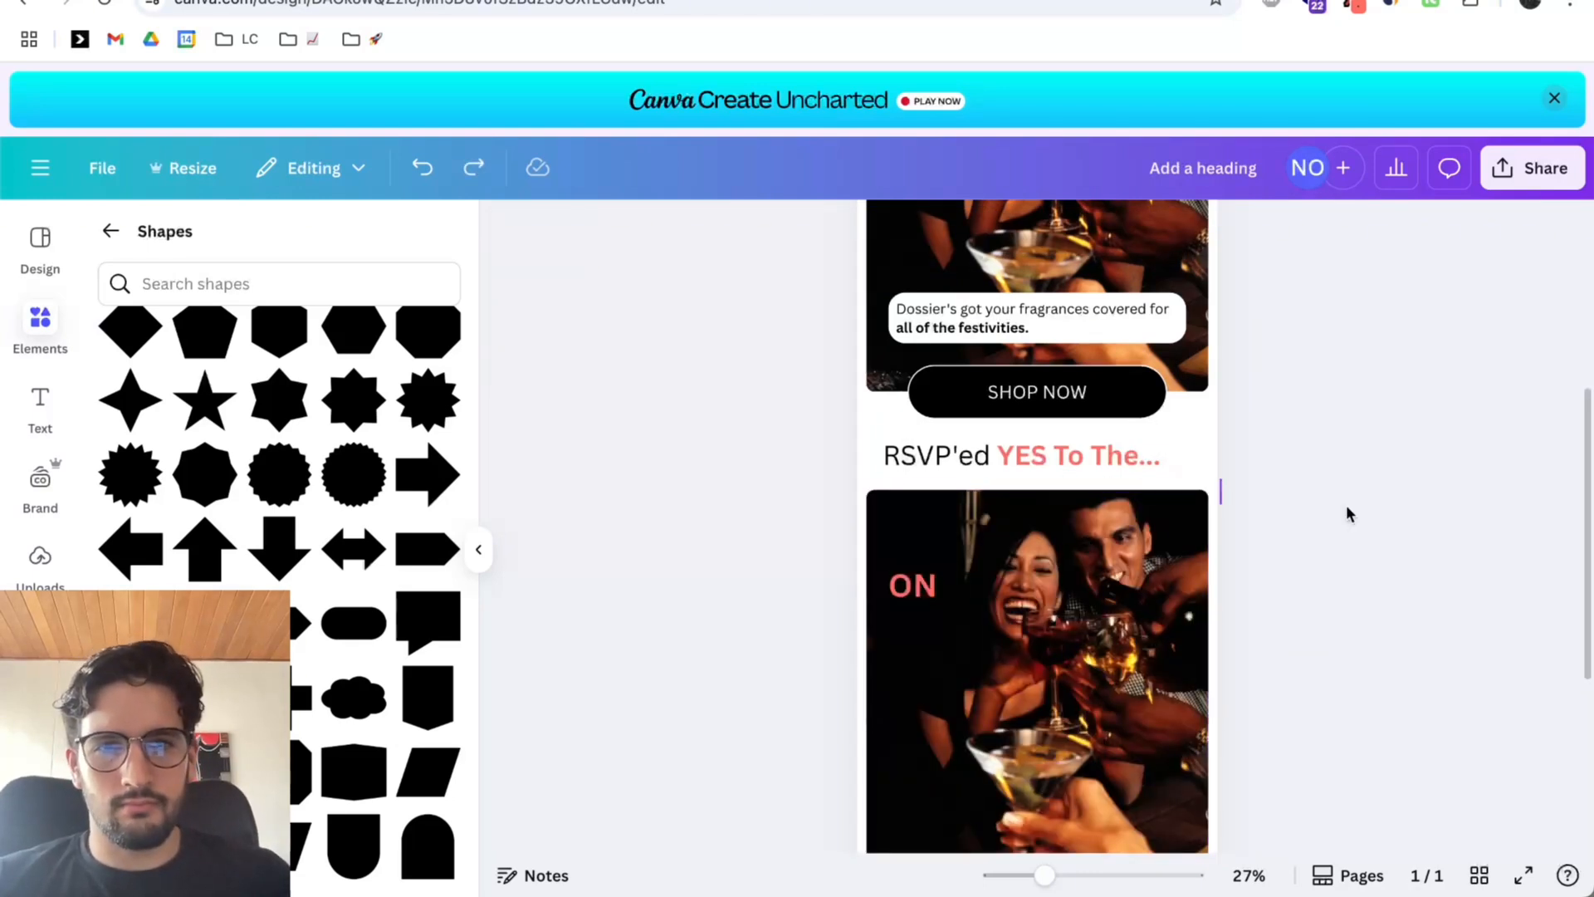
pyautogui.scroll(-2, 1346, 505)
pyautogui.click(1052, 621)
pyautogui.press('Delete')
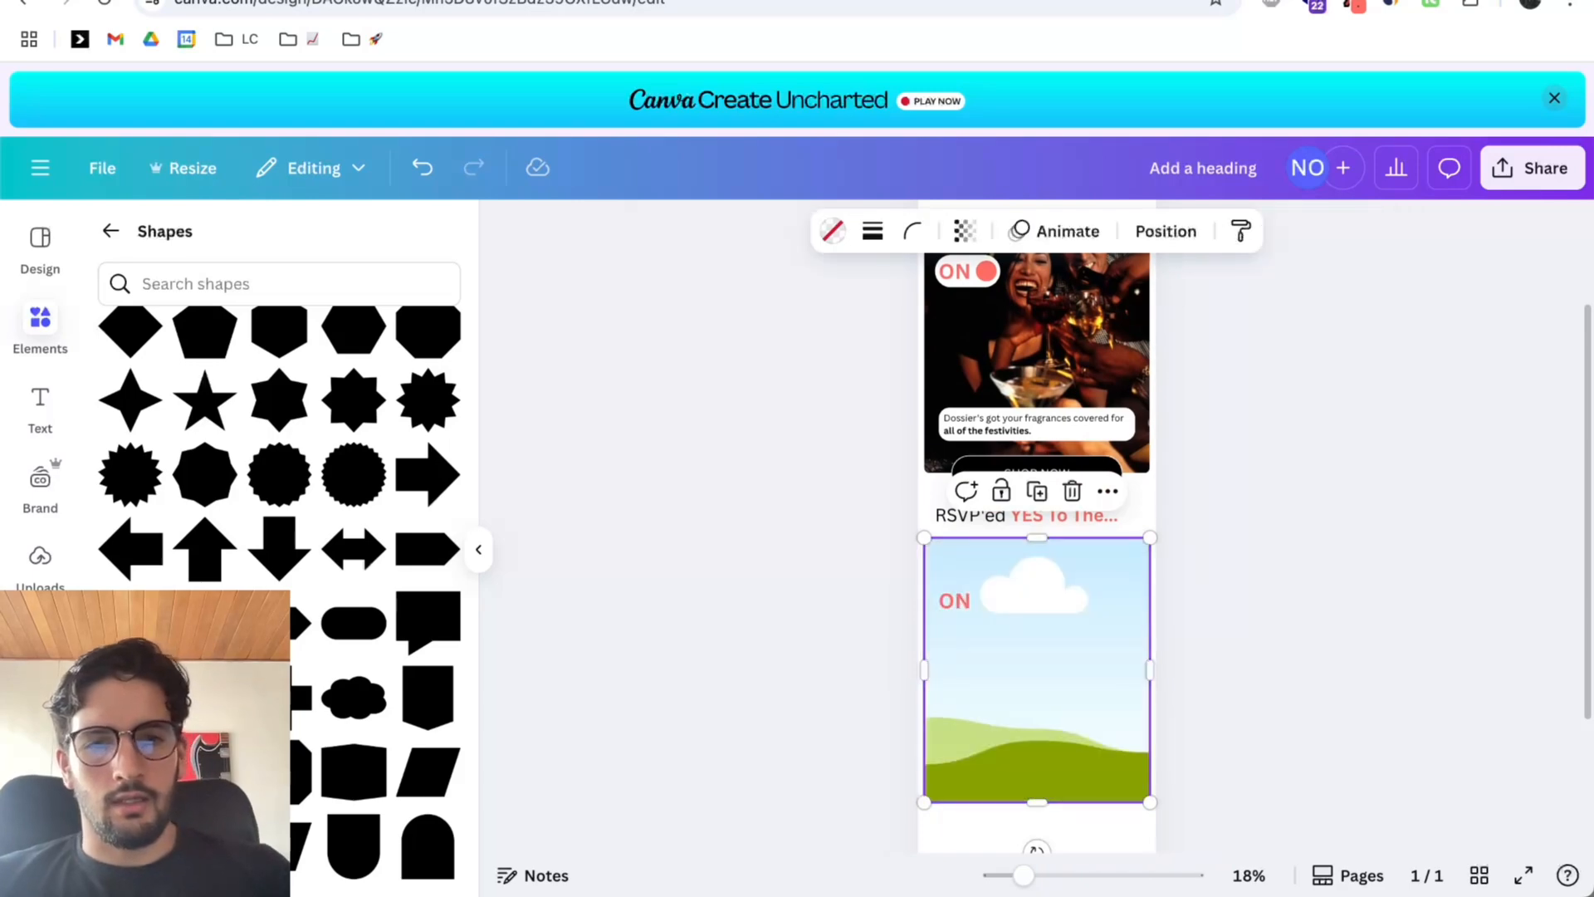
pyautogui.scroll(-2, 1052, 621)
pyautogui.moveTo(1052, 623); pyautogui.dragTo(1055, 468)
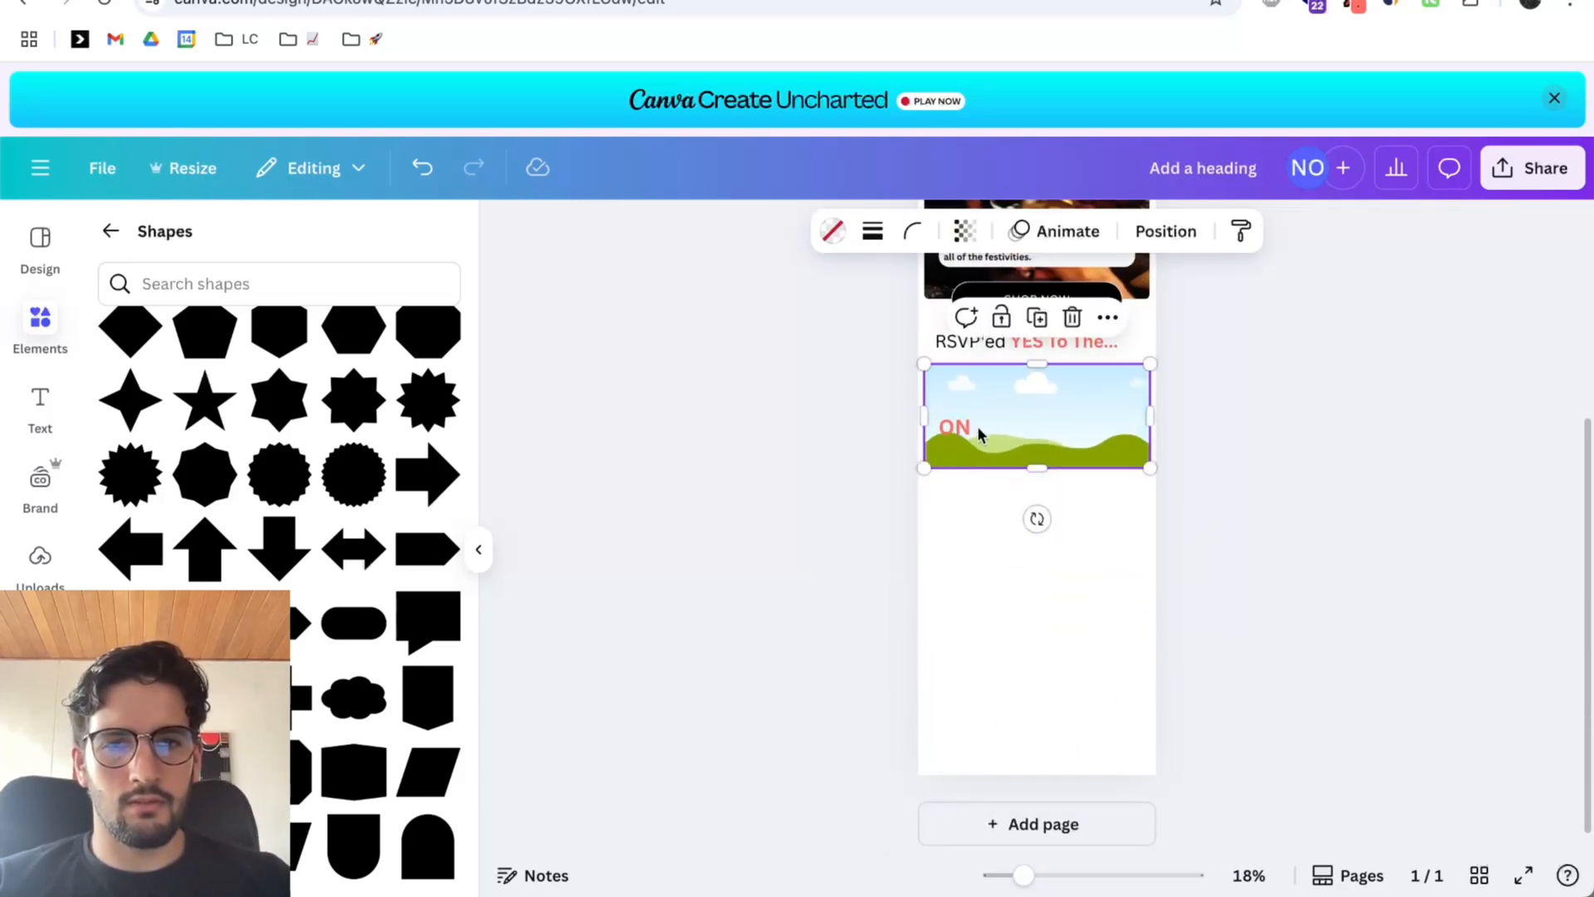
pyautogui.press('Escape')
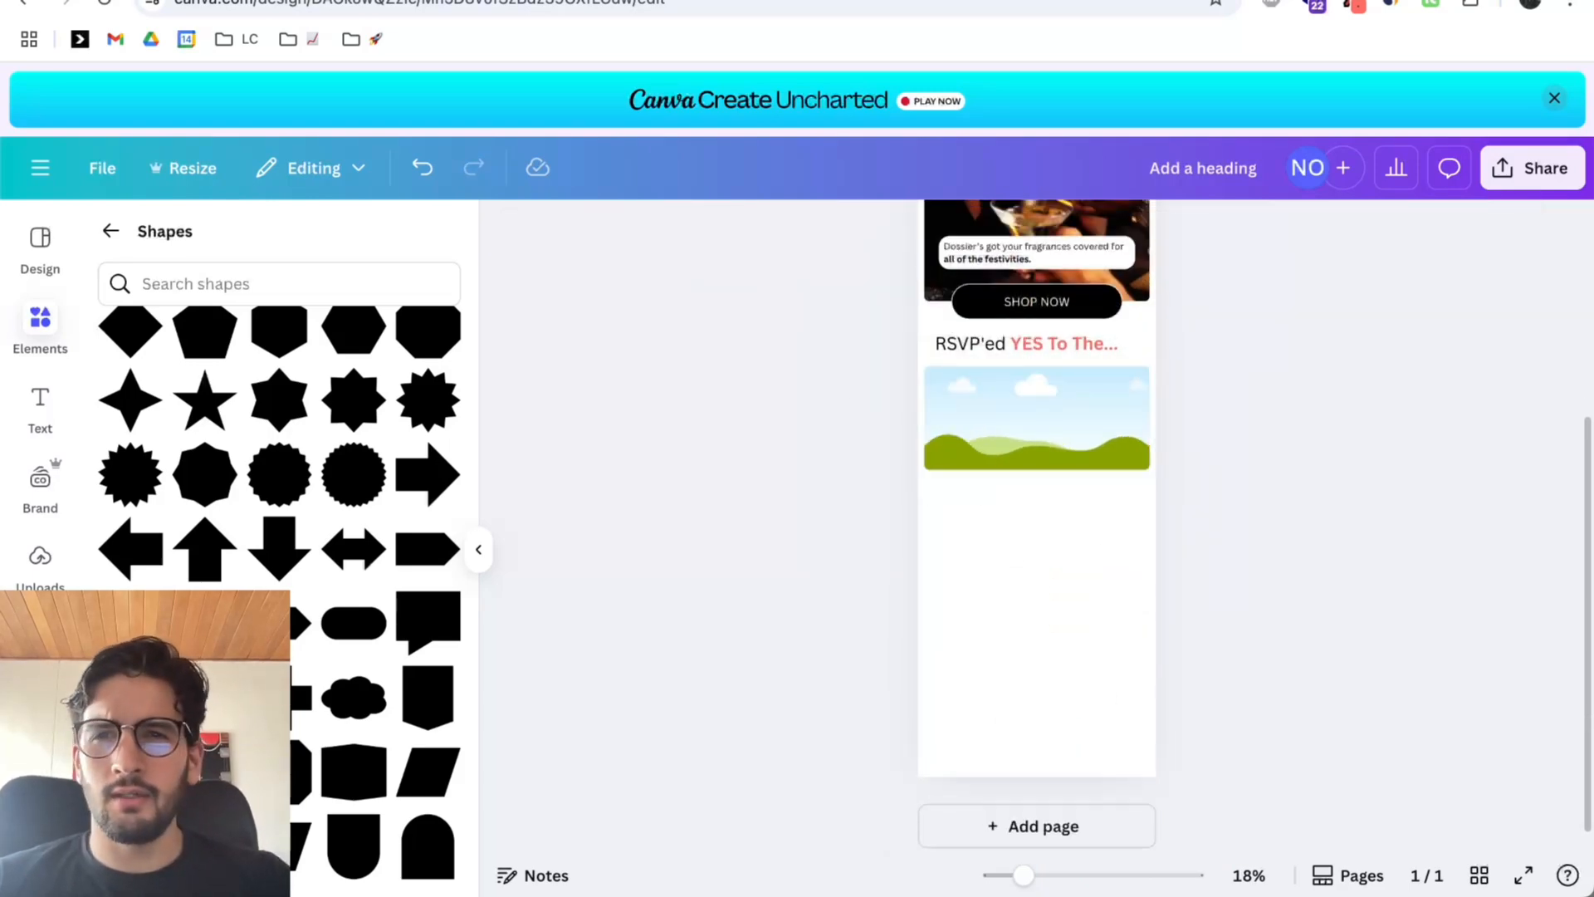
pyautogui.hotkey('ctrl', 'Tab')
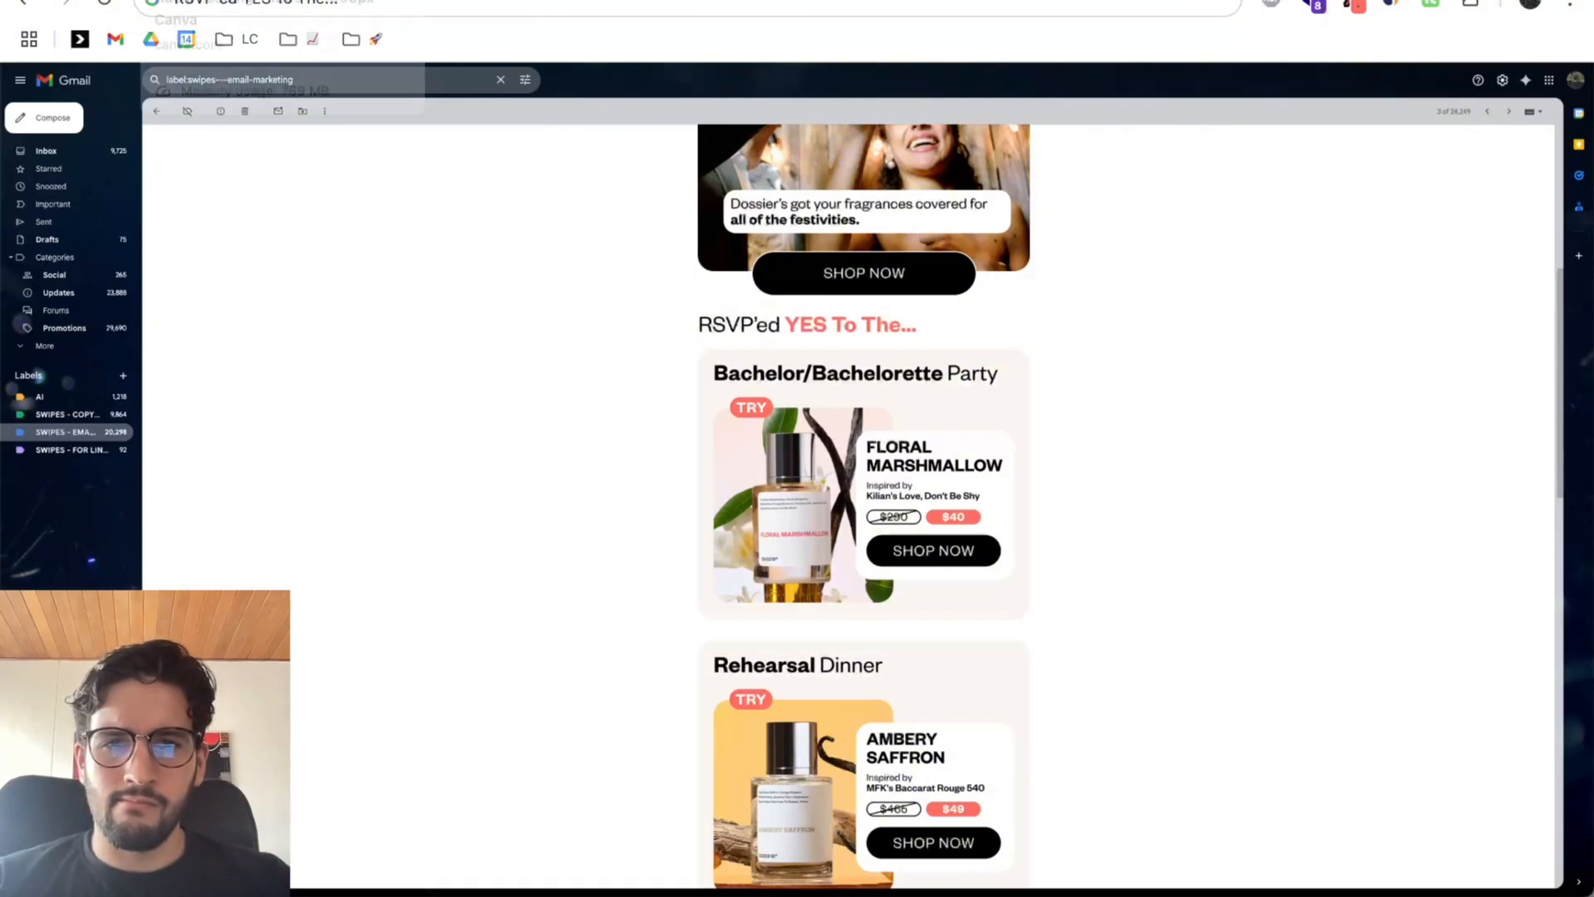
pyautogui.click(207, 0)
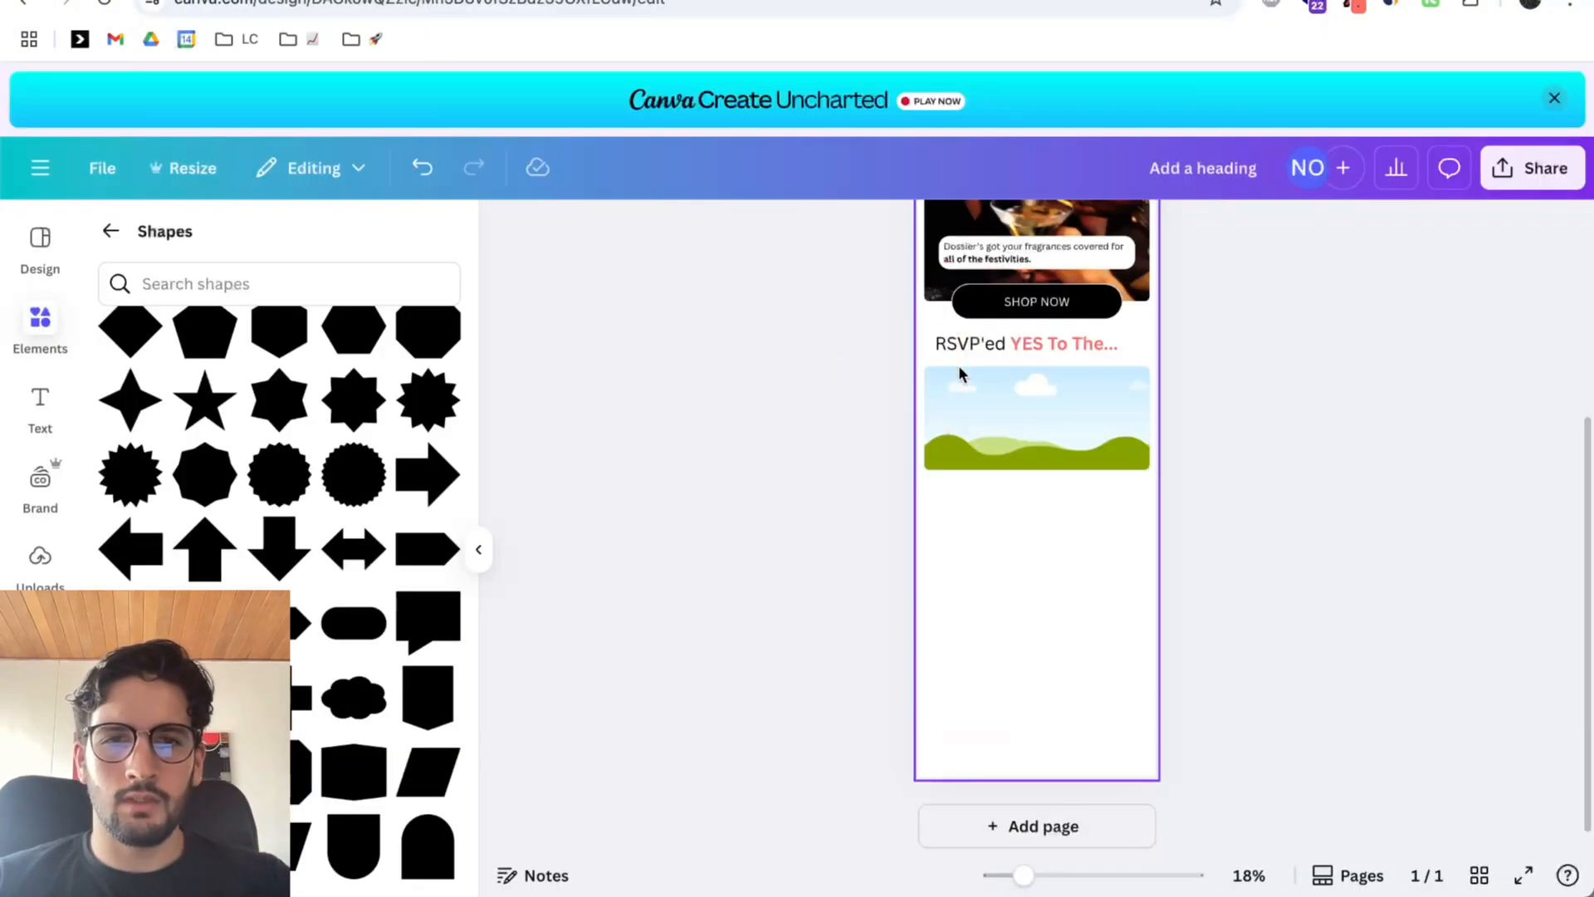
pyautogui.click(970, 380)
pyautogui.press('Delete')
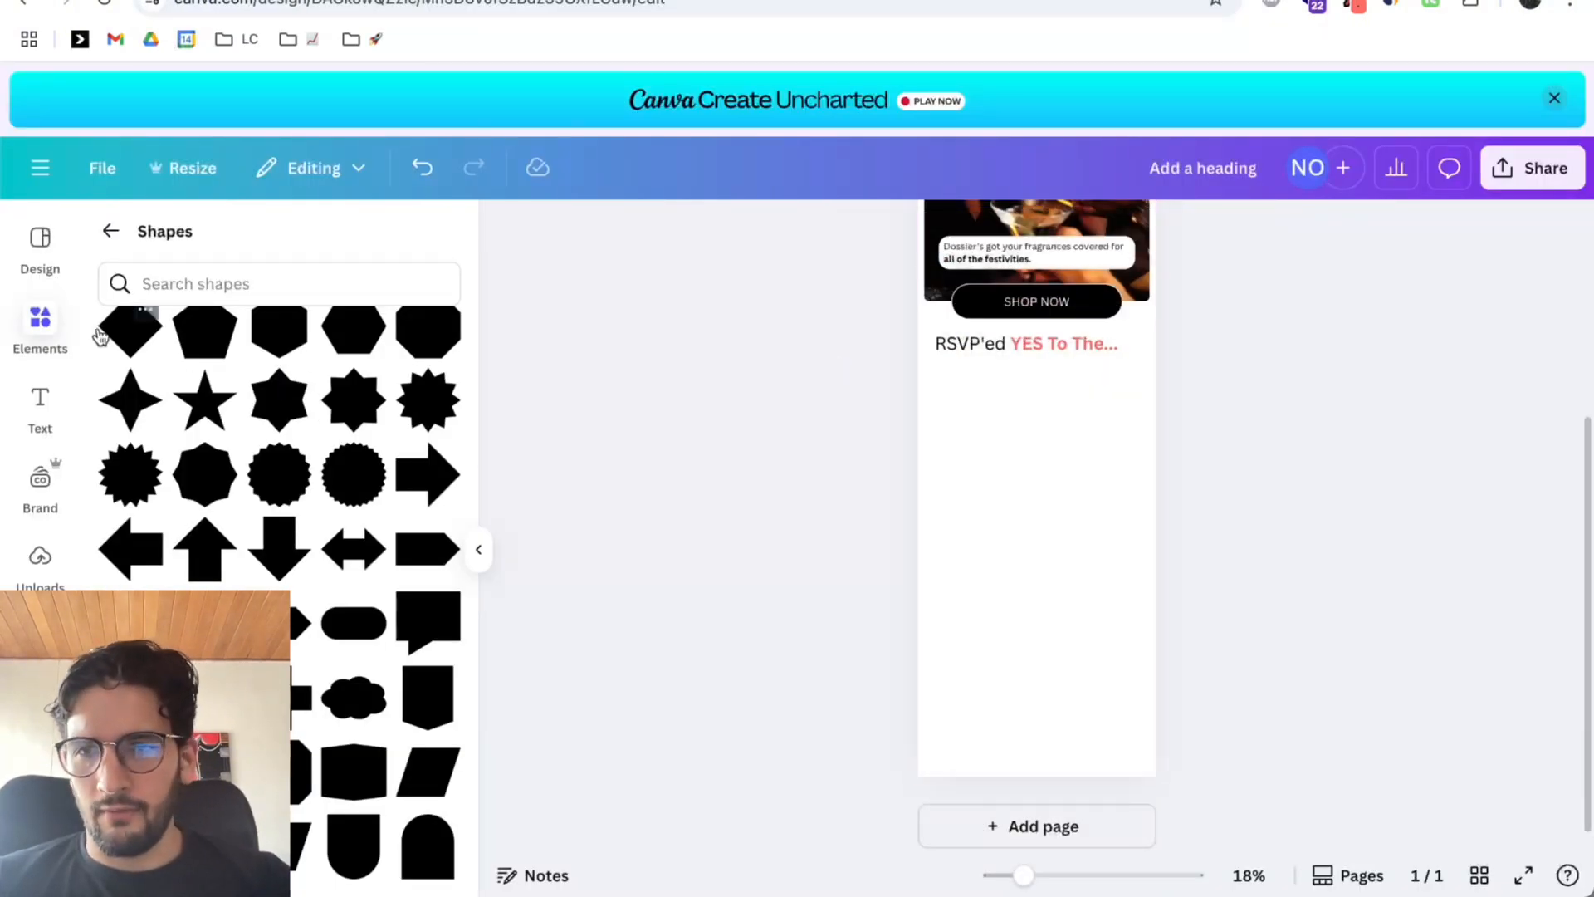
# Add a rounded square shape below the "RSVP'ed YES To The..." heading.
pyautogui.click(111, 231)
pyautogui.click(250, 385)
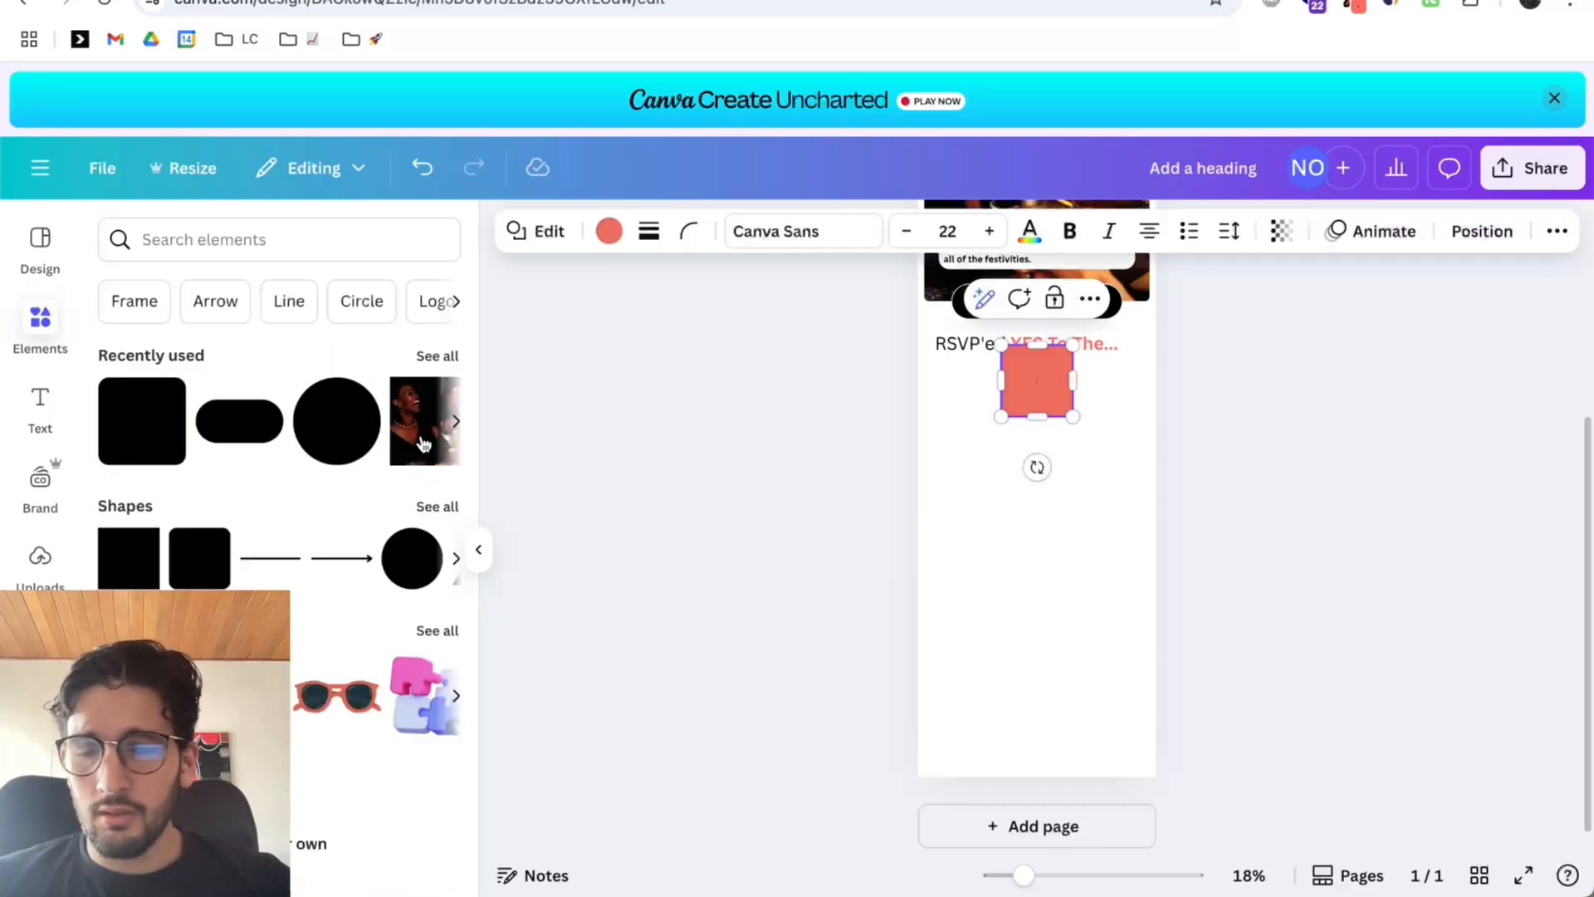
pyautogui.click(1179, 419)
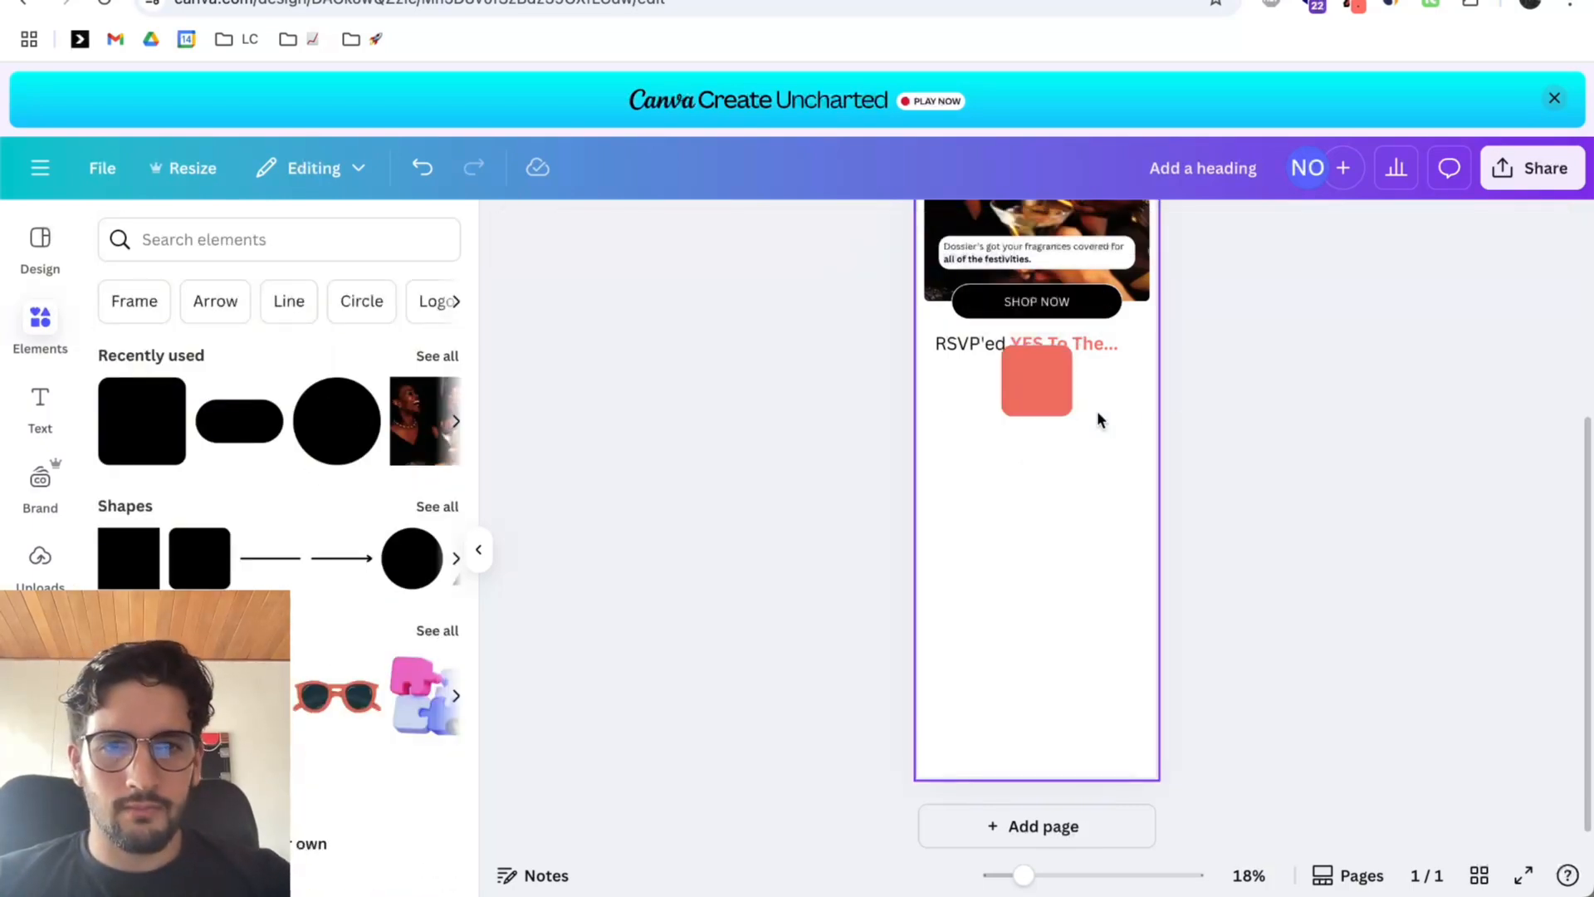
# Sample the beige background of the Bachelor/Bachelorette Party card in the Gmail reference email with the colour picker extension.
pyautogui.hotkey('ctrl', 'Tab')
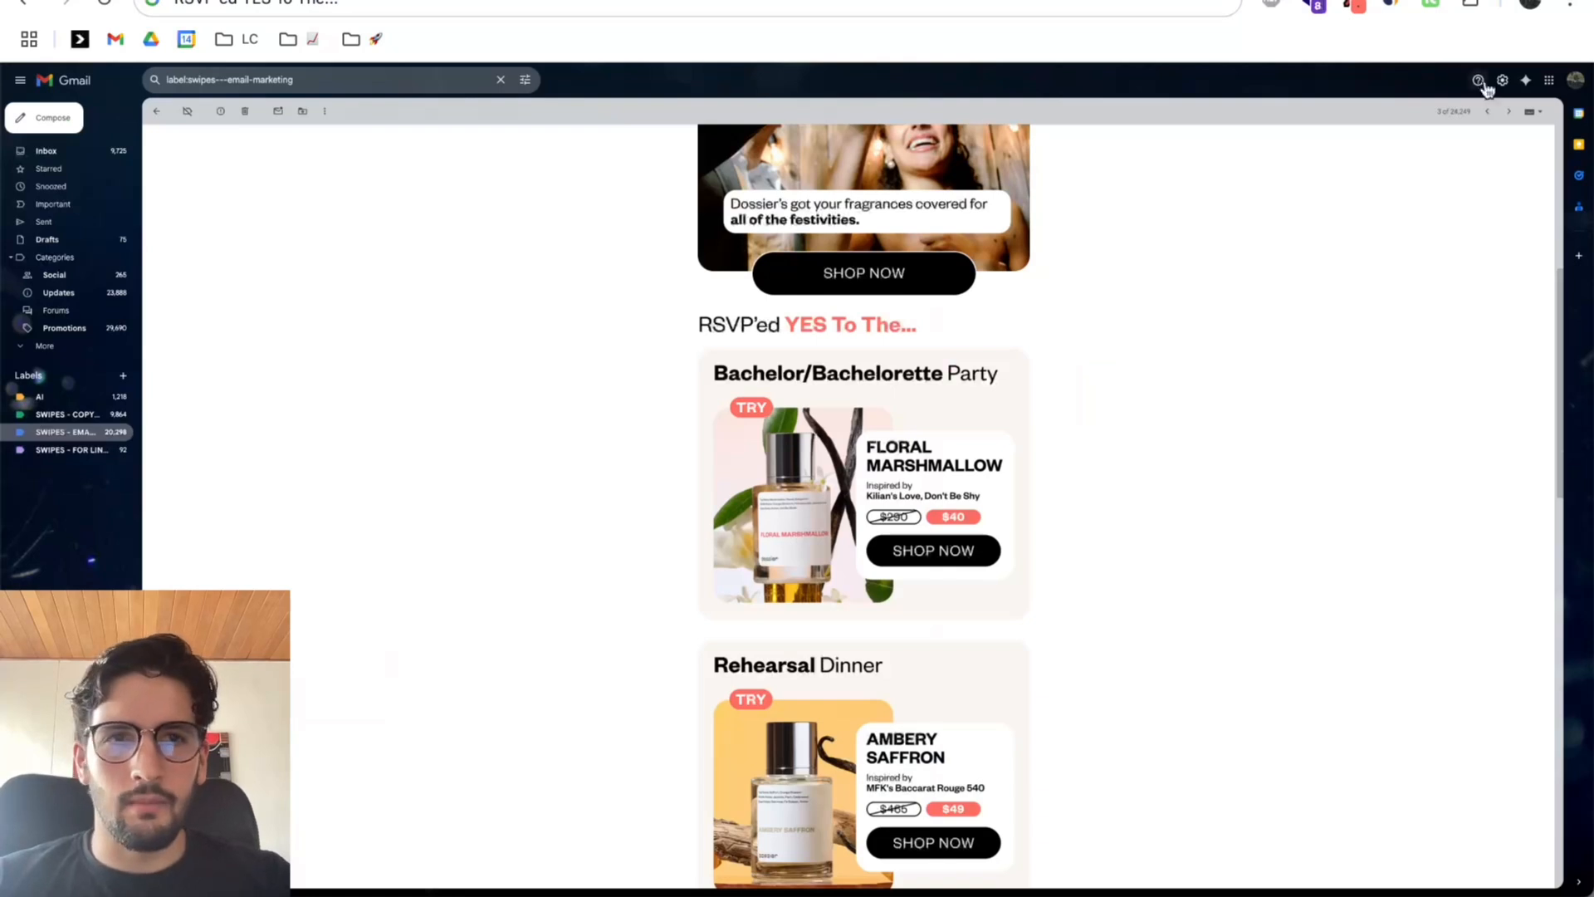
pyautogui.click(1350, 6)
pyautogui.click(1314, 32)
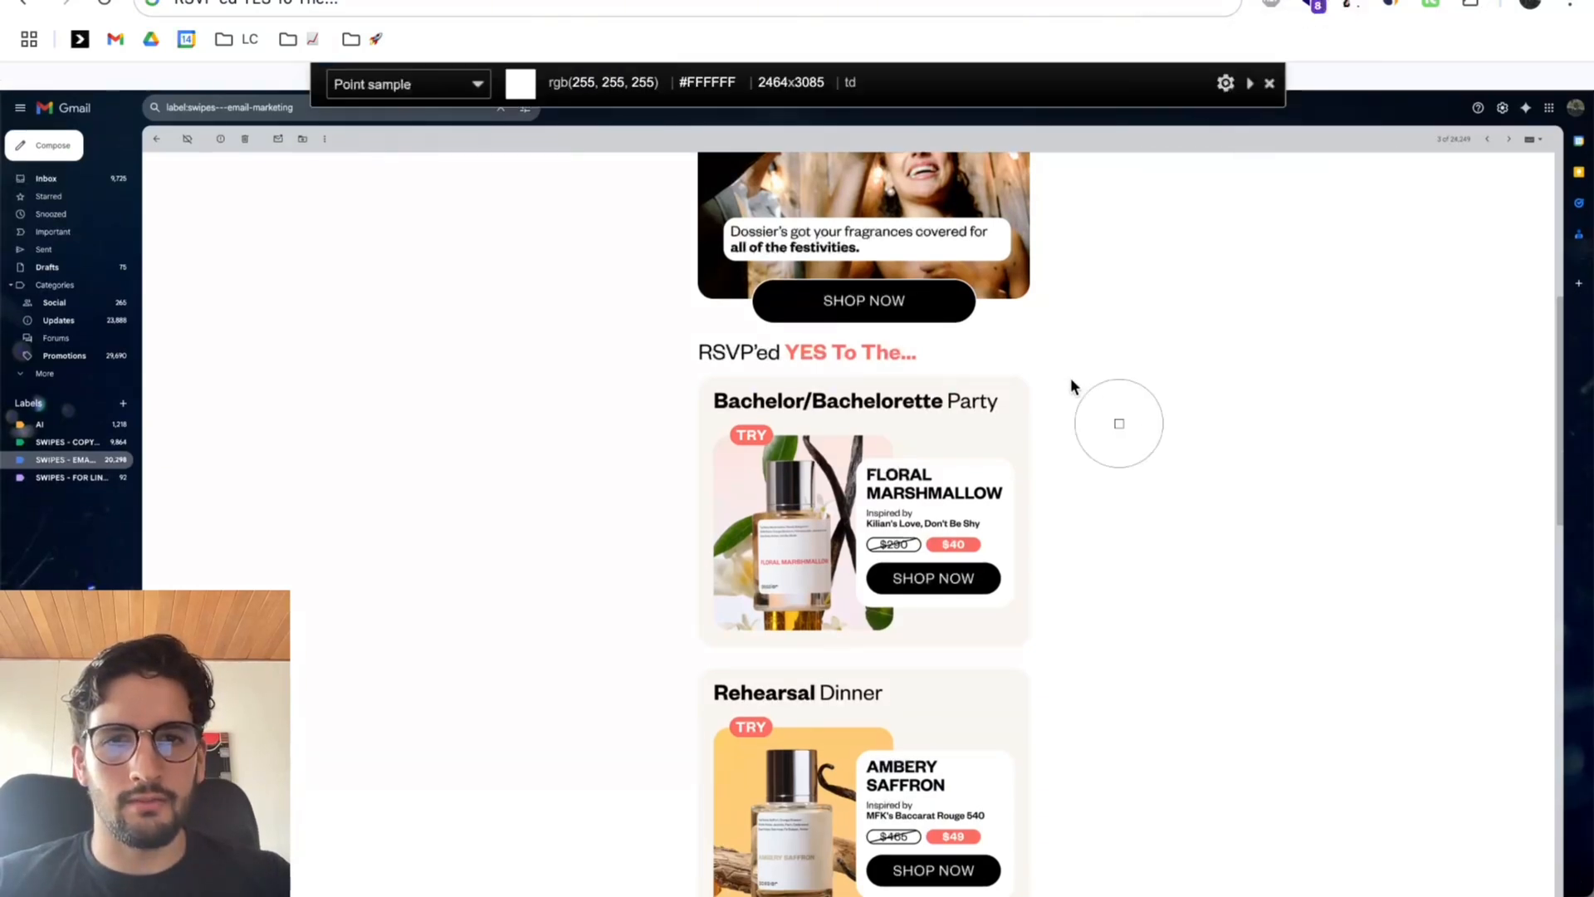
pyautogui.click(955, 430)
# In the Canva design, fill the rounded square with the sampled beige and stretch it into a card nearly as wide as the page.
pyautogui.hotkey('ctrl', 'shift', 'Tab')
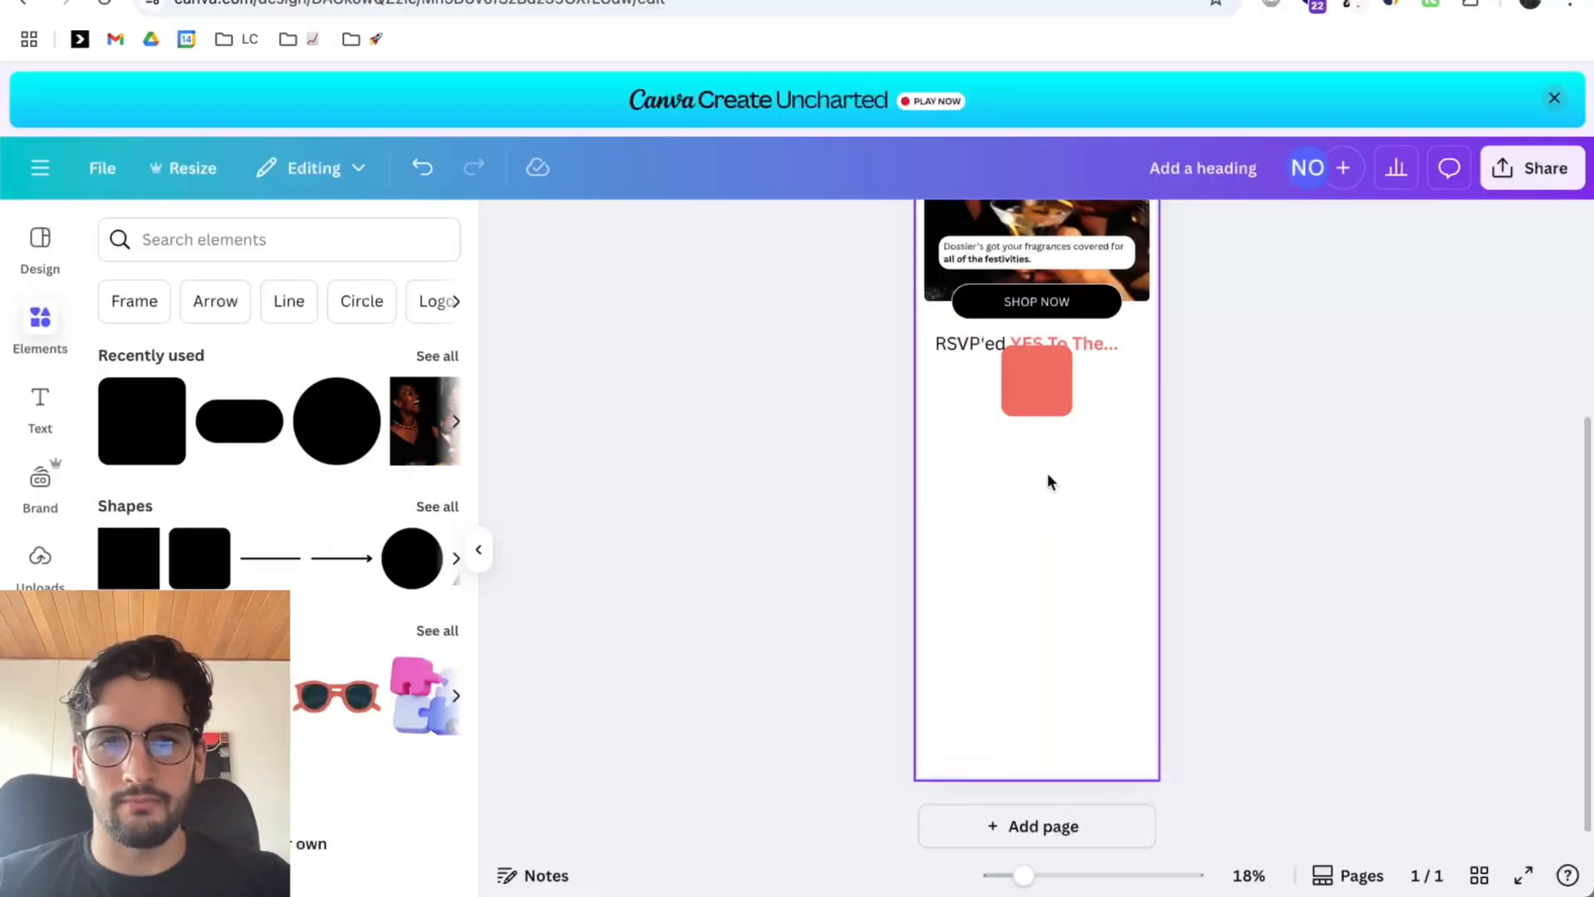
pyautogui.click(975, 416)
pyautogui.click(608, 231)
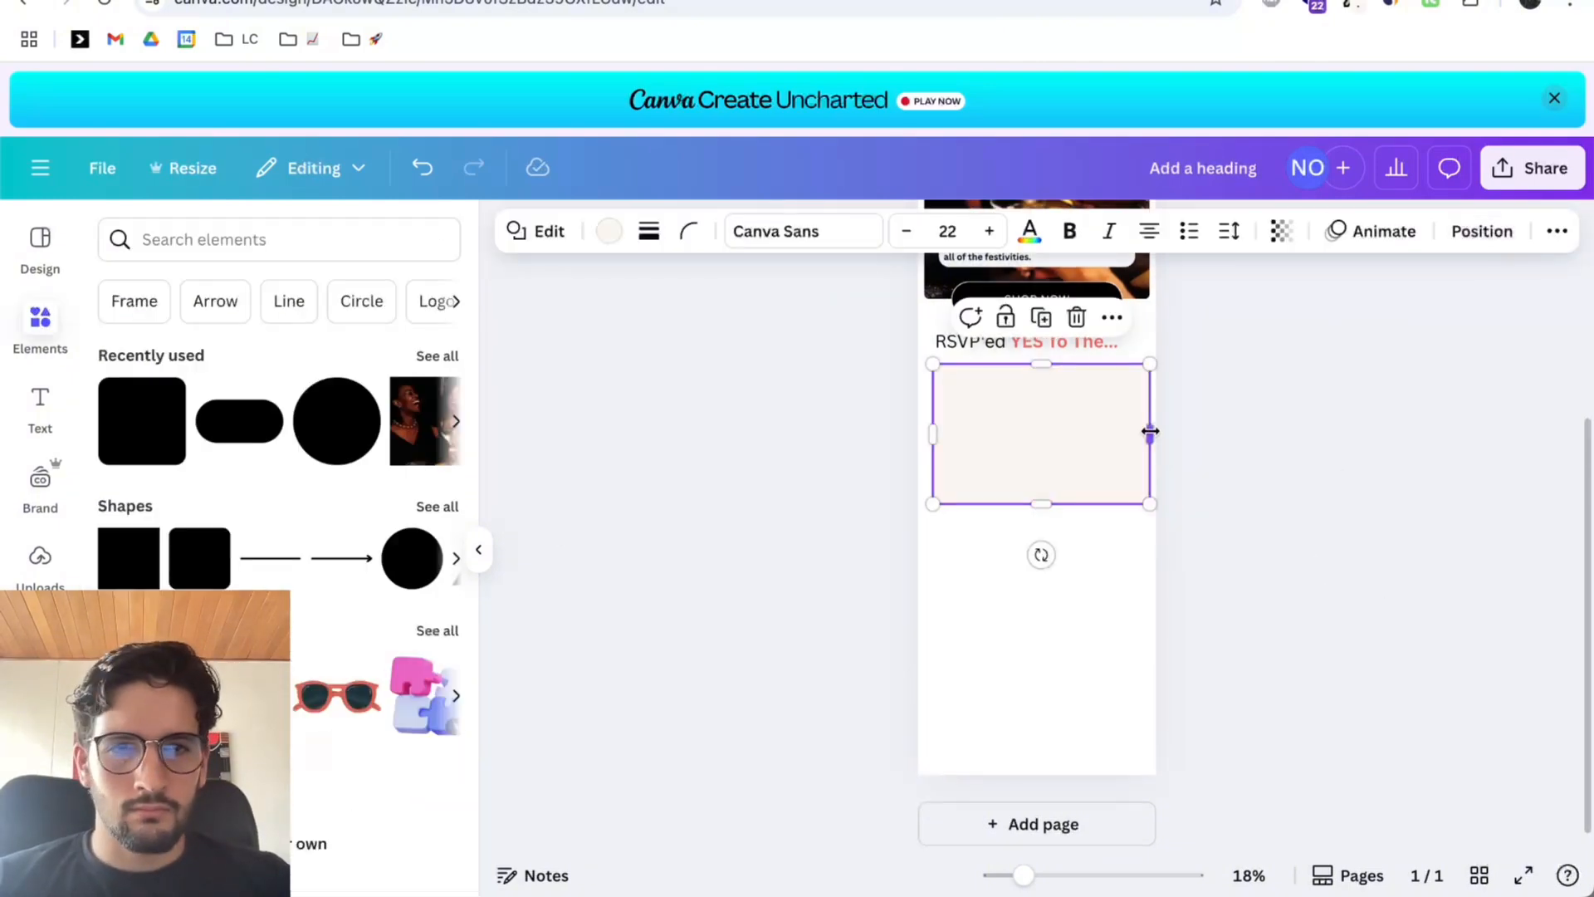
# Review the remaining product cards, shop buttons and footer of the Gmail reference email to judge the page length needed.
pyautogui.hotkey('ctrl', 'Tab')
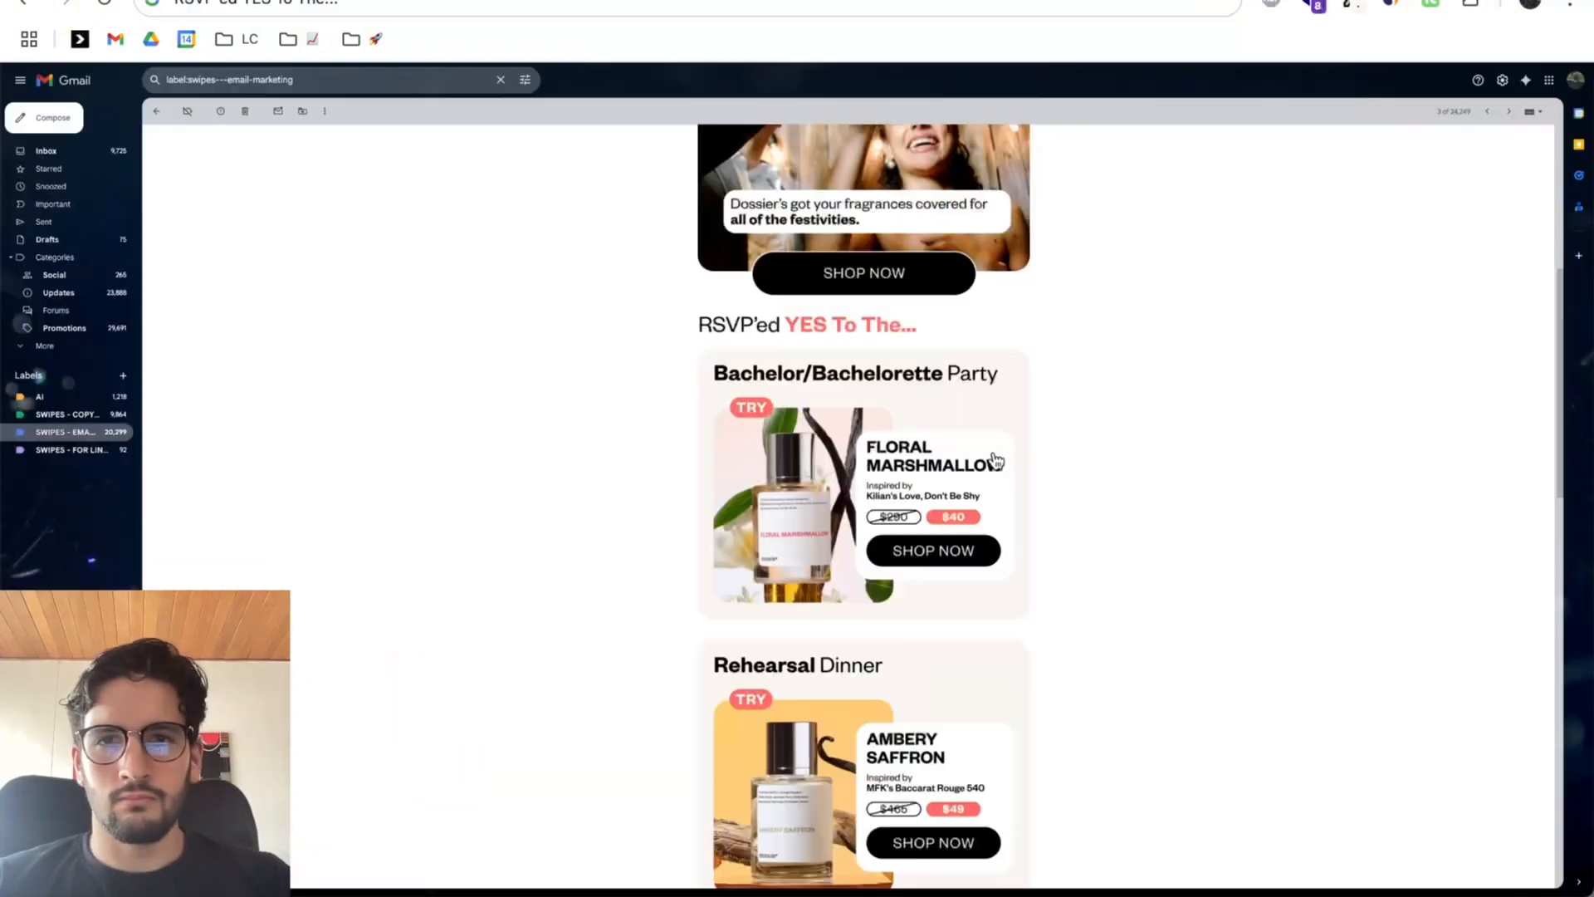
pyautogui.scroll(-10, 1136, 483)
pyautogui.scroll(15, 1113, 519)
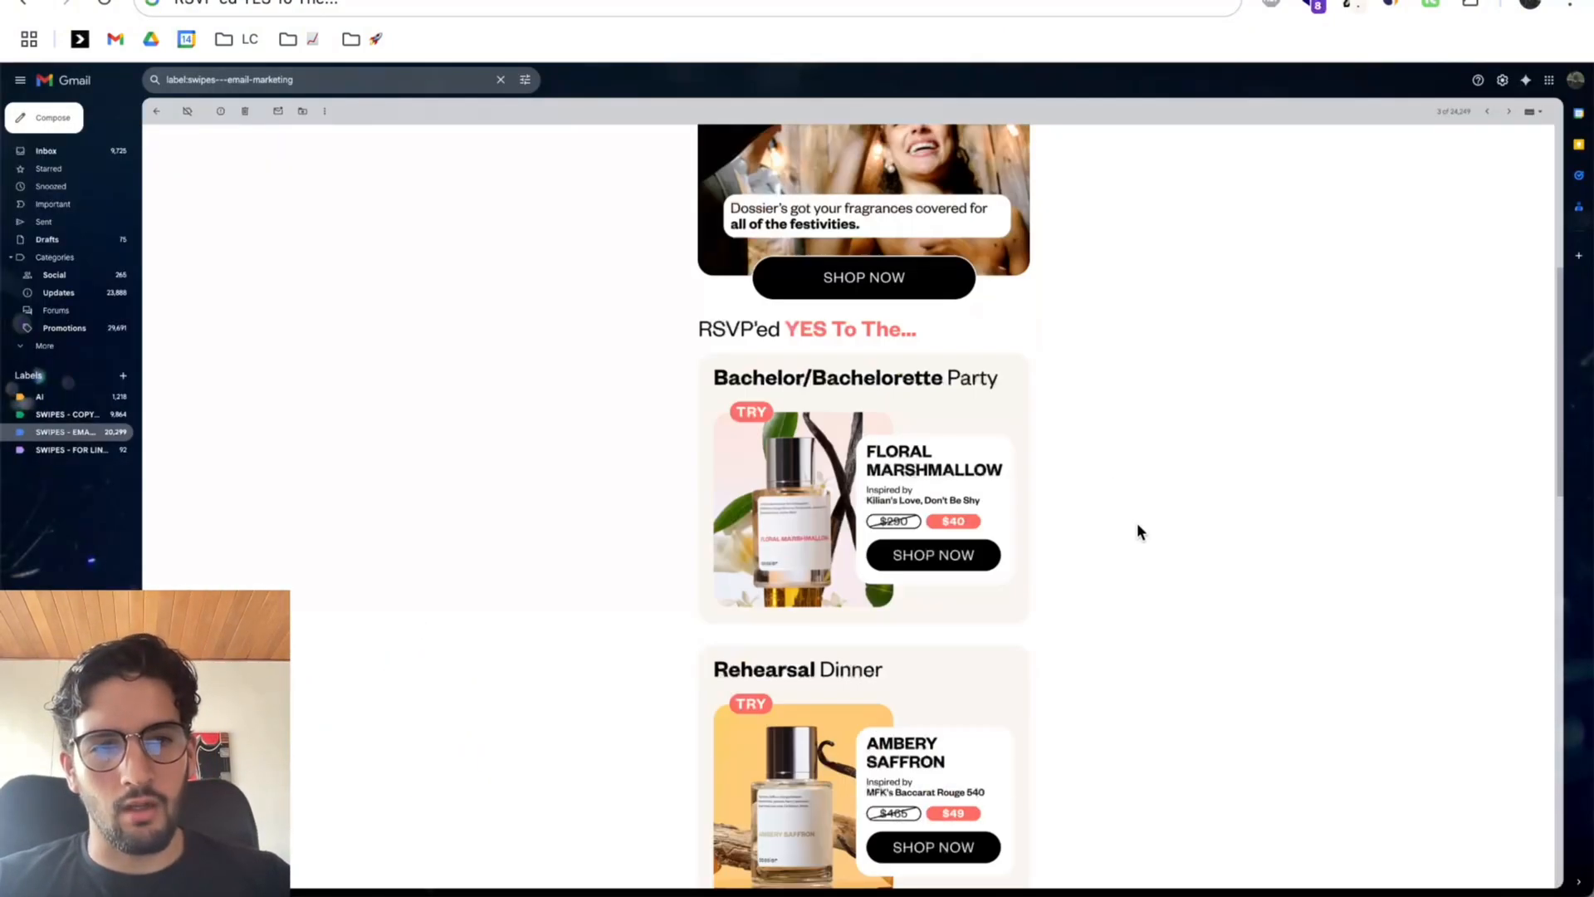
pyautogui.scroll(-8, 1140, 529)
pyautogui.scroll(-7, 1137, 525)
pyautogui.scroll(2, 1138, 523)
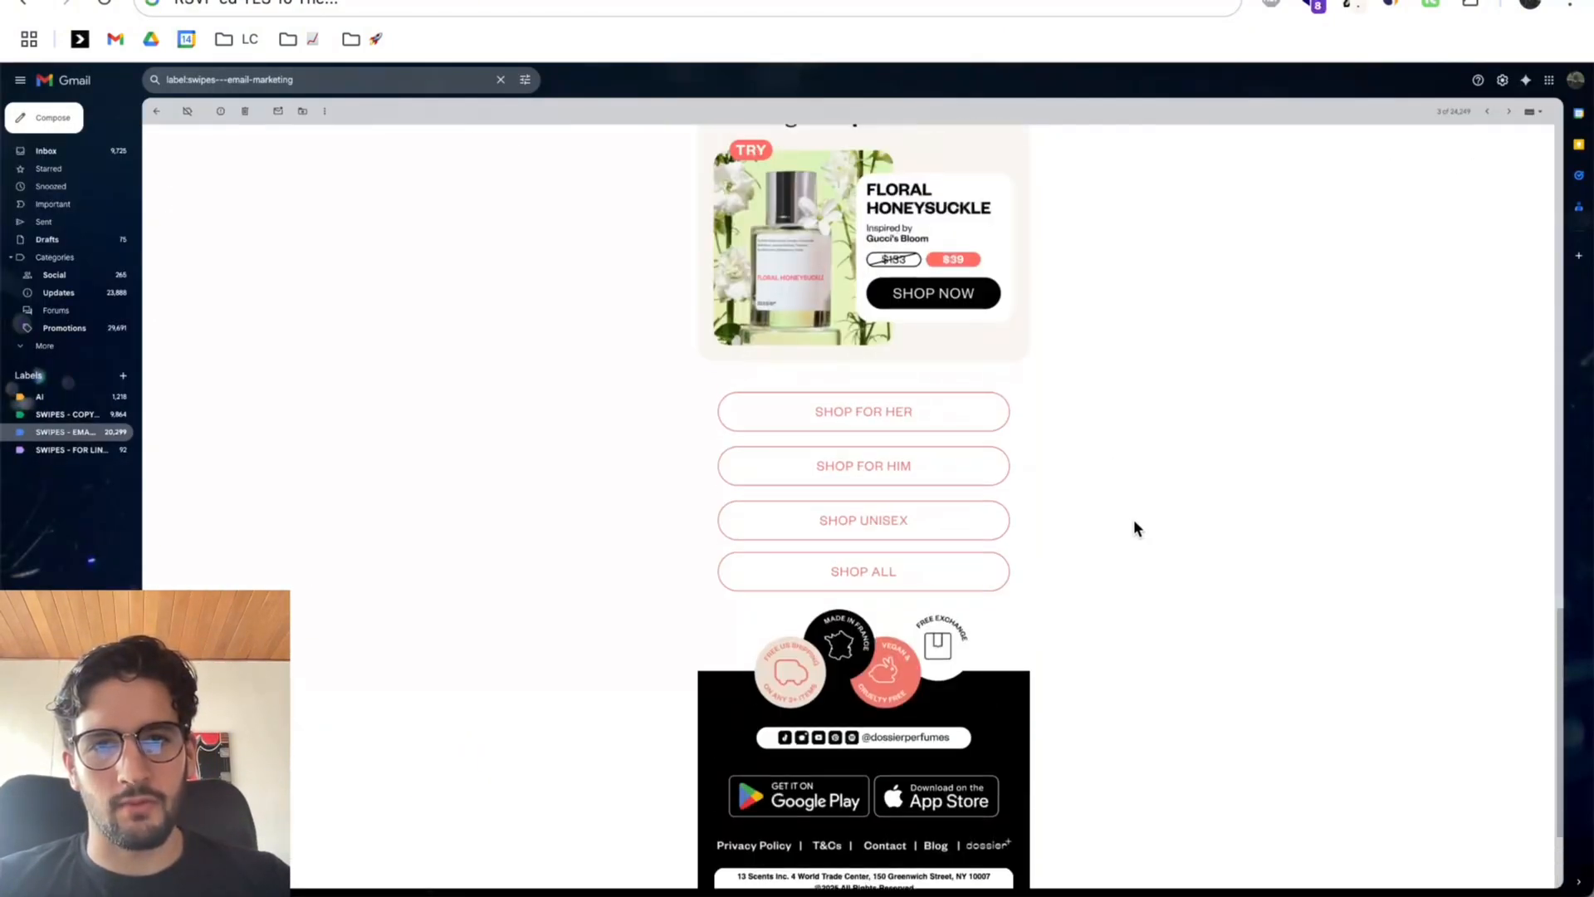
# Back in Canva, make the beige card slightly taller by extending its lower edge downward.
pyautogui.hotkey('ctrl', 'shift', 'Tab')
pyautogui.scroll(-4, 1376, 597)
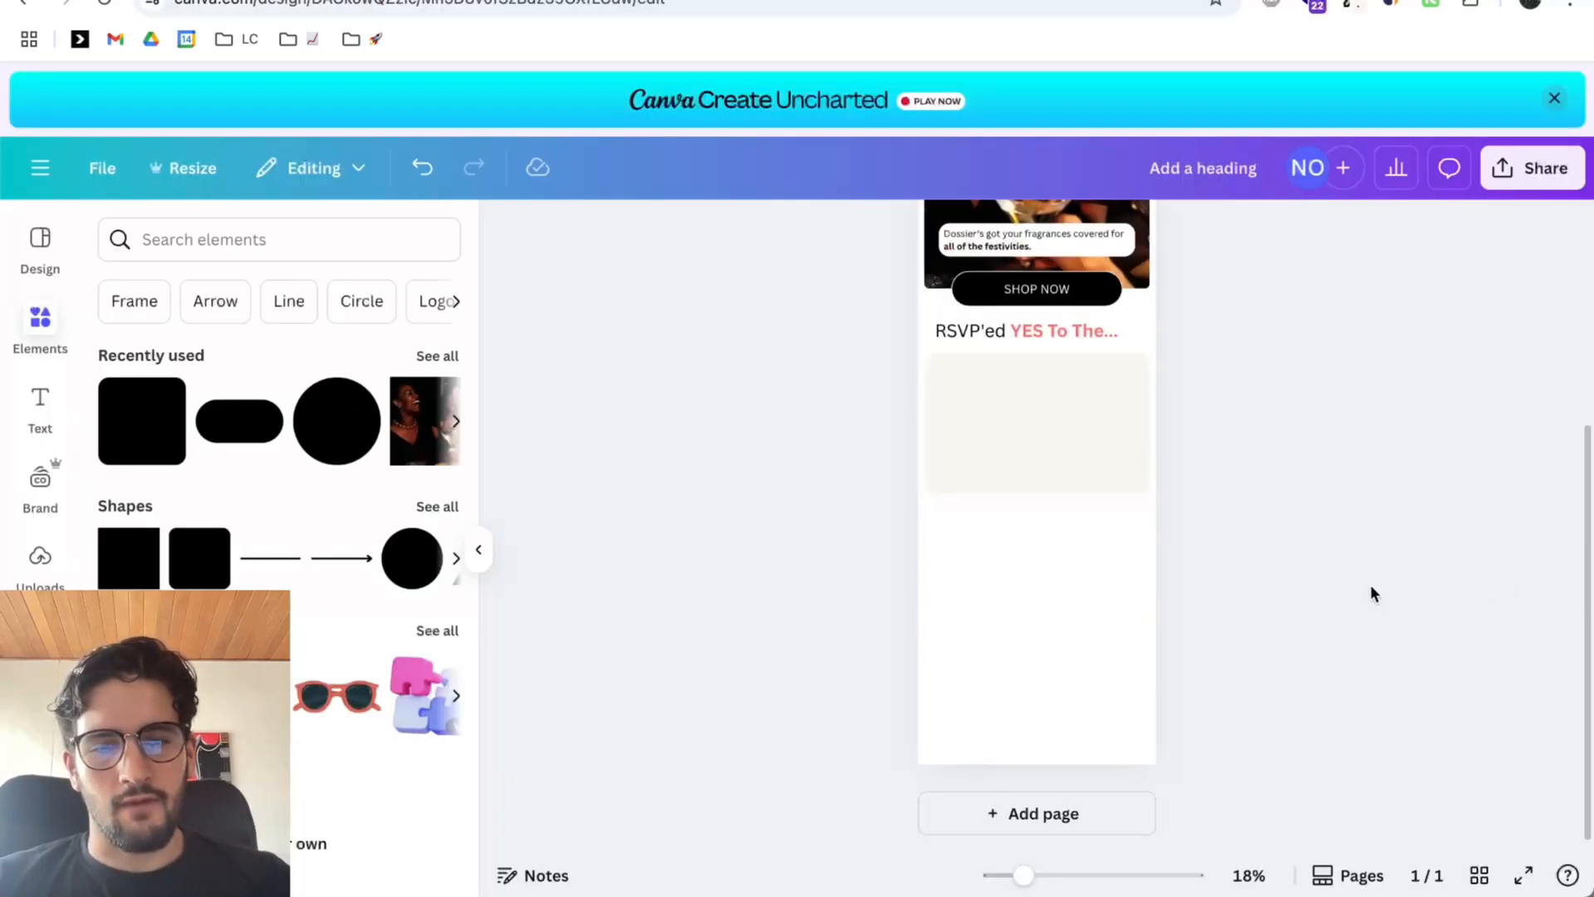
pyautogui.hotkey('ctrl', 'Tab')
pyautogui.hotkey('ctrl', 'shift', 'Tab')
pyautogui.click(1071, 448)
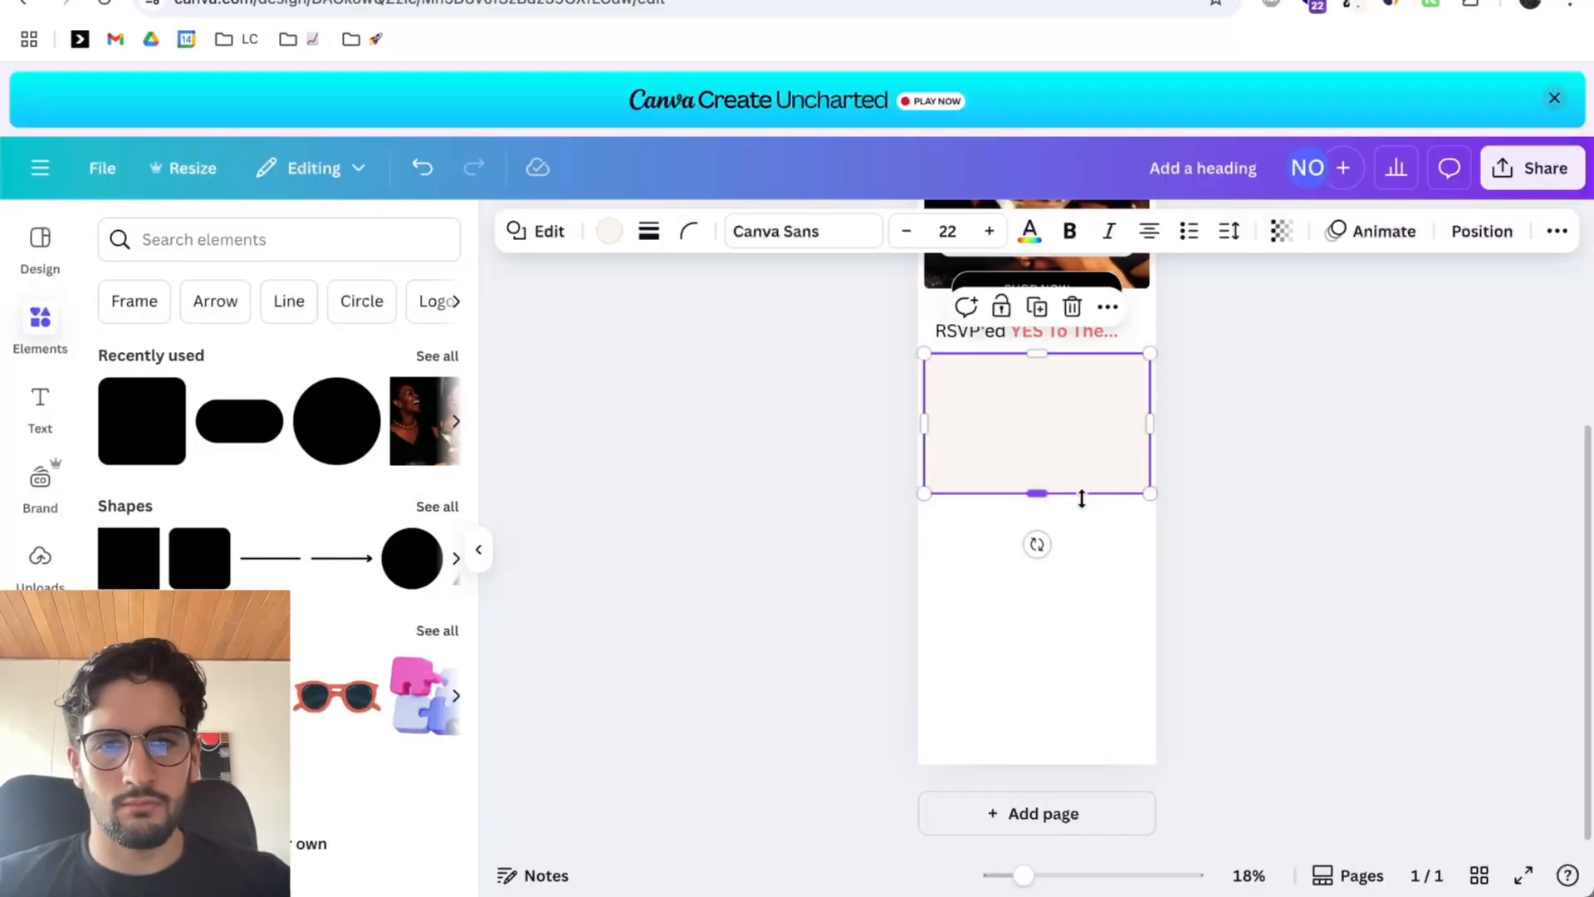
pyautogui.moveTo(1082, 495); pyautogui.dragTo(1081, 511)
pyautogui.click(747, 391)
# Resize this design to a custom size of 1200 × 5000 px.
pyautogui.click(193, 168)
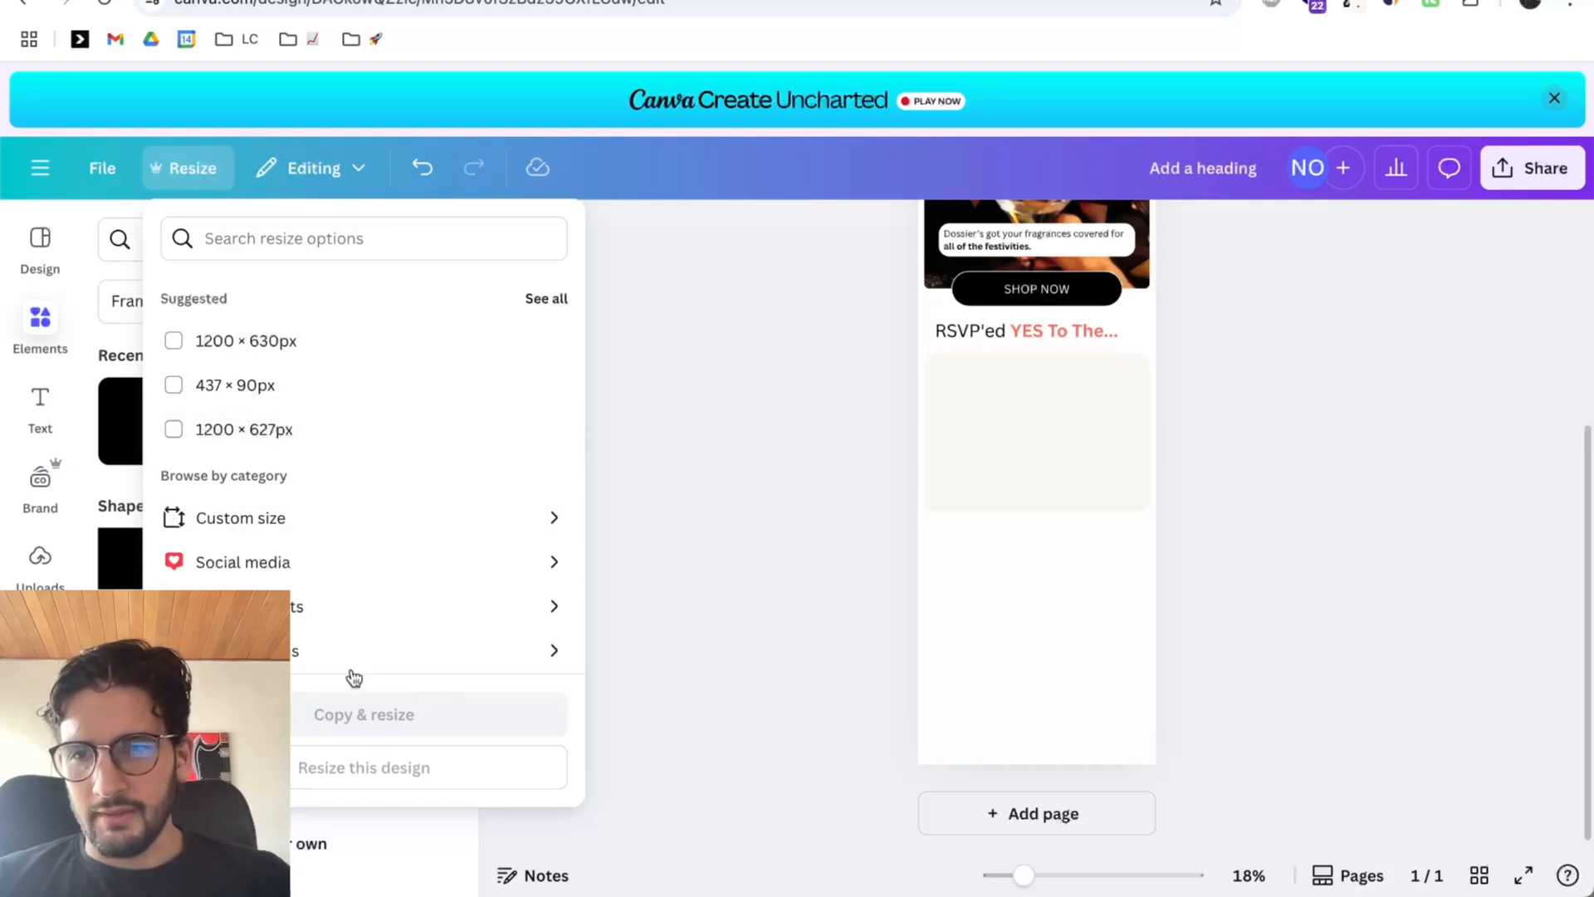
pyautogui.scroll(-3, 282, 411)
pyautogui.scroll(3, 301, 411)
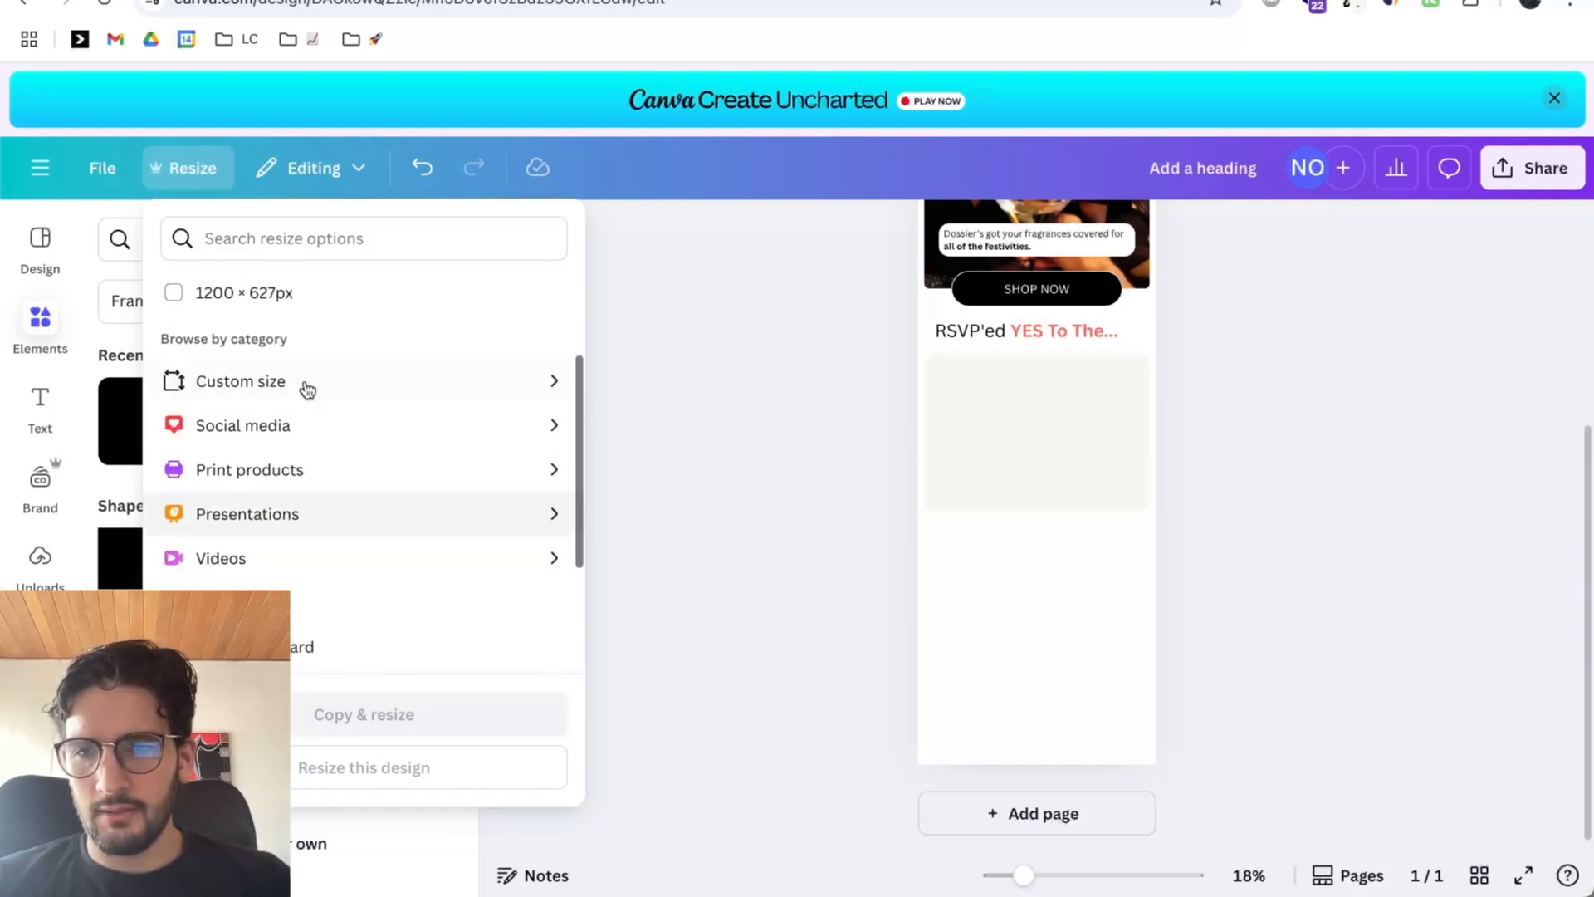
pyautogui.click(285, 381)
pyautogui.scroll(-3, 309, 619)
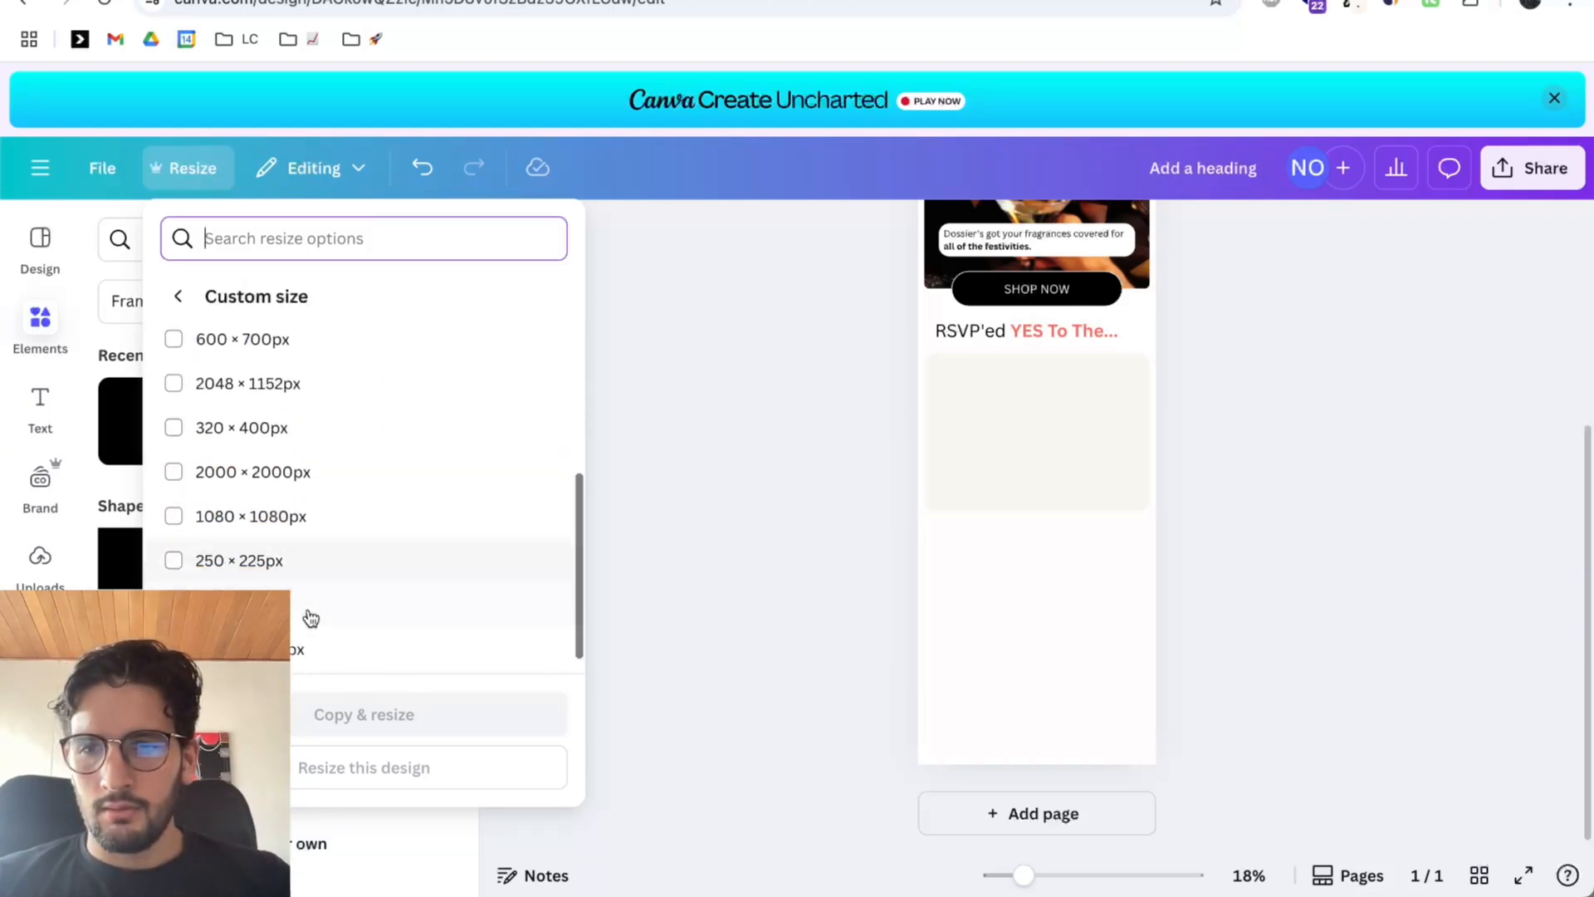
pyautogui.scroll(5, 321, 645)
pyautogui.doubleClick(358, 375)
pyautogui.write('5000')
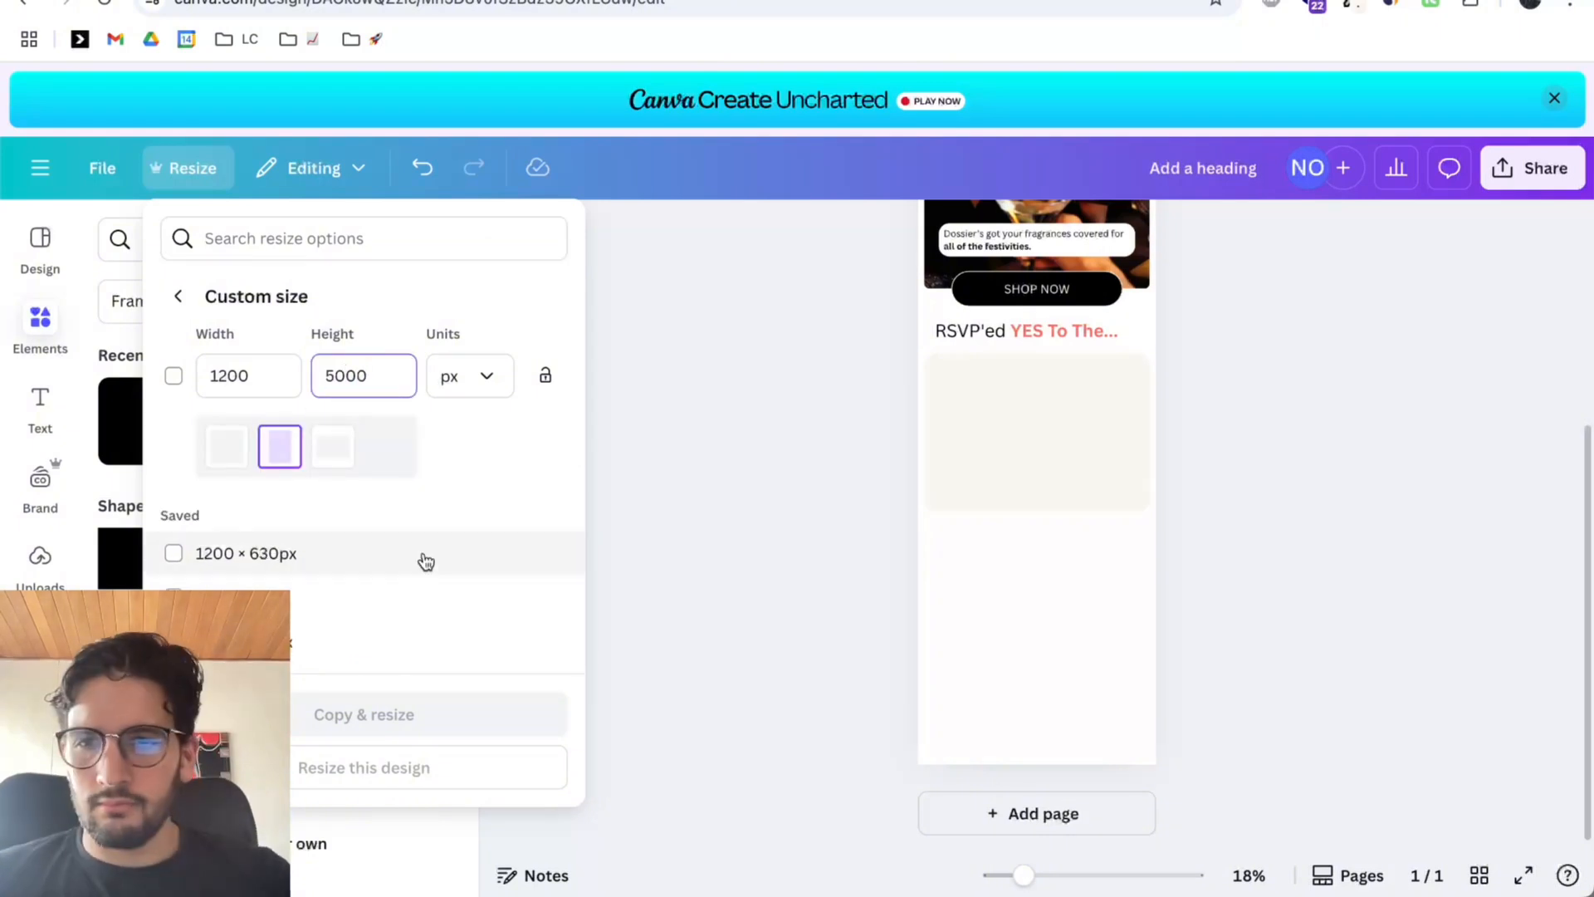
pyautogui.click(413, 767)
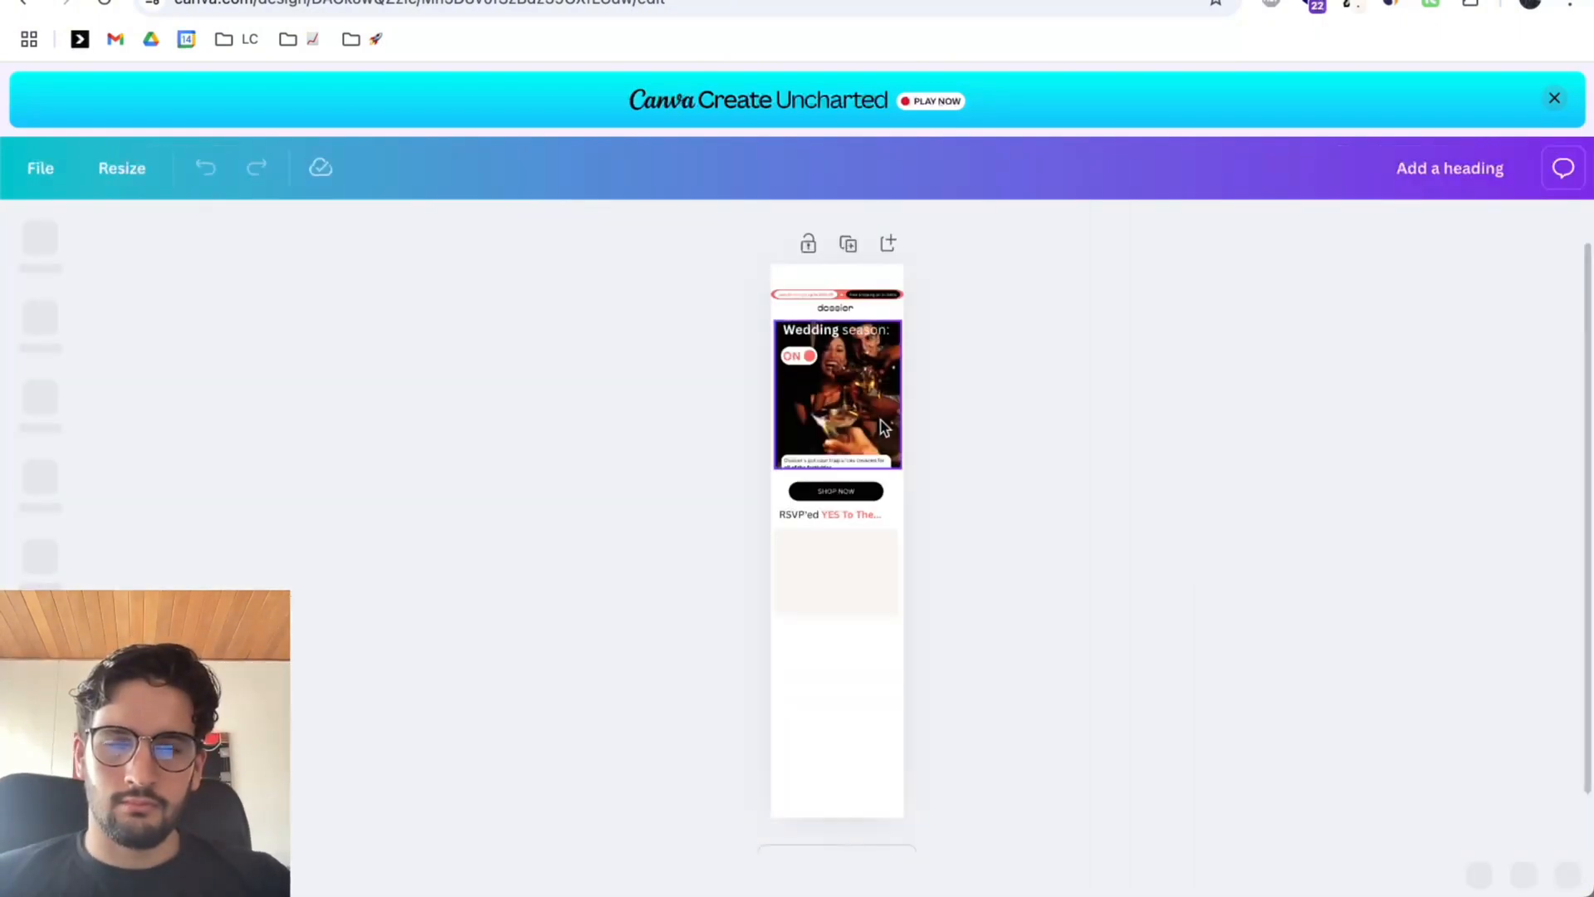
# Select all design elements together and move them up toward the page's top edge.
pyautogui.moveTo(953, 619); pyautogui.dragTo(769, 281)
pyautogui.scroll(5, 905, 416)
pyautogui.scroll(-4, 905, 417)
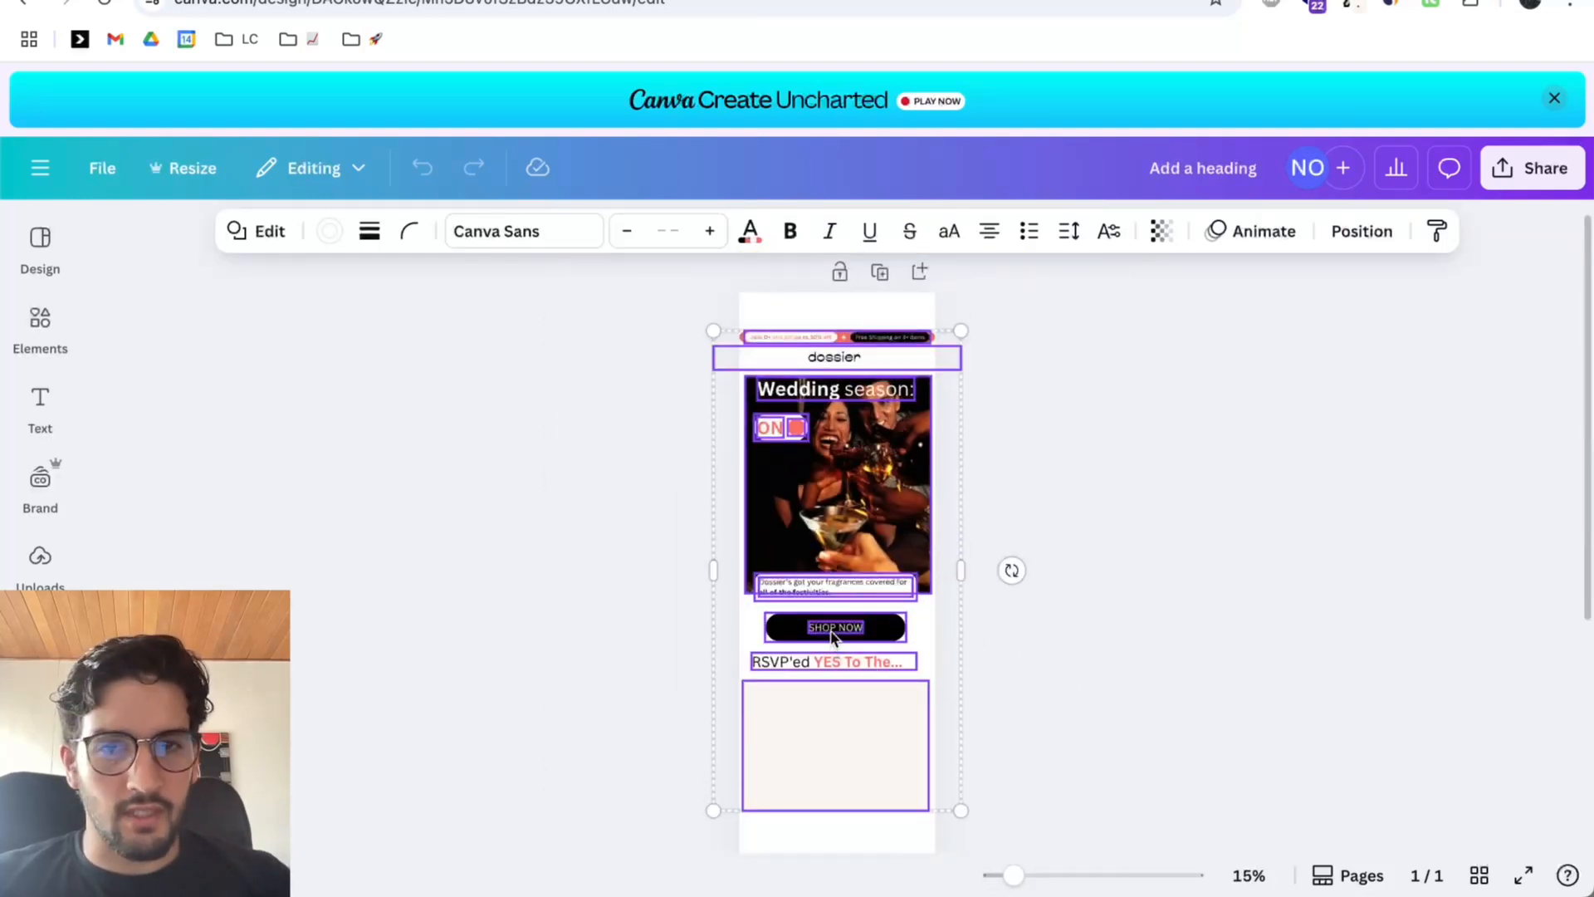
pyautogui.moveTo(833, 635); pyautogui.dragTo(833, 596)
pyautogui.click(1305, 444)
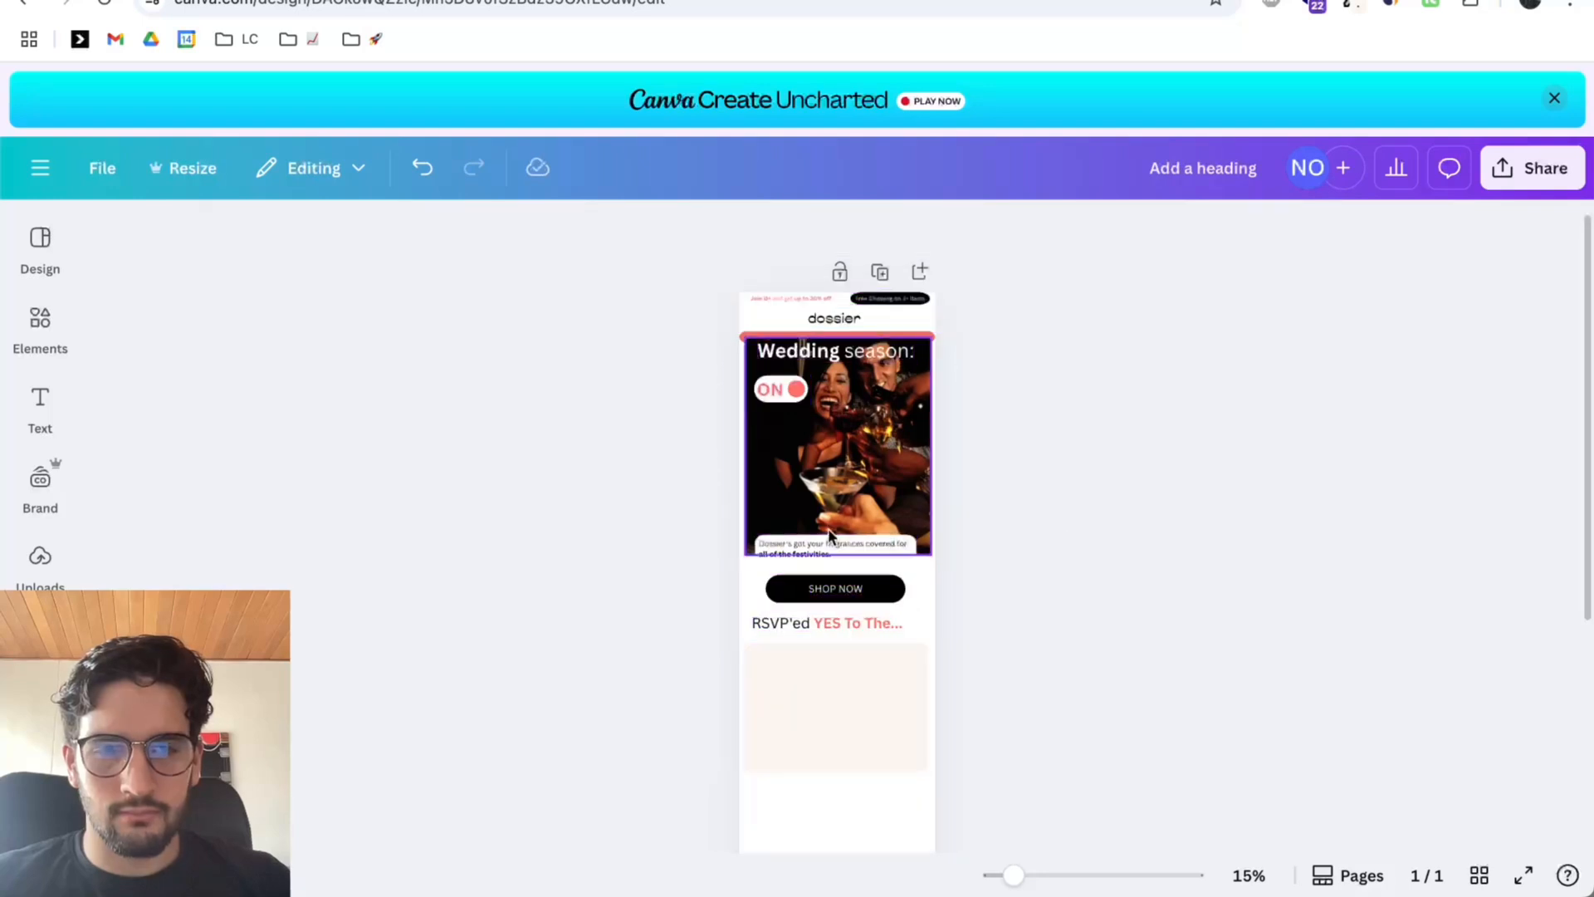
pyautogui.scroll(2, 829, 536)
pyautogui.scroll(-2, 1009, 695)
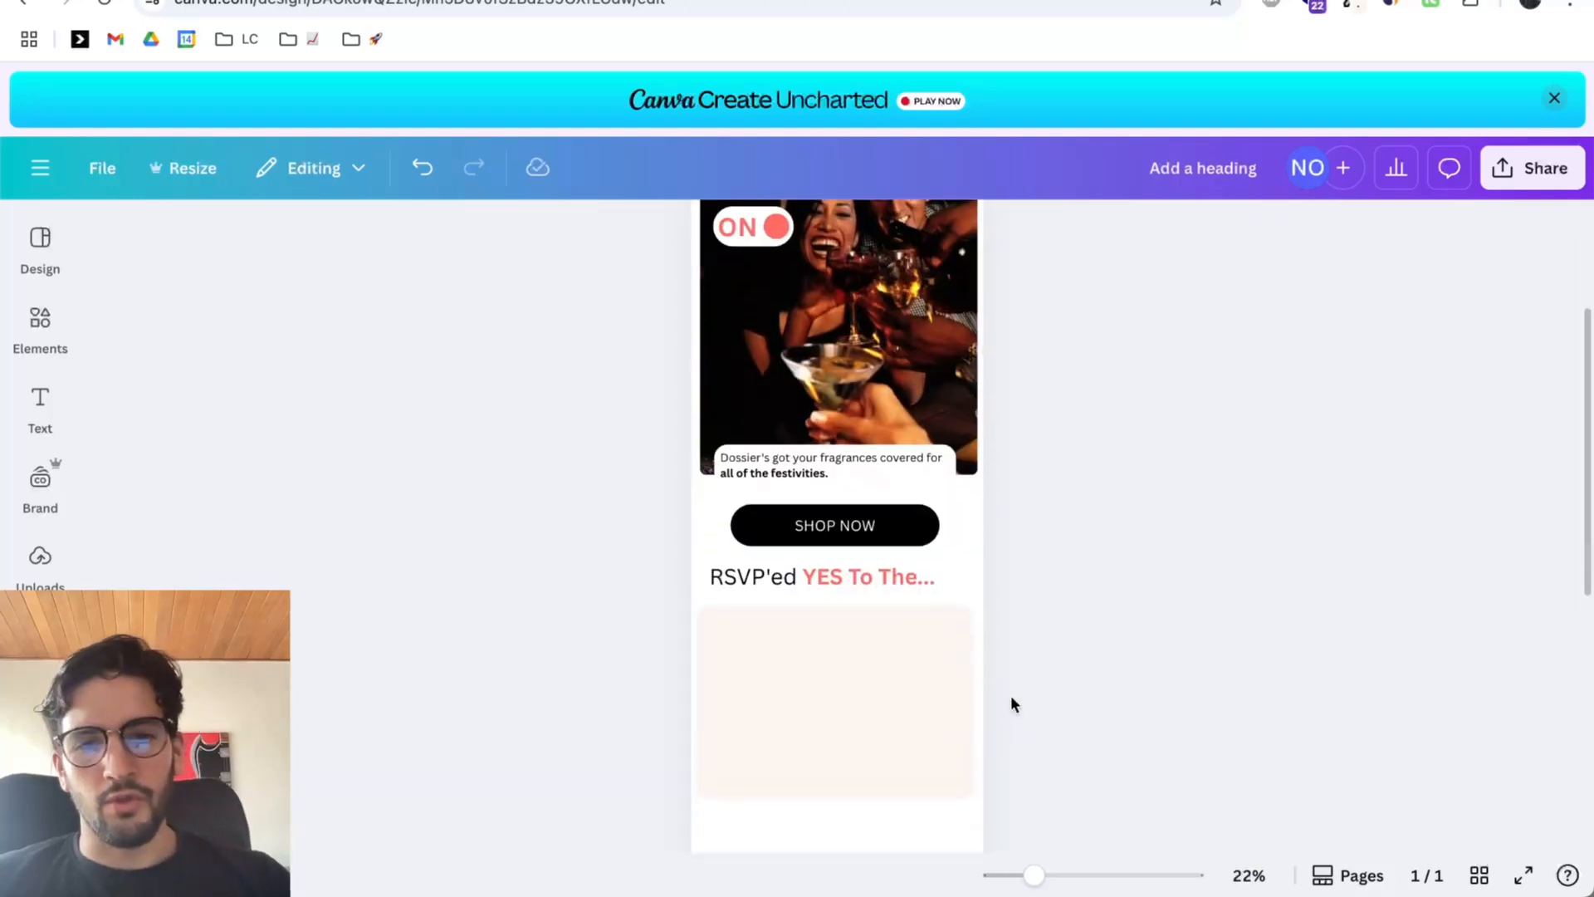
# Adjust the beige card's right and left edges to line up with the hero image's sides.
pyautogui.click(924, 653)
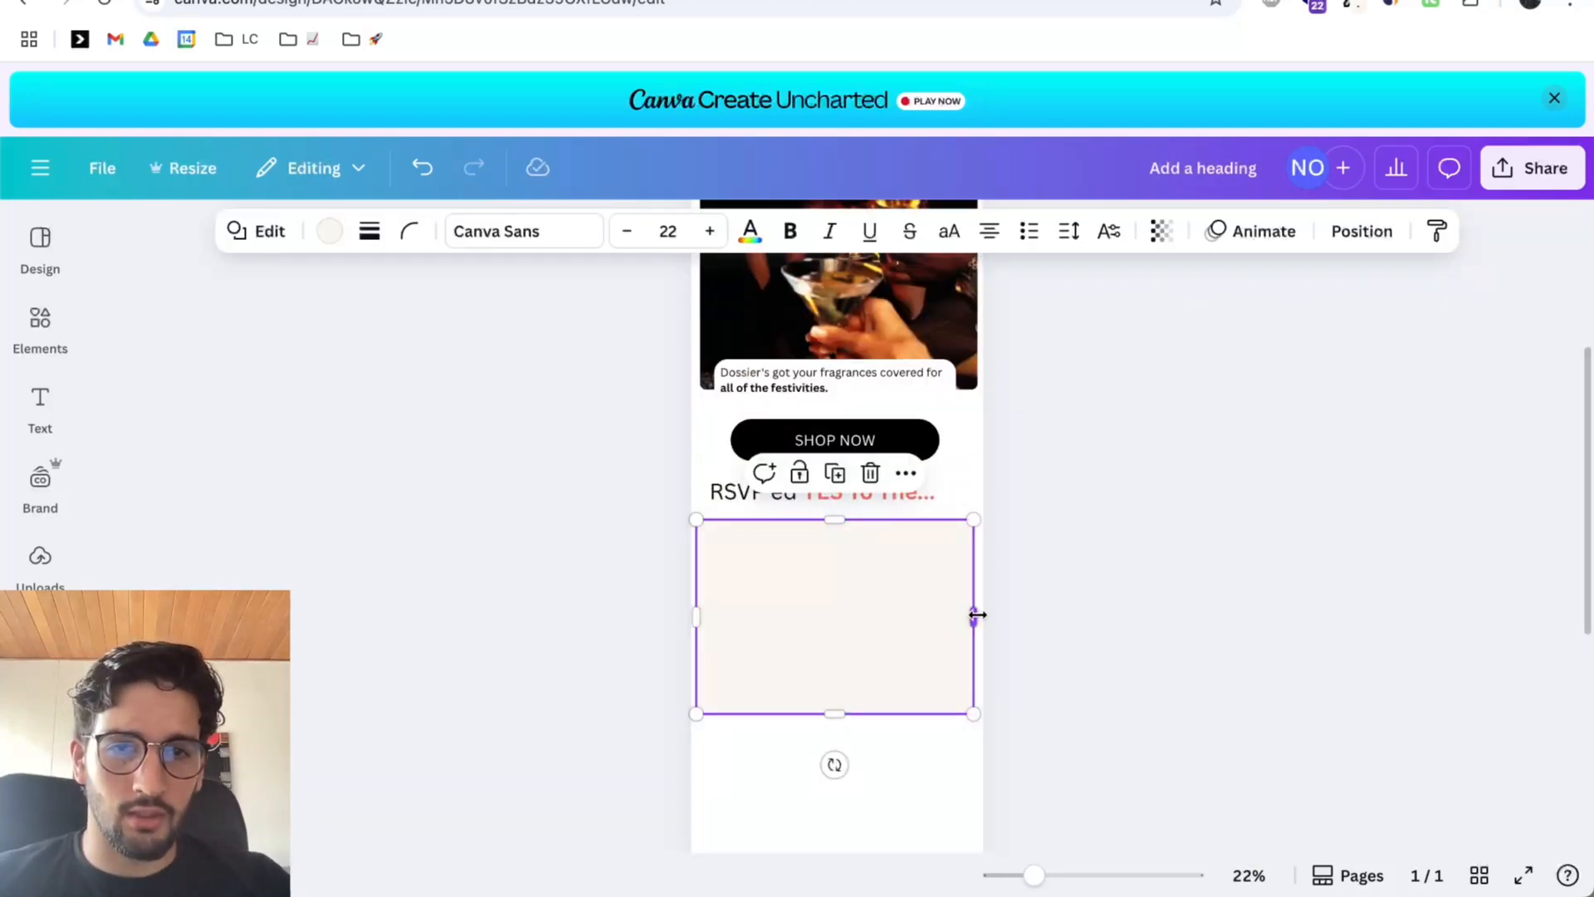
pyautogui.moveTo(976, 615); pyautogui.dragTo(977, 614)
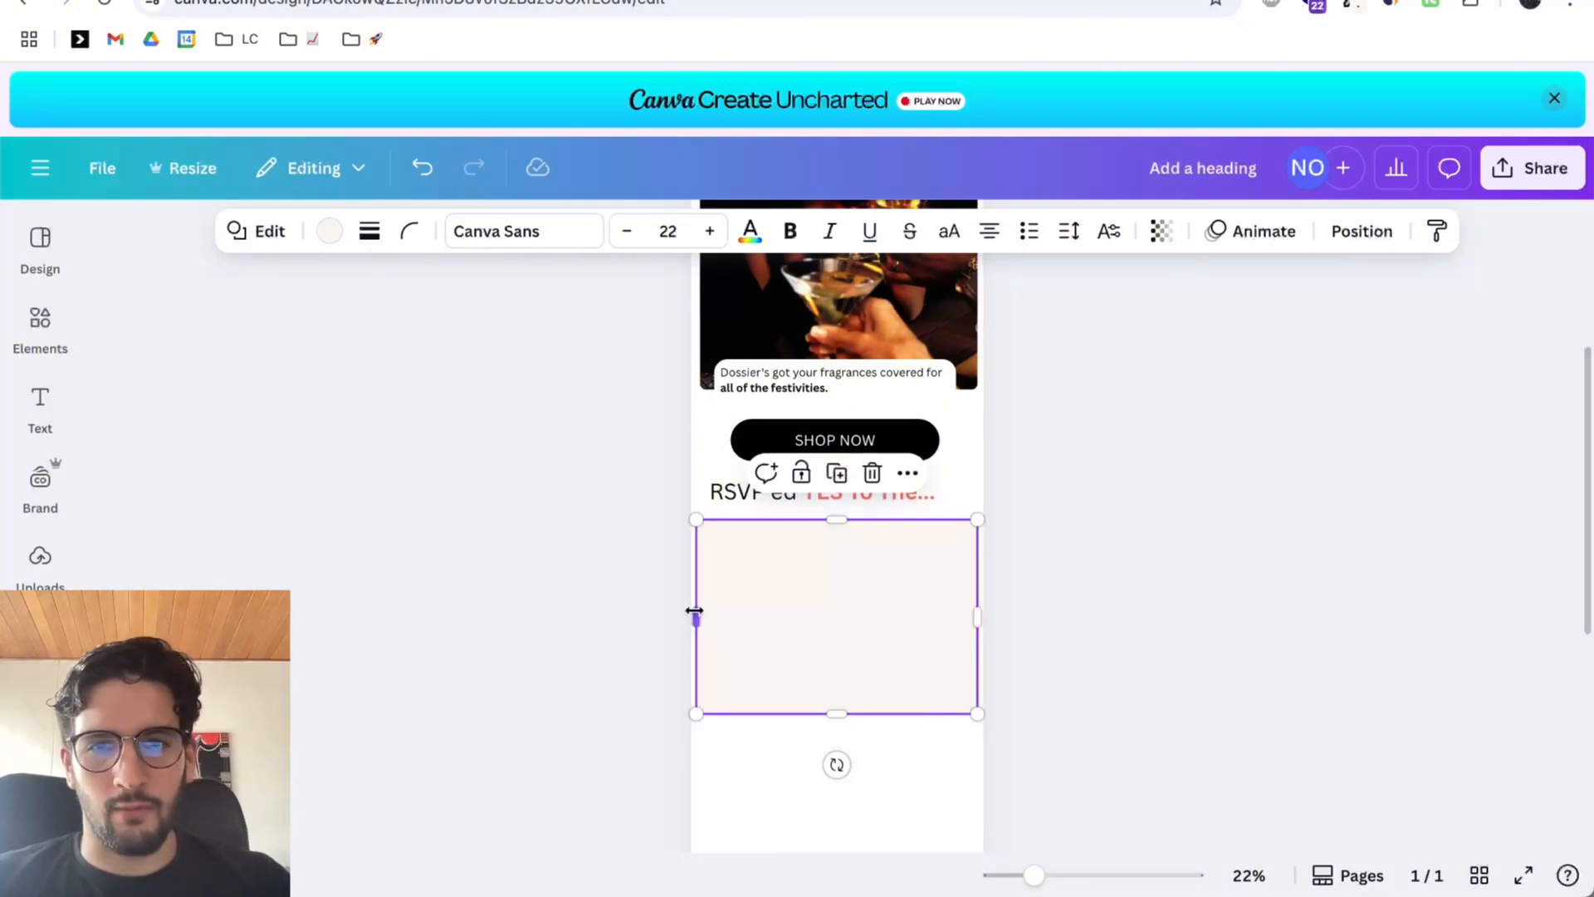
pyautogui.moveTo(694, 611); pyautogui.dragTo(700, 612)
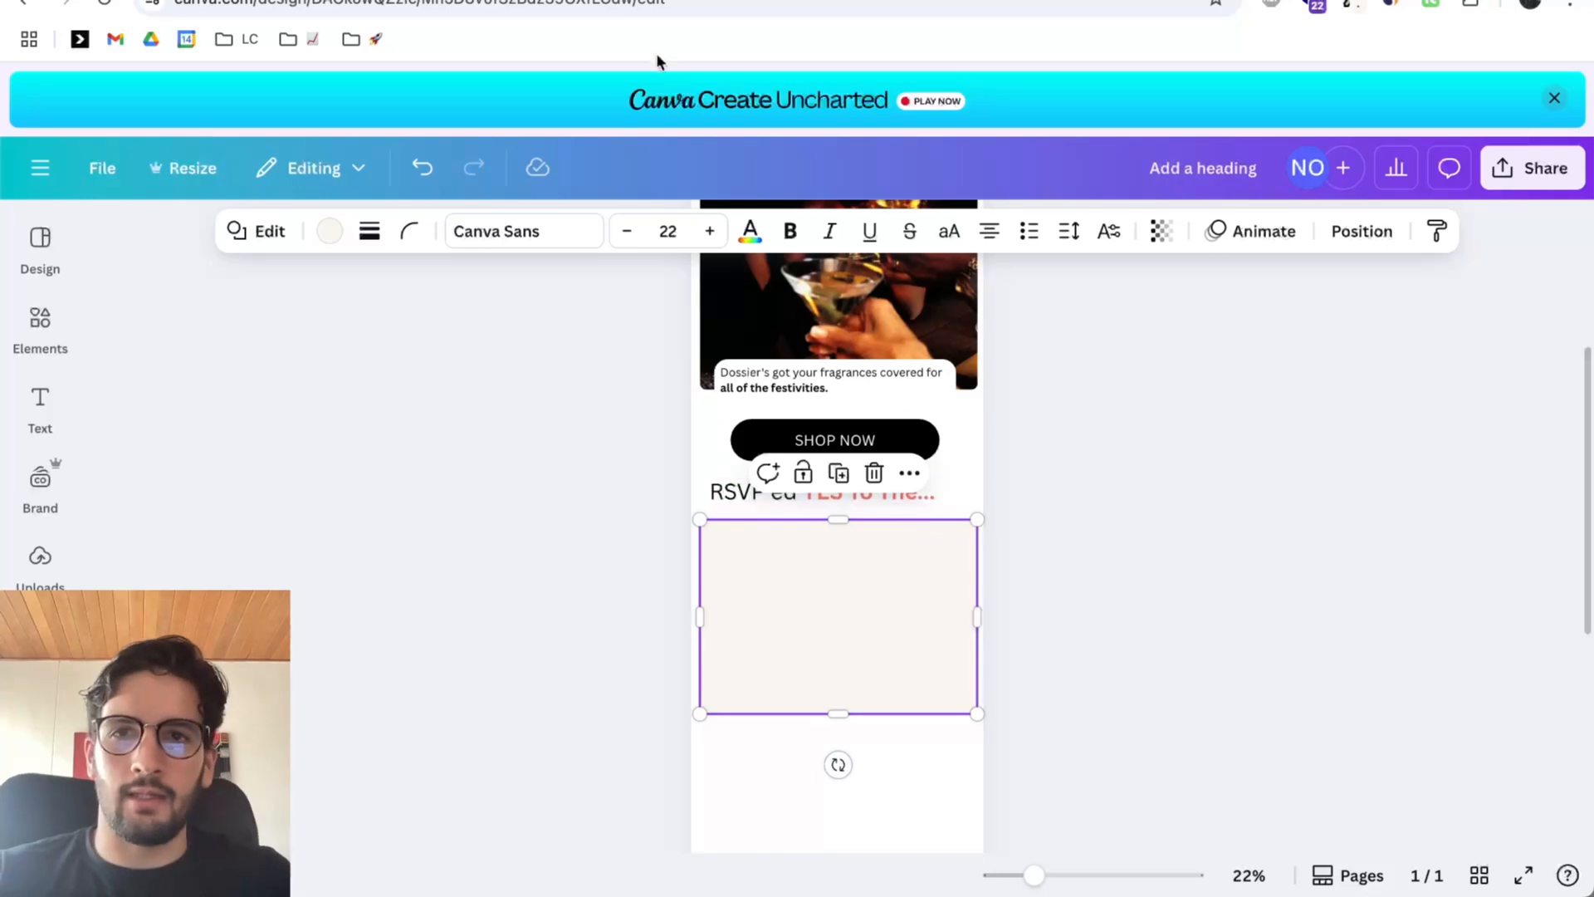
# Switch to the Dossier website and close its developer tools.
pyautogui.hotkey('ctrl', 'Tab')
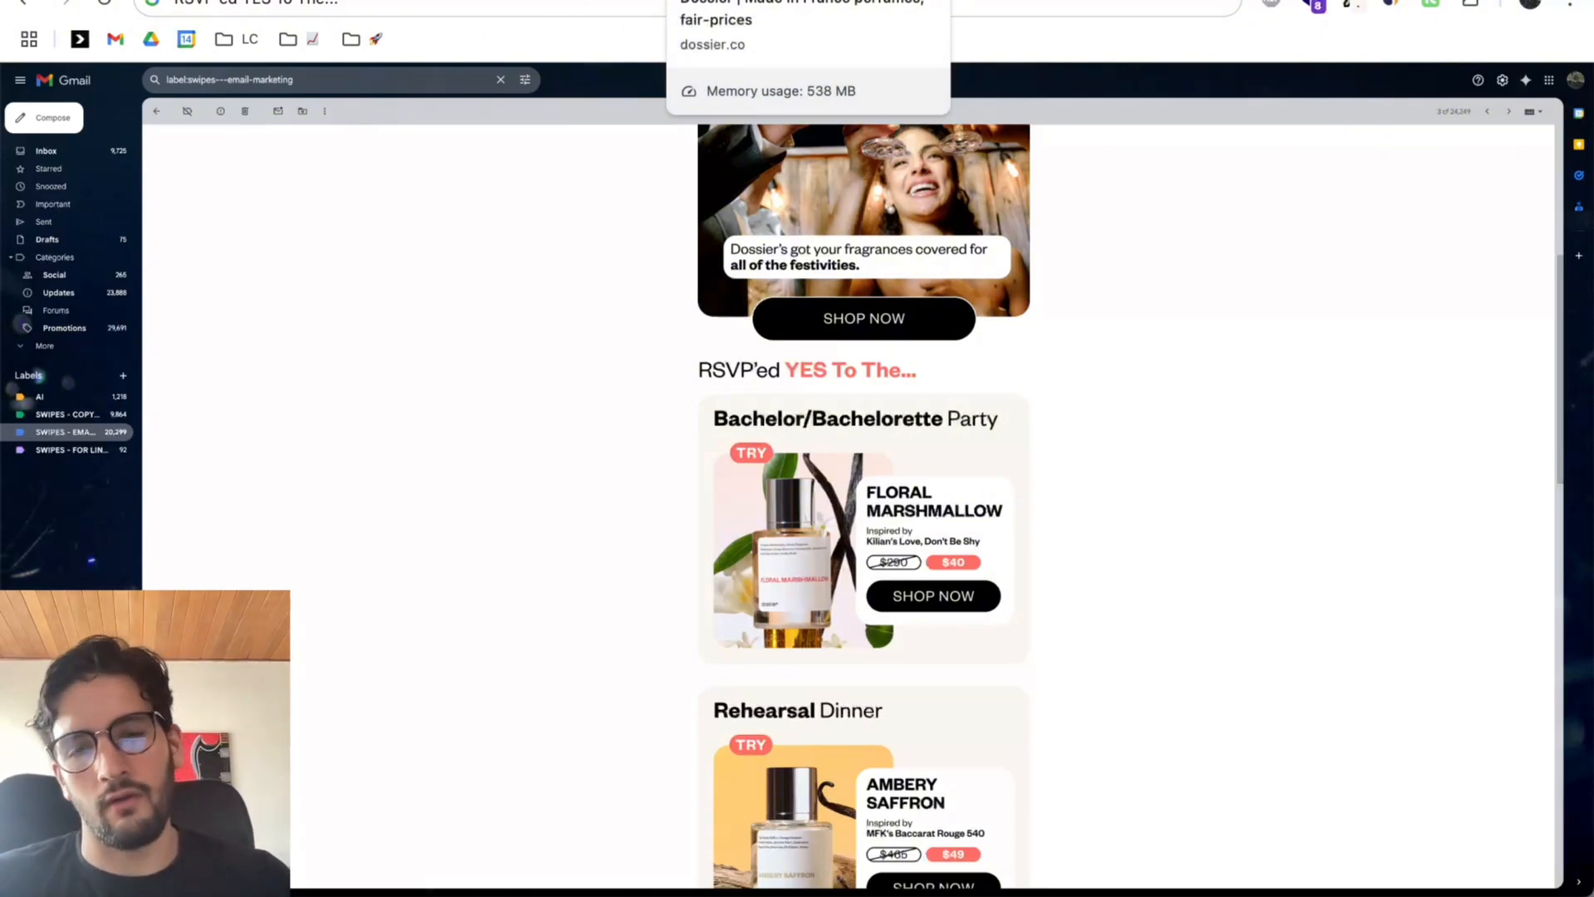
pyautogui.click(739, 0)
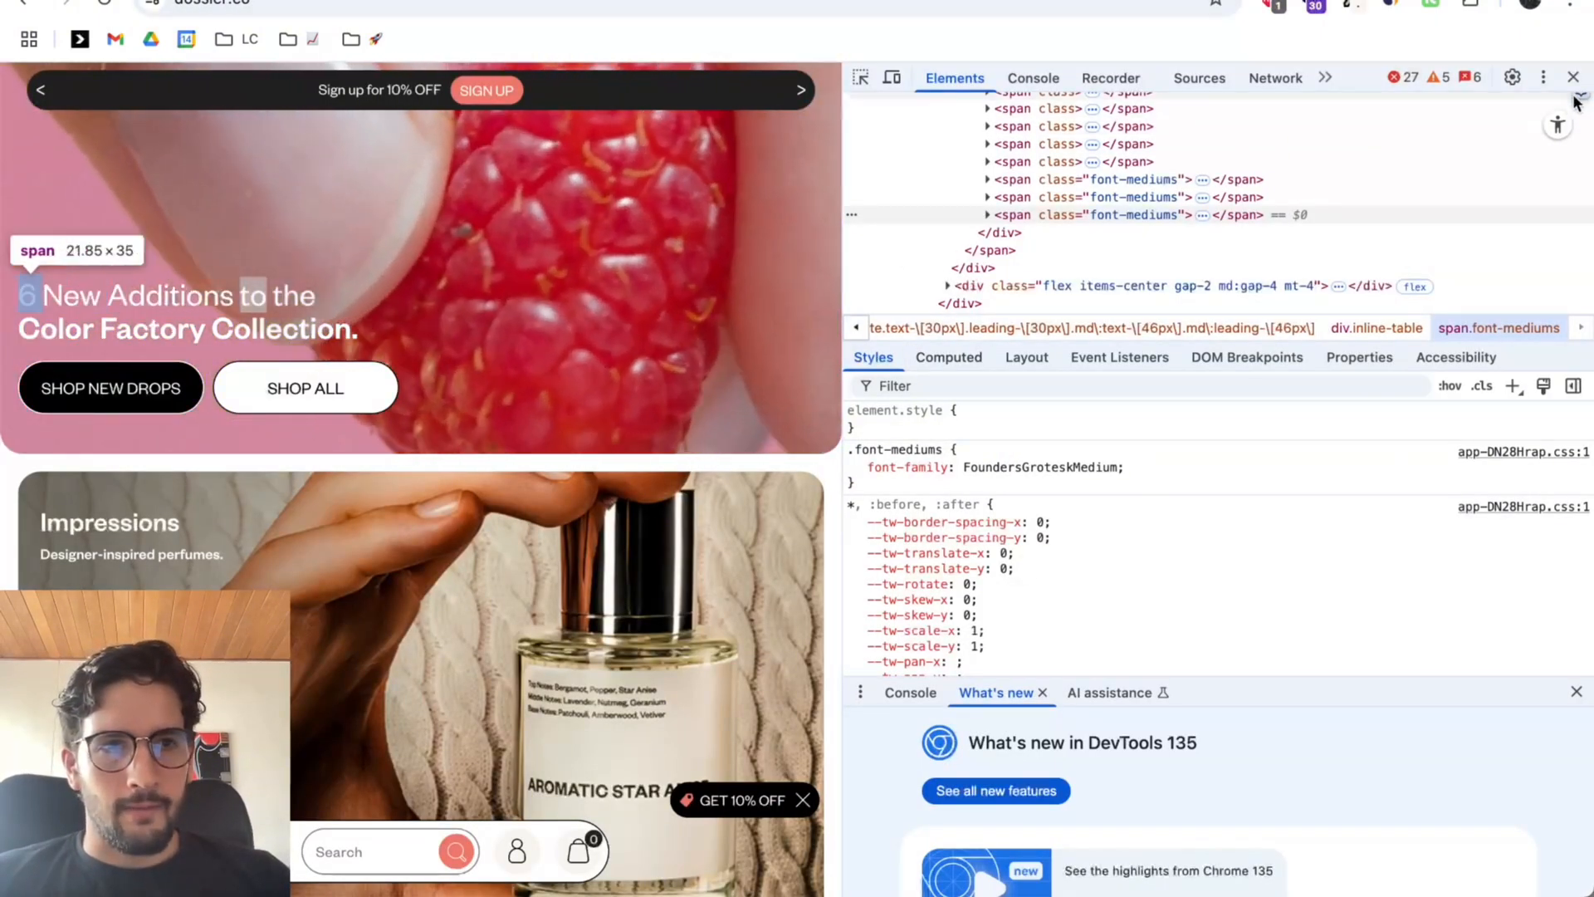
pyautogui.click(1579, 78)
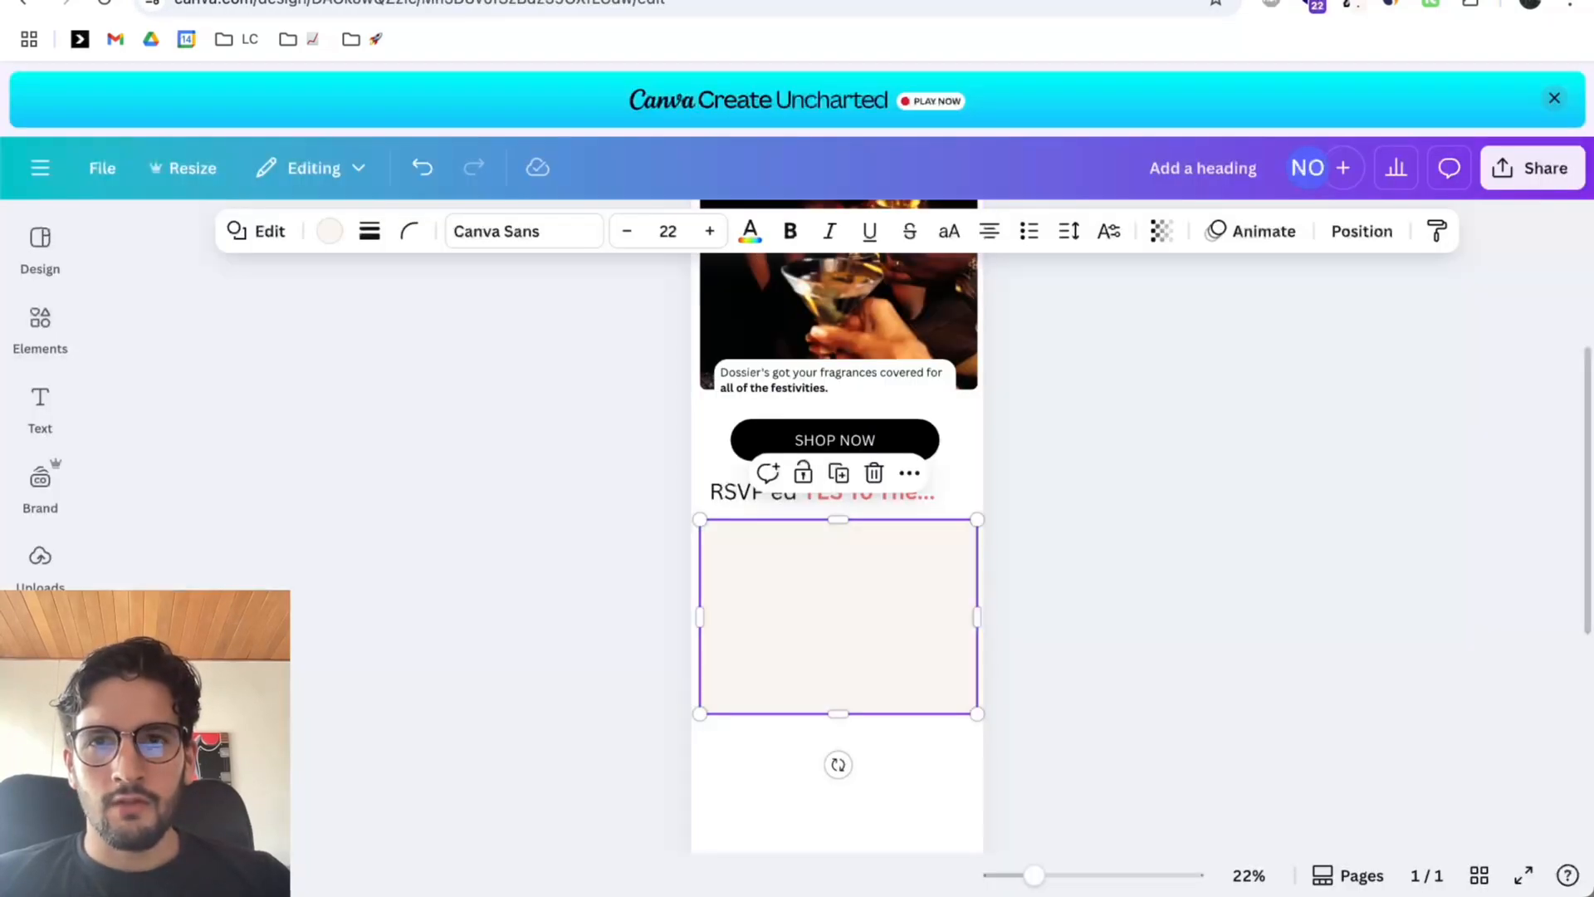
# Close the browser tabs to the right of the Canva design, and open the Floral Marshmallow product page from the Gmail reference email.
pyautogui.rightClick(490, 2)
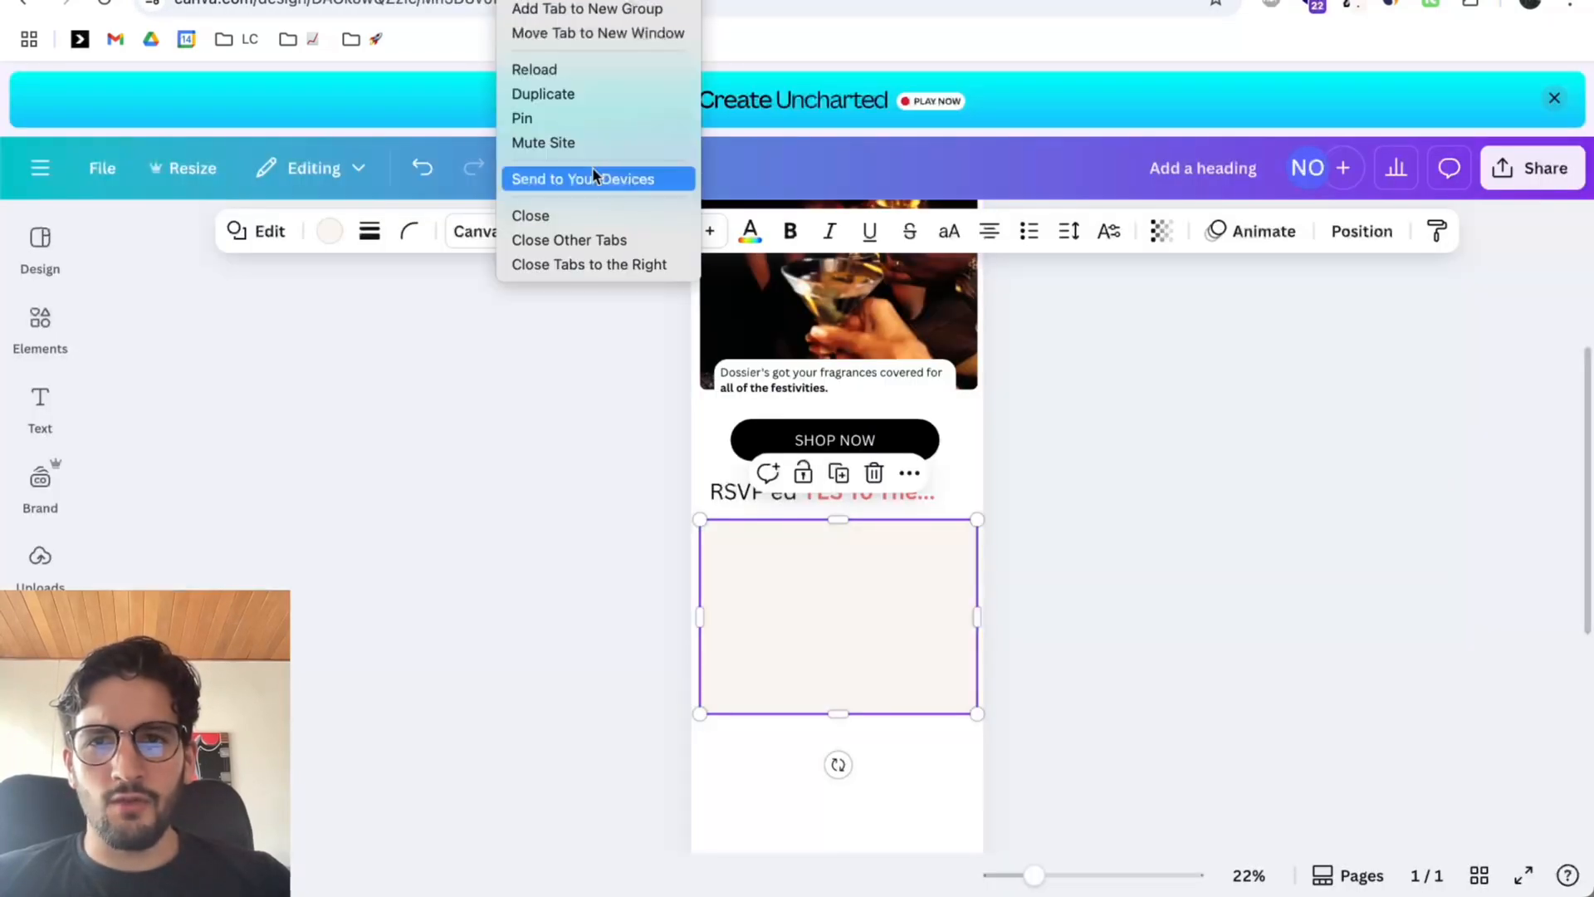
pyautogui.click(576, 258)
pyautogui.scroll(1, 869, 532)
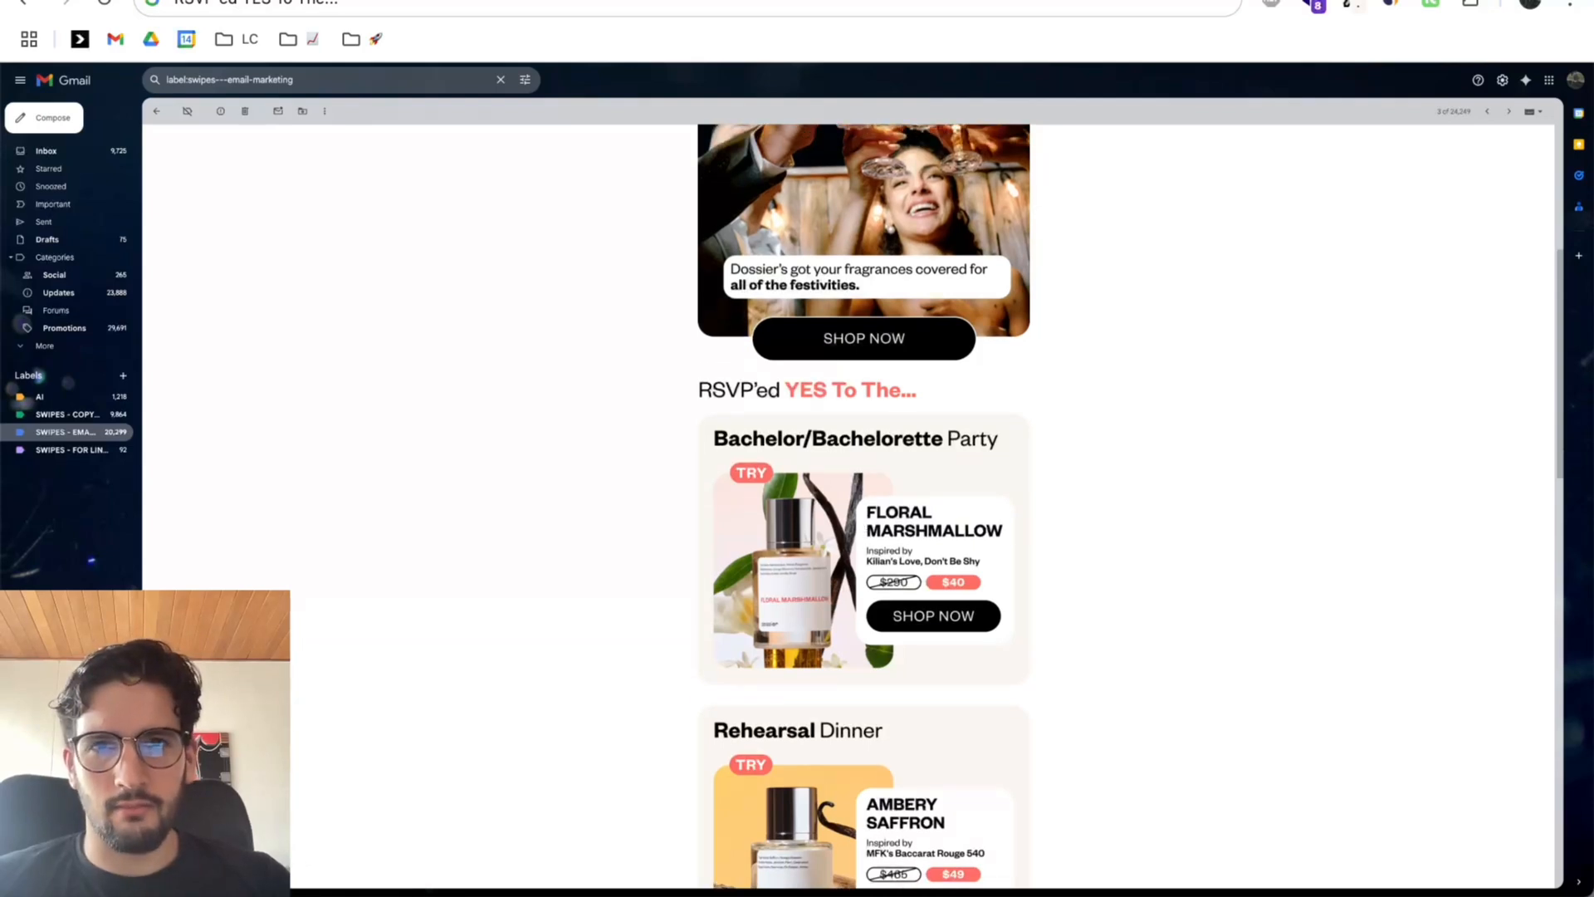
pyautogui.click(747, 2)
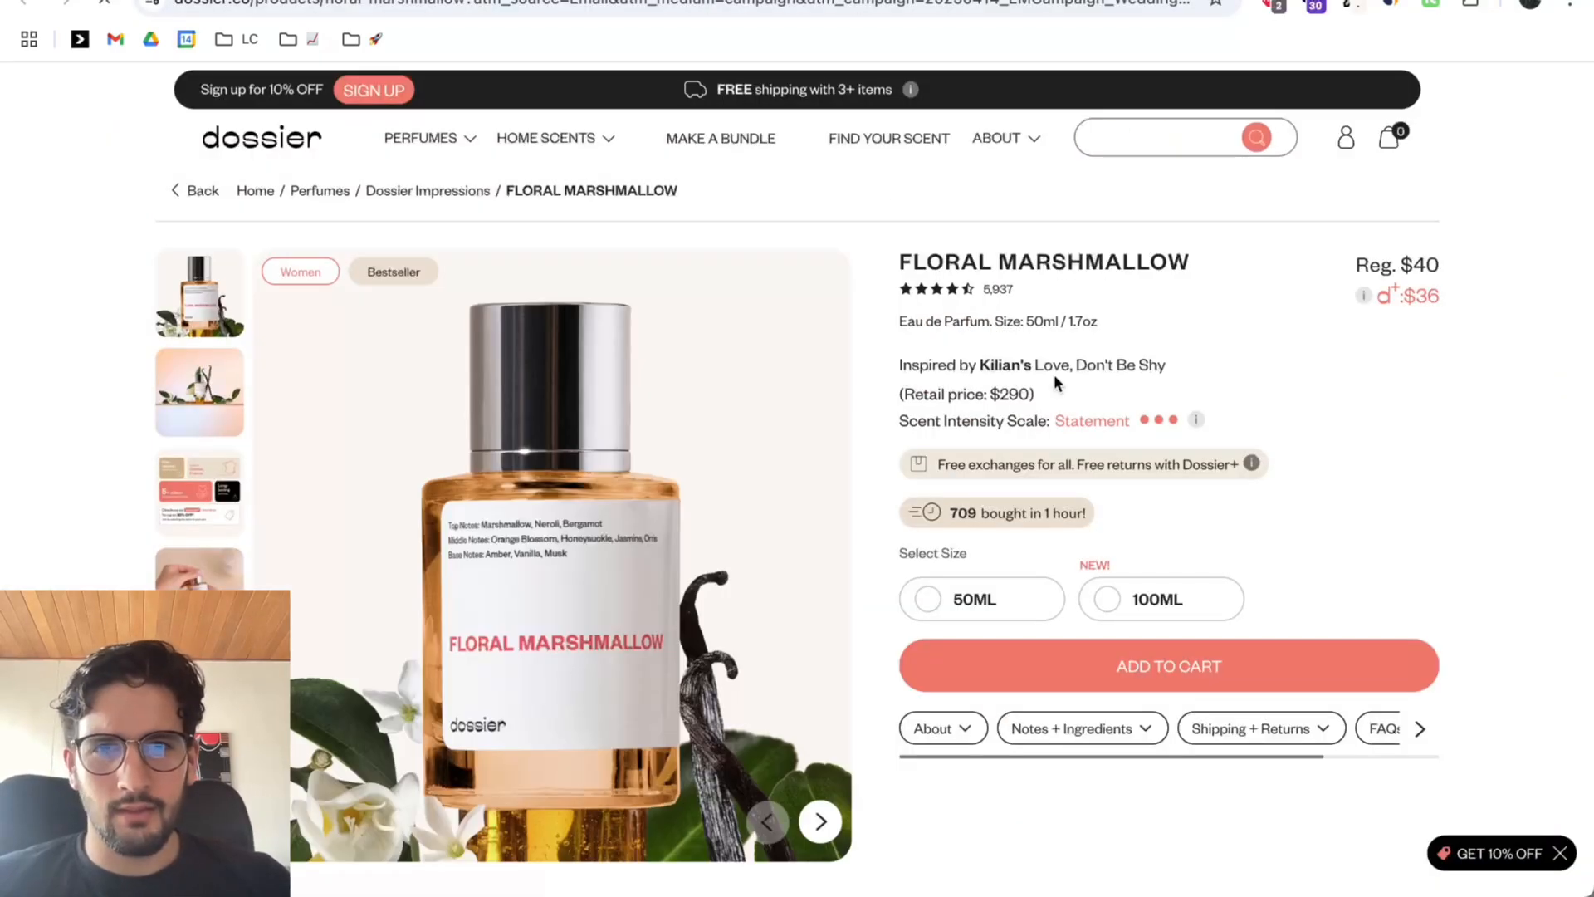
# Back in Canva, duplicate the "RSVP'ed YES To The..." heading onto the beige card and change the copy's text to "Bachelor/Bachelorette".
pyautogui.hotkey('ctrl', 'Tab')
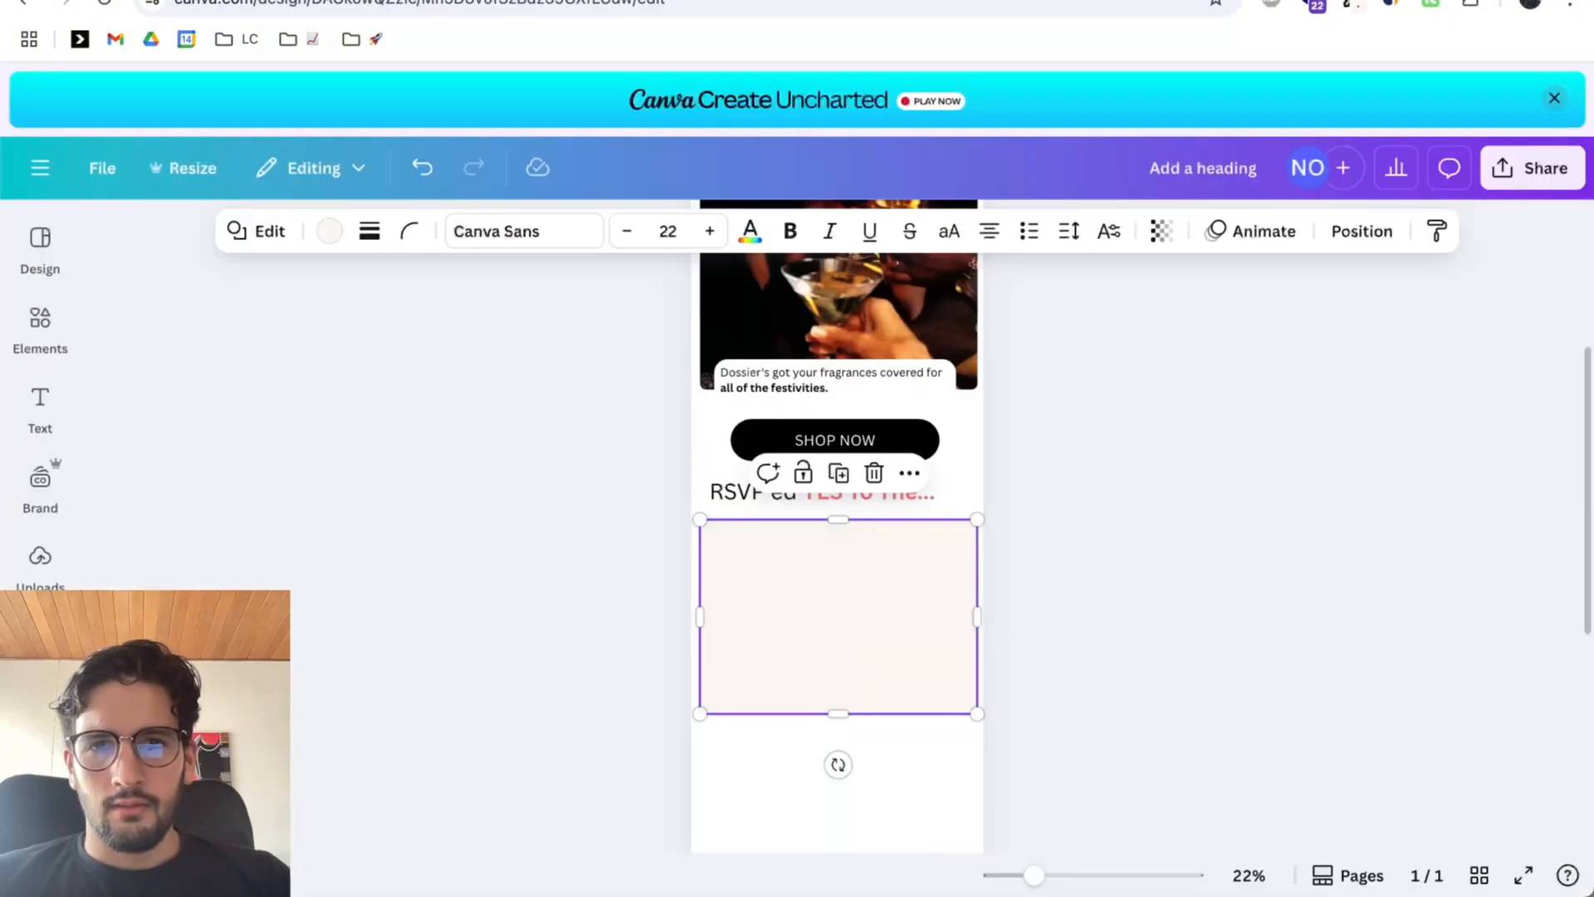
pyautogui.click(1434, 787)
pyautogui.moveTo(884, 494); pyautogui.dragTo(876, 545)
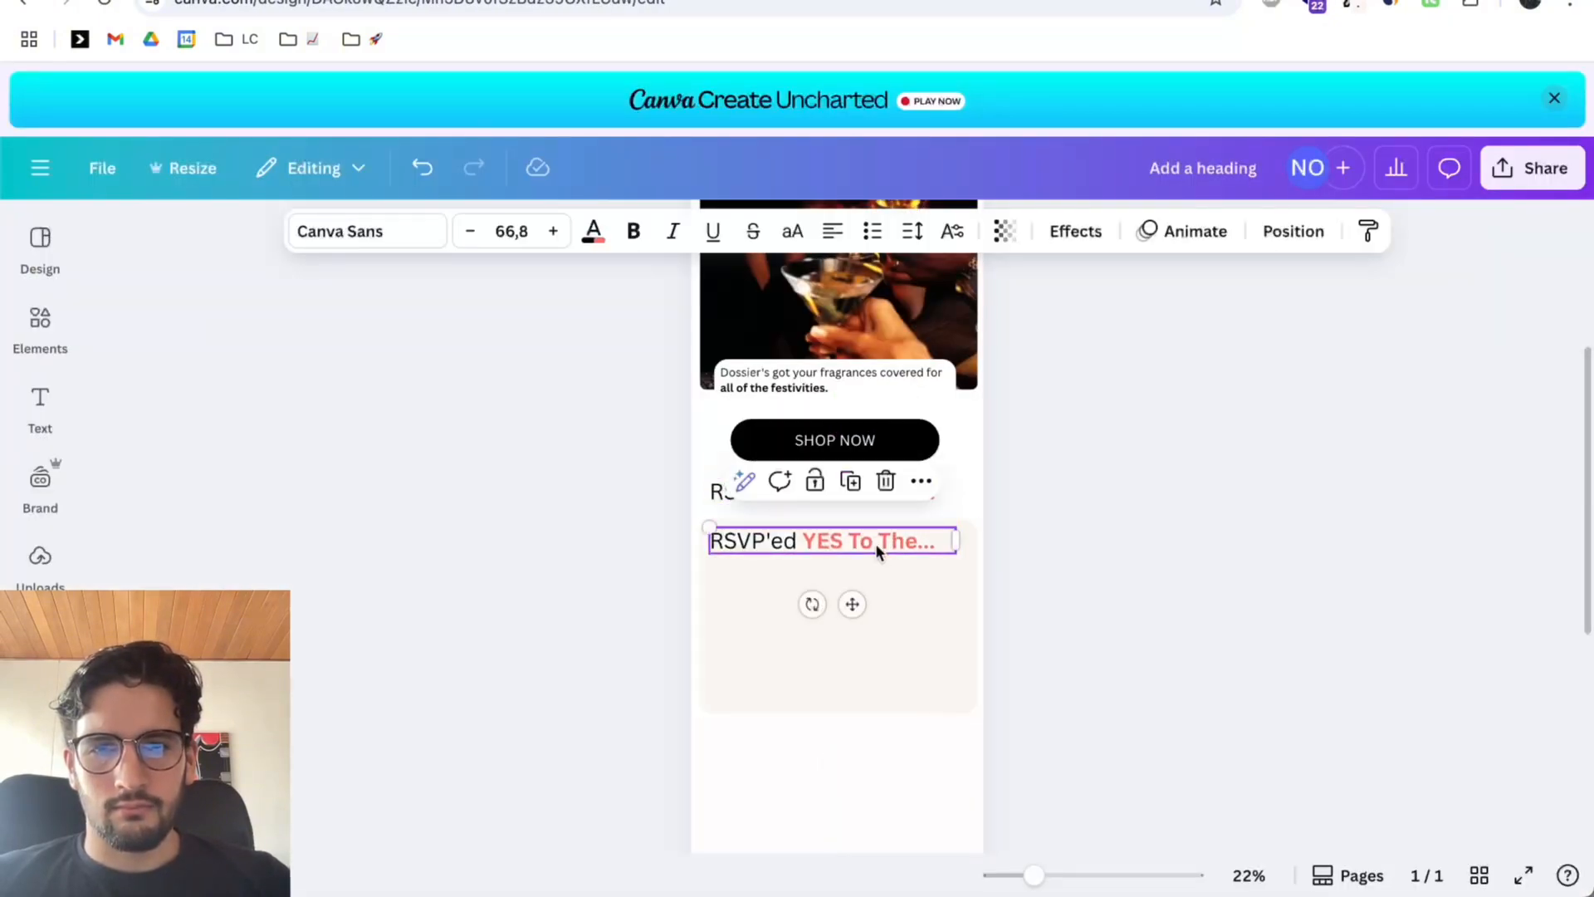
pyautogui.hotkey('ctrl', 'shift', 'Tab')
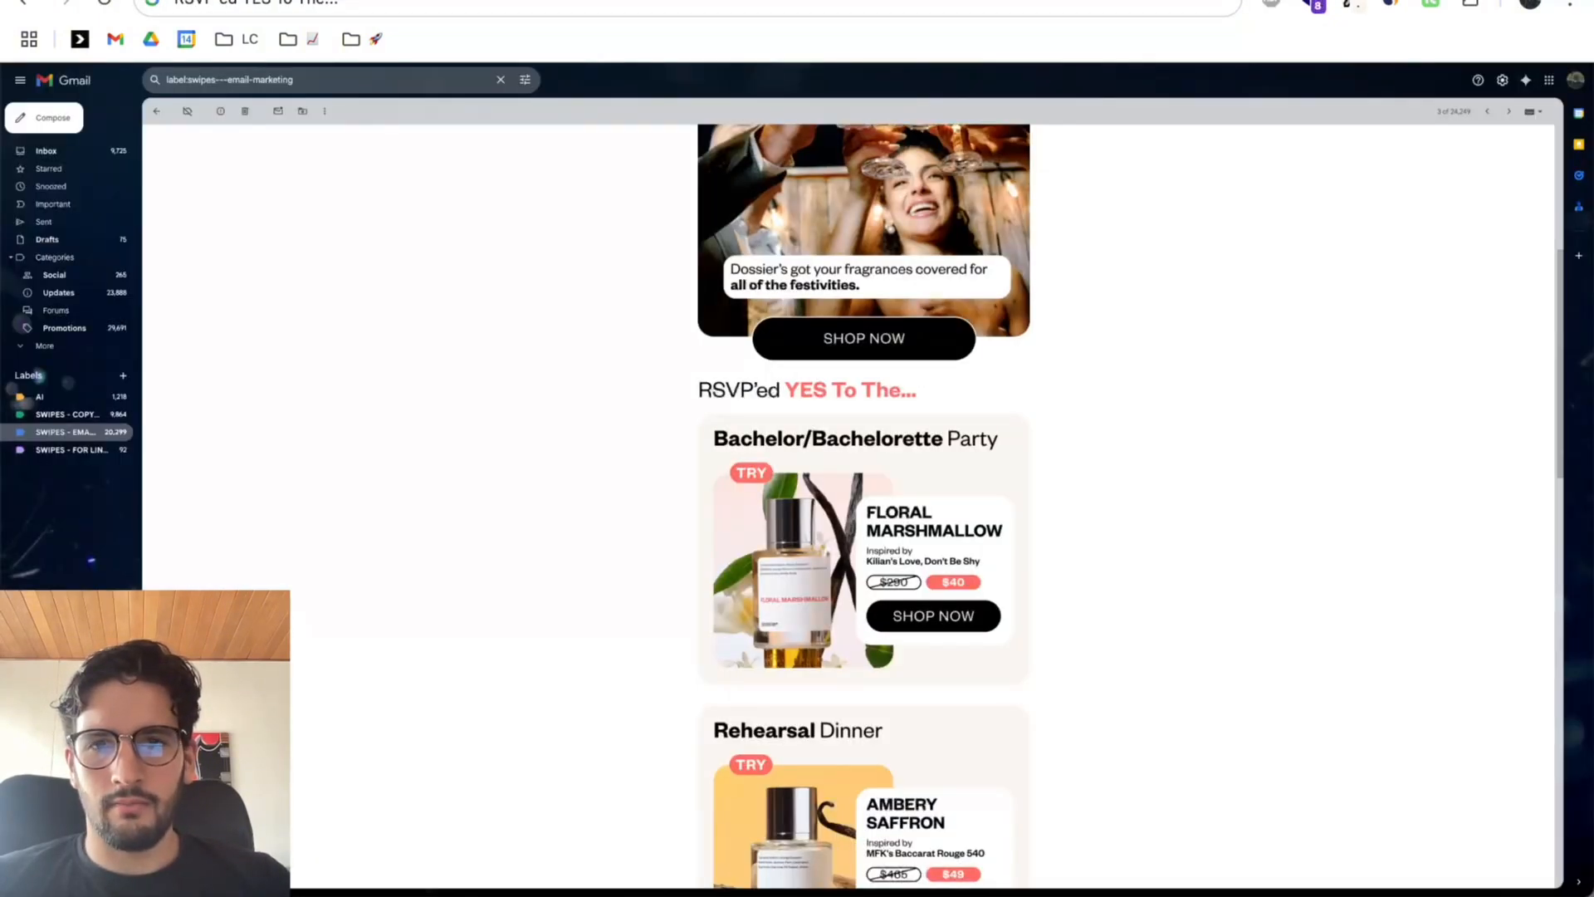
pyautogui.hotkey('ctrl', 'Tab')
pyautogui.doubleClick(880, 548)
pyautogui.write('B')
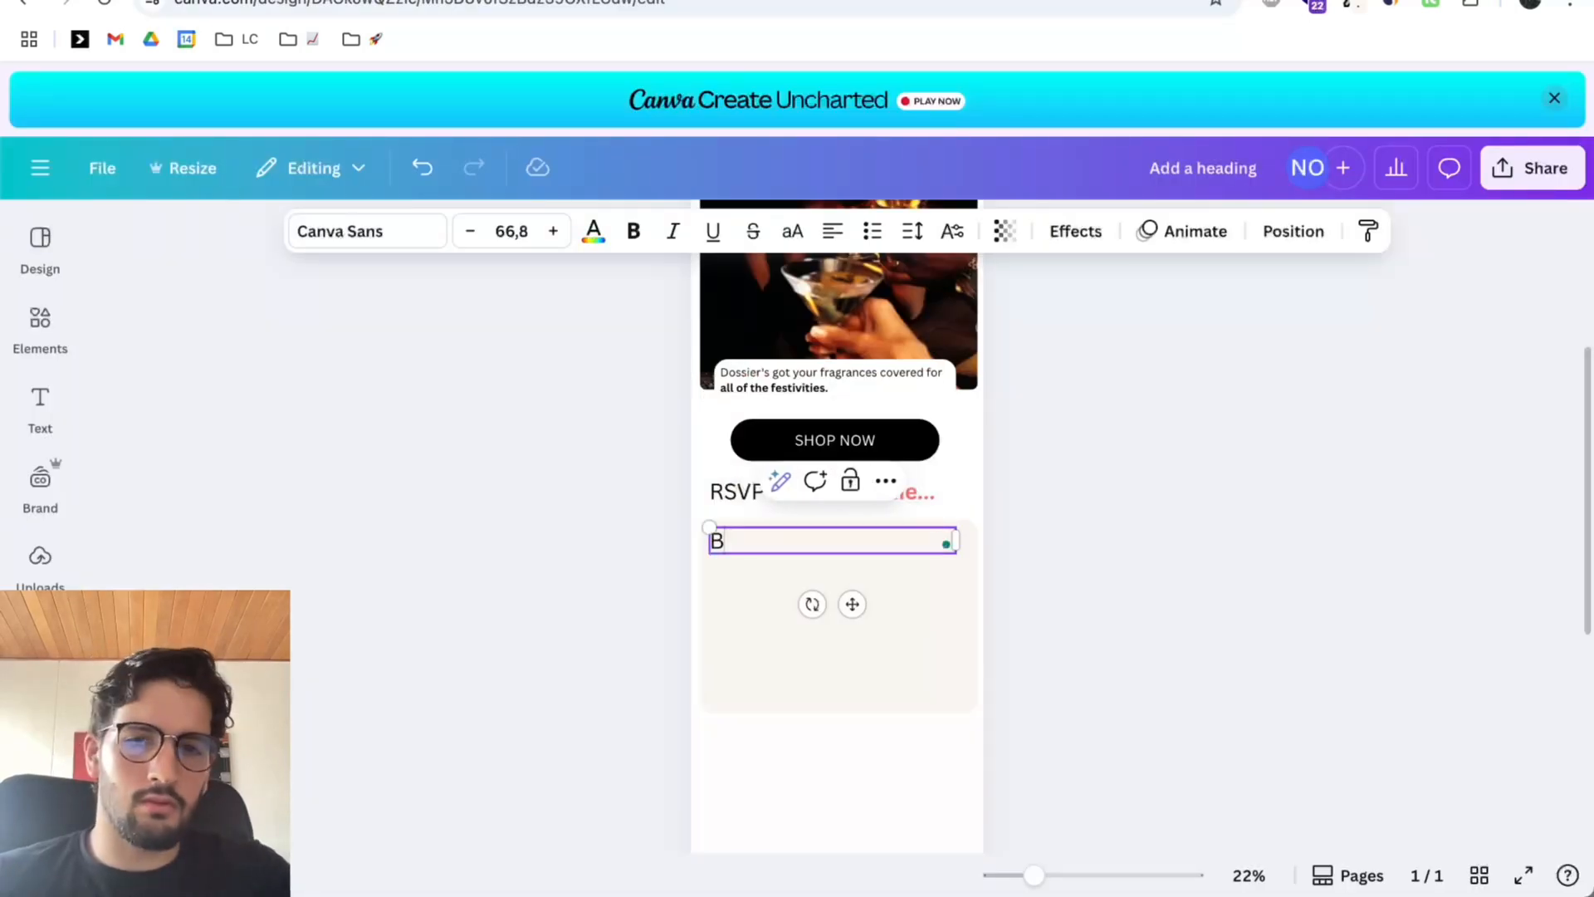
pyautogui.write('achelor.B')
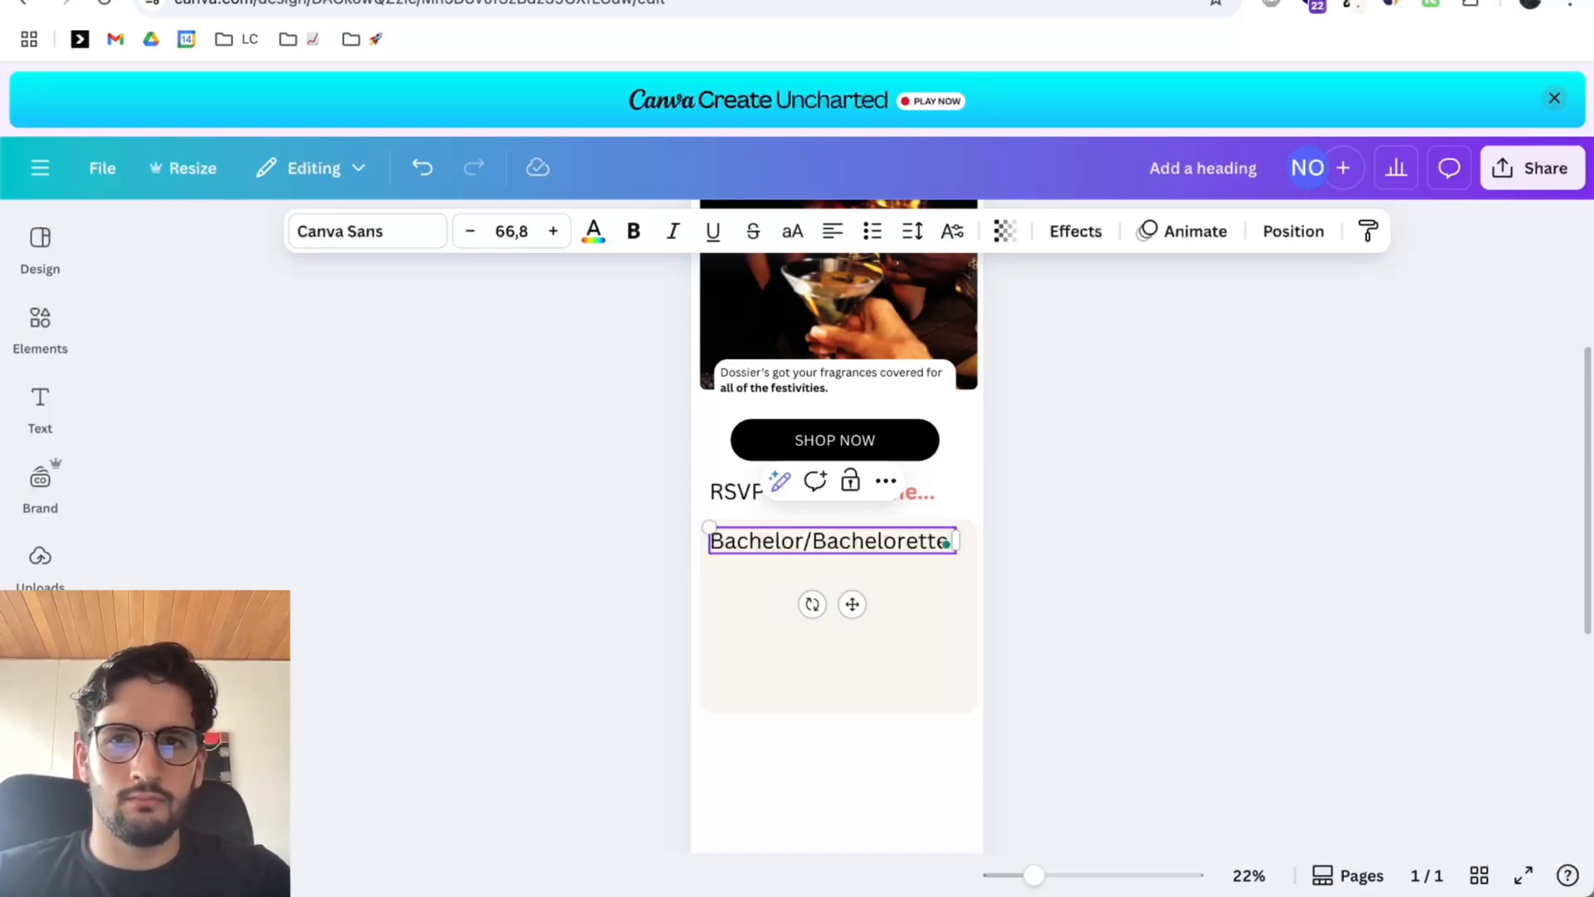
pyautogui.hotkey('ctrl', 'Tab')
pyautogui.hotkey('ctrl', 'shift', 'Tab')
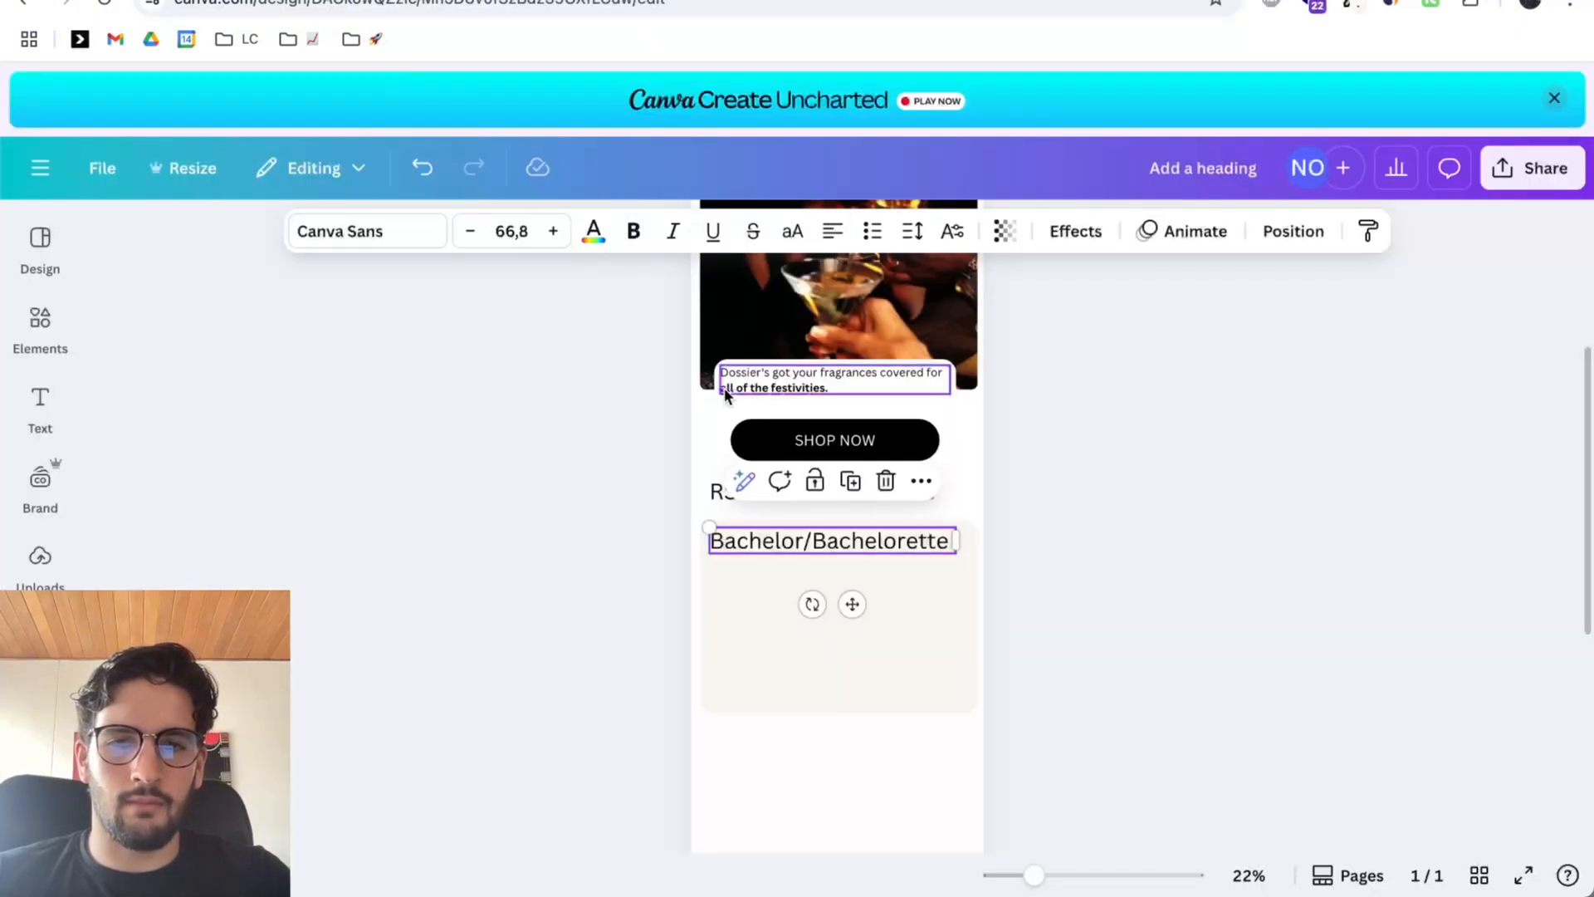
pyautogui.click(870, 550)
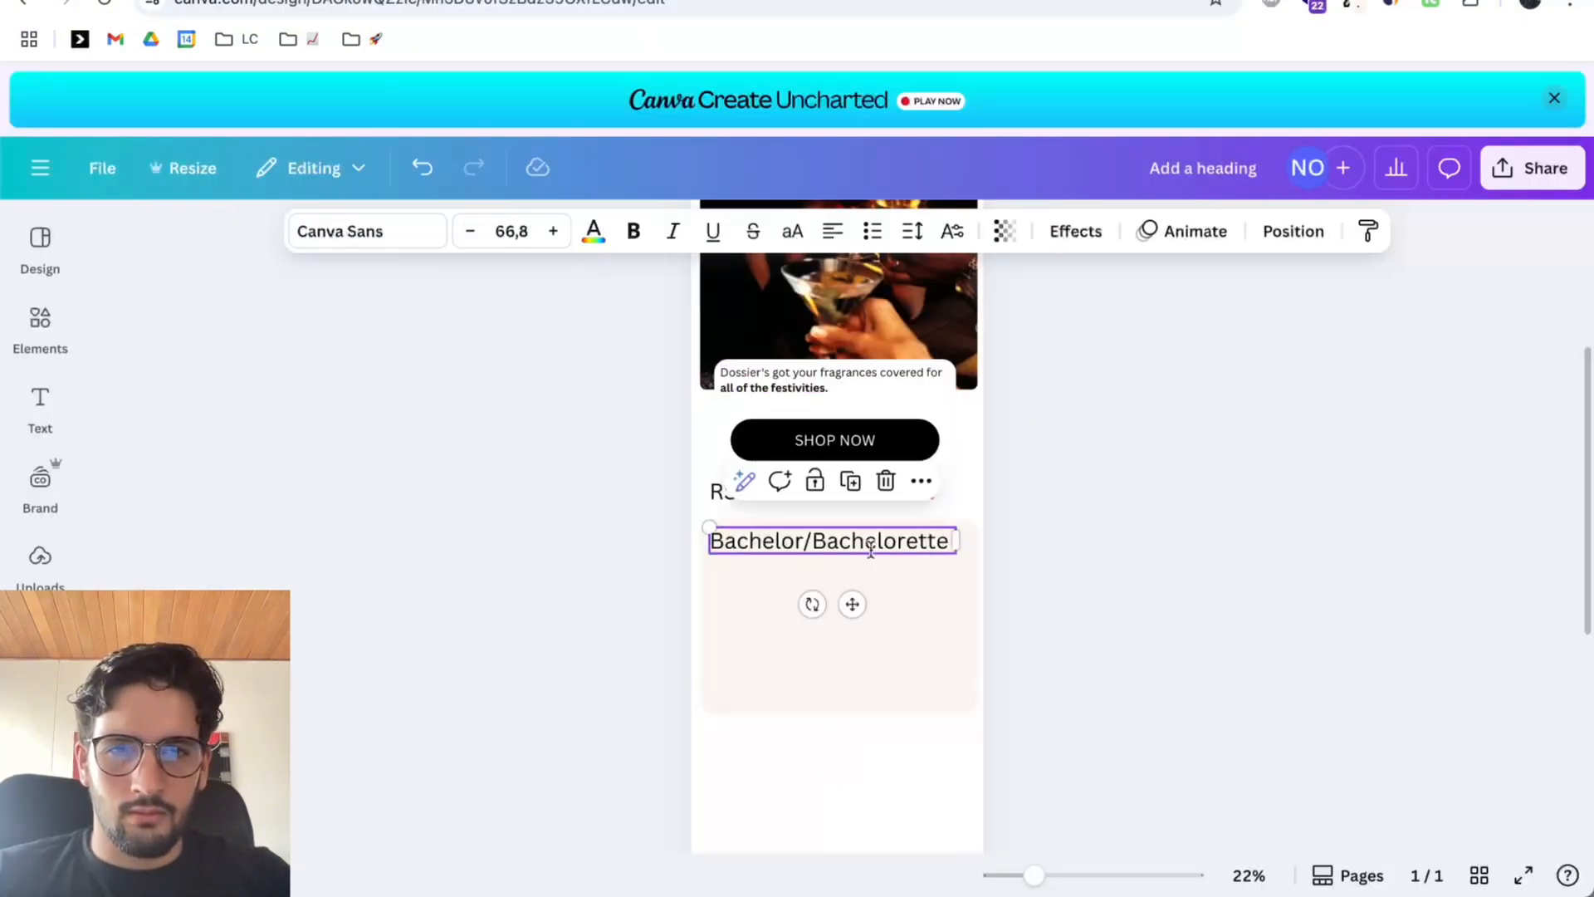
# Undo the card heading, the card width adjustments and the upward move of the design elements.
pyautogui.click(1168, 536)
pyautogui.scroll(2, 1167, 536)
pyautogui.scroll(2, 1029, 500)
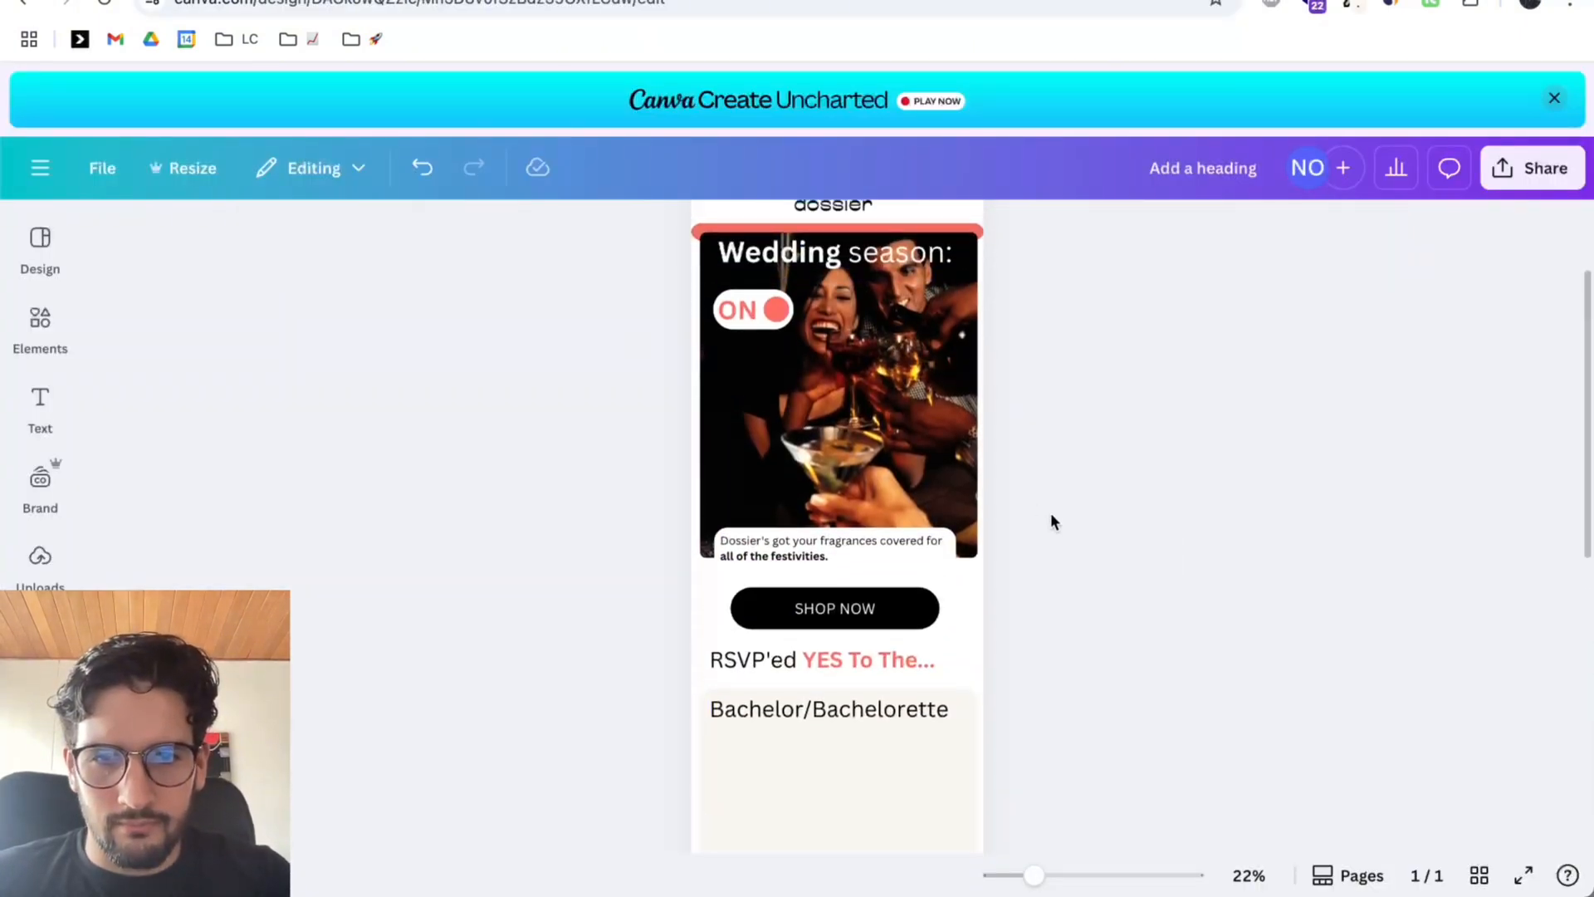
pyautogui.scroll(-1, 1079, 513)
pyautogui.scroll(1, 1079, 513)
pyautogui.scroll(-5, 1079, 513)
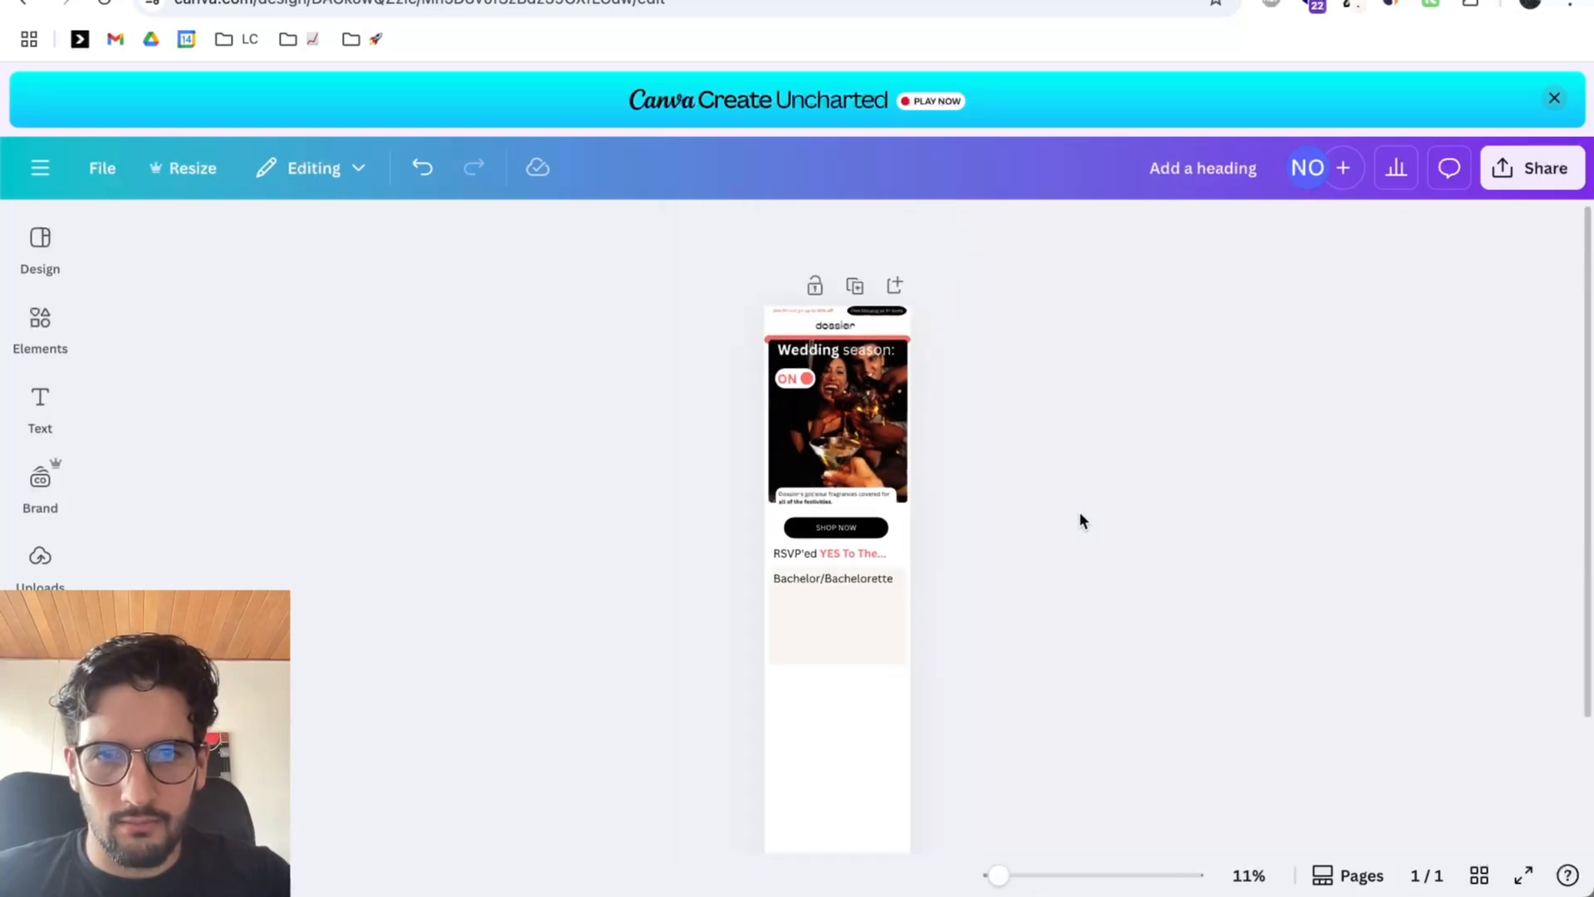
pyautogui.hotkey('ctrl', 'z')
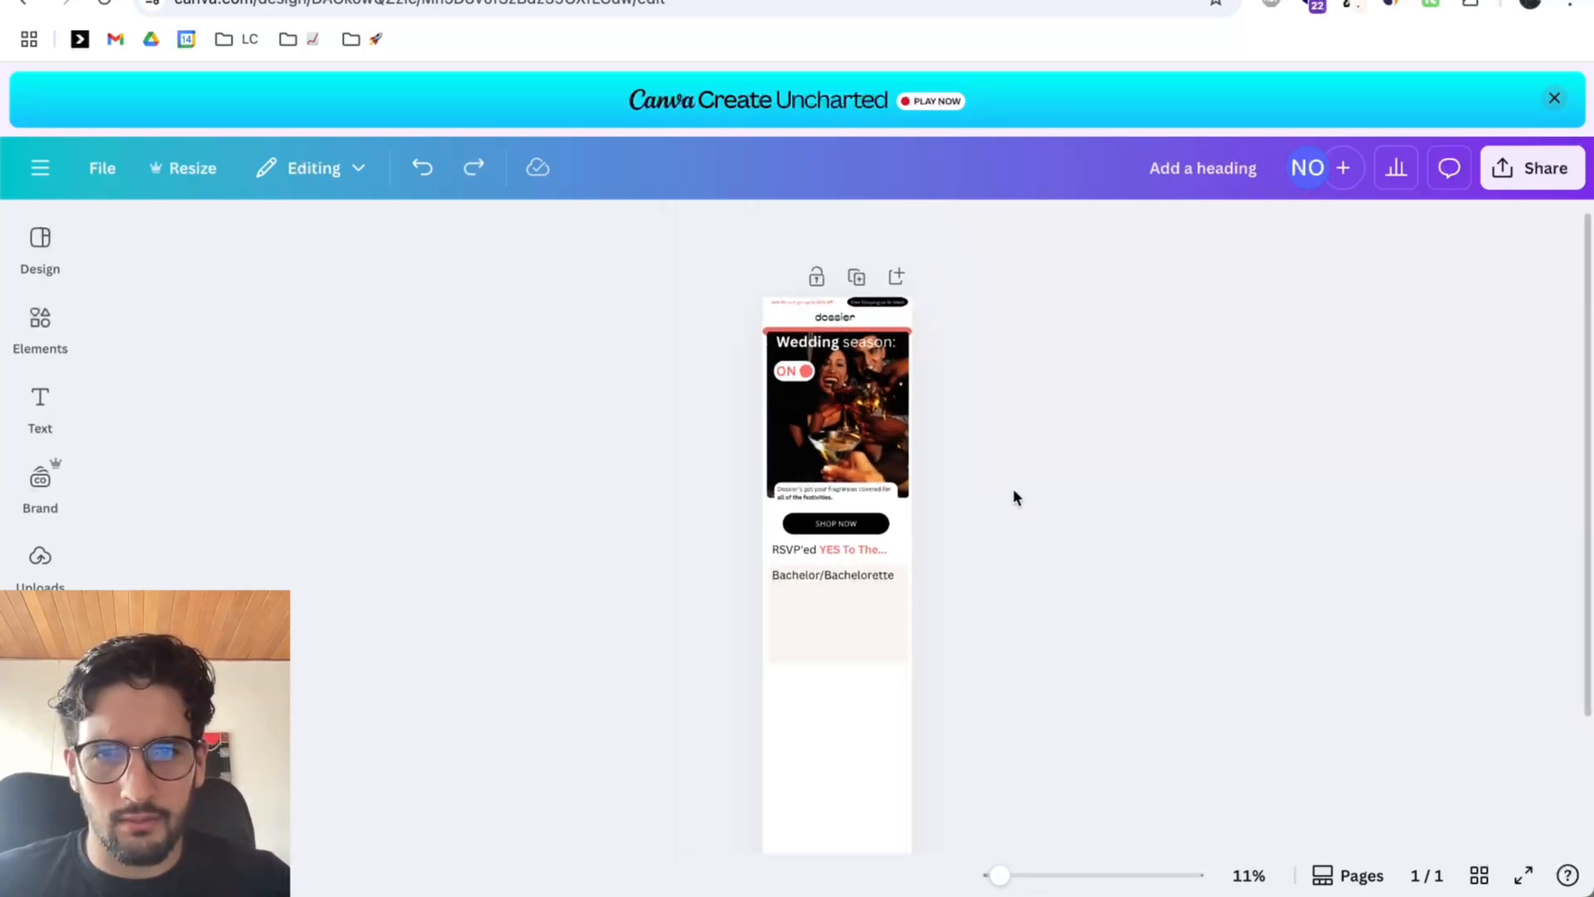
pyautogui.hotkey('ctrl', 'z')
pyautogui.hotkey('ctrl', 'z')
pyautogui.hotkey('ctrl', 'z')
pyautogui.hotkey('ctrl', 'z')
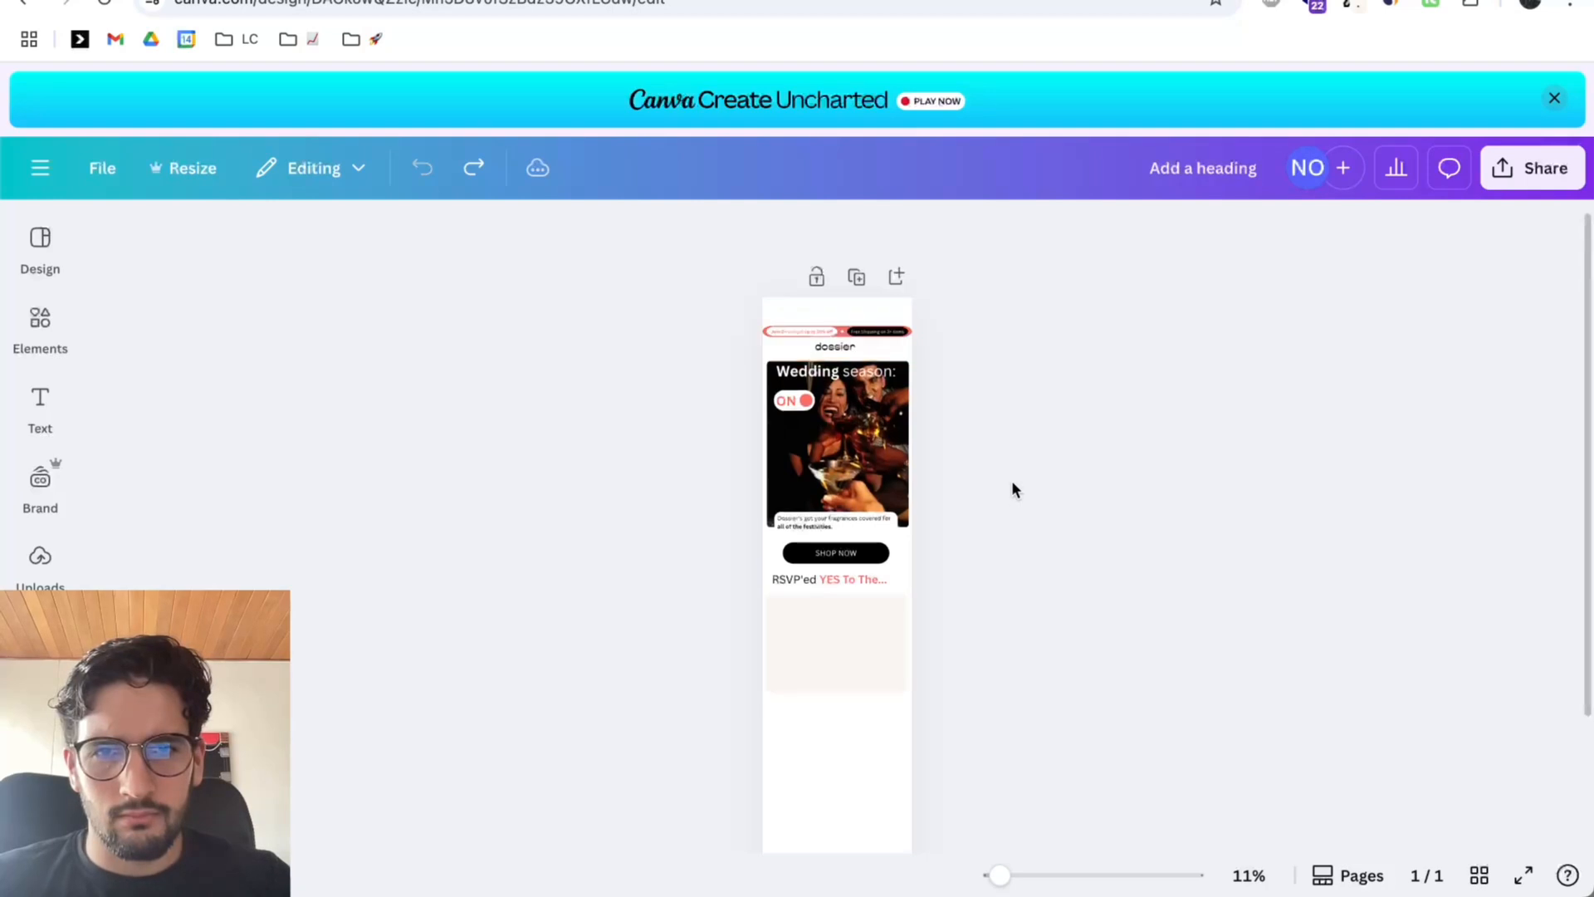
# Try to move all the selected elements up the page together, and undo the move.
pyautogui.moveTo(962, 314); pyautogui.dragTo(742, 684)
pyautogui.scroll(3, 809, 601)
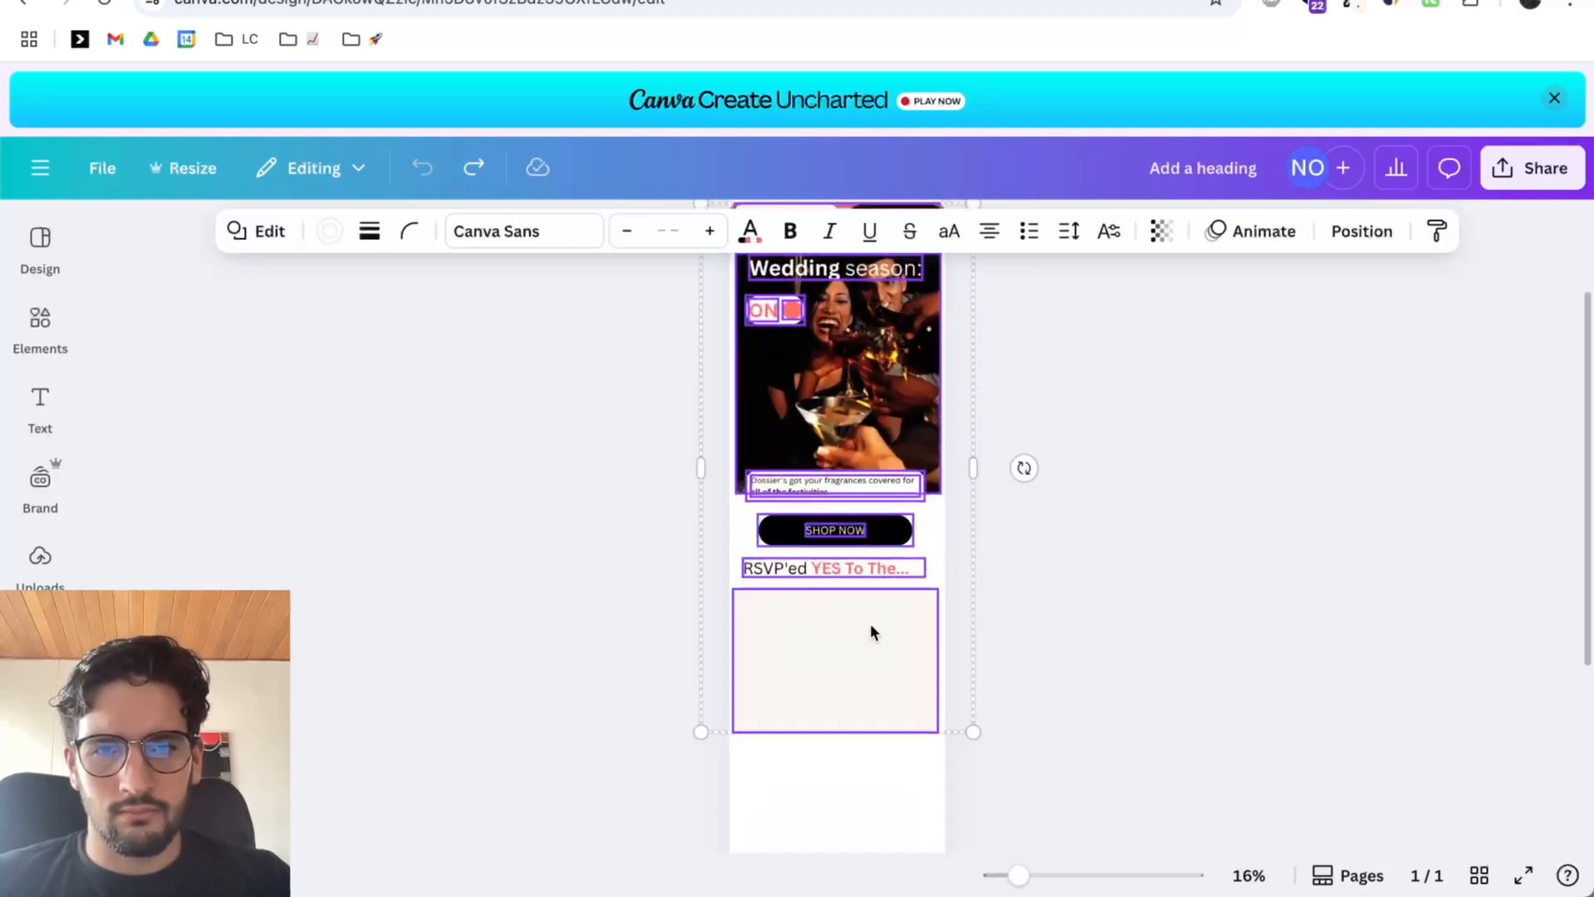
pyautogui.moveTo(844, 676); pyautogui.dragTo(845, 633)
pyautogui.hotkey('ctrl', 'z')
# Unlock the coral background bar behind the announcement text above the Dossier logo.
pyautogui.click(1093, 377)
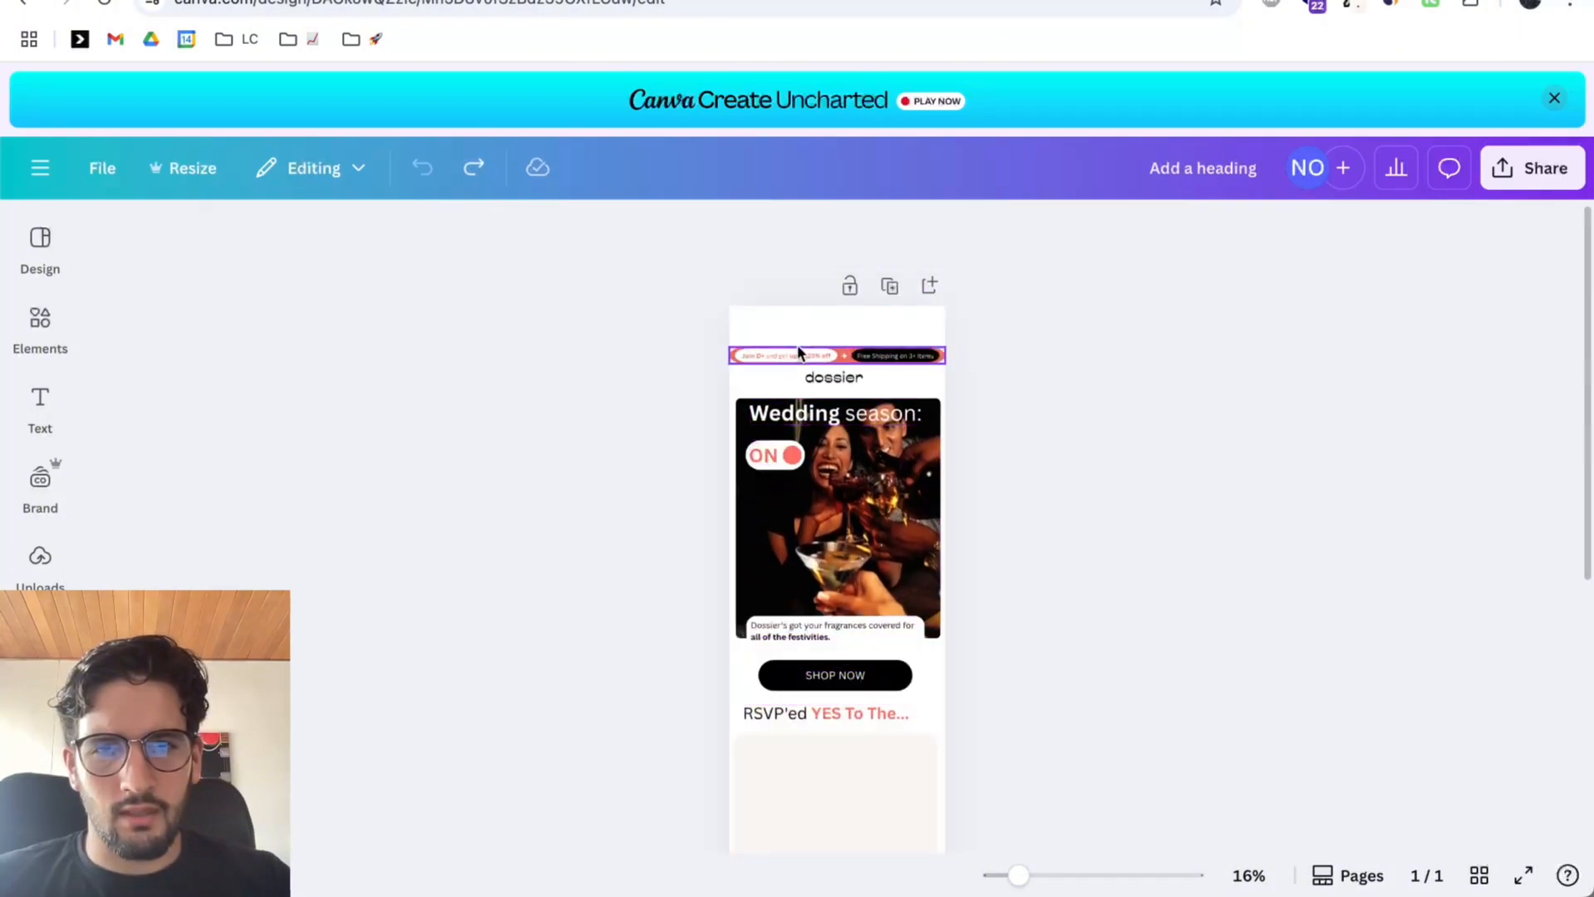
pyautogui.click(737, 357)
pyautogui.click(855, 299)
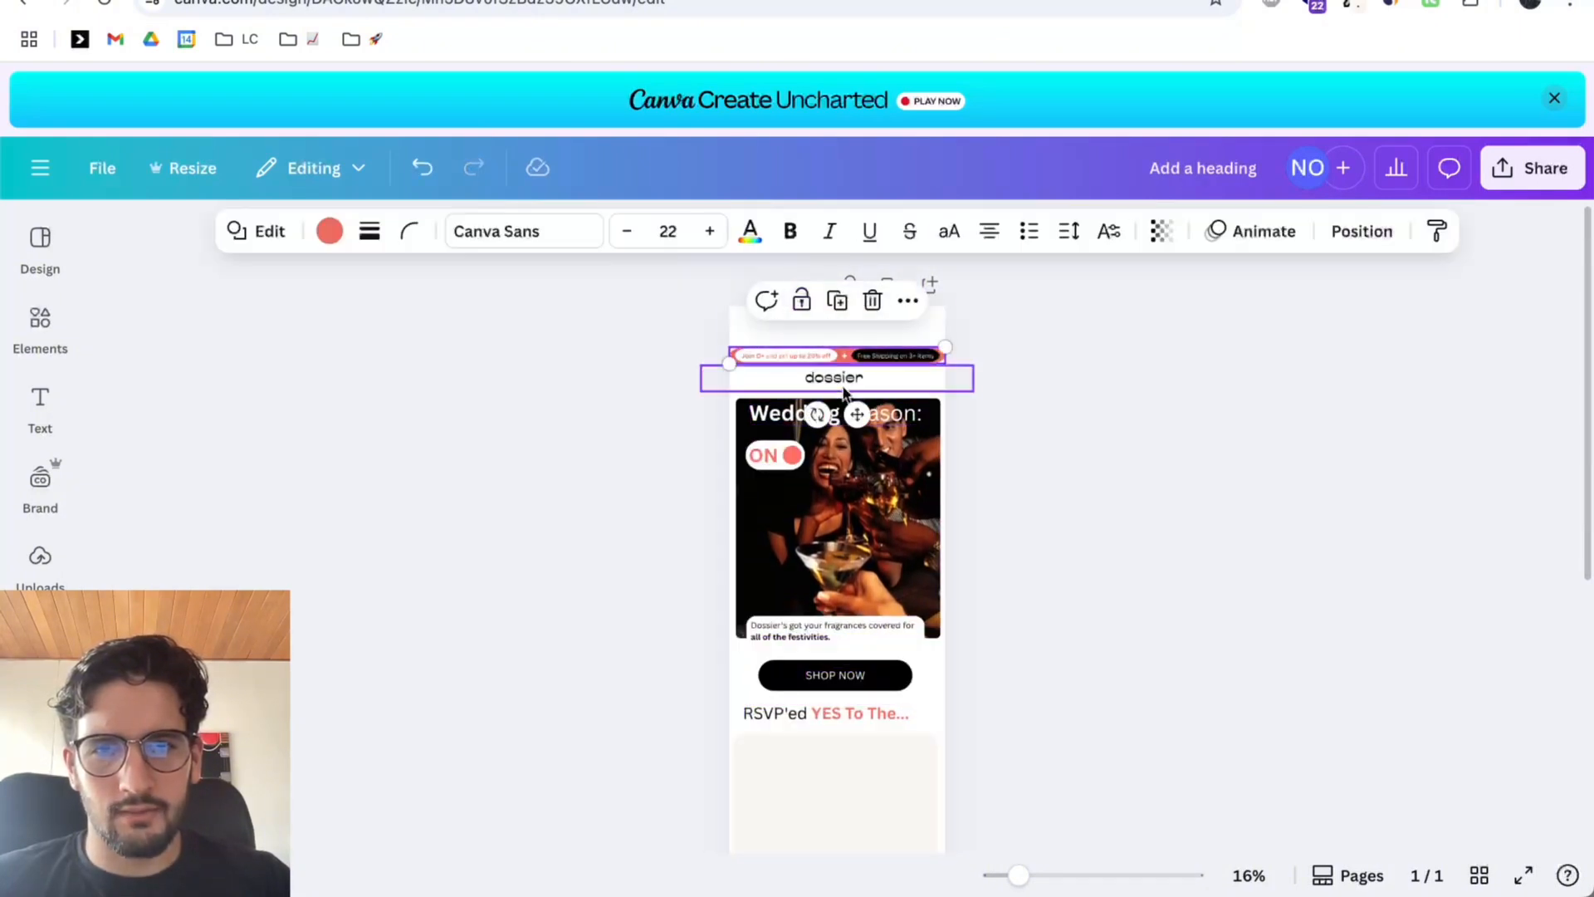
# Shift all elements, including the coral announcement bar, partway up the page, and undo that shift.
pyautogui.moveTo(669, 337); pyautogui.dragTo(881, 747)
pyautogui.scroll(-1, 879, 737)
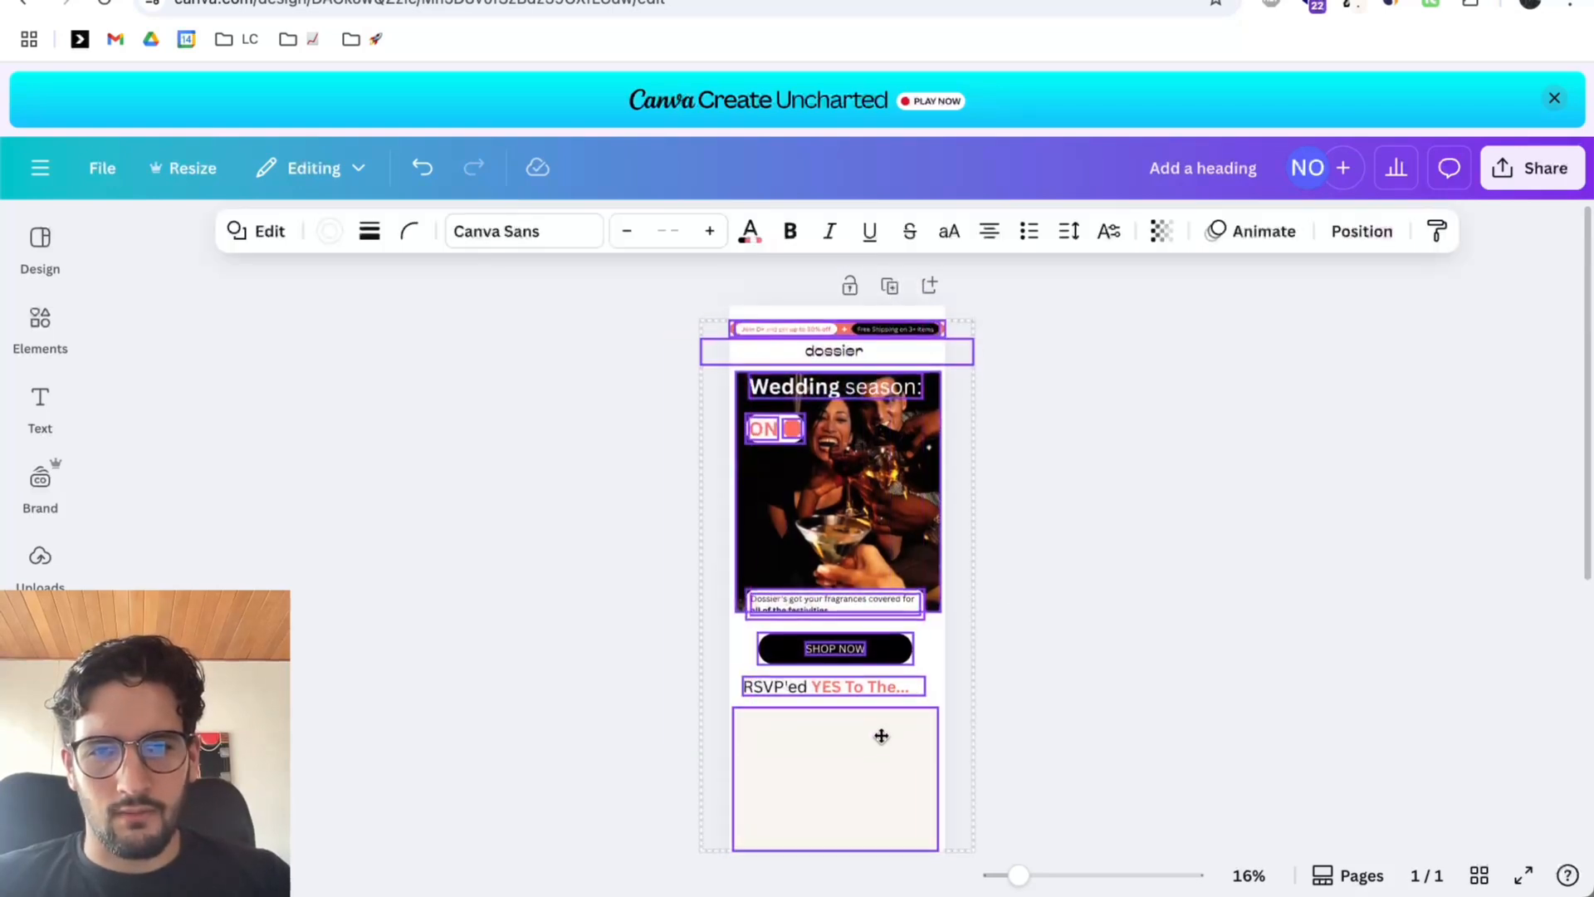
pyautogui.click(1187, 605)
pyautogui.hotkey('ctrl', 'z')
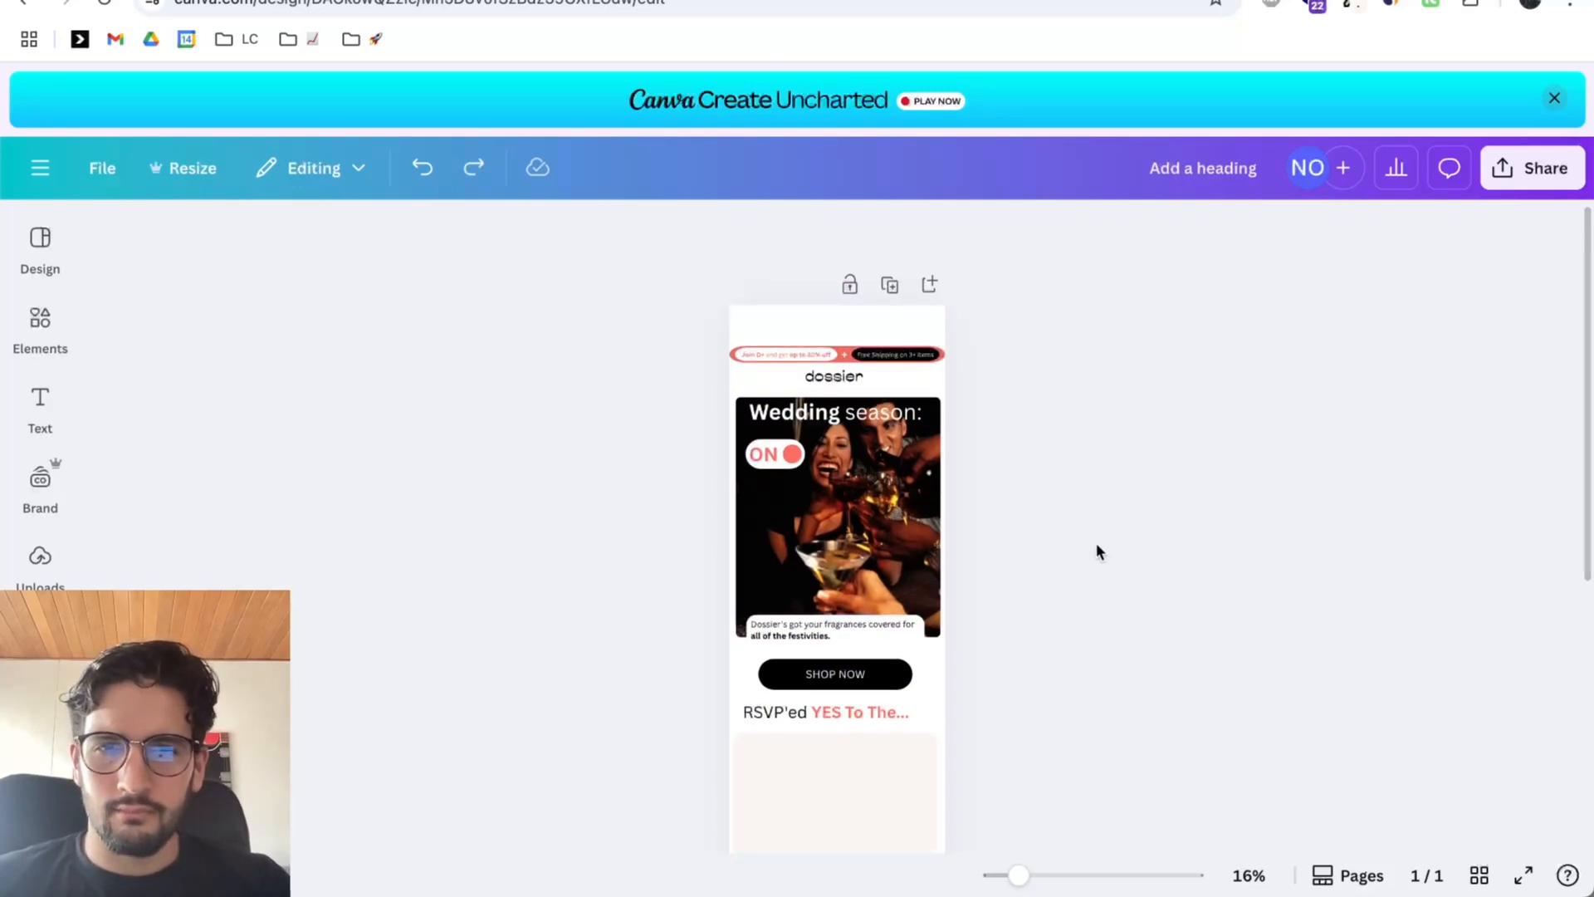
# Select all elements, including the coral bar, and move them up so the announcement bar sits at the page's top edge.
pyautogui.scroll(-2, 1096, 551)
pyautogui.scroll(-1, 1096, 551)
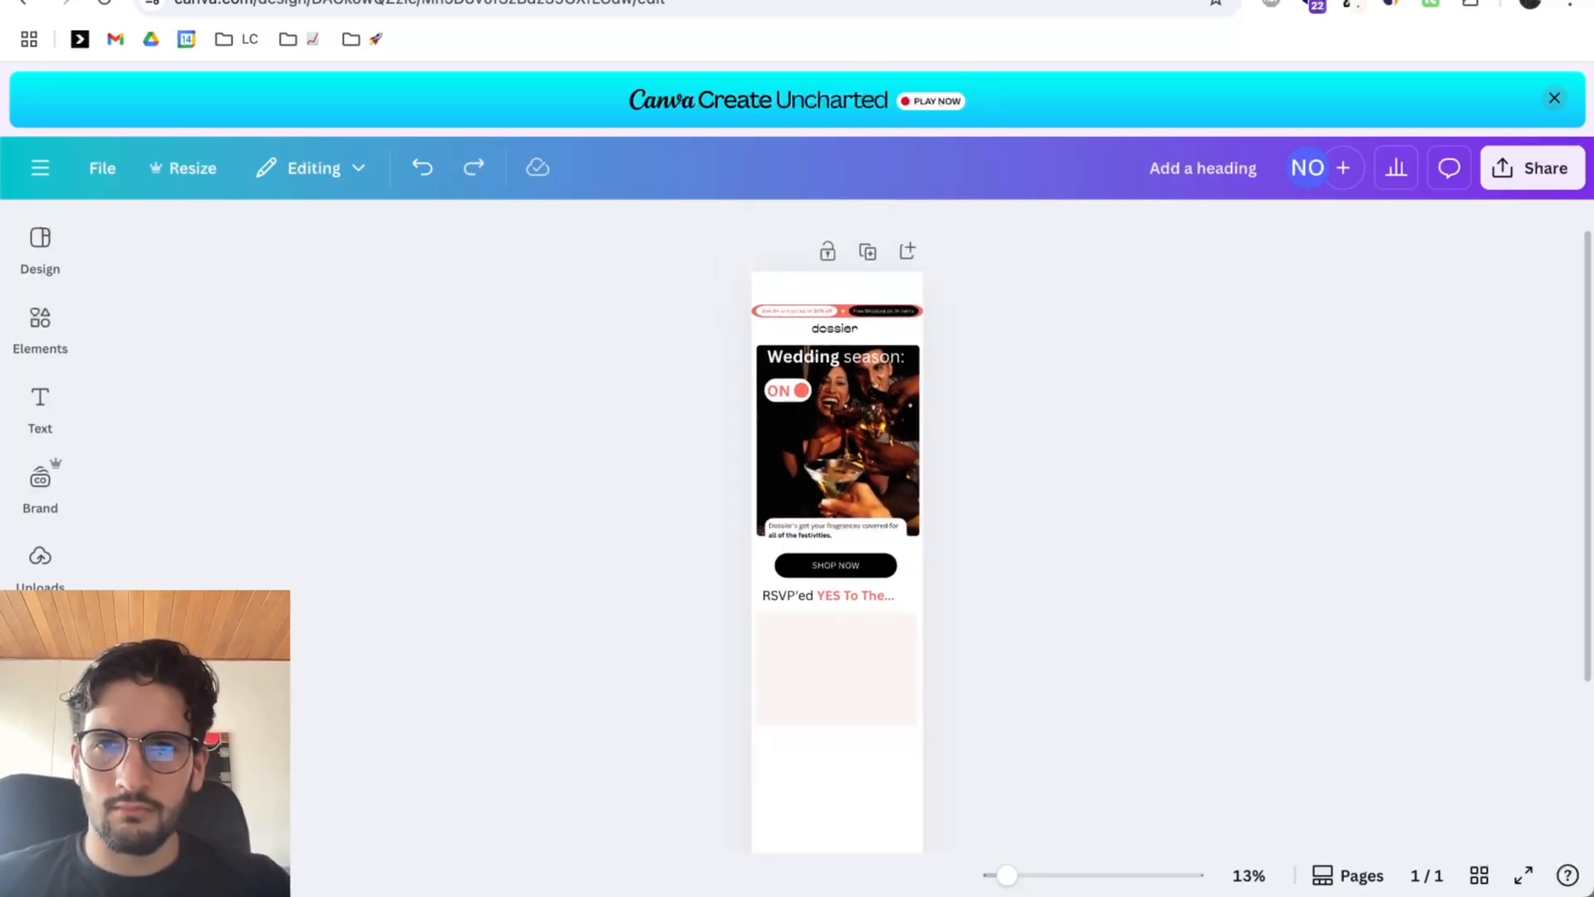
pyautogui.hotkey('ctrl', 'Tab')
pyautogui.hotkey('ctrl', 'shift', 'Tab')
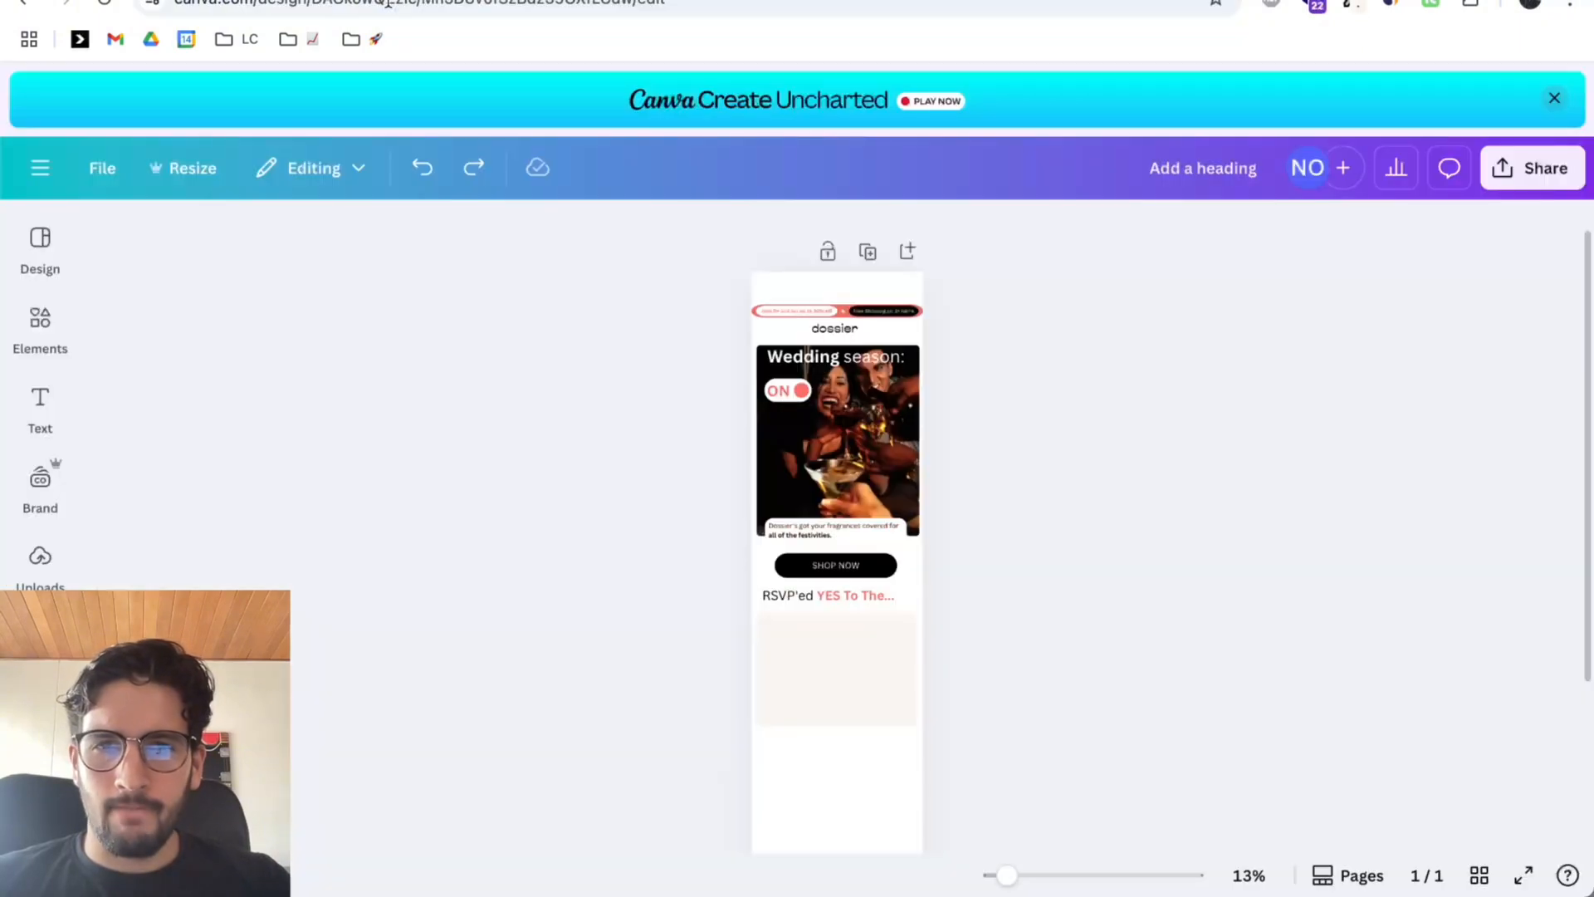
pyautogui.moveTo(953, 702); pyautogui.dragTo(725, 295)
pyautogui.click(662, 302)
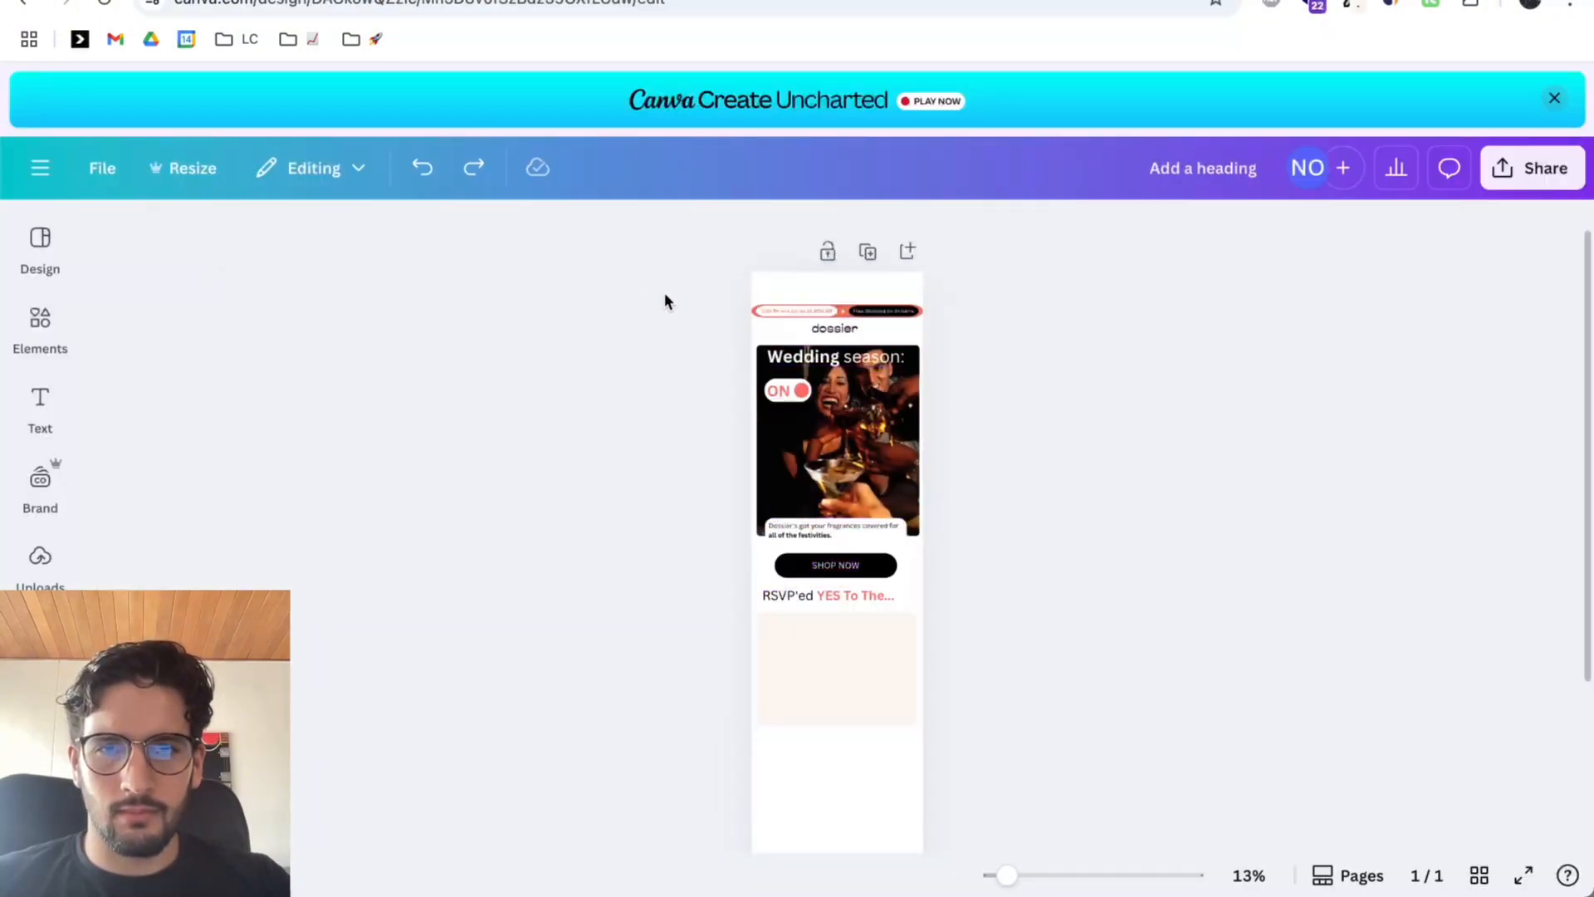
pyautogui.click(841, 311)
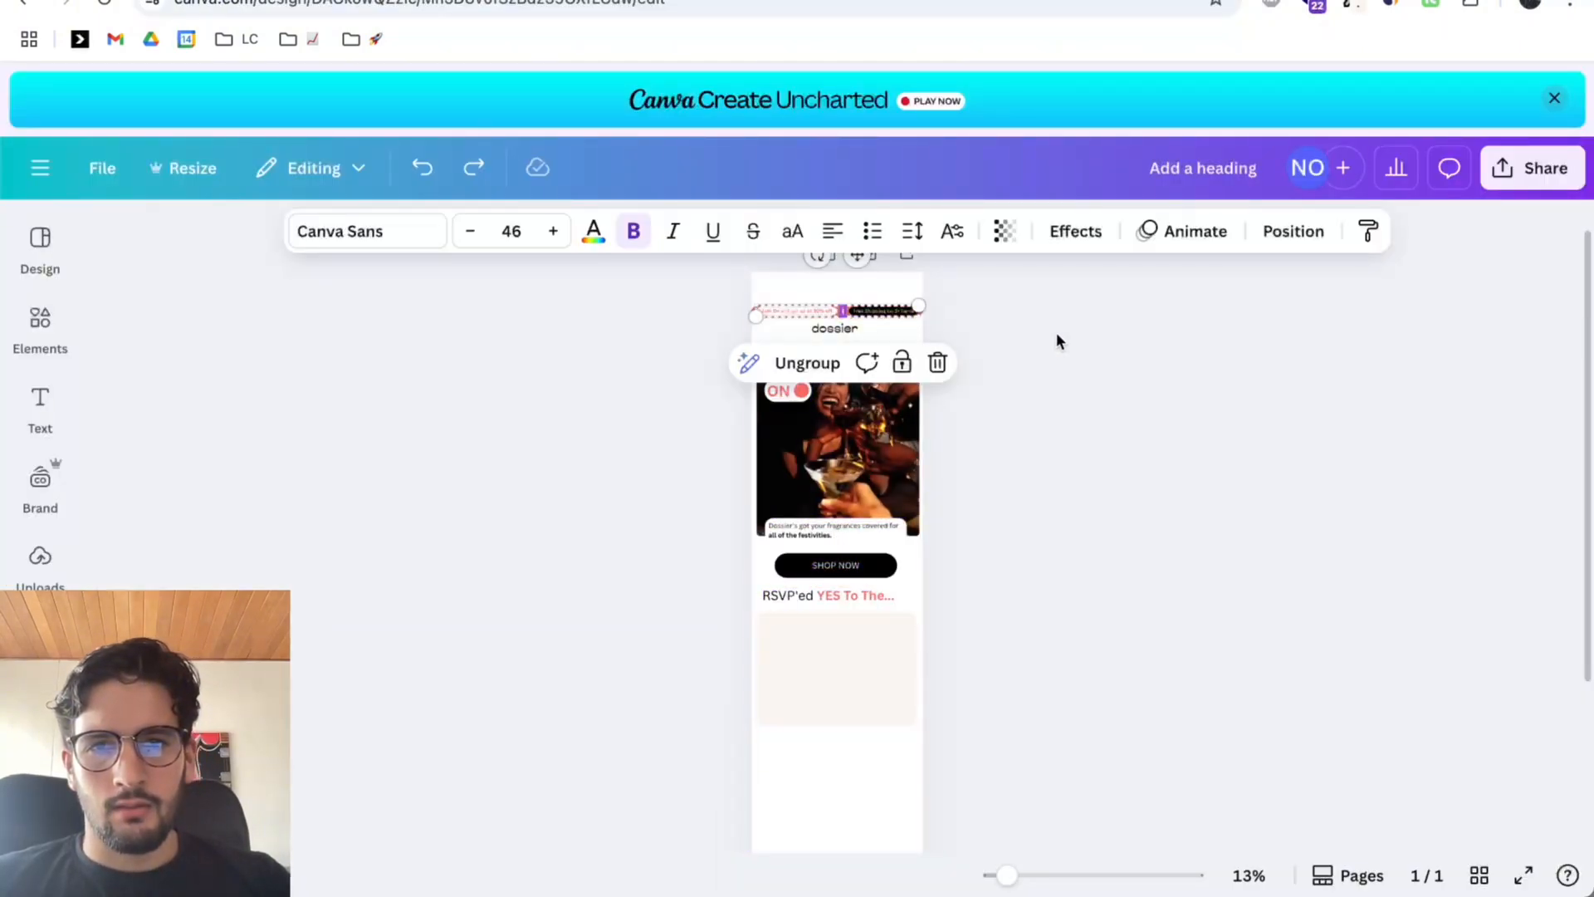
pyautogui.moveTo(1043, 310); pyautogui.dragTo(628, 751)
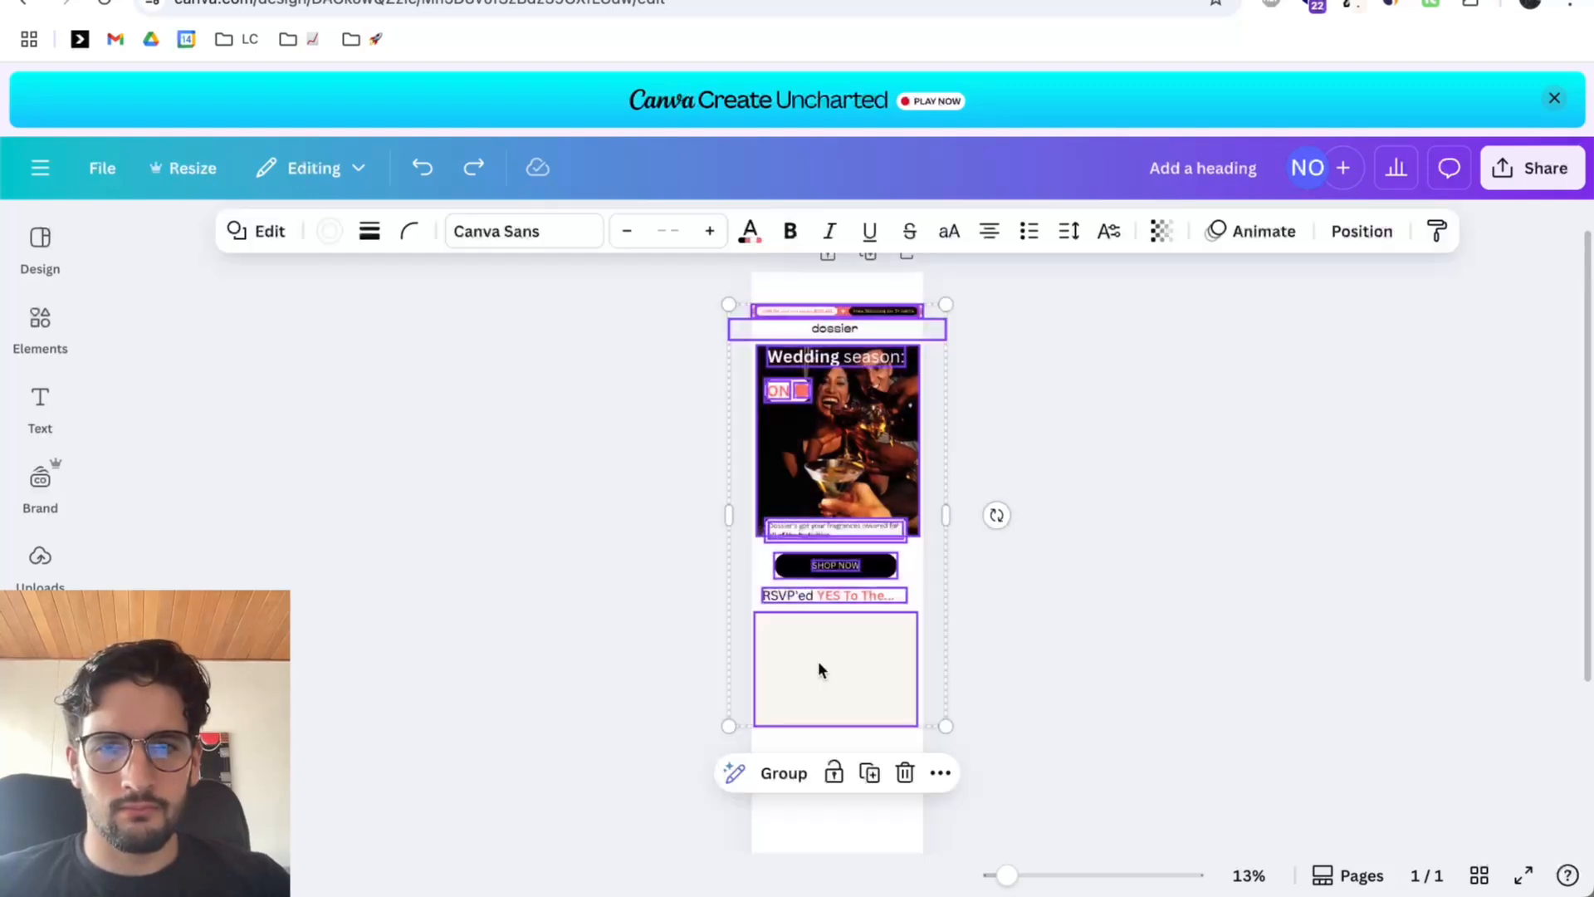
pyautogui.moveTo(812, 667); pyautogui.dragTo(809, 639)
pyautogui.click(952, 541)
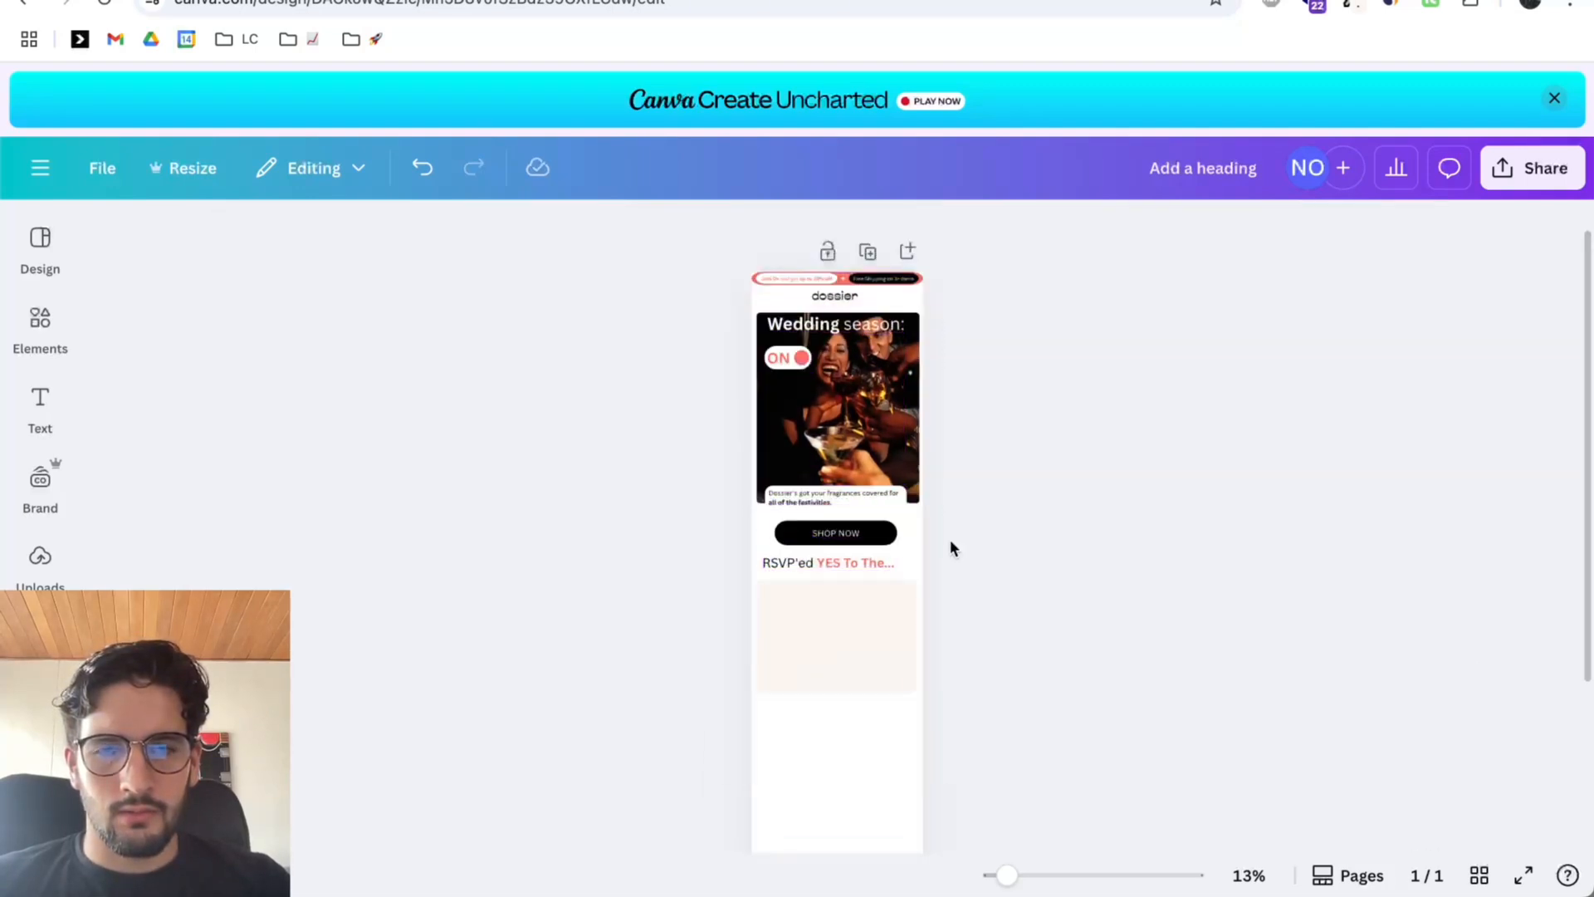
pyautogui.scroll(5, 947, 528)
pyautogui.scroll(3, 924, 503)
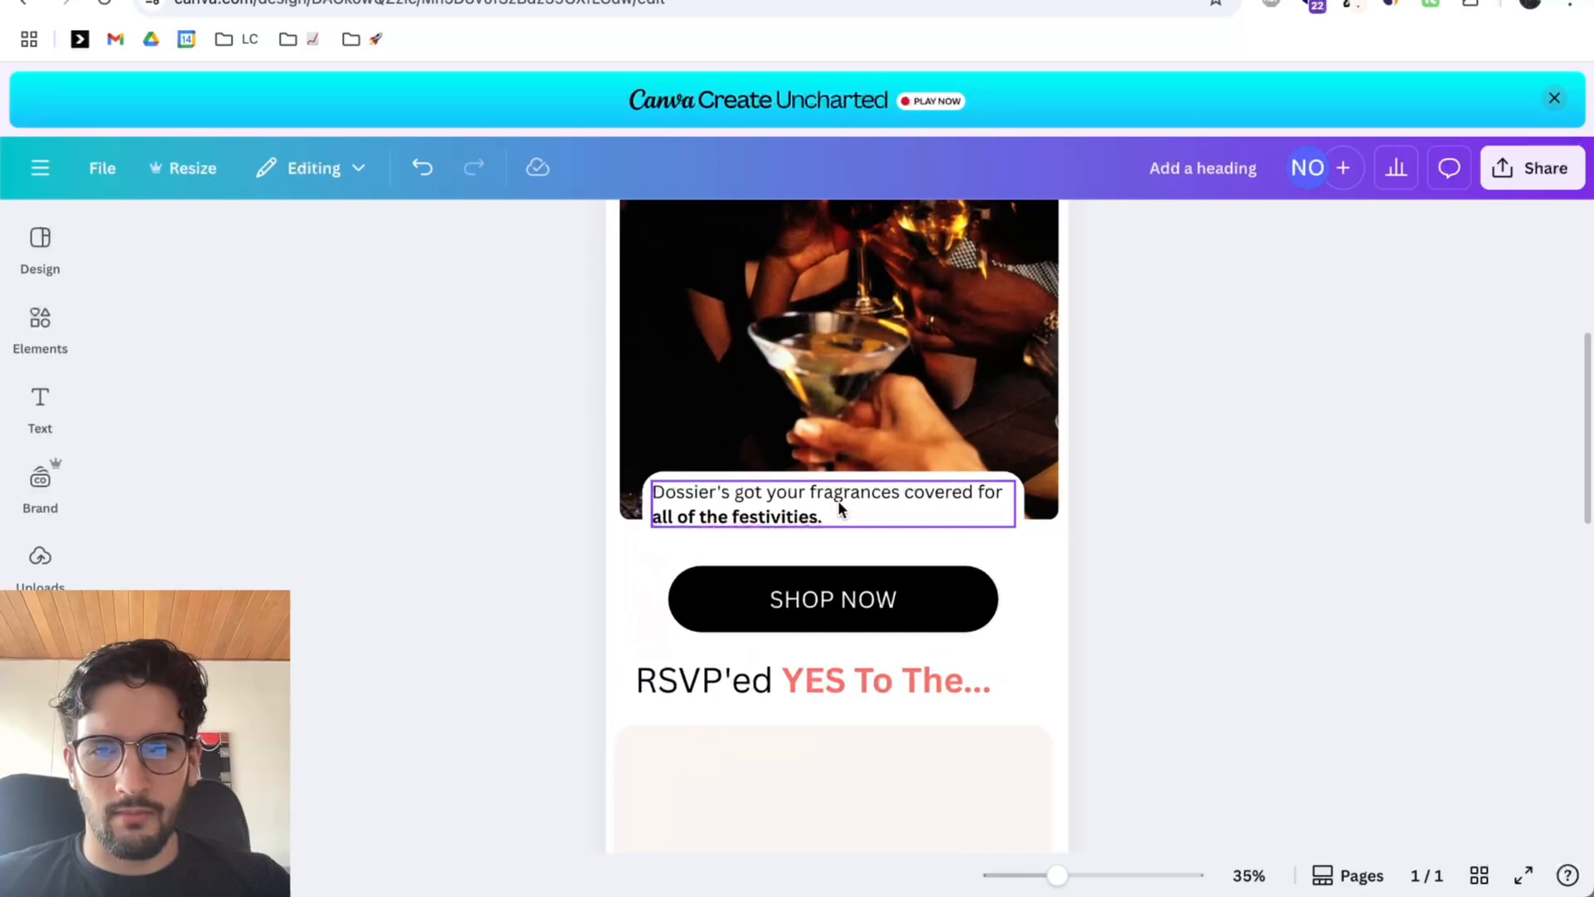
# Move the white tagline box and the SHOP NOW button up together so the button overlaps the hero photo's bottom edge.
pyautogui.click(760, 502)
pyautogui.click(752, 495)
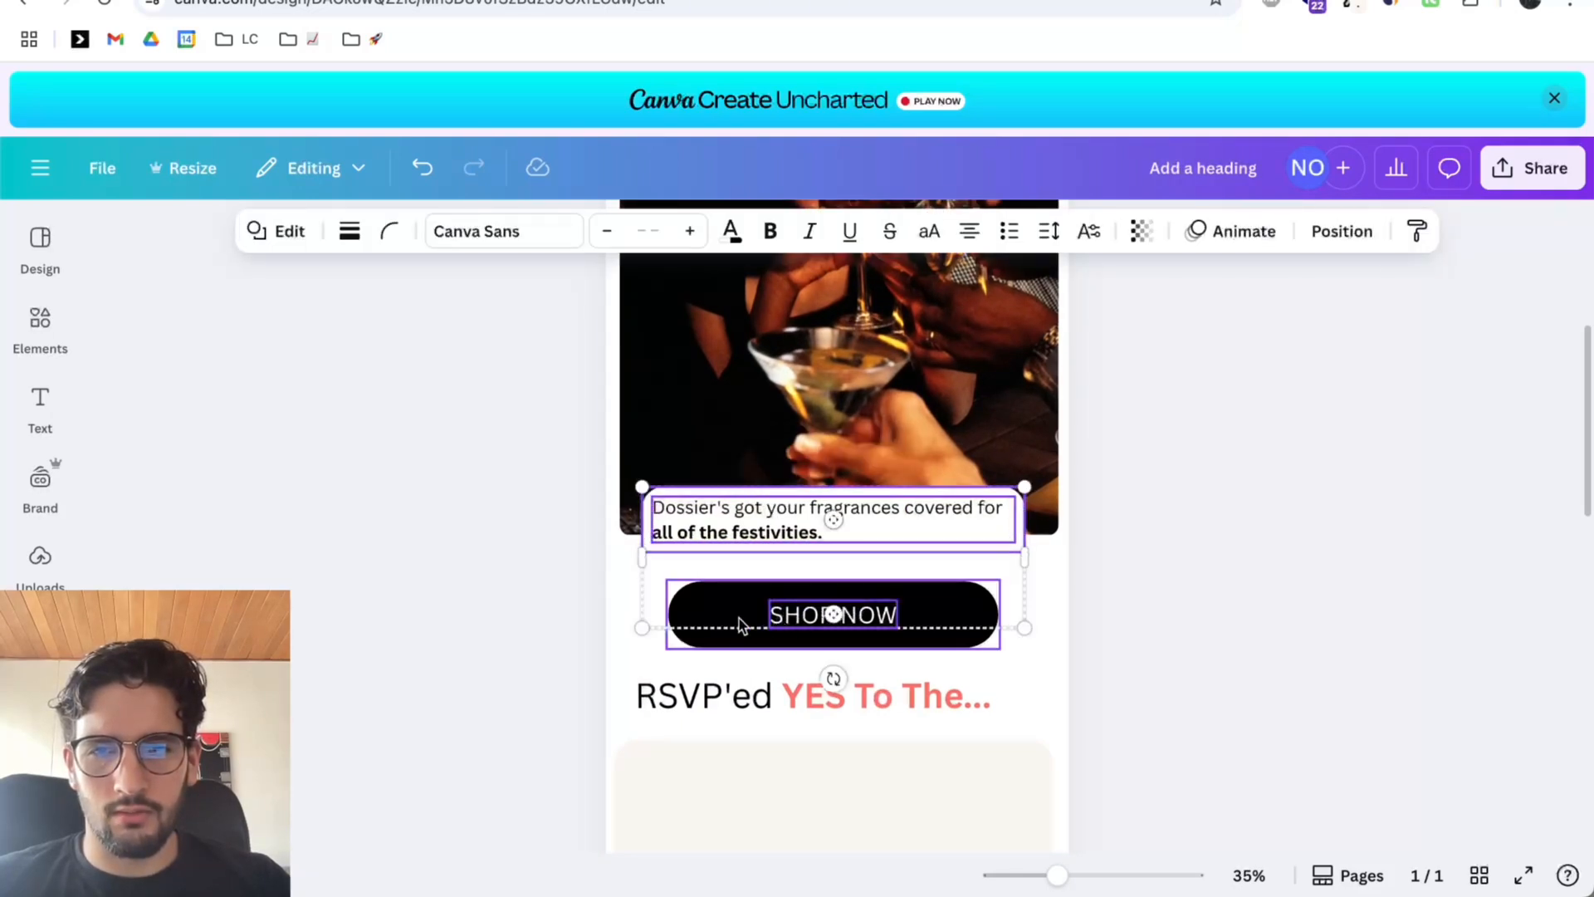
pyautogui.moveTo(725, 616); pyautogui.dragTo(727, 534)
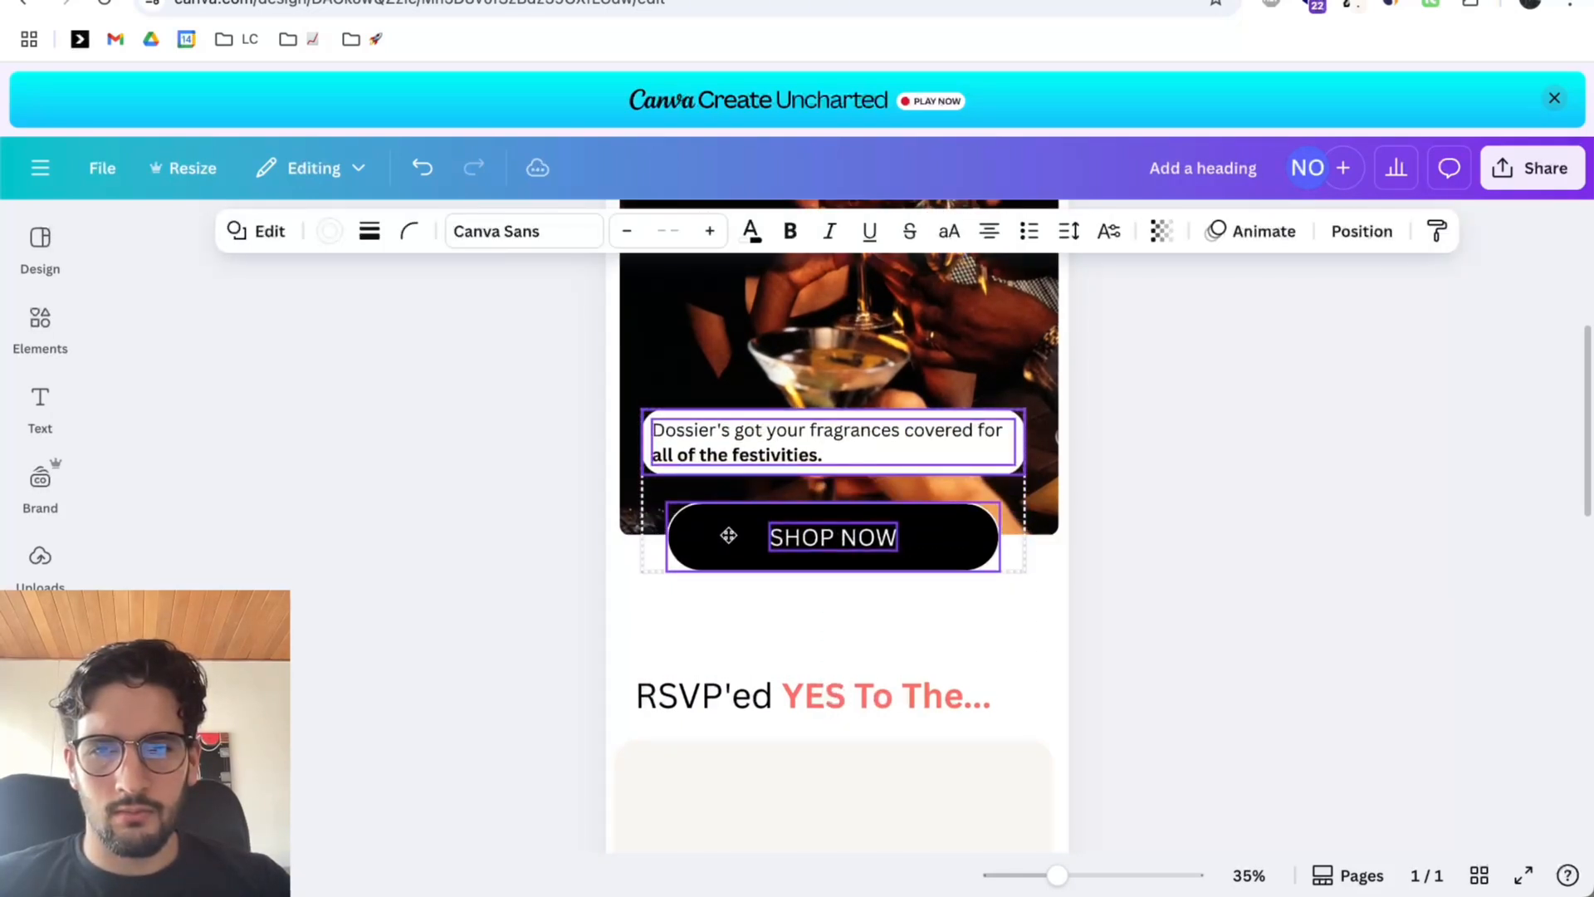
pyautogui.click(1141, 478)
# Move the "RSVP'ed YES To The..." heading and the beige card up together, closer to the SHOP NOW button.
pyautogui.scroll(-1, 1214, 544)
pyautogui.scroll(-3, 1213, 548)
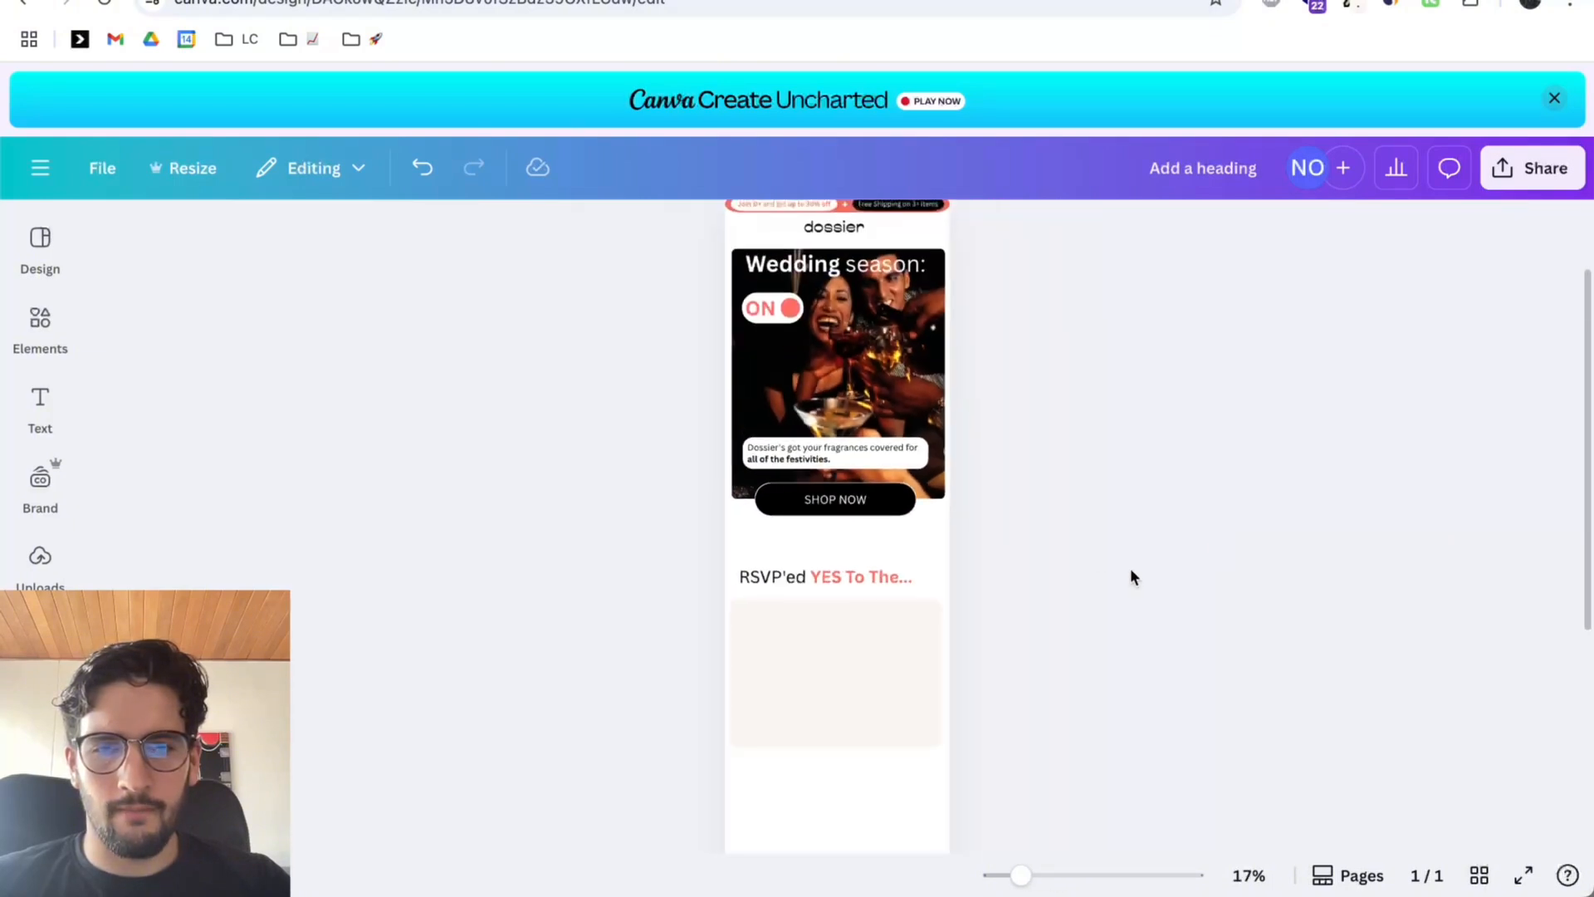
pyautogui.moveTo(1071, 545); pyautogui.dragTo(843, 684)
pyautogui.click(1139, 627)
pyautogui.scroll(-1, 1131, 635)
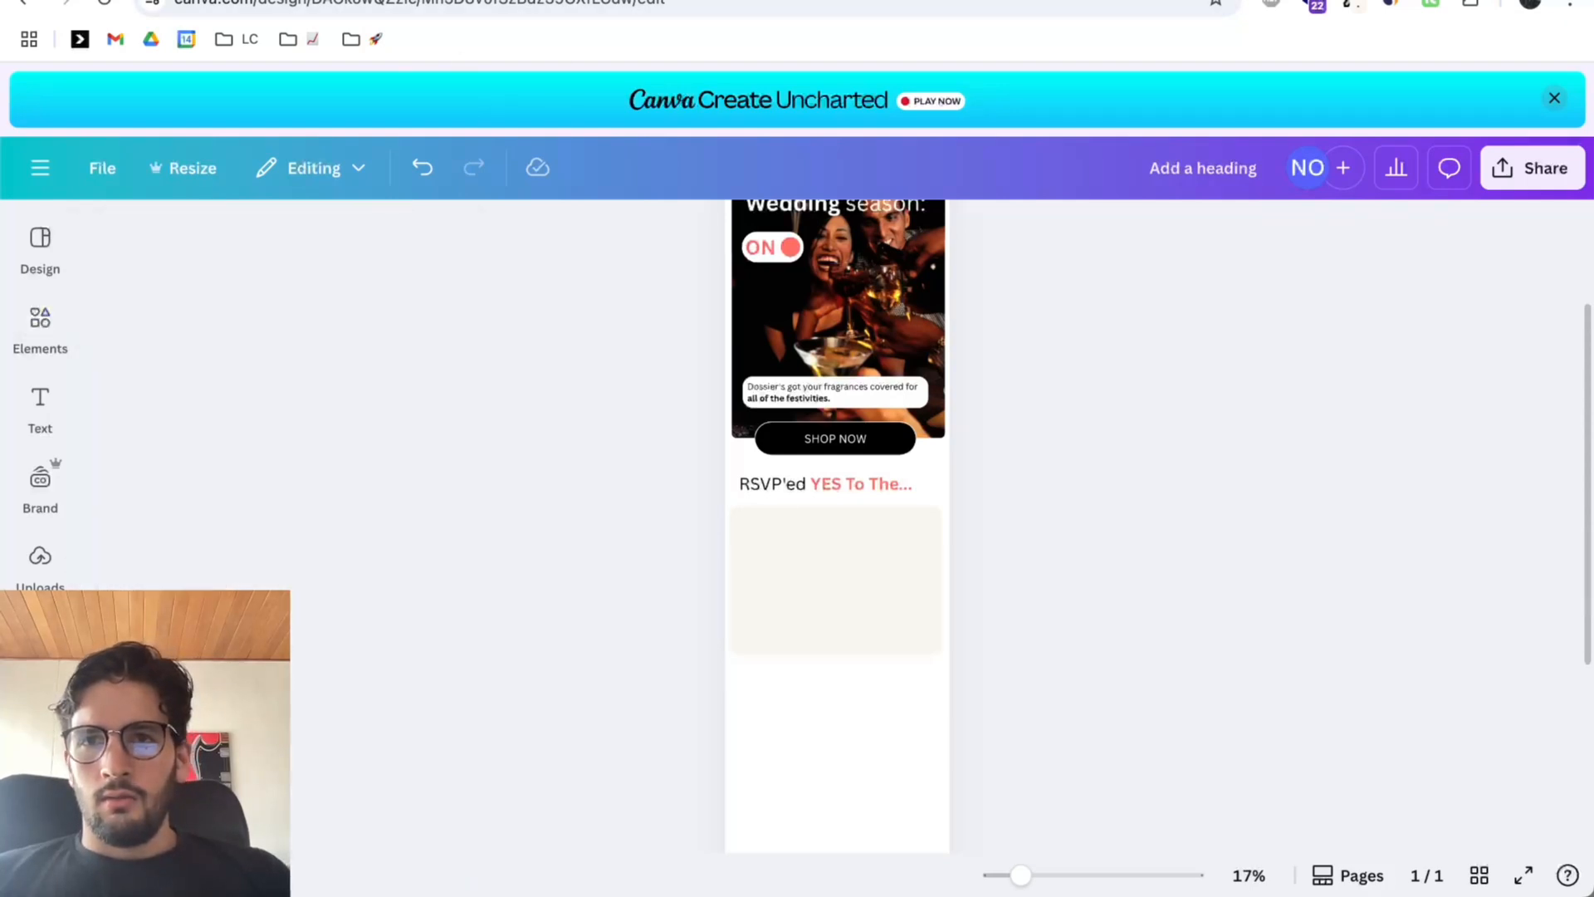
# Duplicate the RSVP'ed heading into the top of the beige card and change its text to "Bachelor/Bachelorette Party".
pyautogui.hotkey('ctrl', 'Tab')
pyautogui.hotkey('ctrl', 'shift', 'Tab')
pyautogui.click(845, 486)
pyautogui.keyDown('alt'); pyautogui.moveTo(845, 485); pyautogui.dragTo(842, 527); pyautogui.keyUp('alt')
pyautogui.doubleClick(842, 527)
pyautogui.write('Bachelor/Bachelorett')
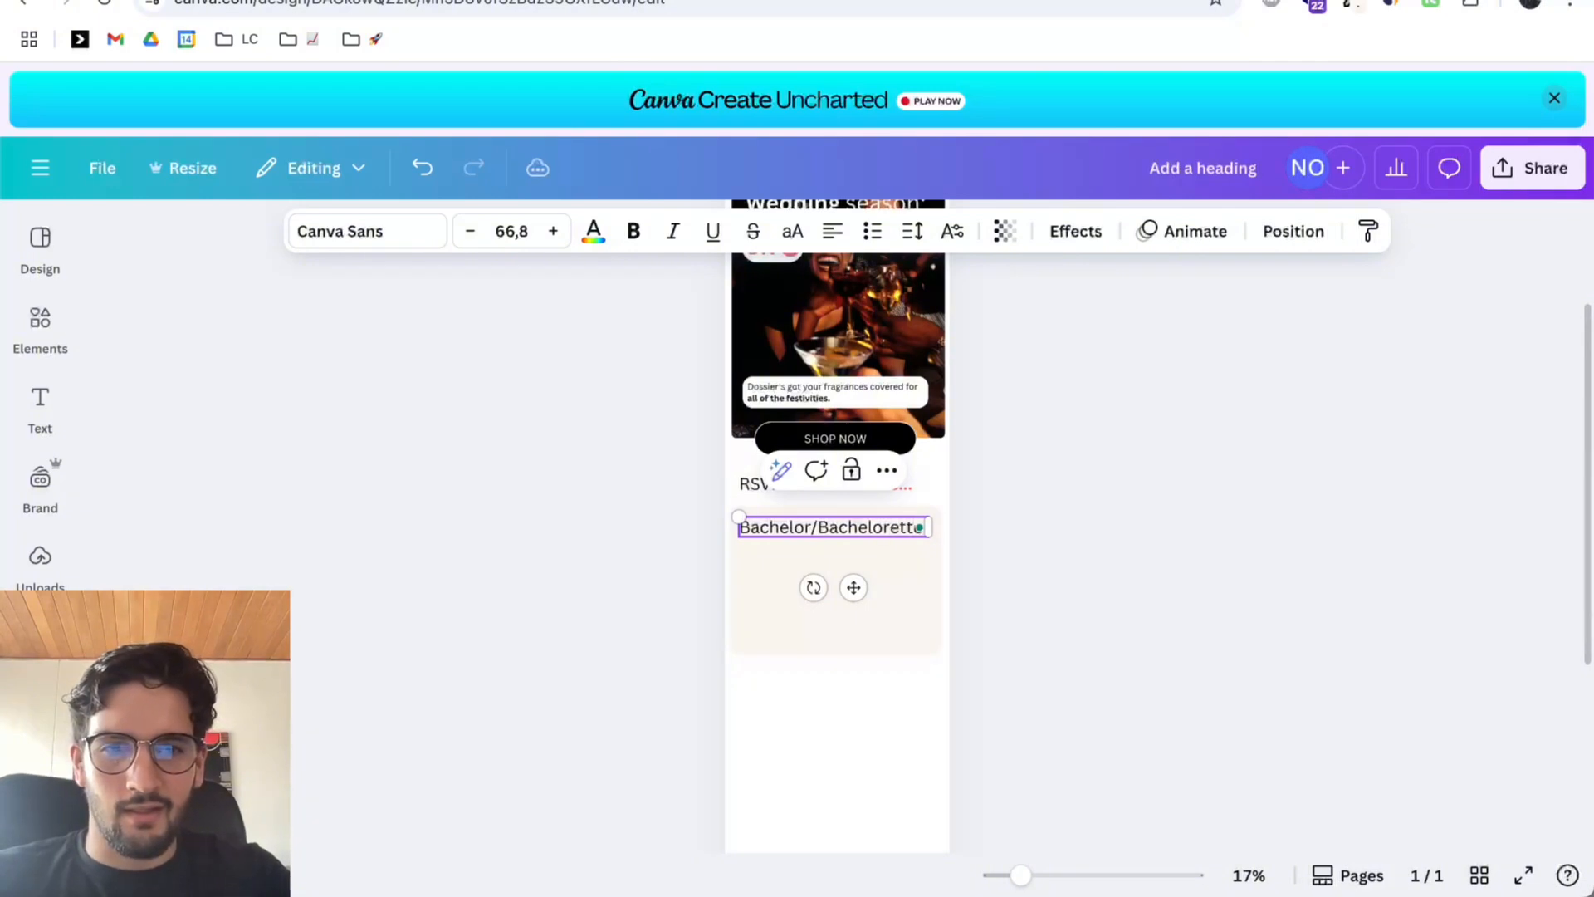
pyautogui.write('e Party')
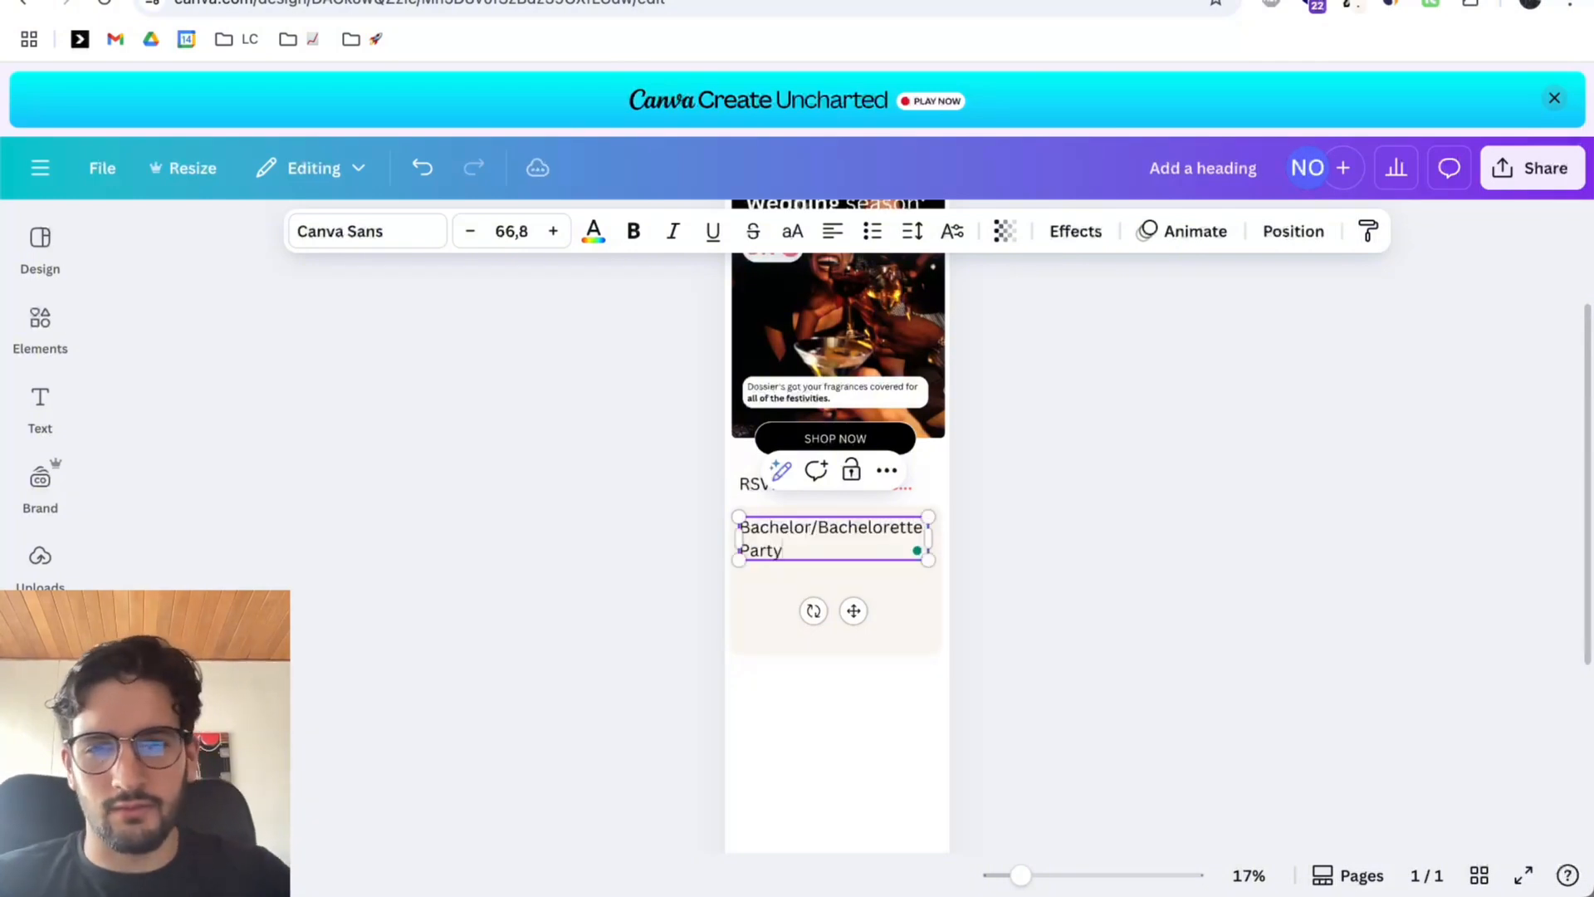
# Bold "Bachelor/Bachelorette" in the card heading and resize the text box to about 1,084 wide at font size 55.1 so it fits one line.
pyautogui.tripleClick(838, 528)
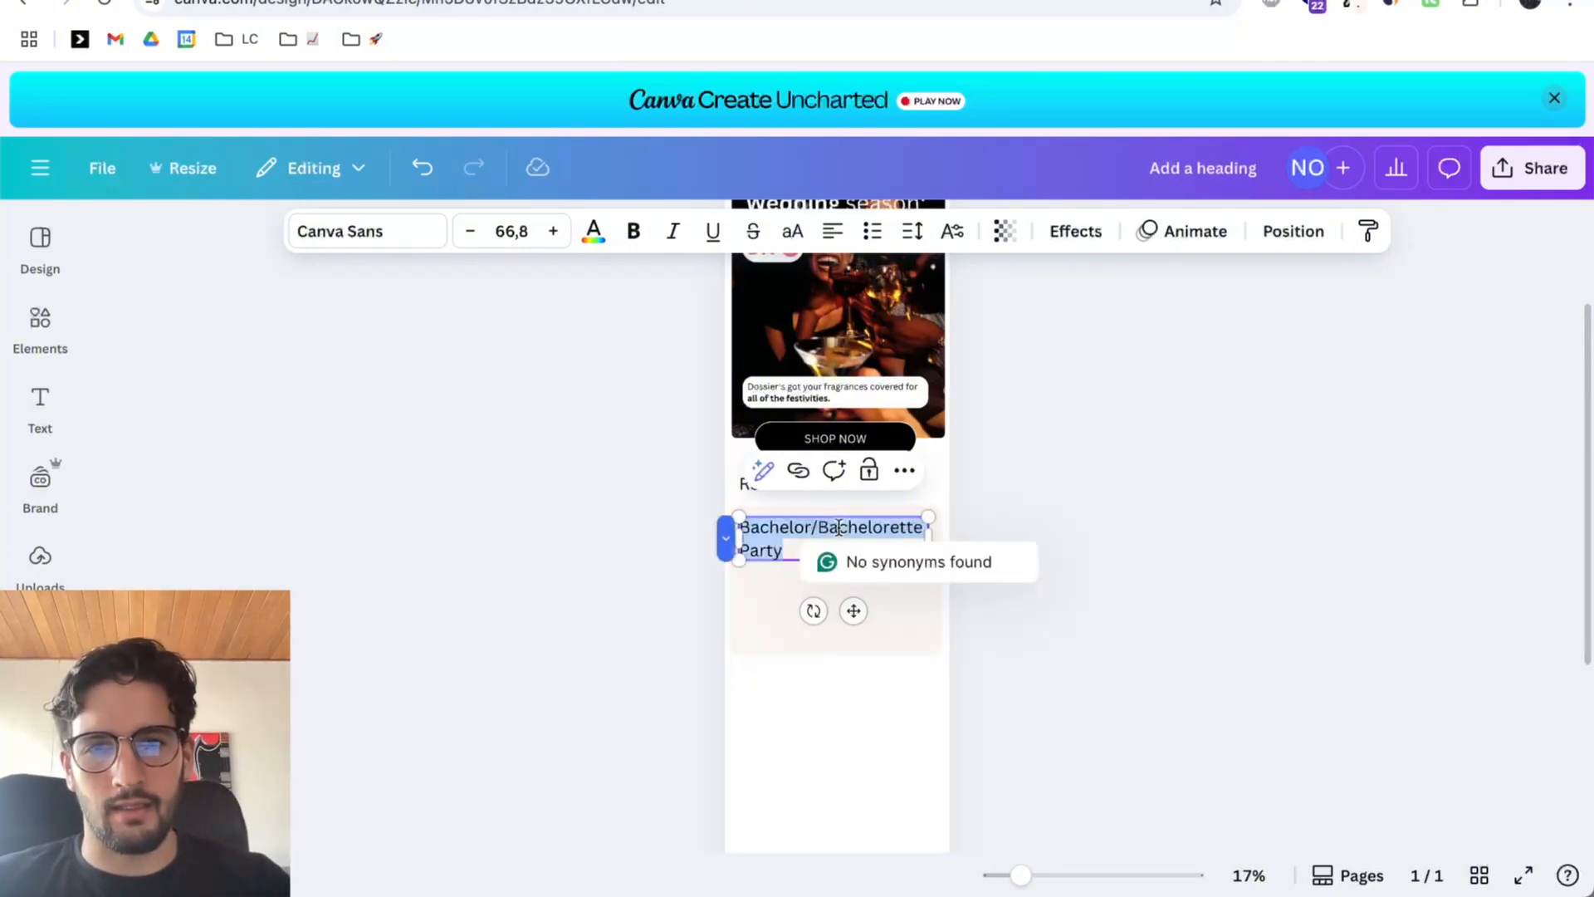
pyautogui.doubleClick(845, 528)
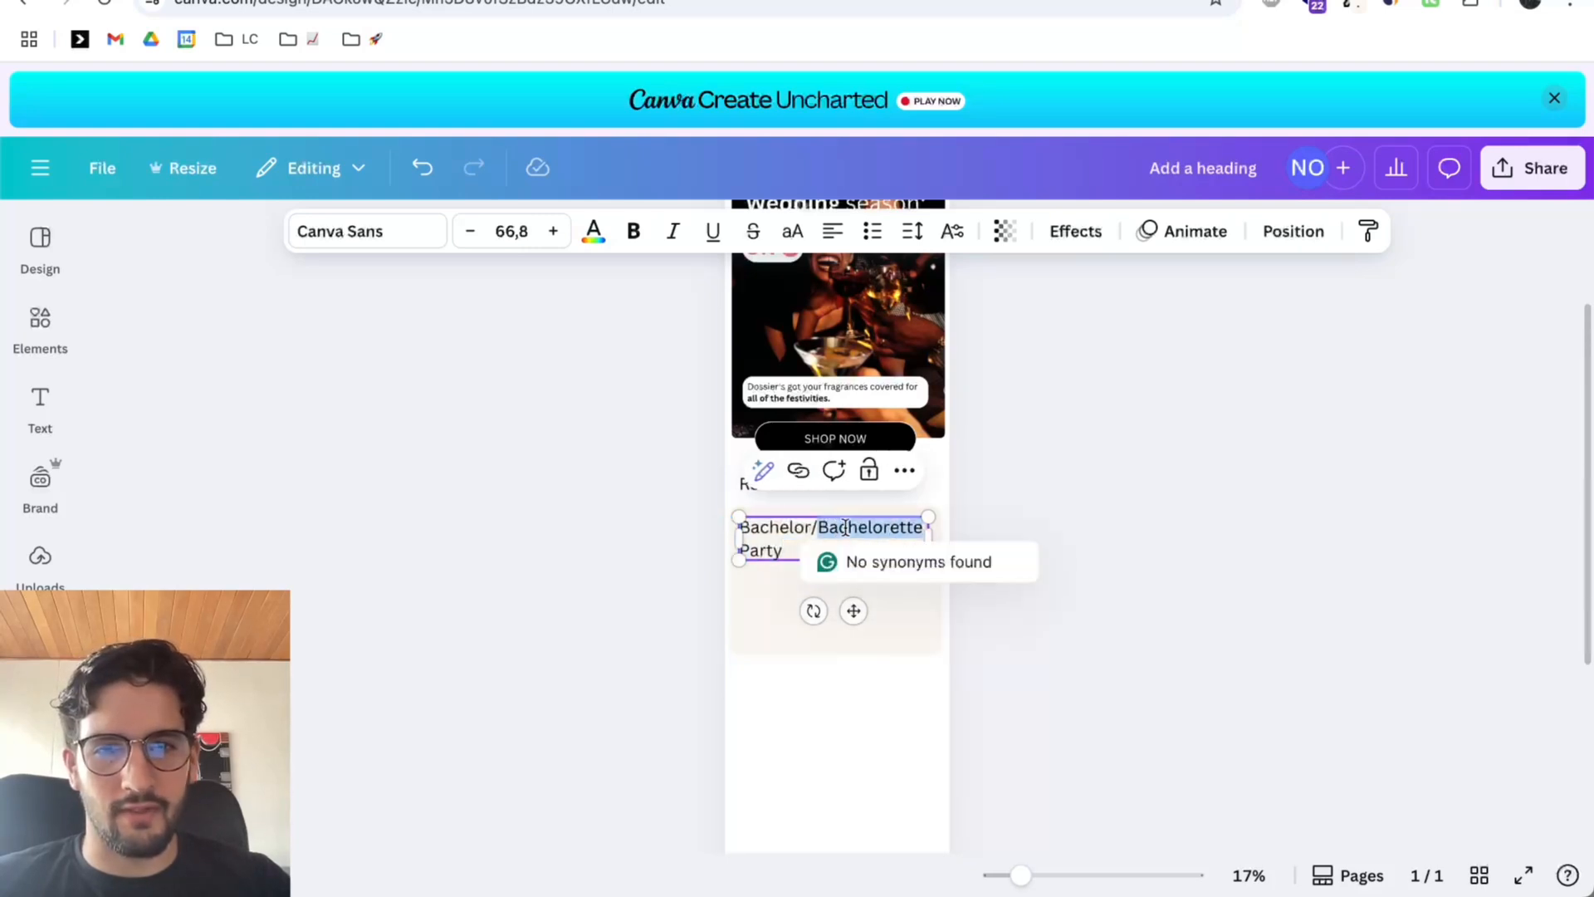
pyautogui.click(800, 524)
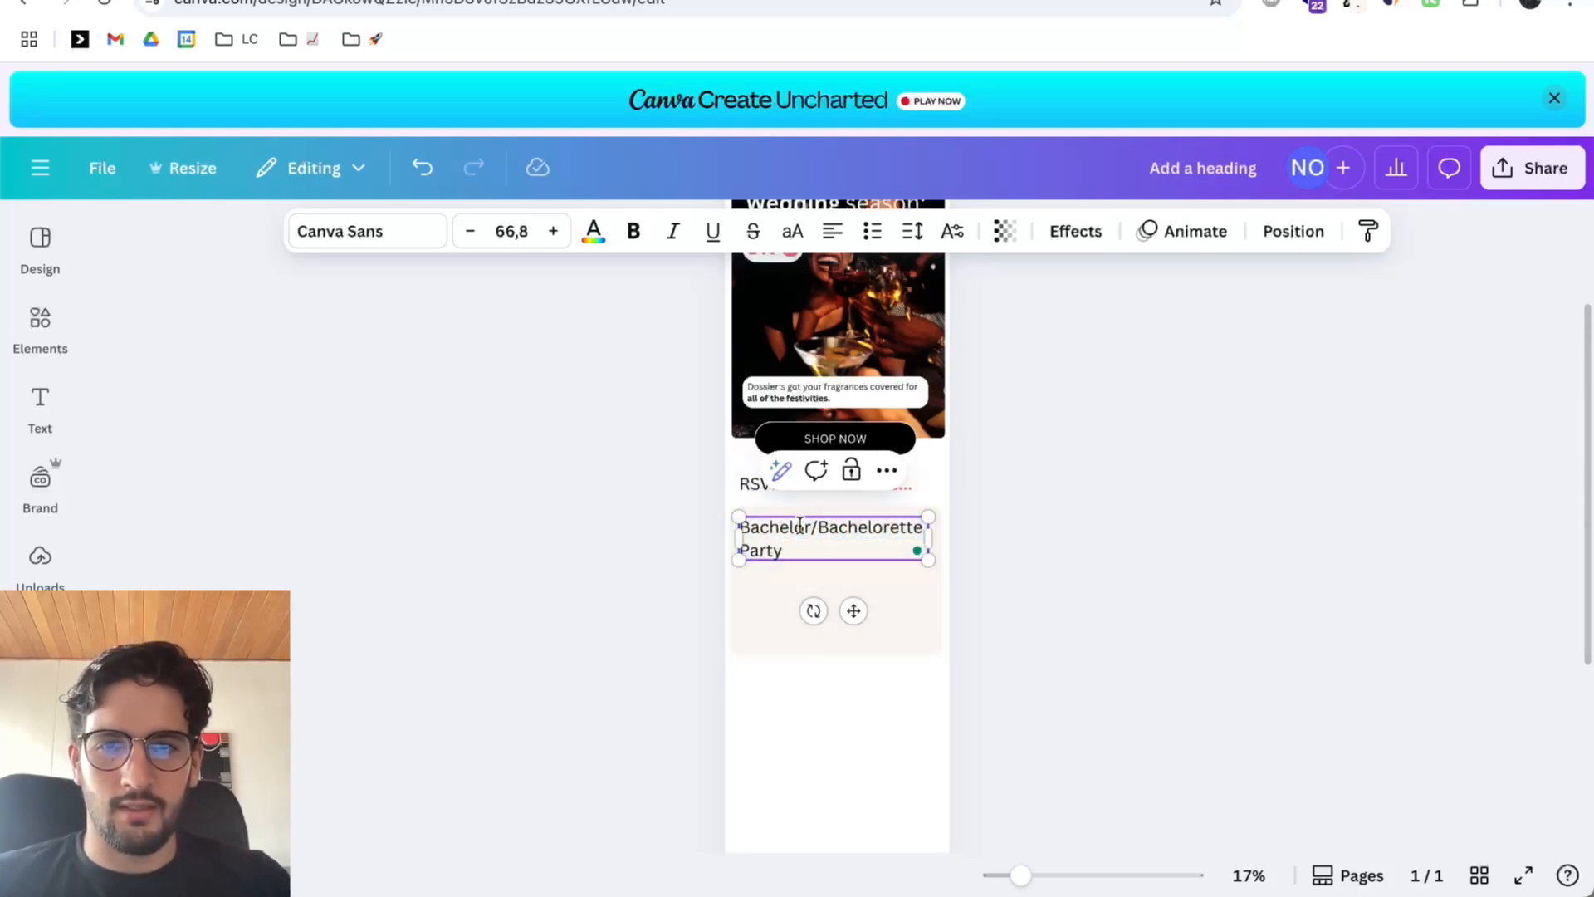
pyautogui.moveTo(740, 527); pyautogui.dragTo(946, 525)
pyautogui.hotkey('ctrl', 'b')
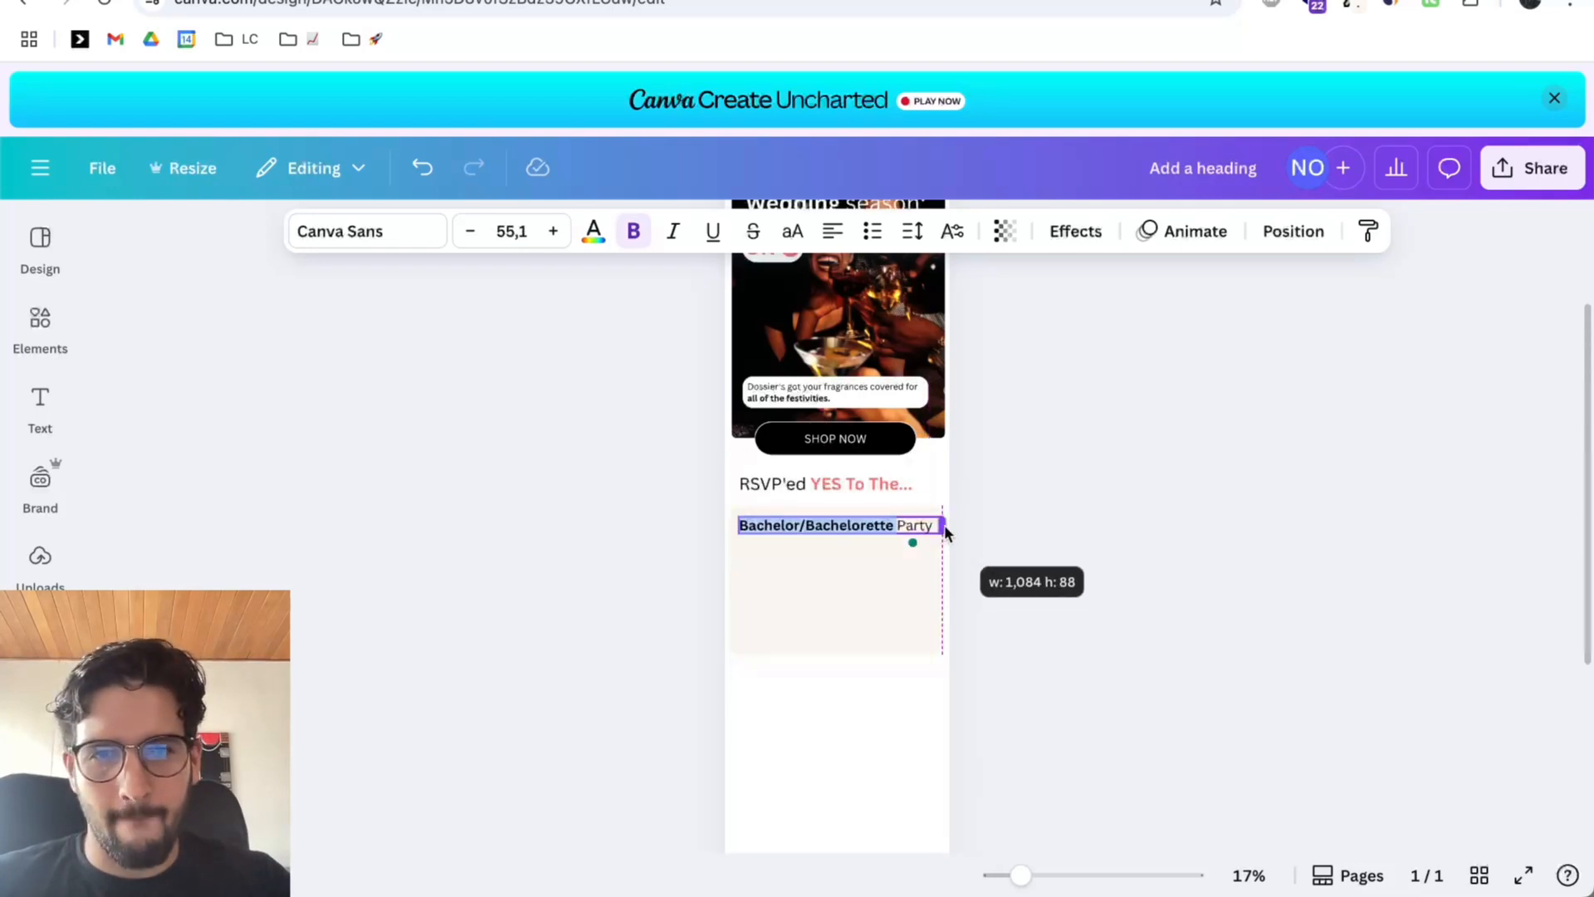
pyautogui.click(986, 534)
# Compare the Bachelor/Bachelorette Party heading and card with the original product card in the Gmail email.
pyautogui.scroll(5, 986, 535)
pyautogui.hotkey('ctrl', 'Tab')
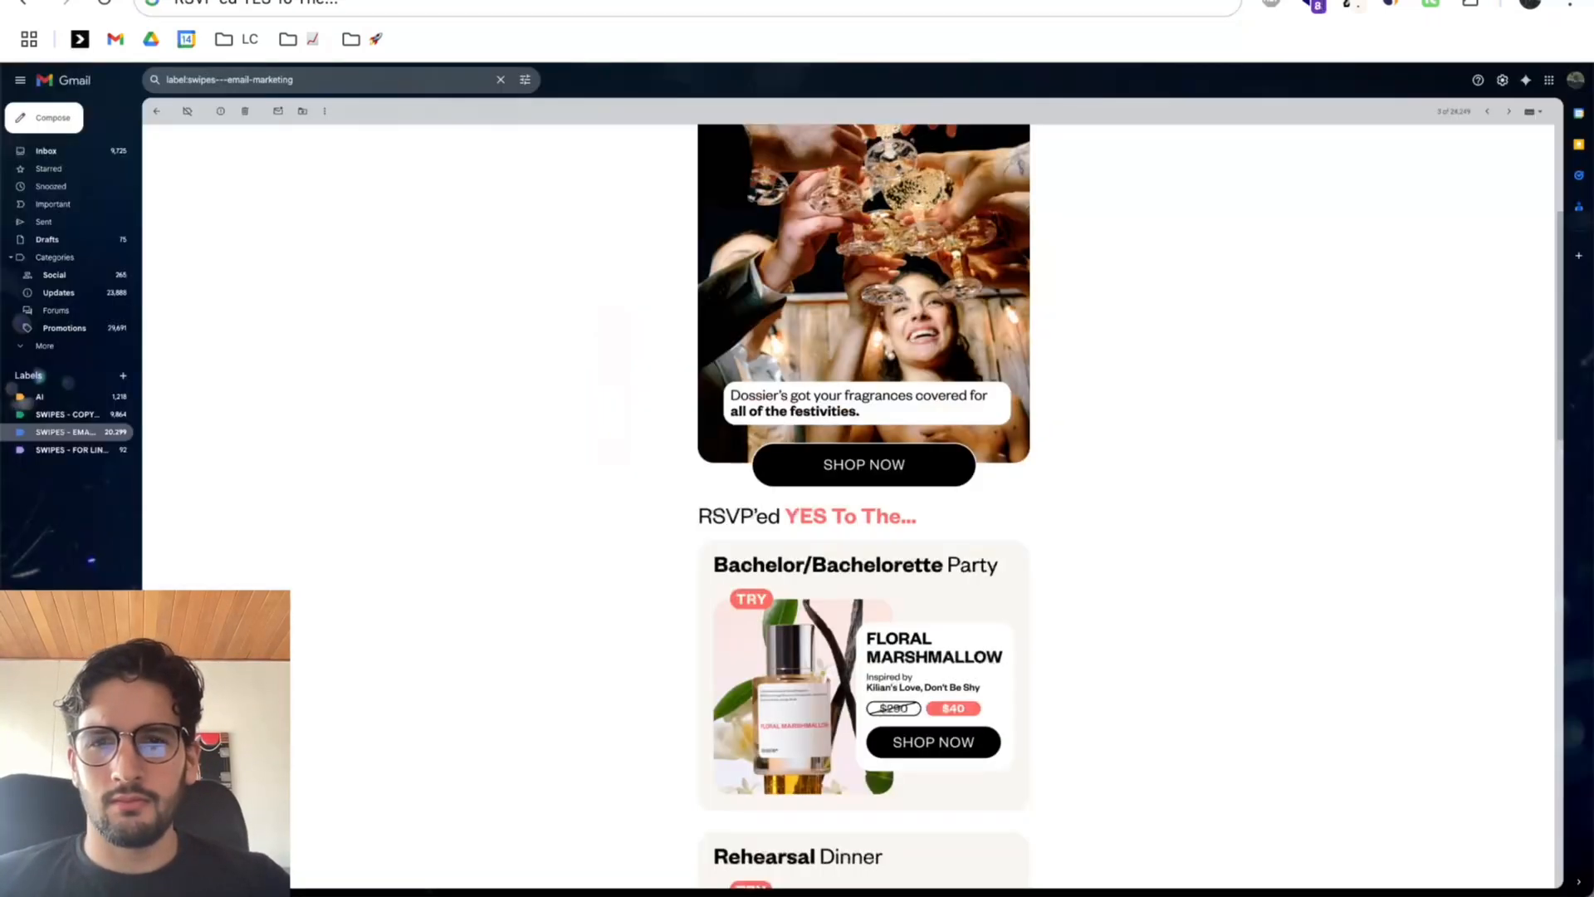
pyautogui.hotkey('ctrl', 'shift', 'Tab')
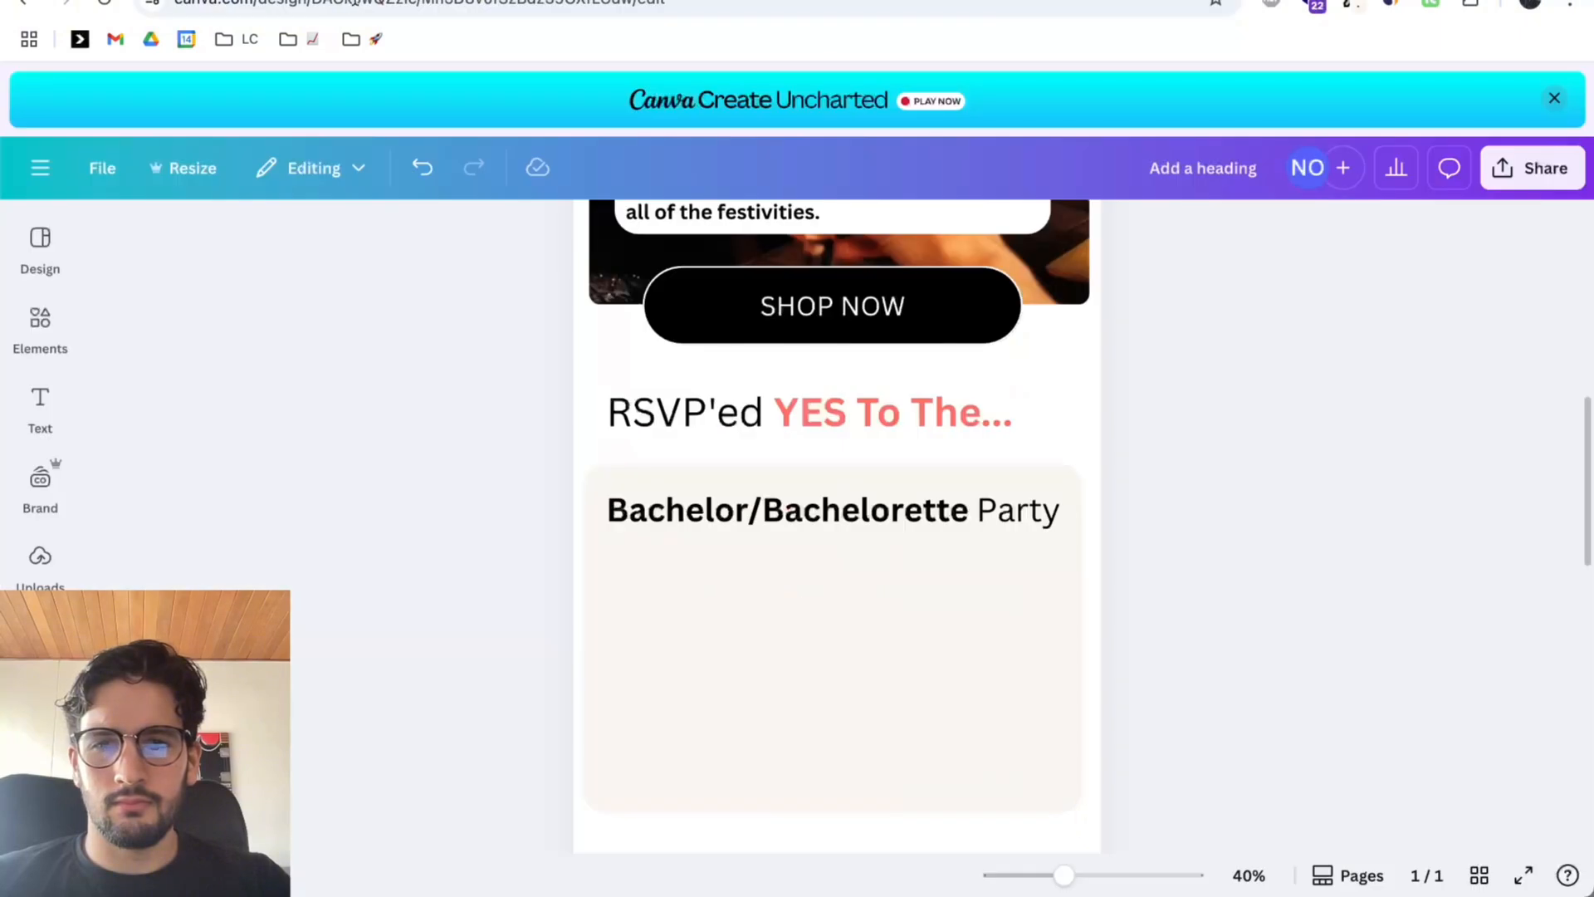
pyautogui.click(698, 506)
pyautogui.click(1214, 460)
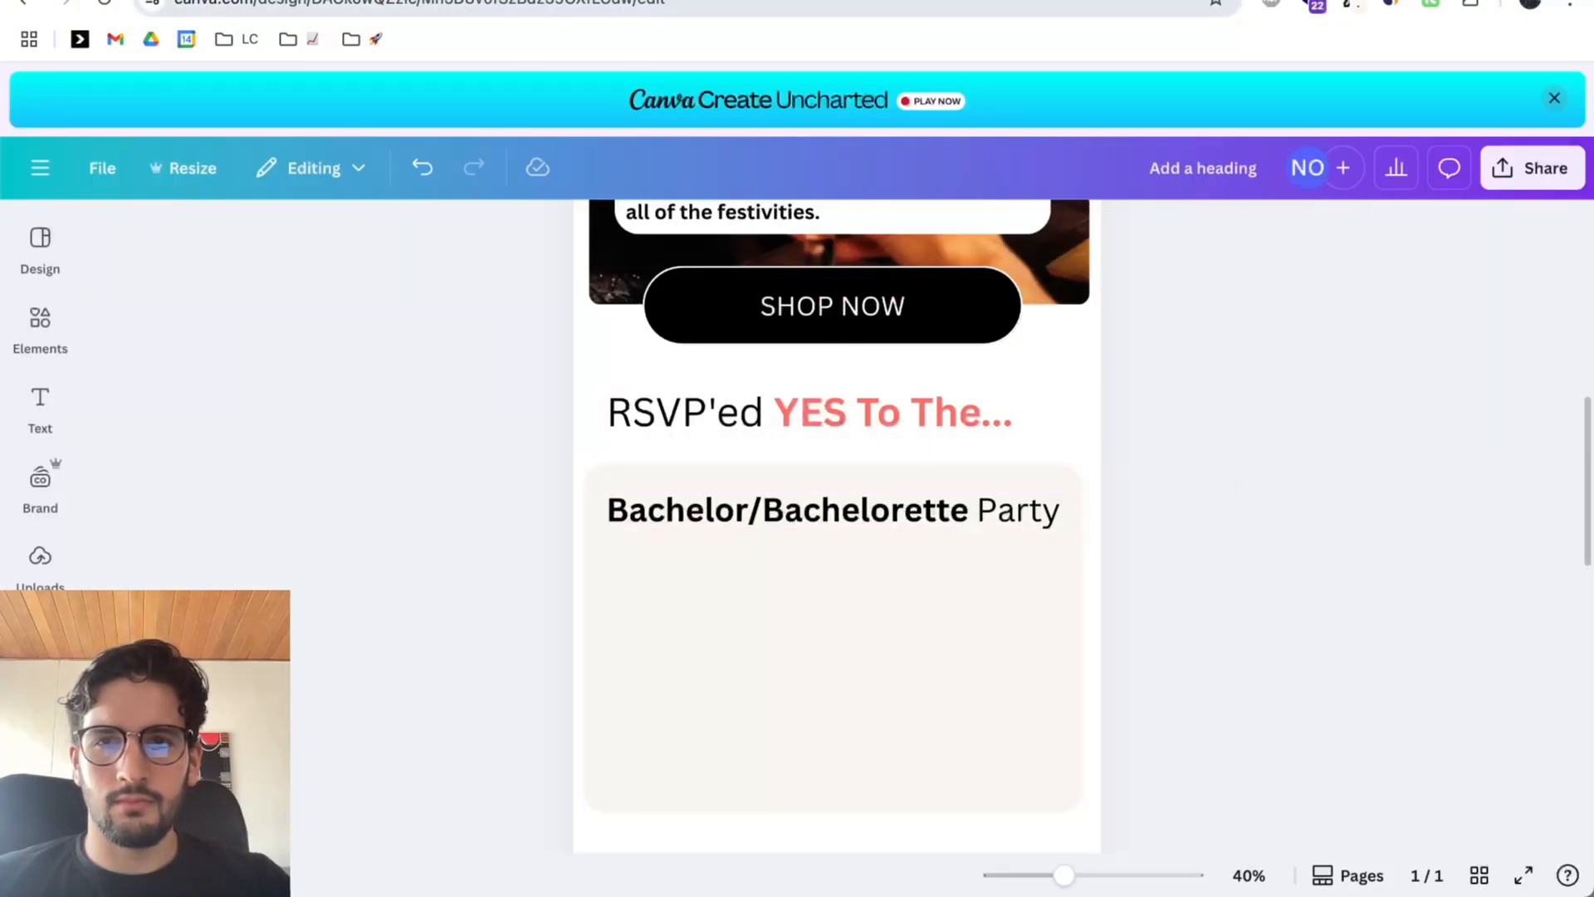
pyautogui.hotkey('ctrl', 'Tab')
pyautogui.hotkey('ctrl', 'shift', 'Tab')
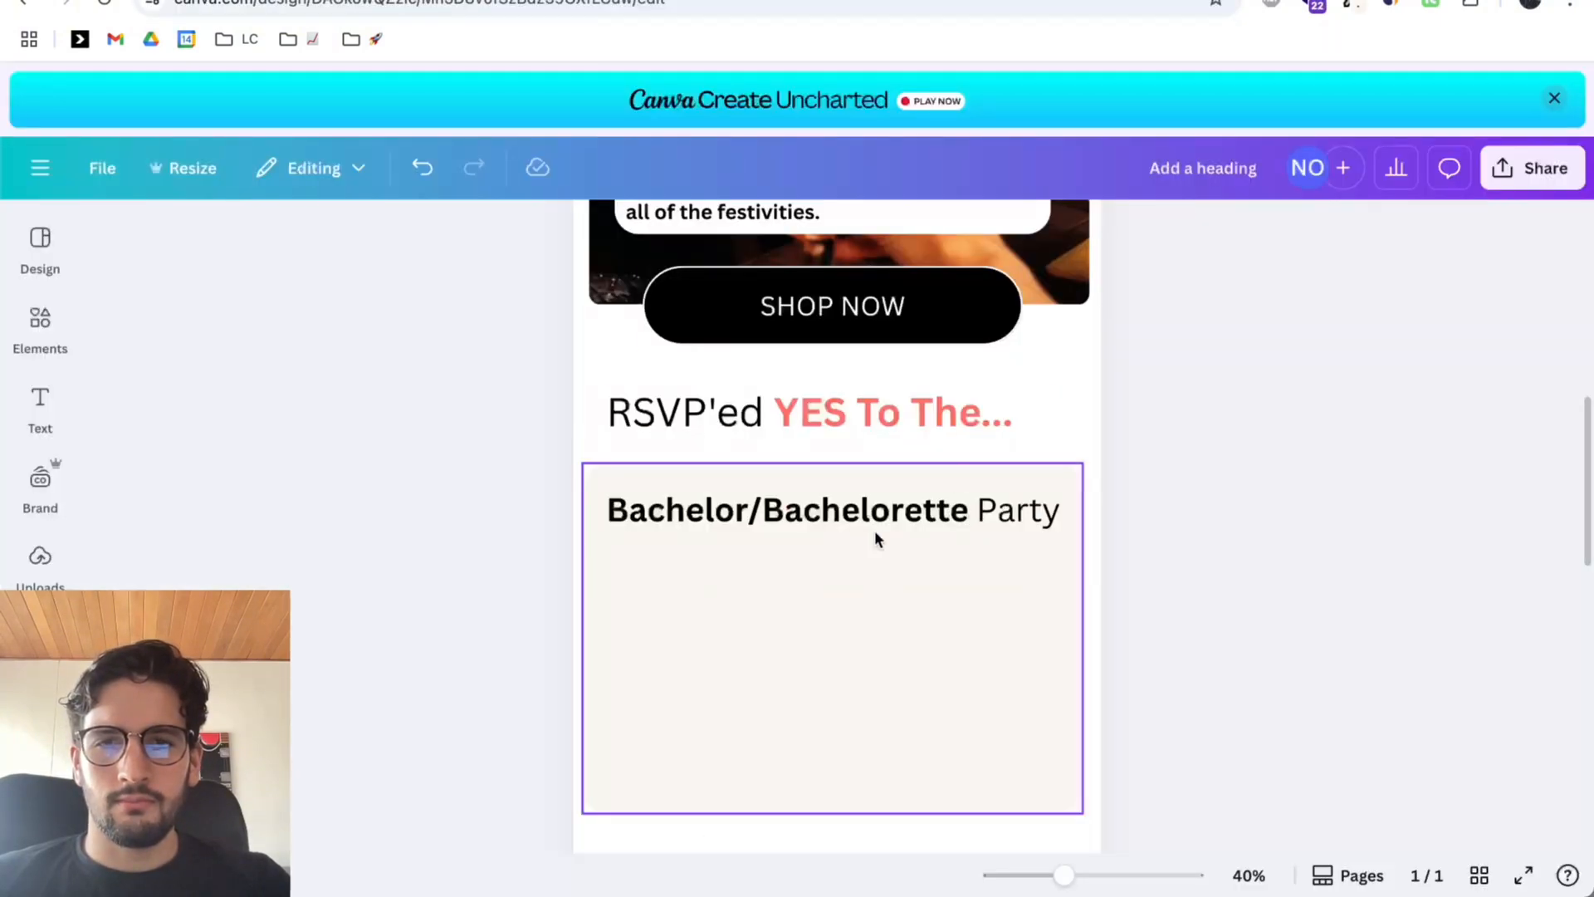
# Search the elements for "frame" and place a rounded square picture frame in the beige card below its heading.
pyautogui.click(40, 322)
pyautogui.click(218, 236)
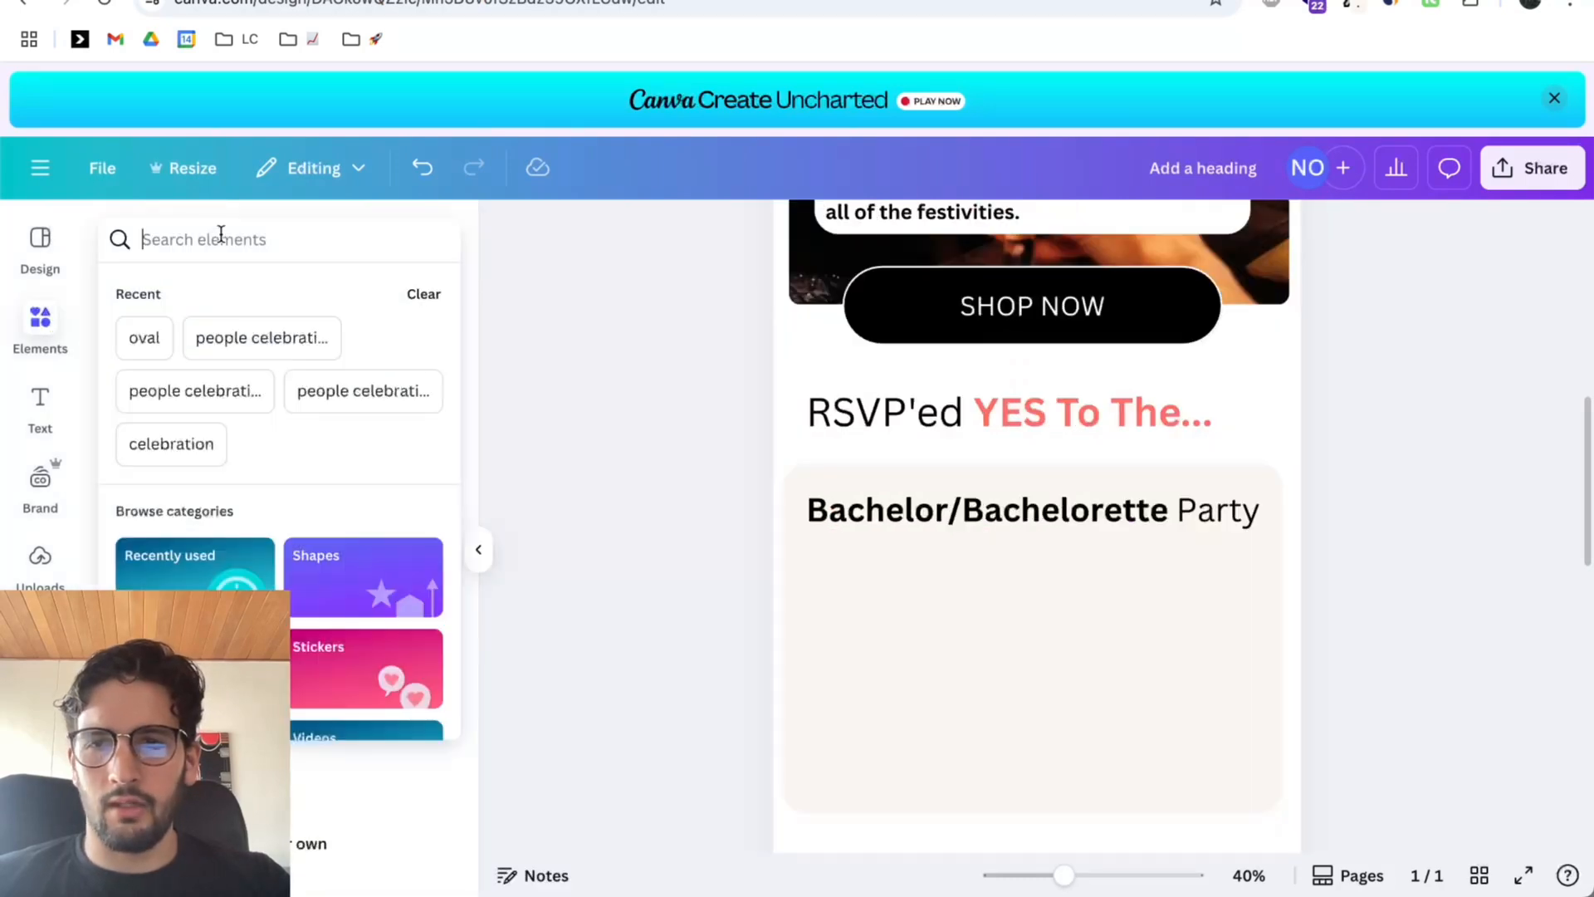
pyautogui.write('frame')
pyautogui.press('Return')
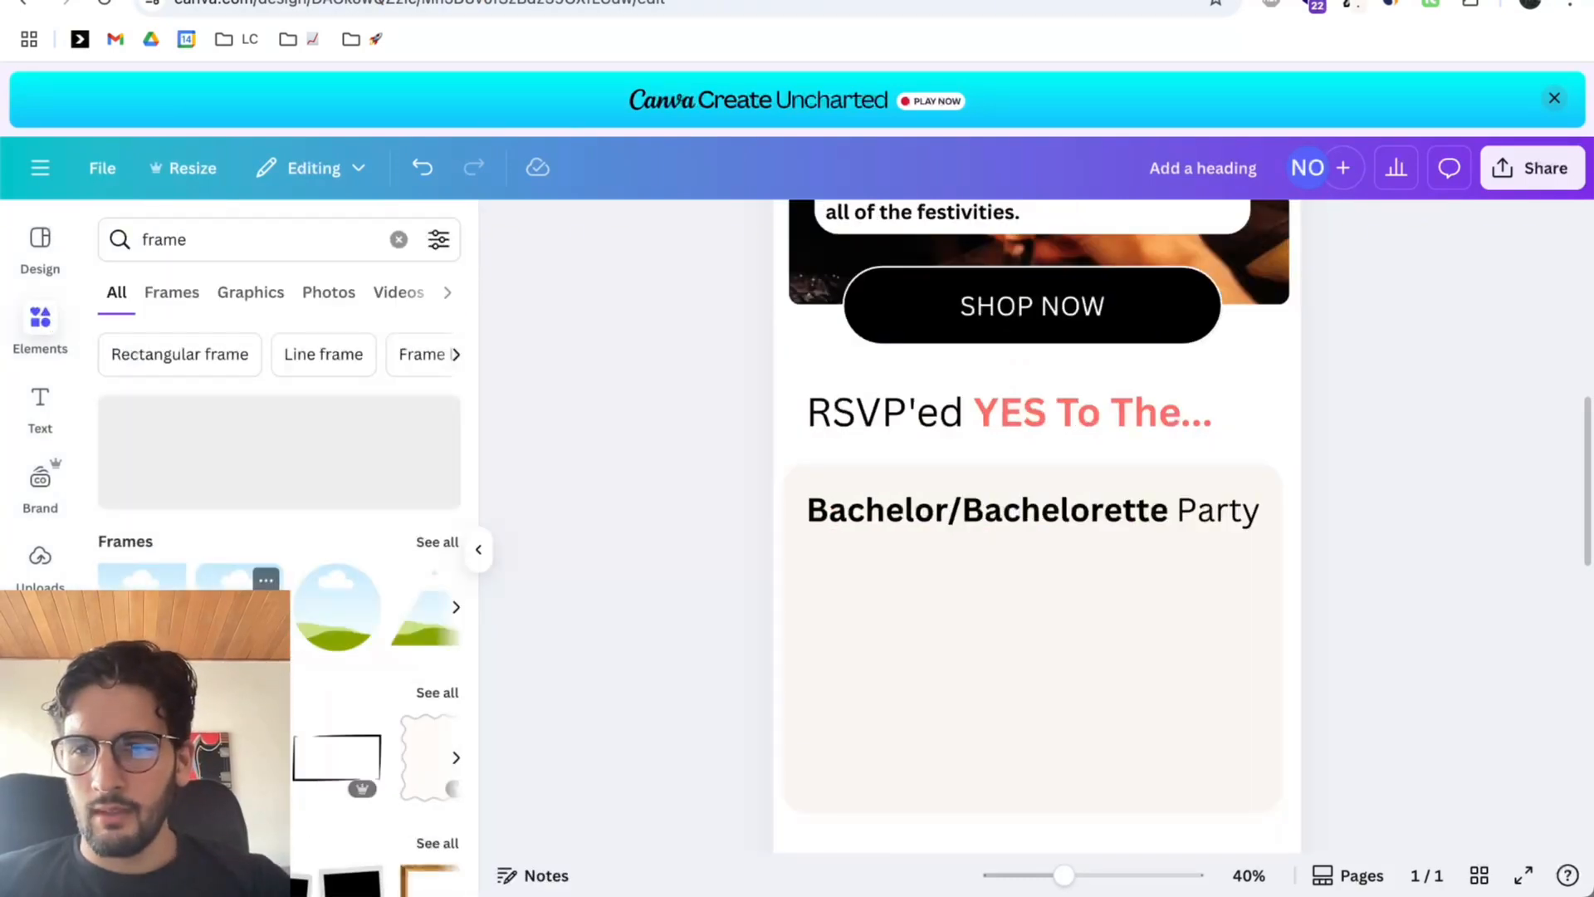
pyautogui.click(239, 580)
pyautogui.scroll(-1, 1036, 633)
pyautogui.moveTo(1036, 633); pyautogui.dragTo(955, 599)
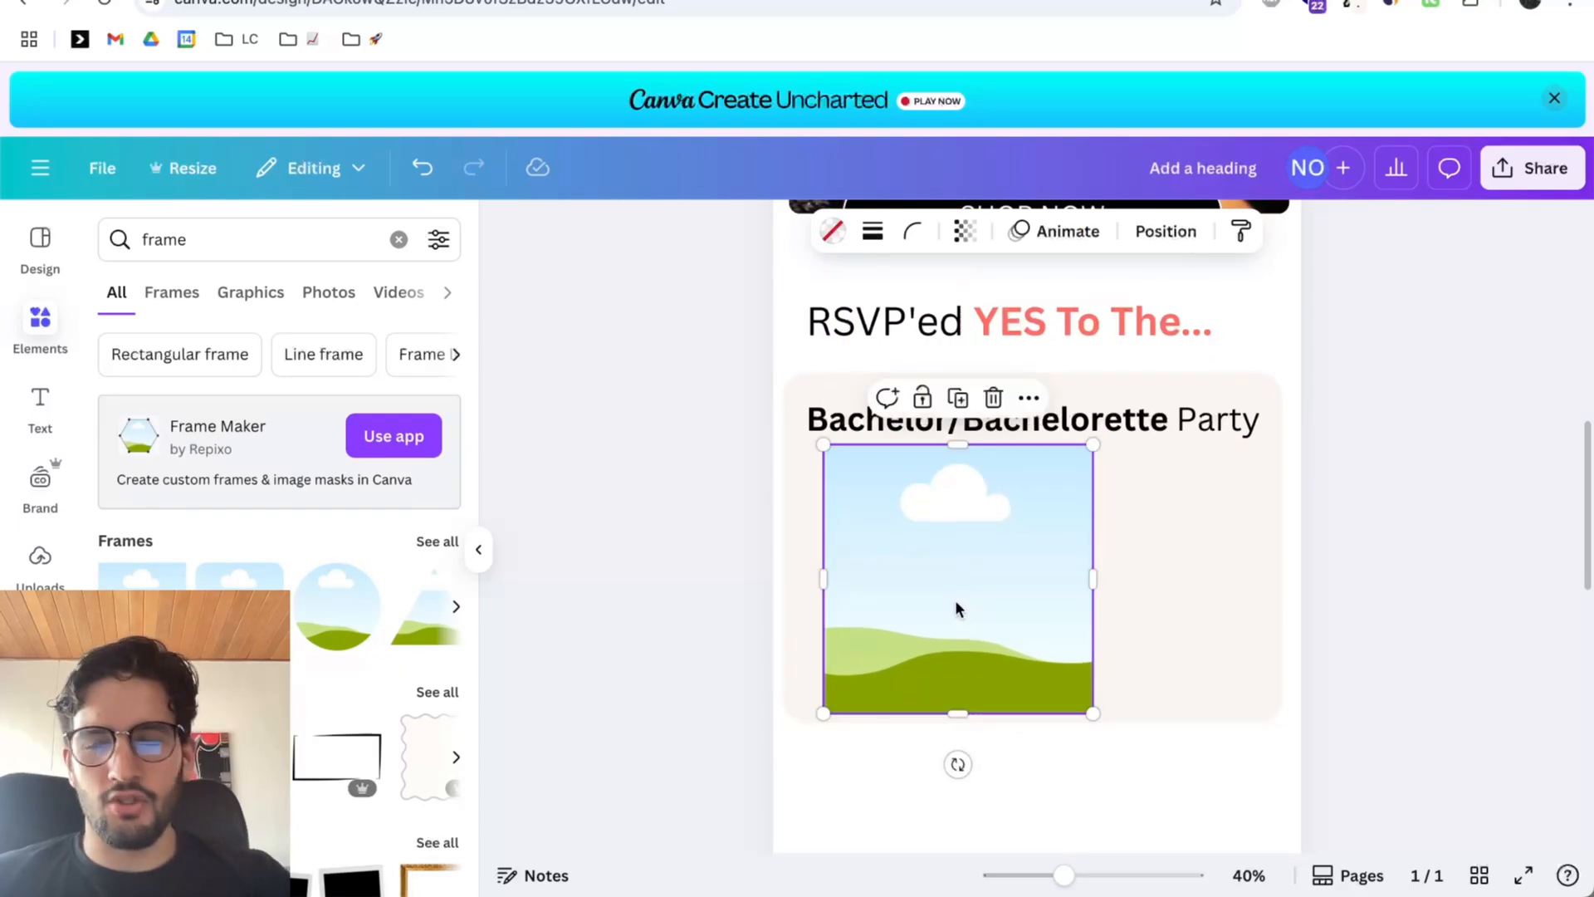
# Narrow and shrink the picture frame to match the email's photo proportions, and align it with the card heading's left edge.
pyautogui.hotkey('ctrl', 'Tab')
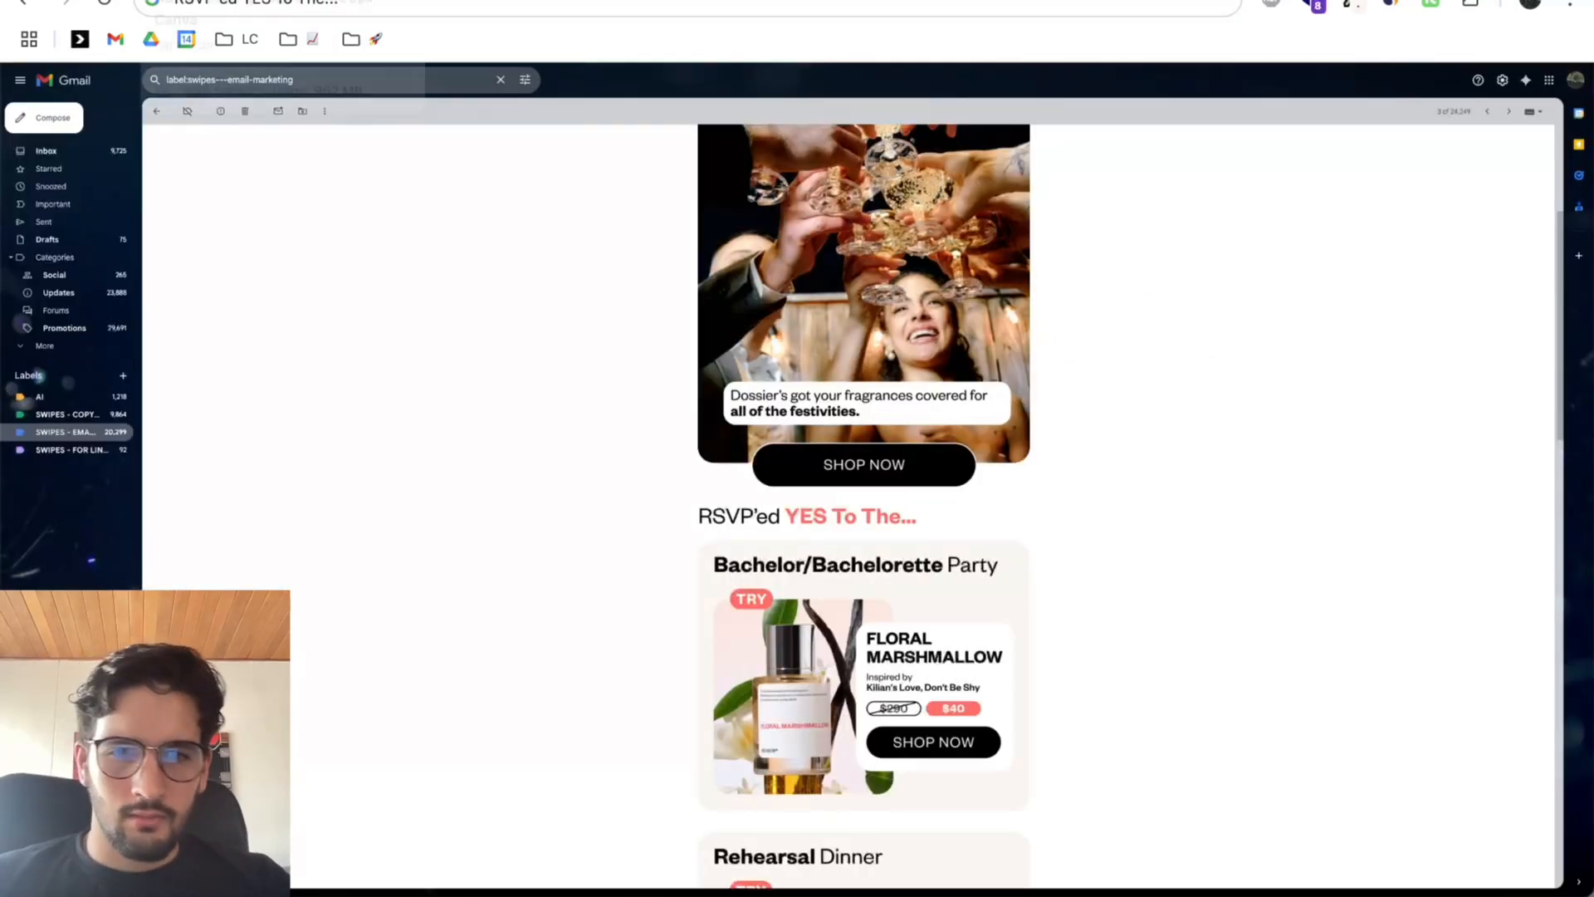
pyautogui.hotkey('ctrl', 'shift', 'Tab')
pyautogui.moveTo(1090, 585); pyautogui.dragTo(1066, 584)
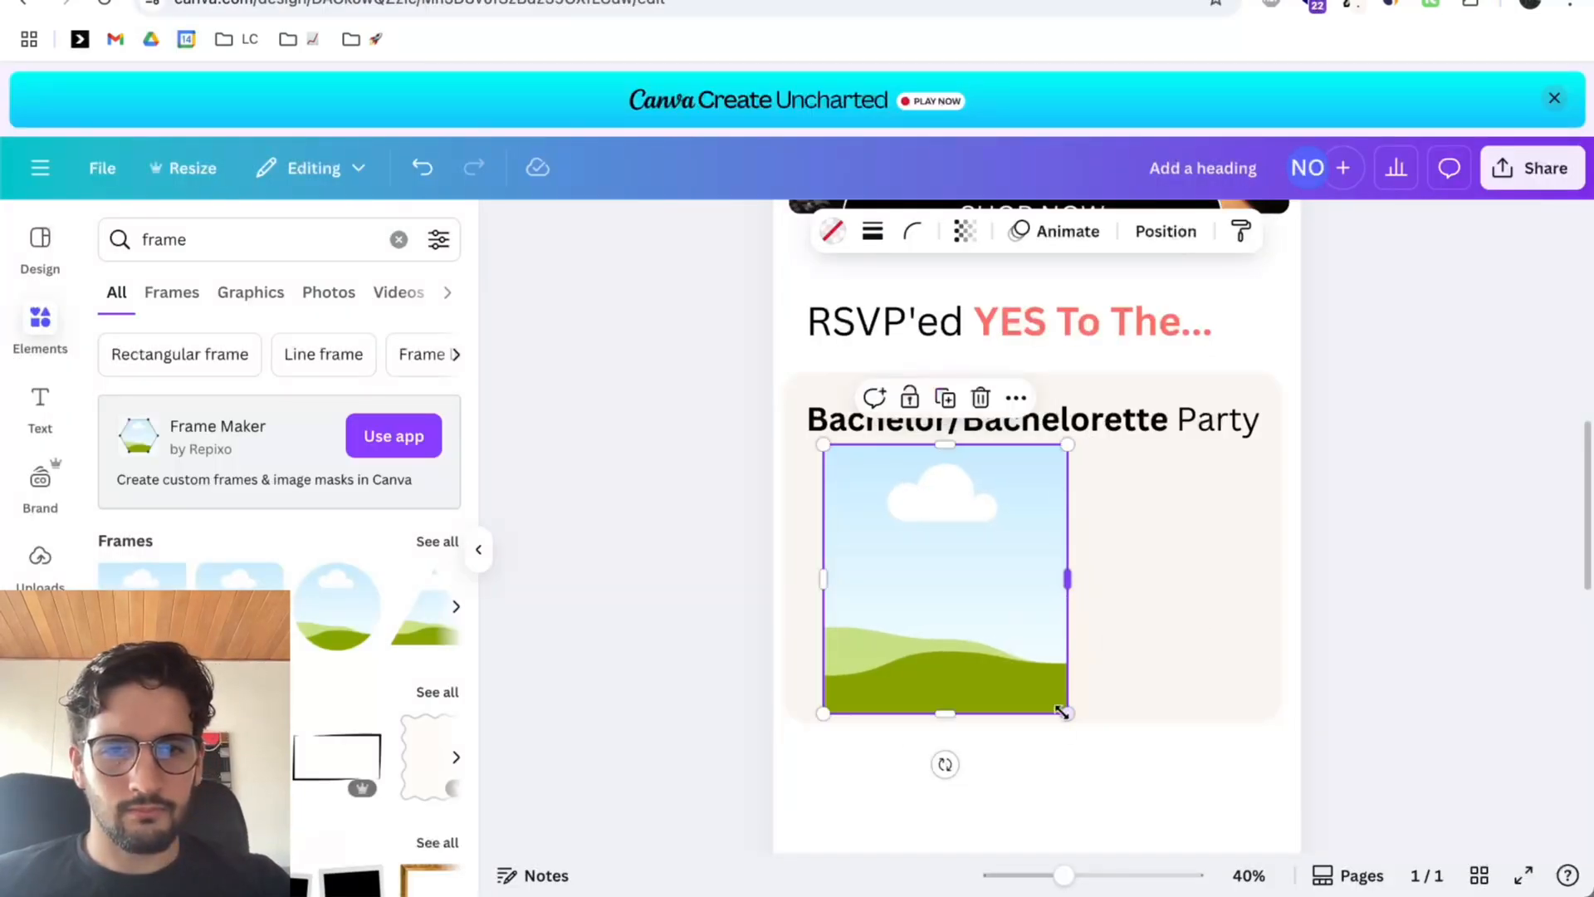
pyautogui.moveTo(1067, 714); pyautogui.dragTo(1003, 662)
pyautogui.click(1455, 531)
# Shrink the Bachelor/Bachelorette Party heading to font size 51.4, leaving more room at the card's right edge.
pyautogui.click(990, 428)
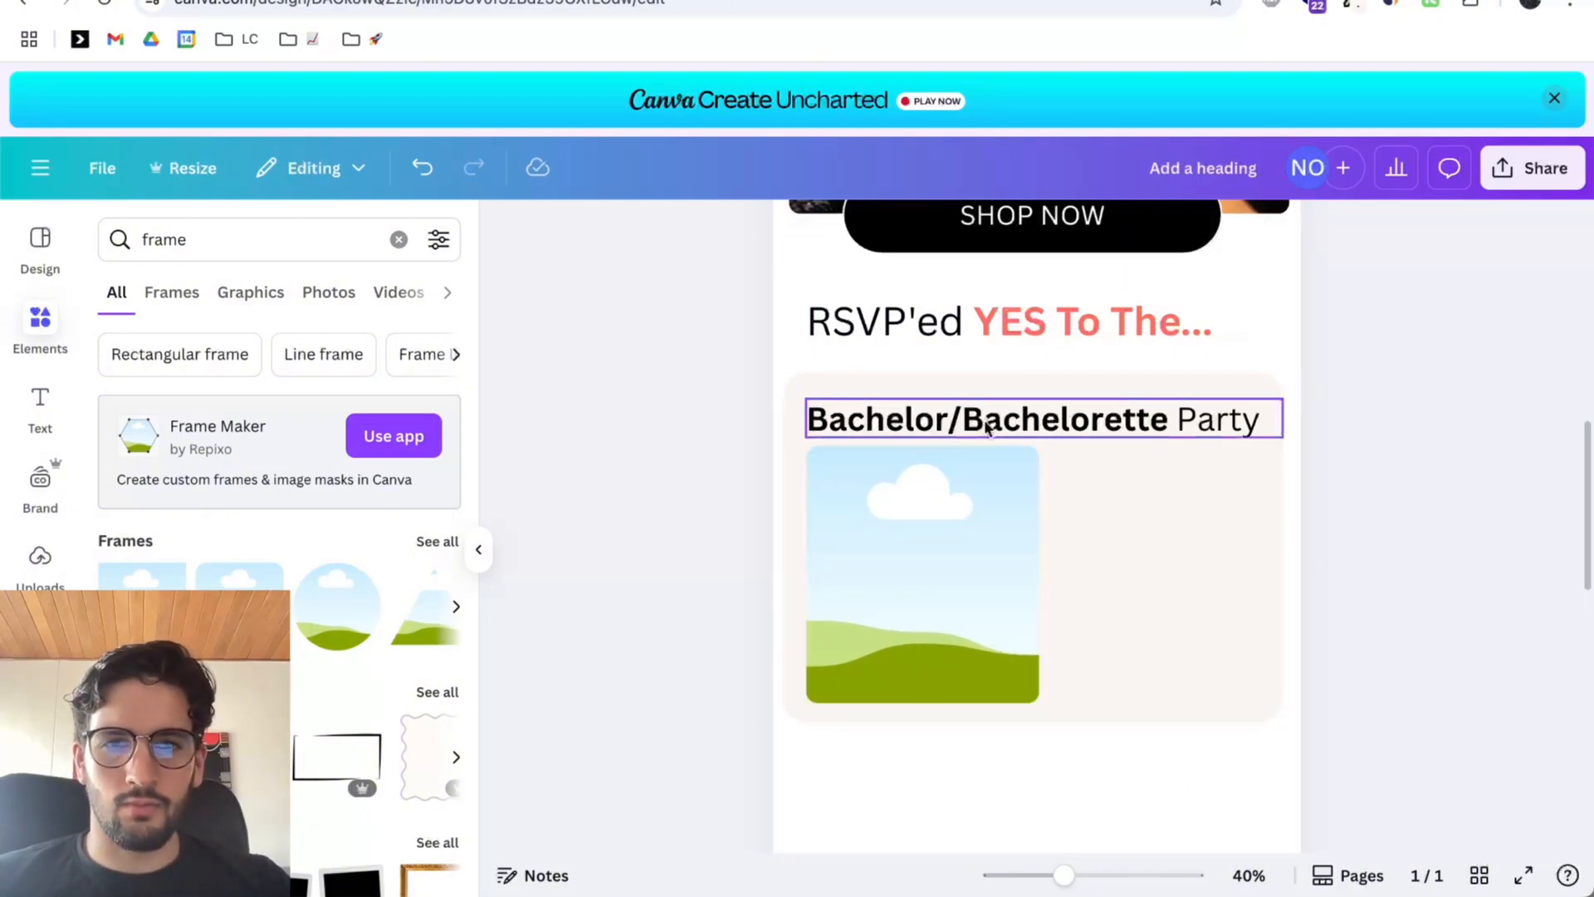
pyautogui.moveTo(991, 428); pyautogui.dragTo(989, 415)
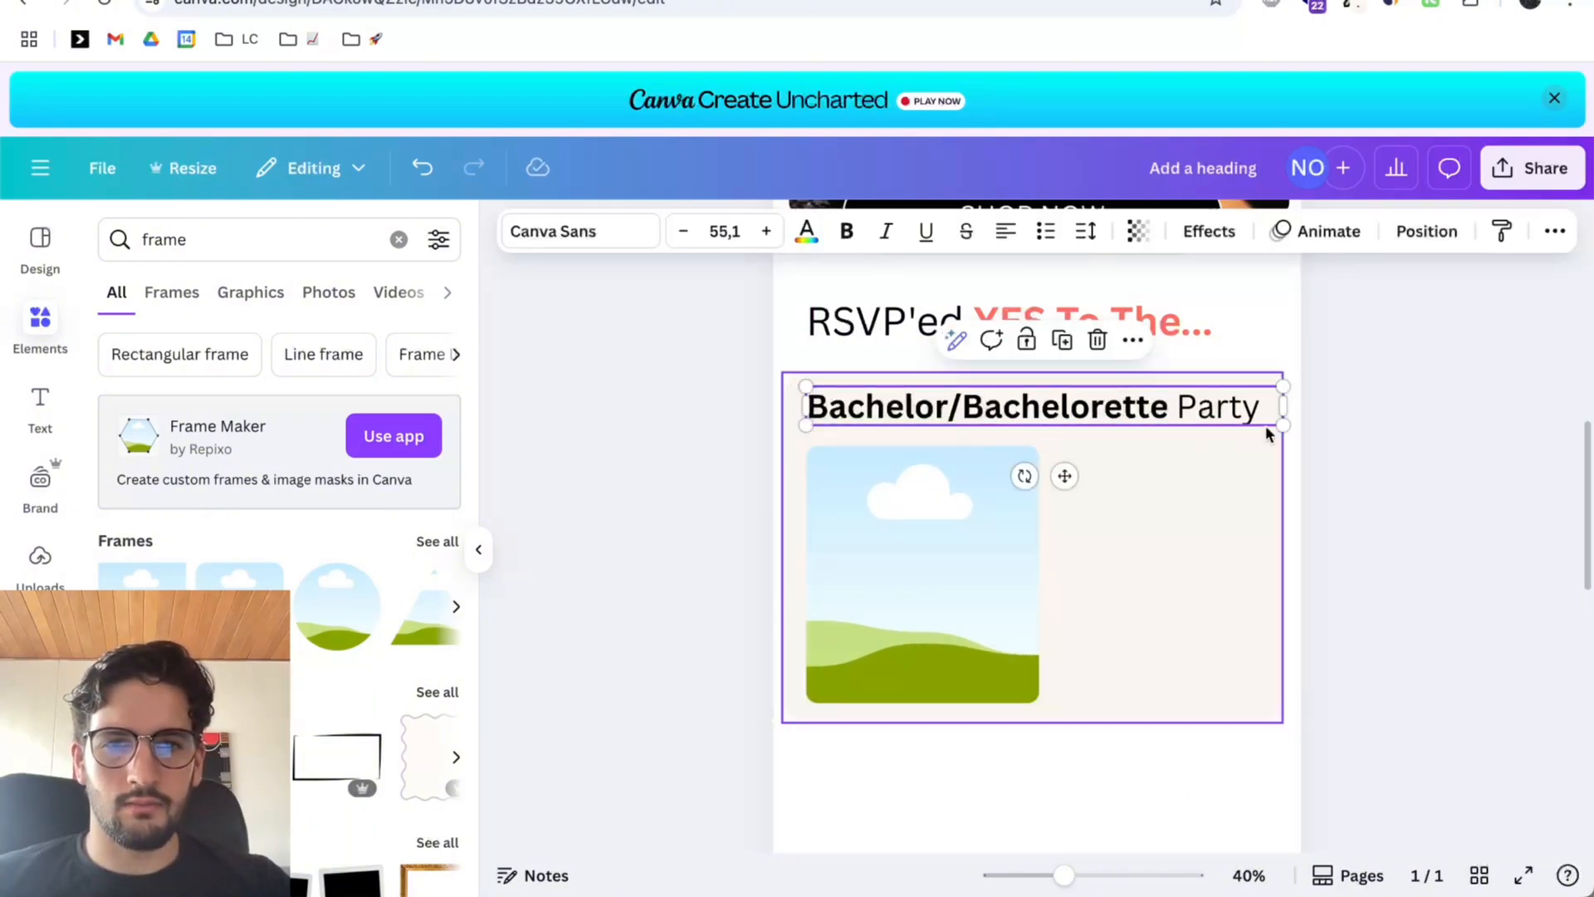
pyautogui.moveTo(1285, 386); pyautogui.dragTo(1186, 419)
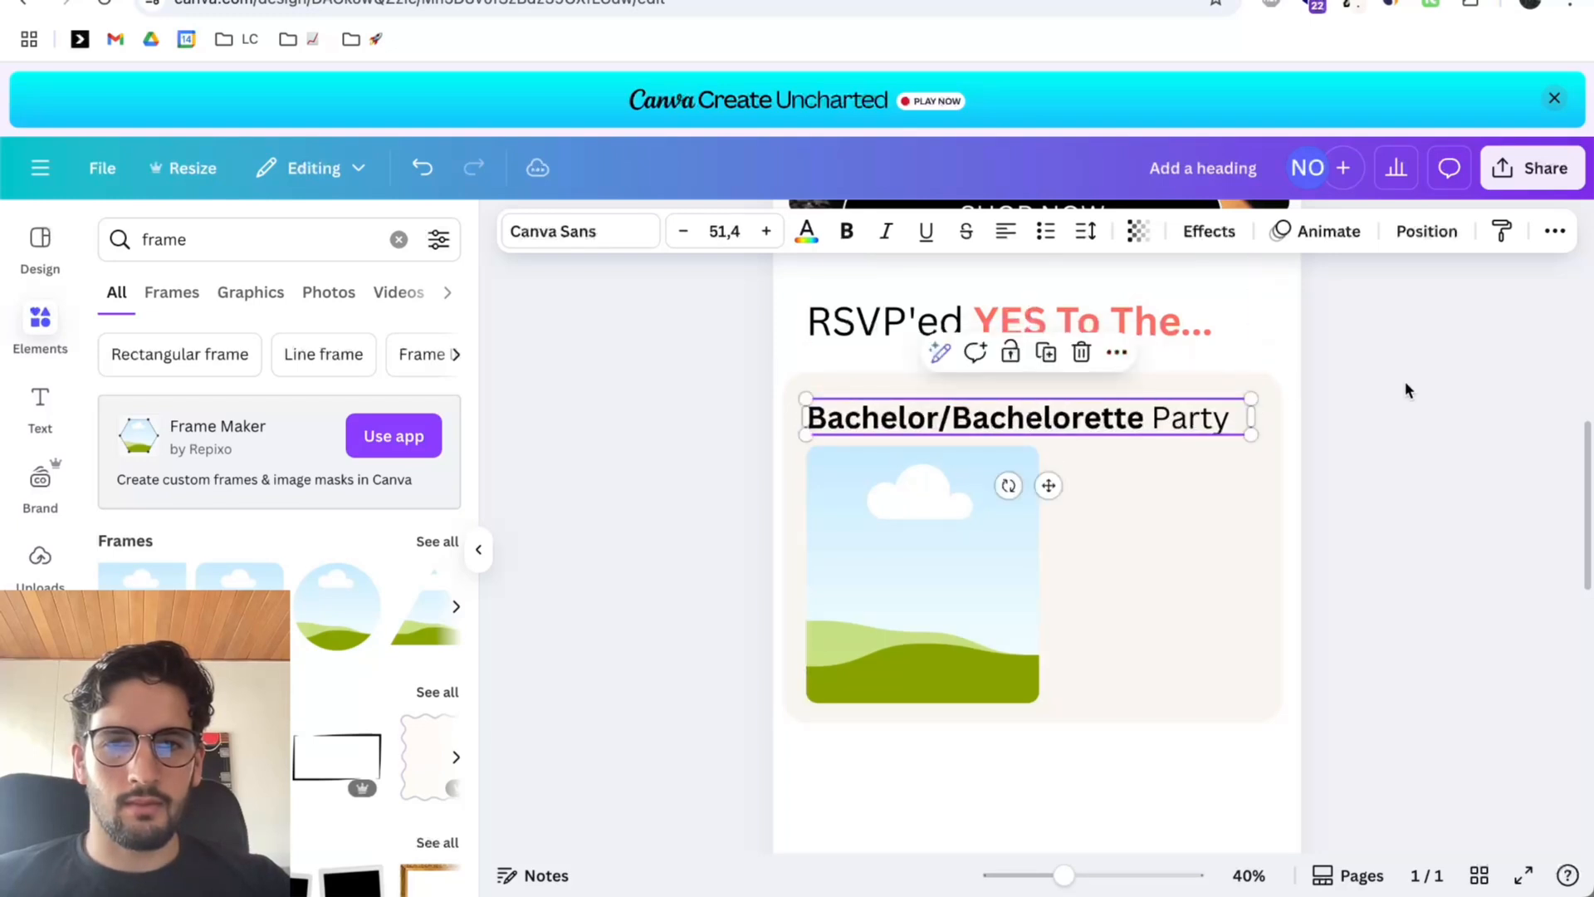
pyautogui.click(1406, 387)
# Check the email's layout and shrink the picture frame slightly from its upper right corner to widen the gap below the heading.
pyautogui.hotkey('ctrl', 'Tab')
pyautogui.hotkey('ctrl', 'shift', 'Tab')
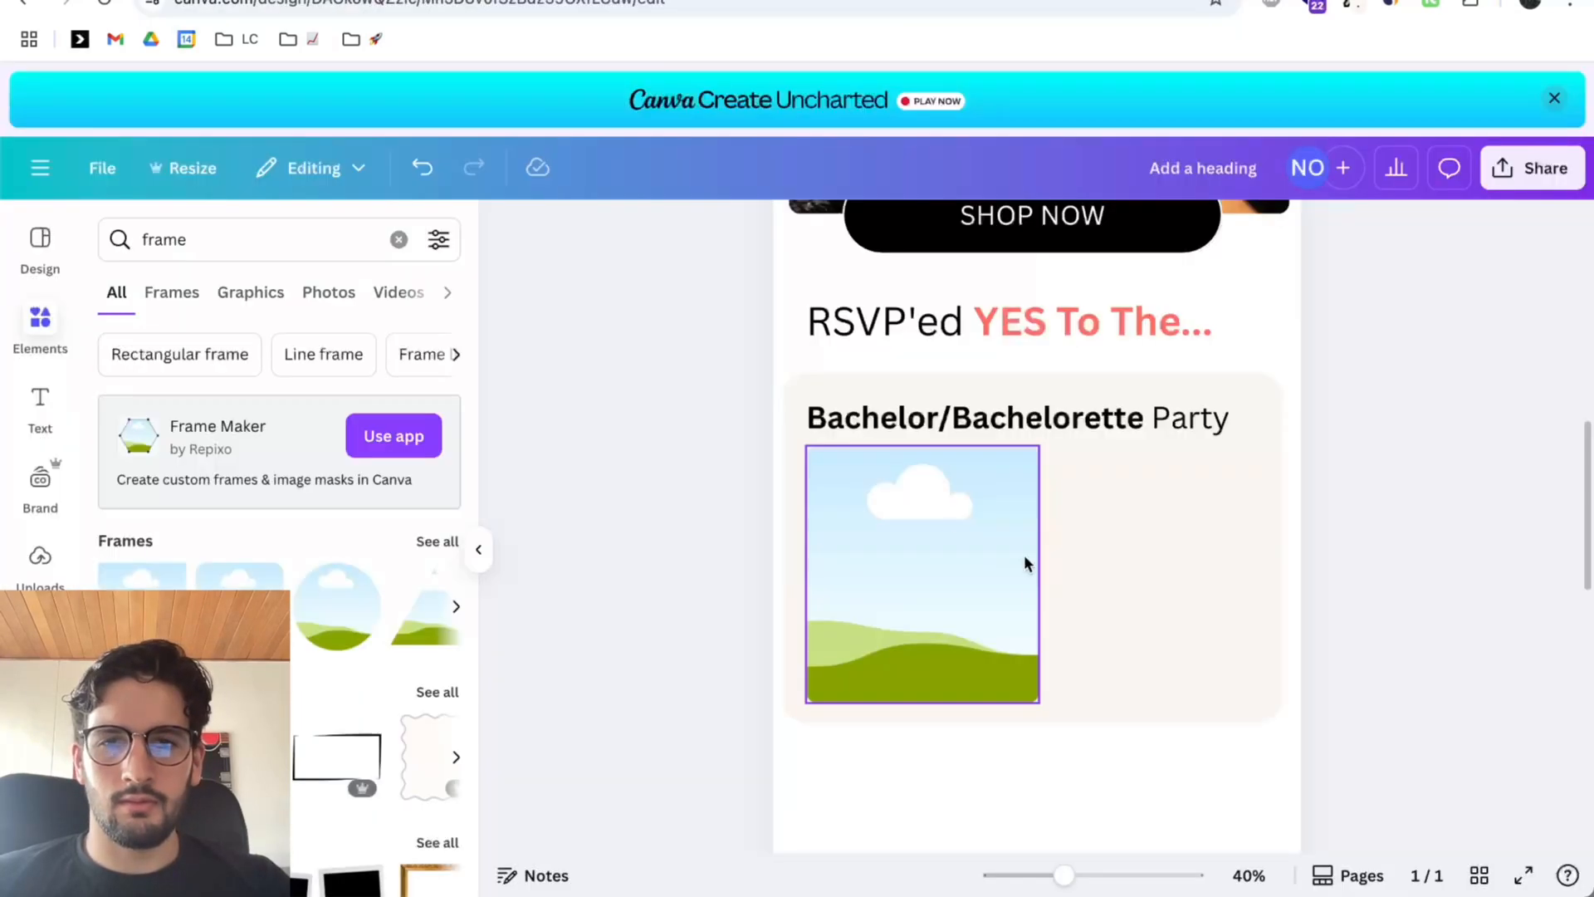
pyautogui.click(1031, 499)
pyautogui.moveTo(1043, 450); pyautogui.dragTo(1033, 457)
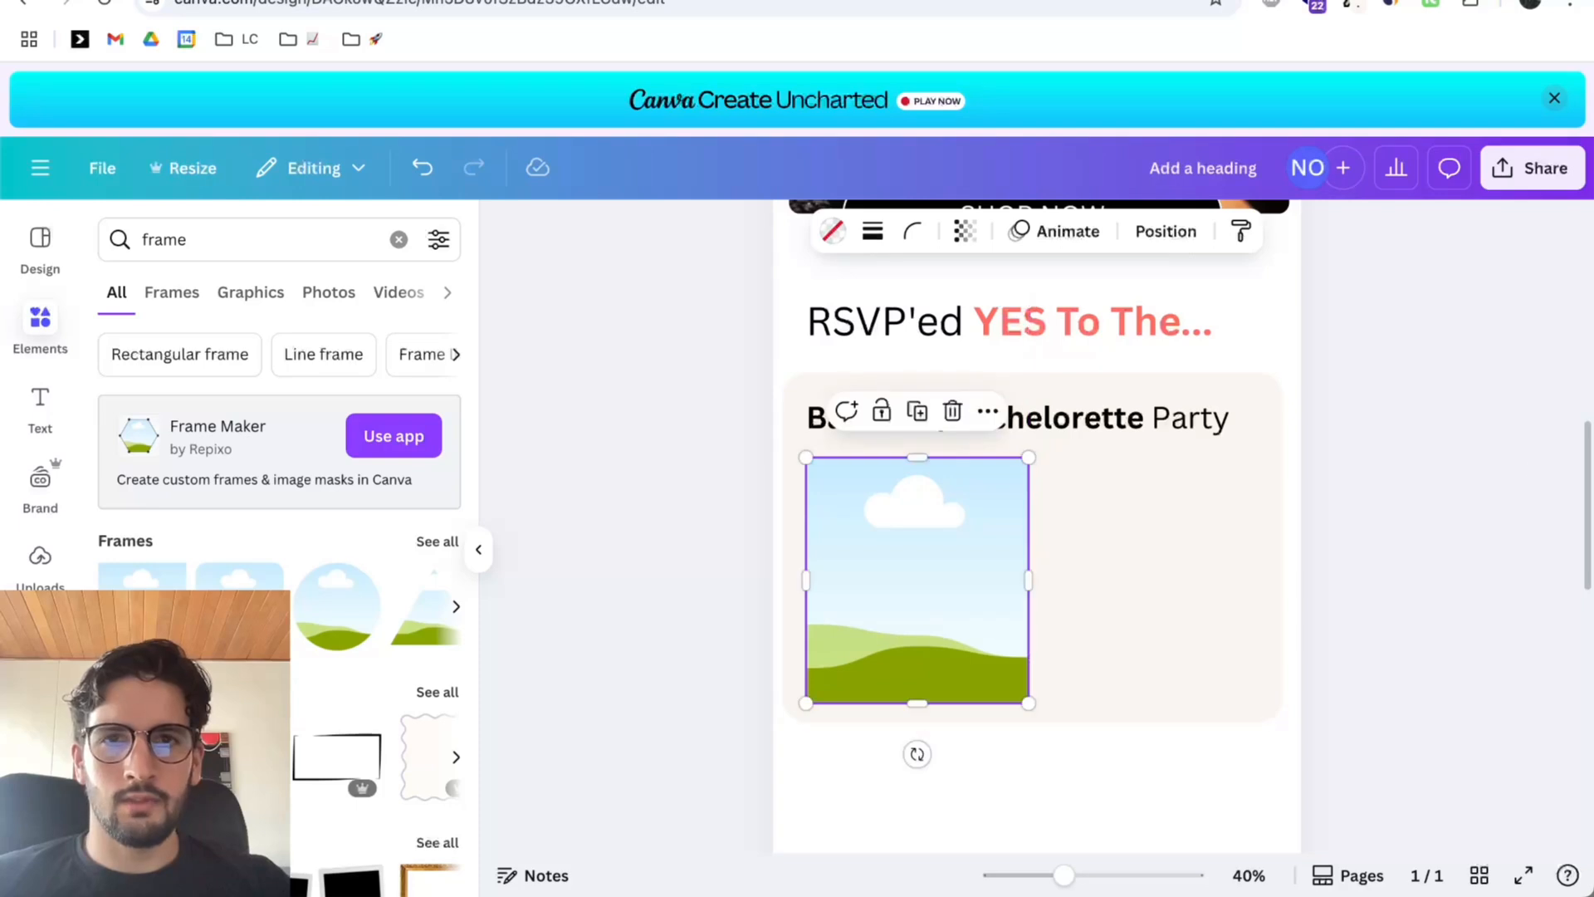
# Copy the Floral Marshmallow bottle image from the Dossier product page and place it inside the card's picture frame in Canva.
pyautogui.hotkey('ctrl', 'Tab')
pyautogui.rightClick(600, 507)
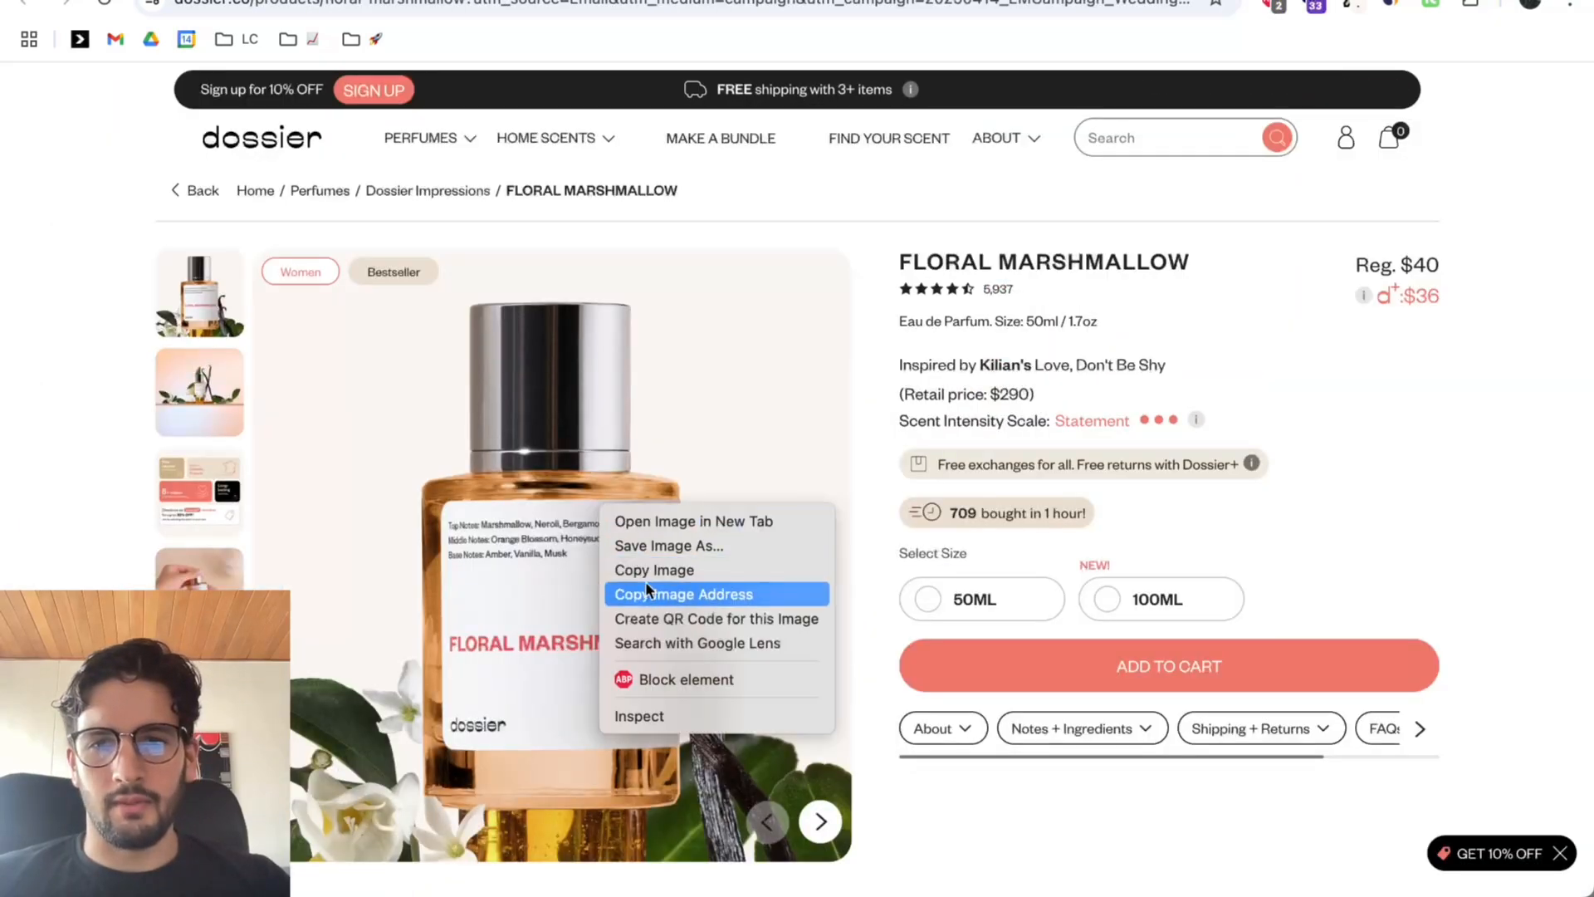
pyautogui.click(659, 570)
pyautogui.hotkey('ctrl', 'shift', 'Tab')
pyautogui.click(1551, 455)
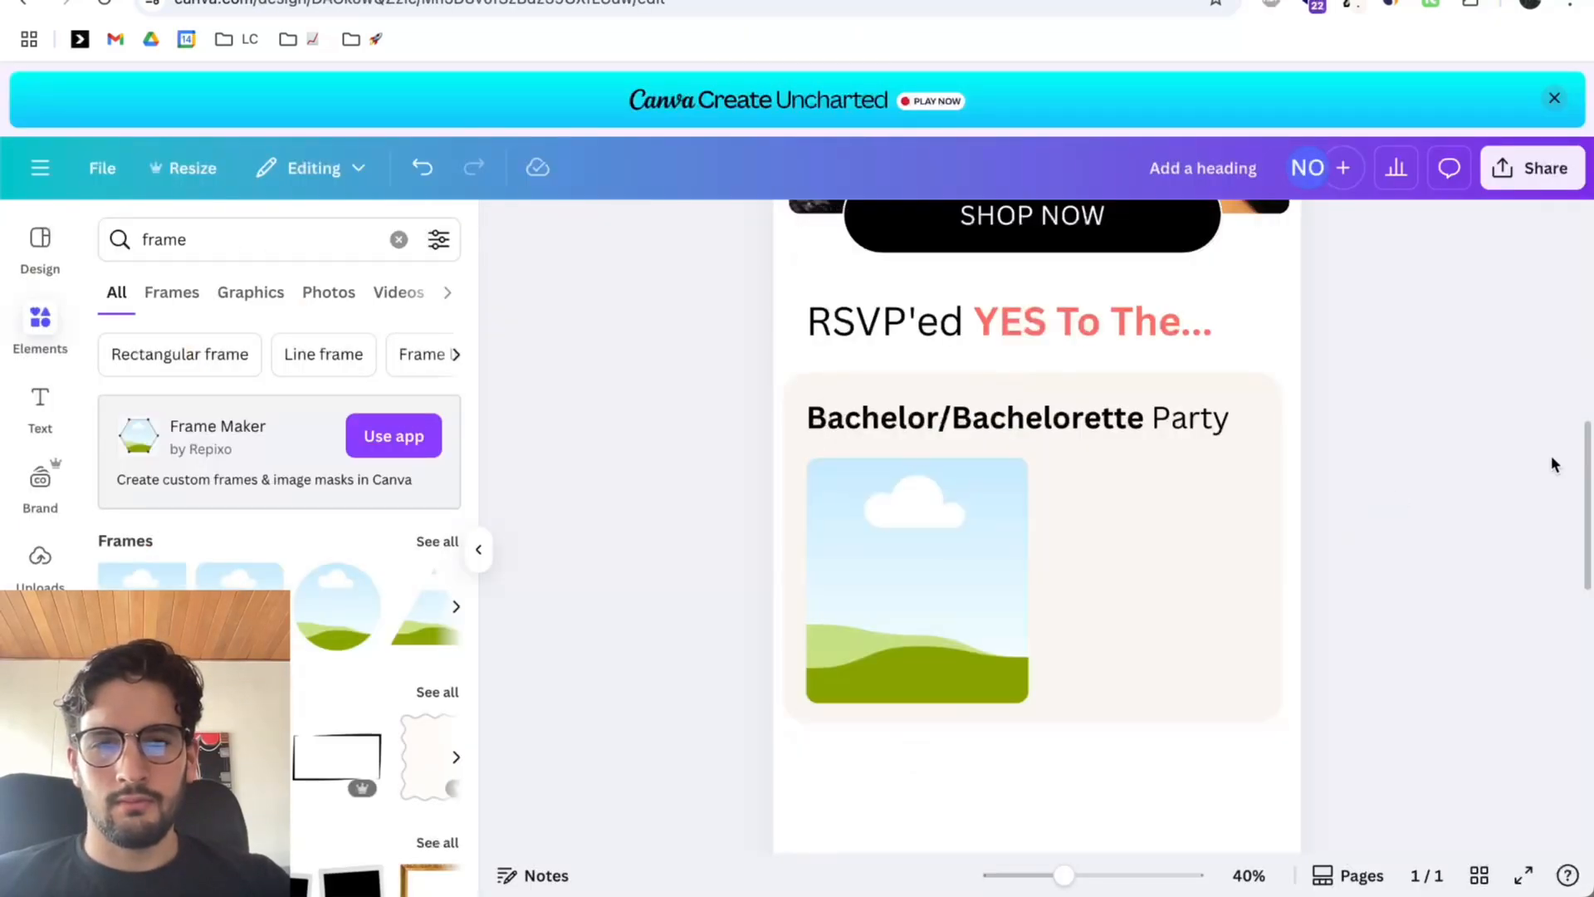
pyautogui.hotkey('ctrl', 'v')
pyautogui.moveTo(1015, 584); pyautogui.dragTo(923, 575)
pyautogui.hotkey('ctrl', 'shift', 'Tab')
pyautogui.hotkey('ctrl', 'Tab')
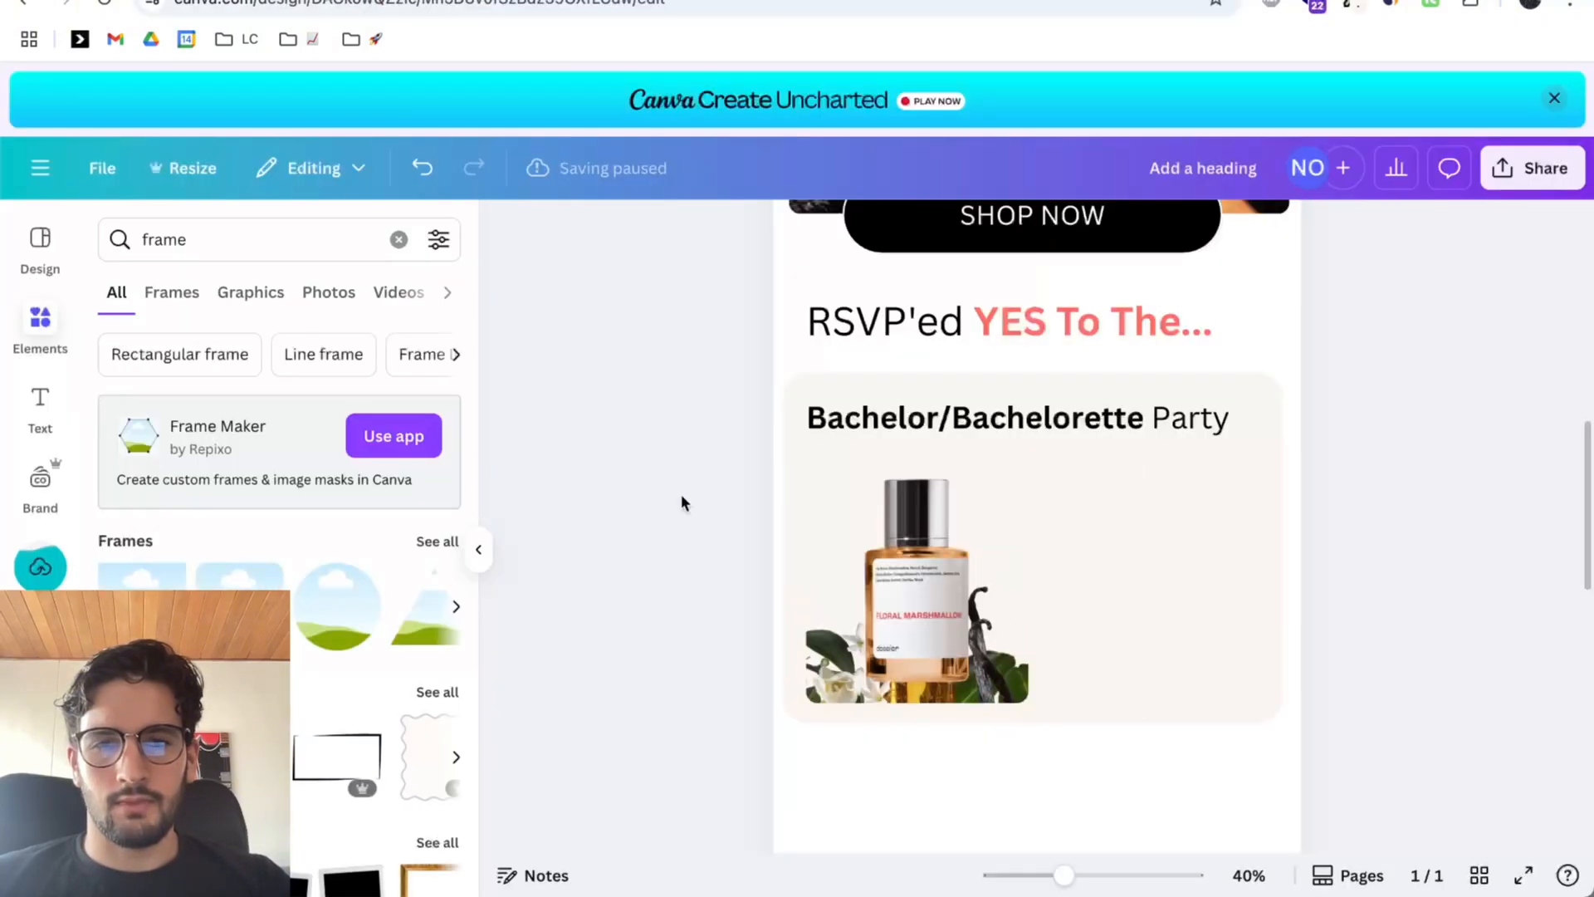
pyautogui.click(915, 629)
pyautogui.doubleClick(926, 626)
pyautogui.click(1360, 499)
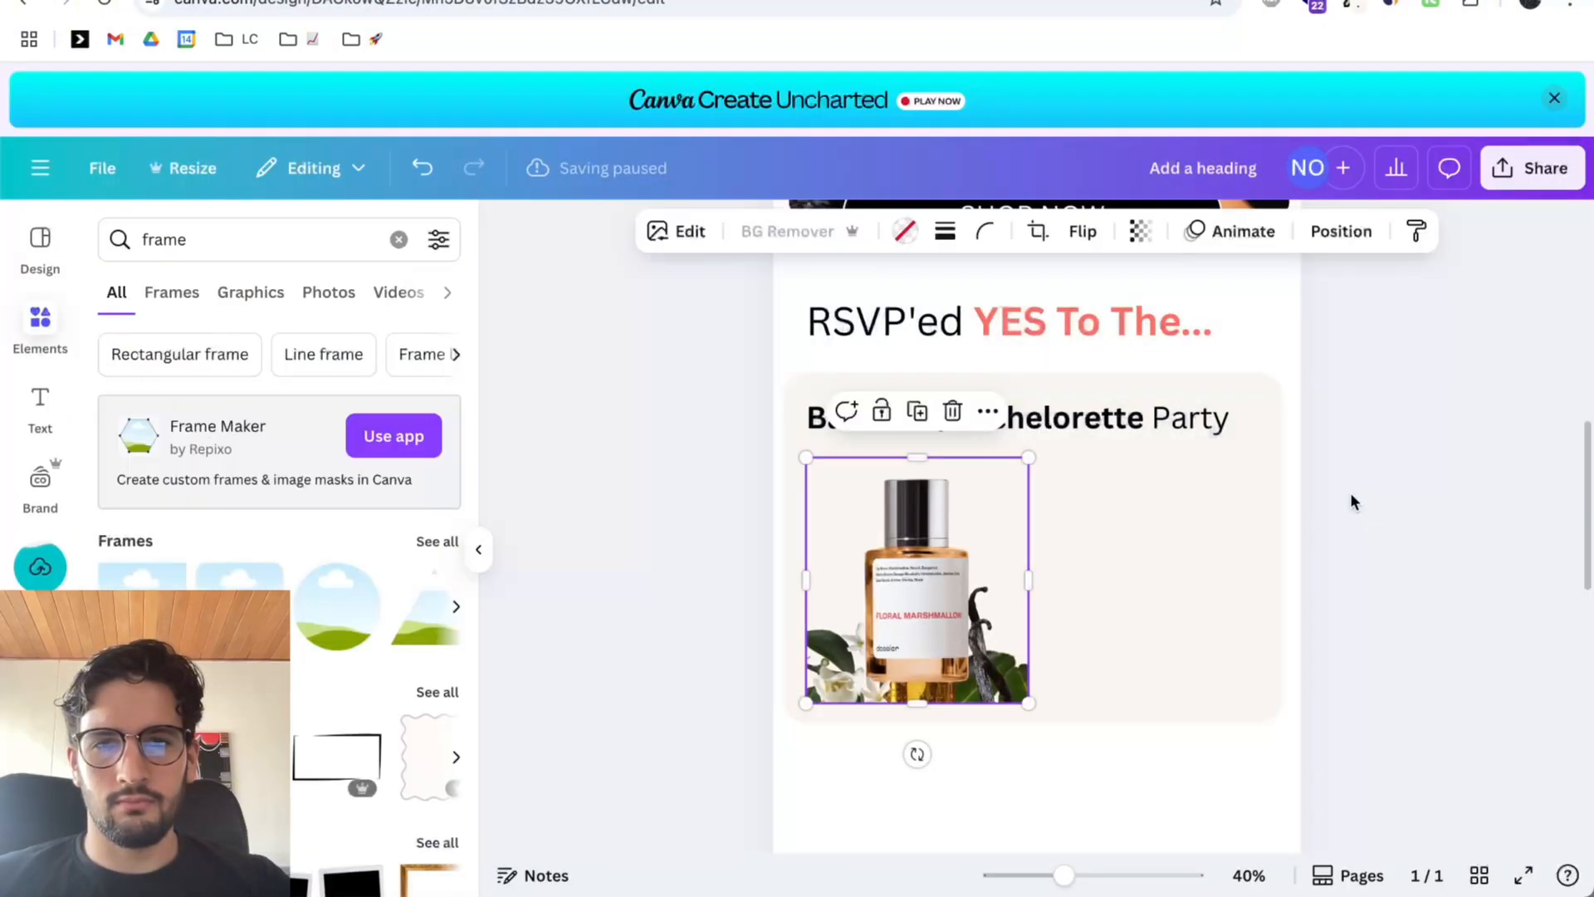
pyautogui.click(1352, 493)
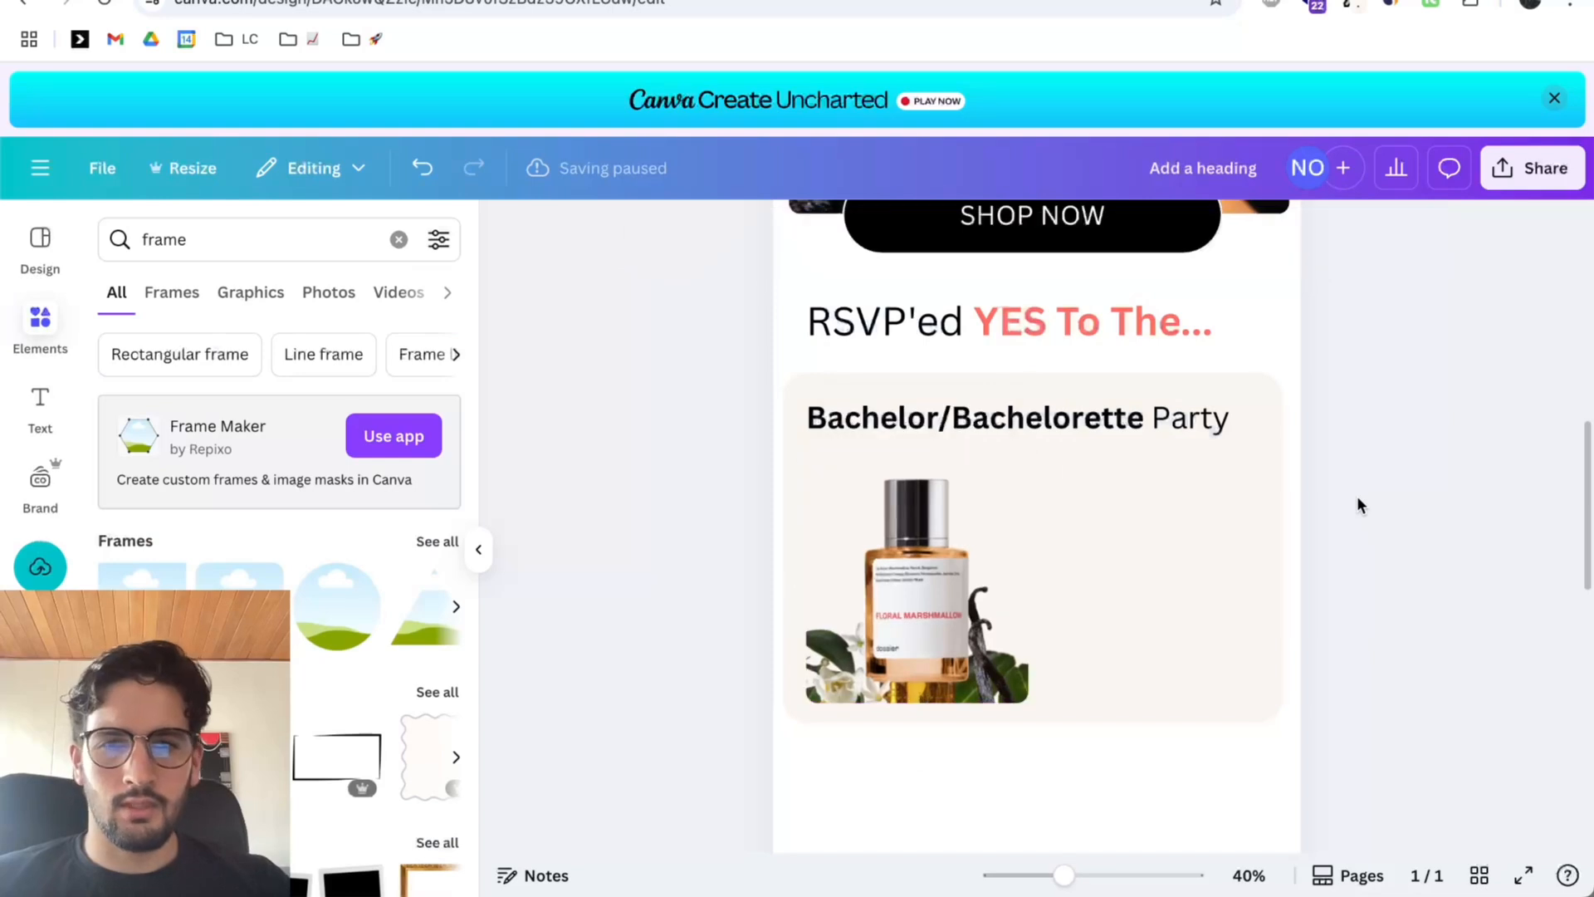
# Compare the selected Floral Marshmallow photo in the card with the product card in the Gmail email.
pyautogui.click(815, 603)
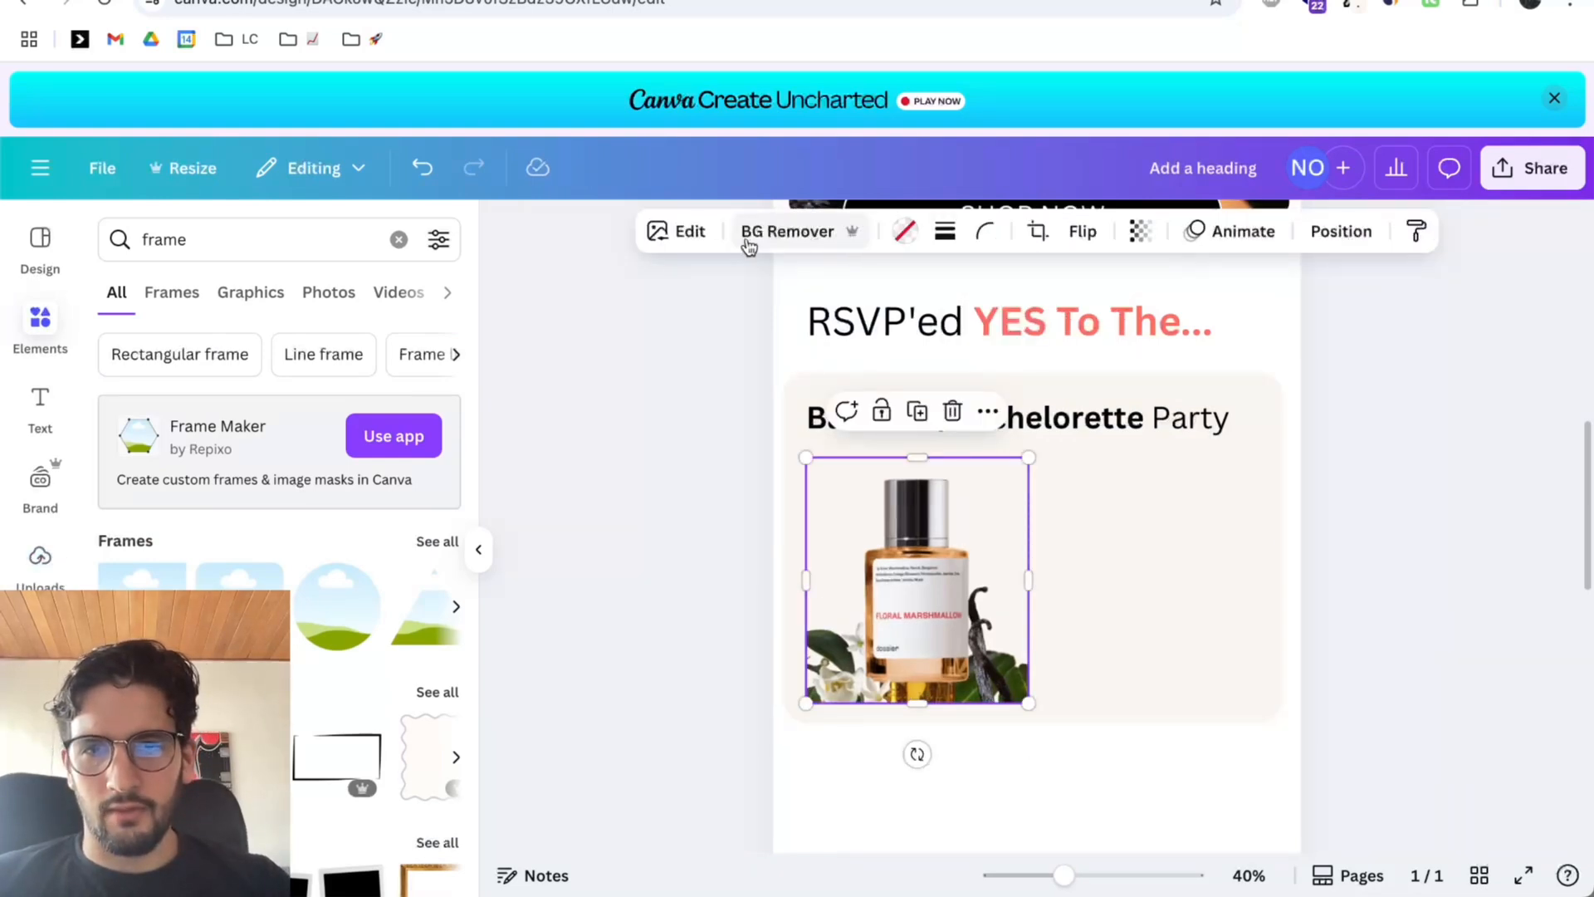
pyautogui.hotkey('ctrl', 'Tab')
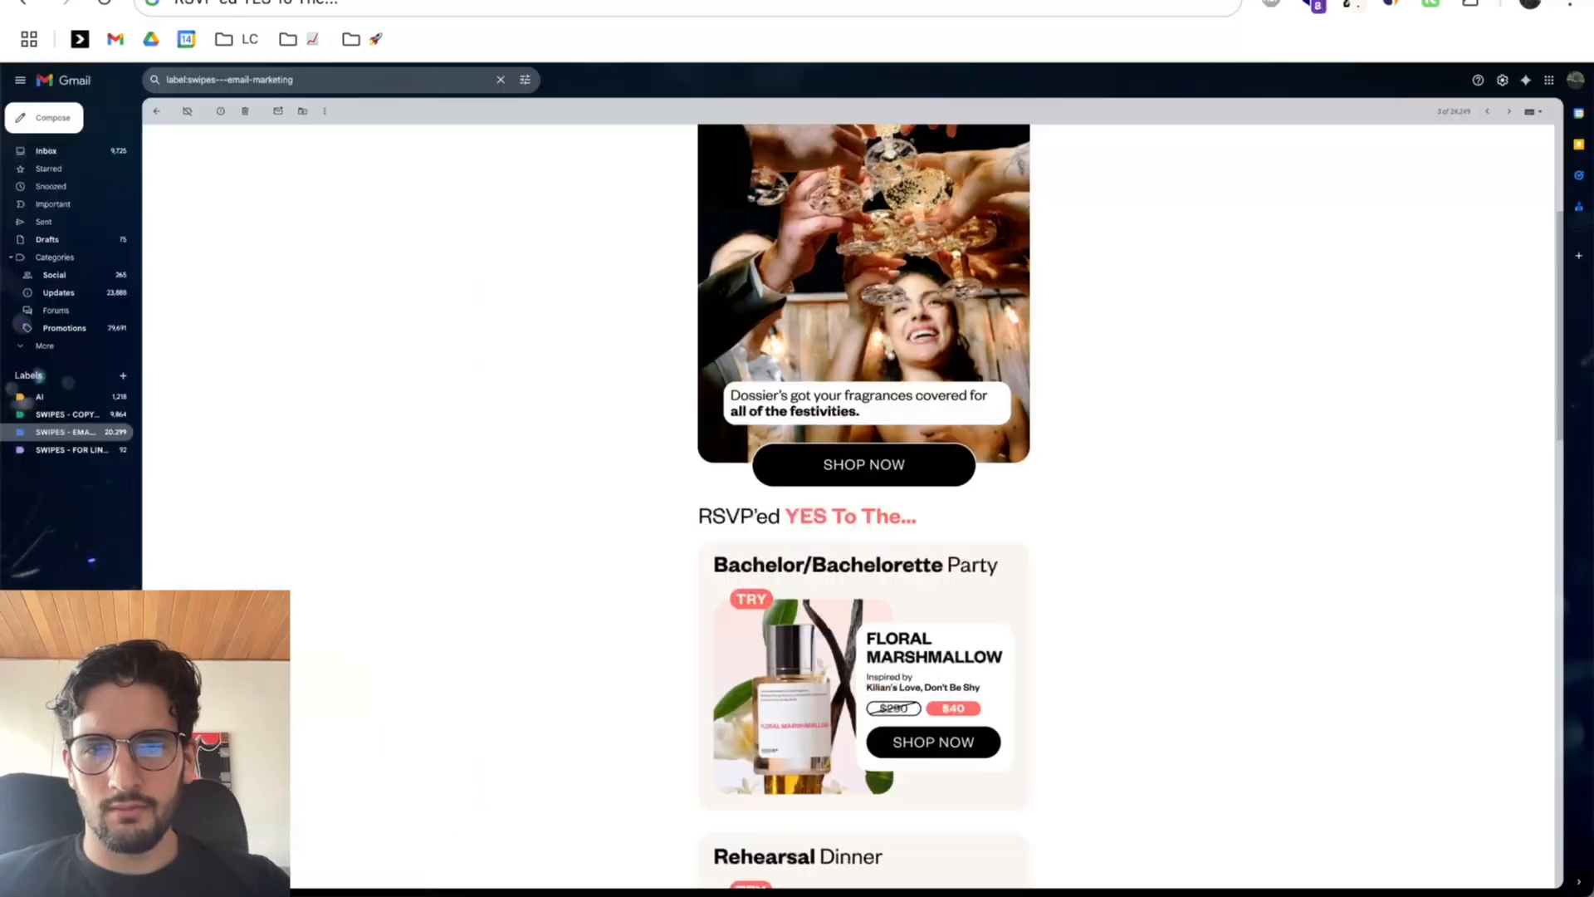
pyautogui.hotkey('ctrl', 'shift', 'Tab')
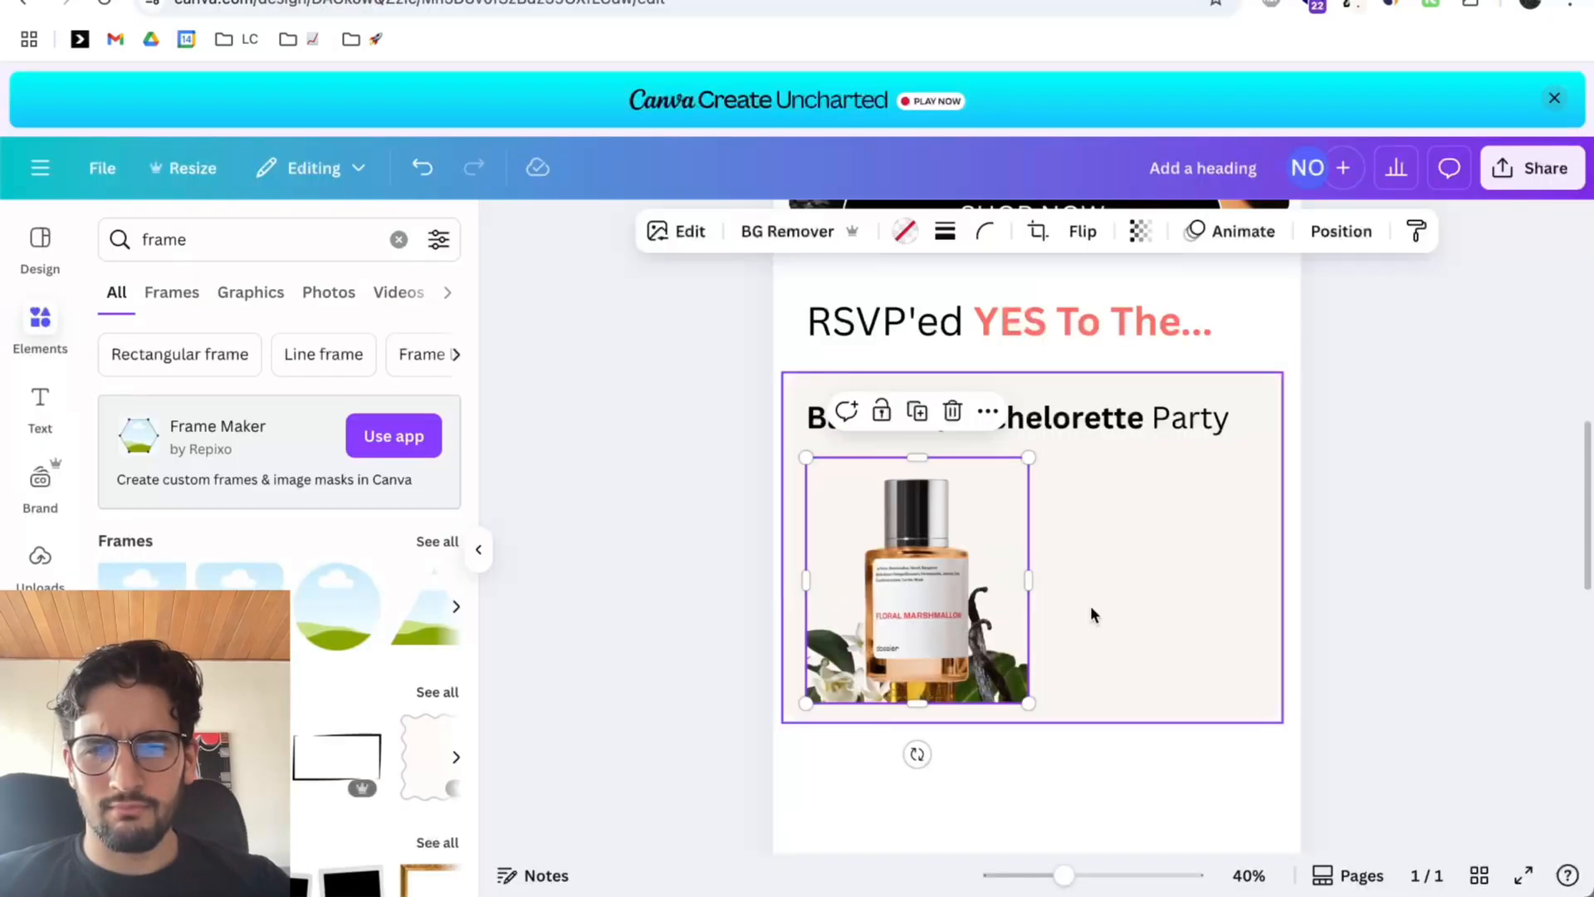
pyautogui.hotkey('ctrl', 'Tab')
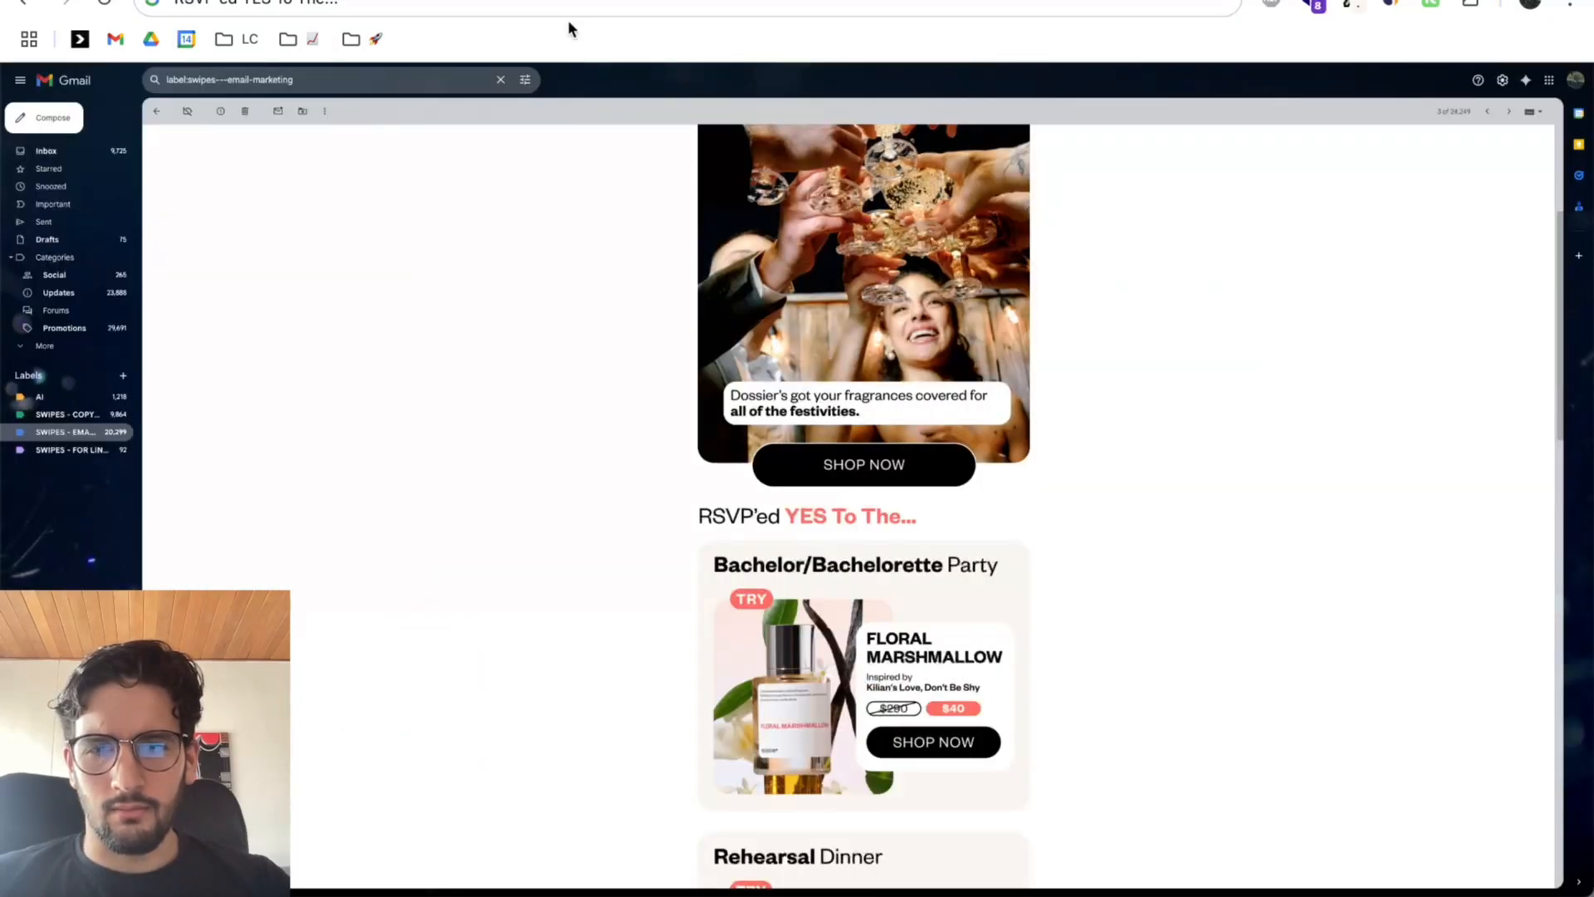
pyautogui.hotkey('ctrl', 'shift', 'Tab')
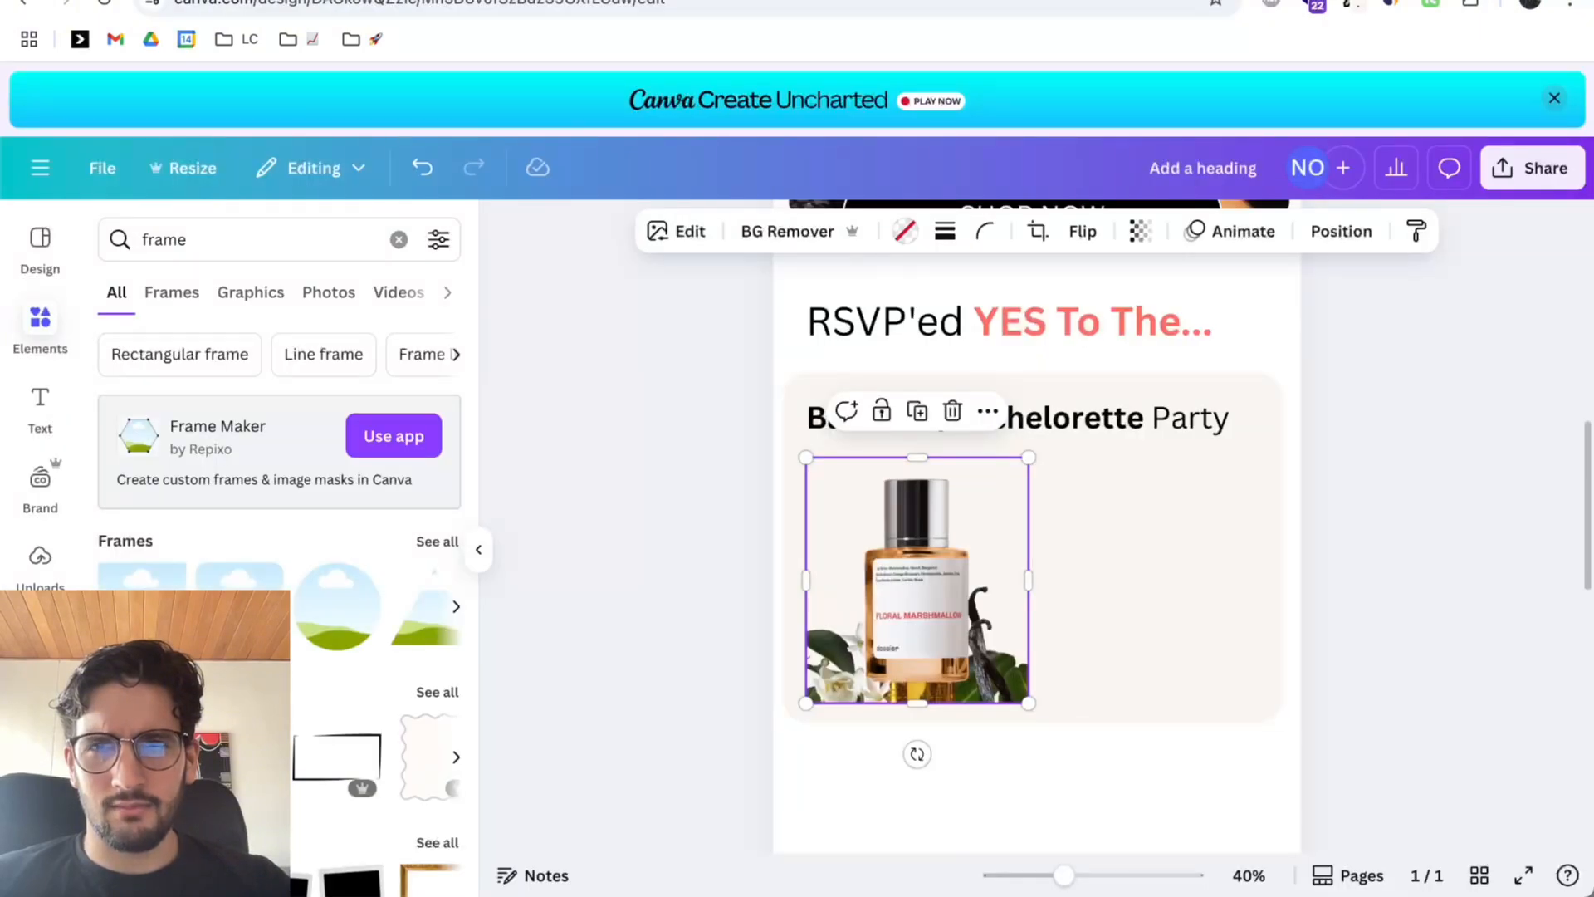
pyautogui.hotkey('ctrl', 'Tab')
pyautogui.hotkey('ctrl', 'shift', 'Tab')
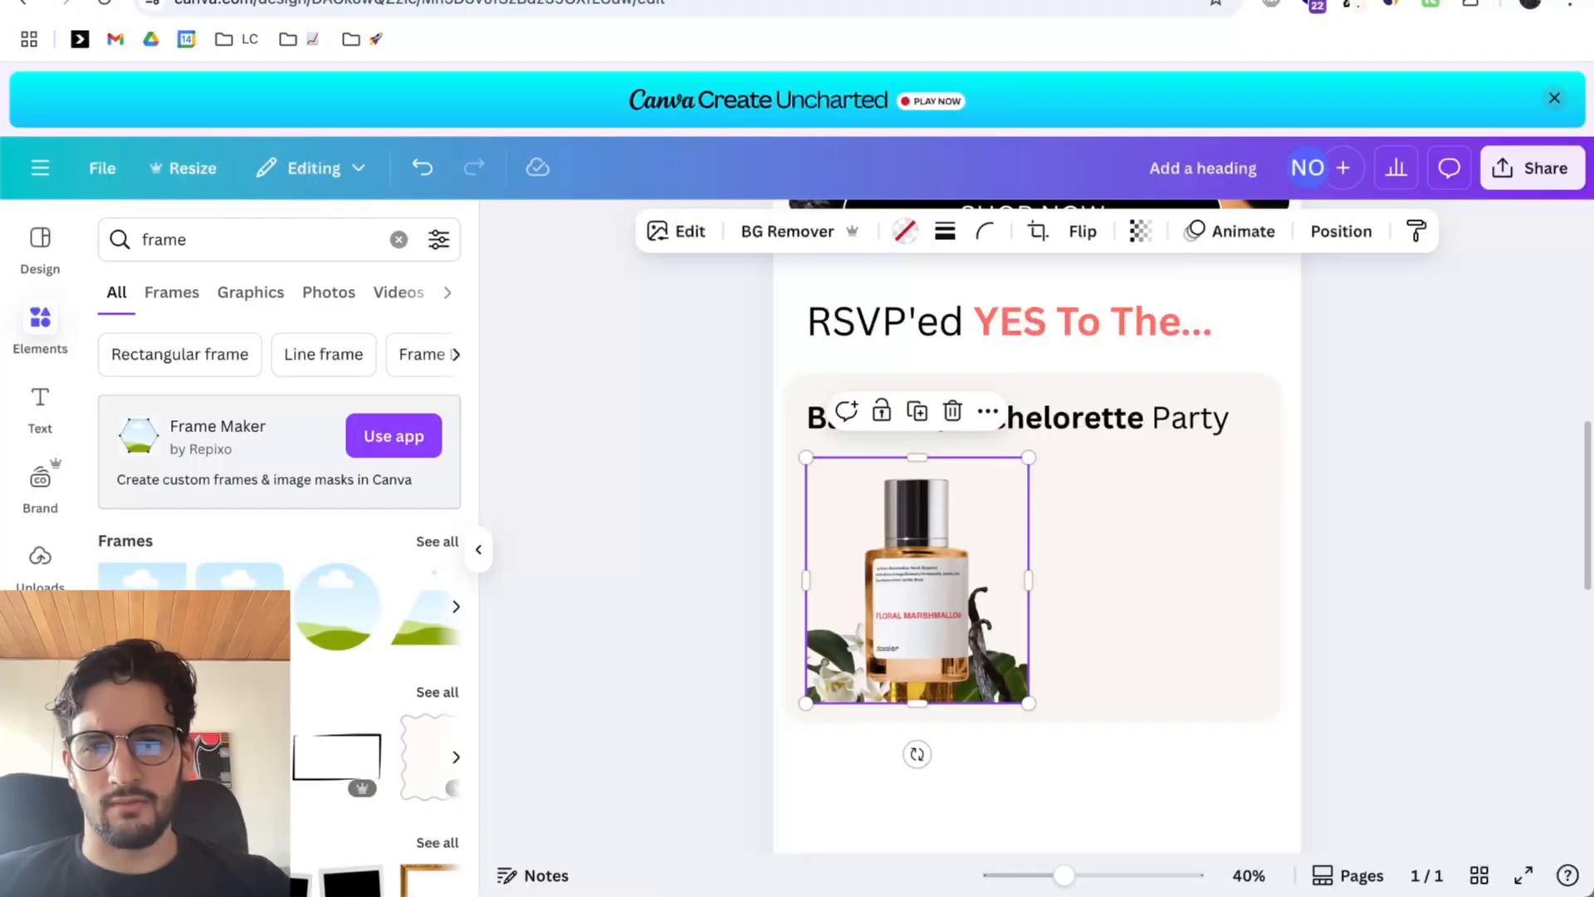
# Copy the second Floral Marshmallow gallery photo, with the bottle on a ledge among leaves, from the Dossier product page.
pyautogui.doubleClick(900, 566)
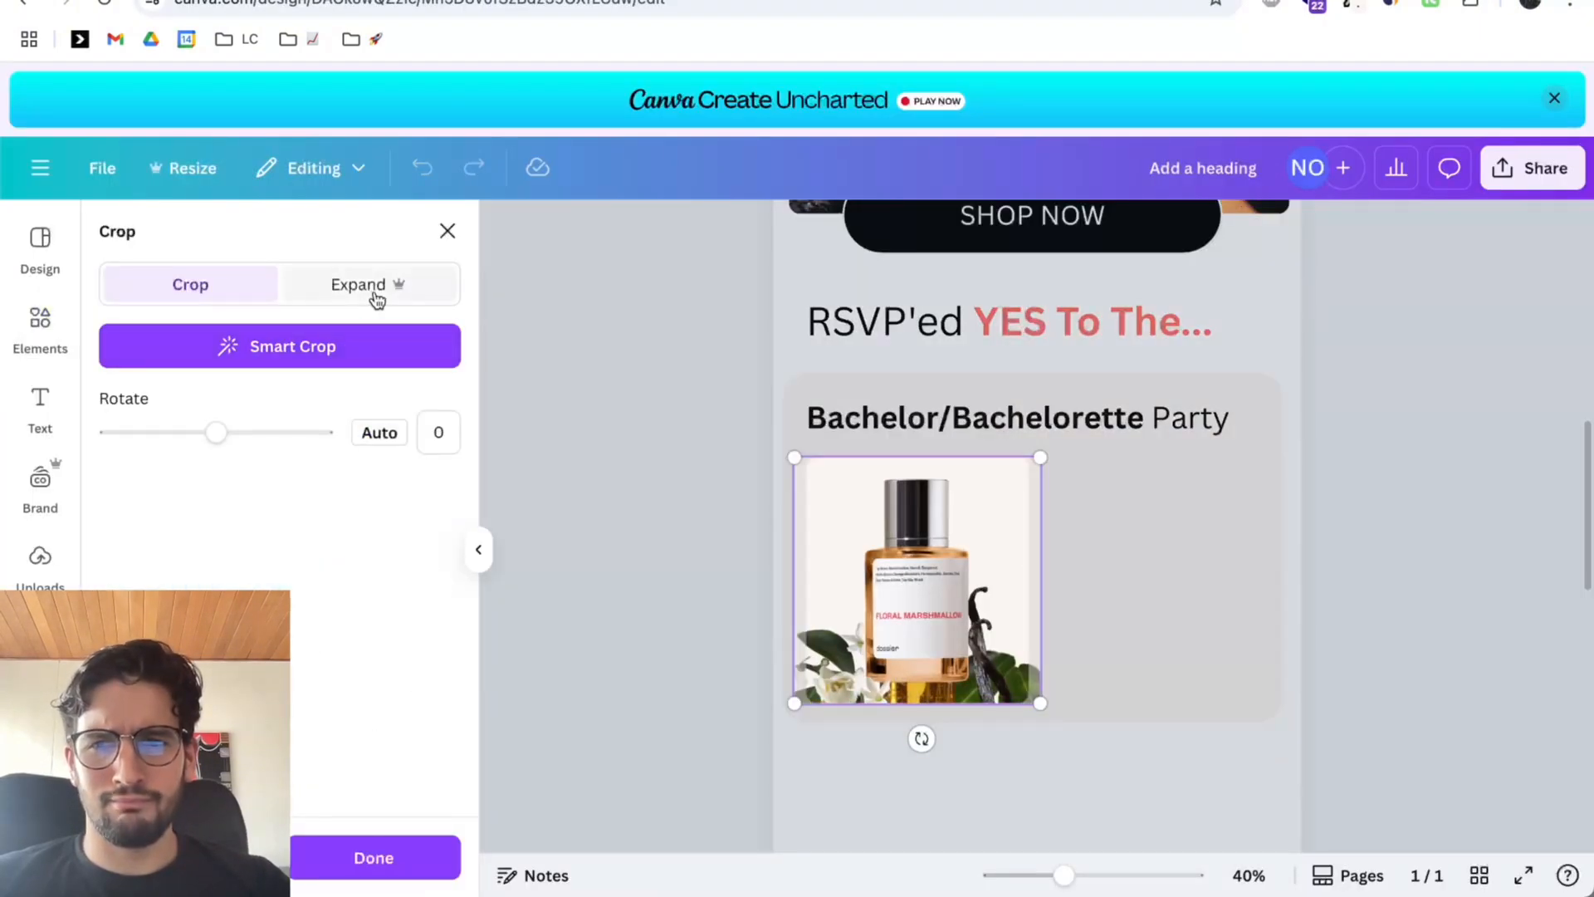
pyautogui.click(447, 233)
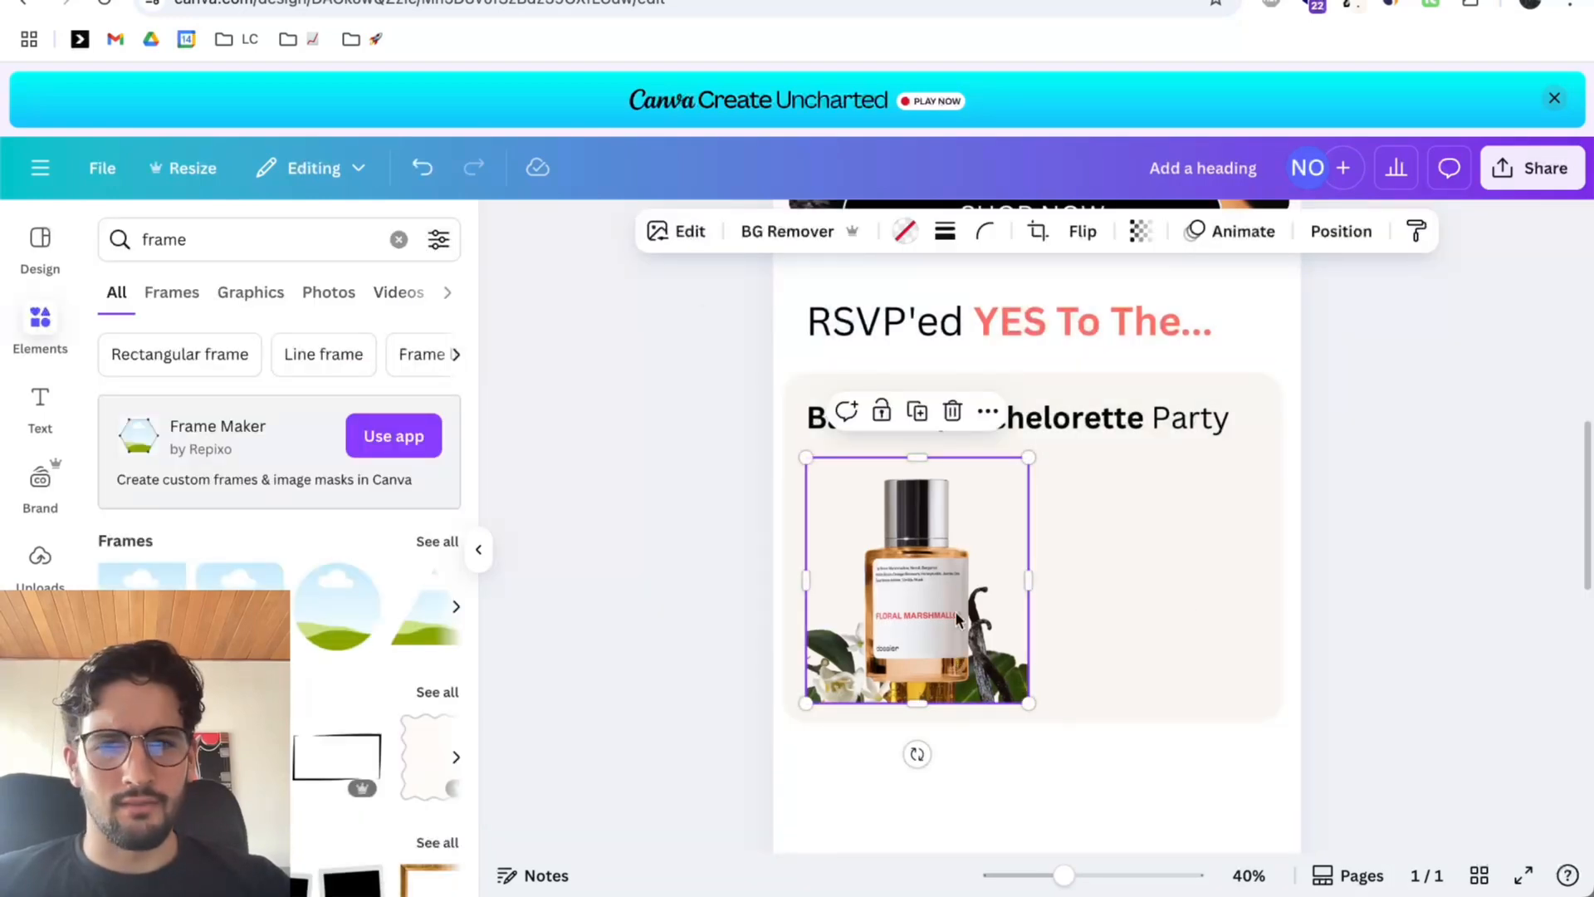
pyautogui.scroll(-3, 1058, 681)
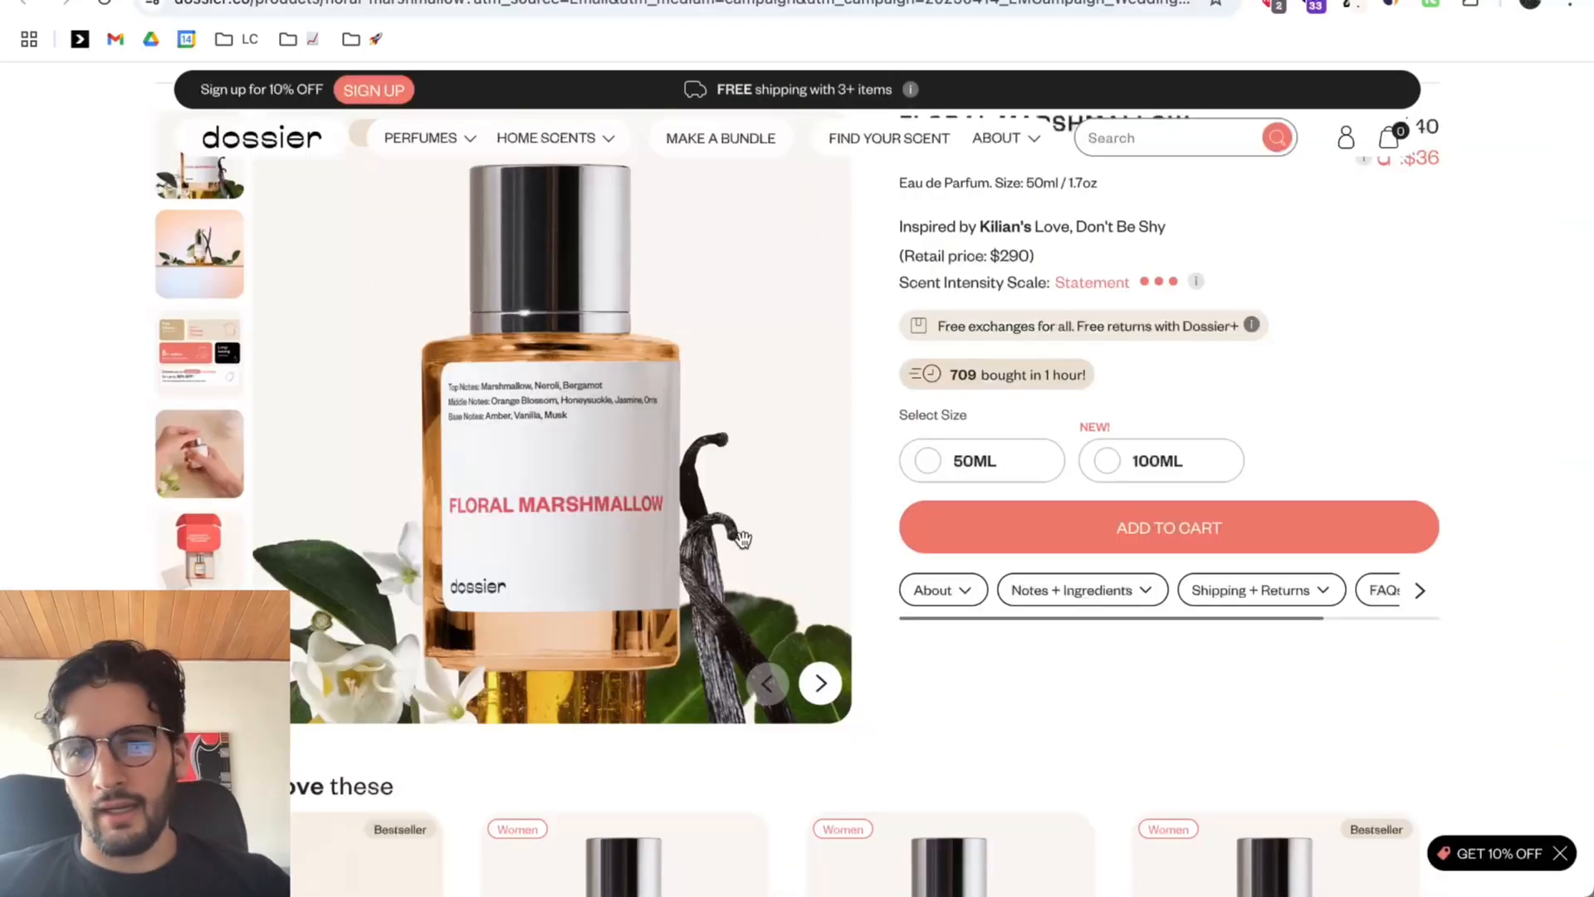
pyautogui.scroll(2, 308, 429)
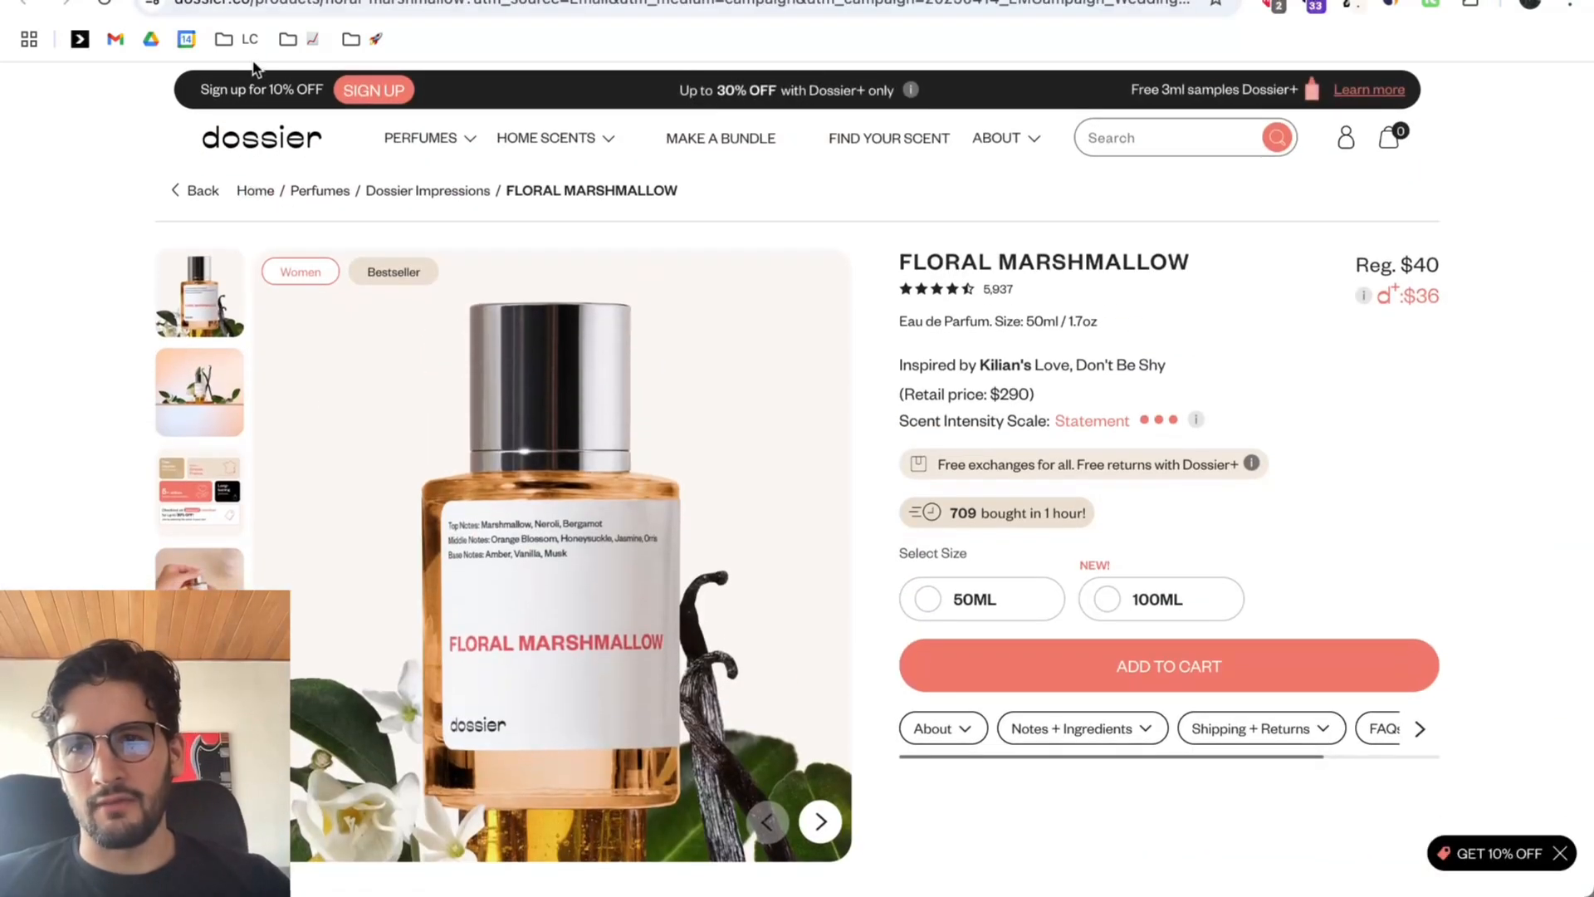
pyautogui.click(206, 402)
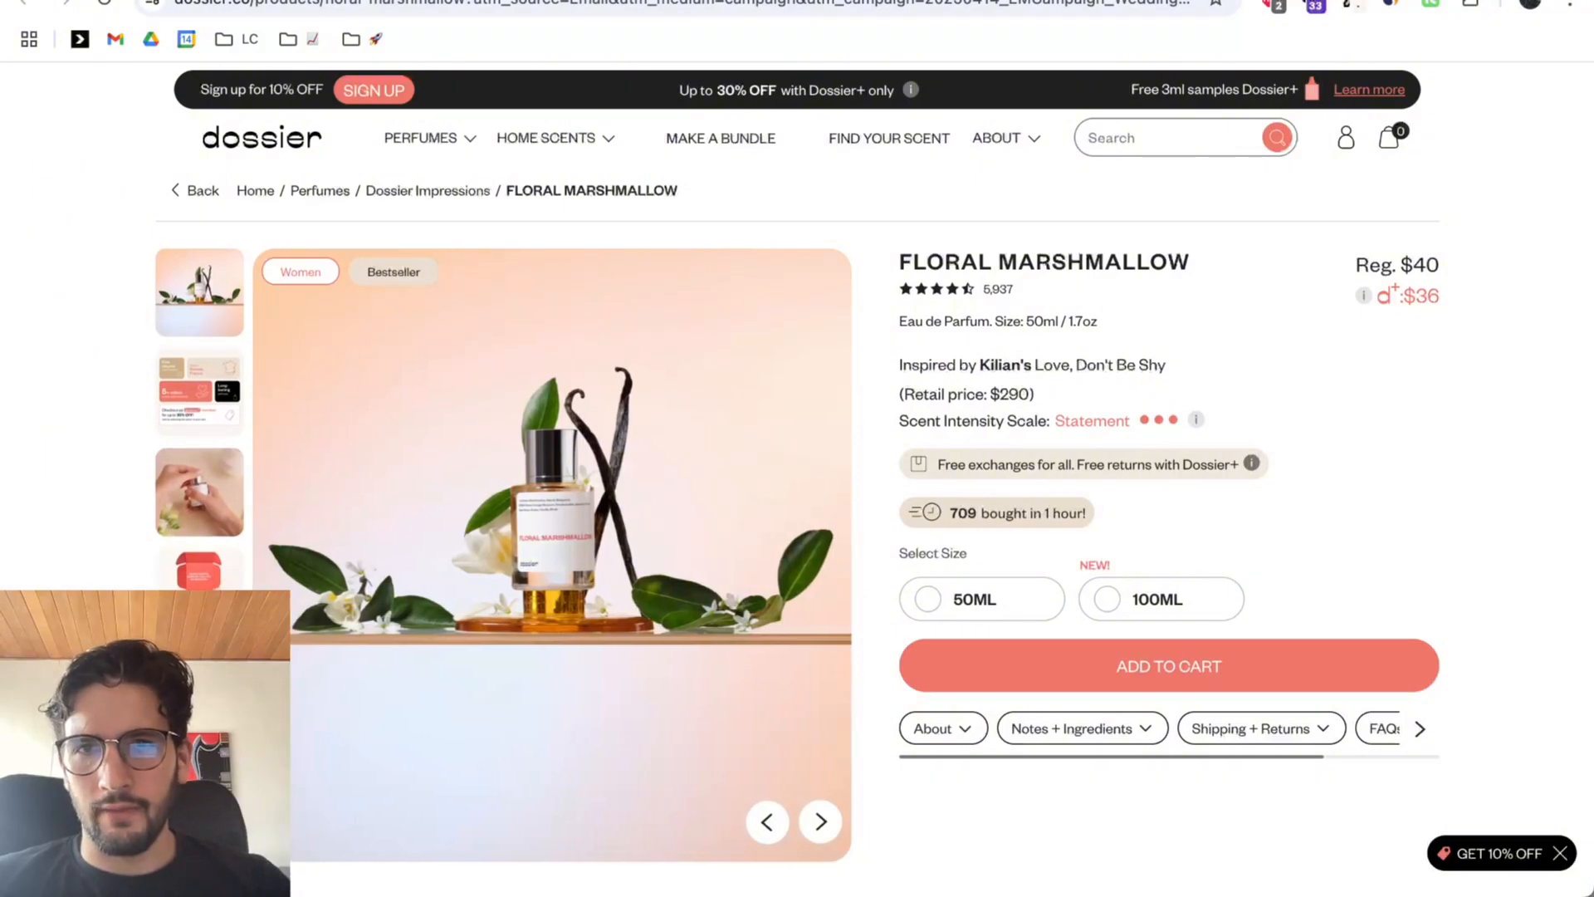
pyautogui.rightClick(538, 487)
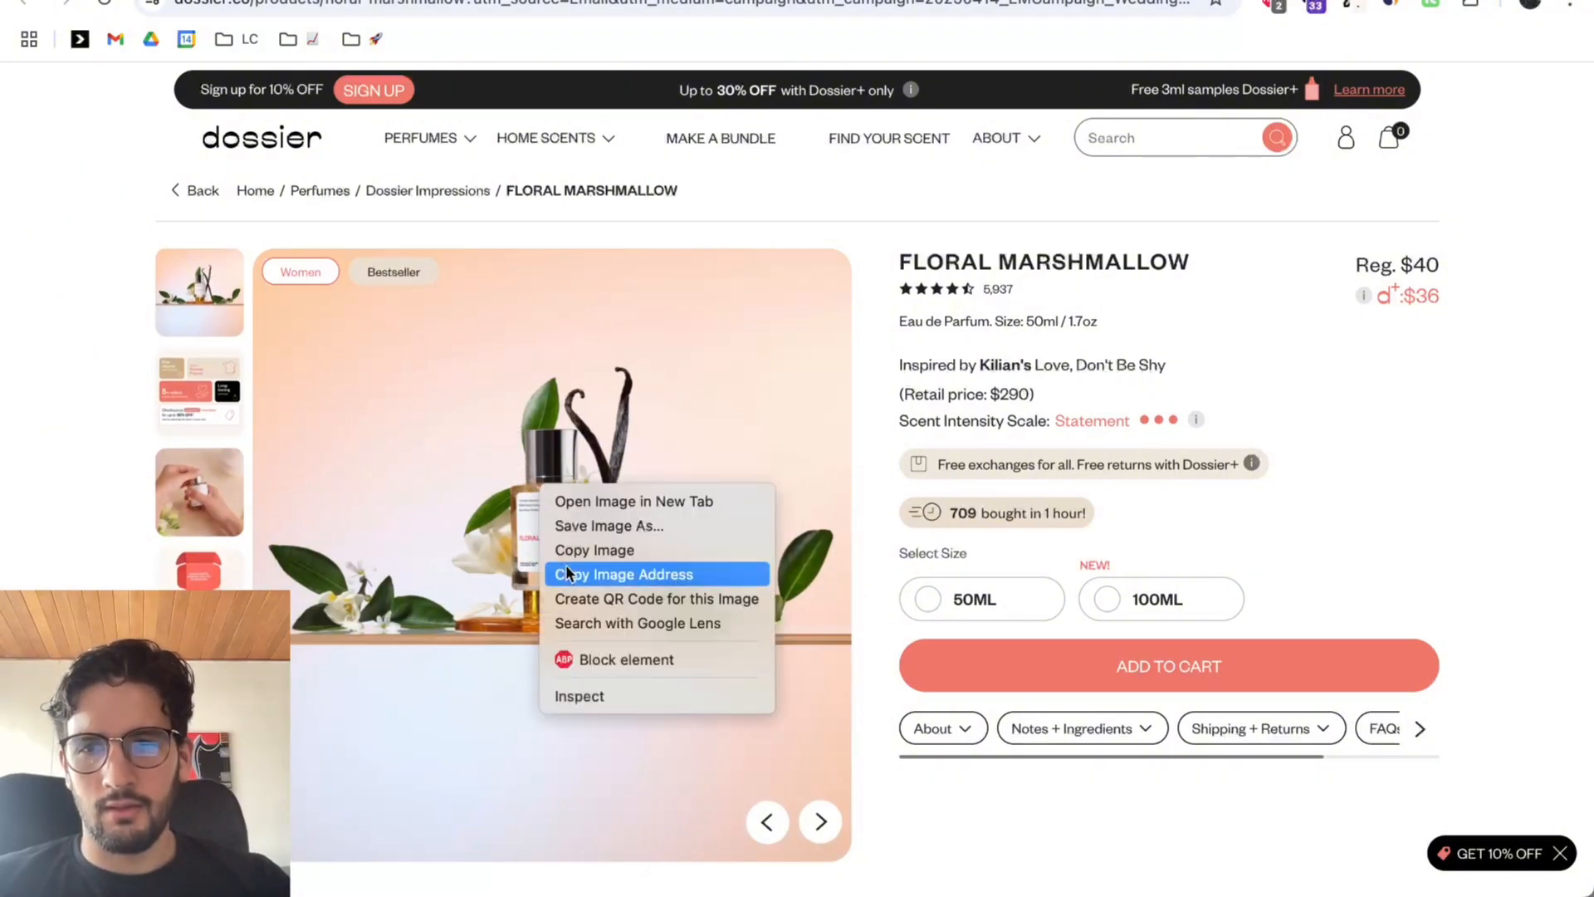
pyautogui.click(596, 548)
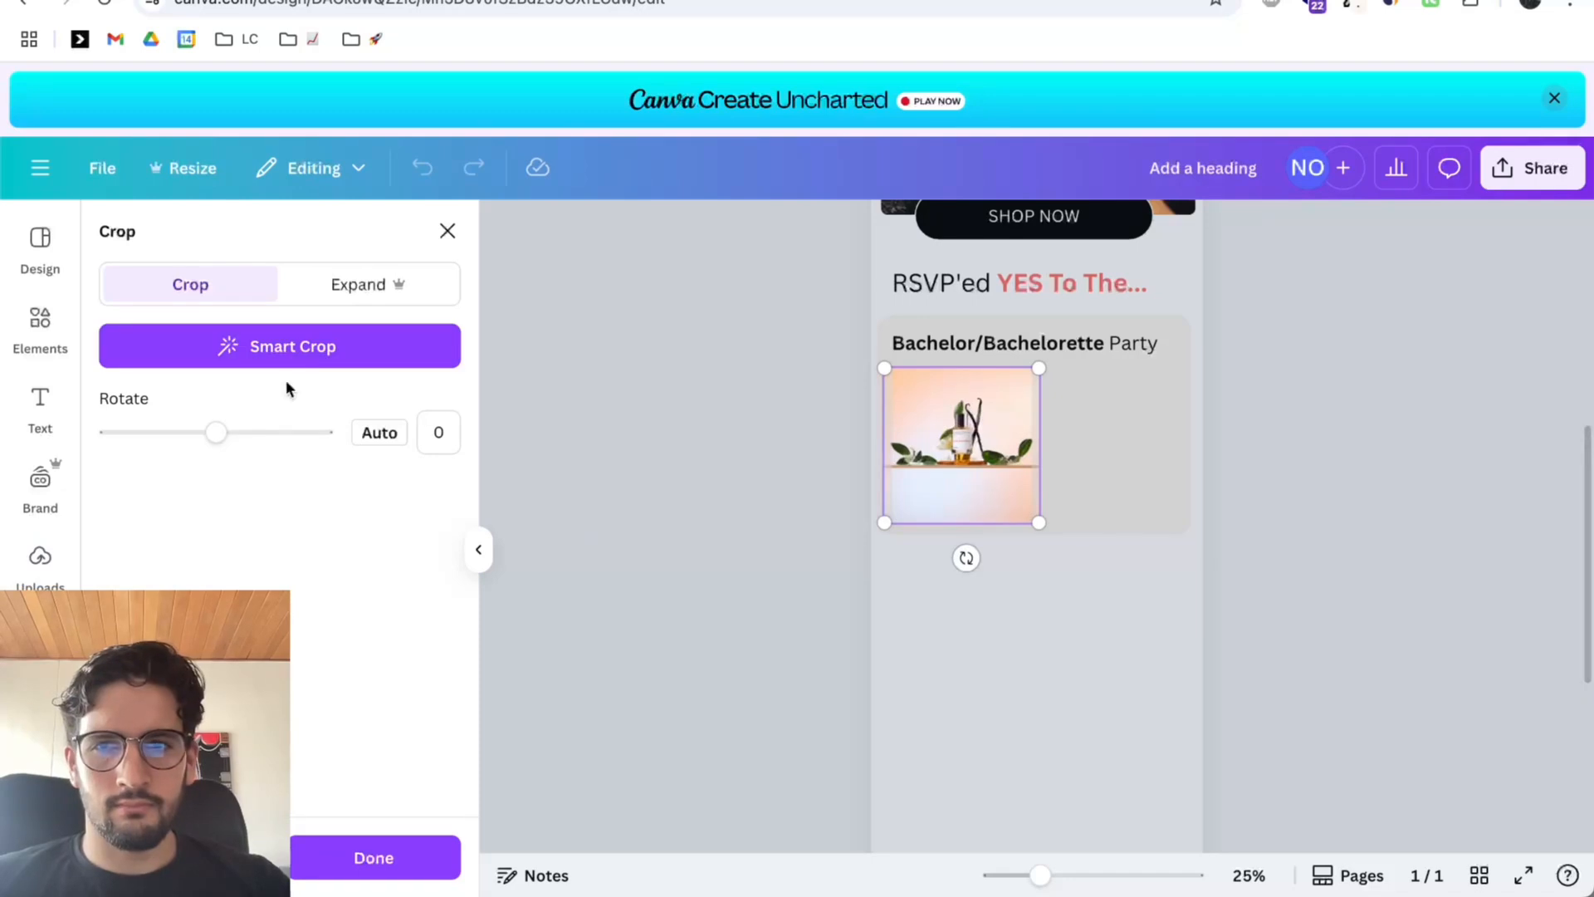
# Replace the photo in the card's frame with the copied image and enlarge it inside the crop around the bottle.
pyautogui.scroll(3, 1235, 754)
pyautogui.click(1510, 410)
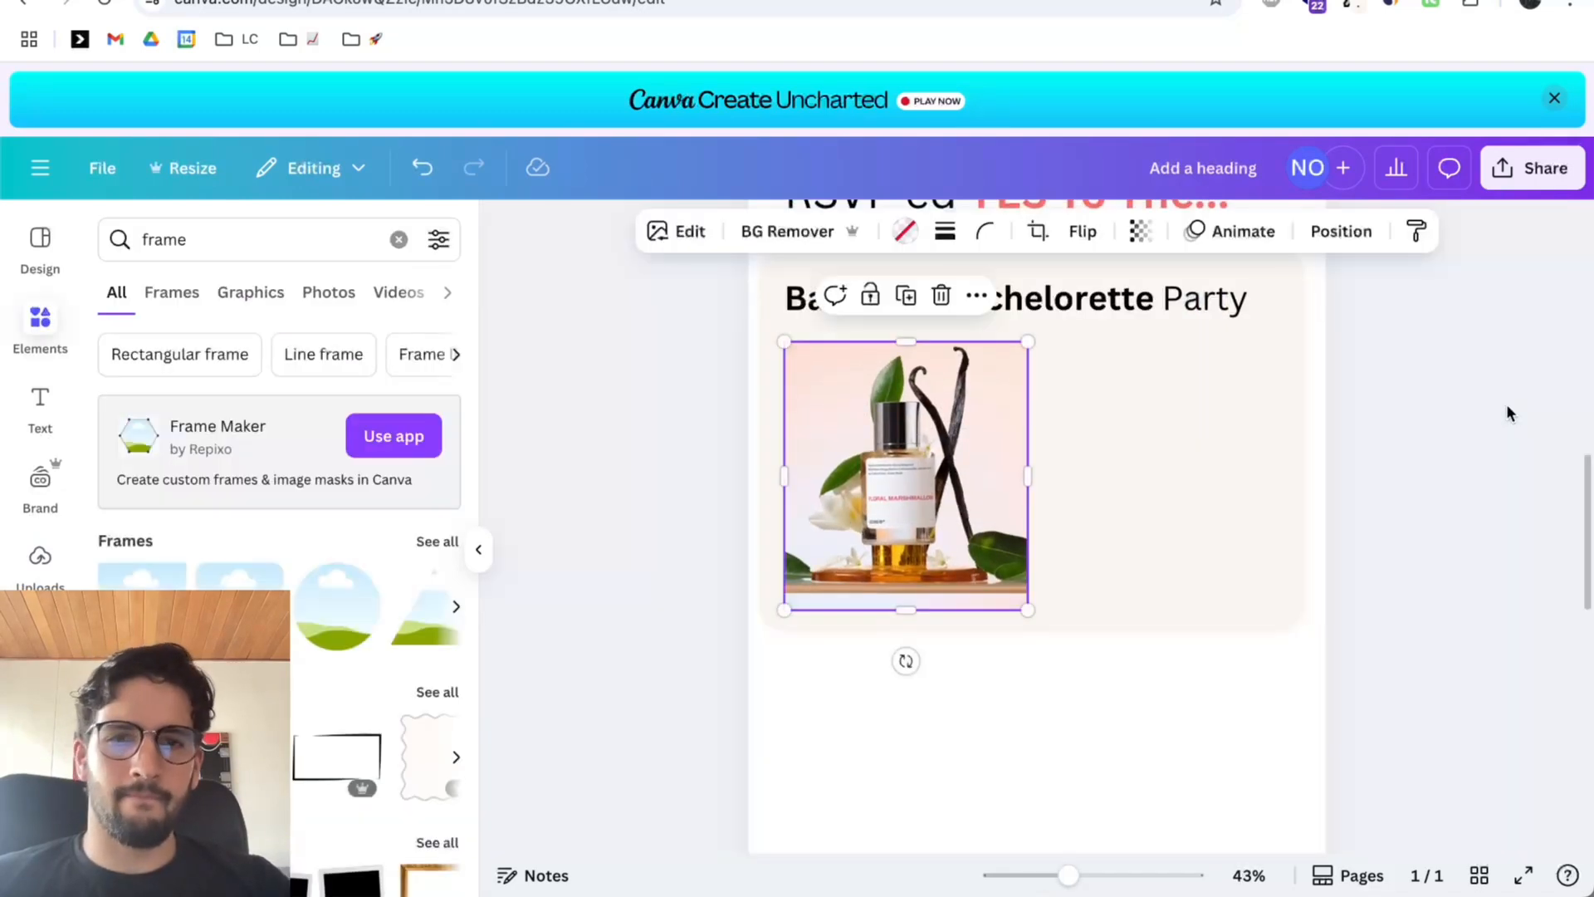
pyautogui.scroll(-1, 1506, 405)
pyautogui.click(1503, 403)
pyautogui.scroll(1, 1465, 457)
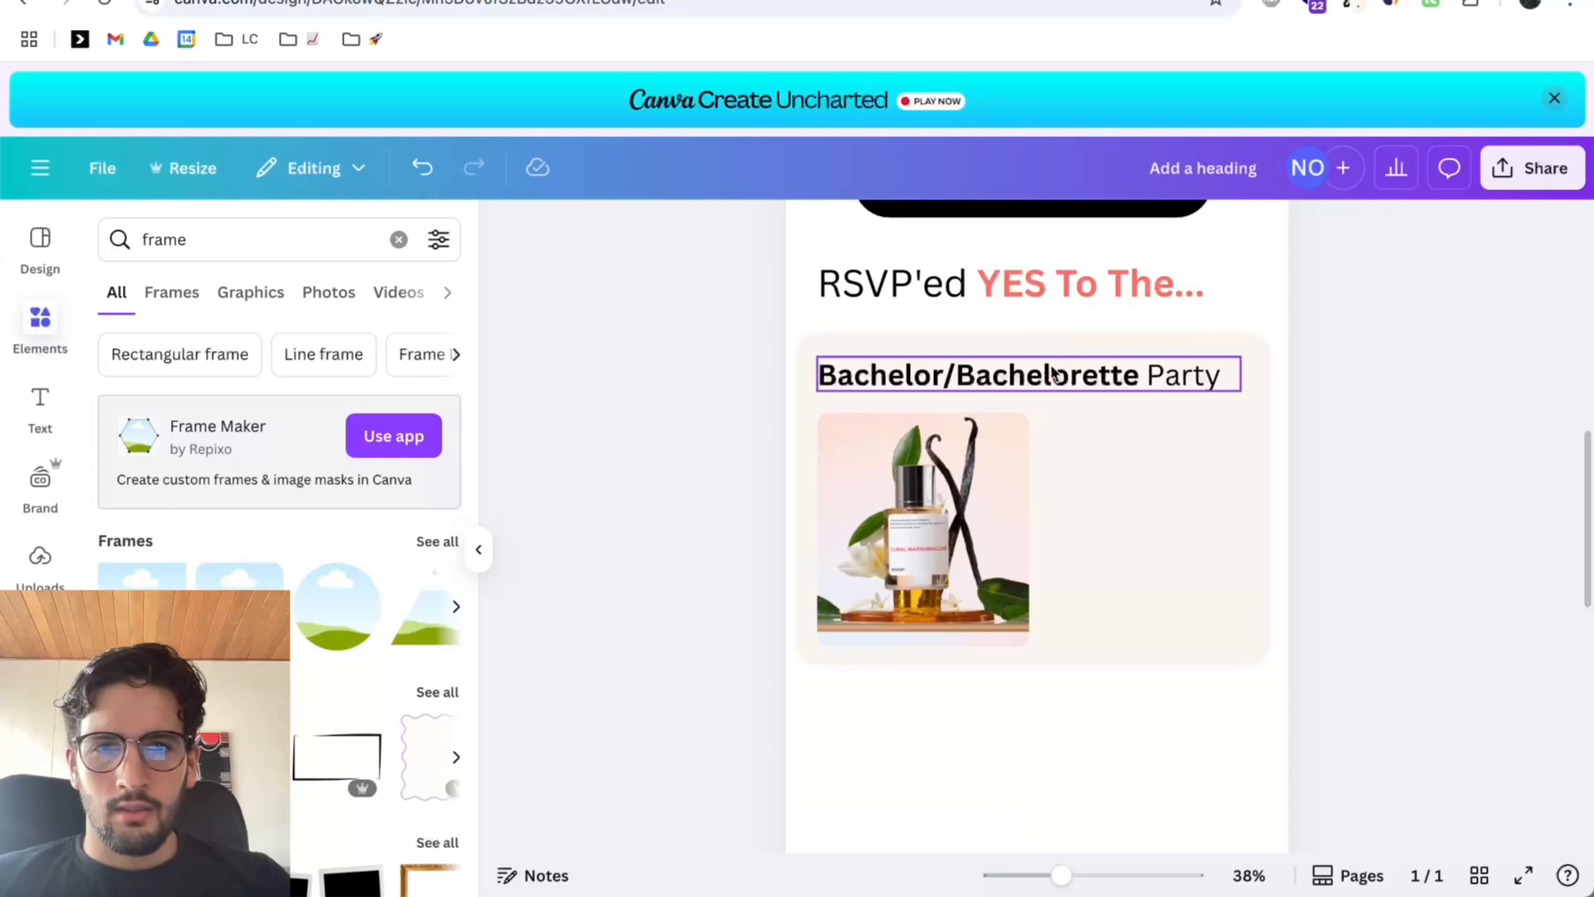
# Add a pill shape from the Shapes collection, fill it coral and shrink it over the card's photo.
pyautogui.scroll(-2, 1049, 364)
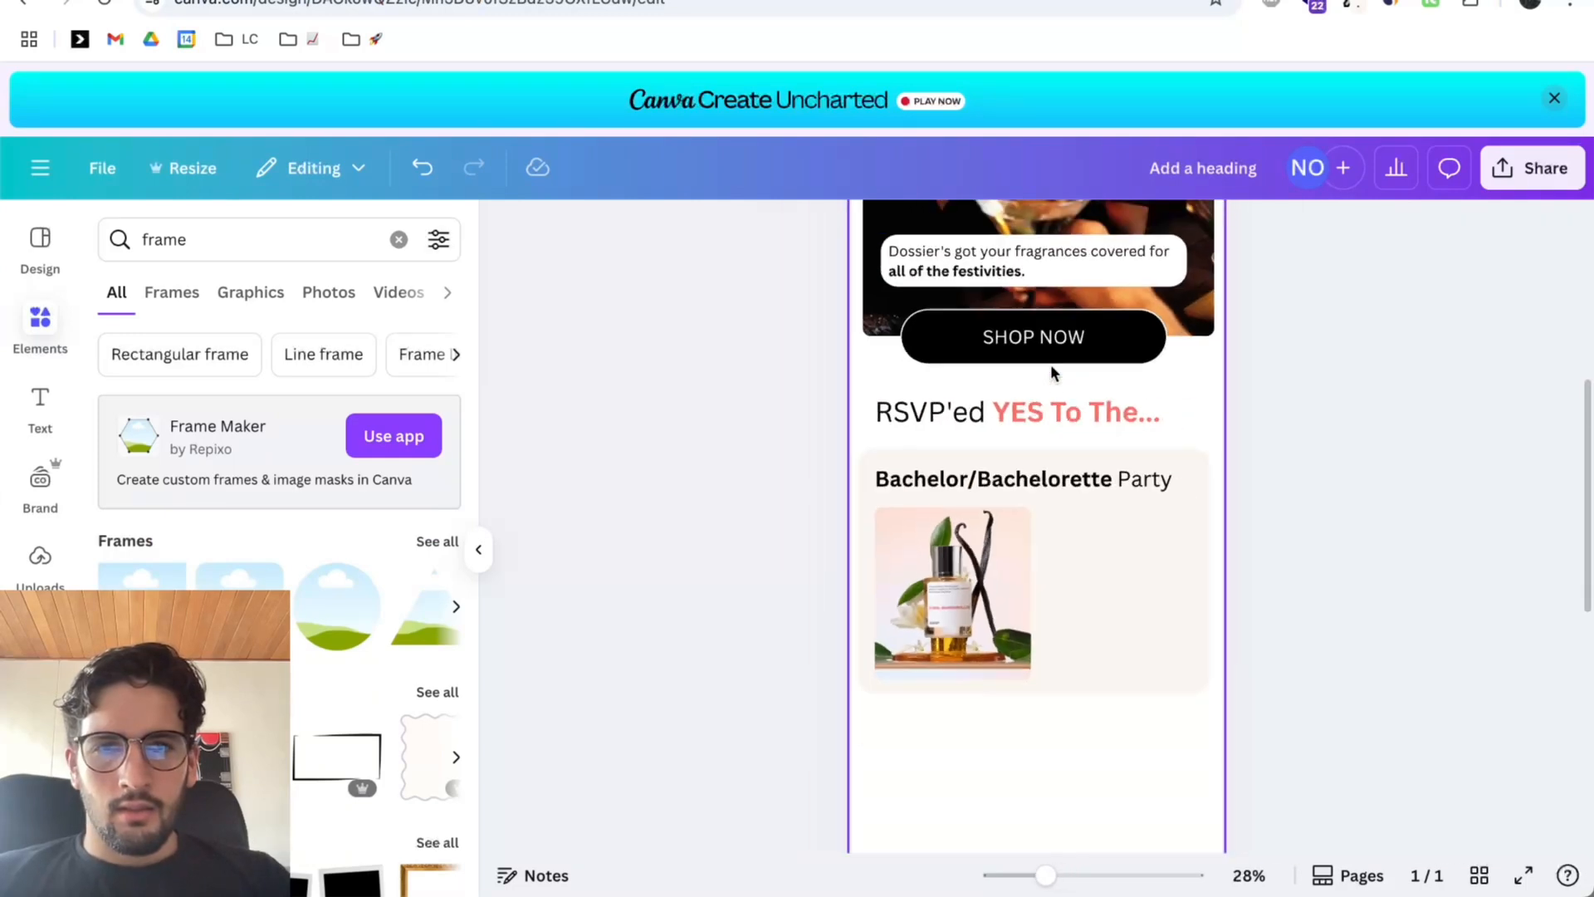
pyautogui.scroll(1, 1042, 374)
pyautogui.scroll(-1, 1042, 387)
pyautogui.click(39, 325)
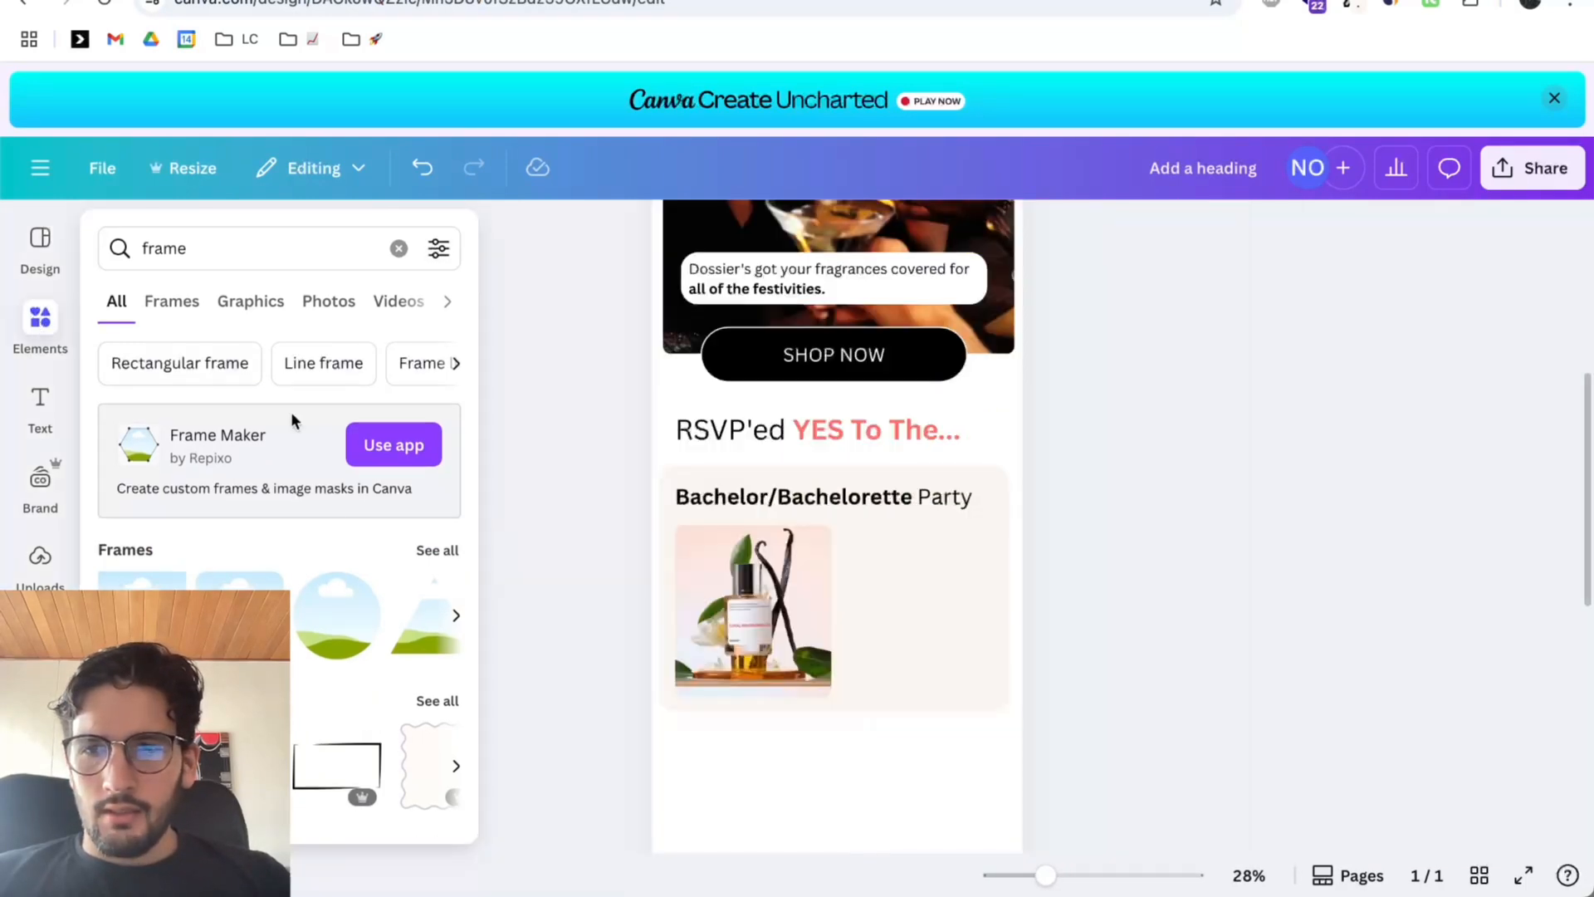
pyautogui.click(175, 302)
pyautogui.click(397, 249)
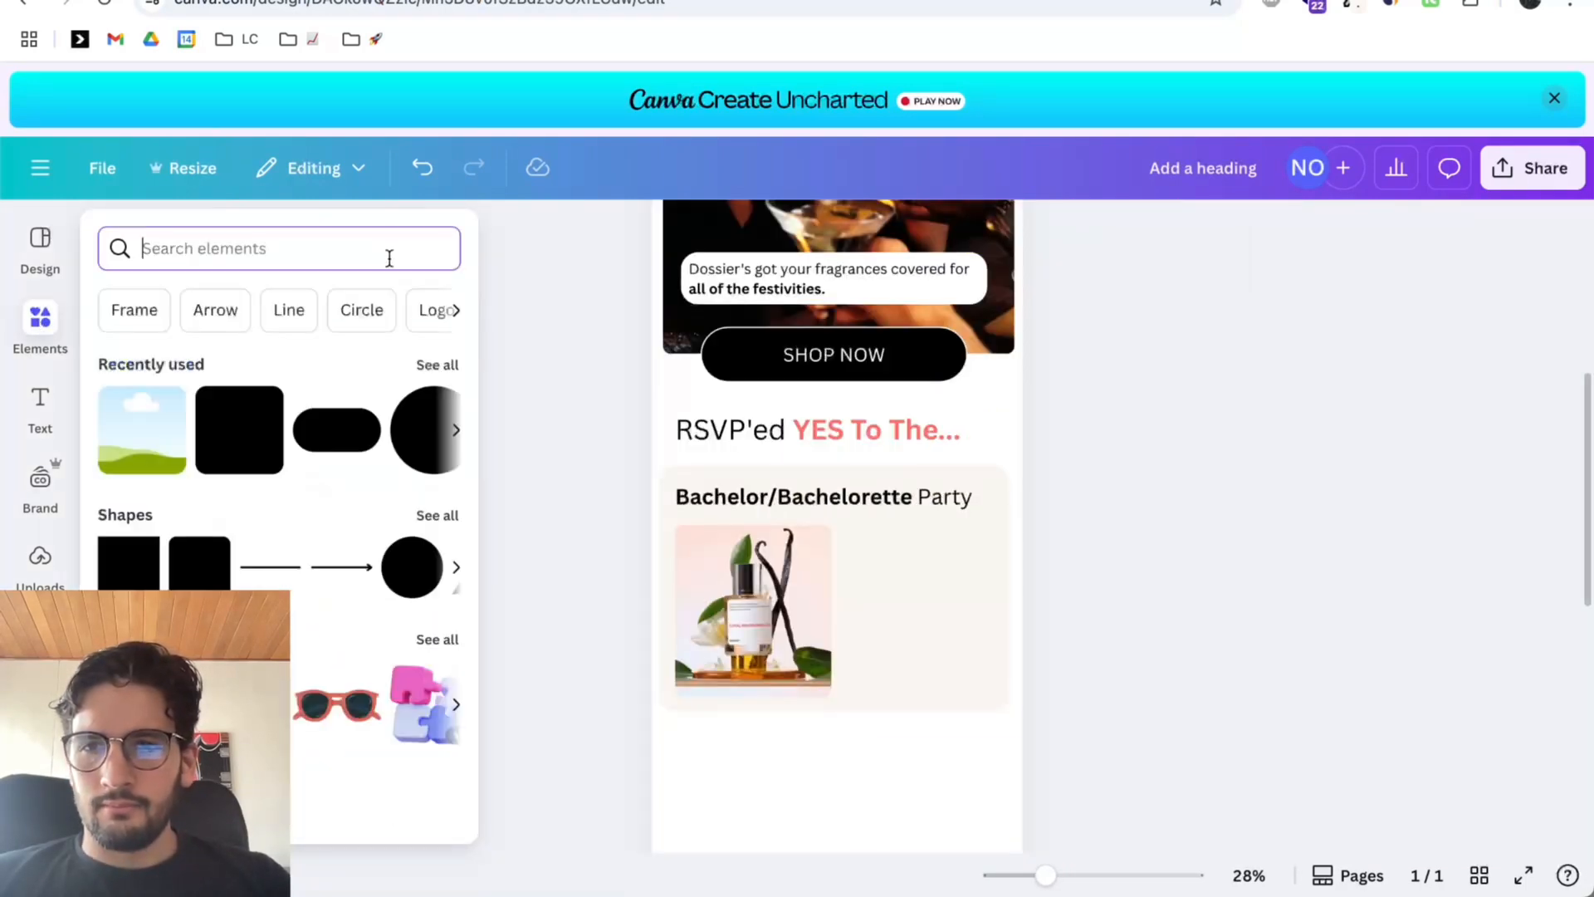
pyautogui.click(441, 516)
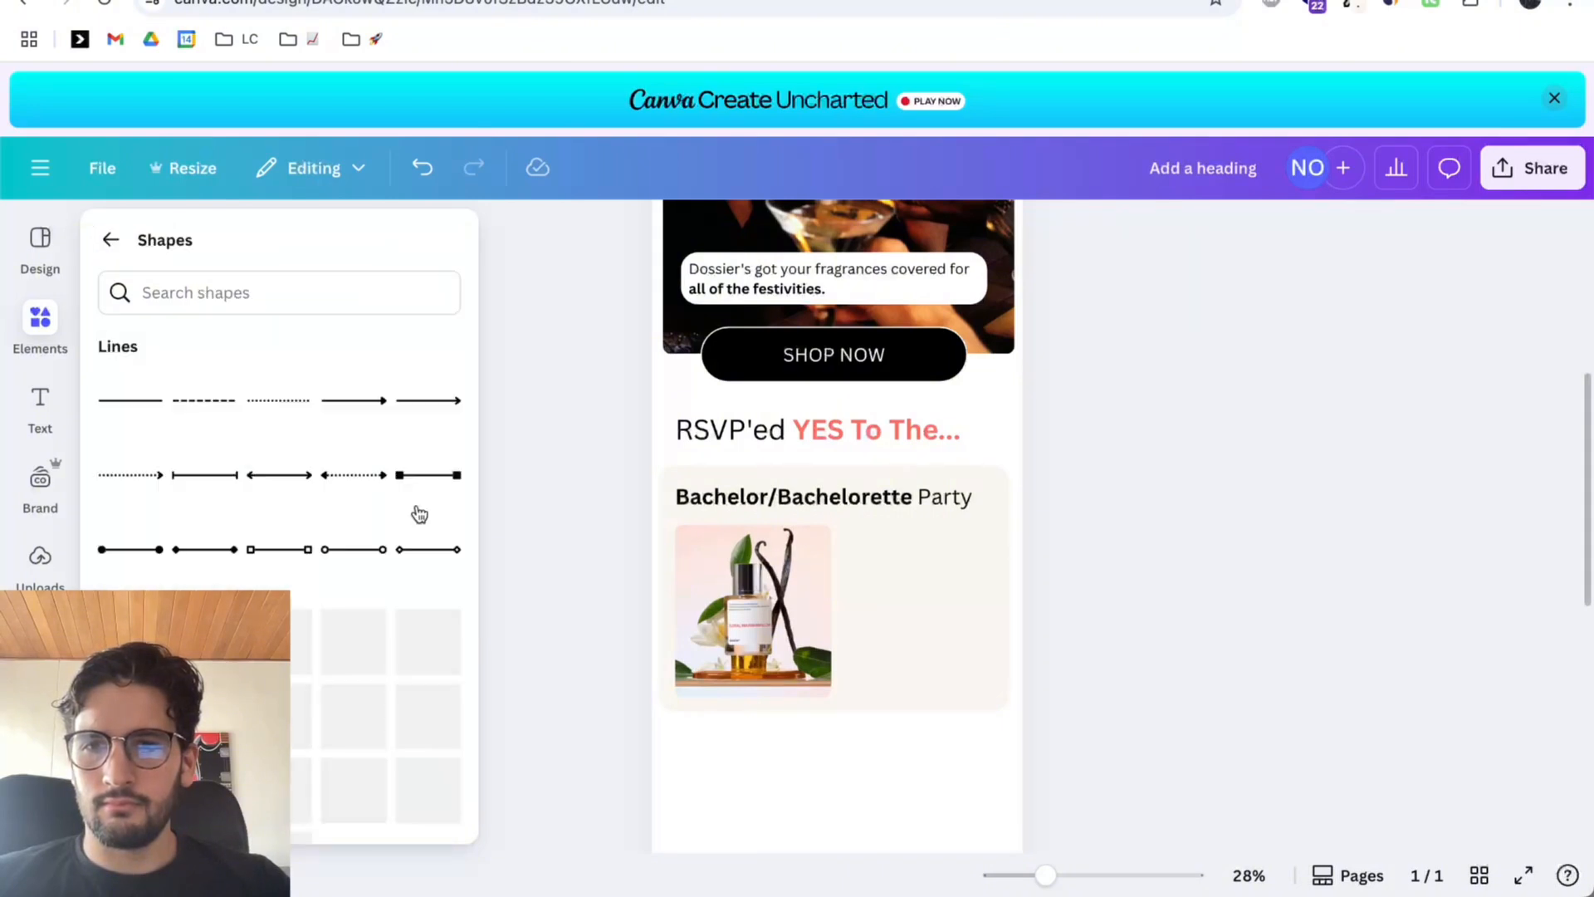
pyautogui.scroll(-2, 398, 589)
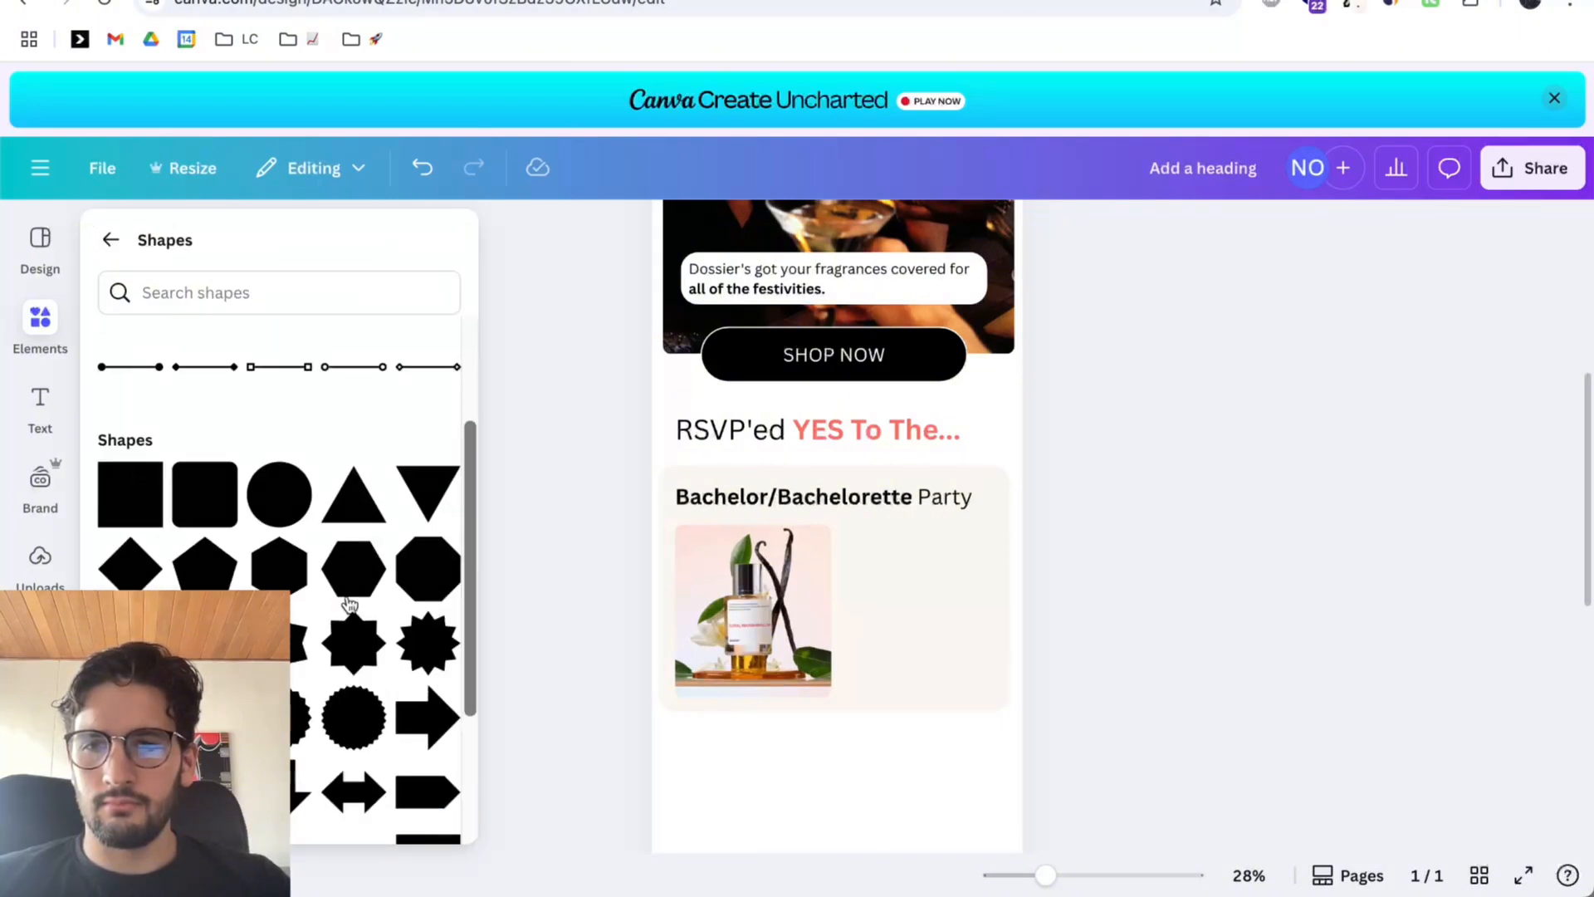
pyautogui.scroll(-4, 409, 606)
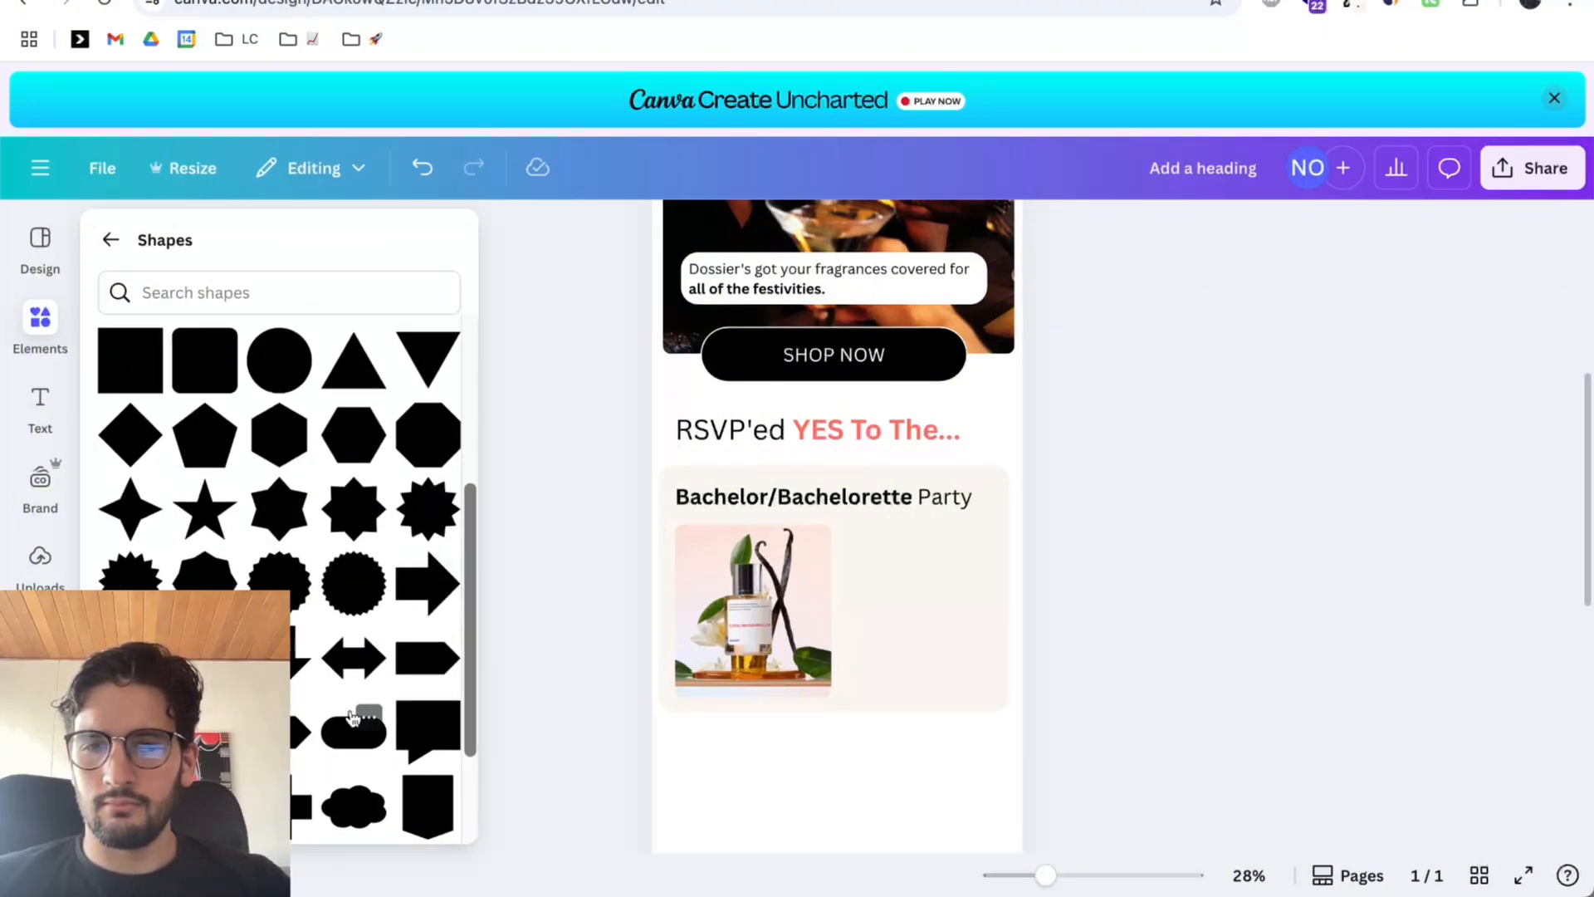
pyautogui.click(357, 724)
pyautogui.moveTo(892, 653); pyautogui.dragTo(833, 623)
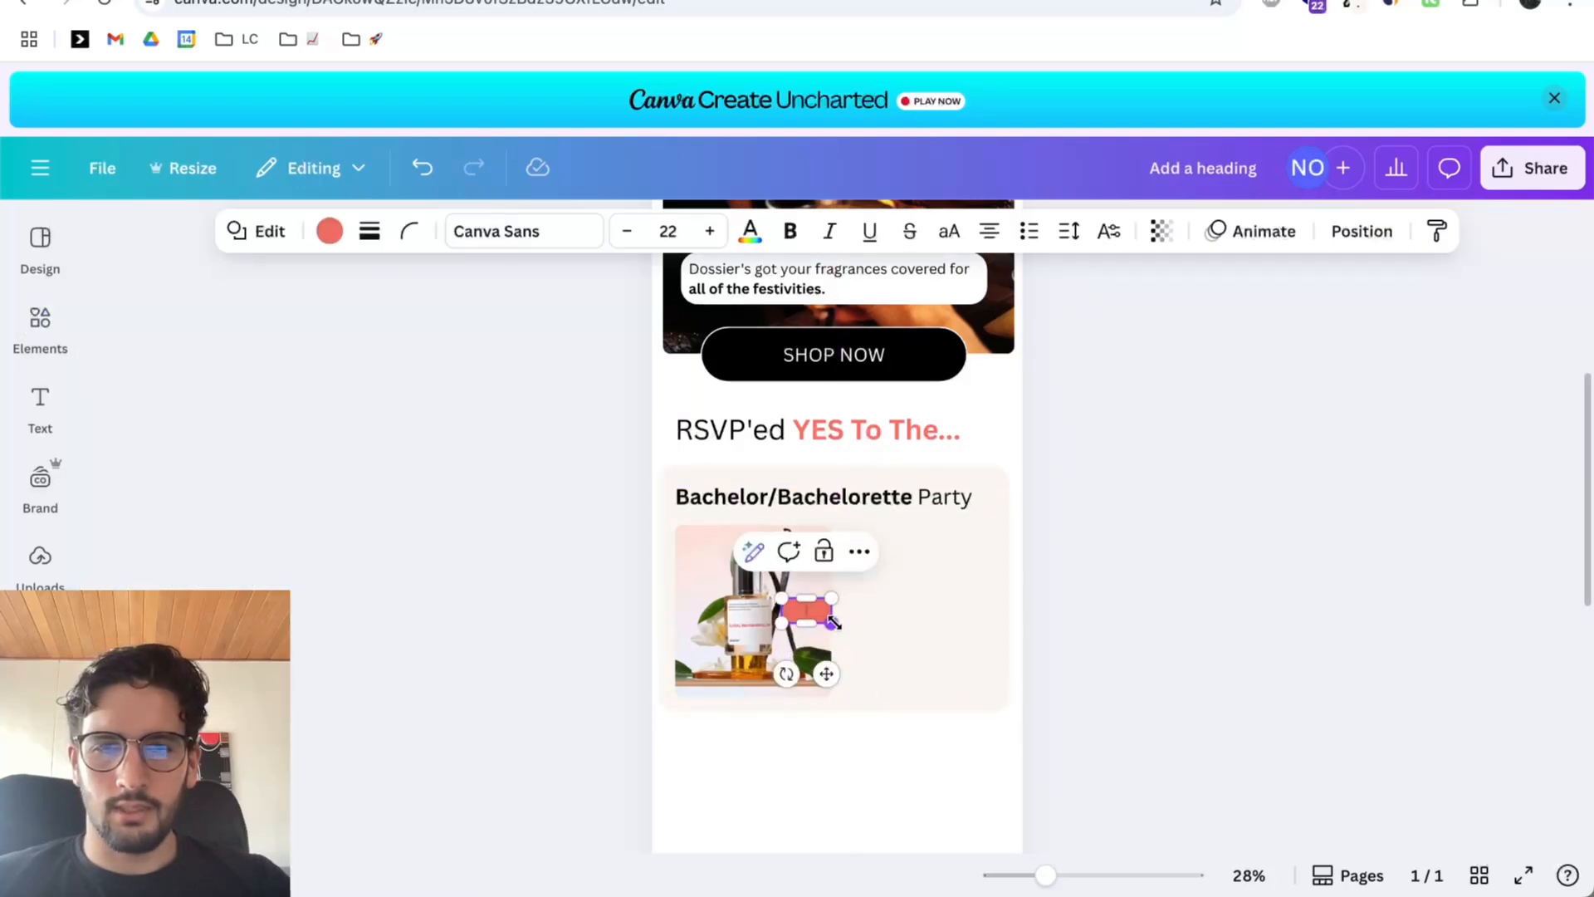
# Place the coral pill on the photo's upper left edge and label it TRY in bold white using a heading copy.
pyautogui.scroll(5, 815, 608)
pyautogui.moveTo(801, 677); pyautogui.dragTo(618, 530)
pyautogui.scroll(1, 701, 584)
pyautogui.click(997, 573)
pyautogui.keyDown('shift'); pyautogui.click(1062, 423); pyautogui.keyUp('shift')
pyautogui.press('super+d')
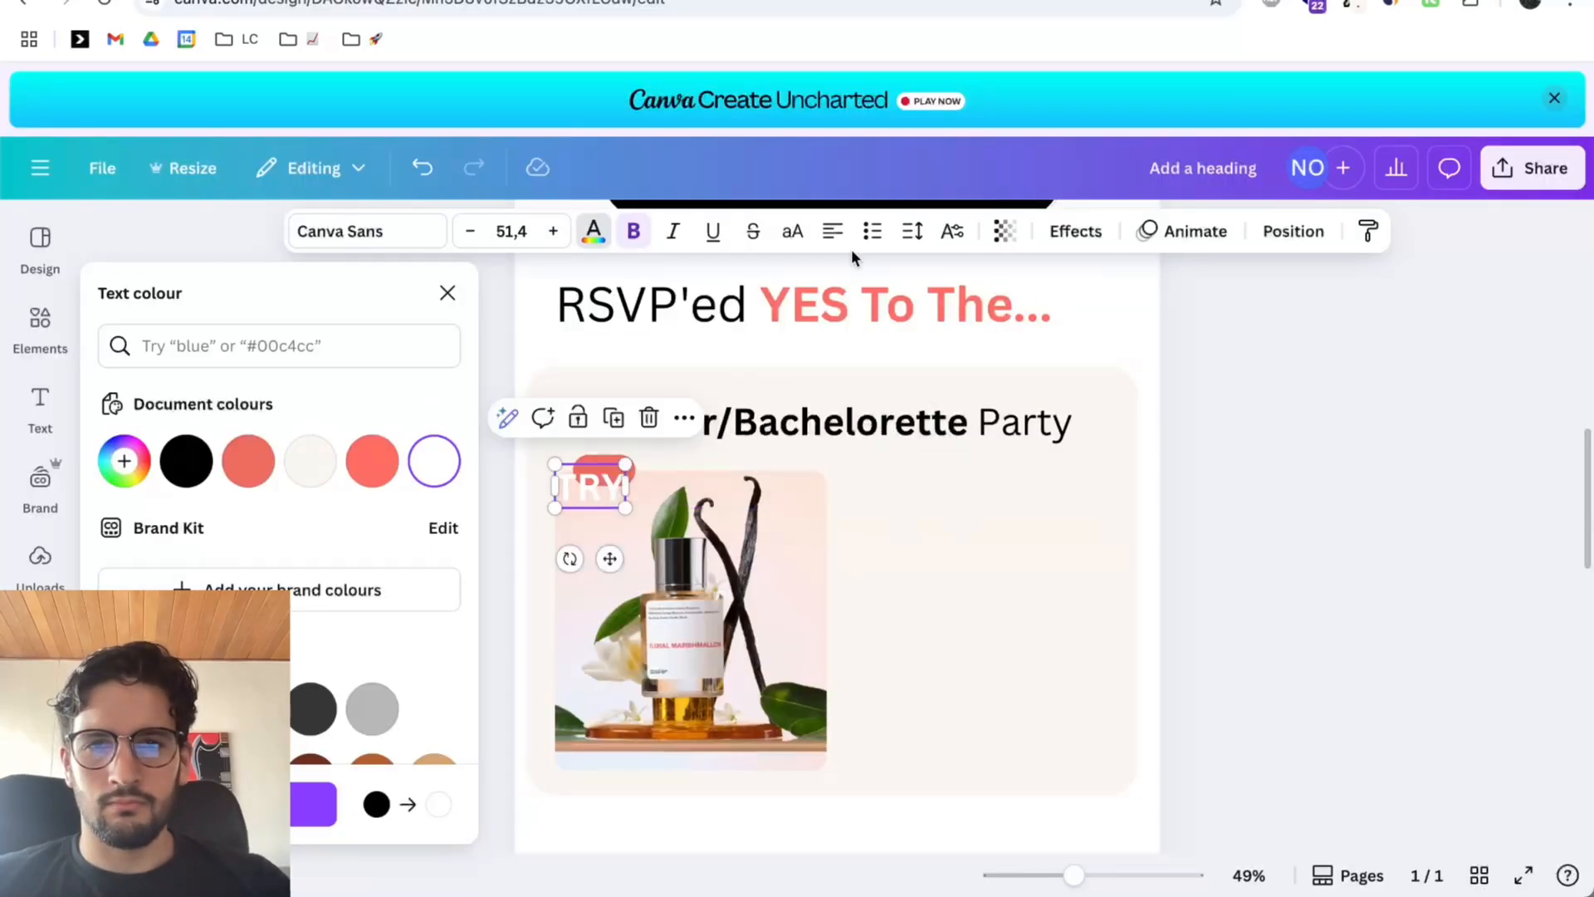
pyautogui.scroll(5, 713, 460)
pyautogui.click(1338, 501)
pyautogui.scroll(-5, 1339, 501)
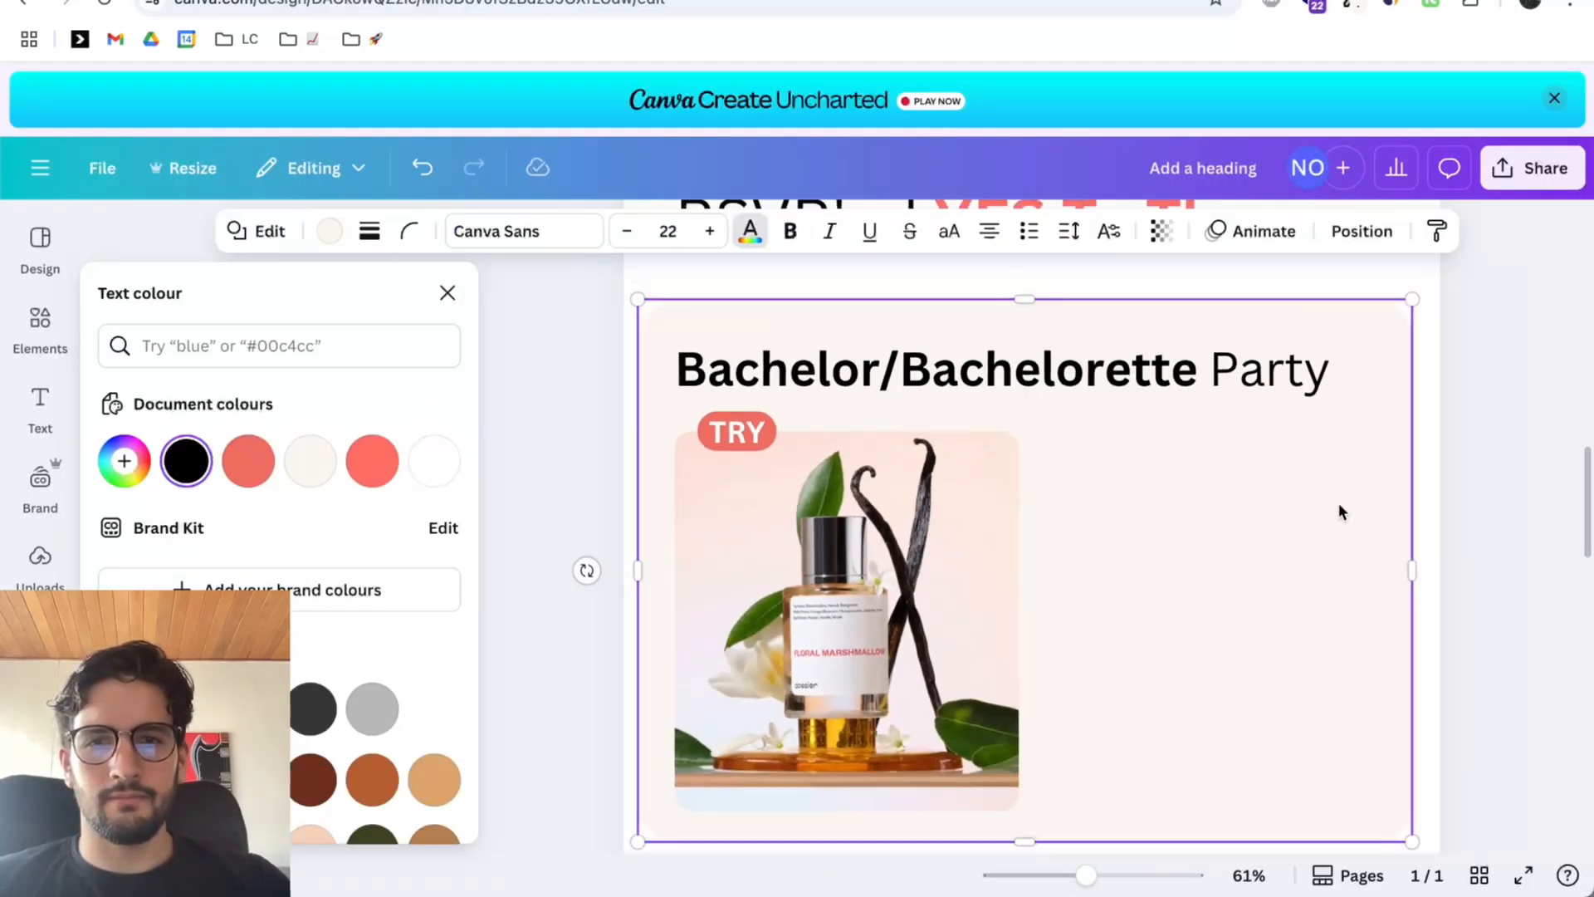
# Duplicate the card's beige background and shrink the copy to a small box beside the bottle photo.
pyautogui.click(438, 2)
pyautogui.scroll(-1, 907, 652)
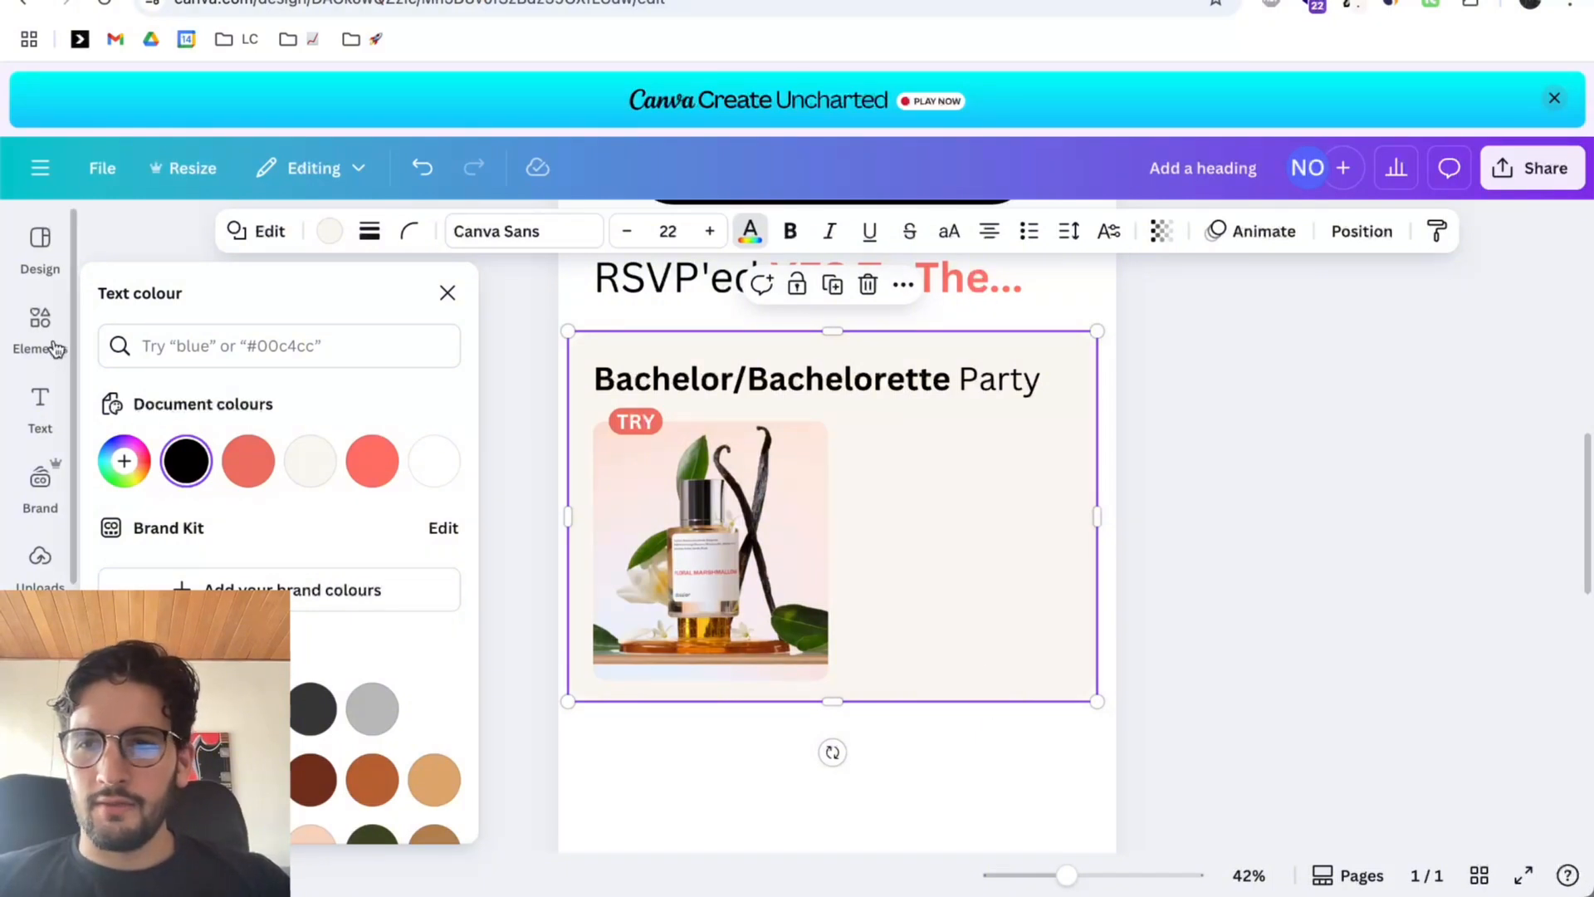
pyautogui.moveTo(987, 550); pyautogui.dragTo(981, 724)
pyautogui.press('super+z')
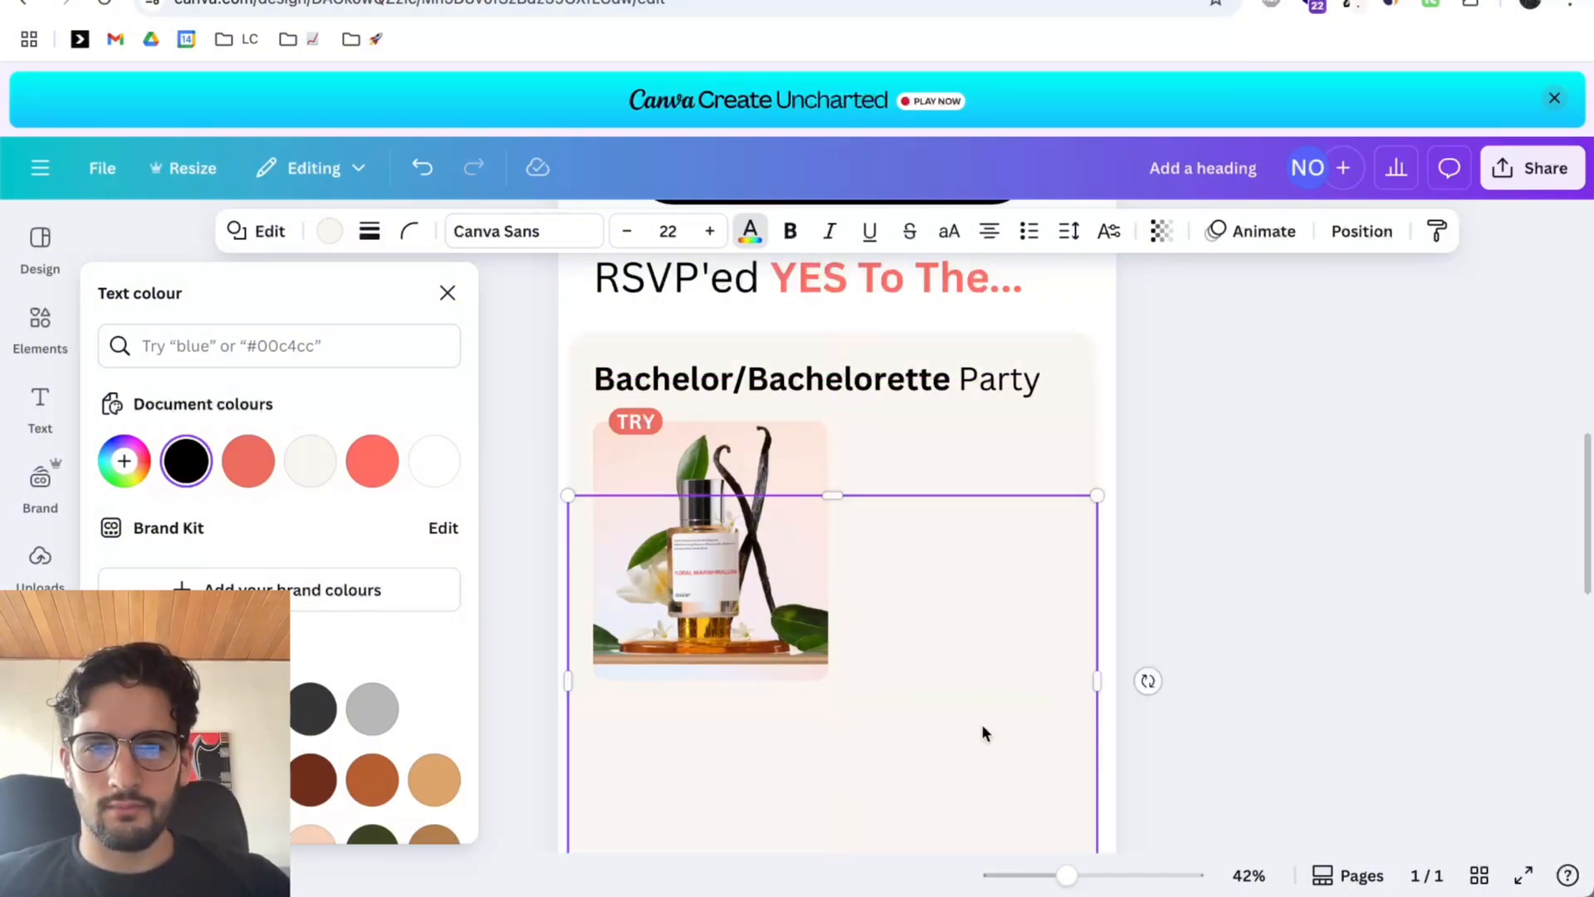
pyautogui.moveTo(570, 498); pyautogui.dragTo(900, 674)
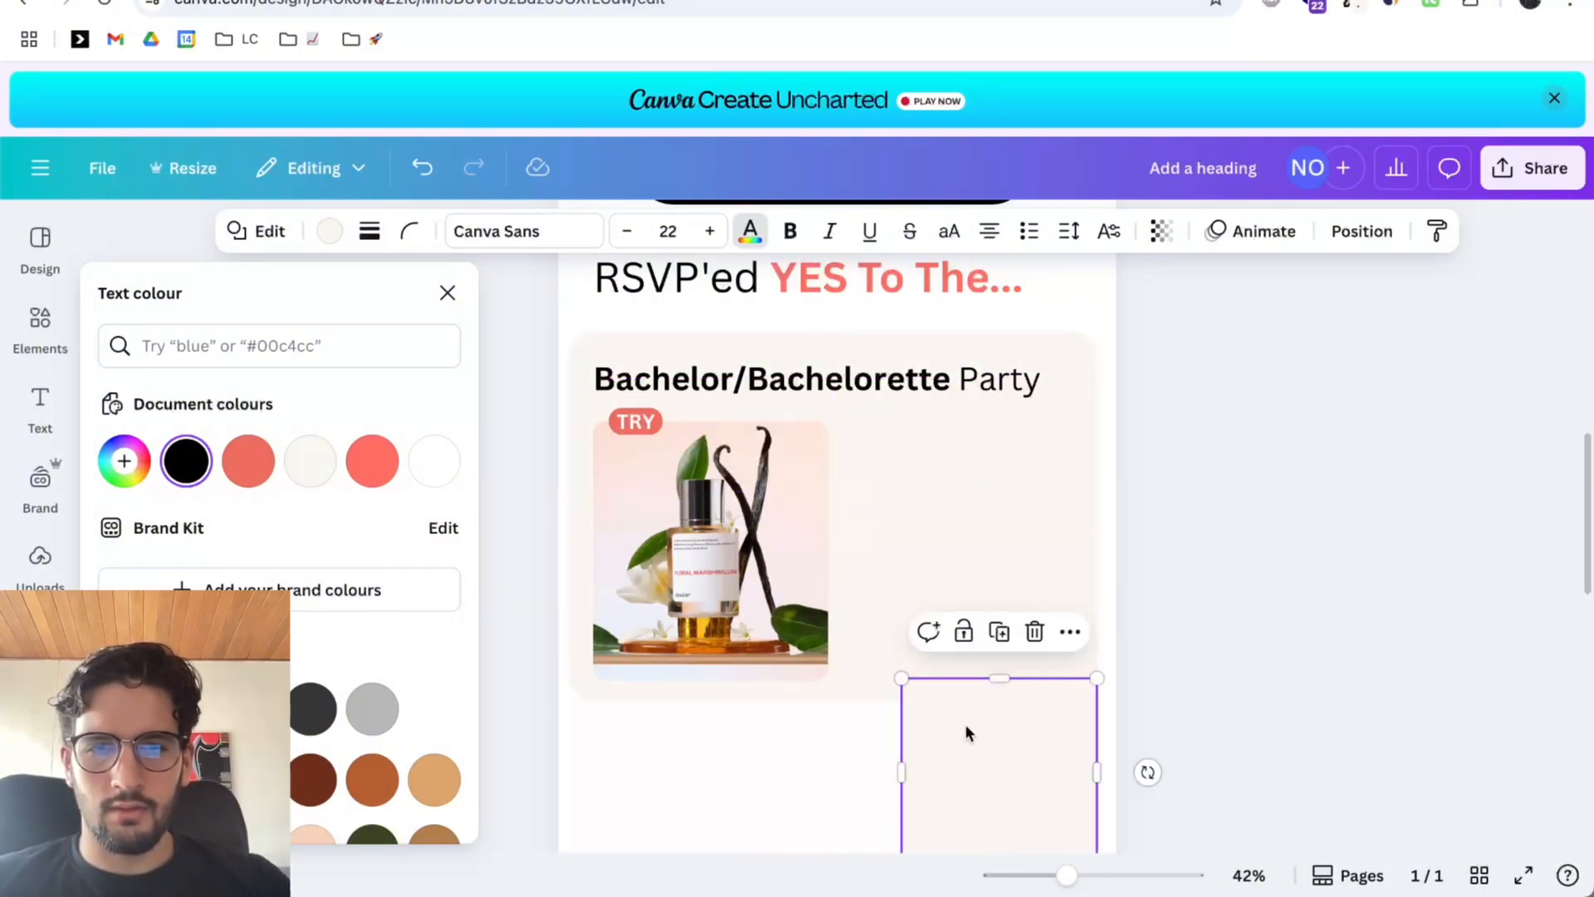
pyautogui.scroll(-2, 1007, 776)
pyautogui.moveTo(1007, 776); pyautogui.dragTo(971, 559)
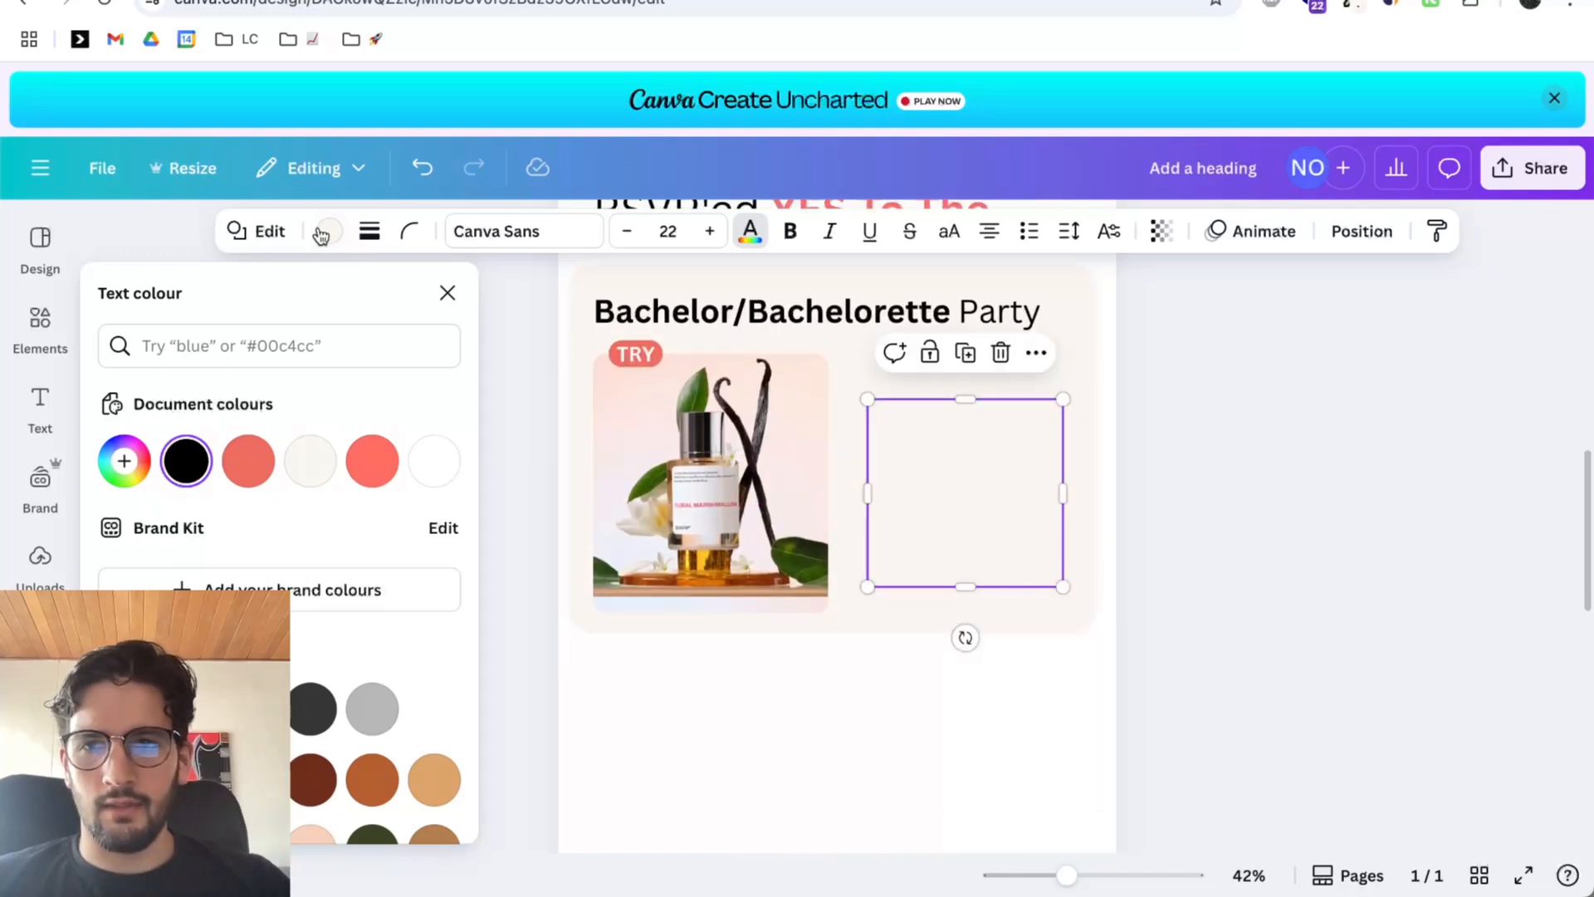
# Fill the small box white and check it against the product card in the Gmail email.
pyautogui.click(321, 233)
pyautogui.click(124, 523)
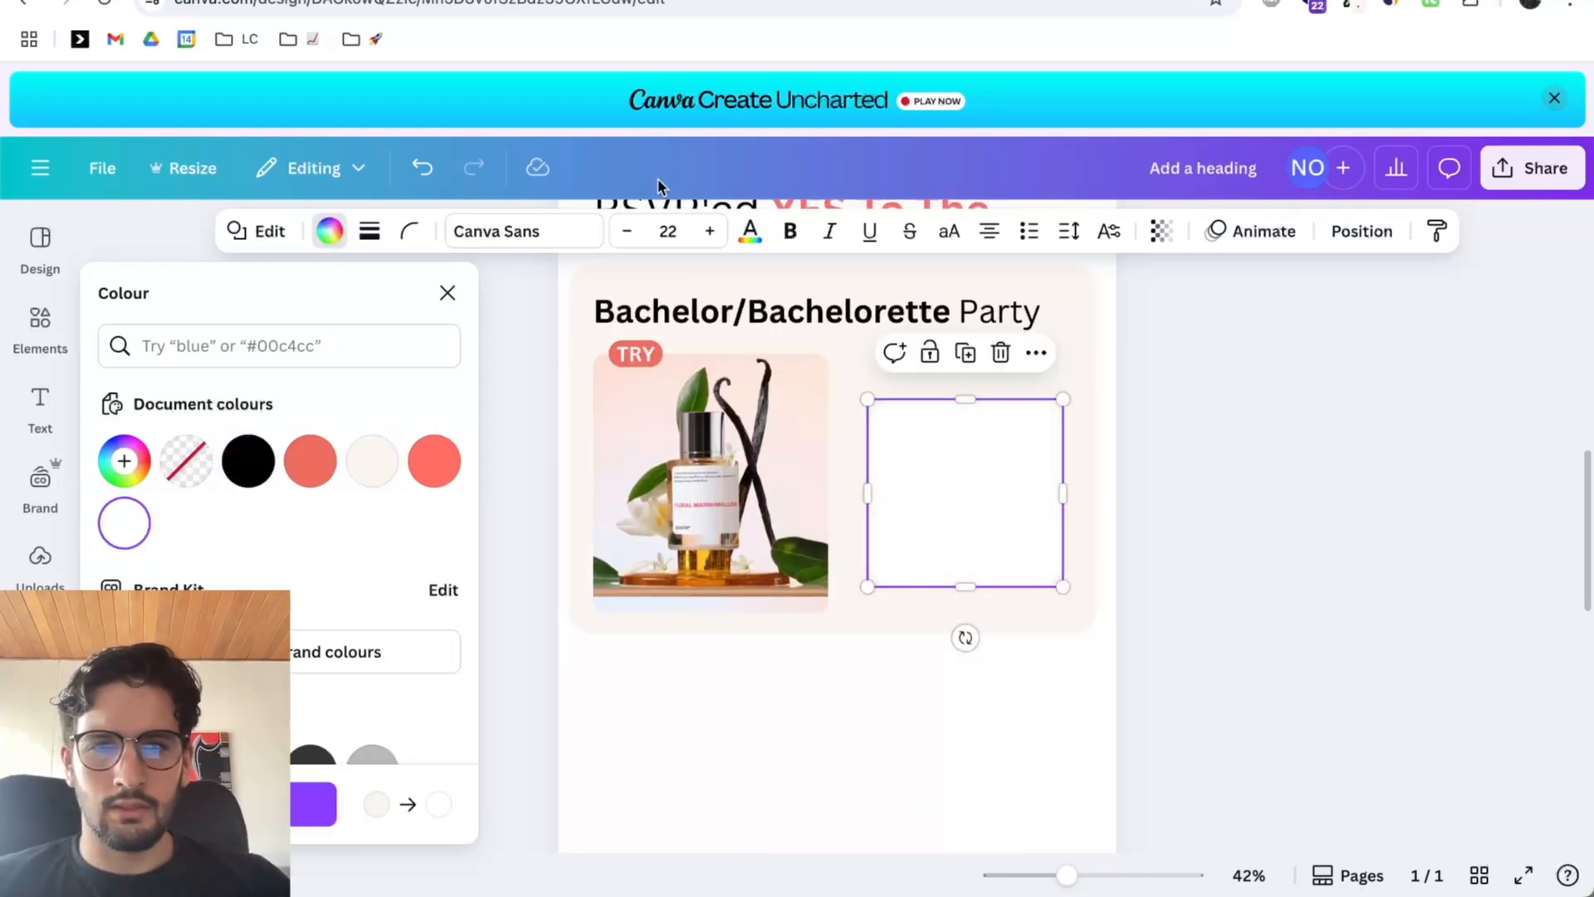
pyautogui.hotkey('ctrl', 'shift', 'Tab')
pyautogui.hotkey('ctrl', 'Tab')
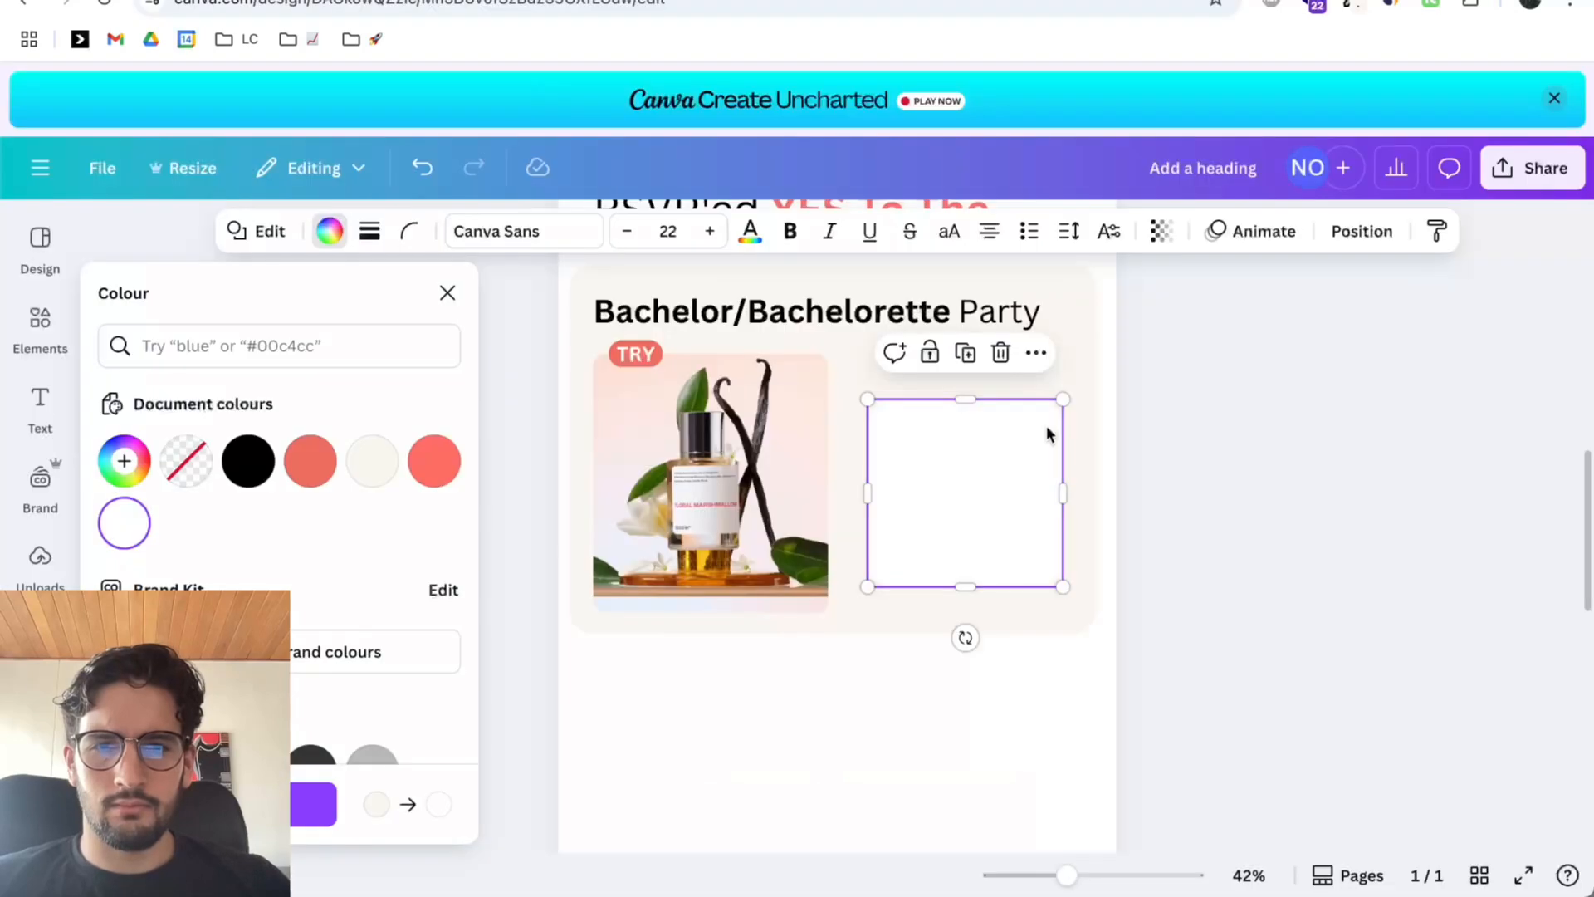
# Move the white box over the photo's right edge and bring it forward in front of the photo.
pyautogui.moveTo(928, 477); pyautogui.dragTo(878, 465)
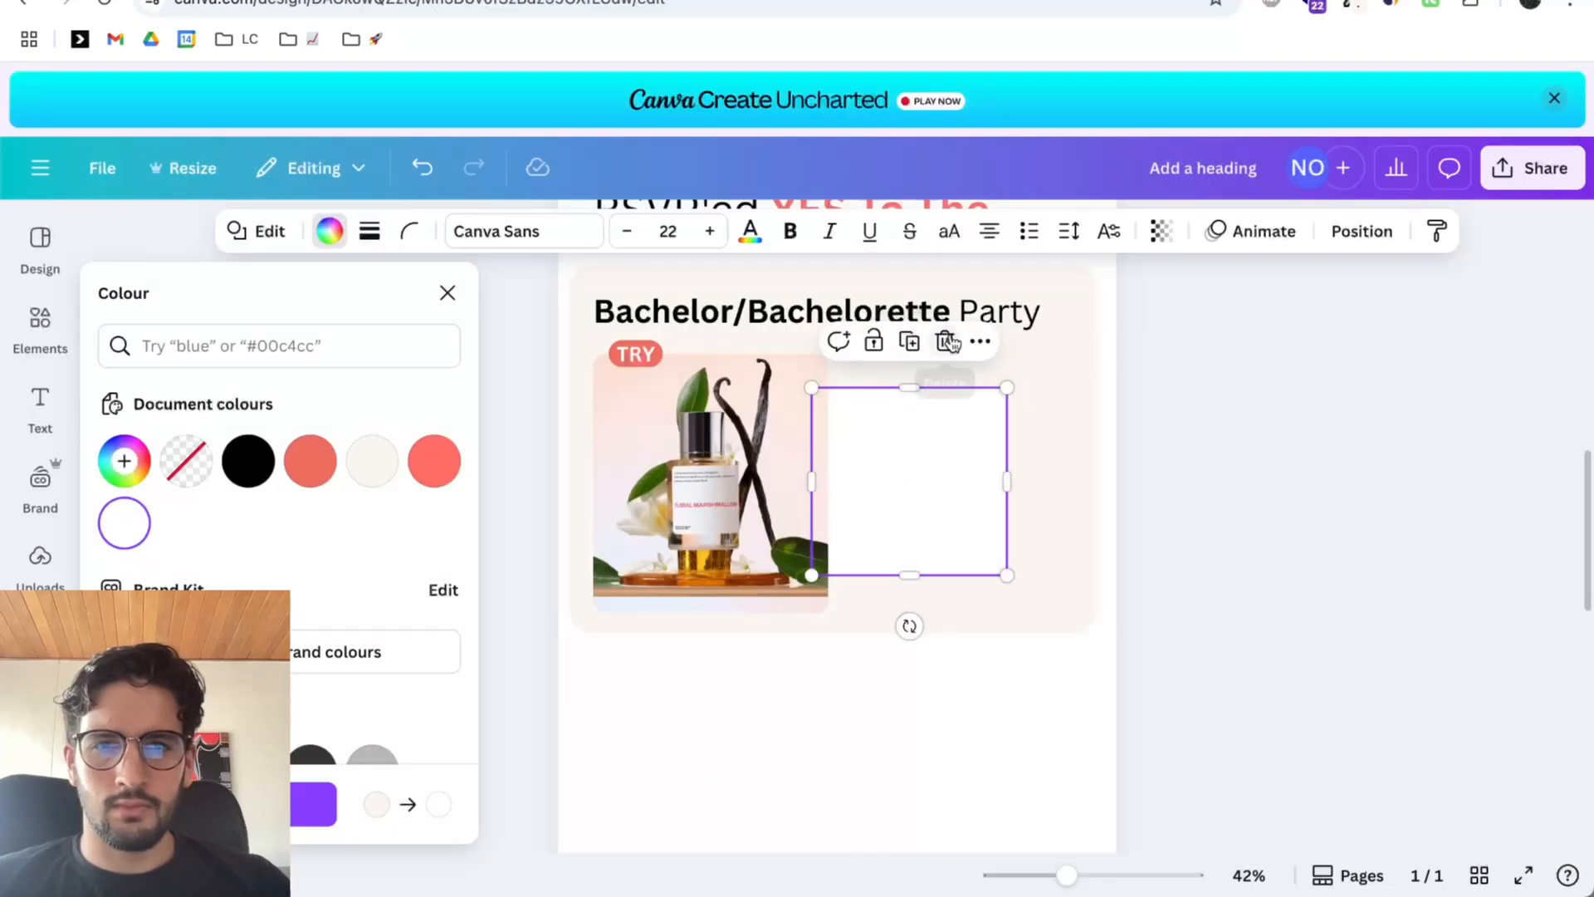
pyautogui.click(1362, 230)
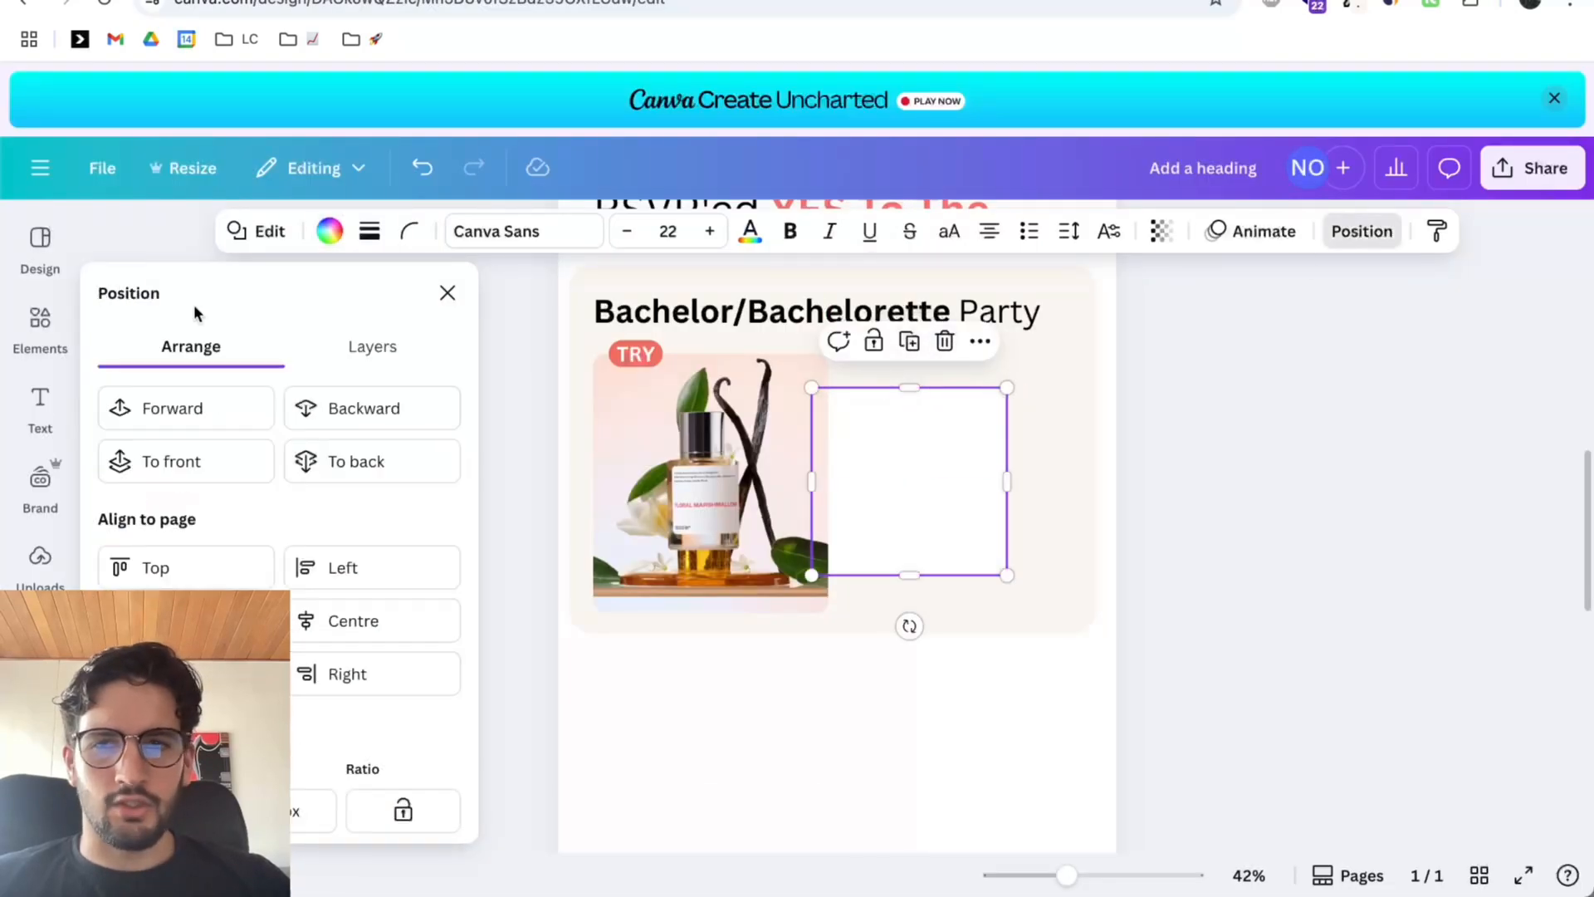
pyautogui.click(221, 416)
pyautogui.moveTo(945, 477); pyautogui.dragTo(946, 478)
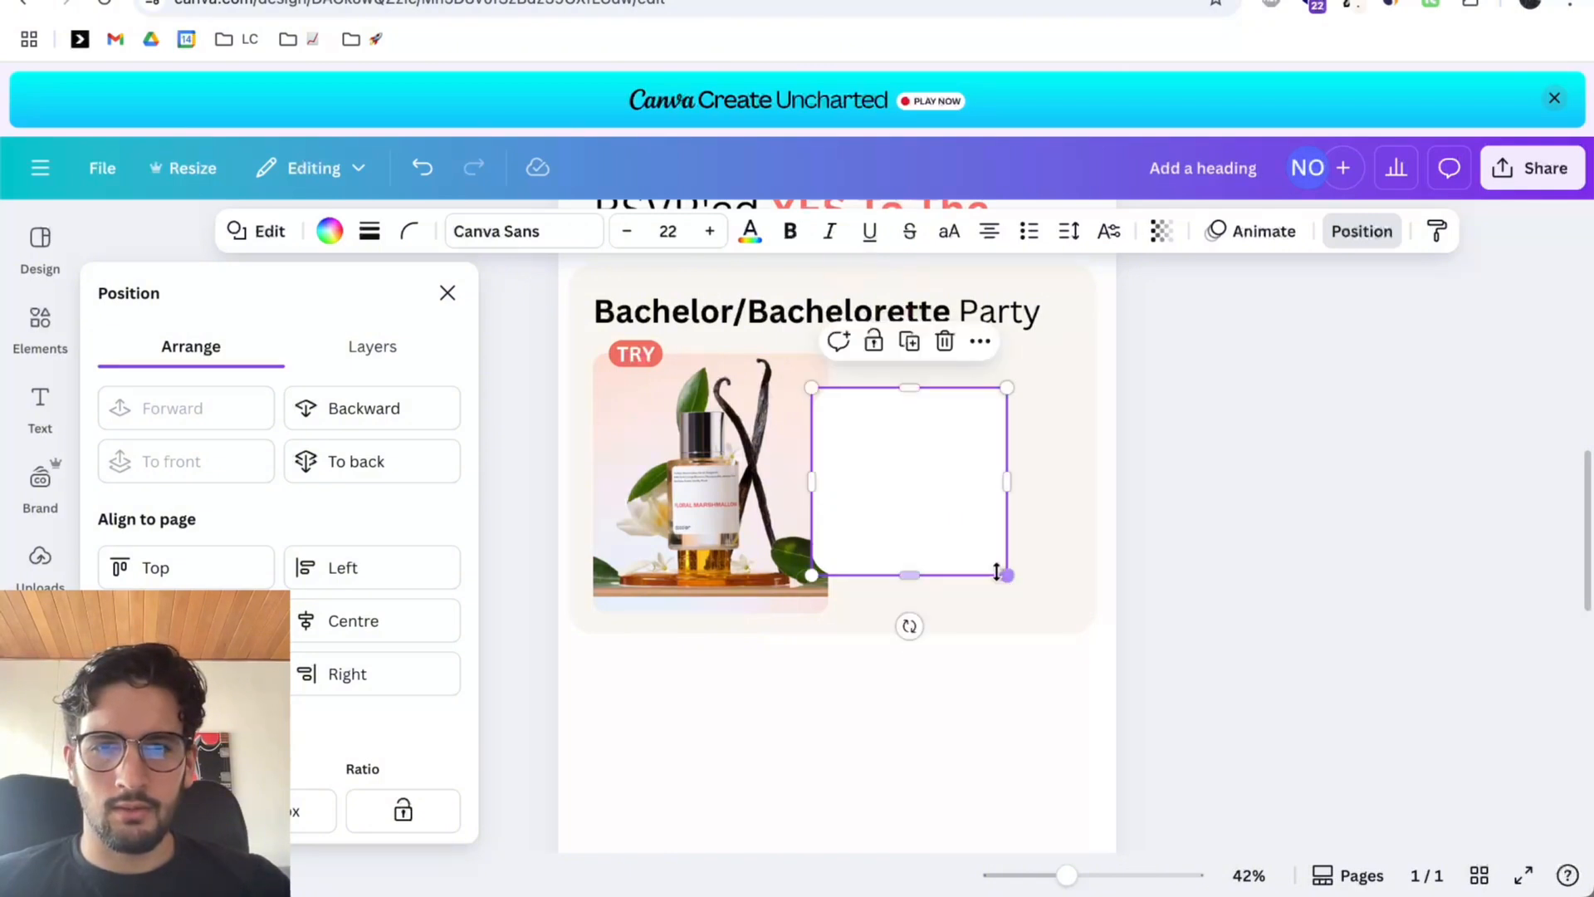
# Enlarge the white box slightly, keeping it overlapping the photo's right edge, and check the proportions against the email.
pyautogui.moveTo(1004, 573); pyautogui.dragTo(1030, 594)
pyautogui.moveTo(883, 544); pyautogui.dragTo(884, 532)
pyautogui.moveTo(1032, 375); pyautogui.dragTo(1011, 398)
pyautogui.moveTo(969, 447); pyautogui.dragTo(967, 436)
pyautogui.moveTo(1010, 386); pyautogui.dragTo(1022, 373)
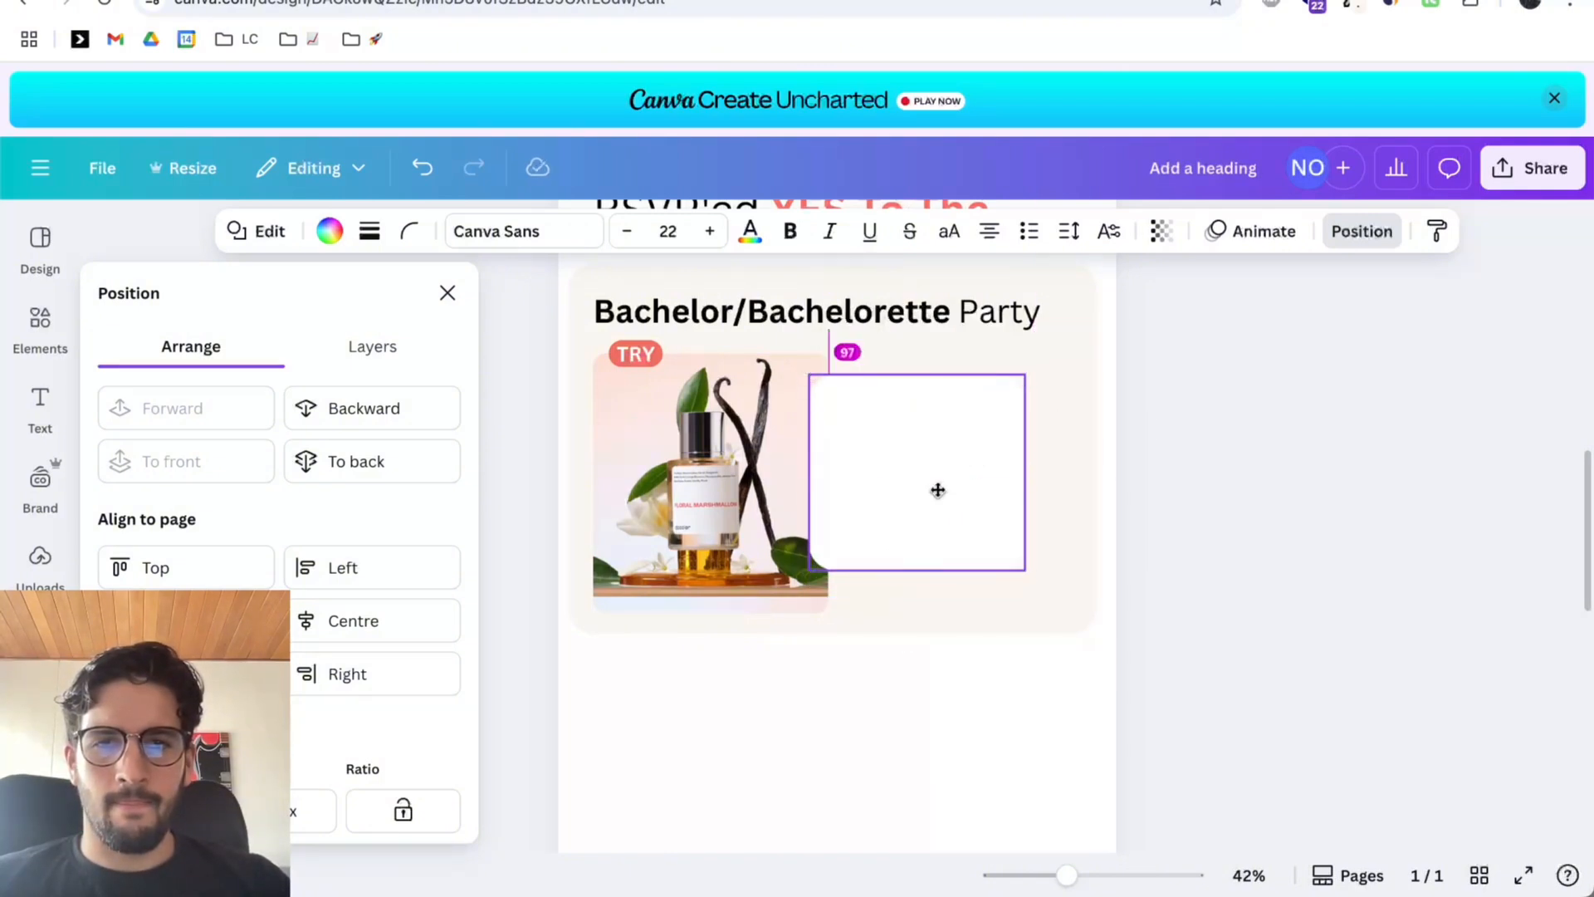
pyautogui.click(936, 489)
pyautogui.click(1088, 440)
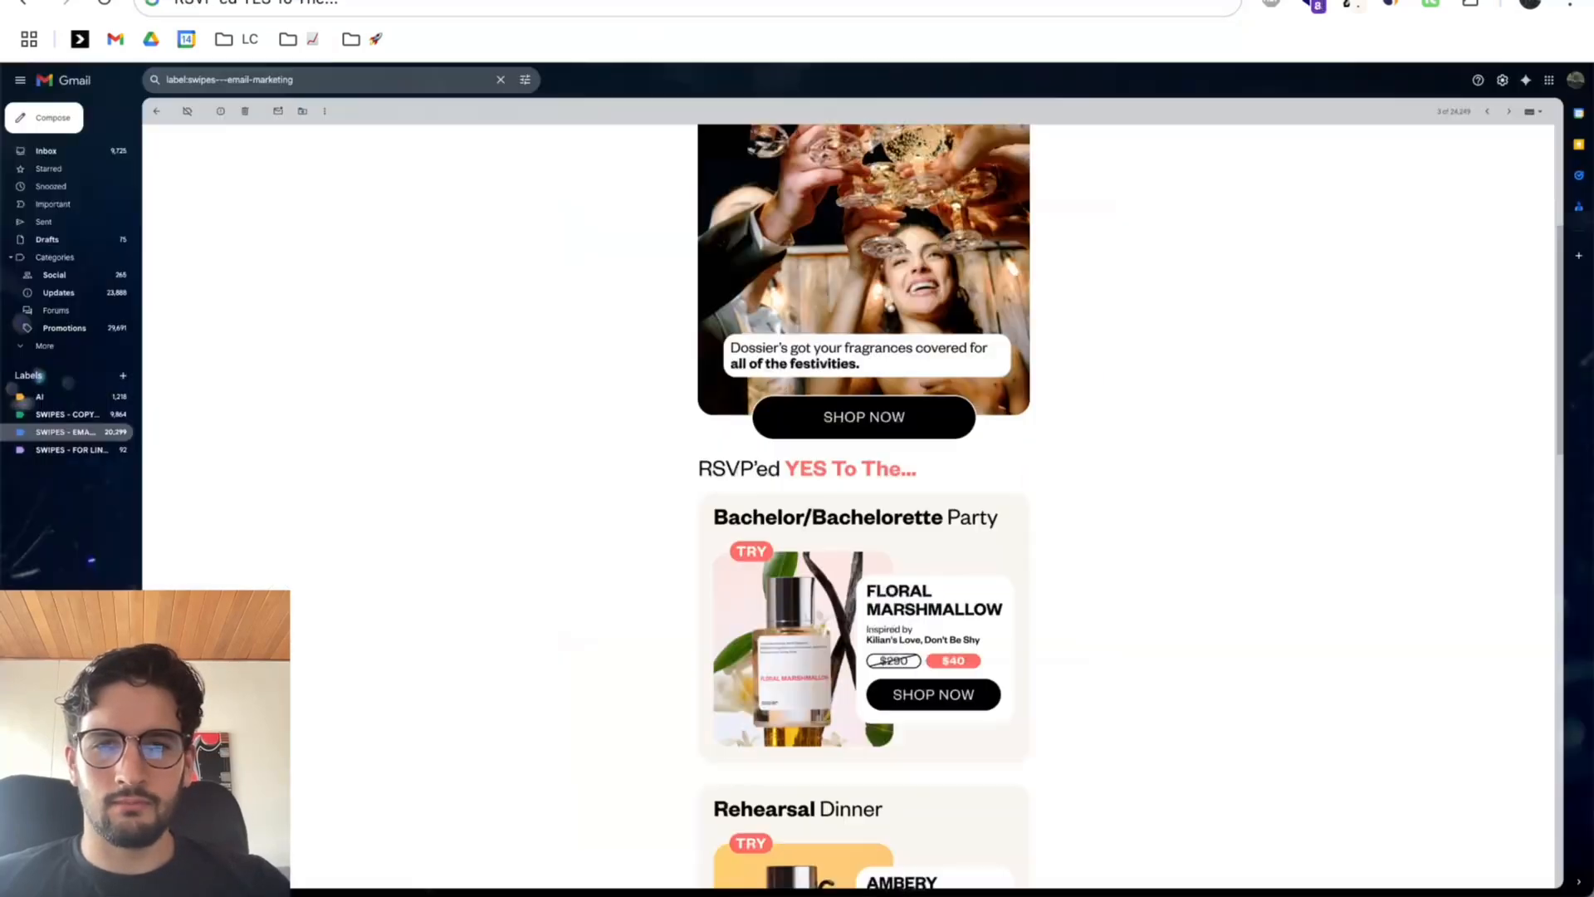
pyautogui.click(997, 466)
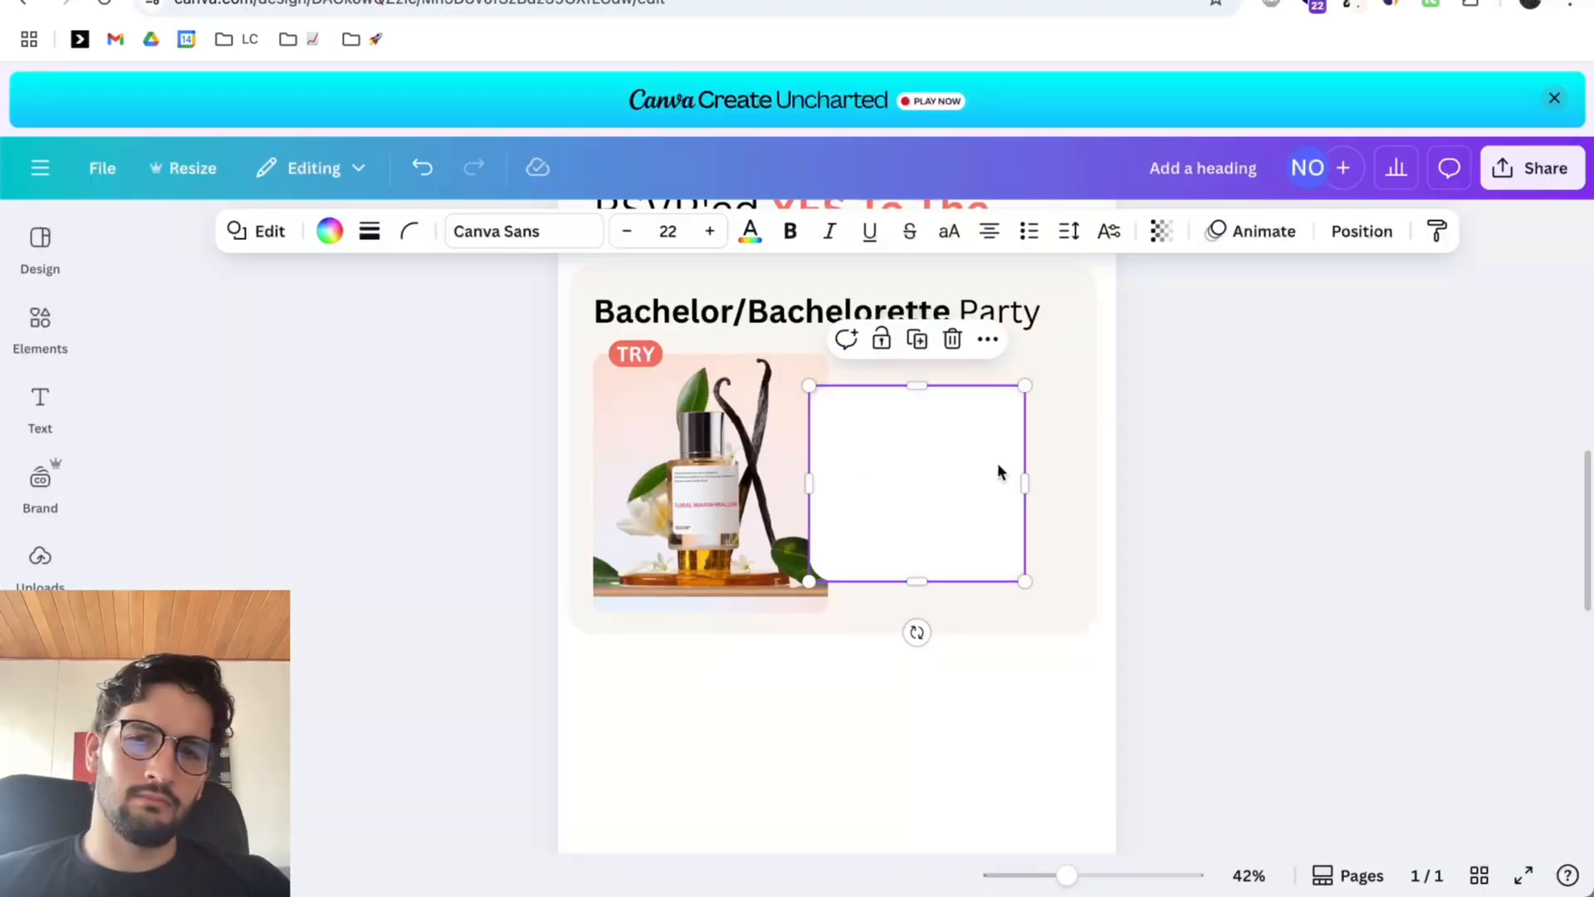
# Widen the bottle photo's frame to the right and adjust the white box's width and position over its edge.
pyautogui.moveTo(1024, 482); pyautogui.dragTo(978, 470)
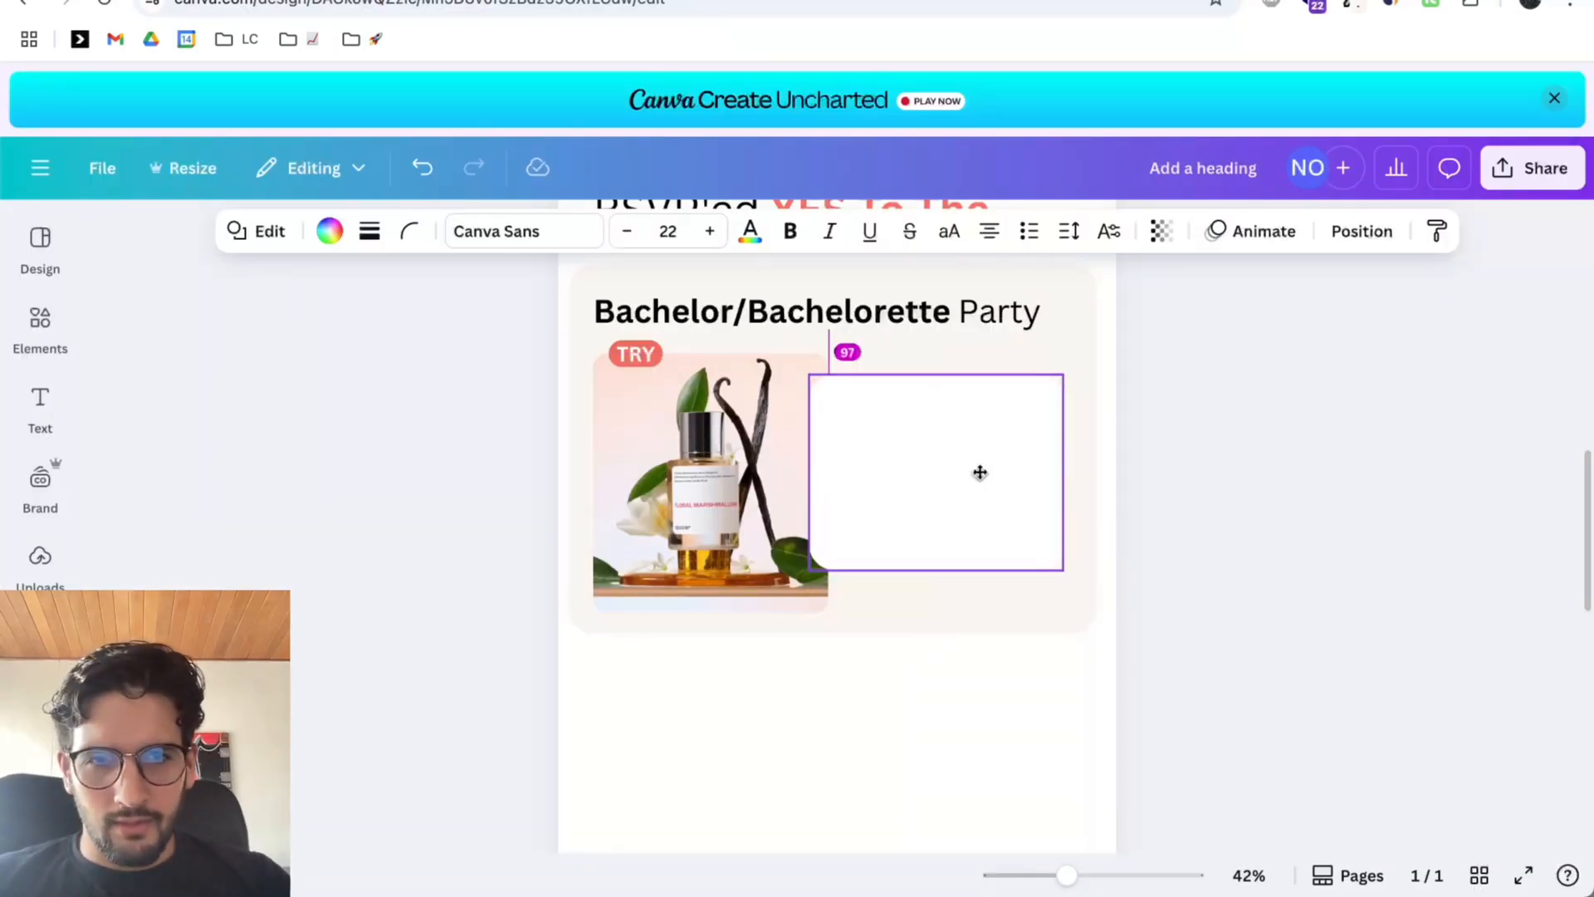
pyautogui.click(810, 494)
pyautogui.moveTo(829, 483); pyautogui.dragTo(861, 481)
pyautogui.click(928, 481)
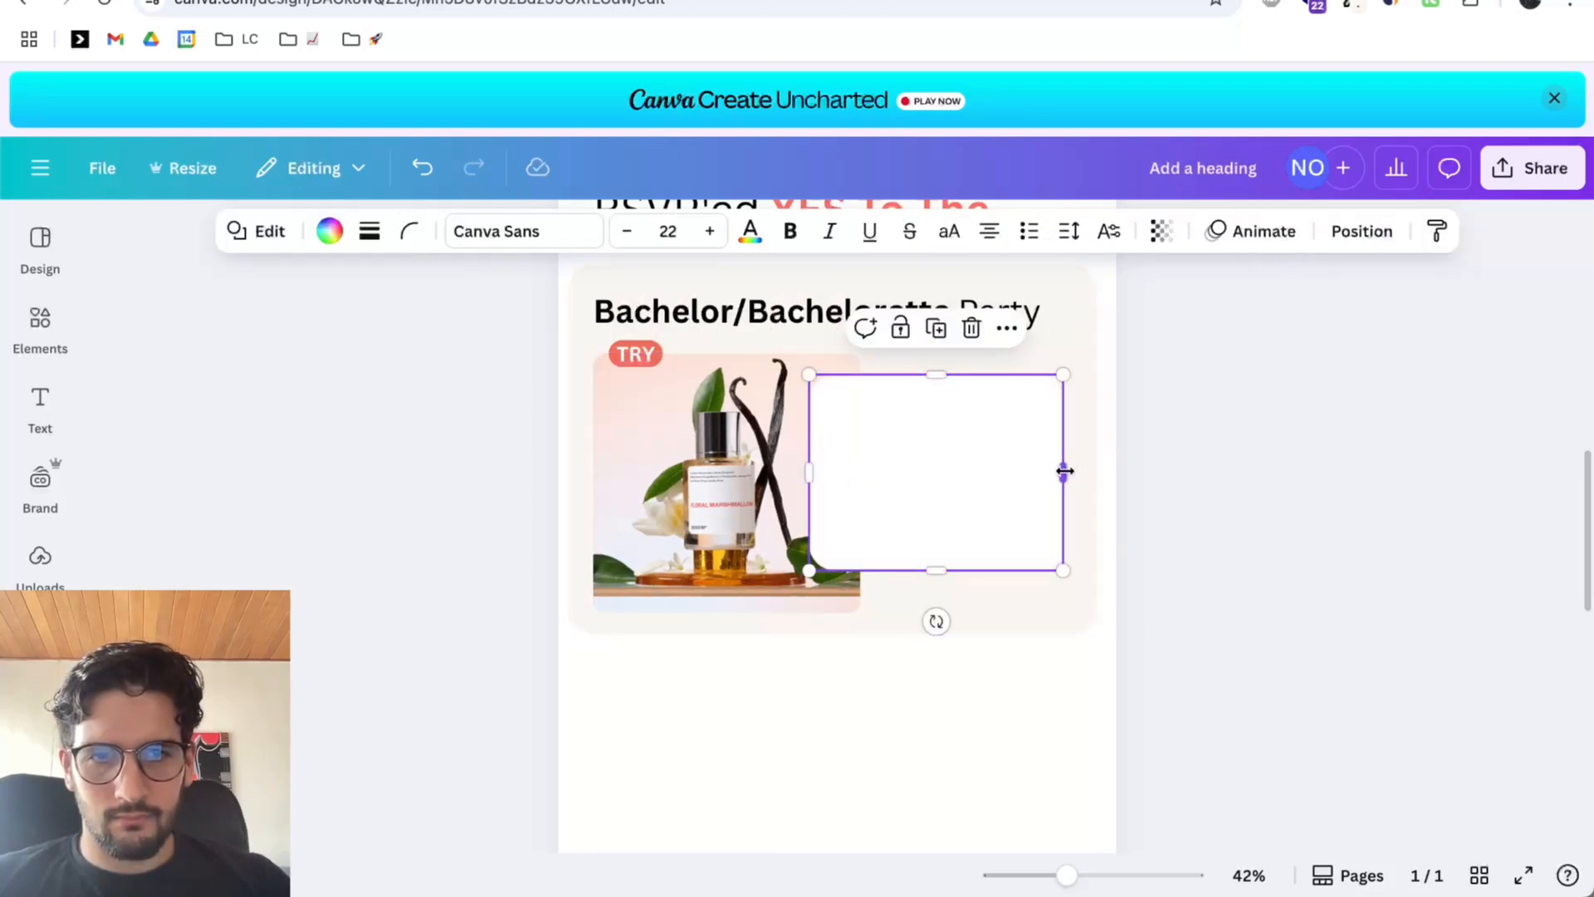
pyautogui.moveTo(1063, 472); pyautogui.dragTo(1034, 474)
pyautogui.moveTo(995, 476); pyautogui.dragTo(1021, 479)
pyautogui.click(1161, 465)
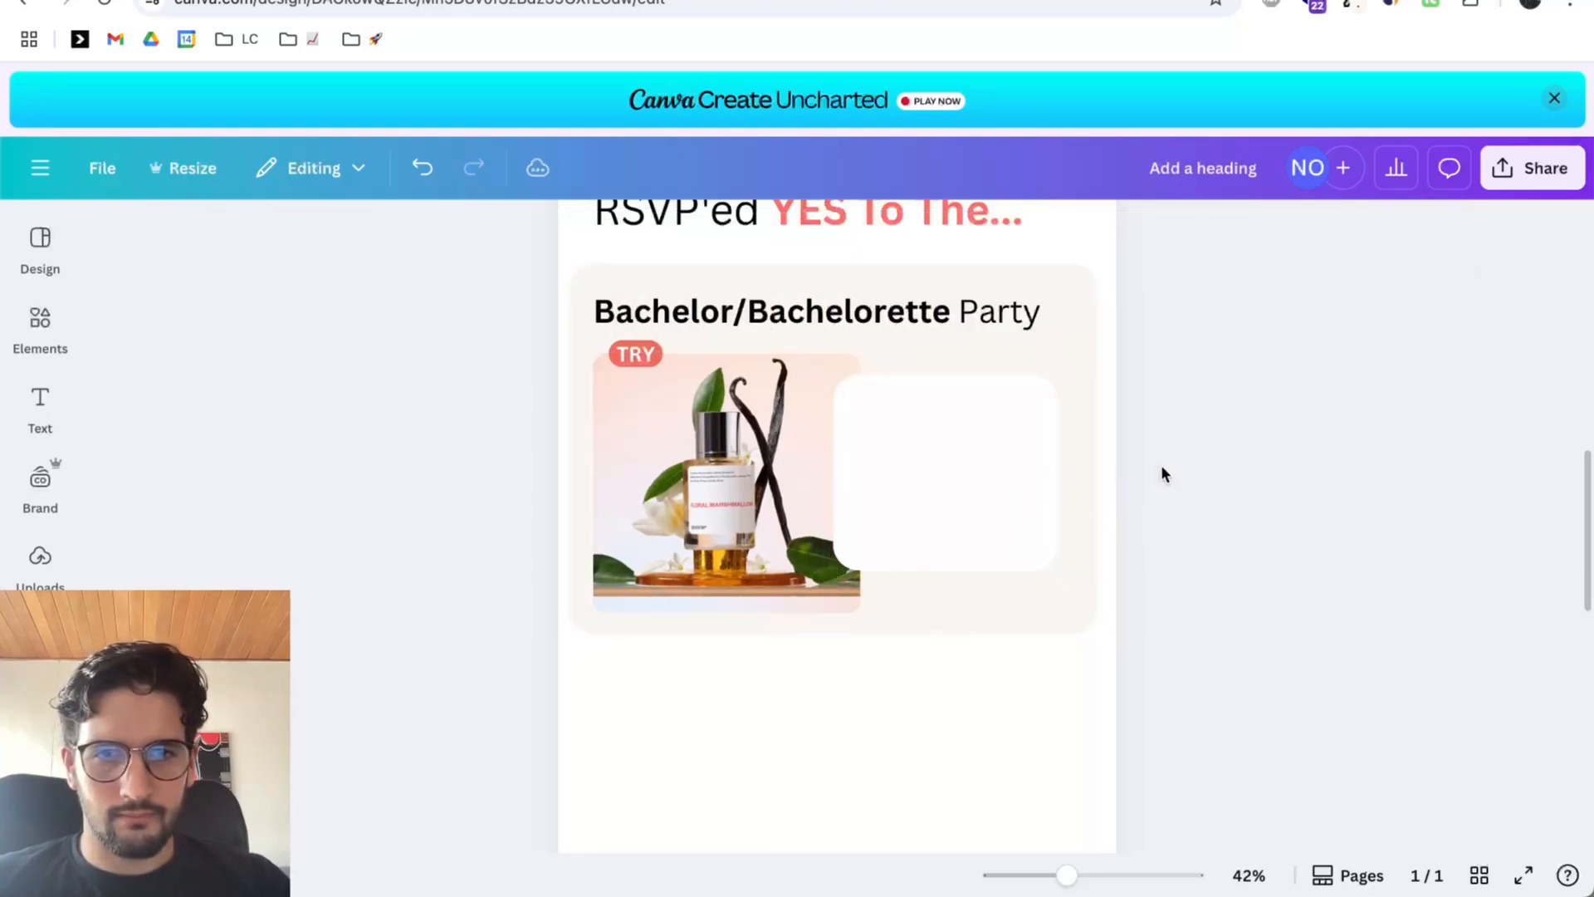
# Enlarge and reposition the white box over the photo's right edge, then compare the card with the Gmail email.
pyautogui.click(940, 469)
pyautogui.keyDown('shift'); pyautogui.click(803, 450); pyautogui.keyUp('shift')
pyautogui.click(938, 485)
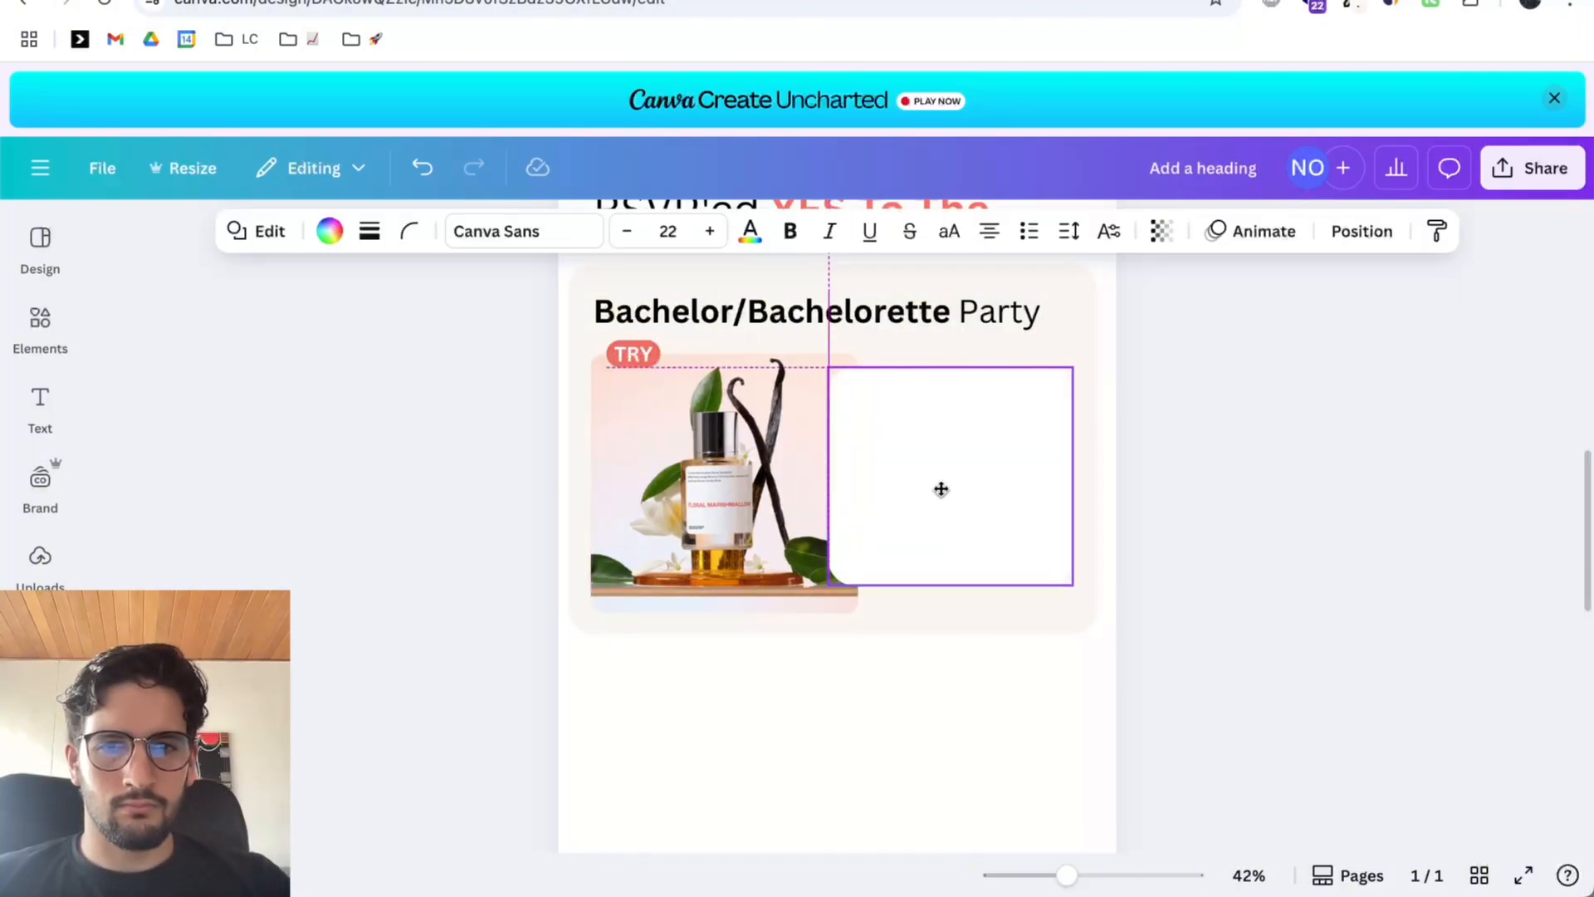
pyautogui.click(1432, 438)
pyautogui.hotkey('ctrl', 'Tab')
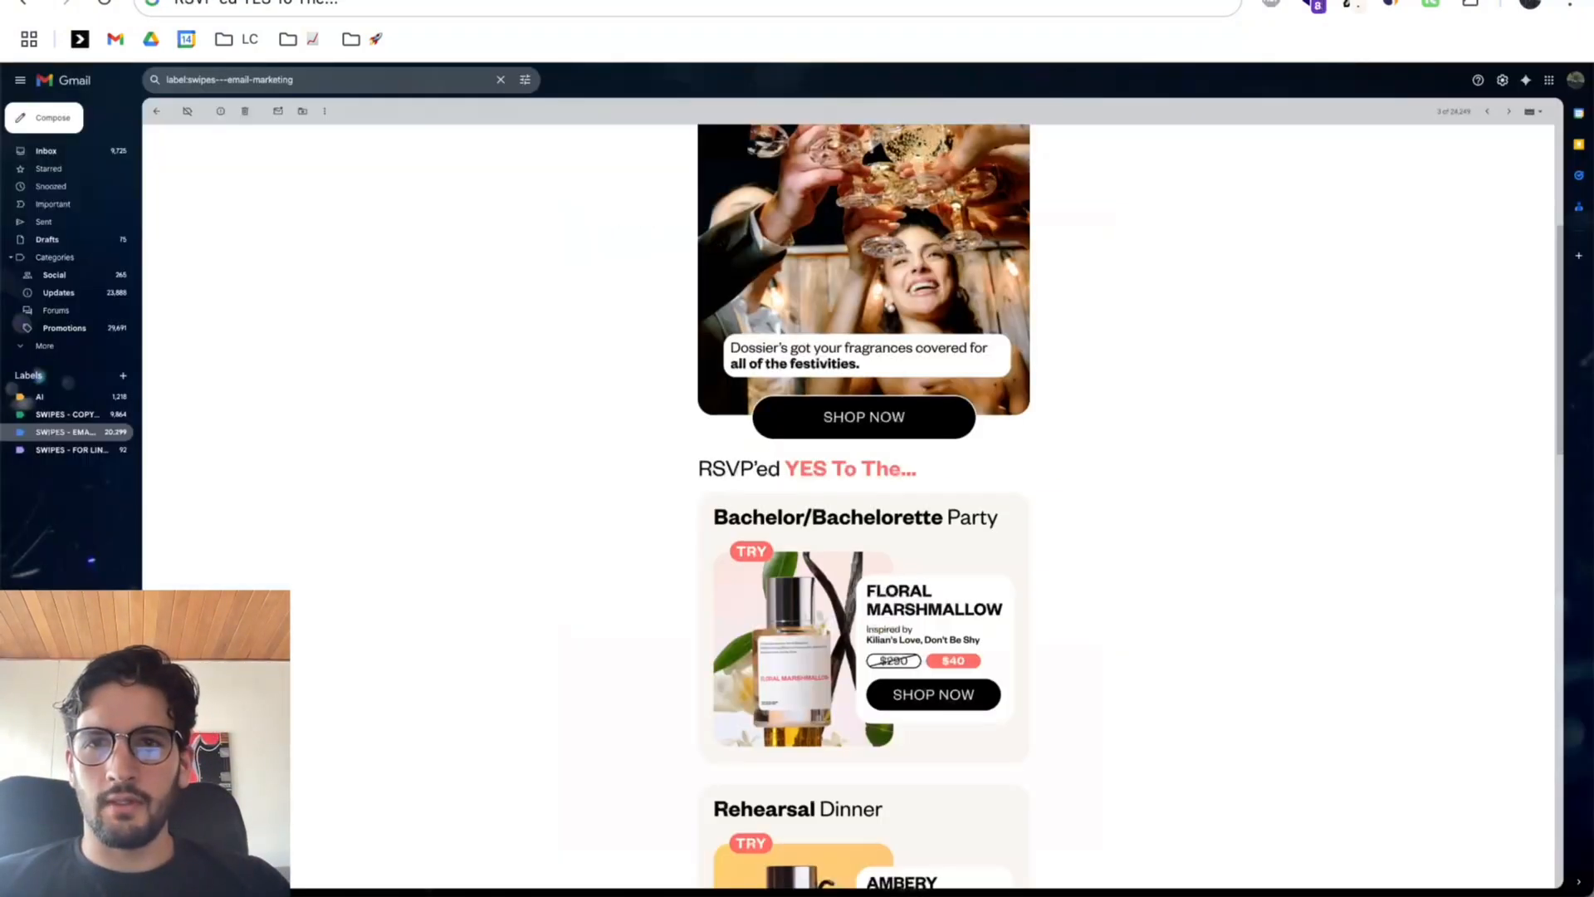
# Duplicate the Bachelor/Bachelorette Party heading, move the copy over the white box and replace its text with FLORAL.
pyautogui.hotkey('ctrl', 'shift', 'Tab')
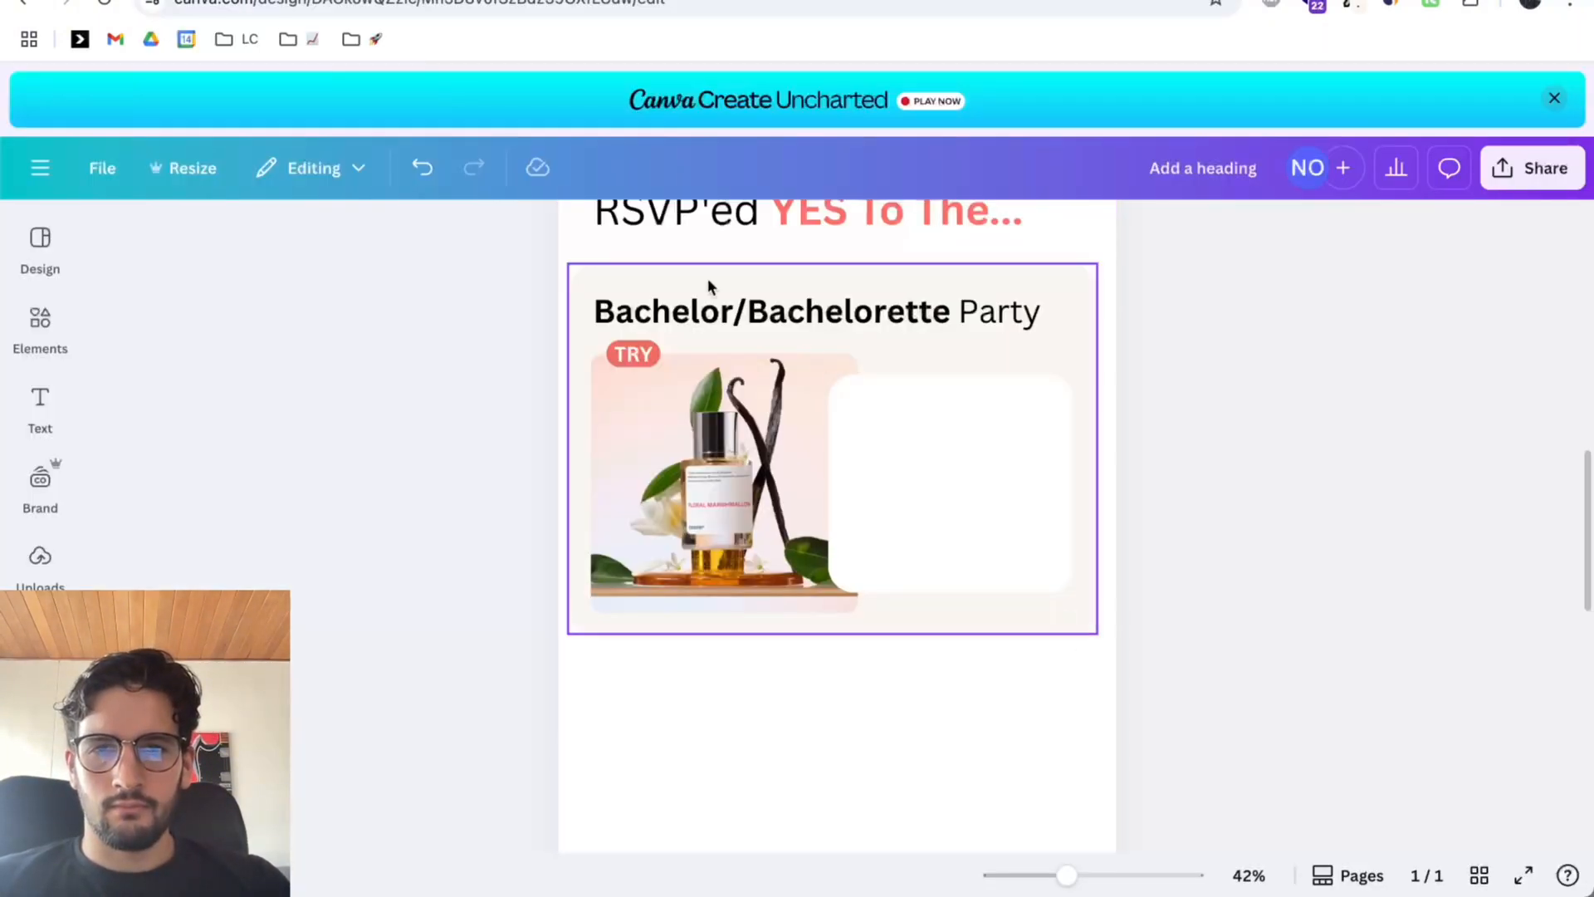
pyautogui.keyDown('alt'); pyautogui.moveTo(725, 313); pyautogui.dragTo(906, 316); pyautogui.keyUp('alt')
pyautogui.click(954, 387)
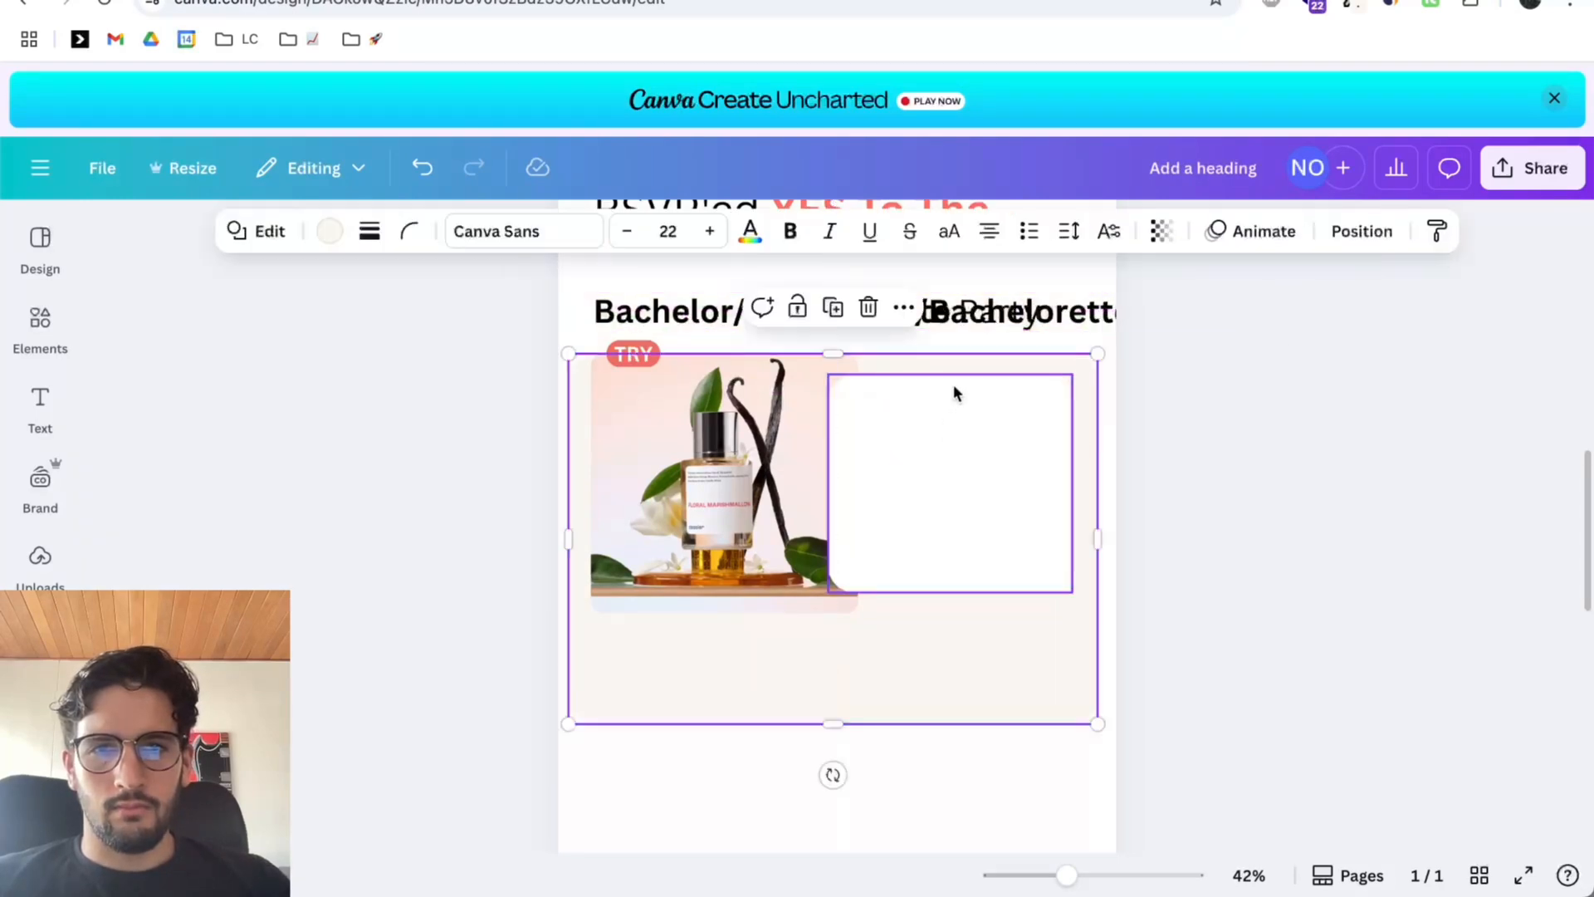
pyautogui.click(1044, 312)
pyautogui.moveTo(1044, 312); pyautogui.dragTo(1231, 440)
pyautogui.doubleClick(1032, 440)
pyautogui.write('FLORAL')
pyautogui.press('Return')
# Copy the product name Floral Marshmallow from the Dossier product page and paste it over the FLORAL text in the design.
pyautogui.hotkey('ctrl', 'Tab')
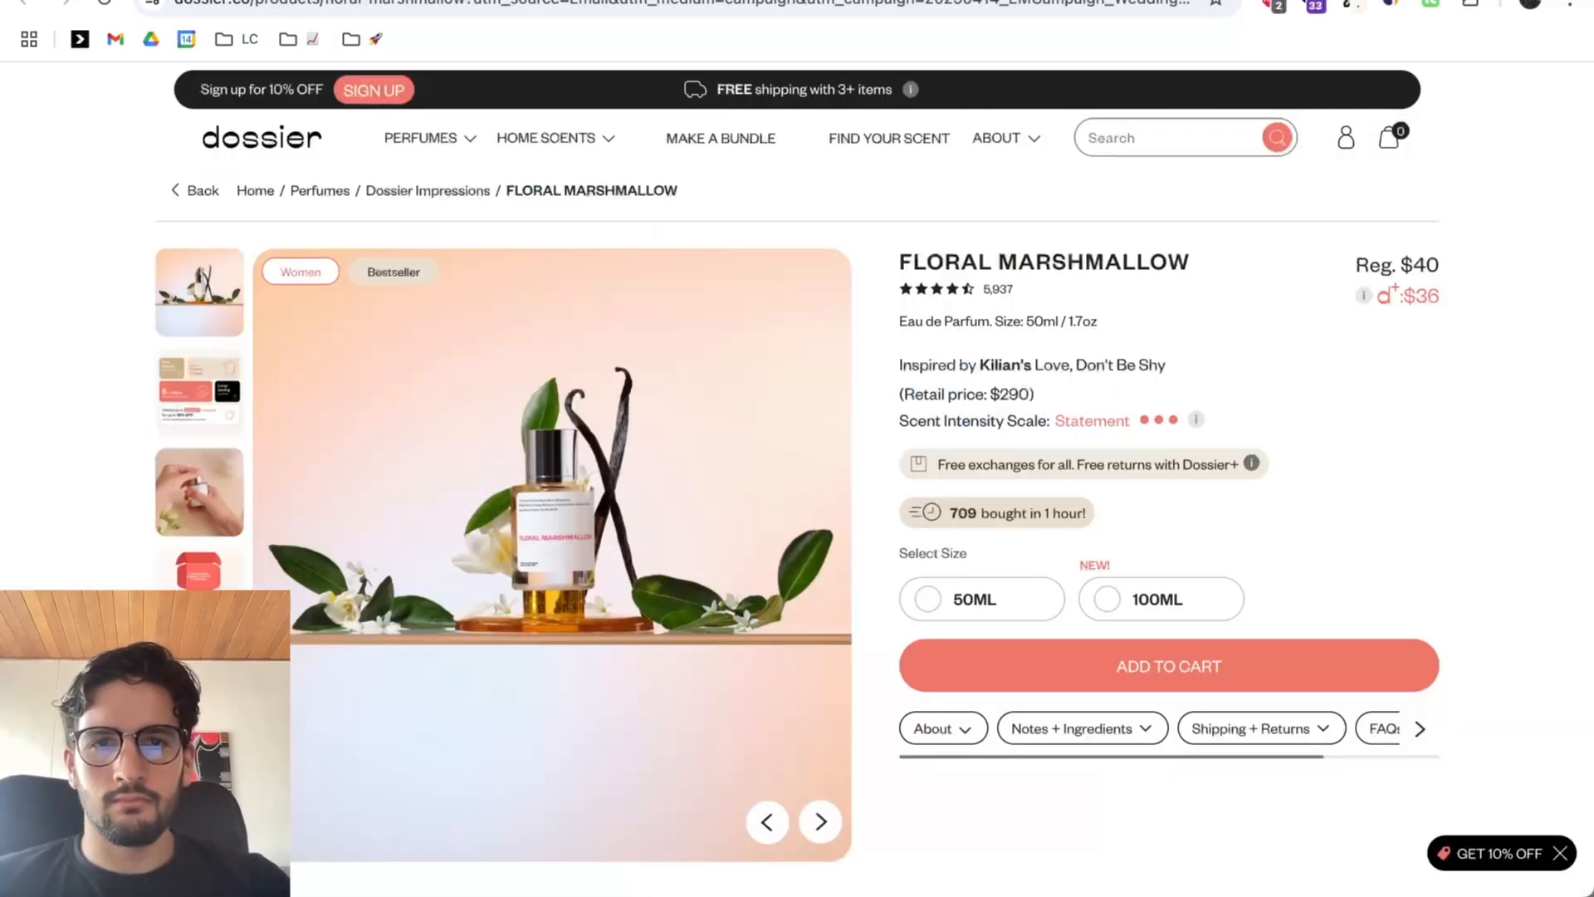
pyautogui.moveTo(897, 258); pyautogui.dragTo(1352, 260)
pyautogui.moveTo(1224, 260); pyautogui.dragTo(916, 259)
pyautogui.hotkey('ctrl', 'c')
pyautogui.hotkey('ctrl', 'shift', 'Tab')
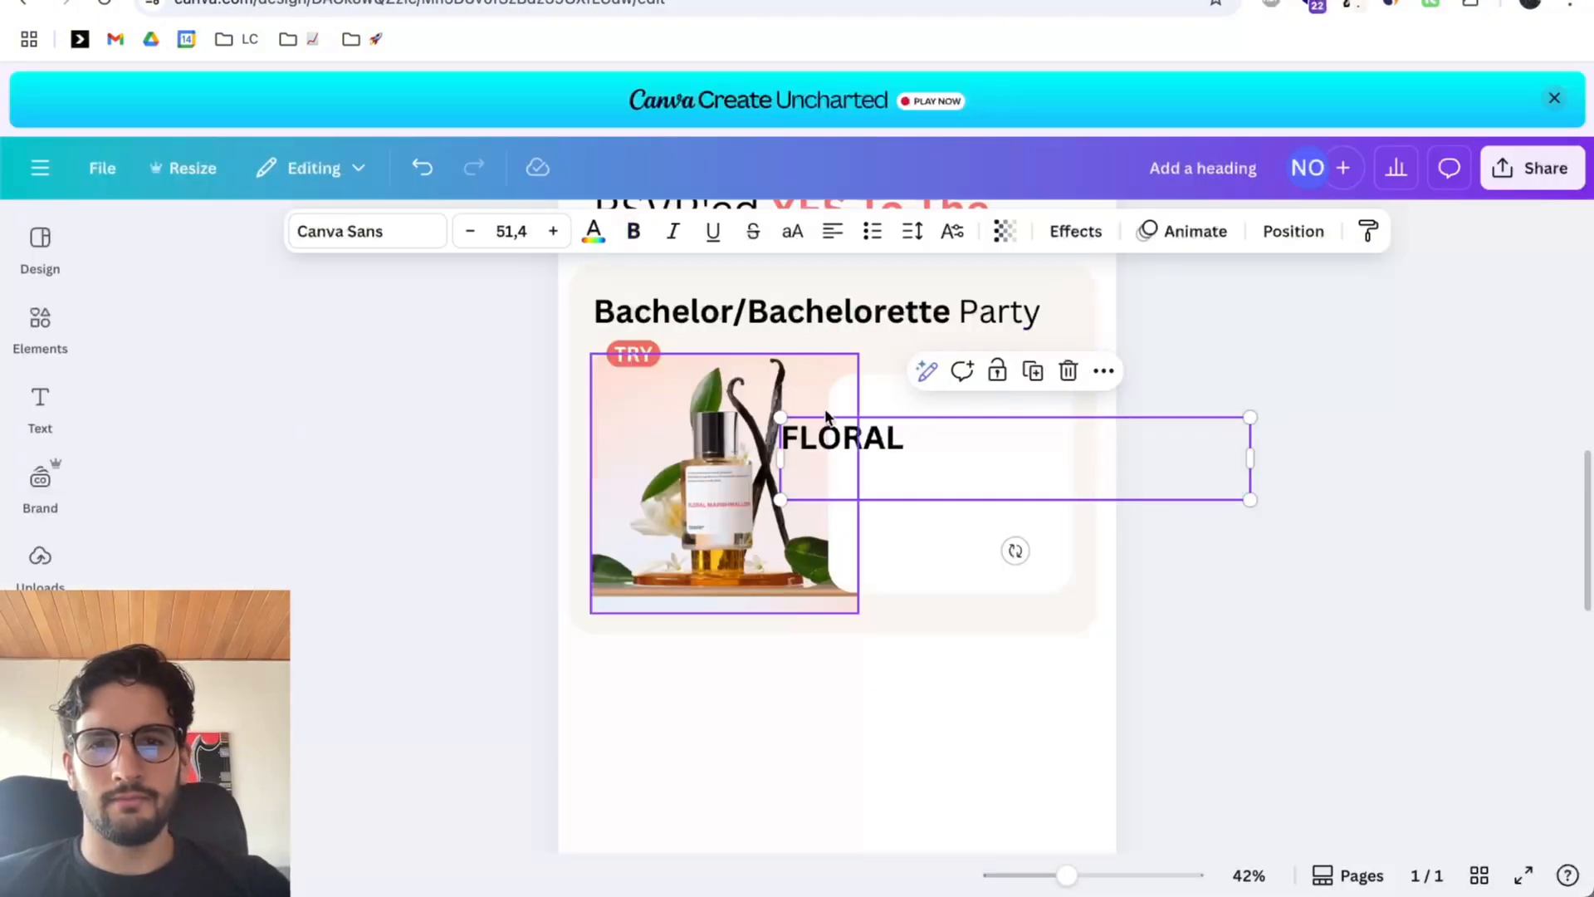
pyautogui.hotkey('ctrl', 'a')
pyautogui.hotkey('ctrl', 'v')
# Set the product name in uppercase and break it into two lines, FLORAL and MARSHMALLOW.
pyautogui.hotkey('ctrl', 'a')
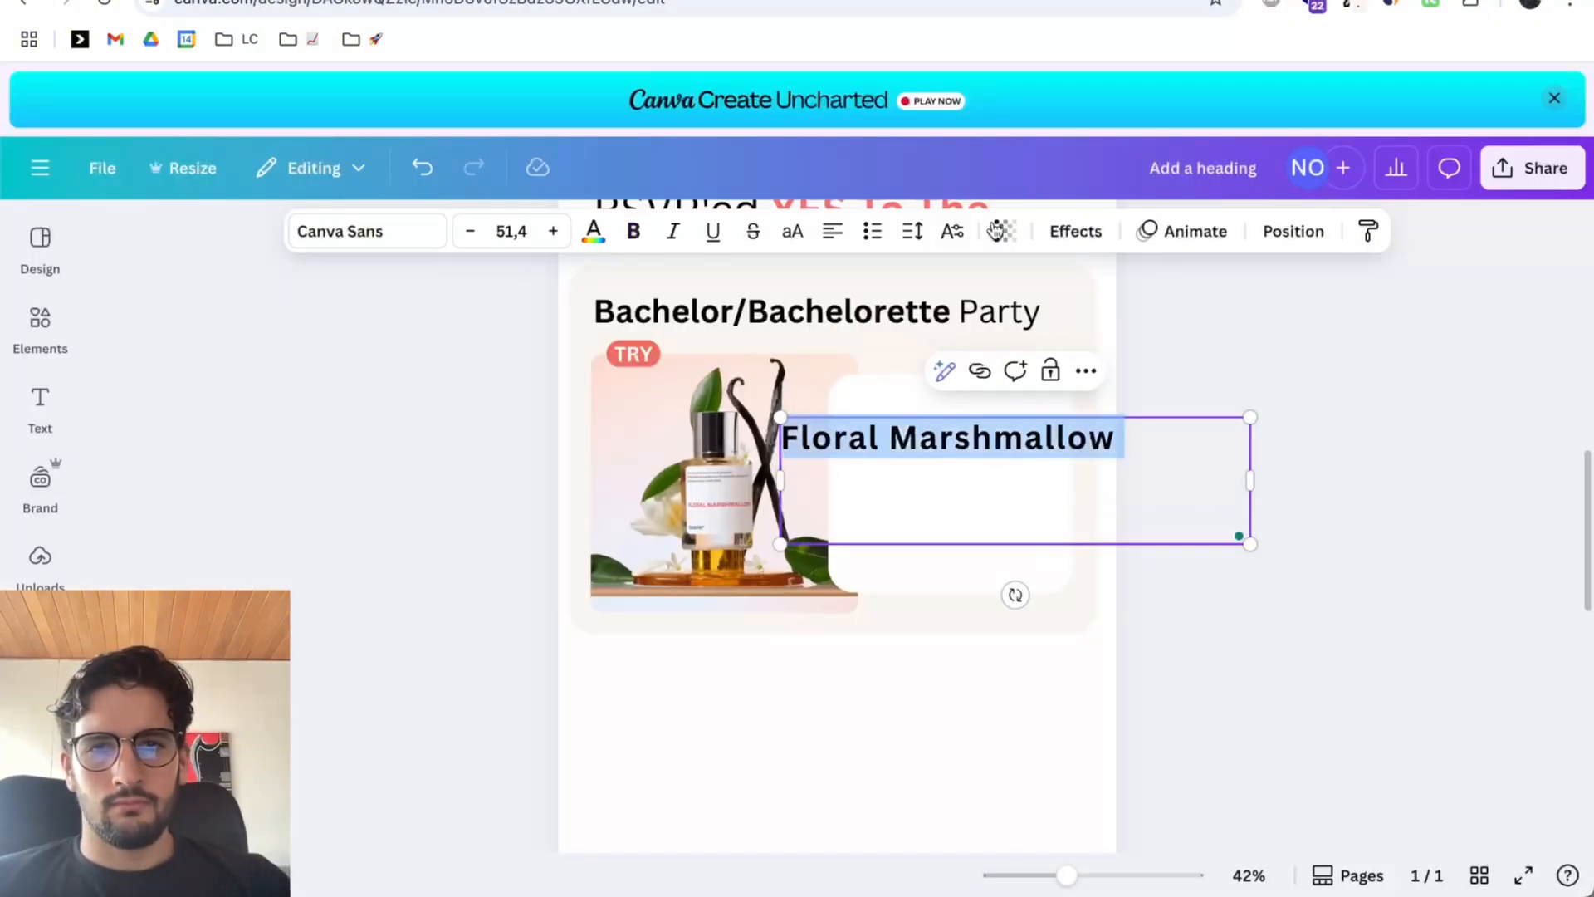
pyautogui.click(795, 233)
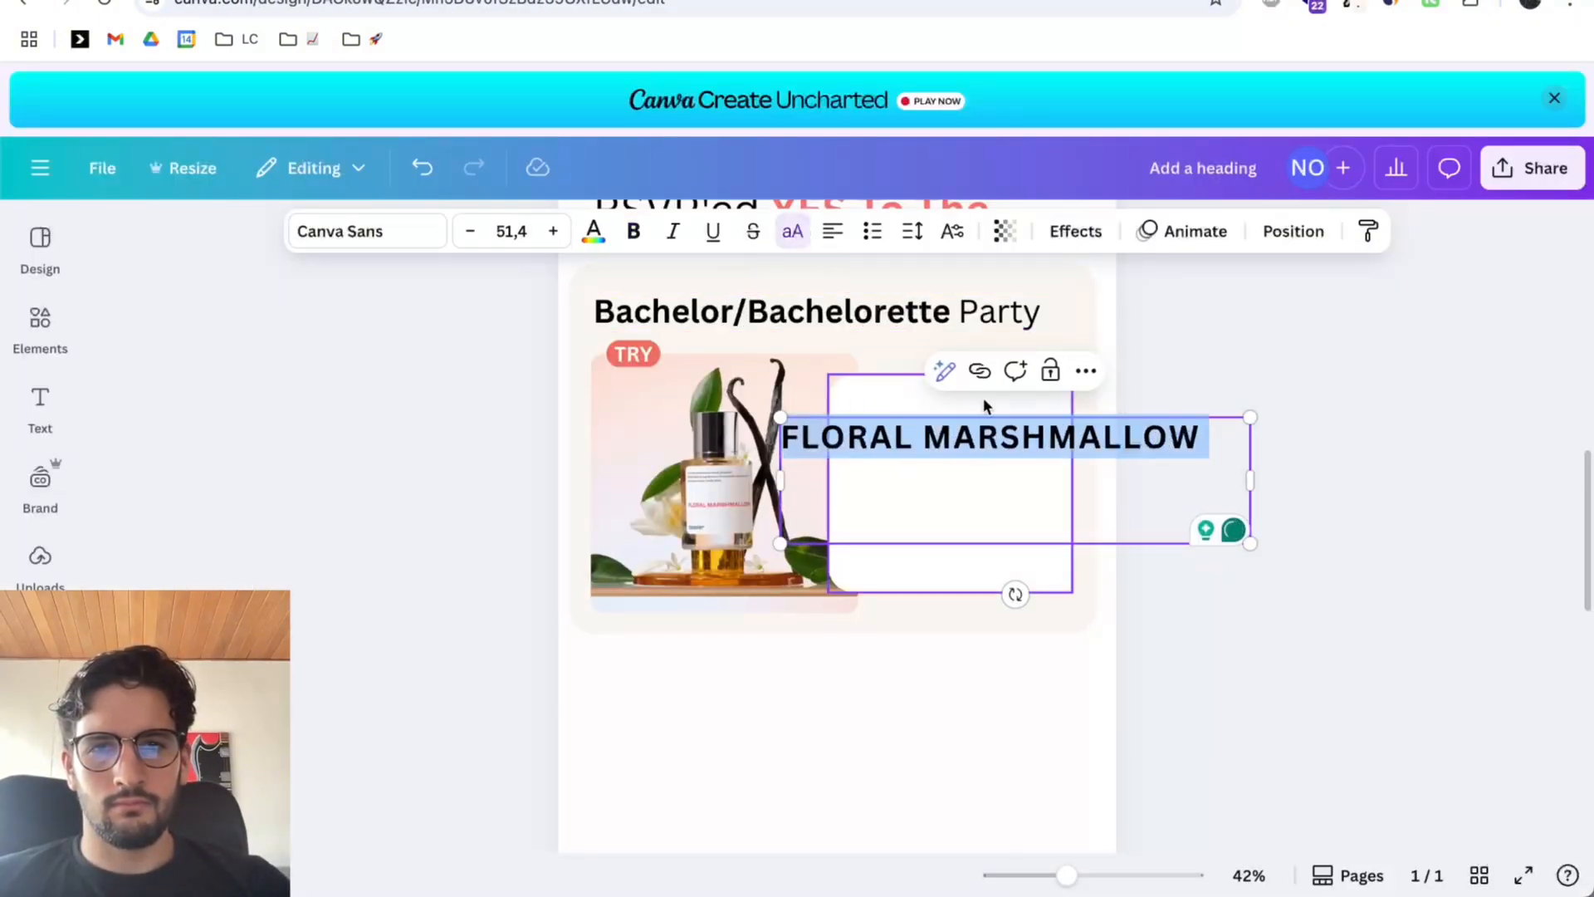
pyautogui.click(917, 434)
pyautogui.press('BackSpace')
pyautogui.press('Return')
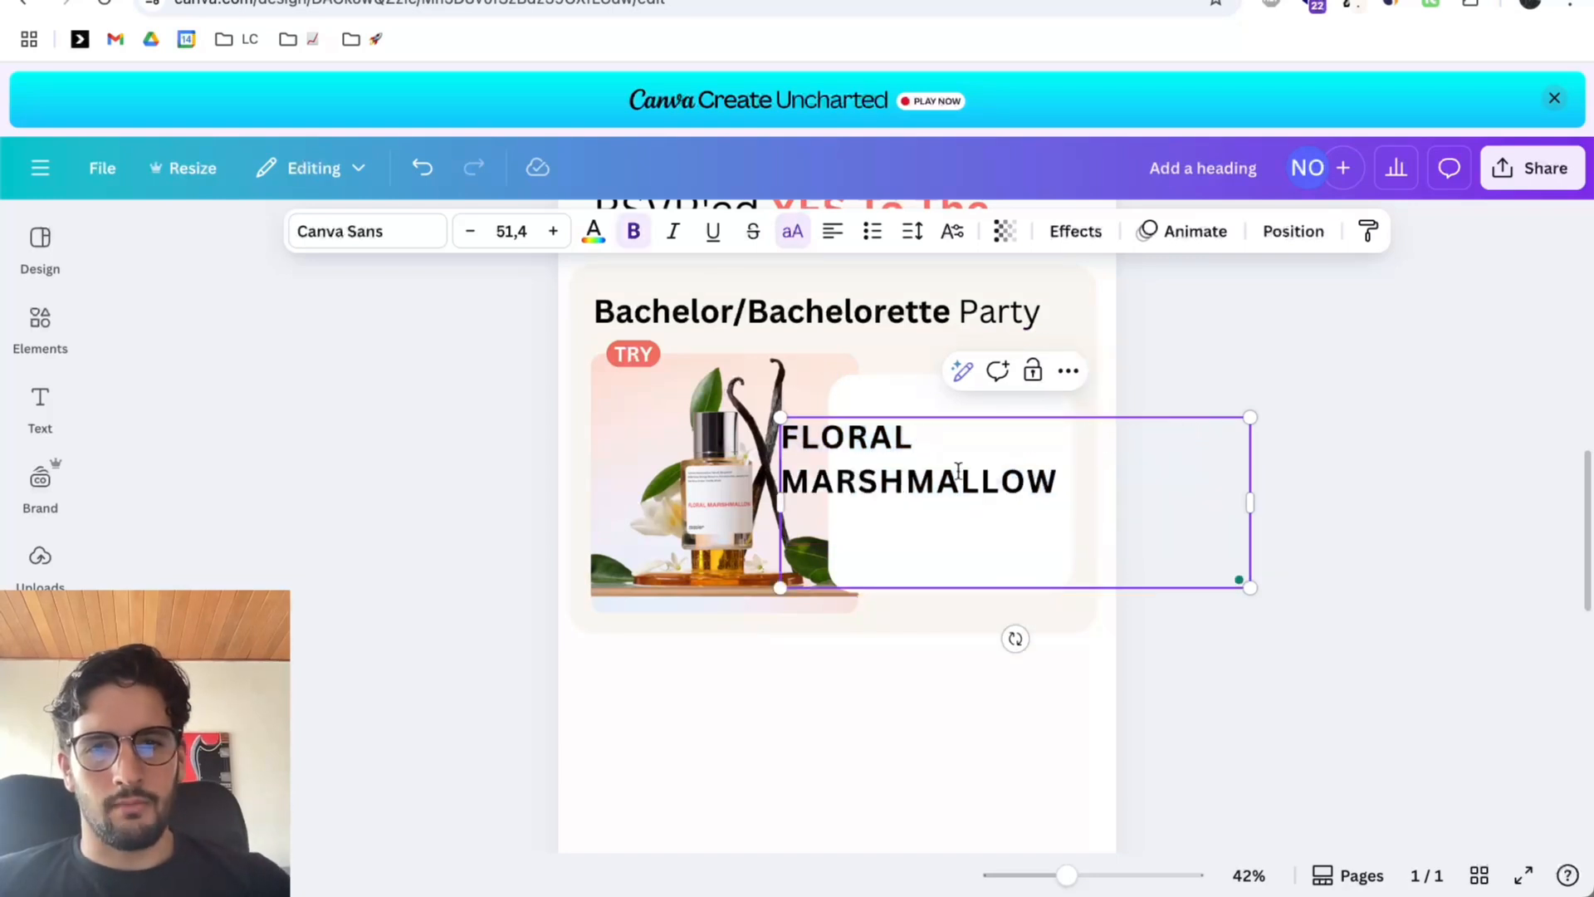
# Remove the product name's trailing empty lines, shrink the text and position it in the upper part of the white box.
pyautogui.click(955, 557)
pyautogui.press('BackSpace')
pyautogui.press('BackSpace')
pyautogui.moveTo(1251, 500); pyautogui.dragTo(994, 458)
pyautogui.moveTo(947, 465); pyautogui.dragTo(1012, 436)
pyautogui.click(1462, 469)
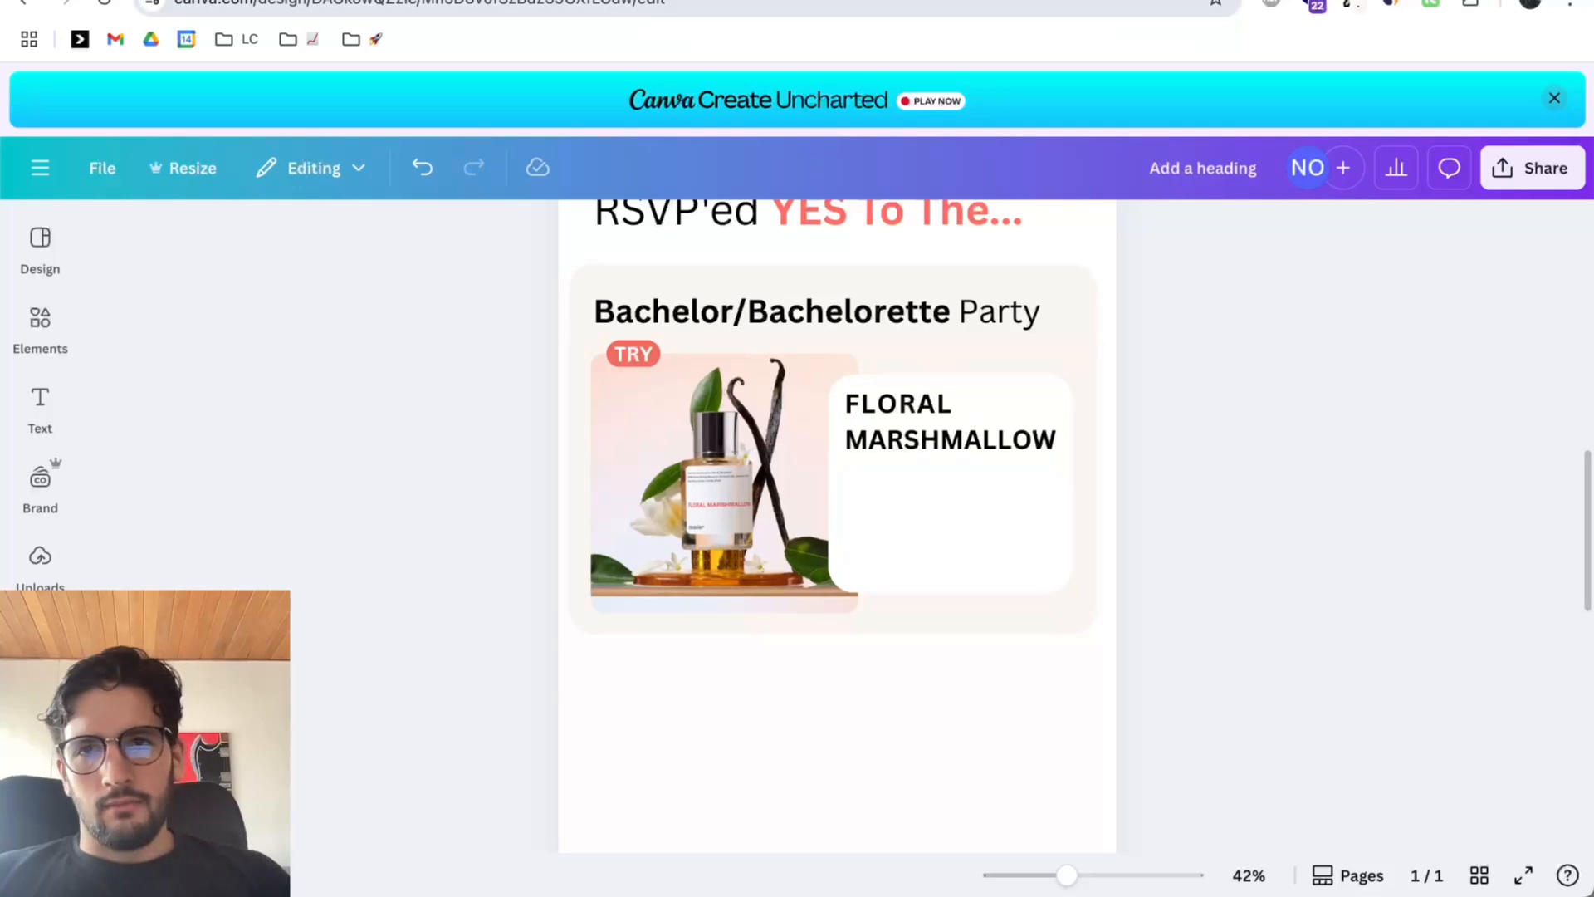
# Add smaller text under the product name reading "Inspired by" and, in bold, "Killian's Love, Don't Be Shy", following the email.
pyautogui.click(606, 0)
pyautogui.scroll(-1, 1028, 615)
pyautogui.scroll(-1, 1028, 615)
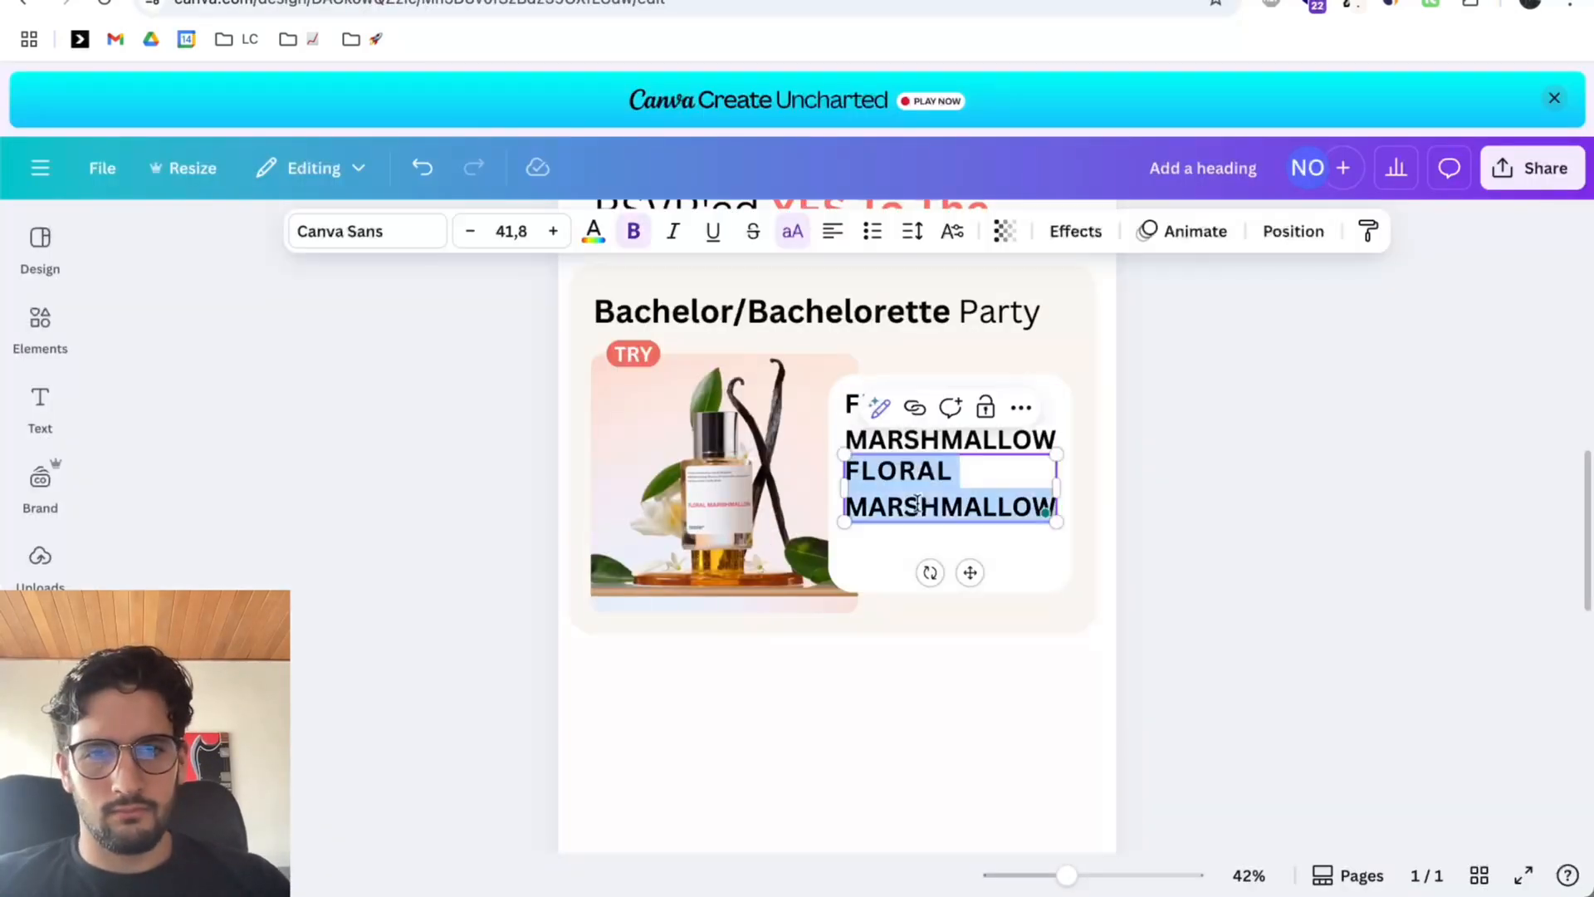
pyautogui.write('Inspi')
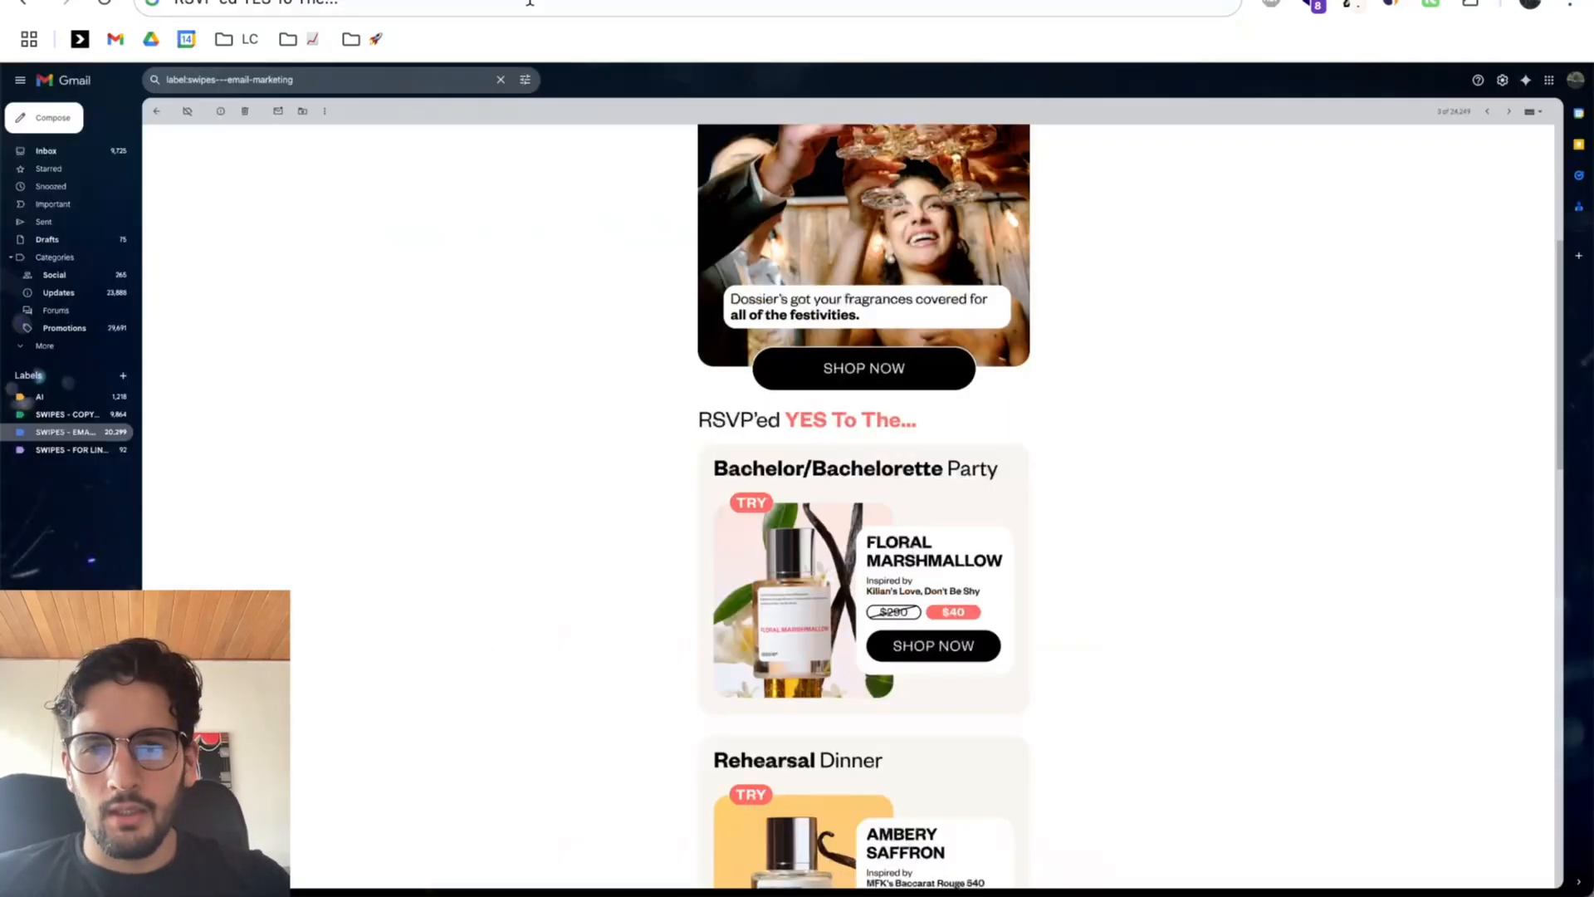
pyautogui.click(534, 4)
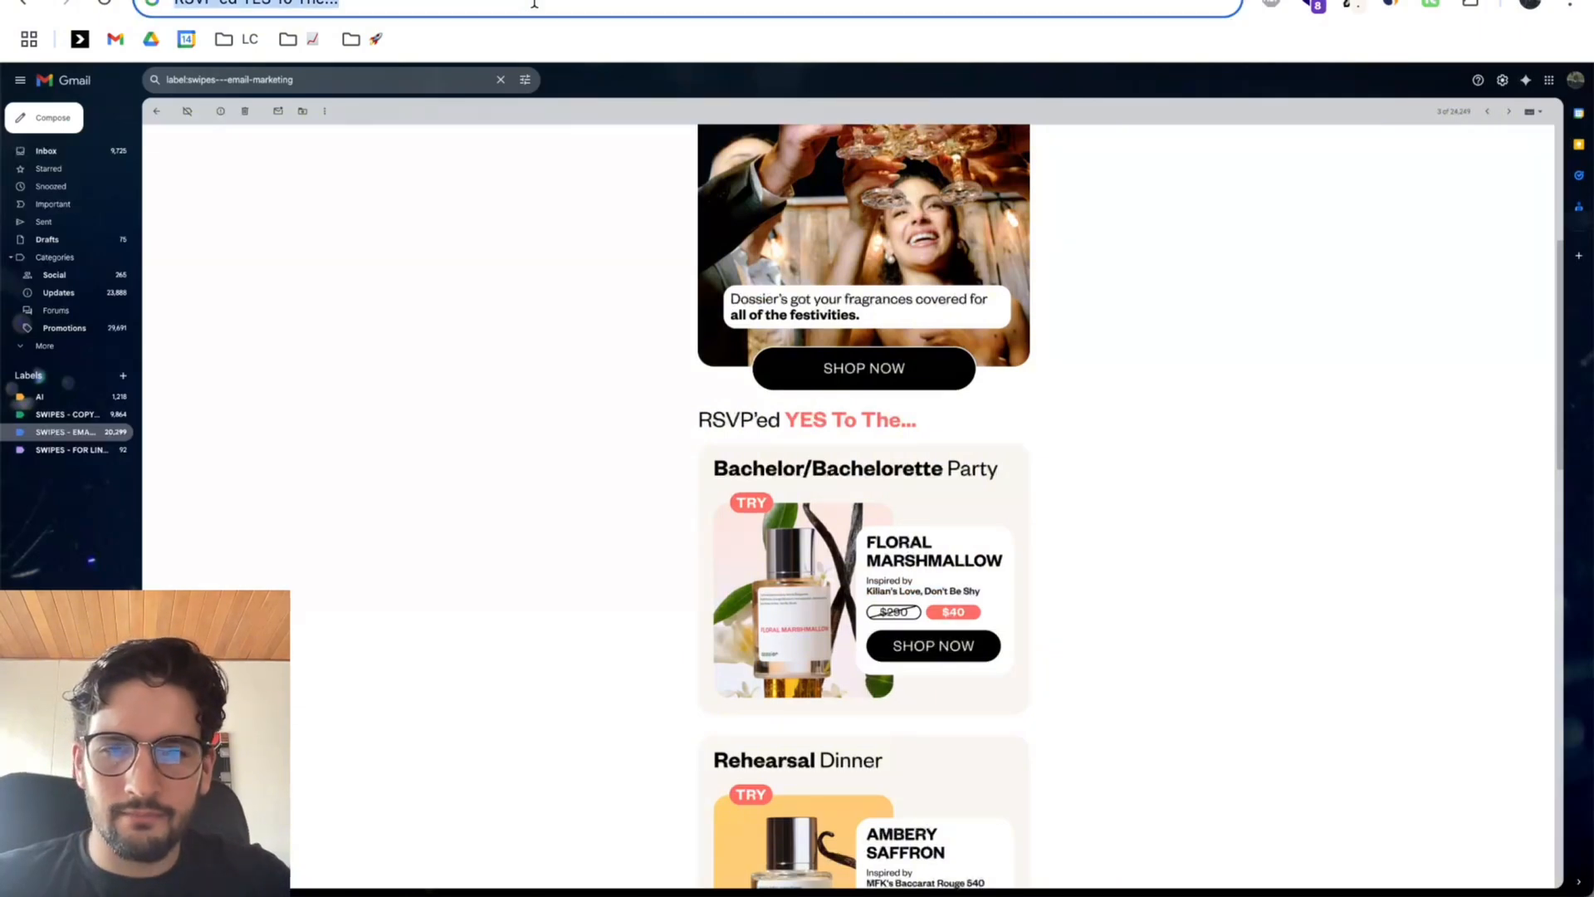
pyautogui.write("Inspired by Killian's Love, Don't B")
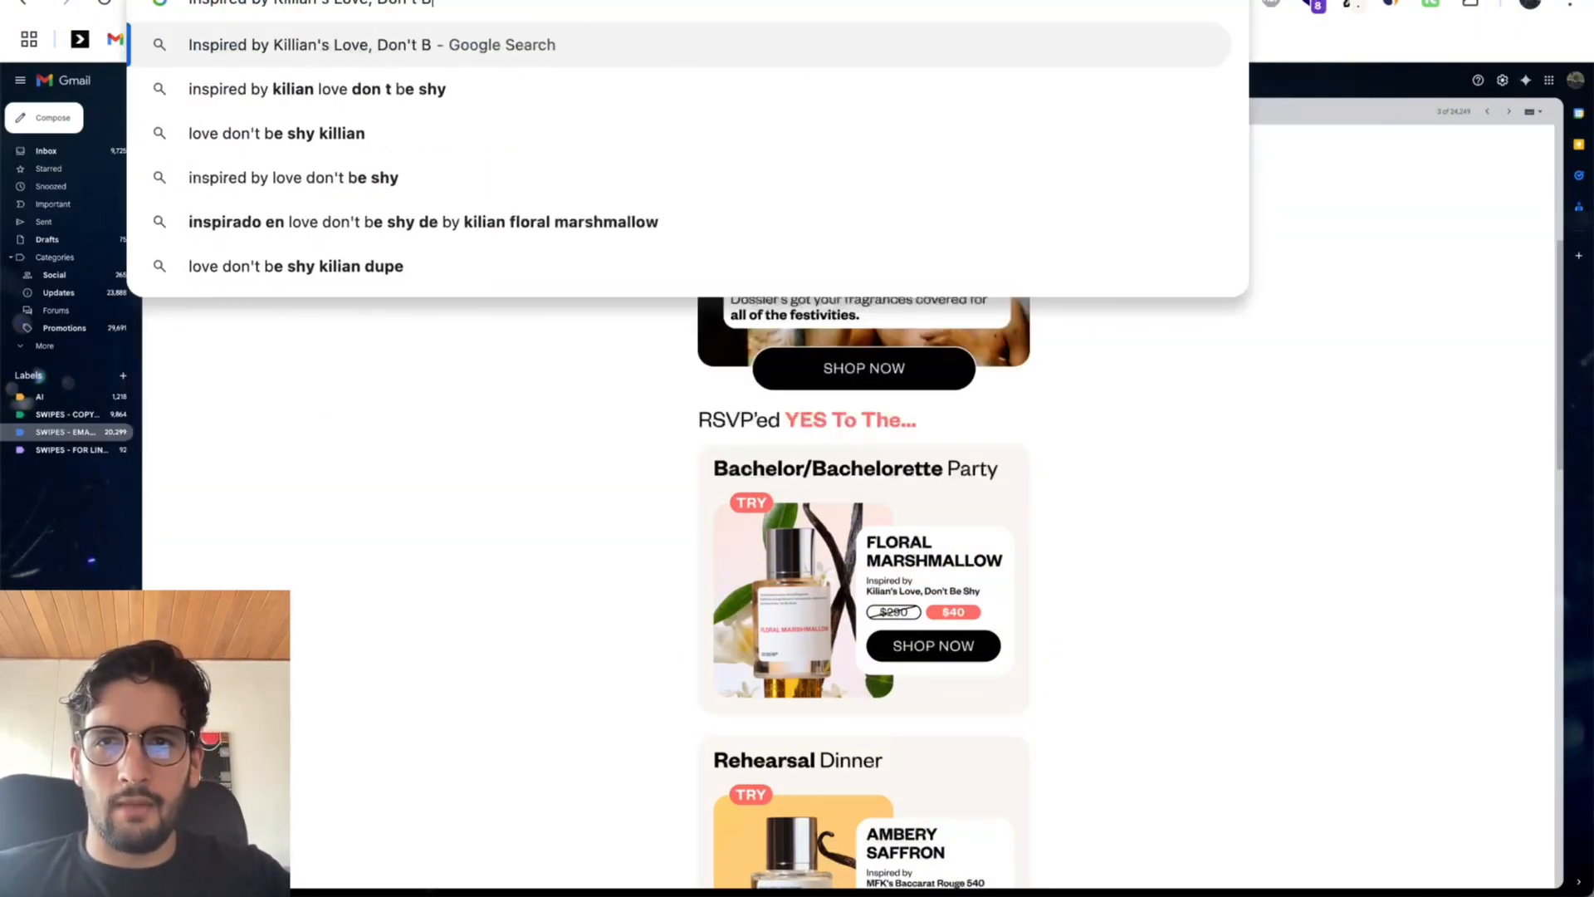
pyautogui.write('eSju')
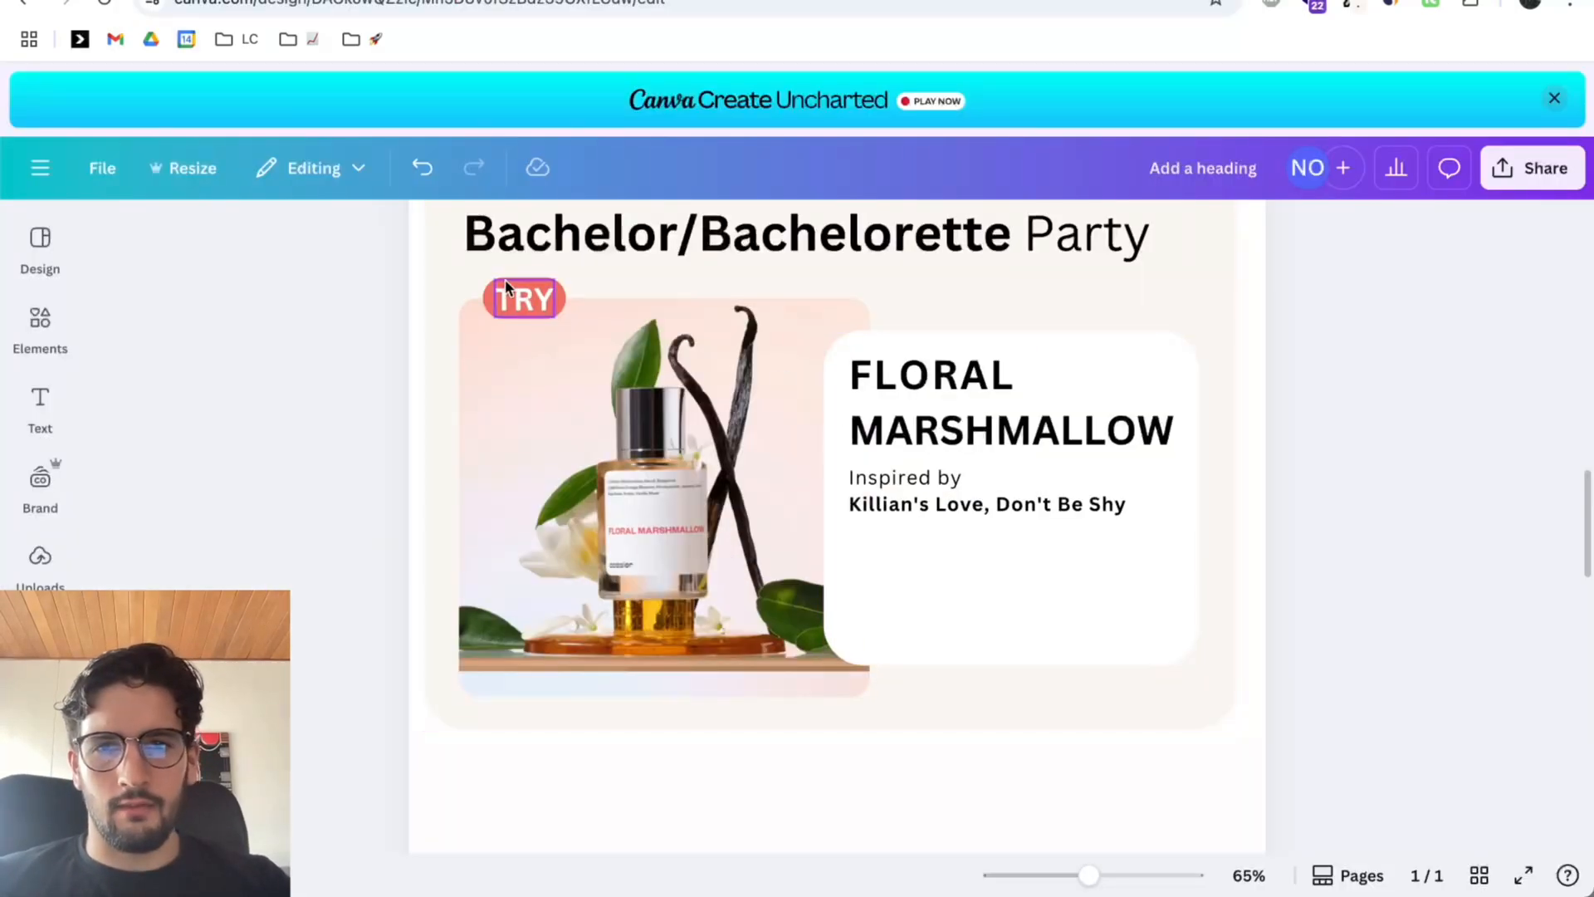
# Duplicate the TRY label into the white box as a $40 price pill and make a second, empty pill beside it white.
pyautogui.doubleClick(508, 297)
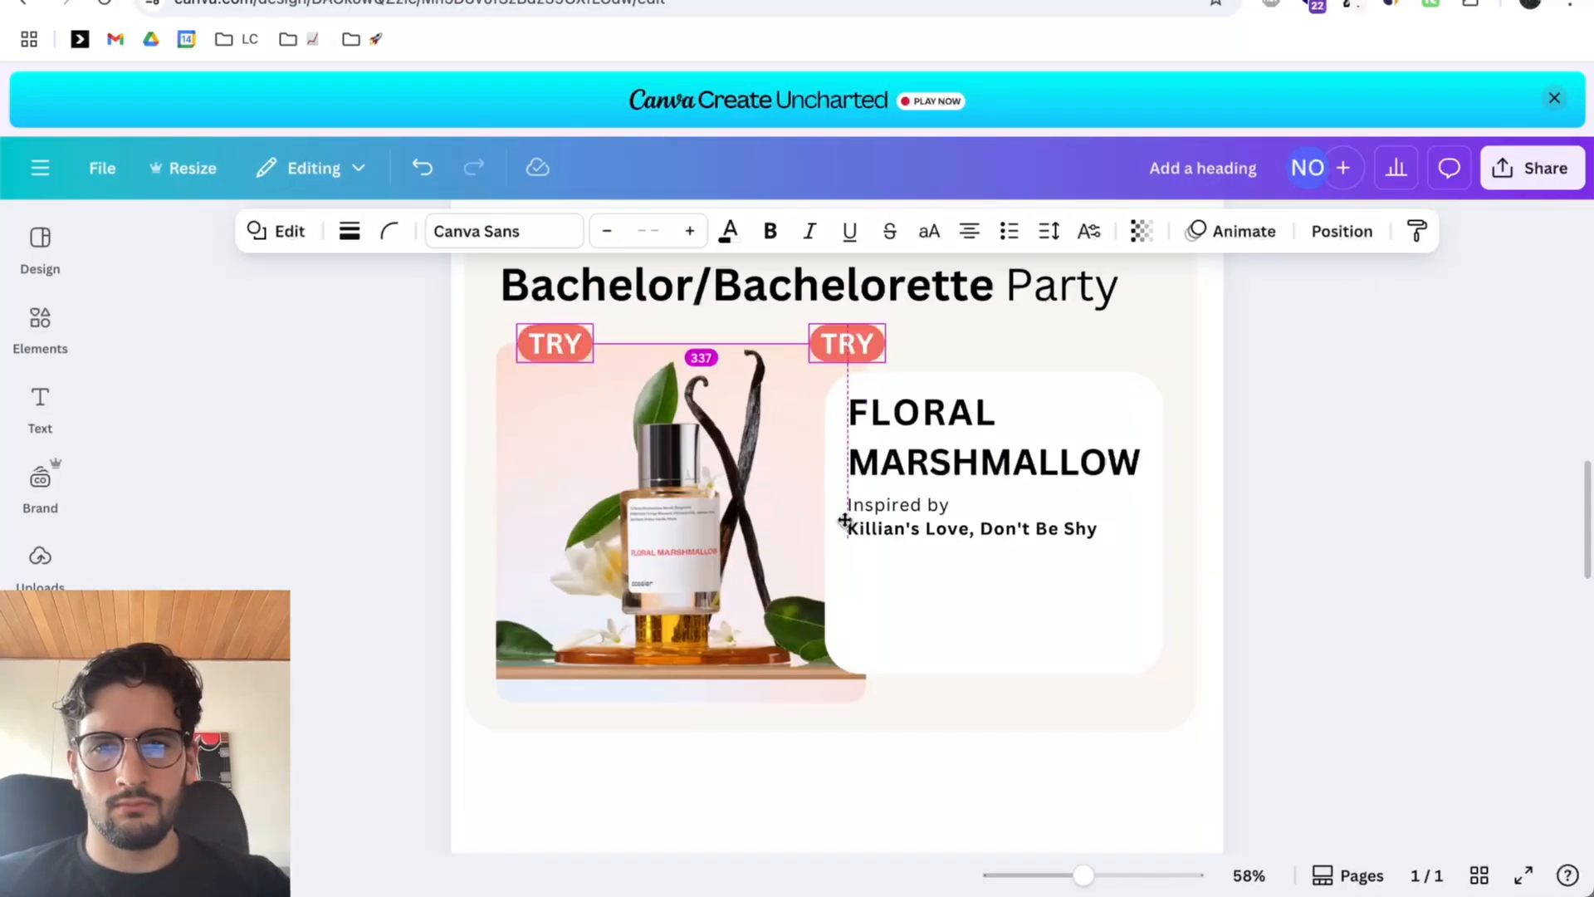
pyautogui.moveTo(847, 341); pyautogui.dragTo(997, 569)
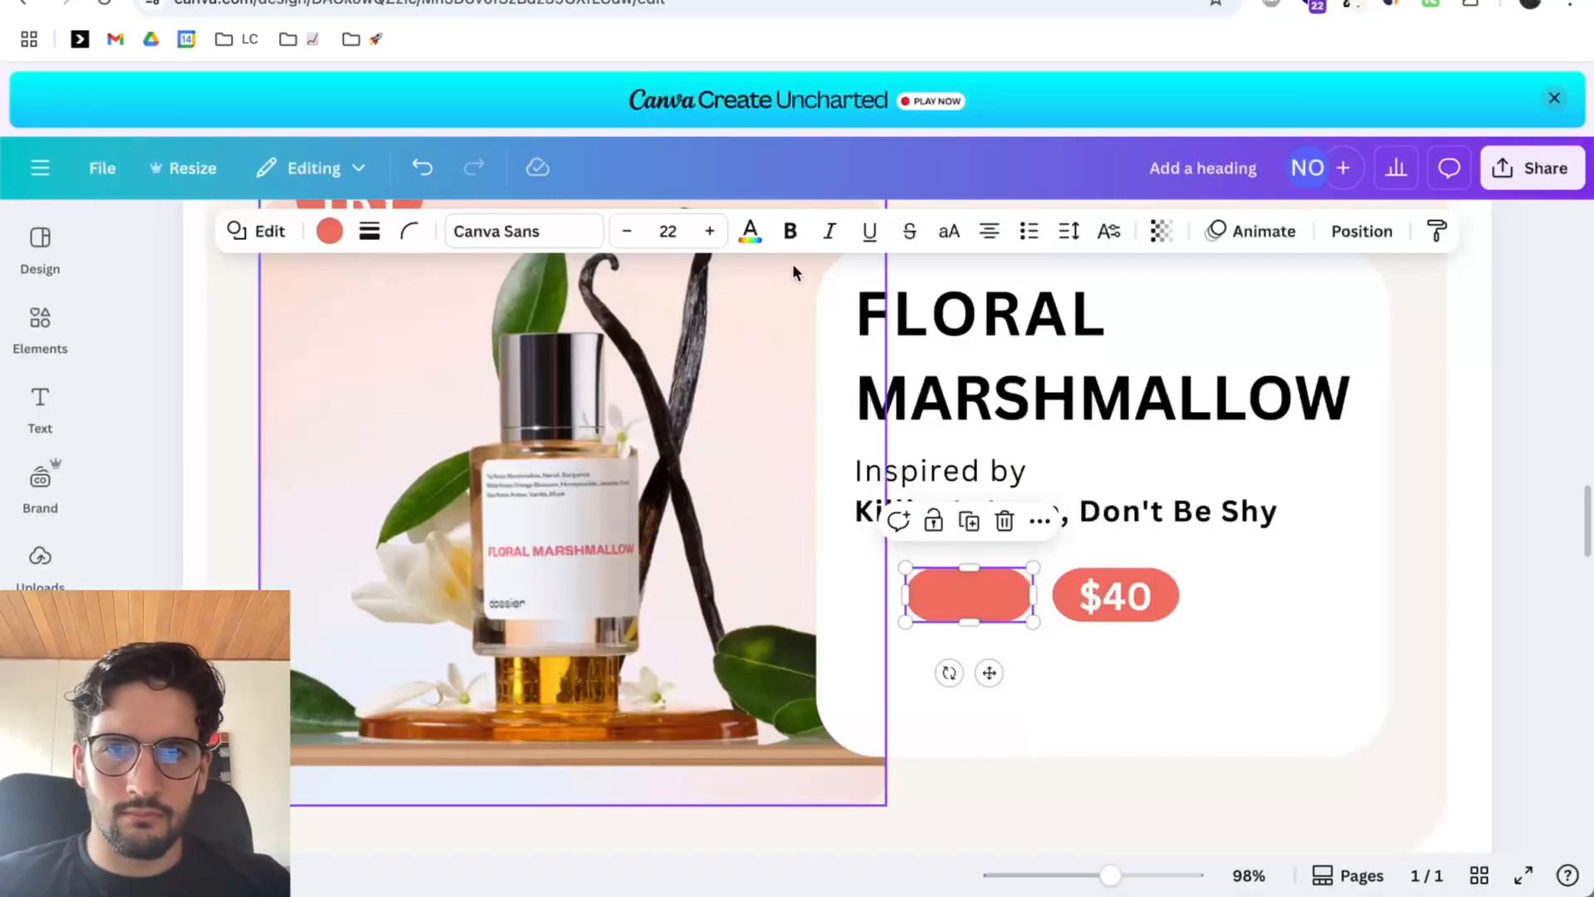
pyautogui.click(330, 233)
pyautogui.click(100, 536)
pyautogui.hscroll(5, 292, 214)
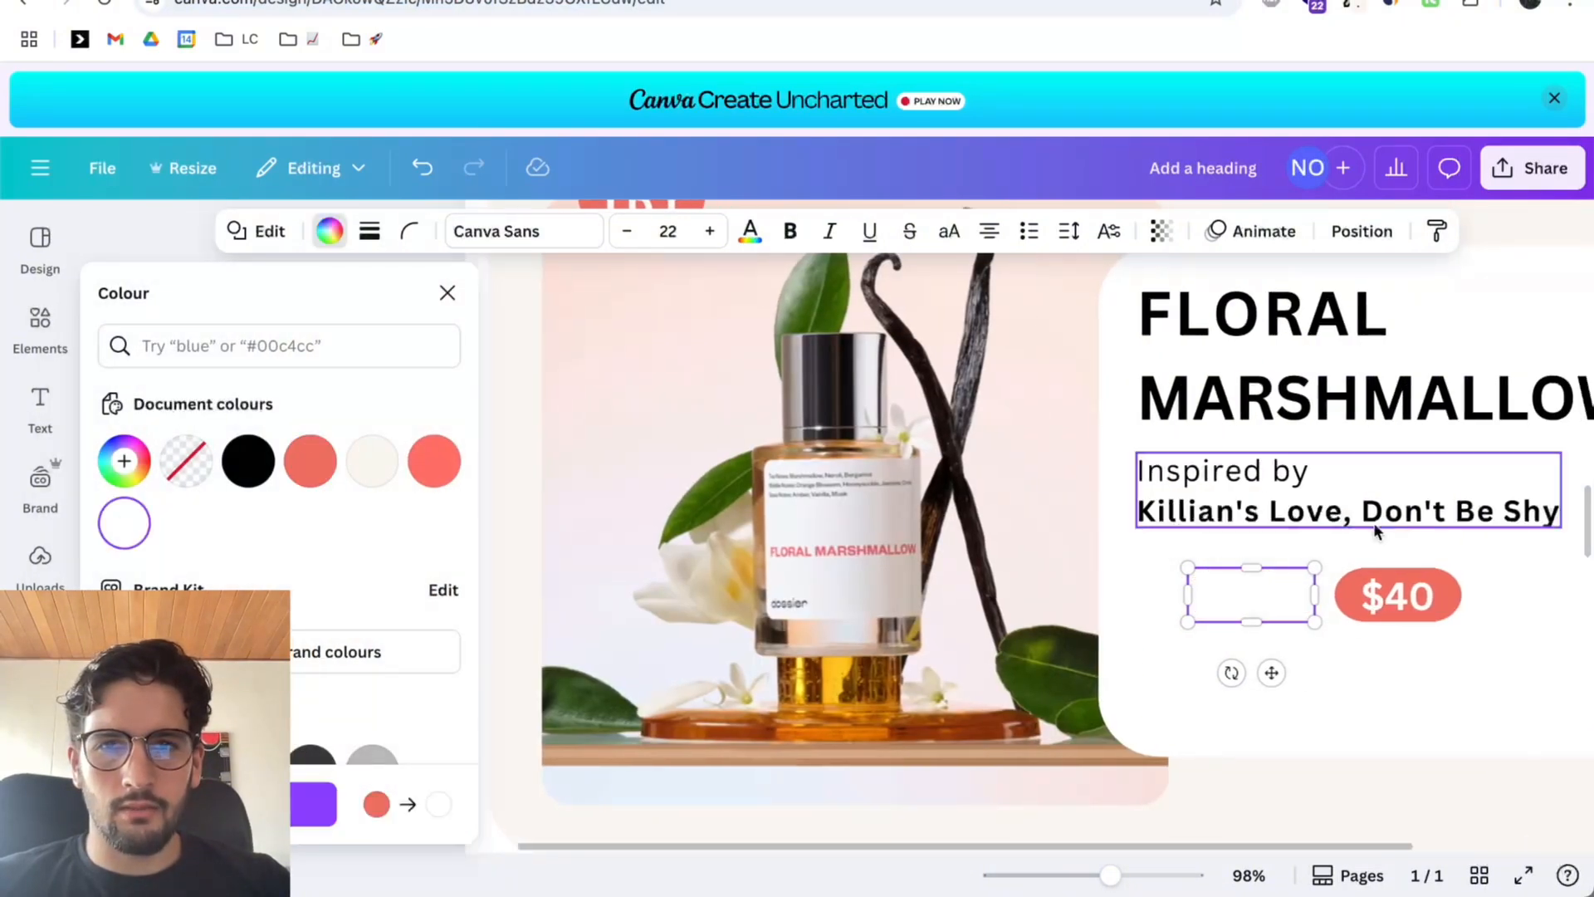
# Give the empty white pill a solid black border with a weight of 1.
pyautogui.click(365, 235)
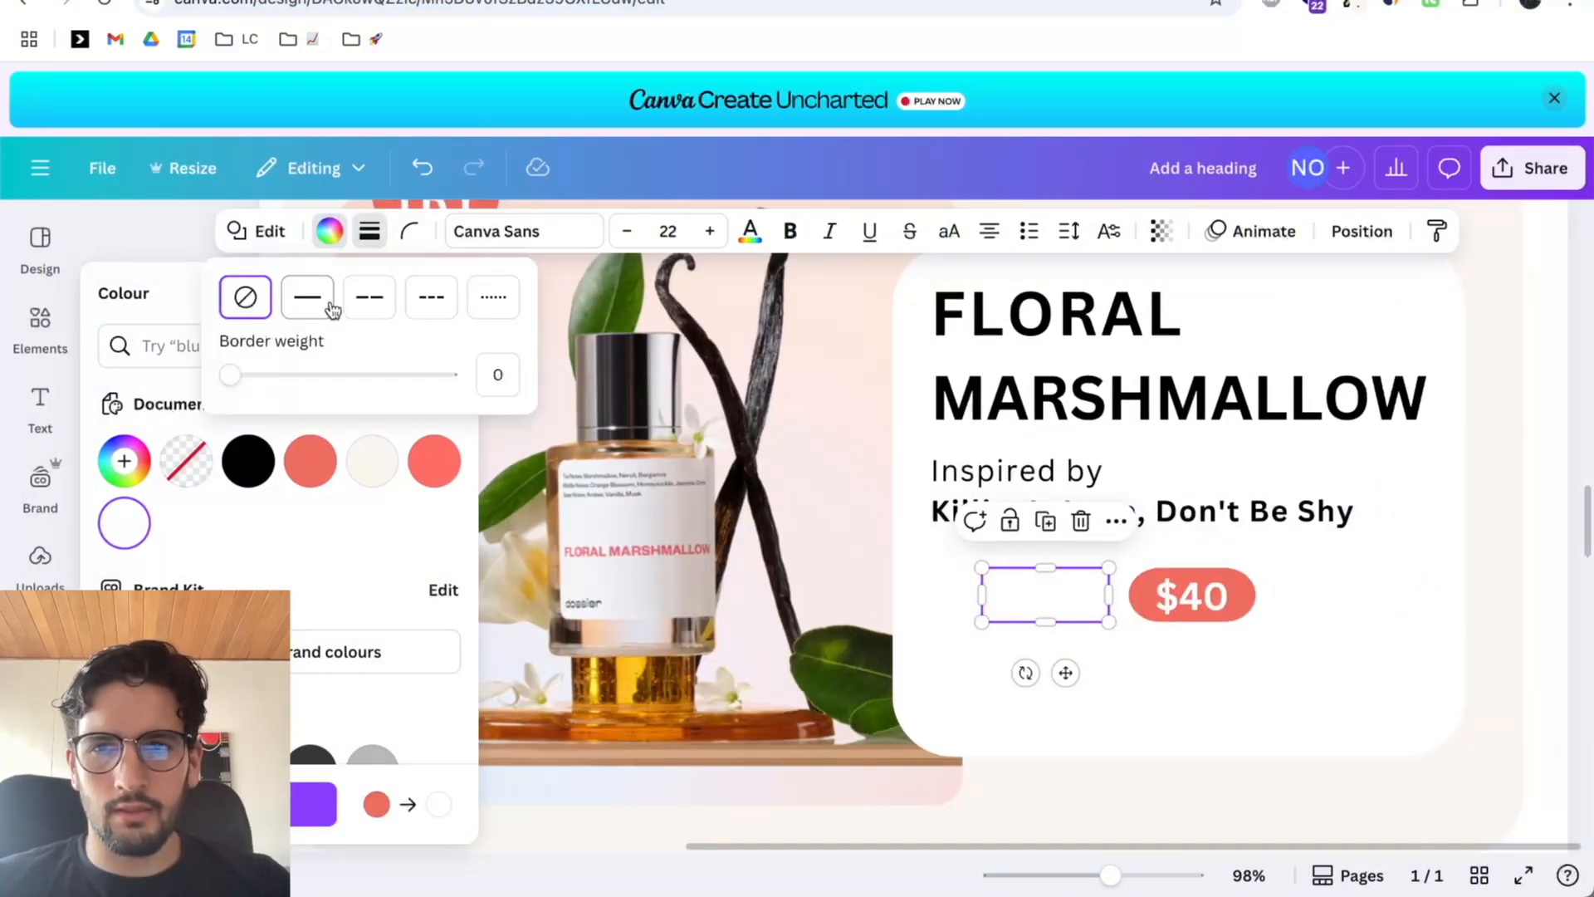
pyautogui.click(322, 305)
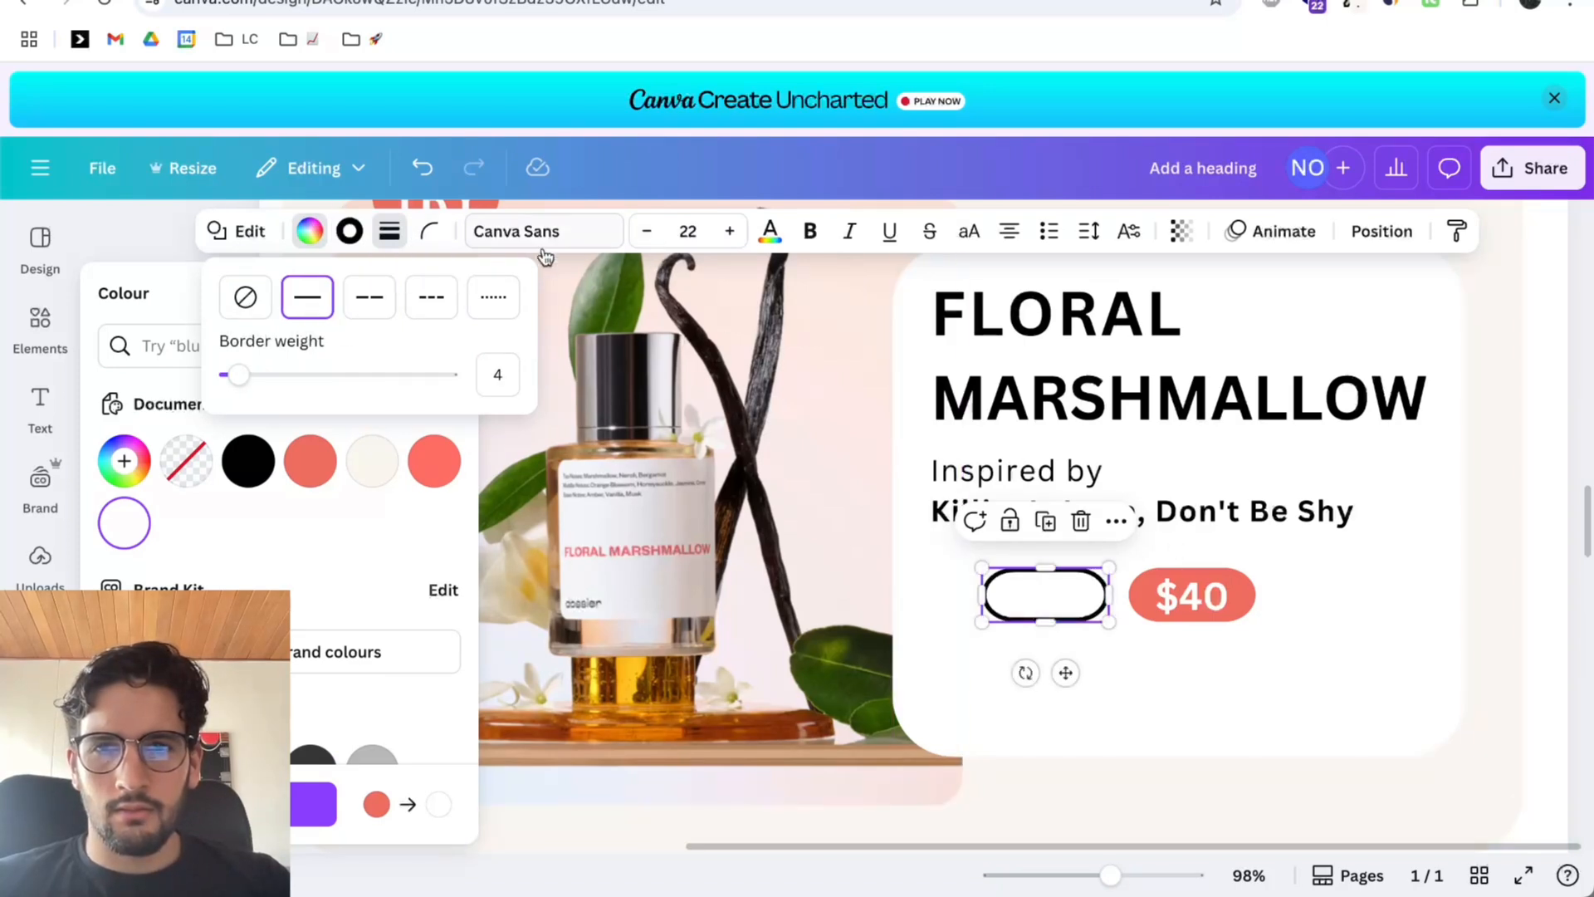
pyautogui.moveTo(239, 374); pyautogui.dragTo(226, 381)
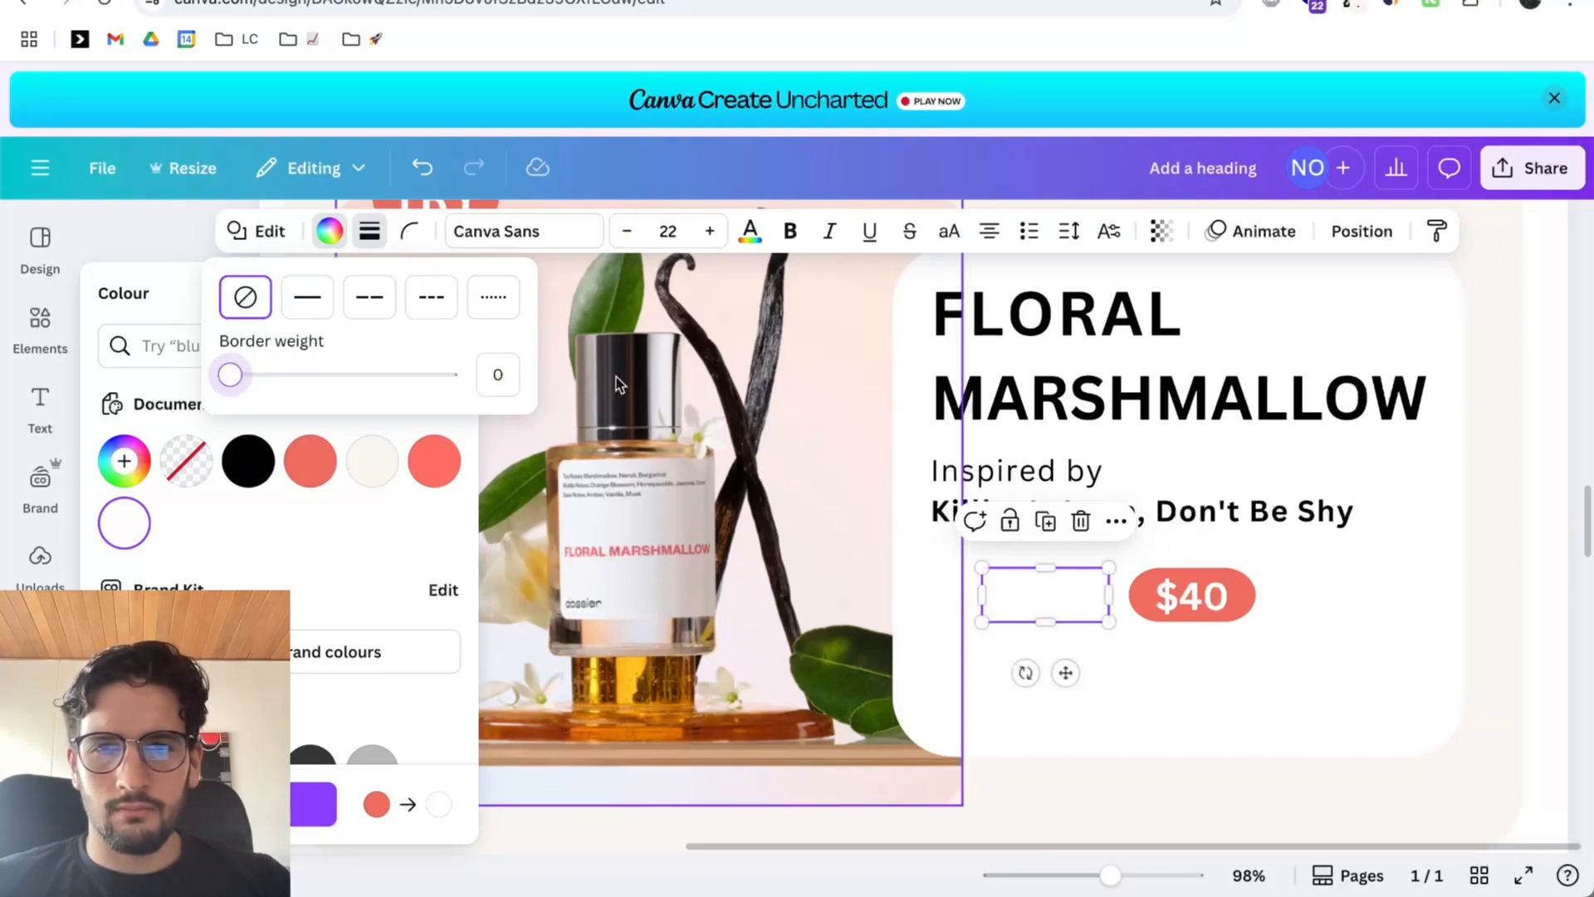
pyautogui.write('1')
pyautogui.press('Return')
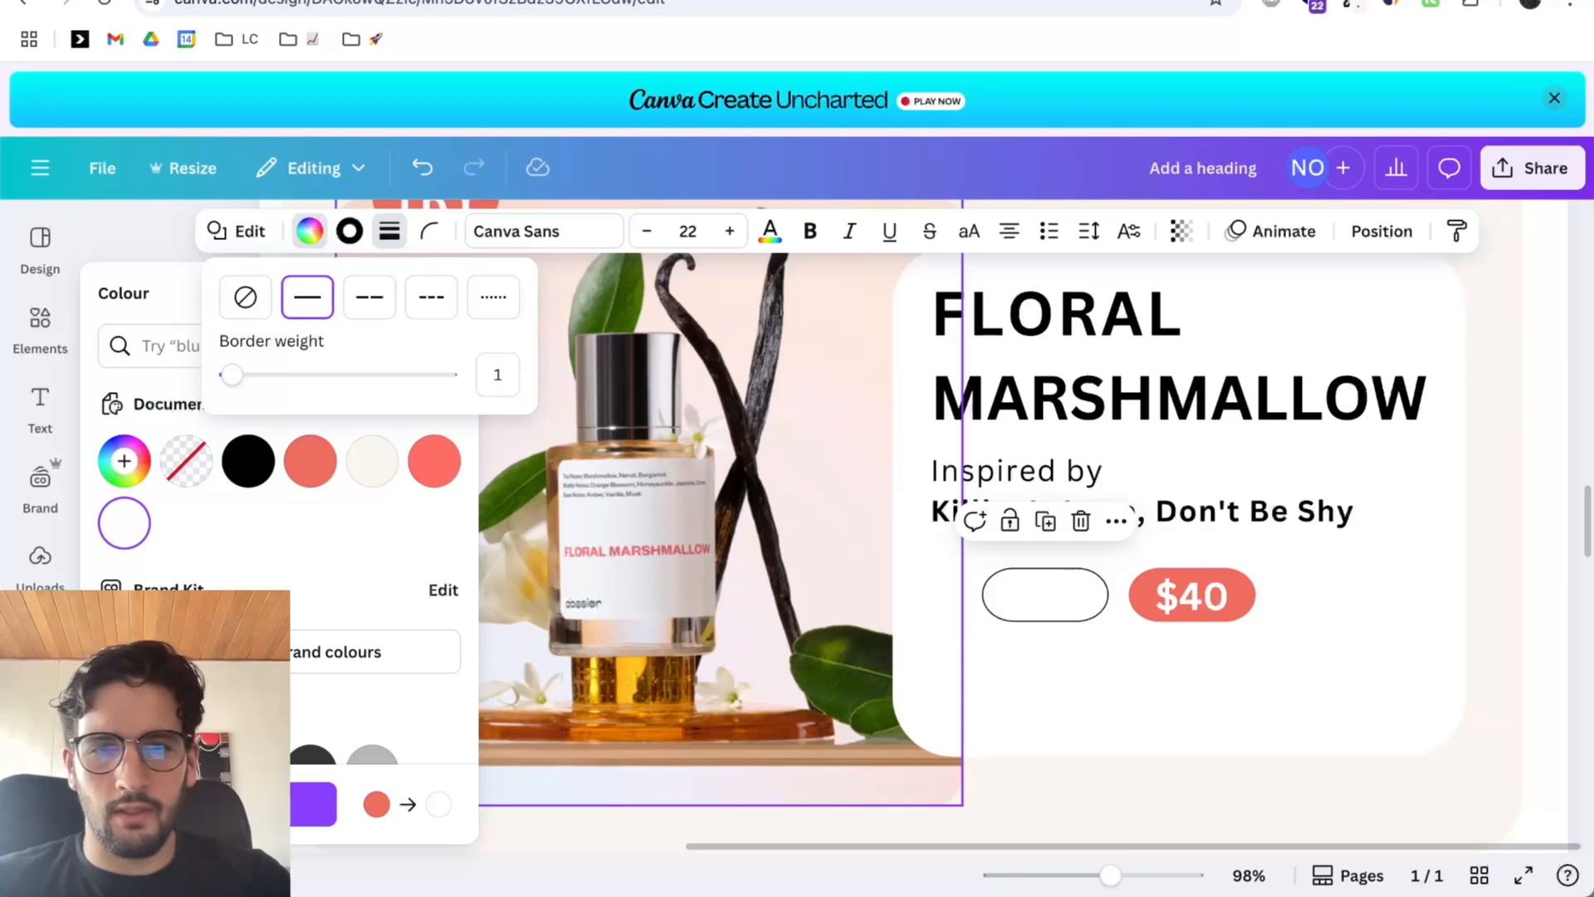
# Check the price pills in the Gmail email and place a copy of the $40 text inside the outlined pill.
pyautogui.hotkey('ctrl', 'Tab')
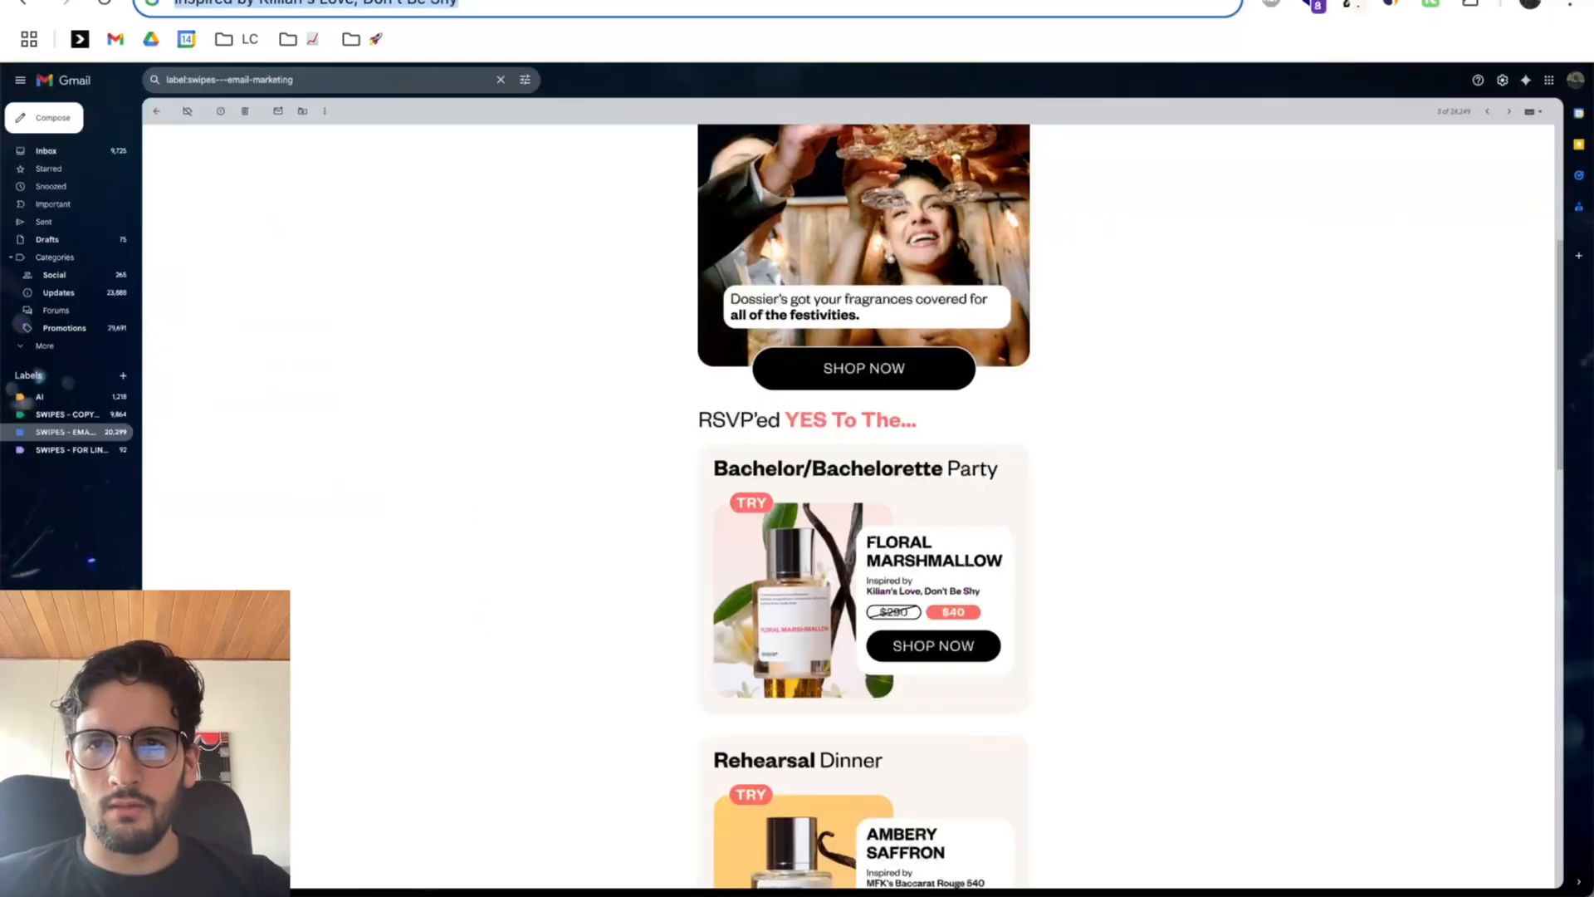
pyautogui.hotkey('ctrl', 'shift', 'Tab')
pyautogui.click(1184, 592)
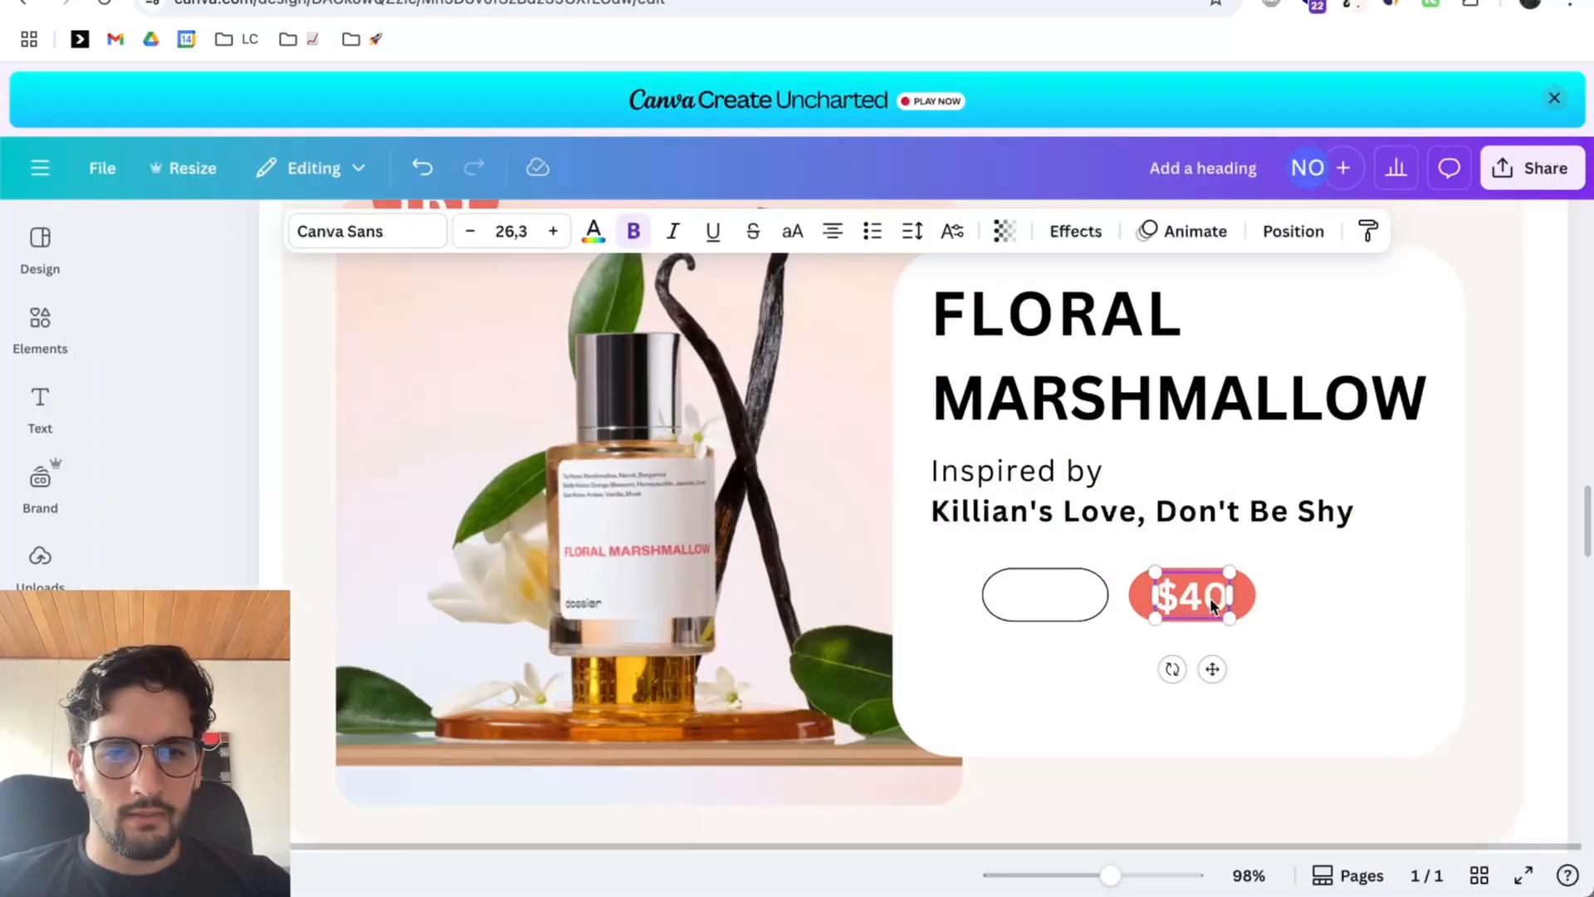
pyautogui.keyDown('shift'); pyautogui.click(1137, 596); pyautogui.keyUp('shift')
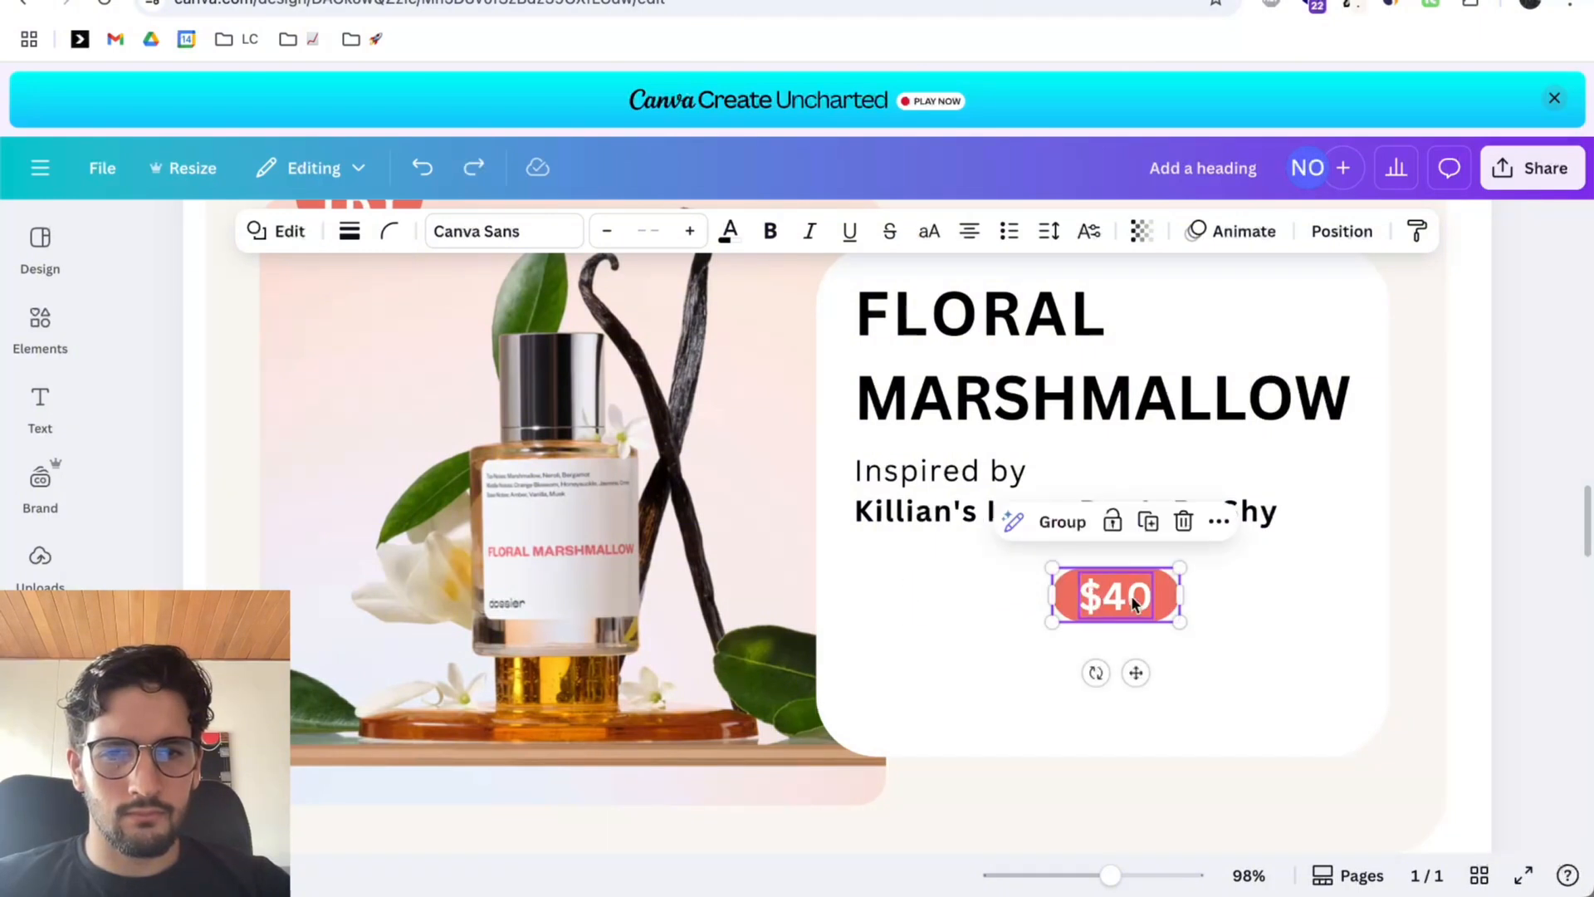
pyautogui.click(1194, 610)
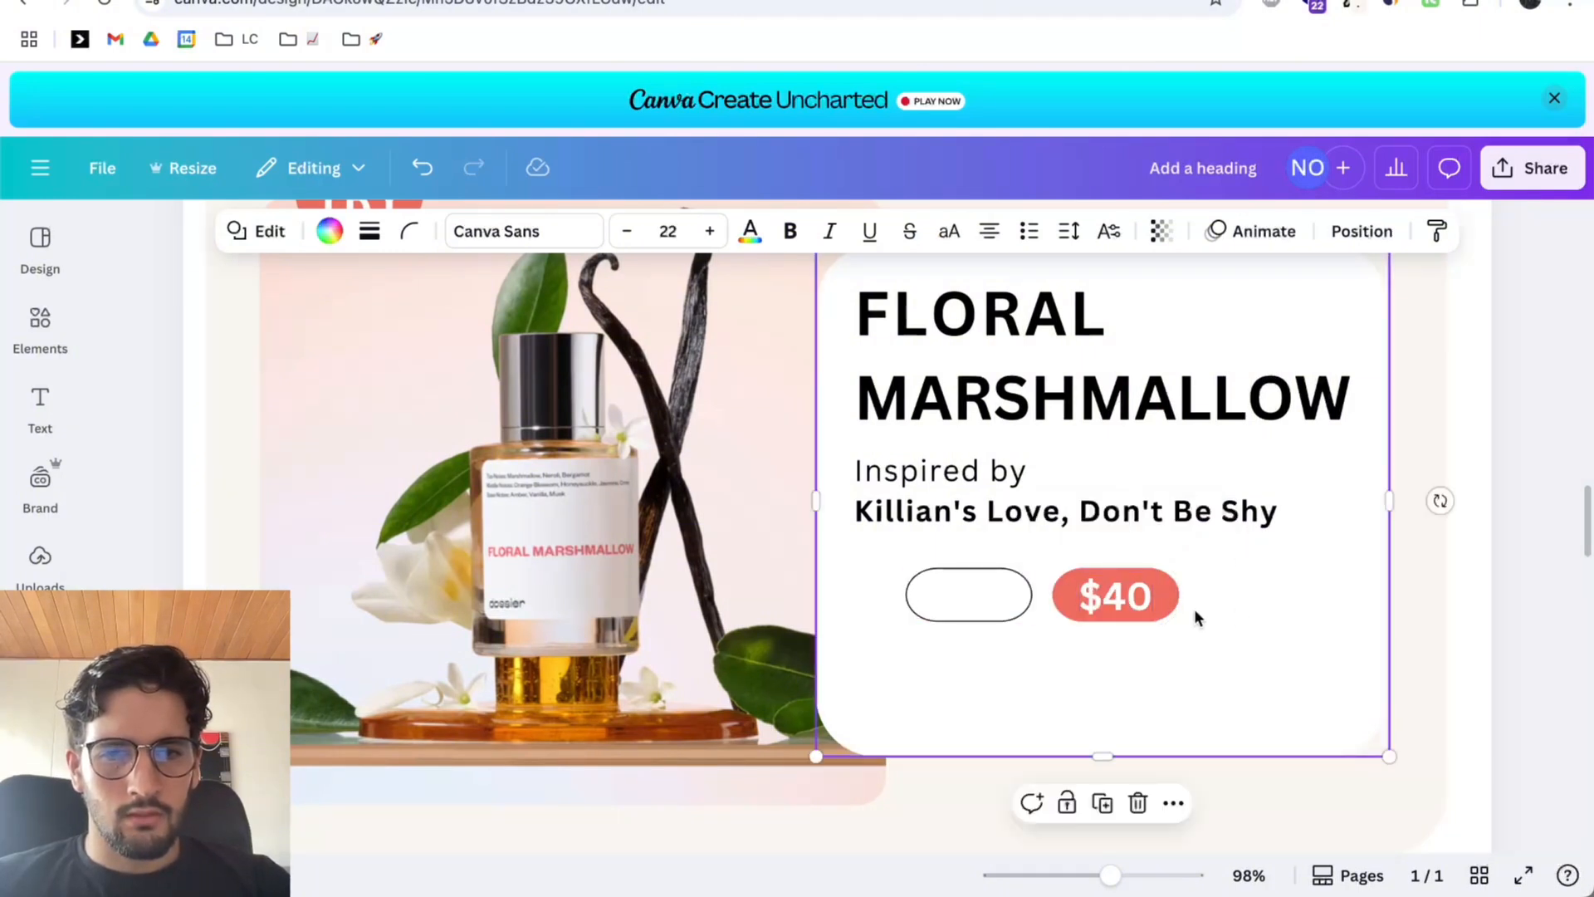
pyautogui.click(1133, 599)
pyautogui.moveTo(1125, 604); pyautogui.dragTo(971, 597)
# Change the outlined pill's price to $290 in black, non-bold text.
pyautogui.doubleClick(971, 596)
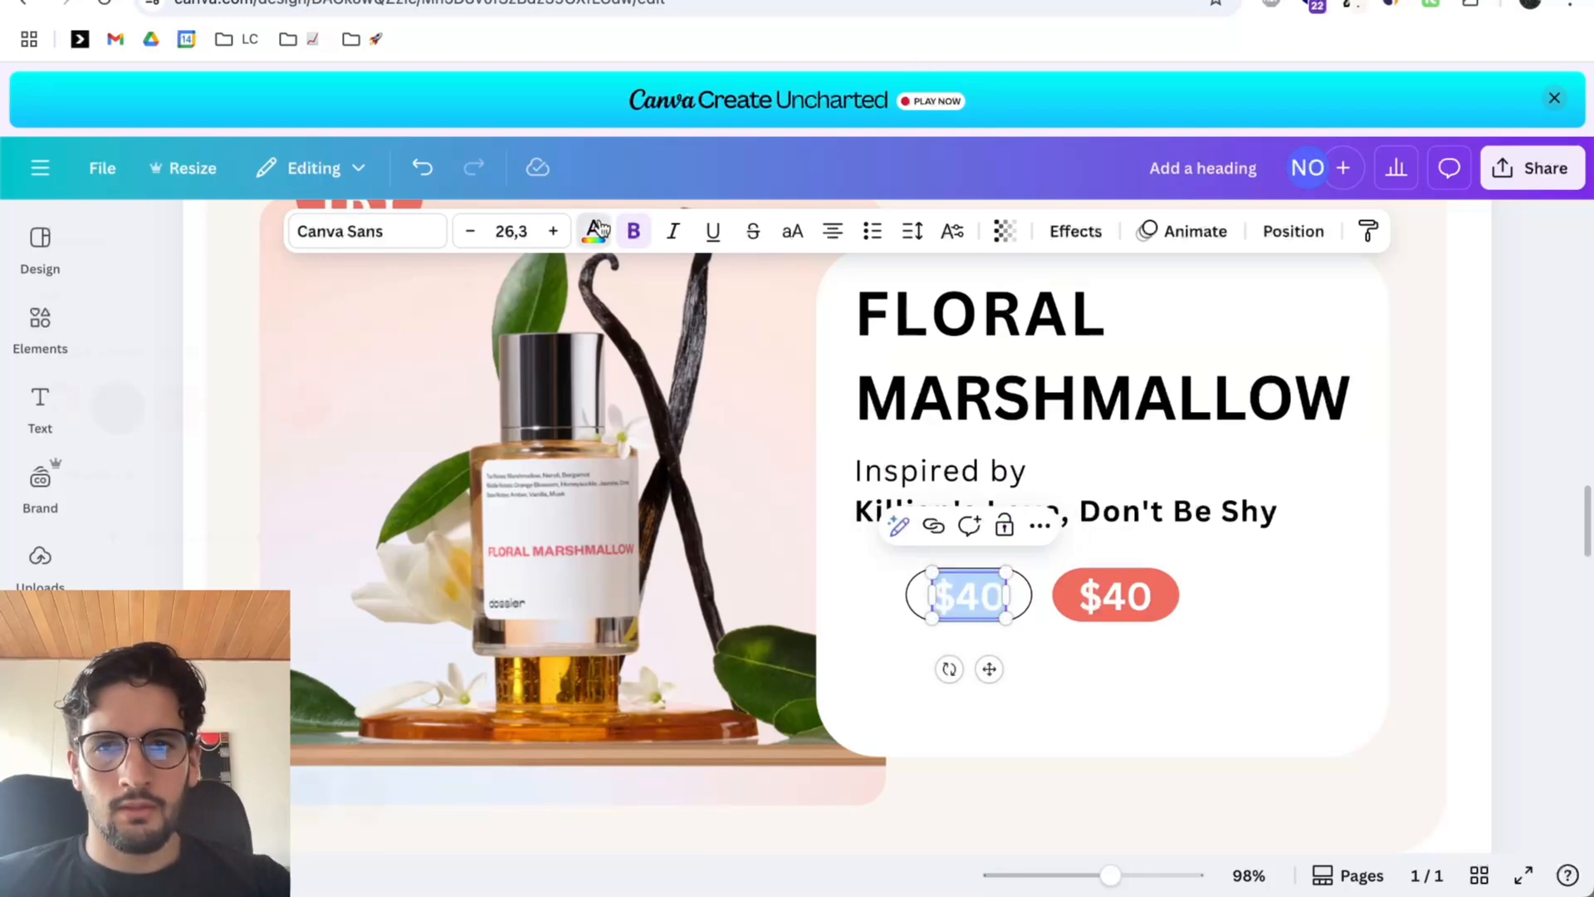
pyautogui.click(596, 230)
pyautogui.click(186, 461)
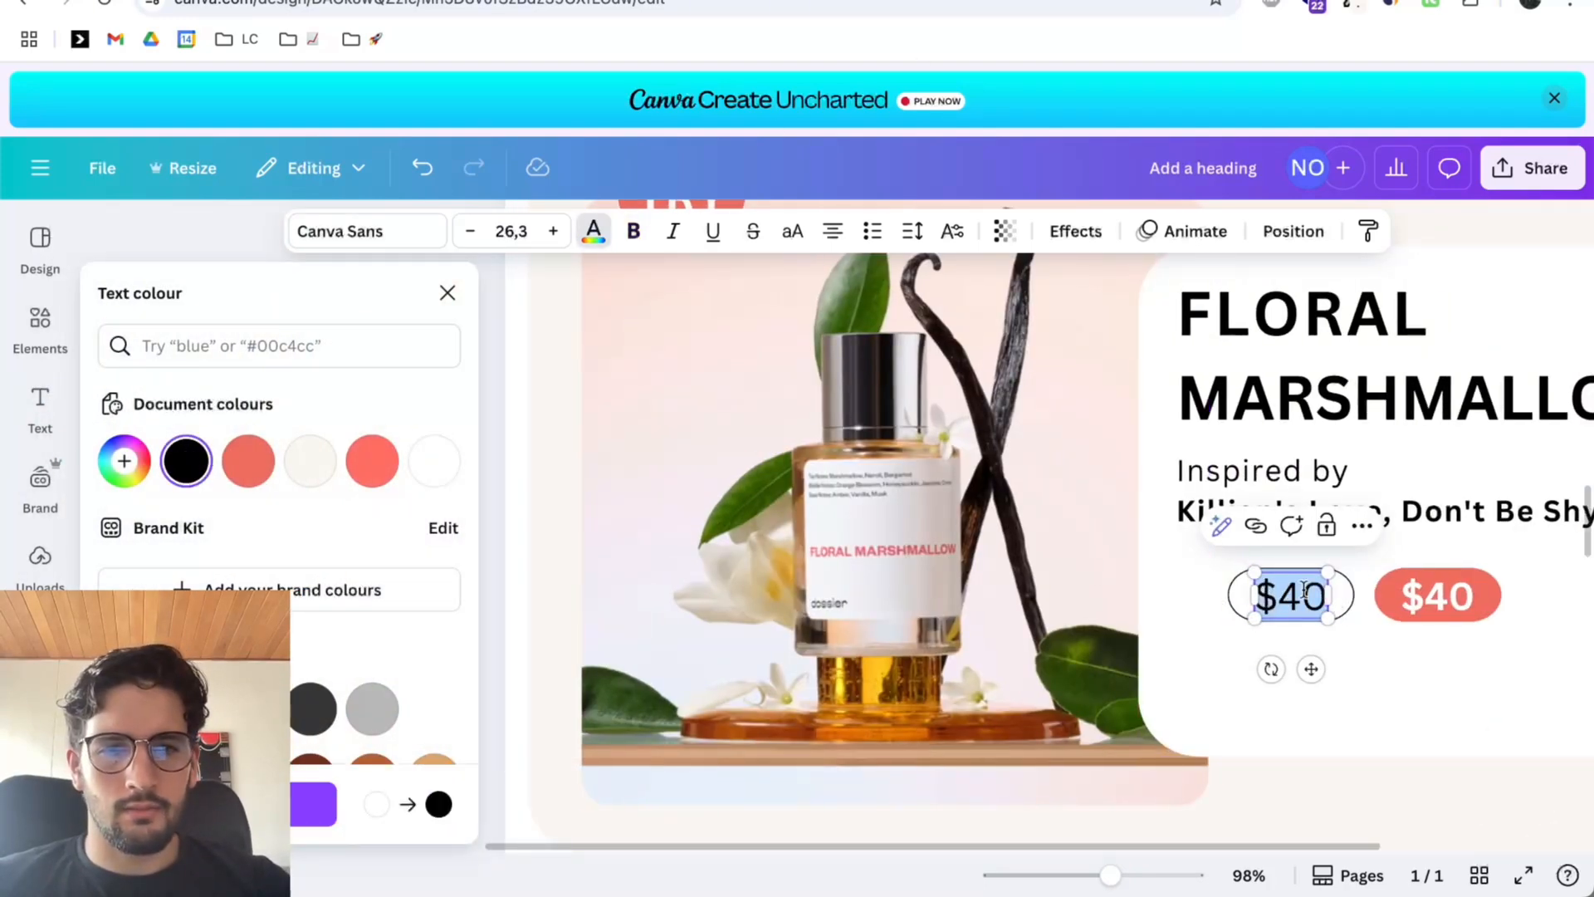
pyautogui.write('290')
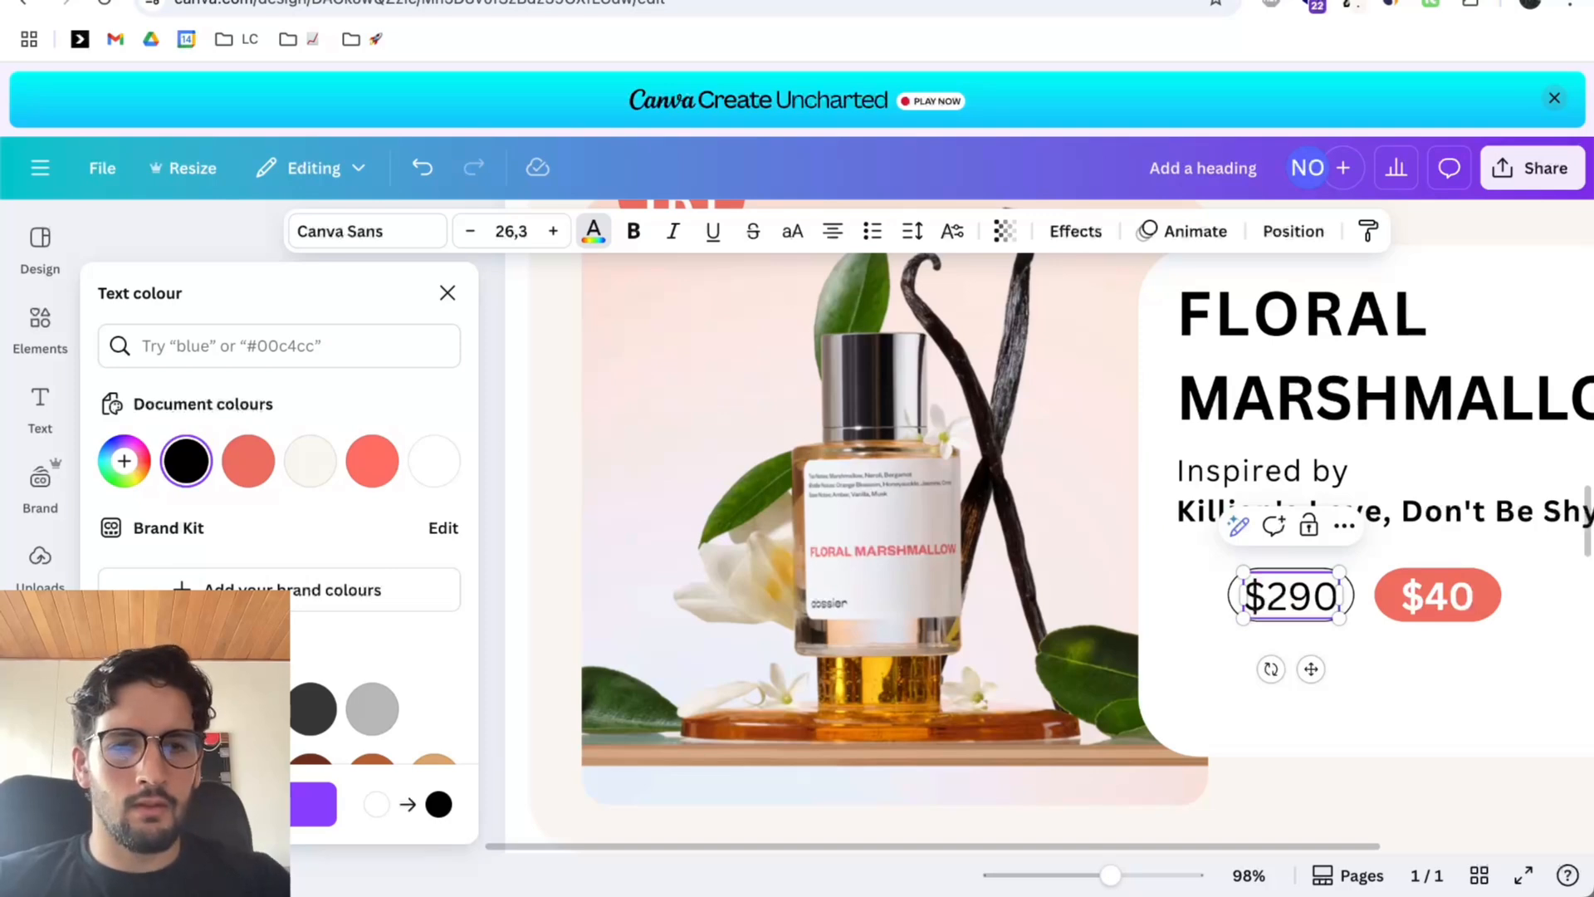
pyautogui.click(1386, 651)
pyautogui.hscroll(2, 1404, 635)
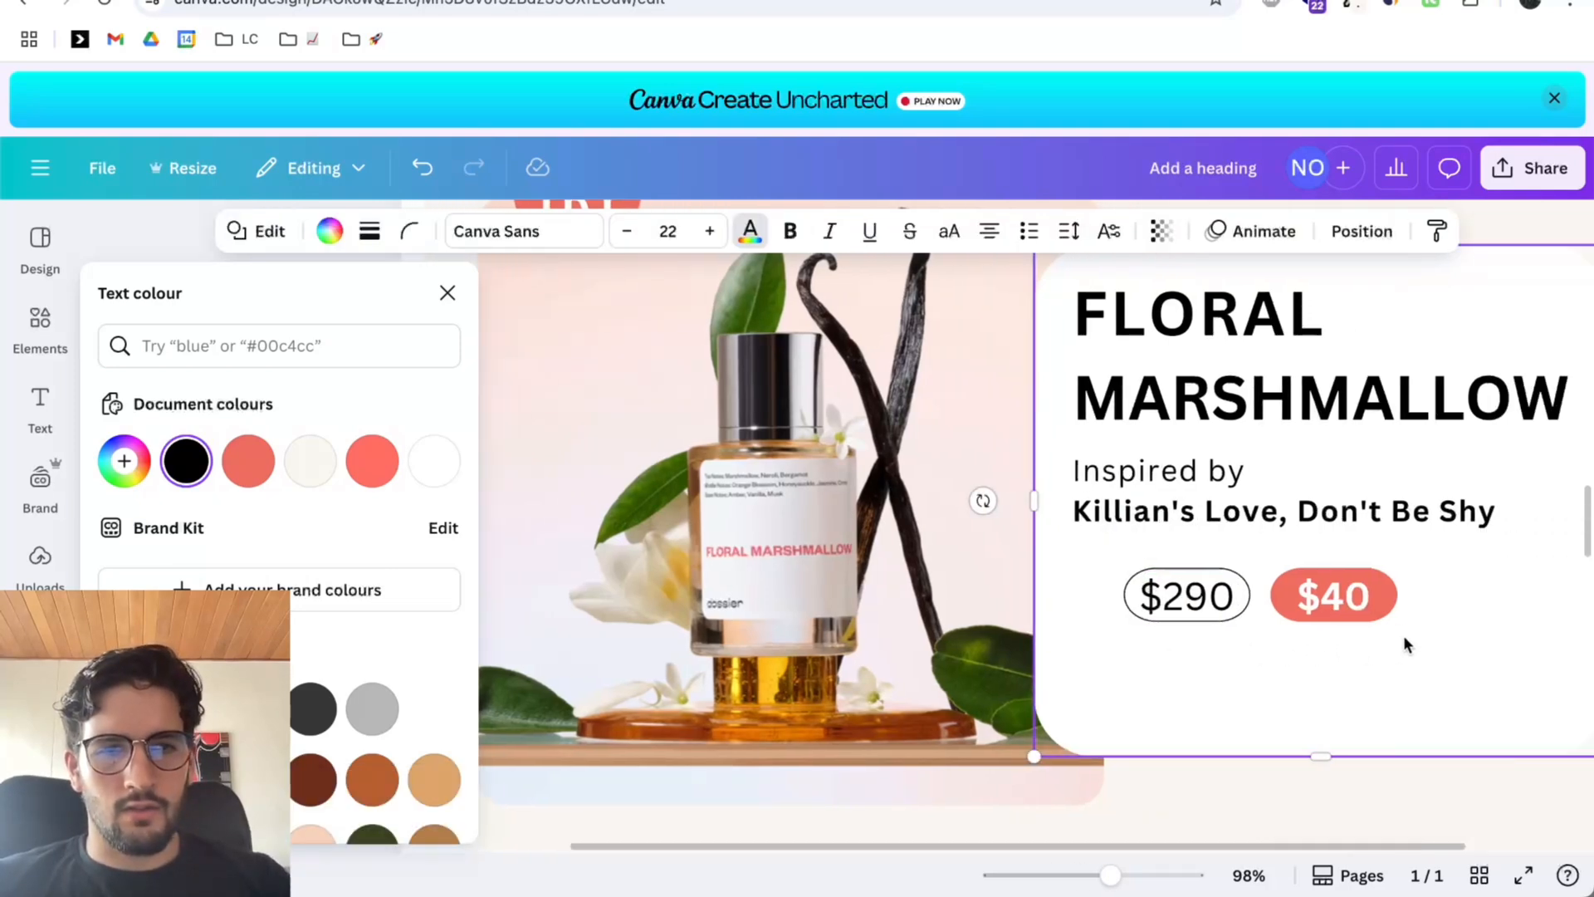
# Add a plain straight line from the shapes library and place it across the outlined $290 price pill.
pyautogui.scroll(5, 1249, 616)
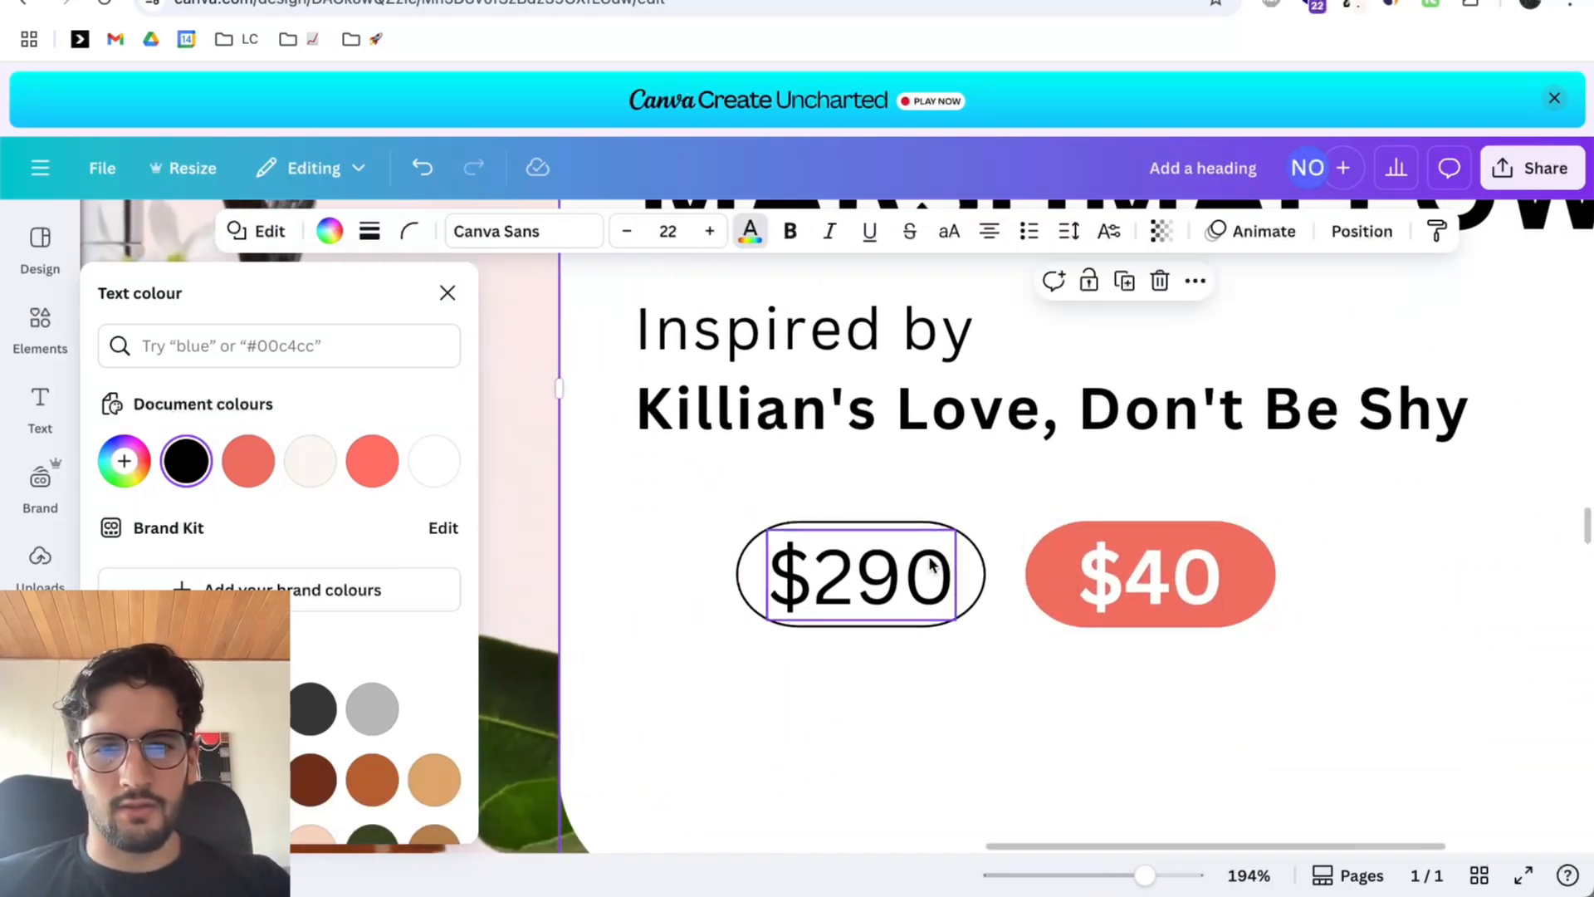
pyautogui.click(54, 319)
pyautogui.click(297, 284)
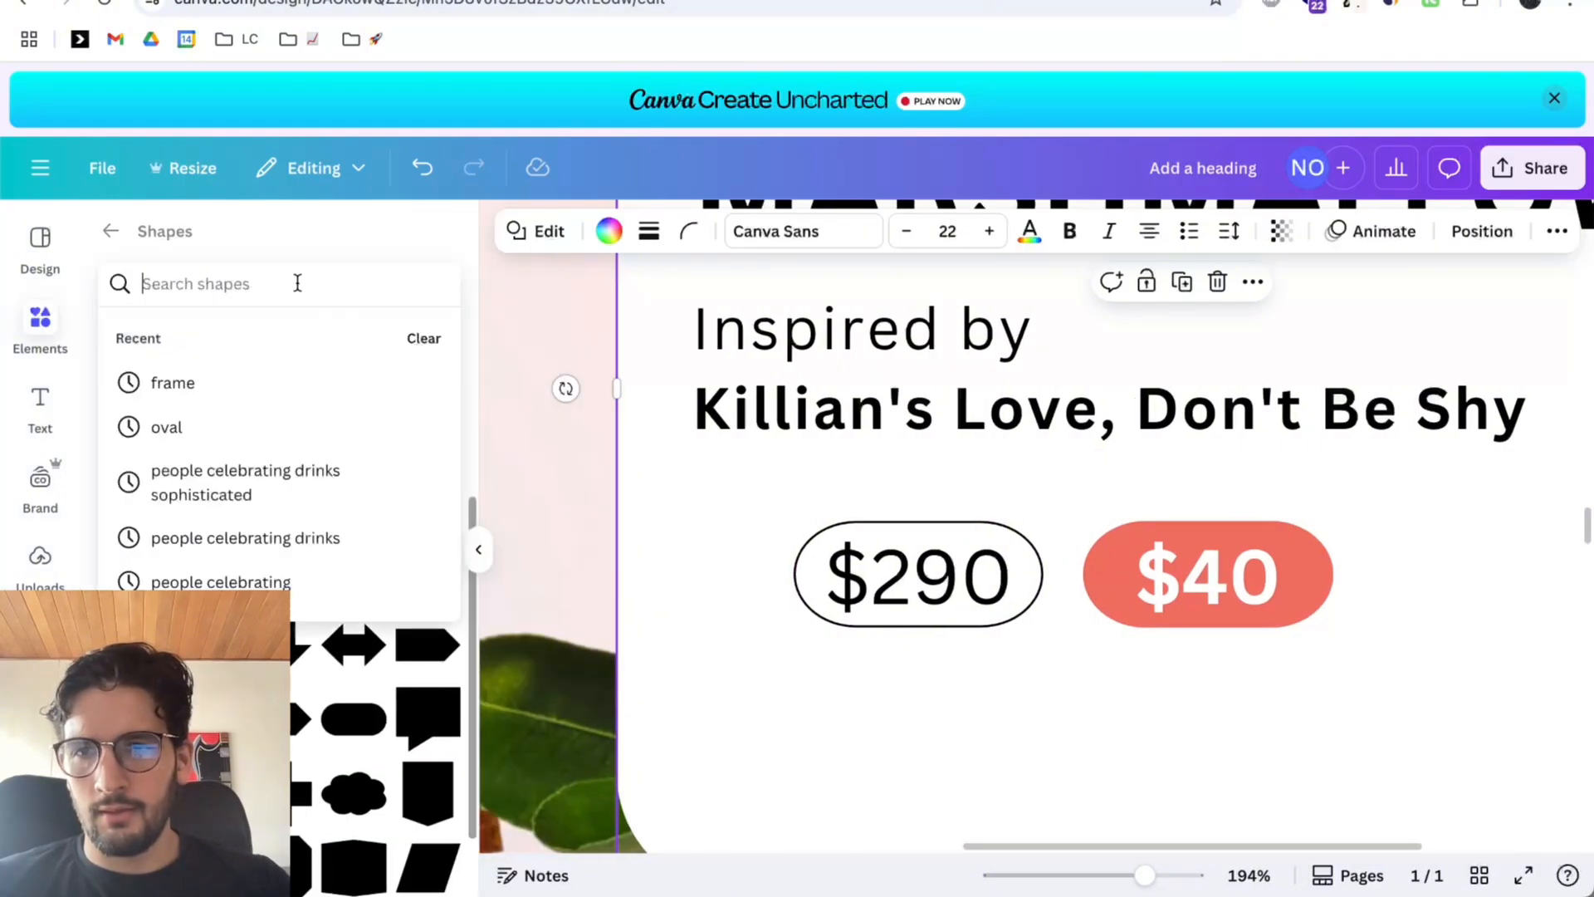
pyautogui.click(124, 259)
pyautogui.click(158, 285)
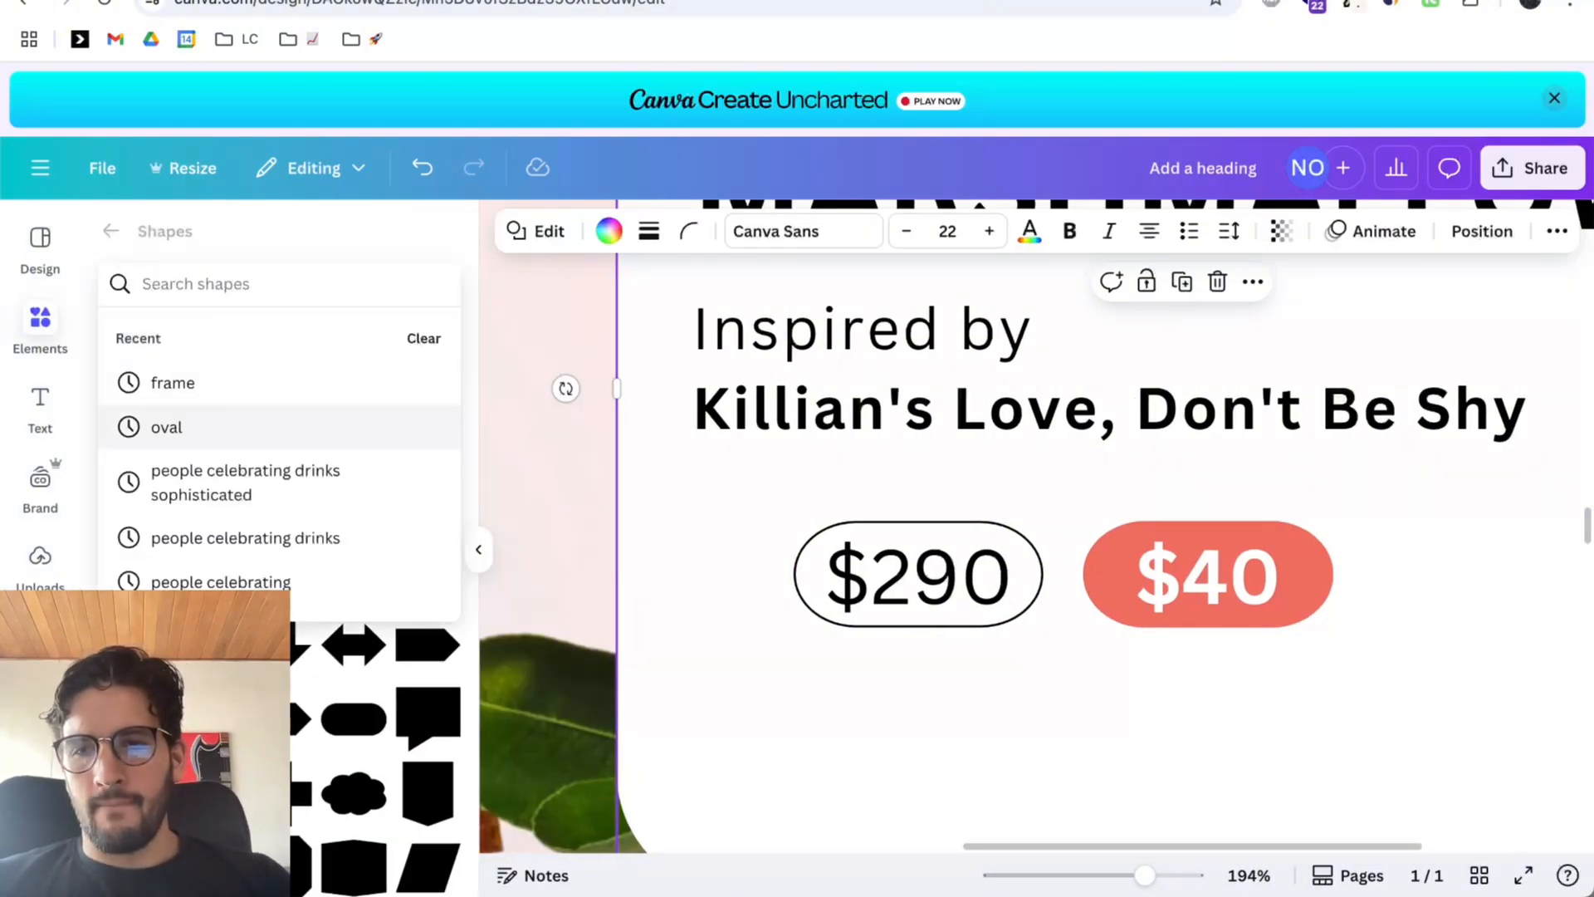
pyautogui.click(151, 230)
pyautogui.click(60, 324)
pyautogui.scroll(-2, 365, 449)
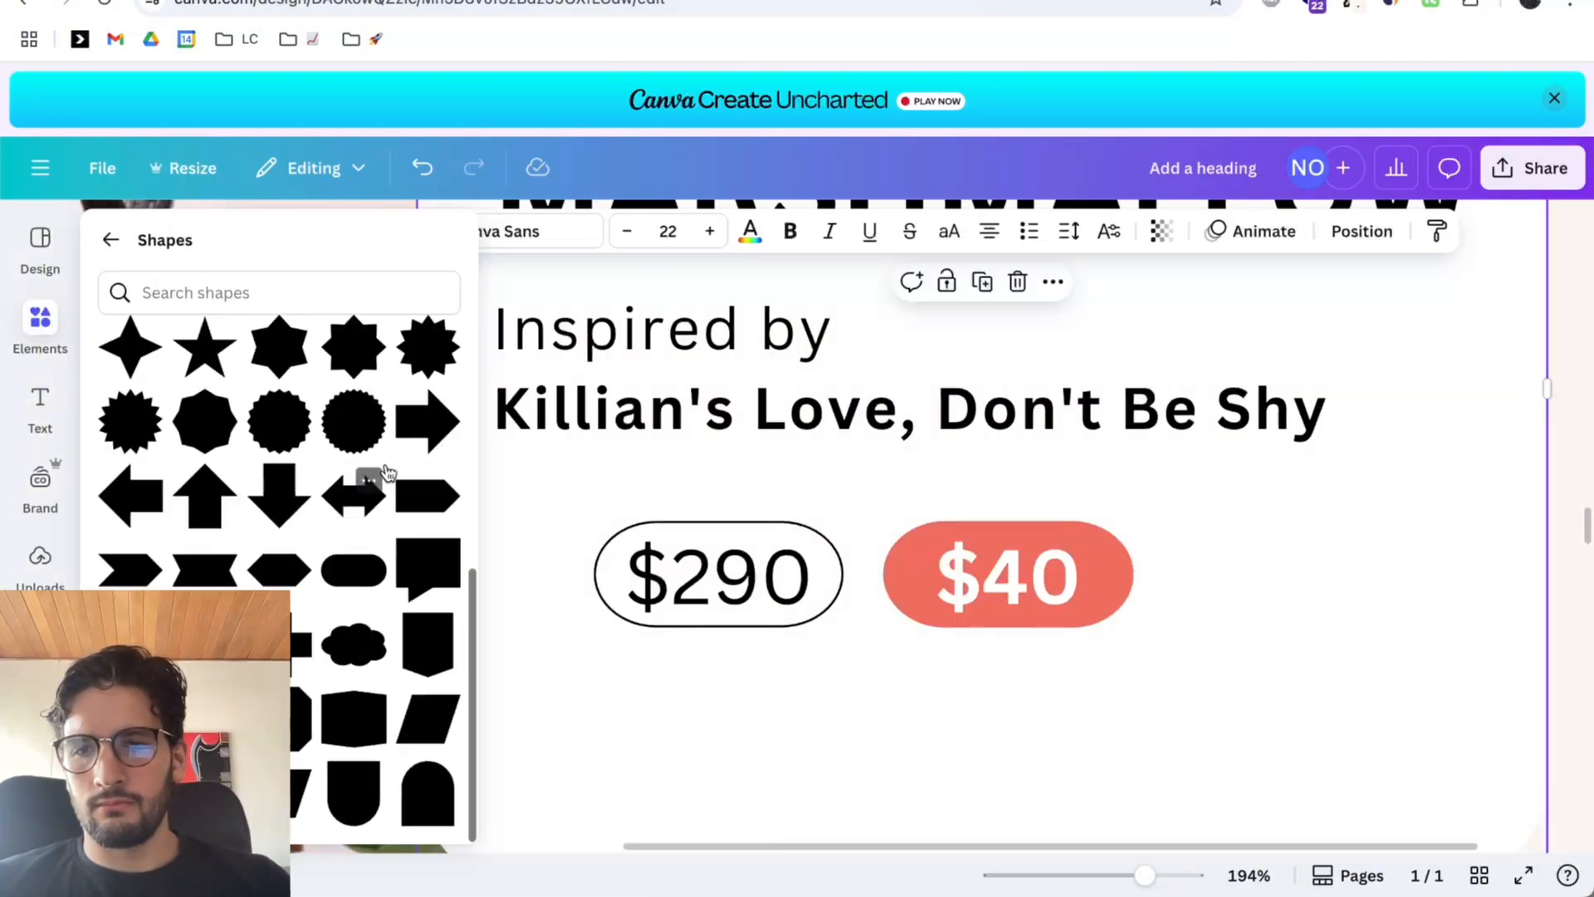
pyautogui.scroll(4, 371, 473)
pyautogui.scroll(3, 155, 375)
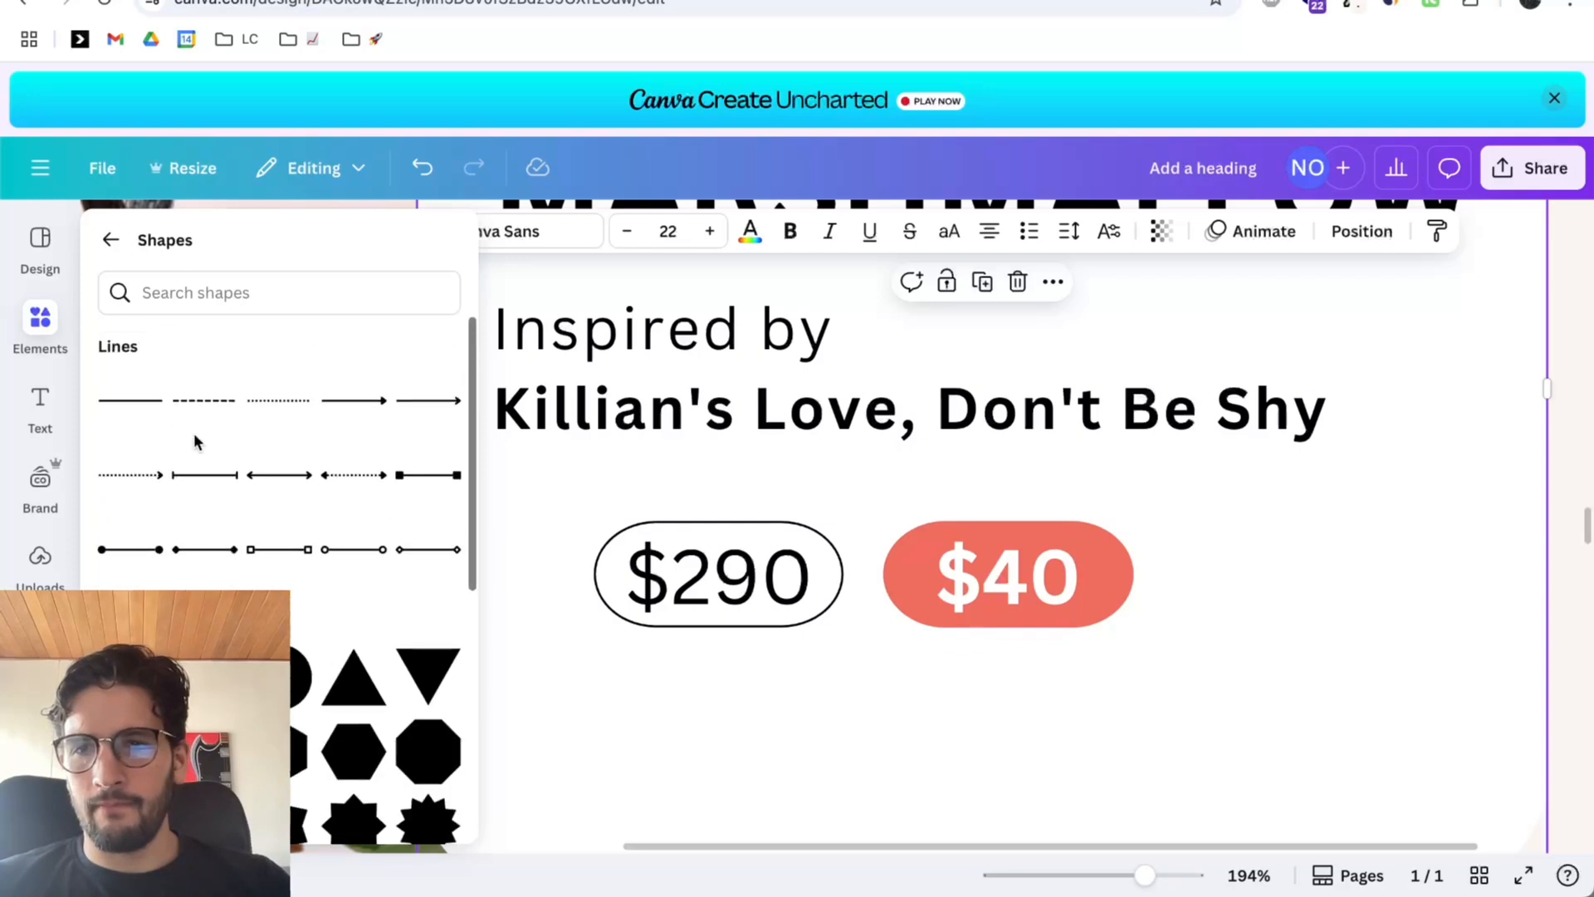
pyautogui.click(129, 400)
pyautogui.moveTo(872, 490); pyautogui.dragTo(899, 543)
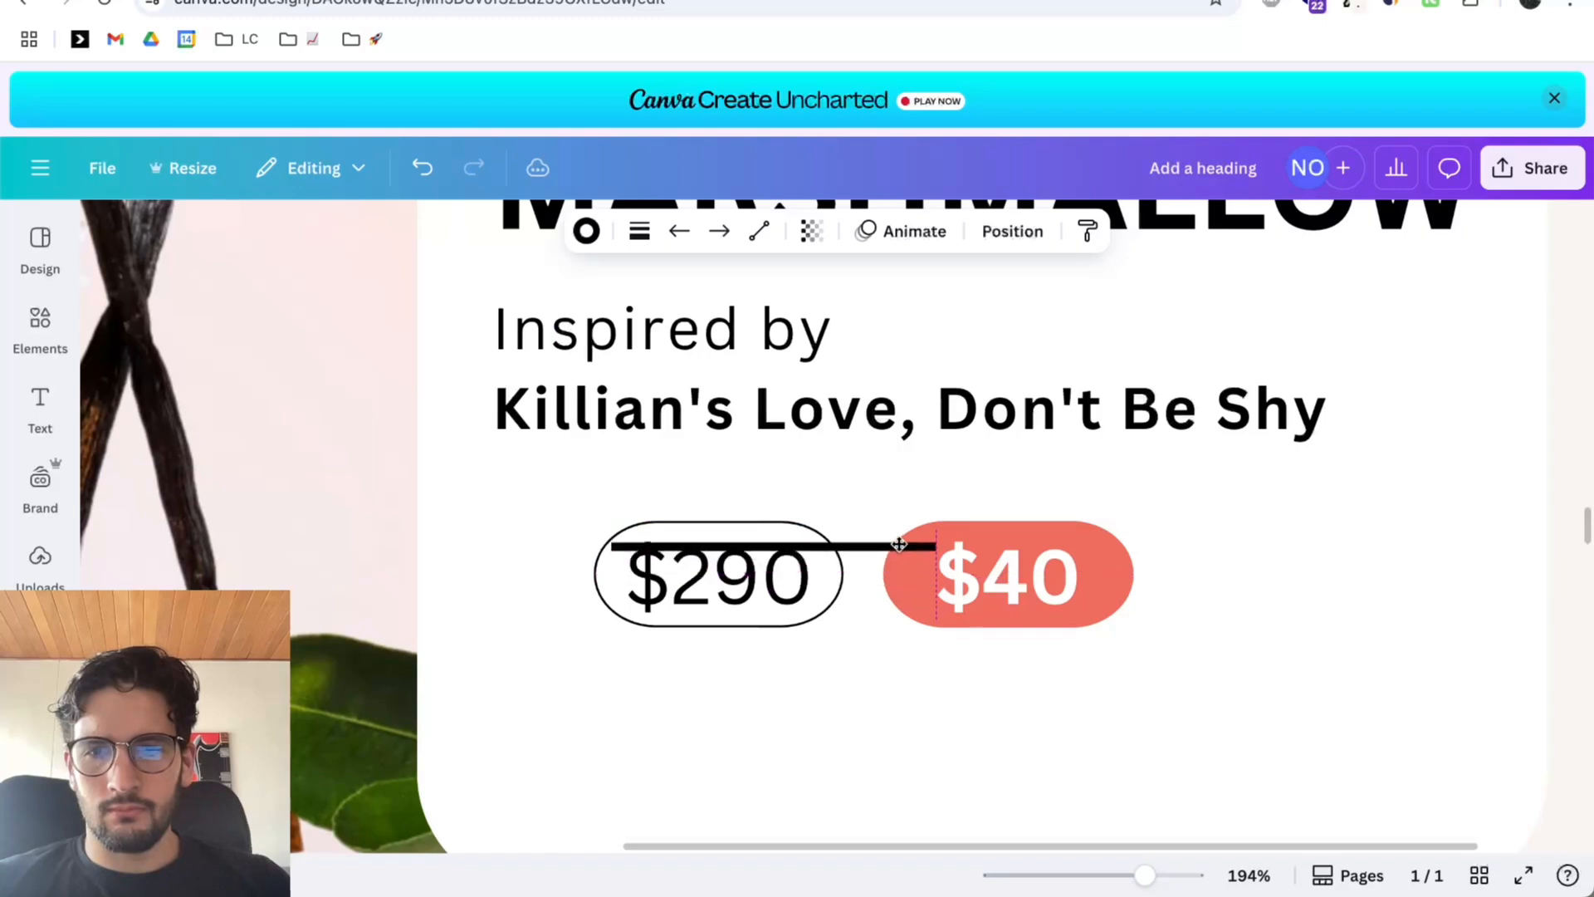
# Set the line's weight to 1 and run it diagonally across the $290 pill to strike out the price.
pyautogui.click(640, 232)
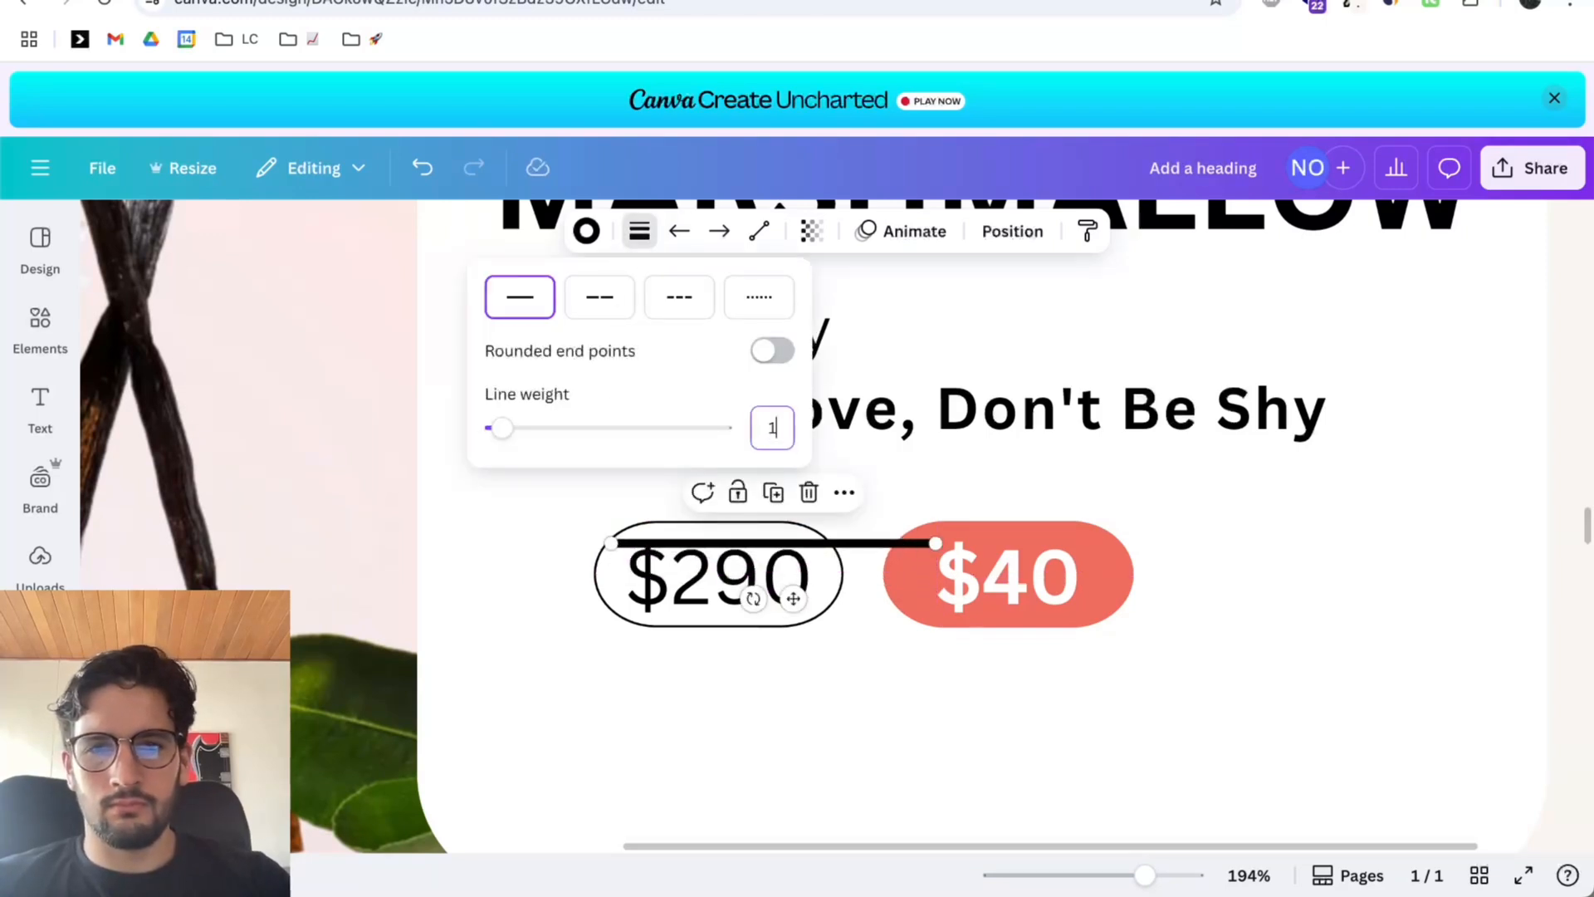
pyautogui.write('1')
pyautogui.press('Return')
pyautogui.moveTo(931, 537); pyautogui.dragTo(826, 613)
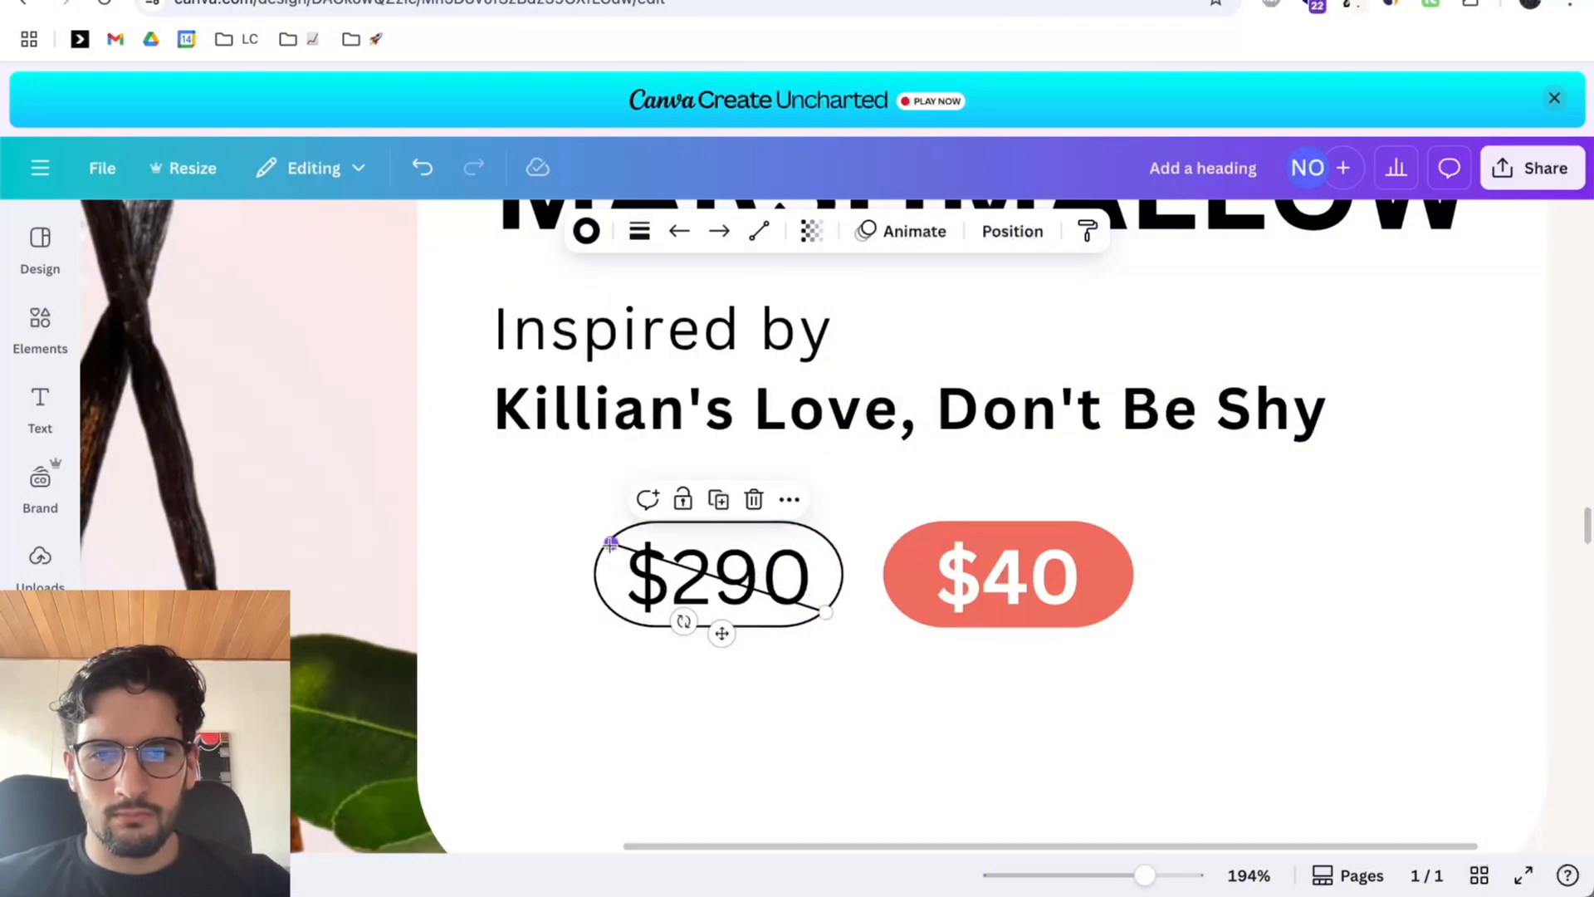
pyautogui.moveTo(610, 544); pyautogui.dragTo(607, 542)
pyautogui.scroll(5, 607, 542)
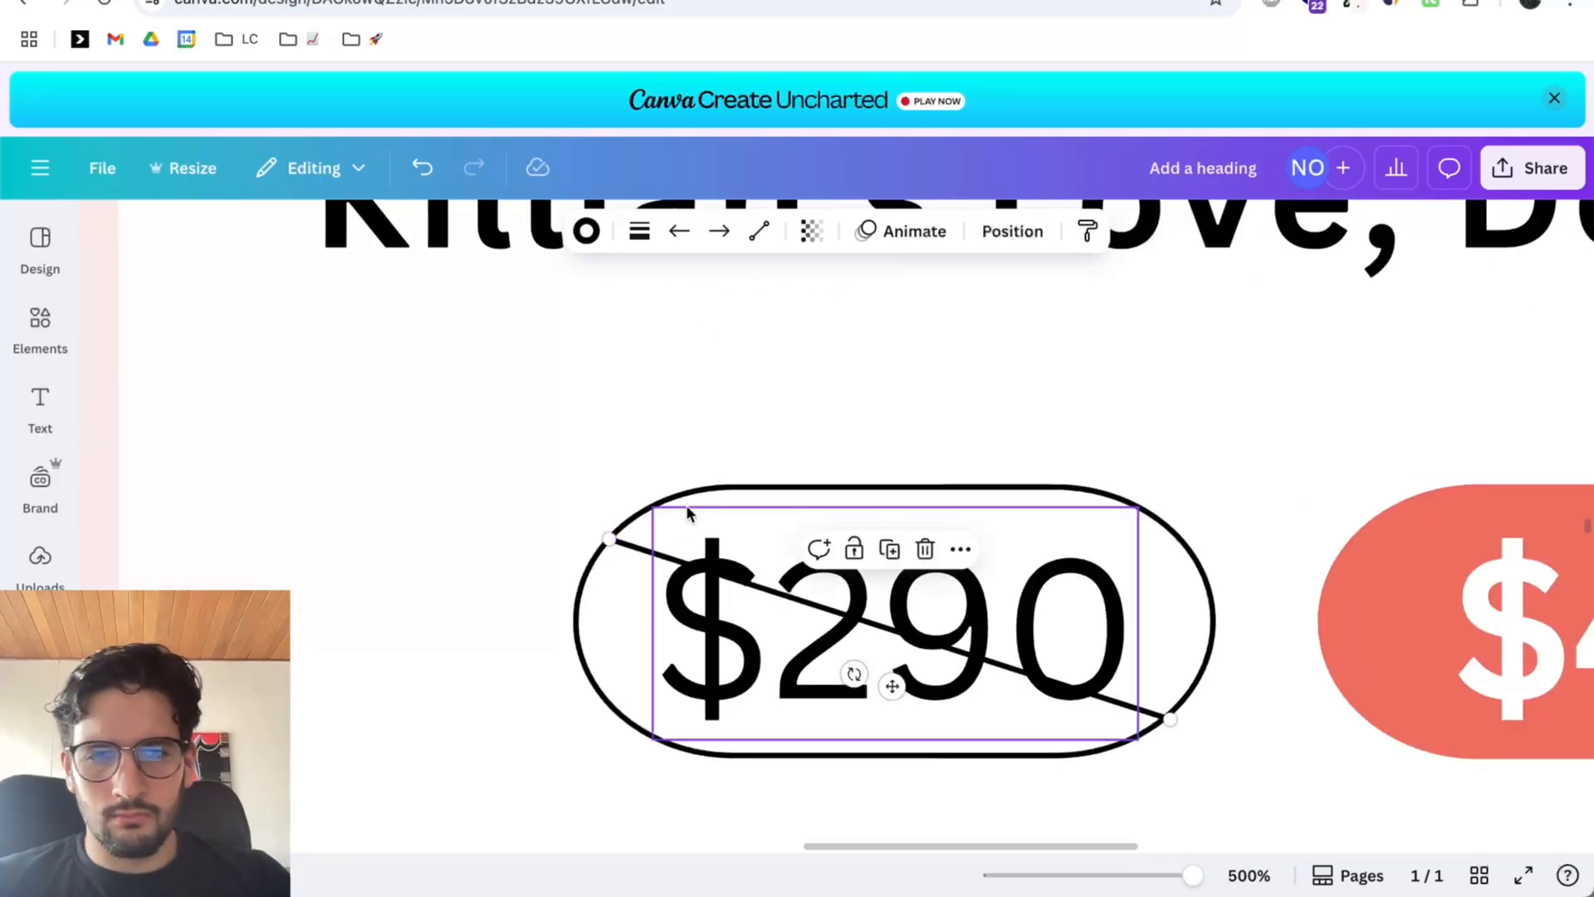
pyautogui.click(1257, 396)
pyautogui.scroll(-10, 1283, 409)
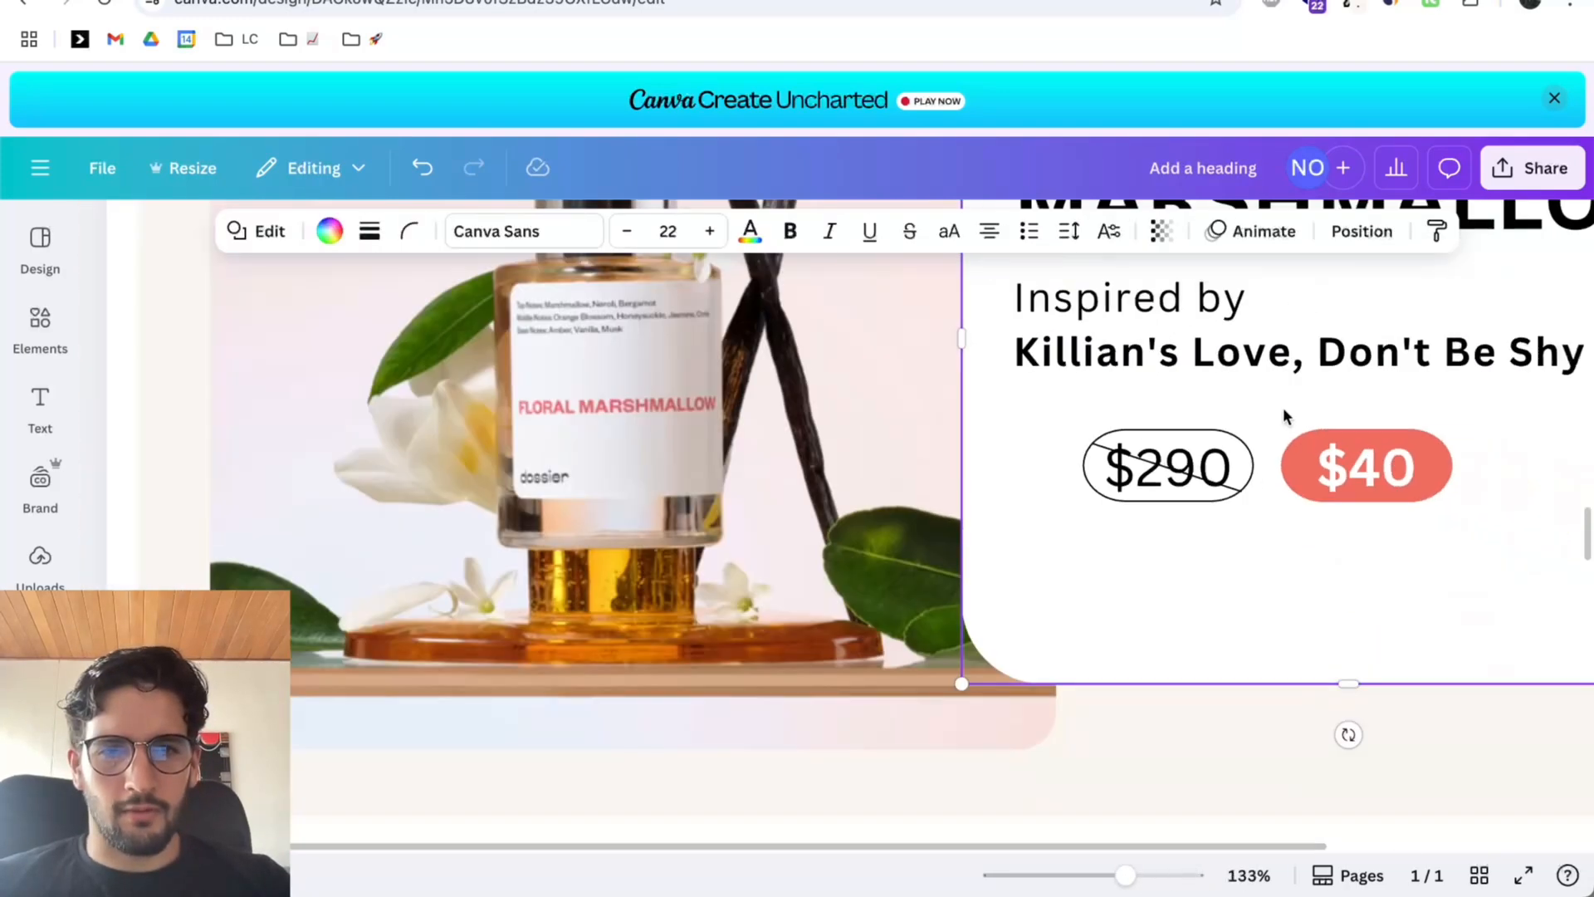
pyautogui.scroll(-4, 1289, 412)
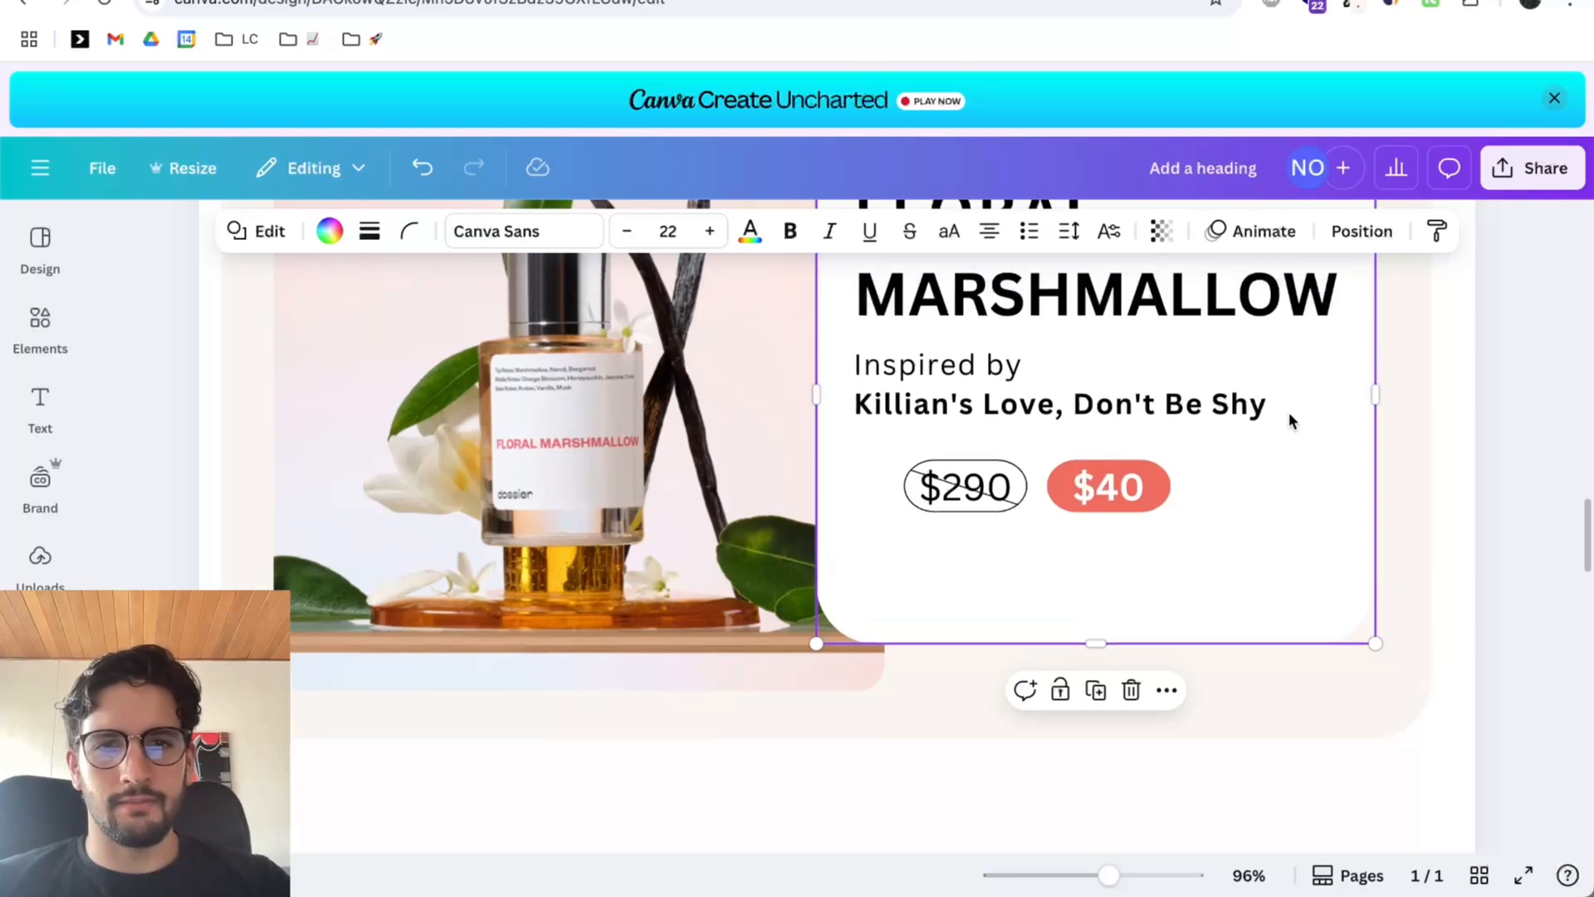
pyautogui.scroll(-2, 1289, 412)
pyautogui.scroll(2, 1062, 401)
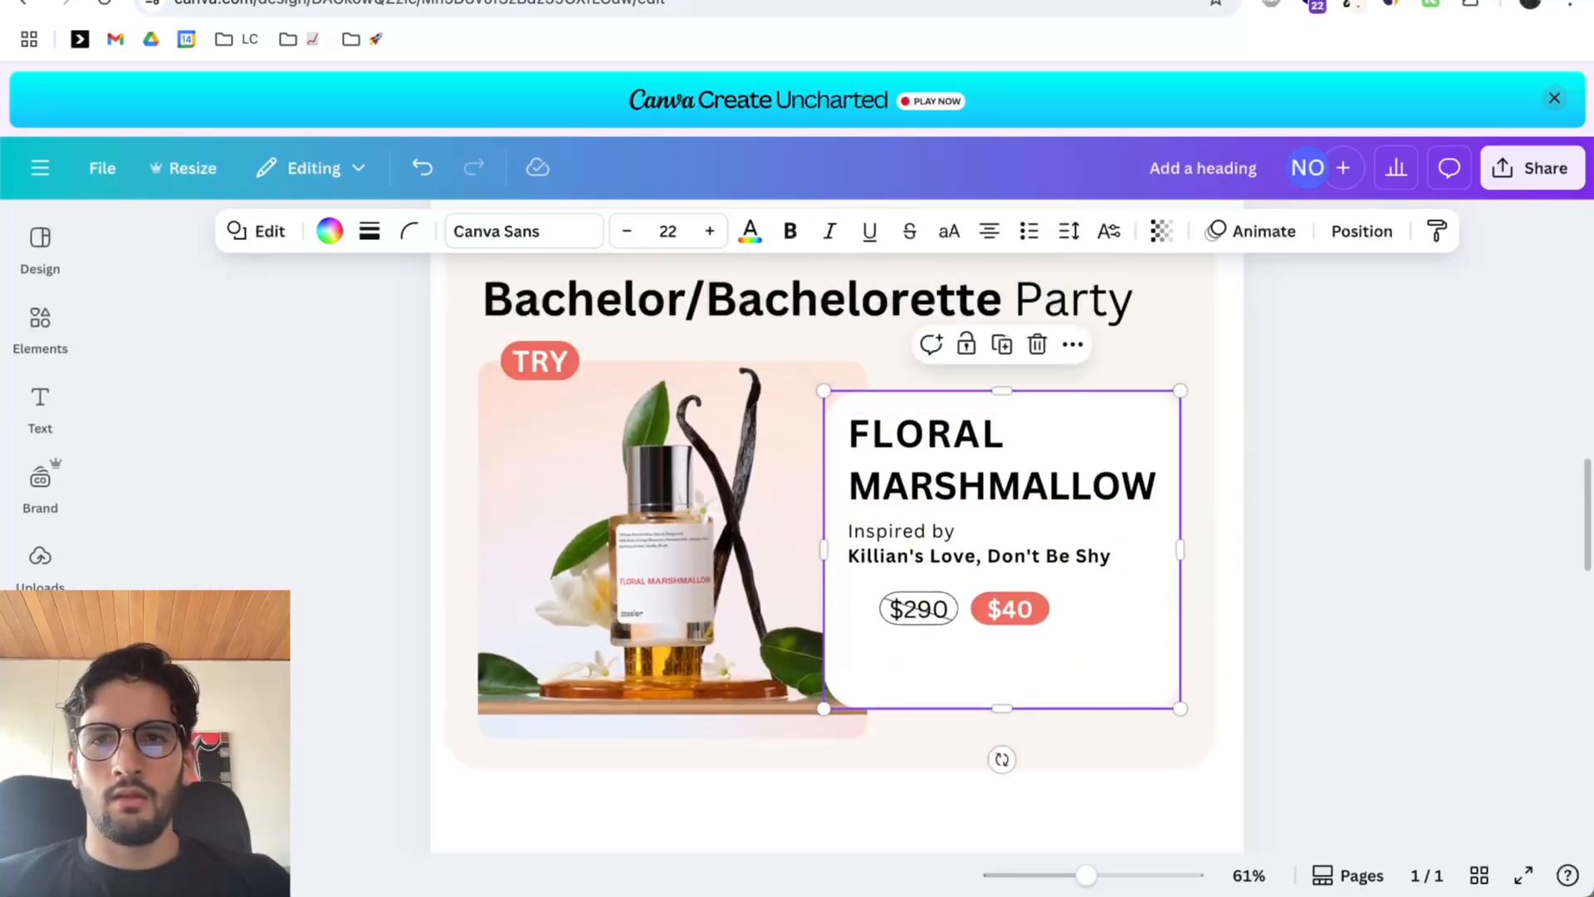
# Group the struck-out $290 pill with the $40 pill and align the group with the left edge of the product text.
pyautogui.hotkey('ctrl', 'Tab')
pyautogui.hotkey('ctrl', 'shift', 'Tab')
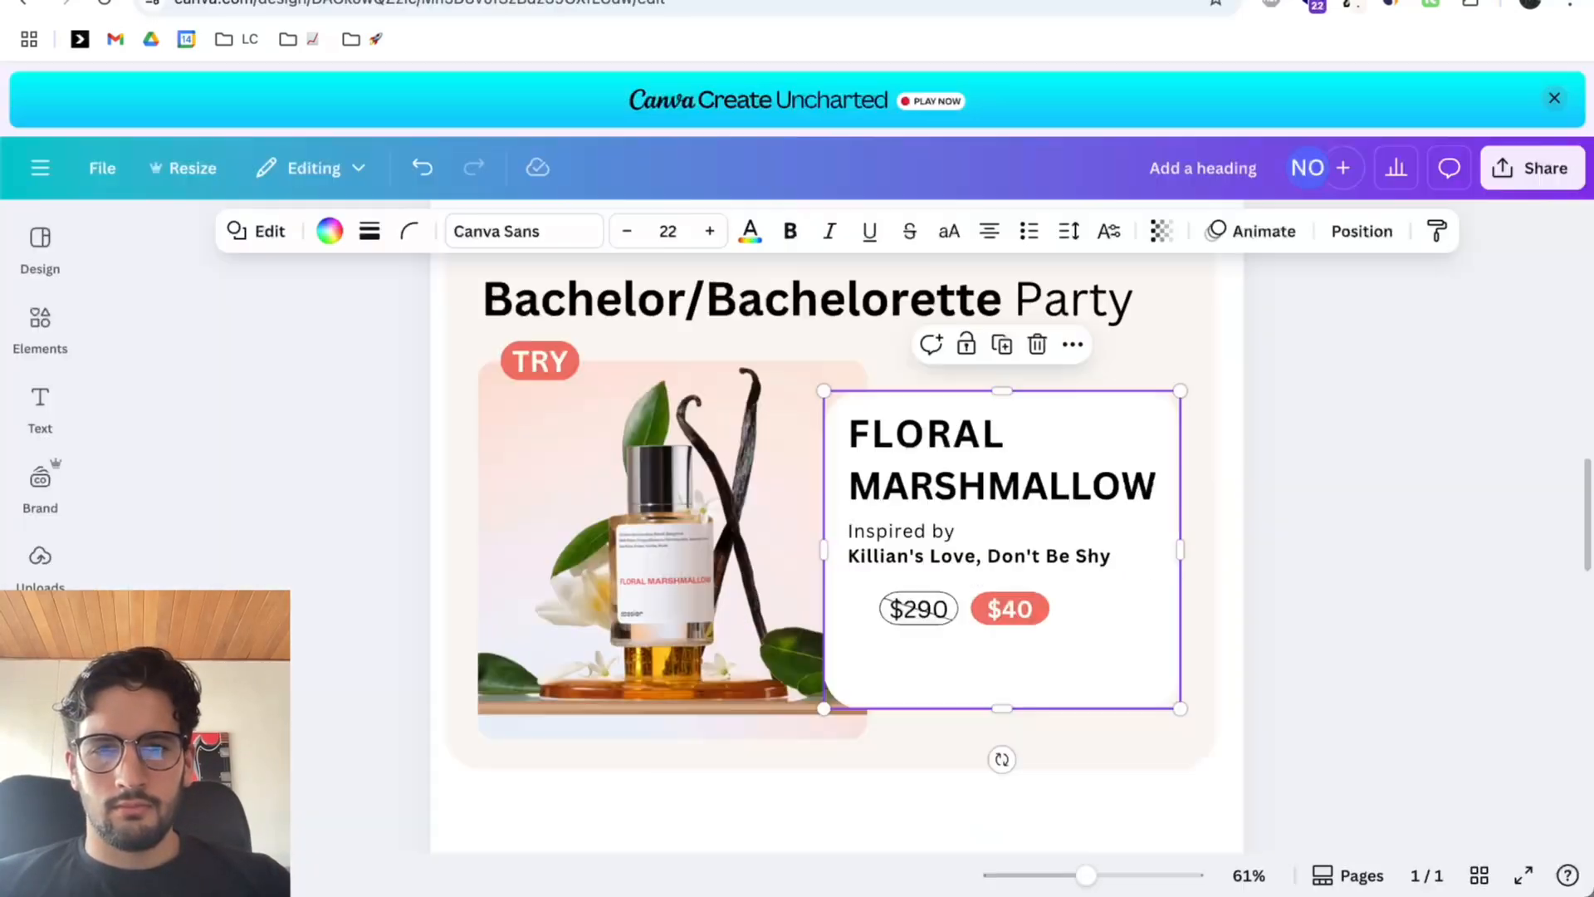
pyautogui.scroll(5, 901, 612)
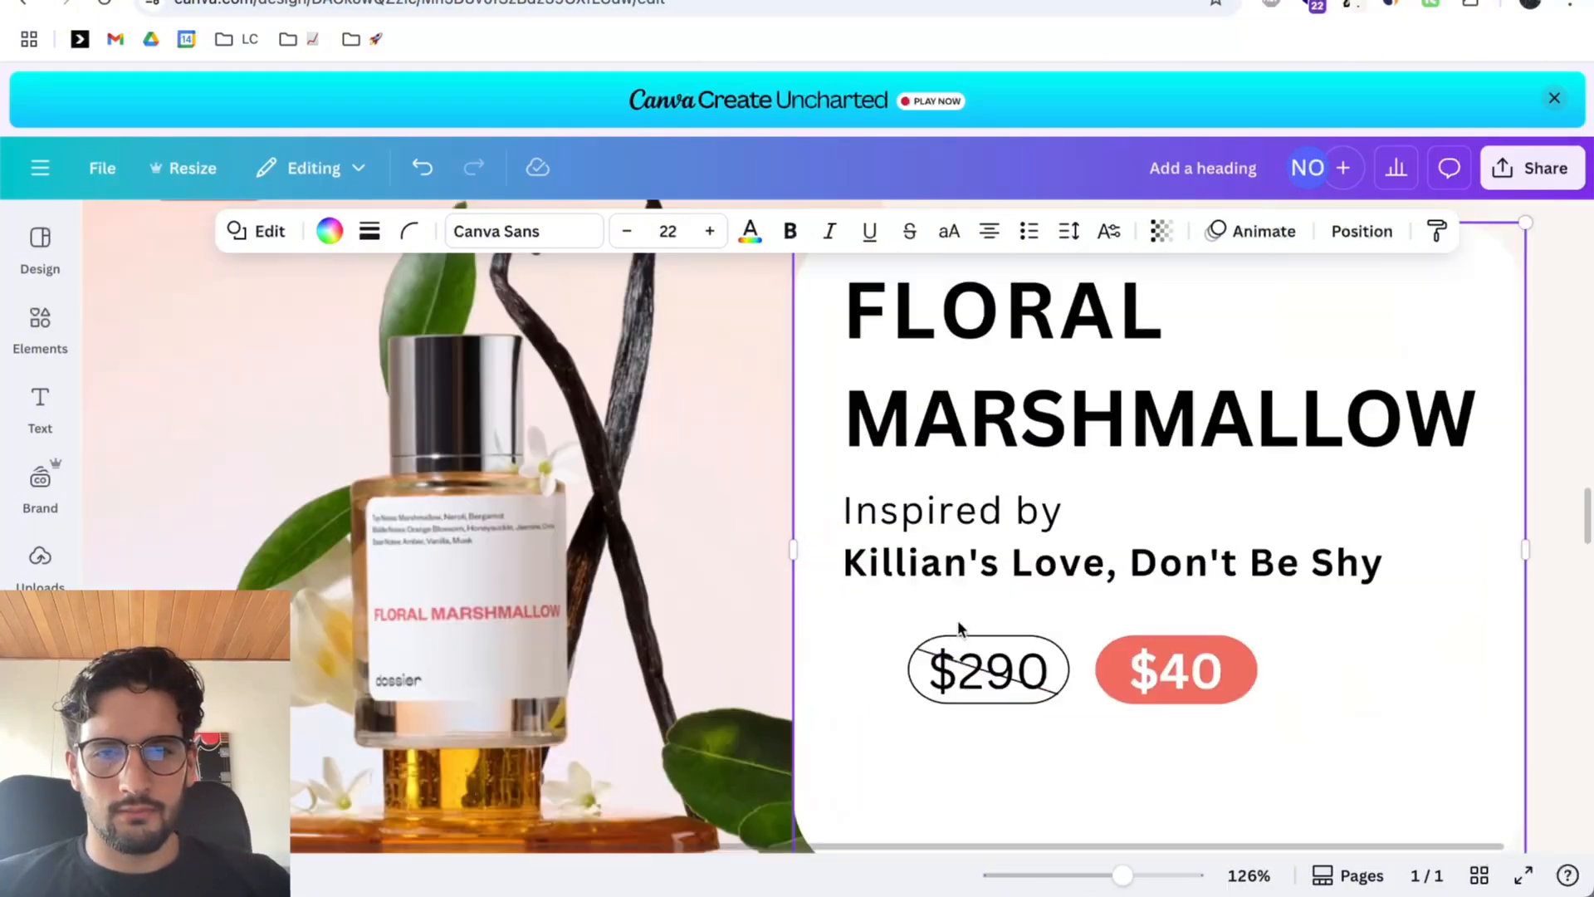
pyautogui.click(1142, 676)
pyautogui.keyDown('shift'); pyautogui.click(987, 681); pyautogui.keyUp('shift')
pyautogui.scroll(-3, 988, 681)
pyautogui.hotkey('ctrl', 'g')
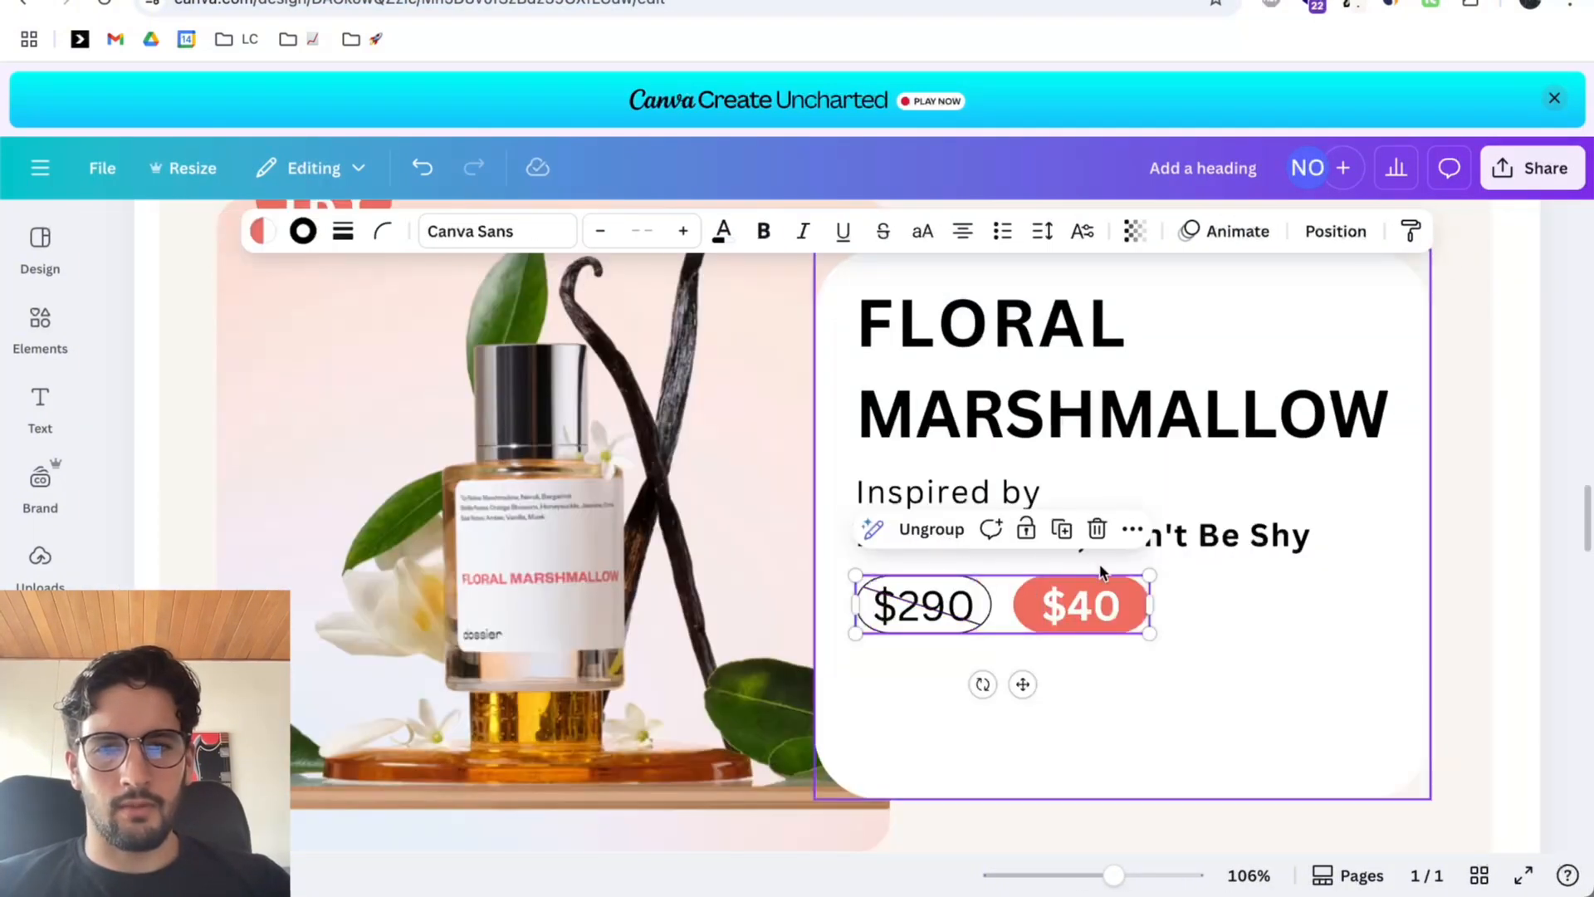
pyautogui.scroll(-4, 1099, 562)
pyautogui.click(1302, 484)
pyautogui.click(911, 540)
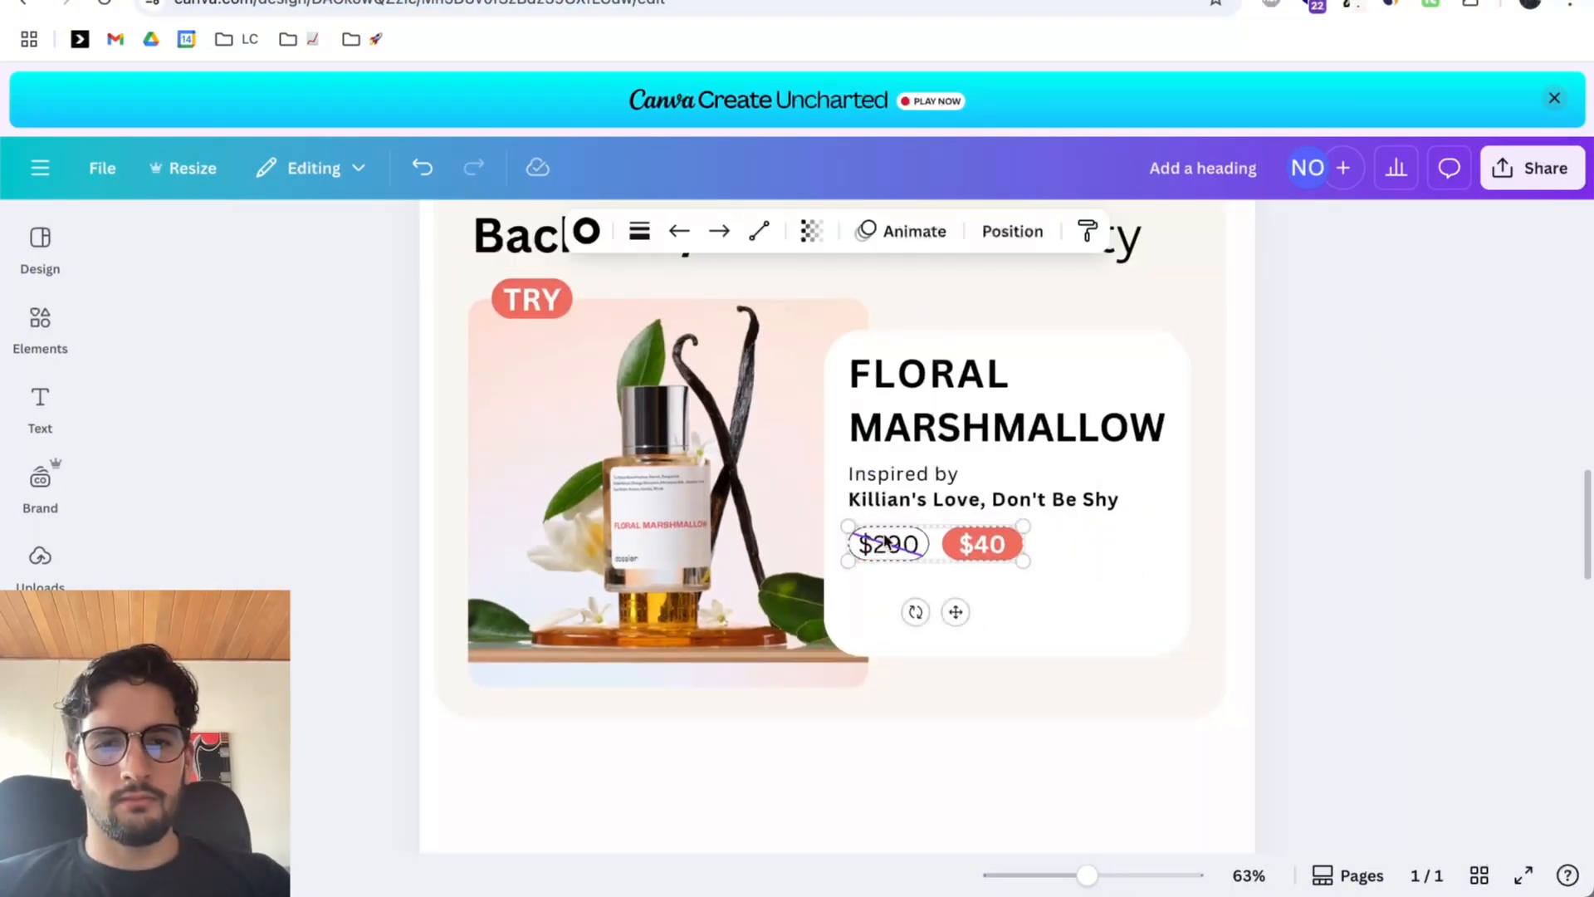
pyautogui.press('Escape')
# Duplicate the hero image's SHOP NOW button over the lower part of the Bachelor/Bachelorette card and bring the copy to the front.
pyautogui.scroll(-5, 1043, 478)
pyautogui.scroll(3, 1044, 479)
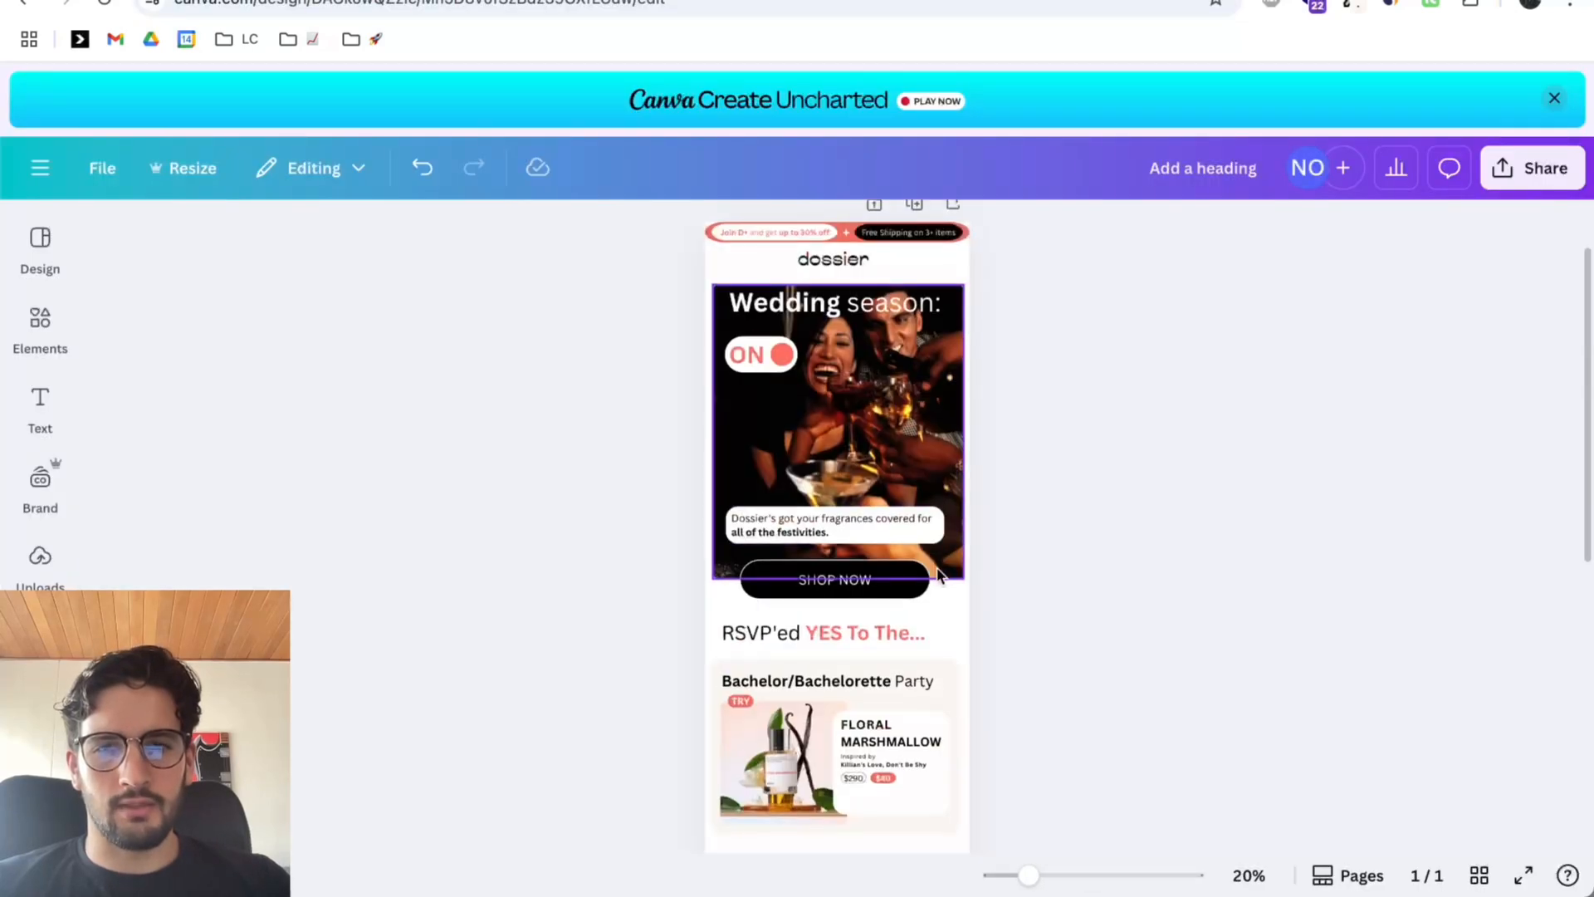
pyautogui.scroll(-3, 899, 368)
pyautogui.doubleClick(899, 367)
pyautogui.keyDown('shift'); pyautogui.click(902, 367); pyautogui.keyUp('shift')
pyautogui.click(937, 549)
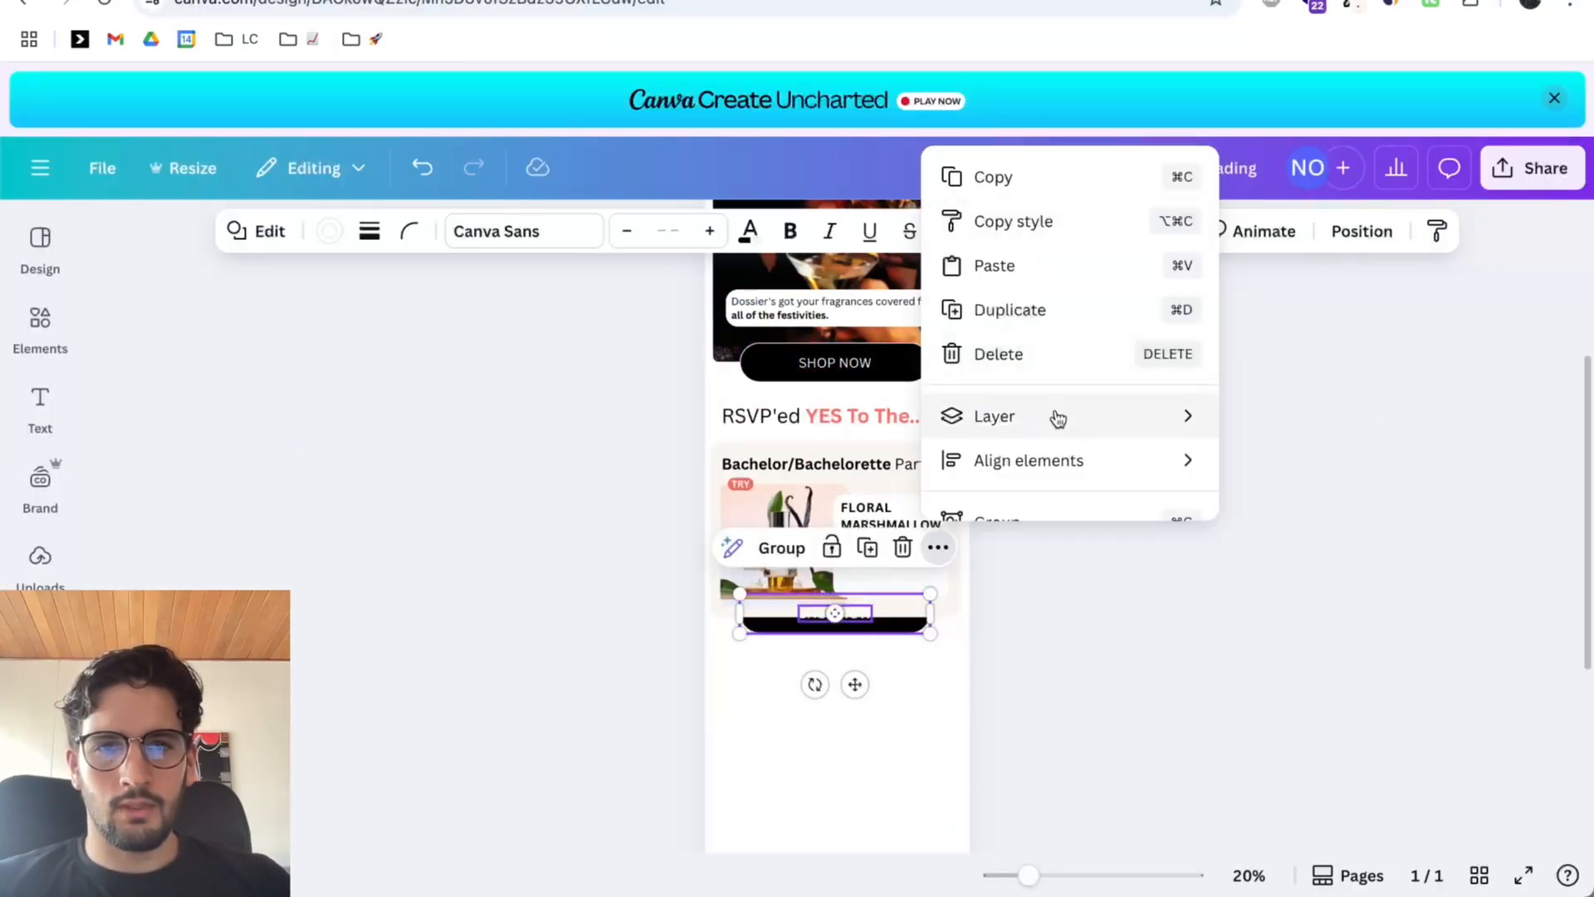
pyautogui.moveTo(1065, 454)
pyautogui.scroll(-3, 1066, 454)
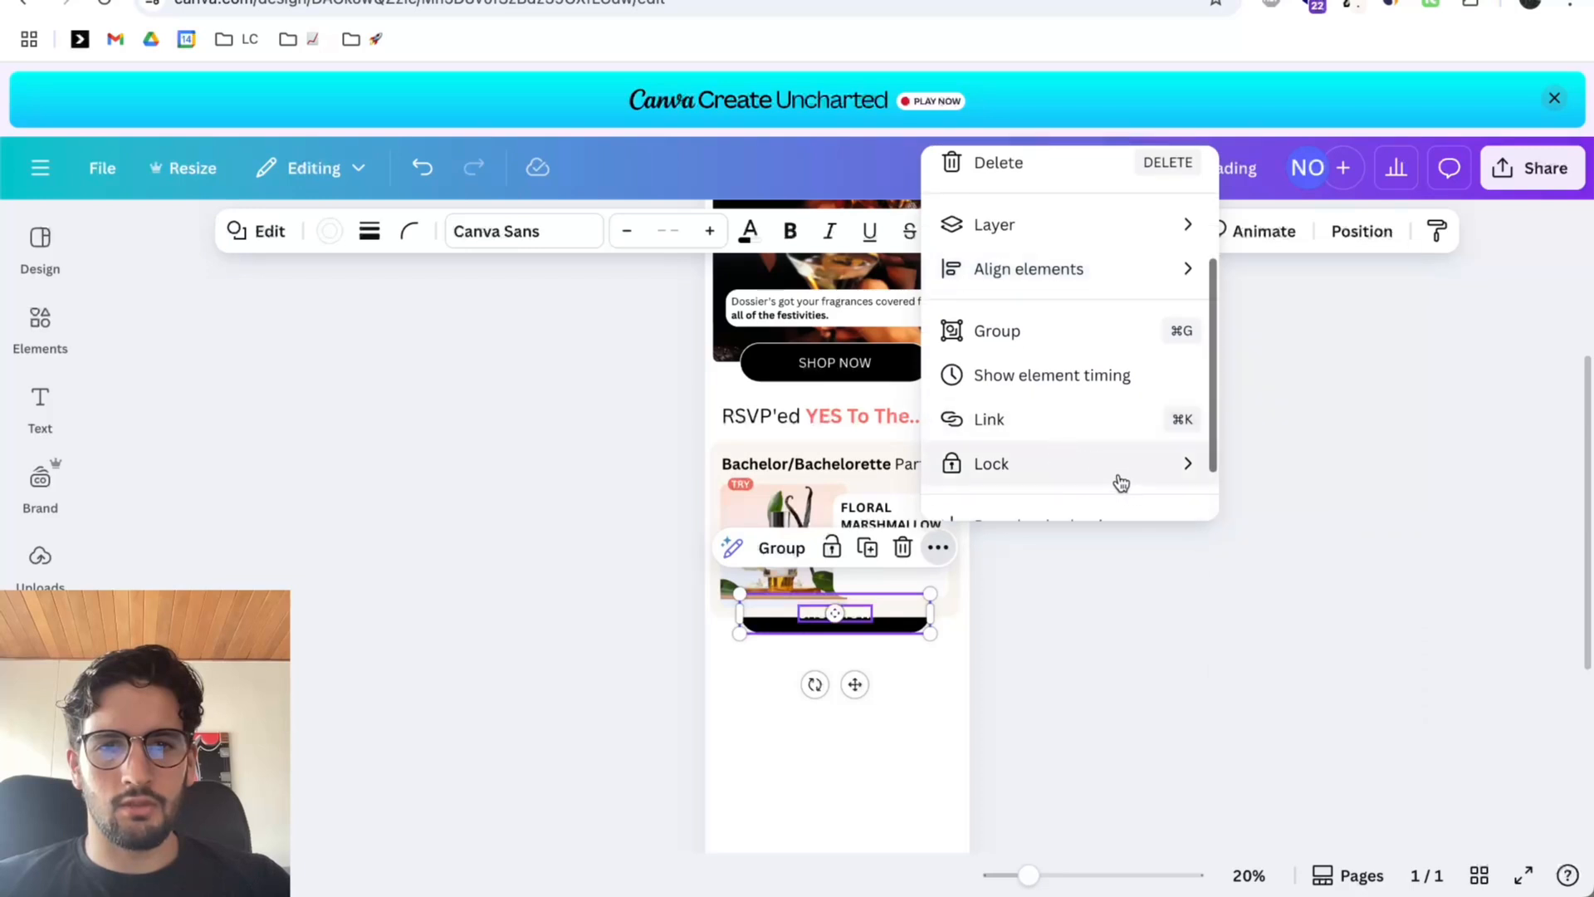
pyautogui.click(1362, 232)
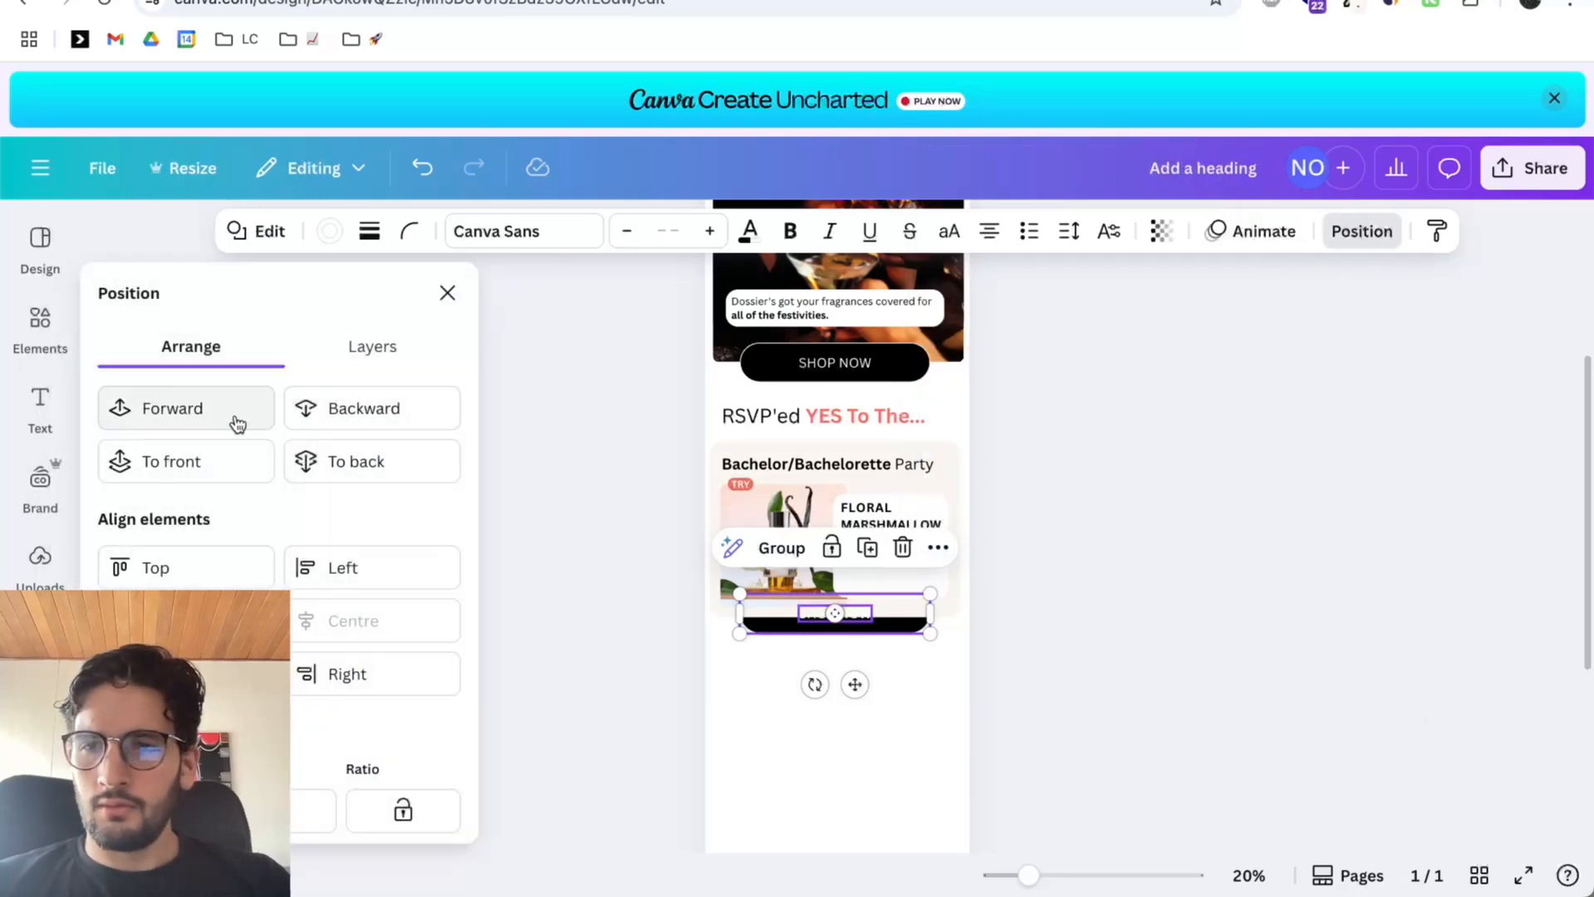
pyautogui.click(179, 461)
# Check the button in the Gmail email, then shrink the copied button's black pill and place it beneath the prices in the white box.
pyautogui.scroll(2, 964, 631)
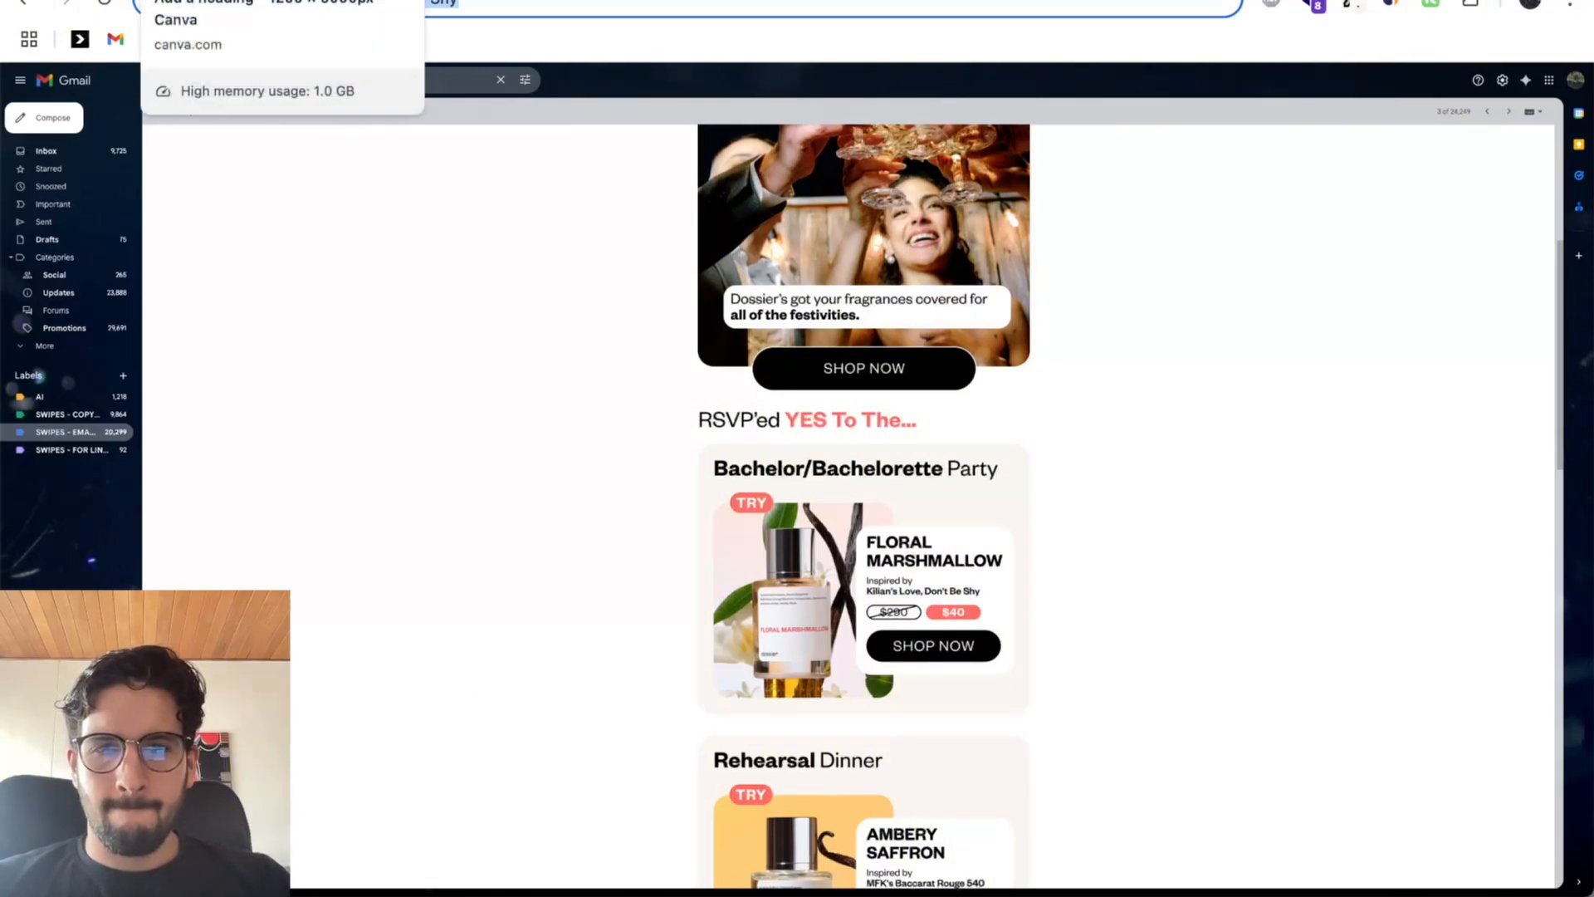
pyautogui.click(249, 0)
pyautogui.scroll(2, 1078, 666)
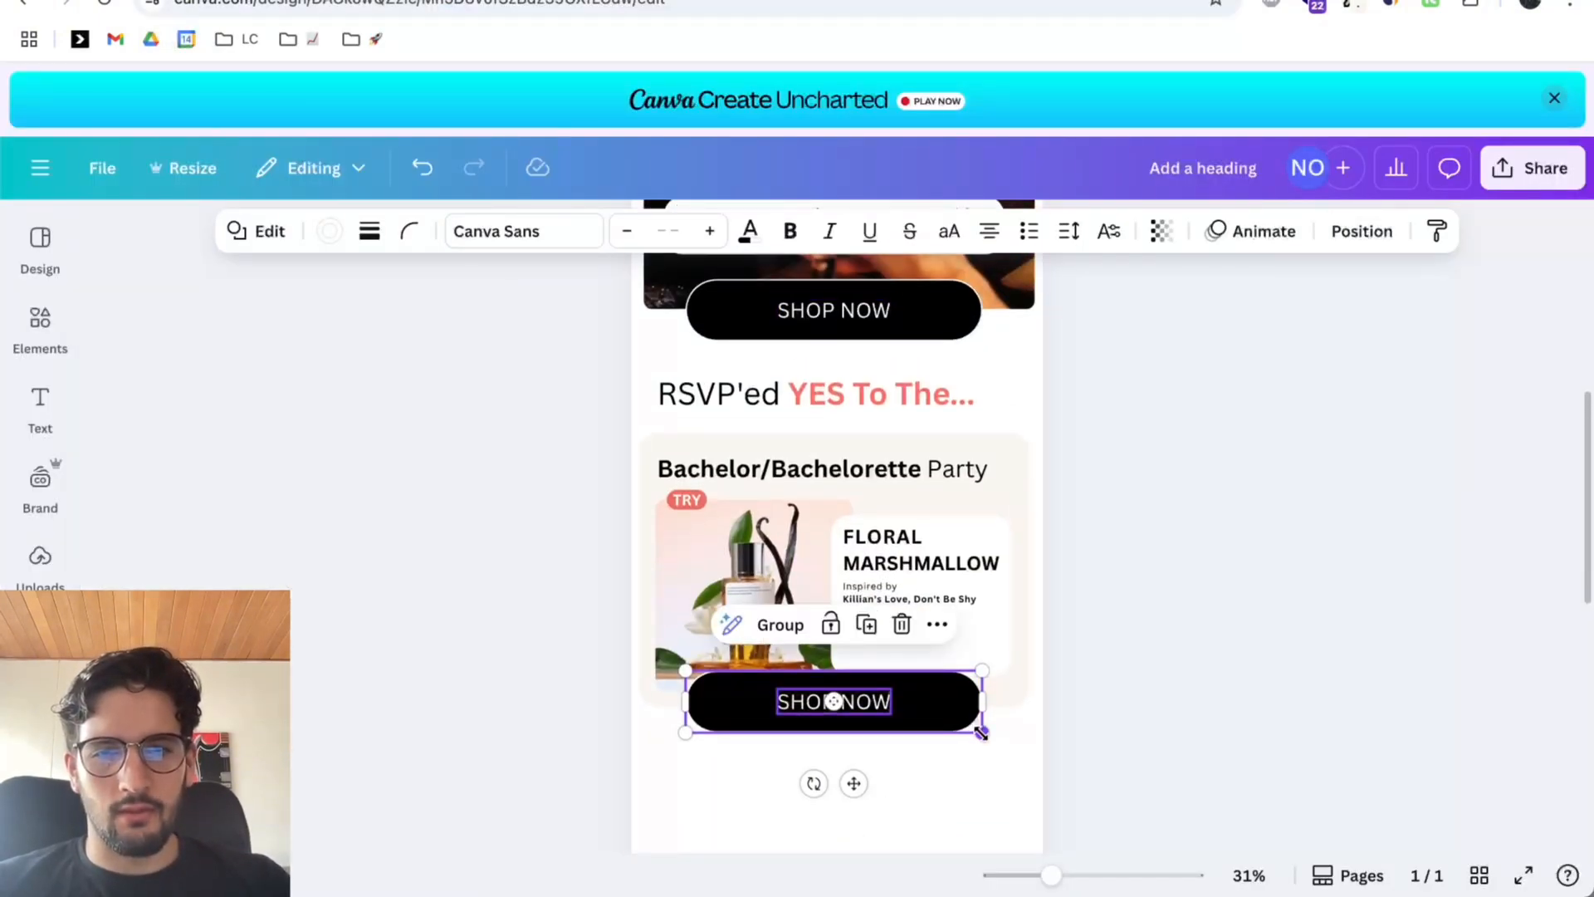
pyautogui.moveTo(982, 733); pyautogui.dragTo(879, 711)
pyautogui.hotkey('ctrl', 'z')
pyautogui.click(1314, 692)
pyautogui.click(927, 711)
pyautogui.moveTo(750, 699); pyautogui.dragTo(896, 657)
pyautogui.moveTo(1025, 668); pyautogui.dragTo(993, 638)
pyautogui.scroll(5, 958, 668)
# Compare the card with the Gmail email and centre the black pill horizontally in the white box.
pyautogui.click(452, 0)
pyautogui.click(515, 0)
pyautogui.click(531, 0)
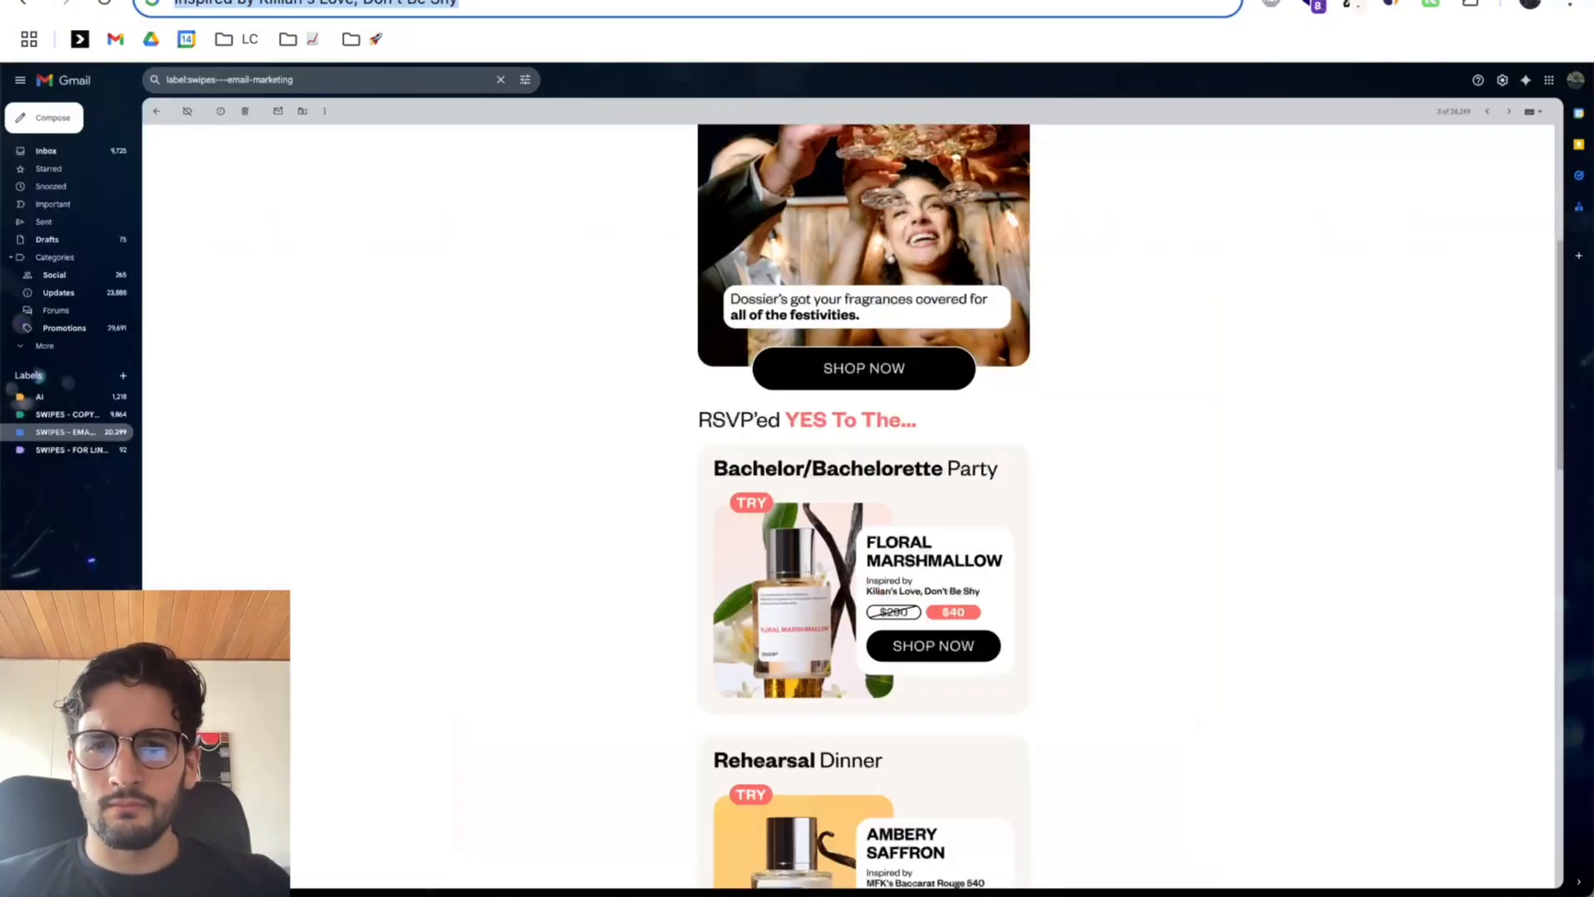
pyautogui.click(249, 0)
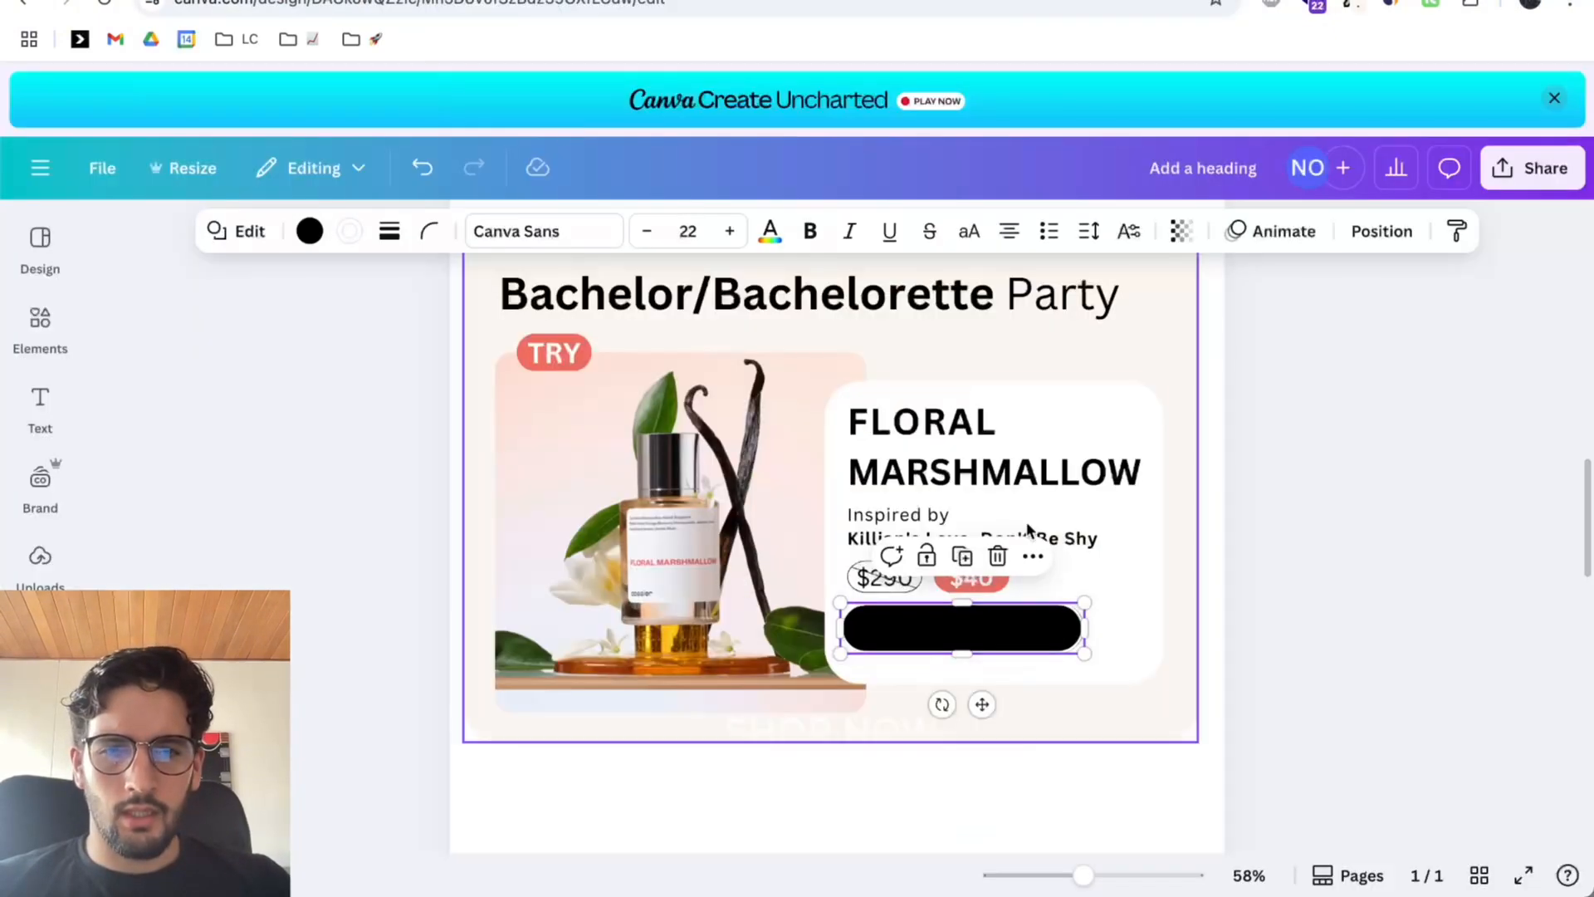
pyautogui.moveTo(949, 633); pyautogui.dragTo(993, 644)
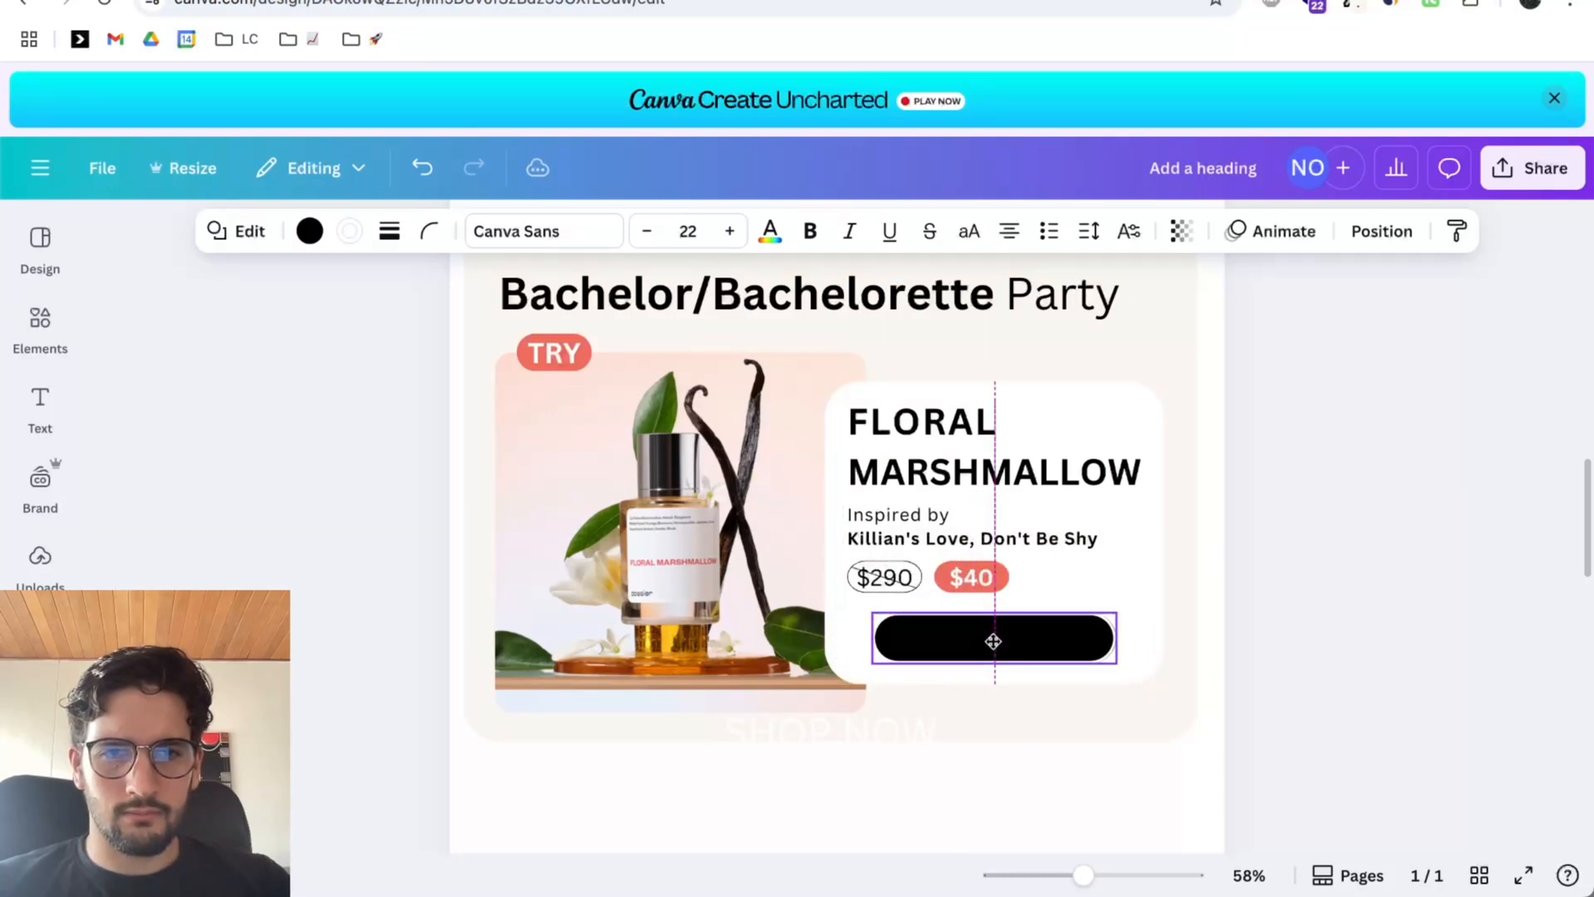
# Space the product title, the Inspired by text, the price group and the black pill evenly in the vertical direction.
pyautogui.keyDown('shift'); pyautogui.click(927, 577); pyautogui.keyUp('shift')
pyautogui.keyDown('shift'); pyautogui.click(972, 528); pyautogui.keyUp('shift')
pyautogui.keyDown('shift'); pyautogui.click(994, 452); pyautogui.keyUp('shift')
pyautogui.click(1370, 231)
pyautogui.click(371, 622)
pyautogui.press('super+z')
pyautogui.click(186, 781)
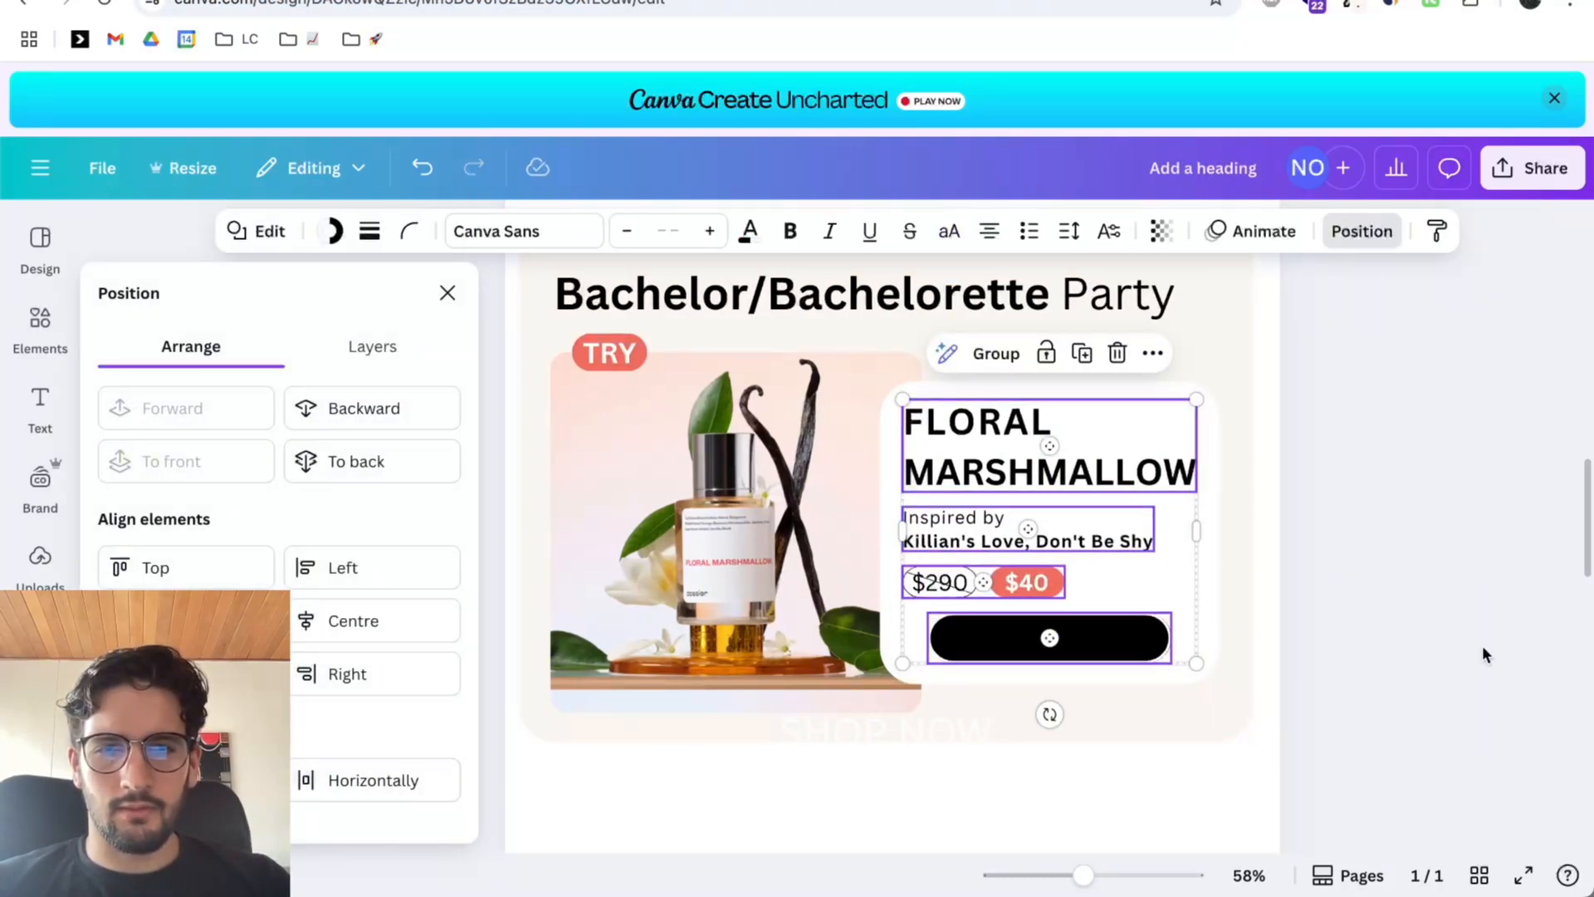
pyautogui.click(1466, 591)
pyautogui.scroll(-1, 1050, 623)
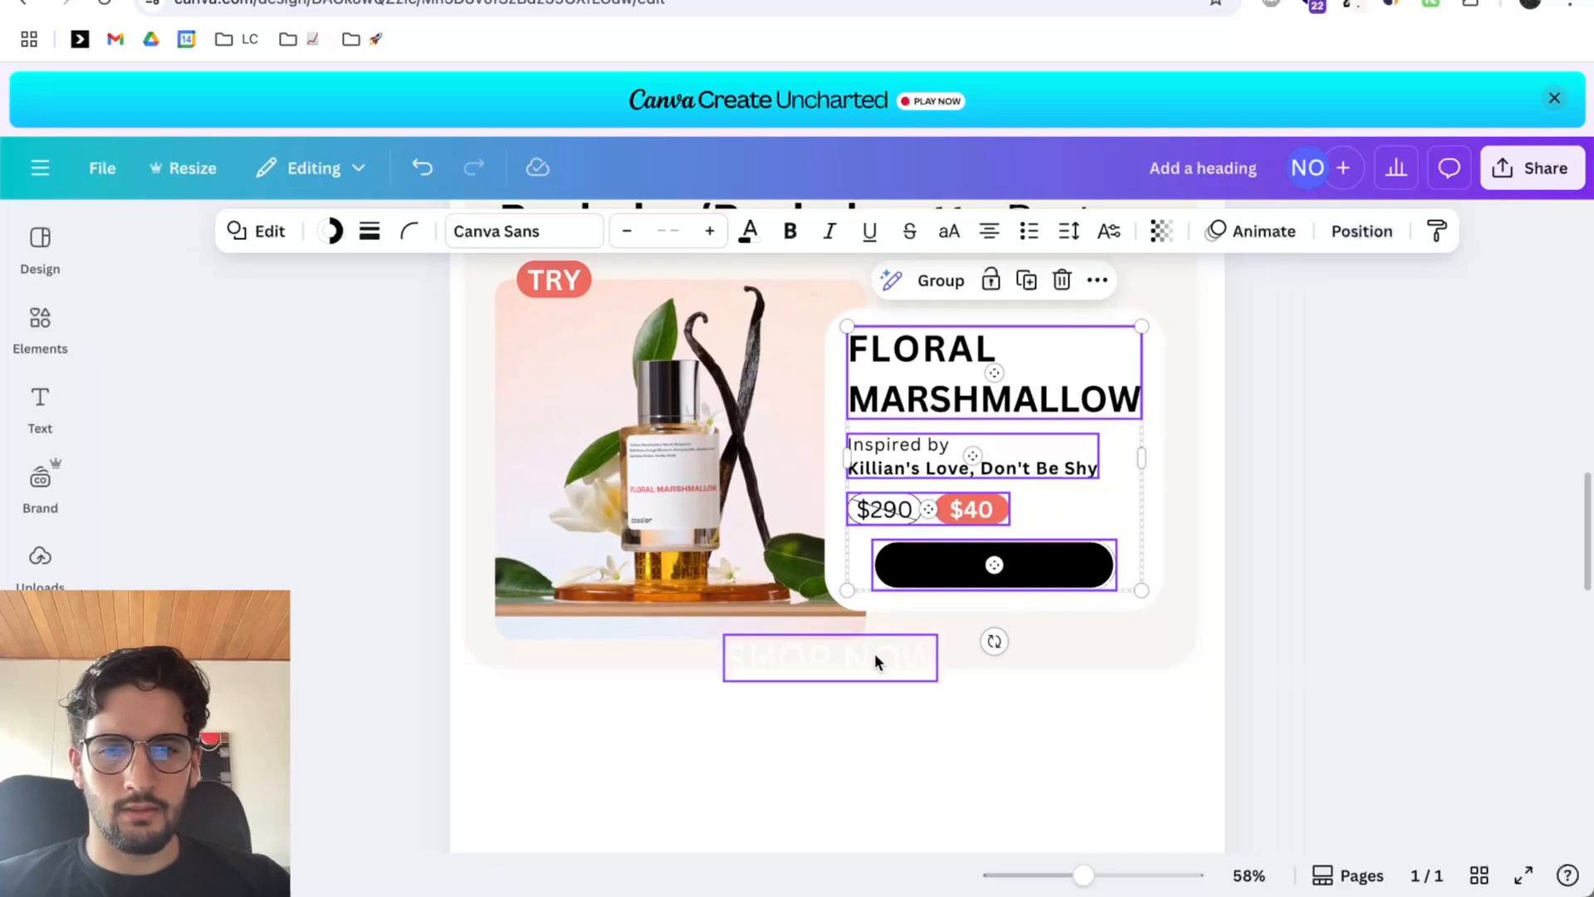
# Move the copied SHOP NOW text onto the black pill, set its font size to 36 and centre it.
pyautogui.moveTo(875, 662); pyautogui.dragTo(1043, 567)
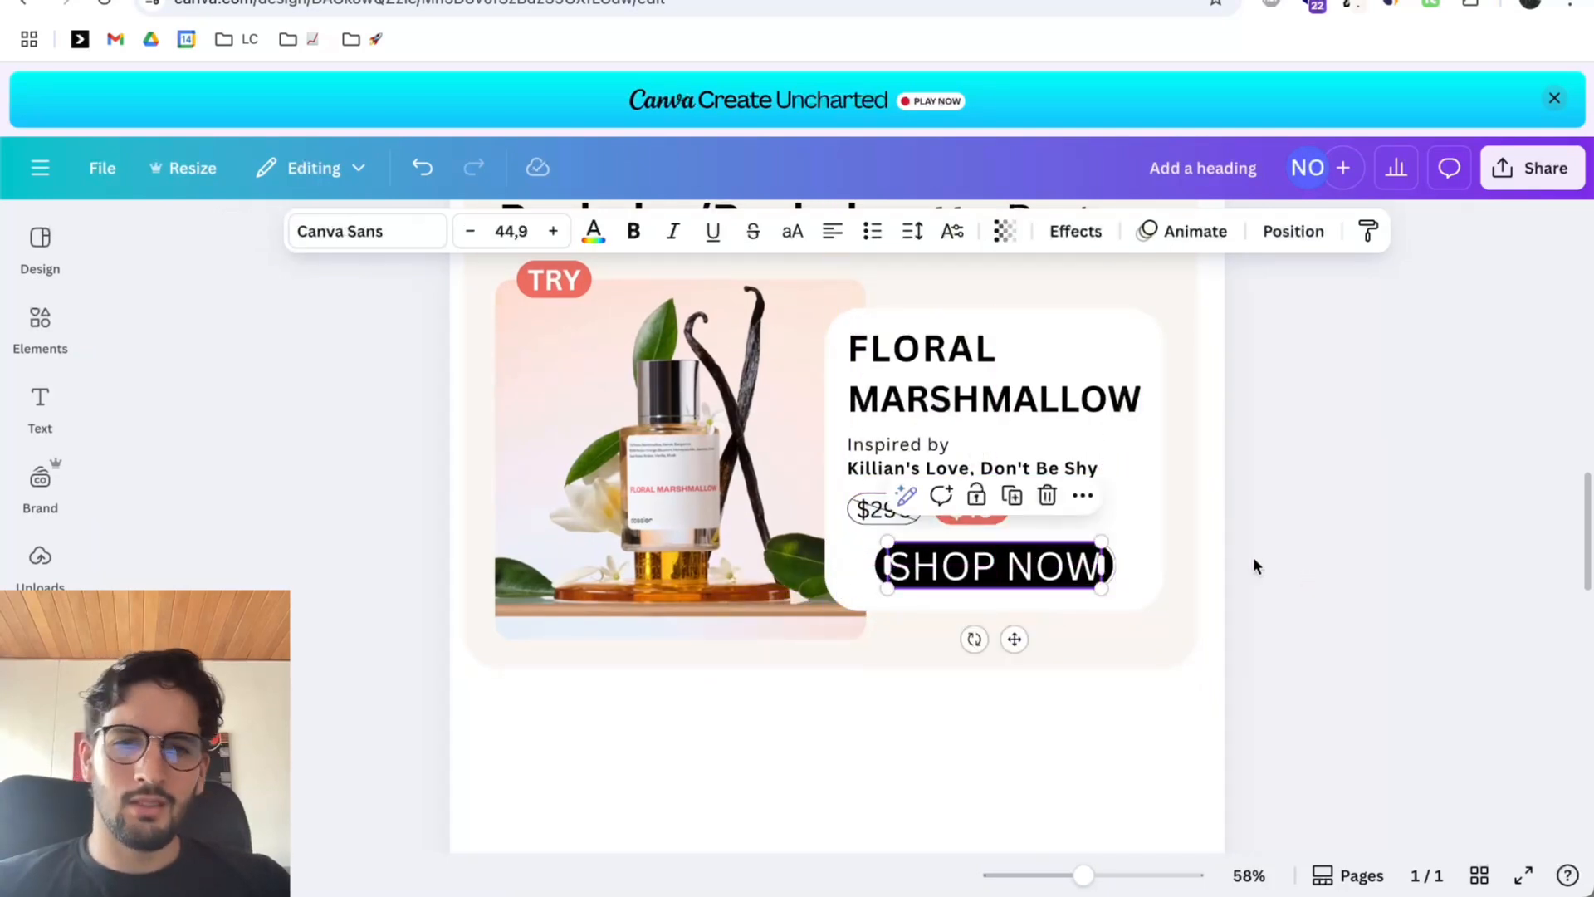
pyautogui.click(1362, 558)
pyautogui.click(914, 570)
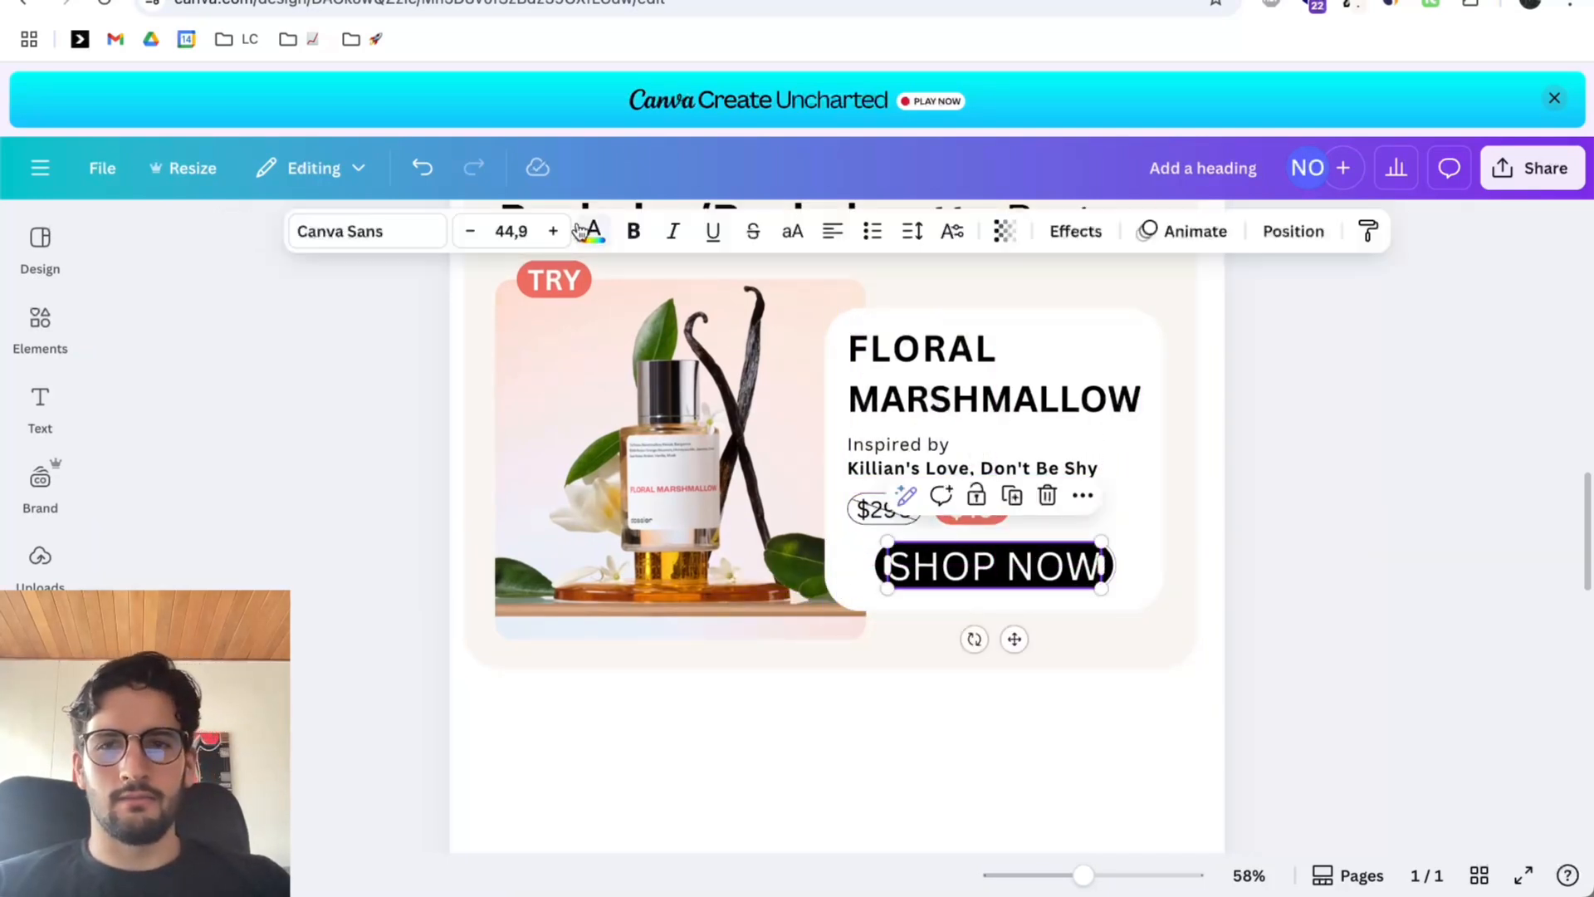
pyautogui.click(473, 232)
pyautogui.click(473, 233)
pyautogui.click(474, 232)
pyautogui.click(473, 233)
pyautogui.doubleClick(514, 231)
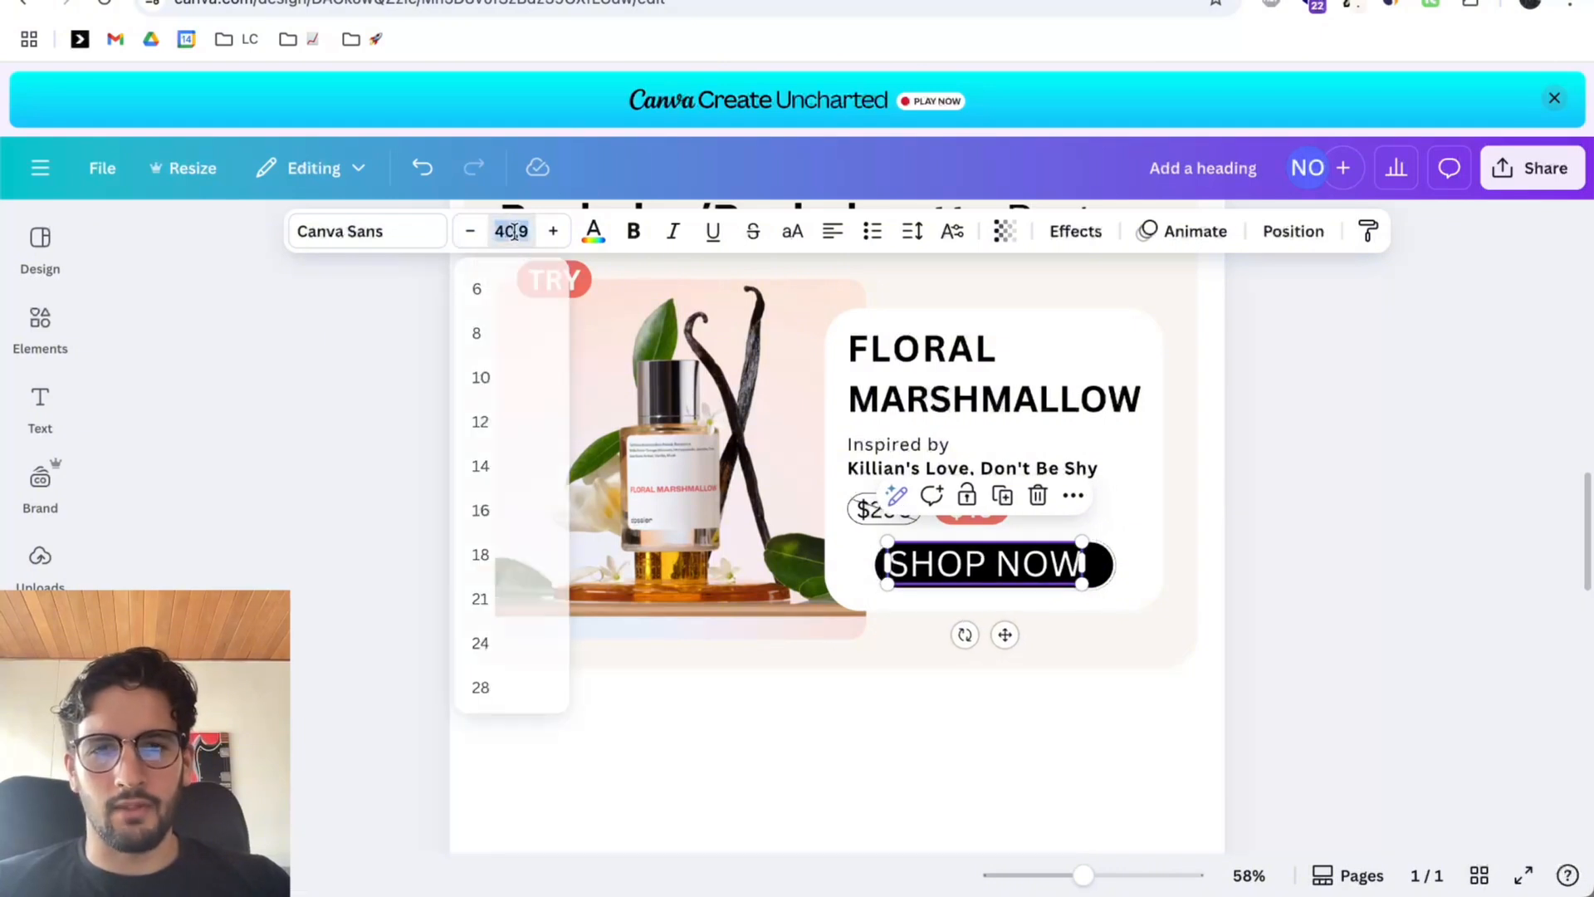
pyautogui.write('38')
pyautogui.press('Return')
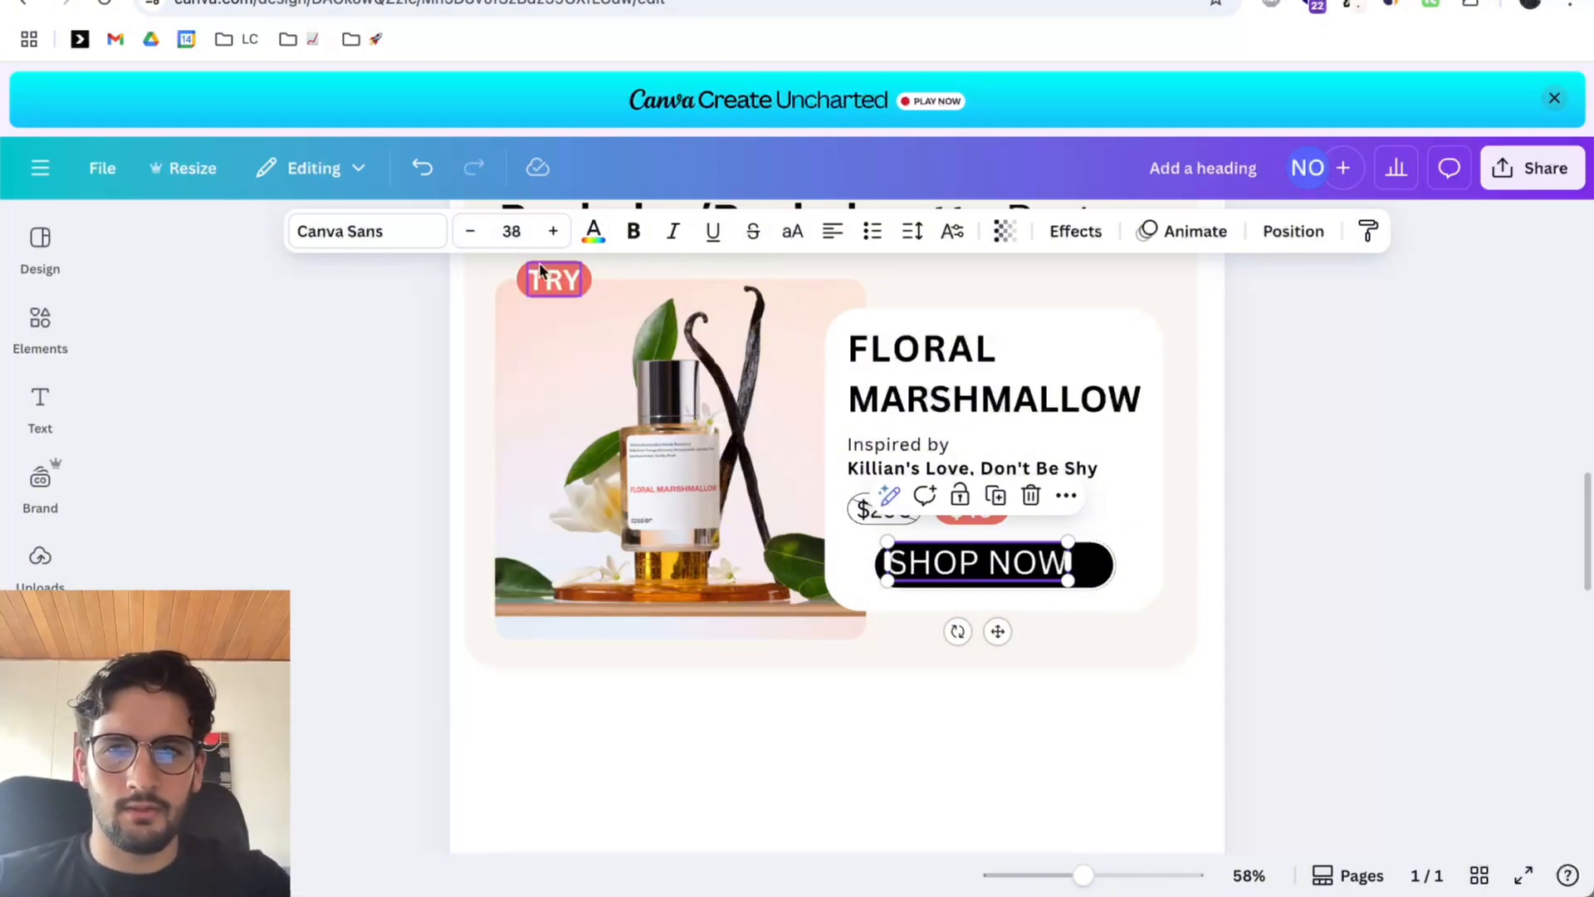
pyautogui.click(511, 229)
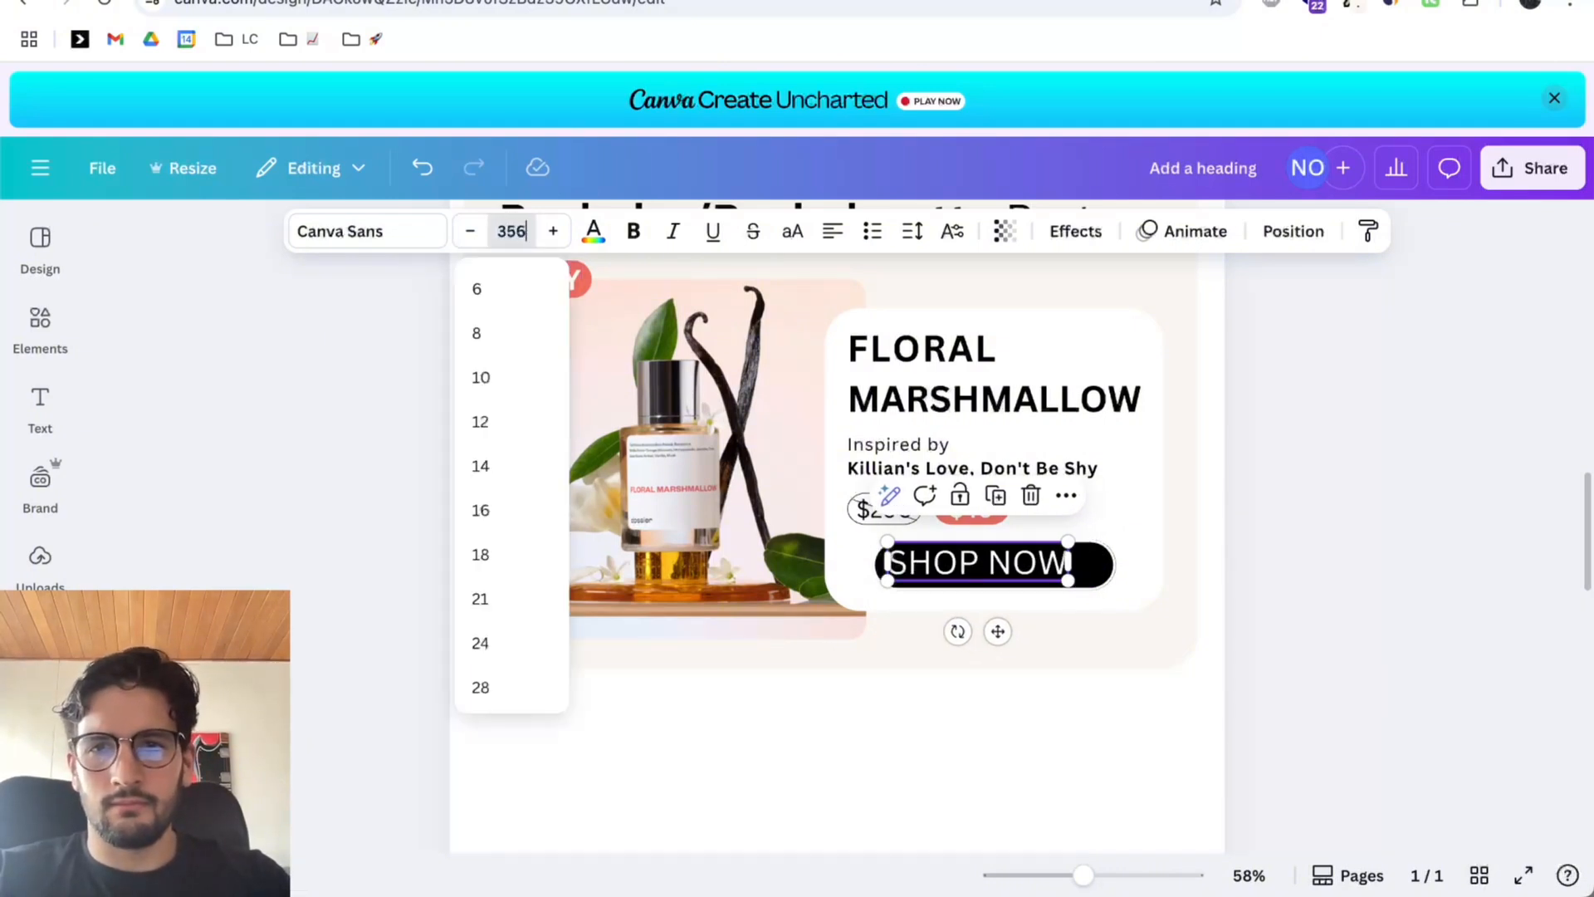
pyautogui.write('36')
pyautogui.press('Return')
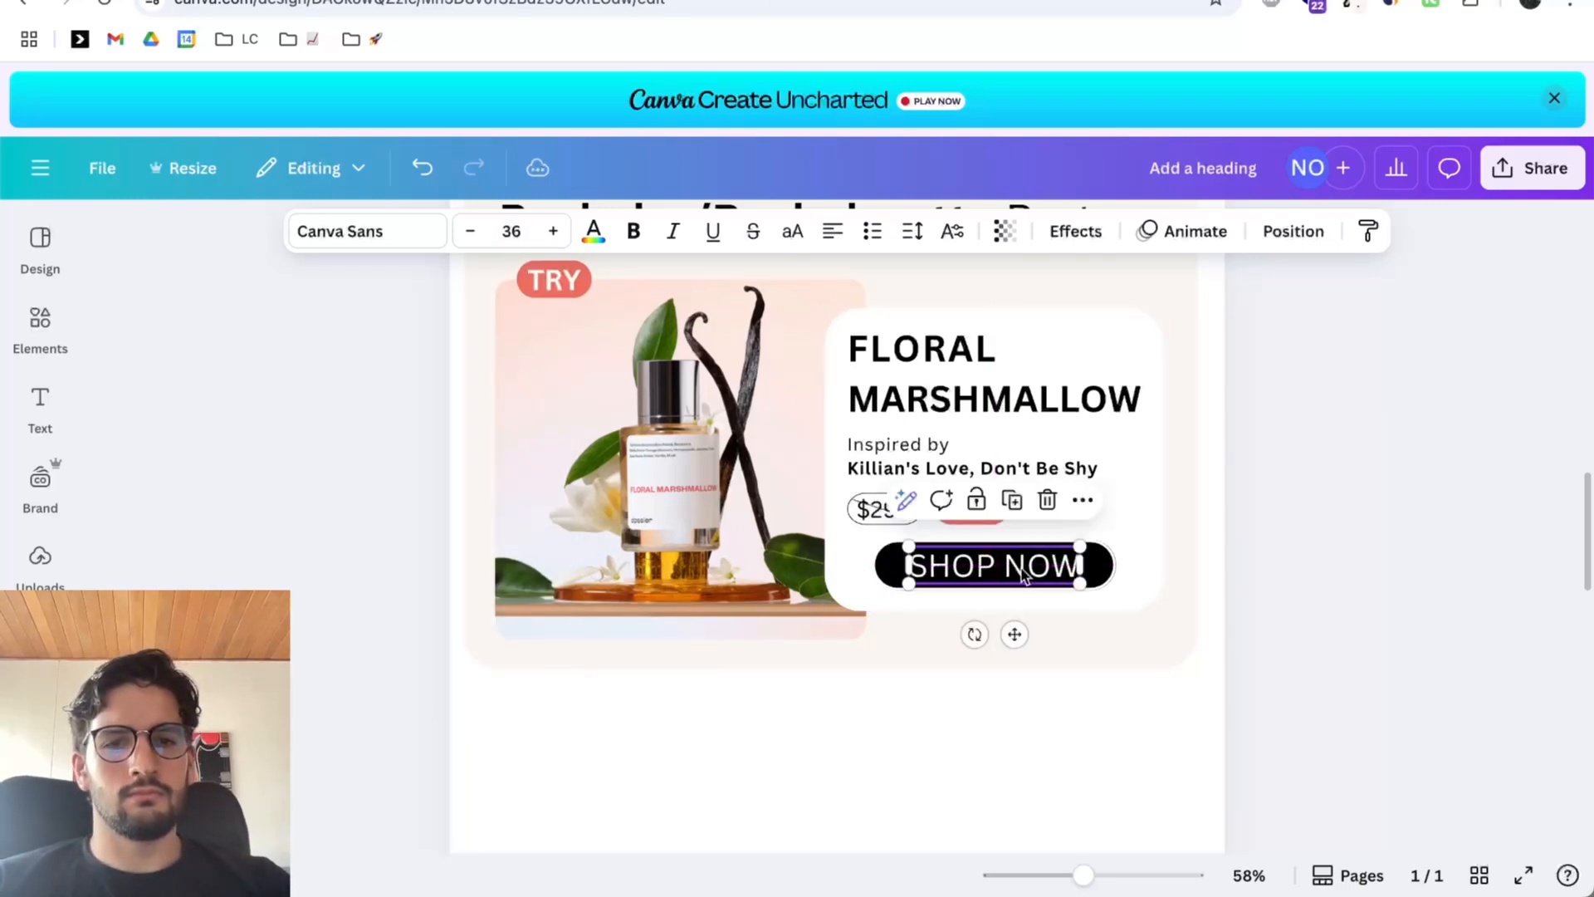
pyautogui.click(1407, 454)
pyautogui.scroll(-3, 1406, 453)
pyautogui.scroll(-3, 1339, 441)
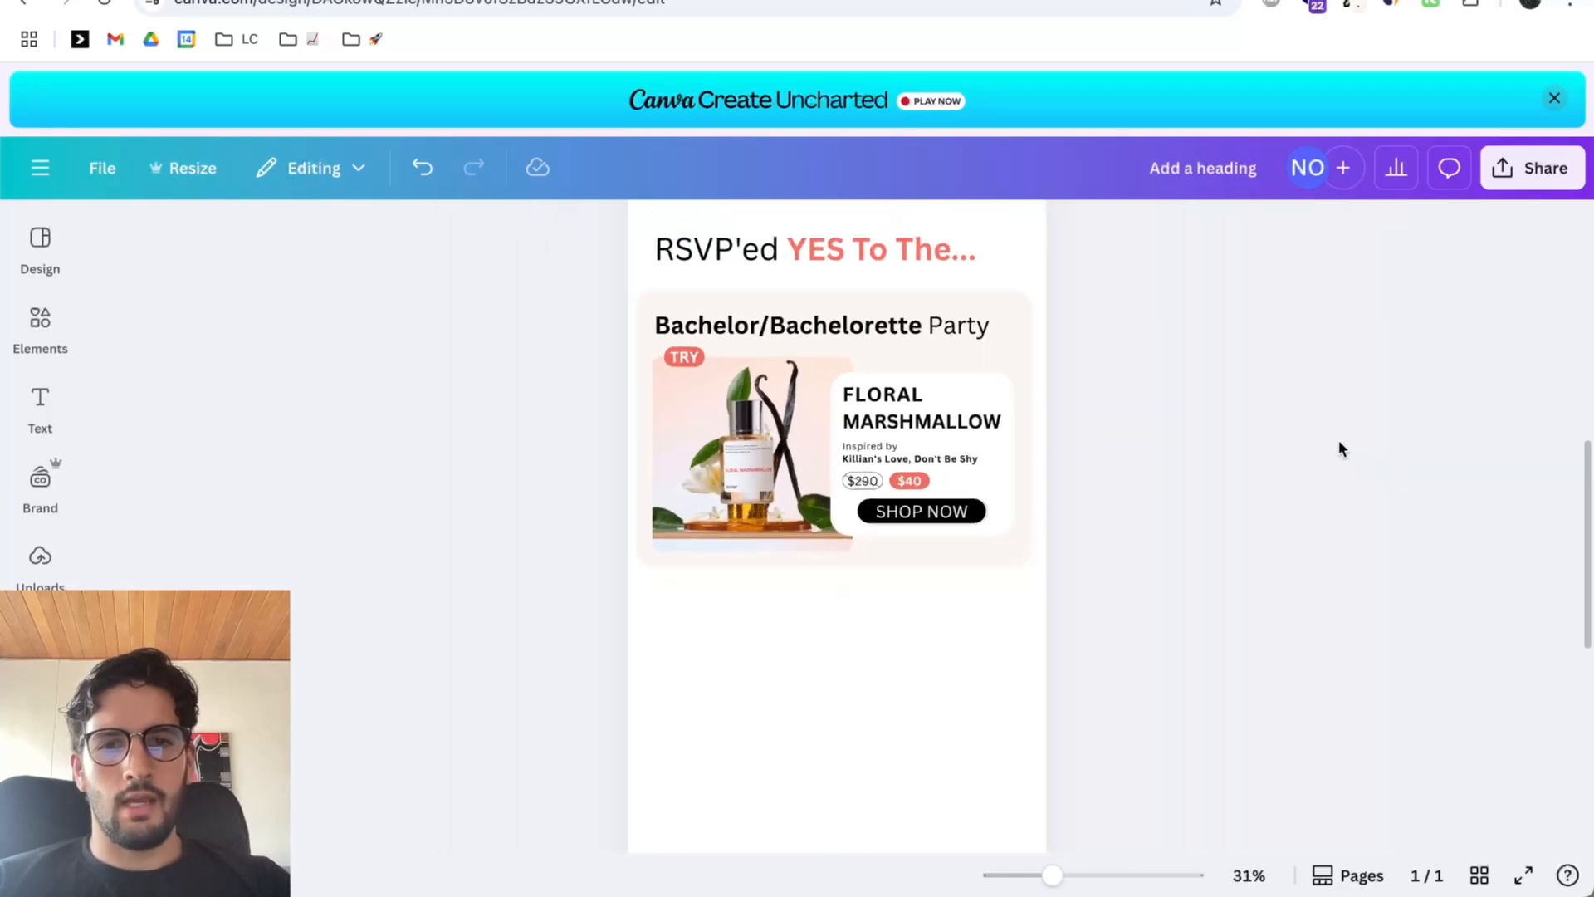
pyautogui.scroll(2, 1400, 486)
pyautogui.scroll(-1, 1334, 497)
pyautogui.scroll(-2, 1166, 561)
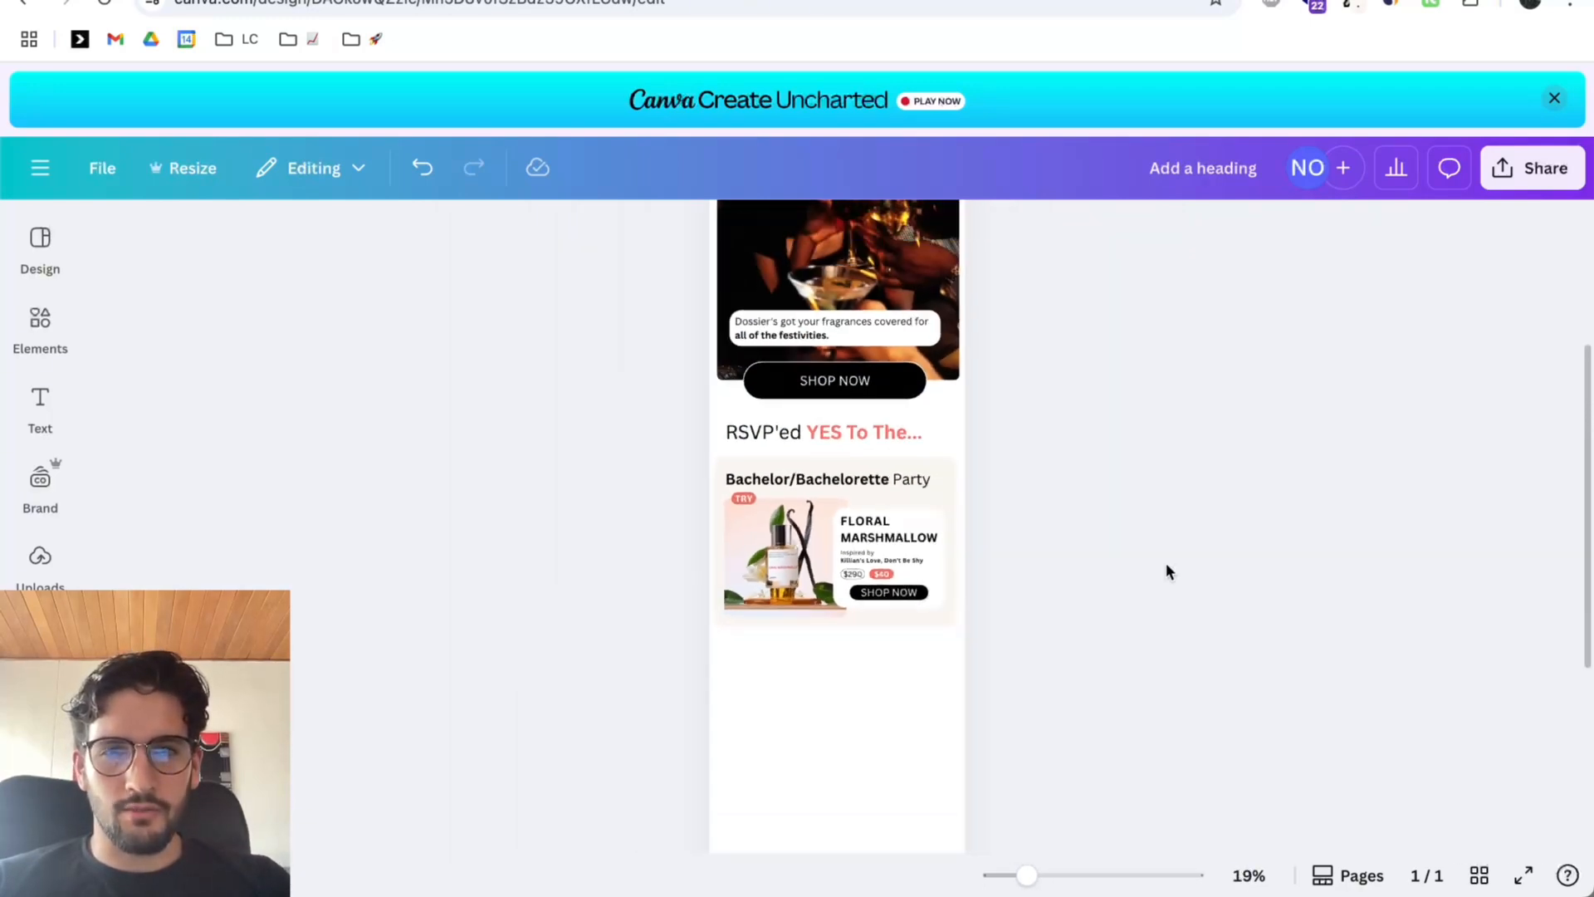
# Examine the Rehearsal Dinner, Wedding Ceremony and Wedding Reception cards in the Gmail email.
pyautogui.scroll(2, 1078, 554)
pyautogui.hotkey('ctrl', 'Tab')
pyautogui.scroll(-9, 1109, 652)
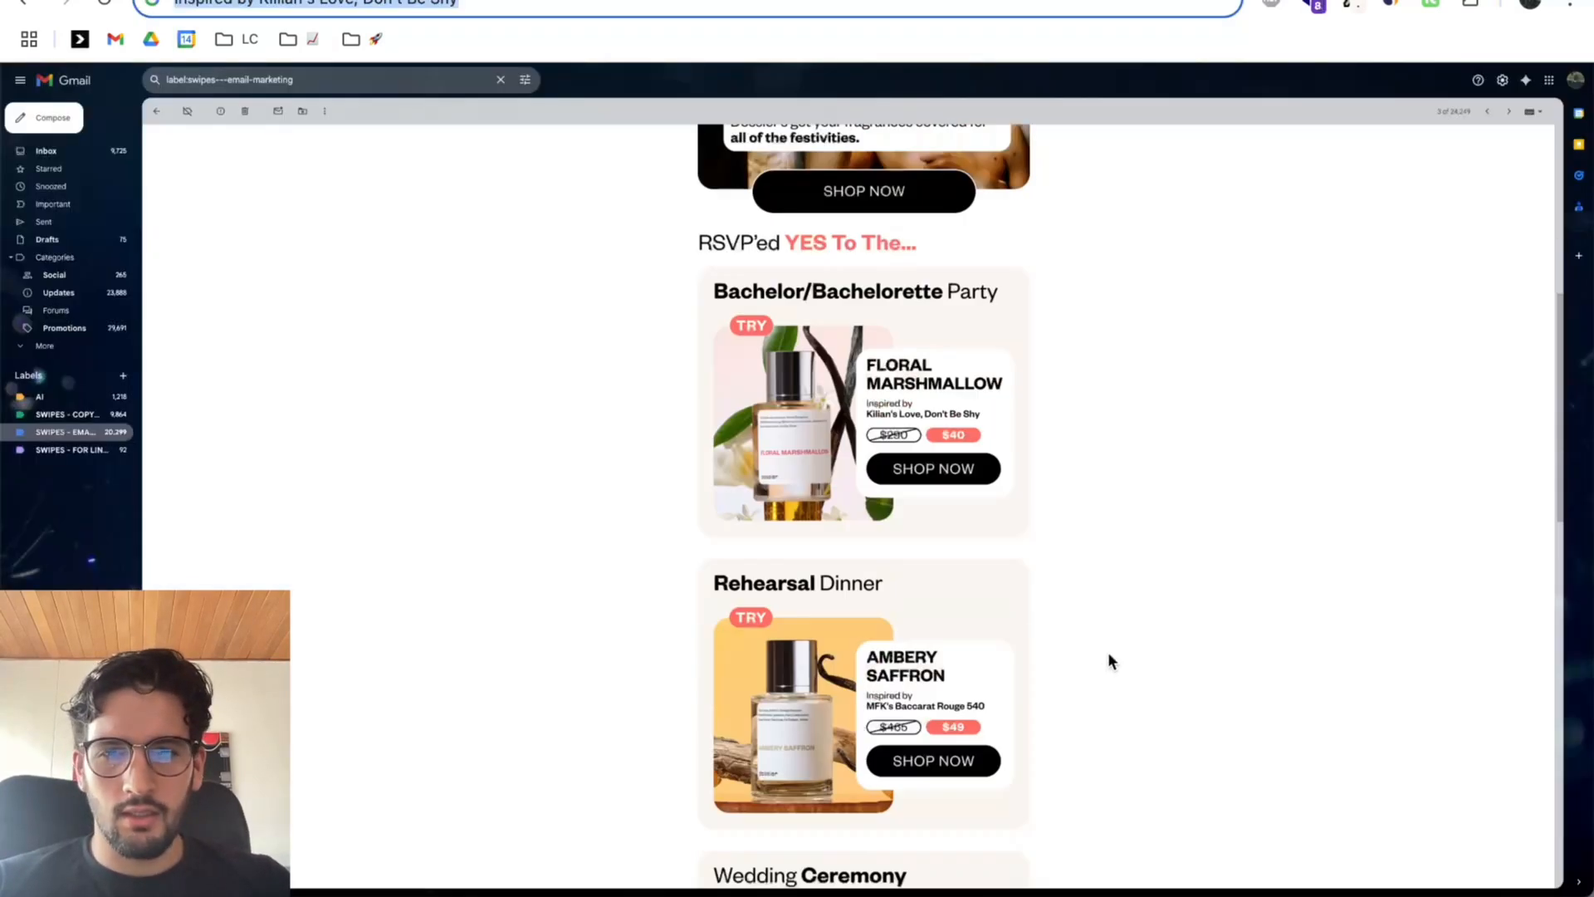
pyautogui.scroll(-2, 1110, 649)
pyautogui.scroll(3, 1105, 576)
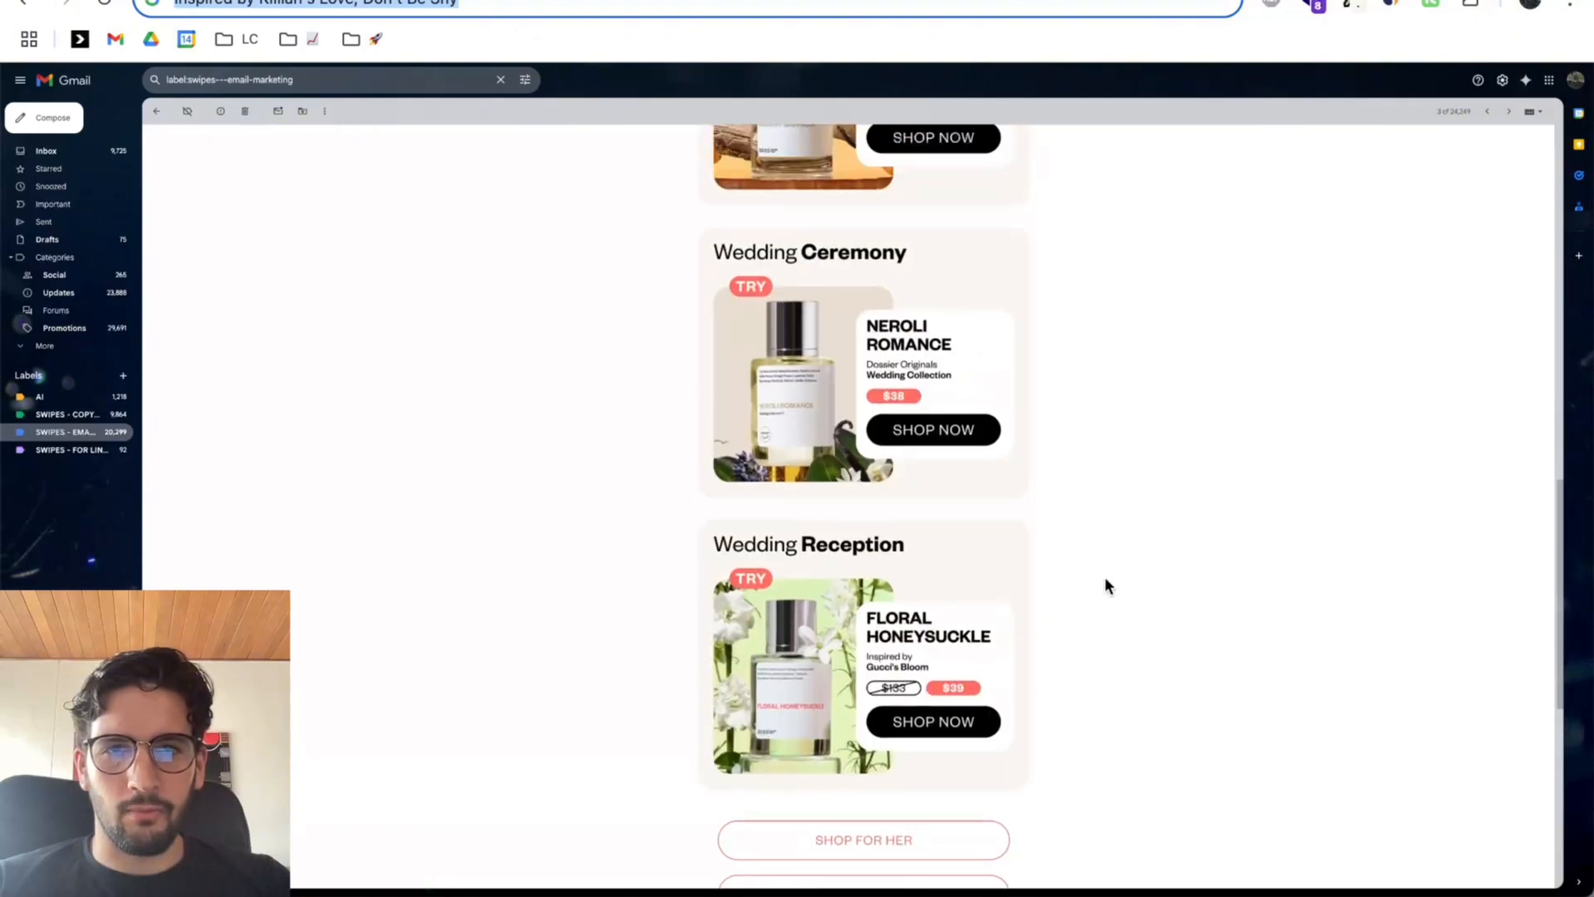
pyautogui.scroll(3, 1154, 631)
pyautogui.hotkey('ctrl', 'shift', 'Tab')
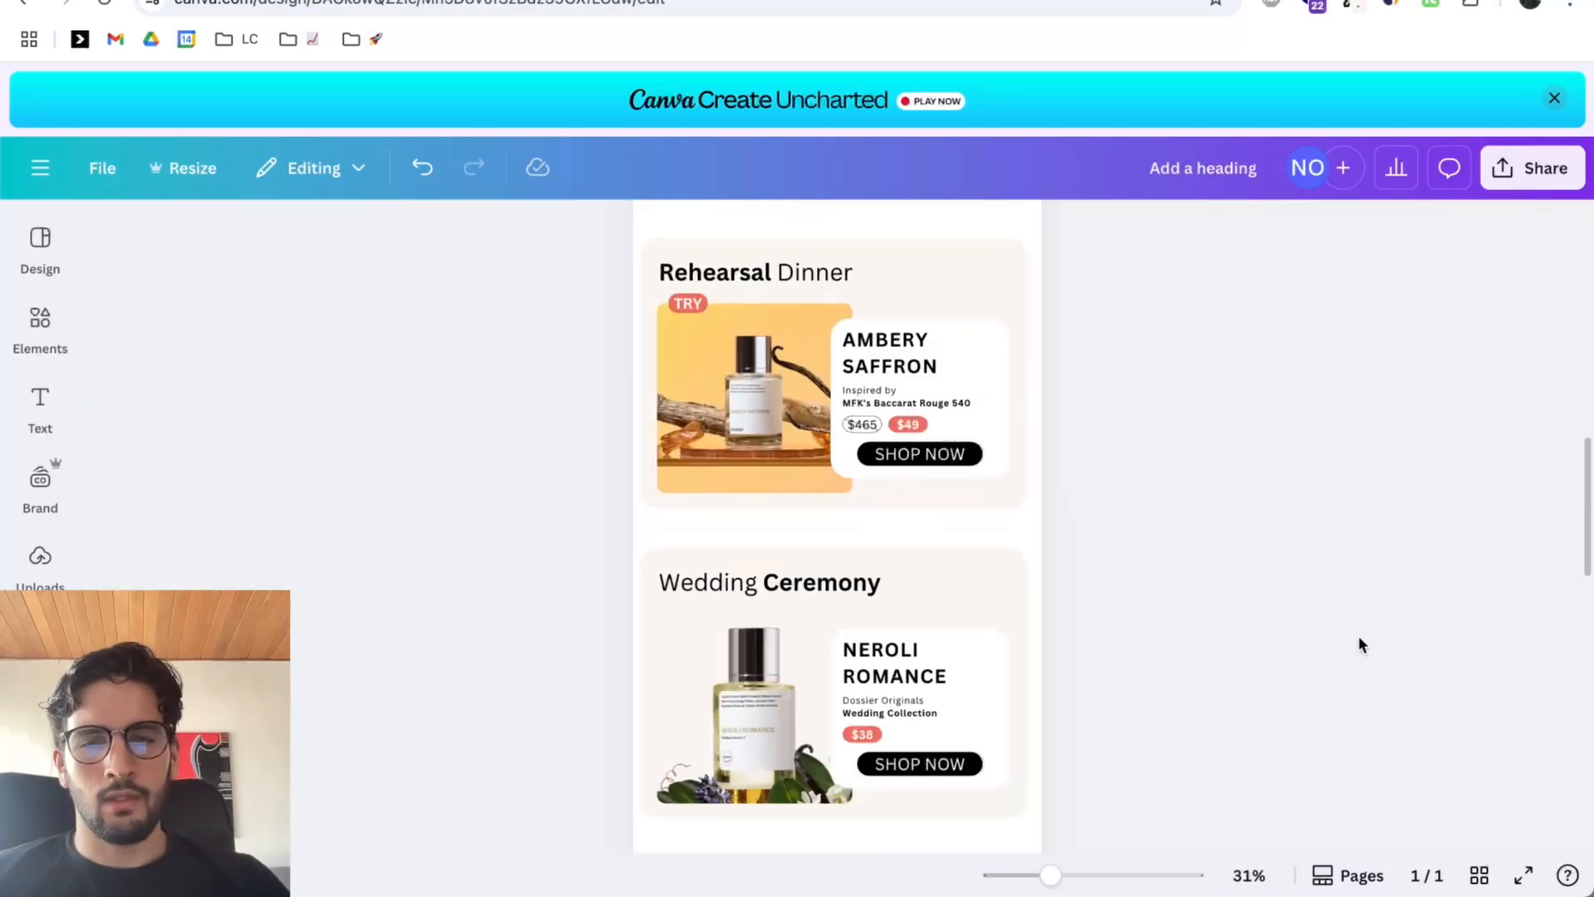
# Review the four product cards in the Canva design and check the section below Wedding Reception in the Gmail email.
pyautogui.scroll(6, 1358, 635)
pyautogui.scroll(5, 1245, 614)
pyautogui.scroll(-10, 1254, 615)
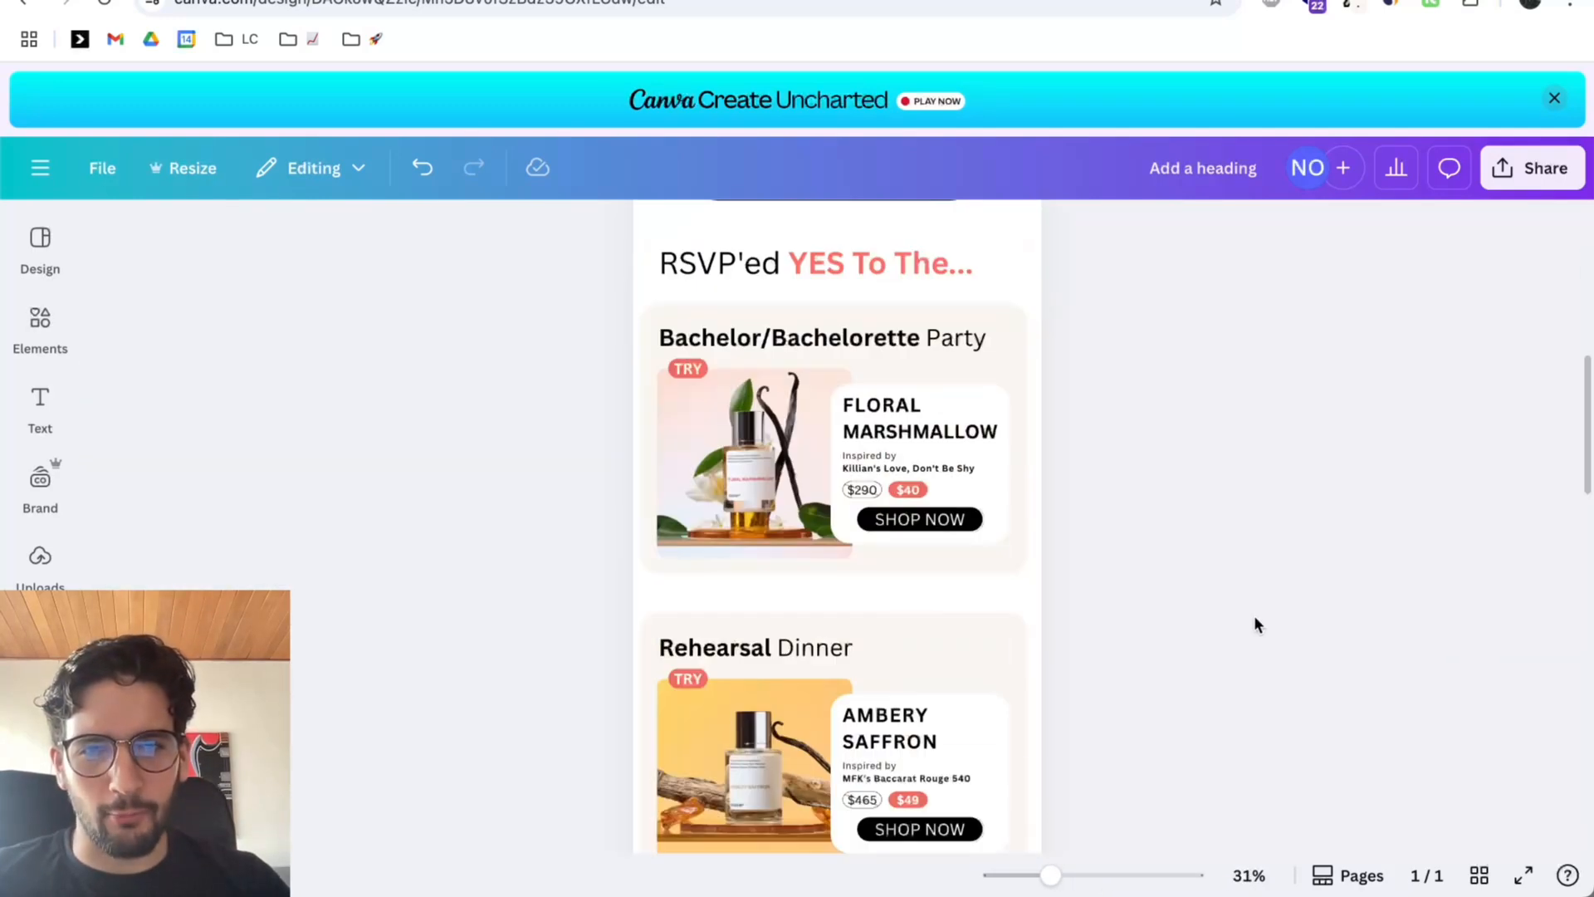
pyautogui.scroll(-6, 1121, 611)
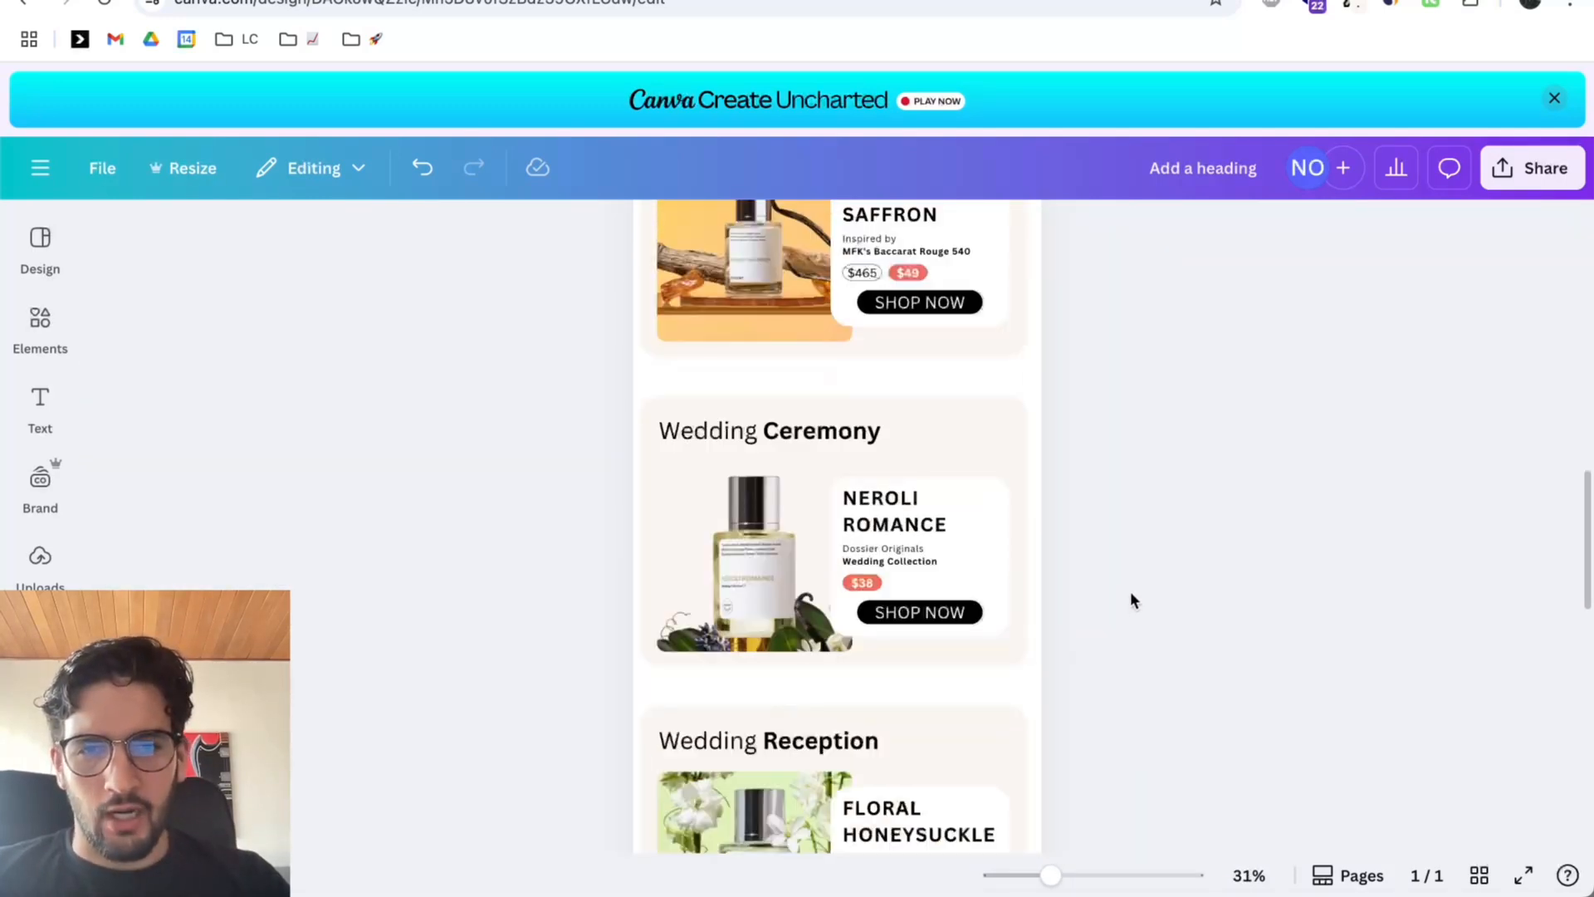
pyautogui.scroll(-2, 1137, 596)
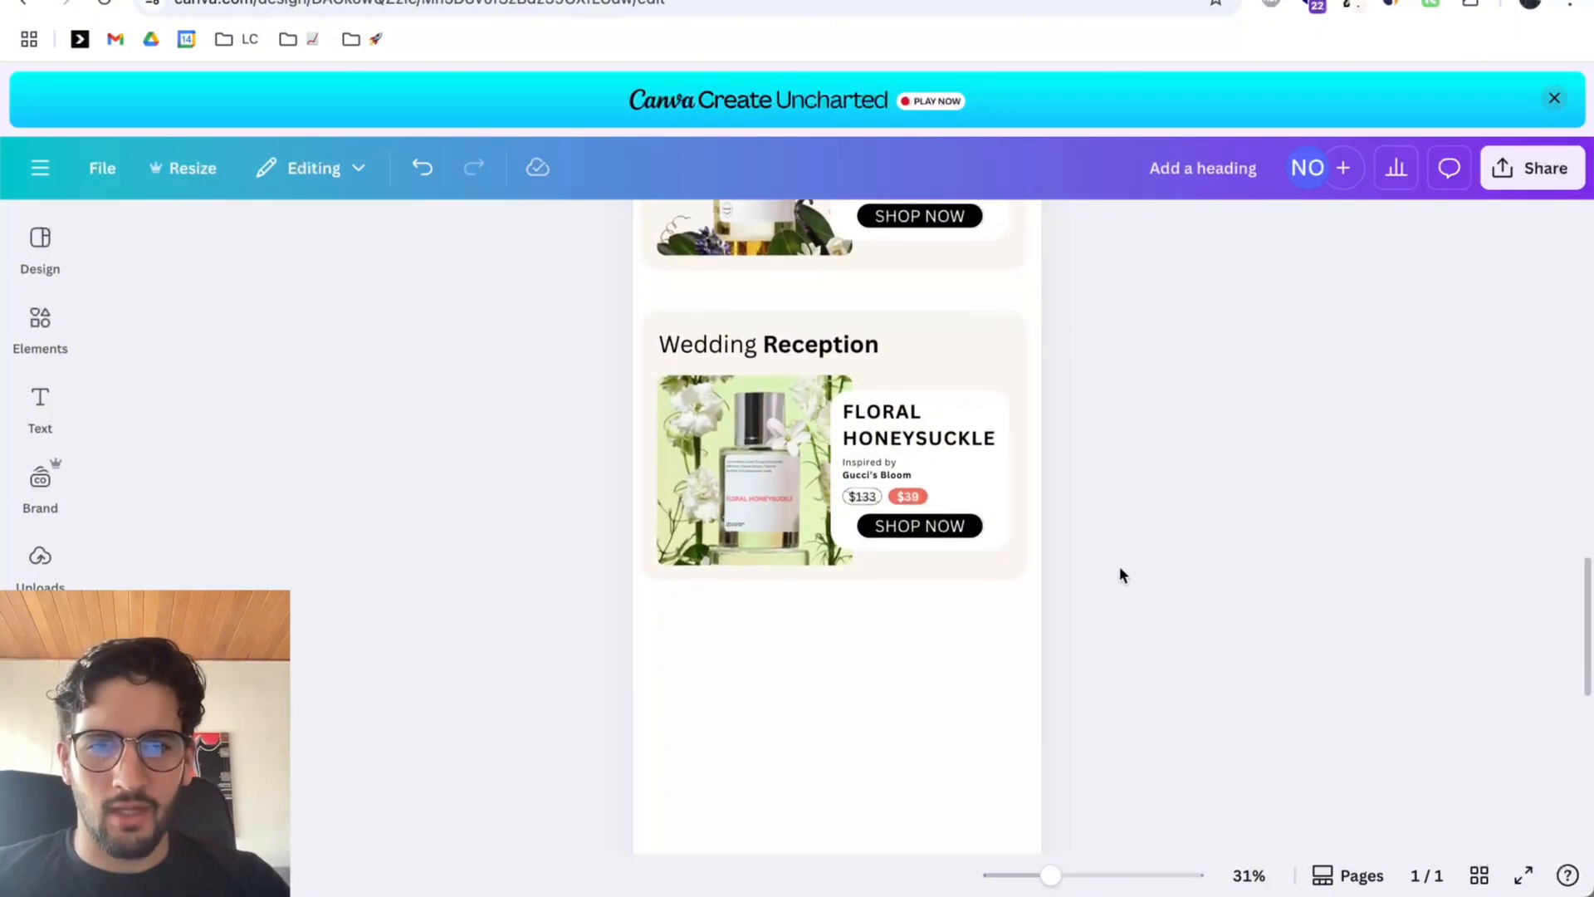
pyautogui.hotkey('ctrl', 'Tab')
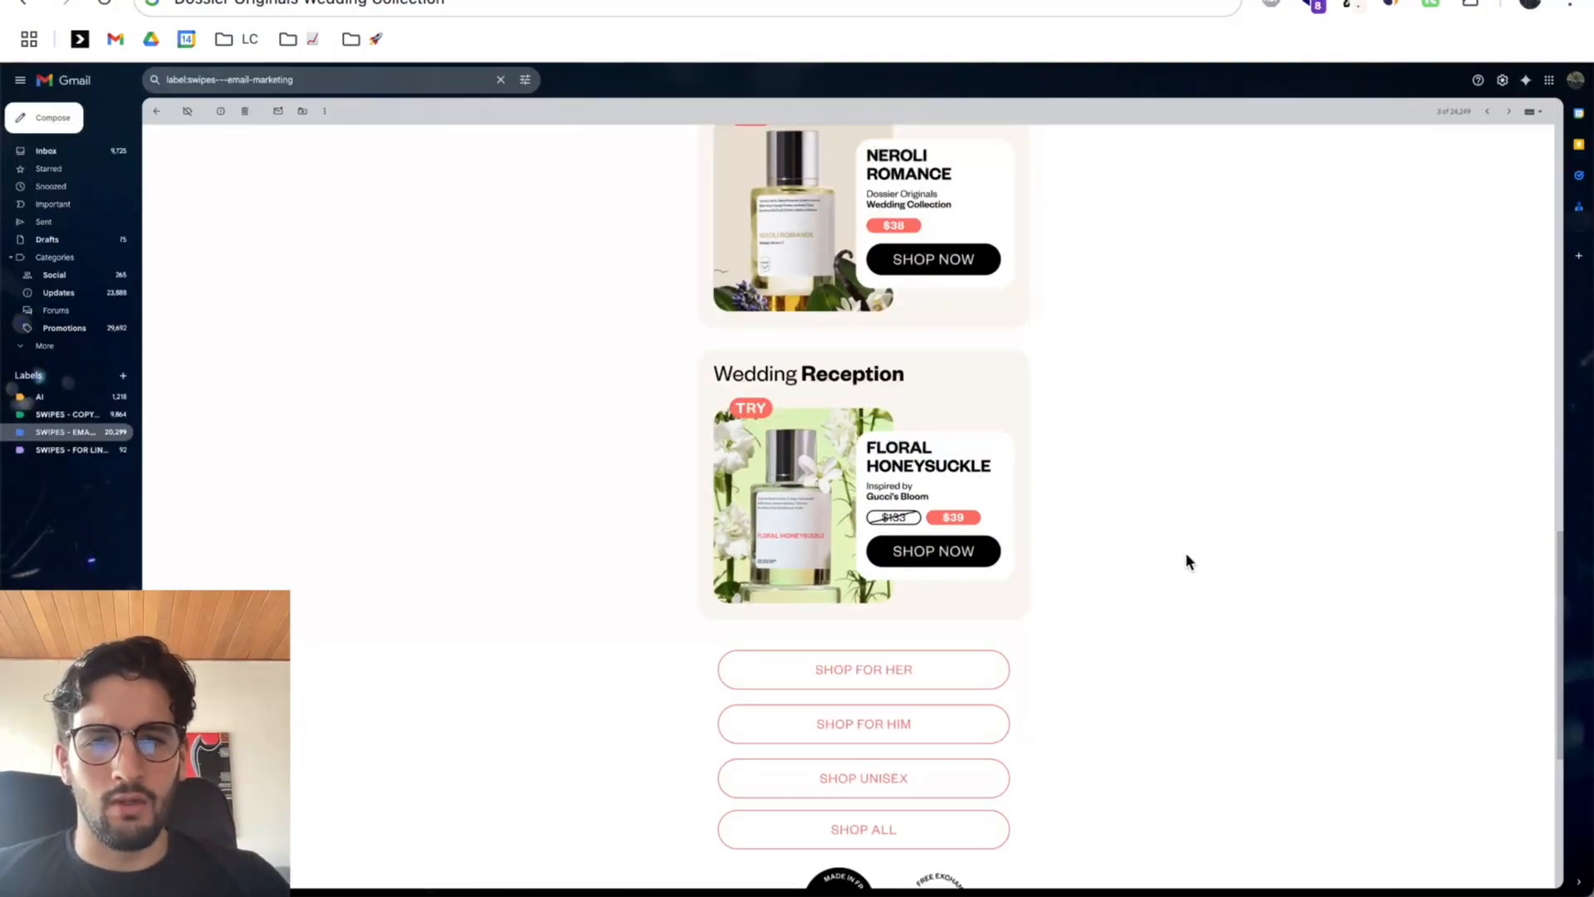
pyautogui.scroll(-3, 1185, 561)
pyautogui.scroll(-1, 1185, 559)
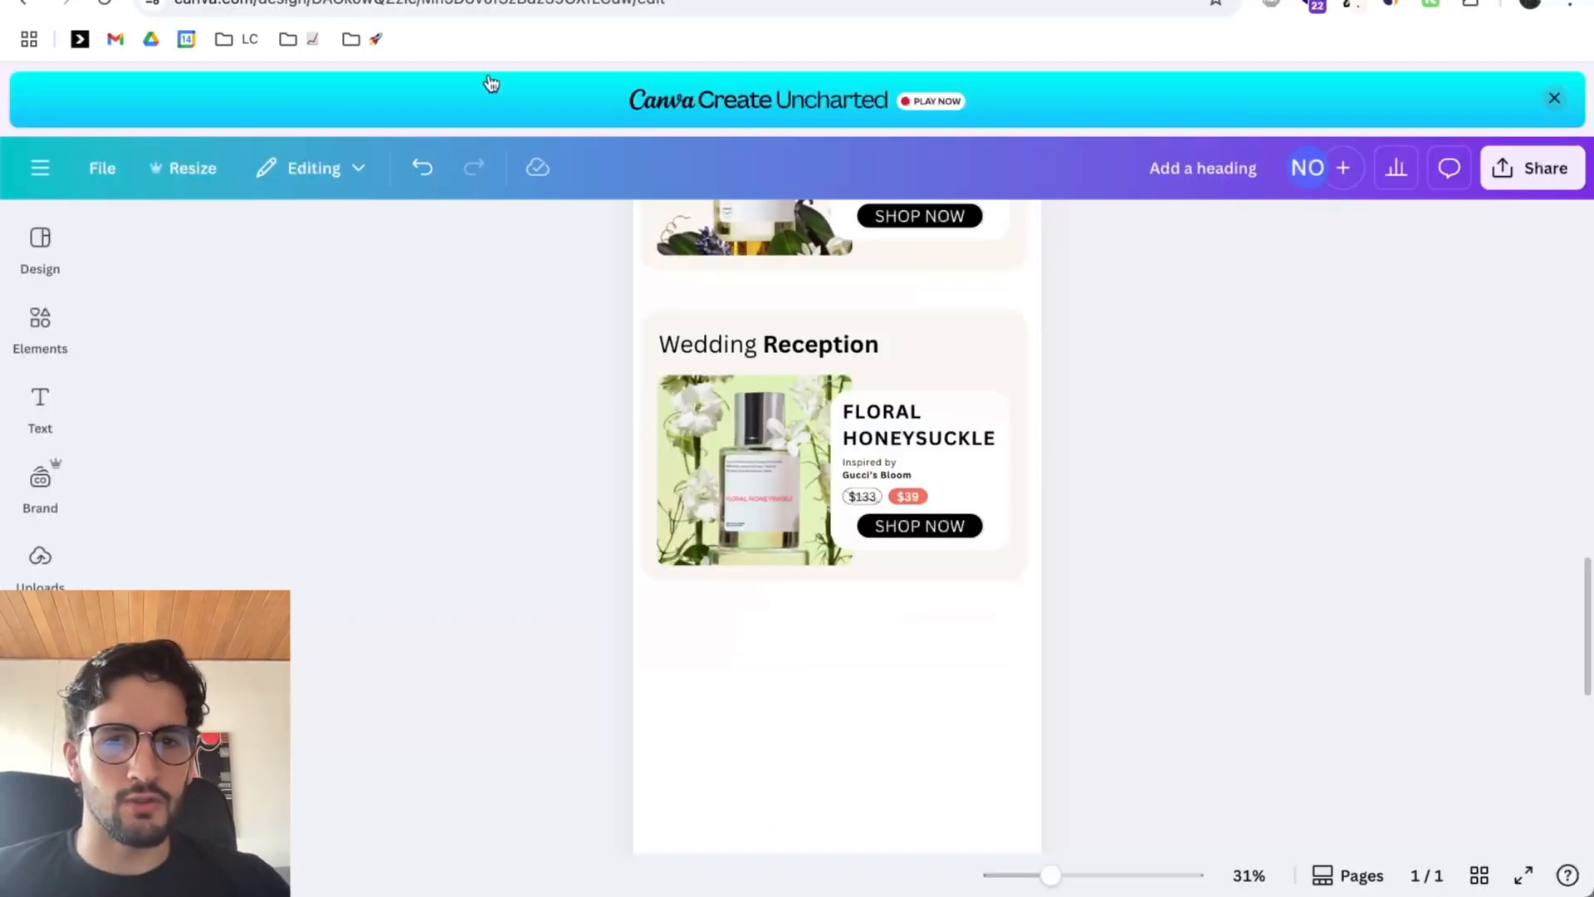
pyautogui.scroll(-1, 1059, 495)
pyautogui.moveTo(872, 510); pyautogui.dragTo(793, 587)
pyautogui.hotkey('ctrl', 'z')
# Duplicate the SHOP NOW text and pill beneath the hero image and place the copy centred below the Wedding Reception card.
pyautogui.scroll(2, 929, 520)
pyautogui.scroll(-3, 929, 520)
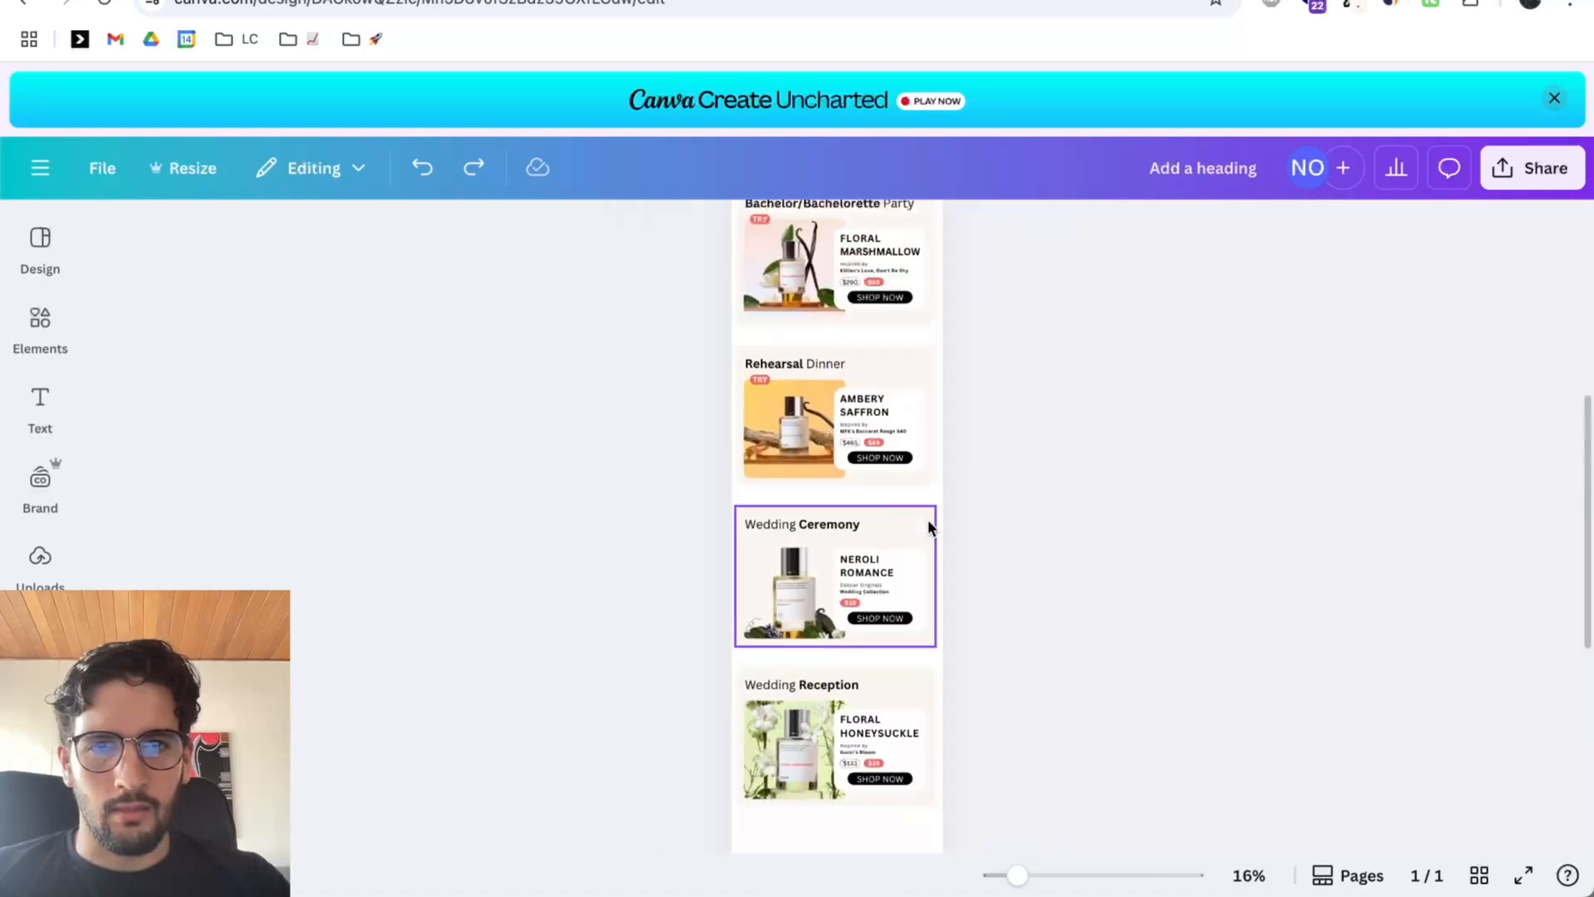
pyautogui.scroll(3, 928, 519)
pyautogui.click(793, 353)
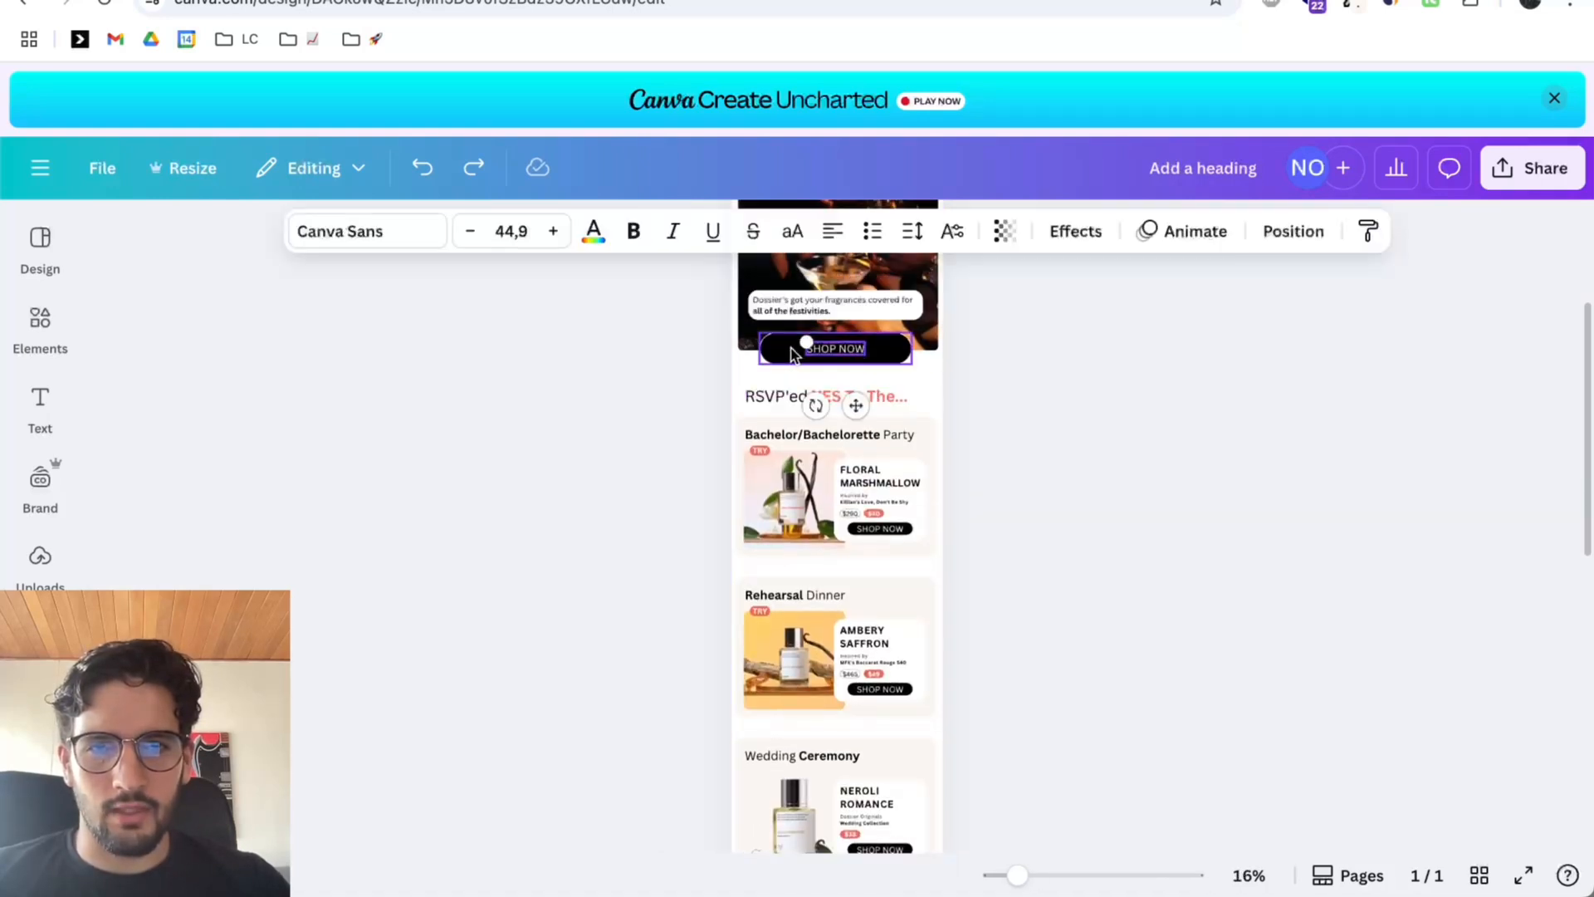
pyautogui.keyDown('shift'); pyautogui.click(793, 354); pyautogui.keyUp('shift')
pyautogui.moveTo(827, 355); pyautogui.dragTo(868, 776)
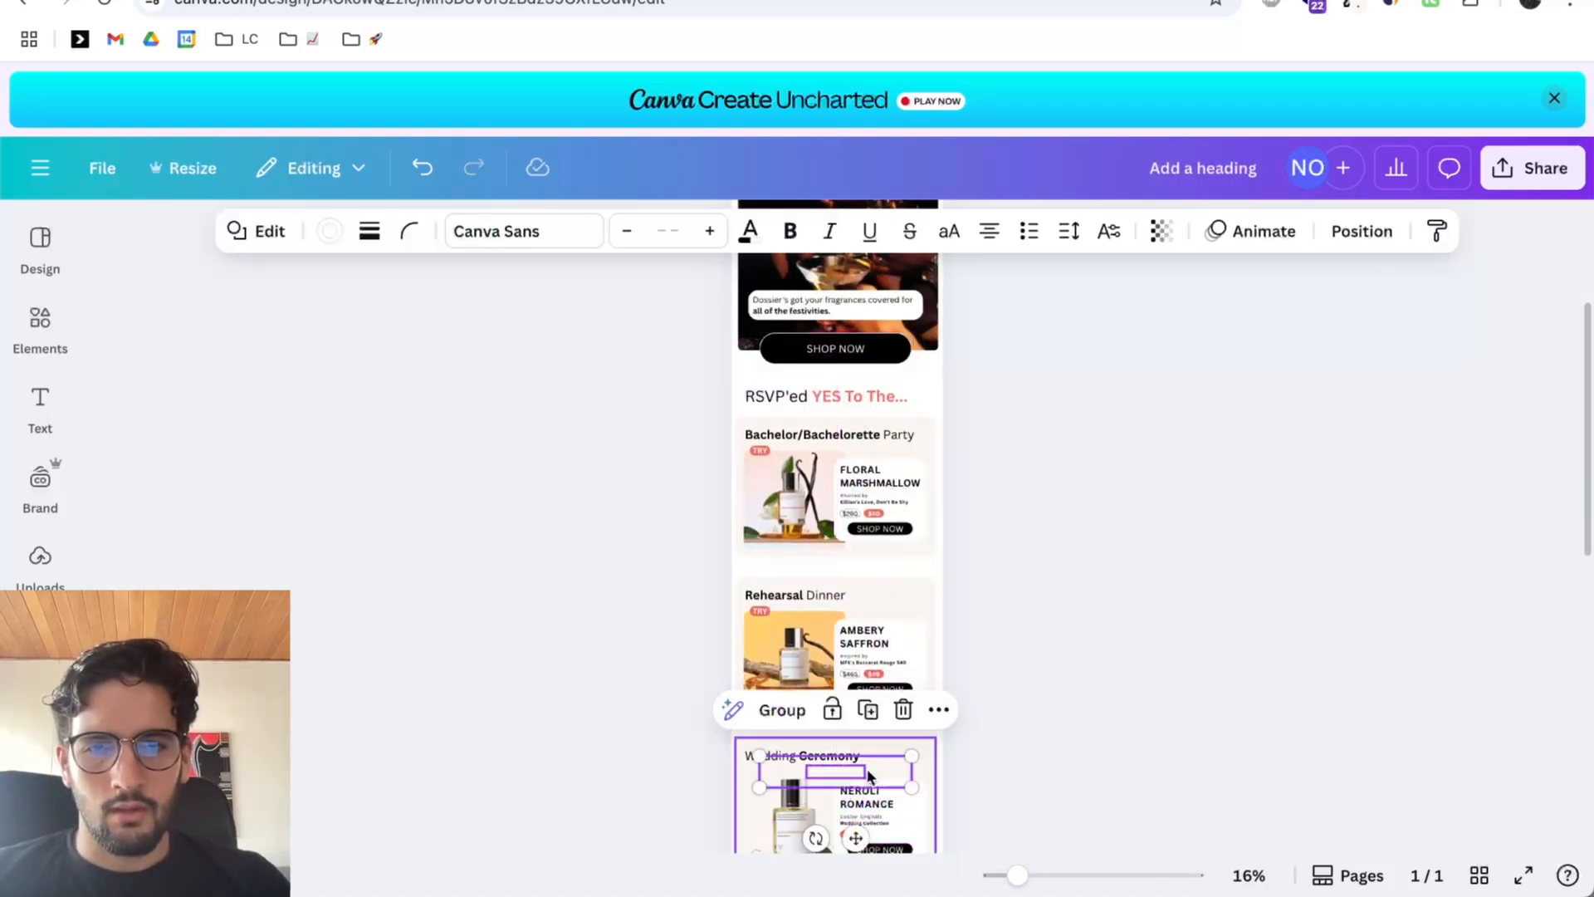
pyautogui.scroll(-4, 947, 655)
pyautogui.moveTo(855, 513); pyautogui.dragTo(841, 814)
pyautogui.click(1091, 660)
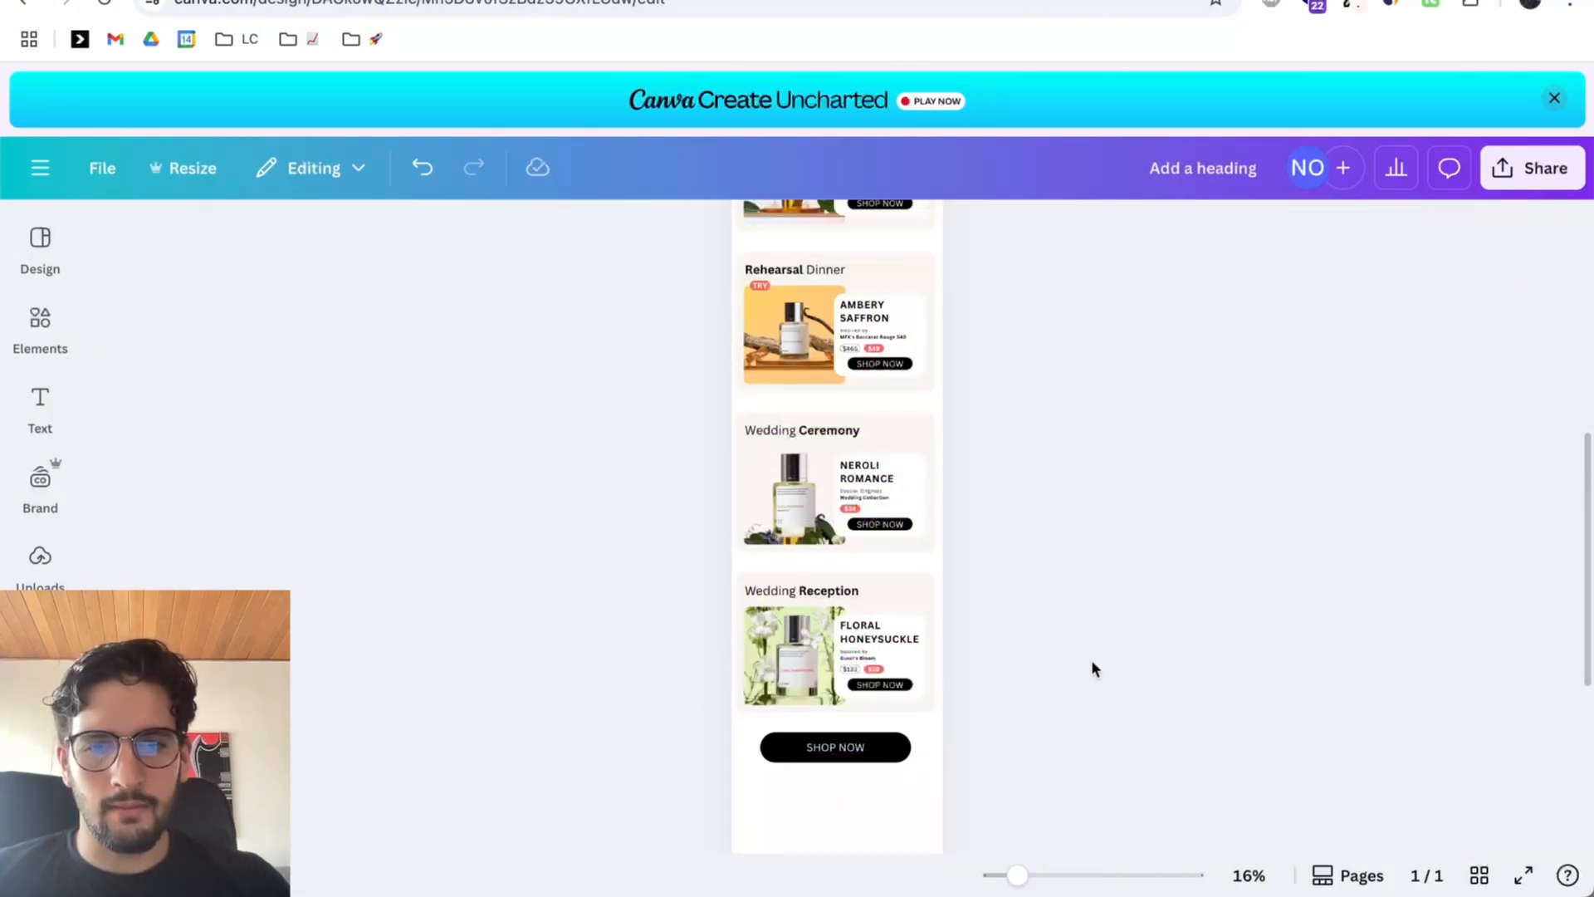
# Check the category buttons in the Gmail email and change the copied button's text to SHOP FOR HER.
pyautogui.scroll(-3, 1091, 659)
pyautogui.scroll(3, 782, 526)
pyautogui.hotkey('ctrl', 'Tab')
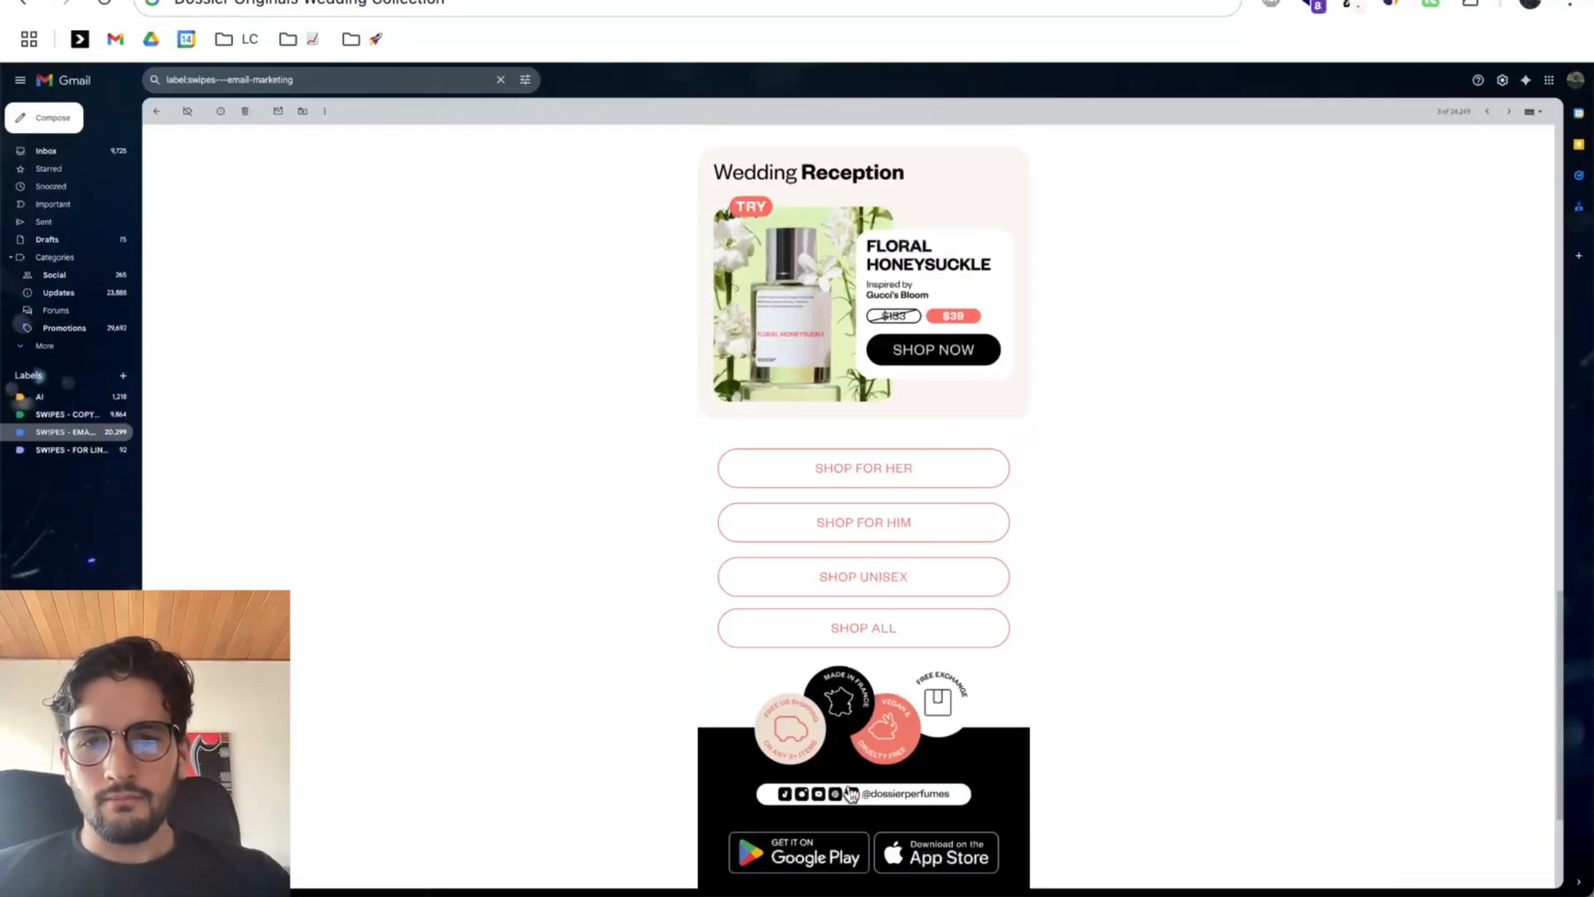
pyautogui.scroll(-1, 913, 199)
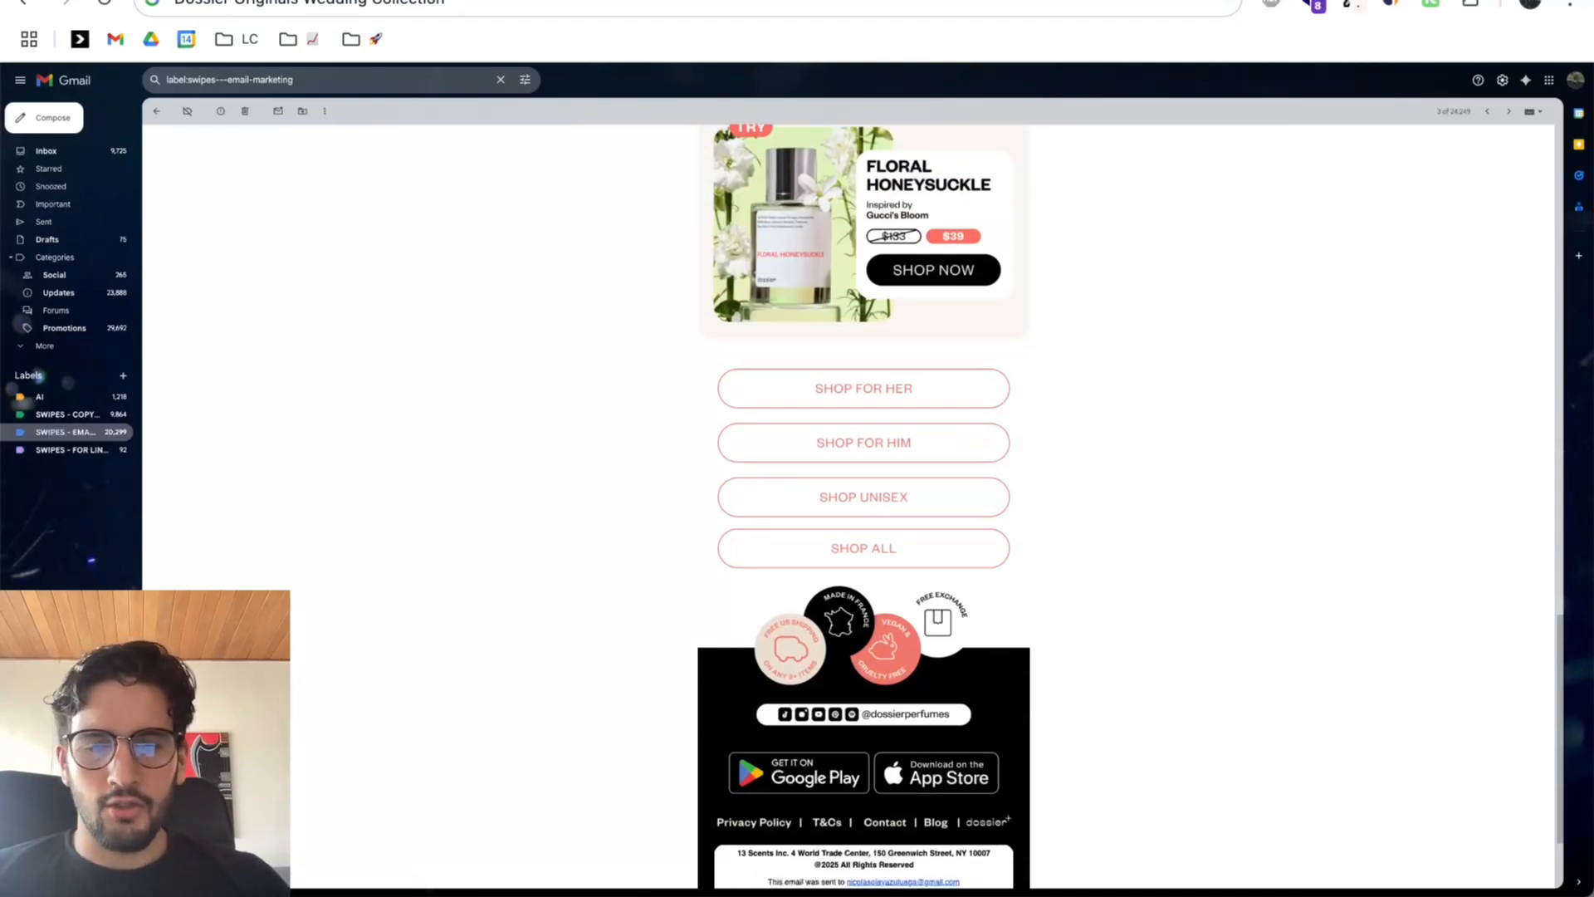
pyautogui.hotkey('ctrl', 'shift', 'Tab')
pyautogui.click(834, 538)
pyautogui.doubleClick(834, 538)
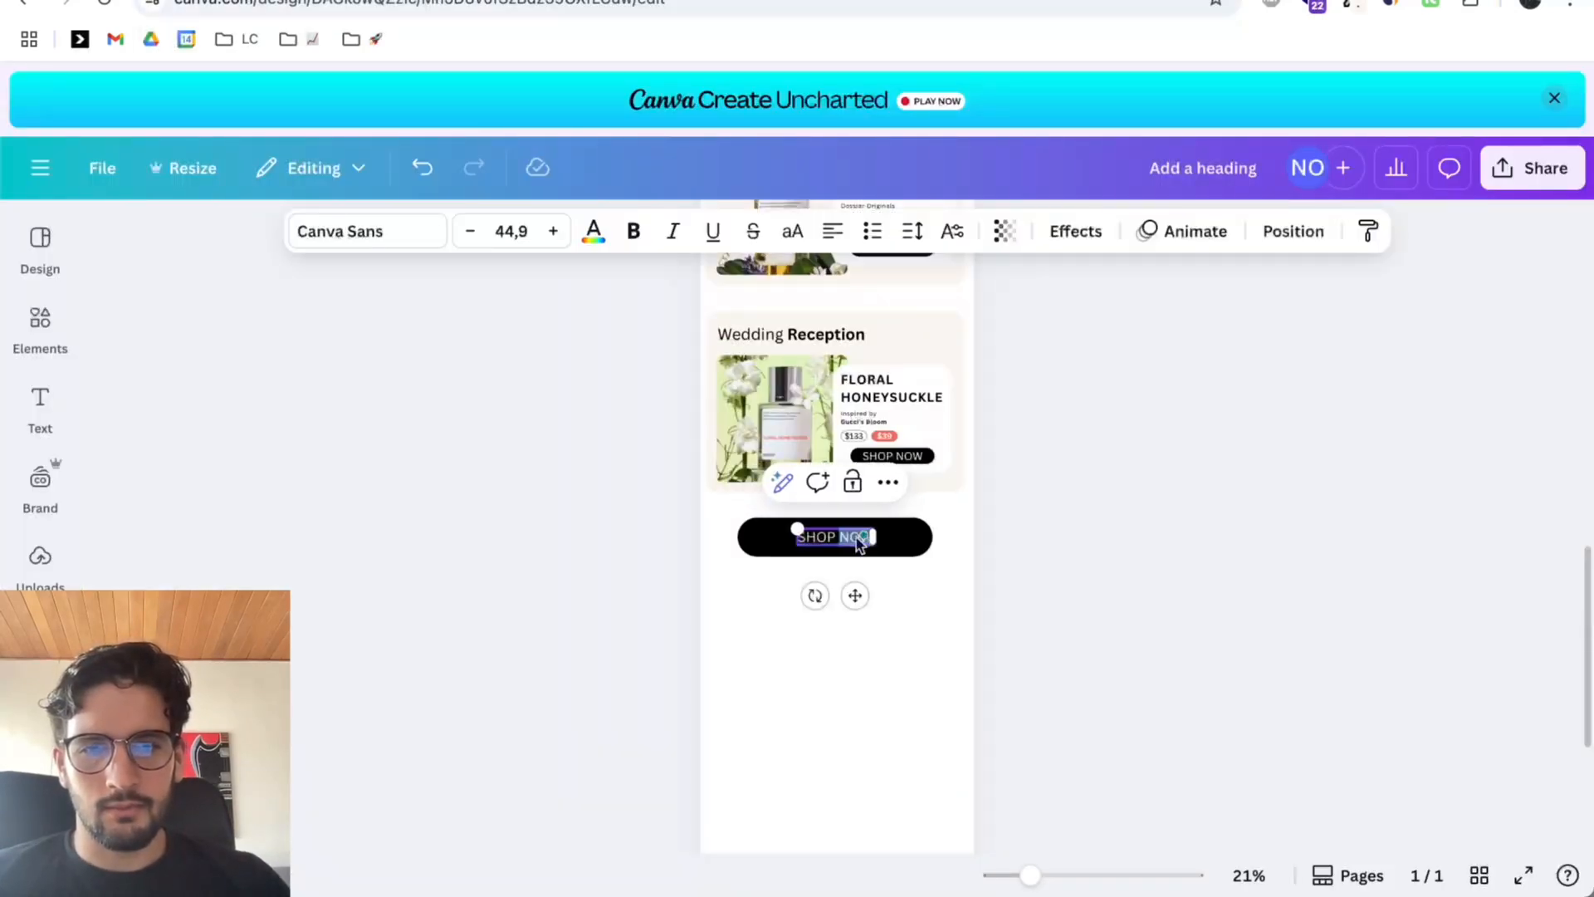
pyautogui.write('FOR JER')
pyautogui.press('BackSpace')
pyautogui.press('BackSpace')
pyautogui.press('BackSpace')
pyautogui.press('BackSpace')
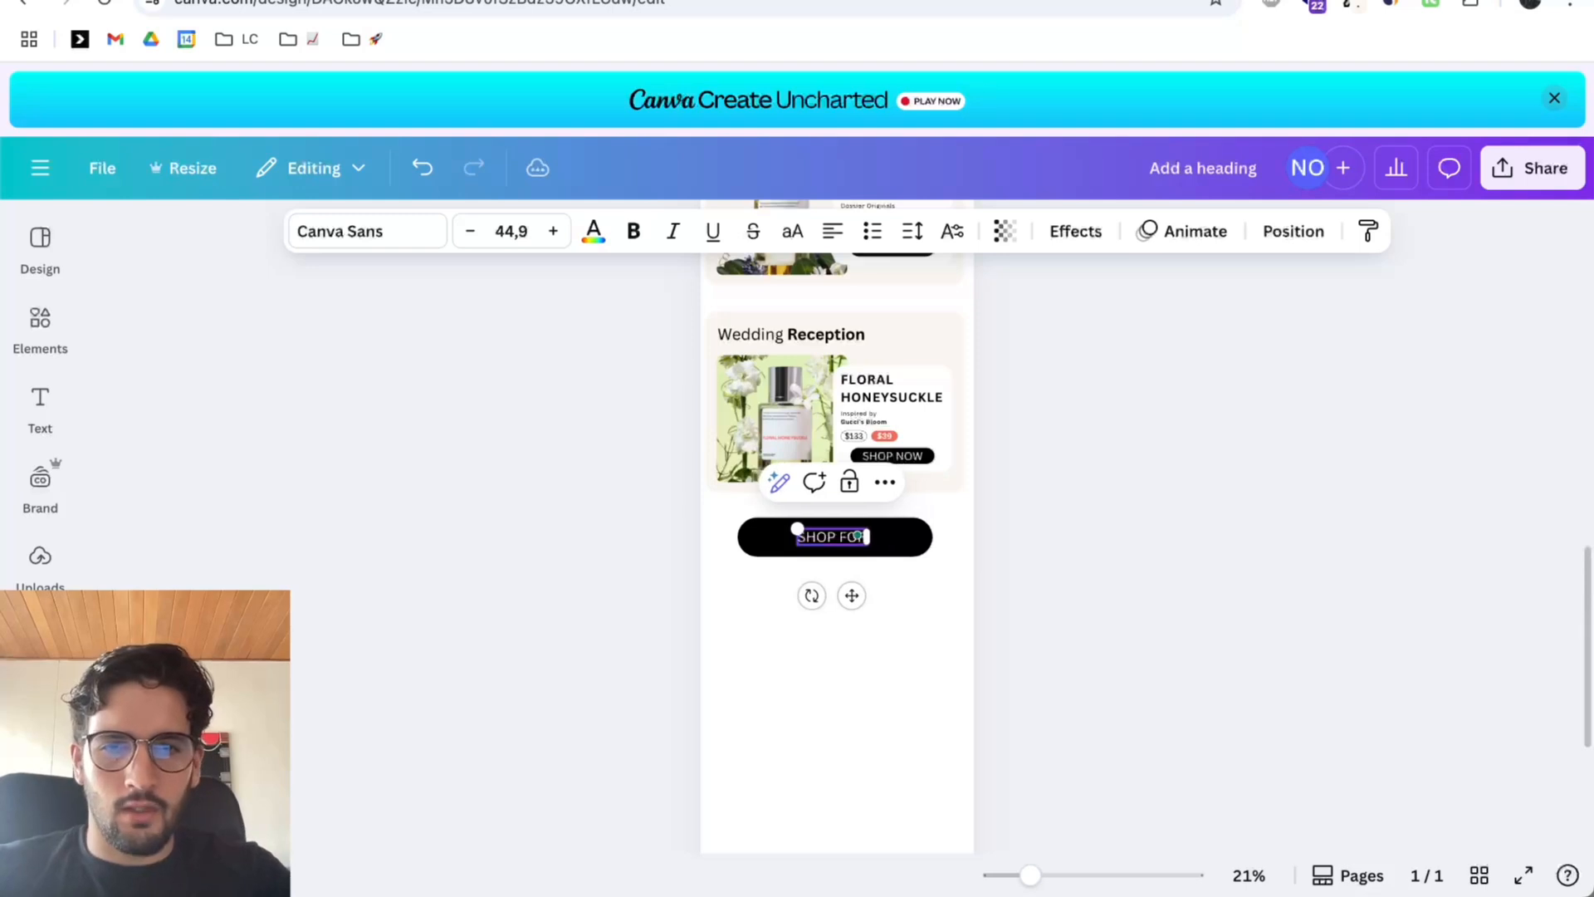
pyautogui.write('HER')
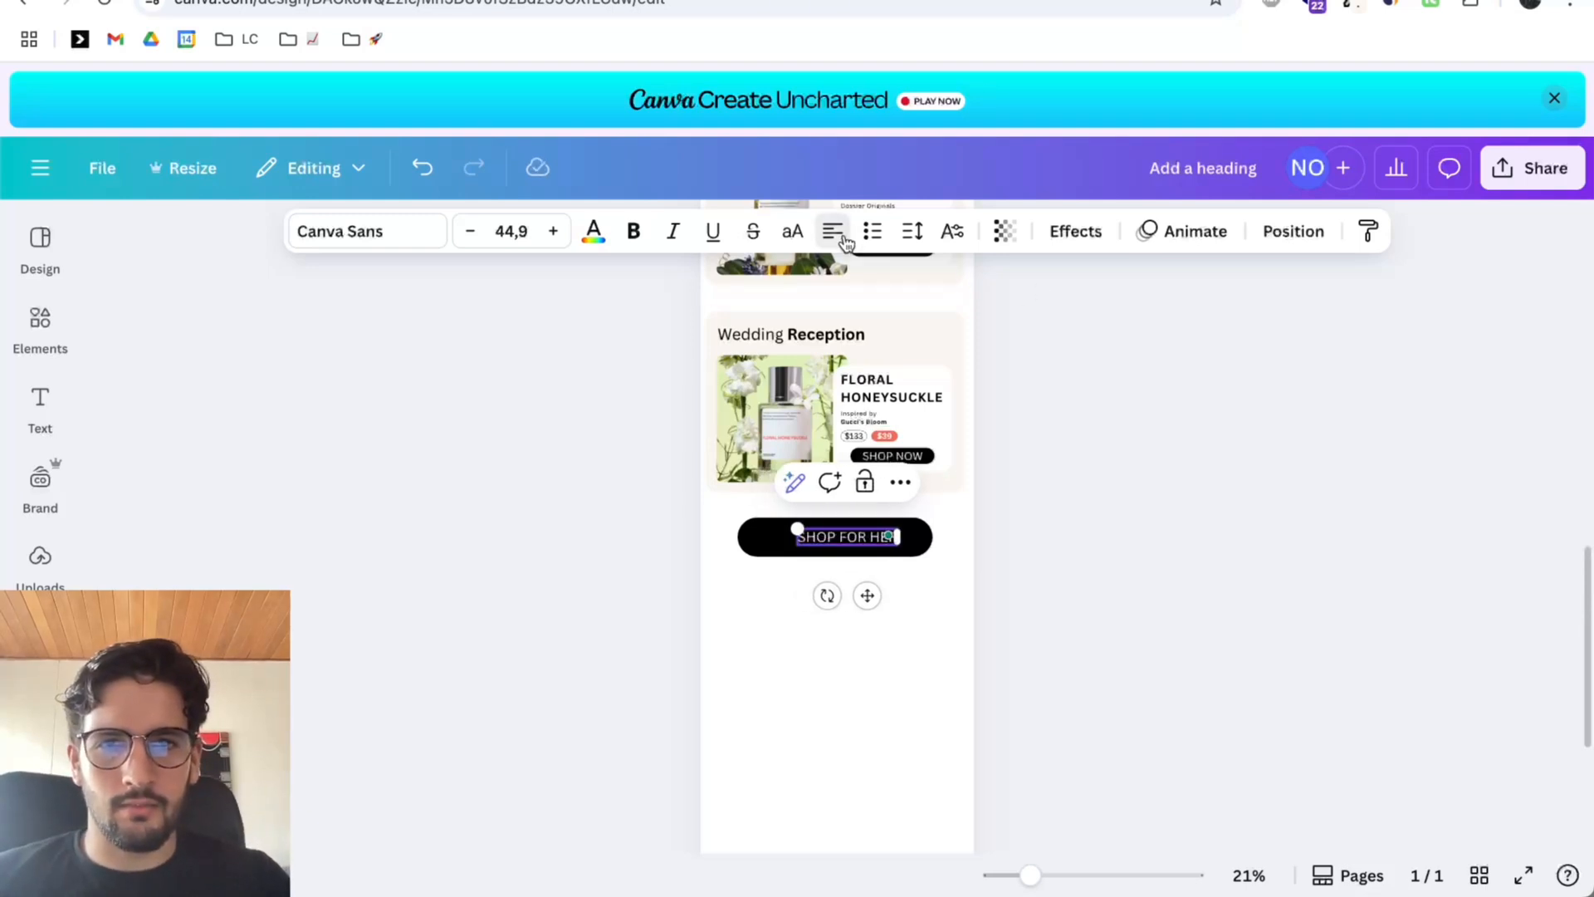
# Compare with the outlined buttons in the Gmail email and recolour the SHOP FOR HER text coral.
pyautogui.click(1236, 555)
pyautogui.hotkey('ctrl', 'Tab')
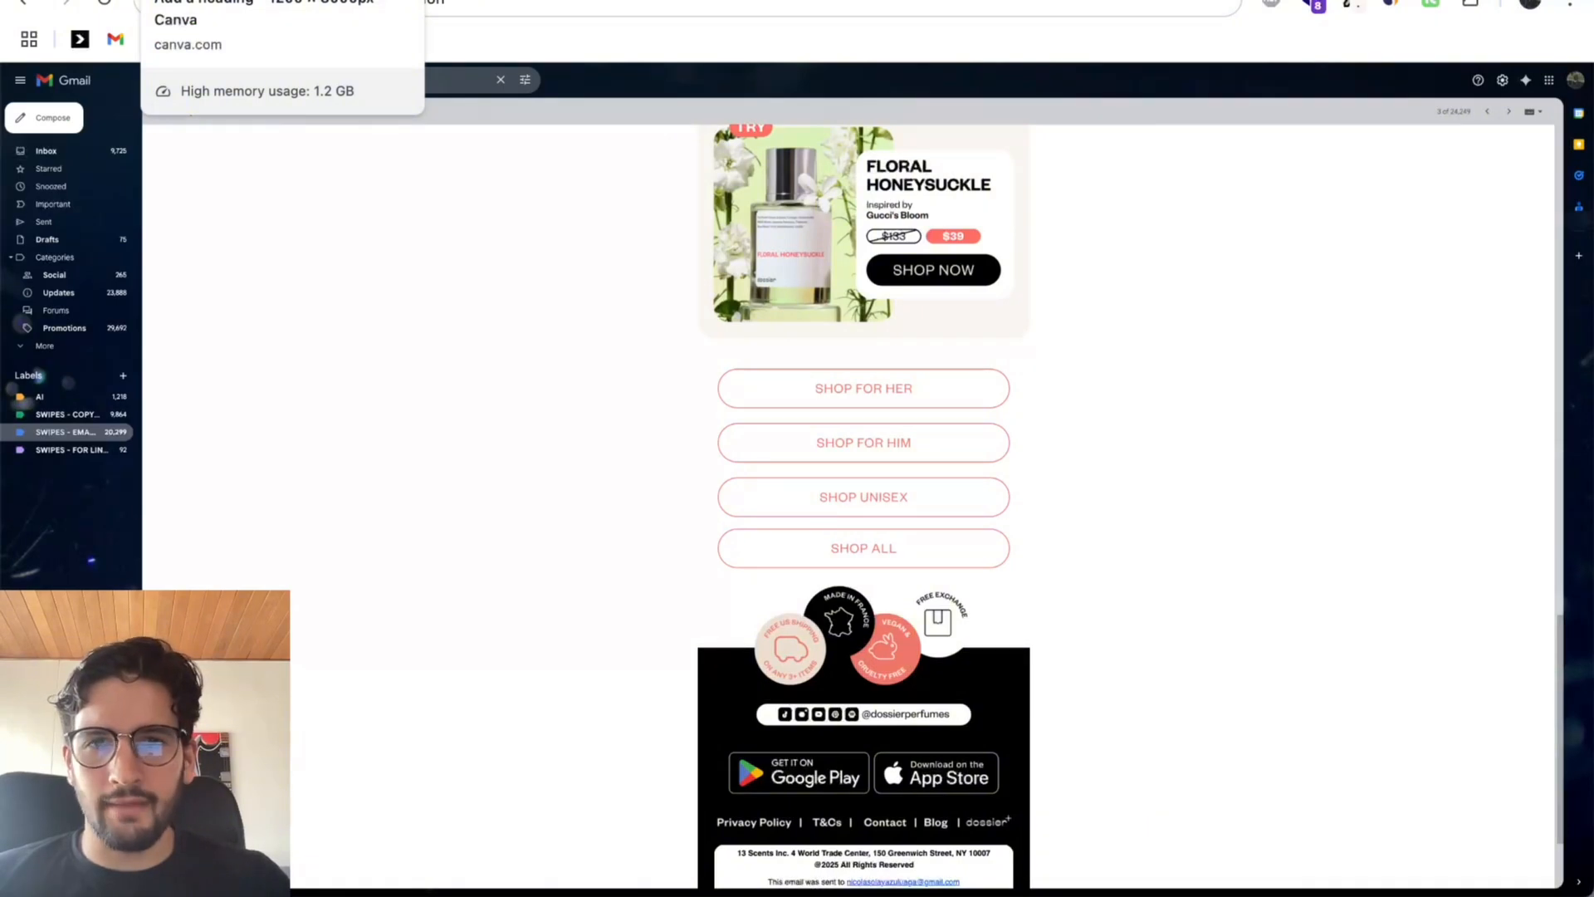
pyautogui.hotkey('ctrl', 'shift', 'Tab')
pyautogui.doubleClick(828, 537)
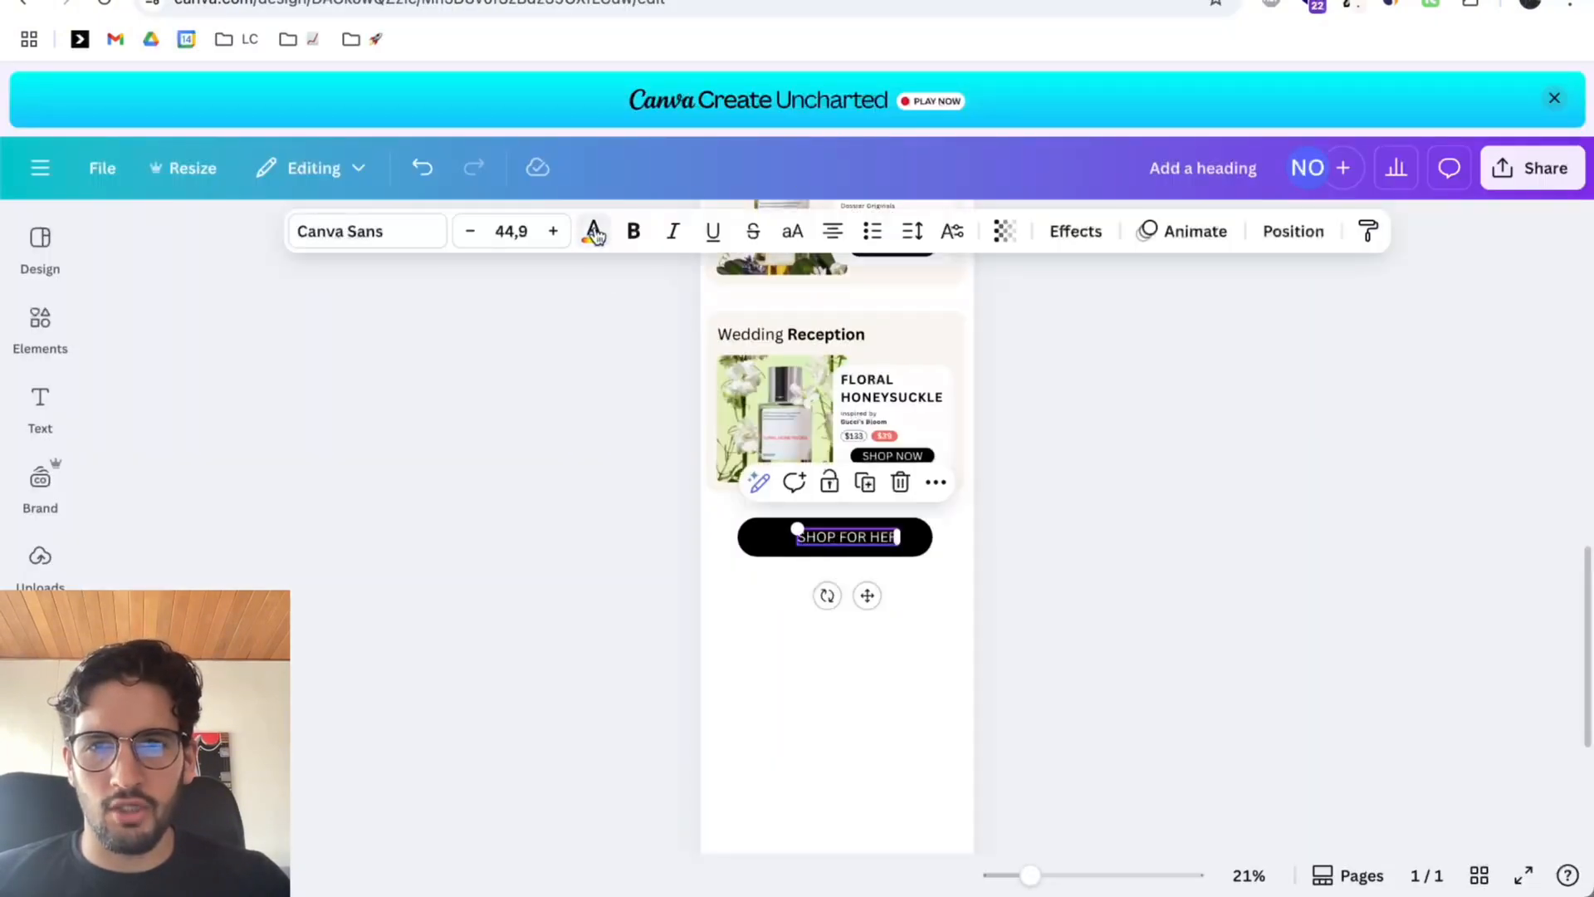
pyautogui.click(595, 233)
pyautogui.click(370, 459)
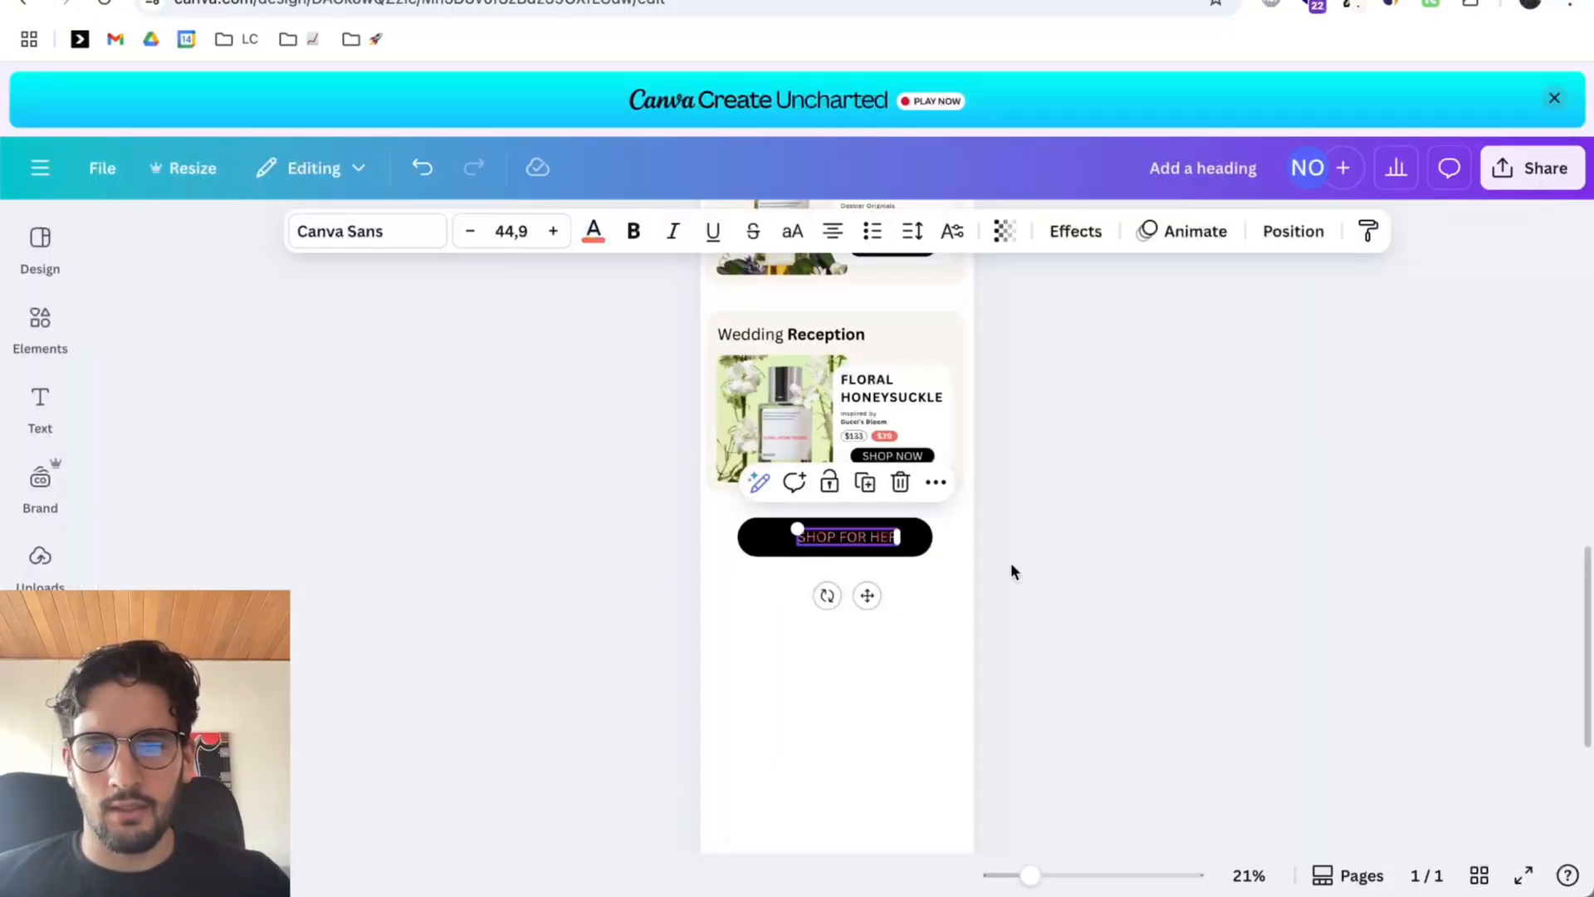
# Give the pill behind SHOP FOR HER a white fill and a coral border.
pyautogui.click(769, 540)
pyautogui.click(350, 231)
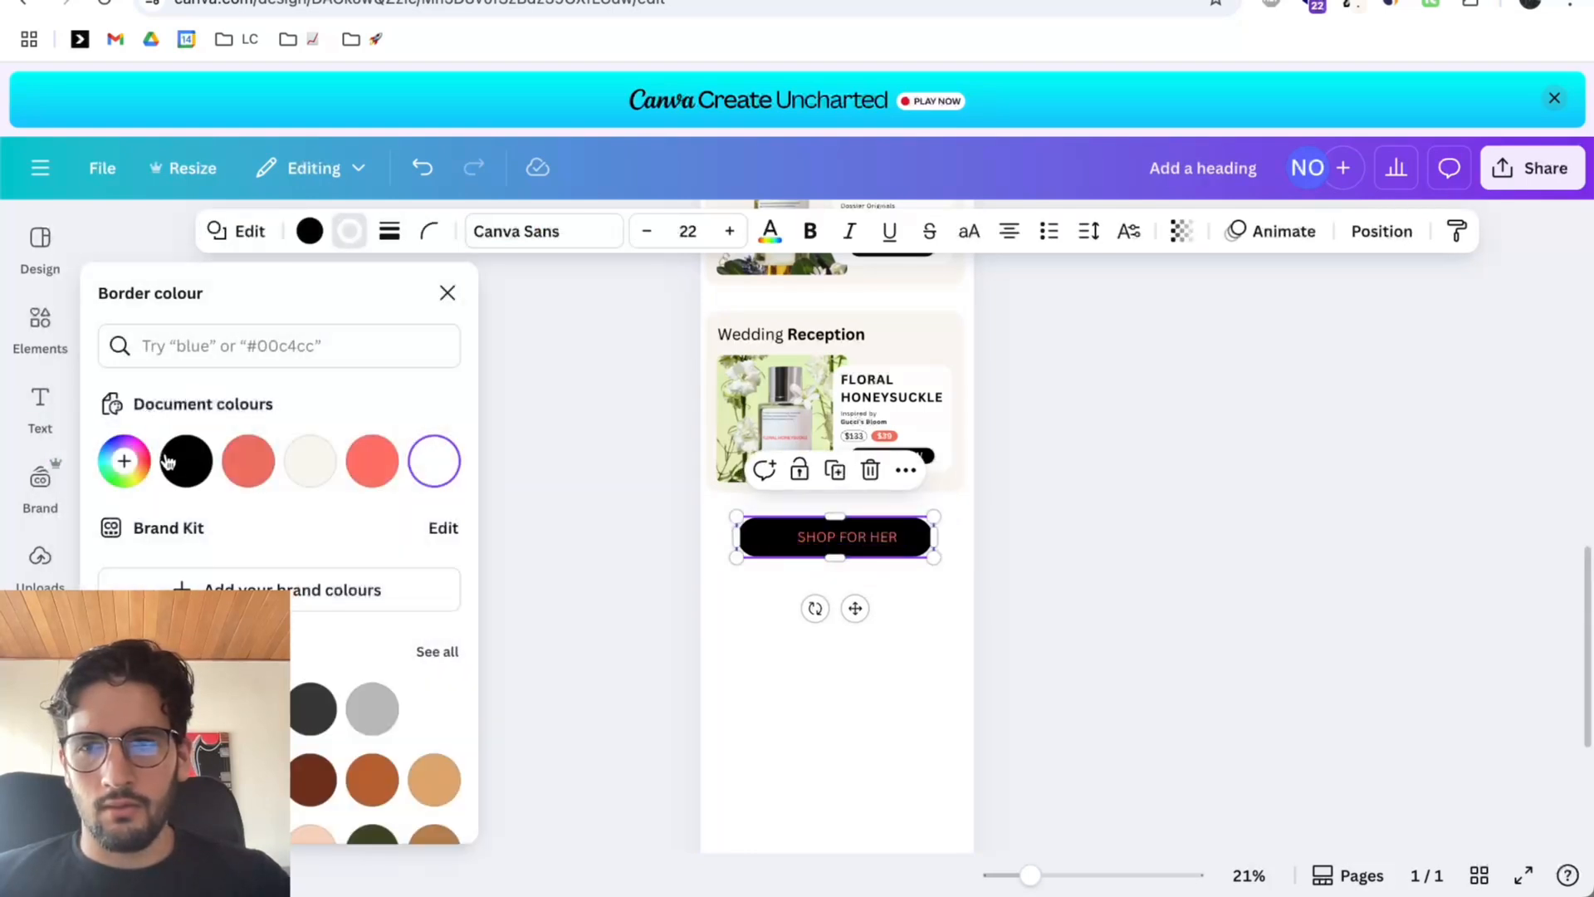
pyautogui.click(166, 461)
pyautogui.click(308, 231)
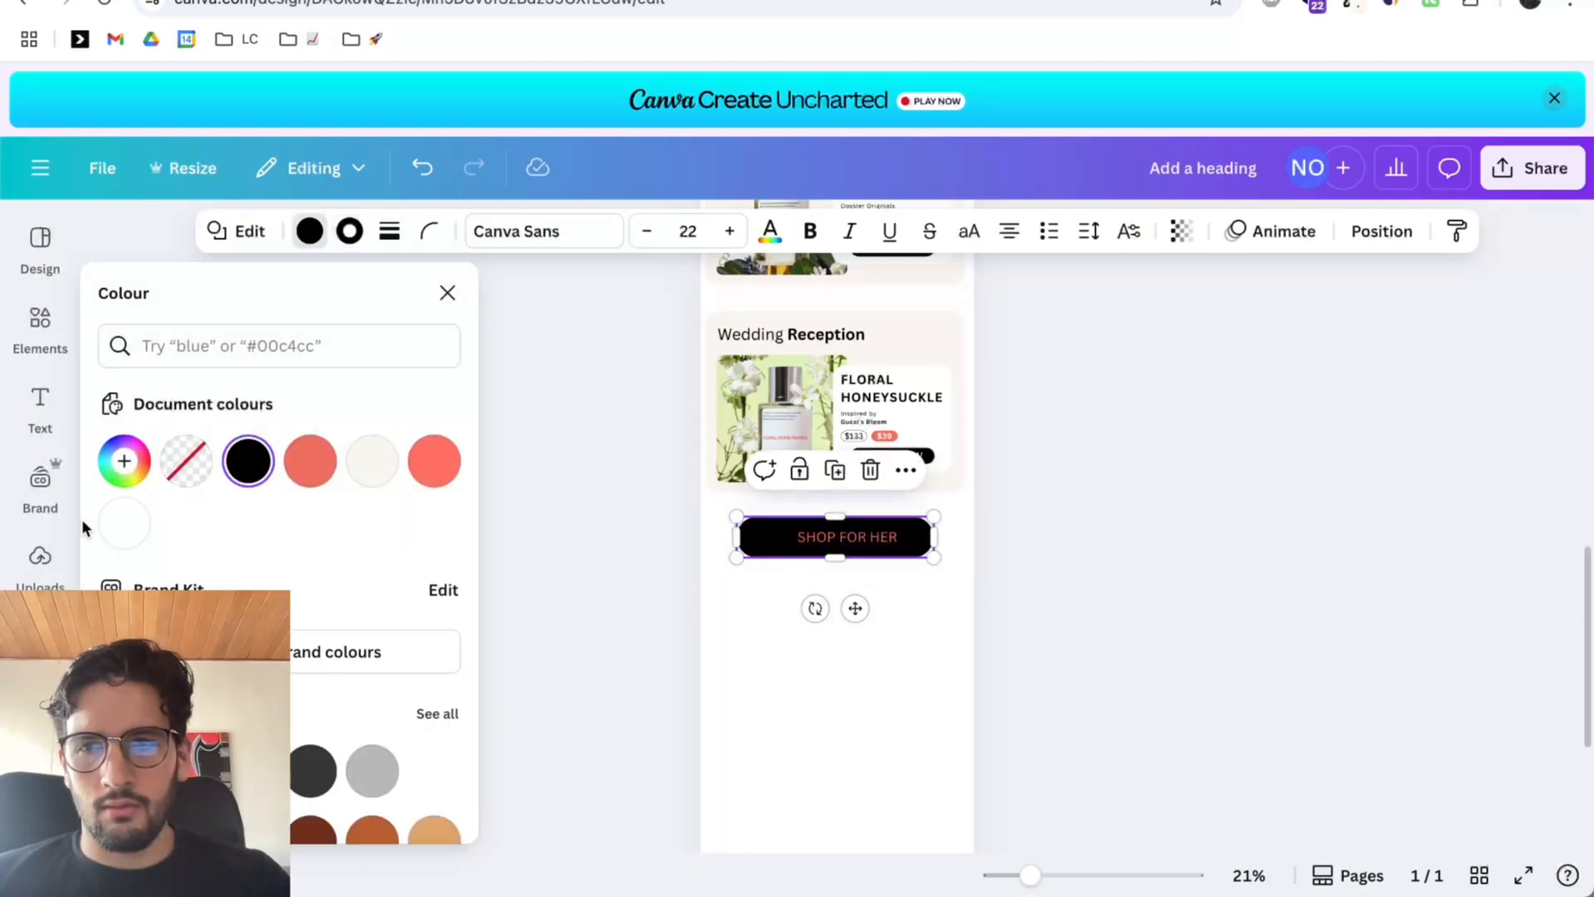
pyautogui.click(124, 523)
pyautogui.scroll(3, 1074, 534)
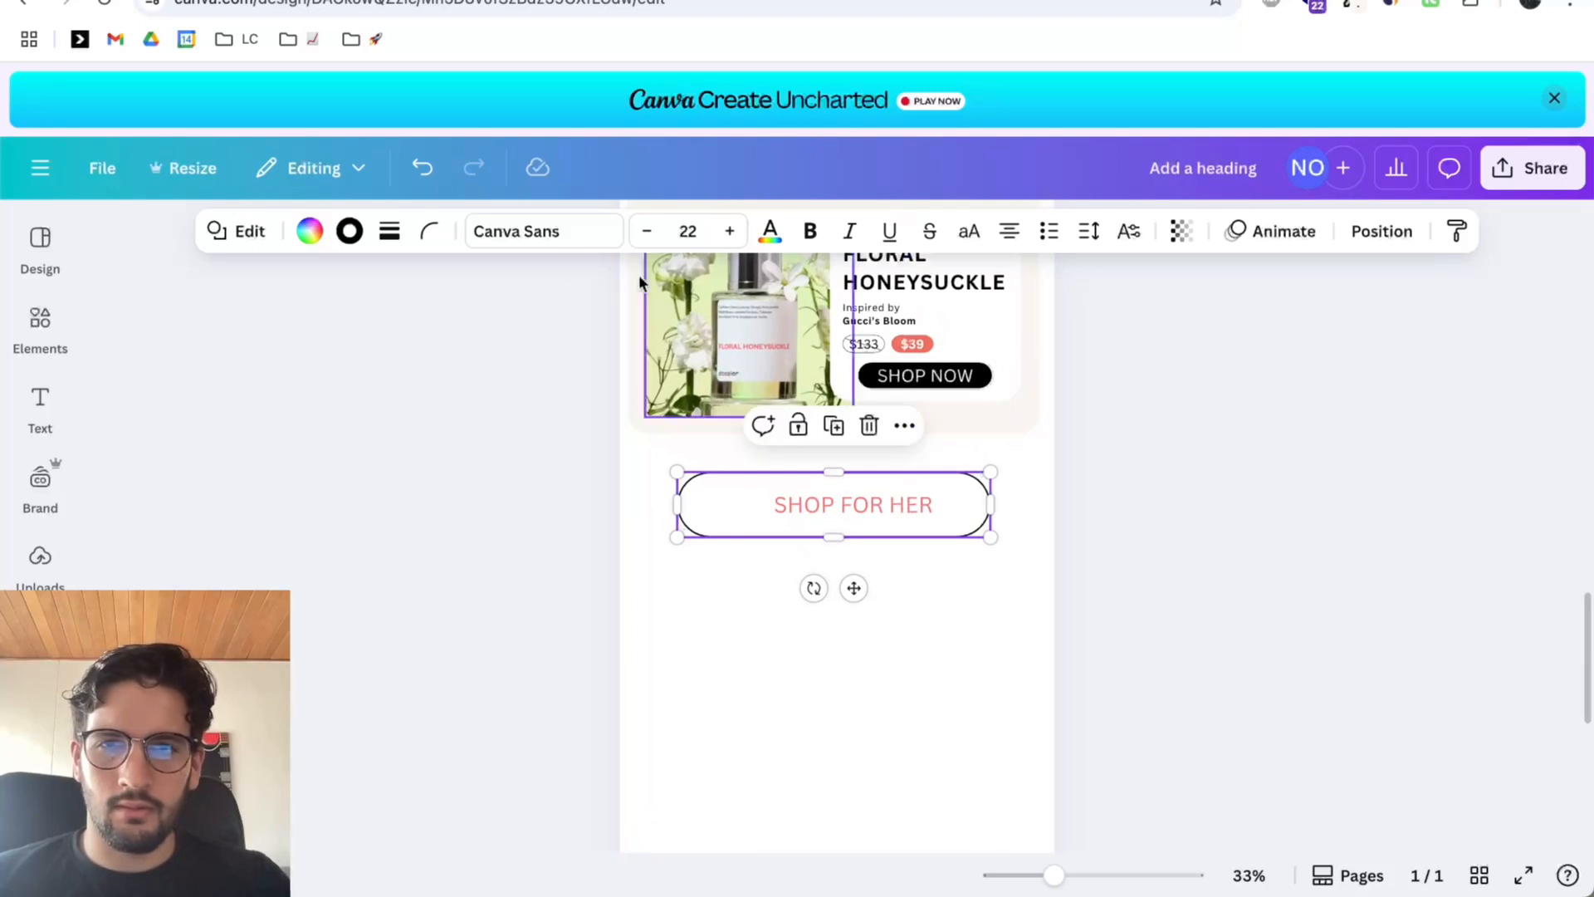
pyautogui.click(349, 231)
pyautogui.click(377, 462)
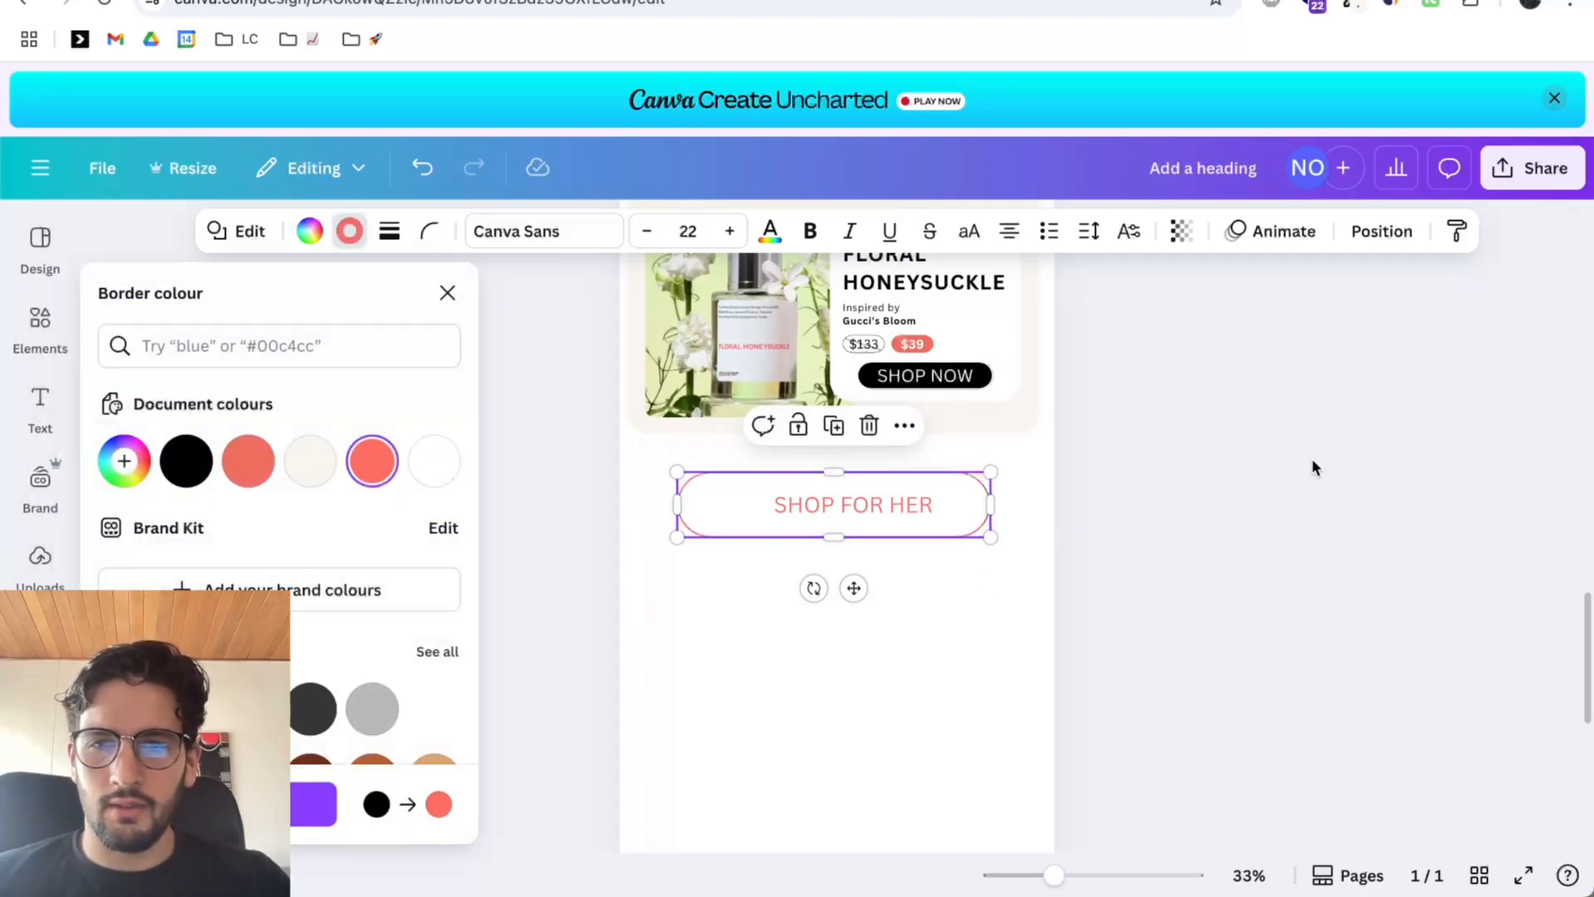
pyautogui.click(1312, 462)
# Centre the SHOP FOR HER text horizontally within its outlined pill.
pyautogui.moveTo(874, 501); pyautogui.dragTo(849, 503)
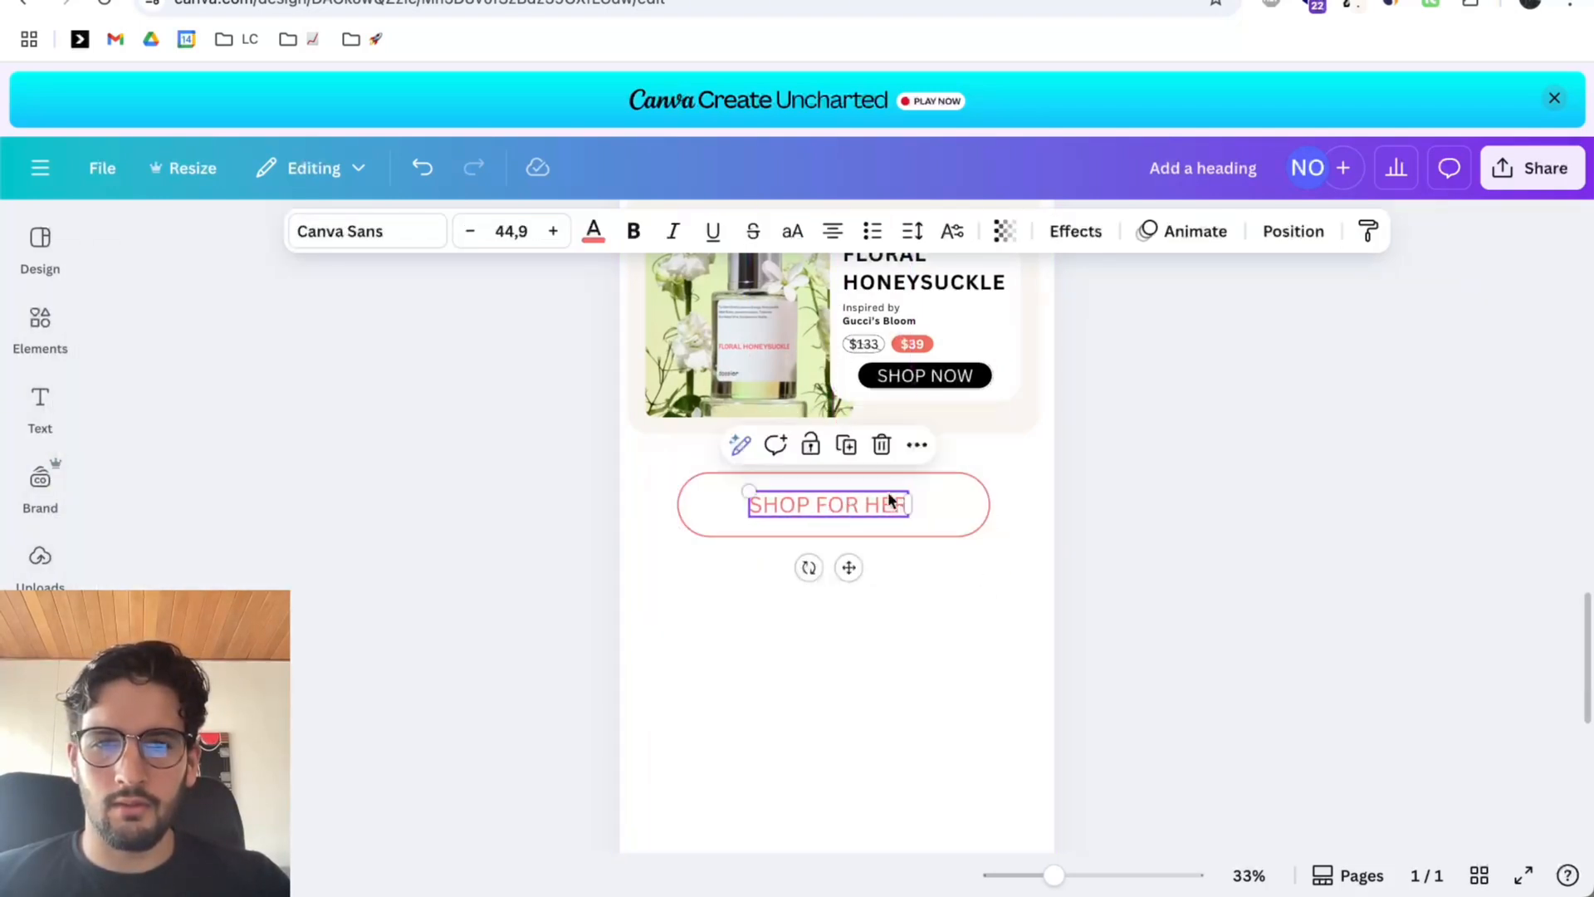
pyautogui.click(911, 477)
pyautogui.click(1362, 231)
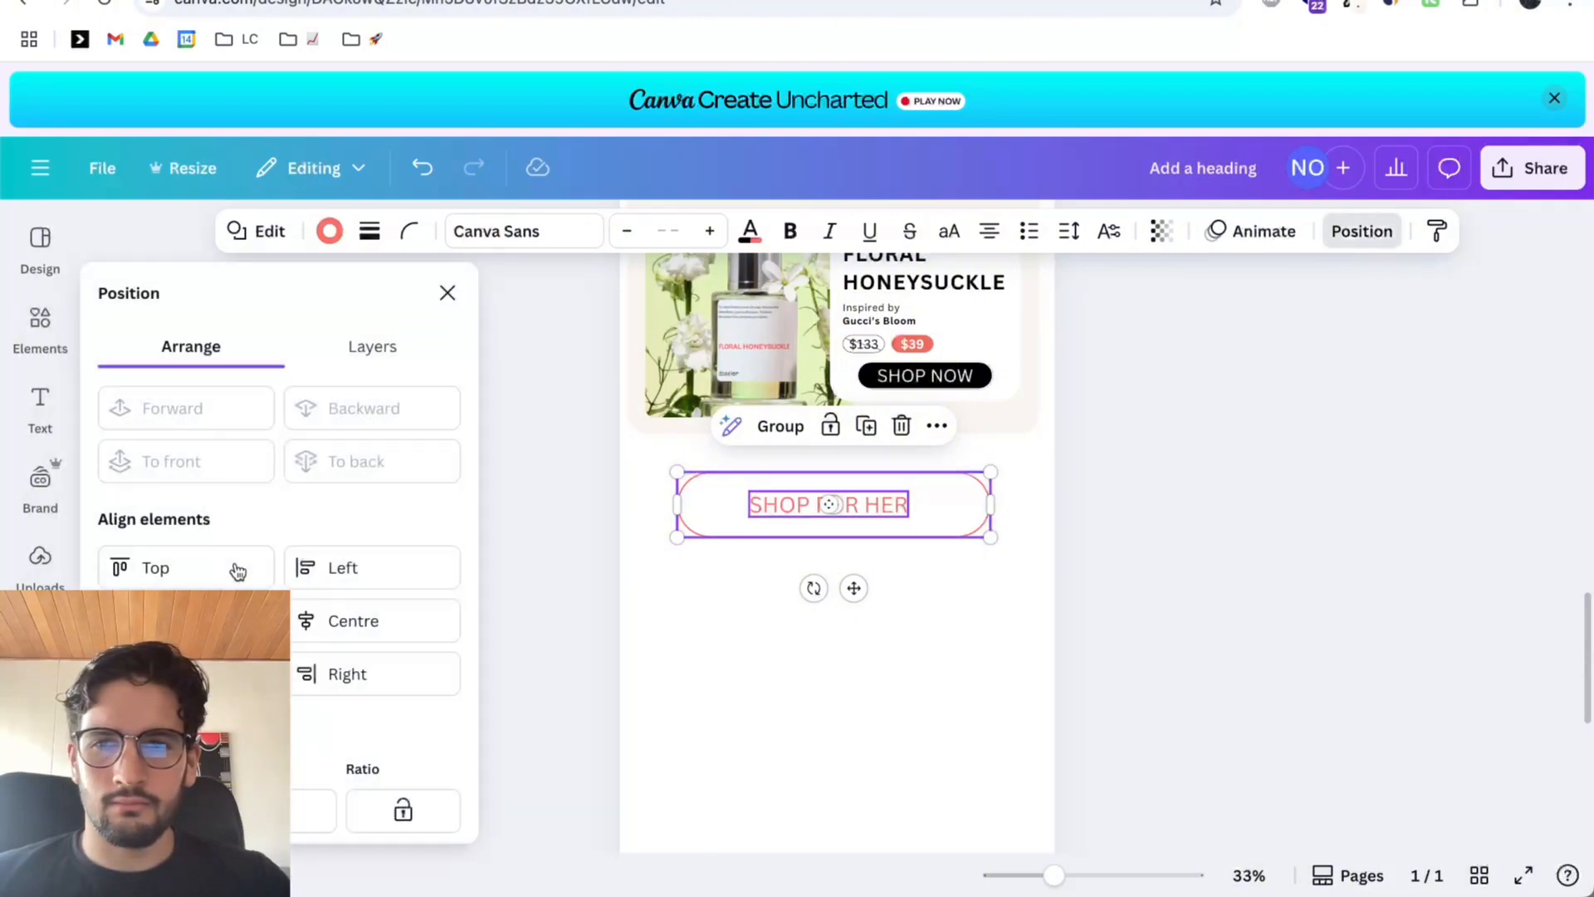
pyautogui.click(446, 619)
pyautogui.click(1186, 621)
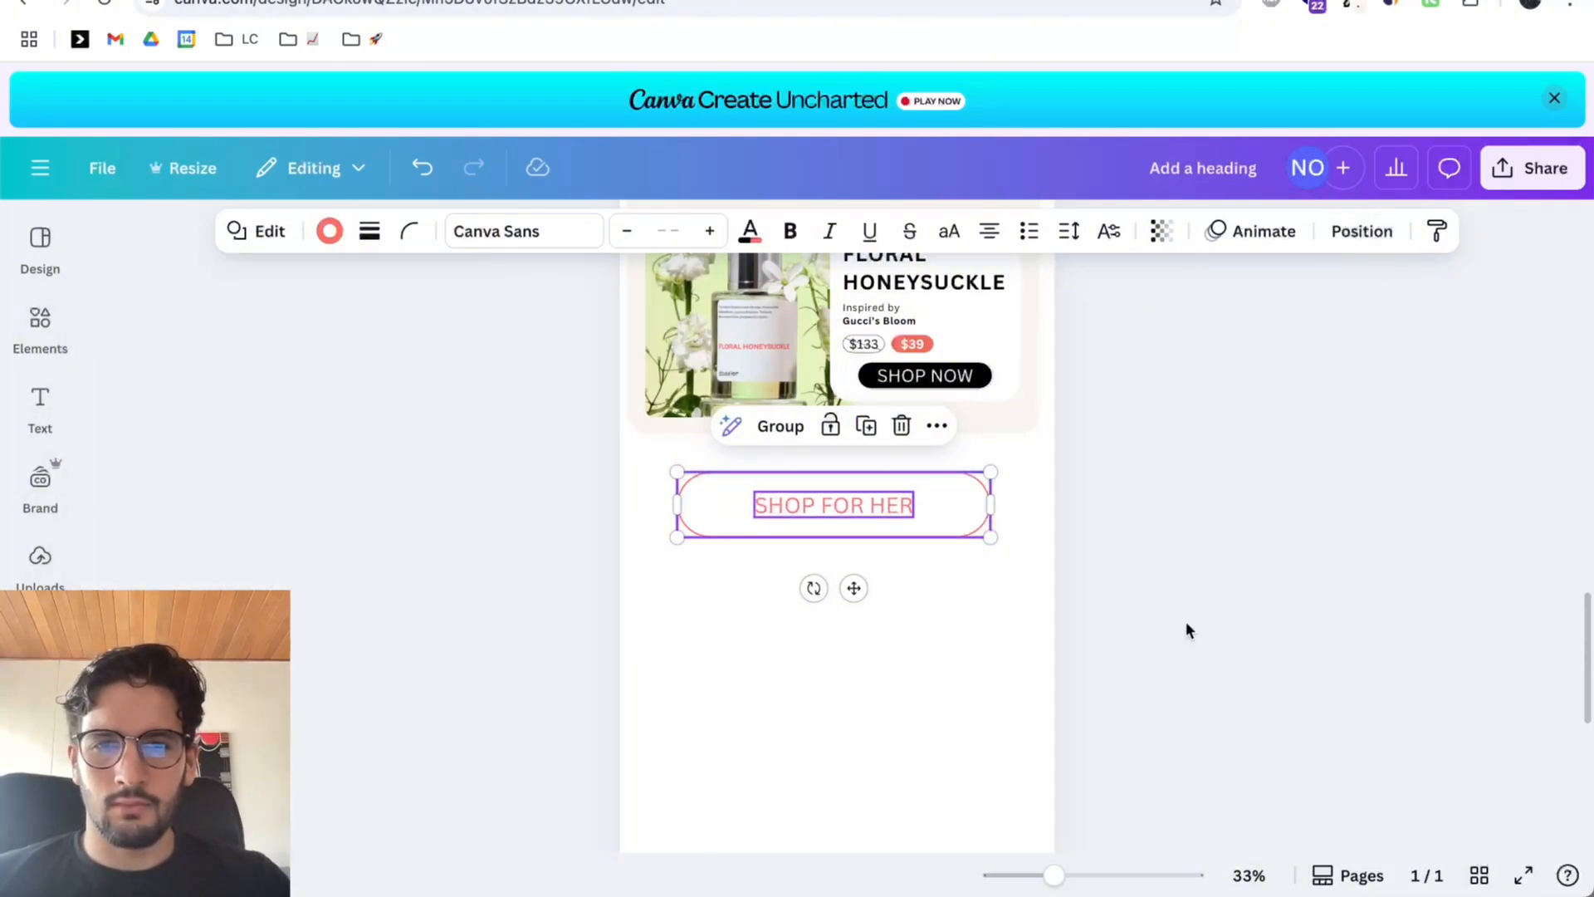
# Duplicate the SHOP FOR HER text and pill directly below and change the copy's text to SHOP FOR HIM.
pyautogui.keyDown('alt'); pyautogui.moveTo(795, 503); pyautogui.dragTo(800, 635); pyautogui.keyUp('alt')
pyautogui.press('Delete')
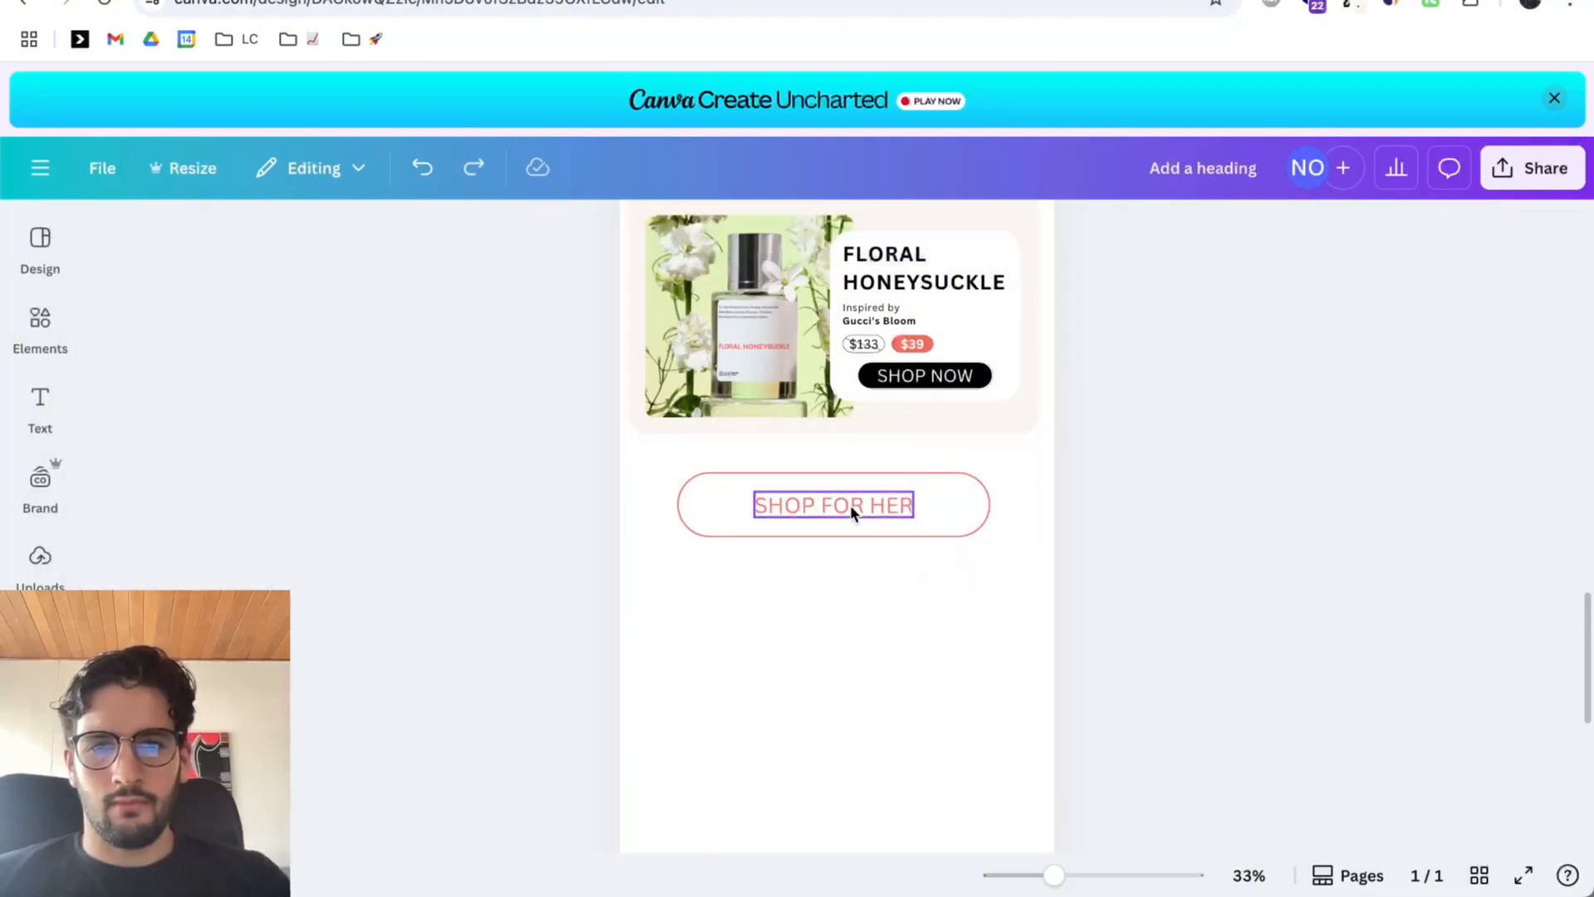
pyautogui.click(850, 508)
pyautogui.keyDown('shift'); pyautogui.click(850, 480); pyautogui.keyUp('shift')
pyautogui.keyDown('alt'); pyautogui.moveTo(836, 482); pyautogui.dragTo(826, 634); pyautogui.keyUp('alt')
pyautogui.click(1116, 608)
pyautogui.doubleClick(895, 603)
pyautogui.write('HIM')
pyautogui.click(1329, 468)
# Duplicate the SHOP FOR HIM button directly below and change the copy's text to SHOP UNISEX.
pyautogui.scroll(-2, 1329, 467)
pyautogui.scroll(-2, 1328, 467)
pyautogui.click(833, 564)
pyautogui.keyDown('shift'); pyautogui.click(828, 547); pyautogui.keyUp('shift')
pyautogui.click(1121, 644)
pyautogui.scroll(5, 1121, 644)
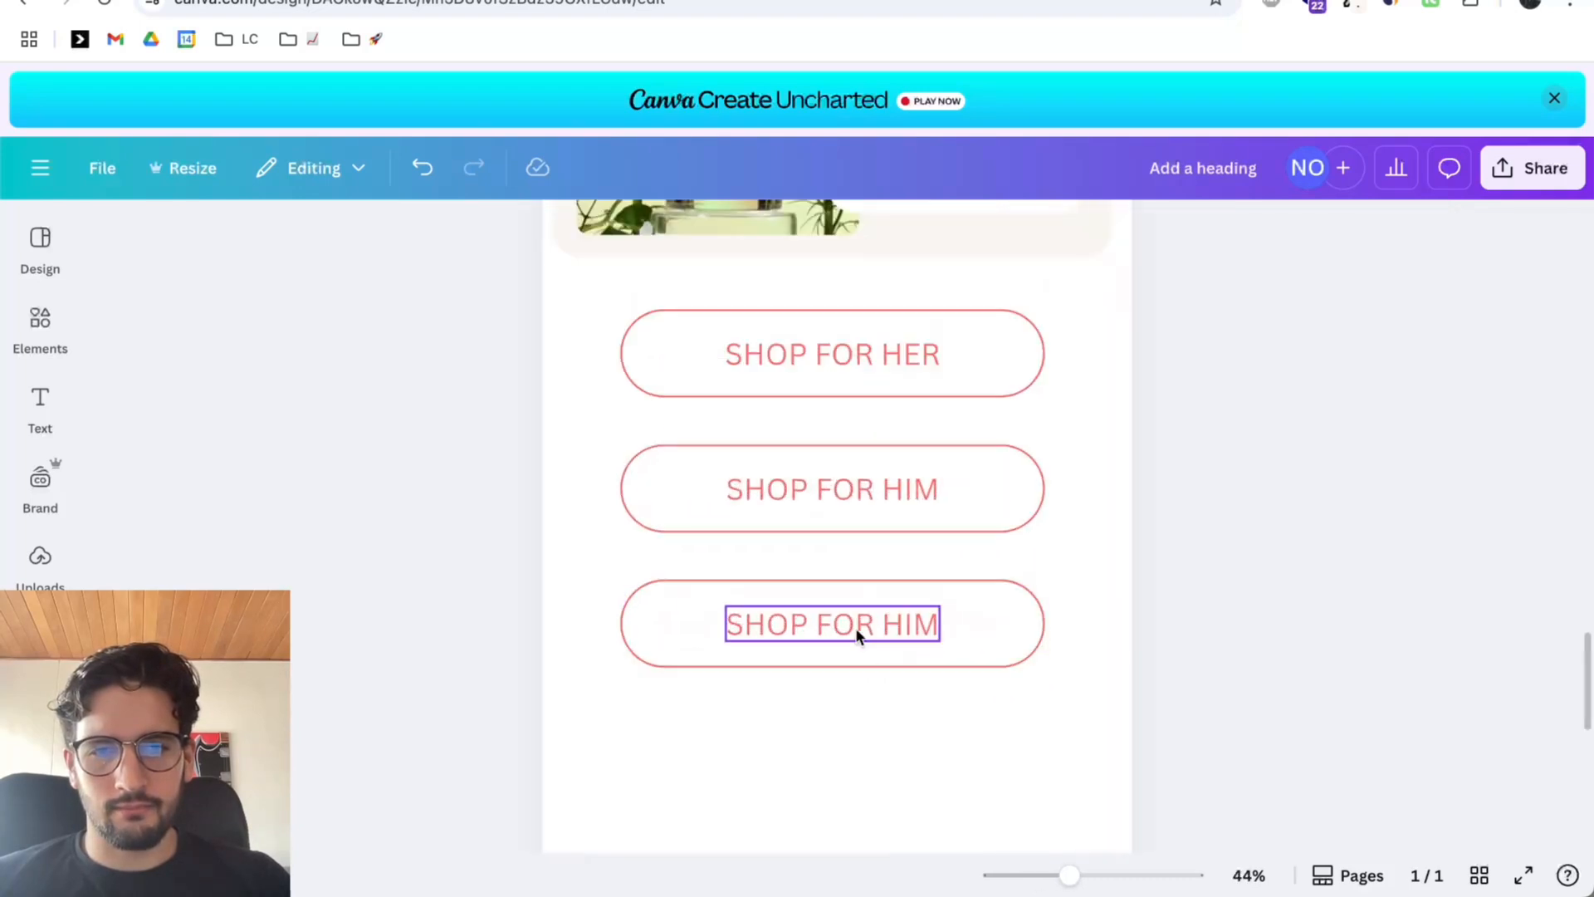
pyautogui.doubleClick(822, 626)
pyautogui.press('shift+super+Right')
pyautogui.write('UNISEX')
# Duplicate the SHOP UNISEX text and pill directly below with the same spacing as the other buttons.
pyautogui.moveTo(1222, 582); pyautogui.dragTo(759, 759)
pyautogui.click(1040, 657)
pyautogui.press('super+z')
pyautogui.scroll(-1, 1139, 476)
pyautogui.moveTo(1139, 475); pyautogui.dragTo(879, 524)
pyautogui.keyDown('alt'); pyautogui.moveTo(879, 524); pyautogui.dragTo(878, 655); pyautogui.keyUp('alt')
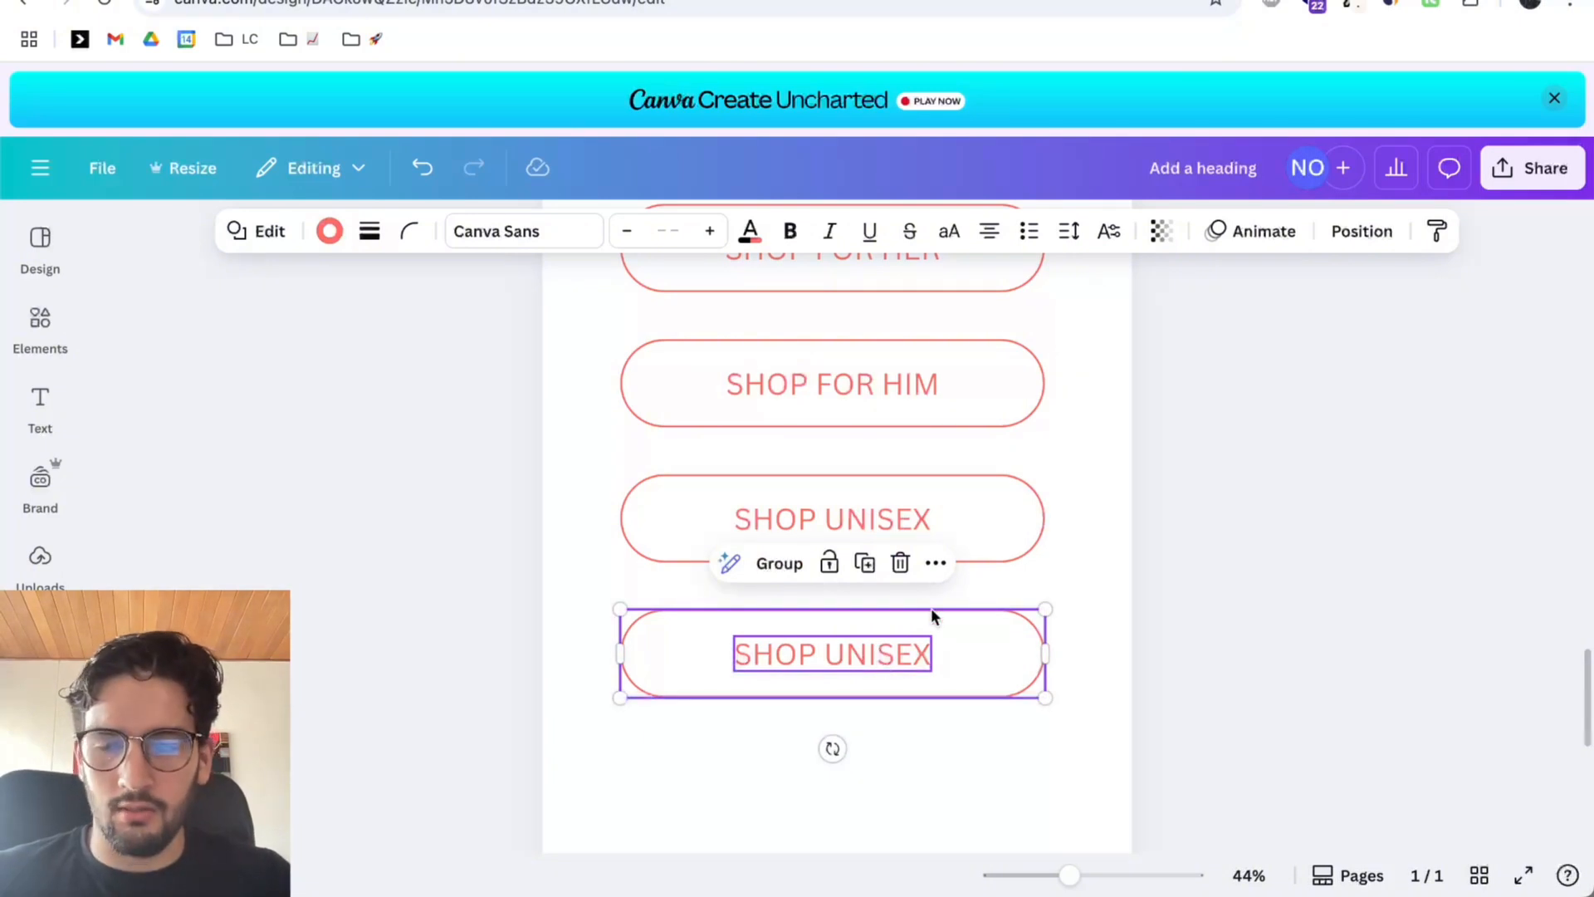
pyautogui.click(1111, 632)
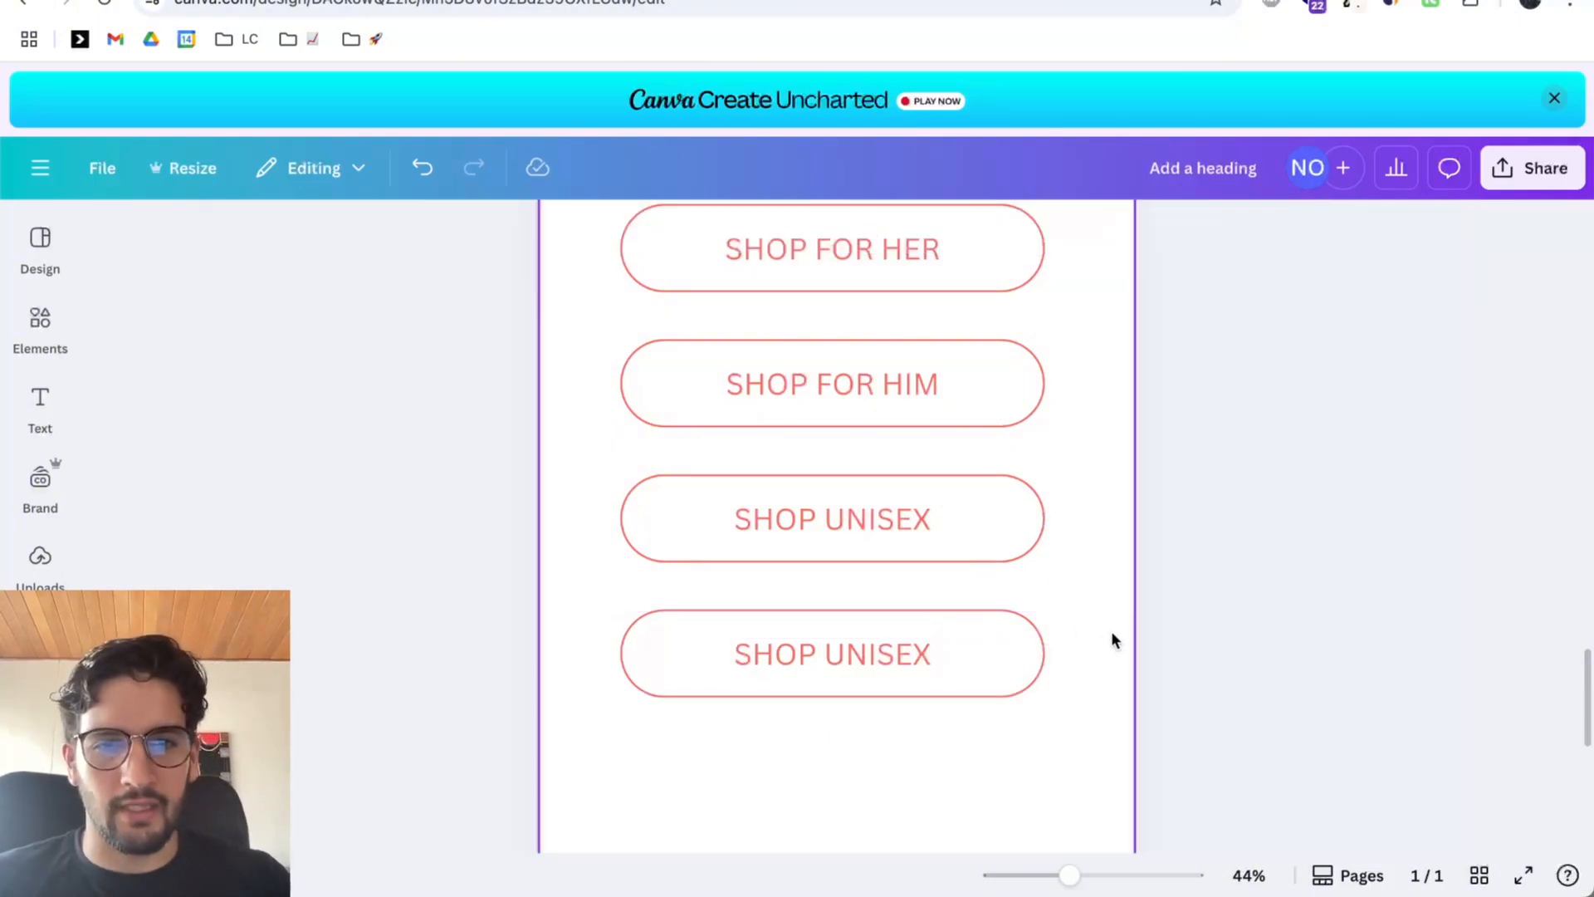
# Change the text of the lowest category button to SHOP ALL.
pyautogui.scroll(-1, 1105, 638)
pyautogui.scroll(-3, 1101, 635)
pyautogui.scroll(2, 1108, 657)
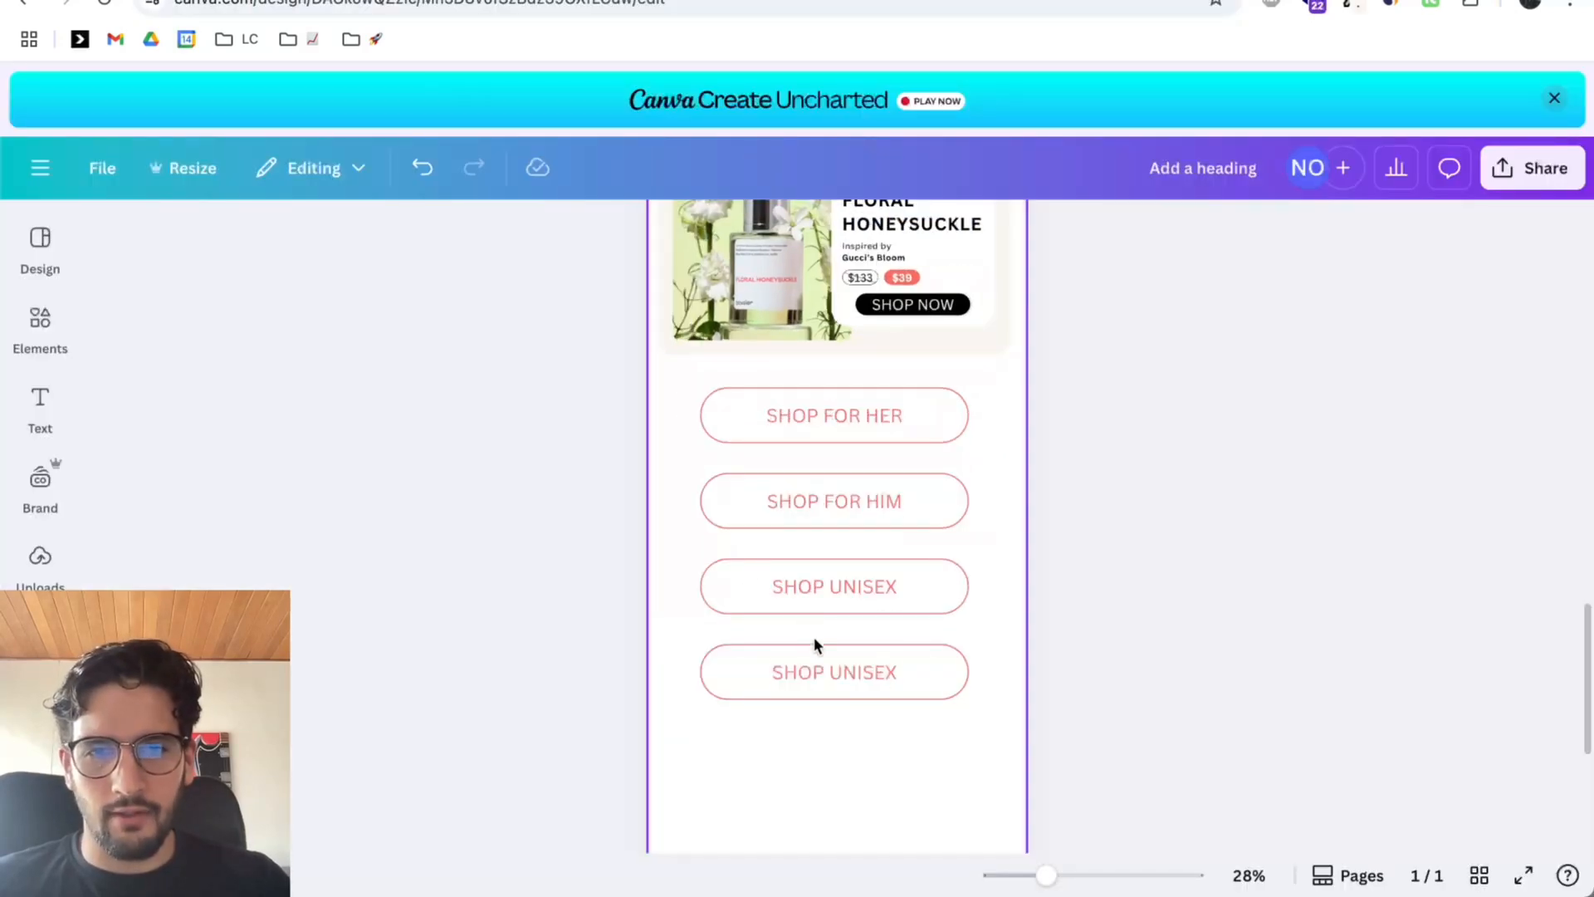
pyautogui.click(838, 671)
pyautogui.doubleClick(838, 671)
pyautogui.write('AL')
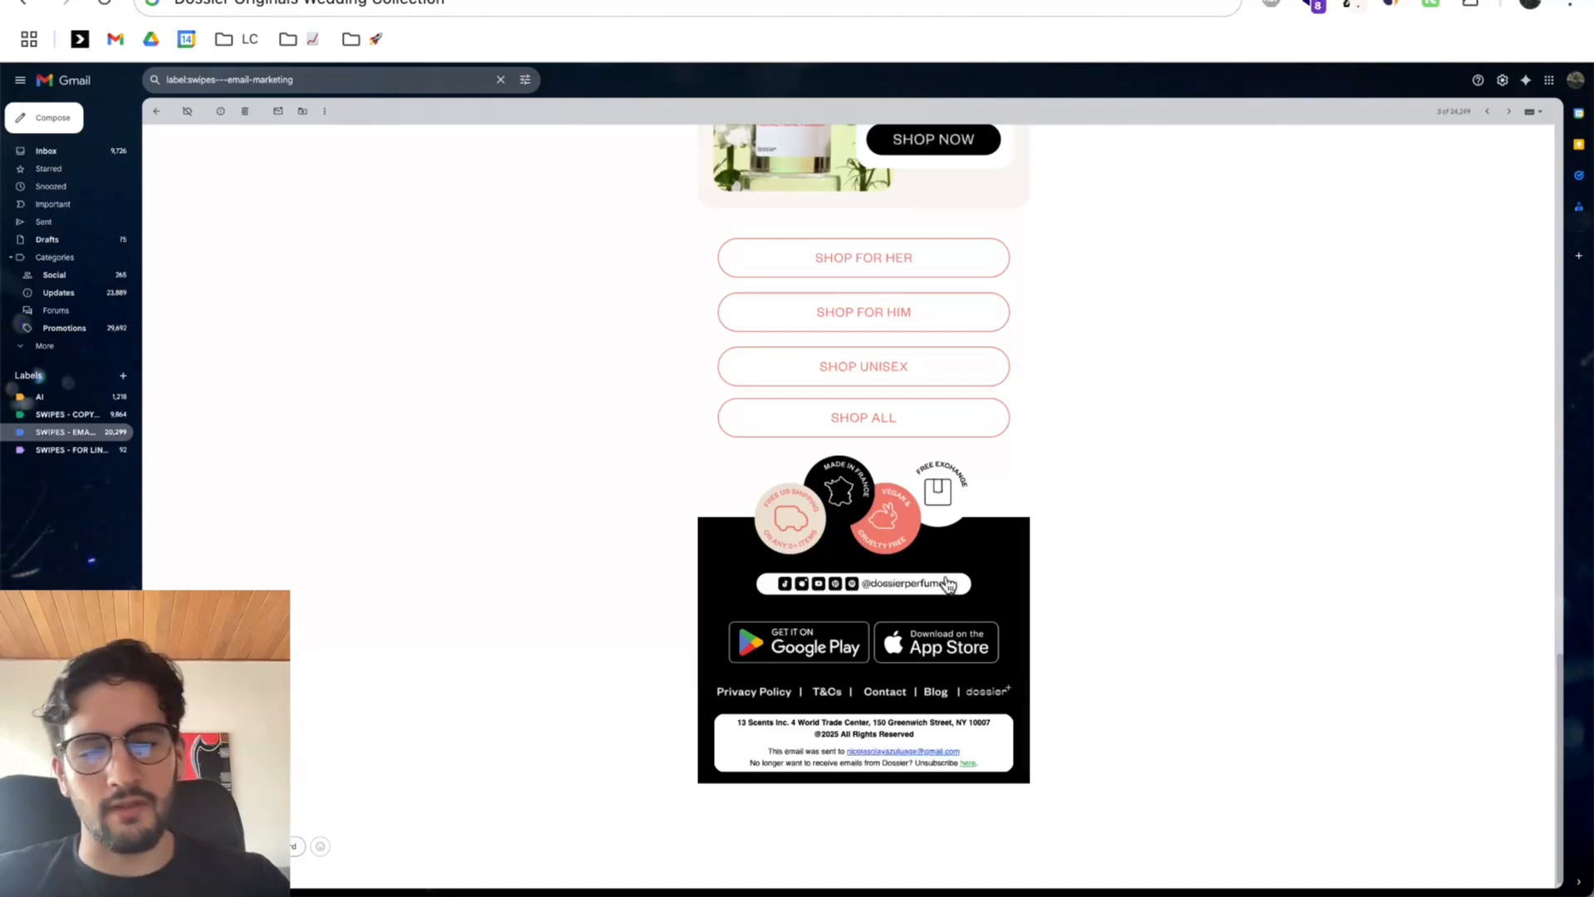
# Copy the round badges image at the top of the Dossier email's footer and paste it into the Canva design.
pyautogui.rightClick(884, 577)
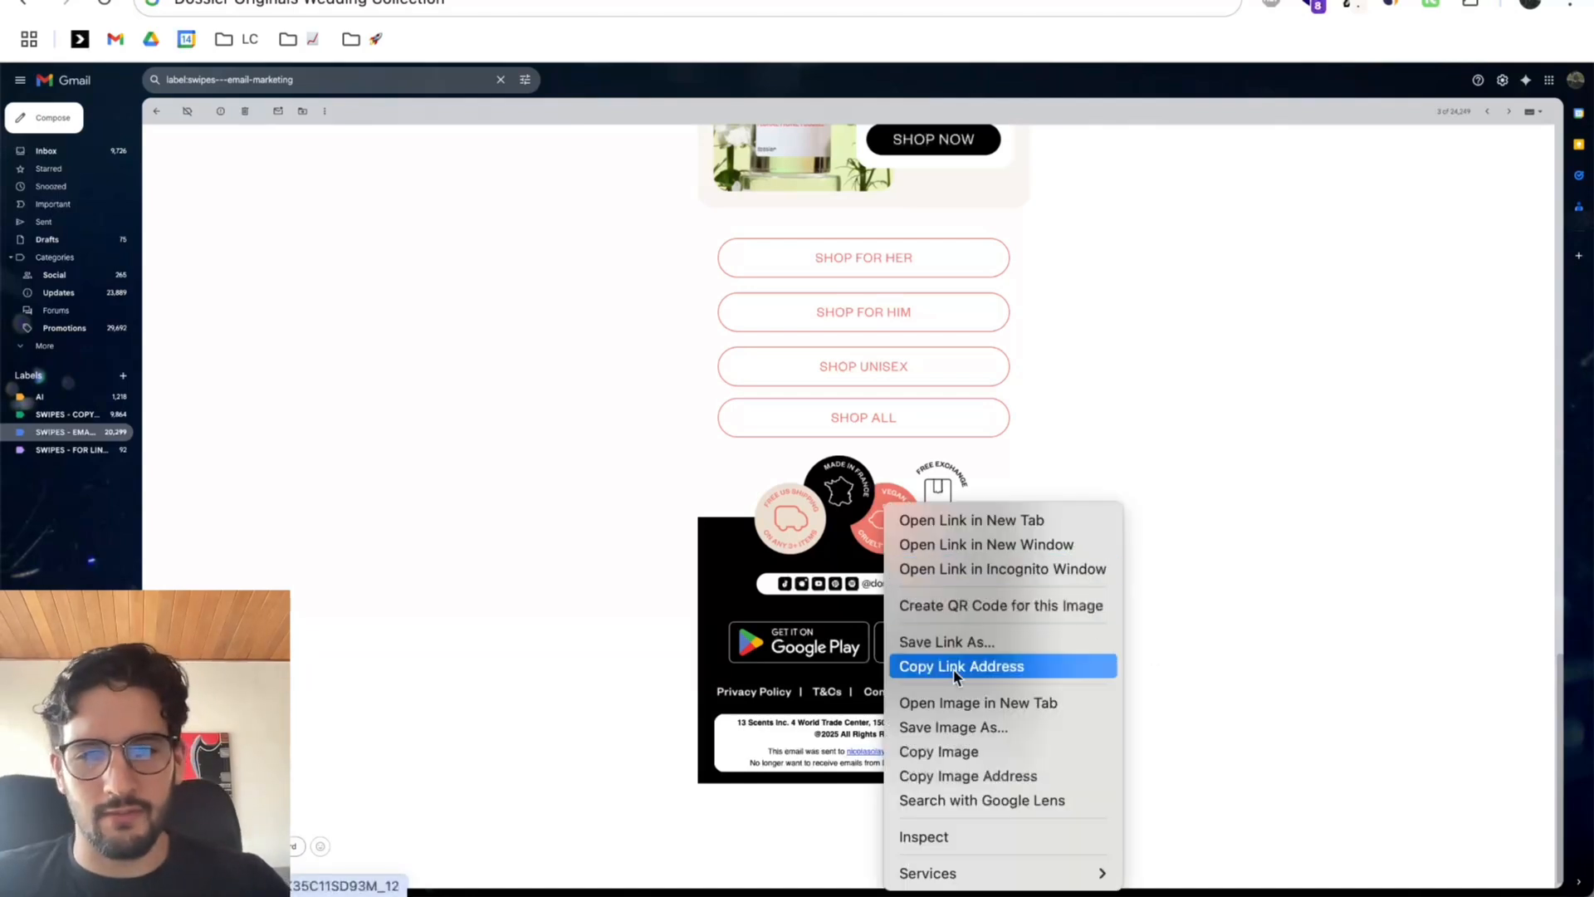
pyautogui.click(942, 759)
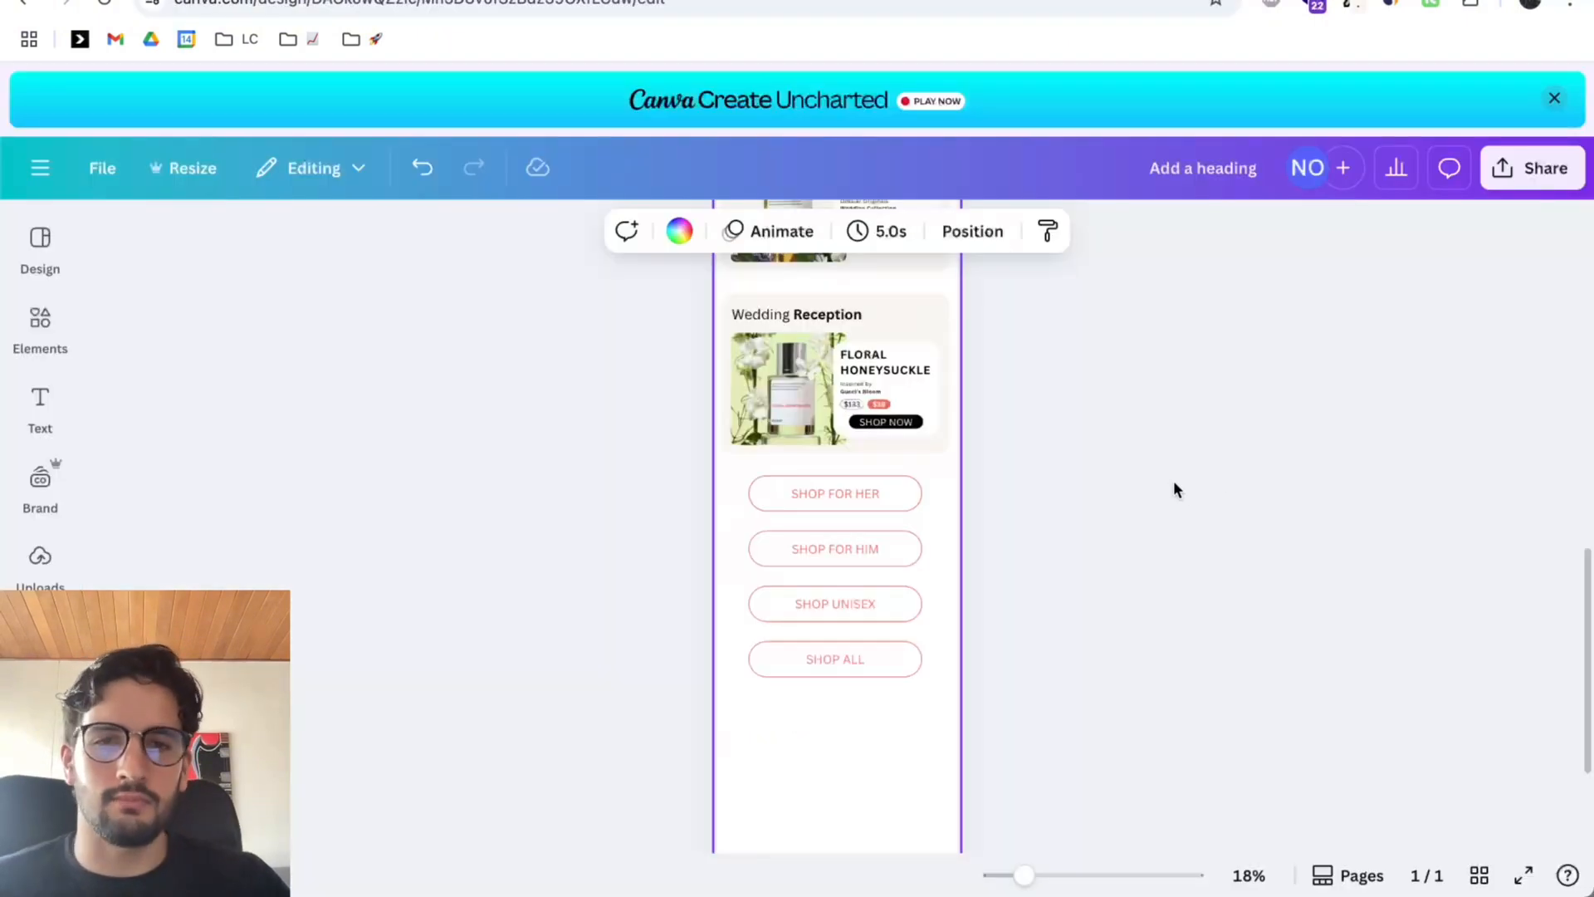
pyautogui.scroll(-1, 930, 577)
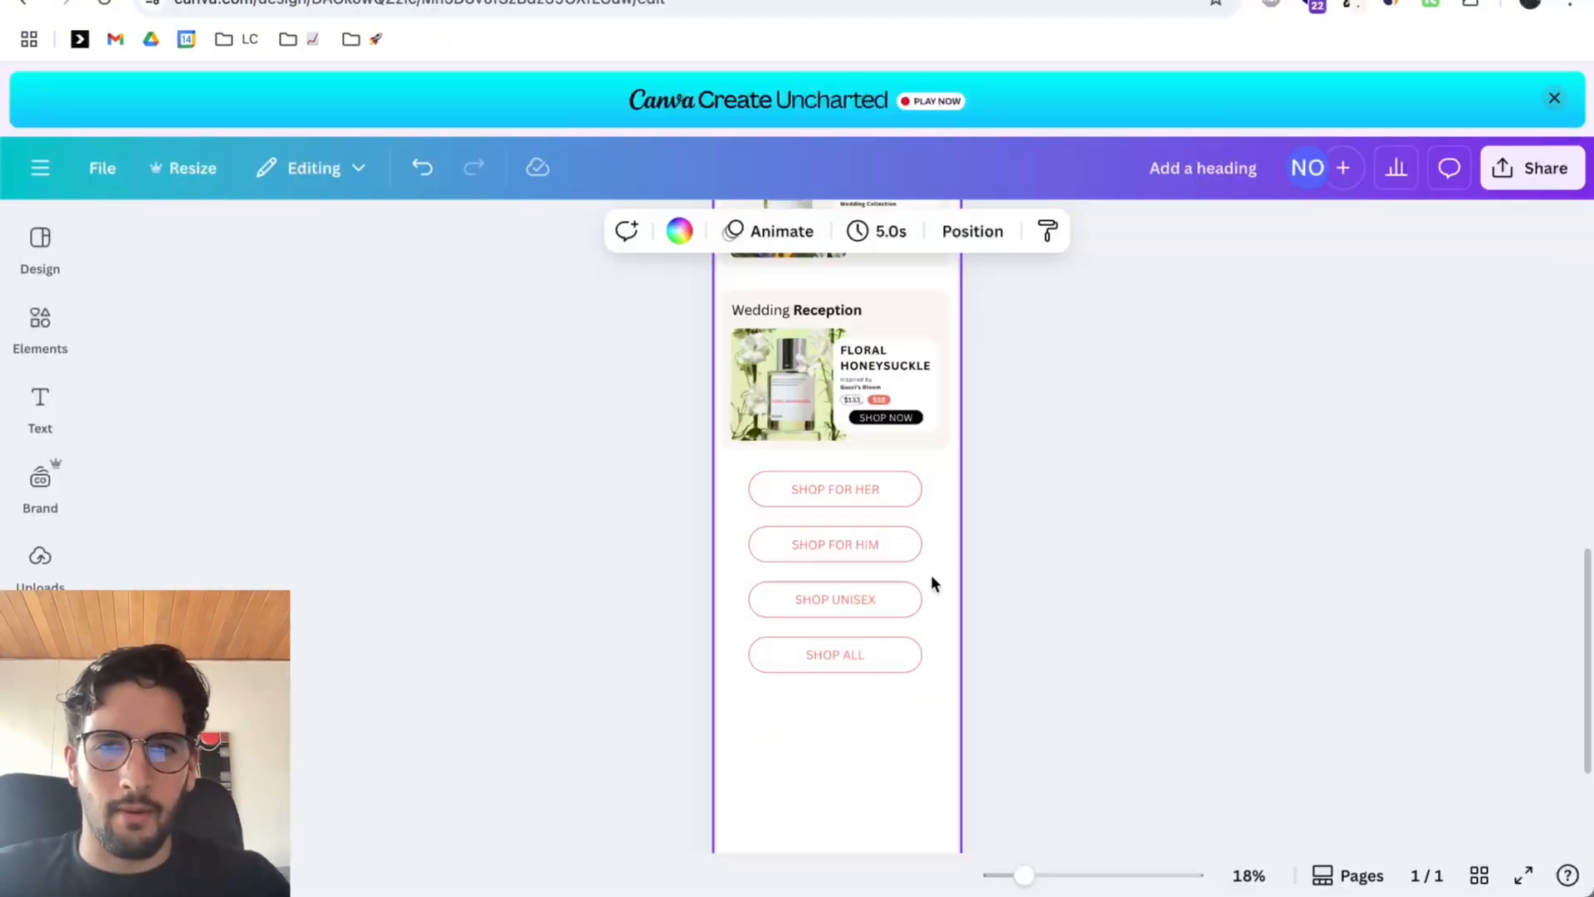
pyautogui.scroll(-5, 927, 570)
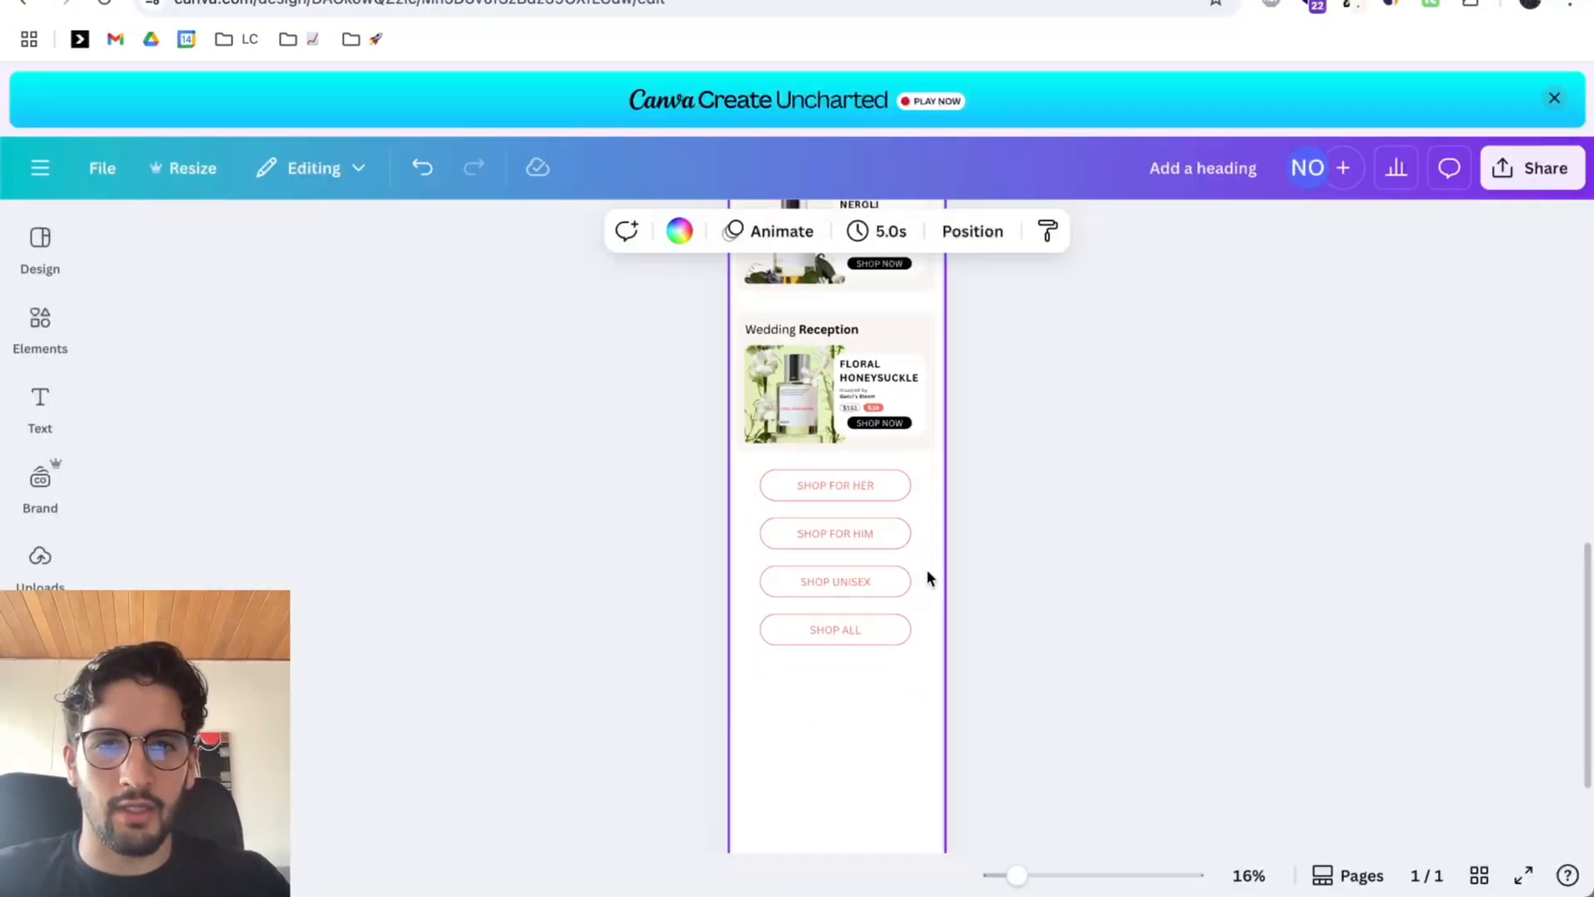
pyautogui.press('super+v')
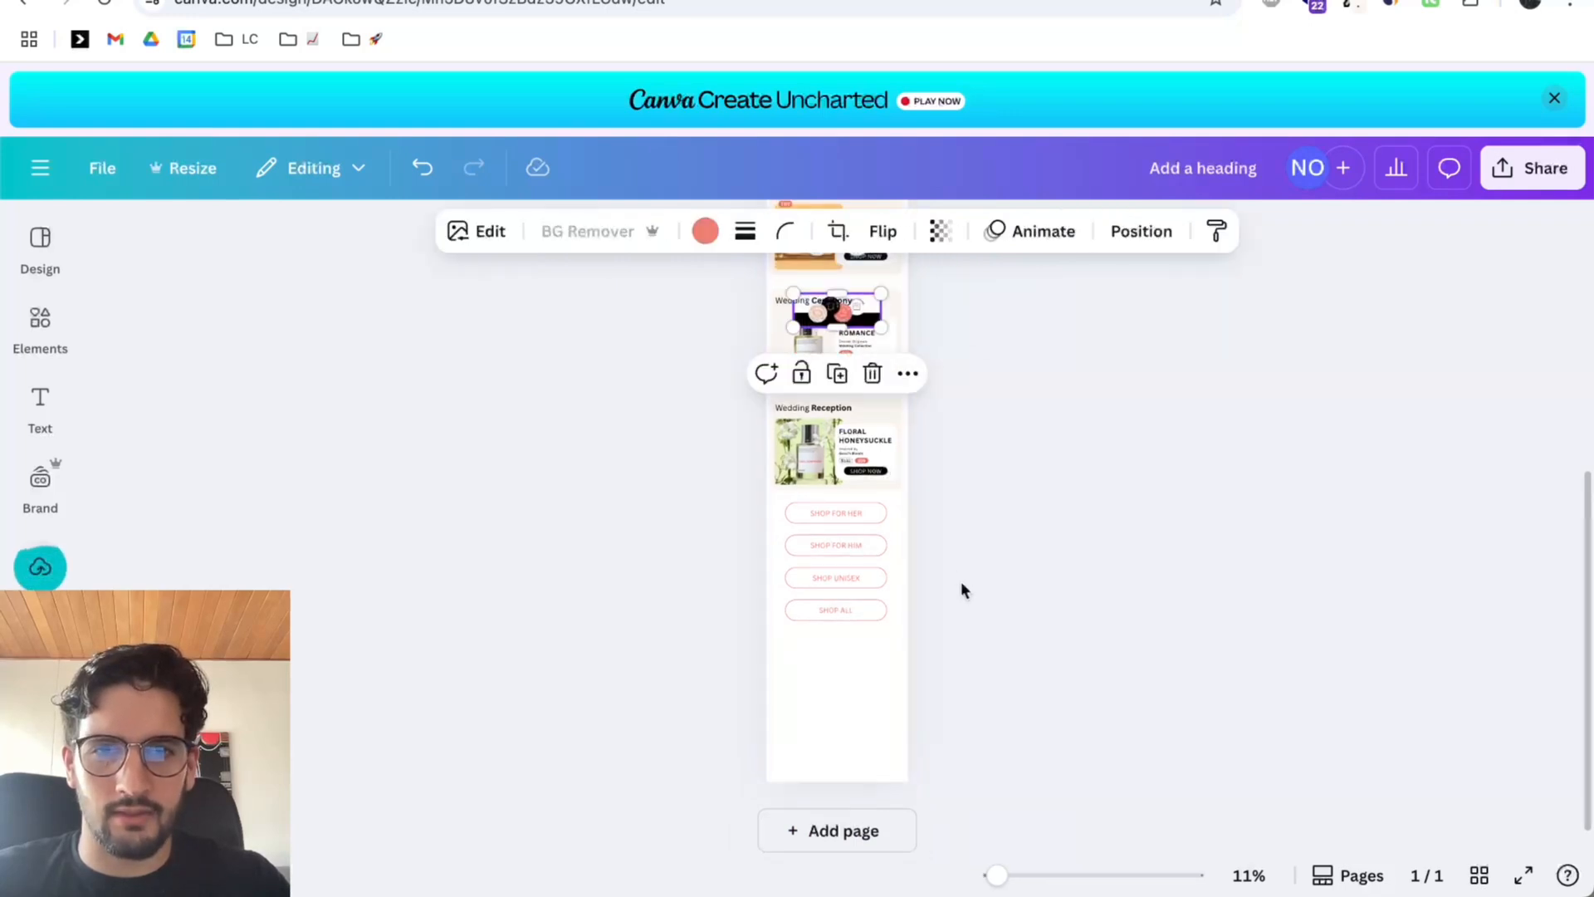
# Move the badges image below the SHOP ALL button, enlarge it to the full page width and open its position settings.
pyautogui.scroll(2, 960, 581)
pyautogui.moveTo(854, 412); pyautogui.dragTo(908, 788)
pyautogui.click(1142, 231)
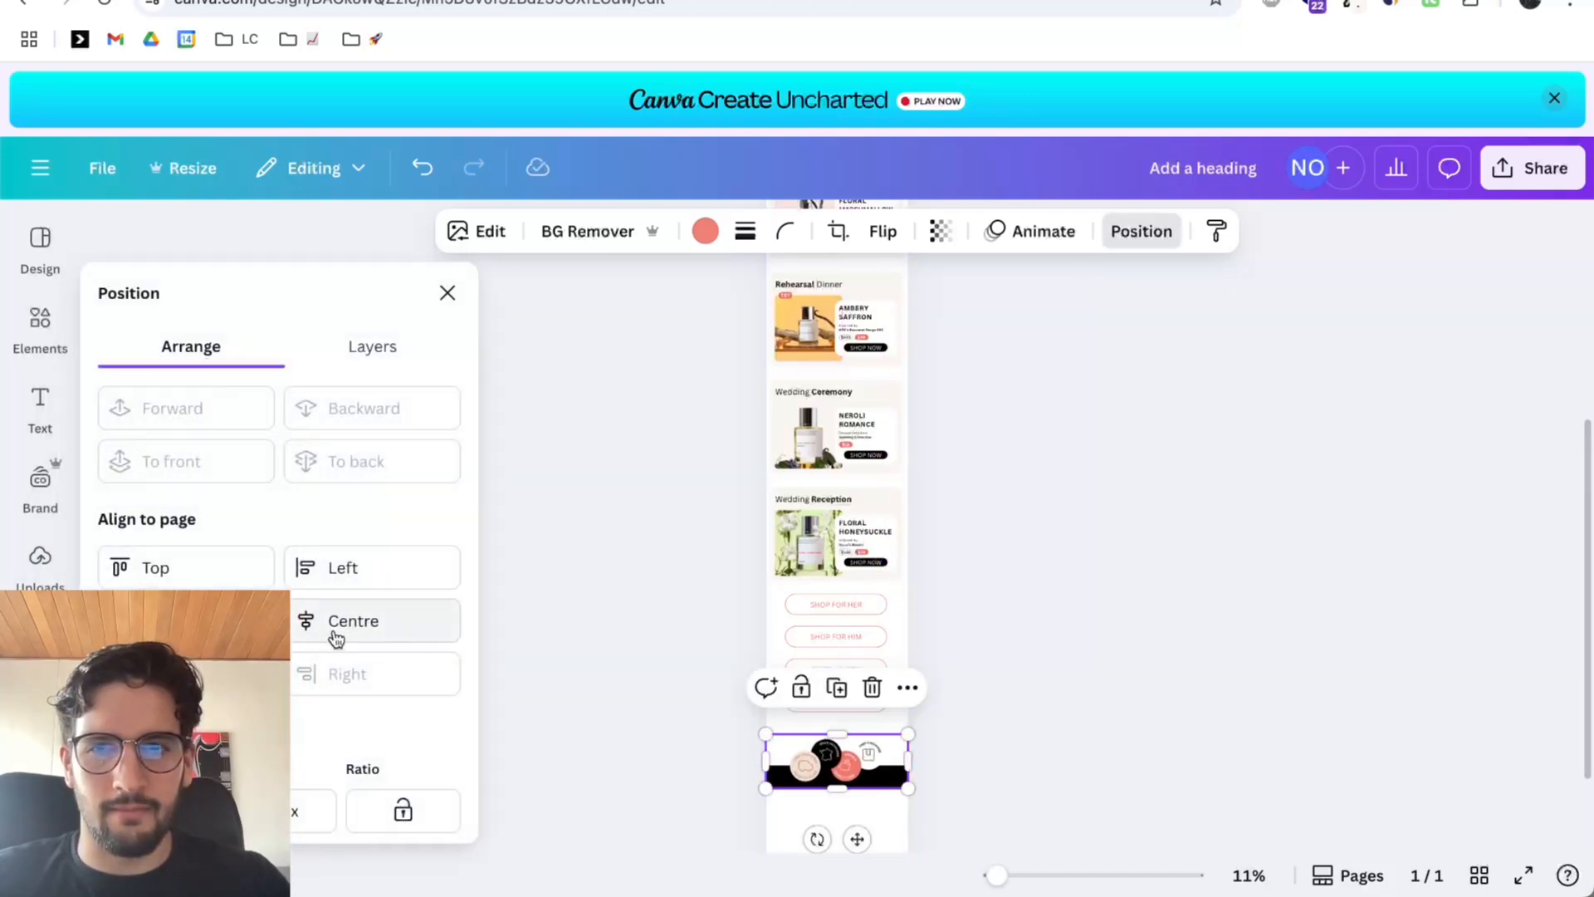
pyautogui.click(195, 623)
pyautogui.click(324, 620)
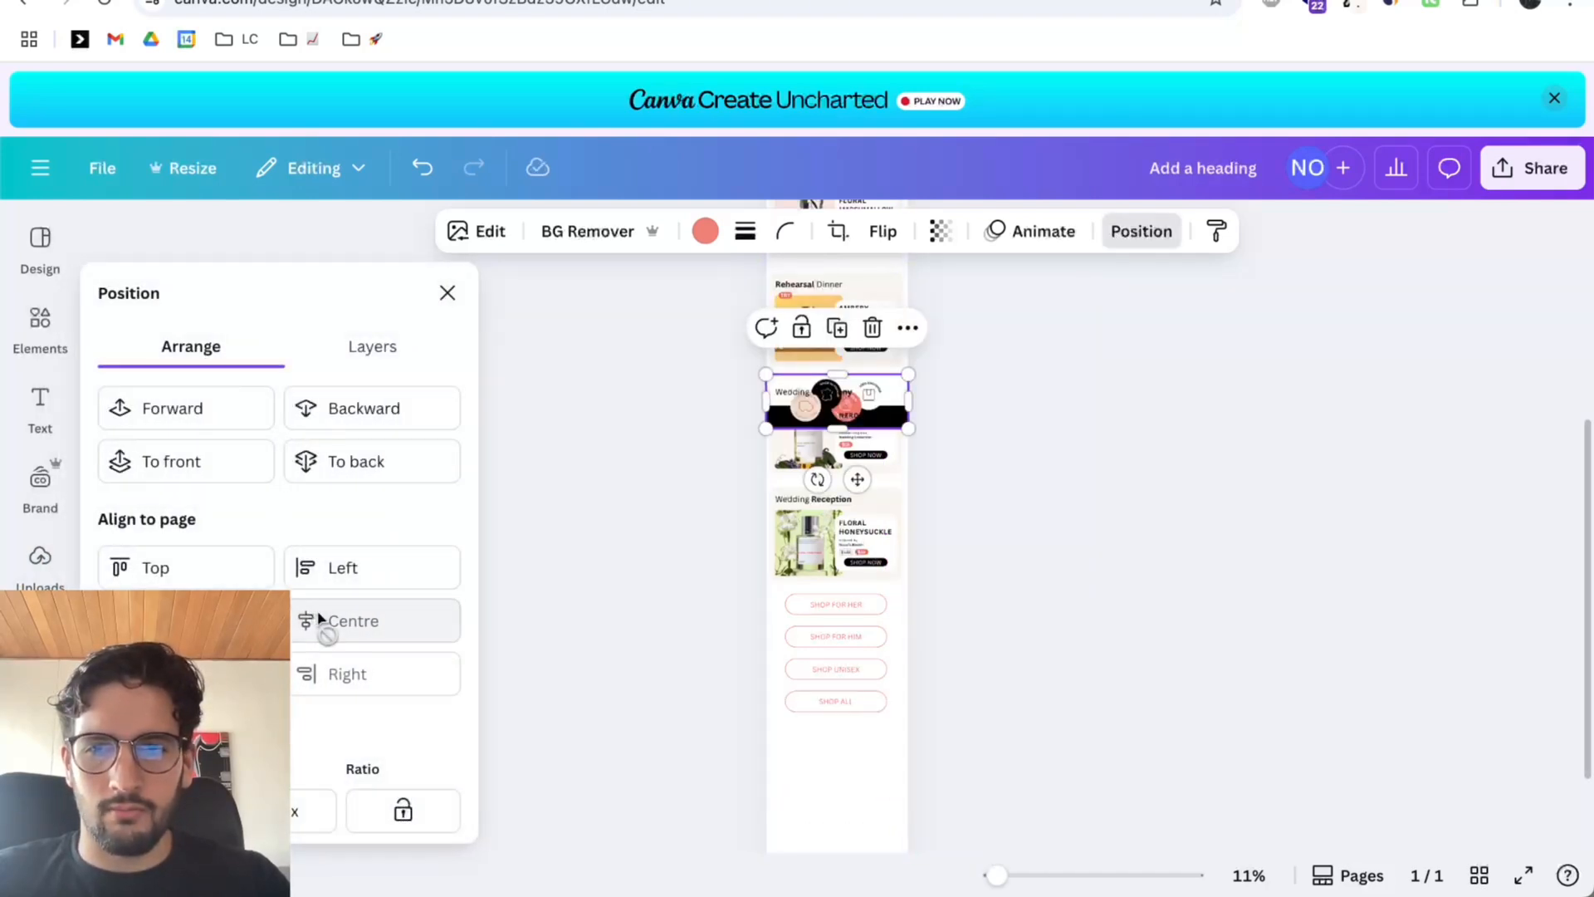
pyautogui.press('super+z')
pyautogui.press('super+z')
# Centre the badges image horizontally on the page and deselect it.
pyautogui.click(373, 622)
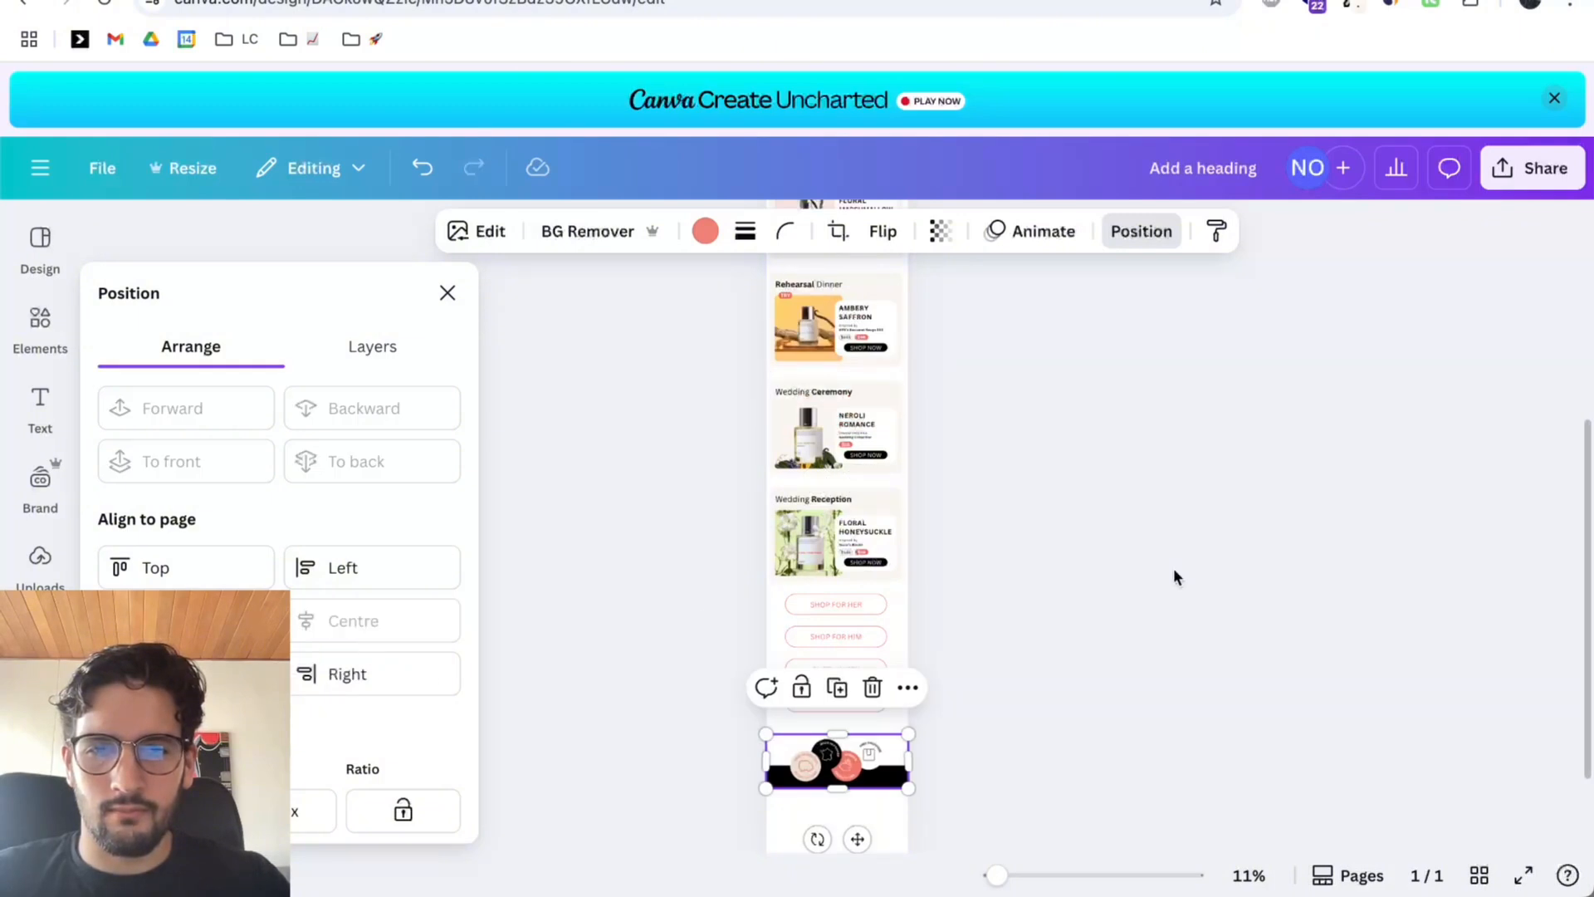
pyautogui.click(1172, 573)
pyautogui.click(980, 575)
# Review the badges image, category buttons and product cards from the footer upwards.
pyautogui.scroll(5, 901, 764)
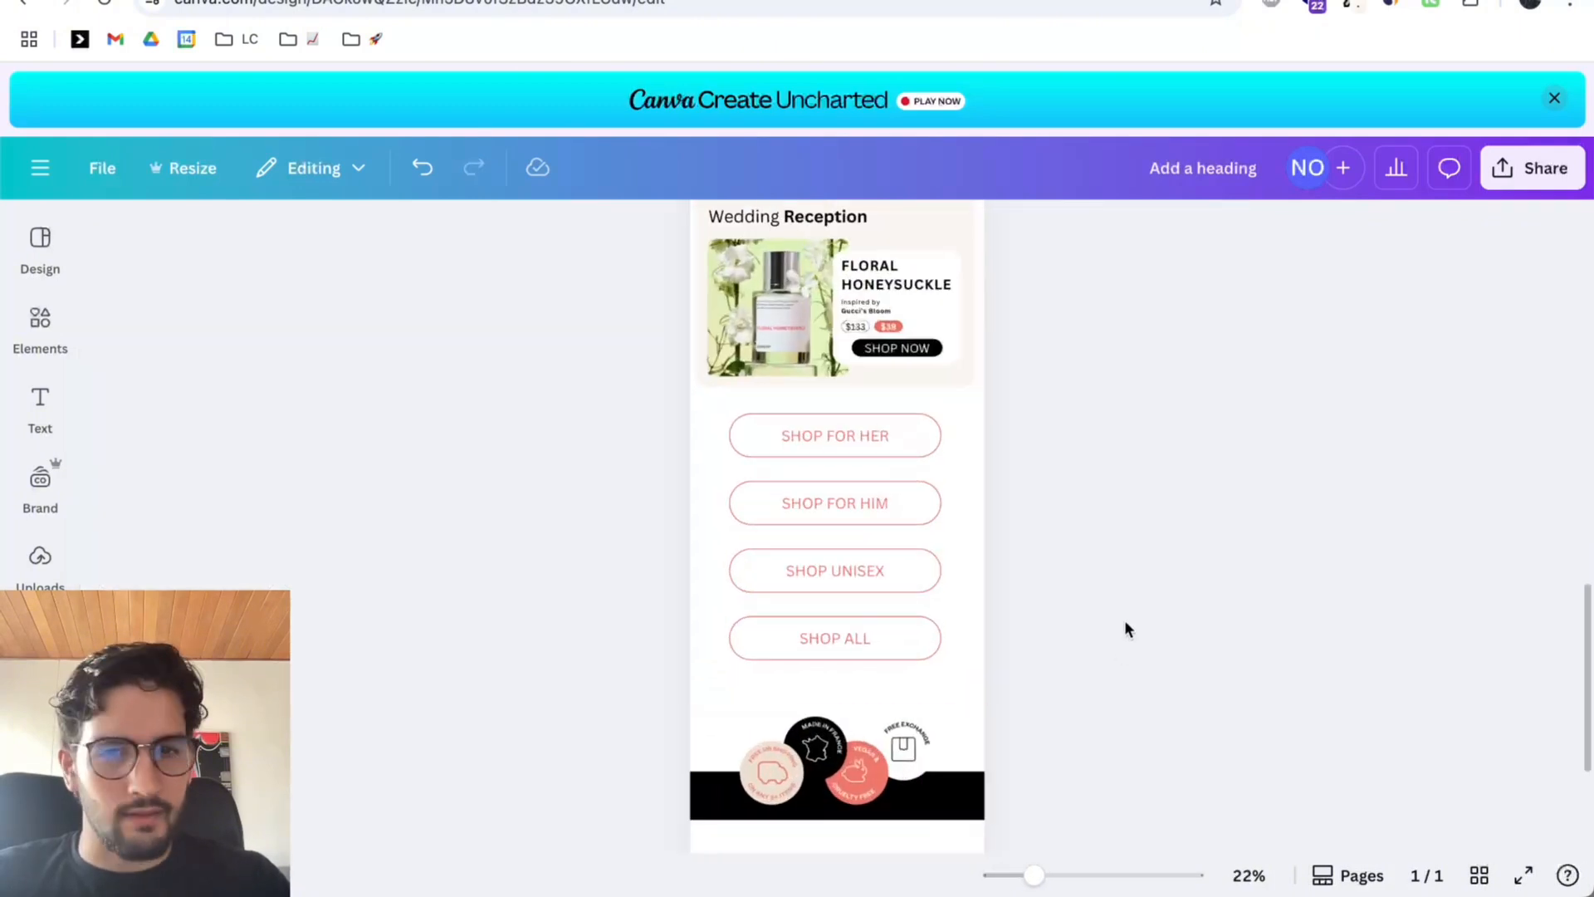
pyautogui.scroll(4, 1125, 619)
pyautogui.scroll(20, 1078, 604)
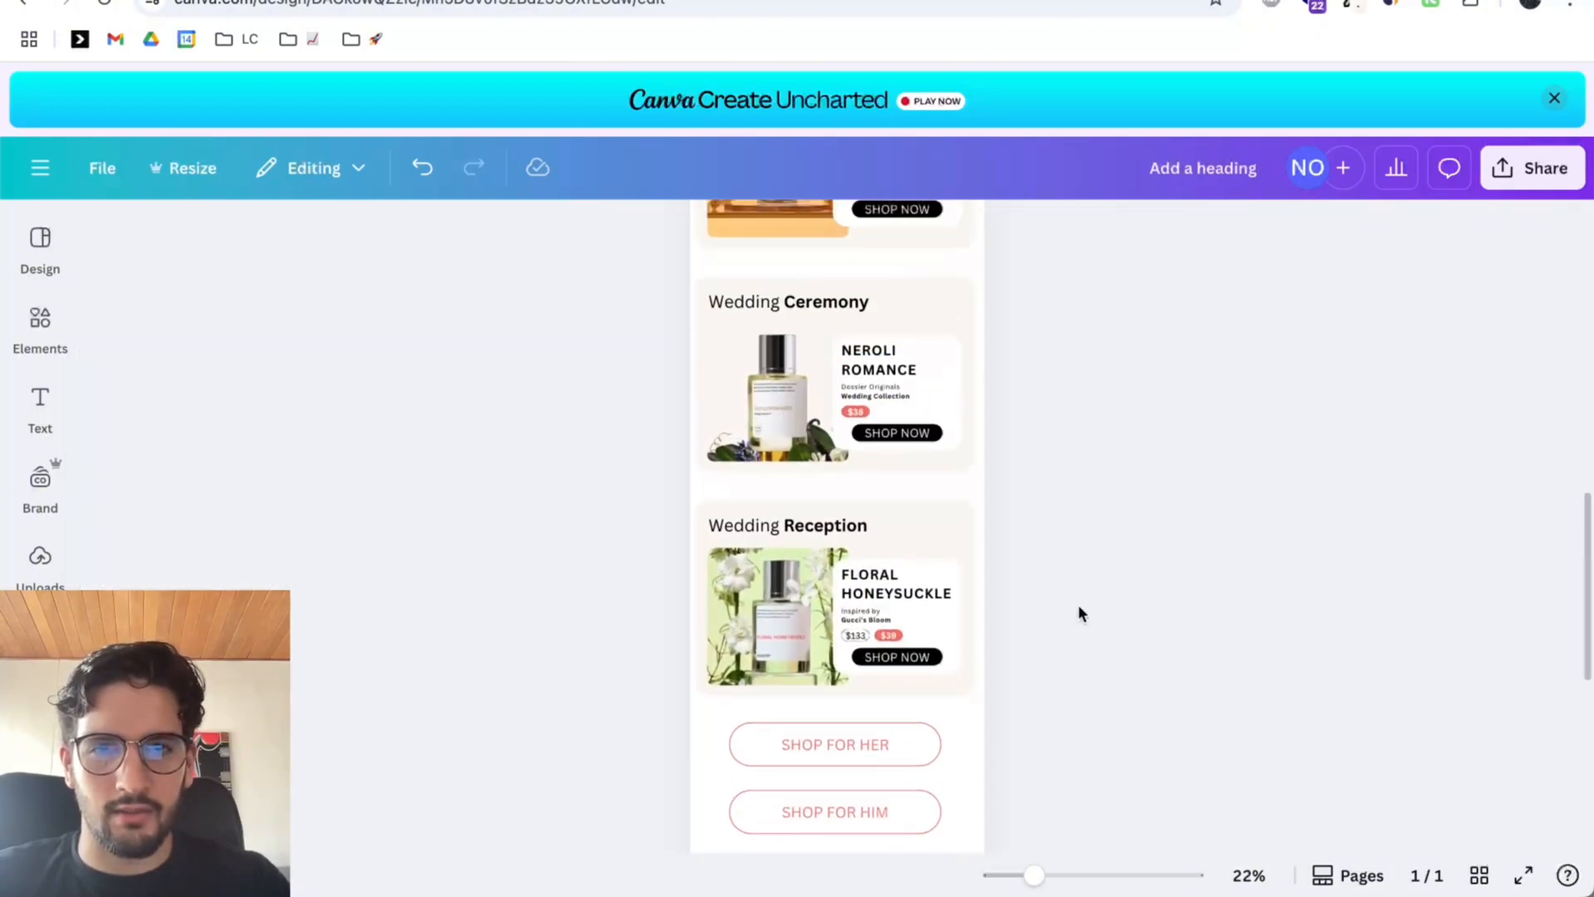